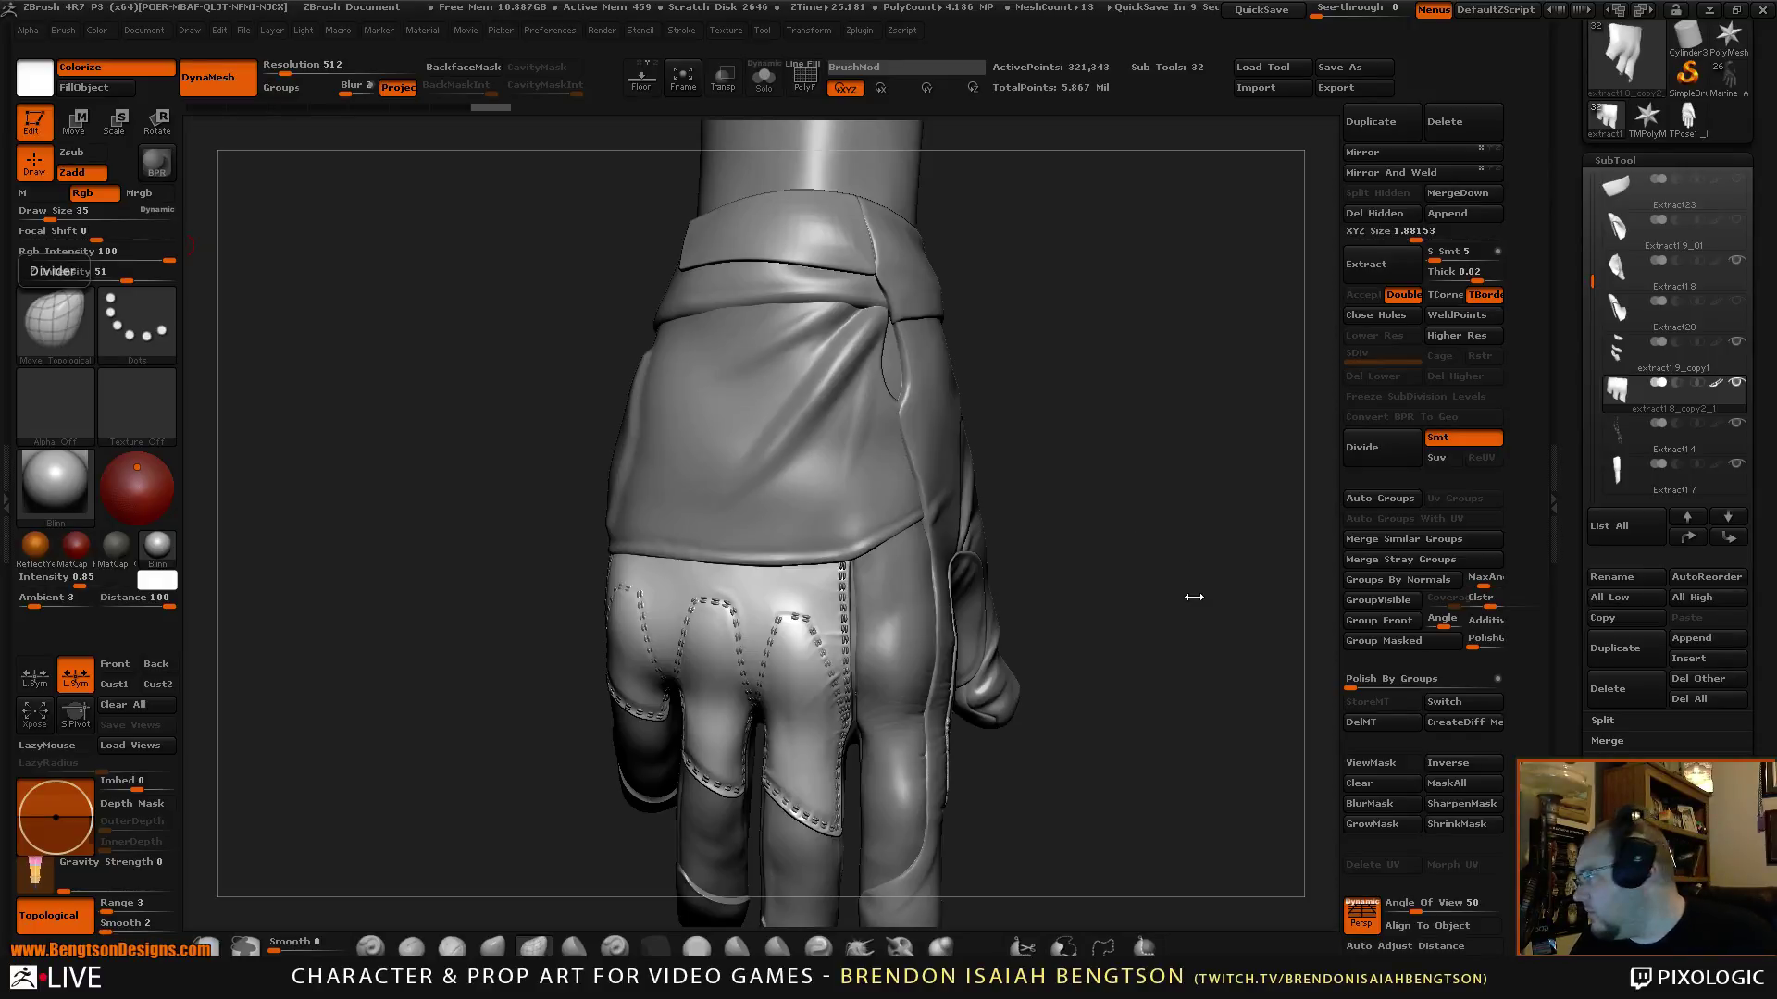
# Examine the glove's back, palm, thumb and finger seams from several angles.
pyautogui.moveTo(1192, 602); pyautogui.dragTo(1153, 567)
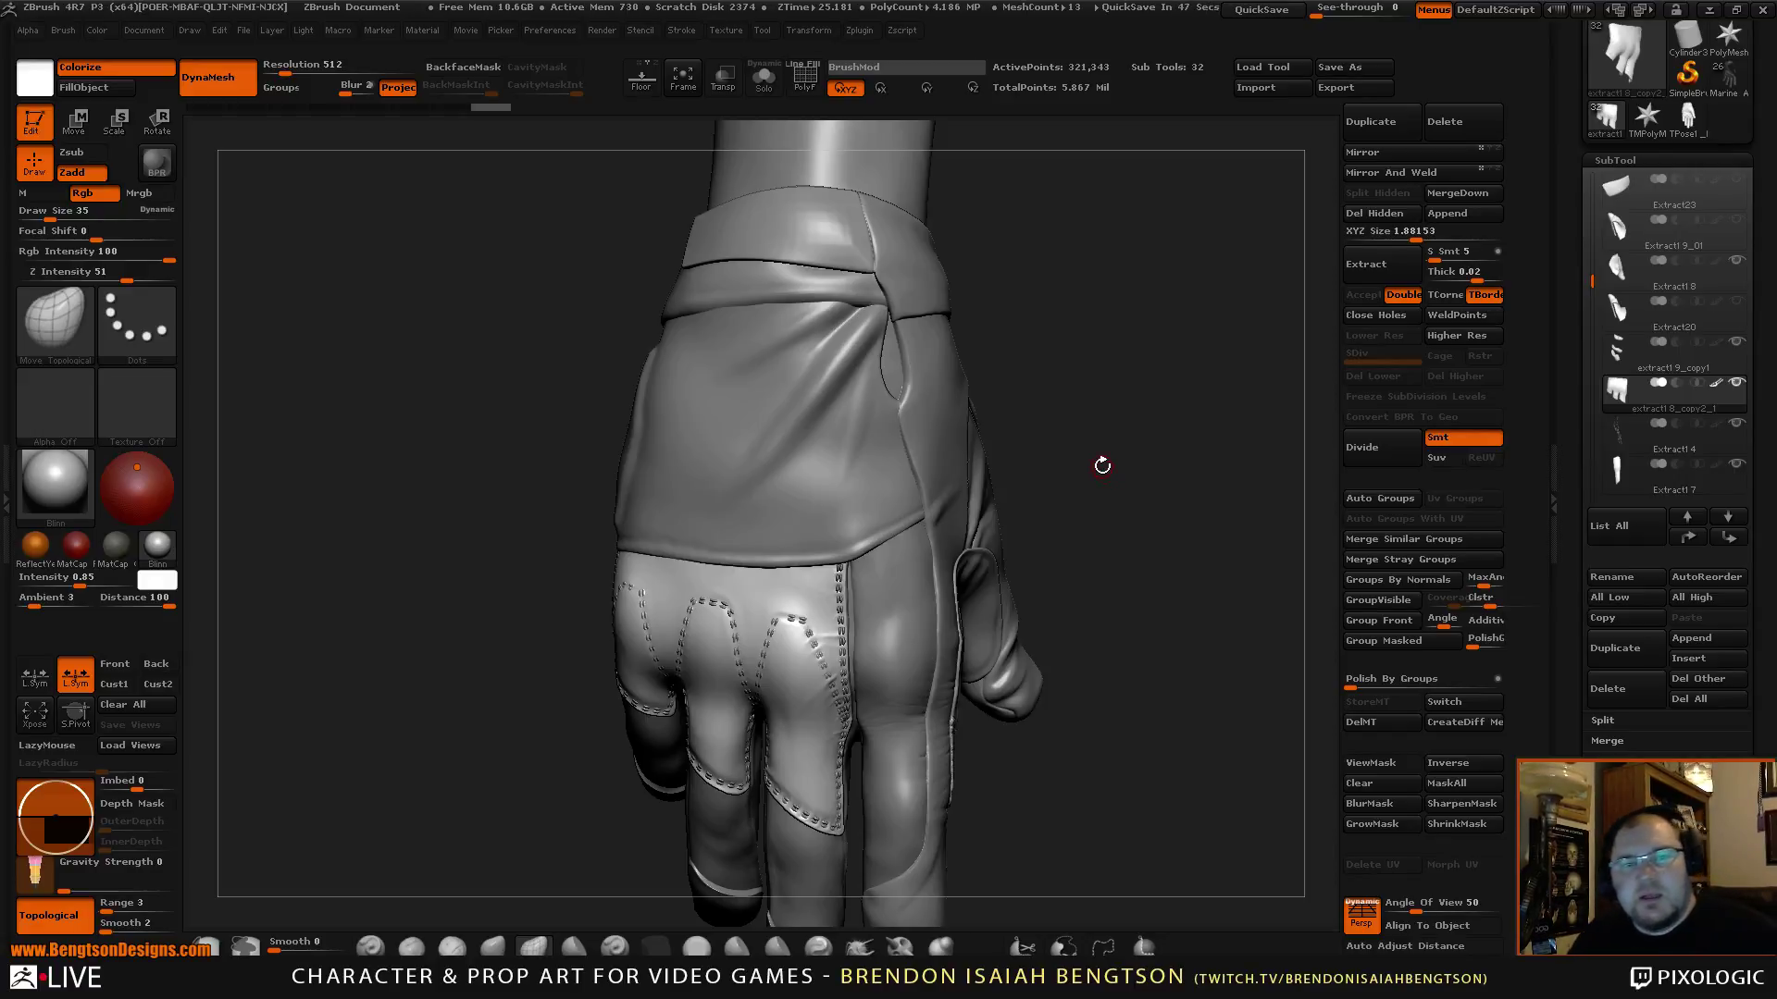
pyautogui.moveTo(1149, 520); pyautogui.dragTo(1114, 628)
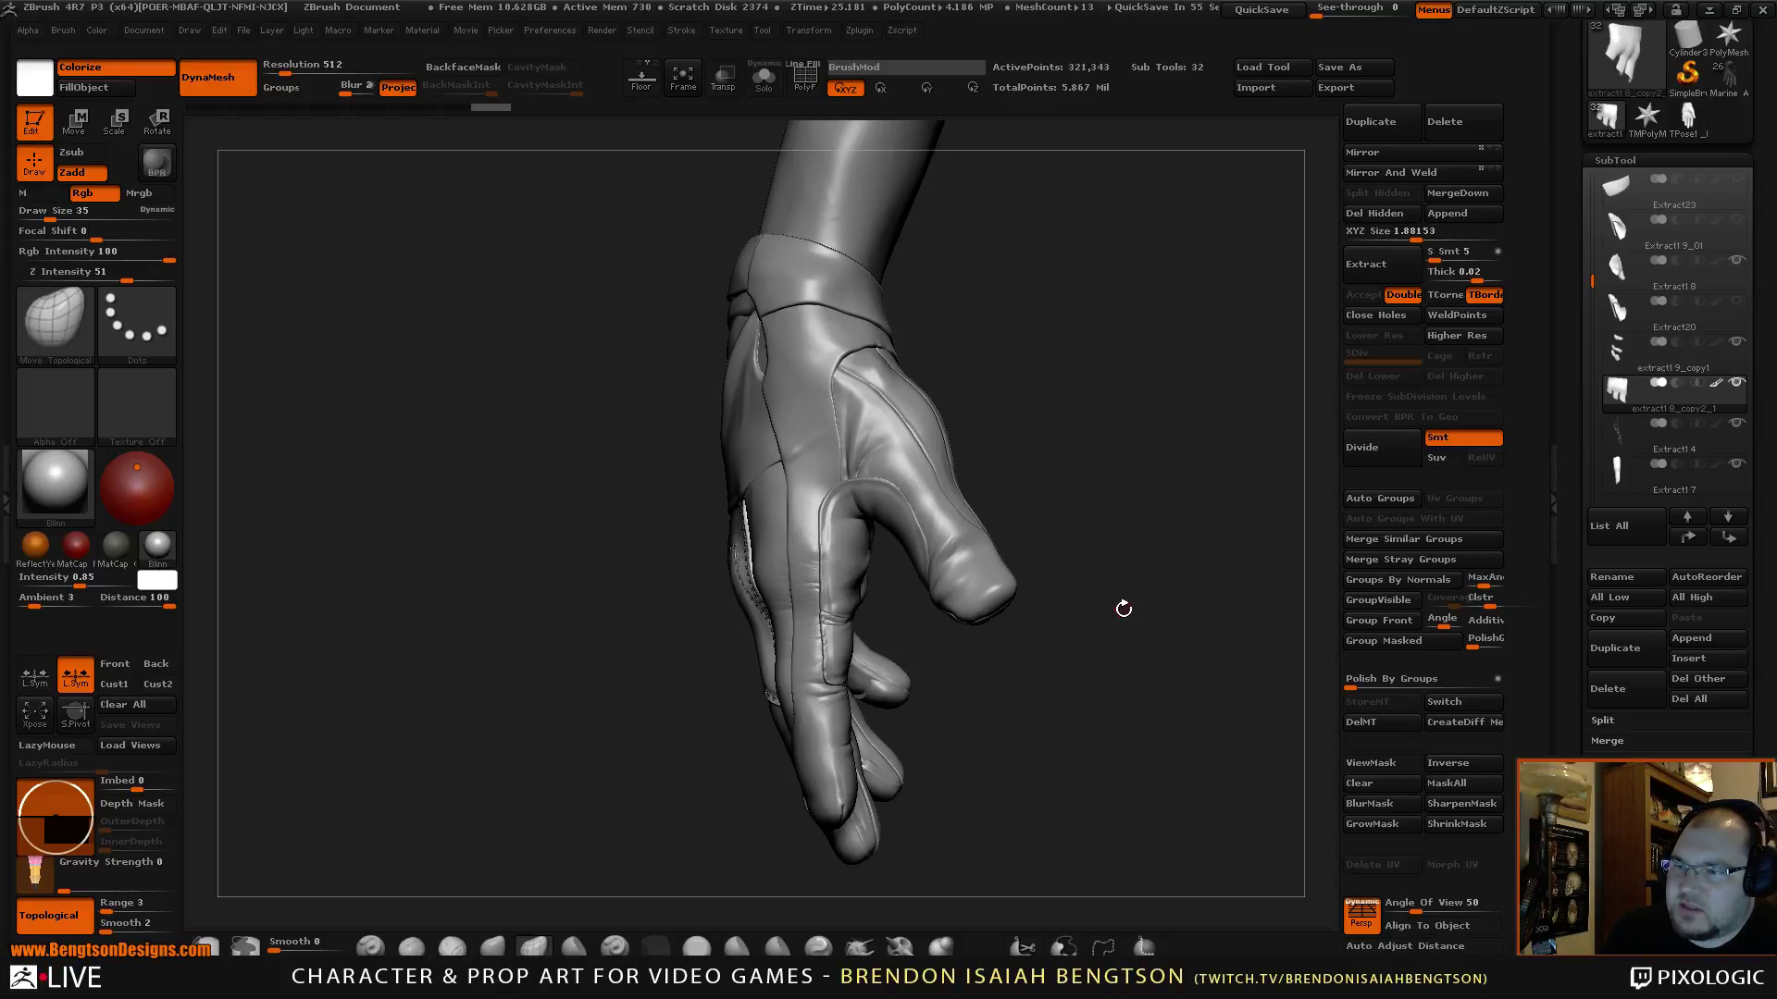
pyautogui.moveTo(1199, 585); pyautogui.dragTo(1048, 622)
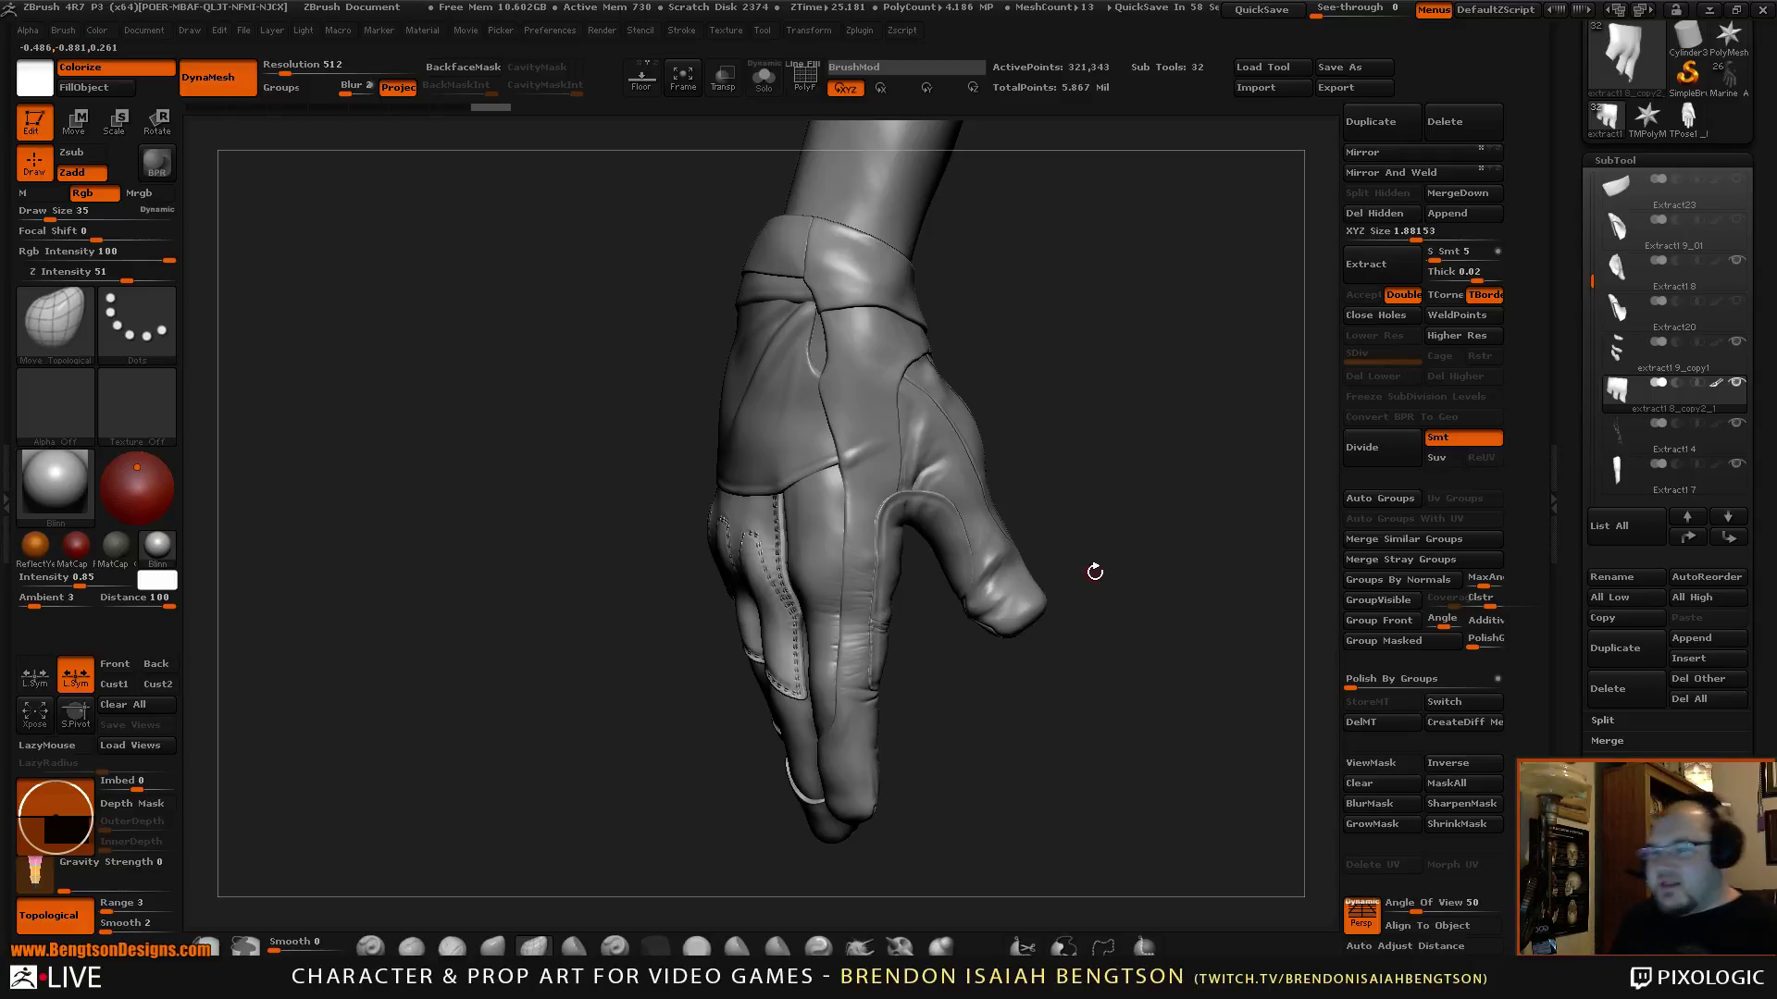
pyautogui.moveTo(1154, 534)
pyautogui.mouseDown()
pyautogui.moveTo(1178, 504)
pyautogui.moveTo(1175, 561)
pyautogui.moveTo(1180, 532)
pyautogui.mouseUp()
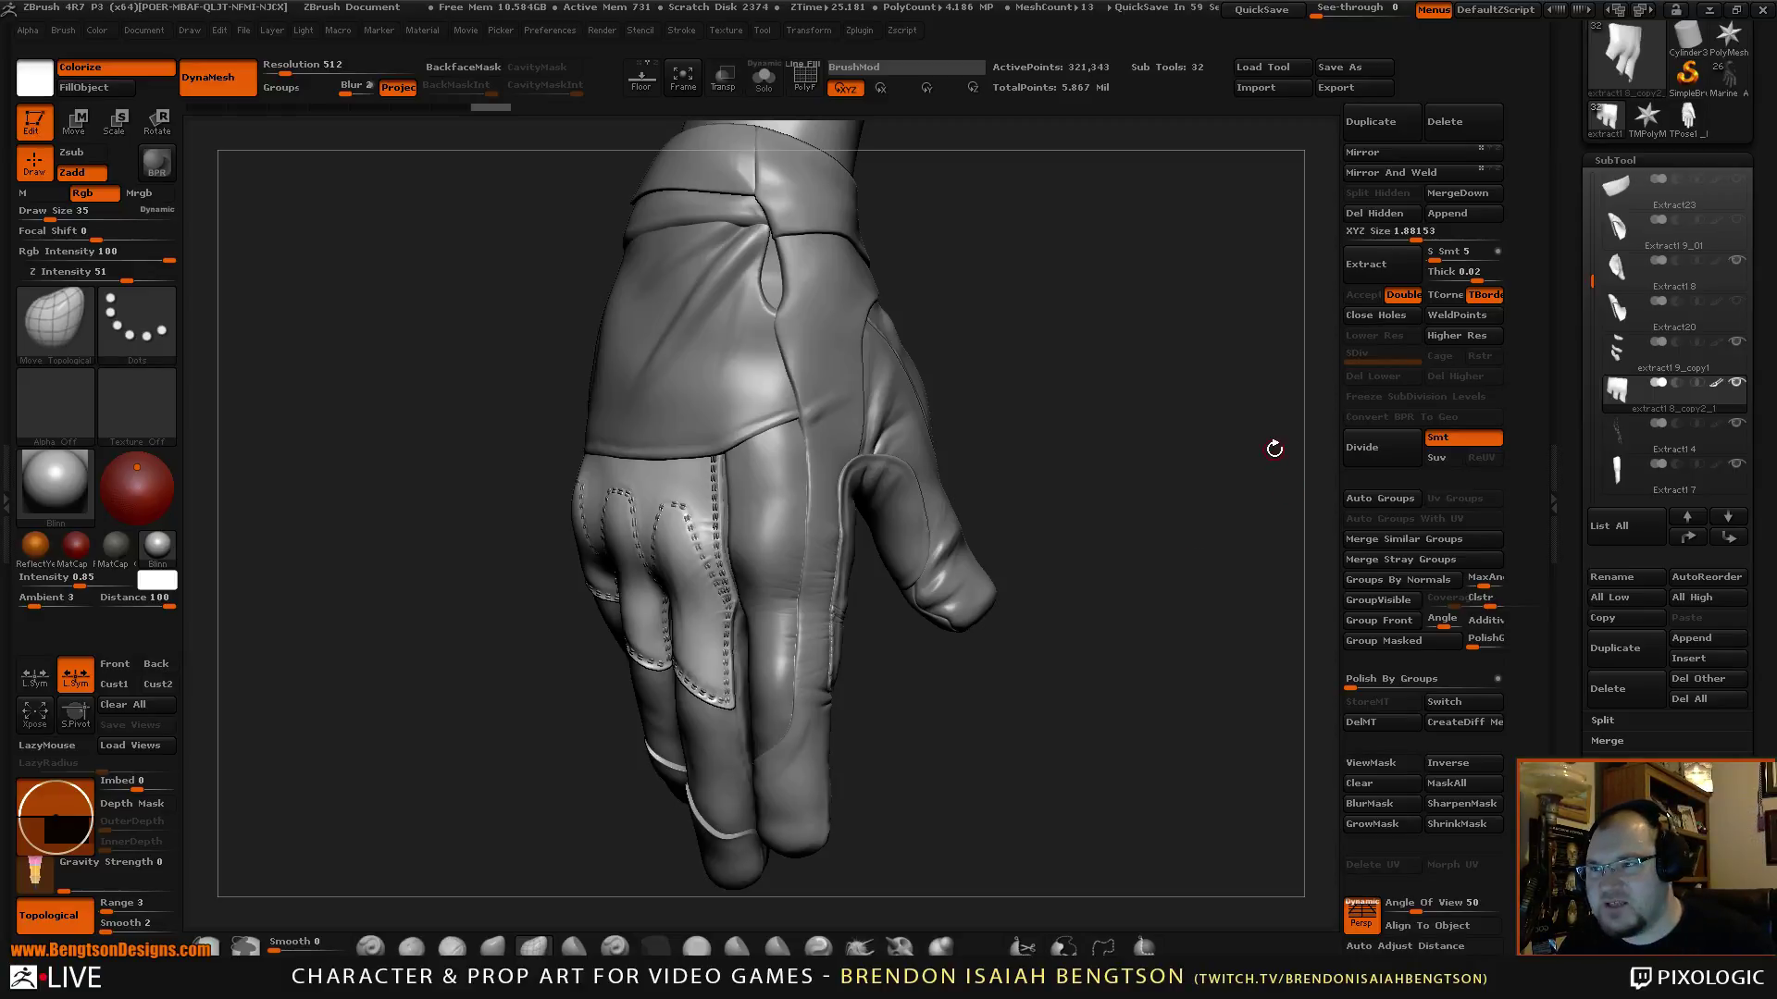
pyautogui.moveTo(1191, 529)
pyautogui.mouseDown()
pyautogui.moveTo(1206, 515)
pyautogui.moveTo(1189, 552)
pyautogui.mouseUp()
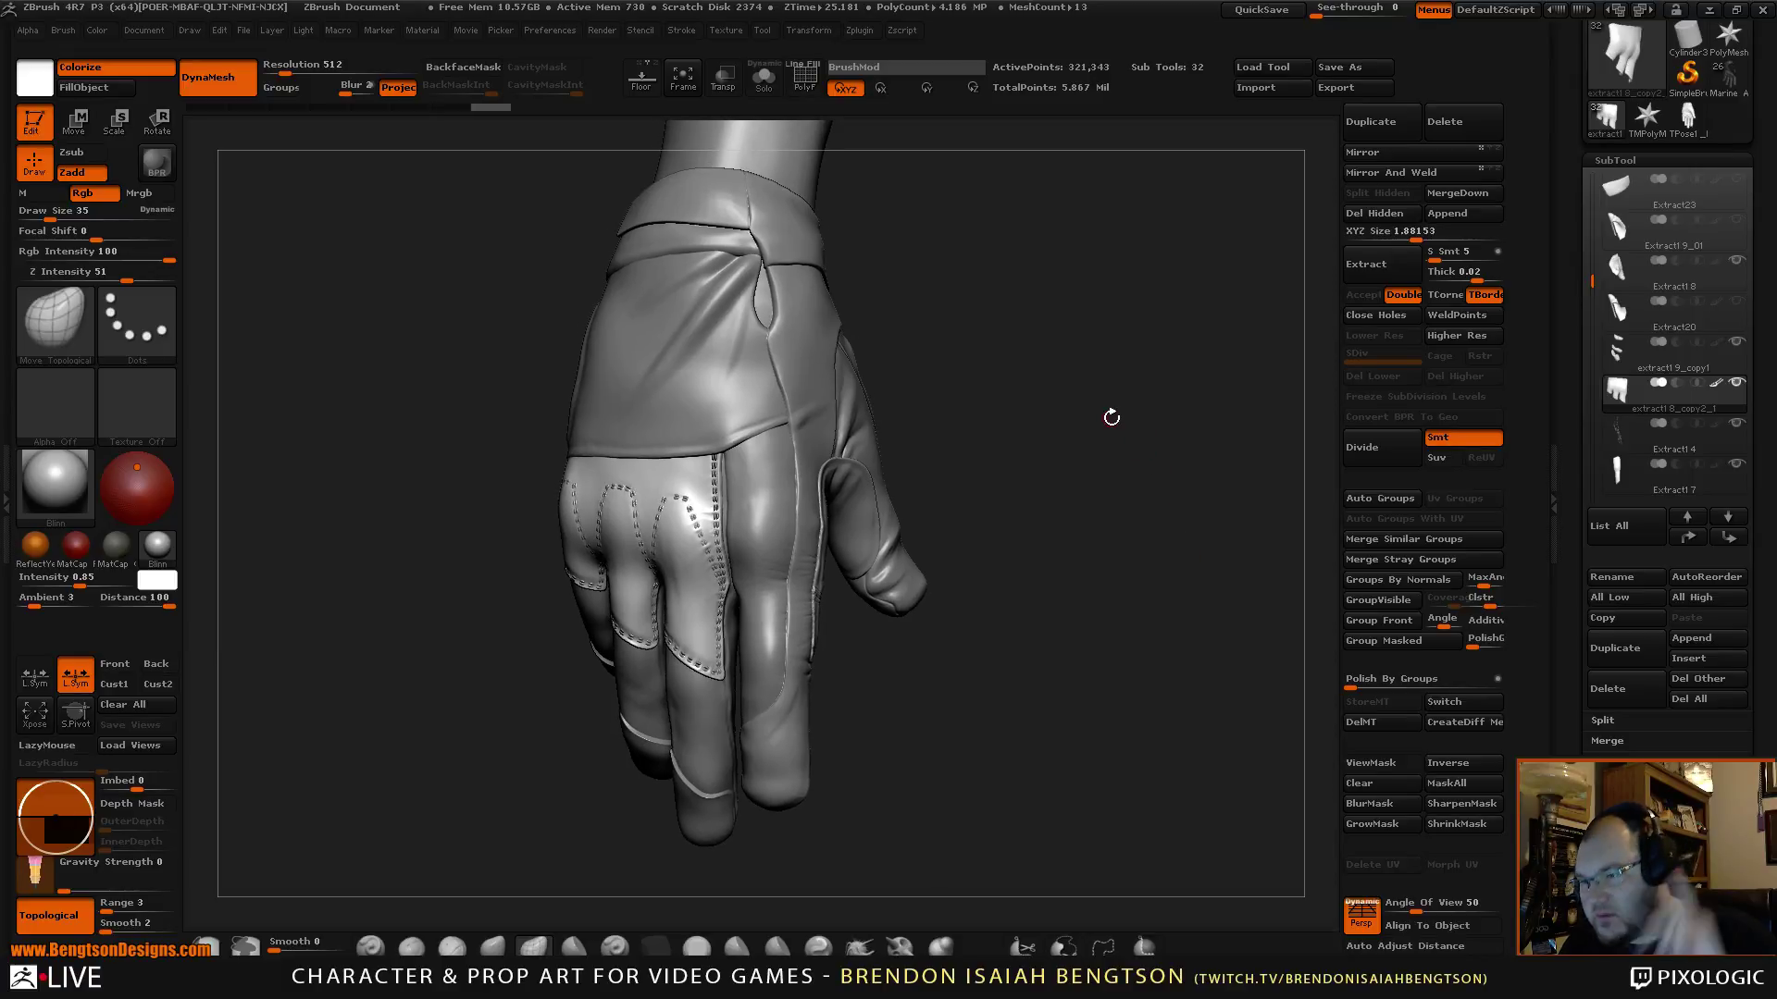
pyautogui.moveTo(1162, 630); pyautogui.dragTo(1194, 515)
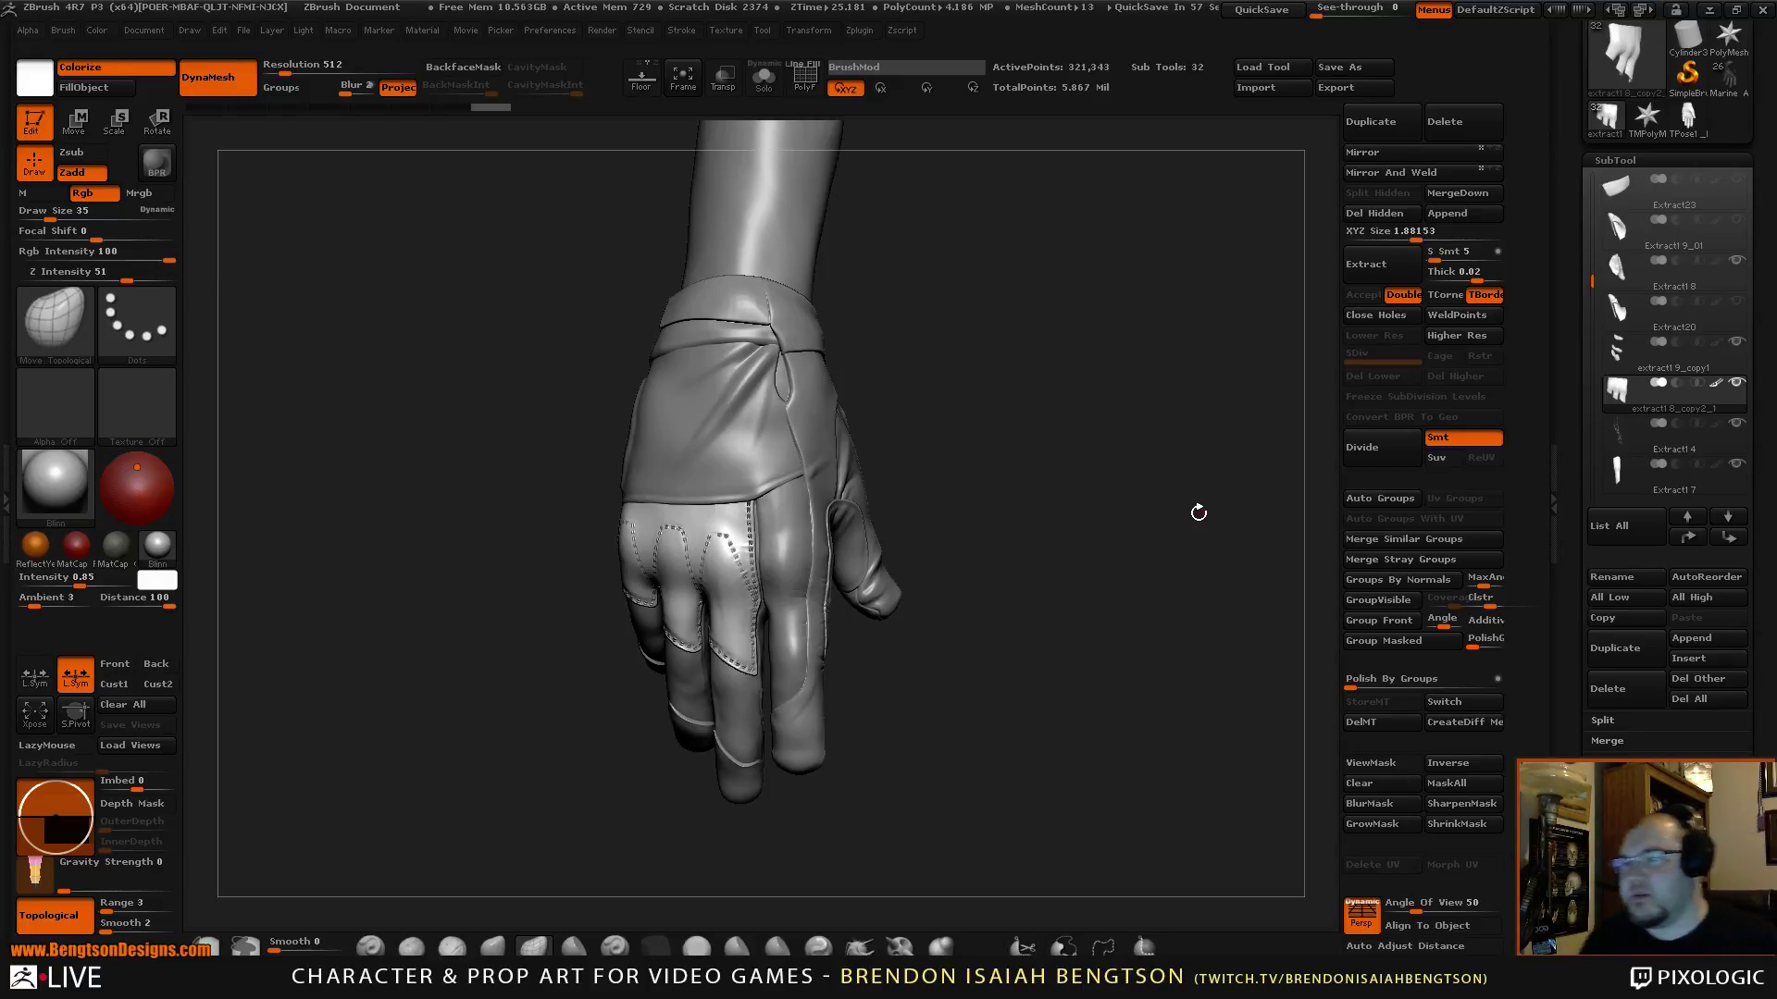
pyautogui.moveTo(1163, 657); pyautogui.dragTo(995, 589)
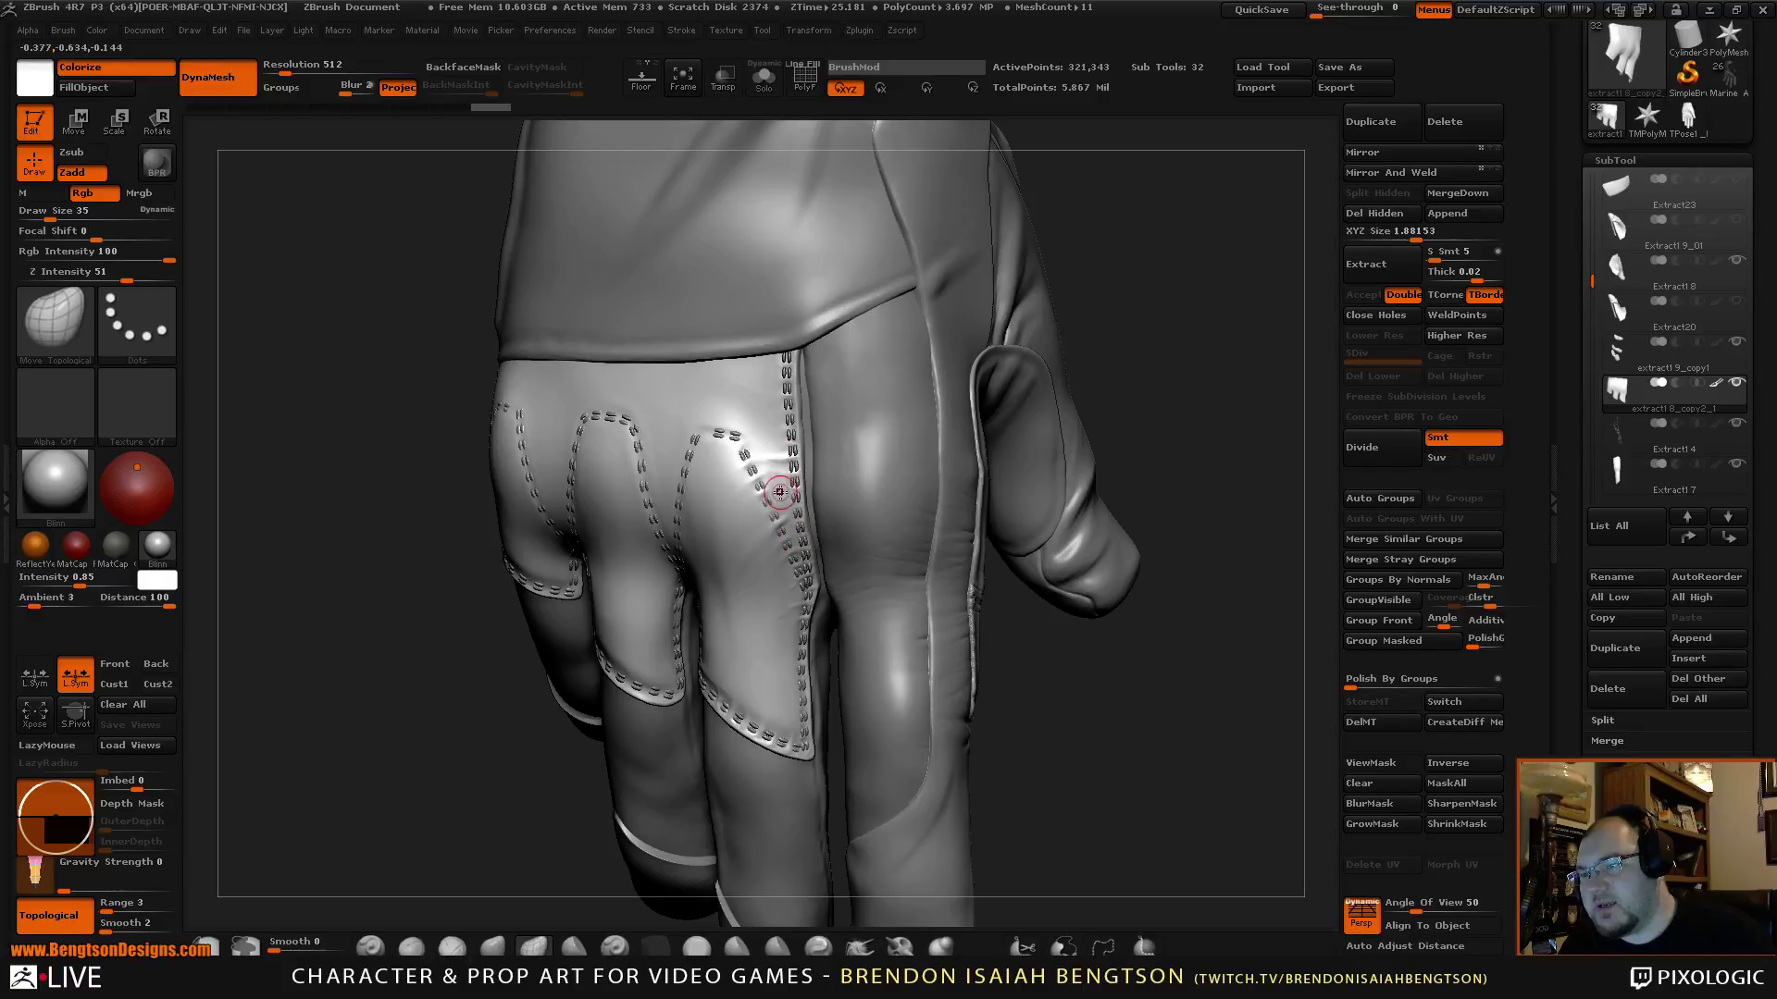
pyautogui.moveTo(1058, 271); pyautogui.dragTo(775, 456)
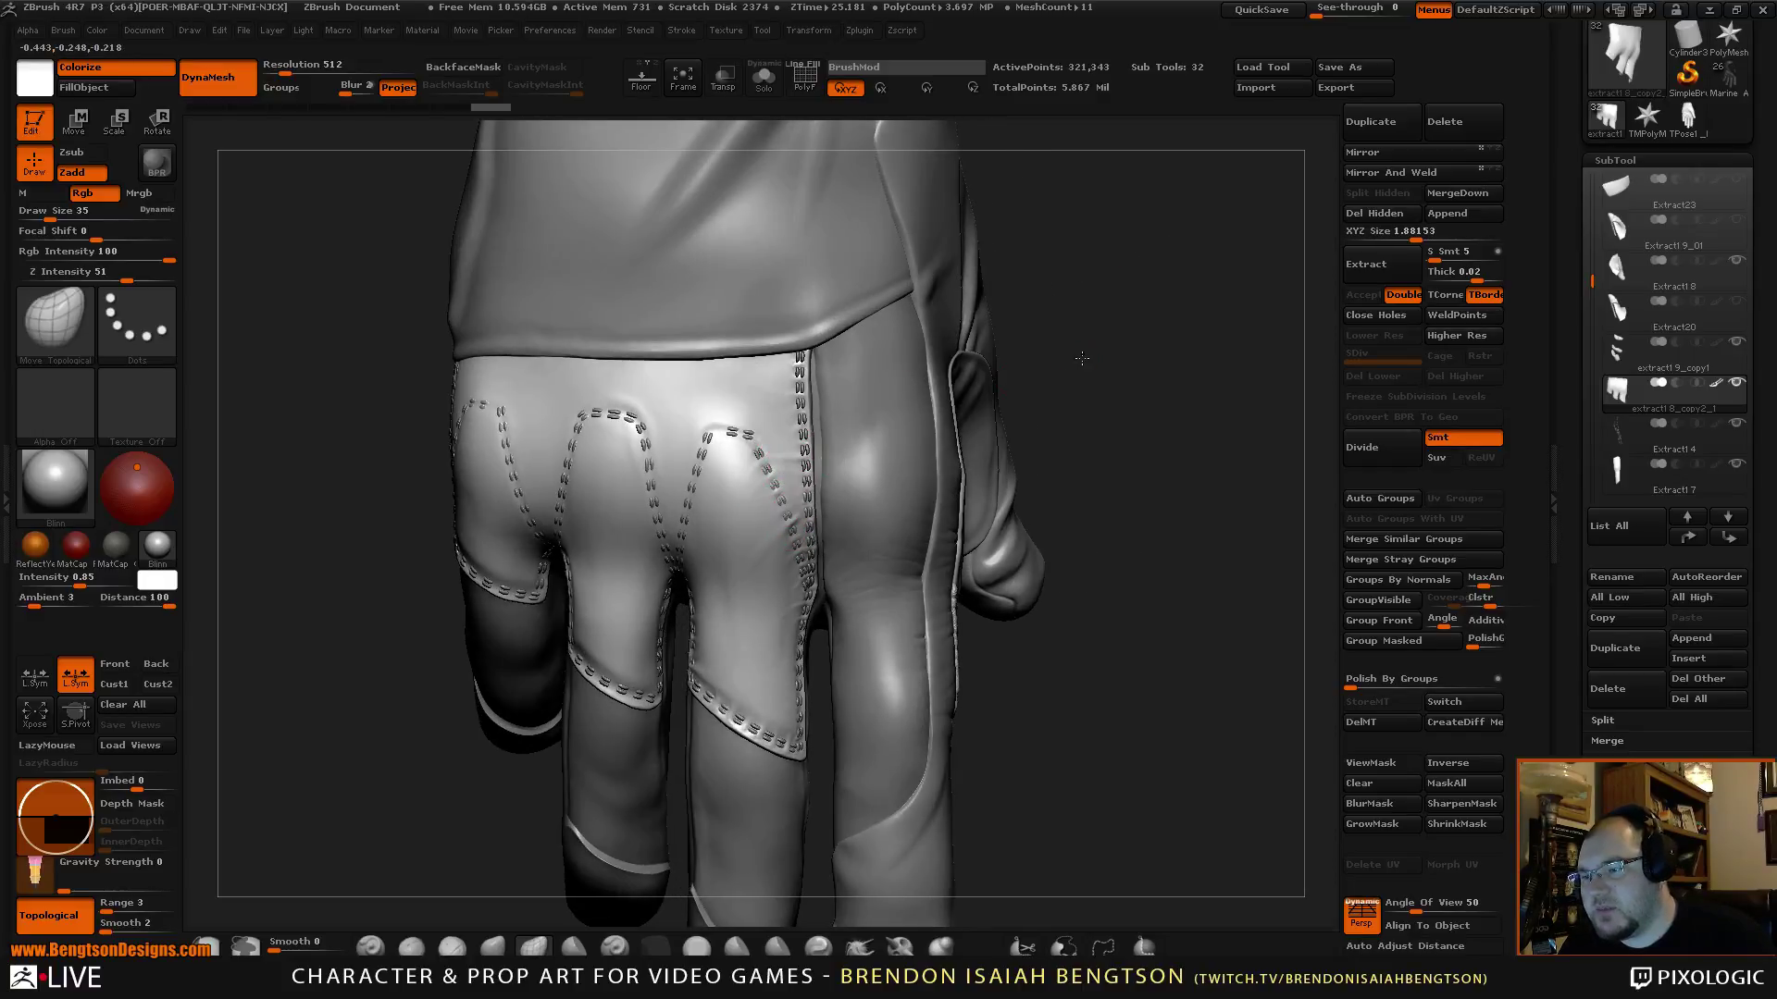
pyautogui.moveTo(1082, 358); pyautogui.dragTo(886, 398)
pyautogui.moveTo(939, 276); pyautogui.dragTo(926, 359)
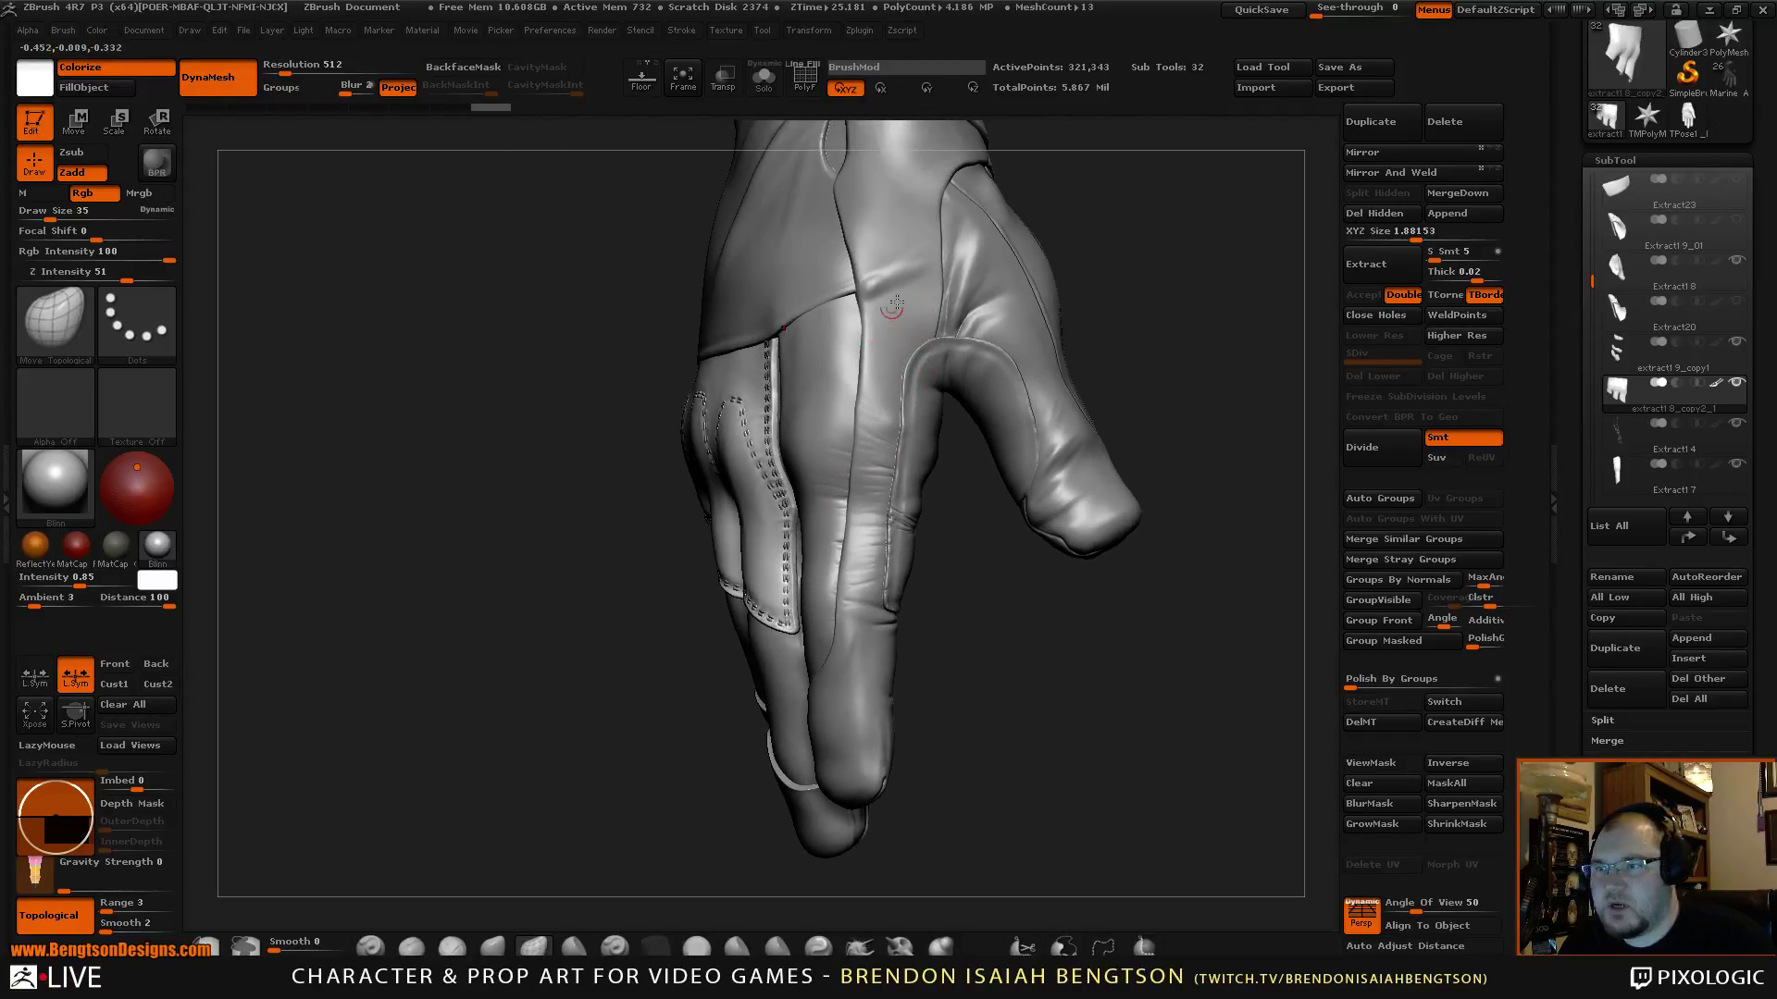
pyautogui.moveTo(958, 508); pyautogui.dragTo(946, 450)
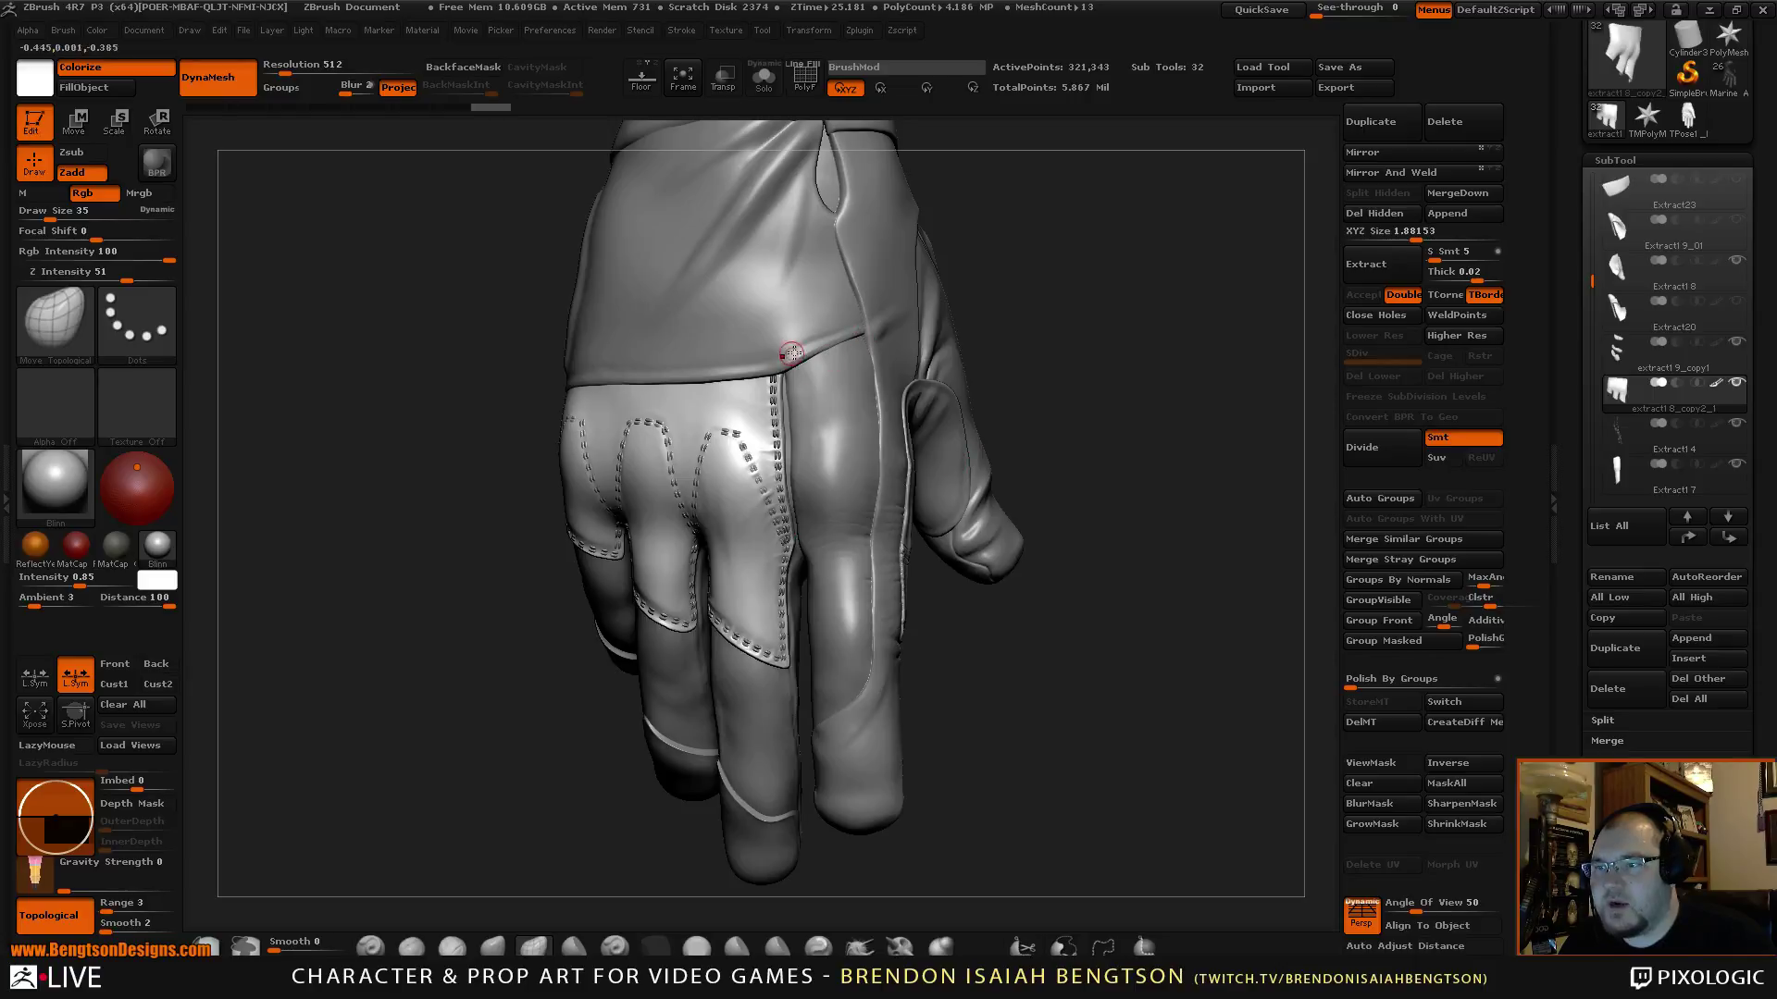
pyautogui.moveTo(922, 306); pyautogui.dragTo(983, 558)
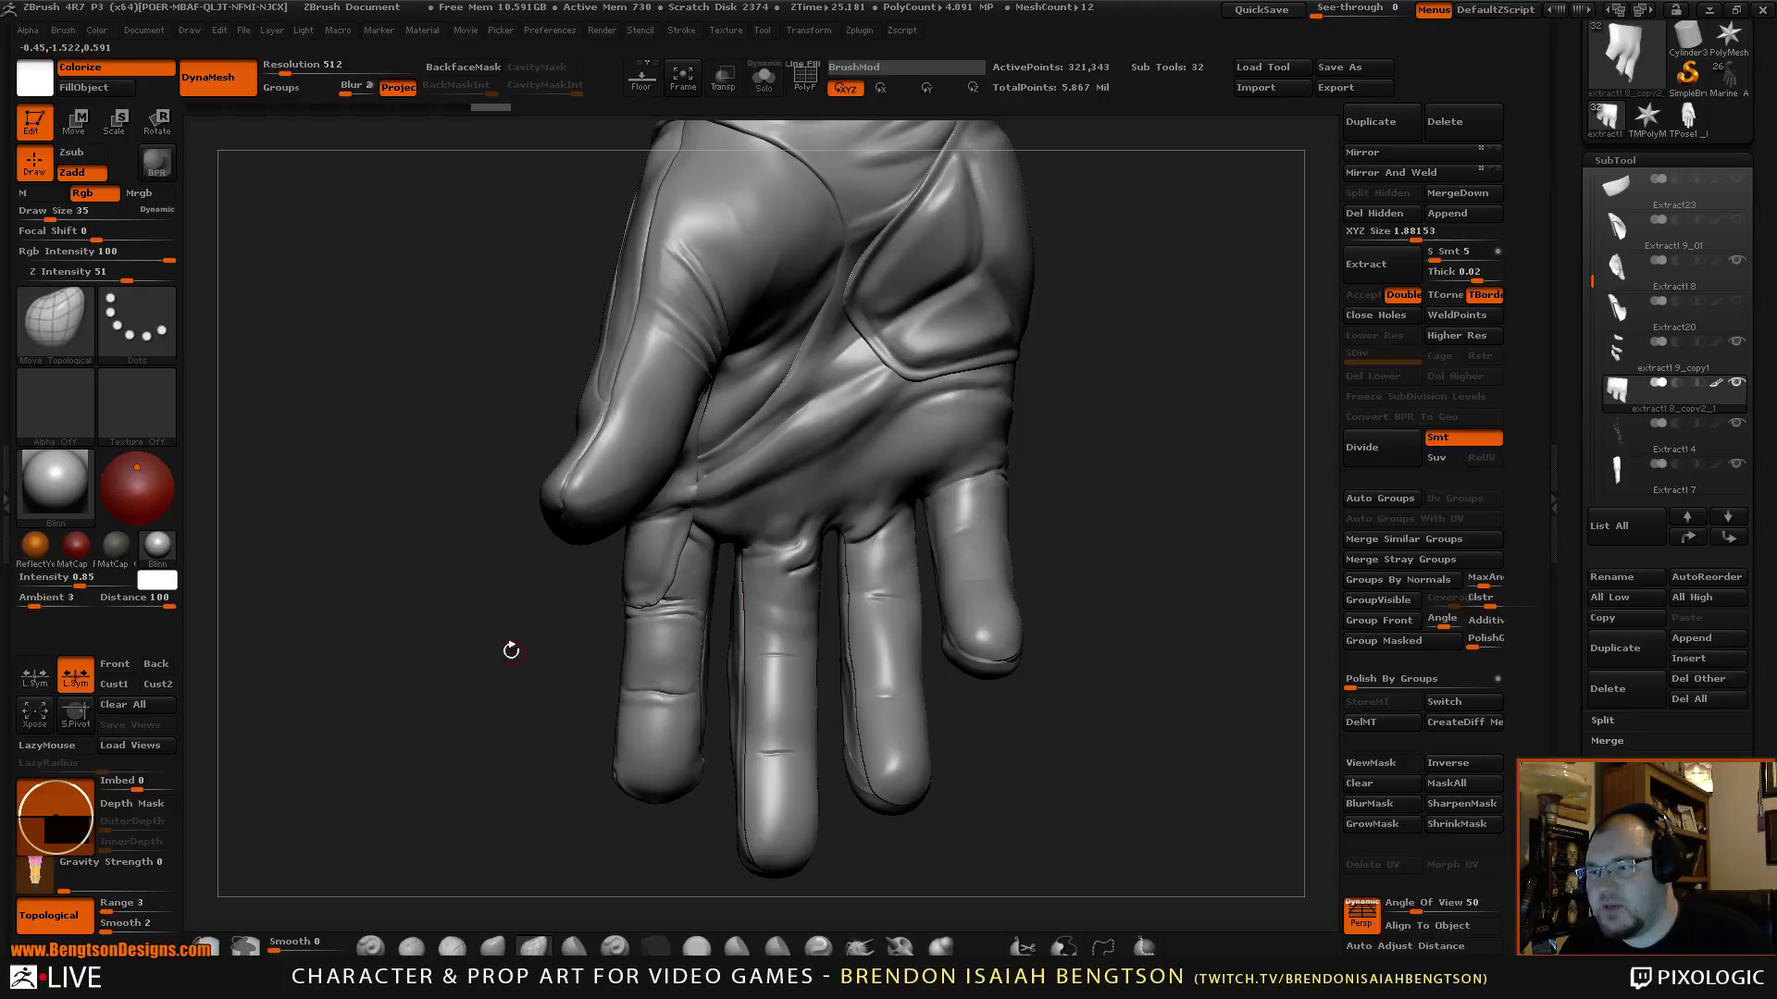
pyautogui.moveTo(510, 650); pyautogui.dragTo(1041, 491)
# Make the main glove subtool Extract17_02 active and set the ClayBuildup brush's draw size to 30.
pyautogui.keyDown('alt'); pyautogui.click(1039, 486); pyautogui.keyUp('alt')
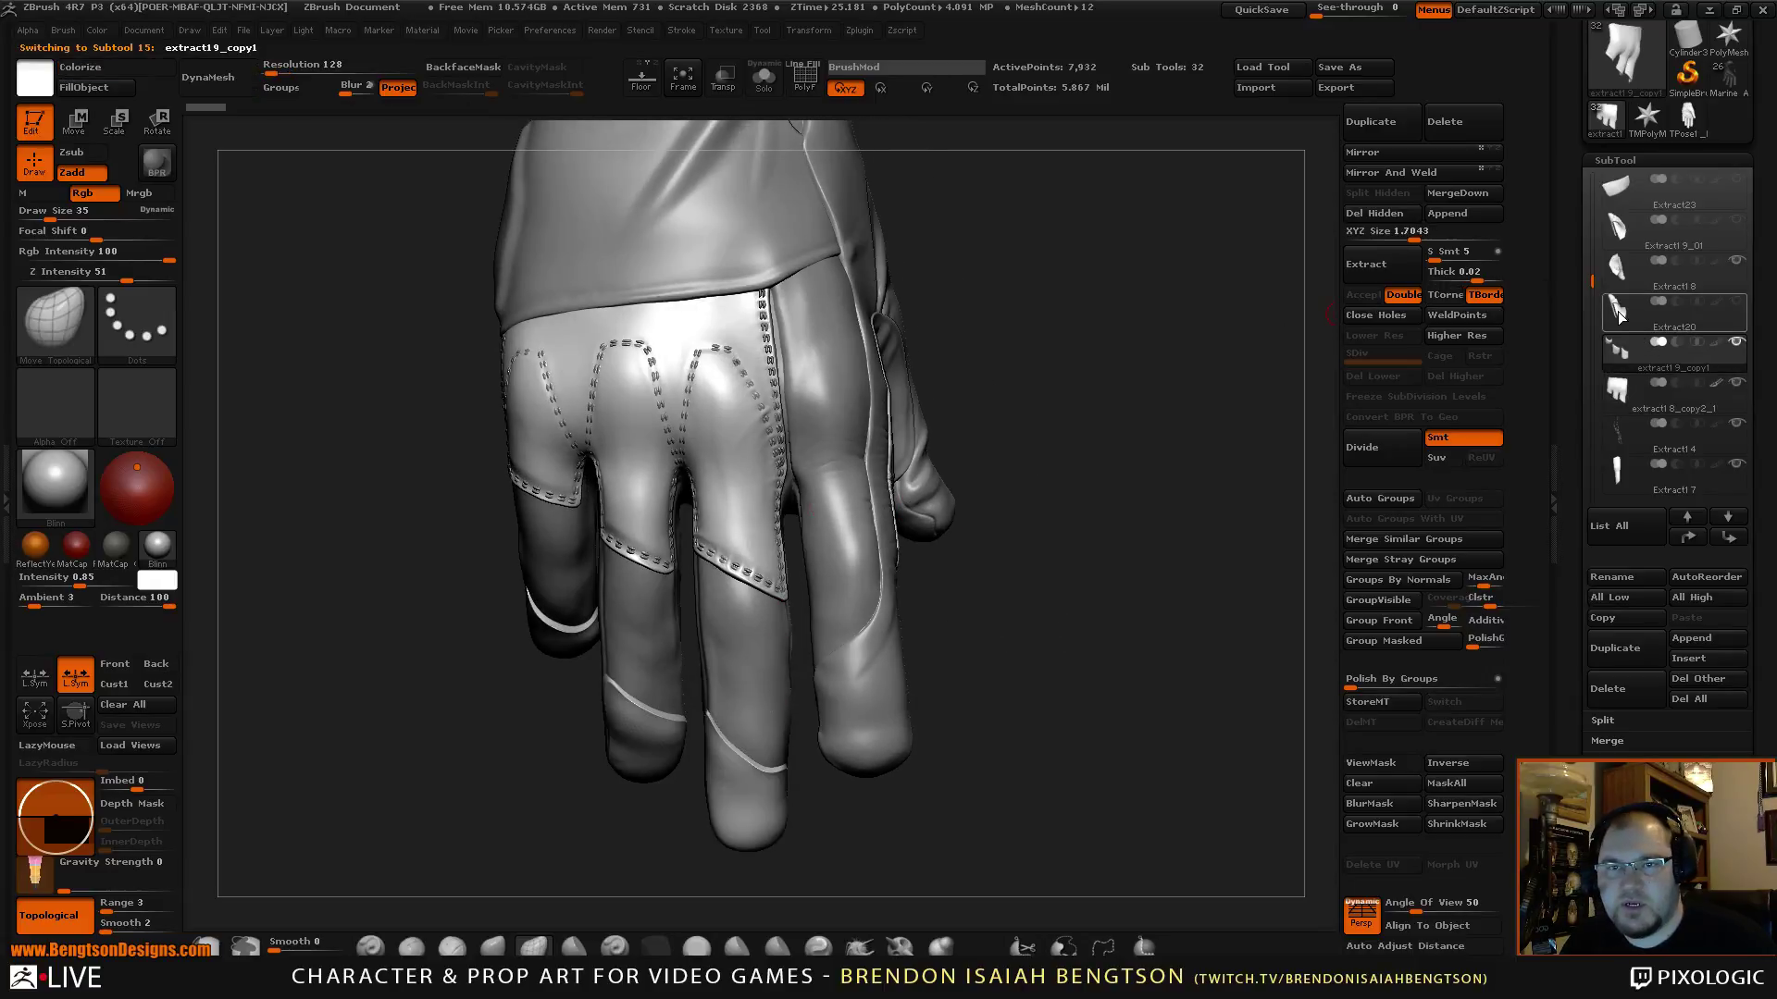
pyautogui.click(1627, 278)
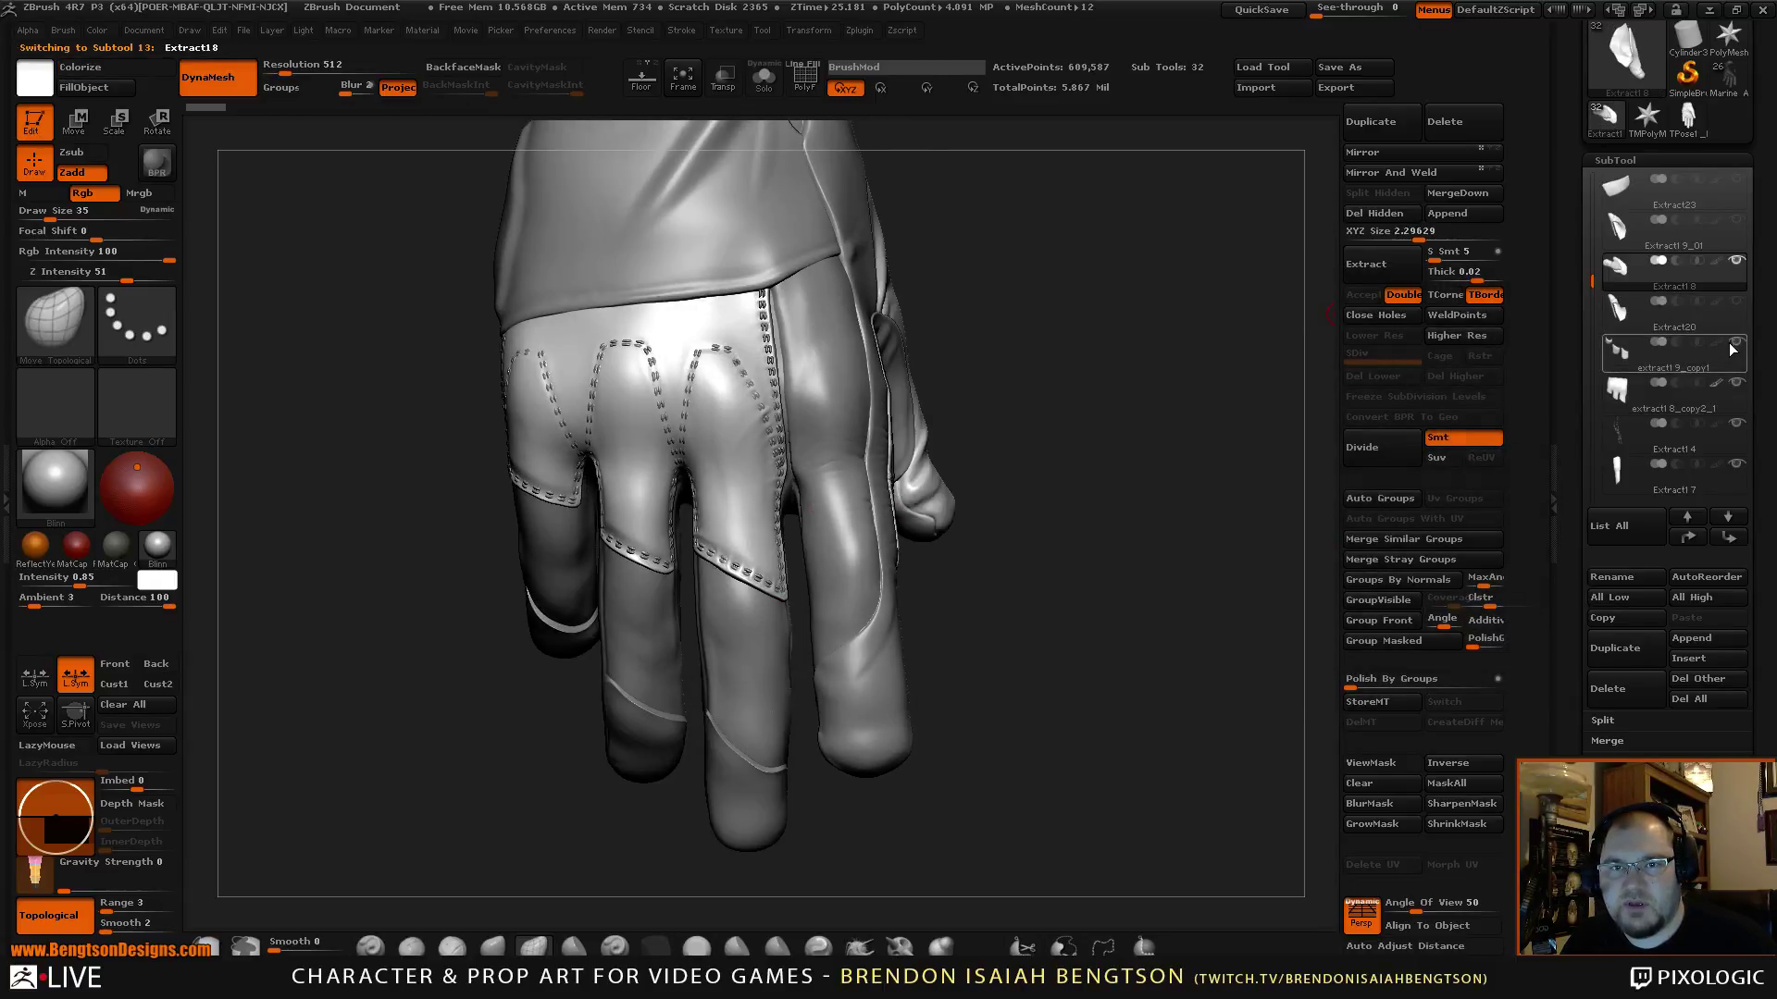
pyautogui.moveTo(1131, 636)
pyautogui.mouseDown()
pyautogui.moveTo(1125, 534)
pyautogui.moveTo(1194, 581)
pyautogui.moveTo(1168, 583)
pyautogui.moveTo(1151, 576)
pyautogui.moveTo(1199, 541)
pyautogui.moveTo(1070, 594)
pyautogui.moveTo(1206, 623)
pyautogui.moveTo(1164, 612)
pyautogui.moveTo(1190, 614)
pyautogui.moveTo(977, 435)
pyautogui.moveTo(1023, 444)
pyautogui.moveTo(1022, 474)
pyautogui.mouseUp()
pyautogui.press('b')
pyautogui.press('c')
pyautogui.press('b')
pyautogui.press('s')
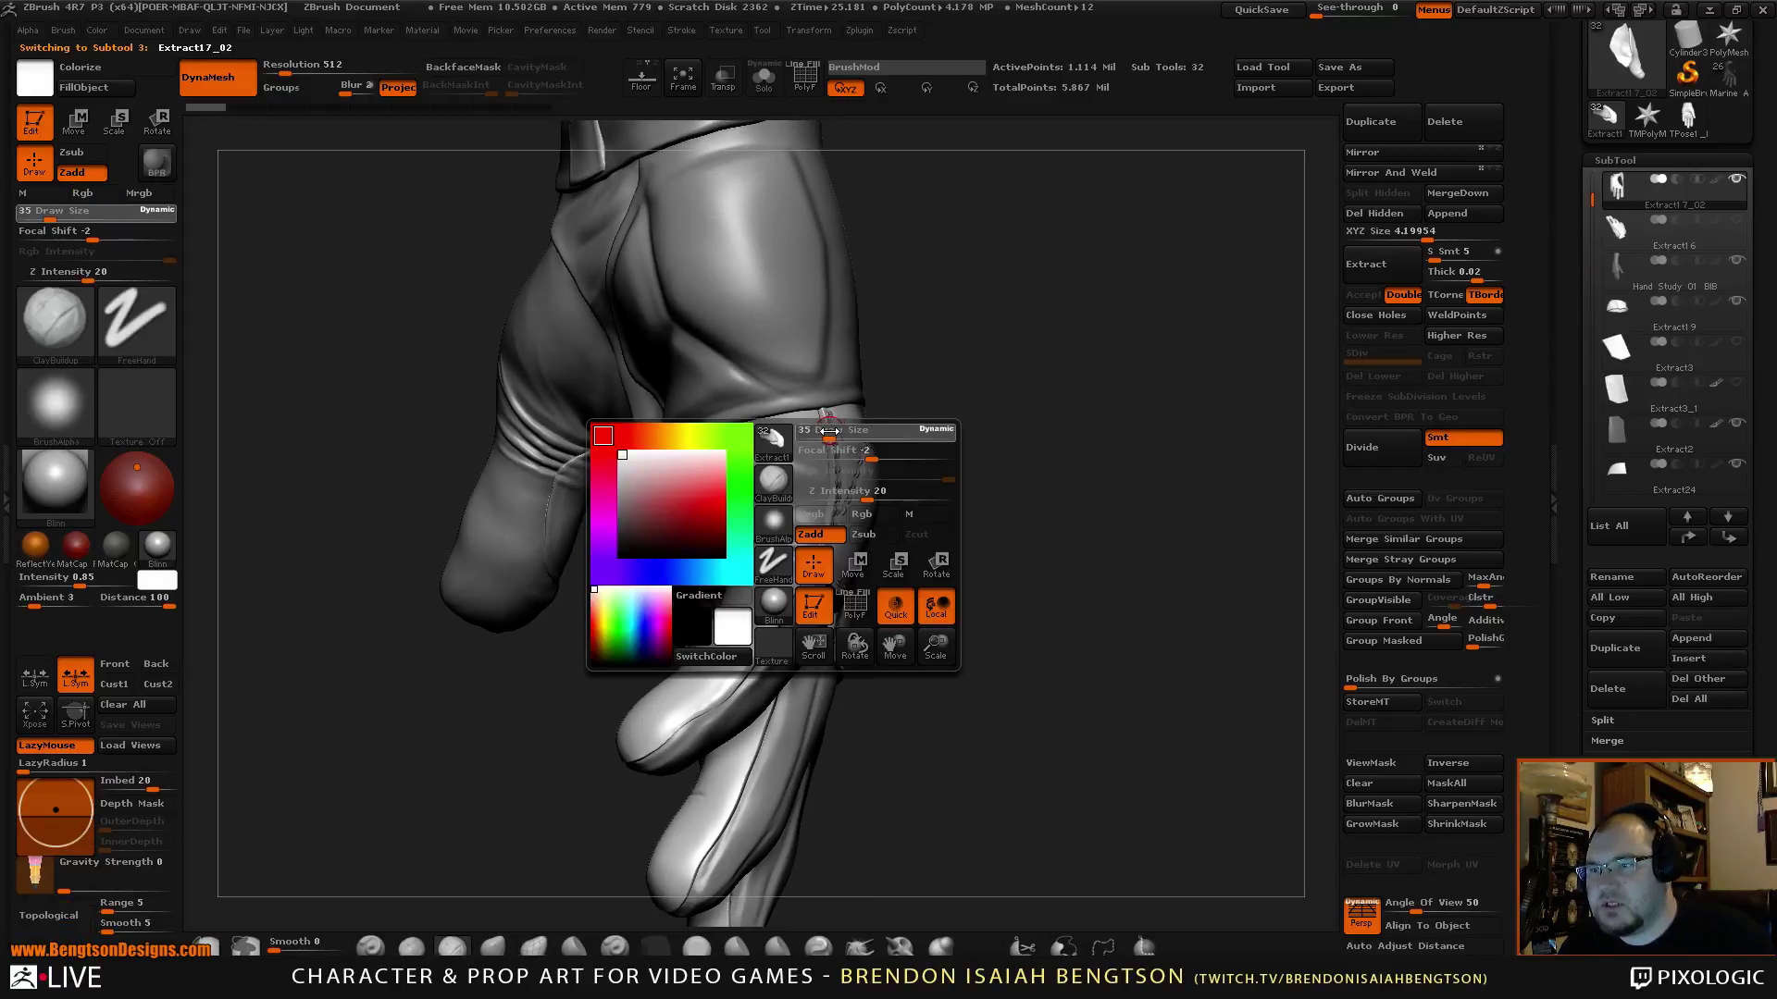
pyautogui.moveTo(828, 430); pyautogui.dragTo(823, 431)
# Carve fold creases across the palm side of the middle finger's middle joint with the Dam_Standard brush in Zsub mode.
pyautogui.moveTo(1037, 412)
pyautogui.mouseDown()
pyautogui.moveTo(1135, 377)
pyautogui.moveTo(1111, 426)
pyautogui.moveTo(1130, 484)
pyautogui.moveTo(1089, 479)
pyautogui.moveTo(1079, 516)
pyautogui.moveTo(1142, 396)
pyautogui.mouseUp()
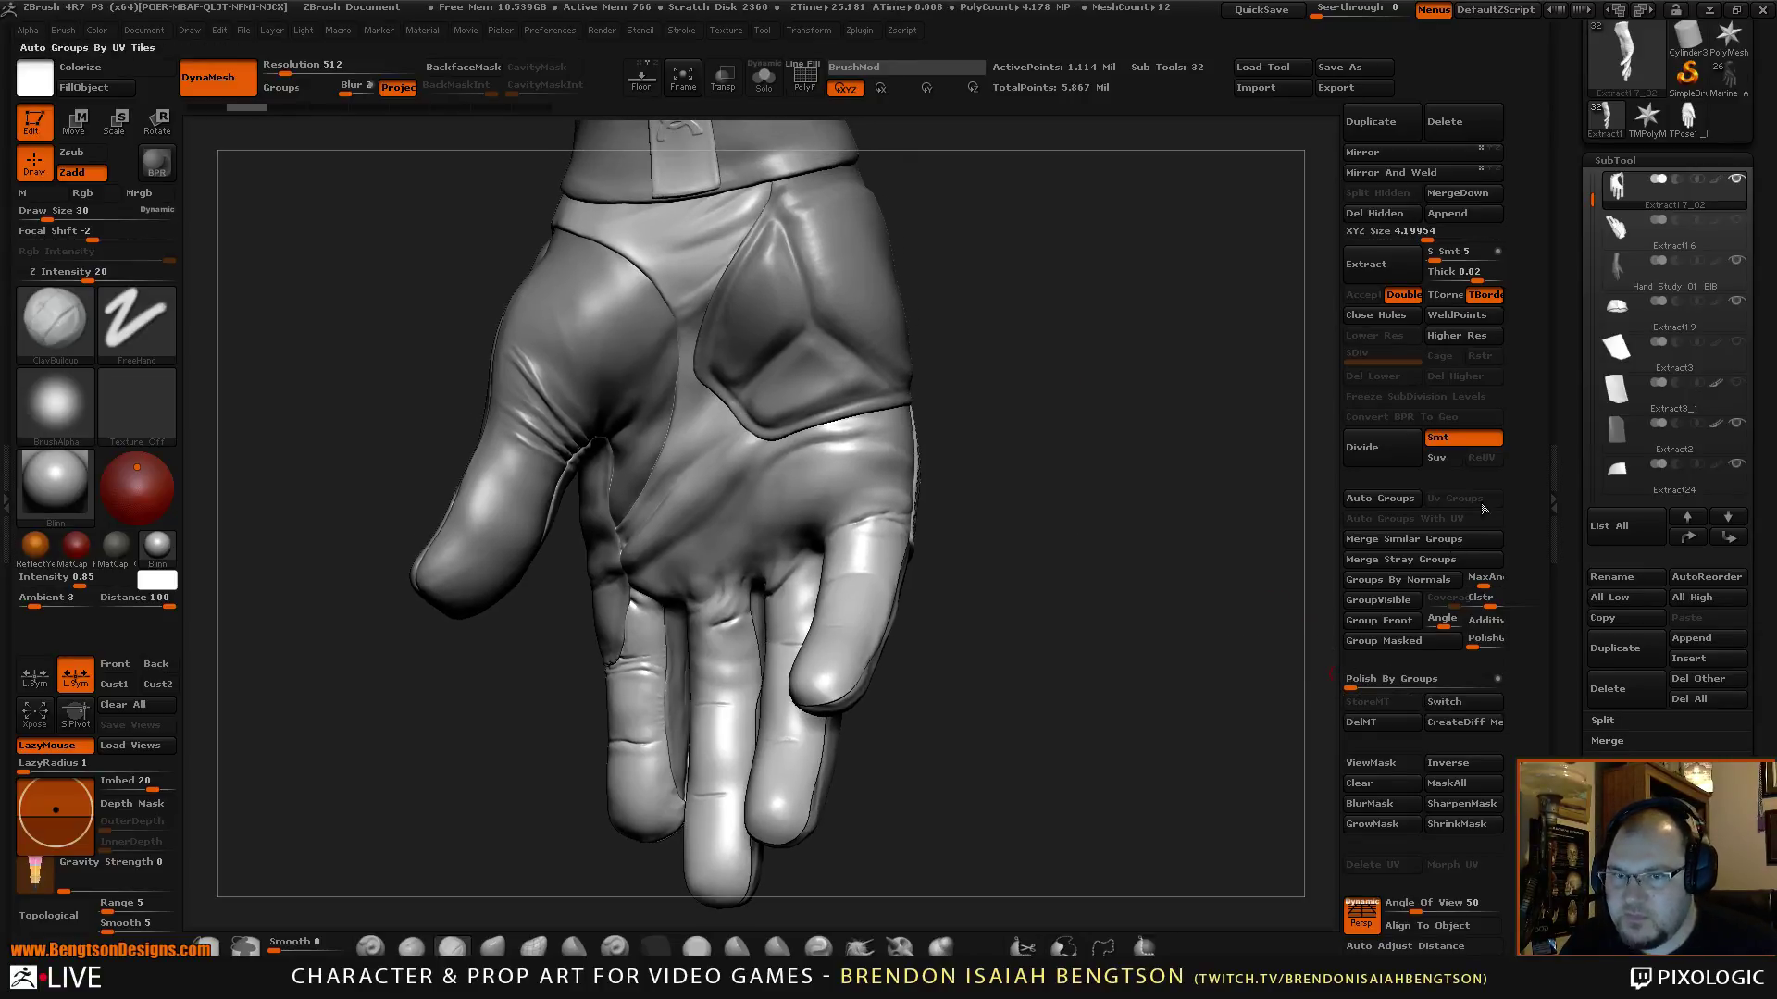
pyautogui.moveTo(1575, 652); pyautogui.dragTo(1524, 577)
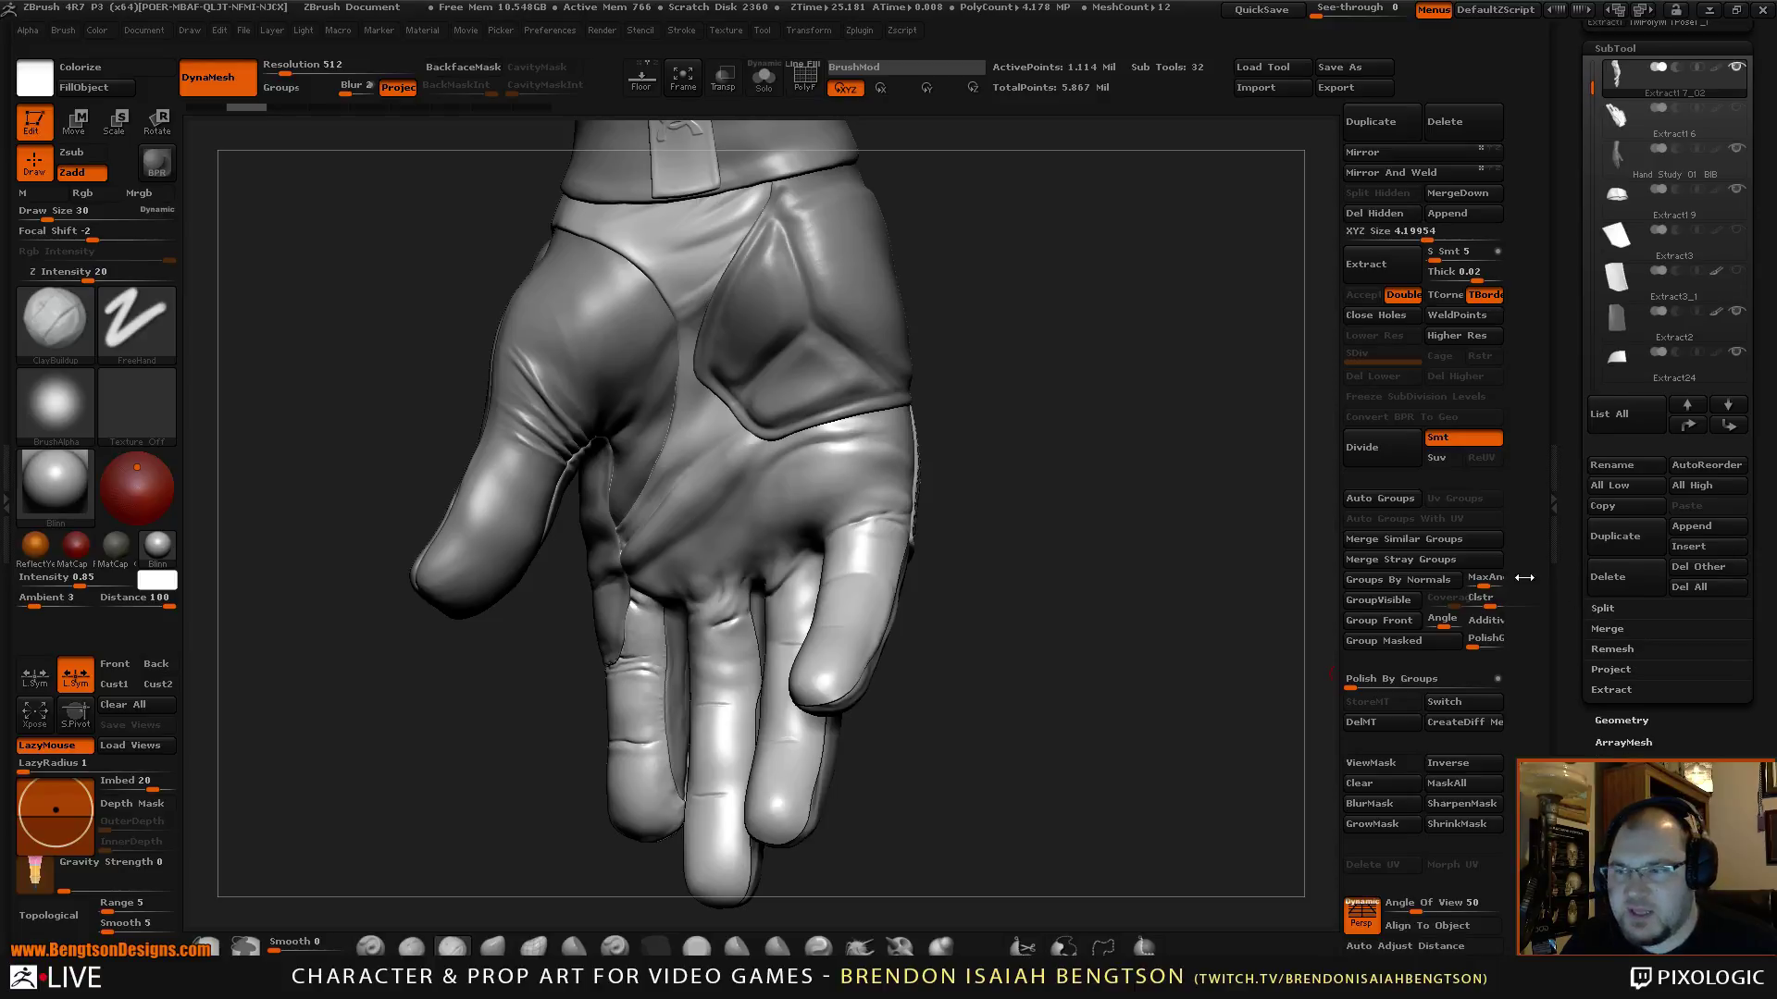
pyautogui.moveTo(1046, 520); pyautogui.dragTo(1117, 524)
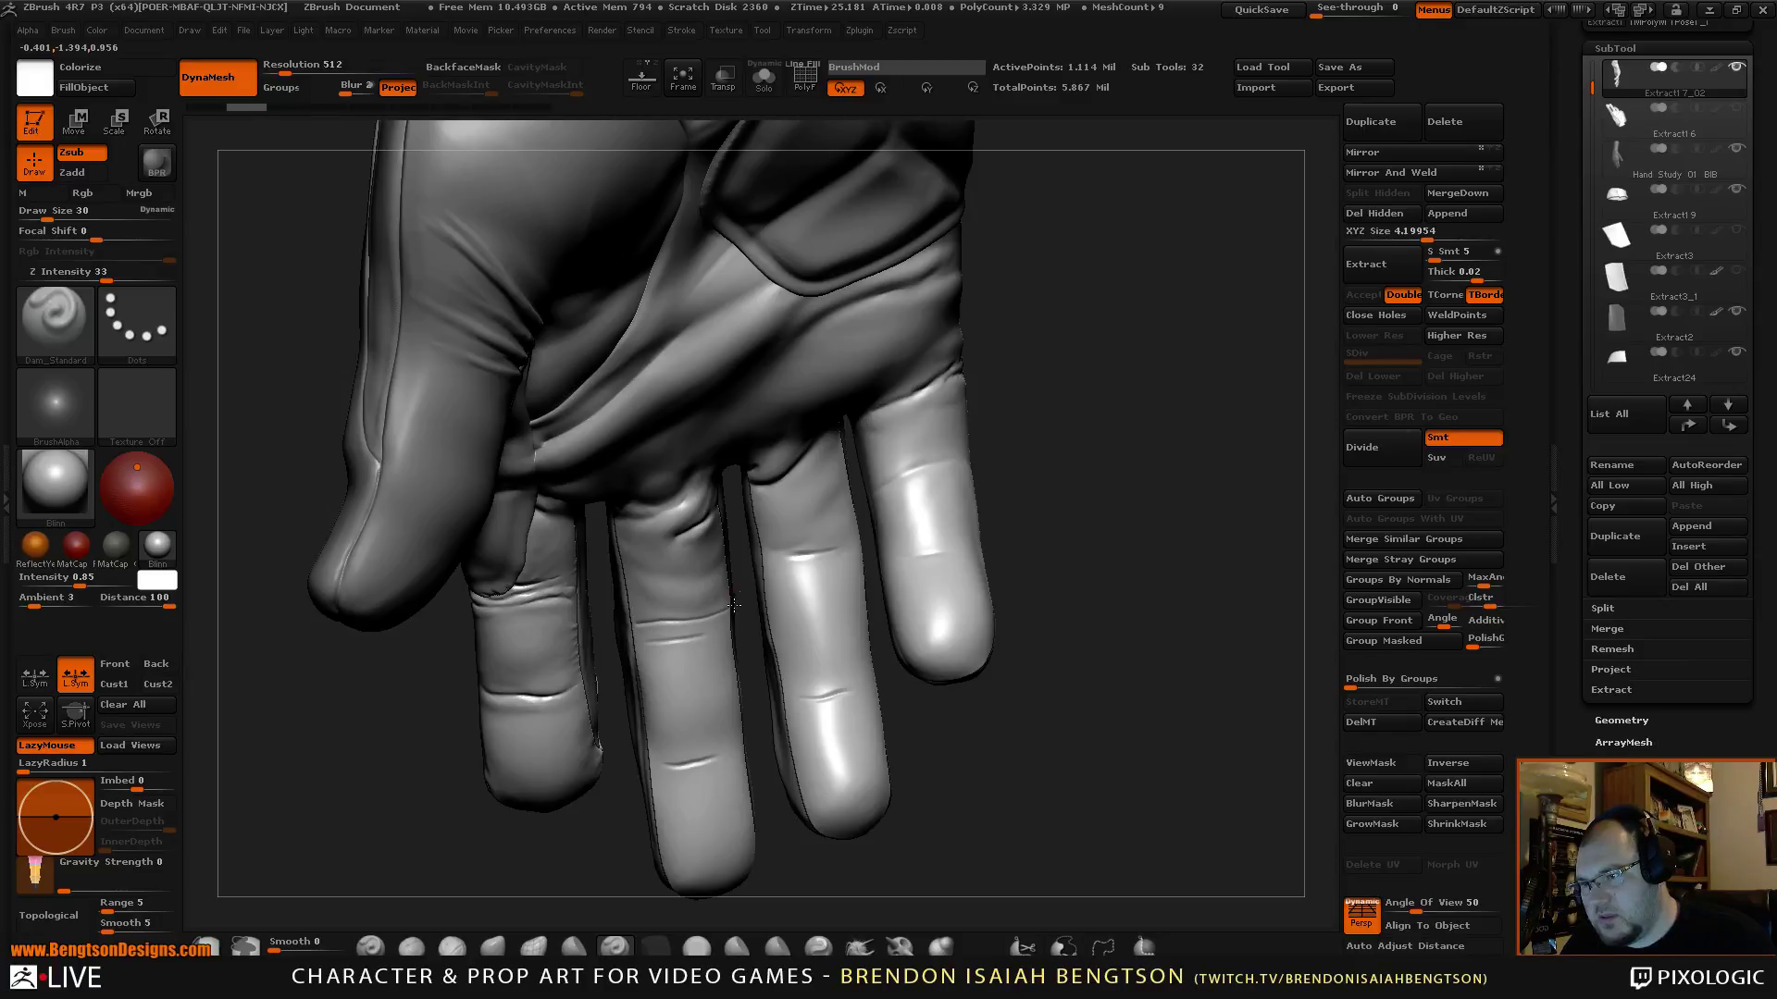
pyautogui.moveTo(734, 603); pyautogui.dragTo(732, 586)
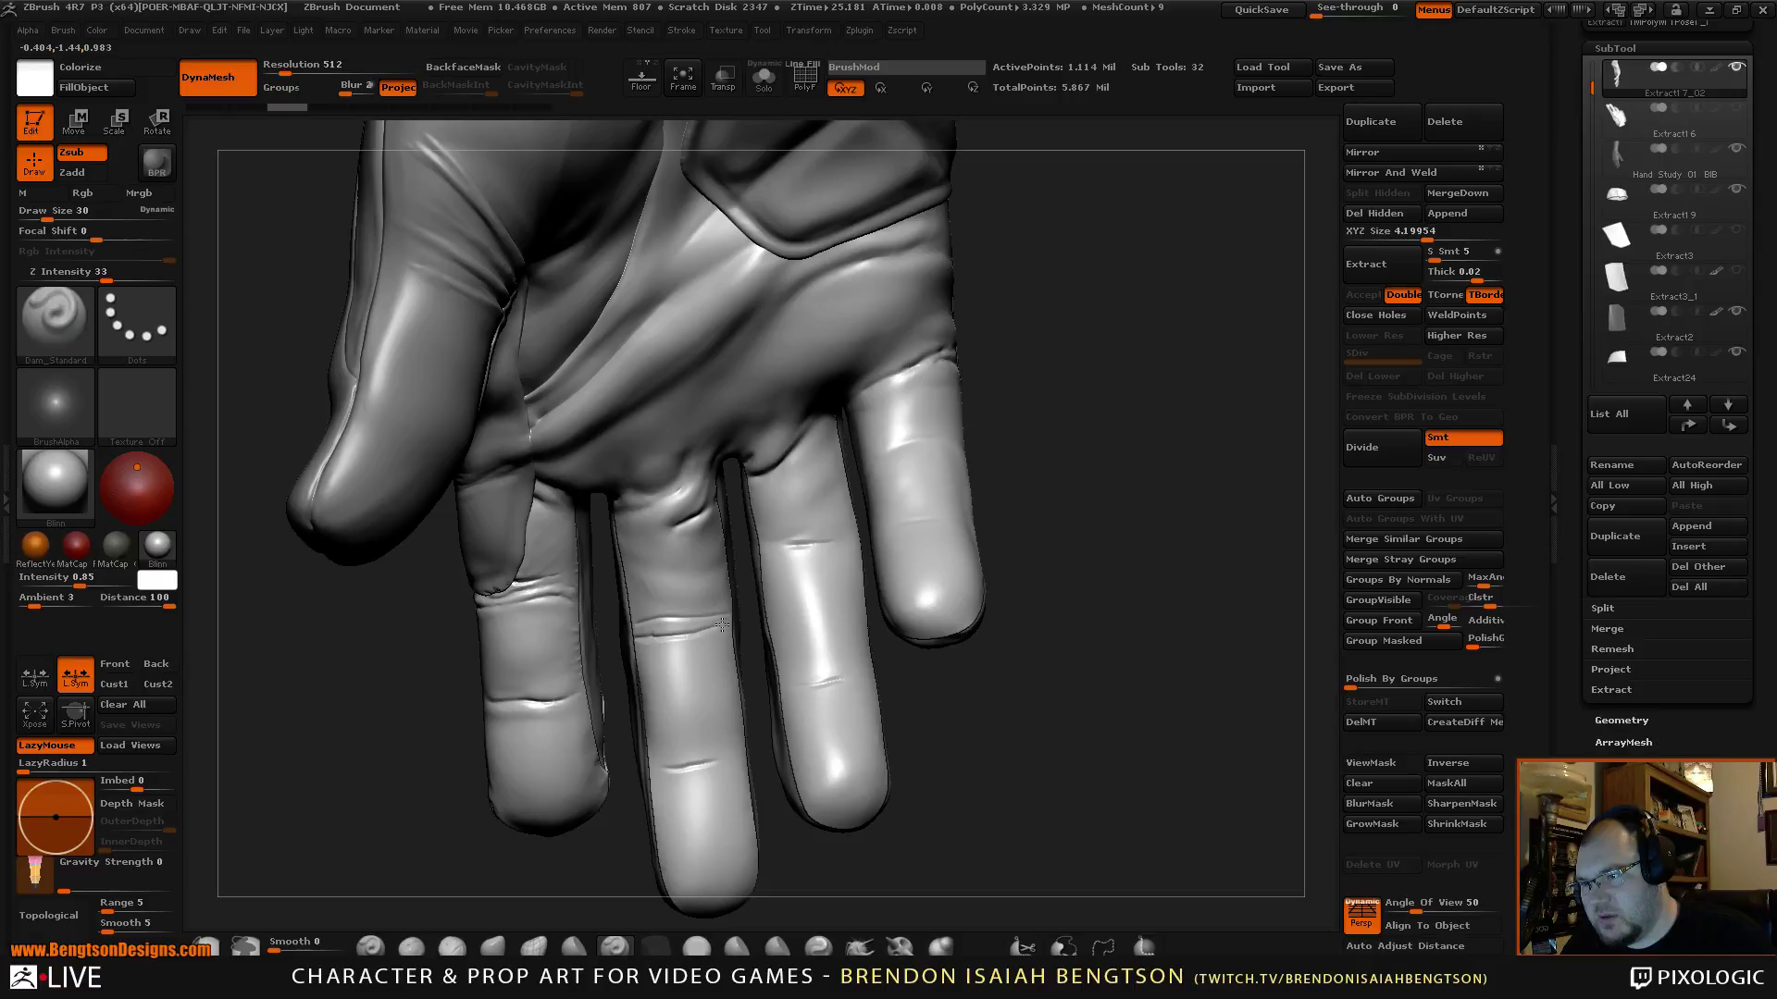
pyautogui.moveTo(747, 623); pyautogui.dragTo(748, 622)
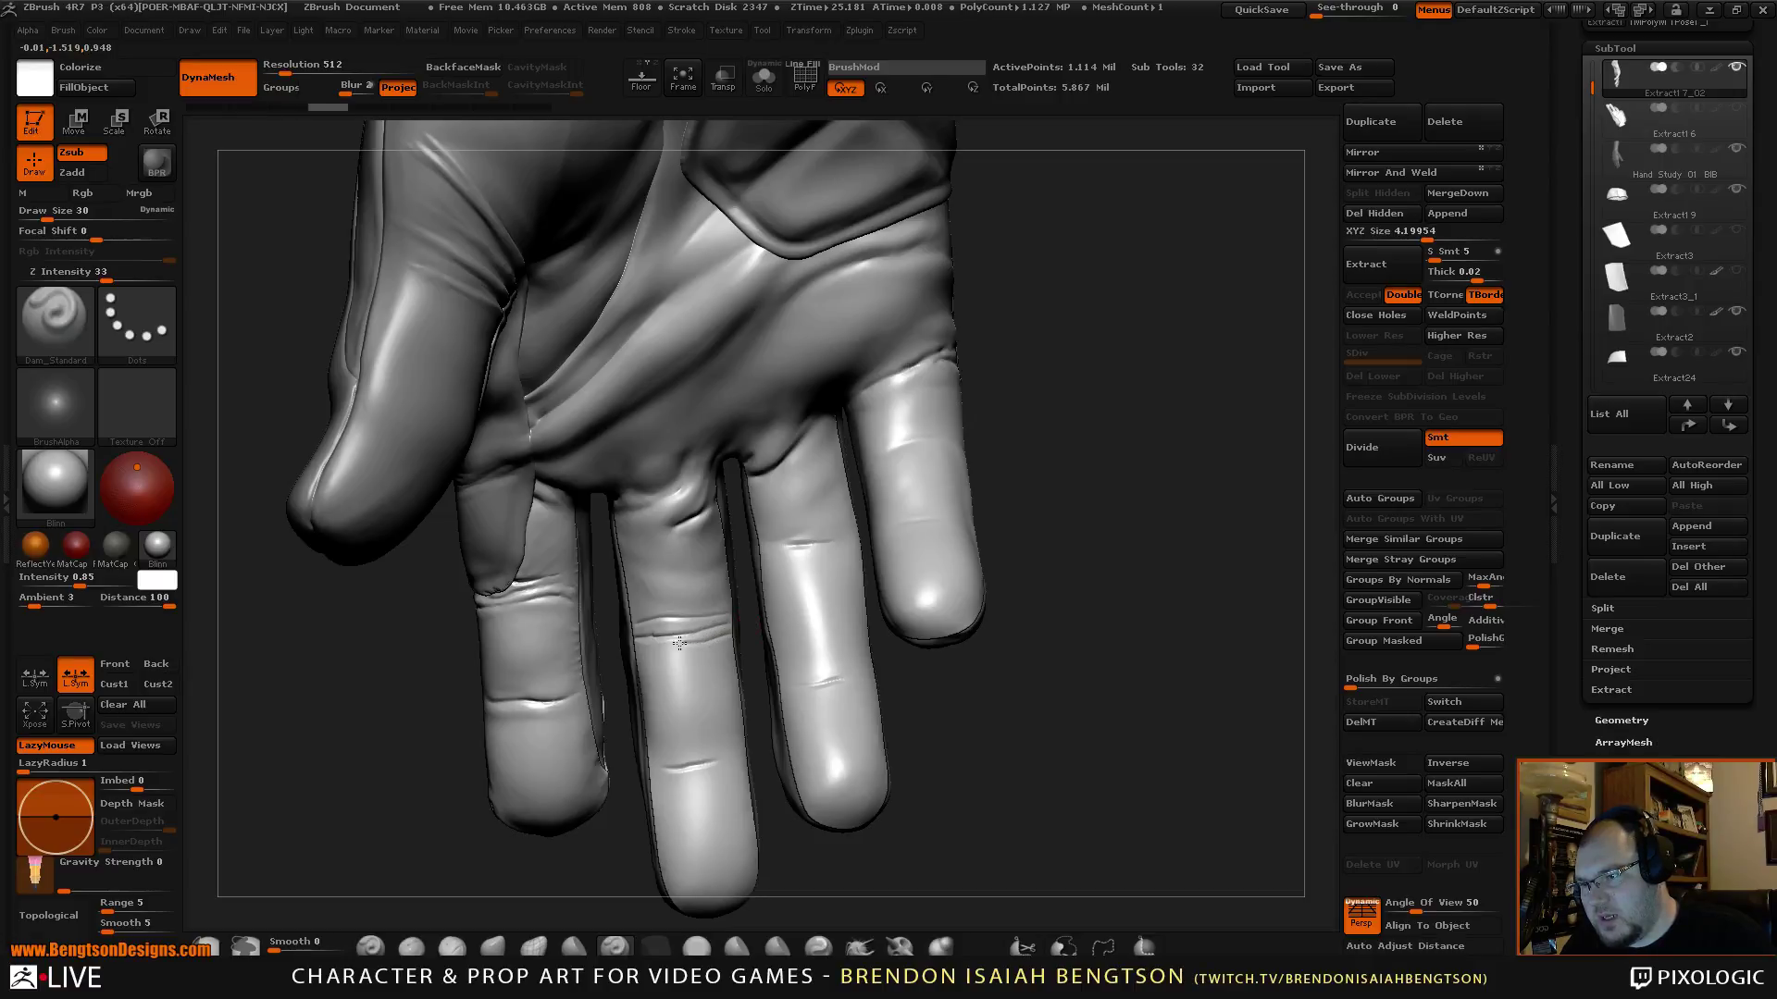
pyautogui.moveTo(741, 567); pyautogui.dragTo(751, 574)
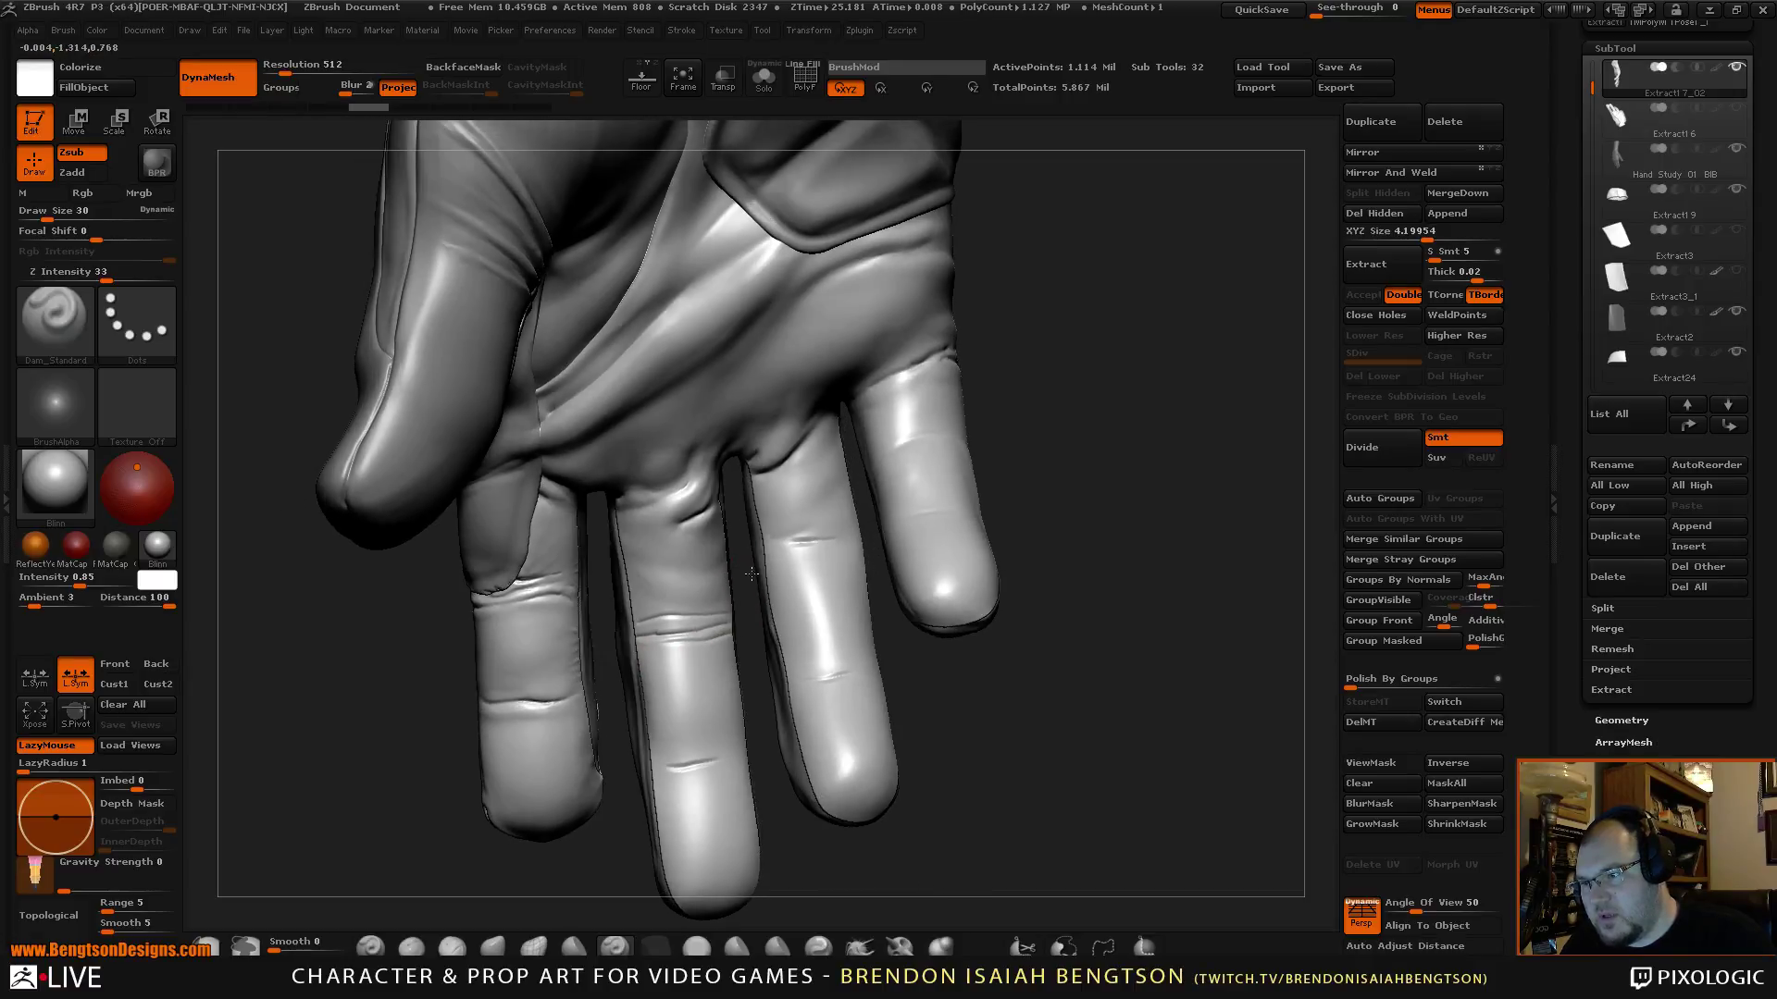
# Set the brush's LazyRadius to 5 and carve fold creases across the middle finger's joint nearest the fingertip.
pyautogui.keyDown('alt'); pyautogui.moveTo(765, 725); pyautogui.dragTo(765, 624); pyautogui.keyUp('alt')
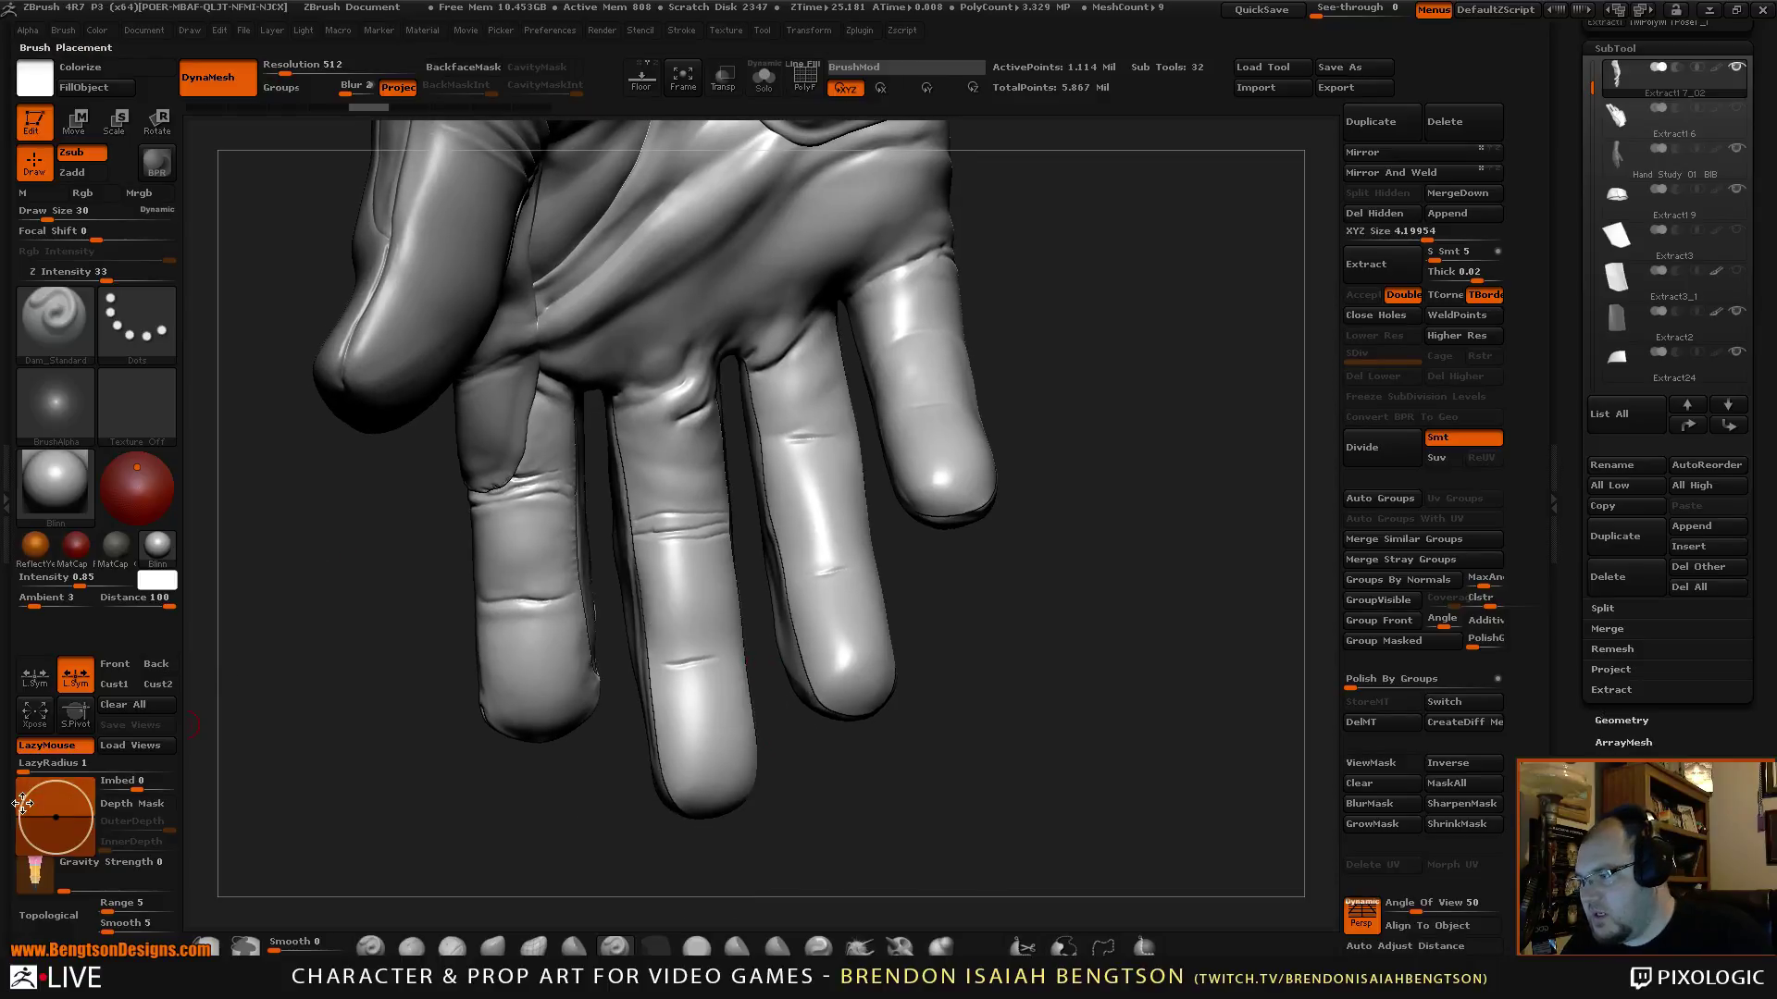
pyautogui.moveTo(51, 769); pyautogui.dragTo(55, 769)
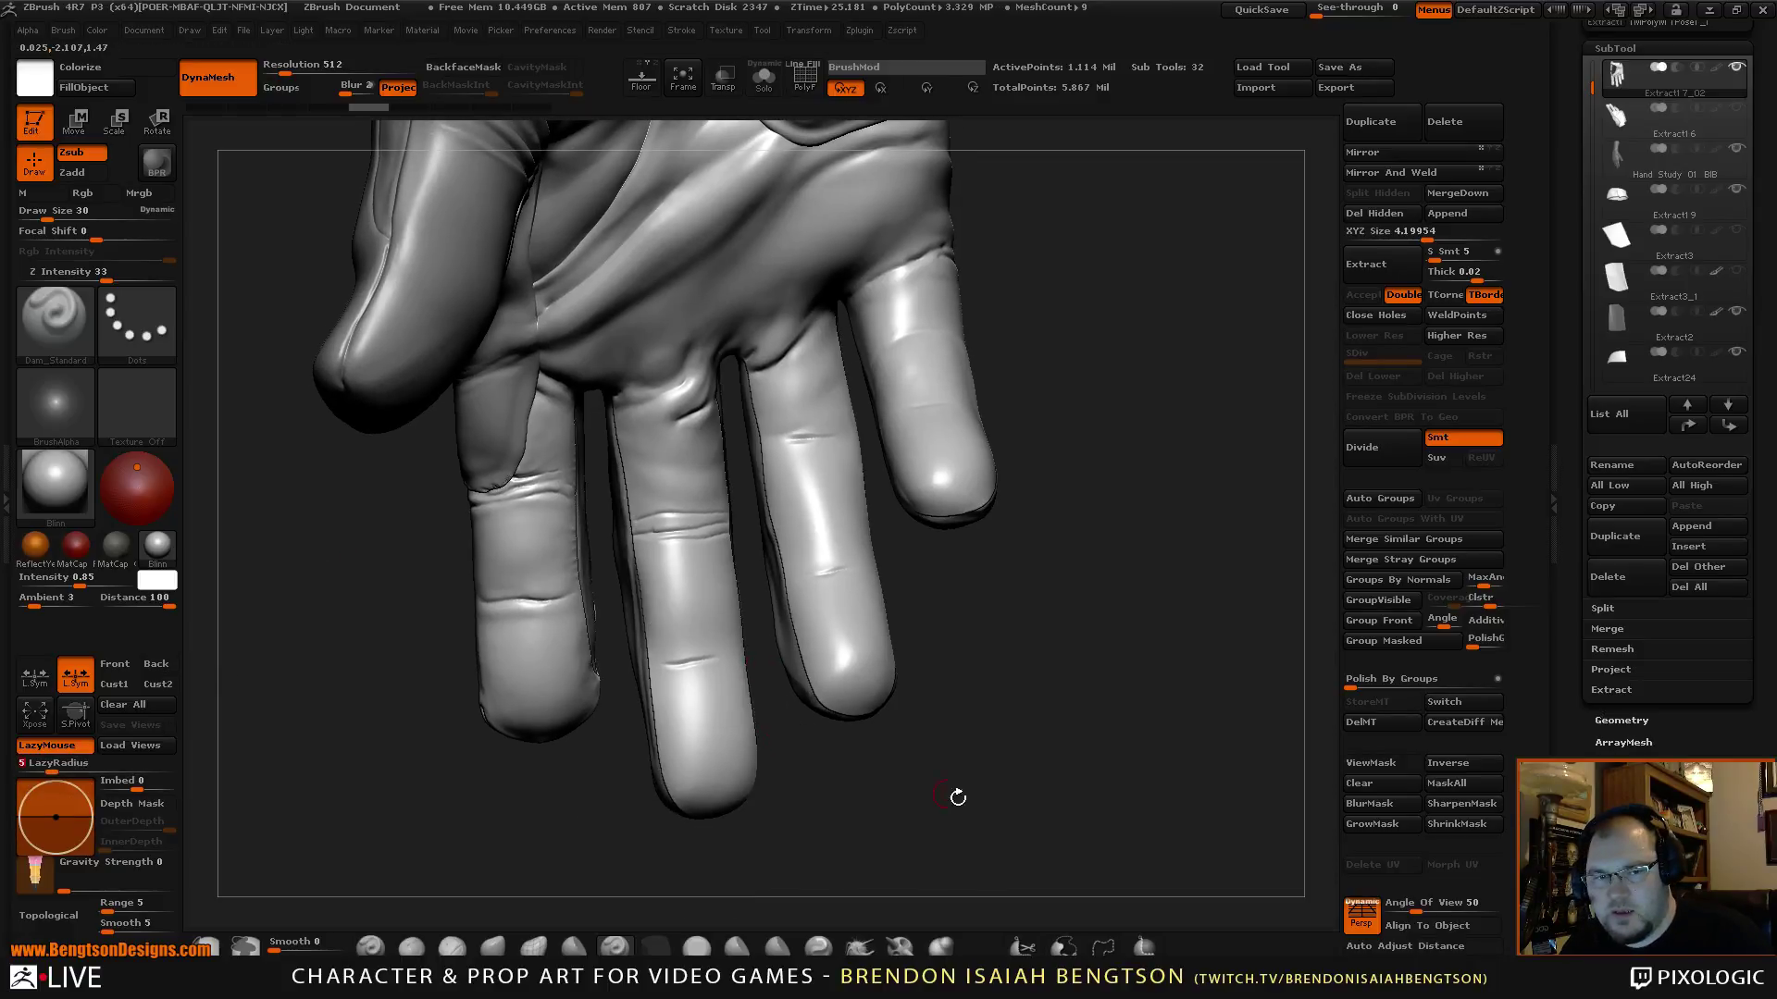
pyautogui.moveTo(1177, 616); pyautogui.dragTo(704, 668)
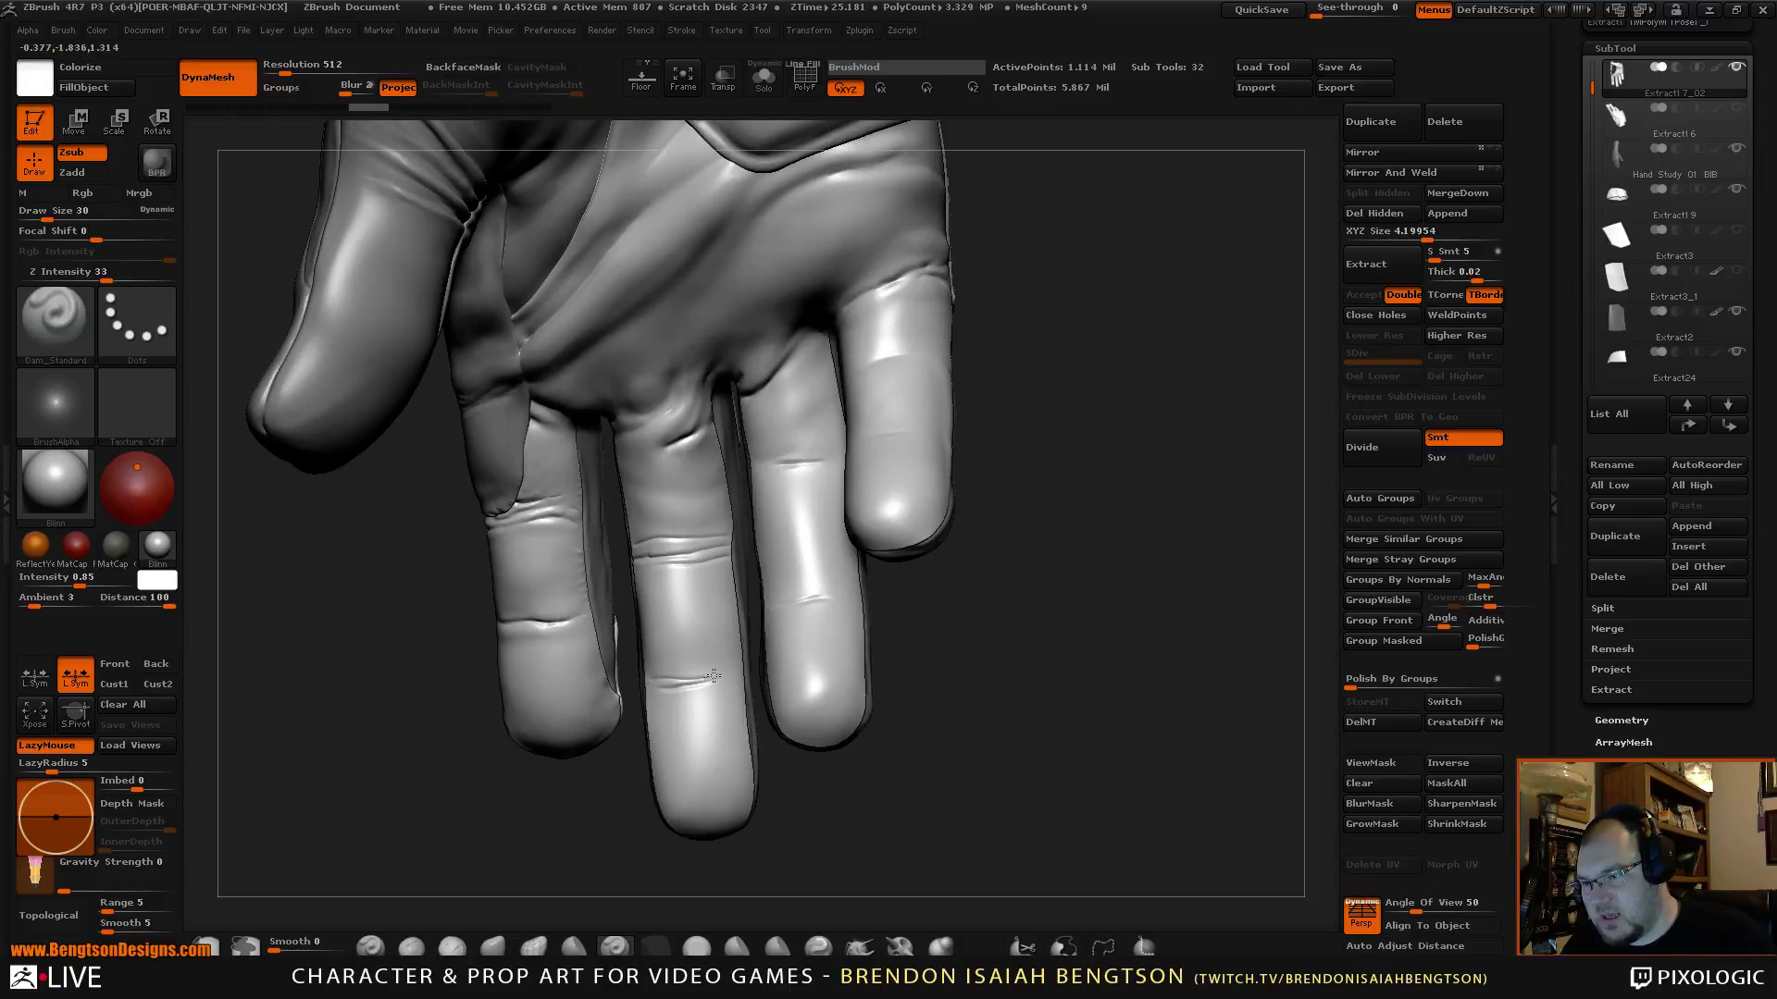
pyautogui.moveTo(806, 802); pyautogui.dragTo(712, 693)
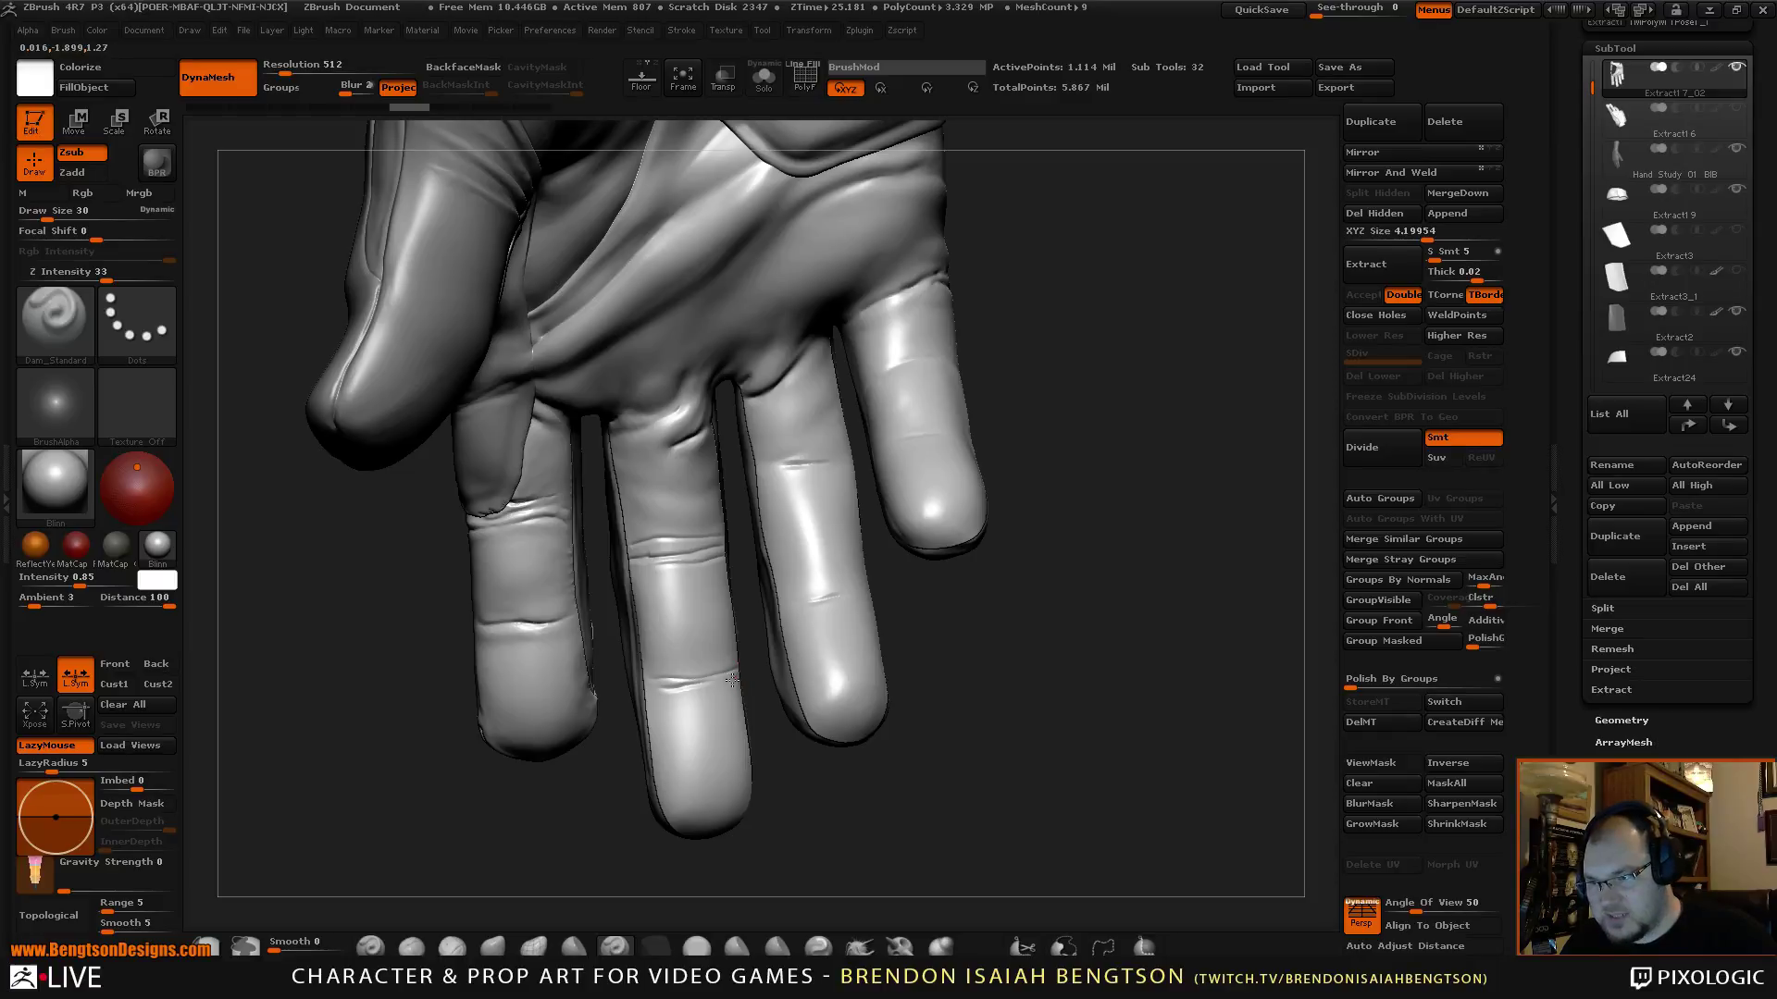
pyautogui.moveTo(668, 694); pyautogui.dragTo(632, 730)
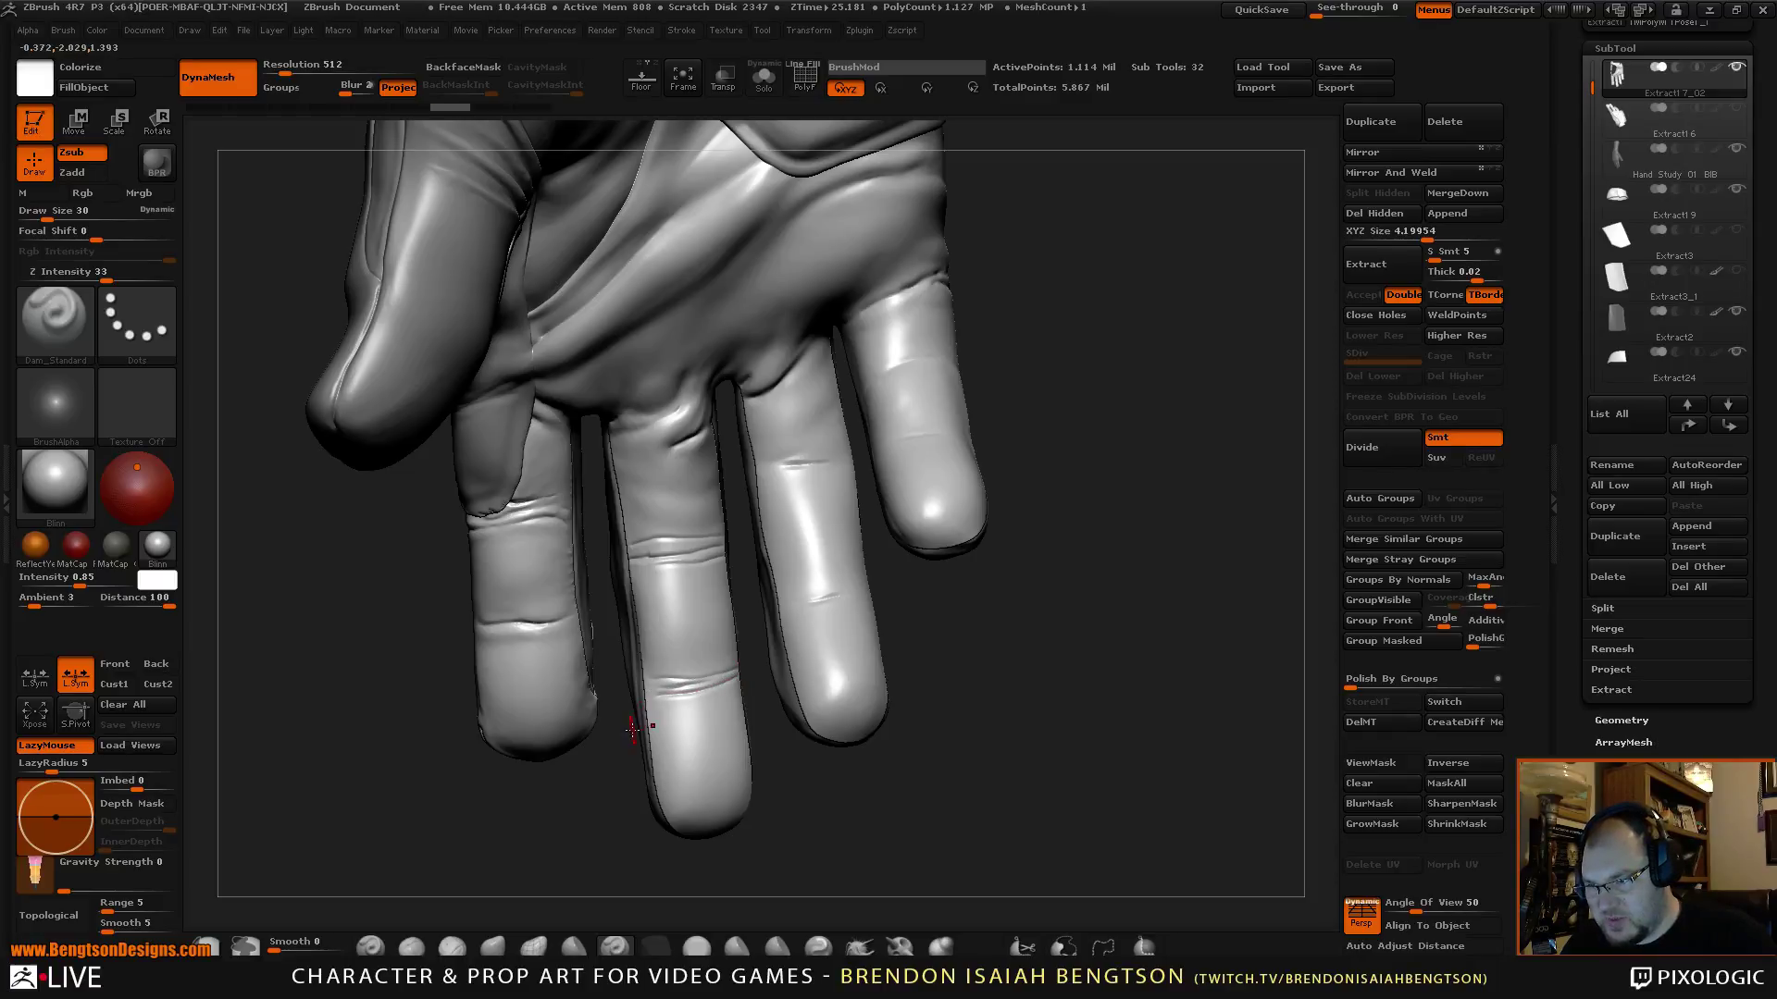
pyautogui.moveTo(808, 789); pyautogui.dragTo(721, 685)
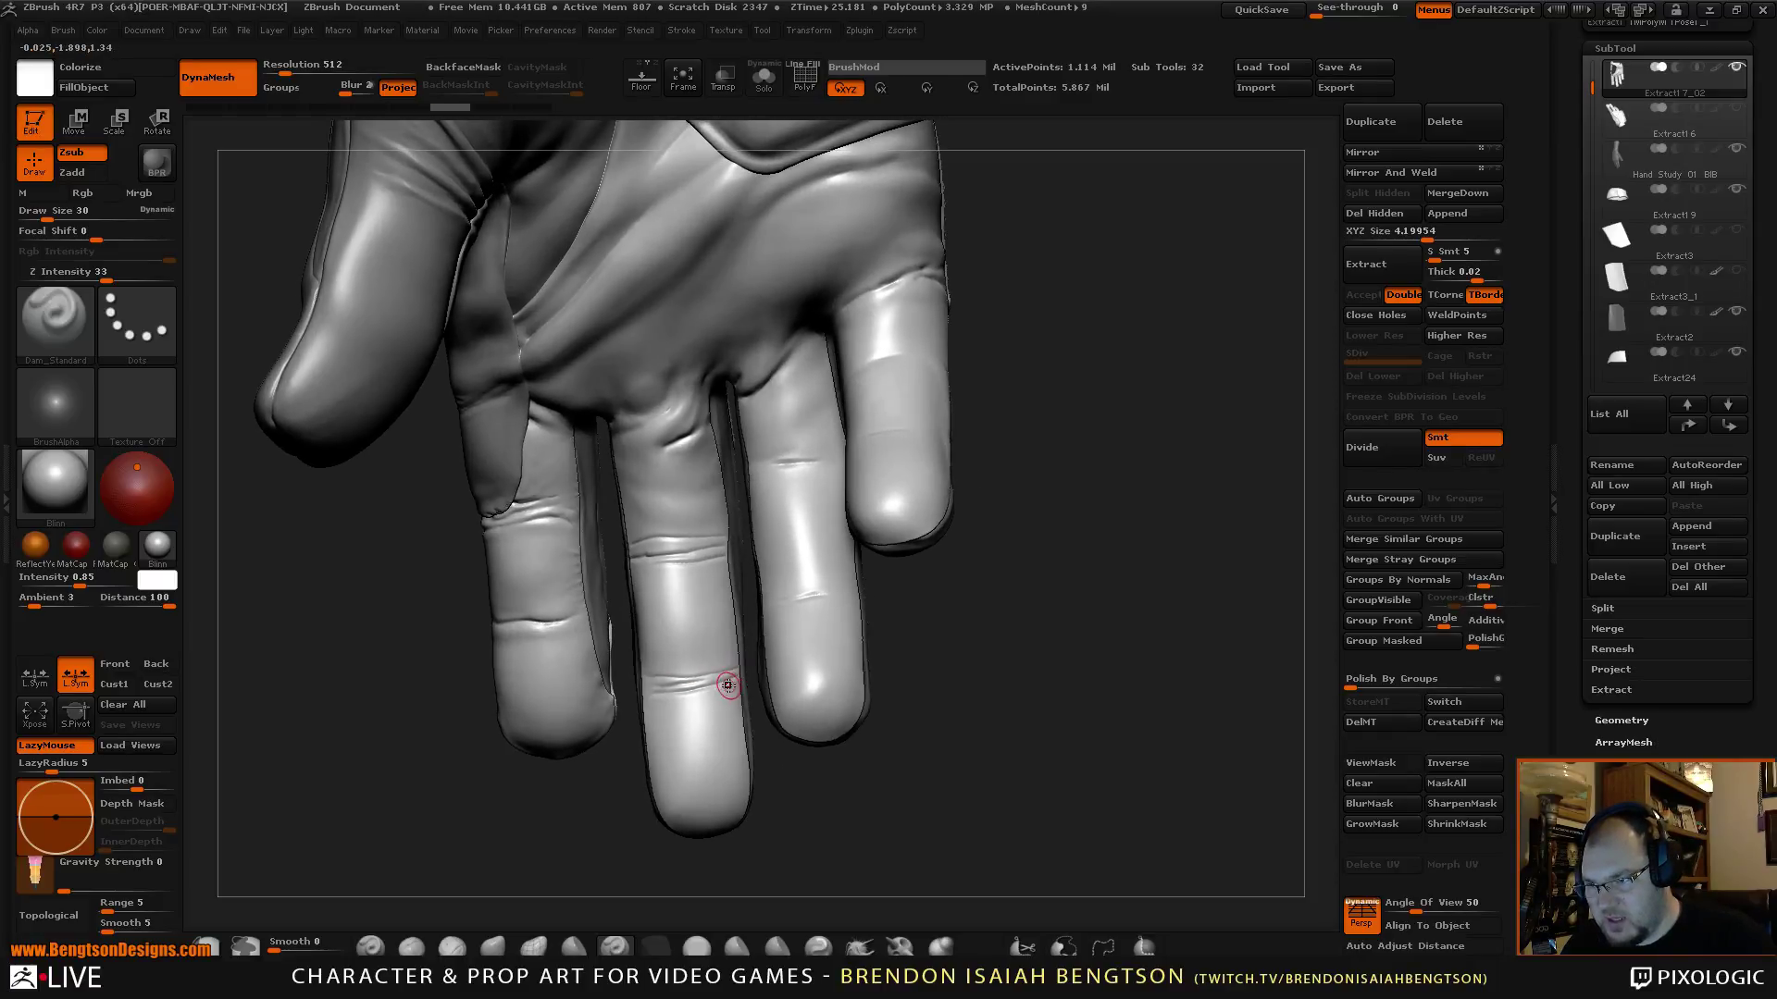
pyautogui.moveTo(777, 753)
pyautogui.mouseDown()
pyautogui.moveTo(817, 825)
pyautogui.moveTo(713, 657)
pyautogui.mouseUp()
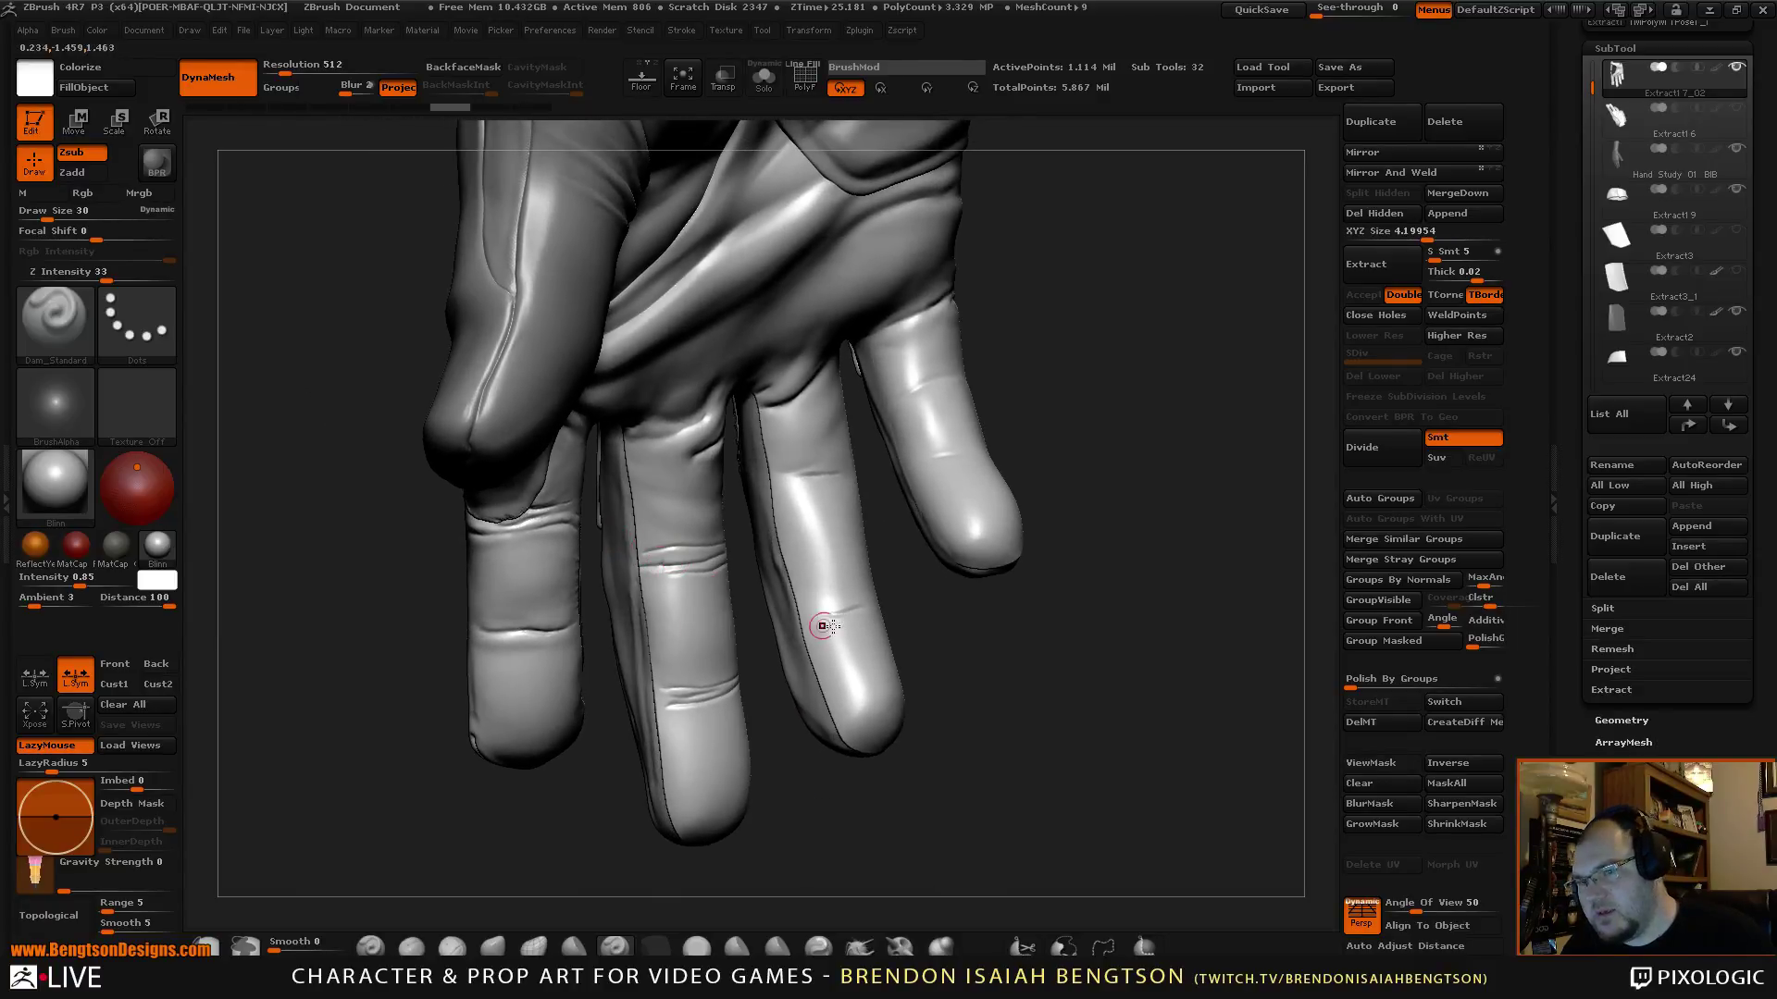
# Carve fold creases across the palm side of the index finger's joints, undoing a stray stroke.
pyautogui.moveTo(1055, 694)
pyautogui.mouseDown()
pyautogui.moveTo(1095, 709)
pyautogui.moveTo(515, 602)
pyautogui.moveTo(583, 606)
pyautogui.mouseUp()
pyautogui.hotkey('ctrl', 'z')
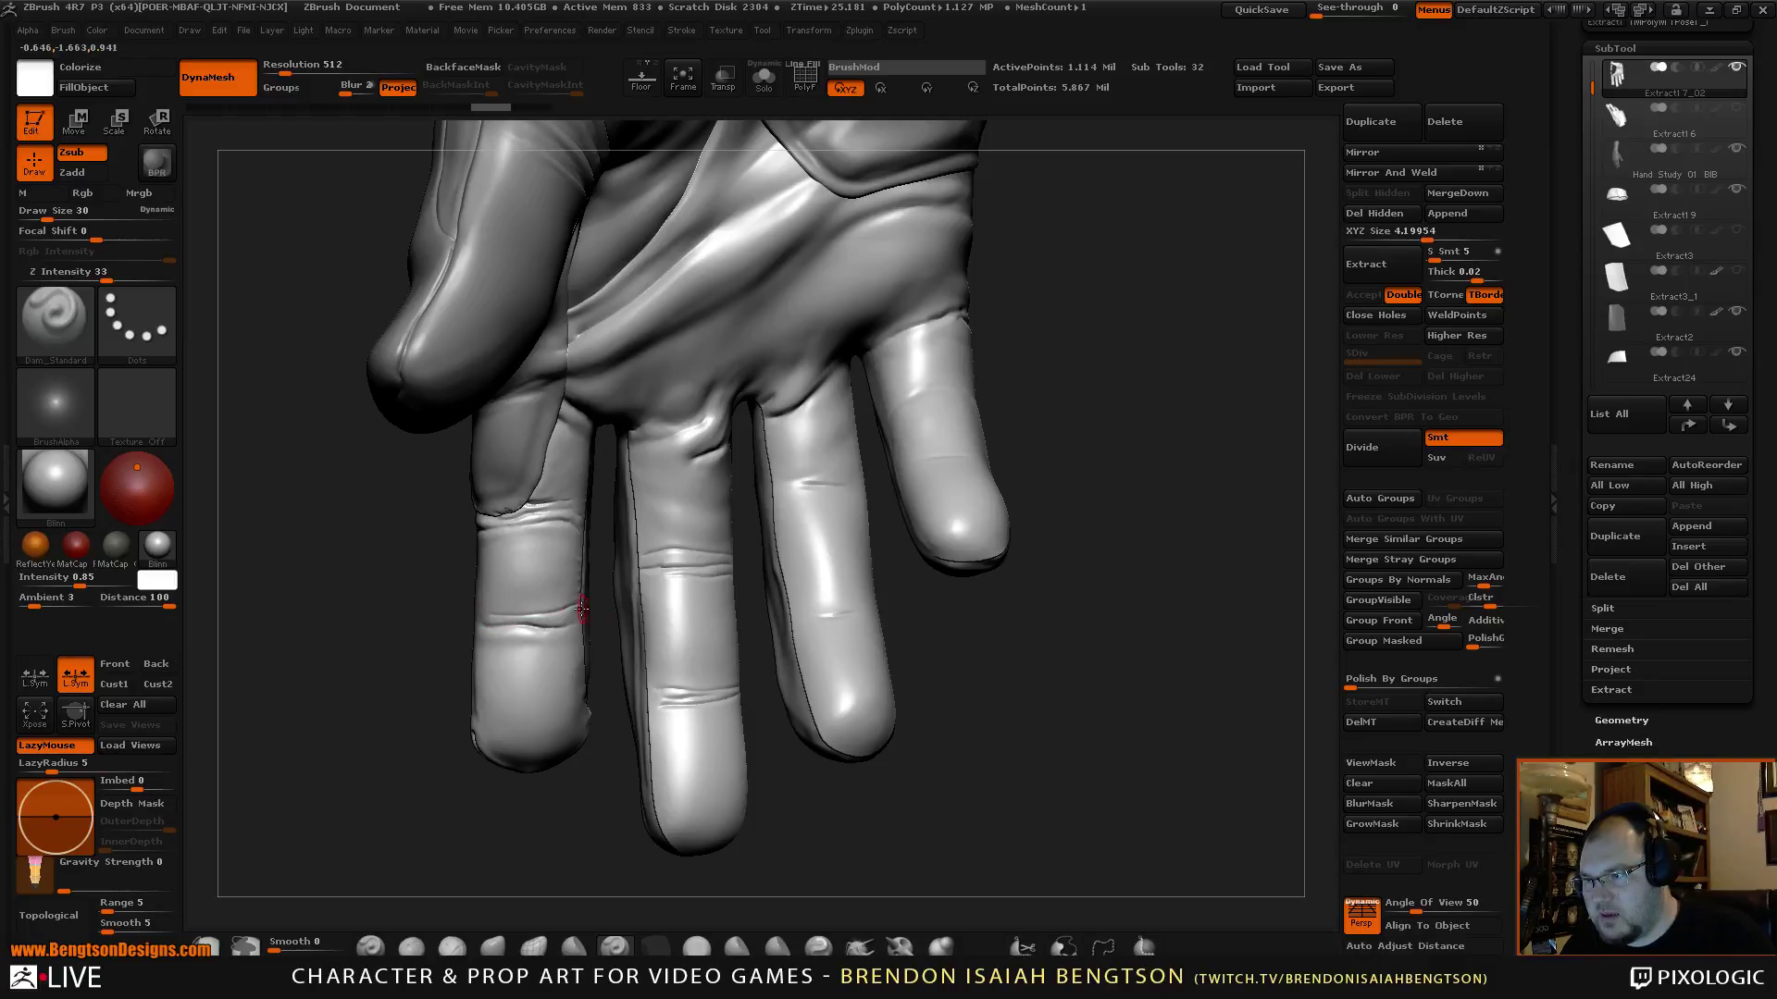
pyautogui.moveTo(444, 553)
pyautogui.mouseDown()
pyautogui.moveTo(487, 514)
pyautogui.moveTo(599, 548)
pyautogui.mouseUp()
pyautogui.moveTo(630, 617); pyautogui.dragTo(544, 602)
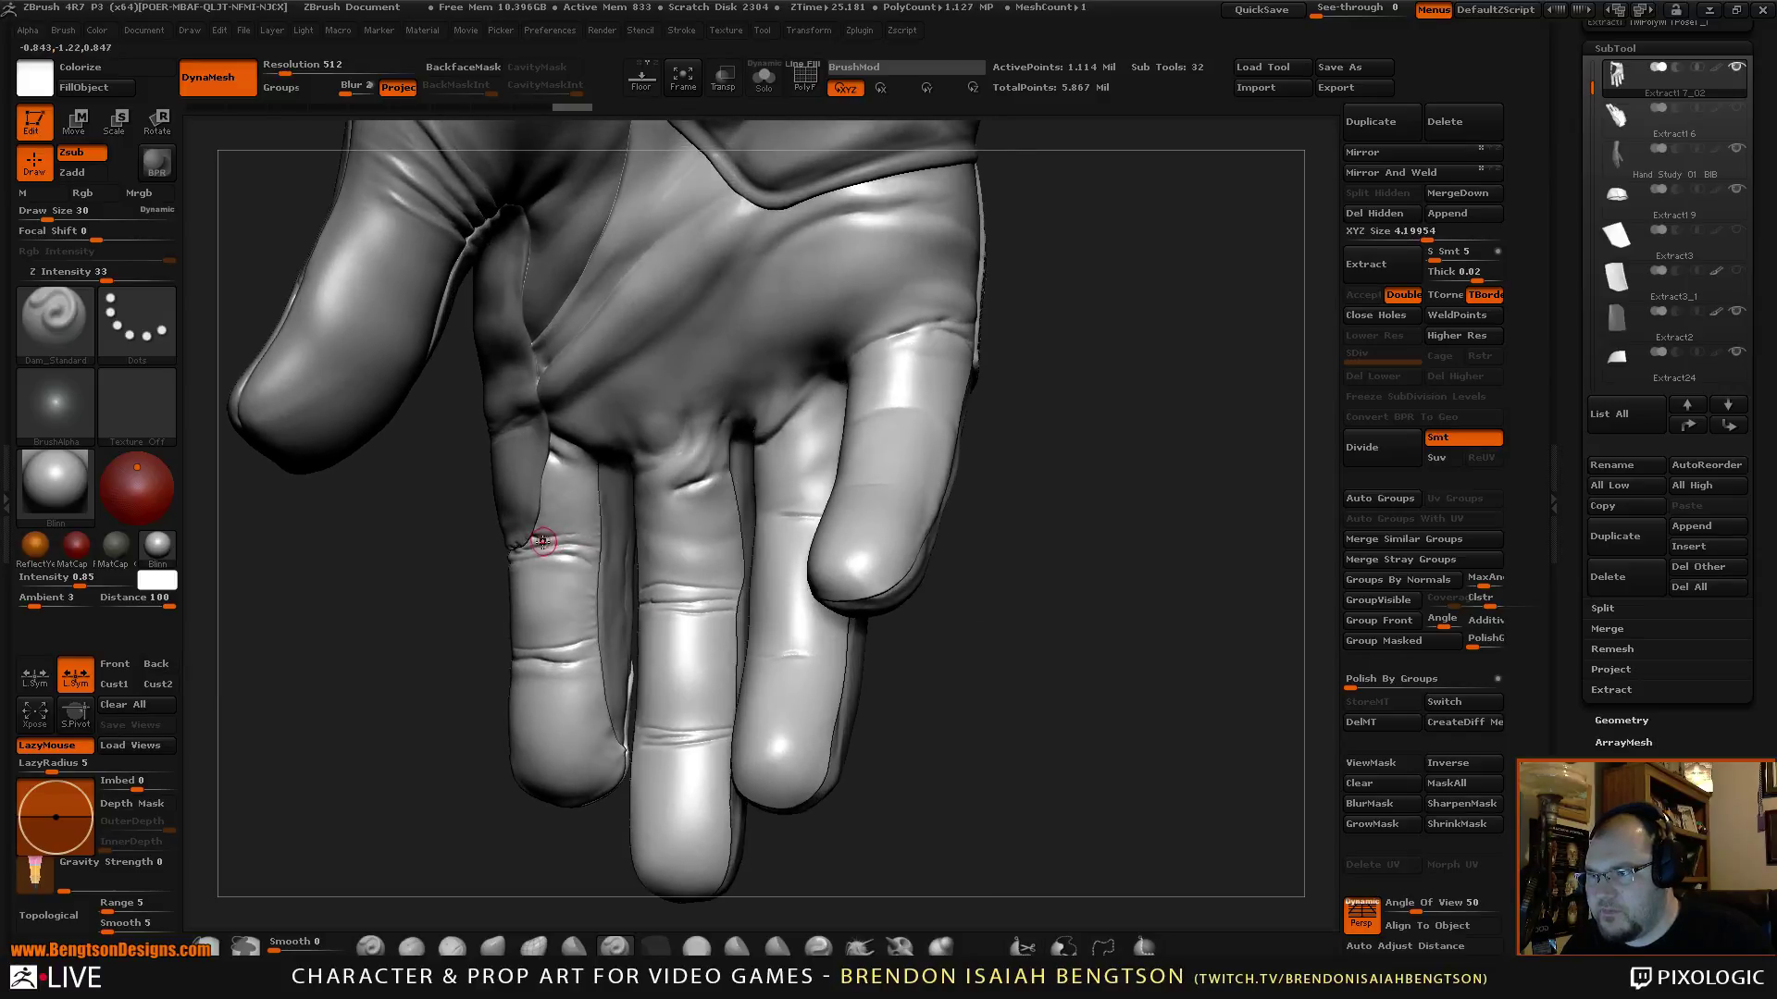
pyautogui.moveTo(583, 531); pyautogui.dragTo(602, 539)
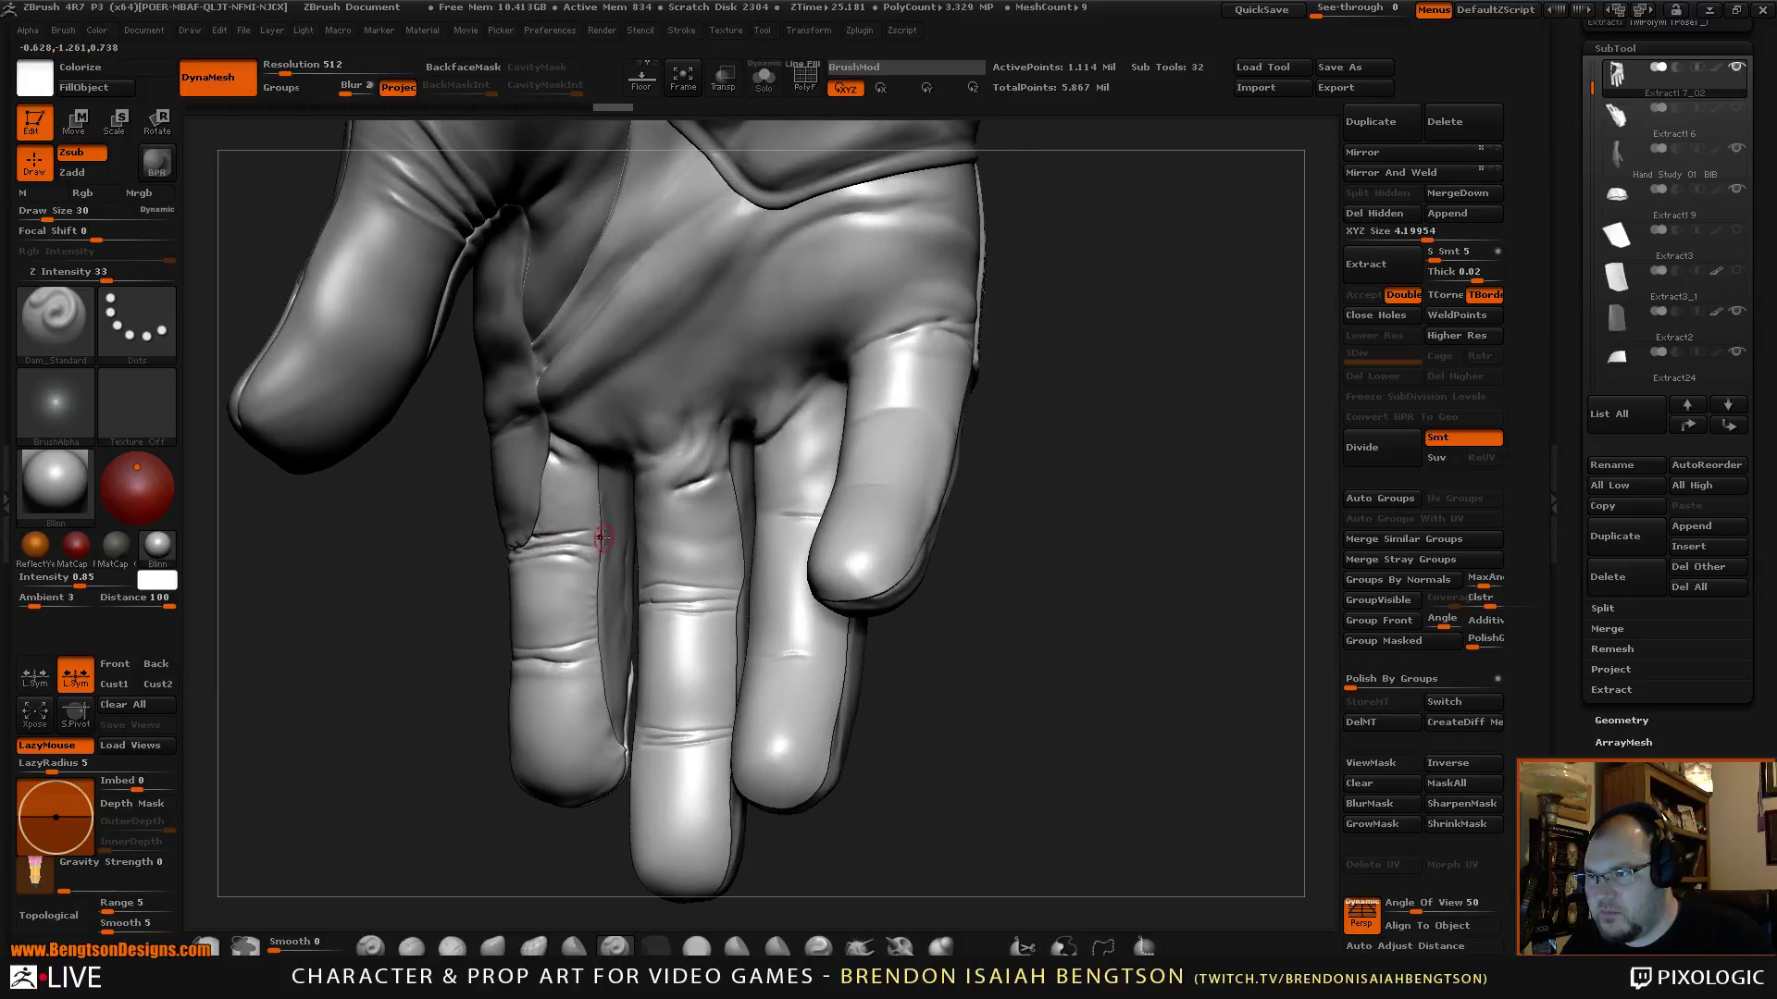
# Carve the index finger's joint creases further around its thumb-facing side.
pyautogui.moveTo(421, 658)
pyautogui.mouseDown()
pyautogui.moveTo(562, 607)
pyautogui.moveTo(518, 601)
pyautogui.mouseUp()
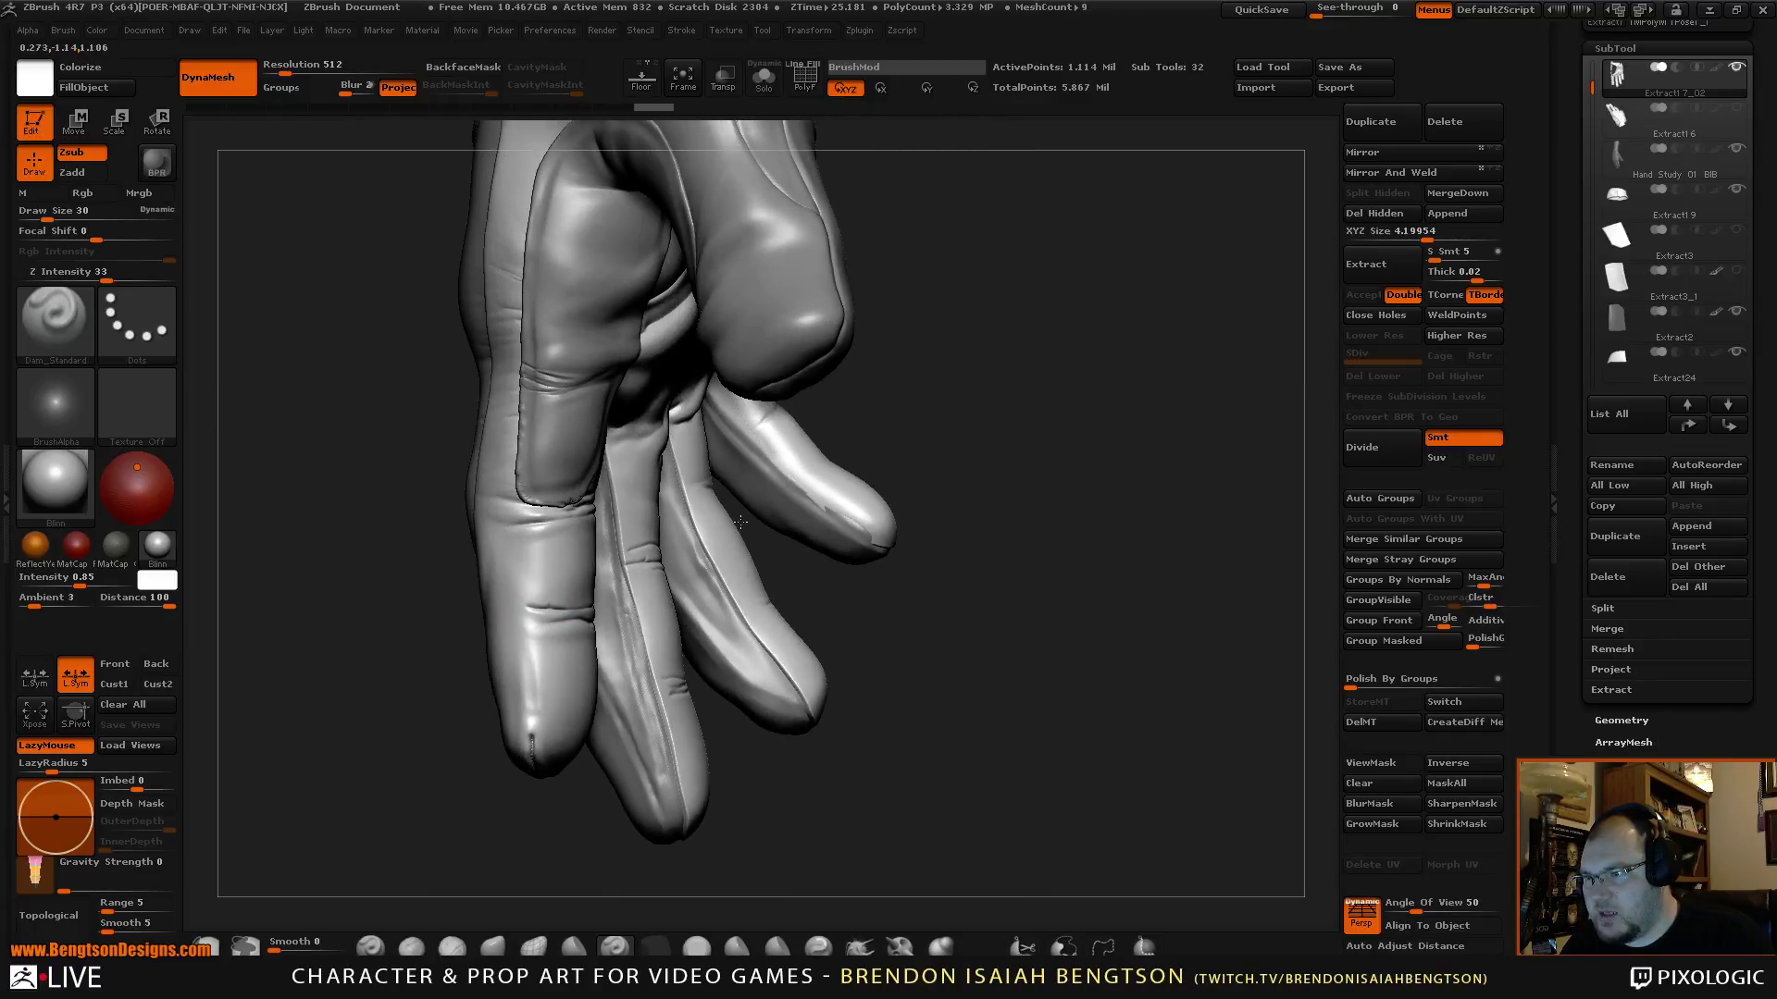
pyautogui.moveTo(741, 522); pyautogui.dragTo(832, 621)
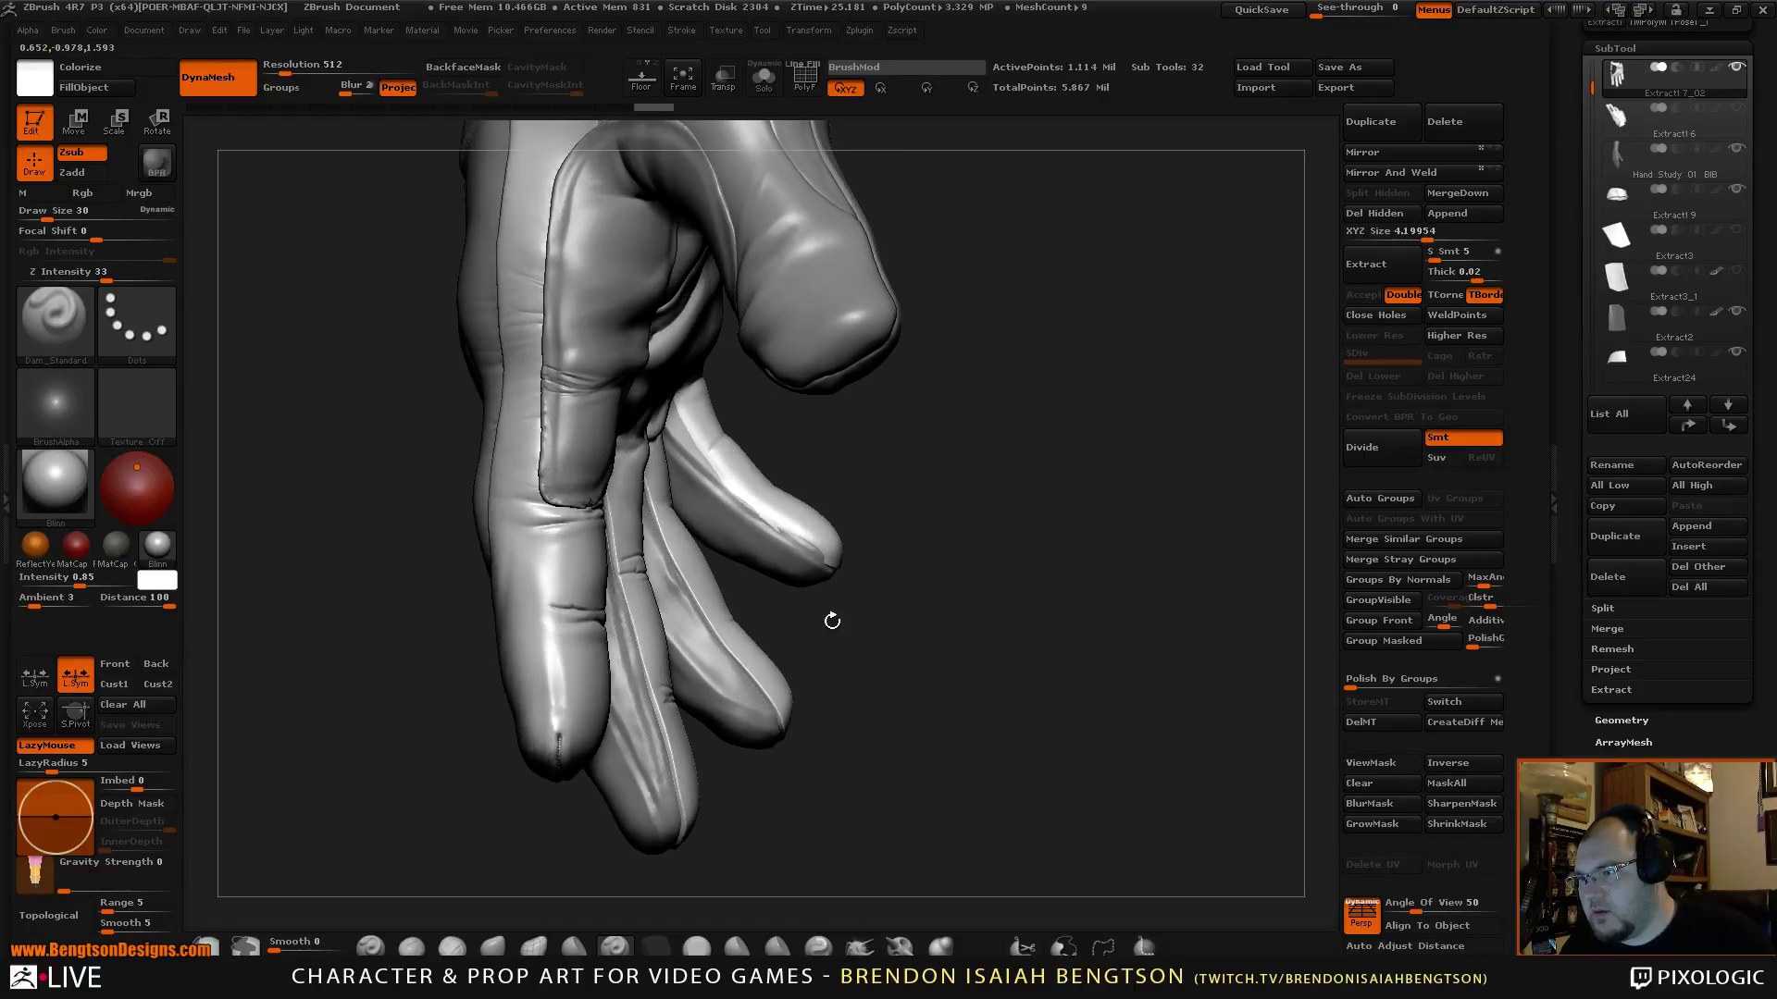
pyautogui.moveTo(556, 603); pyautogui.dragTo(565, 599)
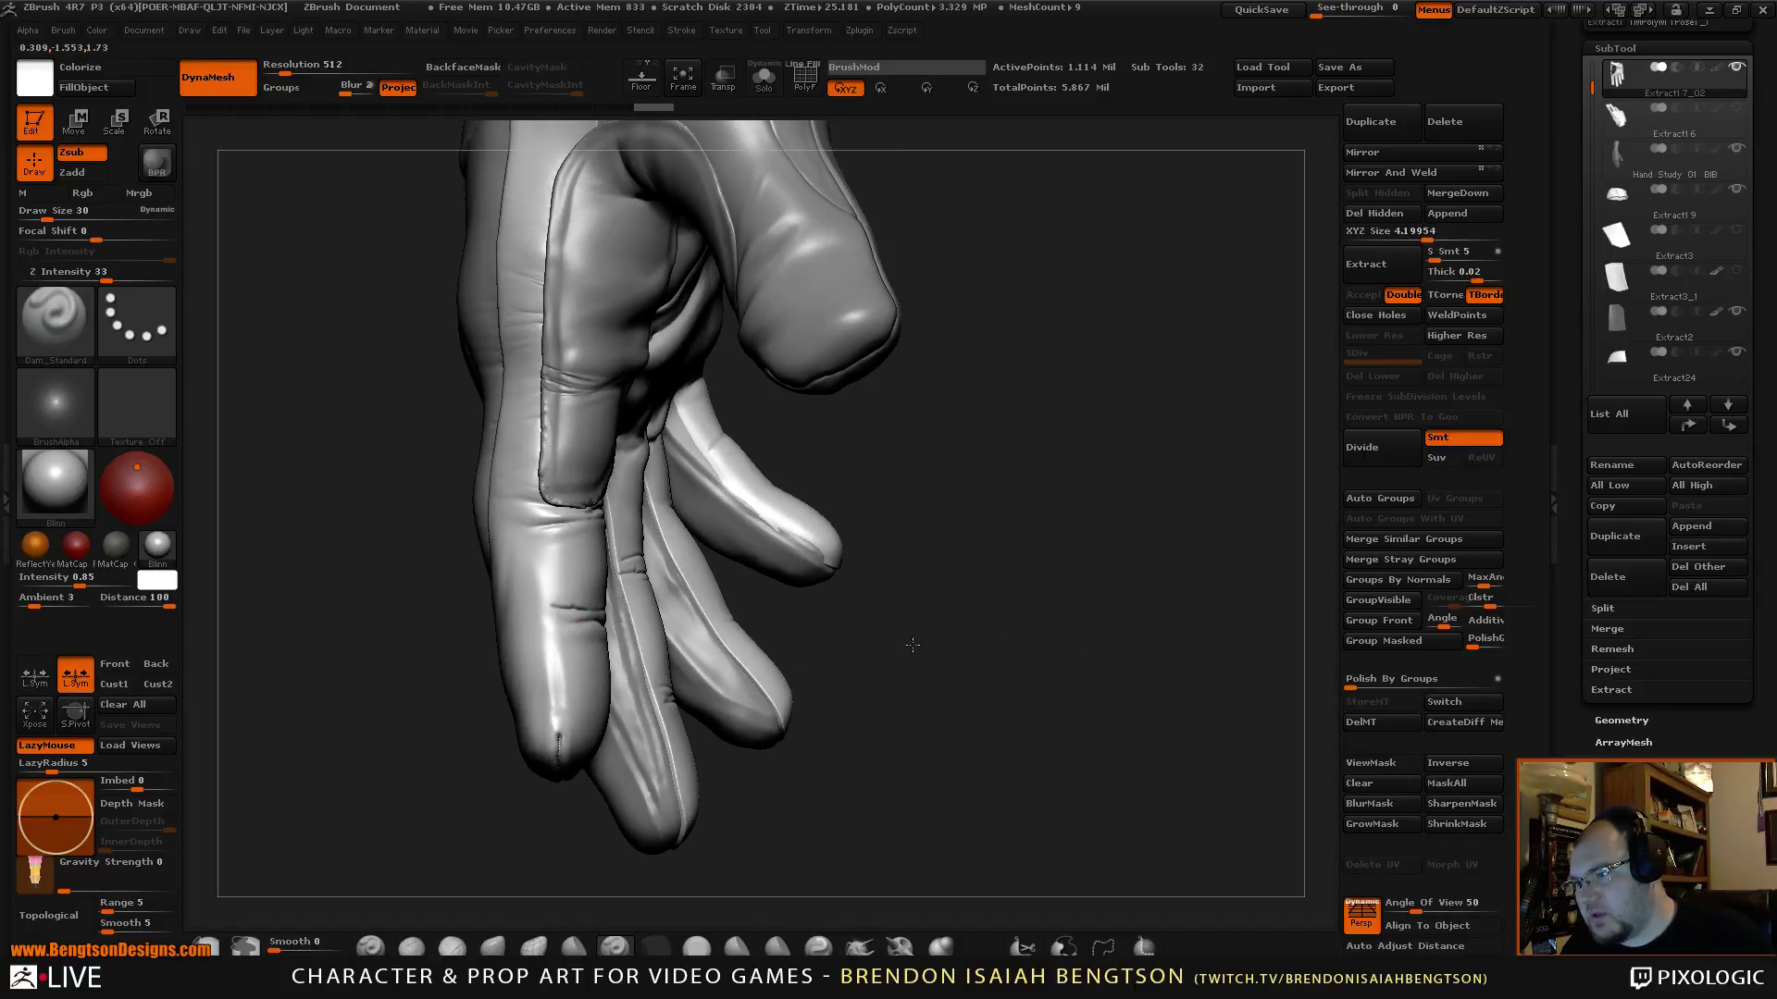
pyautogui.moveTo(963, 592)
pyautogui.mouseDown()
pyautogui.moveTo(1052, 633)
pyautogui.moveTo(1058, 655)
pyautogui.moveTo(1190, 618)
pyautogui.mouseUp()
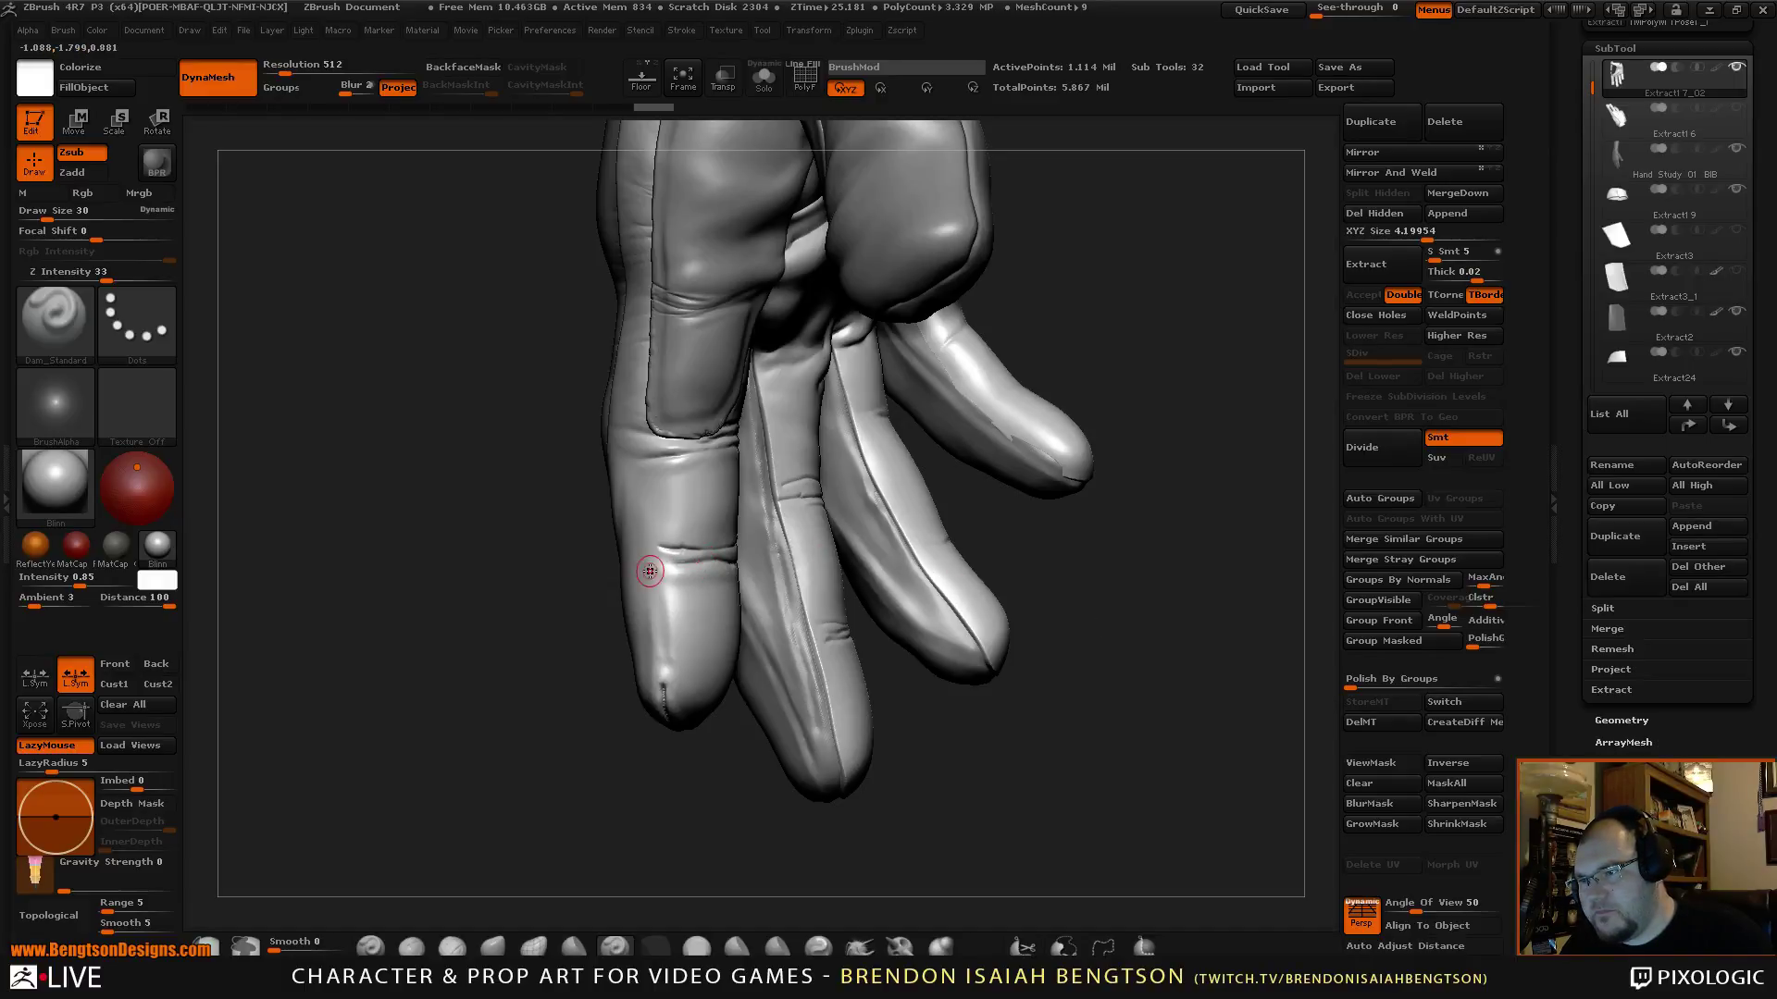
pyautogui.moveTo(650, 571); pyautogui.dragTo(708, 577)
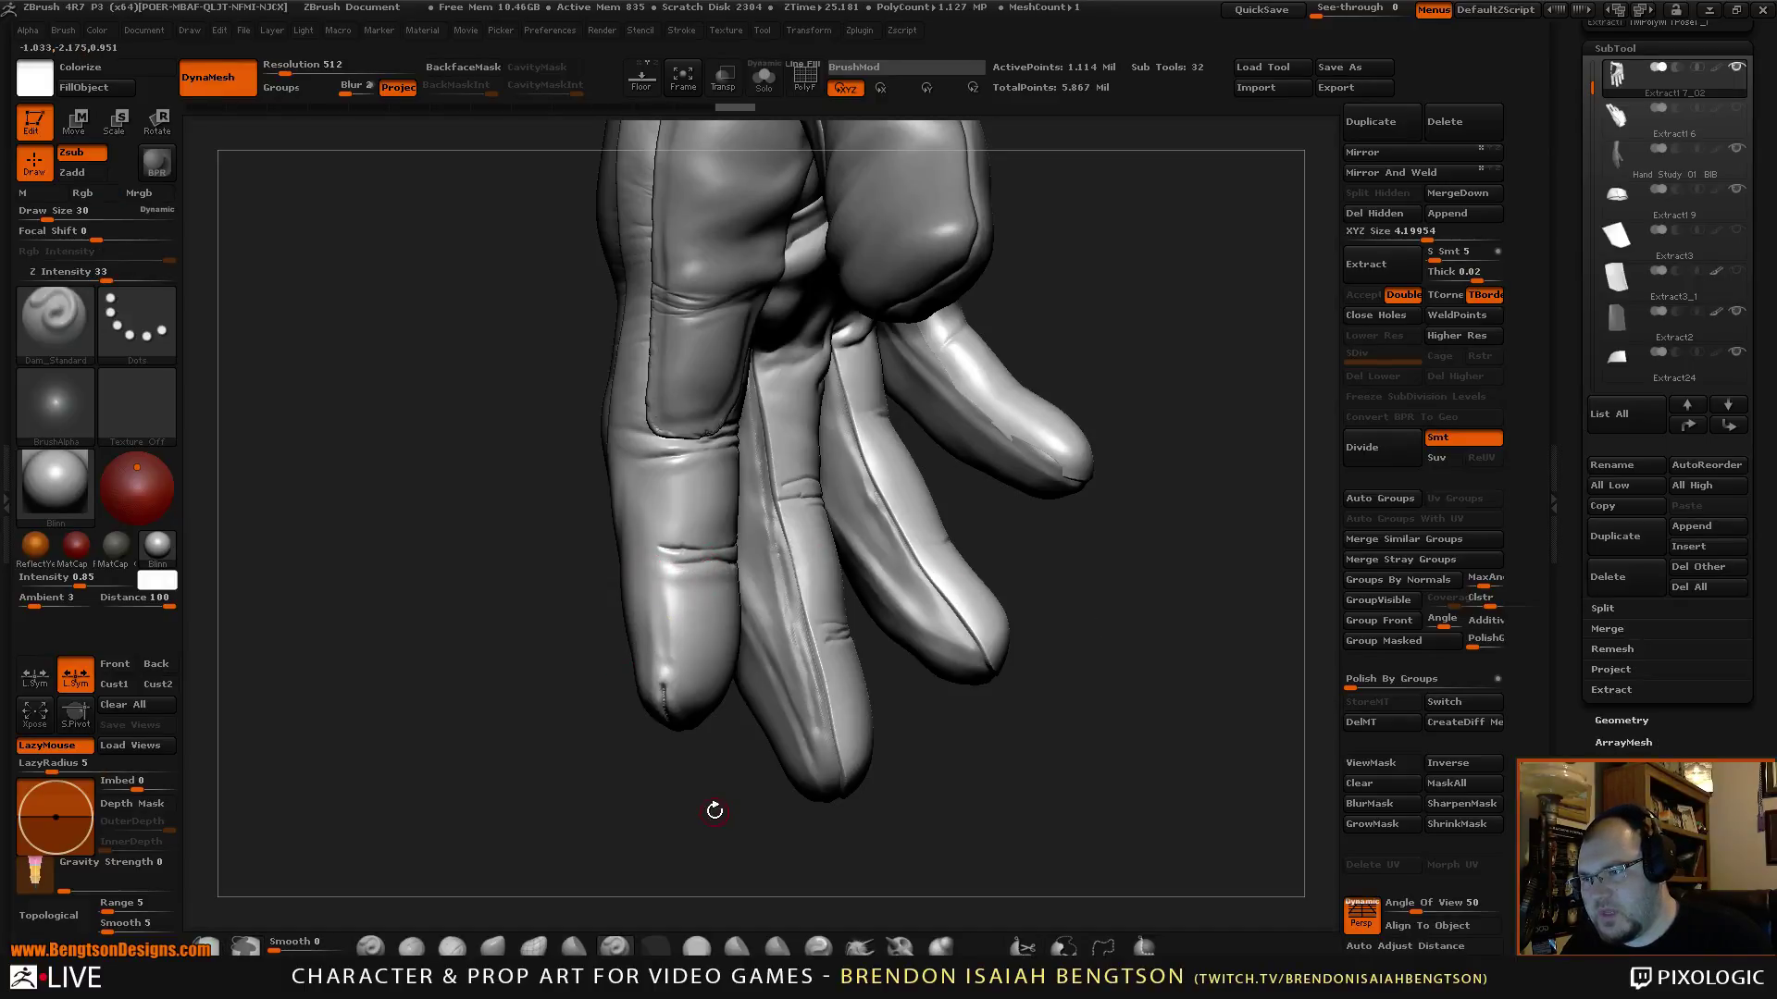
# Add fold creases across the palm side of the index finger's fingertip joint and refine those at the middle finger's outermost joint.
pyautogui.moveTo(714, 814); pyautogui.dragTo(699, 569)
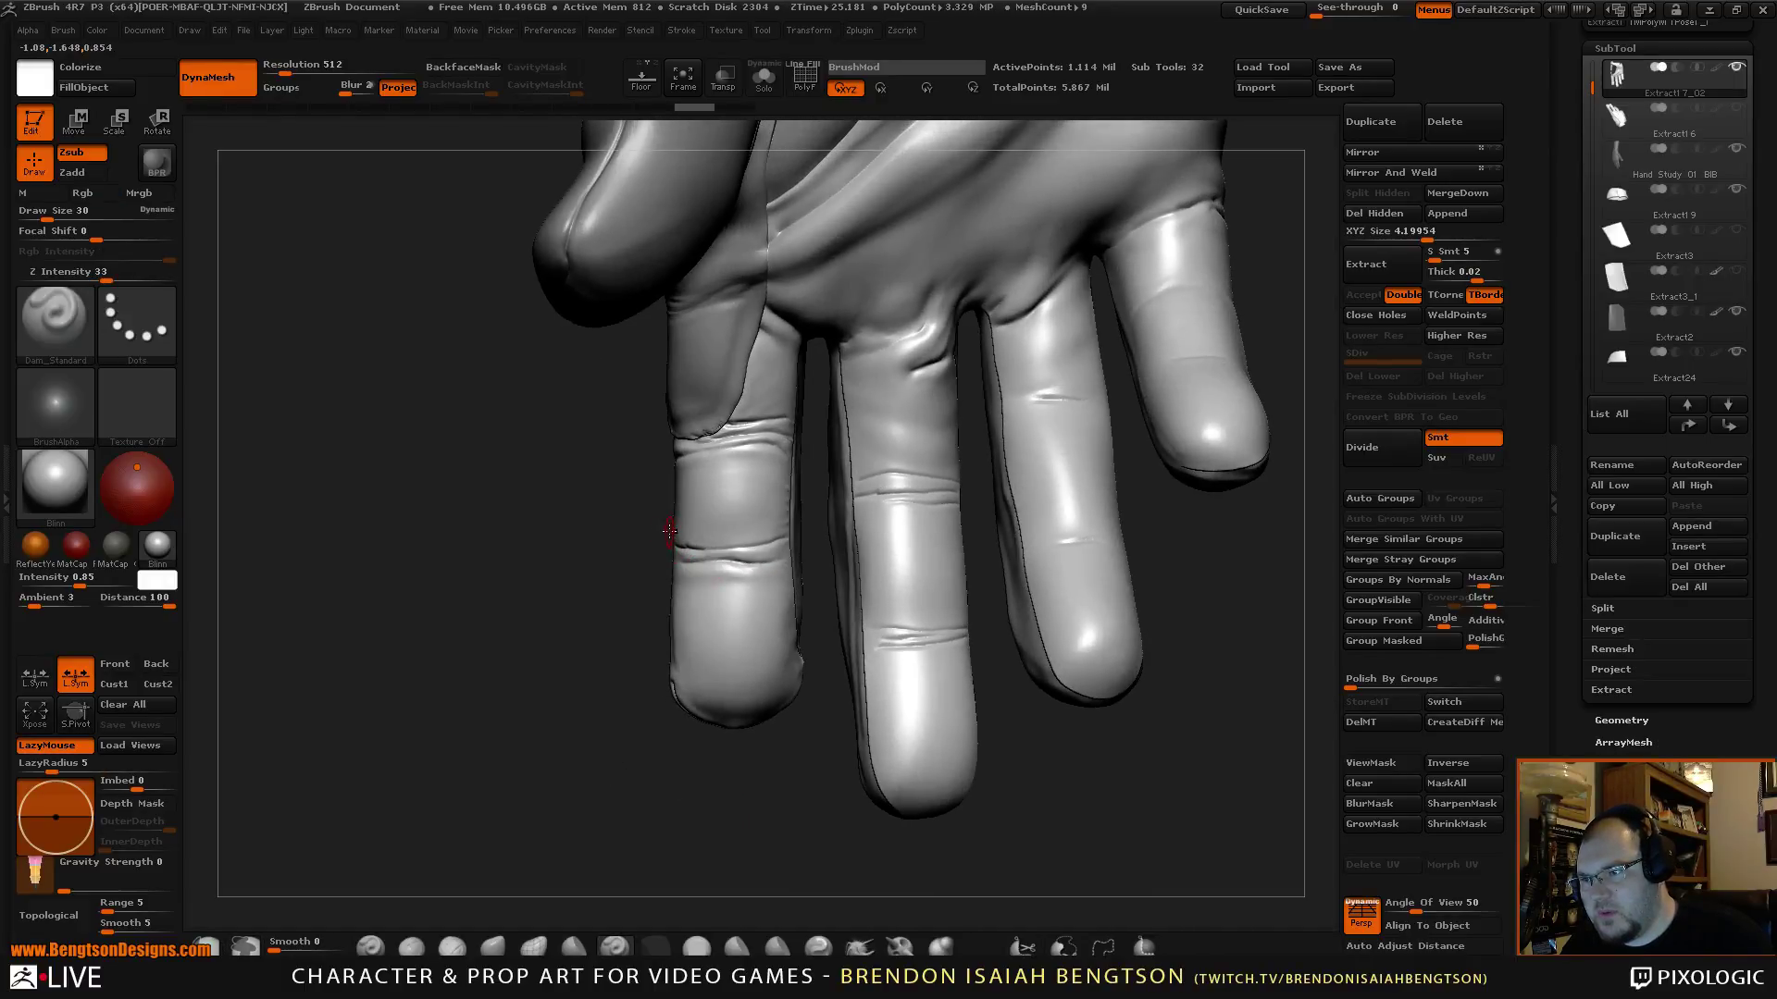
pyautogui.moveTo(740, 541); pyautogui.dragTo(798, 528)
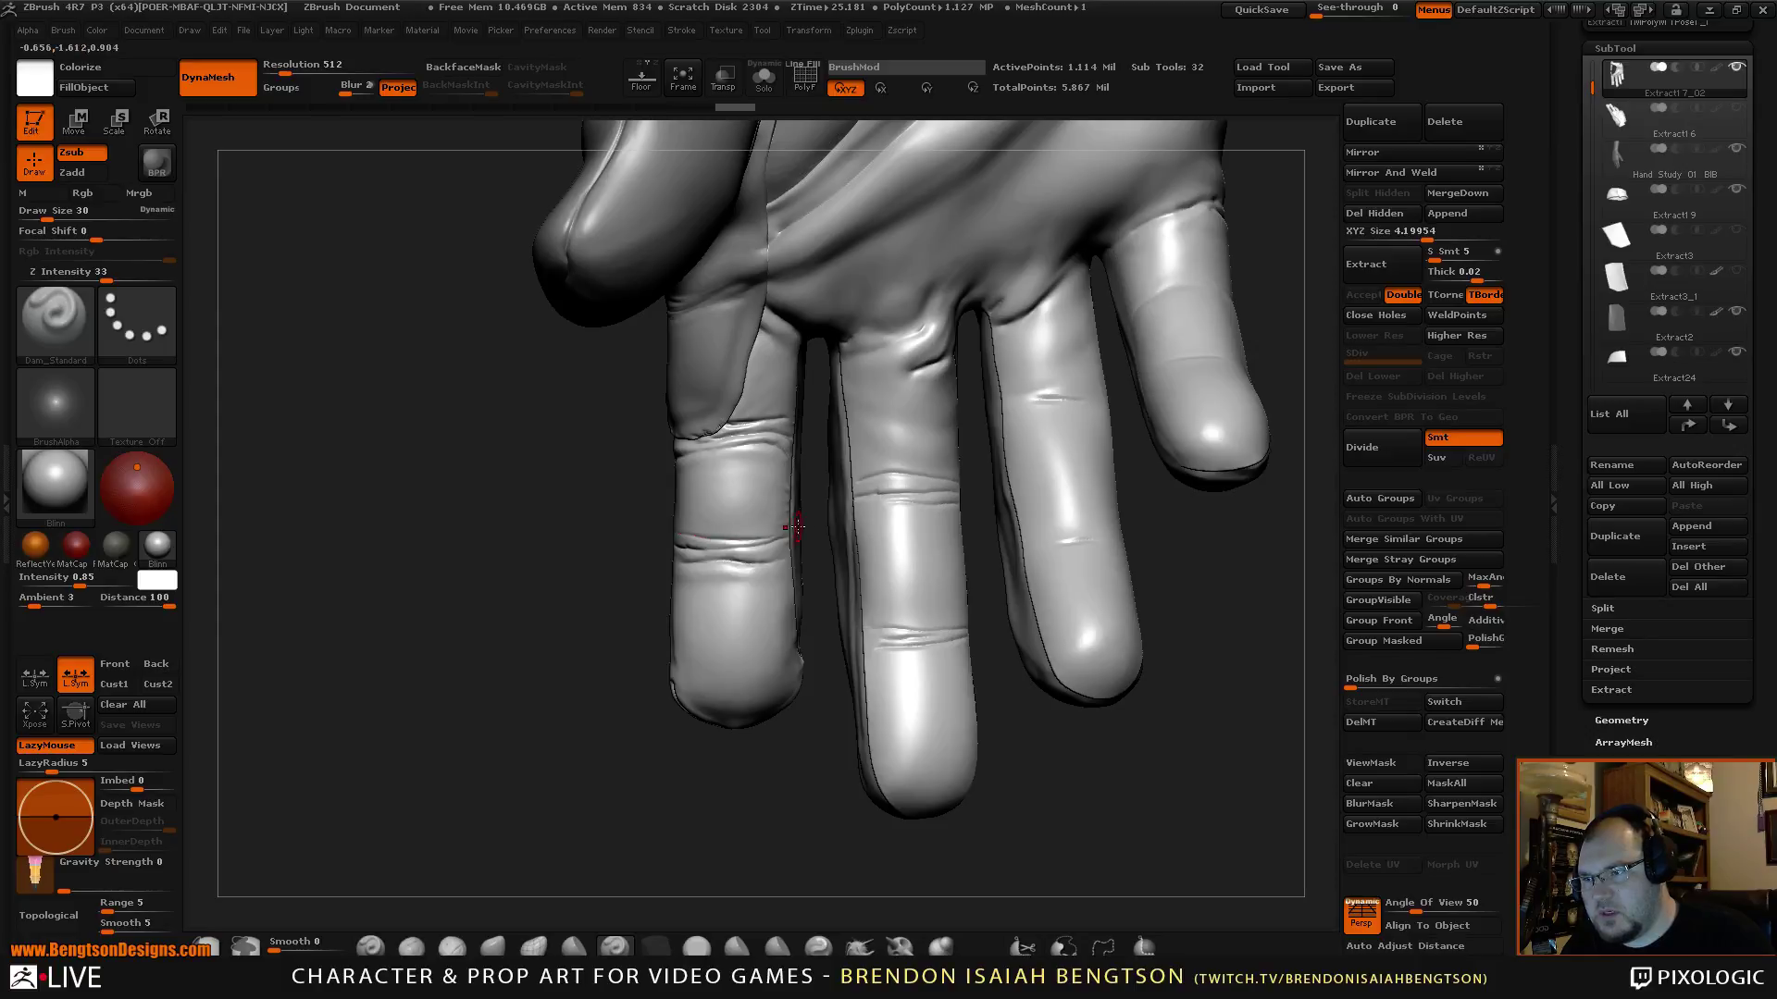
pyautogui.moveTo(580, 681); pyautogui.dragTo(920, 683)
pyautogui.keyDown('alt'); pyautogui.moveTo(1034, 479); pyautogui.dragTo(1011, 554); pyautogui.keyUp('alt')
pyautogui.moveTo(742, 636); pyautogui.dragTo(735, 630)
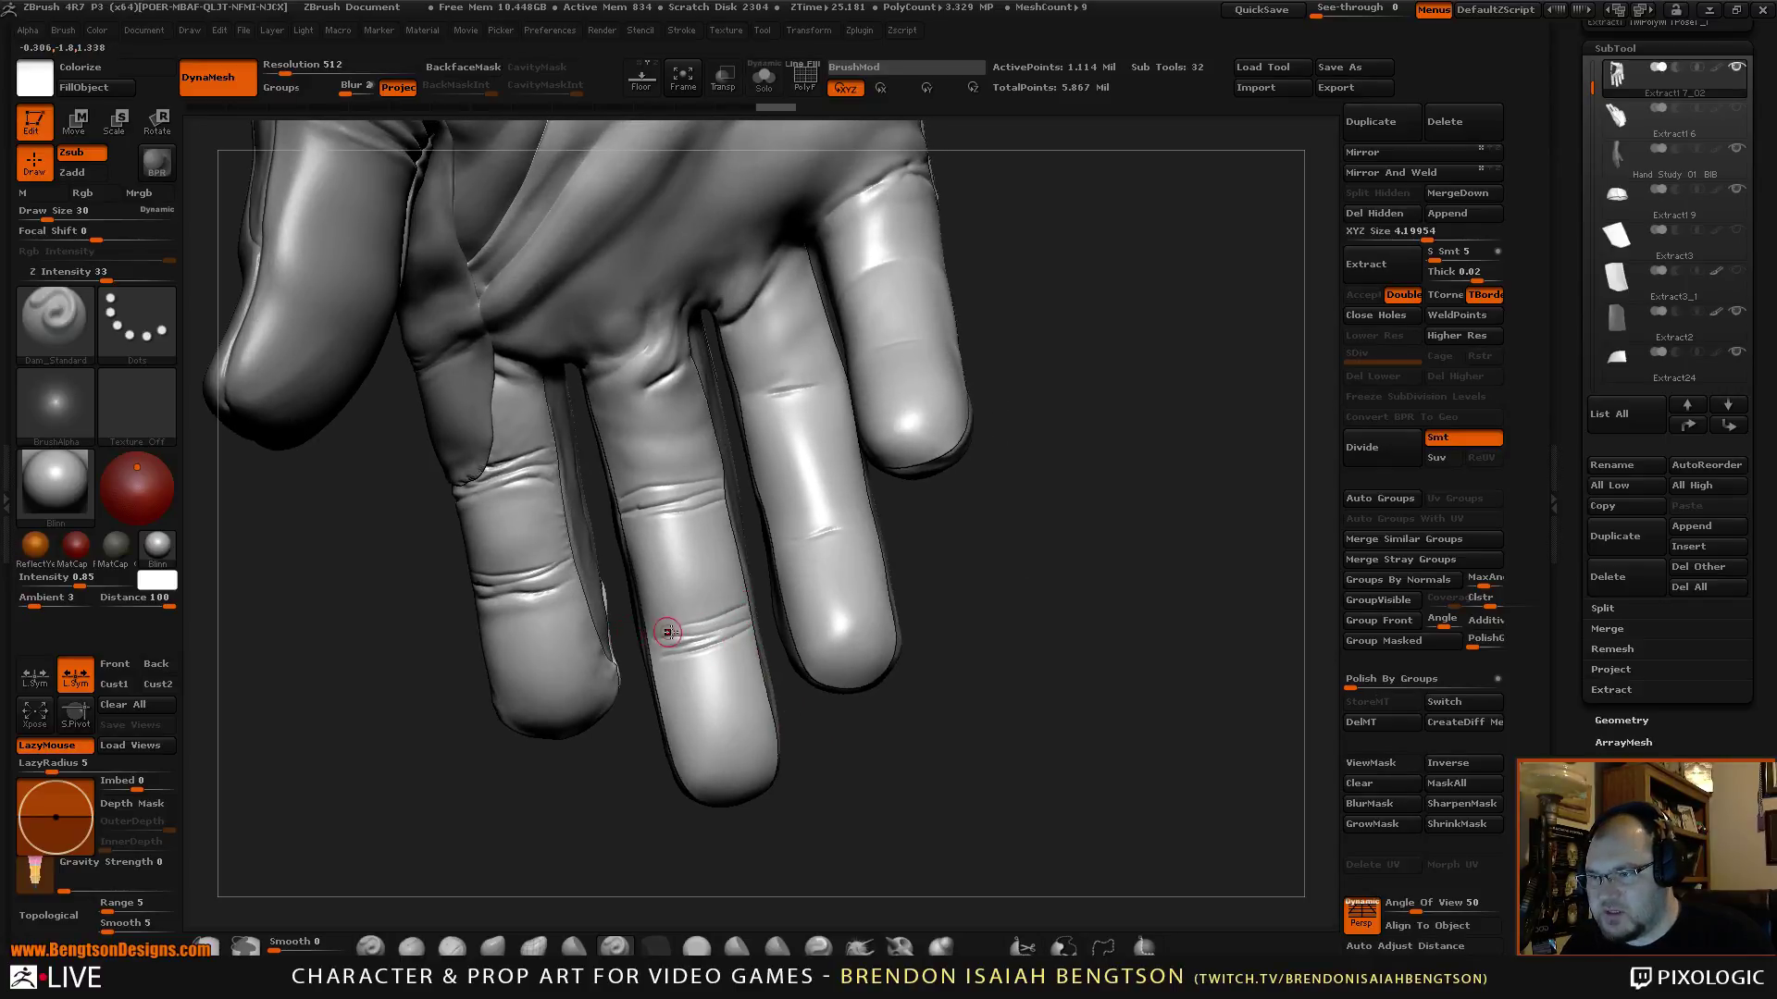
# Carve fold creases across the palm side of the ring finger's middle joint, undoing a stray stroke.
pyautogui.moveTo(821, 734); pyautogui.dragTo(718, 425)
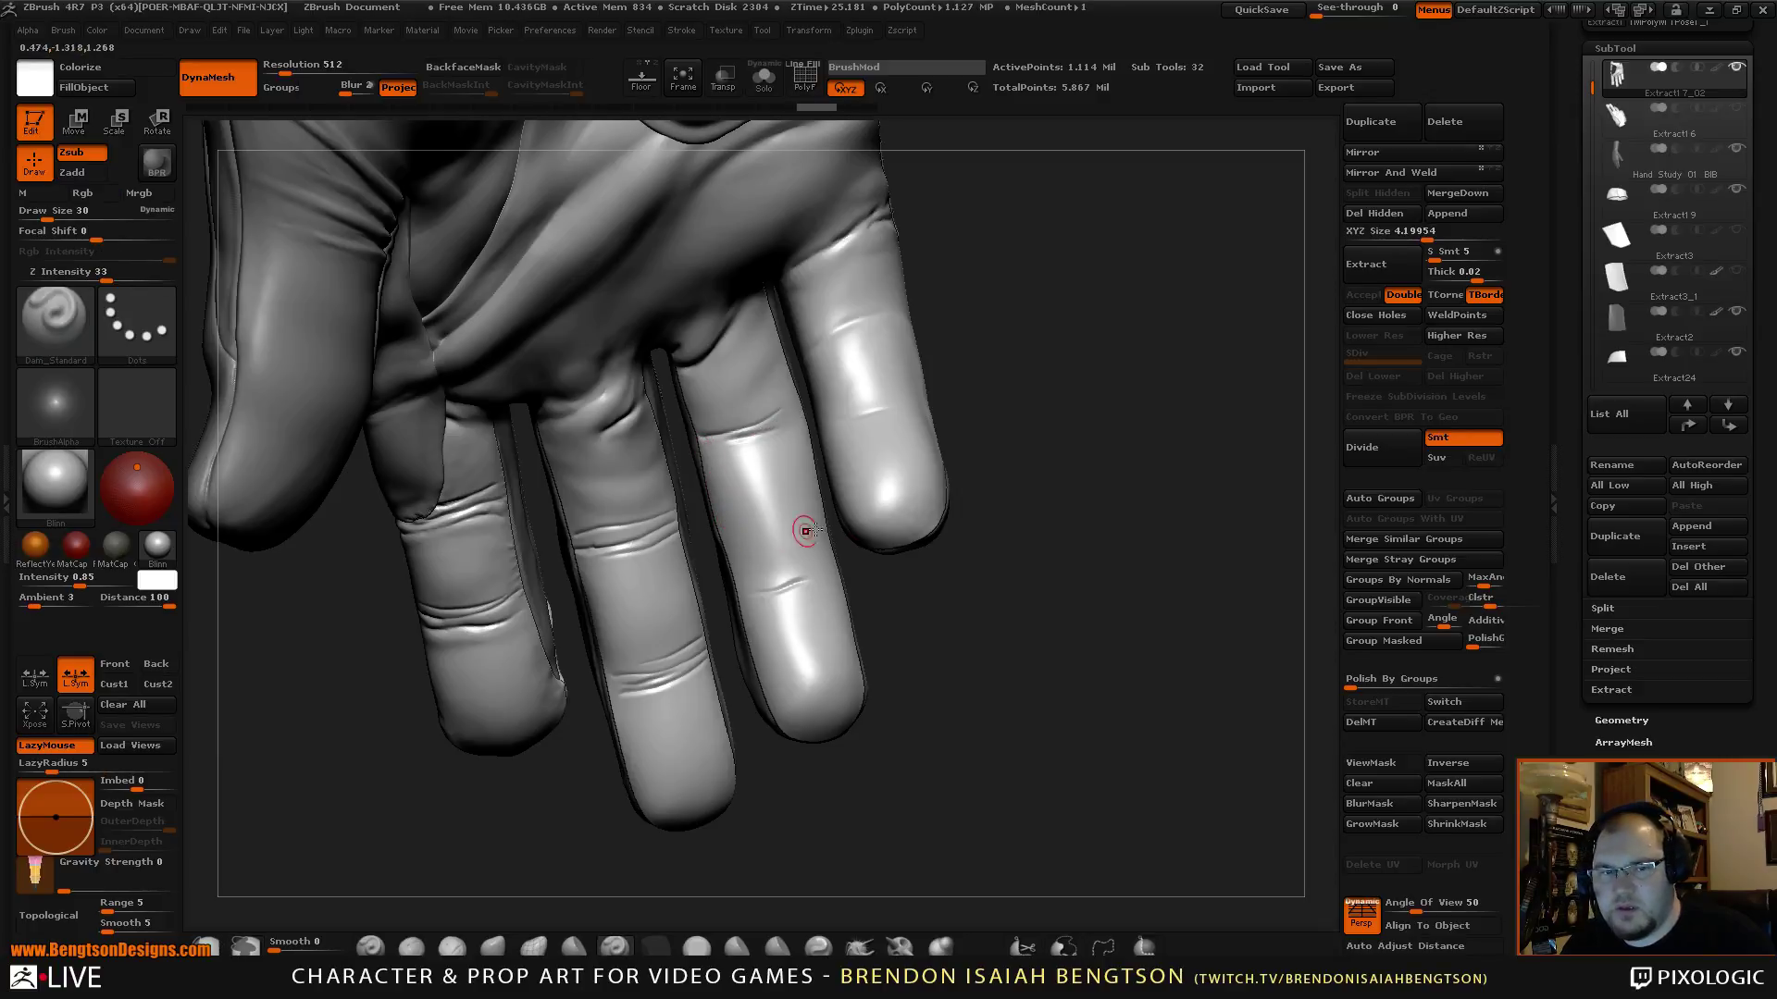
pyautogui.moveTo(1043, 654)
pyautogui.mouseDown()
pyautogui.moveTo(1055, 697)
pyautogui.moveTo(1041, 689)
pyautogui.mouseUp()
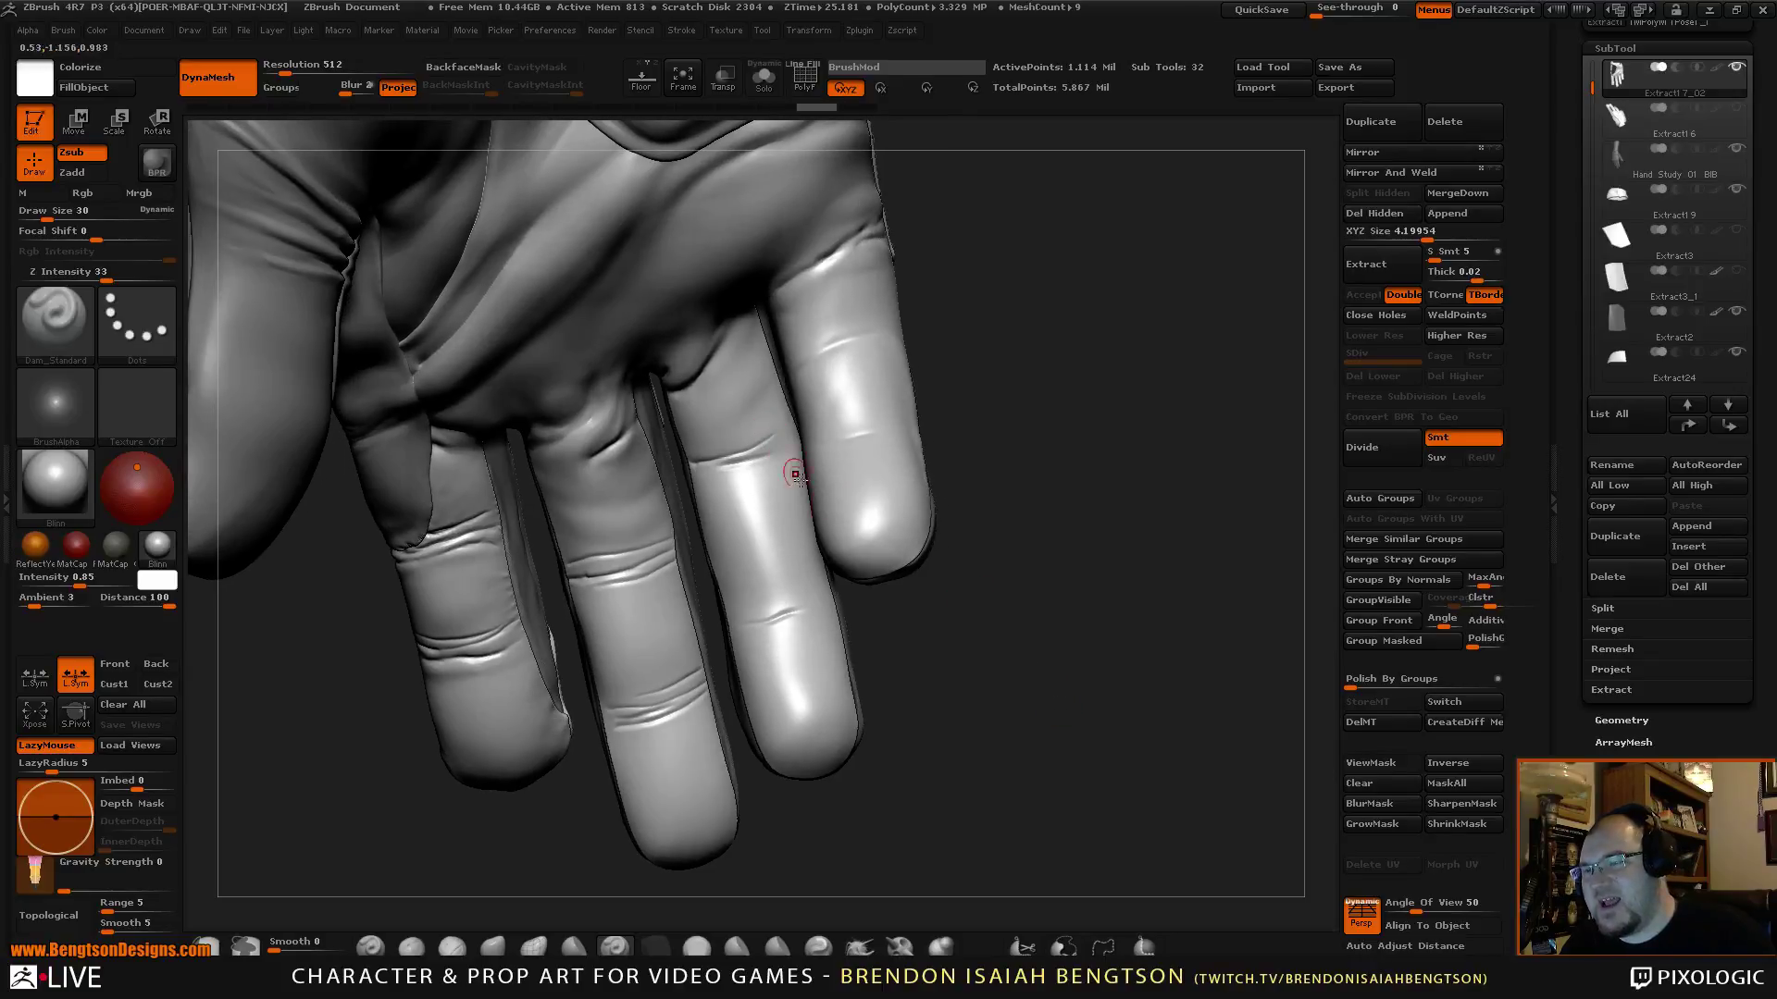
pyautogui.moveTo(931, 646); pyautogui.dragTo(968, 652)
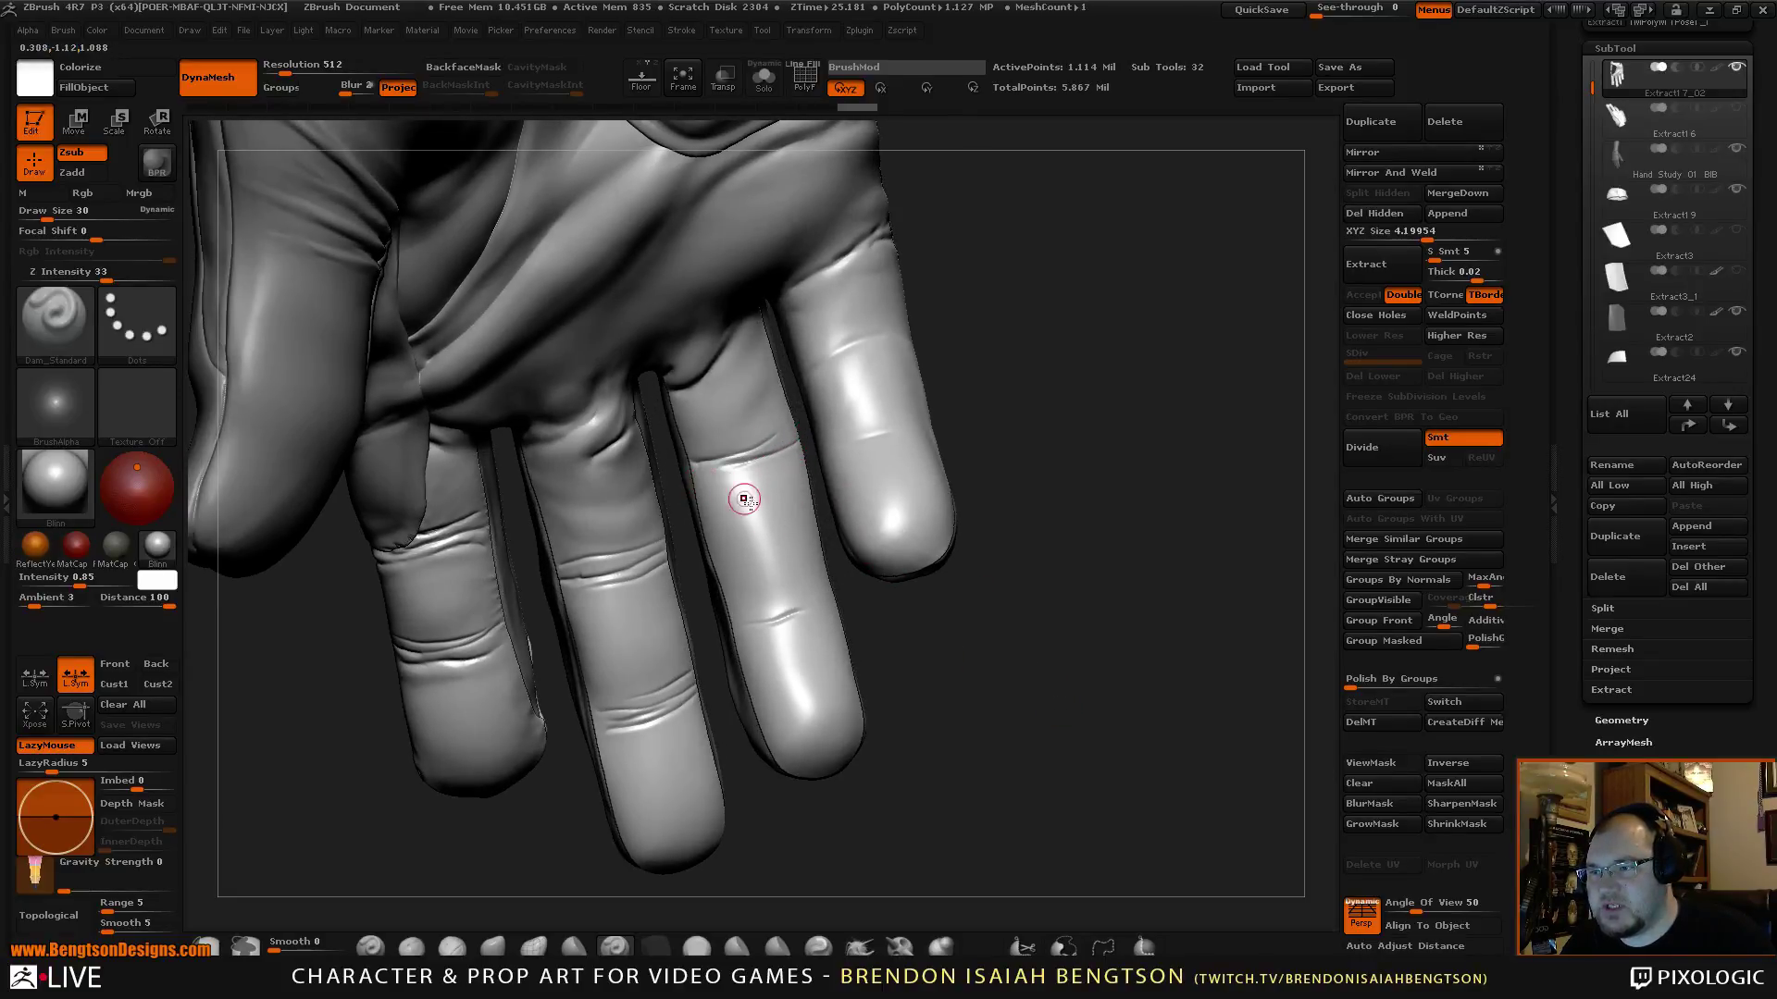
pyautogui.moveTo(944, 638); pyautogui.dragTo(963, 644)
pyautogui.moveTo(746, 476); pyautogui.dragTo(697, 475)
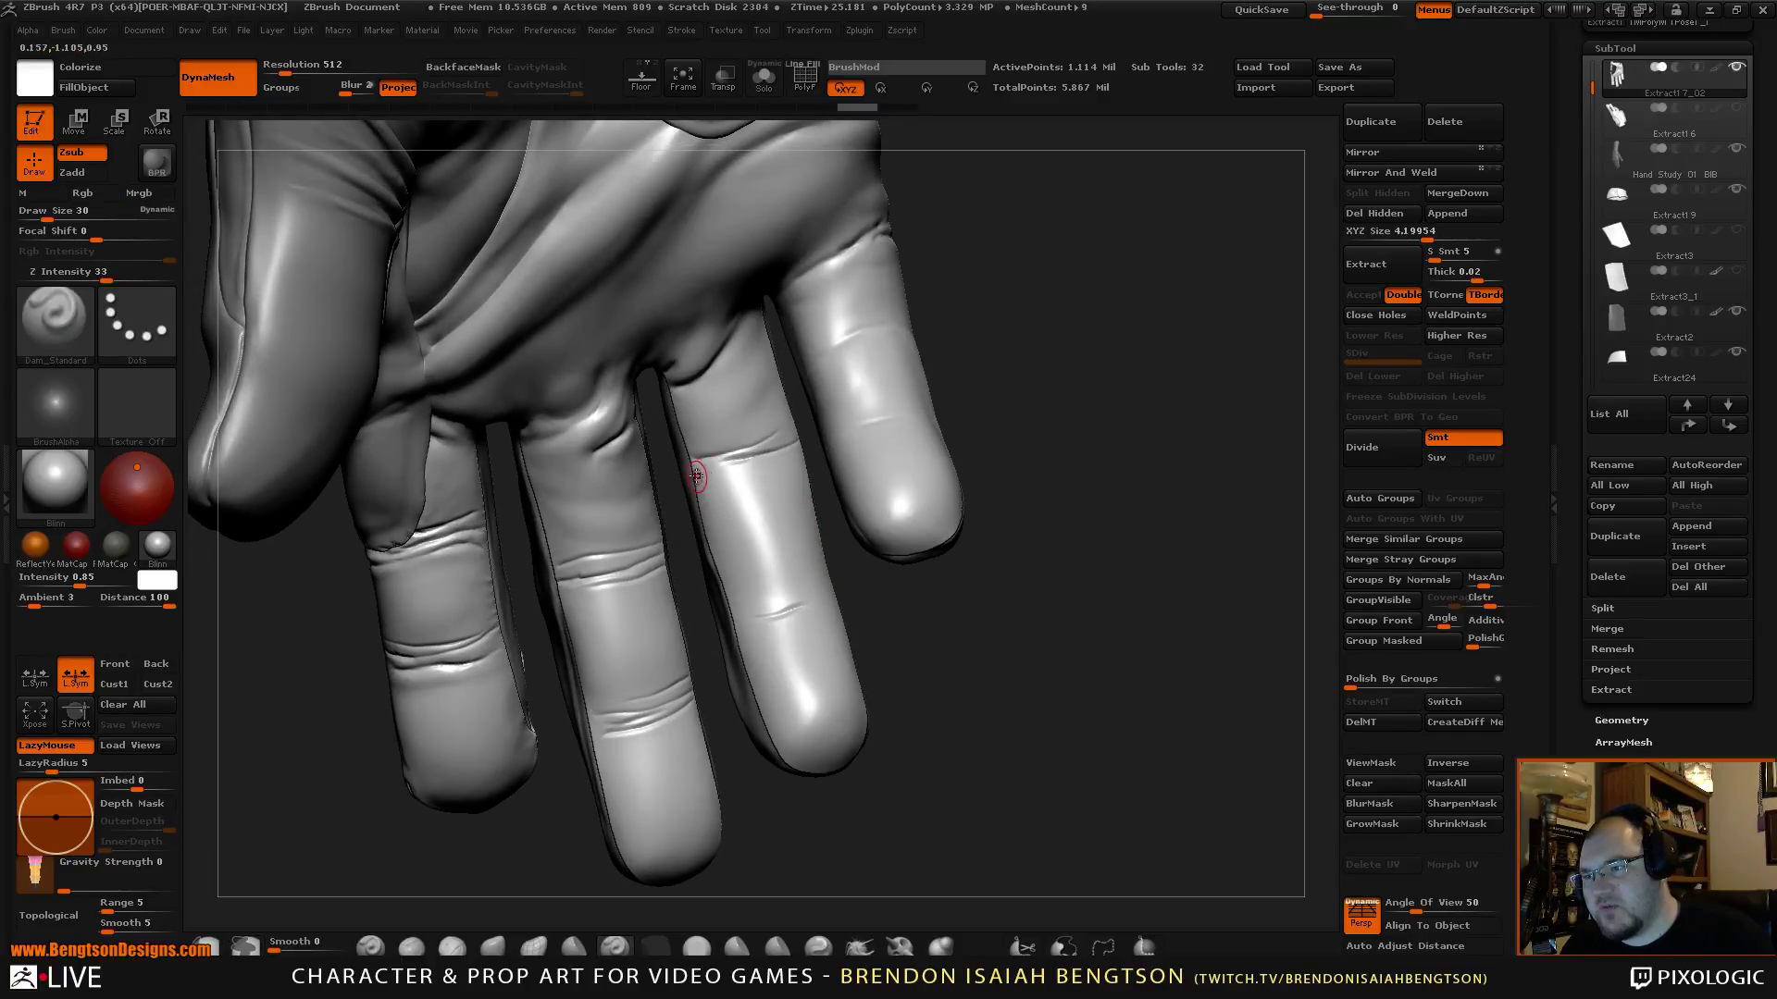
pyautogui.moveTo(769, 467); pyautogui.dragTo(796, 449)
pyautogui.hotkey('ctrl', 'z')
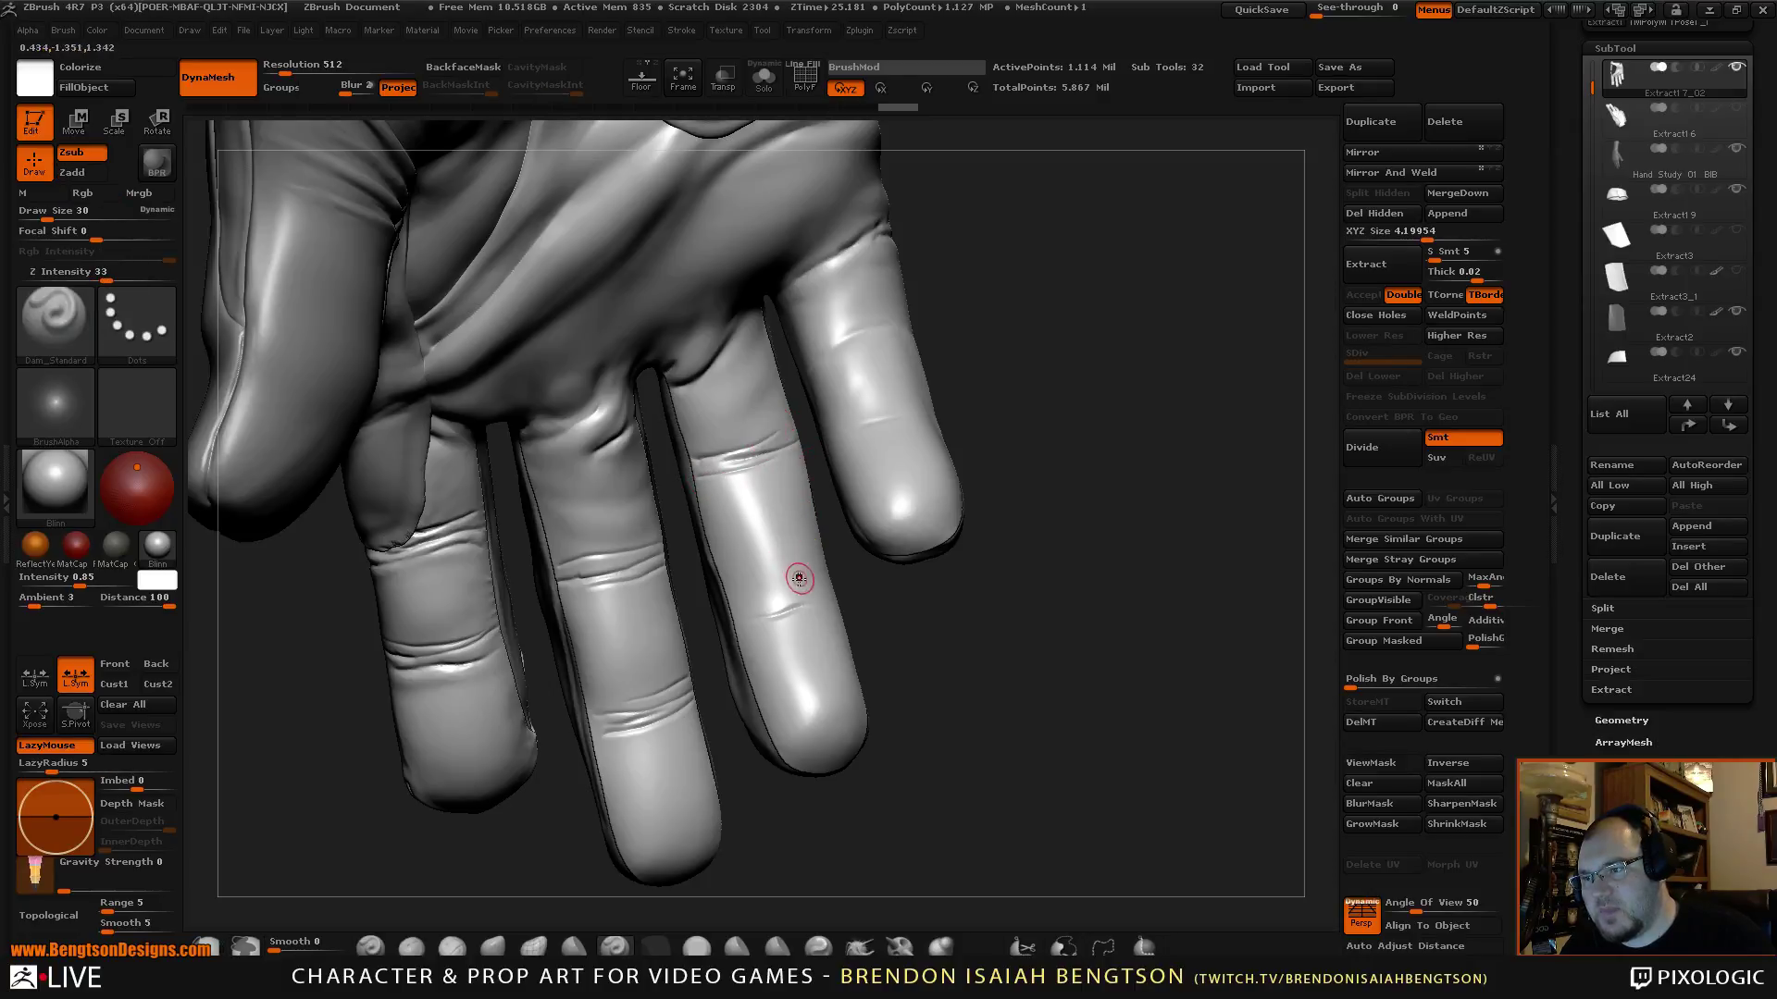
pyautogui.moveTo(939, 642); pyautogui.dragTo(922, 644)
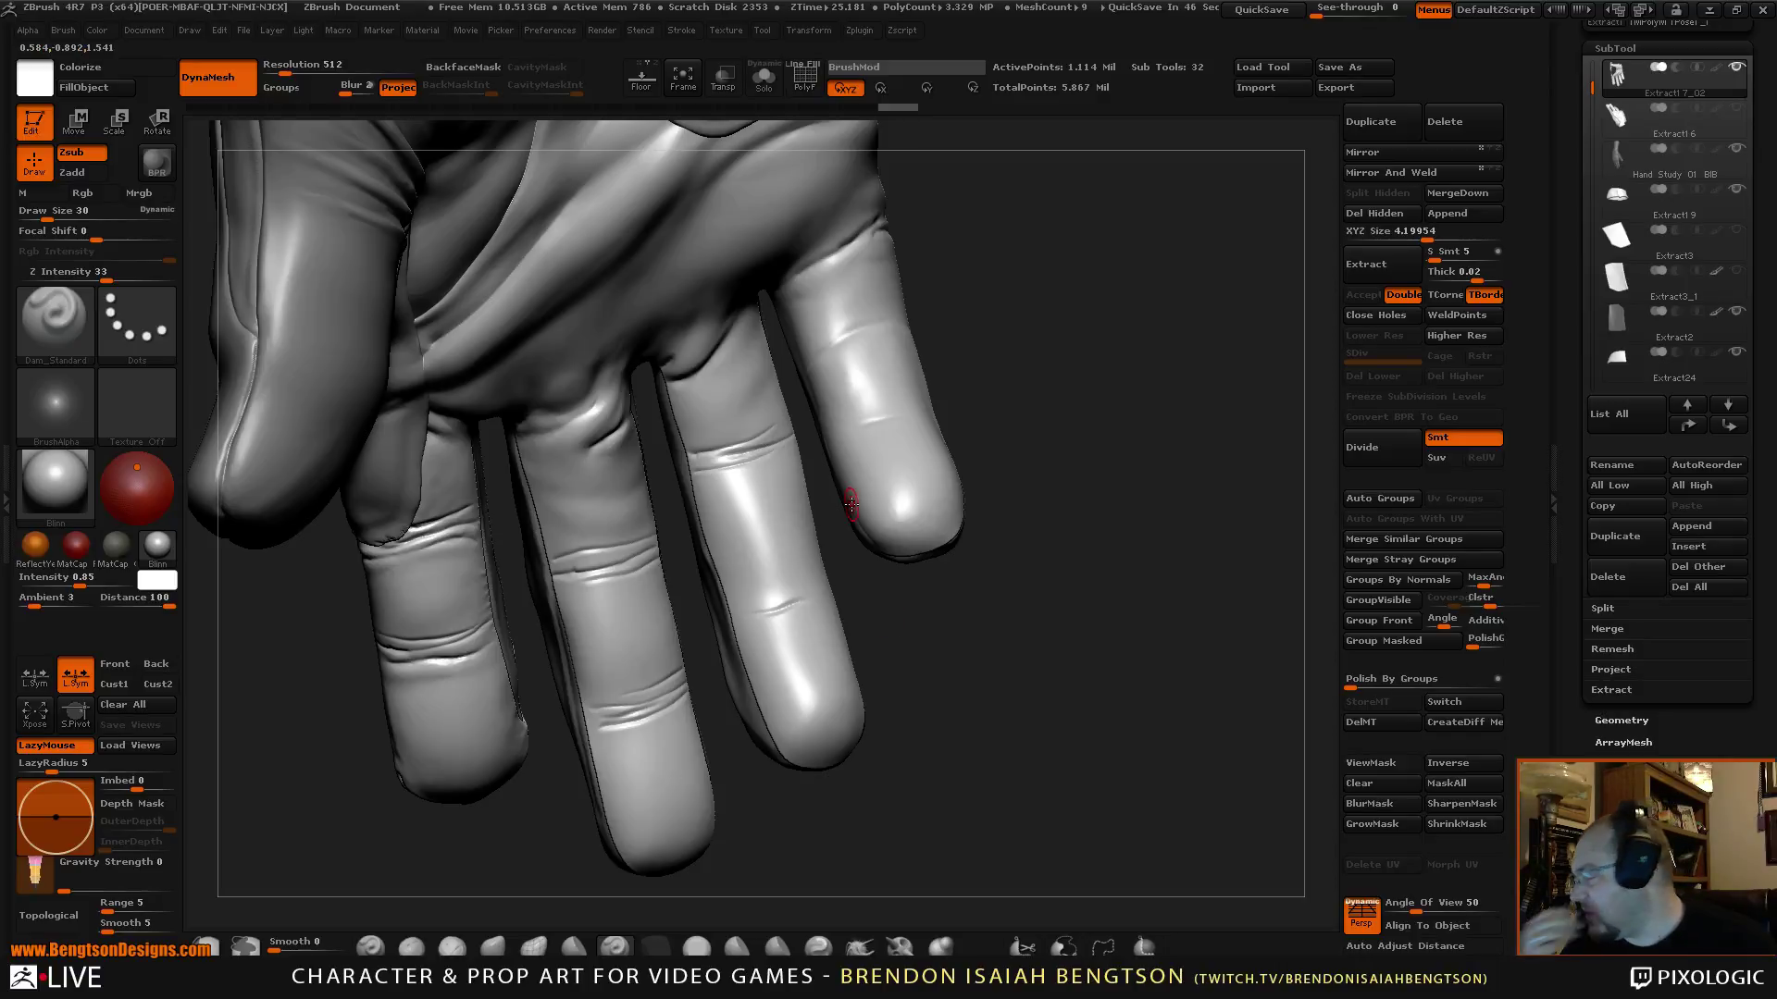
# Carve several parallel fold creases across the palm side of the ring finger's joint nearest the fingertip.
pyautogui.moveTo(1010, 611); pyautogui.dragTo(952, 579)
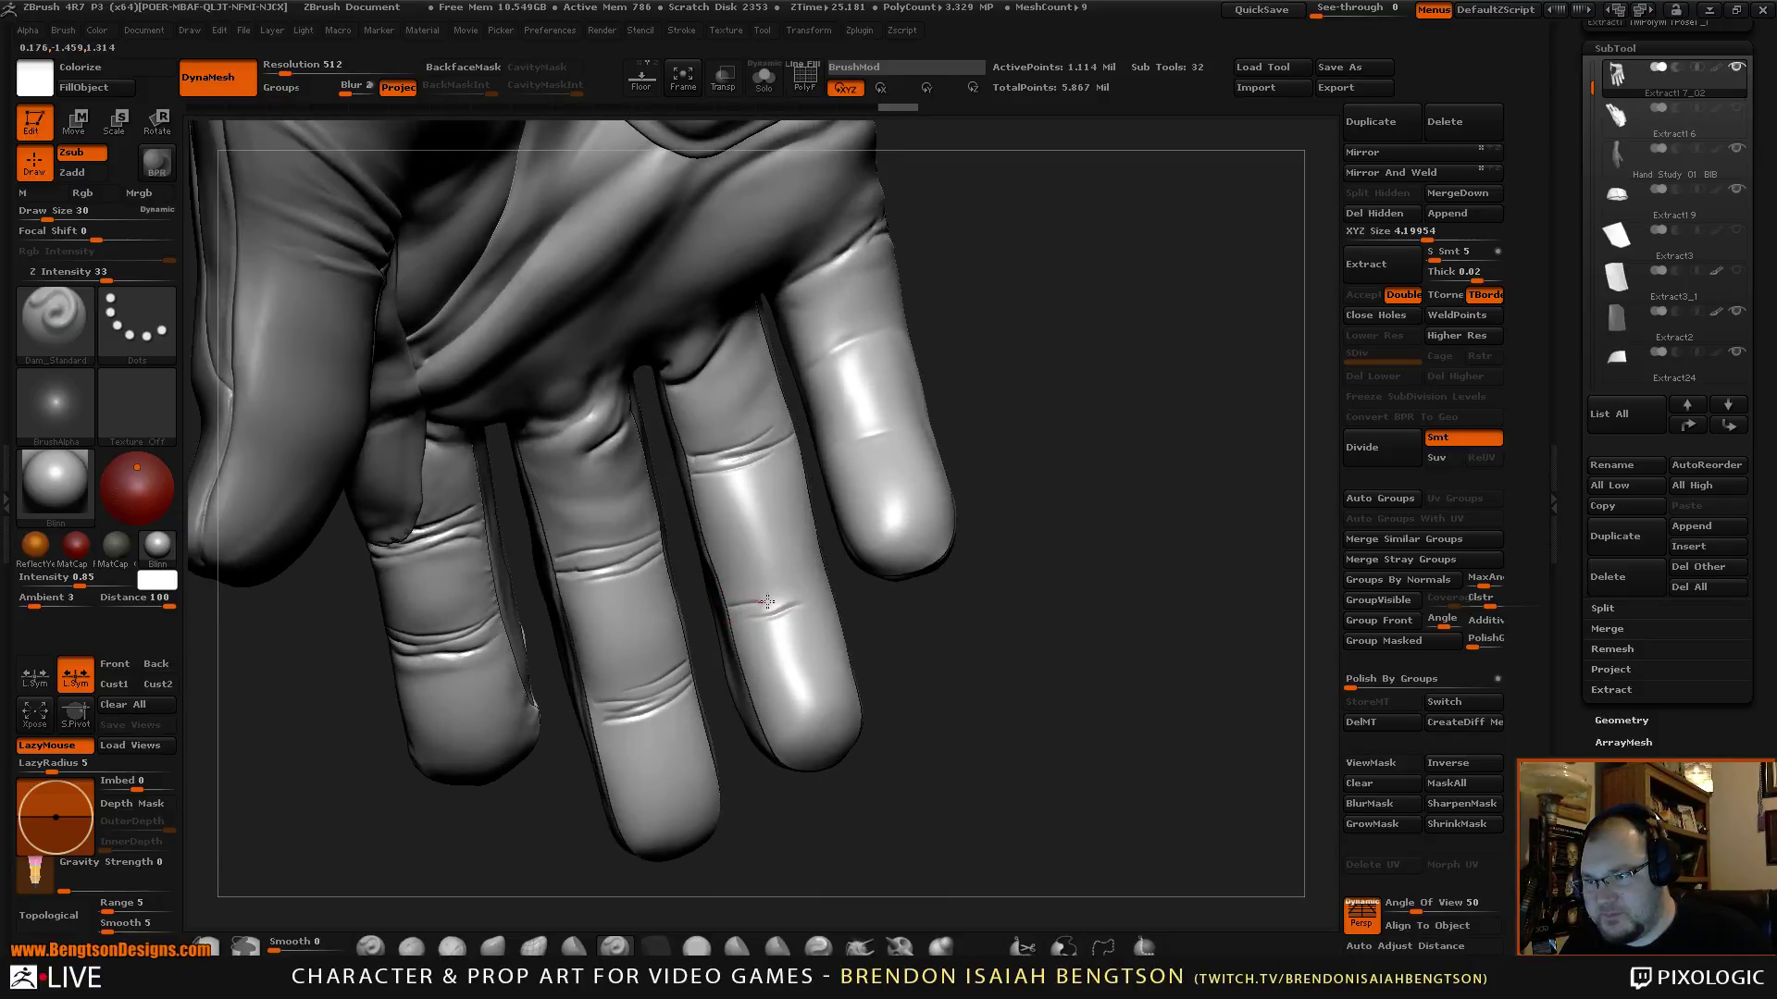
pyautogui.moveTo(908, 618); pyautogui.dragTo(829, 614)
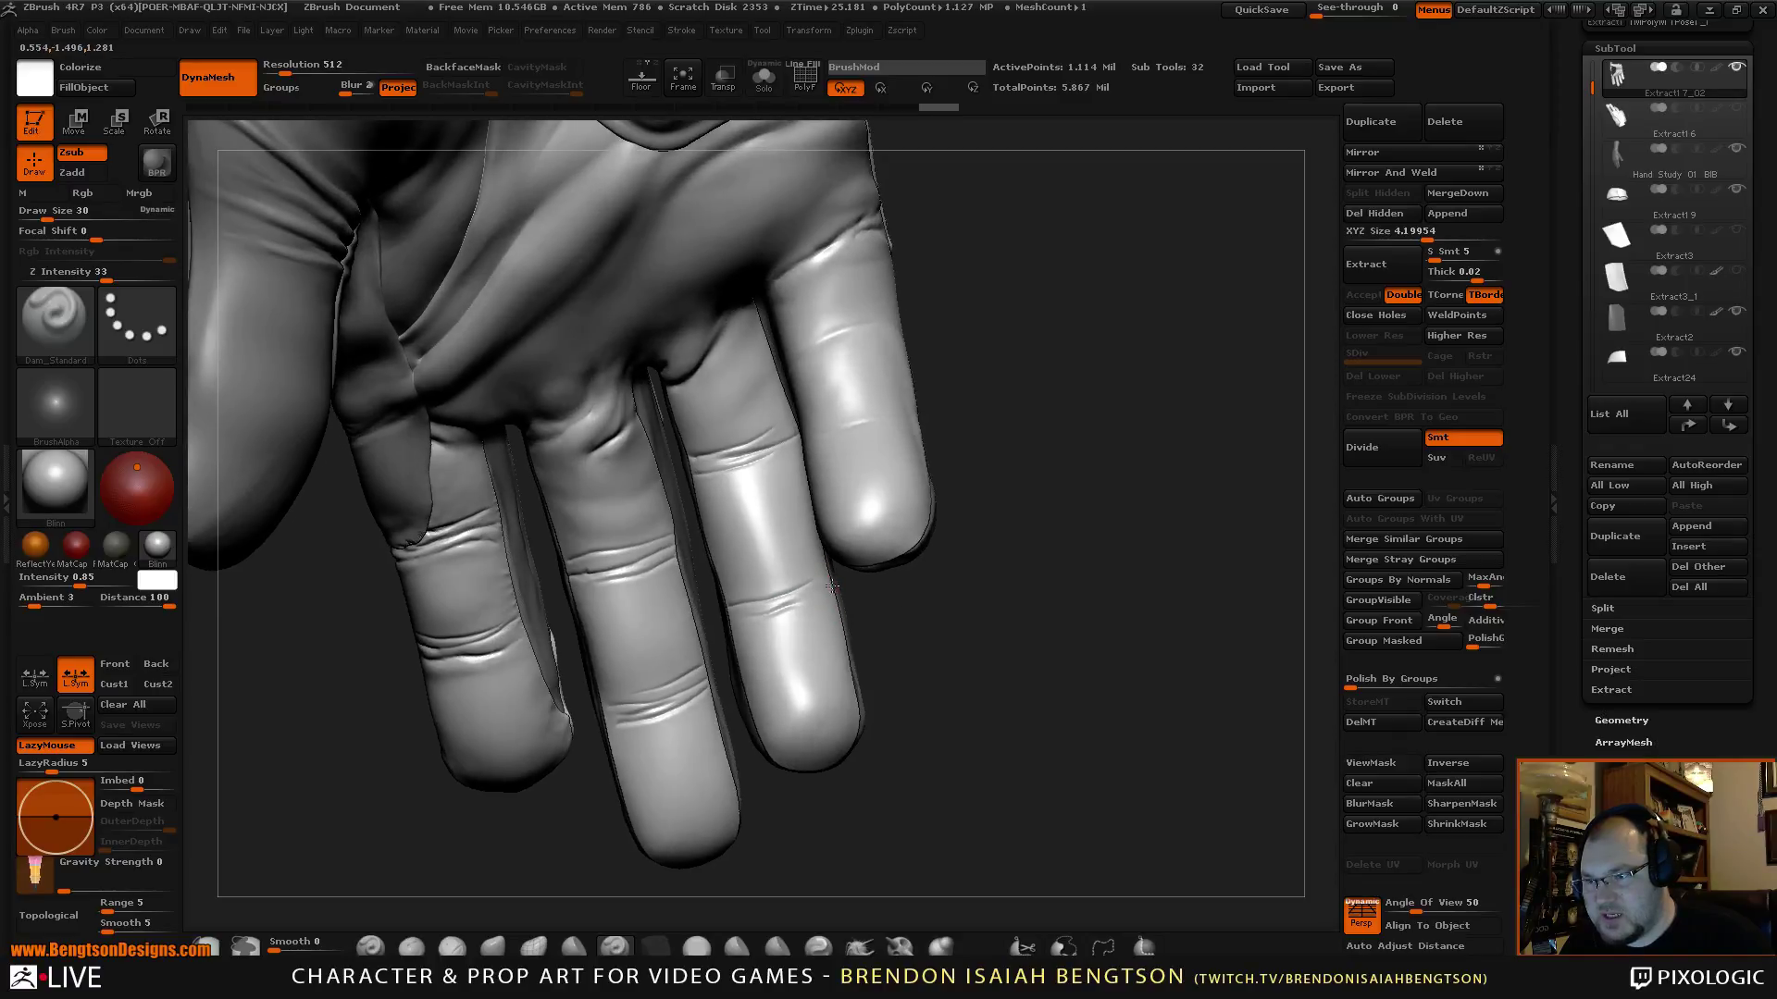
pyautogui.moveTo(948, 615)
pyautogui.mouseDown()
pyautogui.moveTo(963, 630)
pyautogui.moveTo(865, 587)
pyautogui.moveTo(837, 604)
pyautogui.moveTo(822, 565)
pyautogui.moveTo(750, 595)
pyautogui.mouseUp()
# Carve fold creases across the palm side of the little finger's middle joint and around its outer side.
pyautogui.moveTo(988, 647)
pyautogui.mouseDown()
pyautogui.moveTo(1028, 648)
pyautogui.moveTo(1058, 595)
pyautogui.moveTo(1087, 528)
pyautogui.moveTo(1079, 458)
pyautogui.mouseUp()
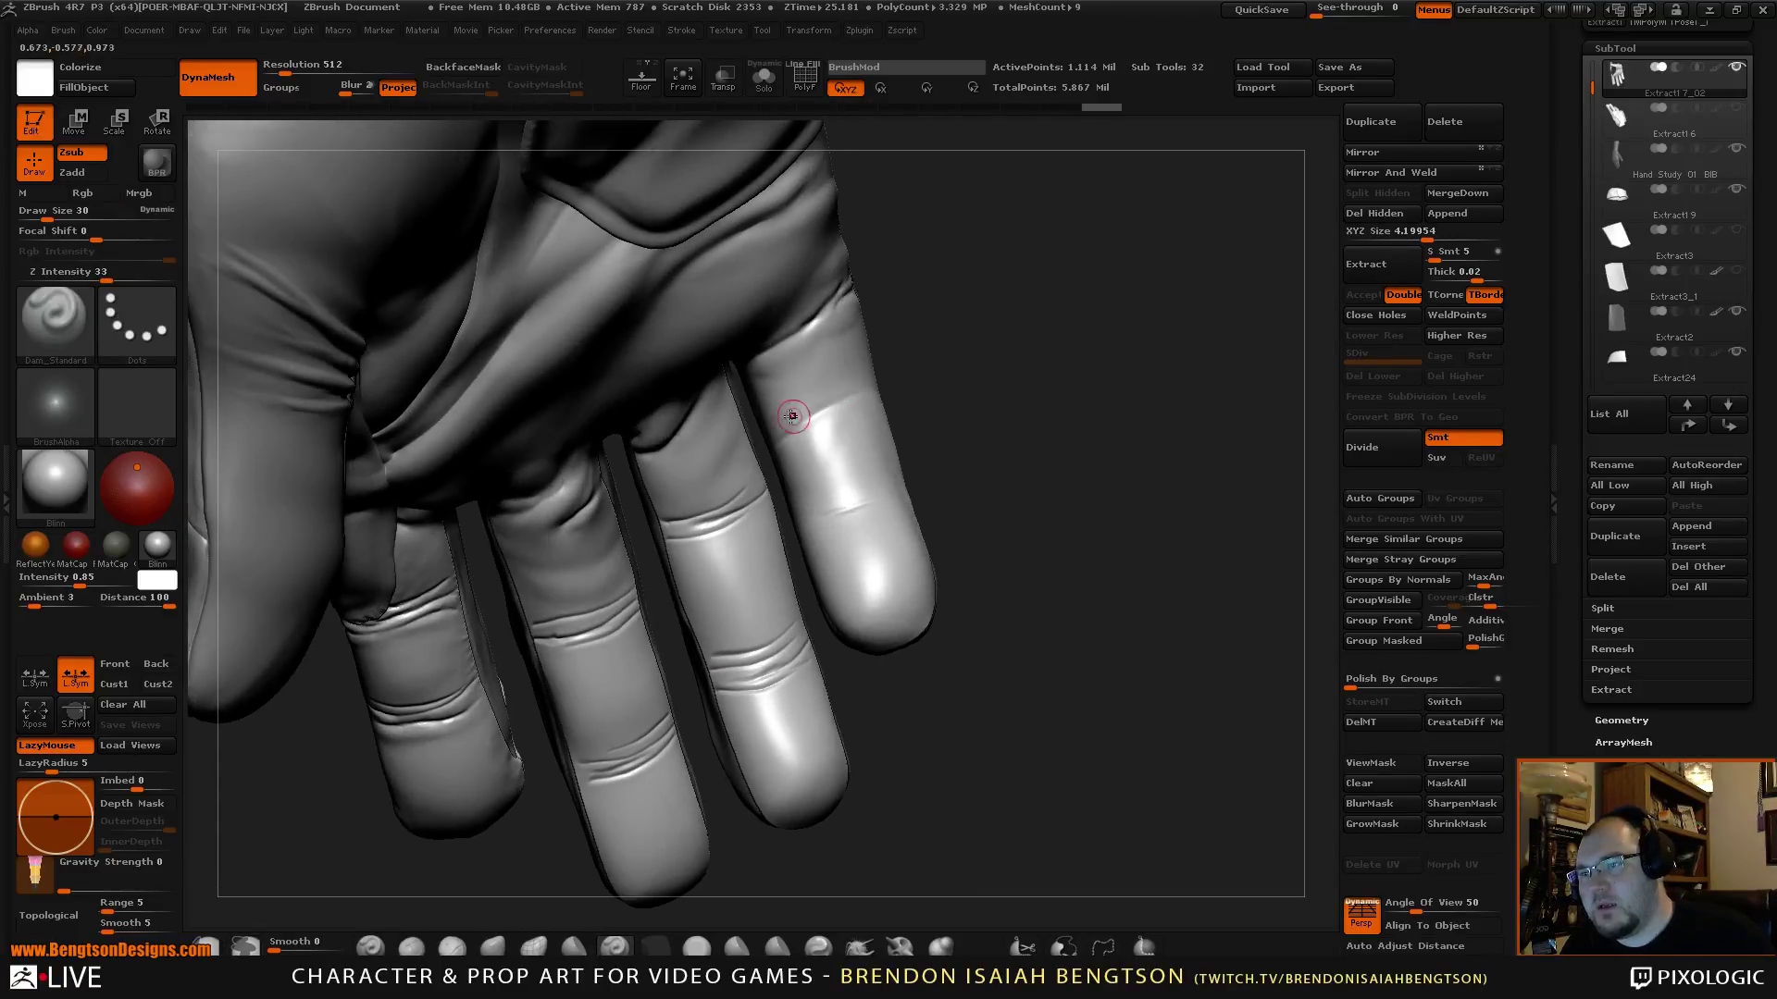
pyautogui.moveTo(1008, 325); pyautogui.dragTo(1078, 331)
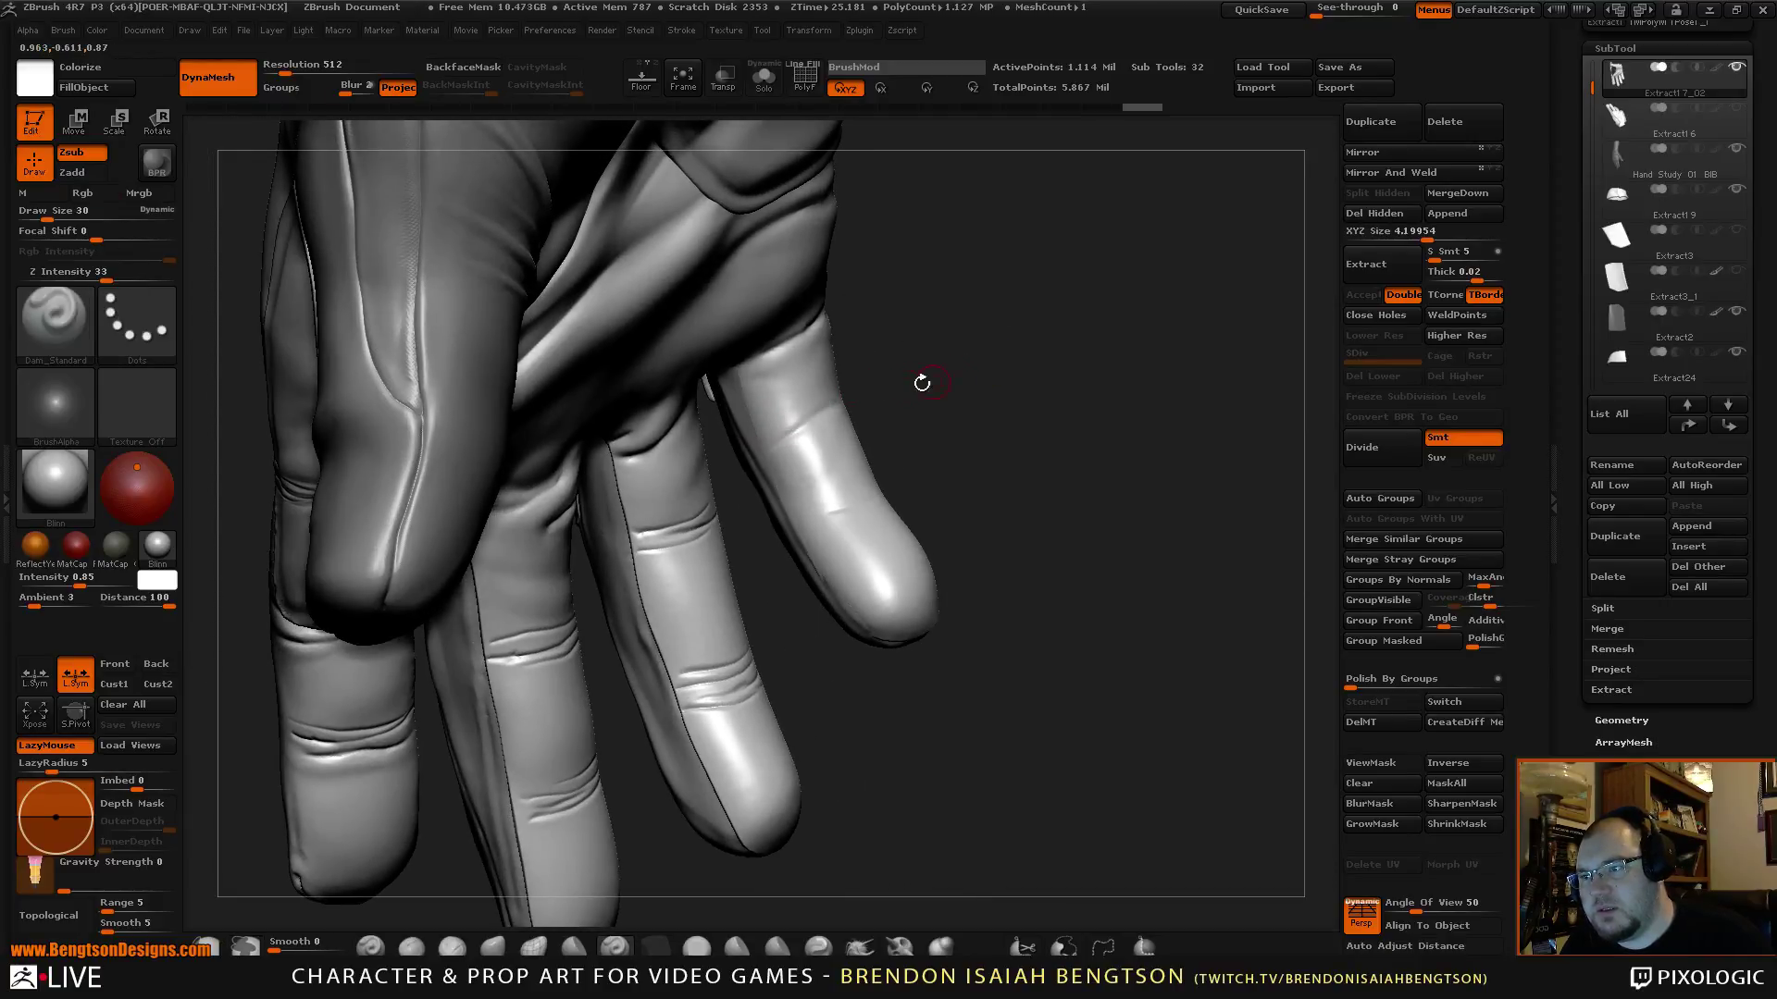
pyautogui.moveTo(845, 392); pyautogui.dragTo(964, 386)
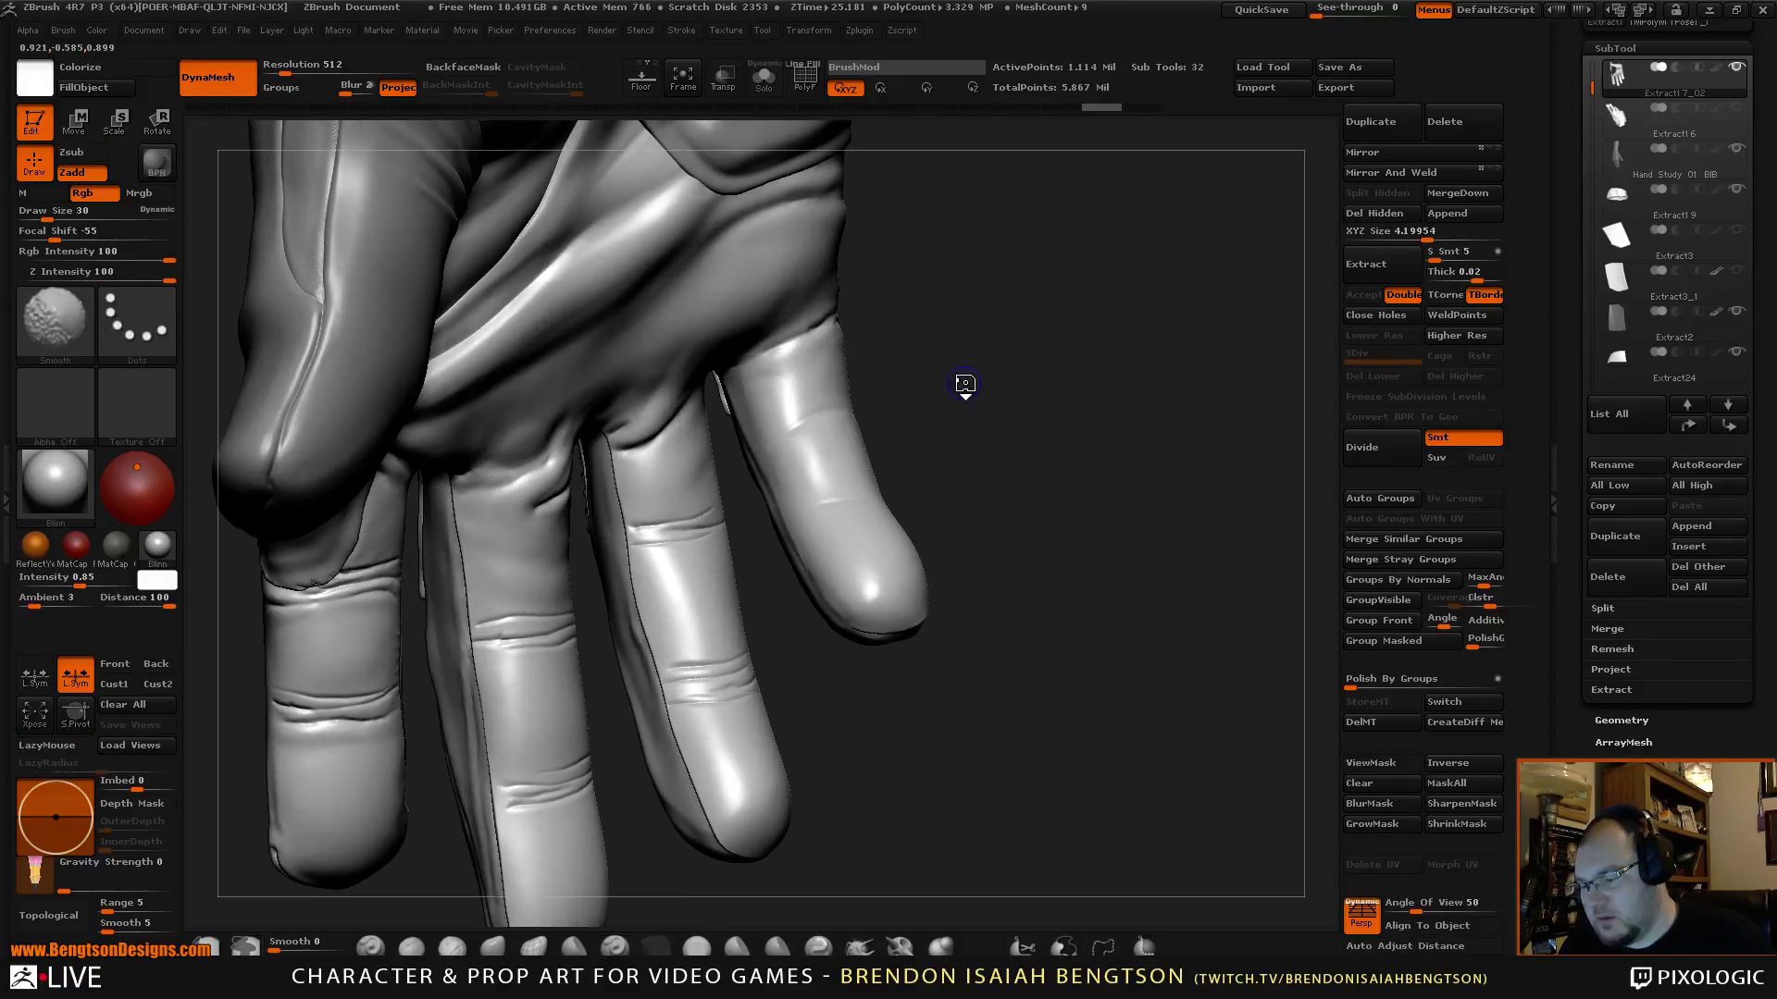
pyautogui.hotkey('shift', 'f')
pyautogui.moveTo(1070, 424); pyautogui.dragTo(1087, 445)
pyautogui.hotkey('shift', 'f')
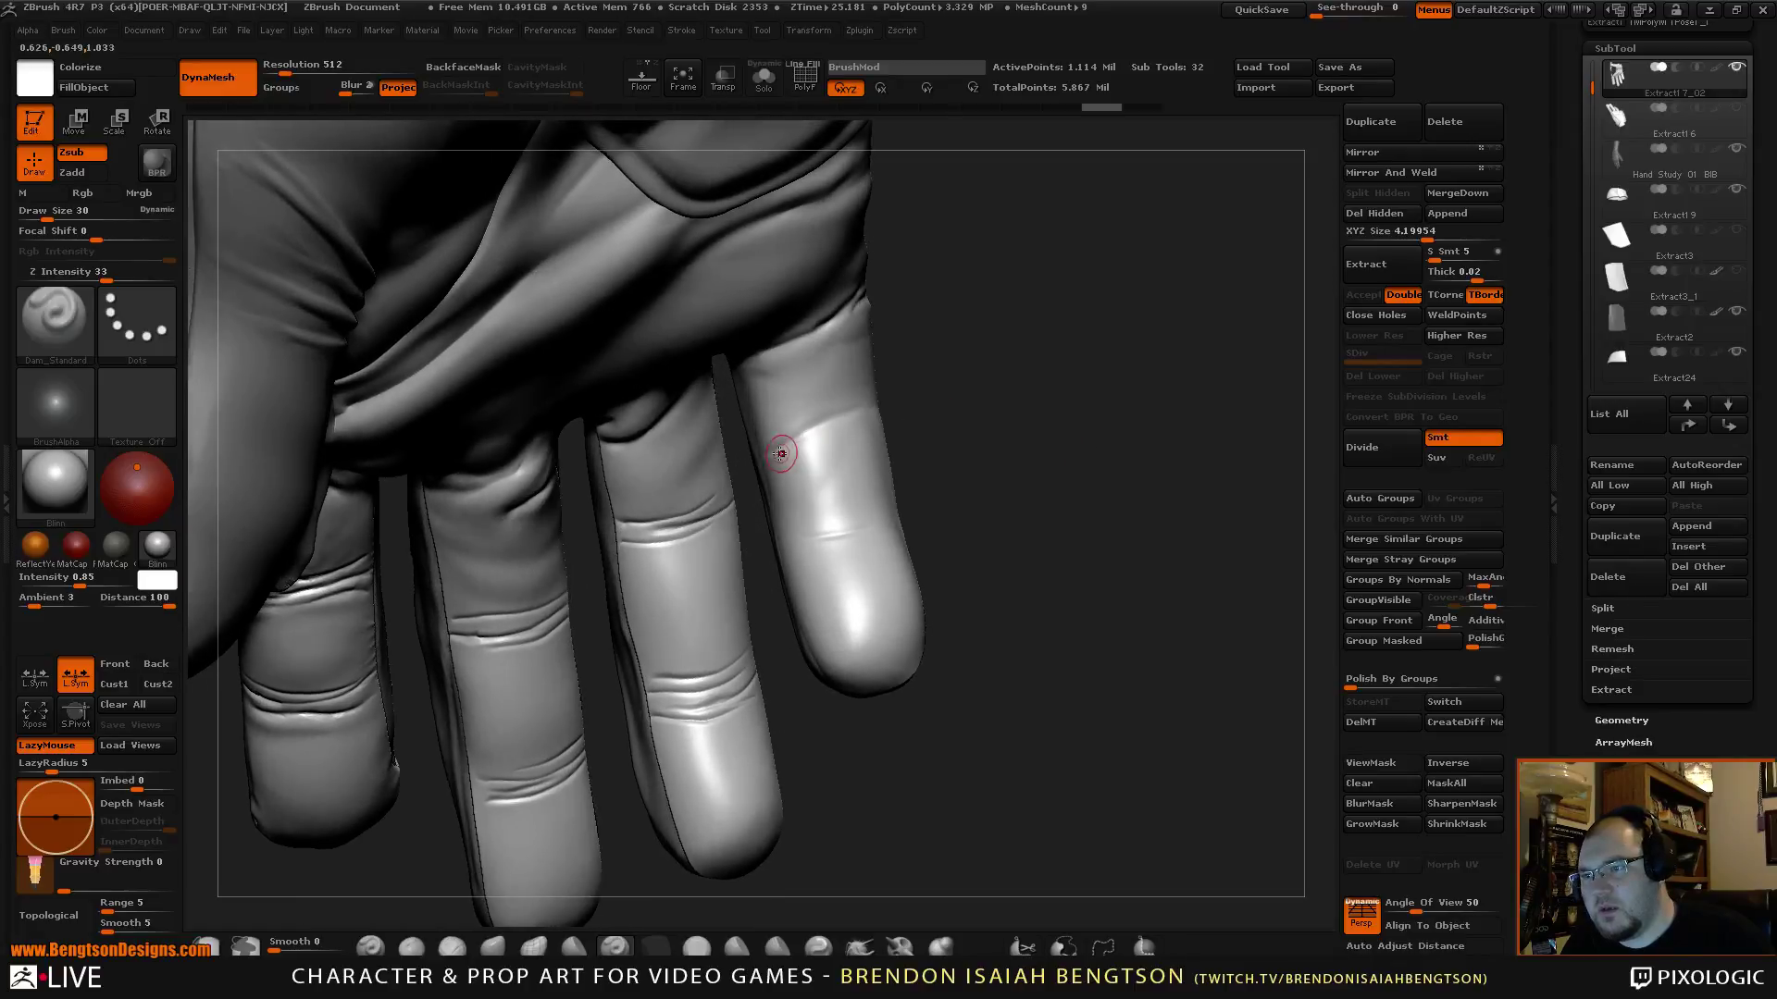
pyautogui.moveTo(988, 377); pyautogui.dragTo(820, 424)
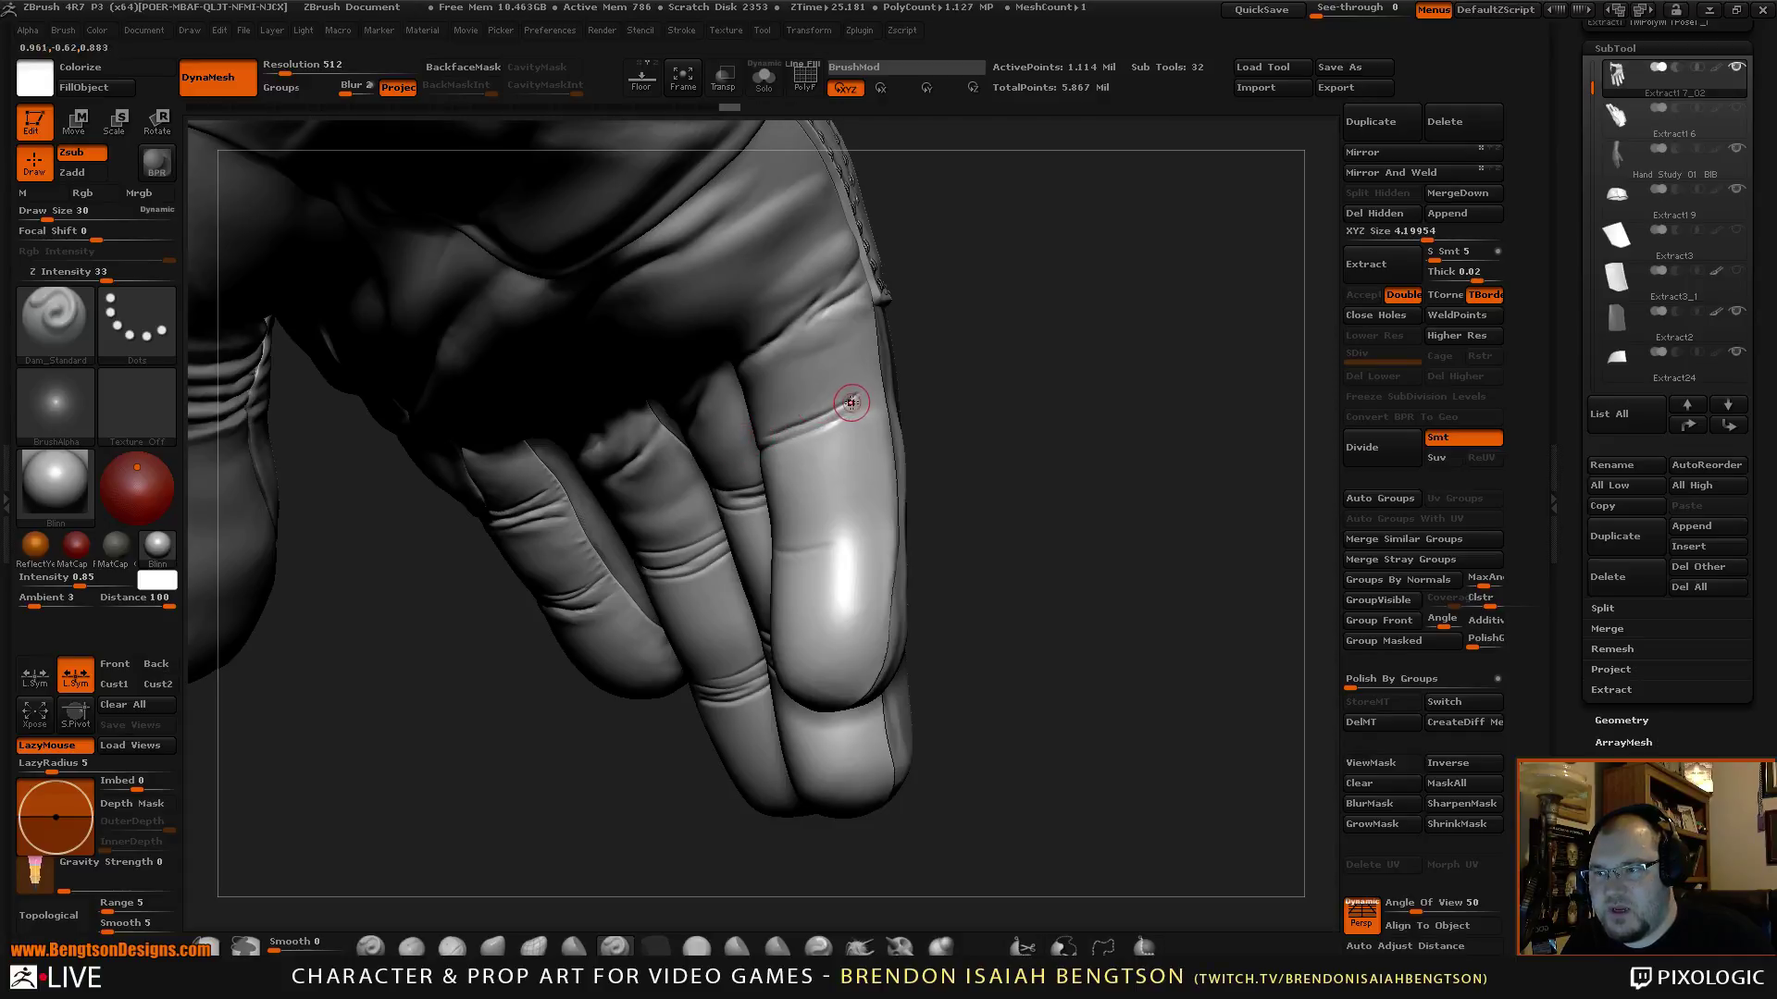
# Carve fold creases across the little finger's joint nearest the fingertip, continuing them around its outer side.
pyautogui.moveTo(1129, 407)
pyautogui.mouseDown()
pyautogui.moveTo(1137, 434)
pyautogui.moveTo(1143, 407)
pyautogui.moveTo(1087, 452)
pyautogui.moveTo(1063, 508)
pyautogui.moveTo(1030, 472)
pyautogui.moveTo(1079, 432)
pyautogui.moveTo(846, 543)
pyautogui.mouseUp()
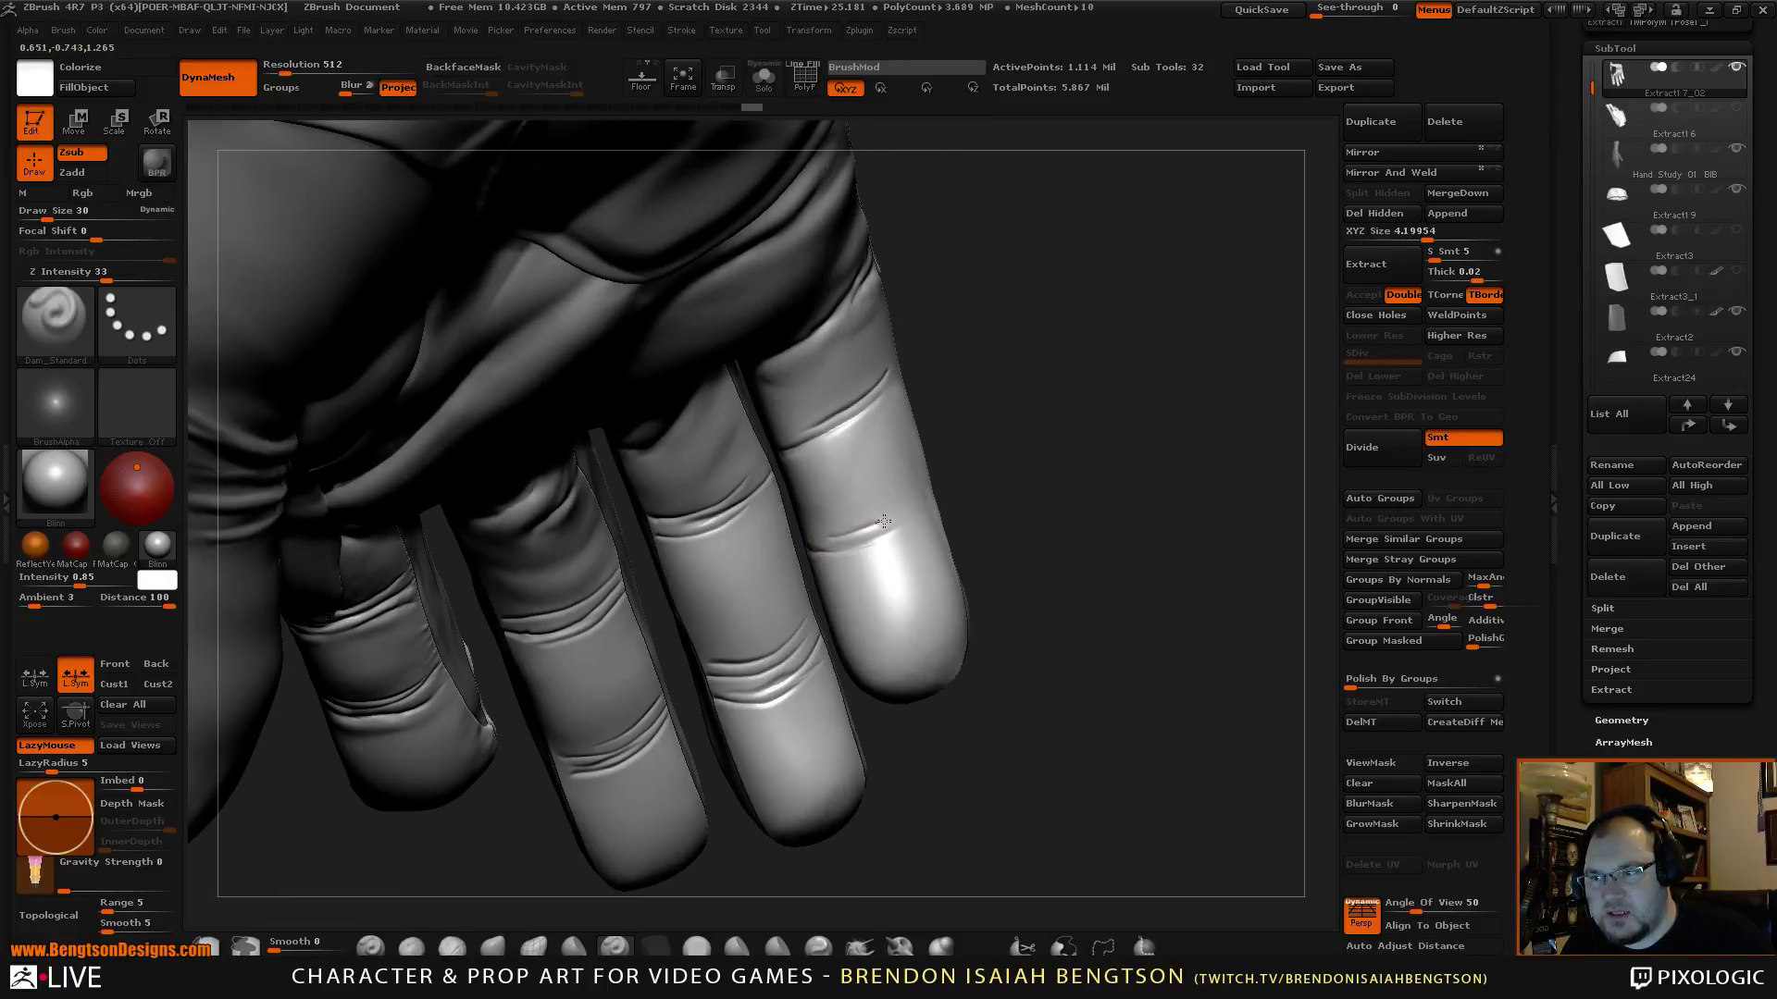
pyautogui.moveTo(1028, 456); pyautogui.dragTo(916, 520)
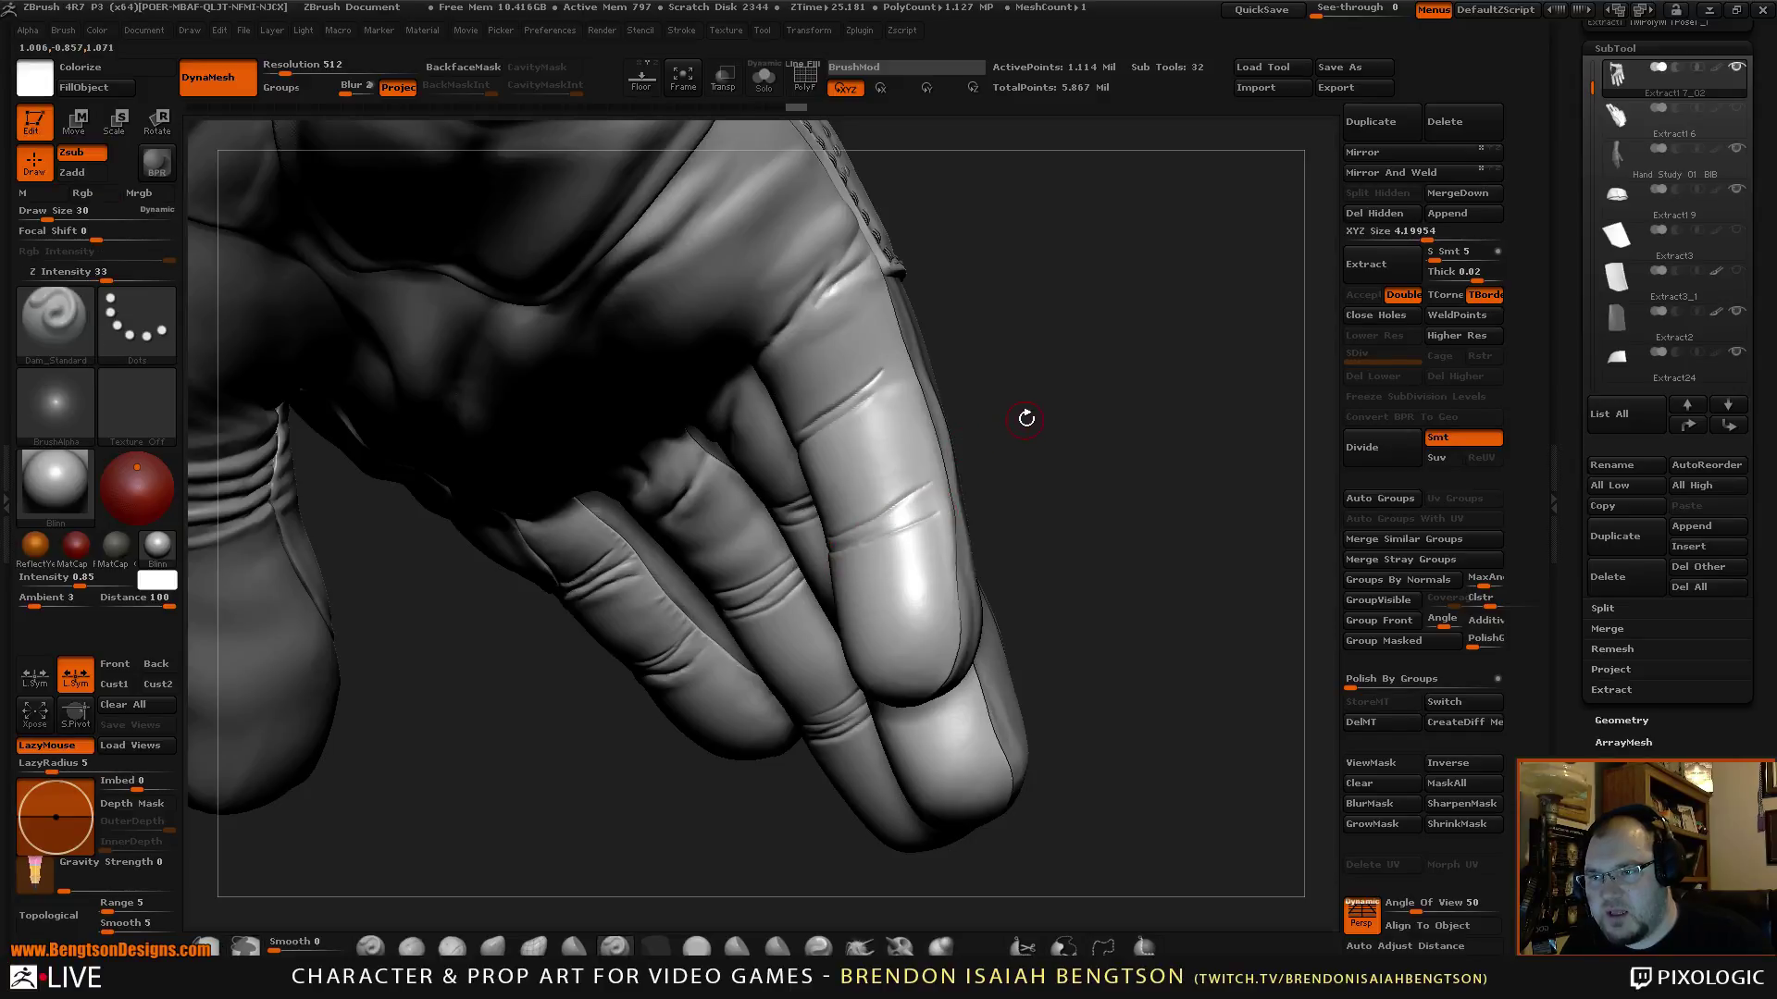
pyautogui.moveTo(1017, 430)
pyautogui.mouseDown()
pyautogui.moveTo(1103, 455)
pyautogui.moveTo(1102, 504)
pyautogui.moveTo(872, 567)
pyautogui.mouseUp()
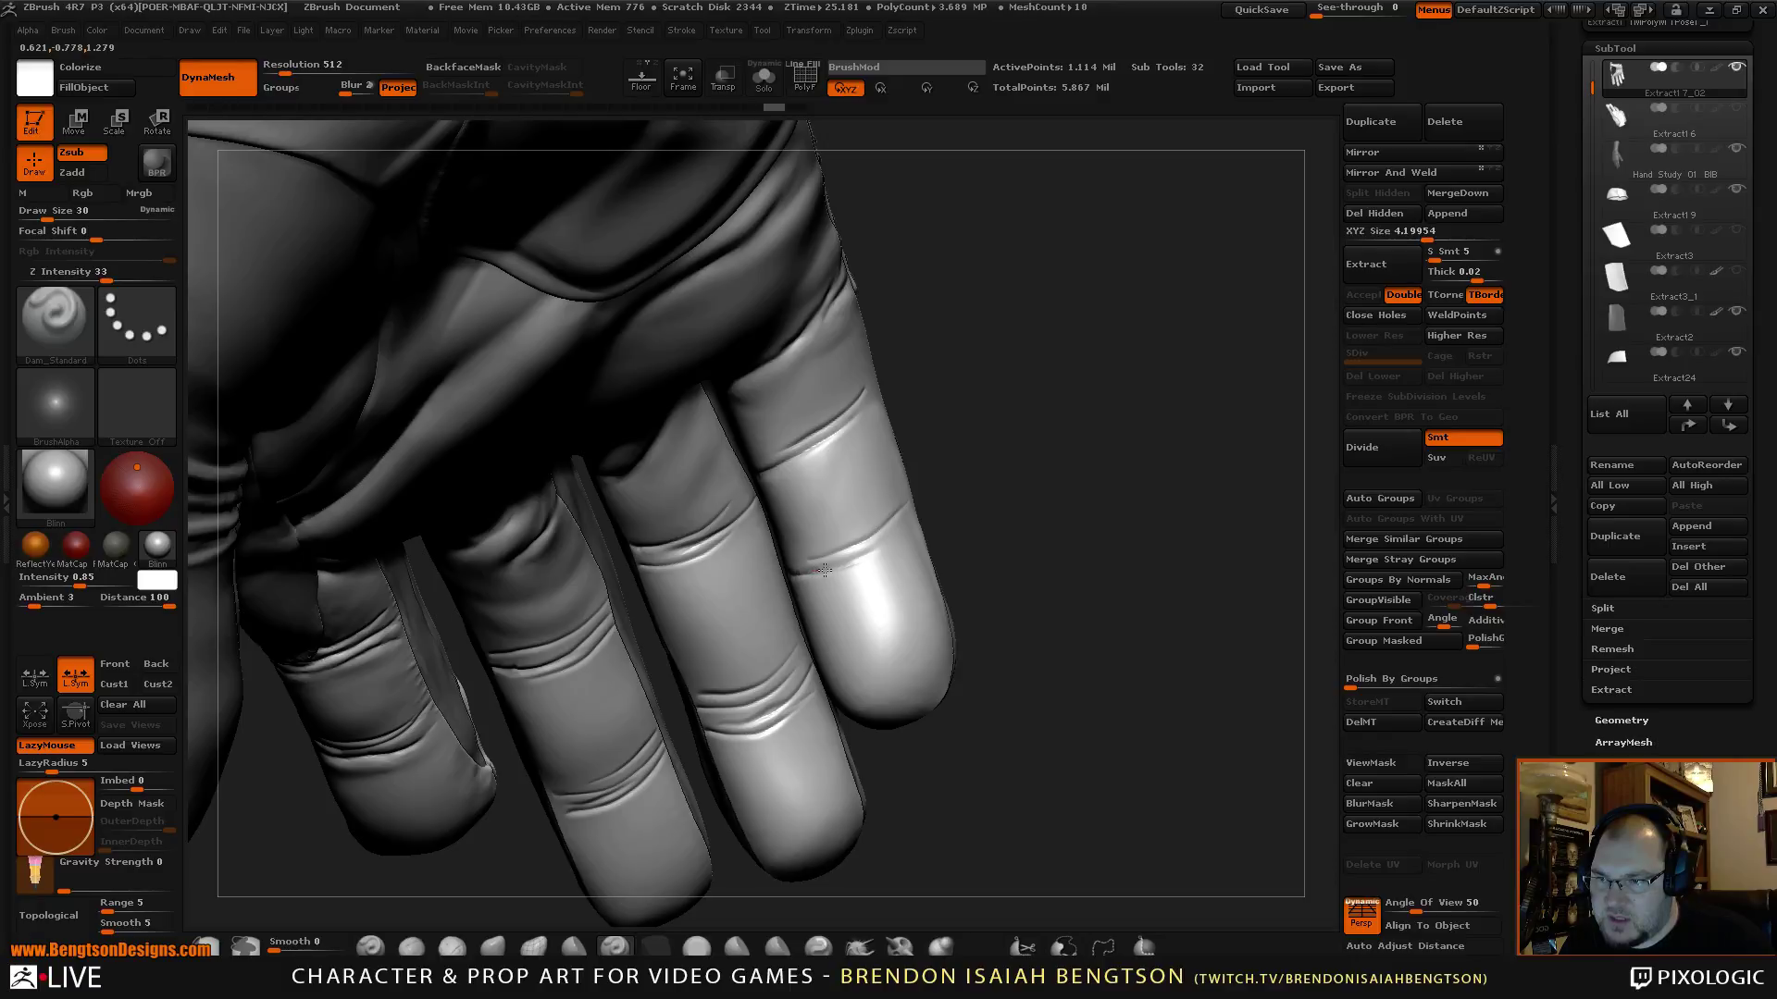
pyautogui.moveTo(889, 537); pyautogui.dragTo(926, 528)
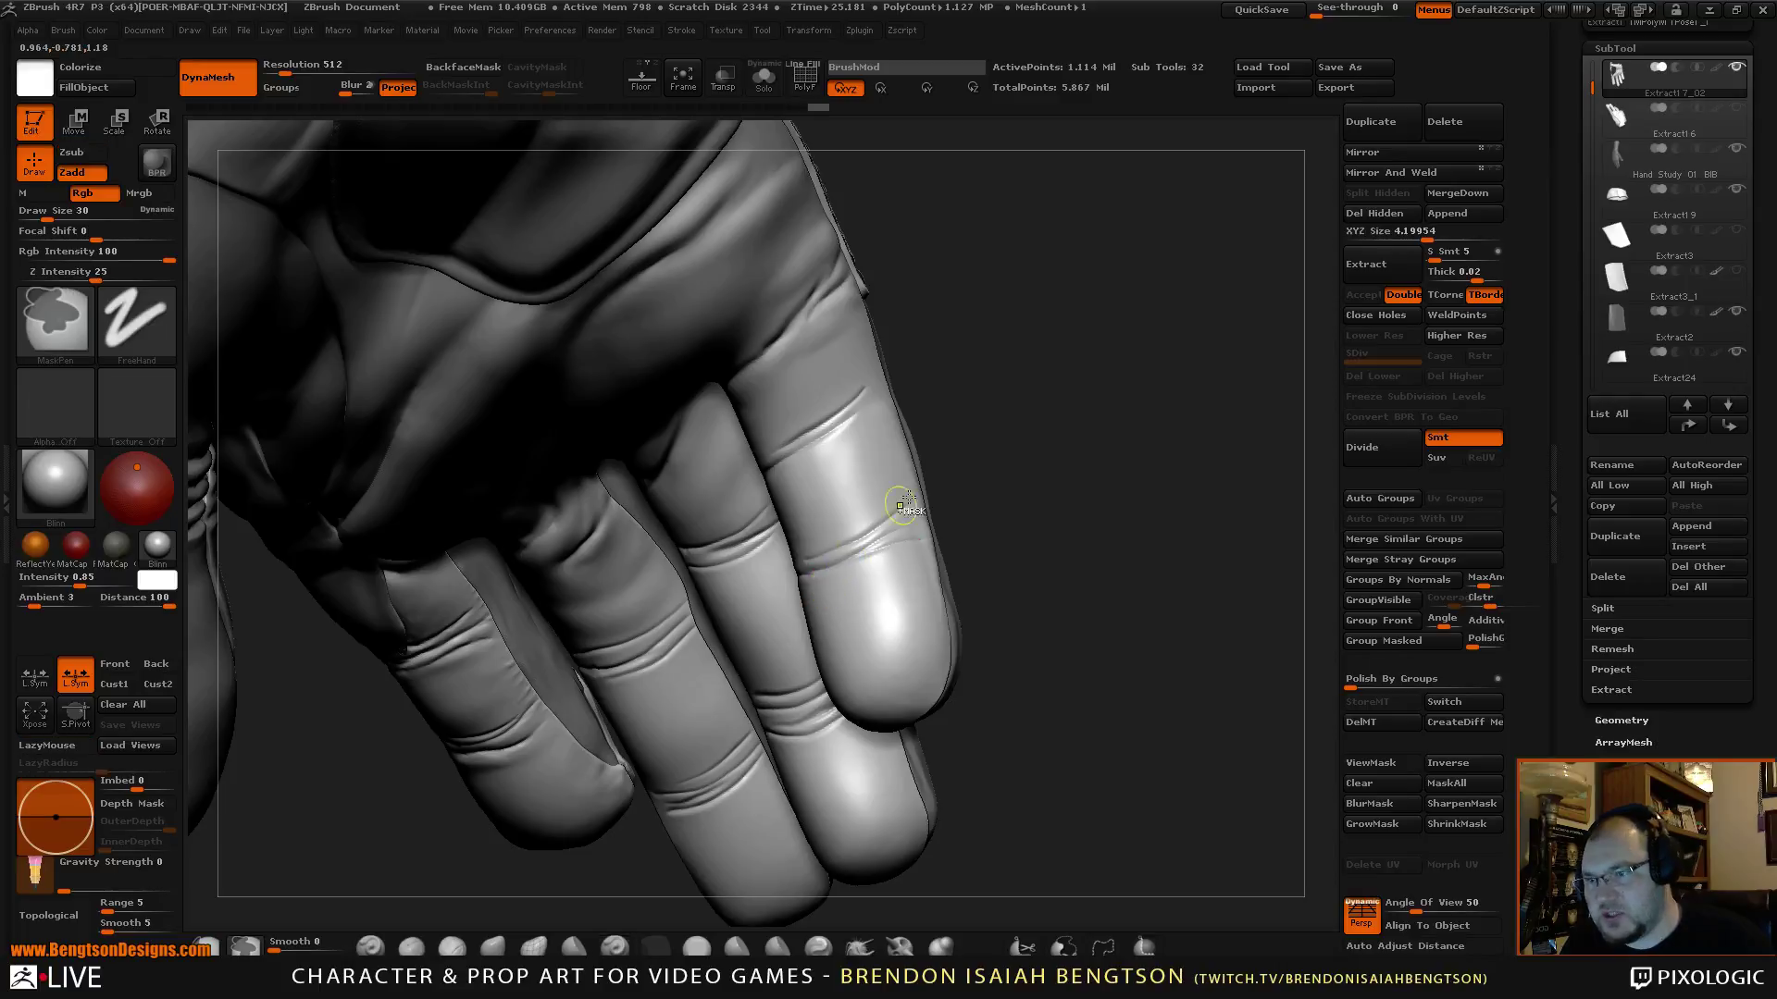
# Switch to the ClayBuildup brush at Draw Size 22 and build up fabric folds on the outer side of the little finger's base.
pyautogui.moveTo(1062, 540)
pyautogui.mouseDown()
pyautogui.moveTo(993, 572)
pyautogui.moveTo(1002, 687)
pyautogui.moveTo(981, 783)
pyautogui.mouseUp()
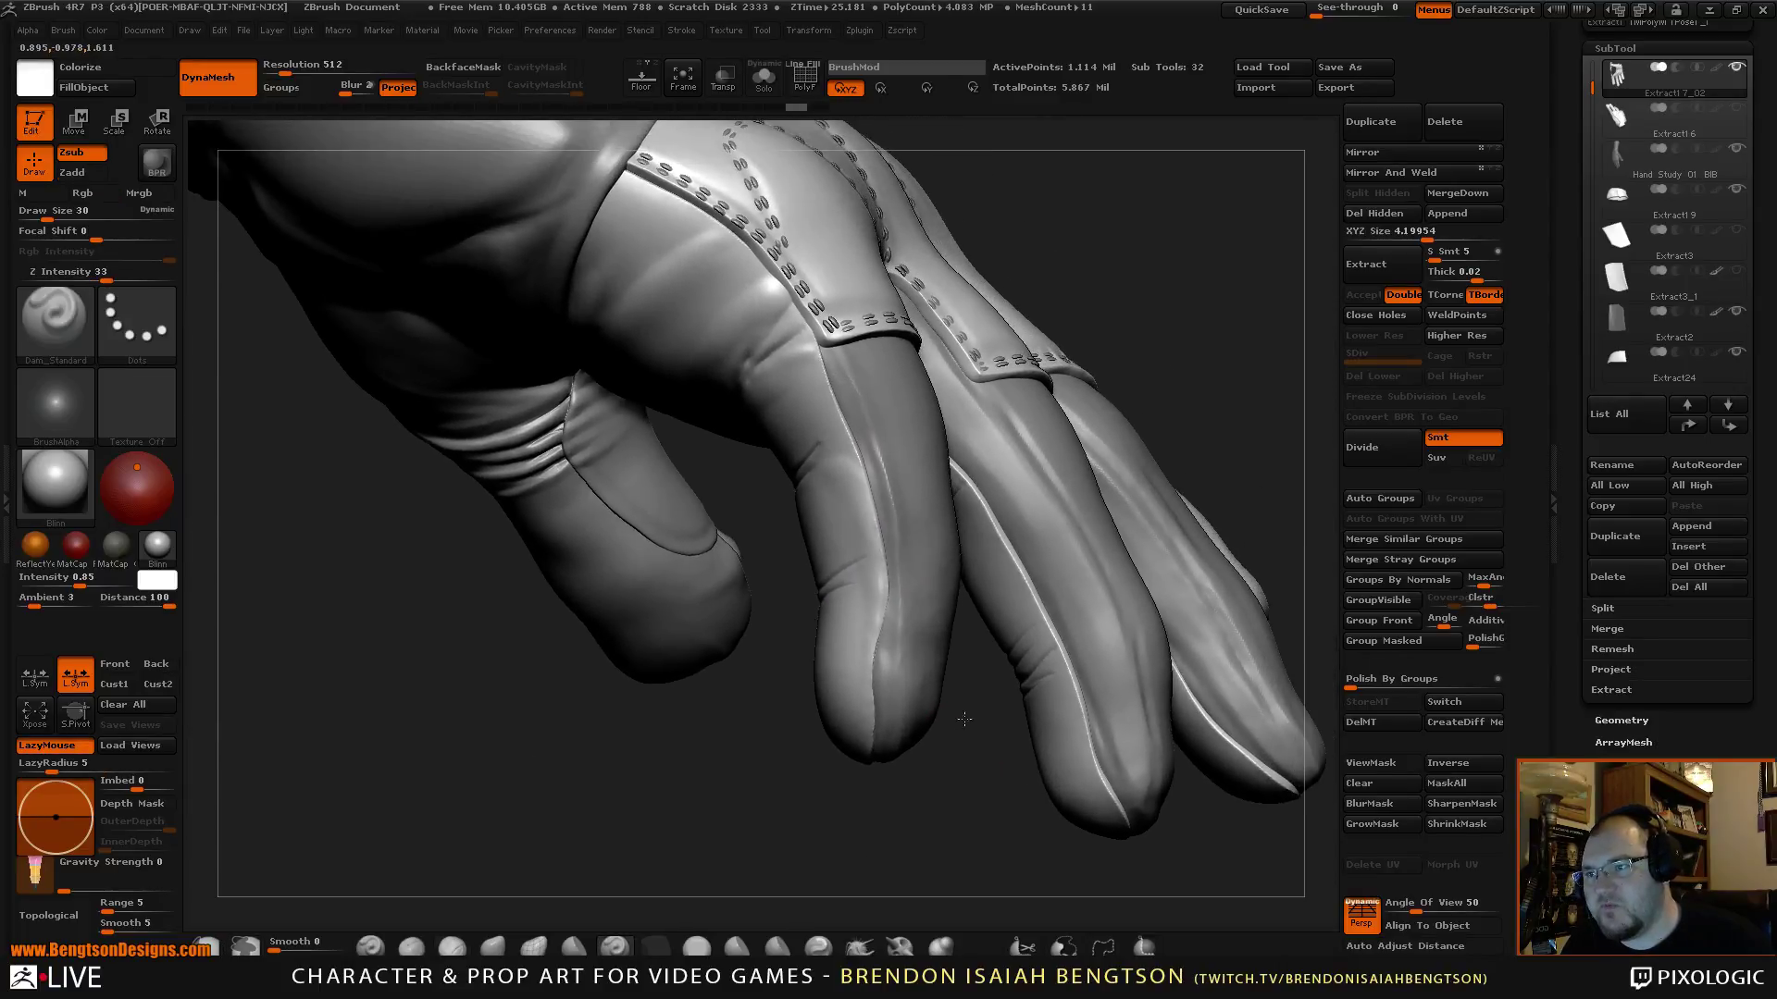
pyautogui.press('b')
pyautogui.press('c')
pyautogui.press('b')
pyautogui.hotkey('ctrl', 'z')
pyautogui.press('space')
pyautogui.moveTo(815, 342); pyautogui.dragTo(811, 343)
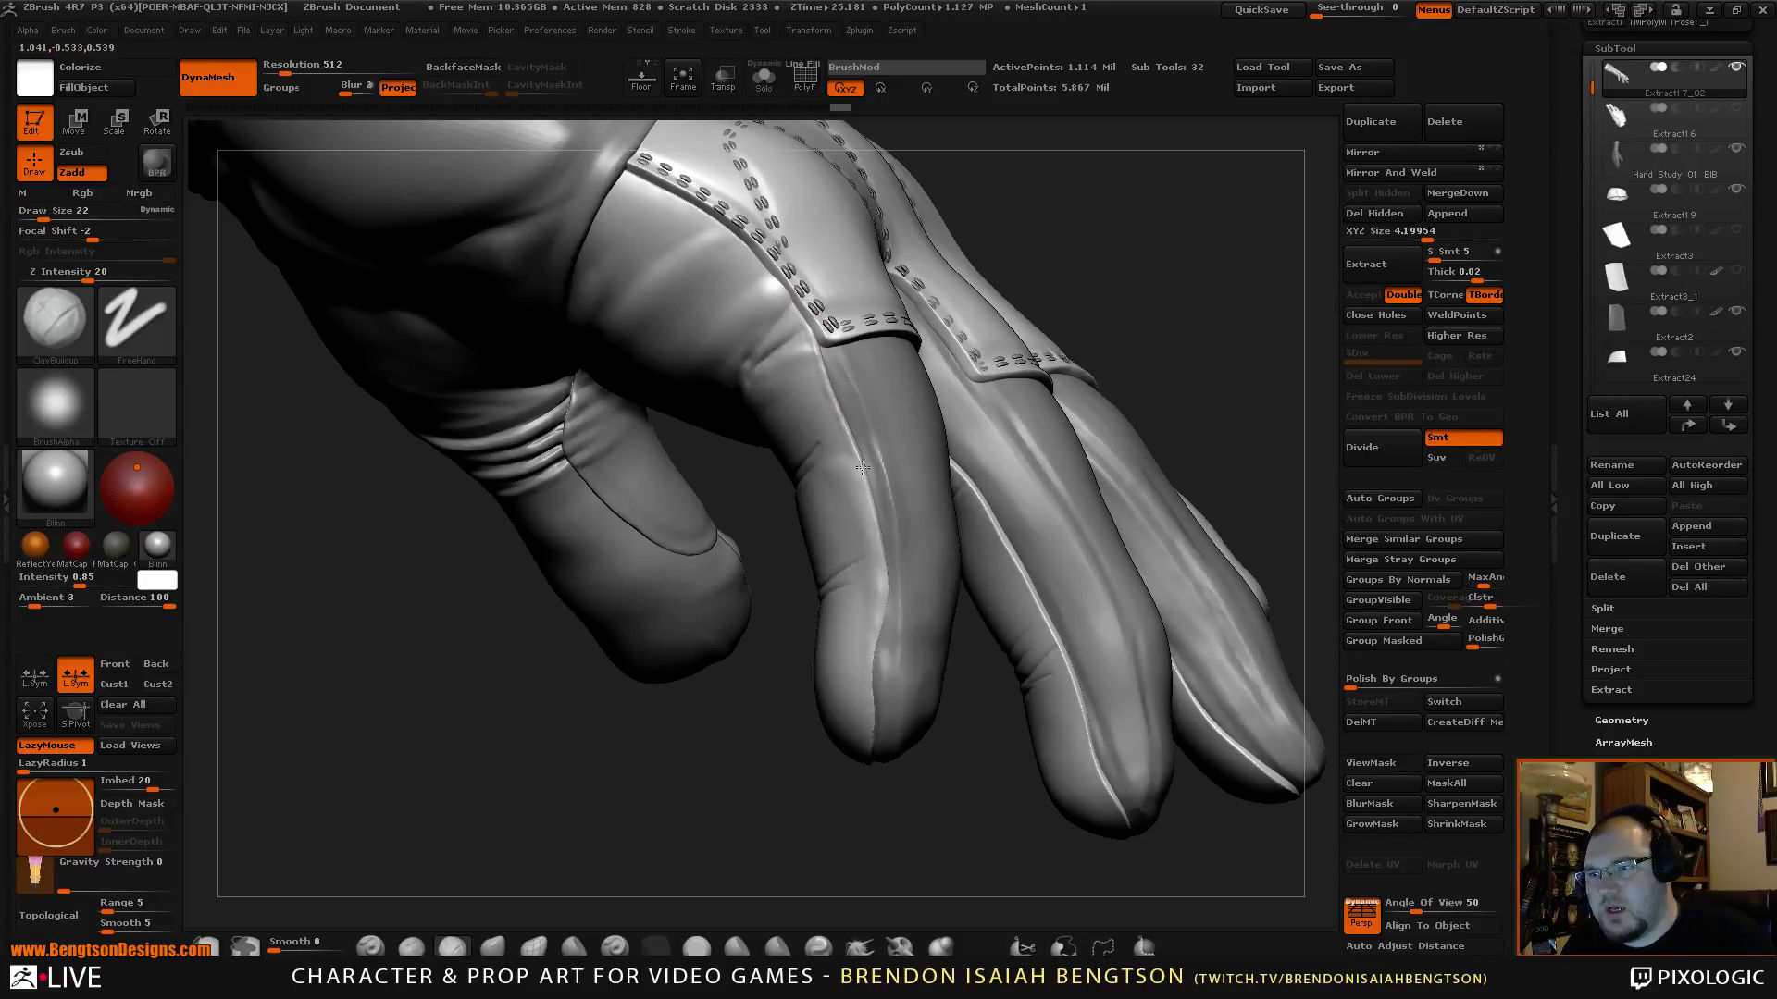
pyautogui.moveTo(863, 468); pyautogui.dragTo(831, 402)
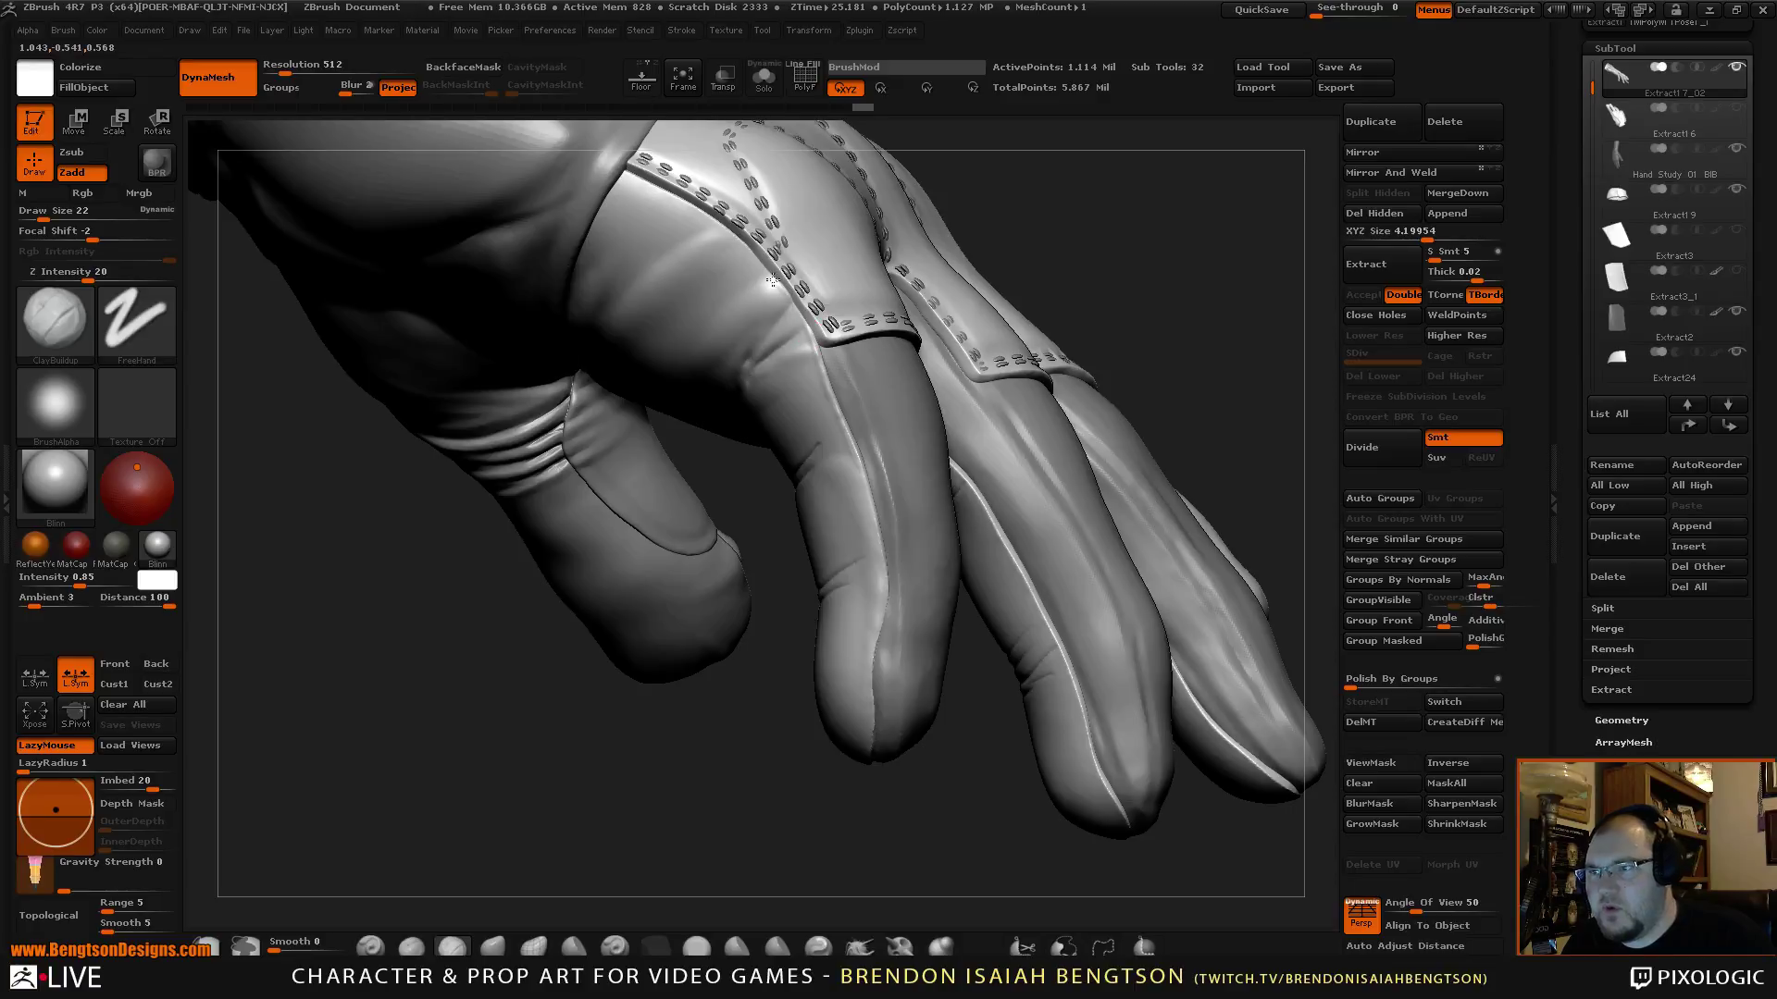
pyautogui.moveTo(783, 345); pyautogui.dragTo(601, 315)
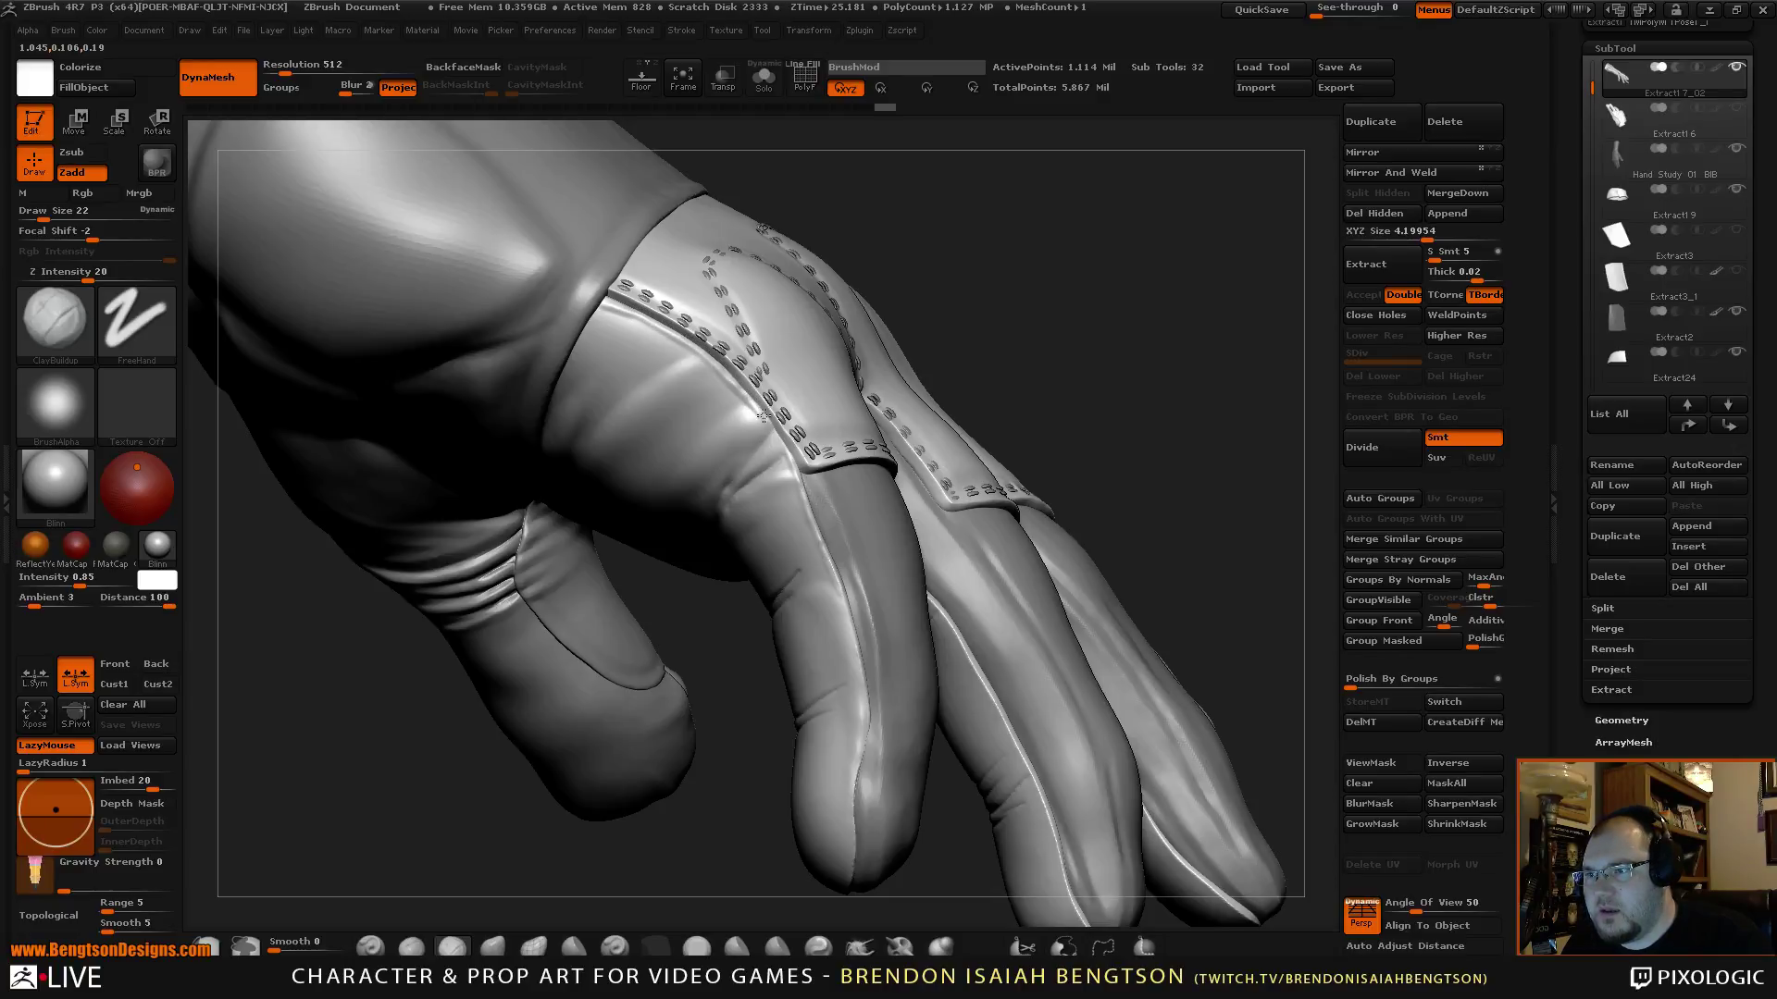
# Set the ClayBuildup Draw Size to 28 and add volume to the folds beside the little finger's stitched panel and outer seam.
pyautogui.moveTo(1138, 369)
pyautogui.mouseDown()
pyautogui.moveTo(1106, 275)
pyautogui.moveTo(1116, 242)
pyautogui.moveTo(1130, 367)
pyautogui.mouseUp()
pyautogui.moveTo(1083, 308); pyautogui.dragTo(1164, 175)
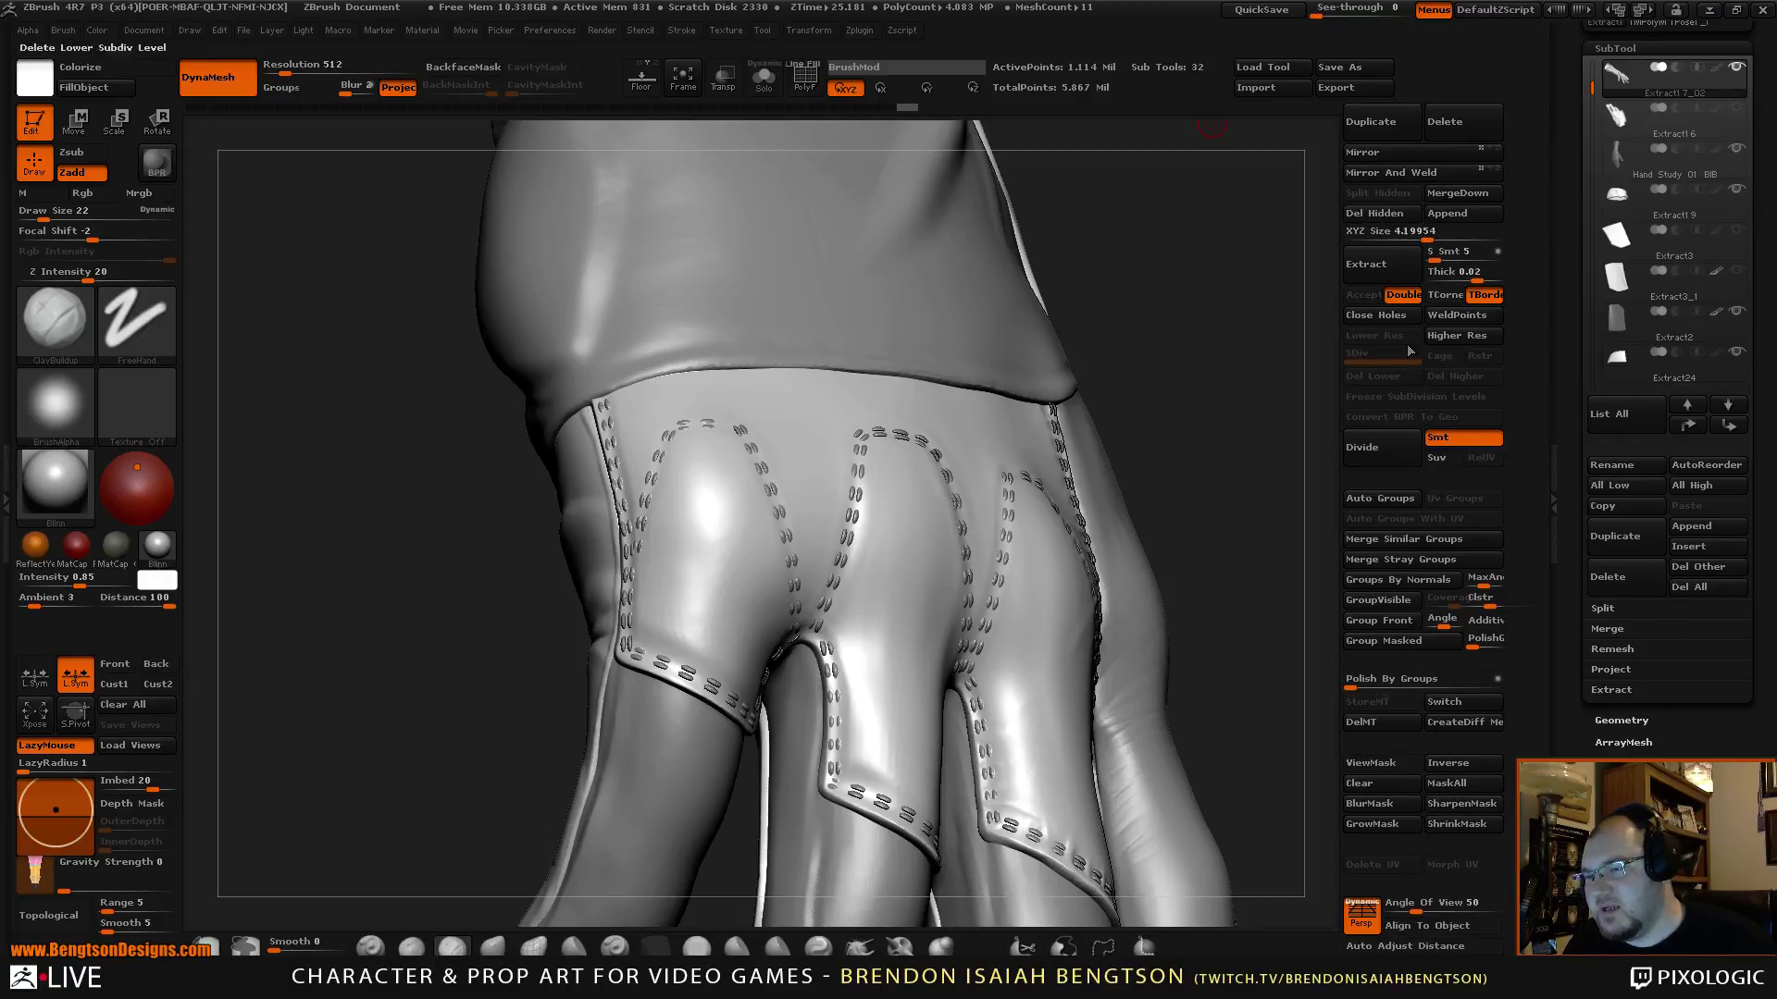
pyautogui.moveTo(1215, 313); pyautogui.dragTo(775, 448)
pyautogui.moveTo(542, 624); pyautogui.dragTo(638, 611)
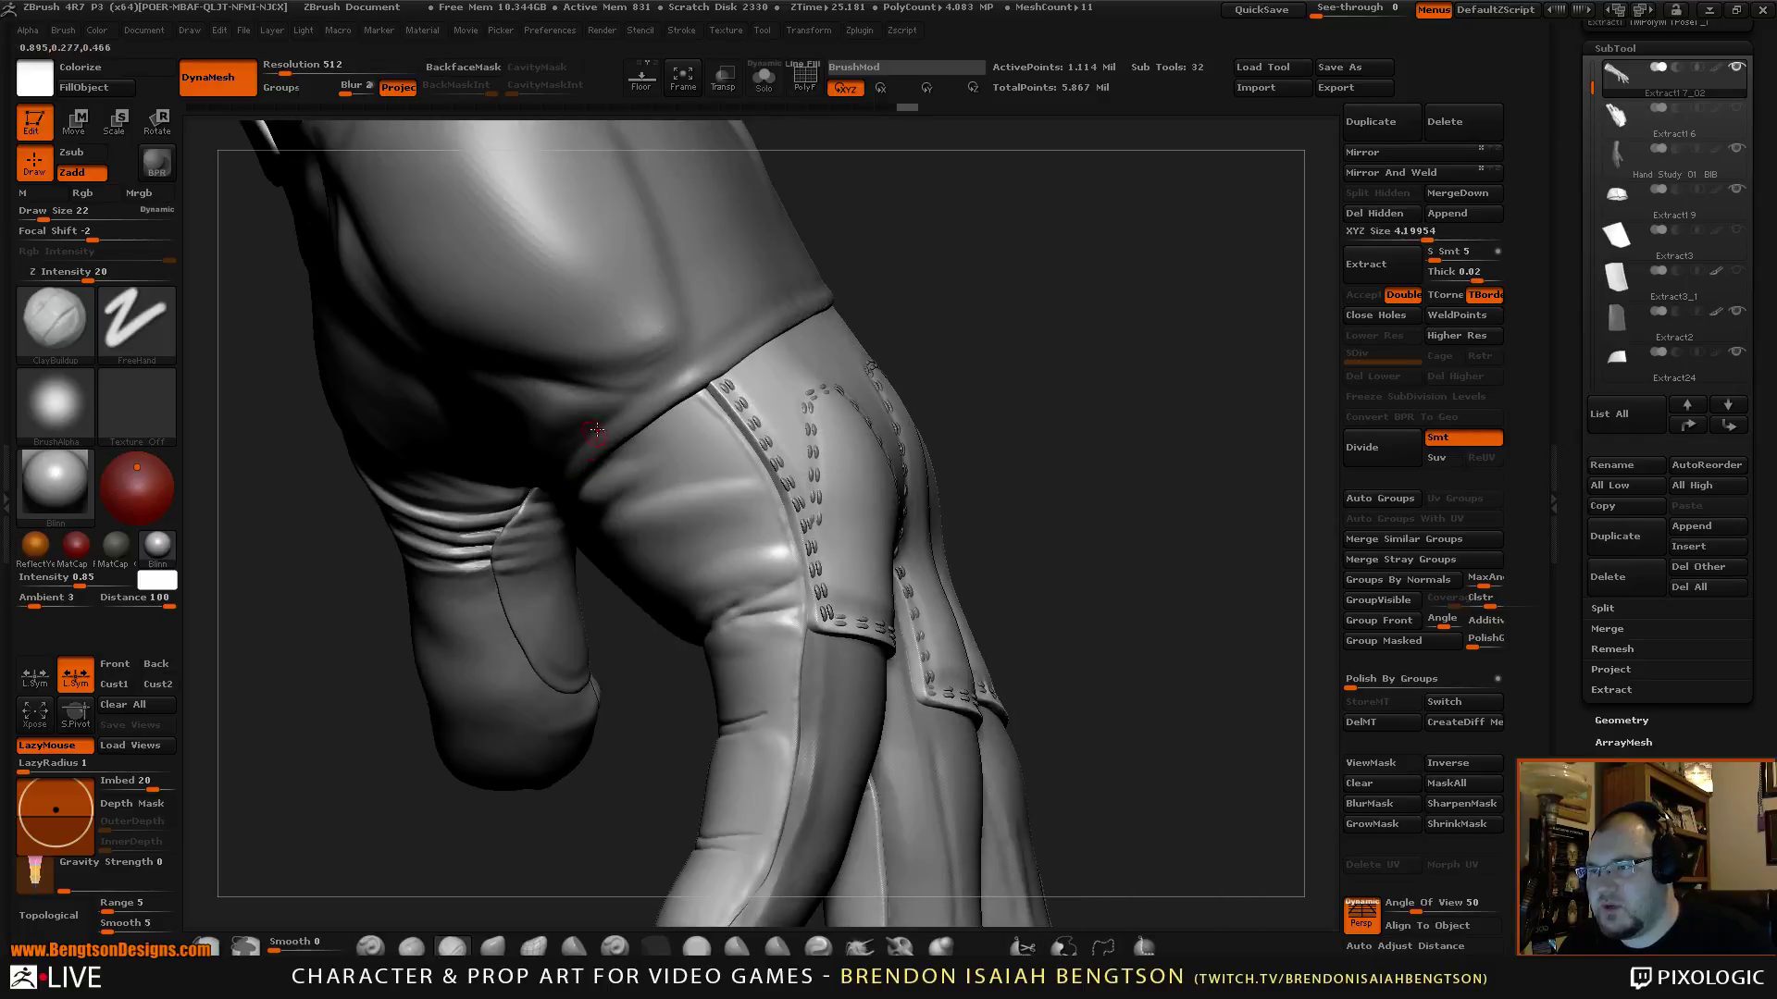
pyautogui.press('space')
pyautogui.click(643, 413)
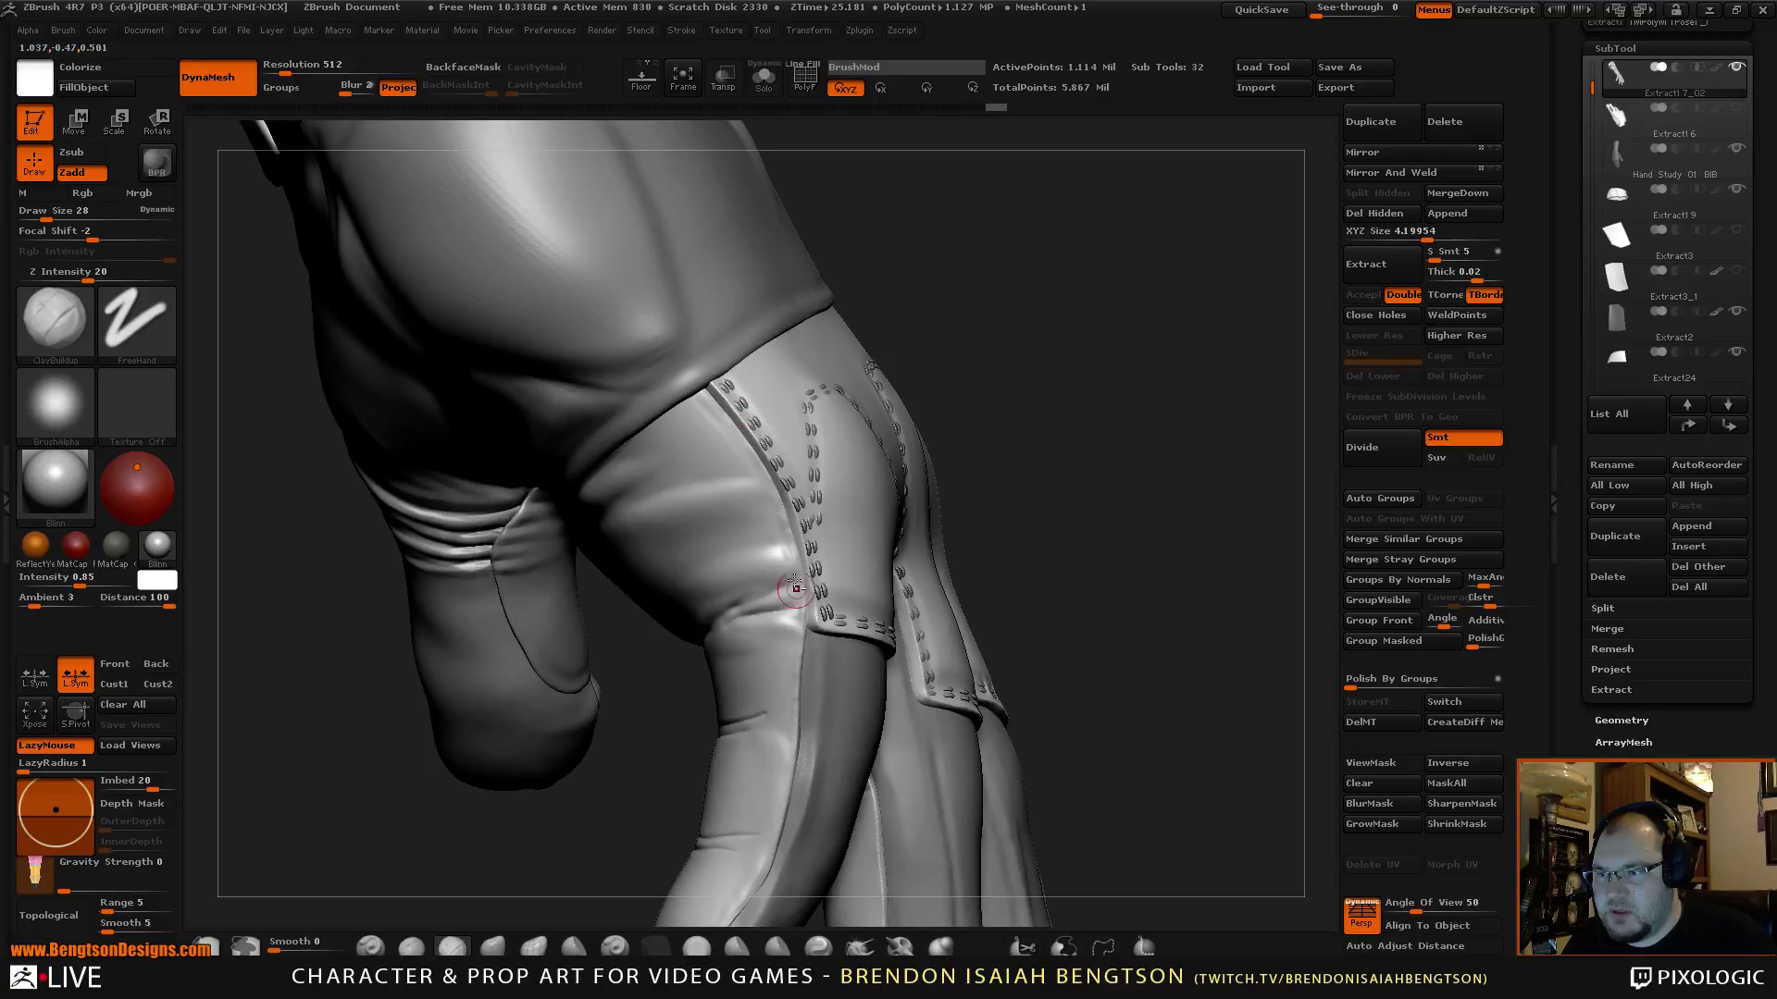
pyautogui.moveTo(796, 588); pyautogui.dragTo(801, 610)
pyautogui.moveTo(1073, 361)
pyautogui.mouseDown()
pyautogui.moveTo(1102, 361)
pyautogui.moveTo(1086, 306)
pyautogui.moveTo(1101, 310)
pyautogui.mouseUp()
pyautogui.moveTo(1120, 444); pyautogui.dragTo(1053, 398)
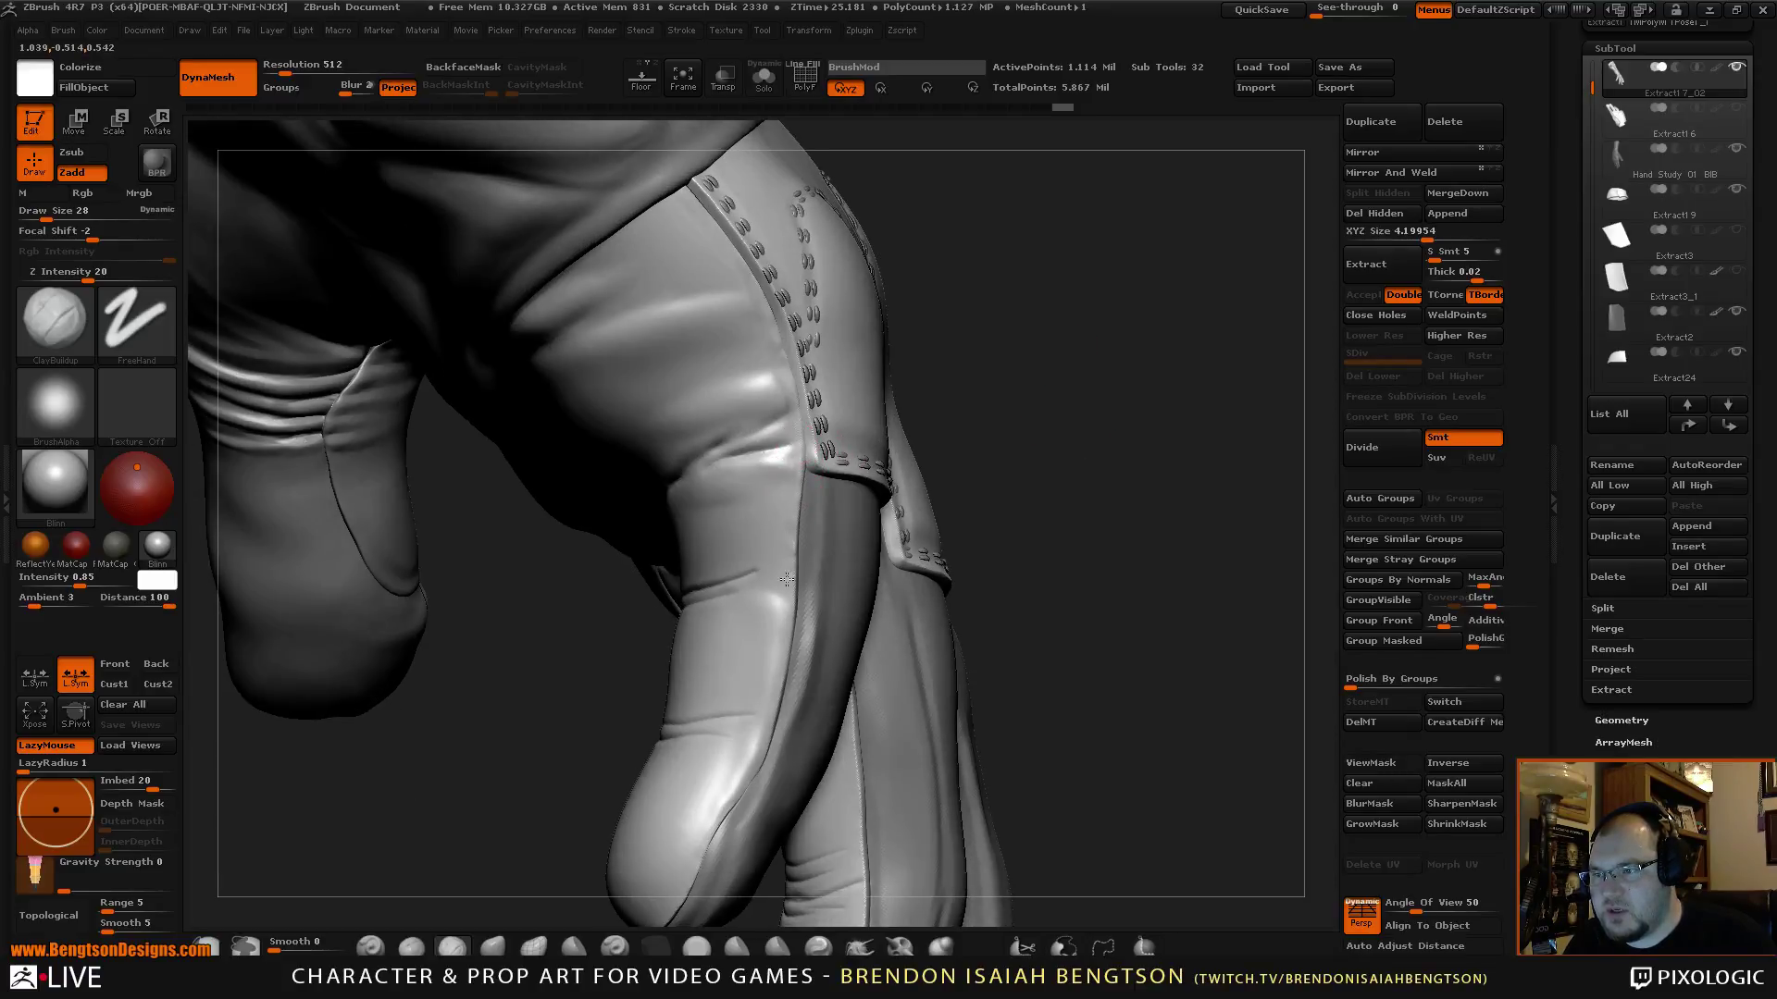
pyautogui.moveTo(1118, 484)
pyautogui.mouseDown()
pyautogui.moveTo(1120, 372)
pyautogui.moveTo(1122, 449)
pyautogui.mouseUp()
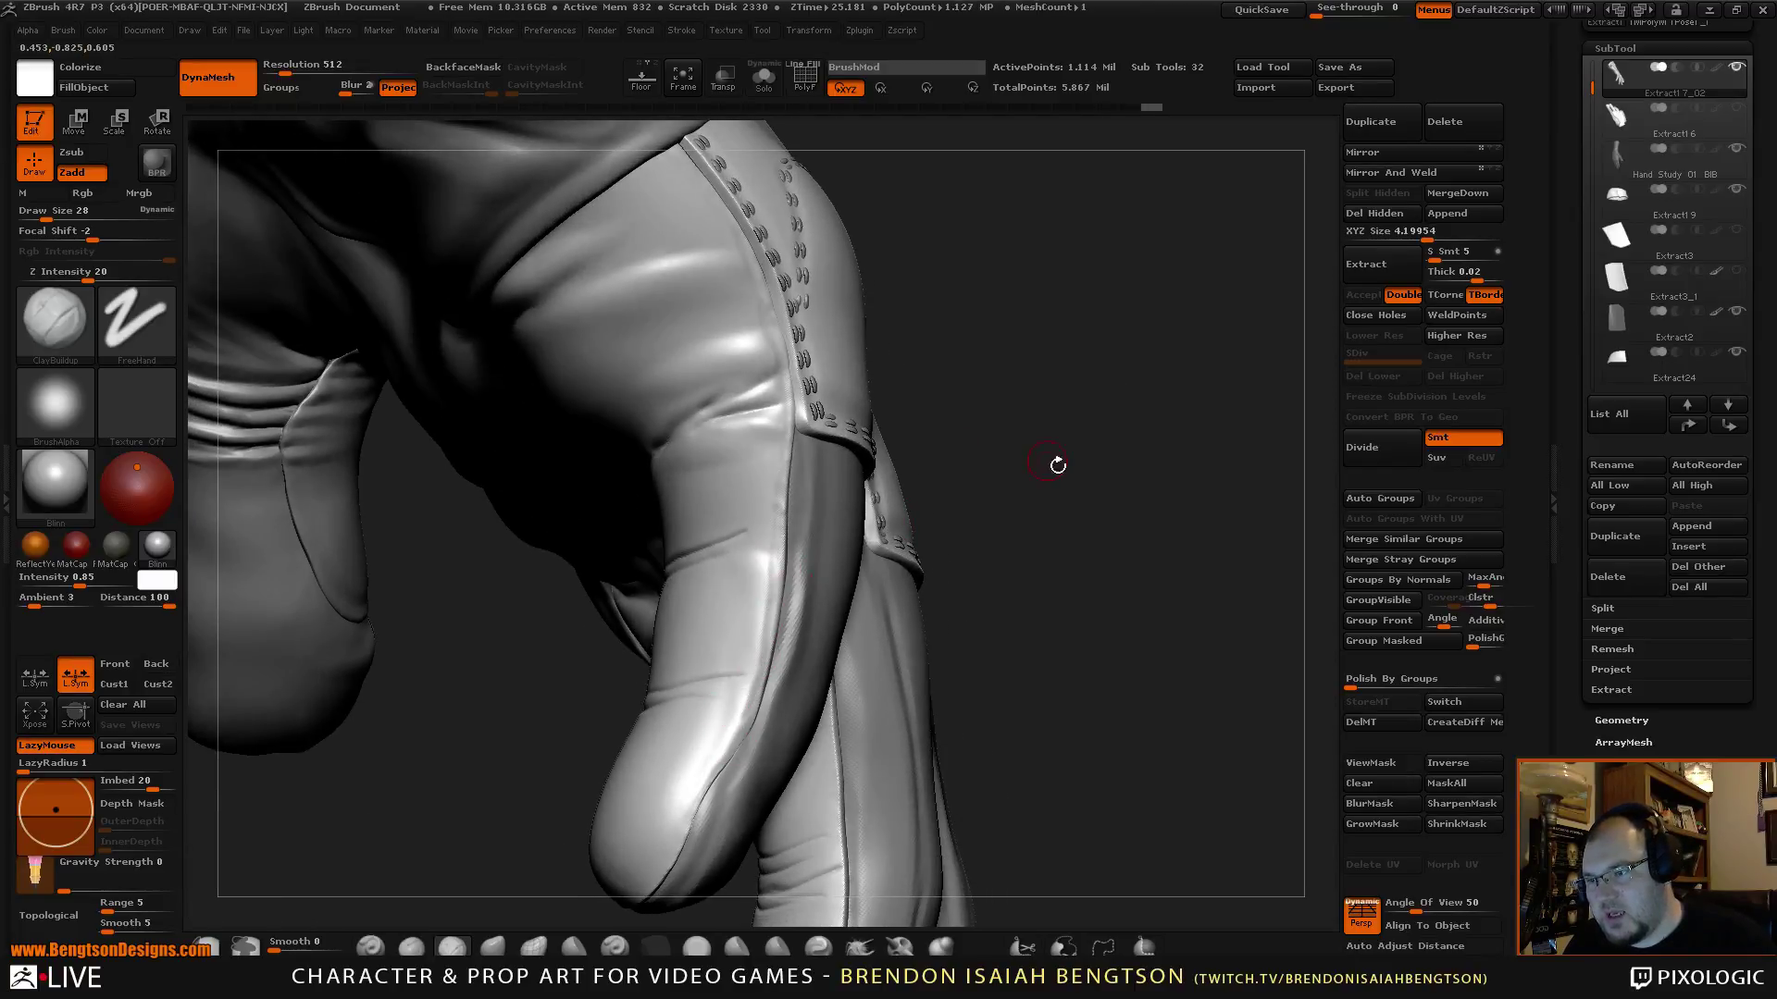
pyautogui.moveTo(1059, 463); pyautogui.dragTo(1027, 494)
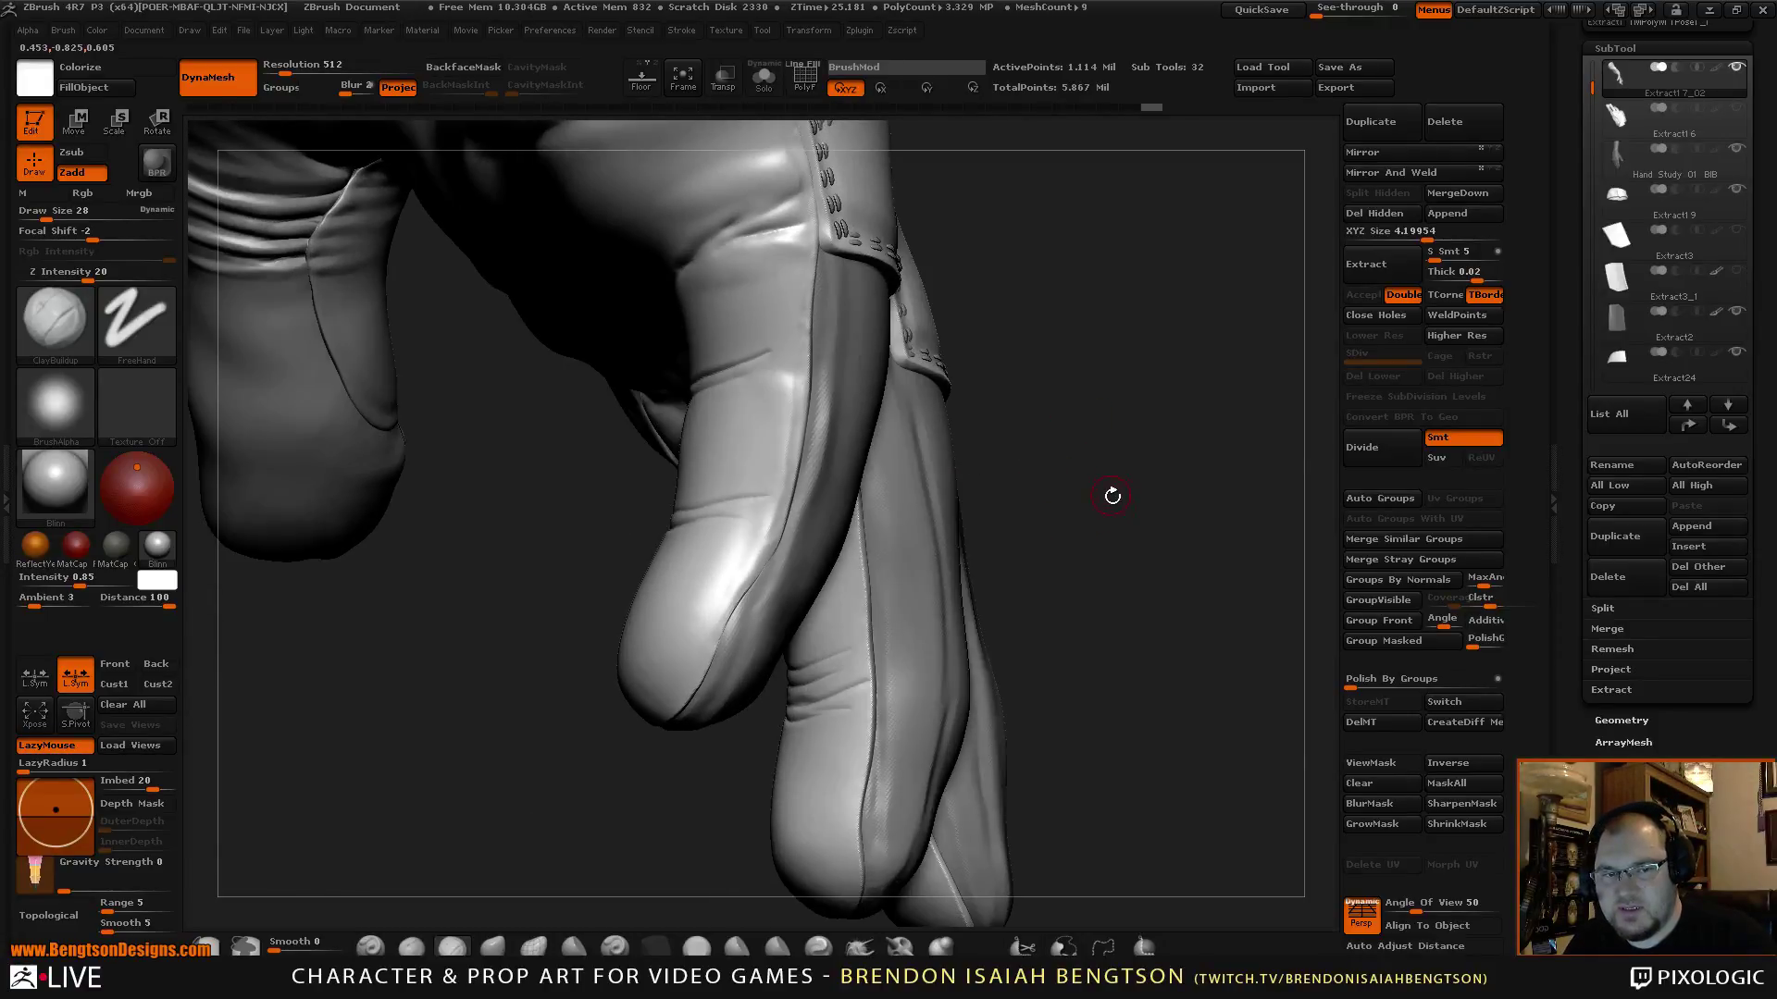
pyautogui.moveTo(1113, 496); pyautogui.dragTo(1006, 492)
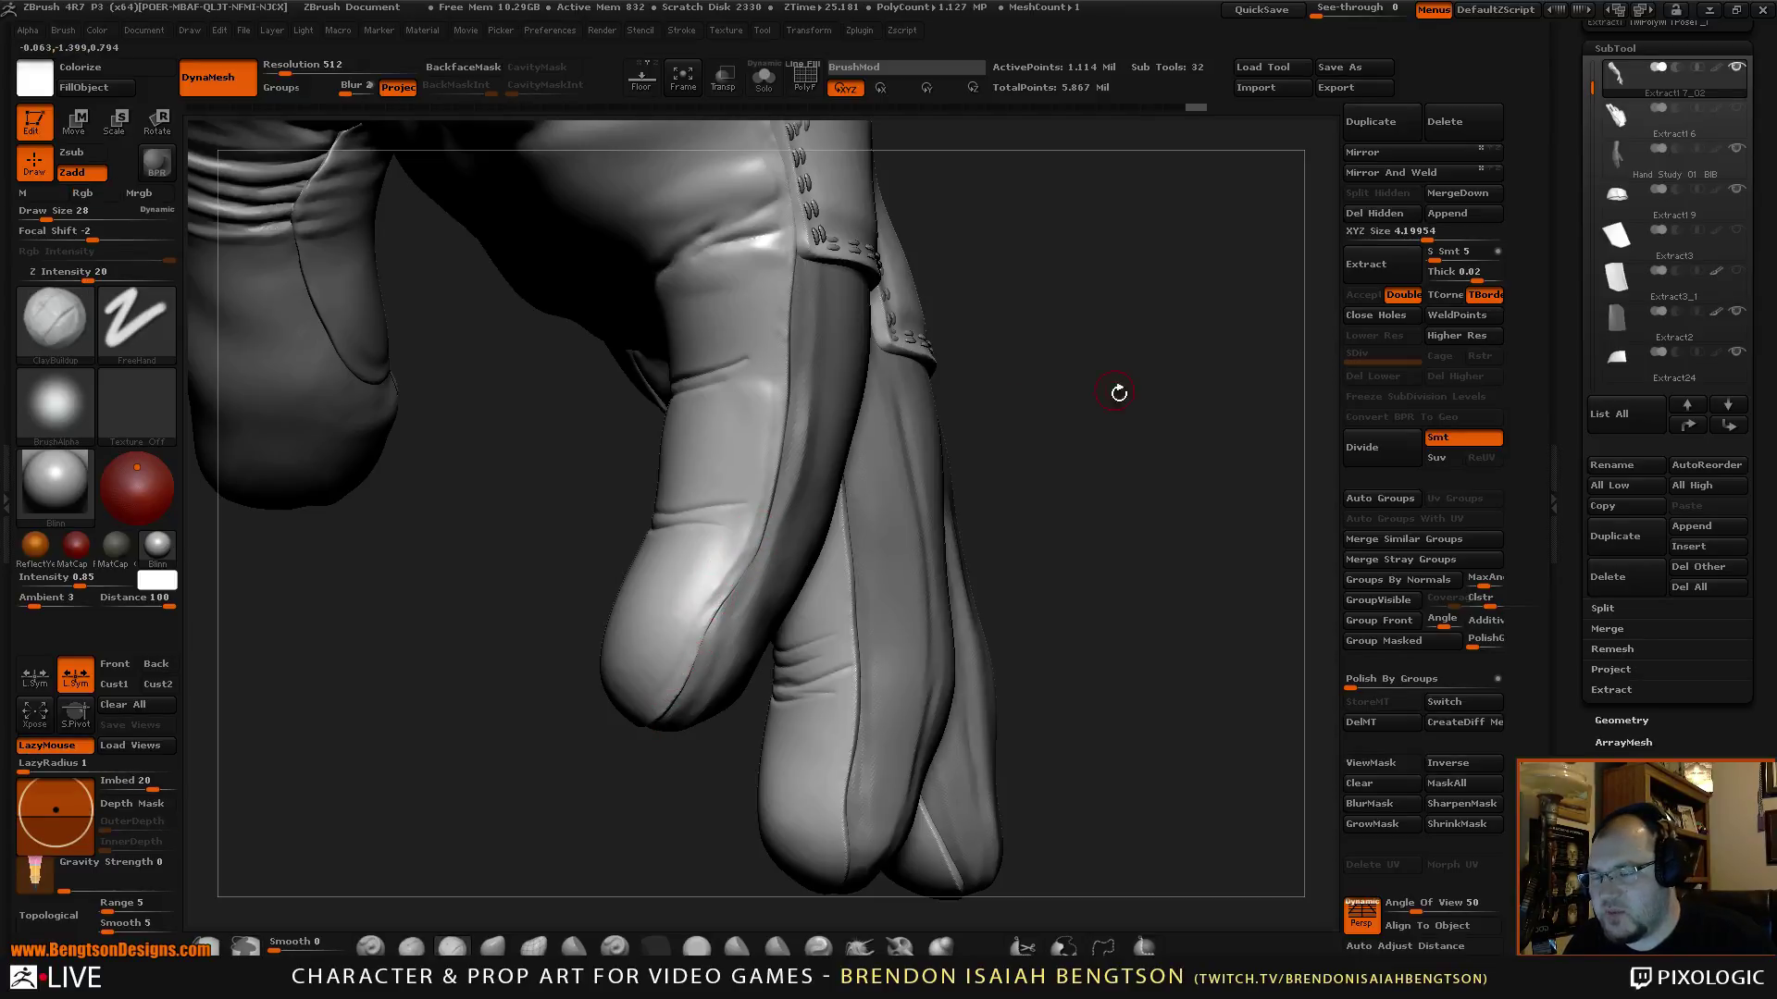
# Switch to the Move Topological brush at Draw Size 75 and reshape the little finger's silhouette and rounded fingertip.
pyautogui.moveTo(1119, 392); pyautogui.dragTo(714, 524)
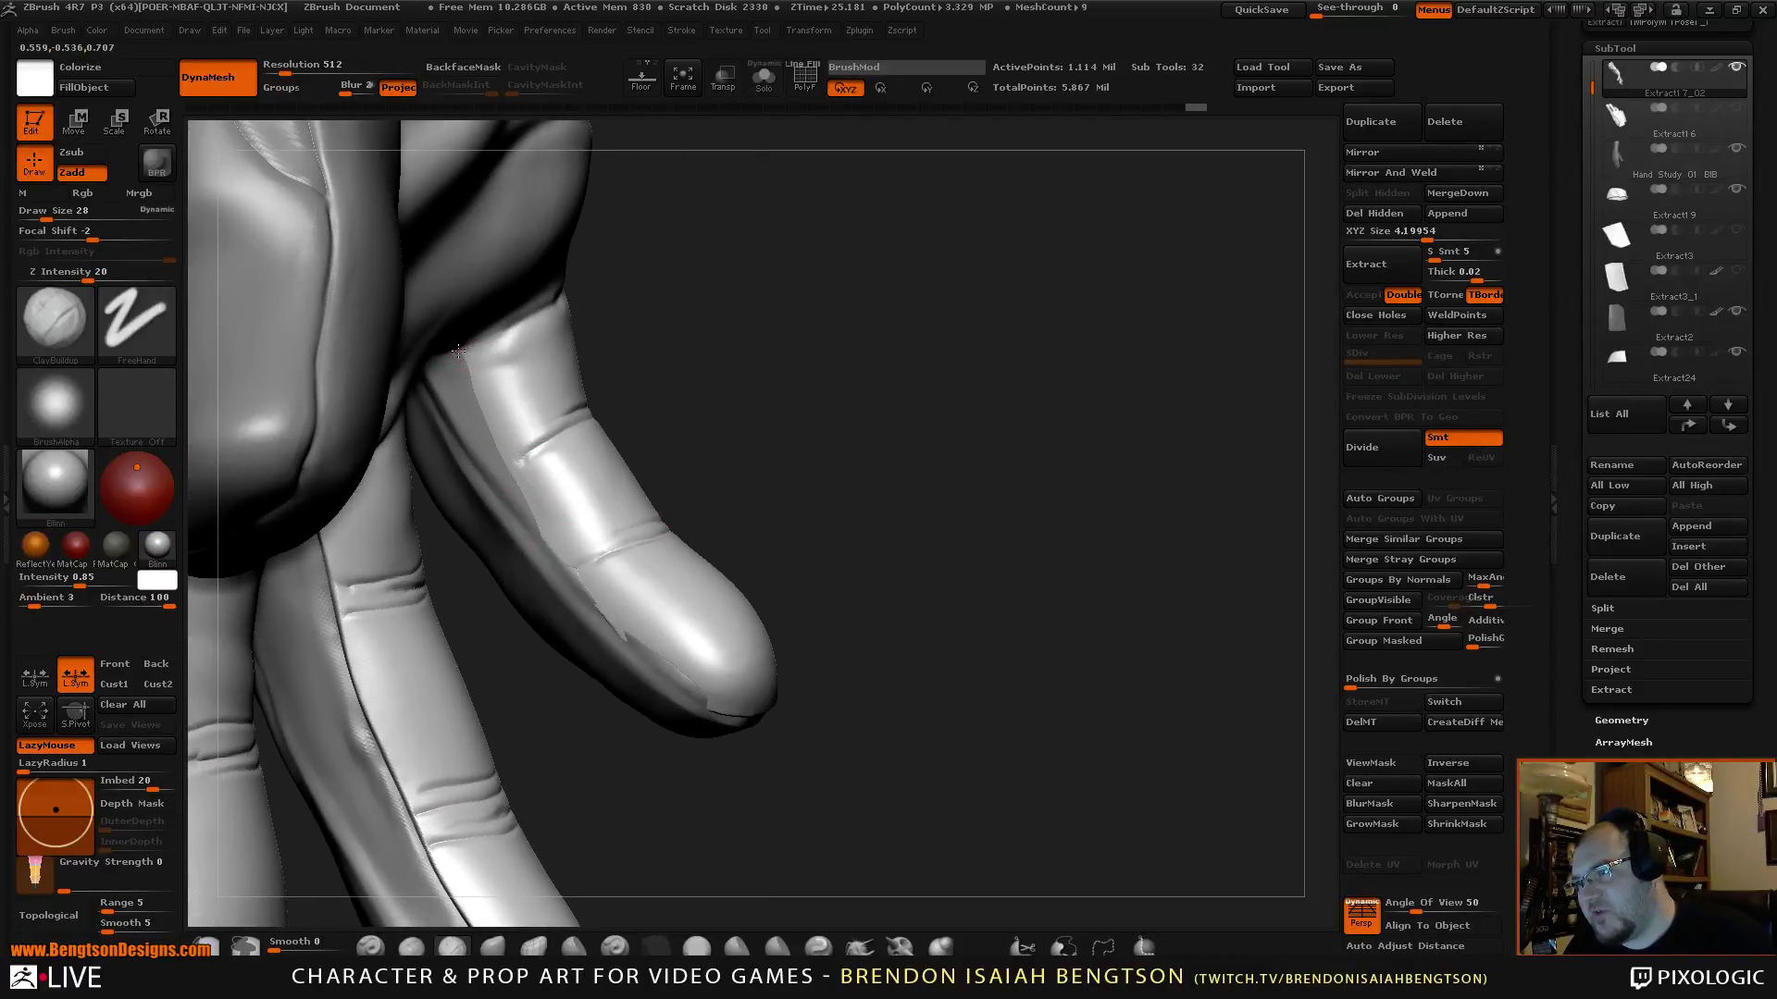
pyautogui.moveTo(728, 321); pyautogui.dragTo(699, 344)
pyautogui.press('b')
pyautogui.press('m')
pyautogui.press('t')
pyautogui.press('space')
pyautogui.moveTo(535, 374); pyautogui.dragTo(554, 374)
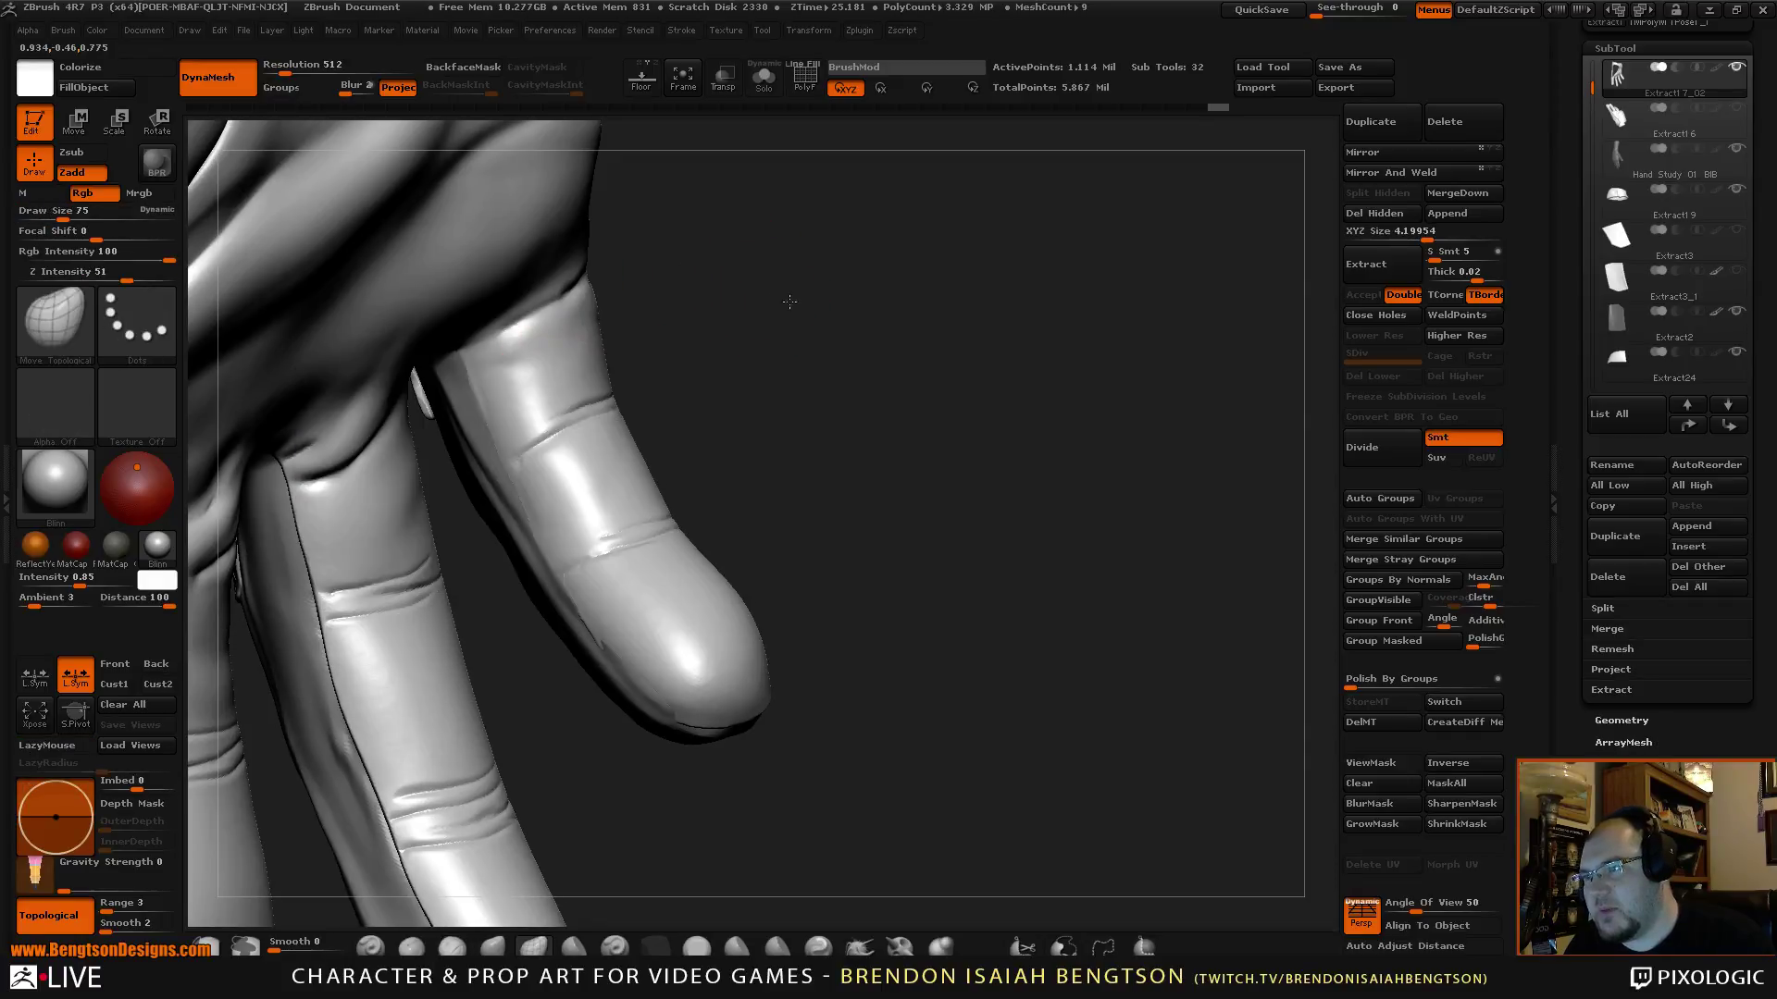
pyautogui.keyDown('alt'); pyautogui.moveTo(789, 297); pyautogui.dragTo(856, 328); pyautogui.keyUp('alt')
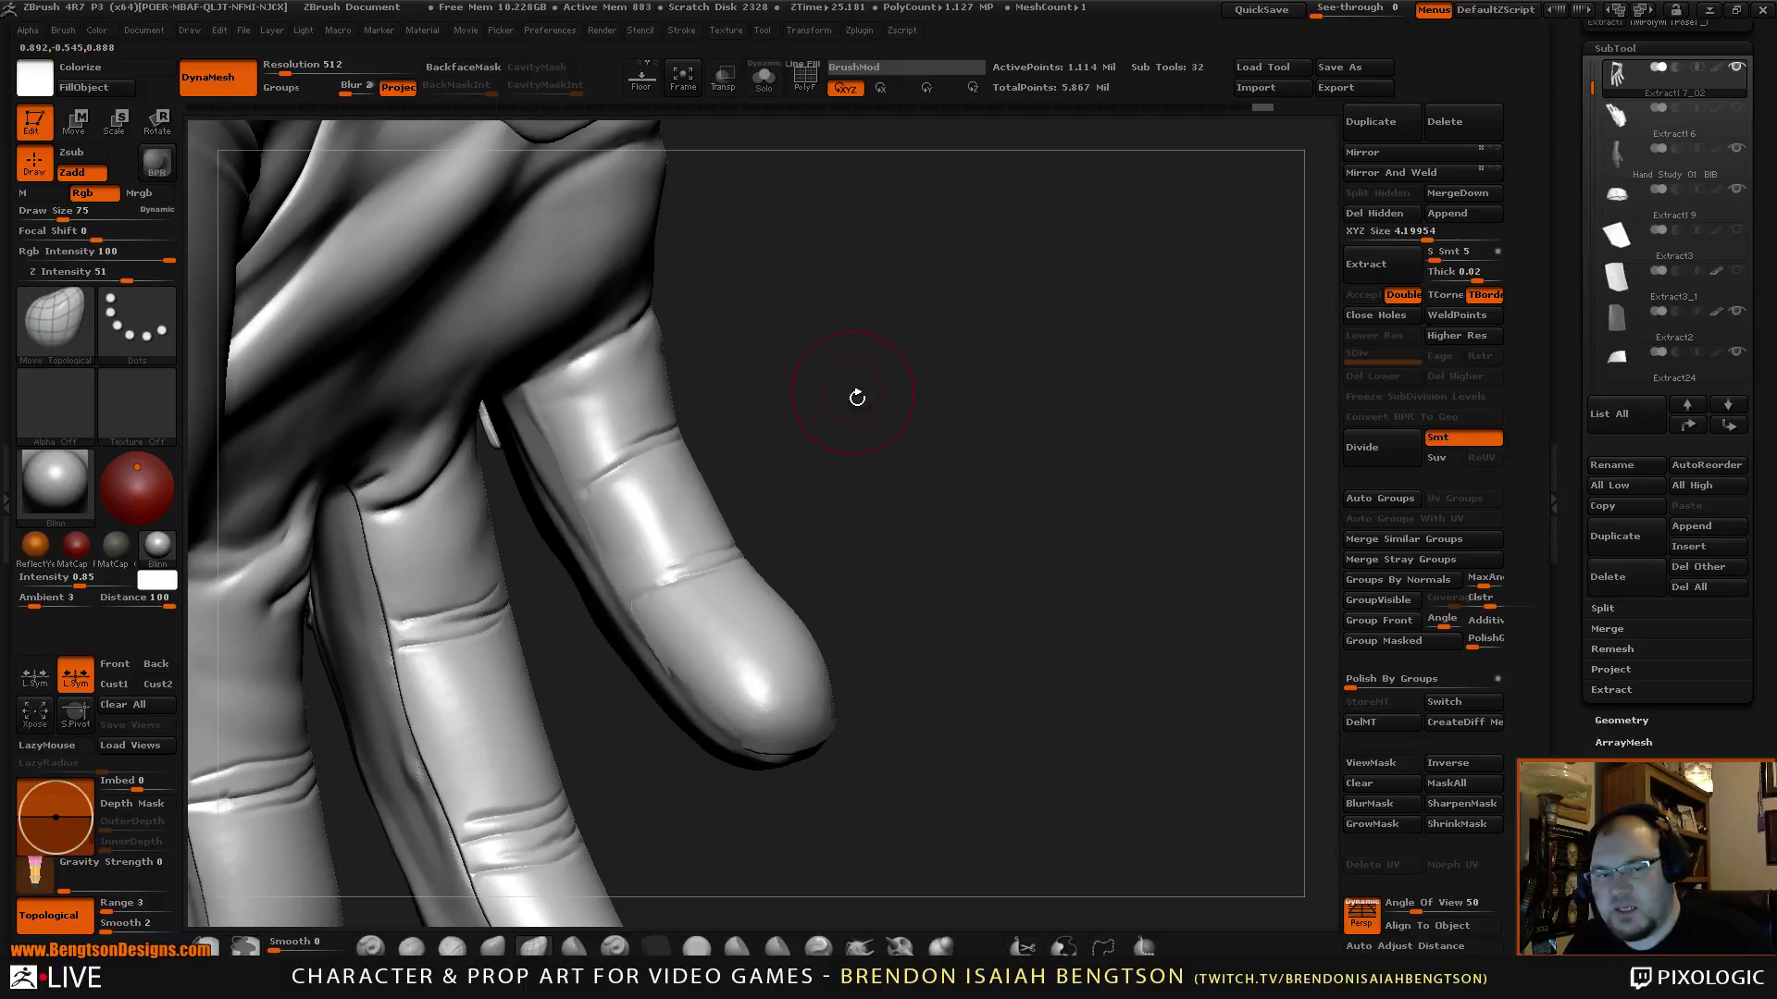
pyautogui.moveTo(857, 397)
pyautogui.mouseDown()
pyautogui.moveTo(916, 357)
pyautogui.moveTo(928, 235)
pyautogui.moveTo(861, 342)
pyautogui.mouseUp()
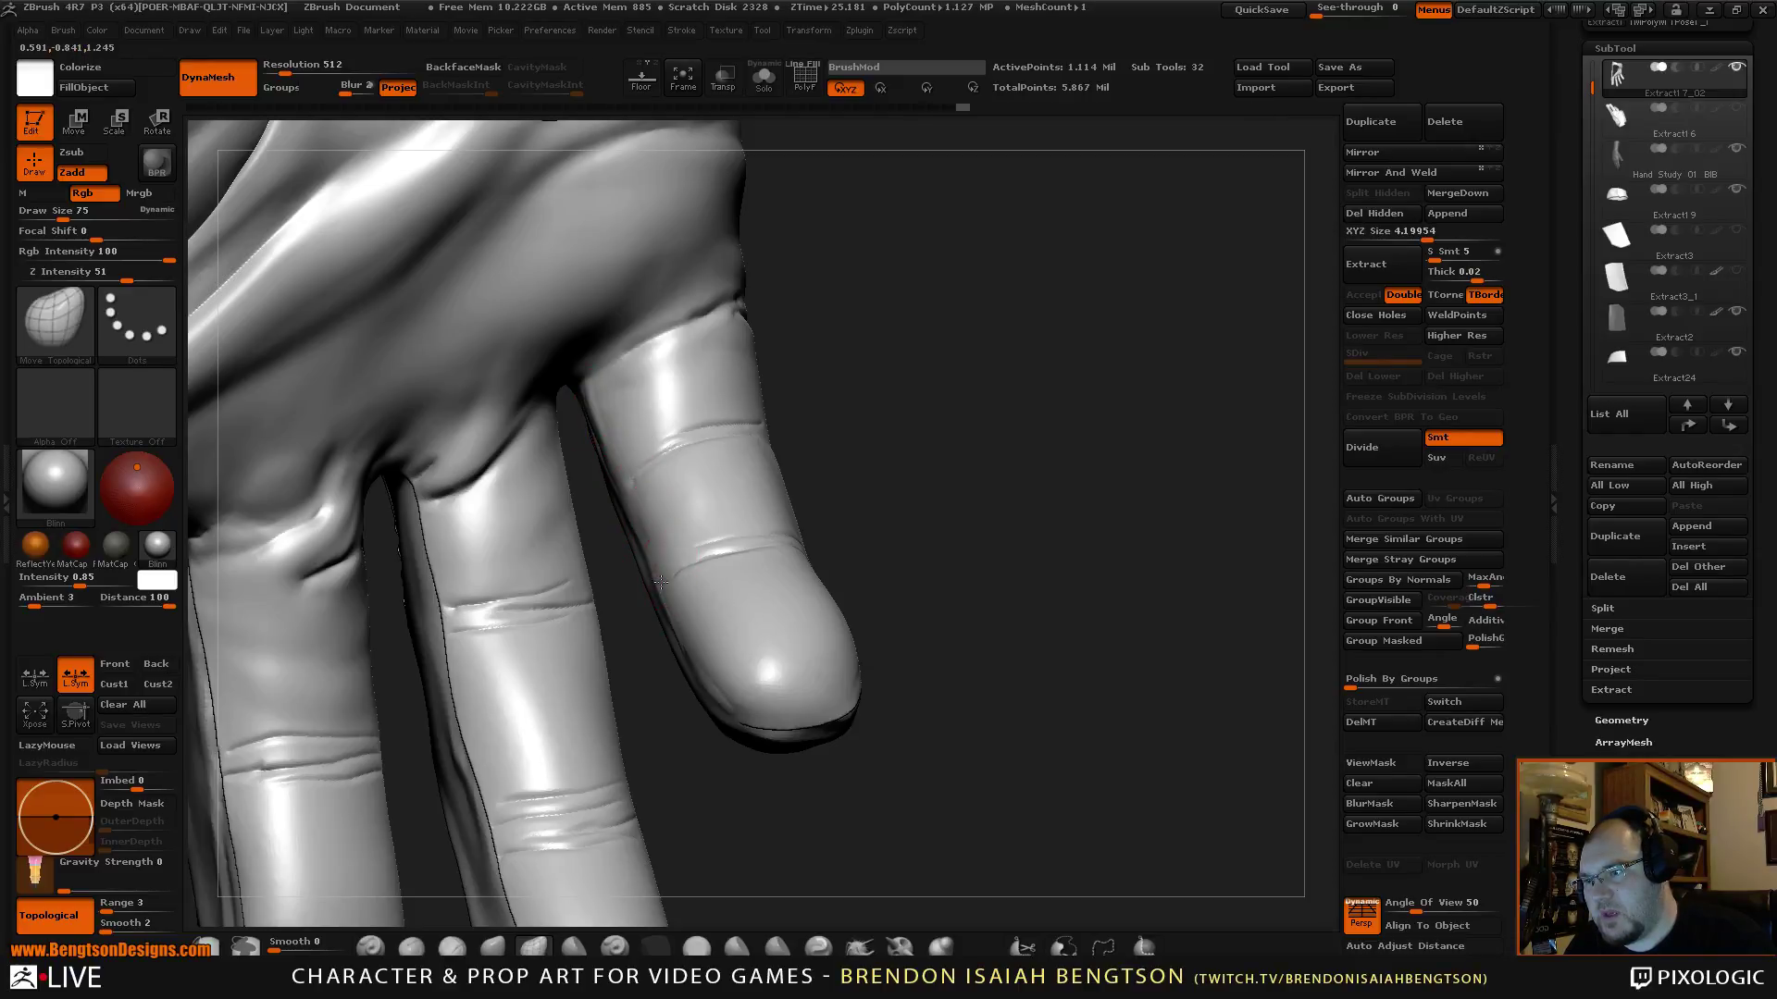
pyautogui.moveTo(981, 334)
pyautogui.mouseDown()
pyautogui.moveTo(991, 349)
pyautogui.moveTo(925, 373)
pyautogui.moveTo(968, 436)
pyautogui.moveTo(888, 491)
pyautogui.moveTo(920, 385)
pyautogui.moveTo(959, 385)
pyautogui.moveTo(693, 584)
pyautogui.mouseUp()
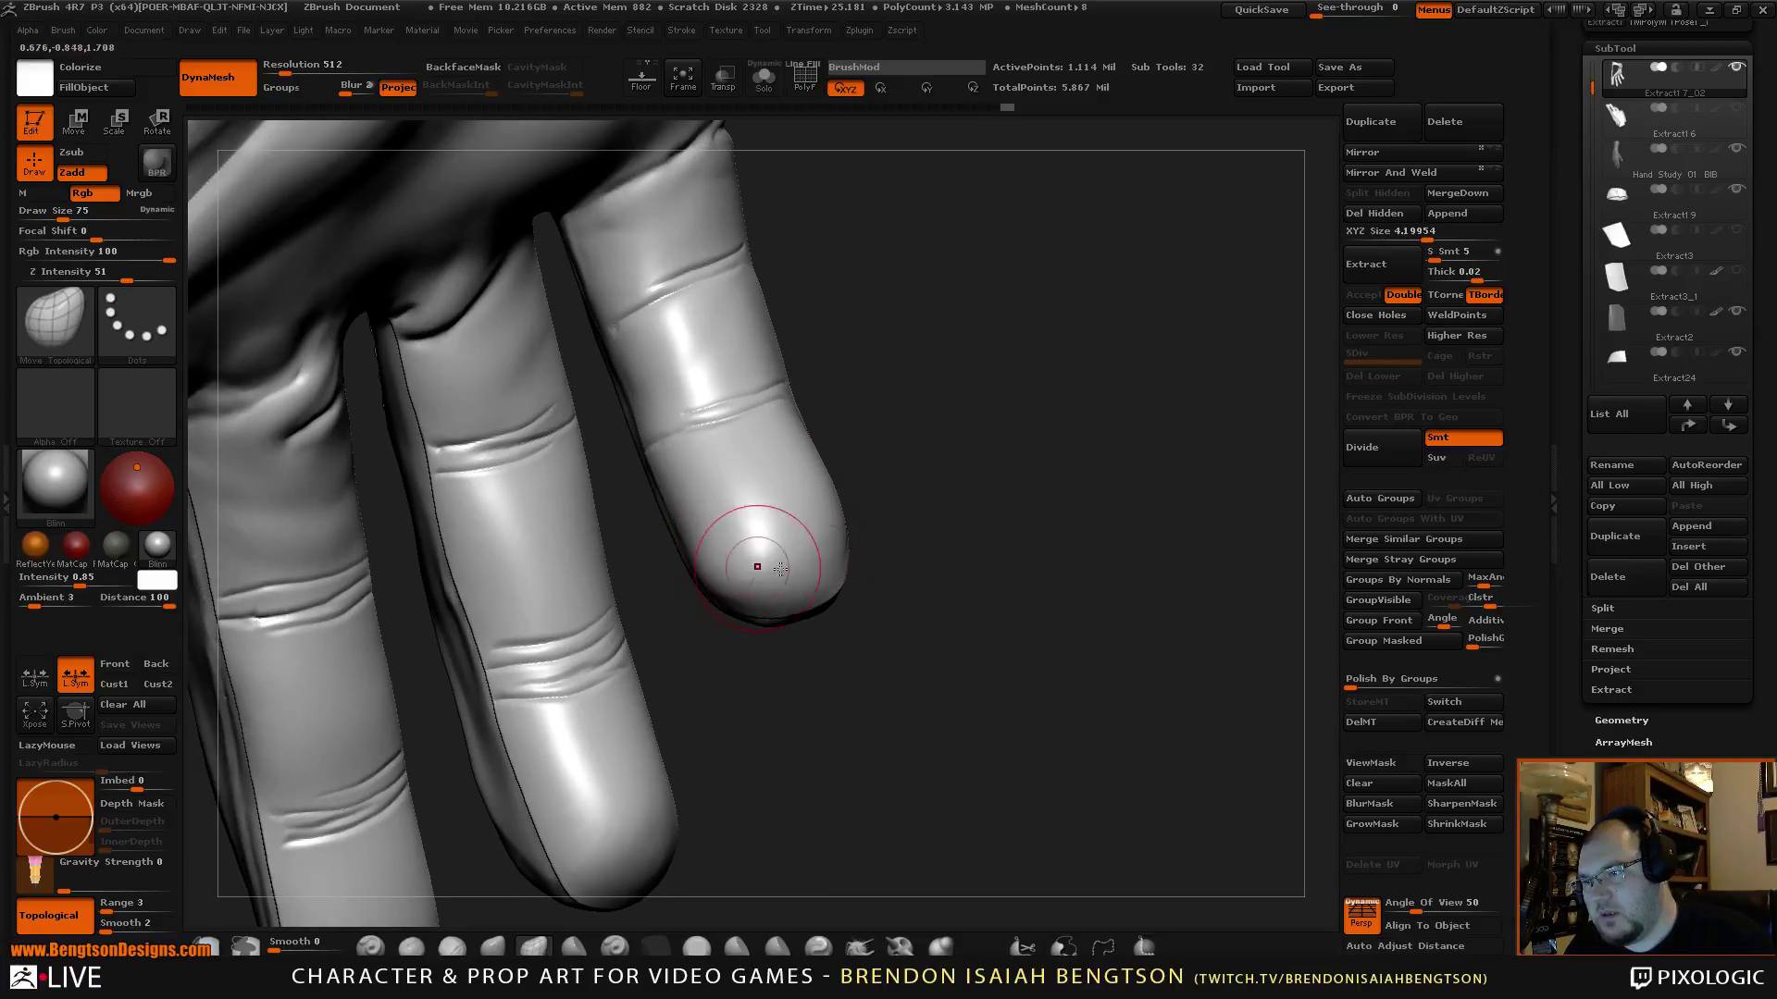
pyautogui.moveTo(889, 518)
pyautogui.mouseDown()
pyautogui.moveTo(987, 377)
pyautogui.moveTo(672, 549)
pyautogui.mouseUp()
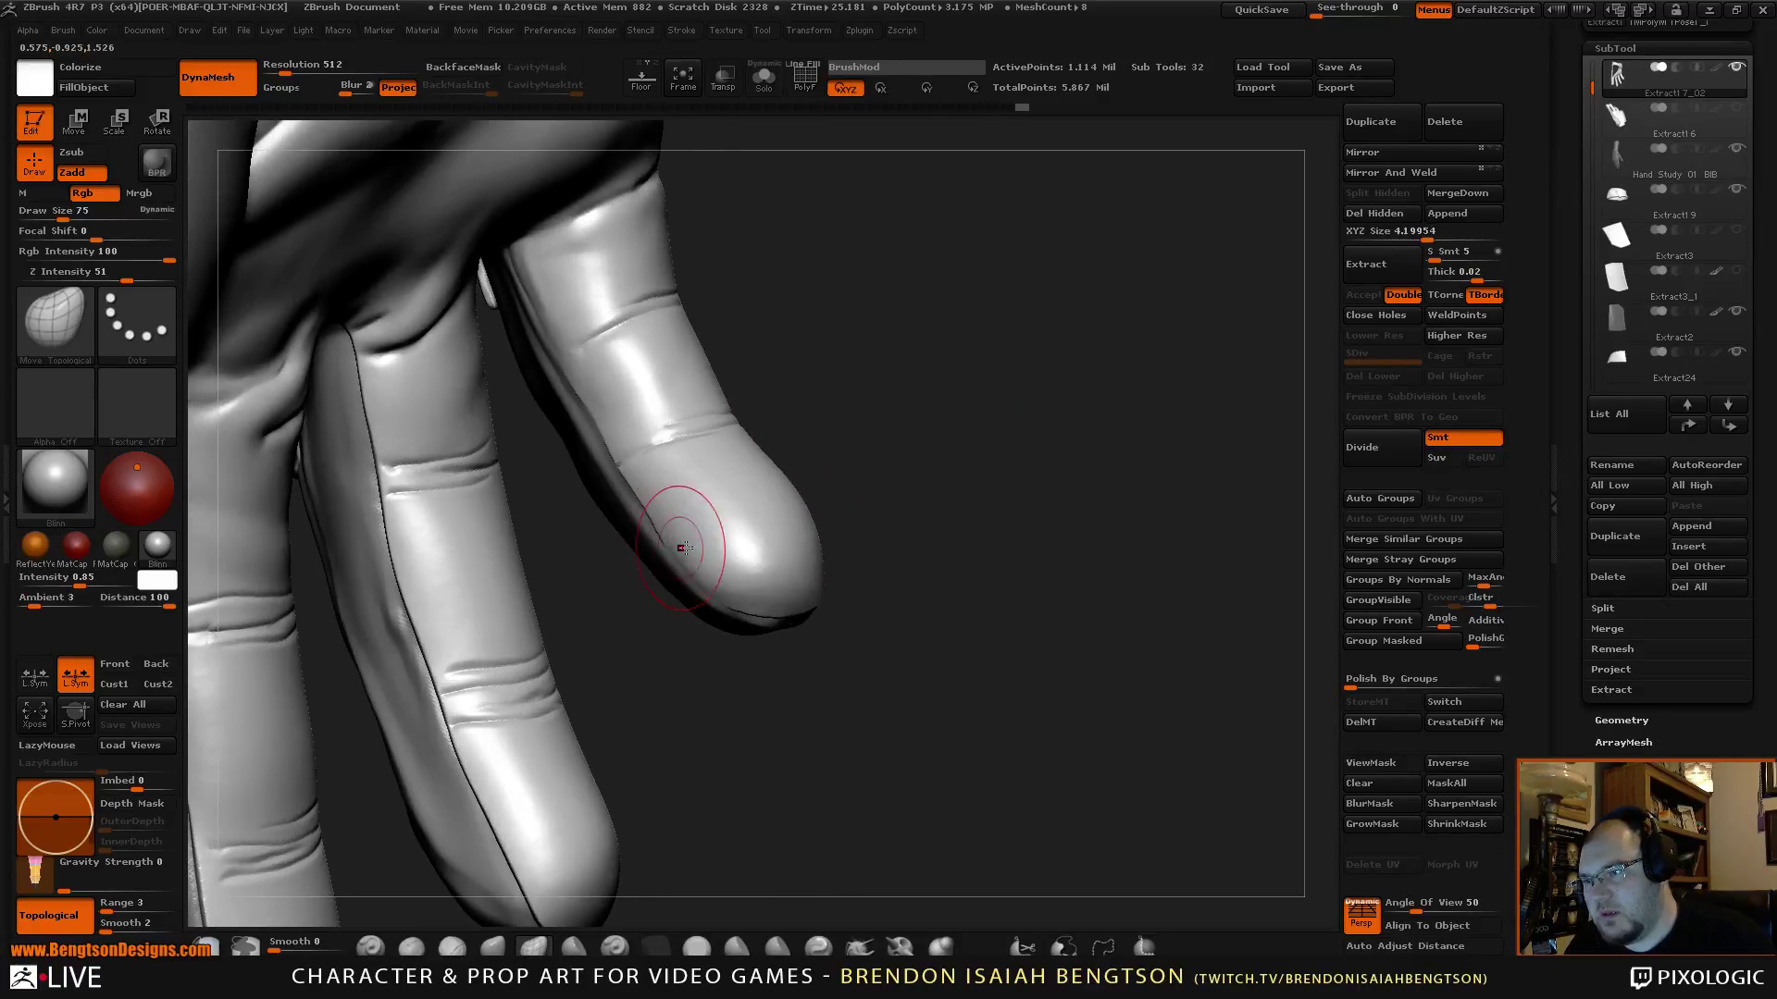
pyautogui.moveTo(833, 528)
pyautogui.mouseDown()
pyautogui.moveTo(897, 491)
pyautogui.moveTo(709, 584)
pyautogui.moveTo(963, 543)
pyautogui.moveTo(941, 595)
pyautogui.moveTo(897, 615)
pyautogui.moveTo(884, 654)
pyautogui.moveTo(744, 782)
pyautogui.moveTo(736, 690)
pyautogui.mouseUp()
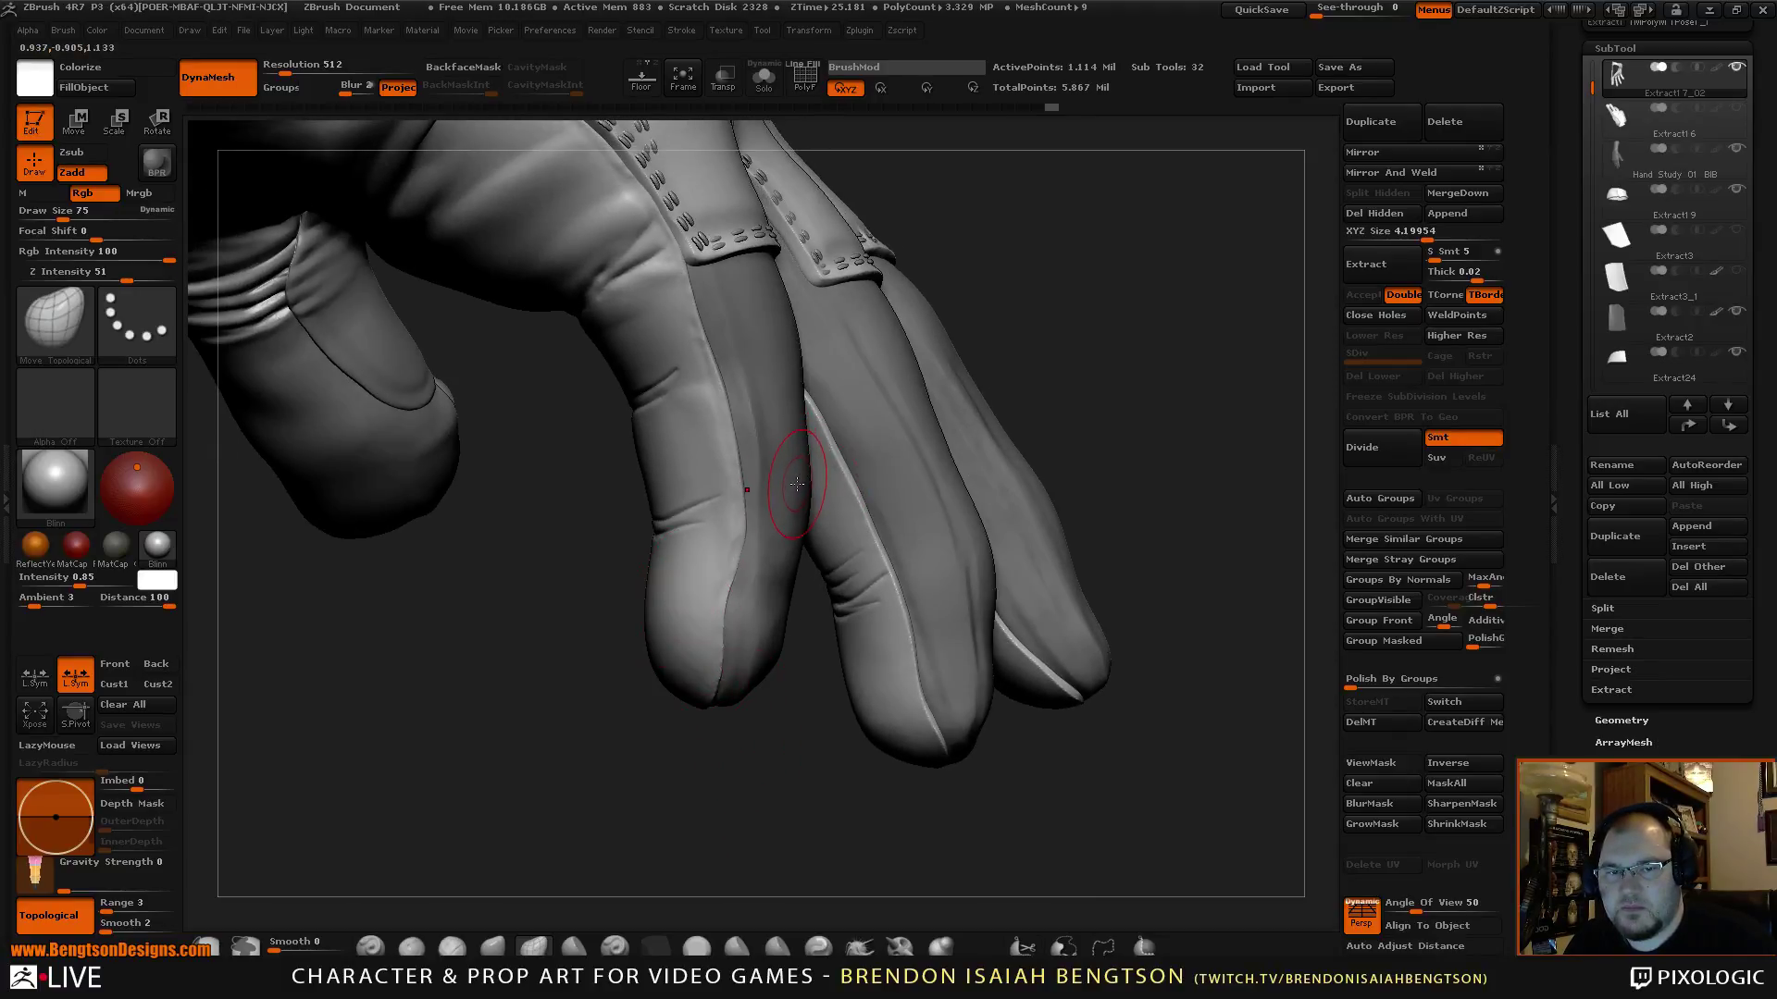
# Switch to the ClayBuildup brush at Draw Size 32 and build up the little finger's fingertip pad and the surface beside its seams.
pyautogui.press('b')
pyautogui.press('c')
pyautogui.press('b')
pyautogui.press('space')
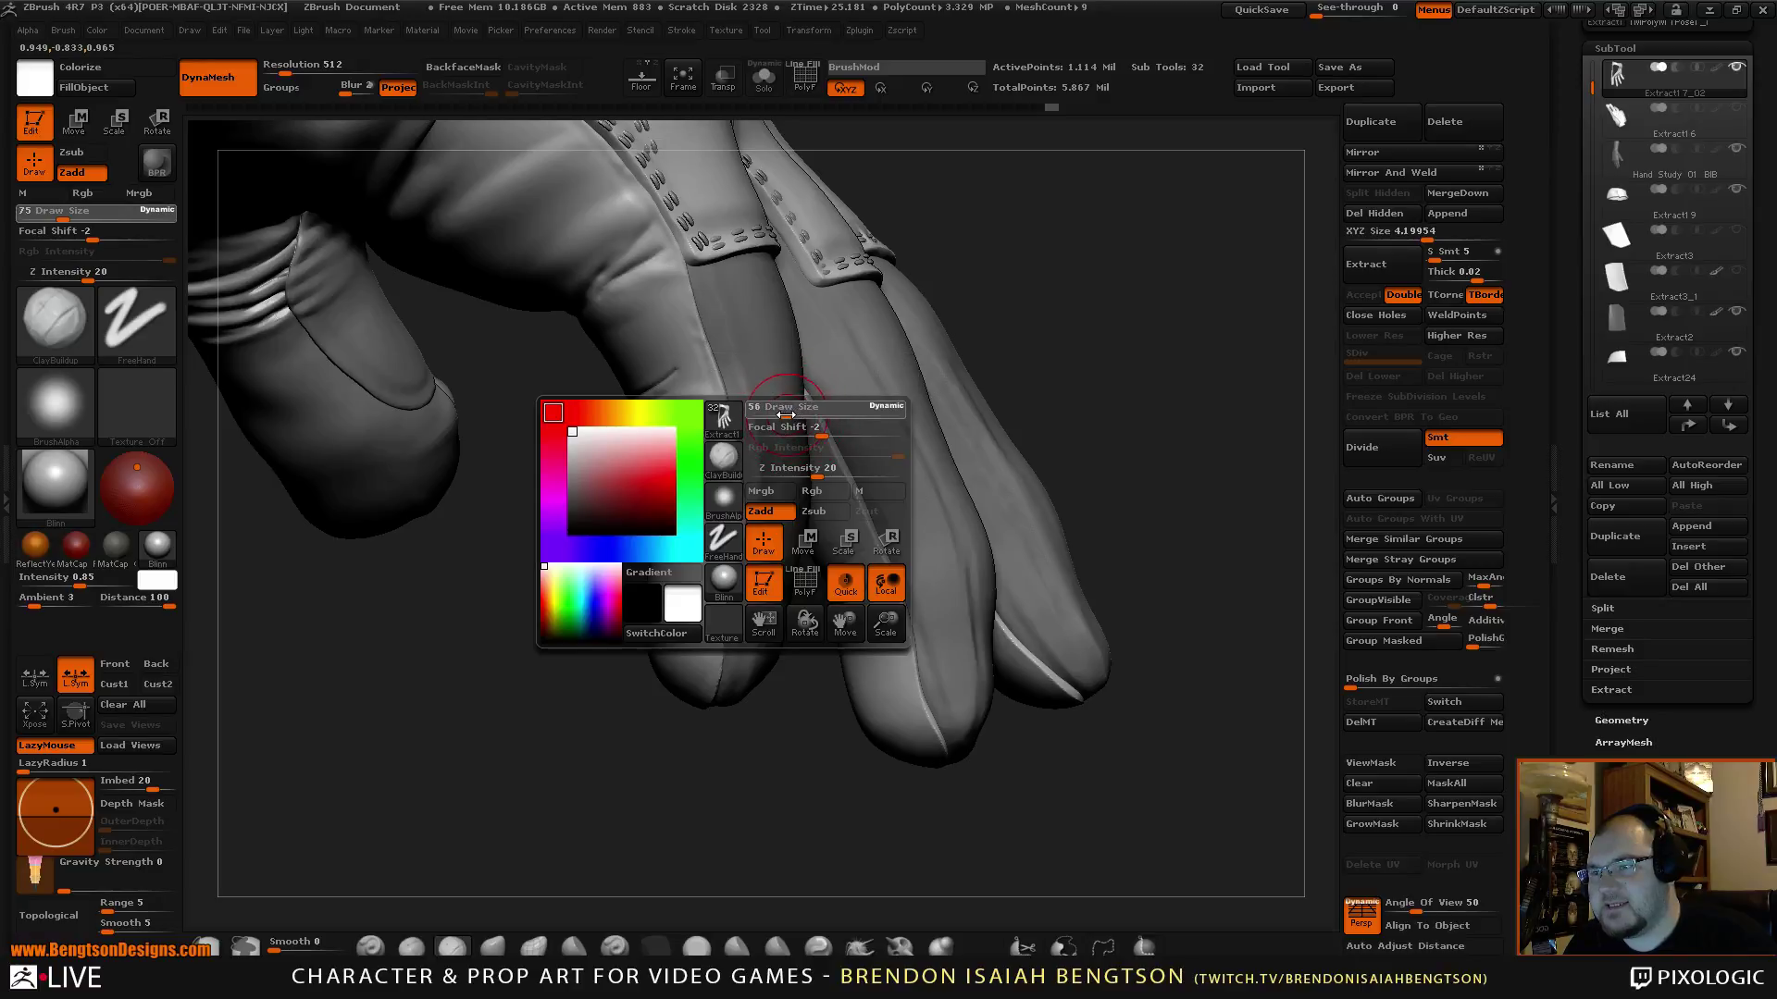
pyautogui.moveTo(968, 219)
pyautogui.mouseDown()
pyautogui.moveTo(1085, 265)
pyautogui.moveTo(1088, 297)
pyautogui.moveTo(1044, 283)
pyautogui.moveTo(1064, 415)
pyautogui.moveTo(884, 472)
pyautogui.mouseUp()
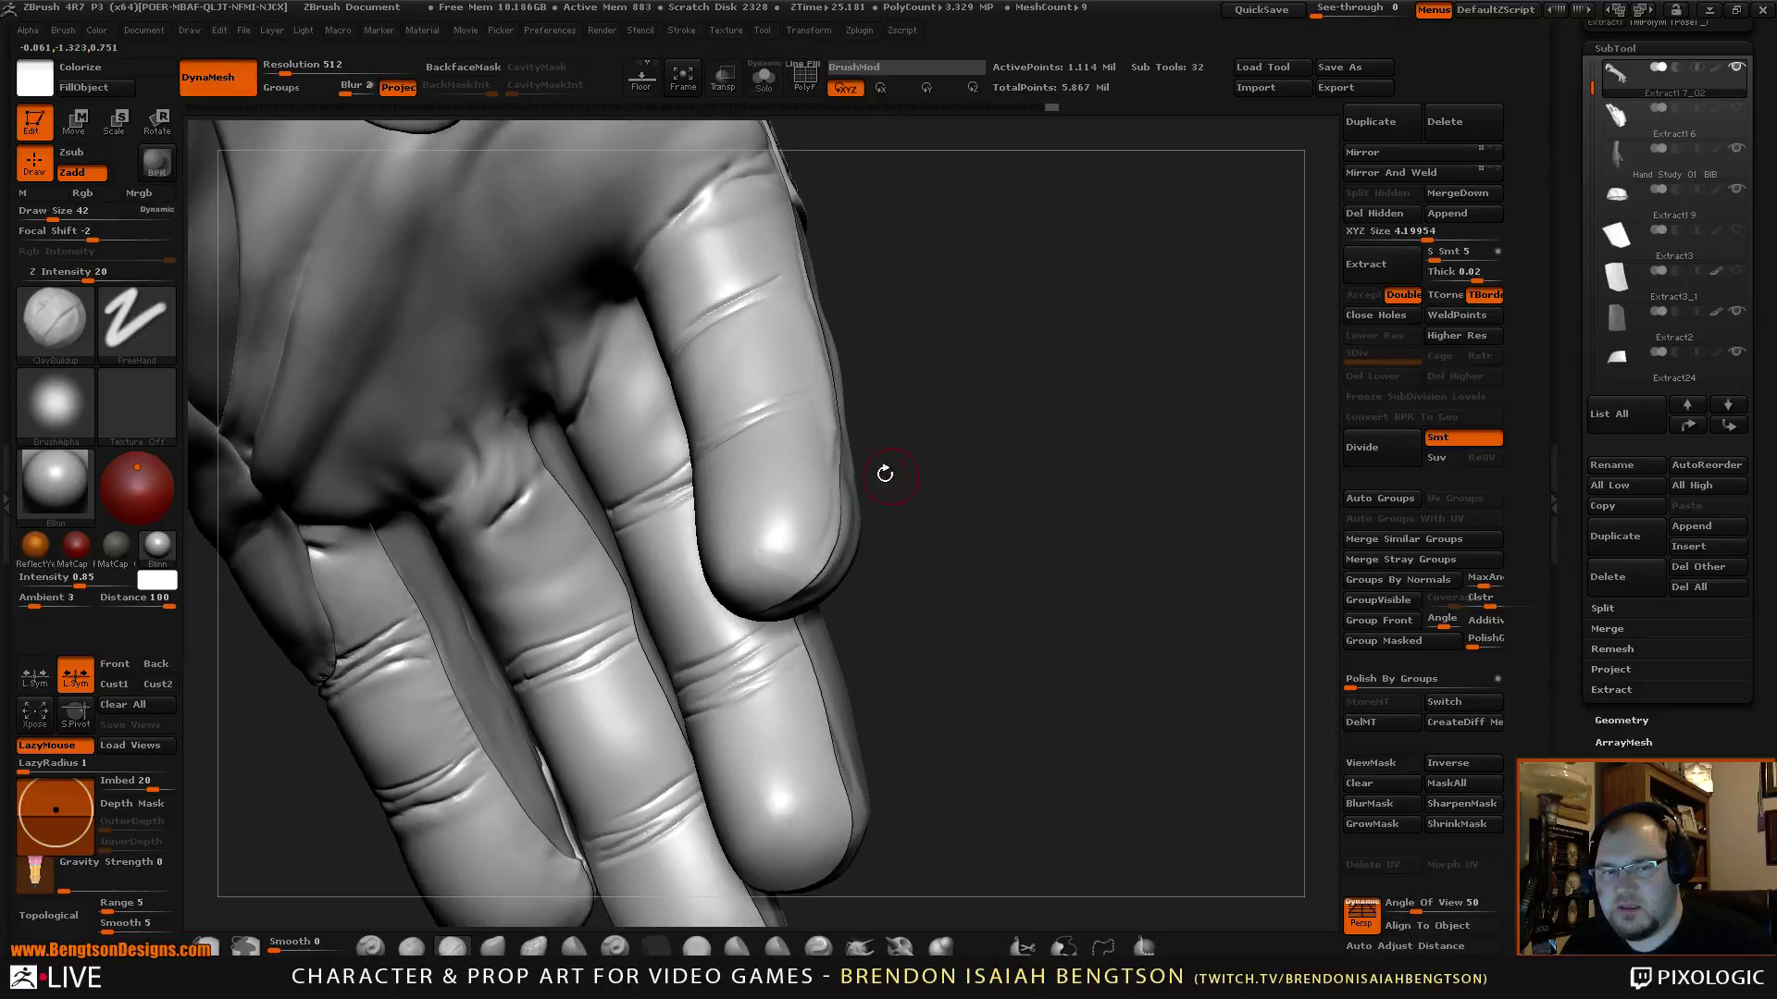
pyautogui.moveTo(1082, 365); pyautogui.dragTo(794, 479)
pyautogui.press('space')
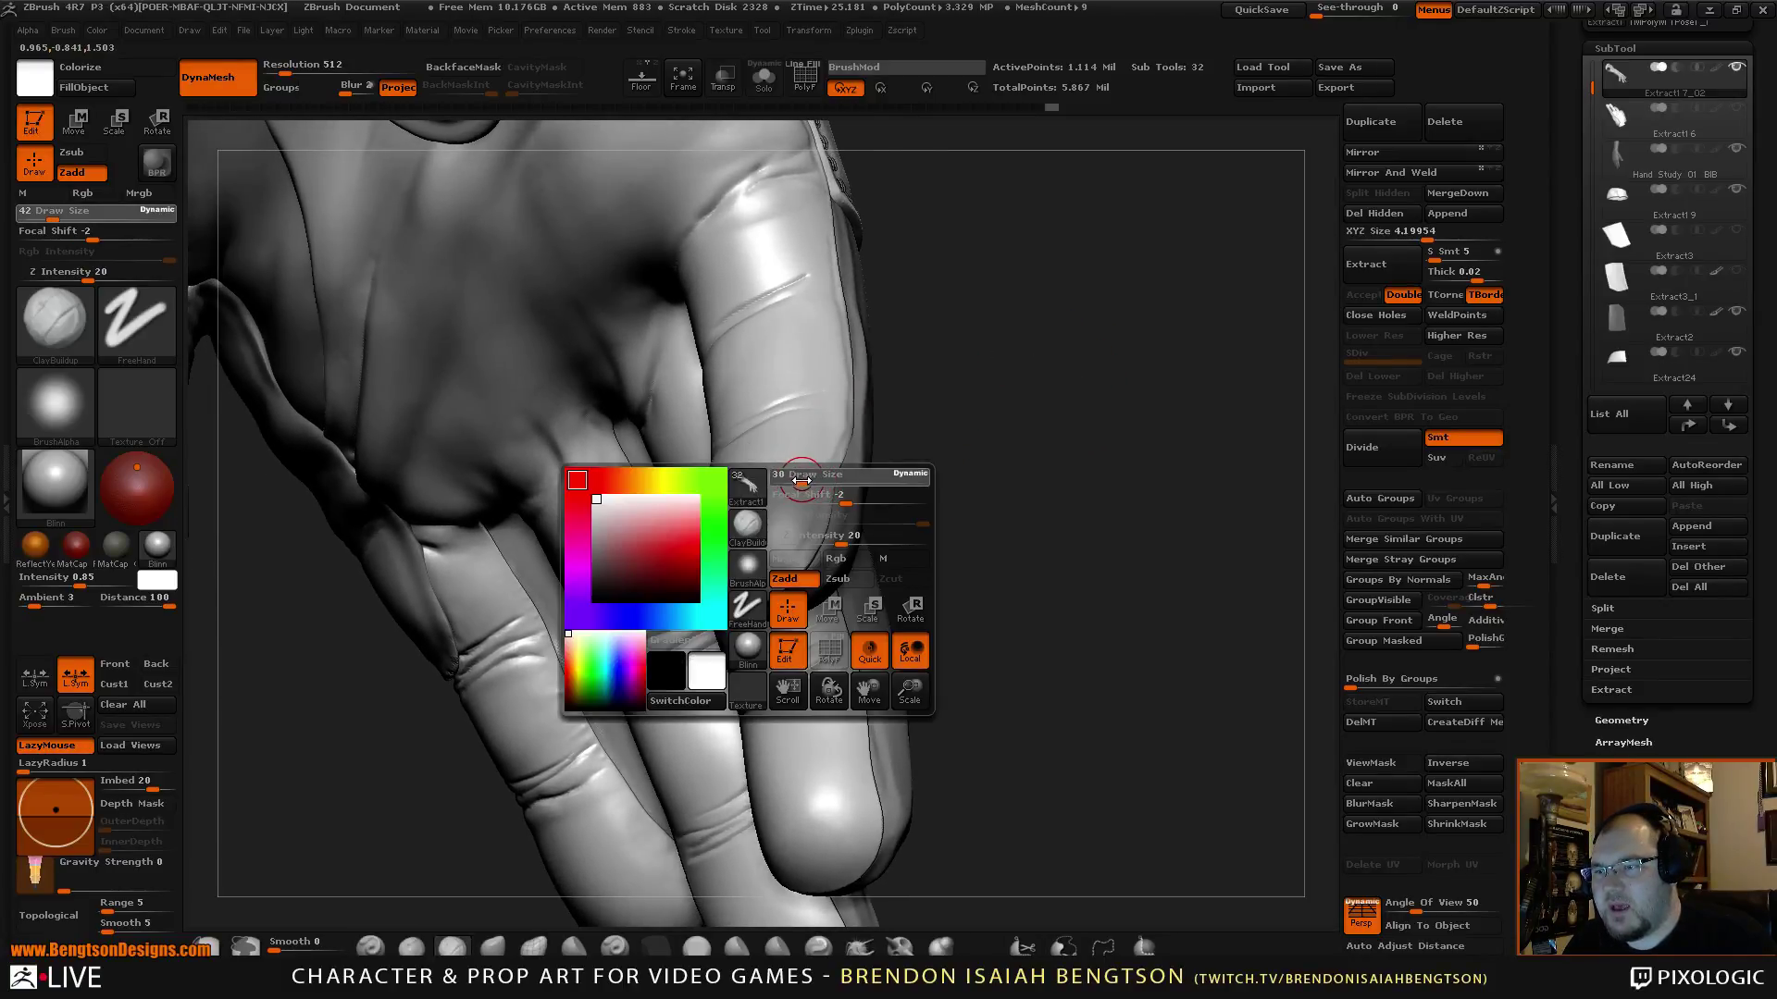
pyautogui.moveTo(1003, 429); pyautogui.dragTo(844, 553)
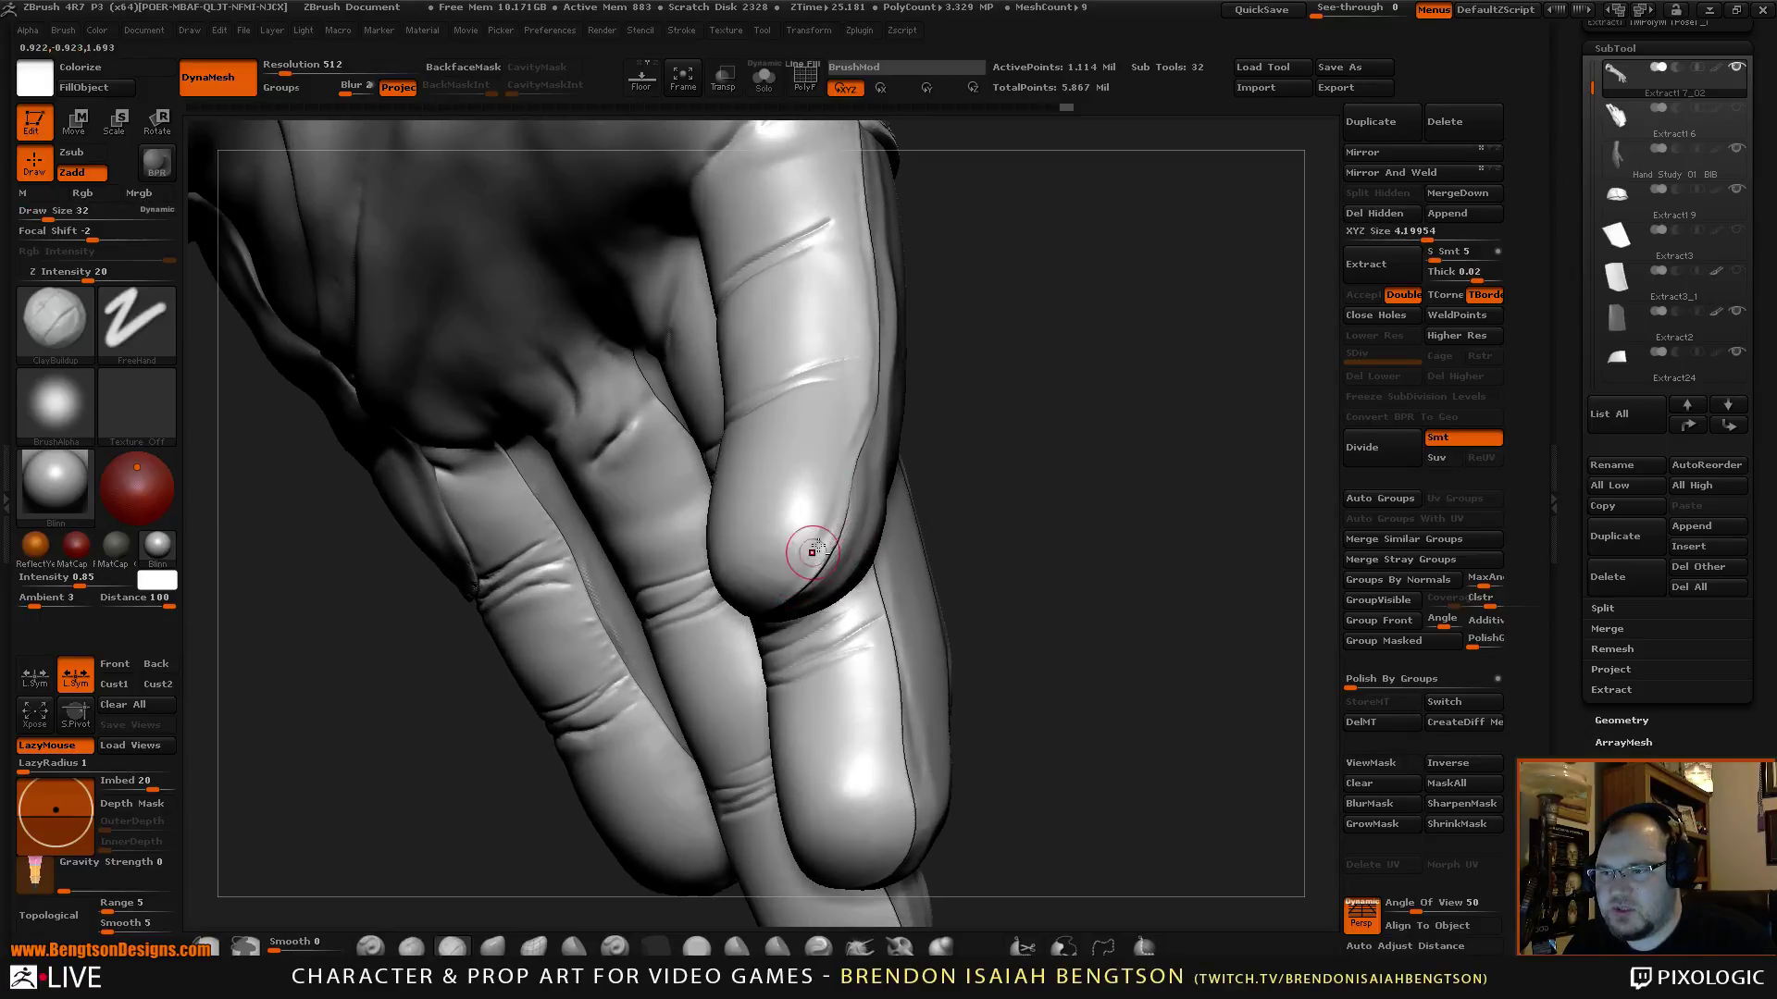
pyautogui.moveTo(1004, 468); pyautogui.dragTo(1006, 372)
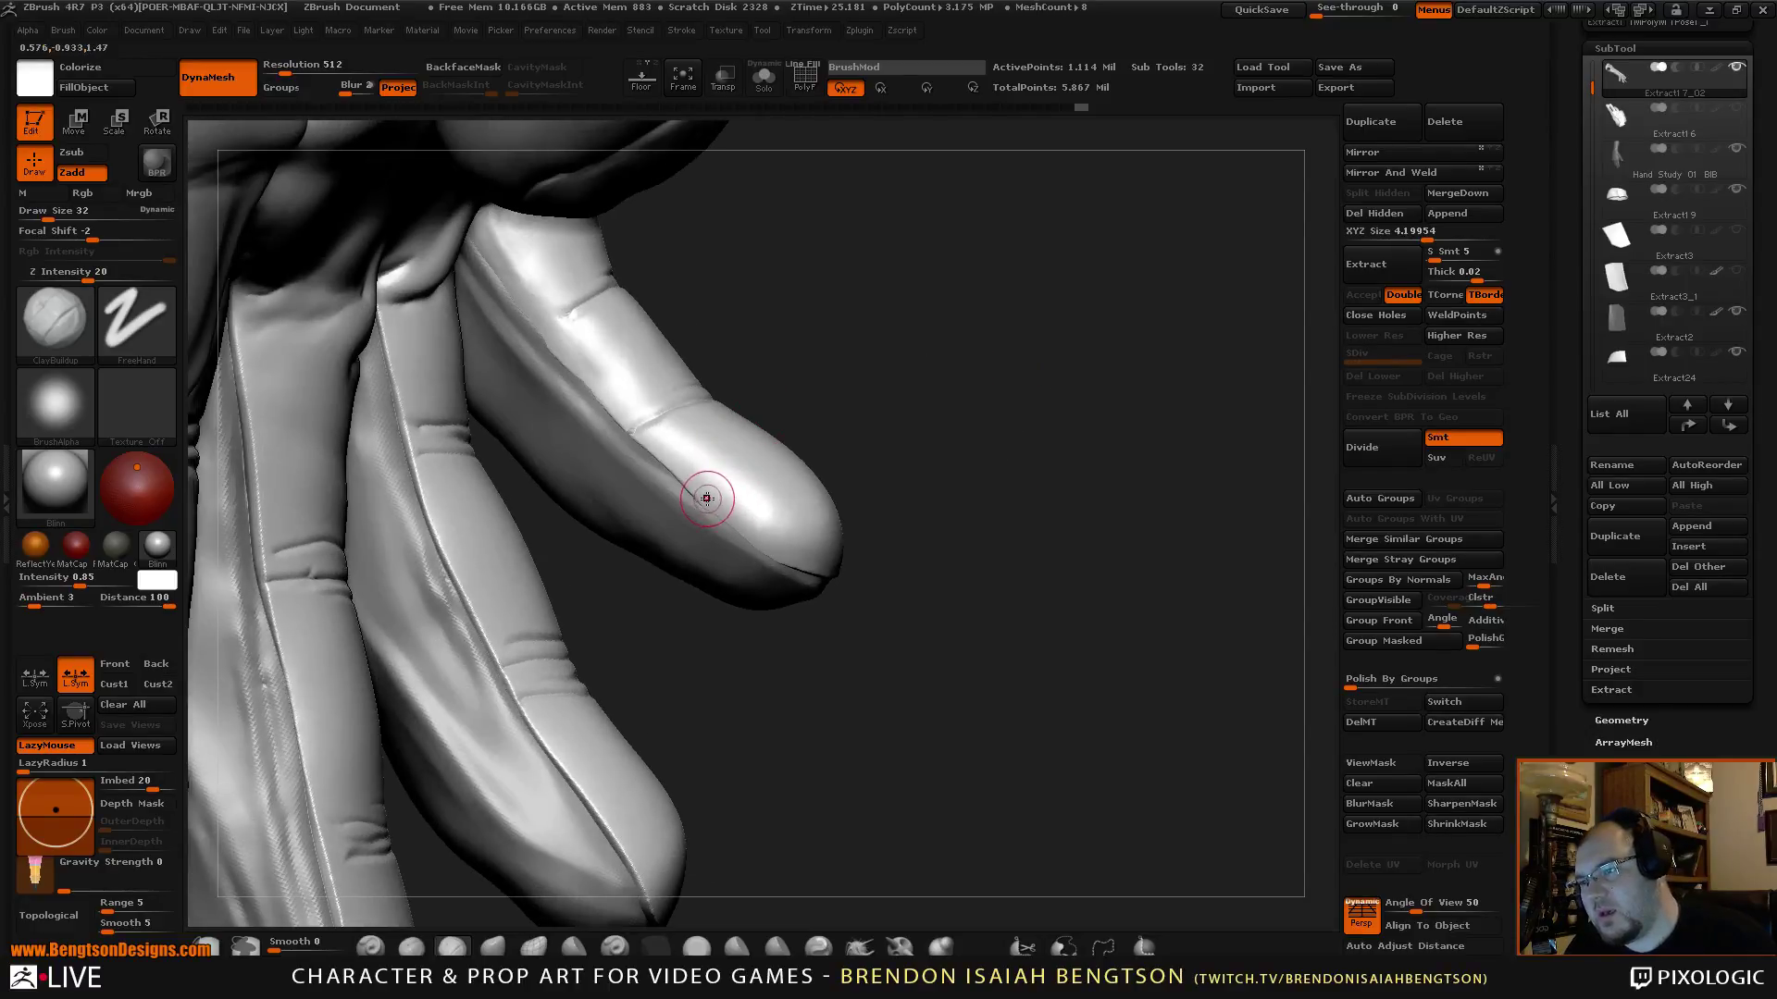
pyautogui.moveTo(785, 551)
pyautogui.mouseDown()
pyautogui.moveTo(700, 493)
pyautogui.moveTo(754, 505)
pyautogui.mouseUp()
# Use the Move Topological brush at Draw Size 72 to adjust the little finger's inner side along the seam, from base to fingertip.
pyautogui.press('space')
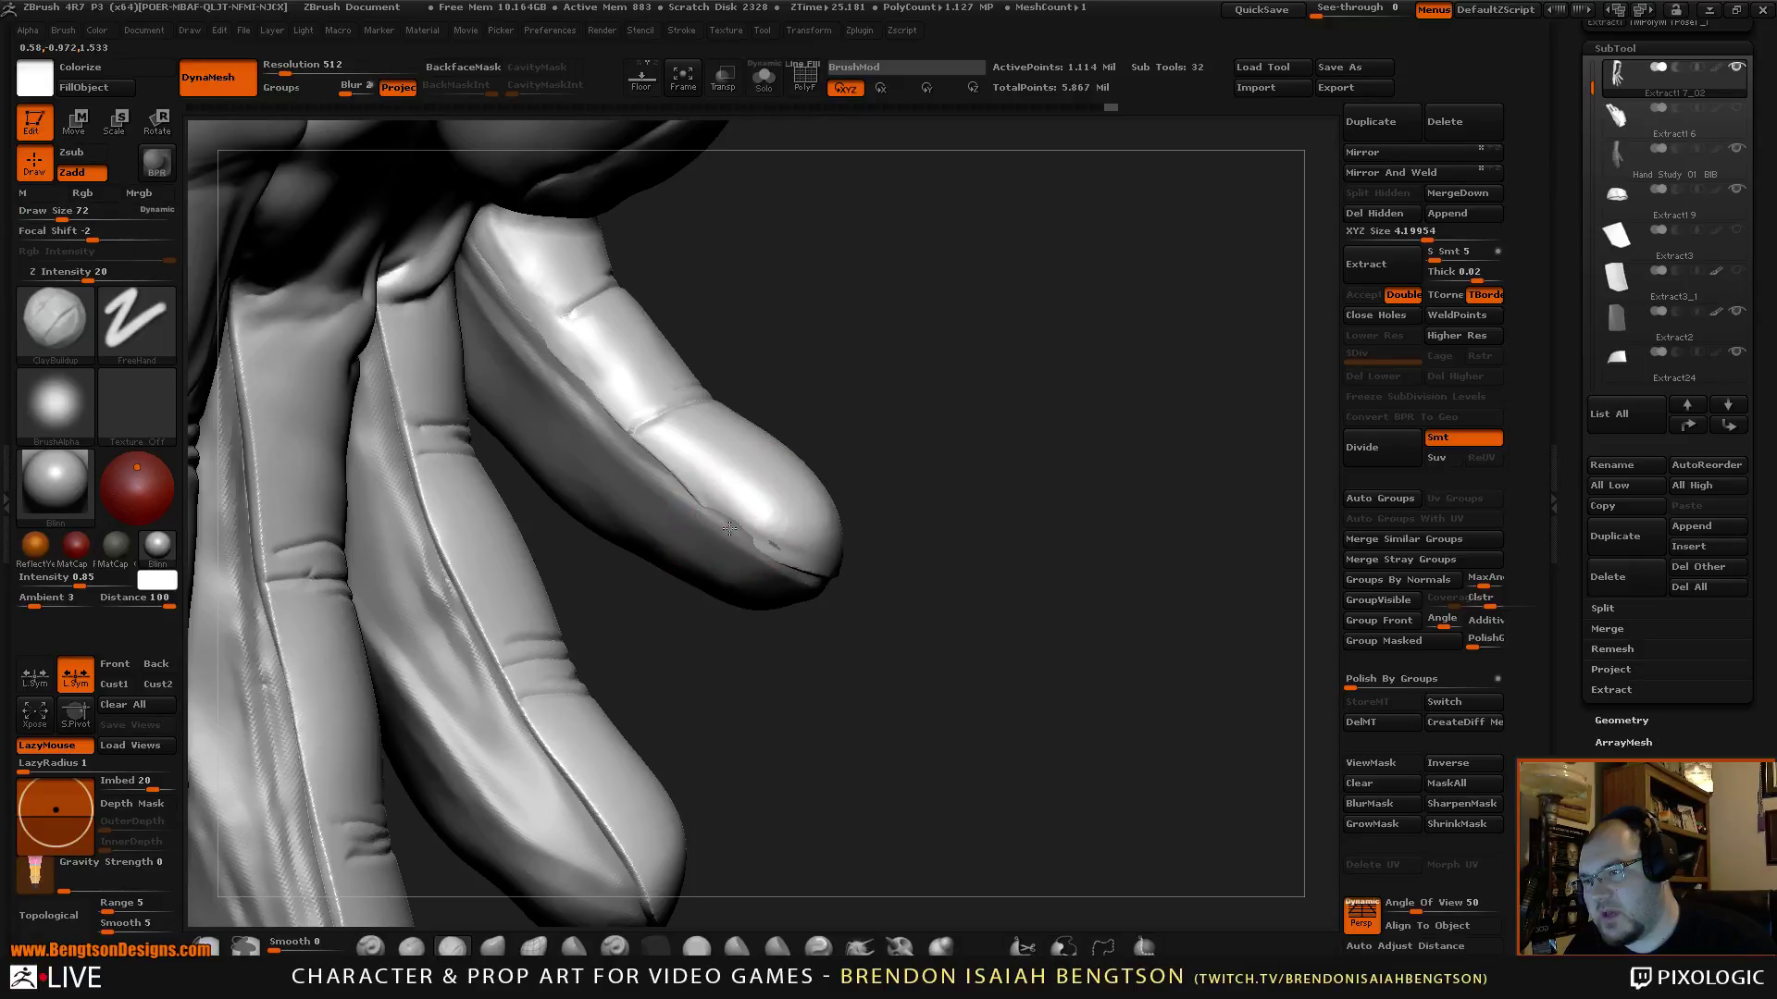
pyautogui.press('b')
pyautogui.press('m')
pyautogui.press('t')
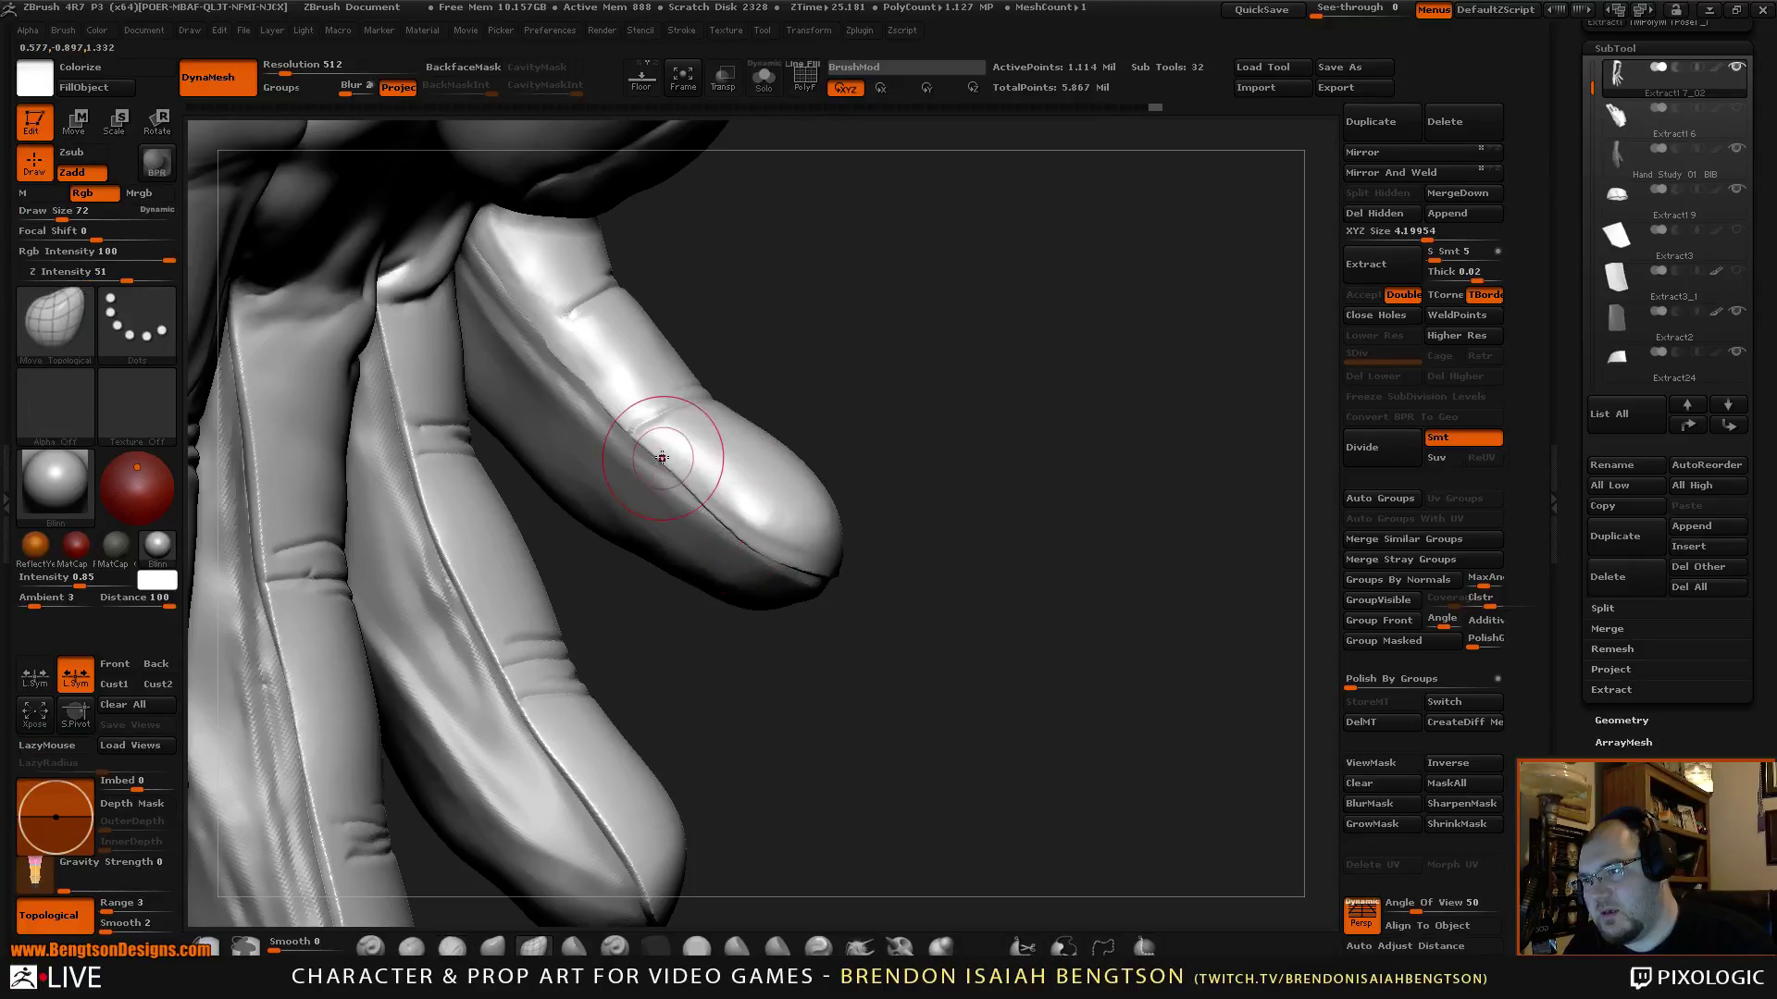
pyautogui.moveTo(761, 329); pyautogui.dragTo(763, 295)
pyautogui.moveTo(580, 369)
pyautogui.mouseDown()
pyautogui.moveTo(626, 435)
pyautogui.moveTo(766, 556)
pyautogui.mouseUp()
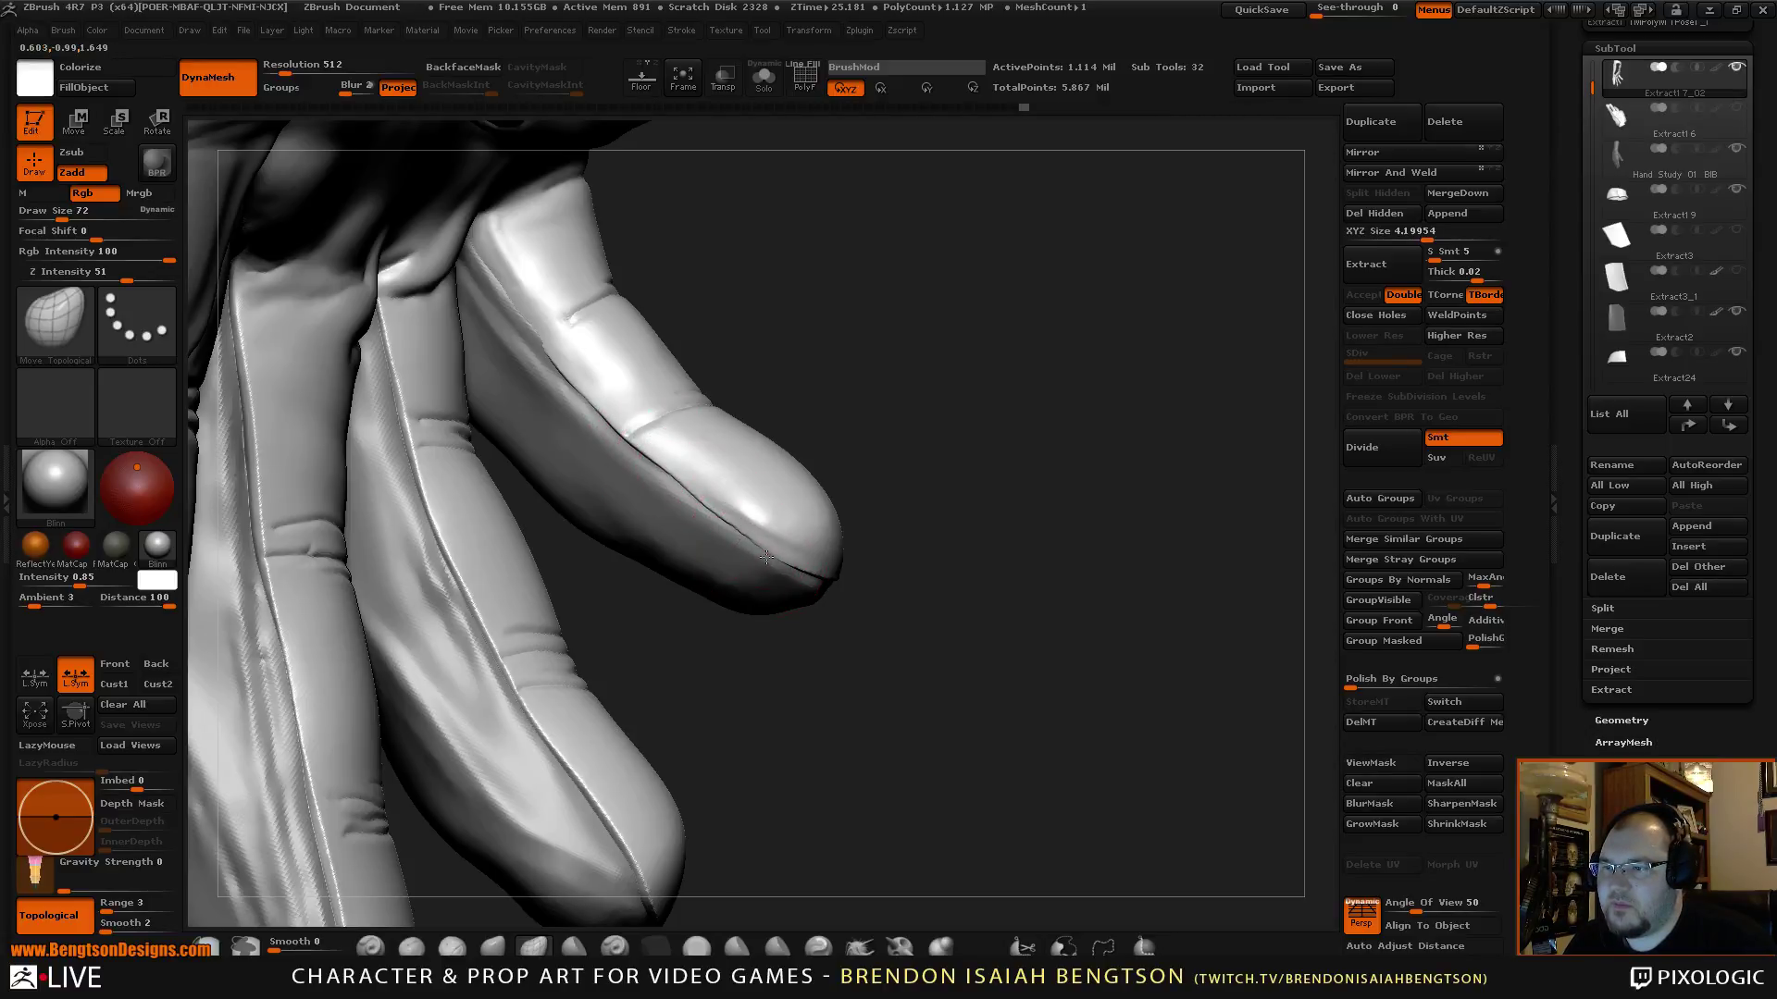
pyautogui.moveTo(942, 480)
pyautogui.mouseDown()
pyautogui.moveTo(914, 495)
pyautogui.moveTo(952, 385)
pyautogui.moveTo(943, 368)
pyautogui.moveTo(925, 380)
pyautogui.mouseUp()
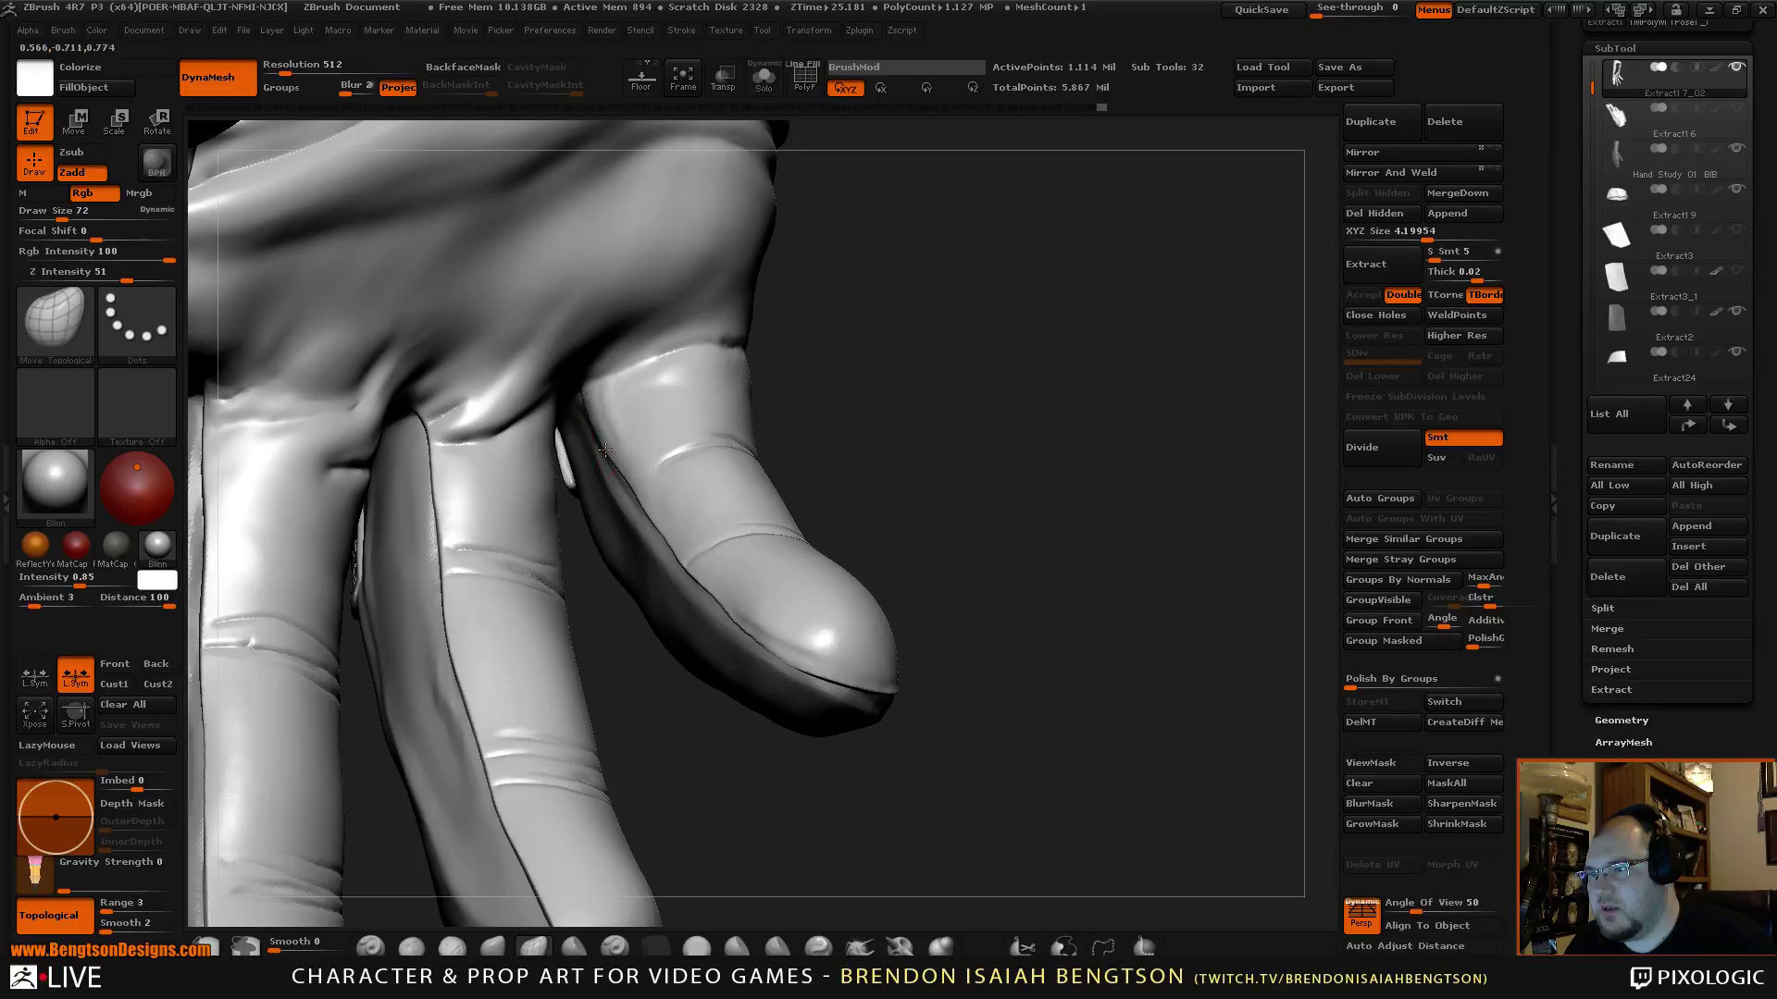
pyautogui.moveTo(841, 361)
pyautogui.mouseDown()
pyautogui.moveTo(940, 385)
pyautogui.moveTo(650, 474)
pyautogui.mouseUp()
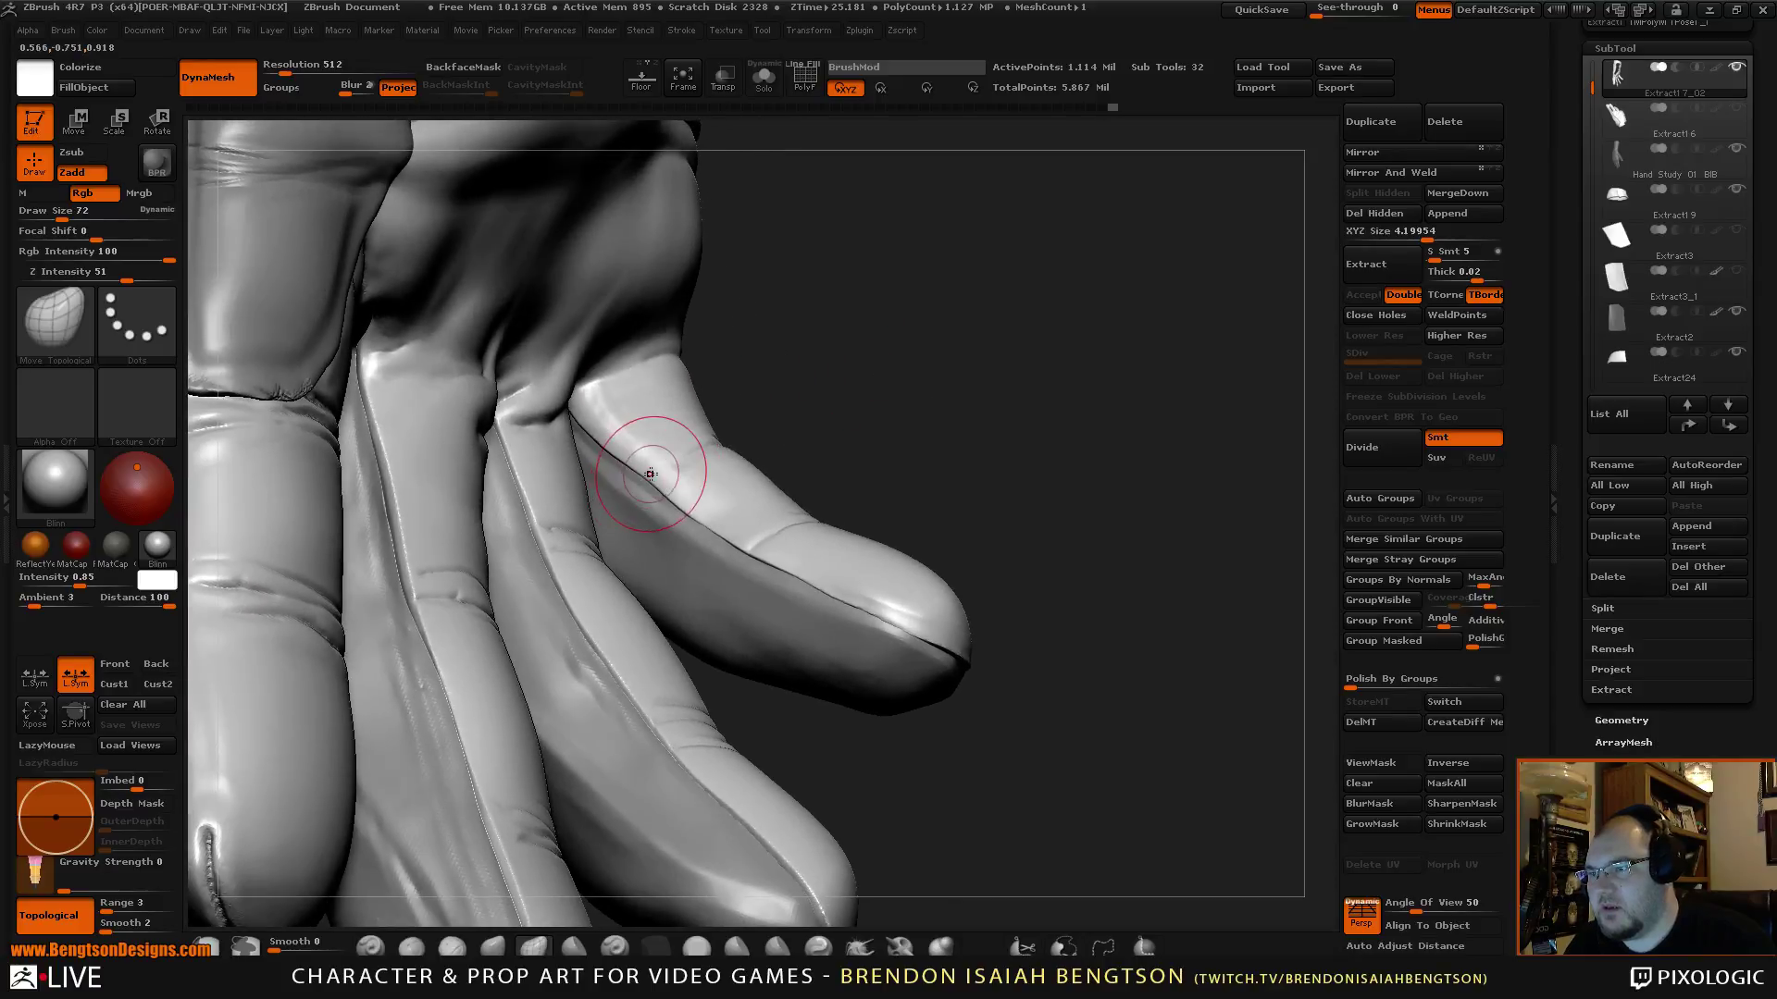
pyautogui.moveTo(1021, 443)
pyautogui.mouseDown()
pyautogui.moveTo(948, 558)
pyautogui.moveTo(962, 488)
pyautogui.moveTo(687, 526)
pyautogui.mouseUp()
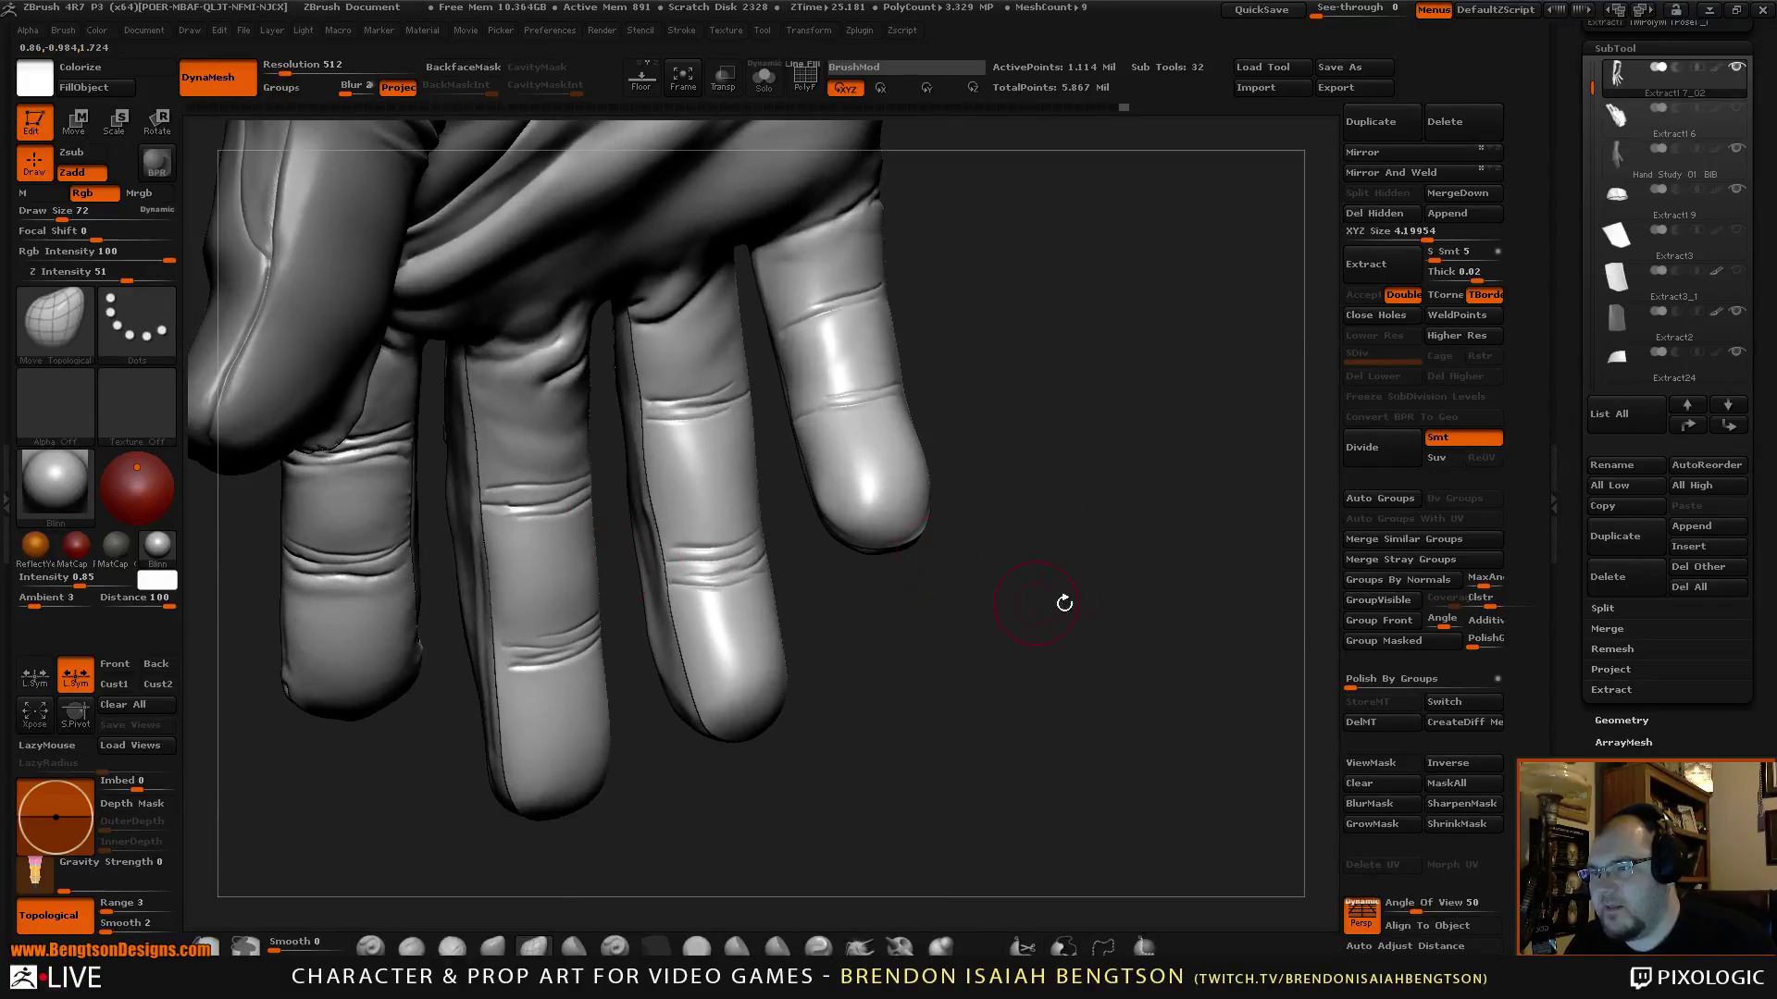
# Switch to the Inflat brush at Draw Size 37 and start swelling the ring finger's folds at the joint nearest the fingertip.
pyautogui.moveTo(1063, 602)
pyautogui.mouseDown()
pyautogui.moveTo(1091, 536)
pyautogui.moveTo(1135, 607)
pyautogui.moveTo(1035, 502)
pyautogui.mouseUp()
pyautogui.moveTo(1139, 597); pyautogui.dragTo(1139, 611)
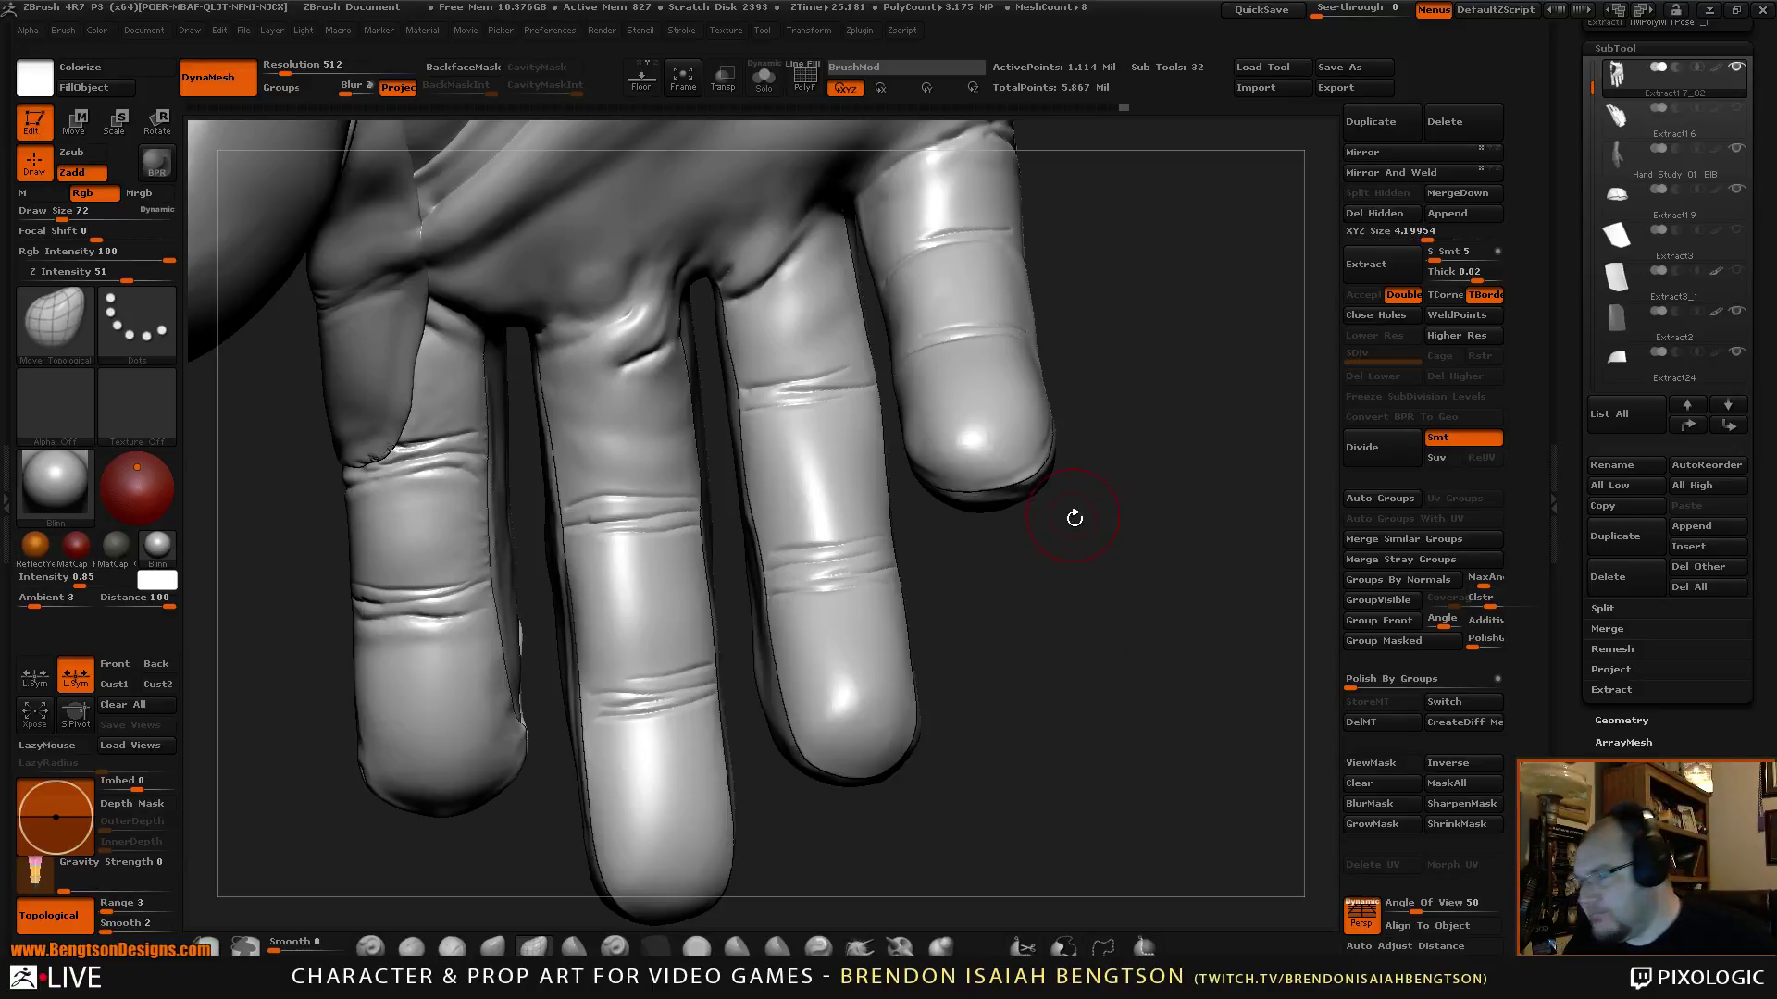
pyautogui.moveTo(1073, 518); pyautogui.dragTo(1084, 655)
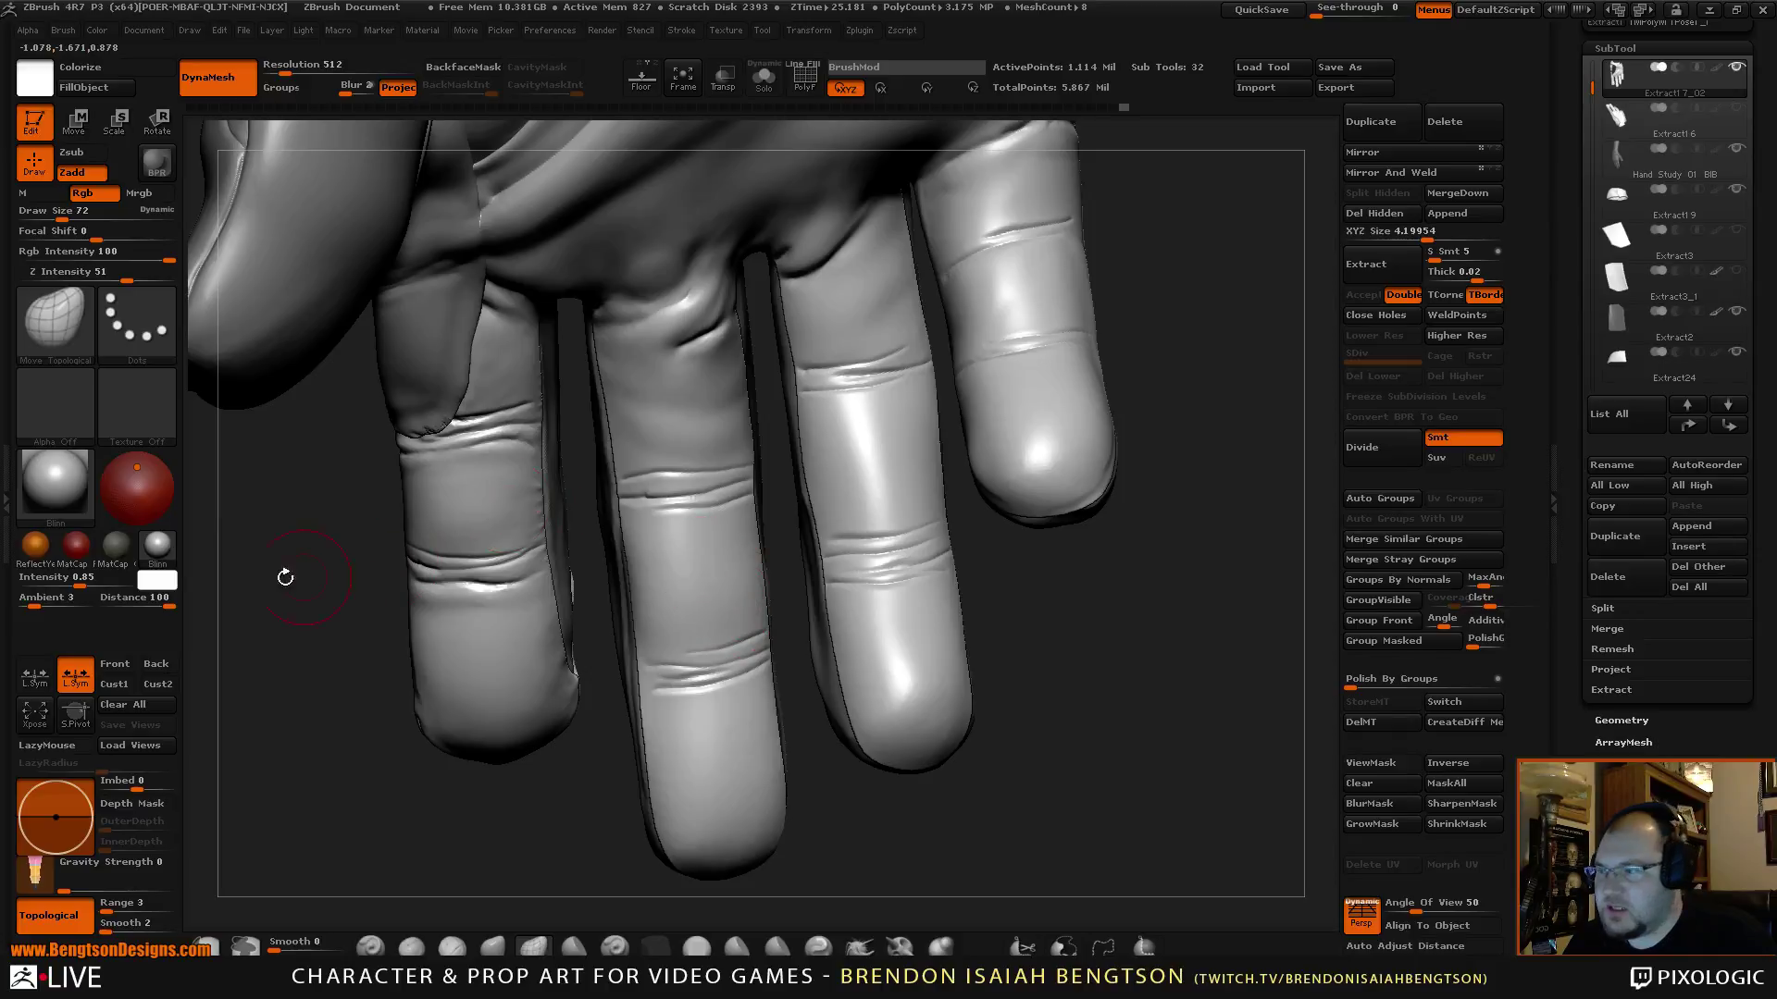
pyautogui.moveTo(330, 751); pyautogui.dragTo(338, 822)
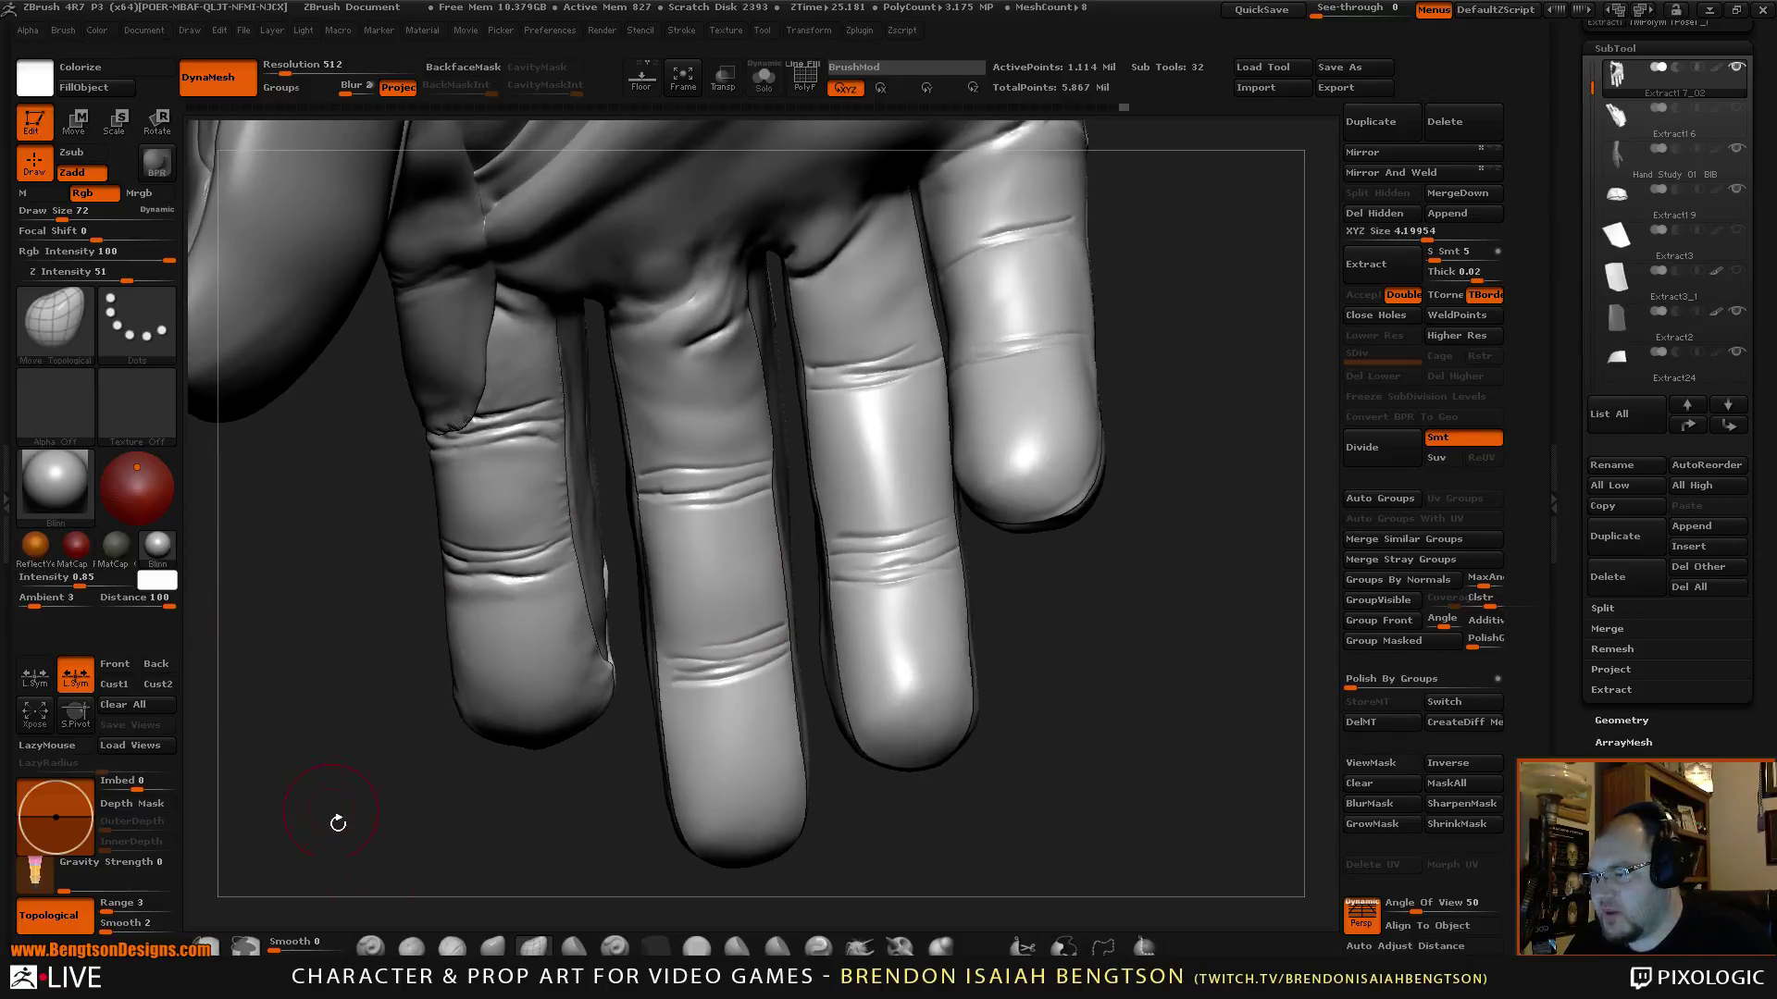
pyautogui.click(942, 946)
pyautogui.press('space')
pyautogui.moveTo(721, 387); pyautogui.dragTo(726, 386)
pyautogui.moveTo(1171, 410); pyautogui.dragTo(1248, 544)
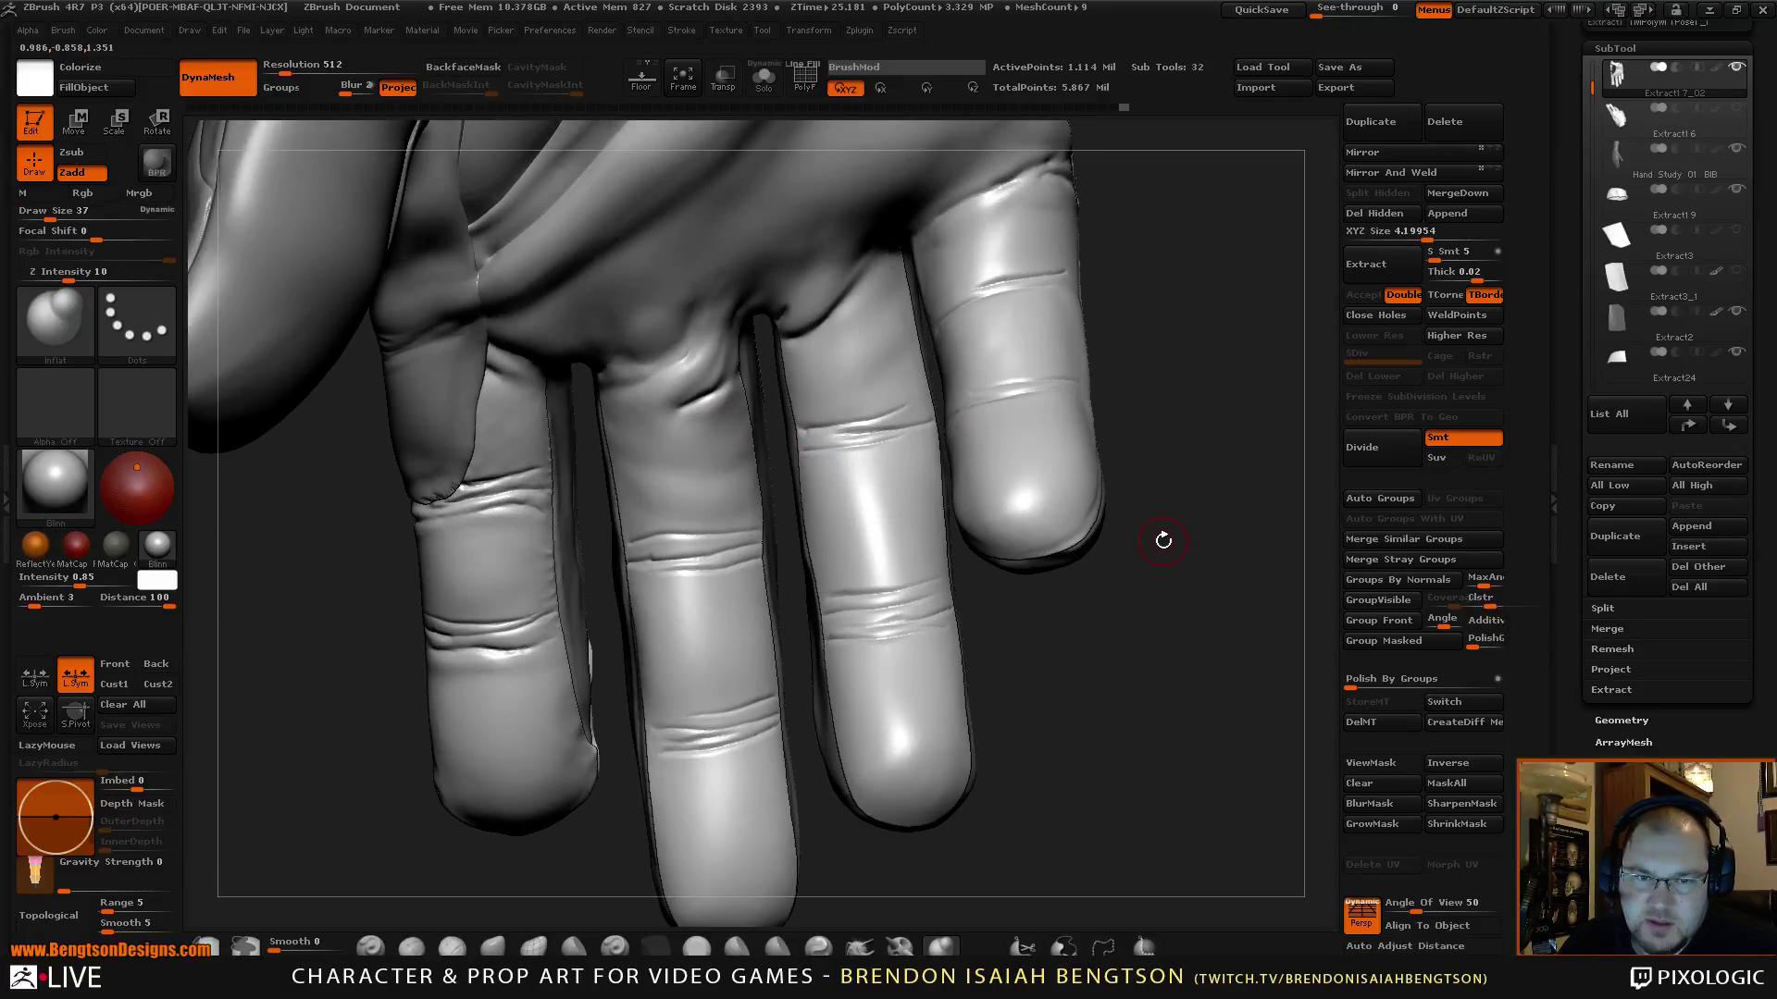
pyautogui.moveTo(1191, 655); pyautogui.dragTo(1179, 657)
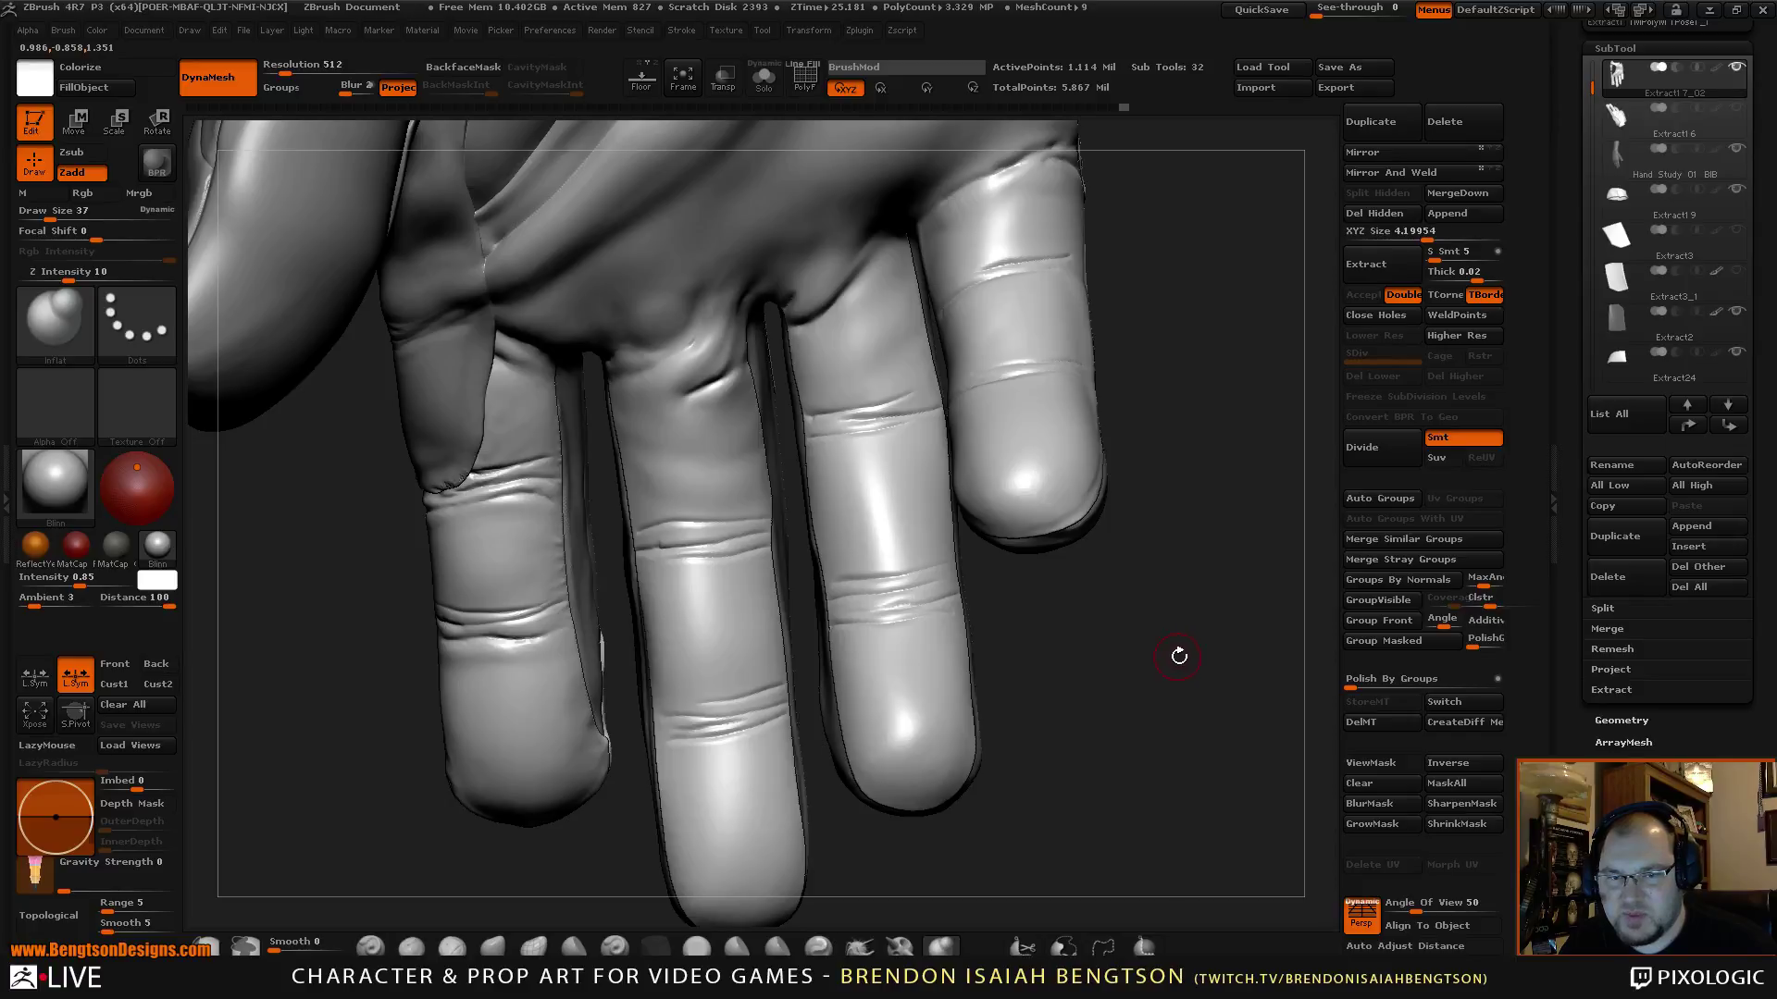
pyautogui.moveTo(1179, 656); pyautogui.dragTo(1153, 626)
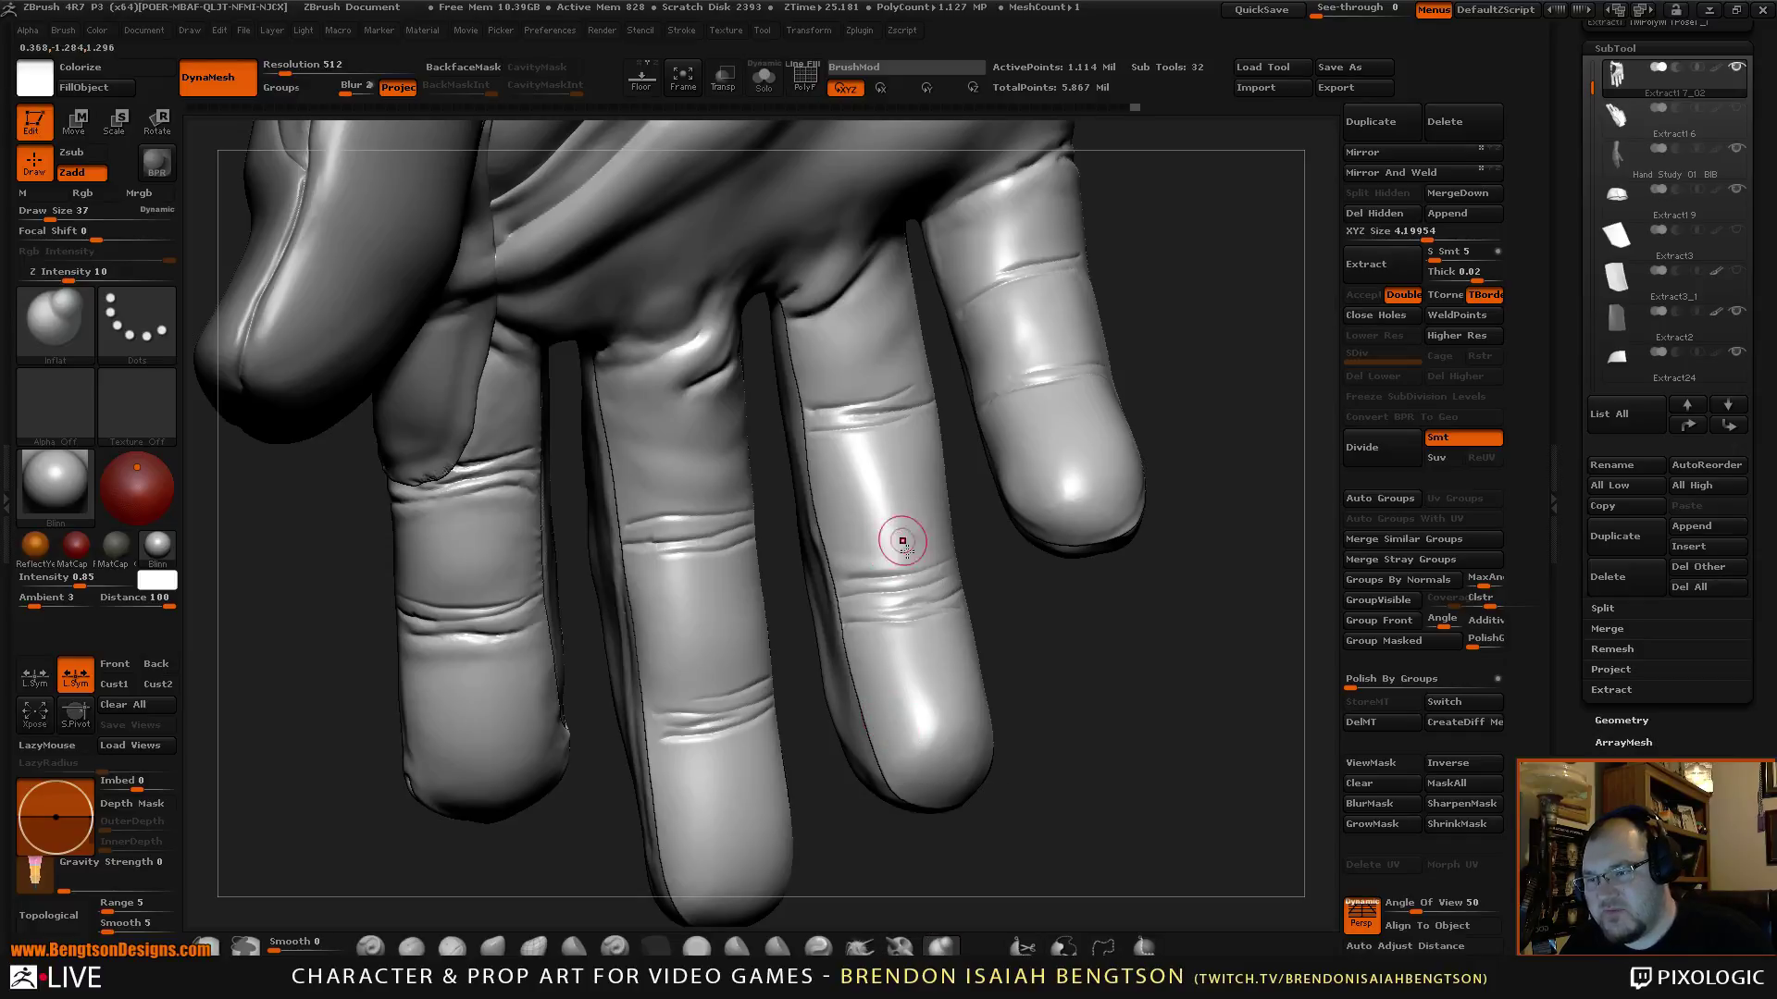
# Reduce the Draw Size to 28 and inflate the individual folds across the ring finger's joint nearest the fingertip.
pyautogui.press('space')
pyautogui.moveTo(962, 555); pyautogui.dragTo(940, 555)
pyautogui.moveTo(1051, 595); pyautogui.dragTo(967, 576)
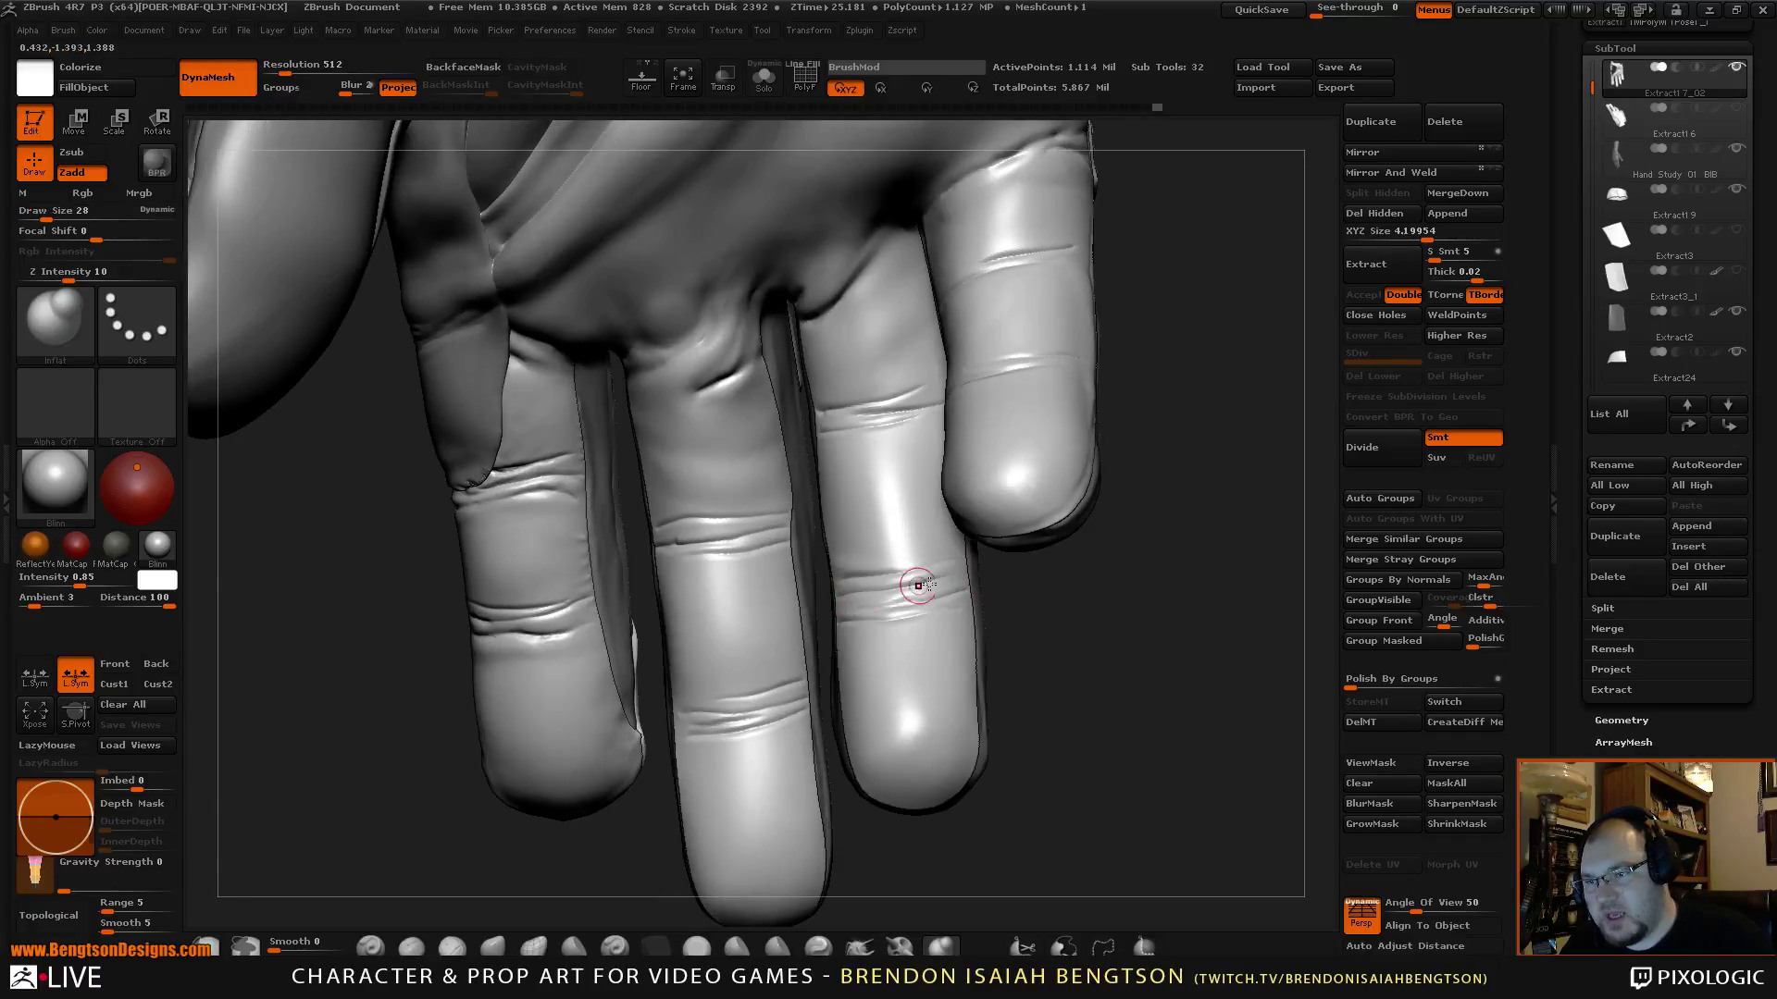
pyautogui.moveTo(1064, 623); pyautogui.dragTo(956, 595)
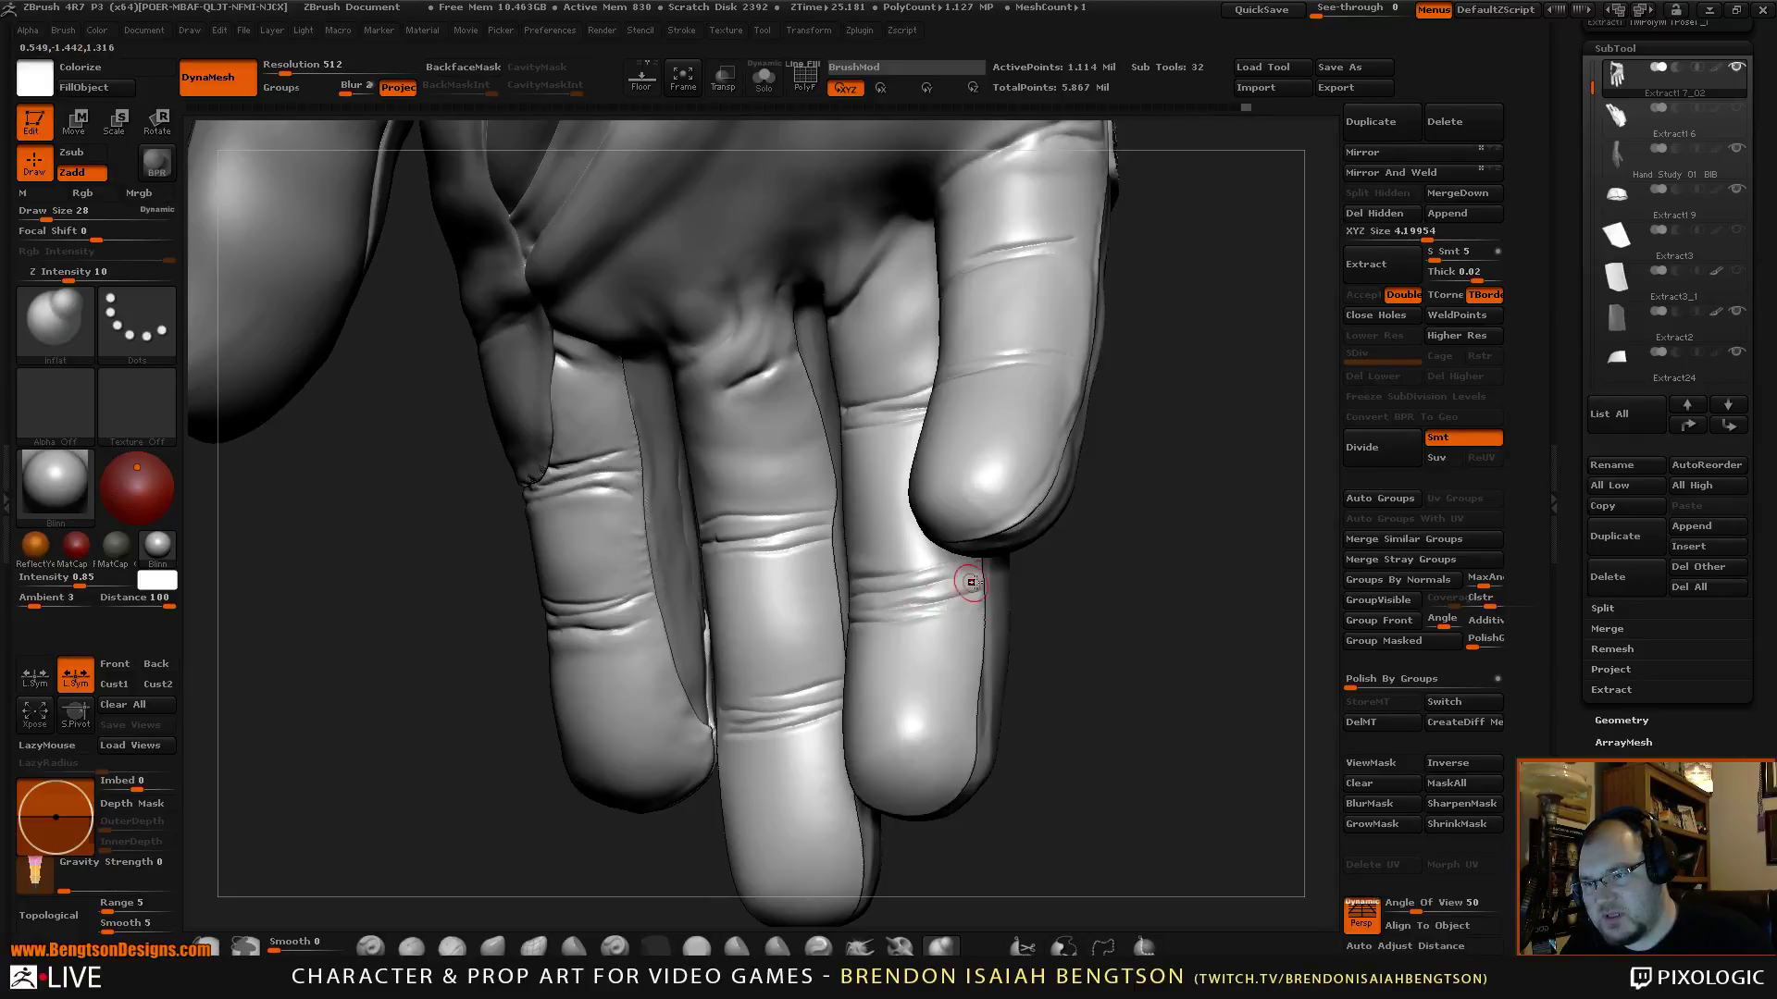
pyautogui.moveTo(972, 581); pyautogui.dragTo(916, 603)
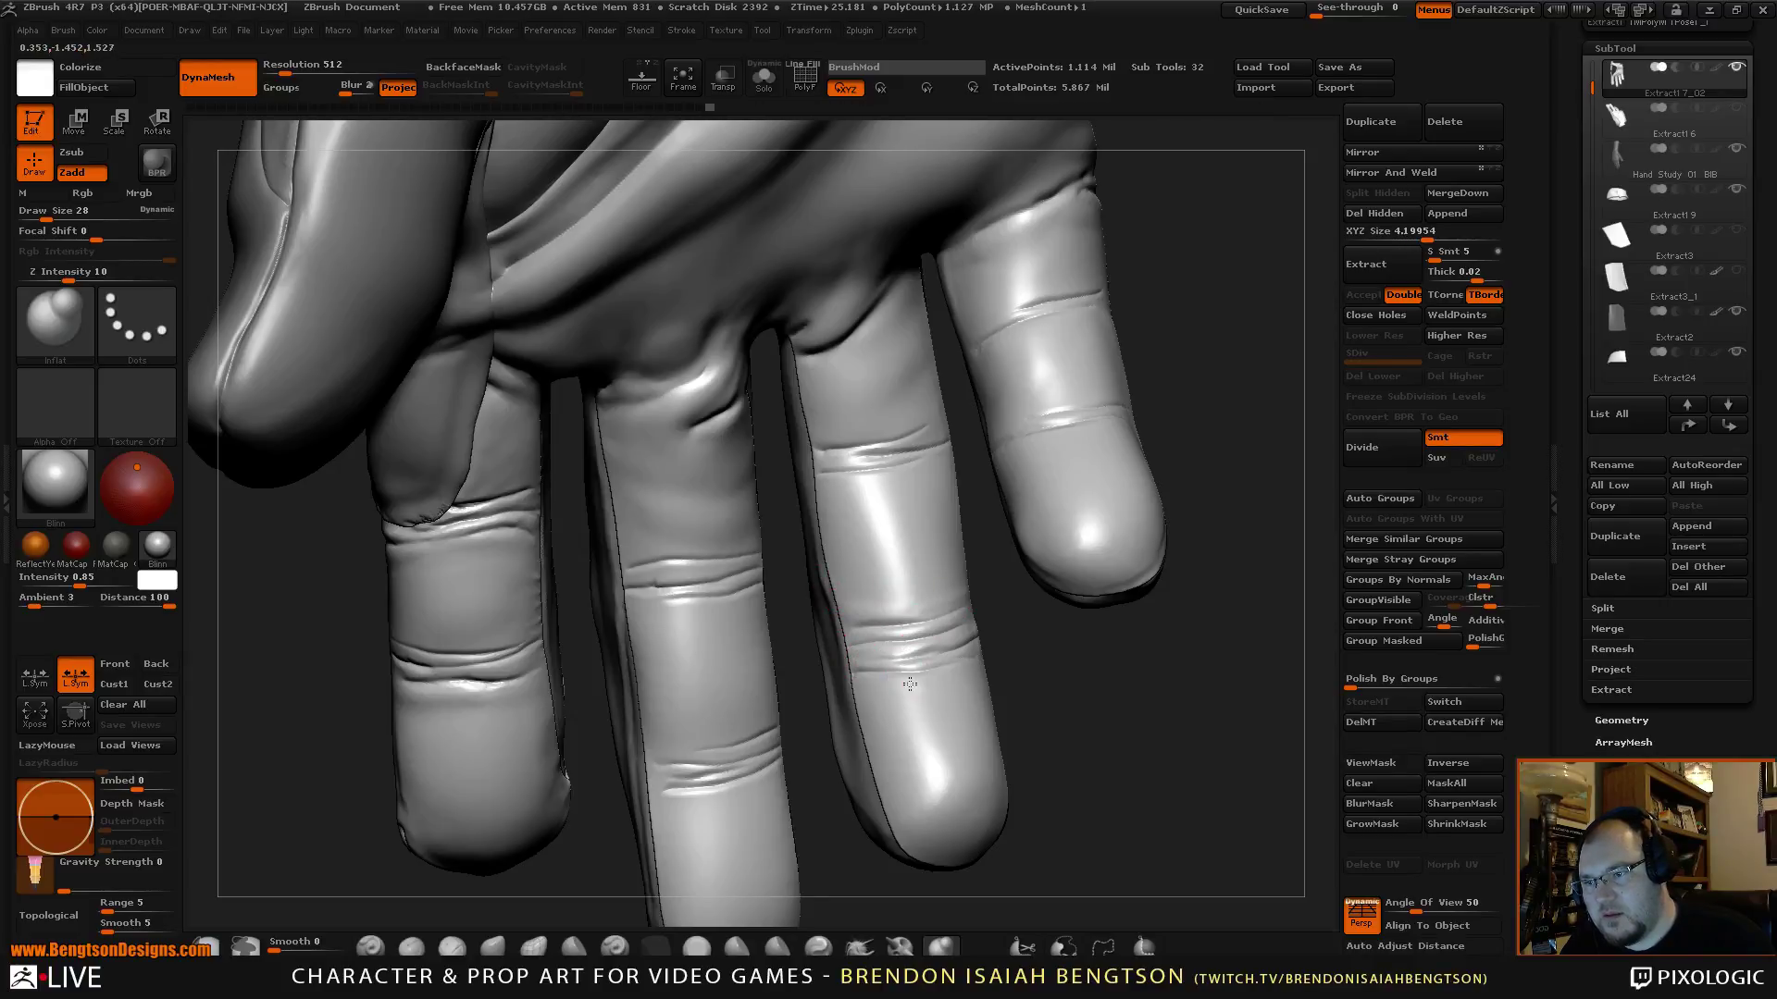
# Inflate the fabric folds across the palm side and outer edge of the ring finger's middle joint.
pyautogui.moveTo(1092, 692); pyautogui.dragTo(1105, 694)
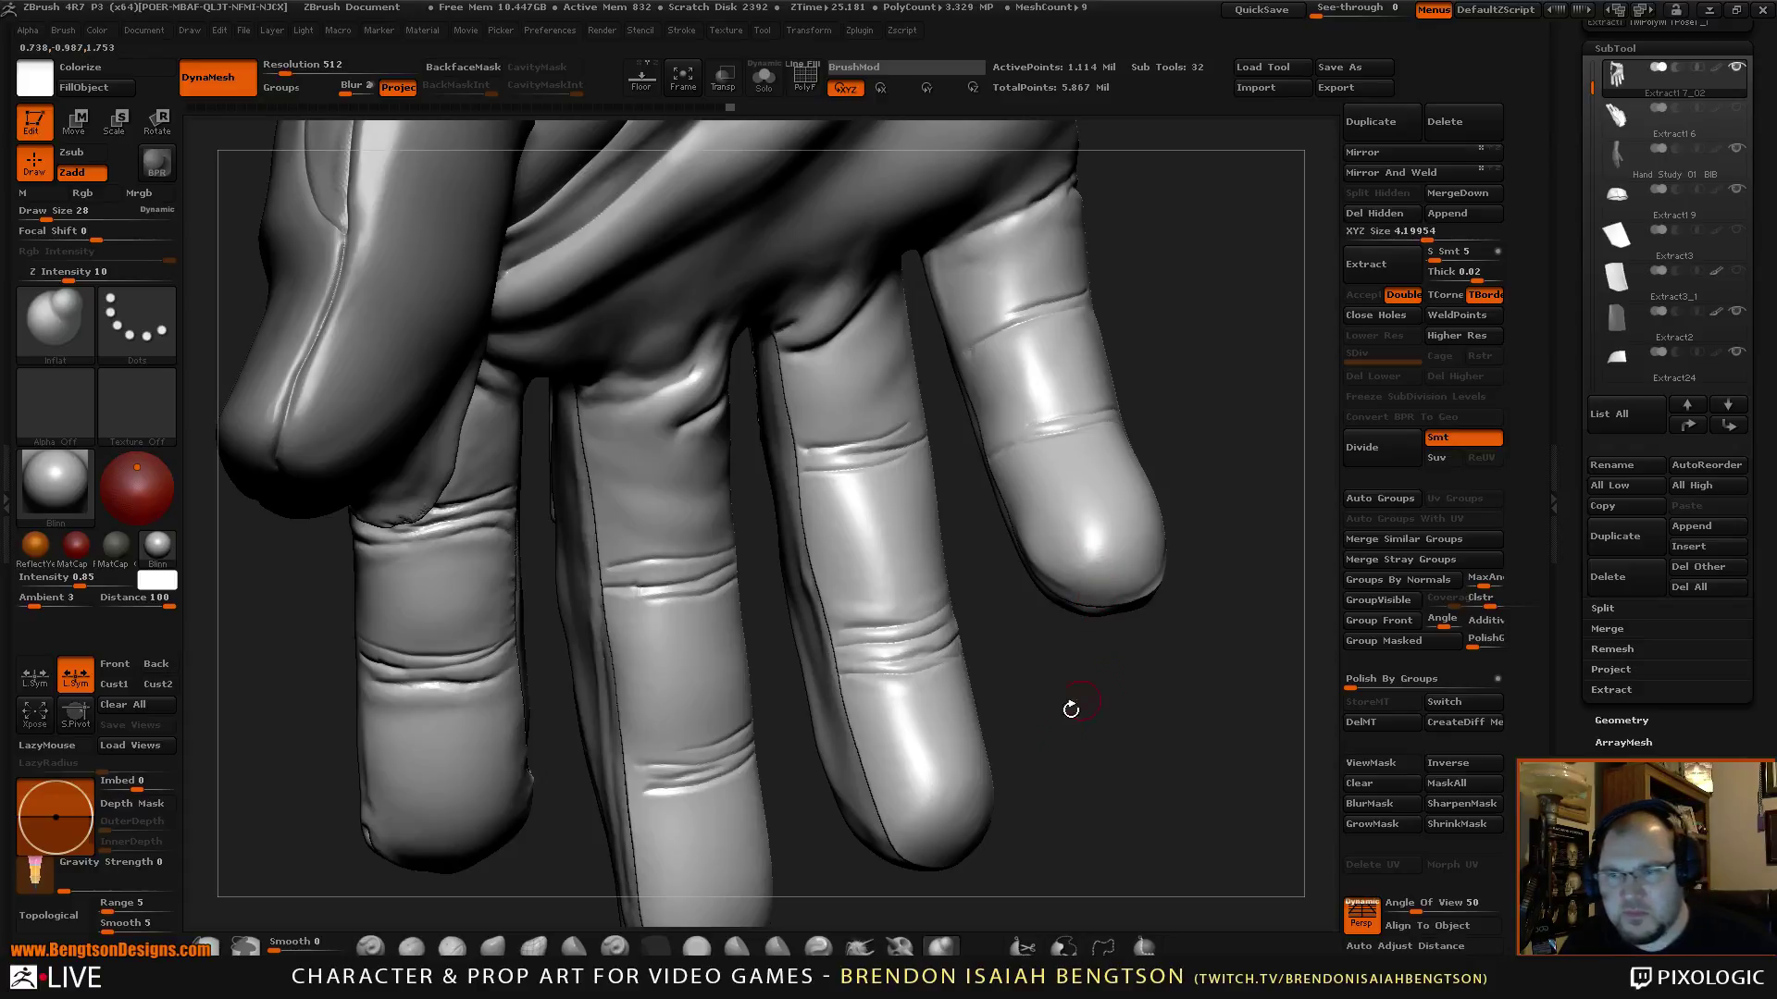
pyautogui.moveTo(1071, 713); pyautogui.dragTo(1053, 676)
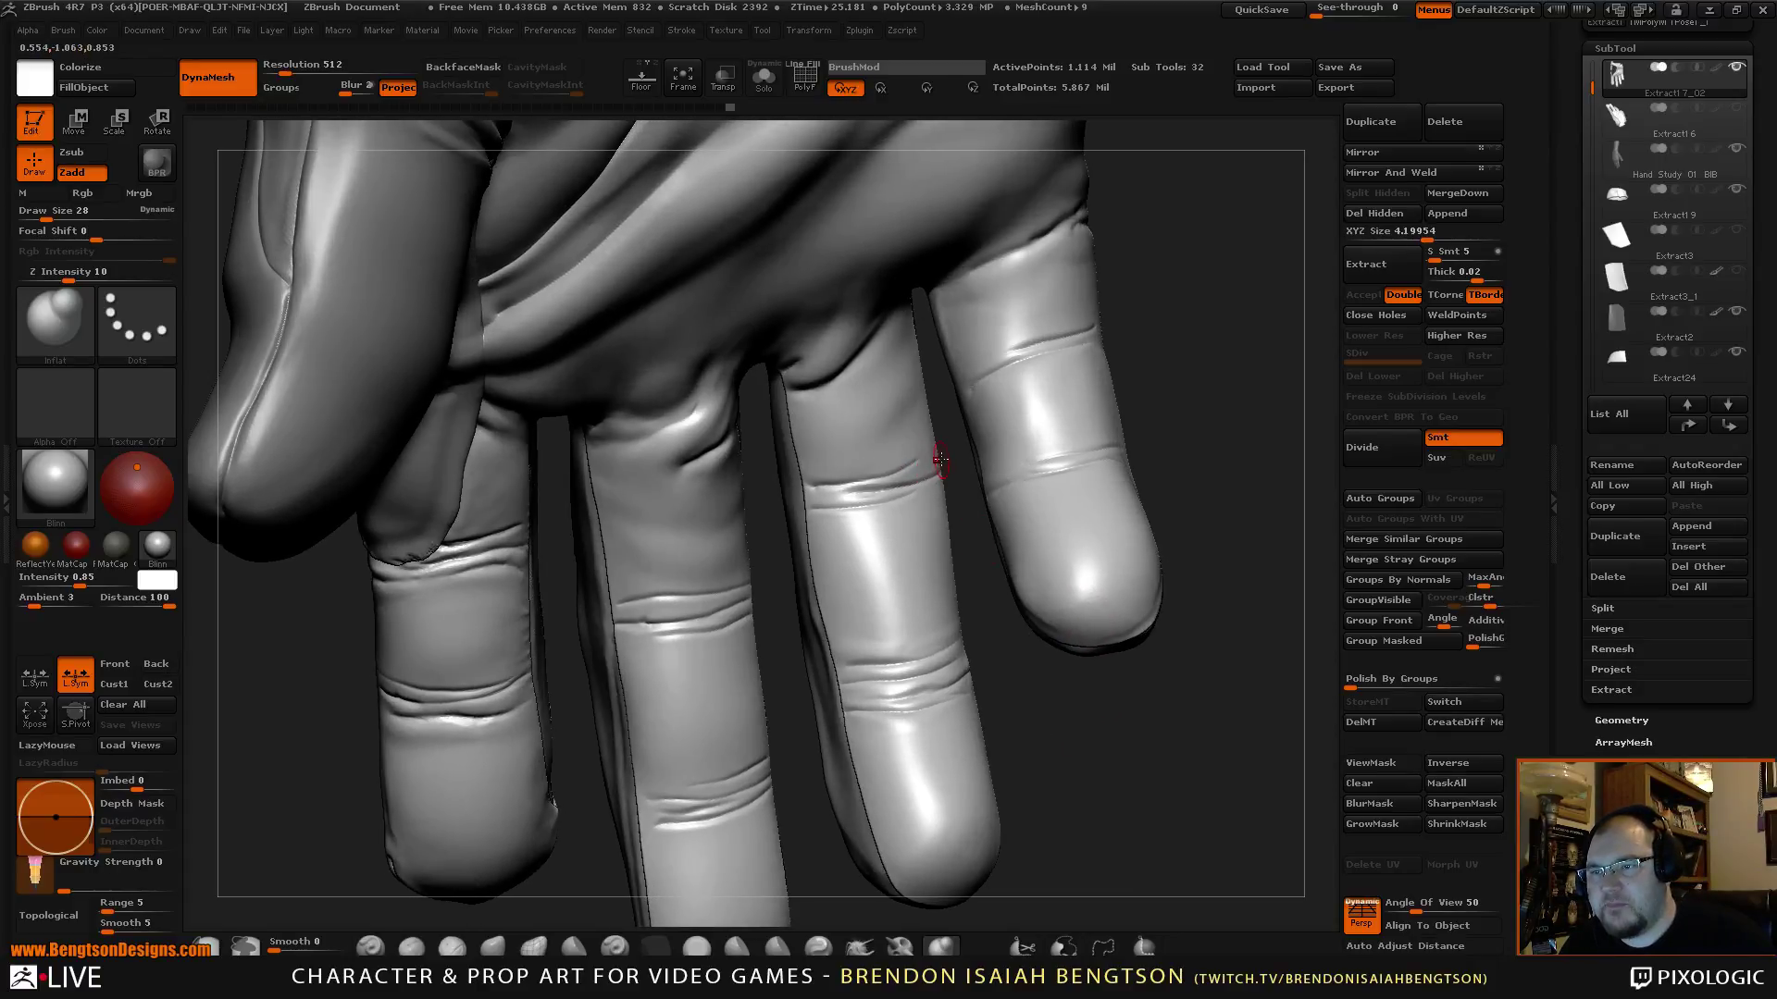
pyautogui.moveTo(914, 474)
pyautogui.mouseDown()
pyautogui.moveTo(868, 486)
pyautogui.moveTo(947, 473)
pyautogui.moveTo(896, 450)
pyautogui.moveTo(910, 472)
pyautogui.mouseUp()
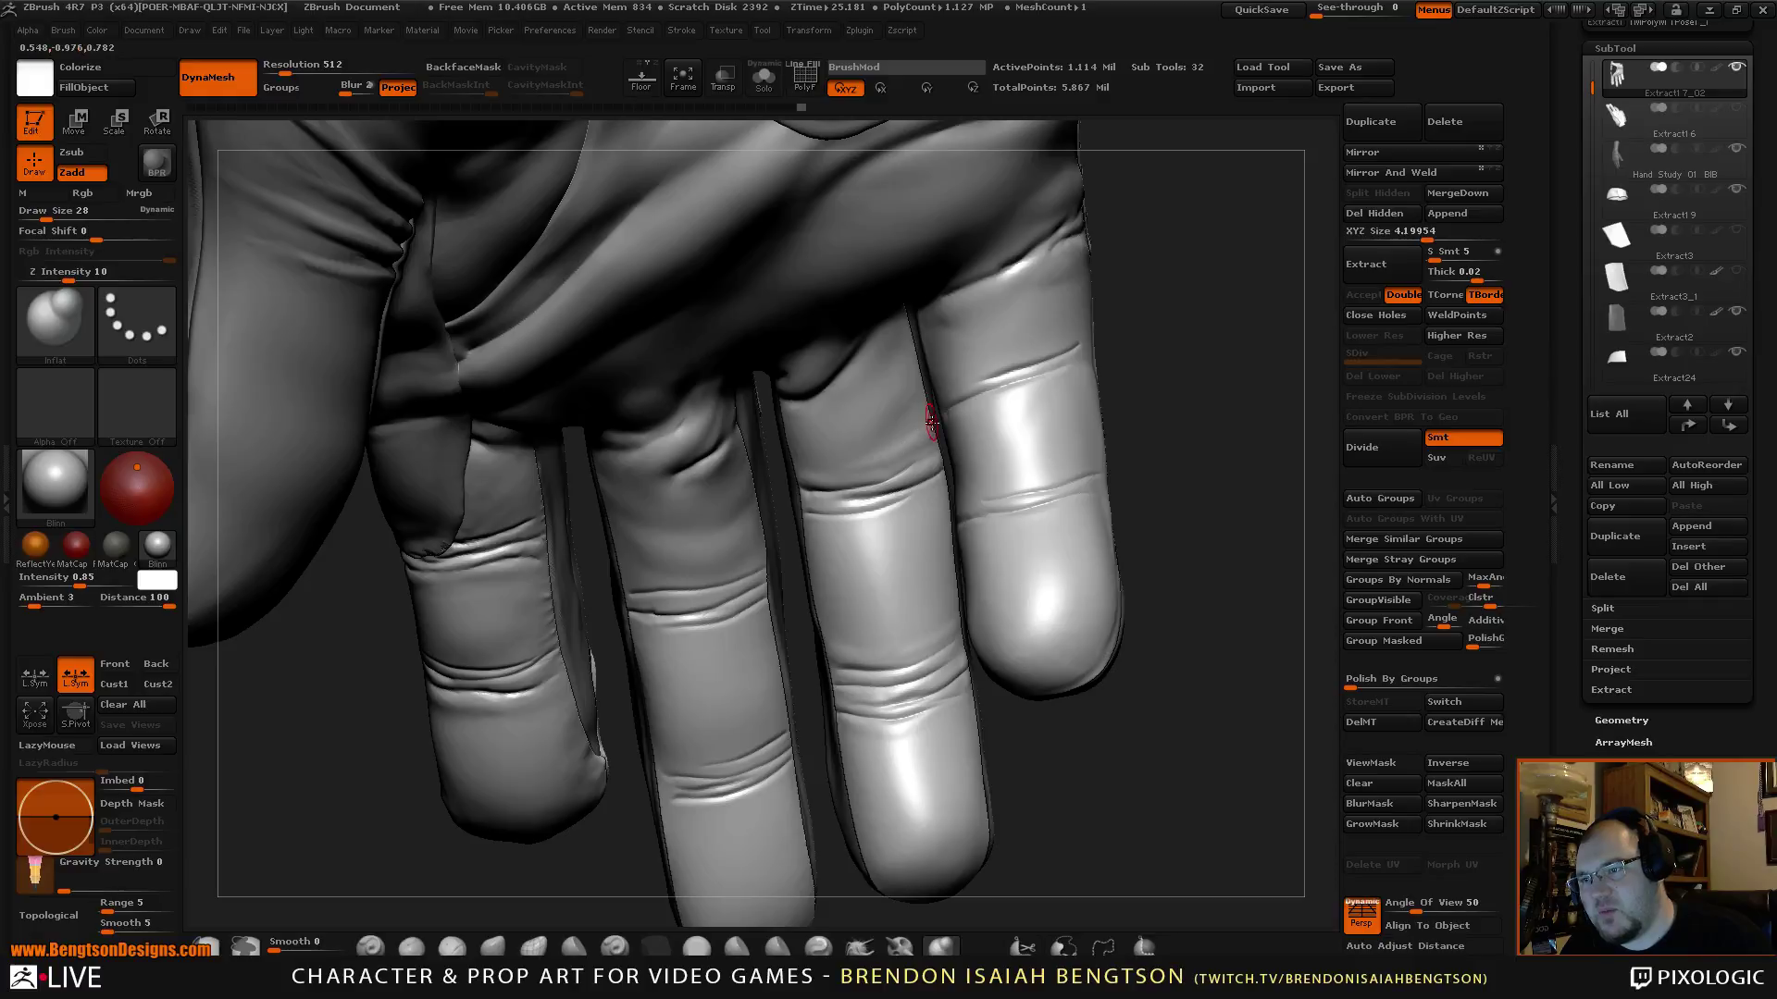
pyautogui.moveTo(925, 449); pyautogui.dragTo(852, 518)
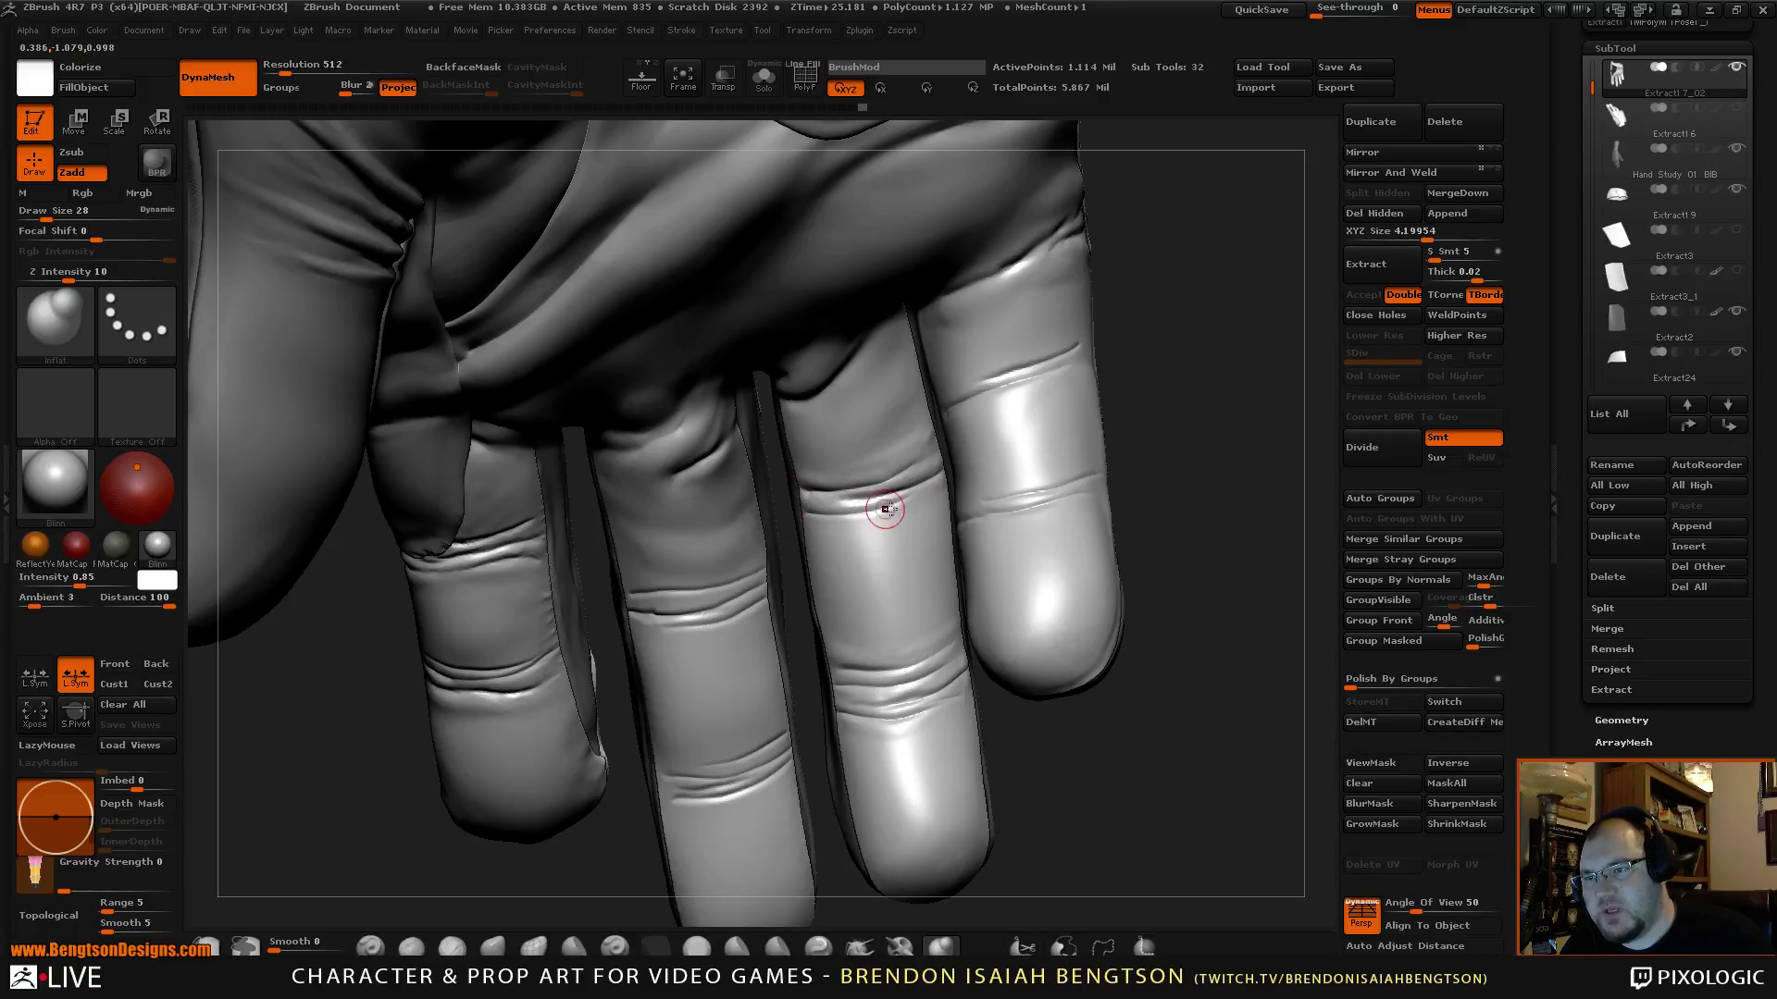
pyautogui.moveTo(932, 493); pyautogui.dragTo(942, 488)
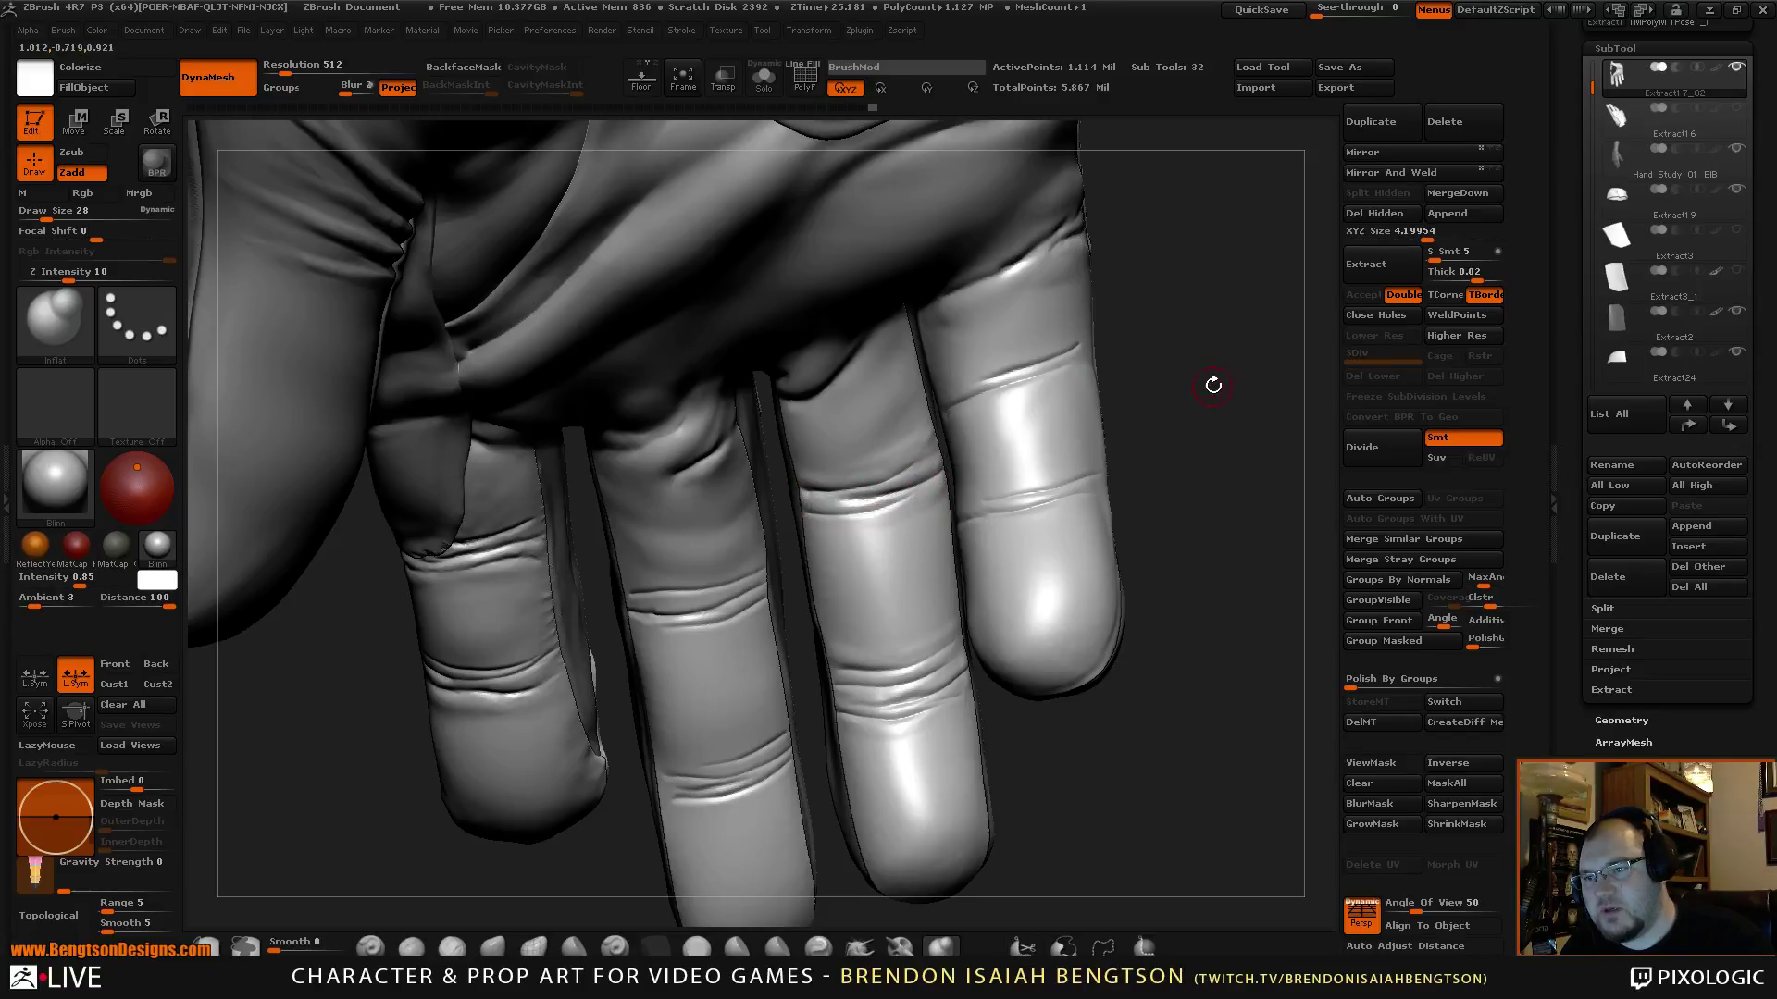
pyautogui.moveTo(1213, 385); pyautogui.dragTo(1080, 416)
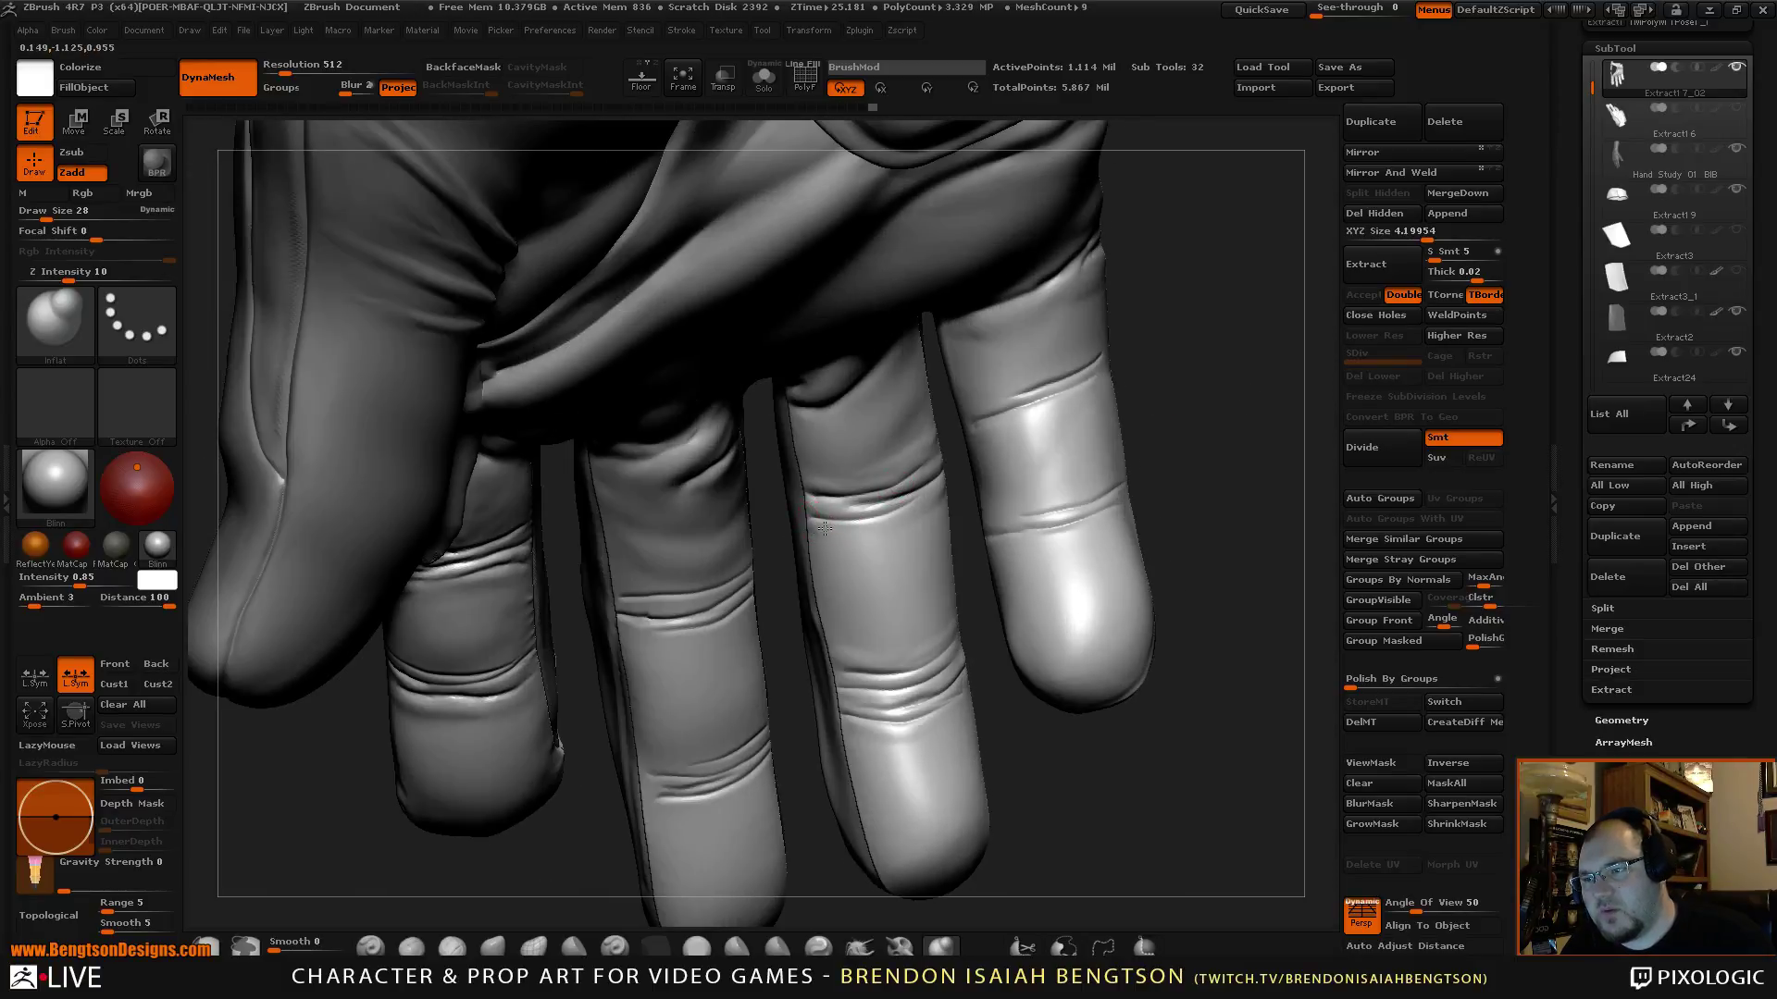
# Enlarge the Inflat brush slightly and add volume around the folds of the ring finger's middle joint.
pyautogui.press('space')
pyautogui.moveTo(867, 534)
pyautogui.mouseDown()
pyautogui.moveTo(846, 528)
pyautogui.moveTo(904, 506)
pyautogui.moveTo(909, 451)
pyautogui.mouseUp()
pyautogui.press('space')
pyautogui.moveTo(1166, 481)
pyautogui.mouseDown()
pyautogui.moveTo(1213, 326)
pyautogui.moveTo(1218, 359)
pyautogui.moveTo(1202, 356)
pyautogui.mouseUp()
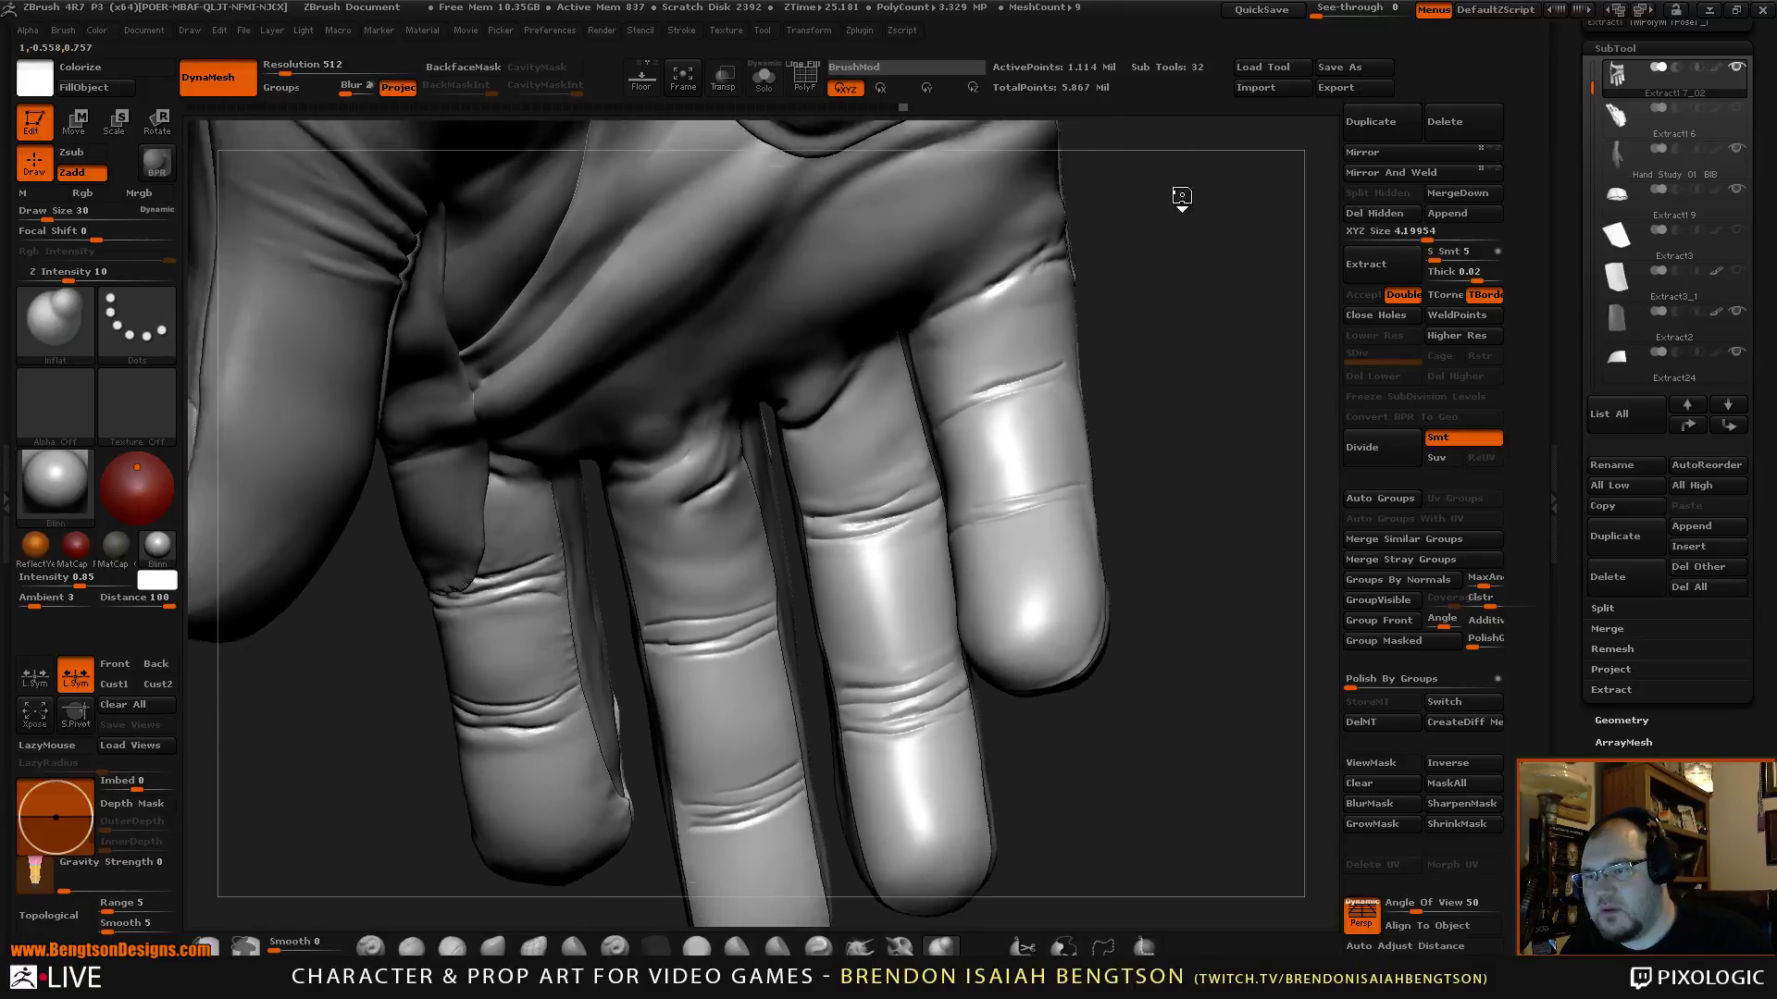
pyautogui.keyDown('alt'); pyautogui.moveTo(1182, 200); pyautogui.dragTo(1081, 425); pyautogui.keyUp('alt')
pyautogui.moveTo(1165, 501); pyautogui.dragTo(337, 608)
pyautogui.moveTo(163, 556)
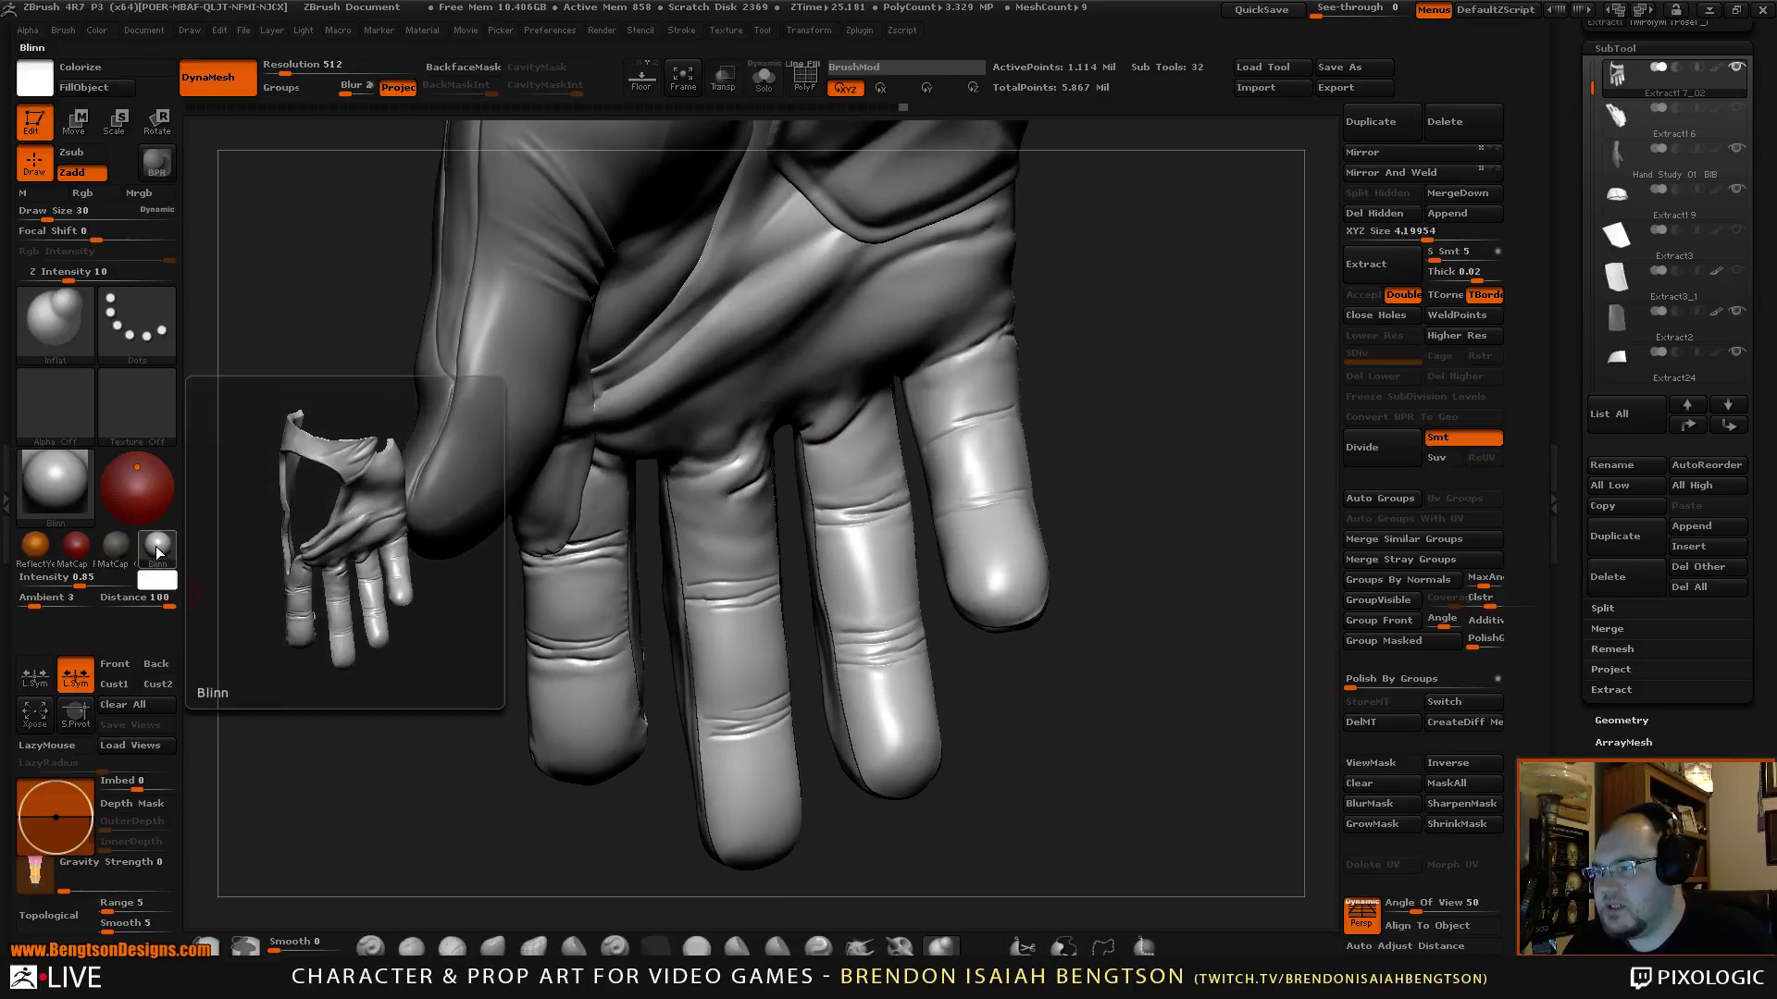
pyautogui.click(58, 482)
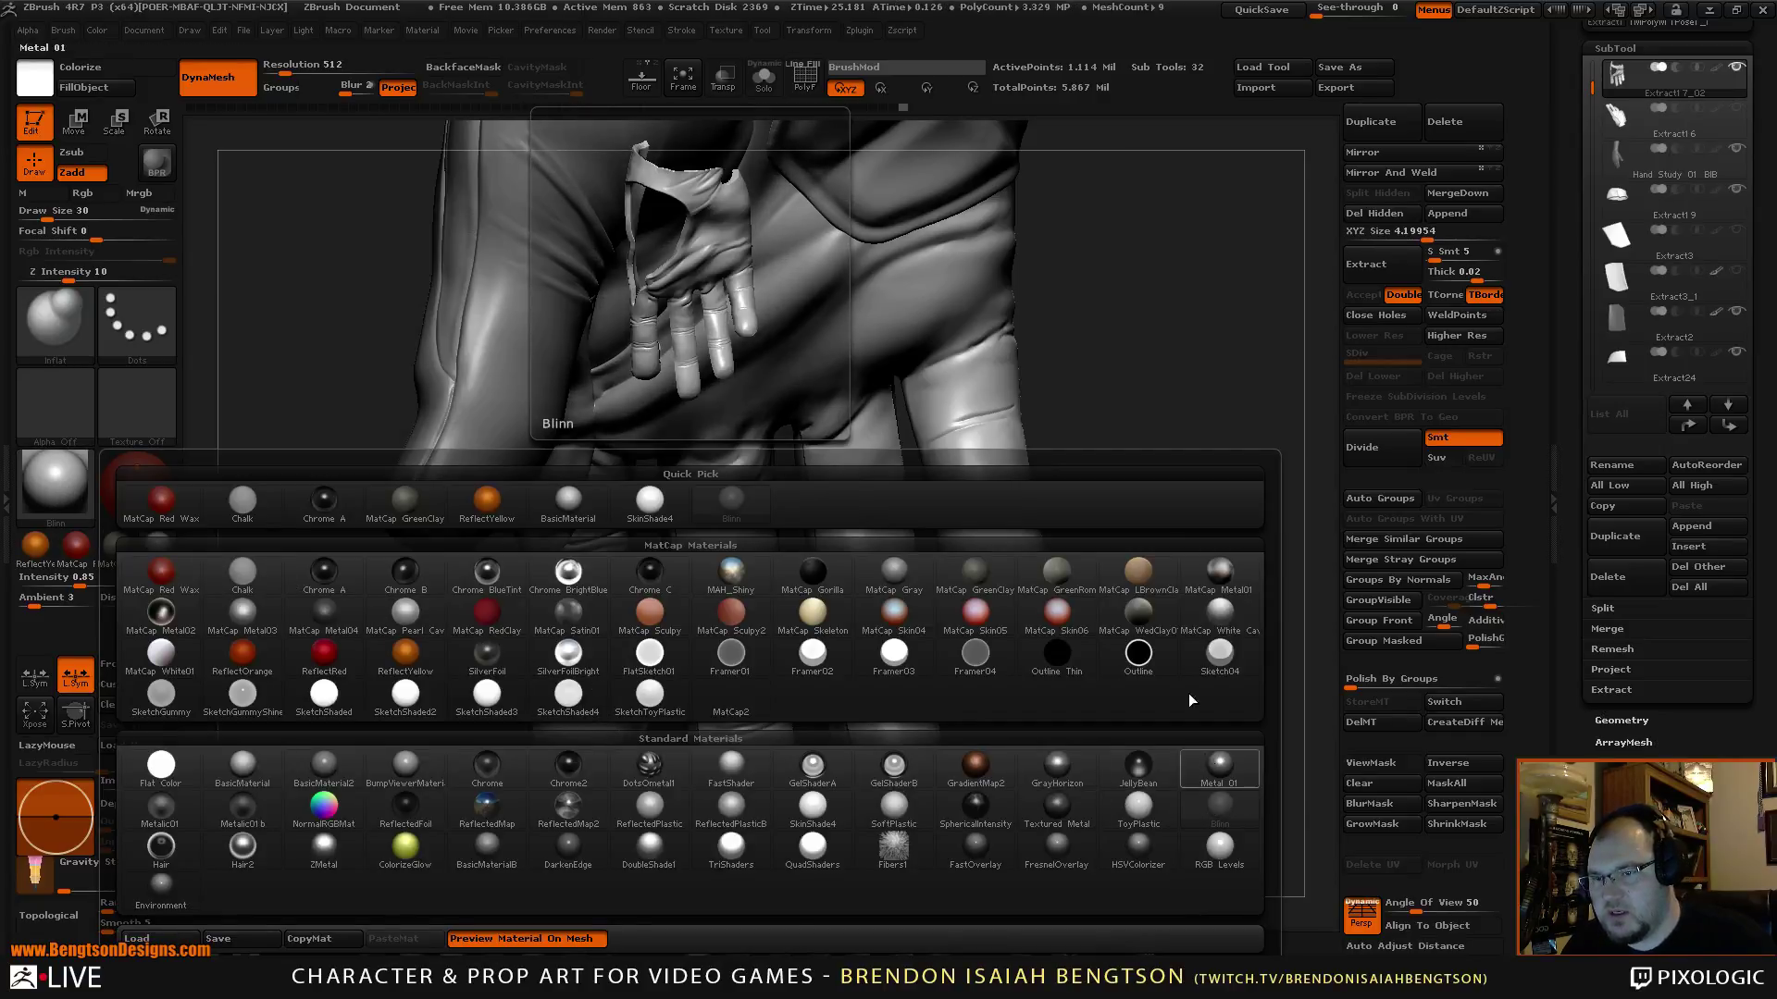
# Inflate the fabric folds across the palm side and outer edge of the little finger's middle joint.
pyautogui.moveTo(1131, 518)
pyautogui.mouseDown()
pyautogui.moveTo(1185, 589)
pyautogui.moveTo(923, 555)
pyautogui.moveTo(1099, 439)
pyautogui.moveTo(992, 474)
pyautogui.mouseUp()
pyautogui.press('space')
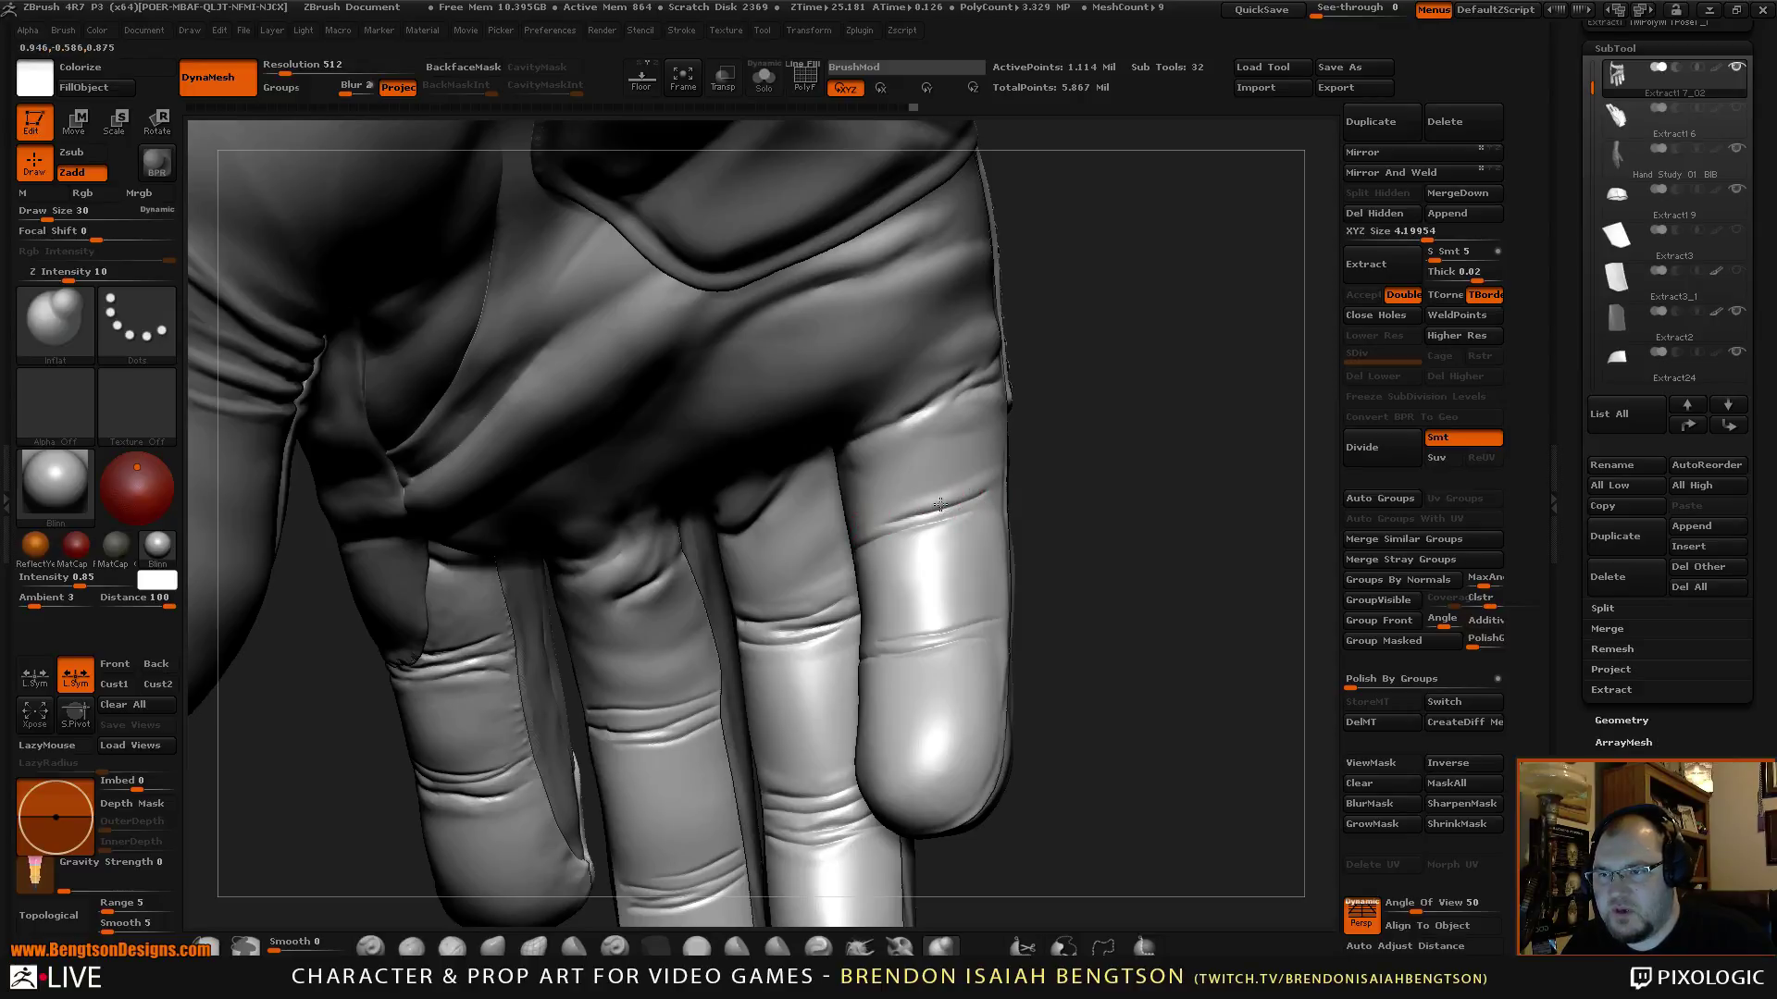
pyautogui.moveTo(1089, 477); pyautogui.dragTo(1200, 454)
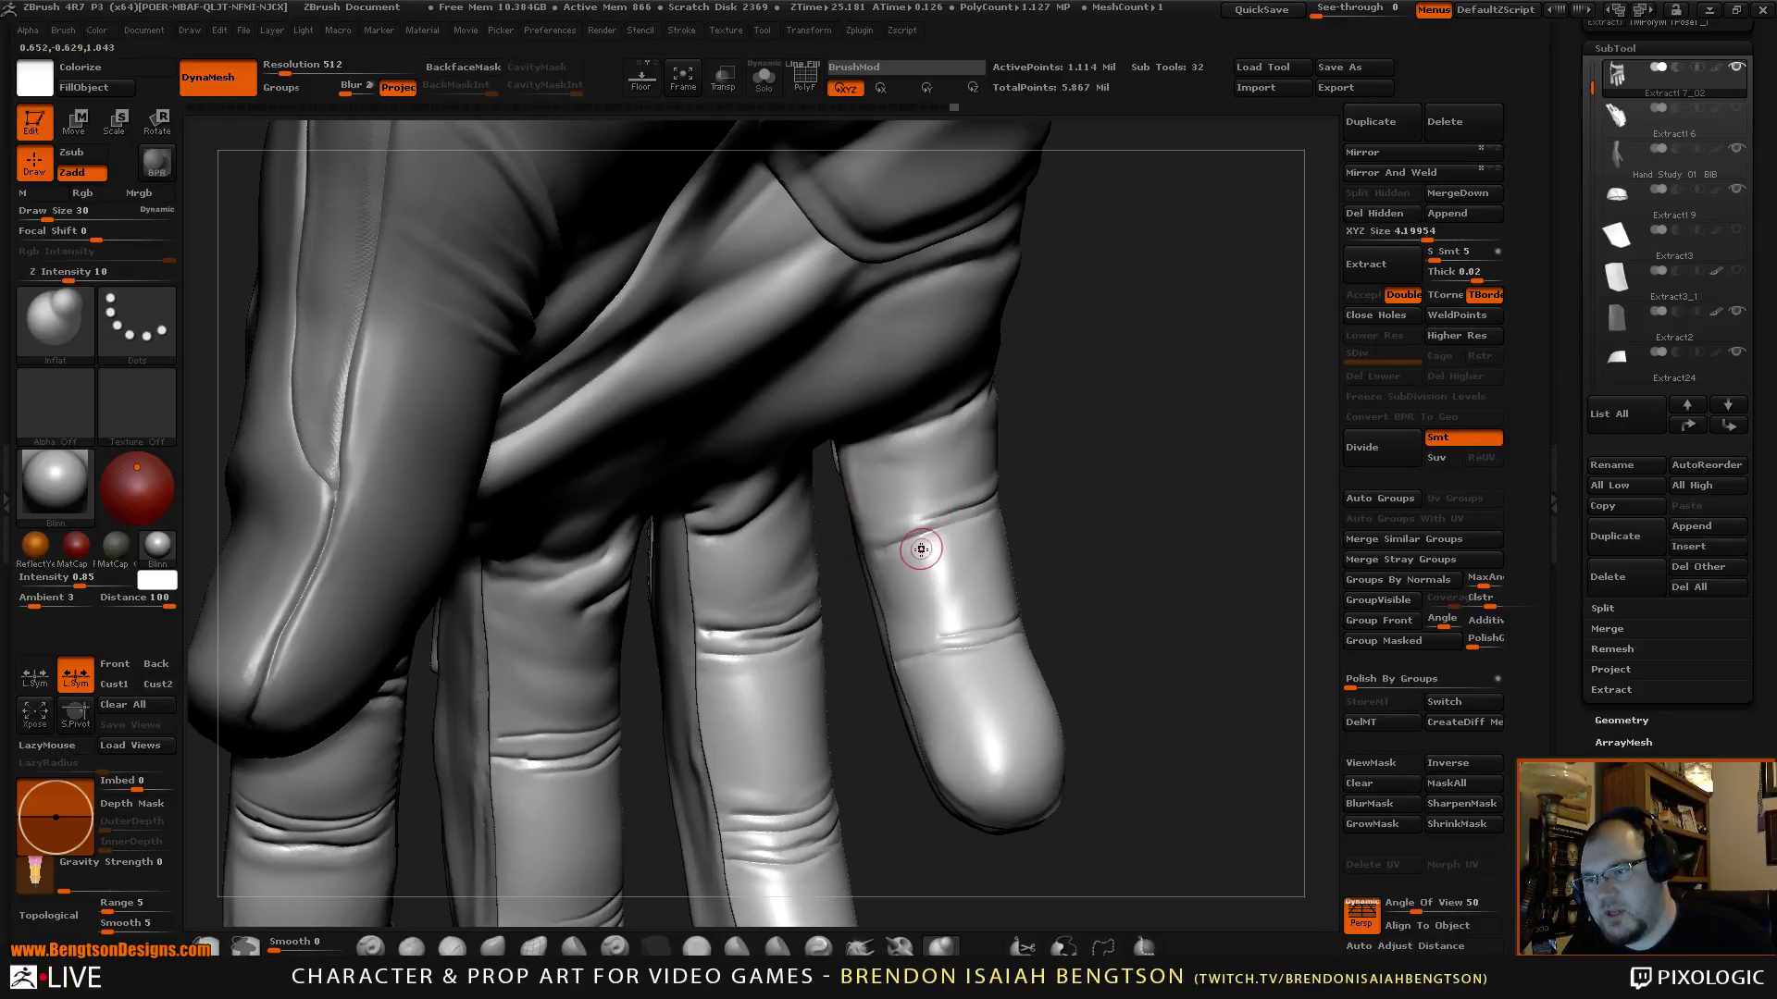
pyautogui.moveTo(1007, 515)
pyautogui.mouseDown()
pyautogui.moveTo(1029, 505)
pyautogui.moveTo(1015, 517)
pyautogui.mouseUp()
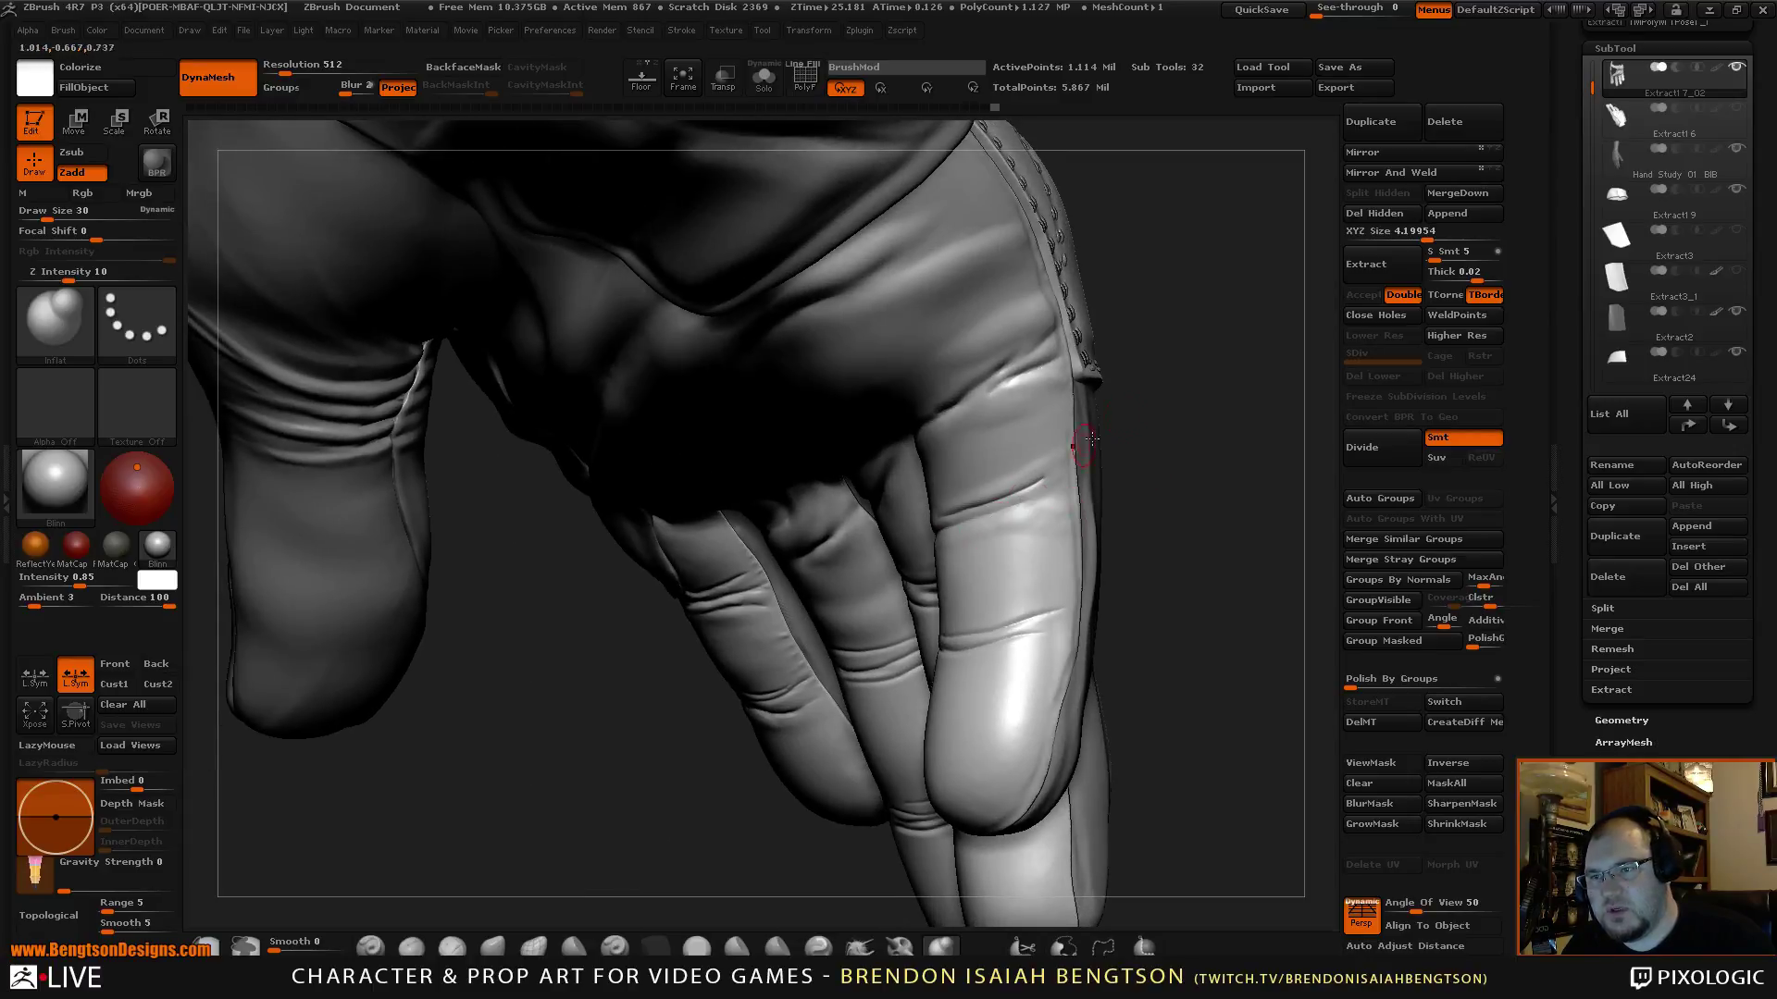
# Inflate the folds around the little finger's joint nearest the fingertip, from the inner side to the outer edge.
pyautogui.moveTo(1198, 428)
pyautogui.keyDown('alt'); pyautogui.mouseDown()
pyautogui.moveTo(1158, 468)
pyautogui.moveTo(1169, 500)
pyautogui.moveTo(1014, 600)
pyautogui.moveTo(932, 625)
pyautogui.mouseUp(); pyautogui.keyUp('alt')
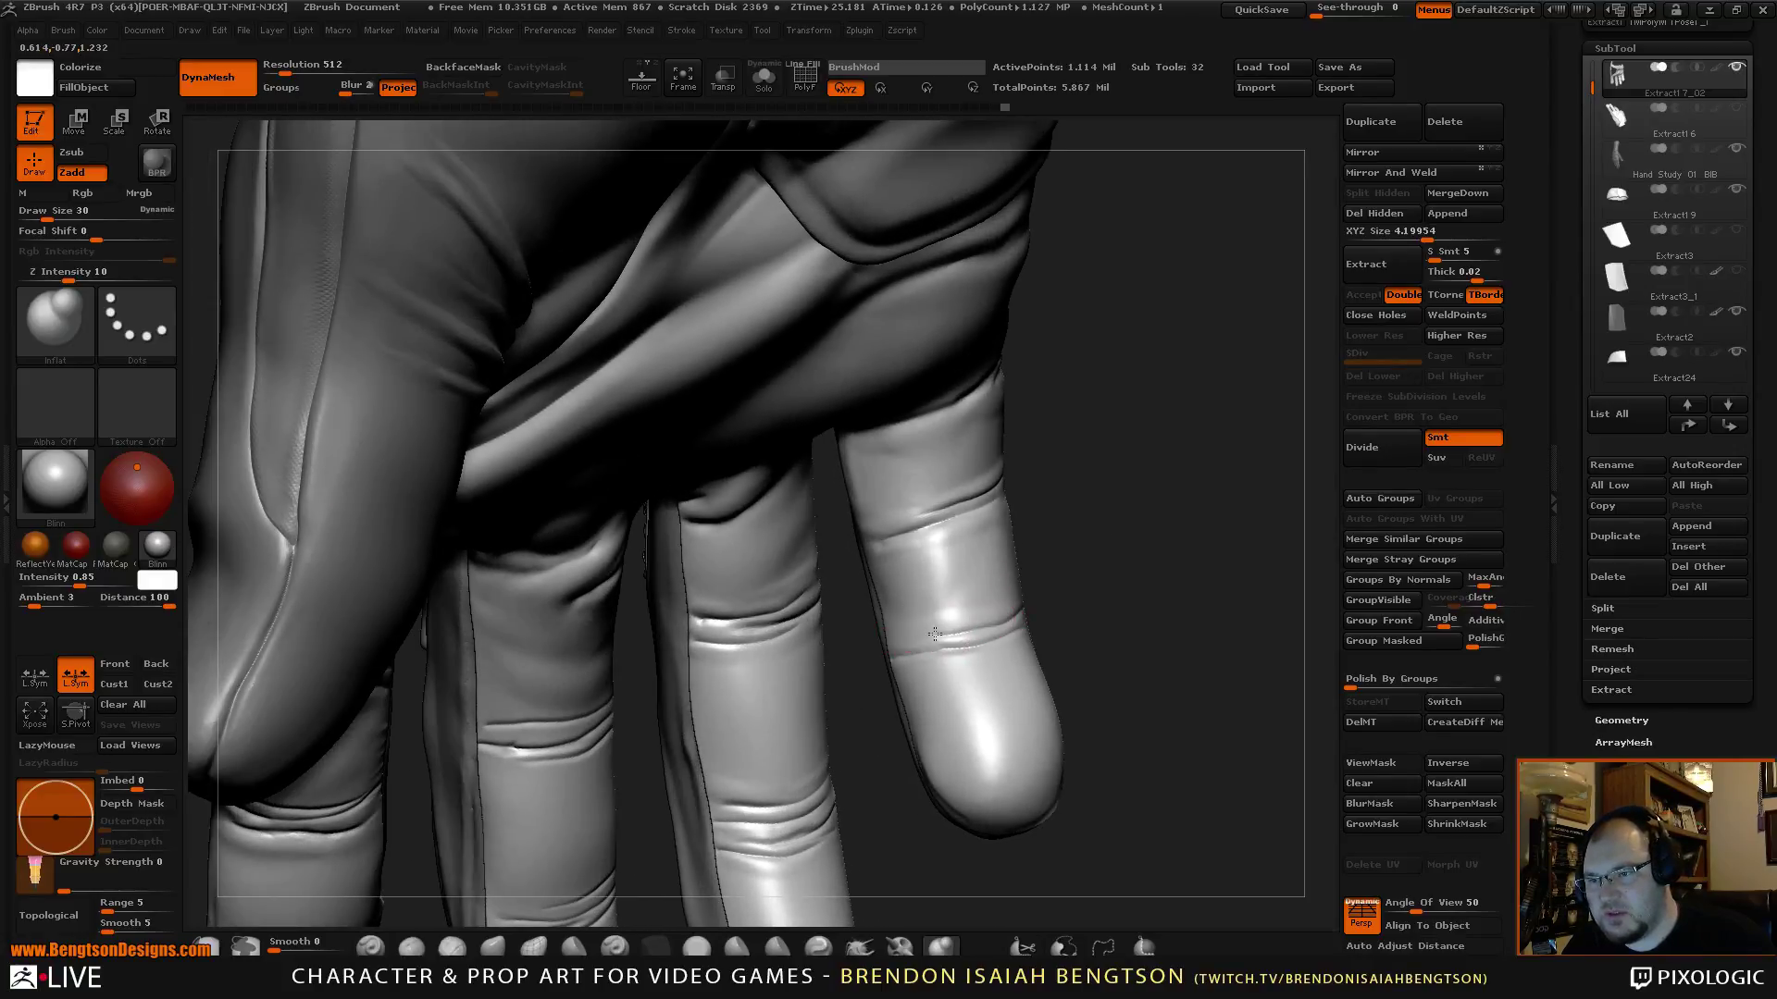
pyautogui.moveTo(1146, 532); pyautogui.dragTo(1011, 603)
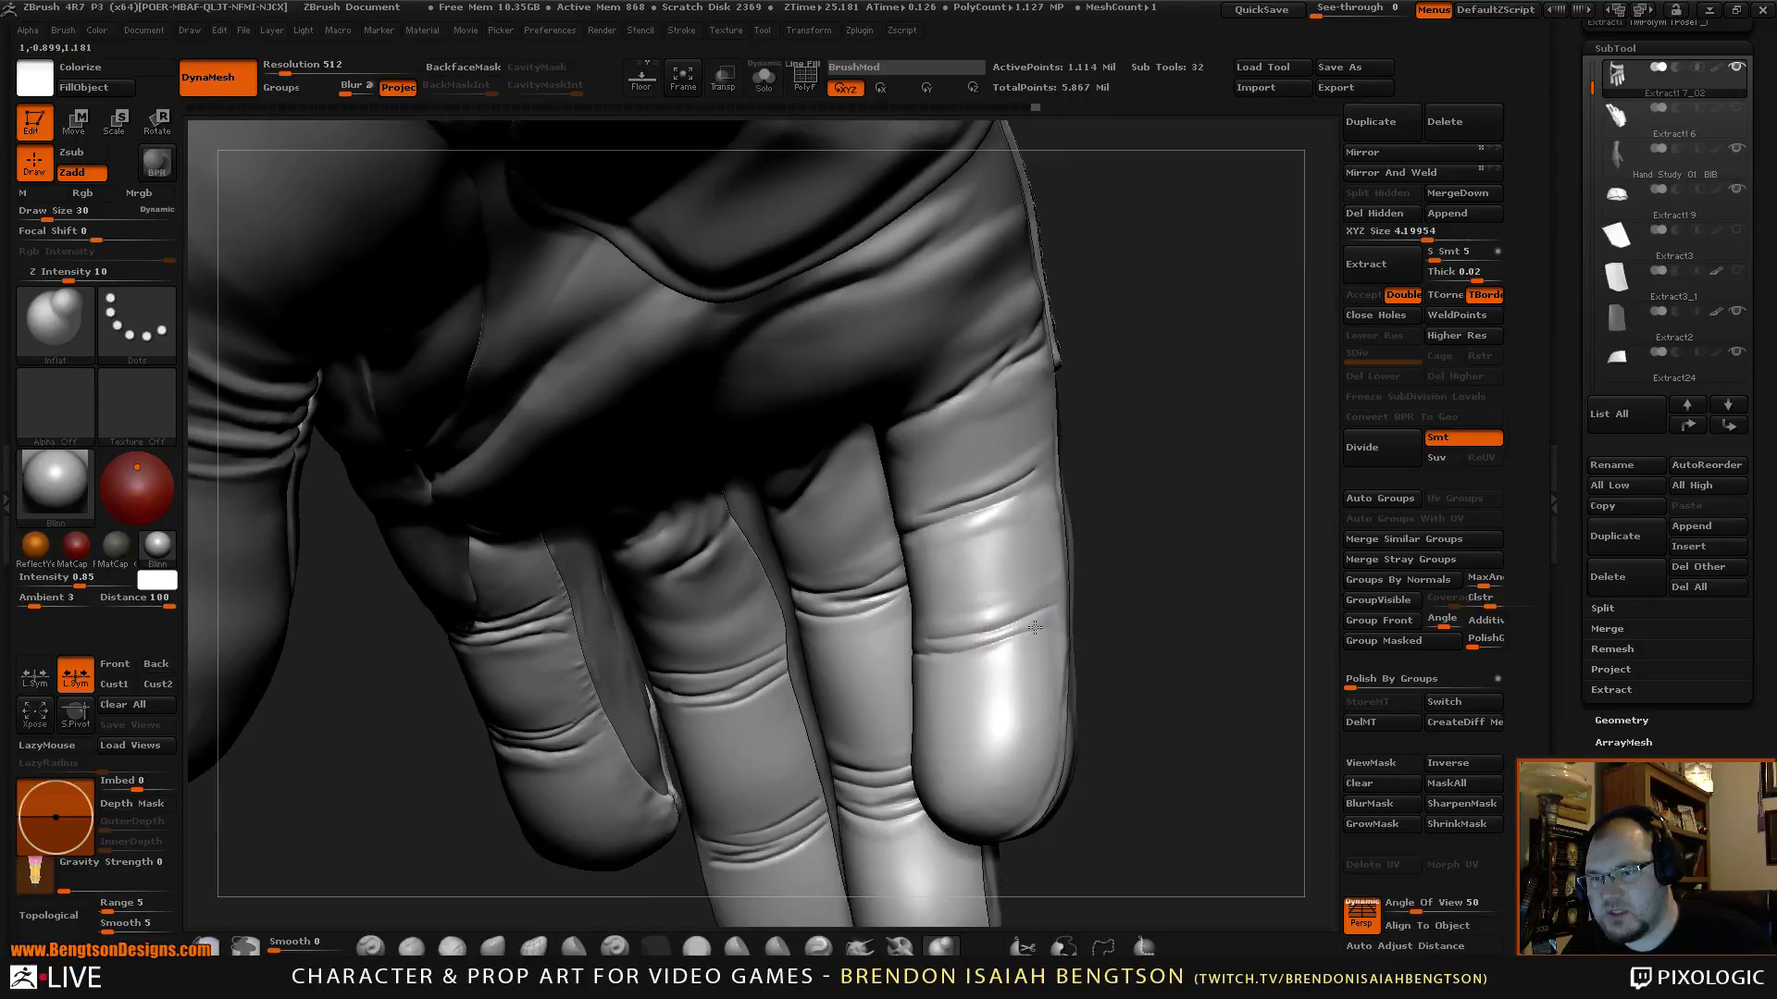
pyautogui.moveTo(1077, 560); pyautogui.dragTo(1040, 536)
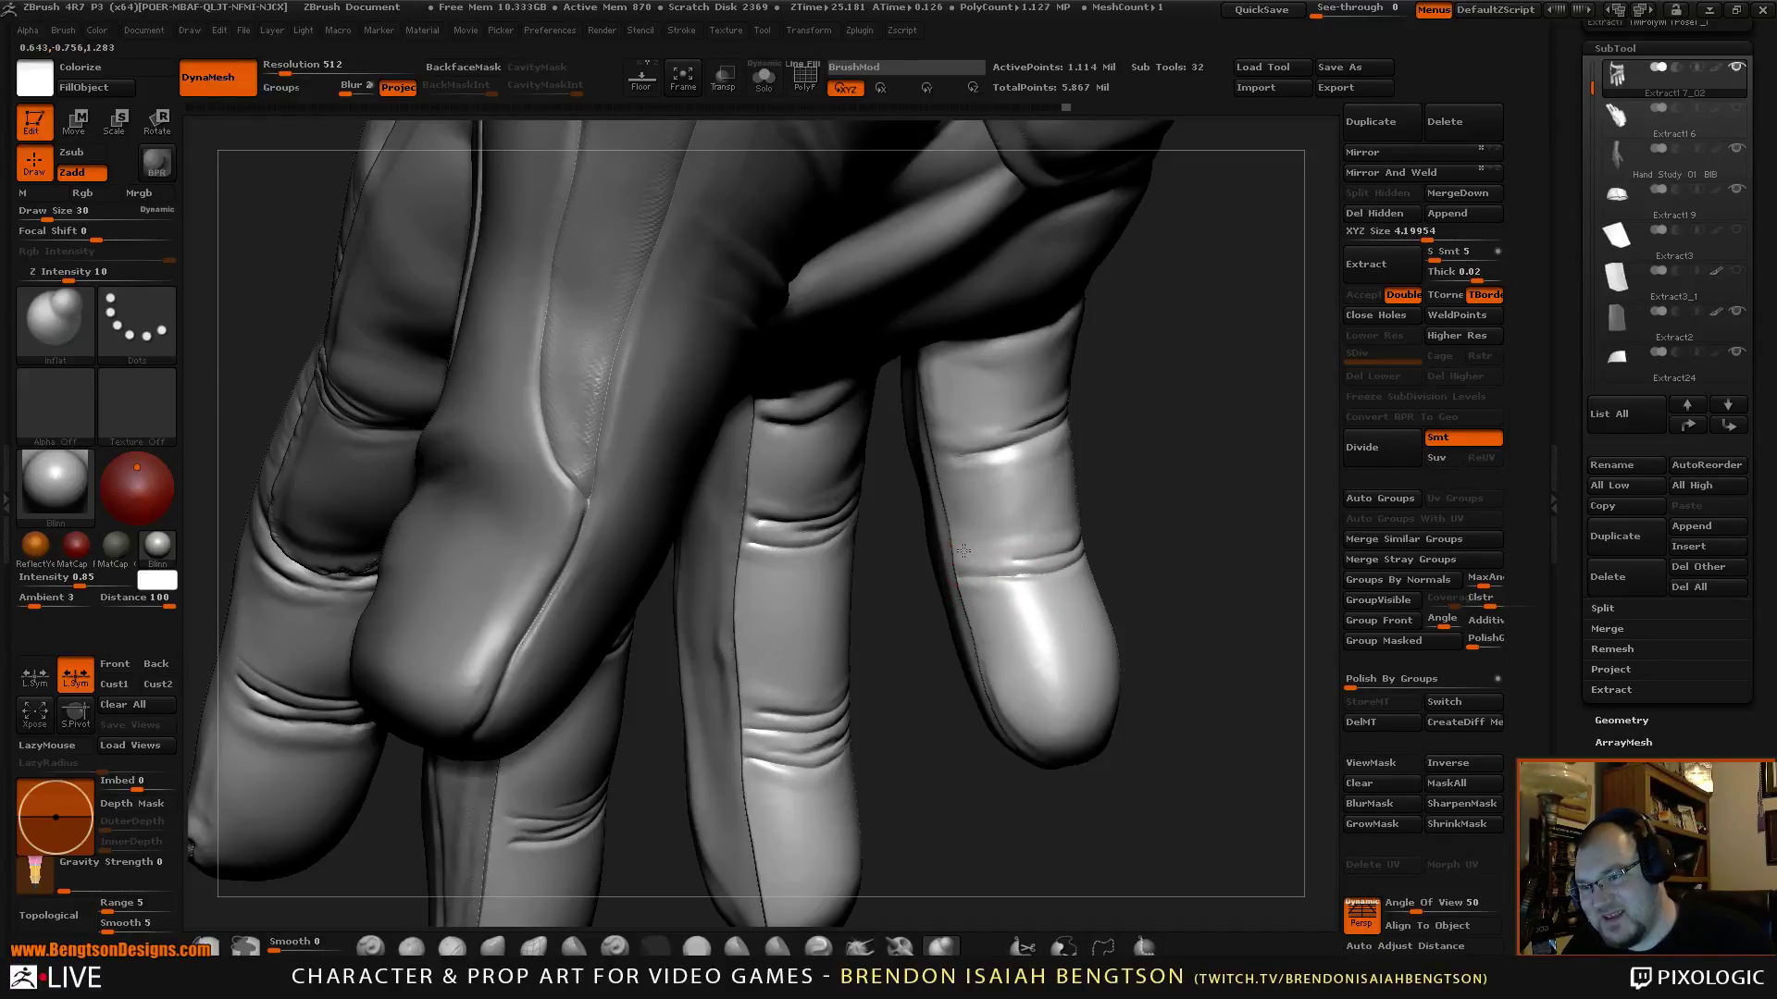
pyautogui.moveTo(1195, 496); pyautogui.dragTo(1055, 493)
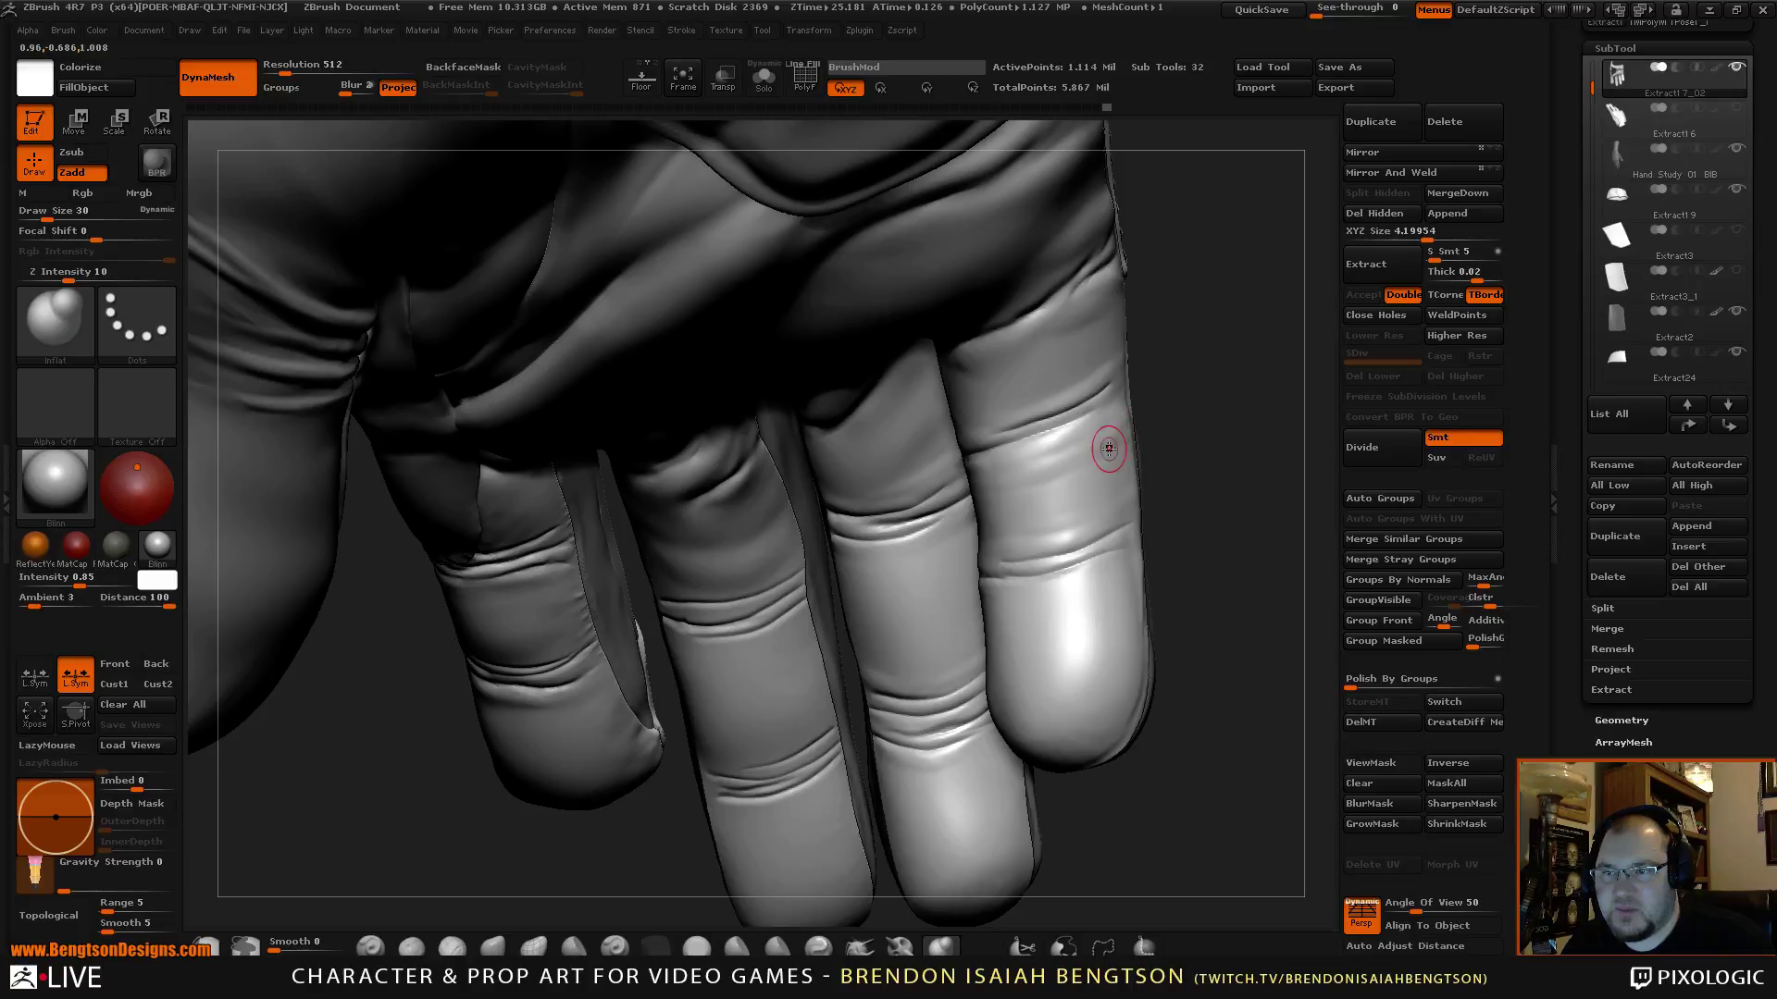
# Add volume with the Inflat brush above, between and below the folds of the middle finger's middle joint.
pyautogui.keyDown('alt'); pyautogui.moveTo(1161, 407); pyautogui.dragTo(1285, 322); pyautogui.keyUp('alt')
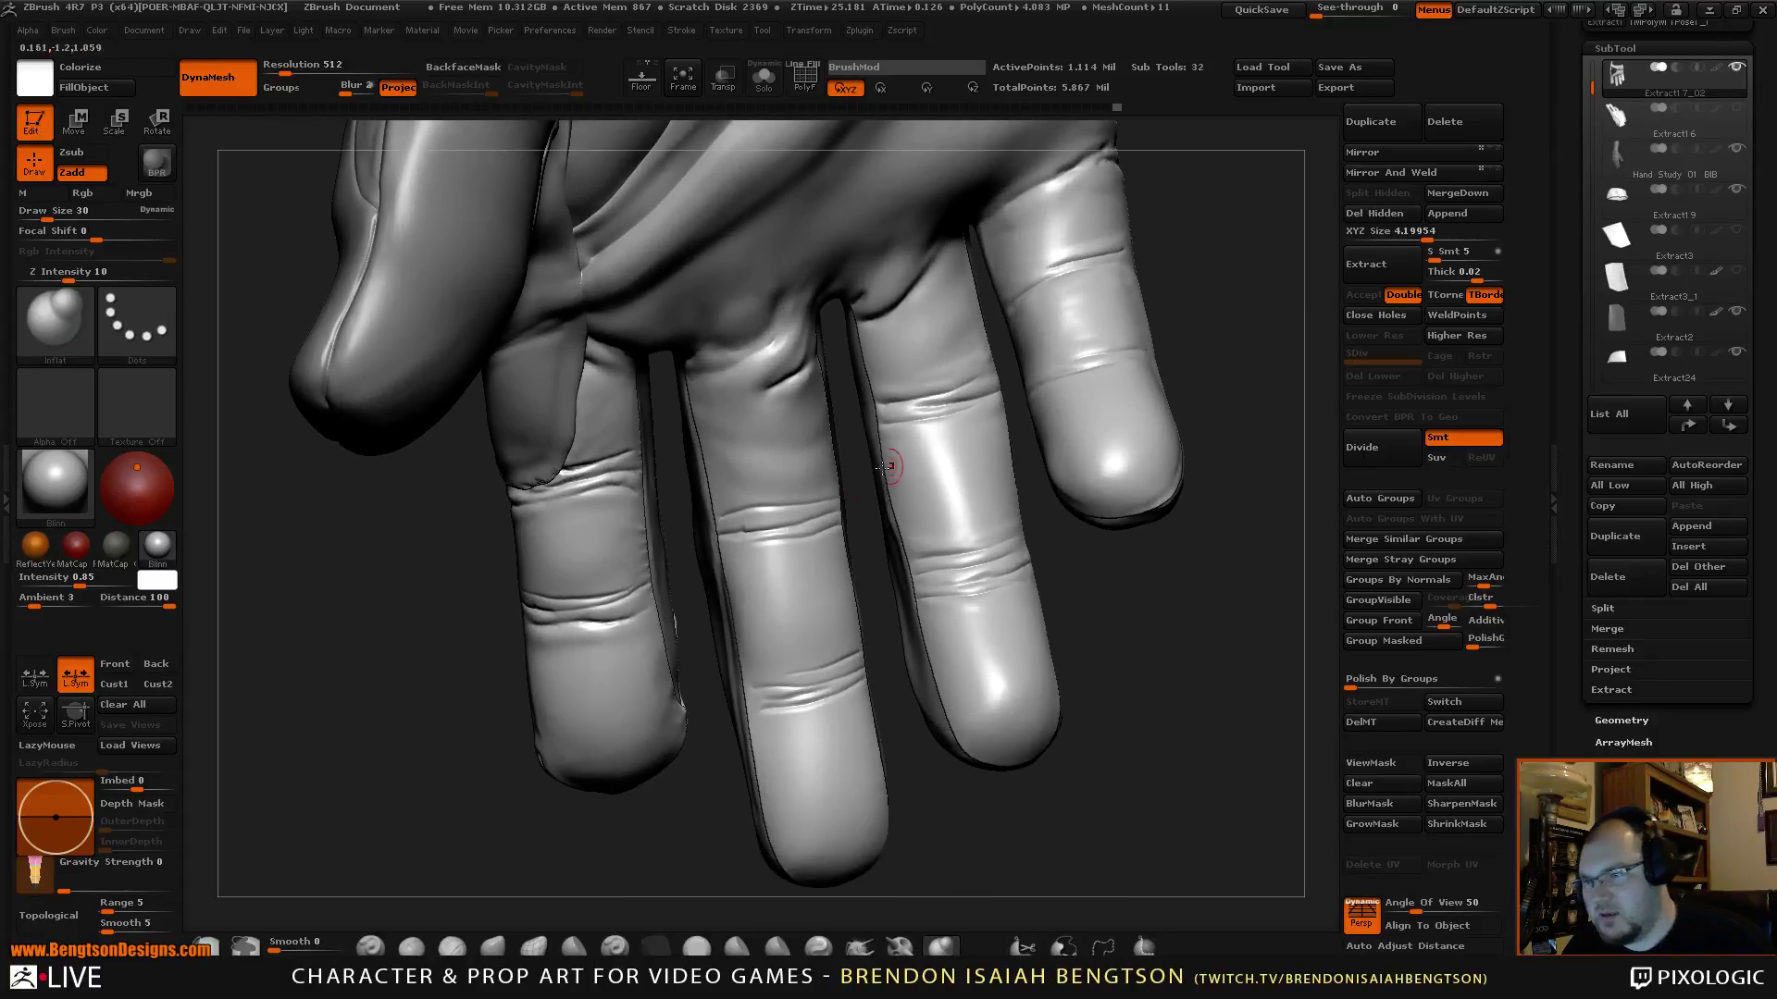
pyautogui.moveTo(856, 459); pyautogui.dragTo(847, 472)
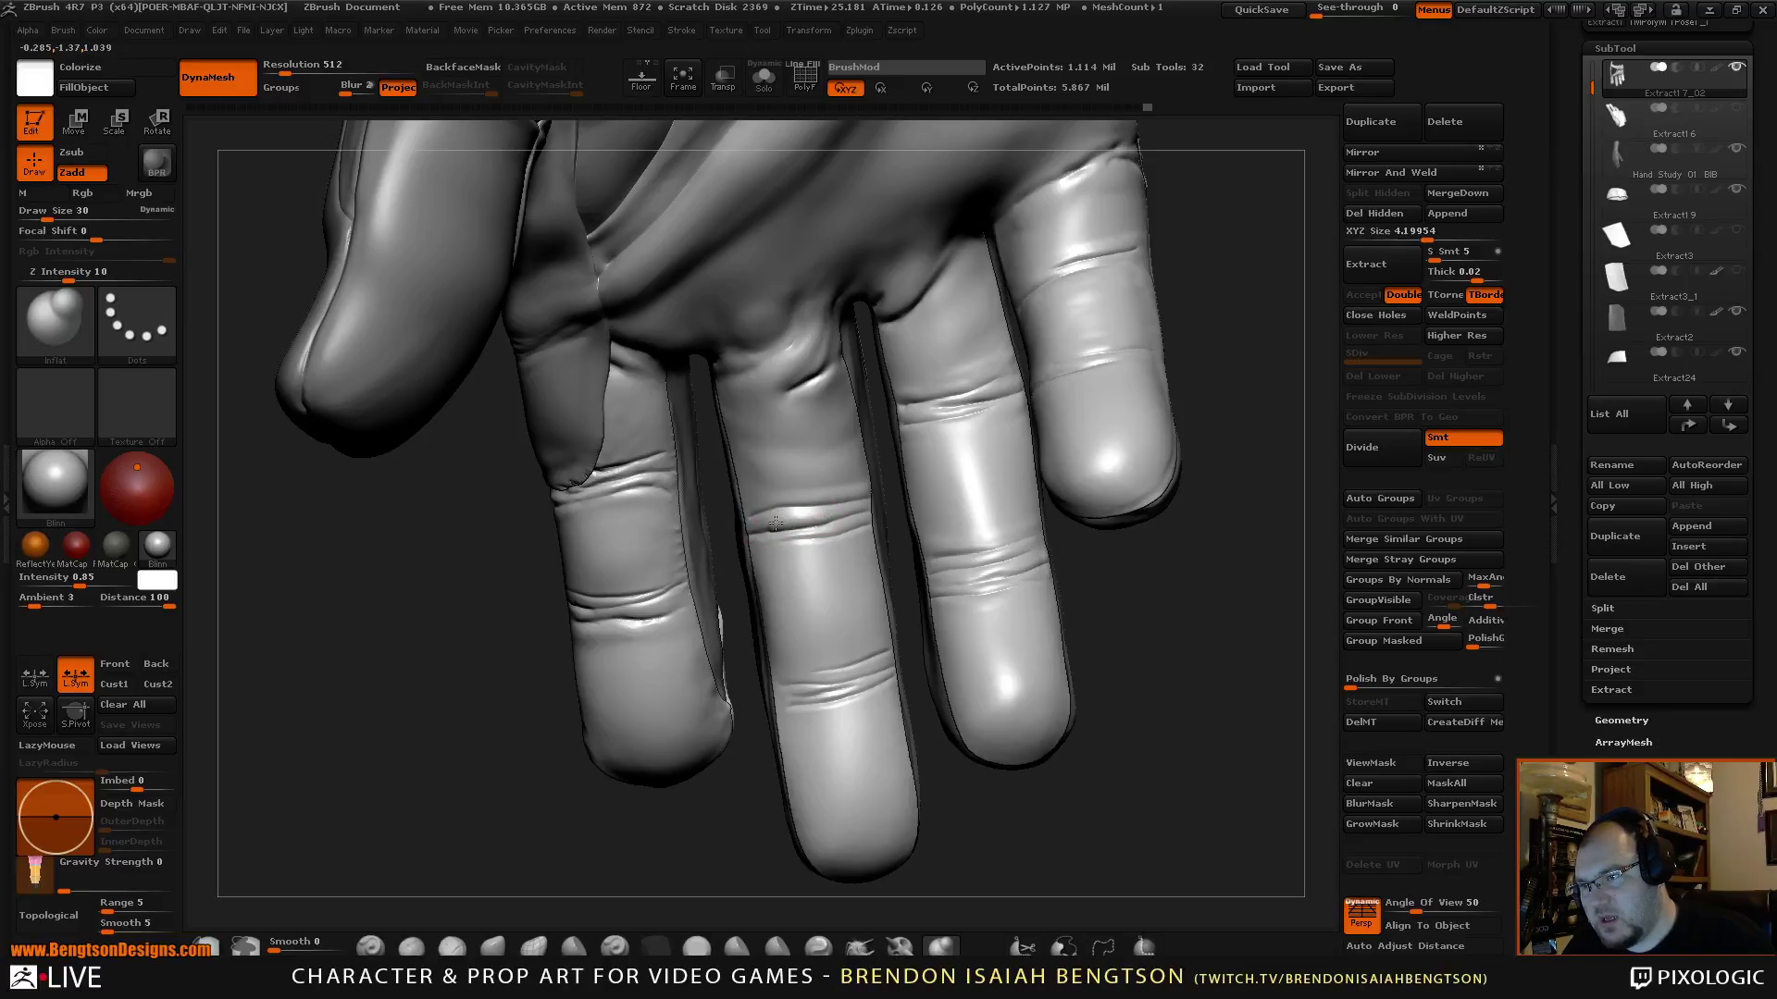
pyautogui.moveTo(762, 527)
pyautogui.mouseDown()
pyautogui.moveTo(852, 508)
pyautogui.moveTo(821, 543)
pyautogui.moveTo(837, 546)
pyautogui.mouseUp()
pyautogui.moveTo(1178, 598)
pyautogui.mouseDown()
pyautogui.moveTo(1211, 583)
pyautogui.moveTo(1170, 615)
pyautogui.moveTo(1046, 547)
pyautogui.mouseUp()
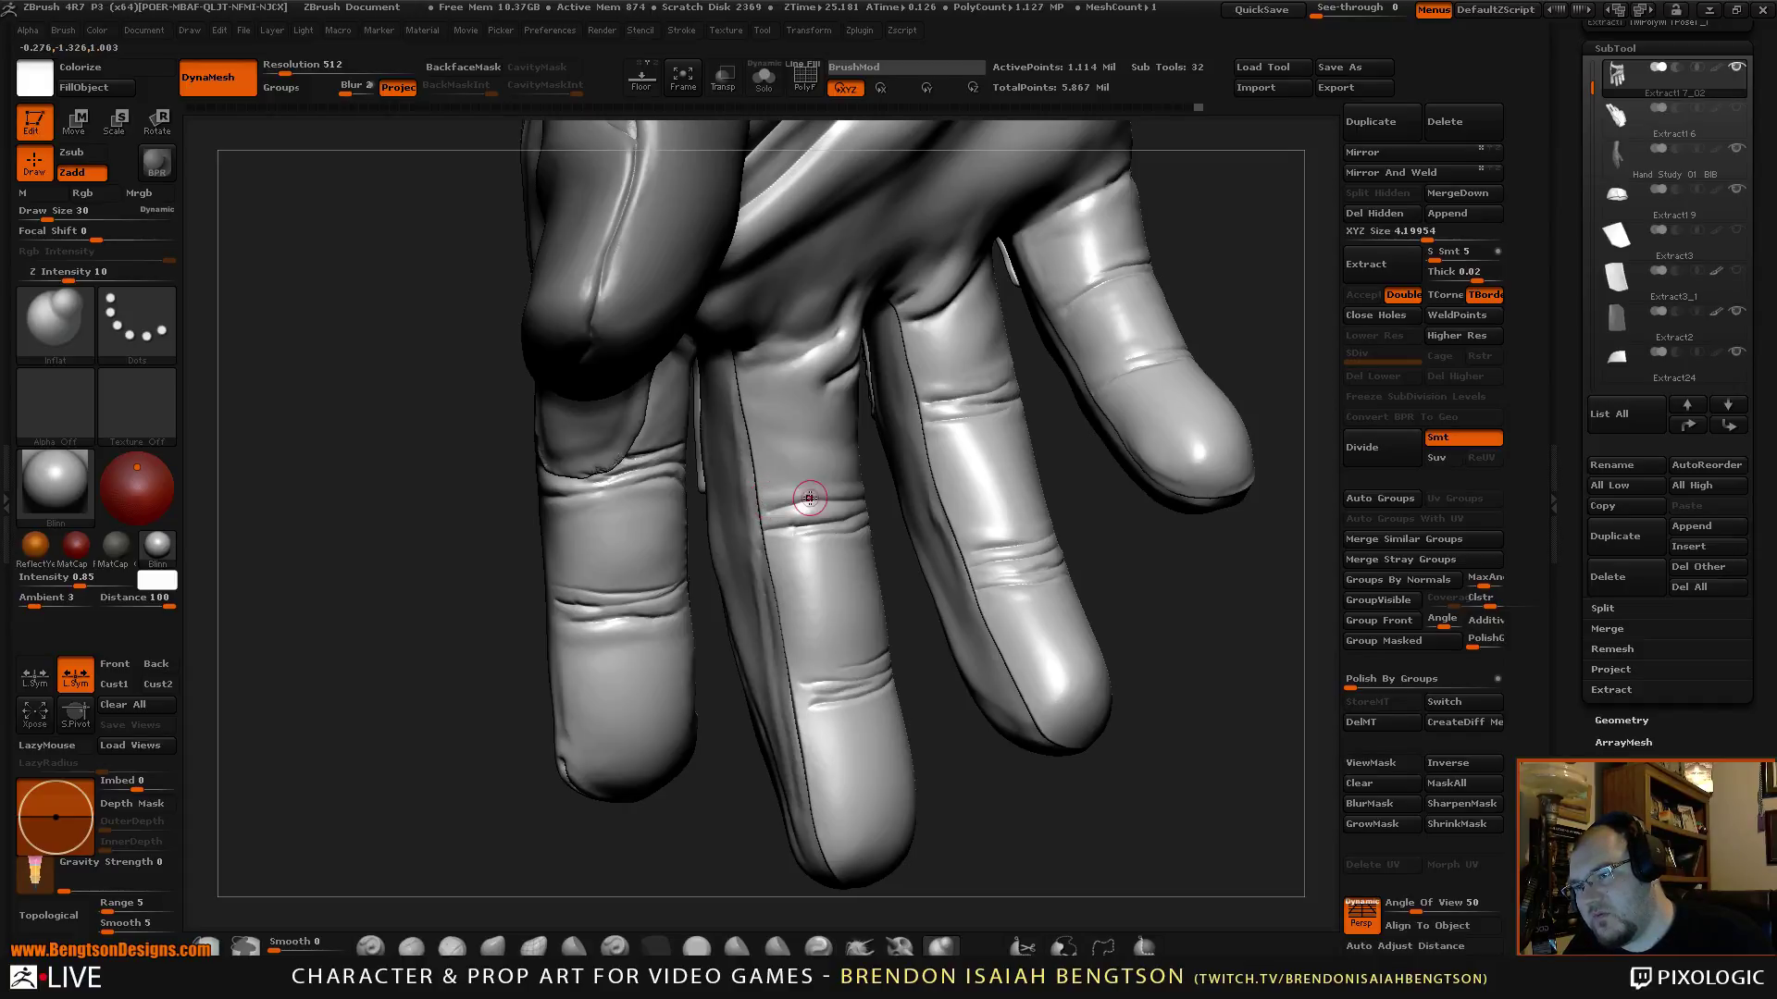
pyautogui.moveTo(759, 485); pyautogui.dragTo(849, 489)
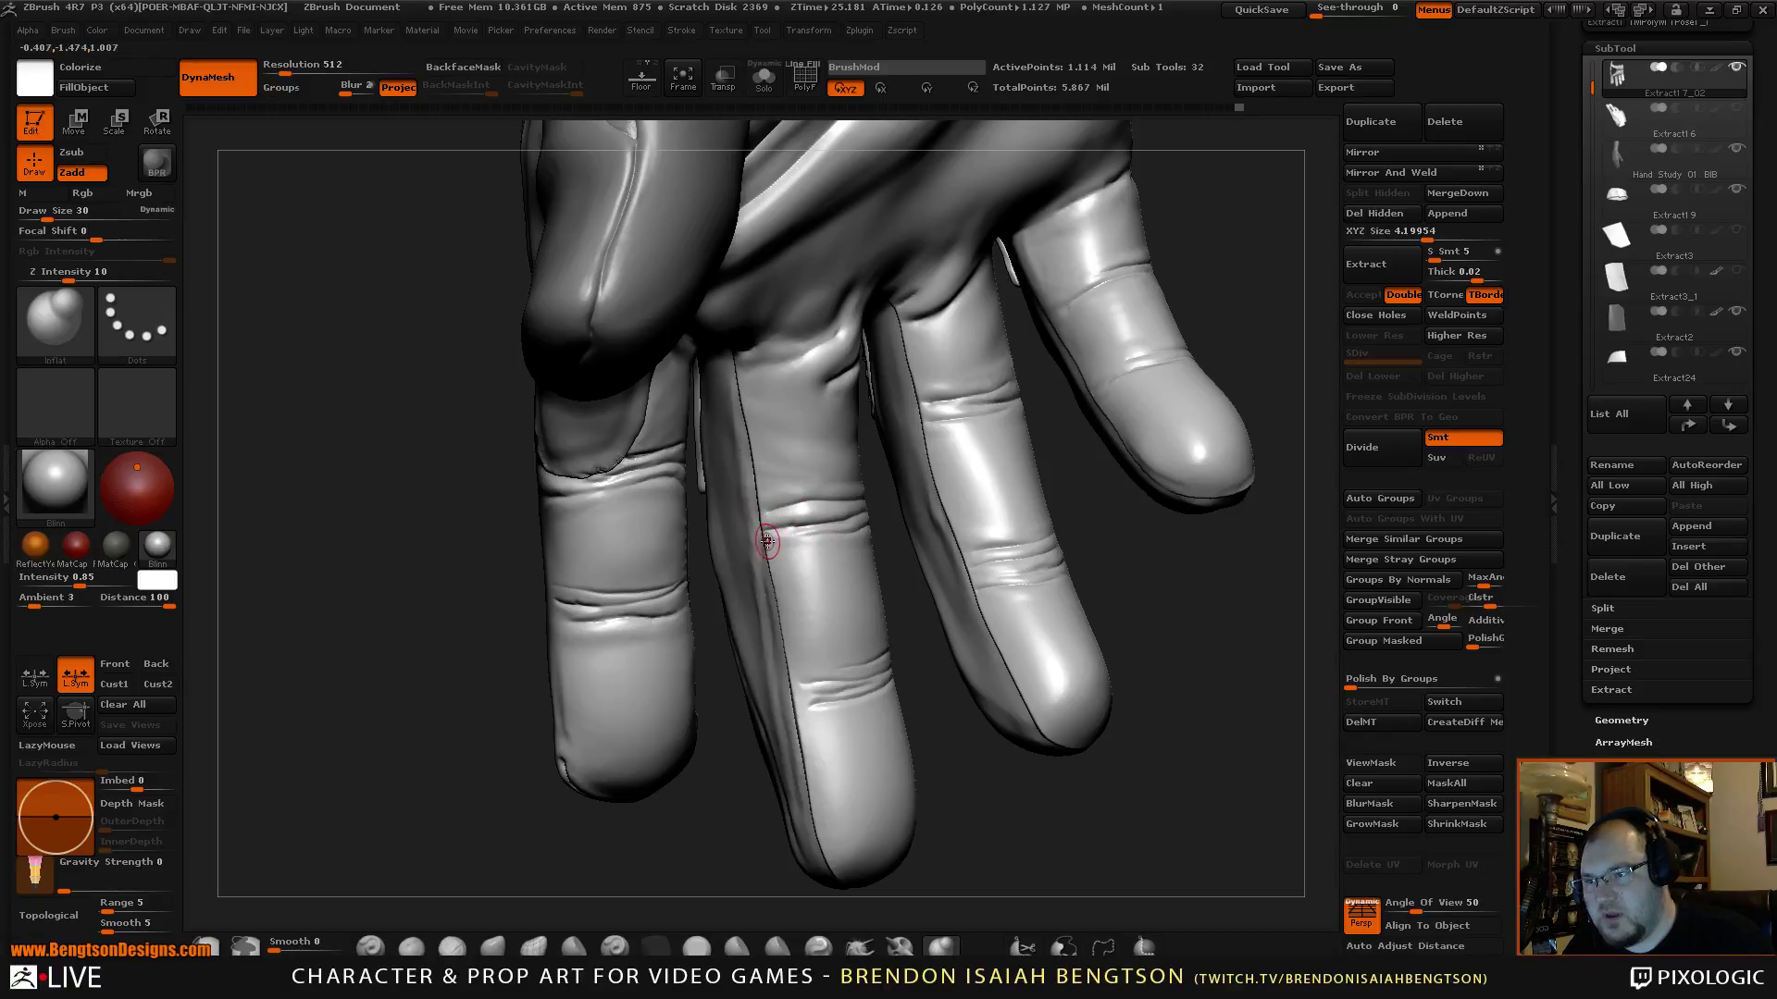
pyautogui.moveTo(916, 657); pyautogui.dragTo(861, 587)
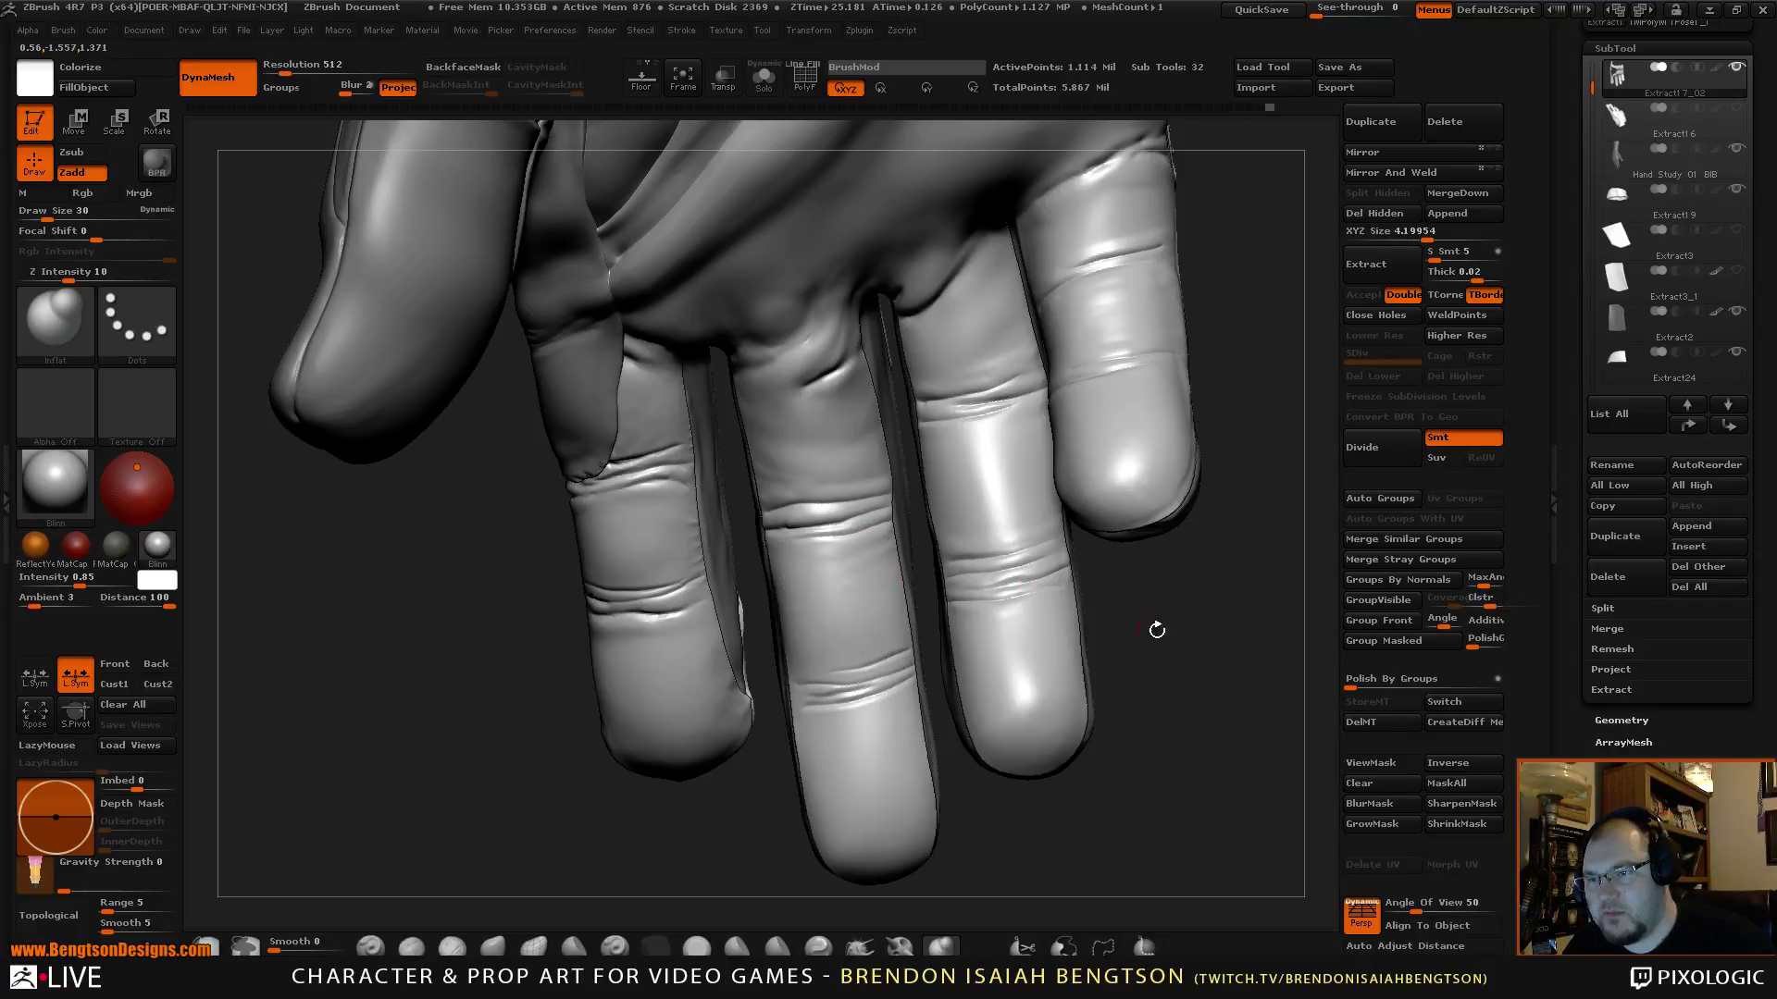
pyautogui.moveTo(1154, 627); pyautogui.dragTo(1253, 595)
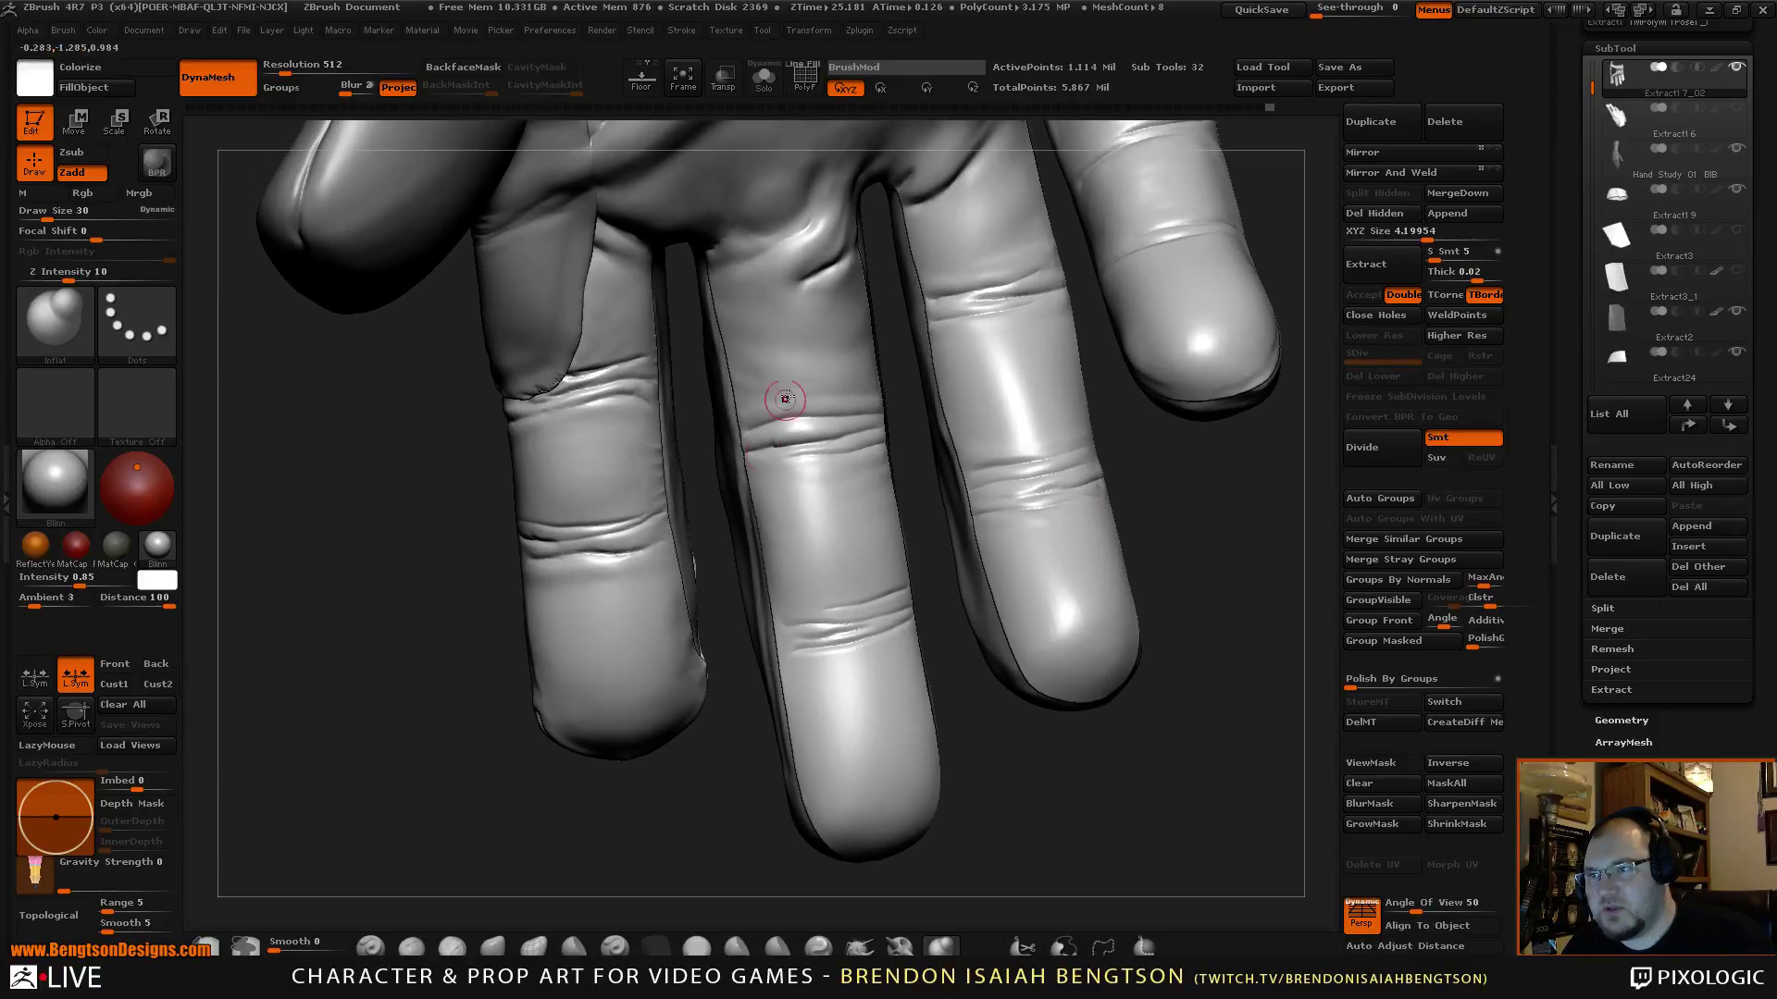
# Inflate the folds across the middle finger's joint nearest the fingertip and check the whole glove.
pyautogui.moveTo(921, 583); pyautogui.dragTo(904, 583)
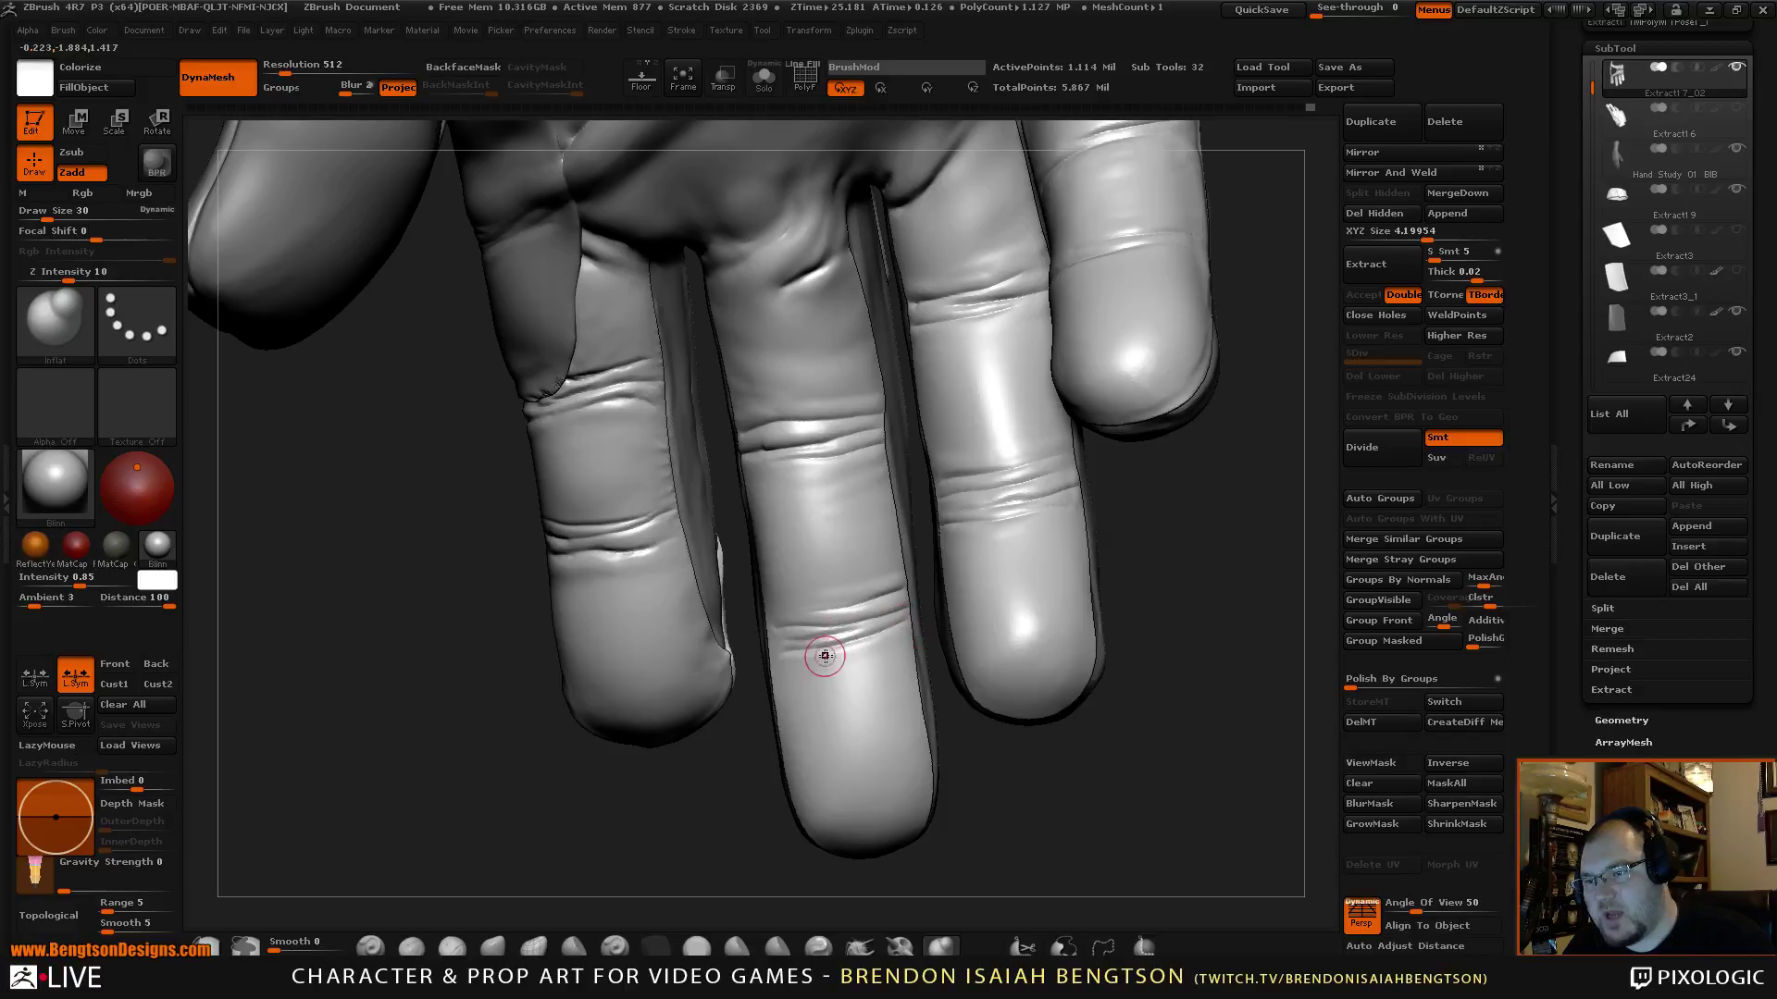
pyautogui.moveTo(935, 745); pyautogui.dragTo(960, 718)
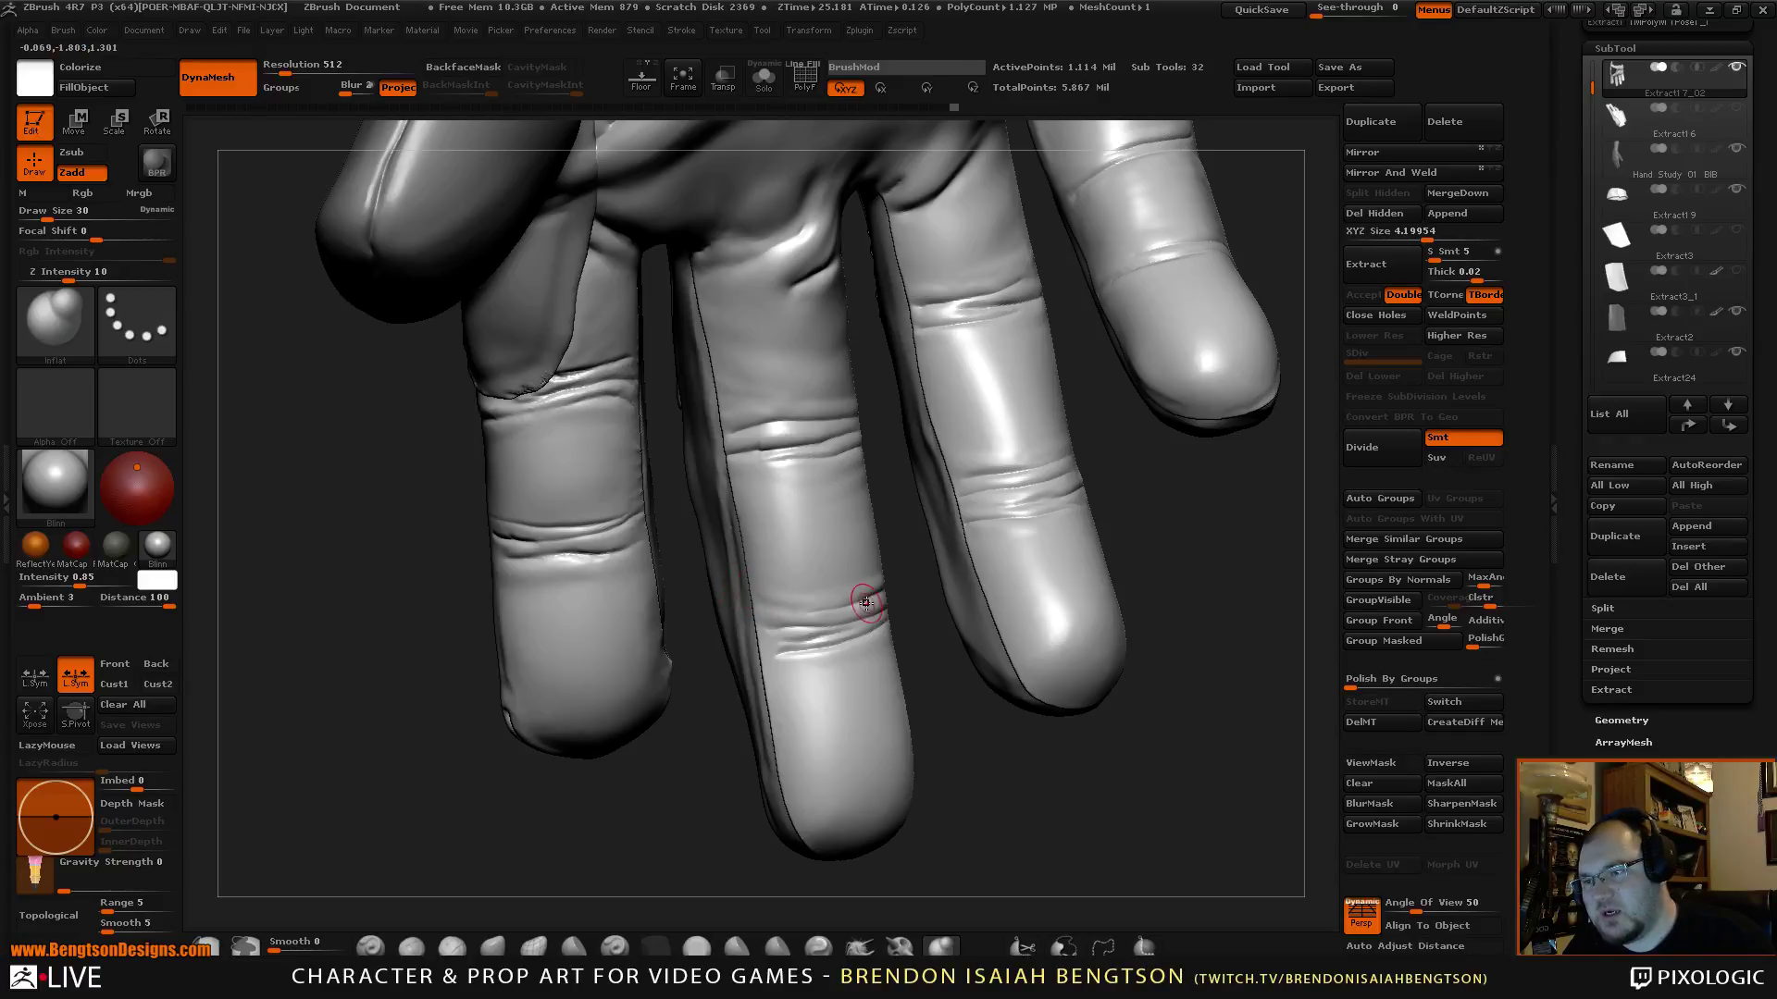
pyautogui.moveTo(838, 618)
pyautogui.mouseDown()
pyautogui.moveTo(775, 616)
pyautogui.moveTo(761, 646)
pyautogui.moveTo(827, 676)
pyautogui.mouseUp()
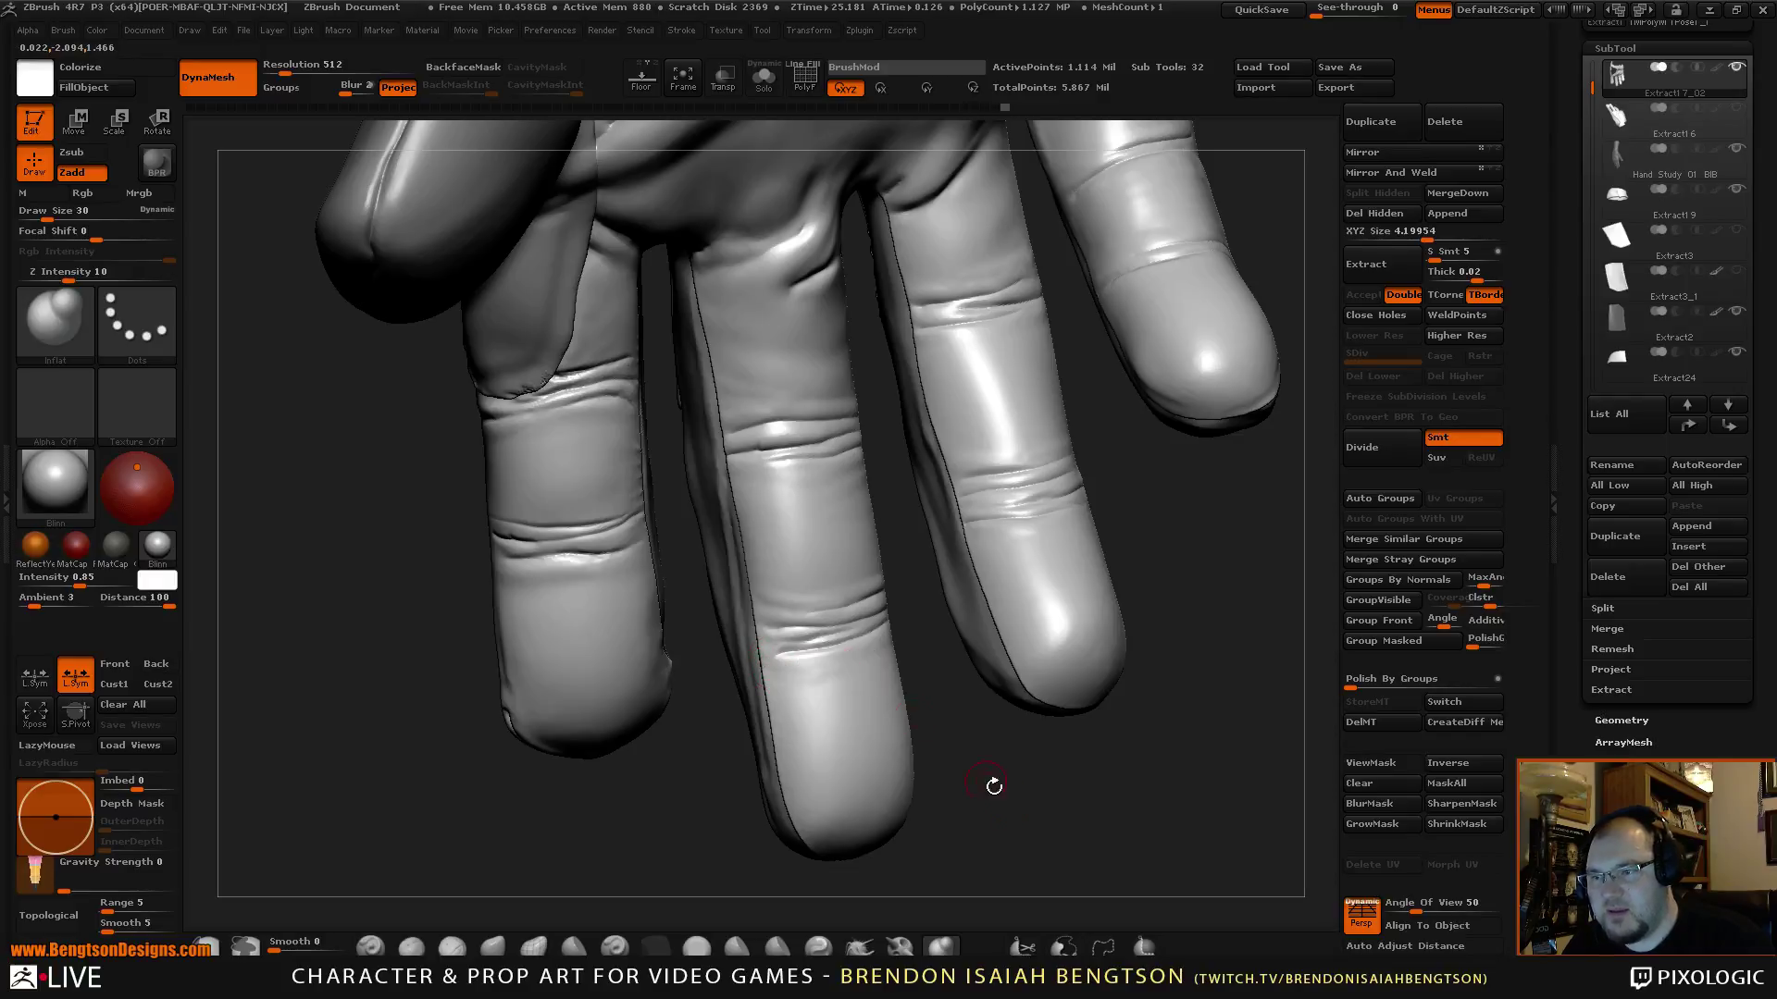
pyautogui.moveTo(991, 781); pyautogui.dragTo(1028, 692)
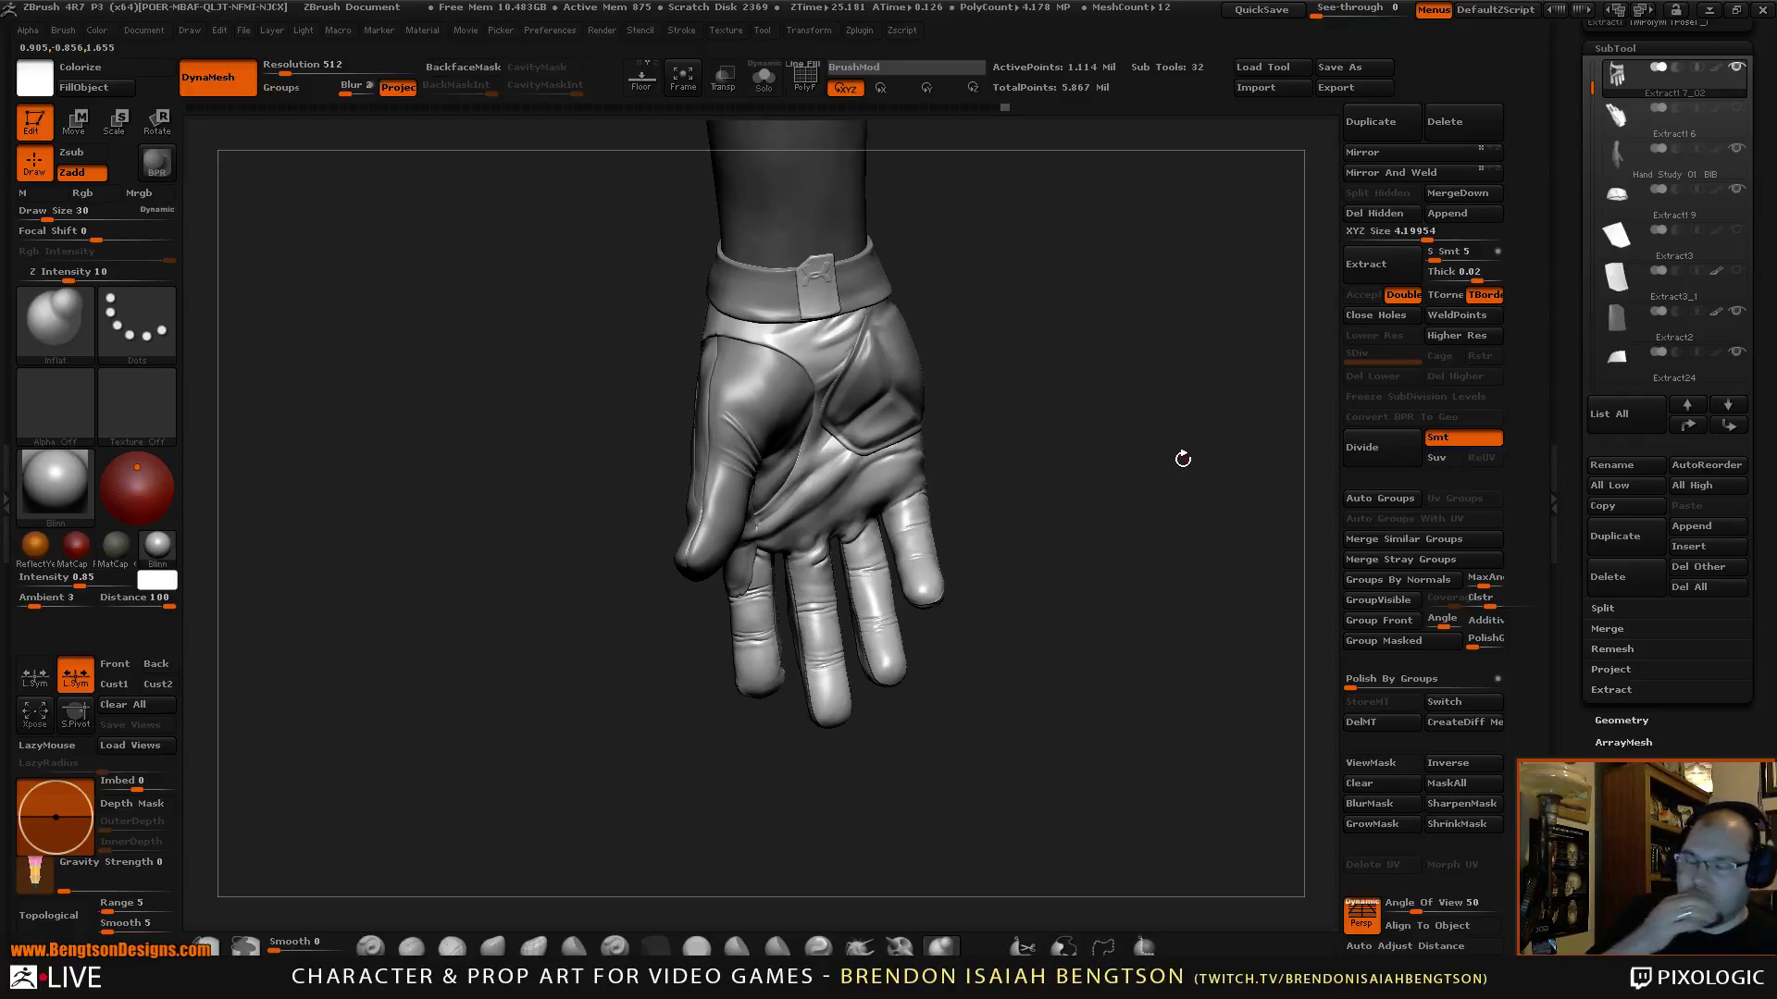
# Try to build up fabric creases on the middle finger's base segment with the ClayBuildup brush at Draw Sizes 11 and 53.
pyautogui.moveTo(1036, 583)
pyautogui.mouseDown()
pyautogui.moveTo(1075, 685)
pyautogui.moveTo(753, 417)
pyautogui.mouseUp()
pyautogui.press('b')
pyautogui.press('c')
pyautogui.press('b')
pyautogui.press('space')
pyautogui.moveTo(748, 317); pyautogui.dragTo(723, 303)
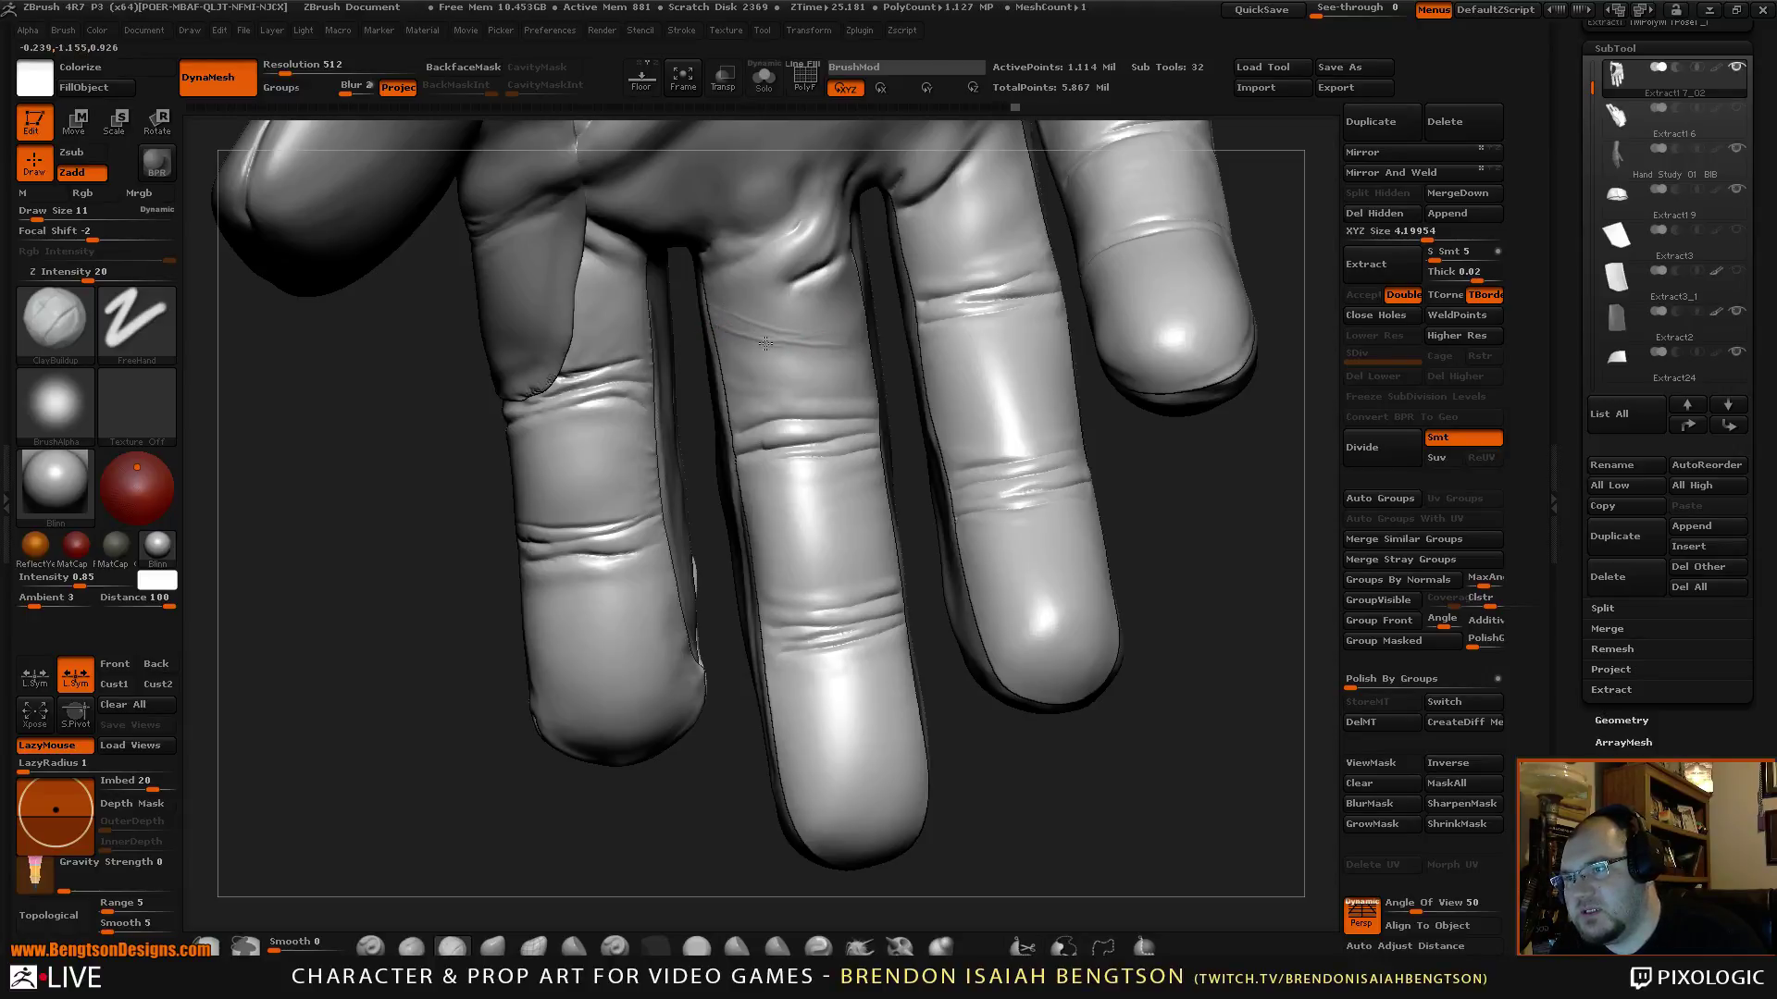
pyautogui.press('ctrl')
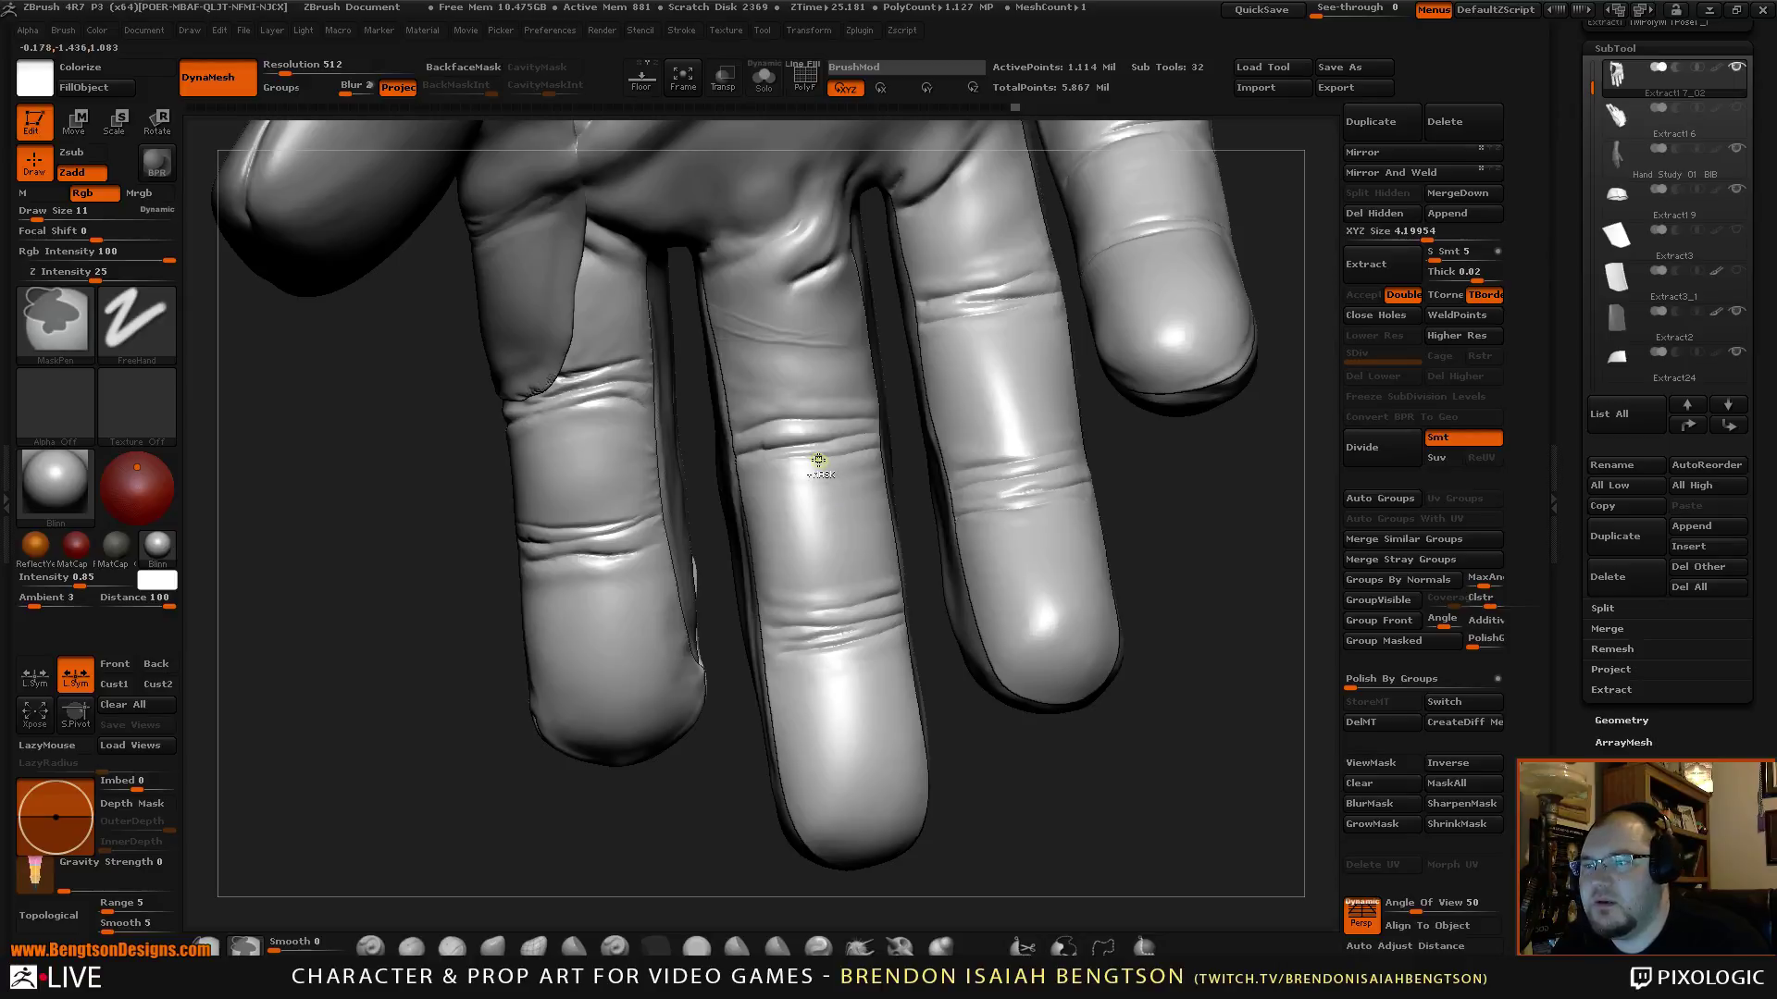
pyautogui.press('s')
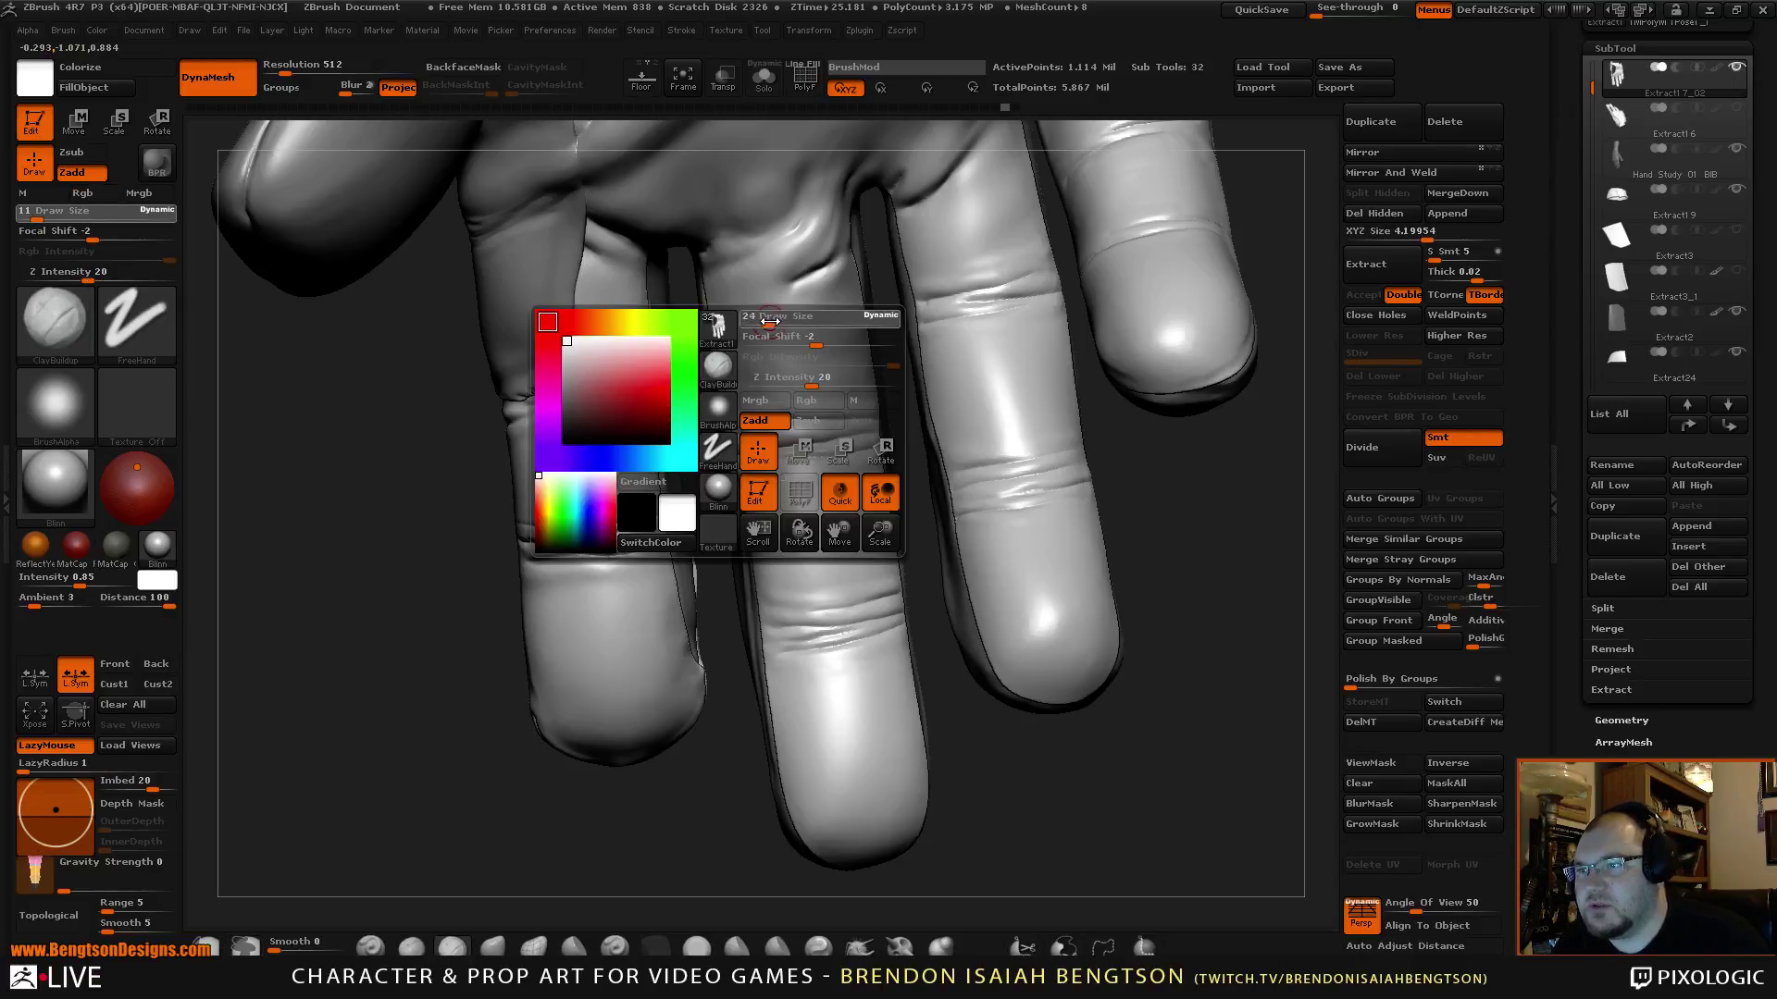
pyautogui.moveTo(762, 320); pyautogui.dragTo(858, 363)
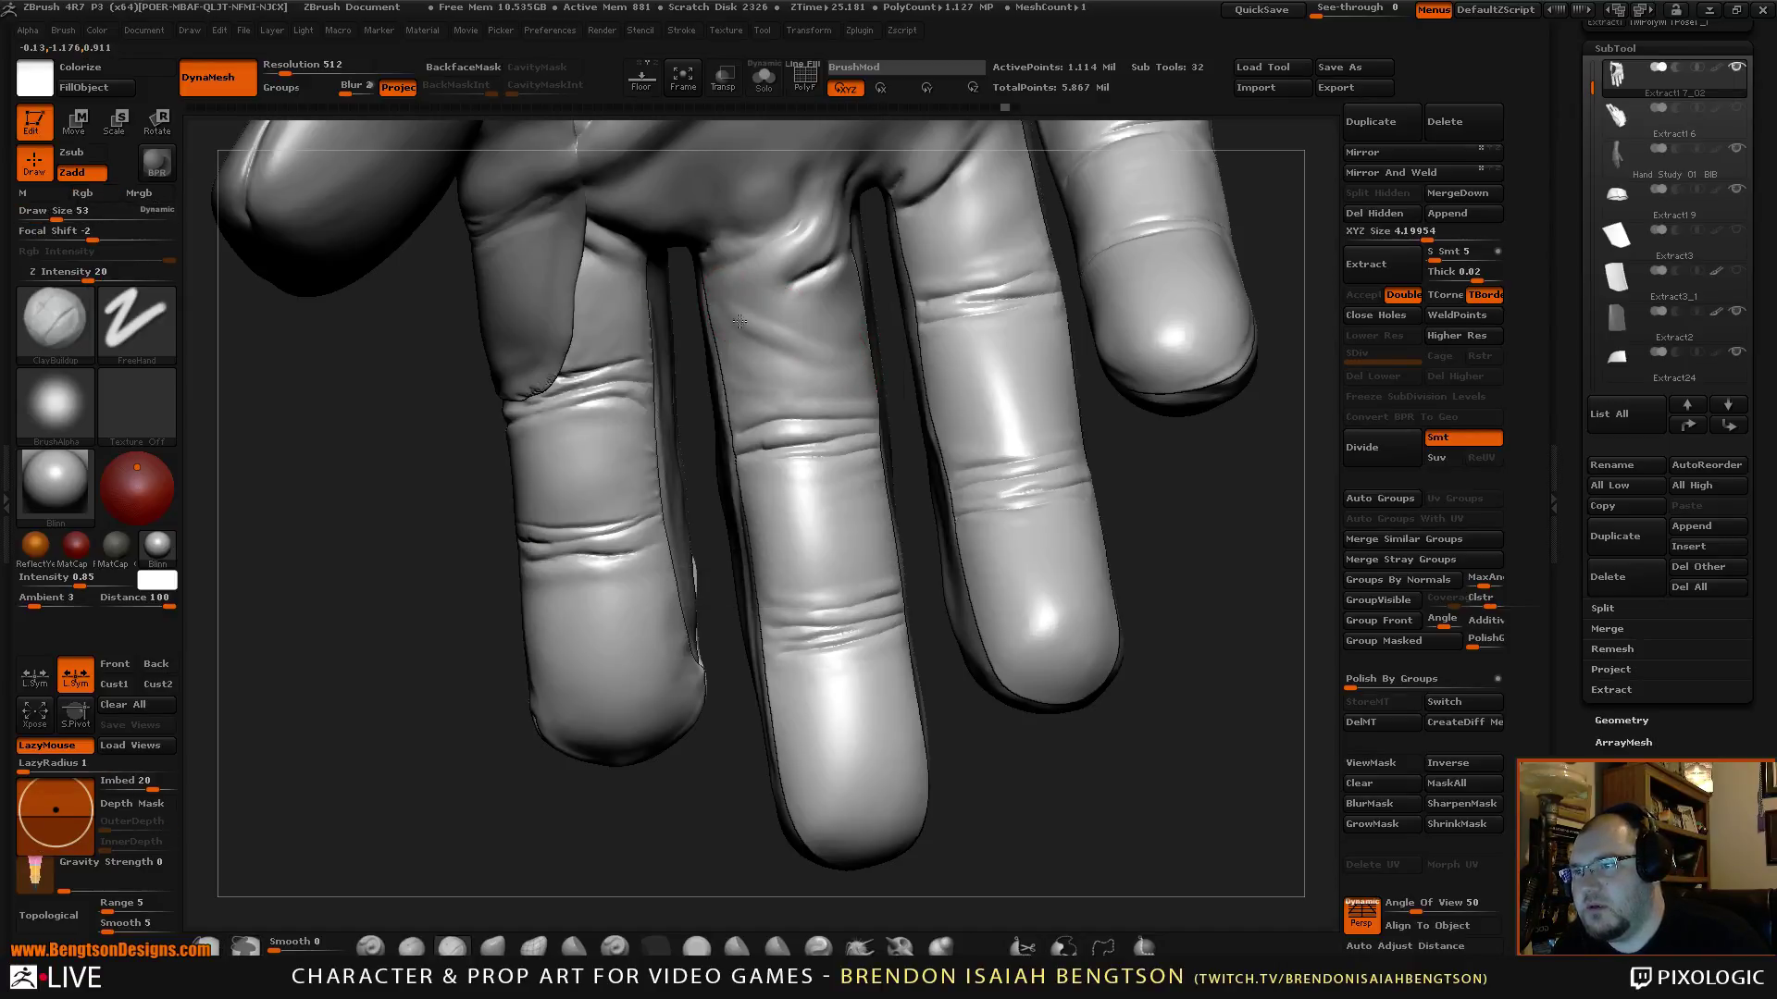
pyautogui.press('ctrl')
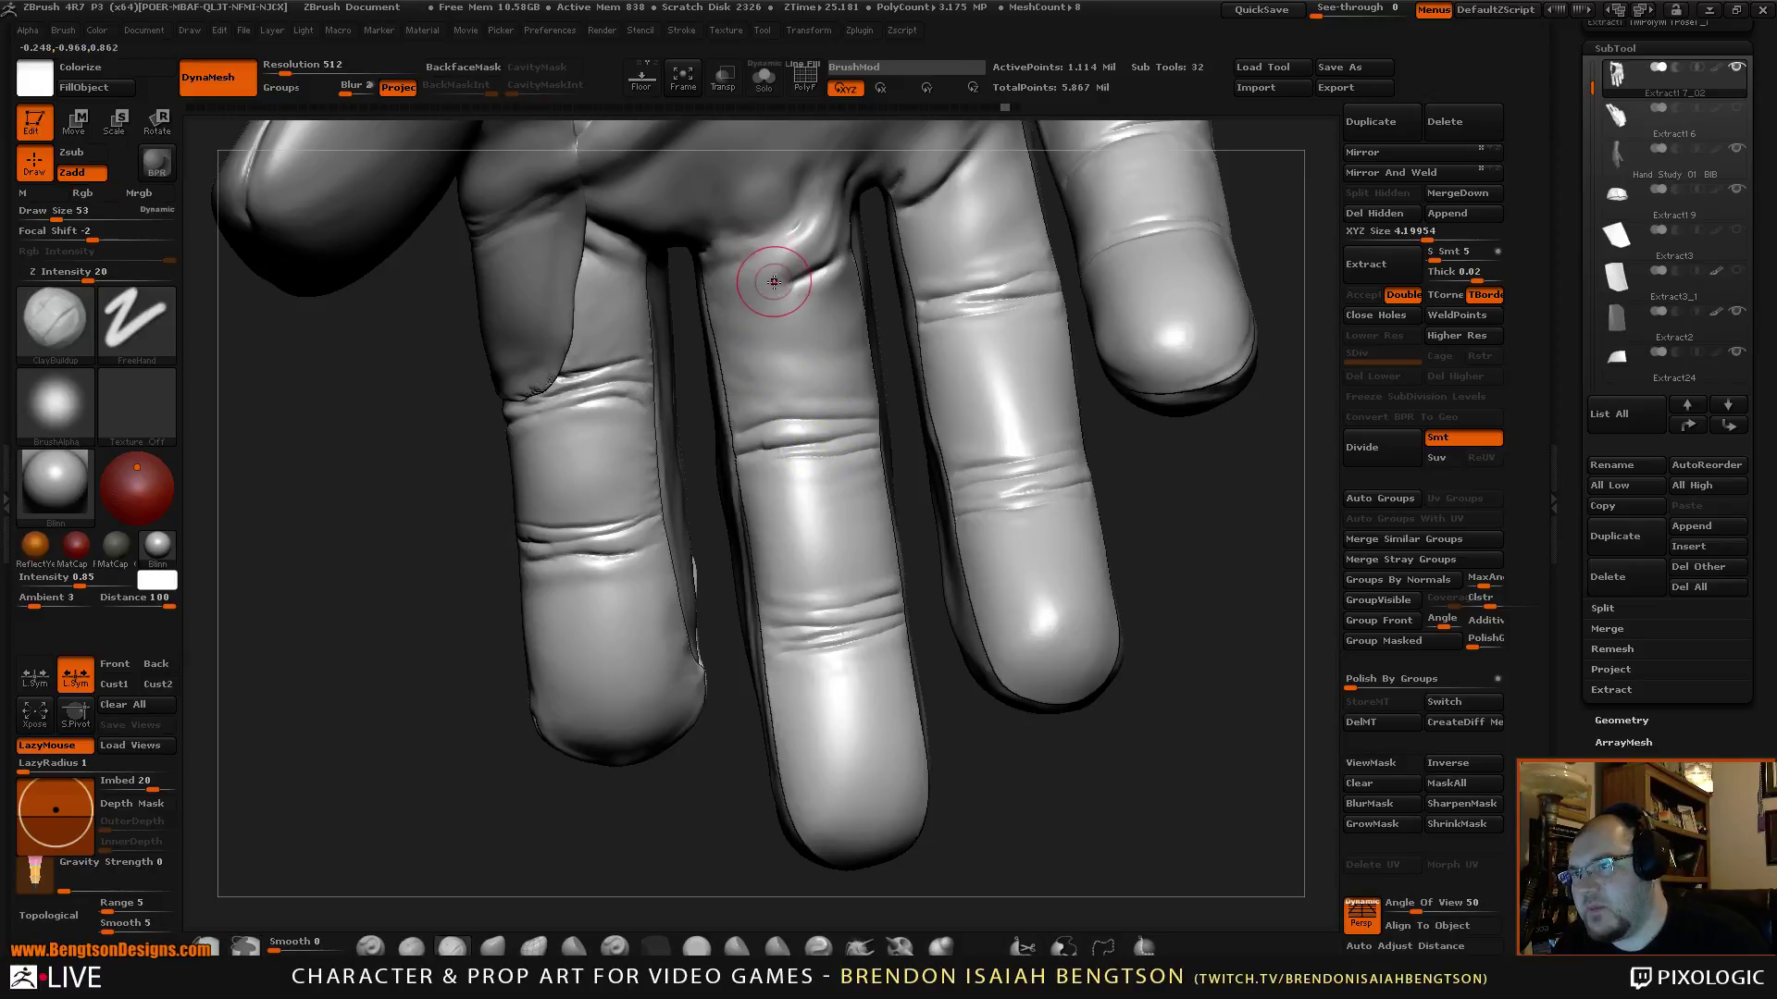
pyautogui.moveTo(1169, 518)
pyautogui.mouseDown()
pyautogui.moveTo(1152, 485)
pyautogui.moveTo(1182, 470)
pyautogui.moveTo(1198, 522)
pyautogui.mouseUp()
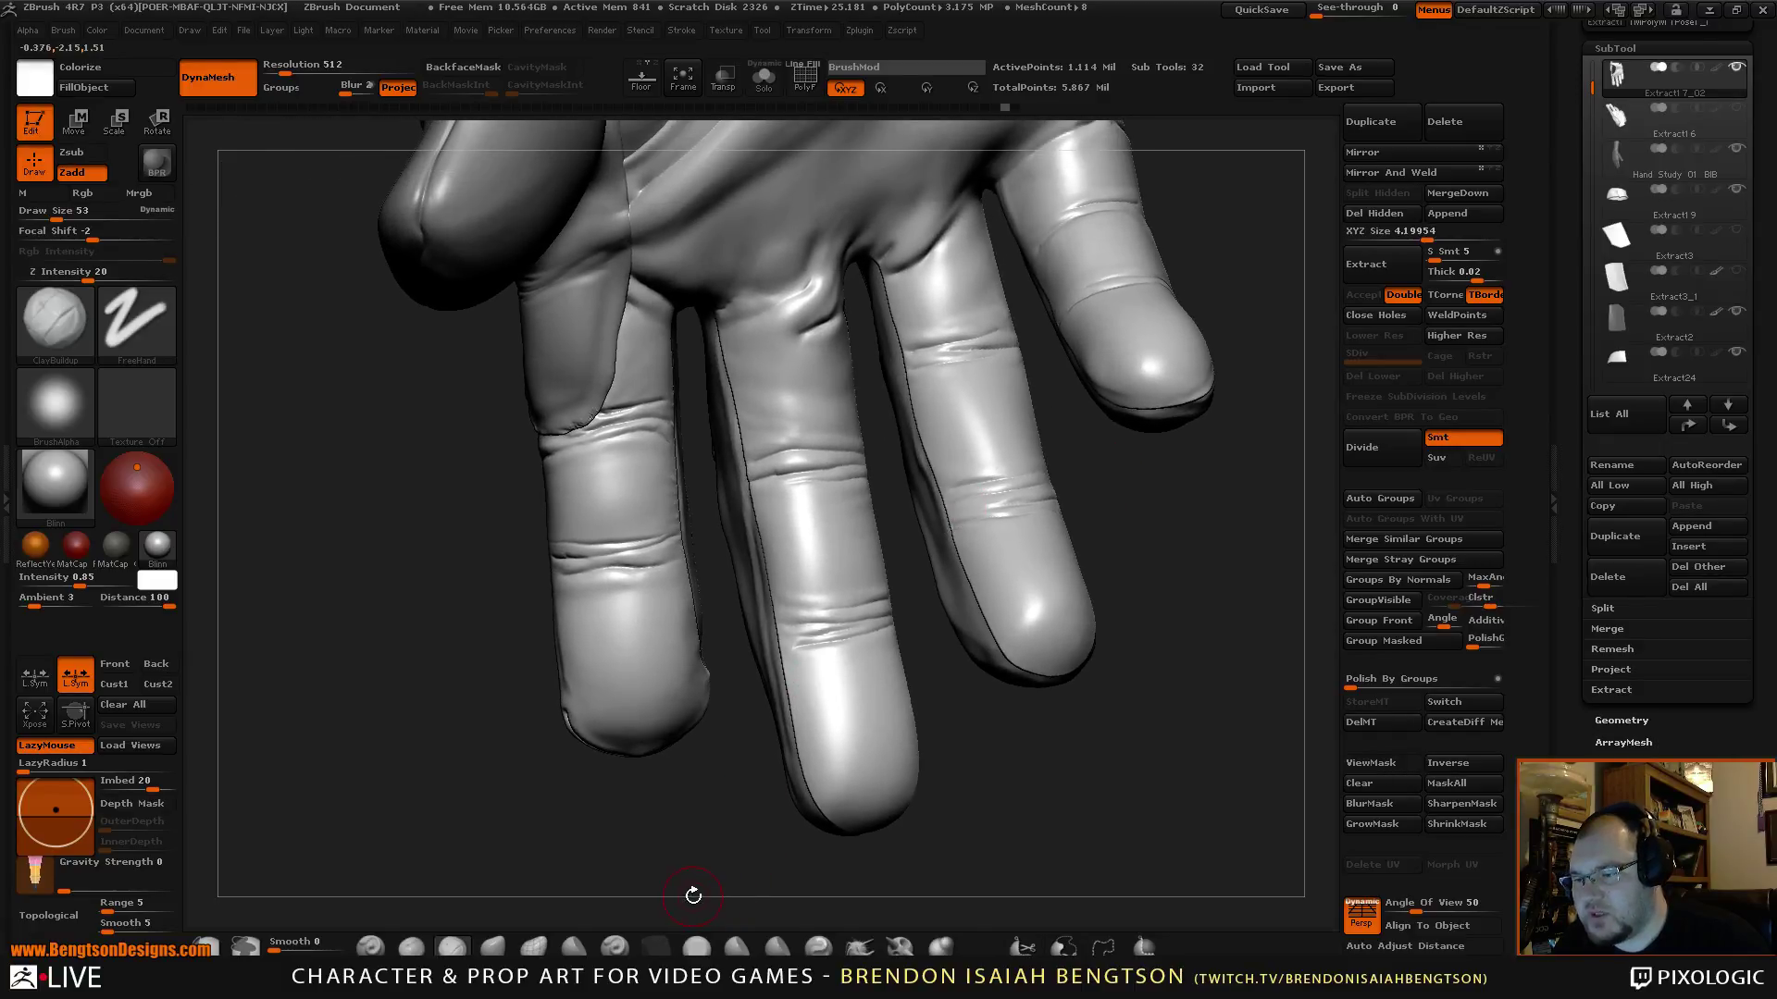
pyautogui.click(922, 944)
pyautogui.press('space')
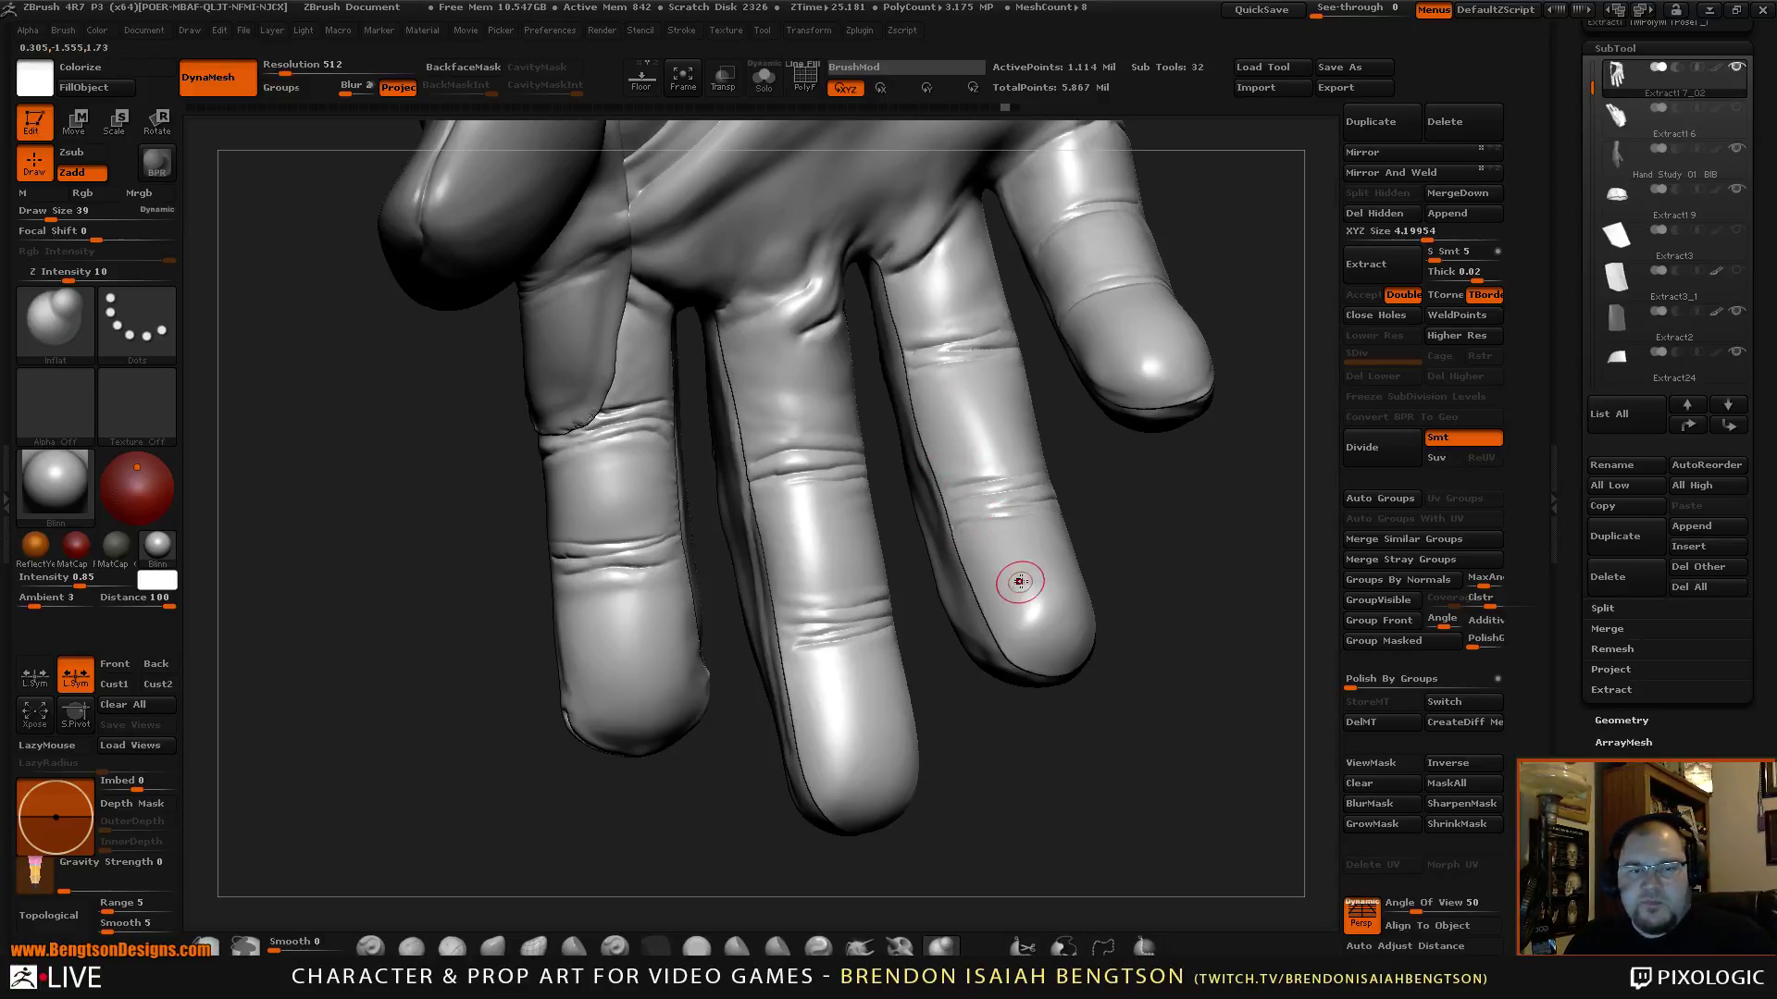
pyautogui.moveTo(1117, 507)
pyautogui.mouseDown()
pyautogui.moveTo(1095, 509)
pyautogui.moveTo(1114, 574)
pyautogui.moveTo(1154, 559)
pyautogui.moveTo(1126, 520)
pyautogui.moveTo(1148, 510)
pyautogui.mouseUp()
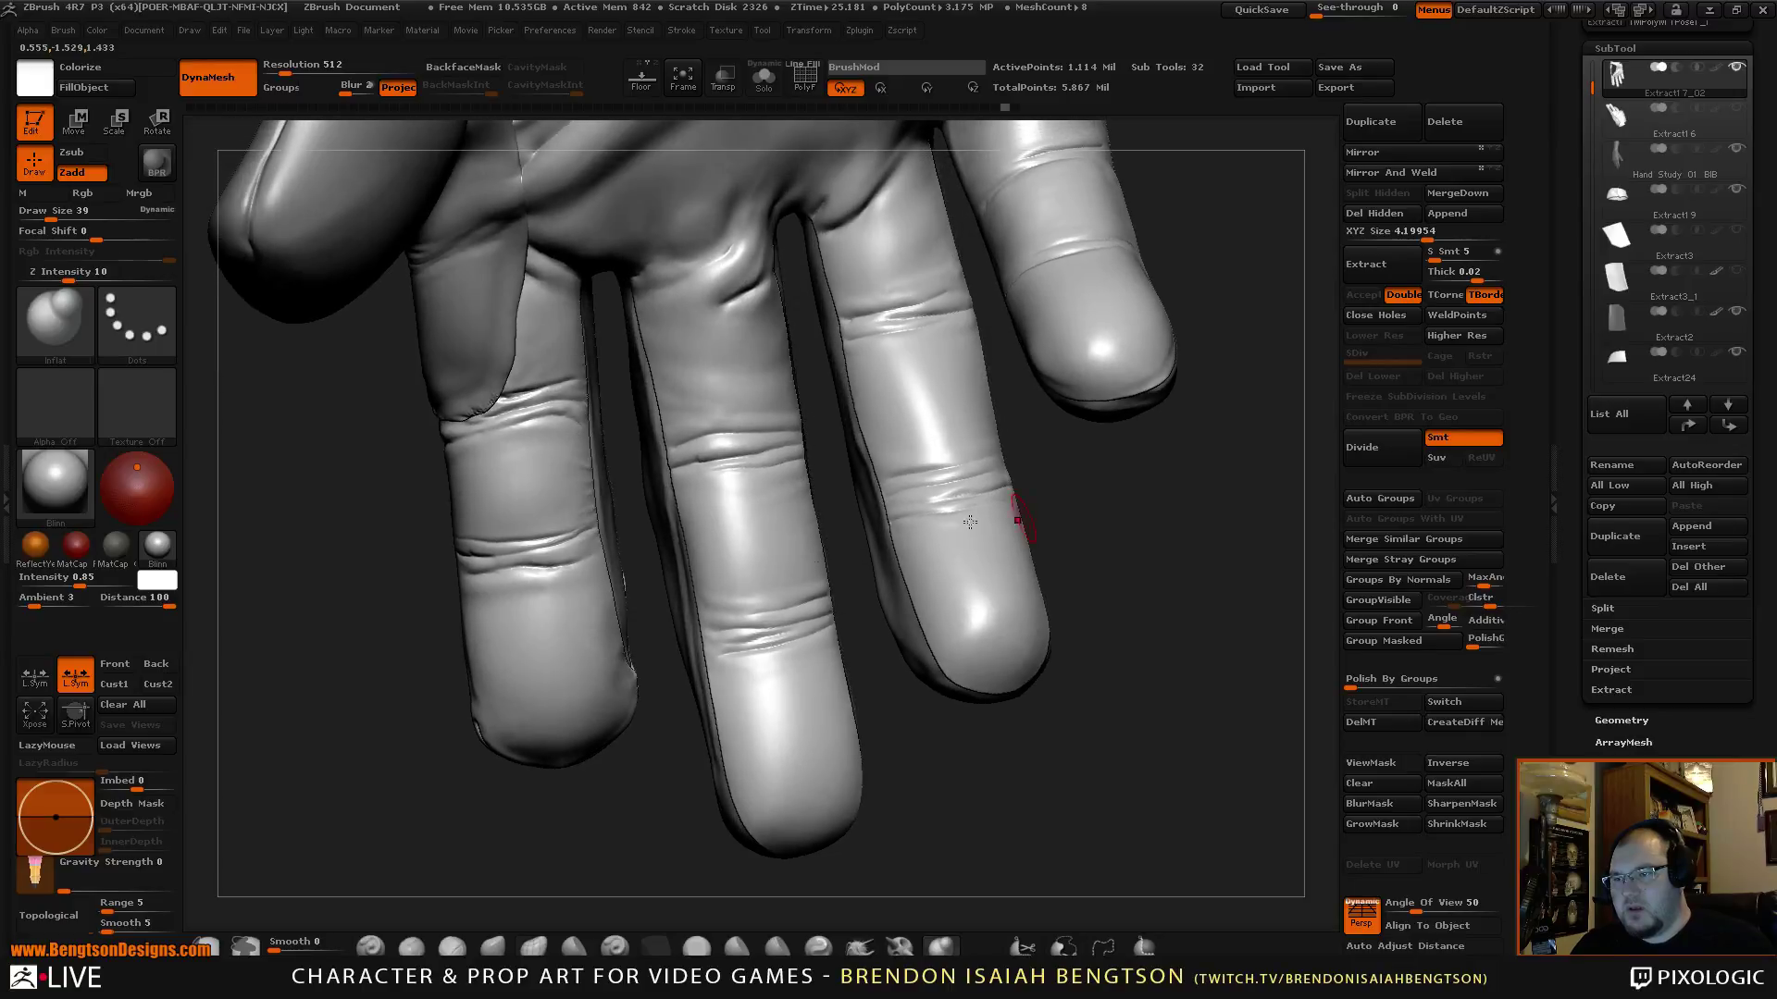
# Switch to the Move Topological brush at Draw Size 75 and reshape the middle finger along its side seam and tip.
pyautogui.press('b')
pyautogui.press('m')
pyautogui.press('t')
pyautogui.press('space')
pyautogui.moveTo(678, 583); pyautogui.dragTo(709, 584)
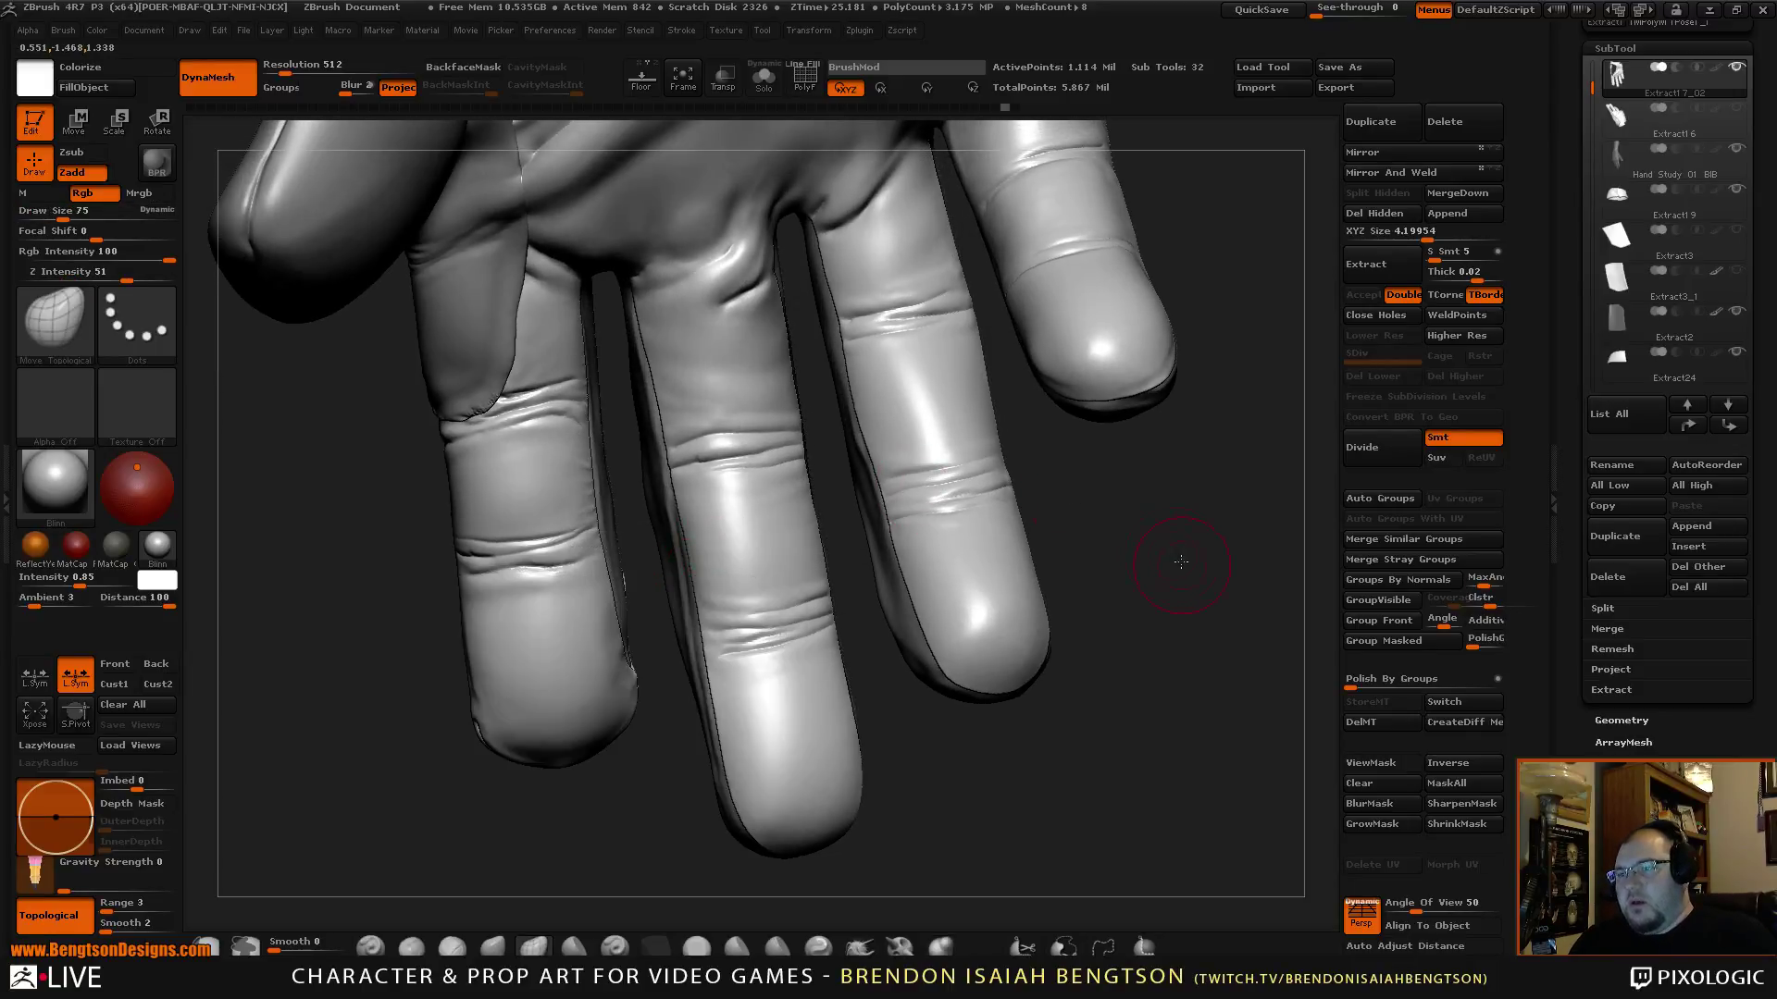
pyautogui.moveTo(1193, 541); pyautogui.dragTo(1235, 500)
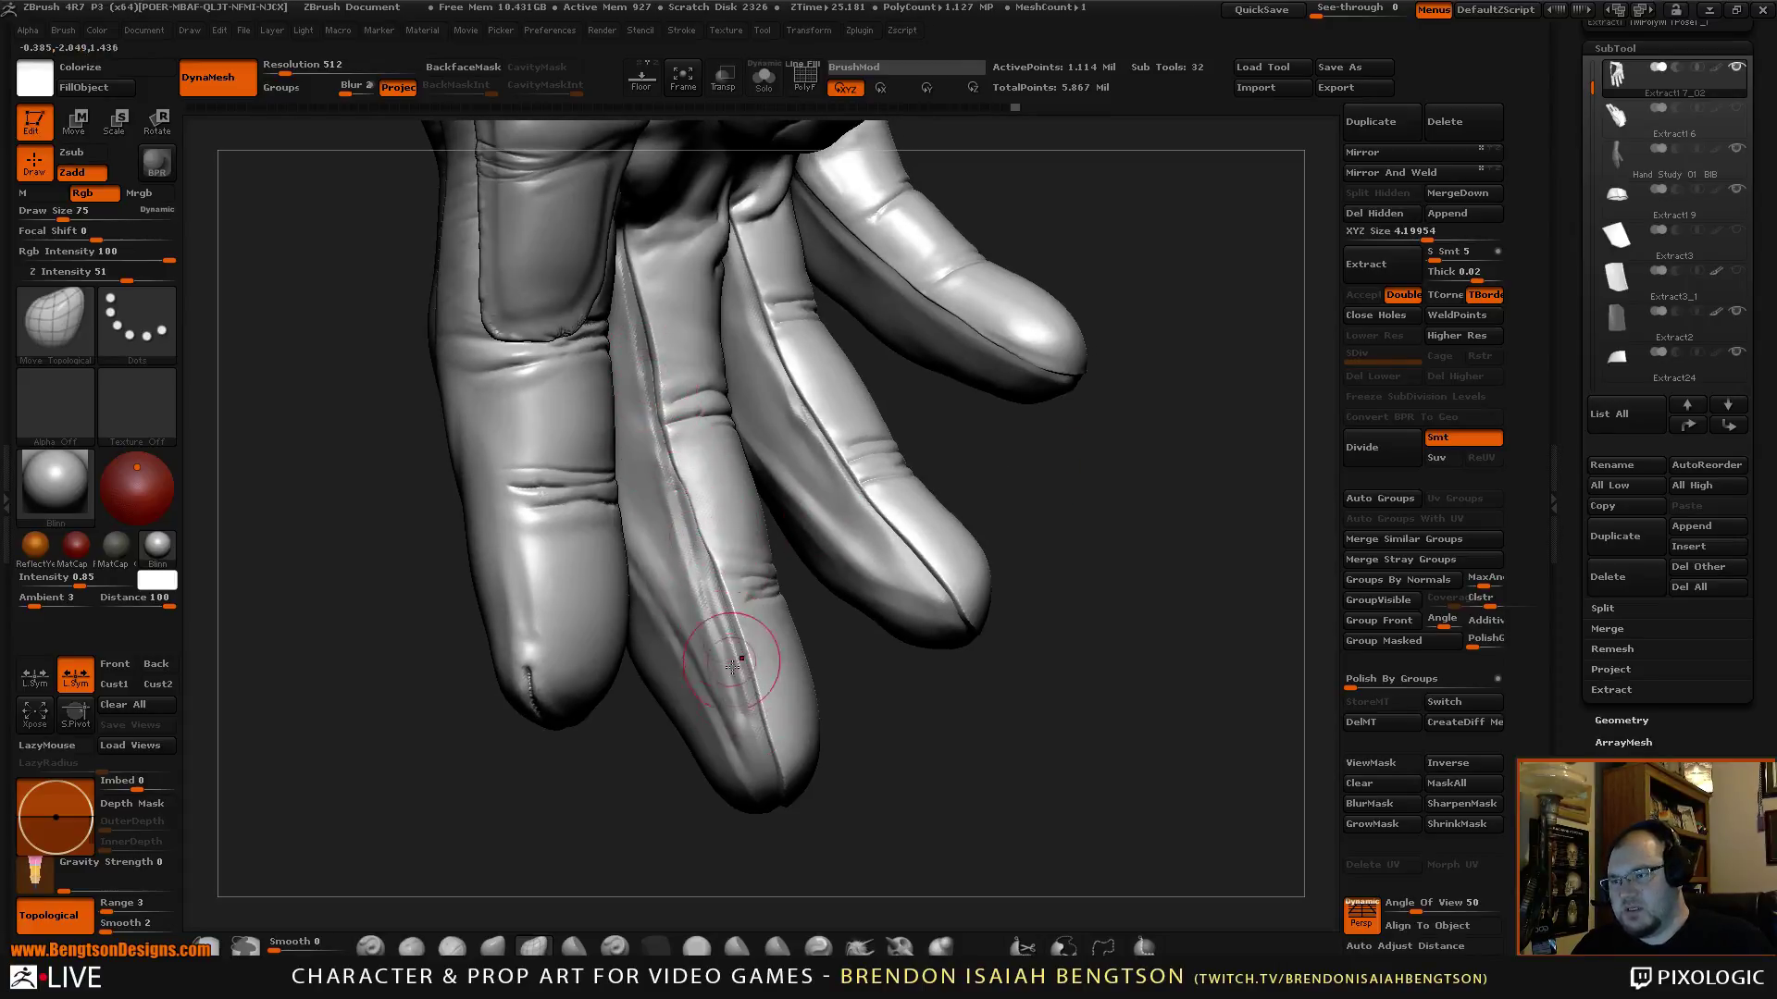
pyautogui.keyDown('alt'); pyautogui.moveTo(732, 666); pyautogui.dragTo(709, 552); pyautogui.keyUp('alt')
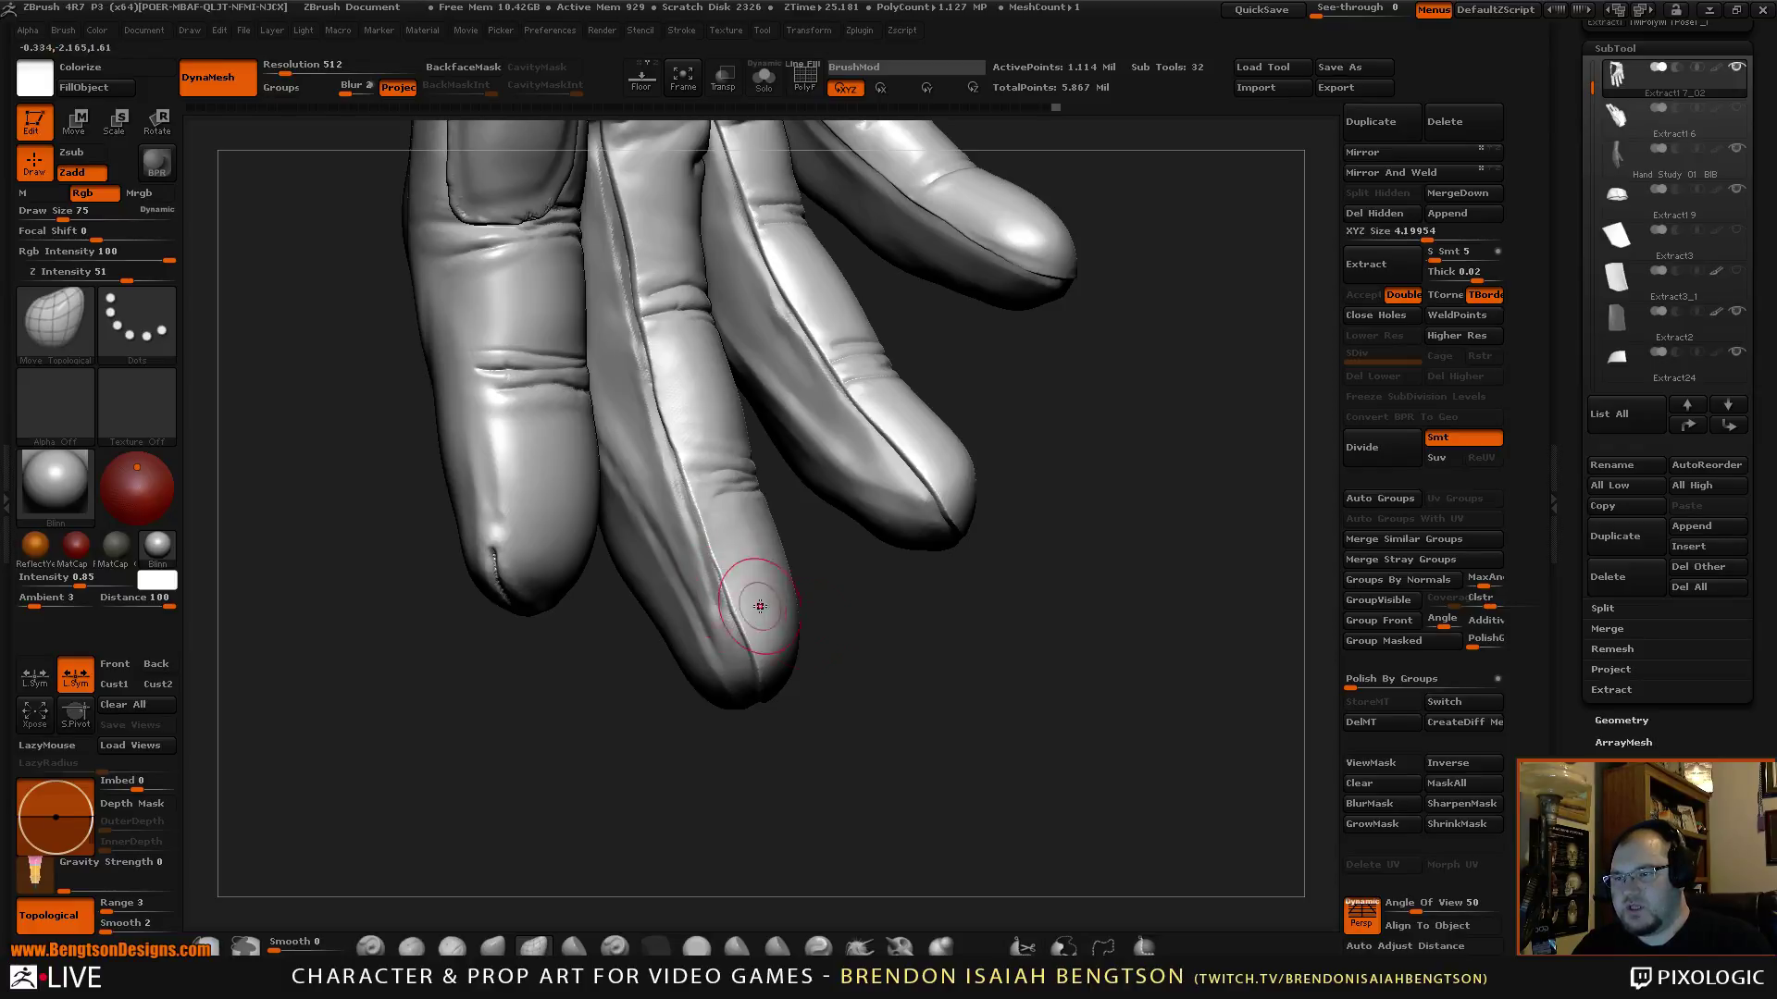
pyautogui.moveTo(759, 606); pyautogui.dragTo(757, 599)
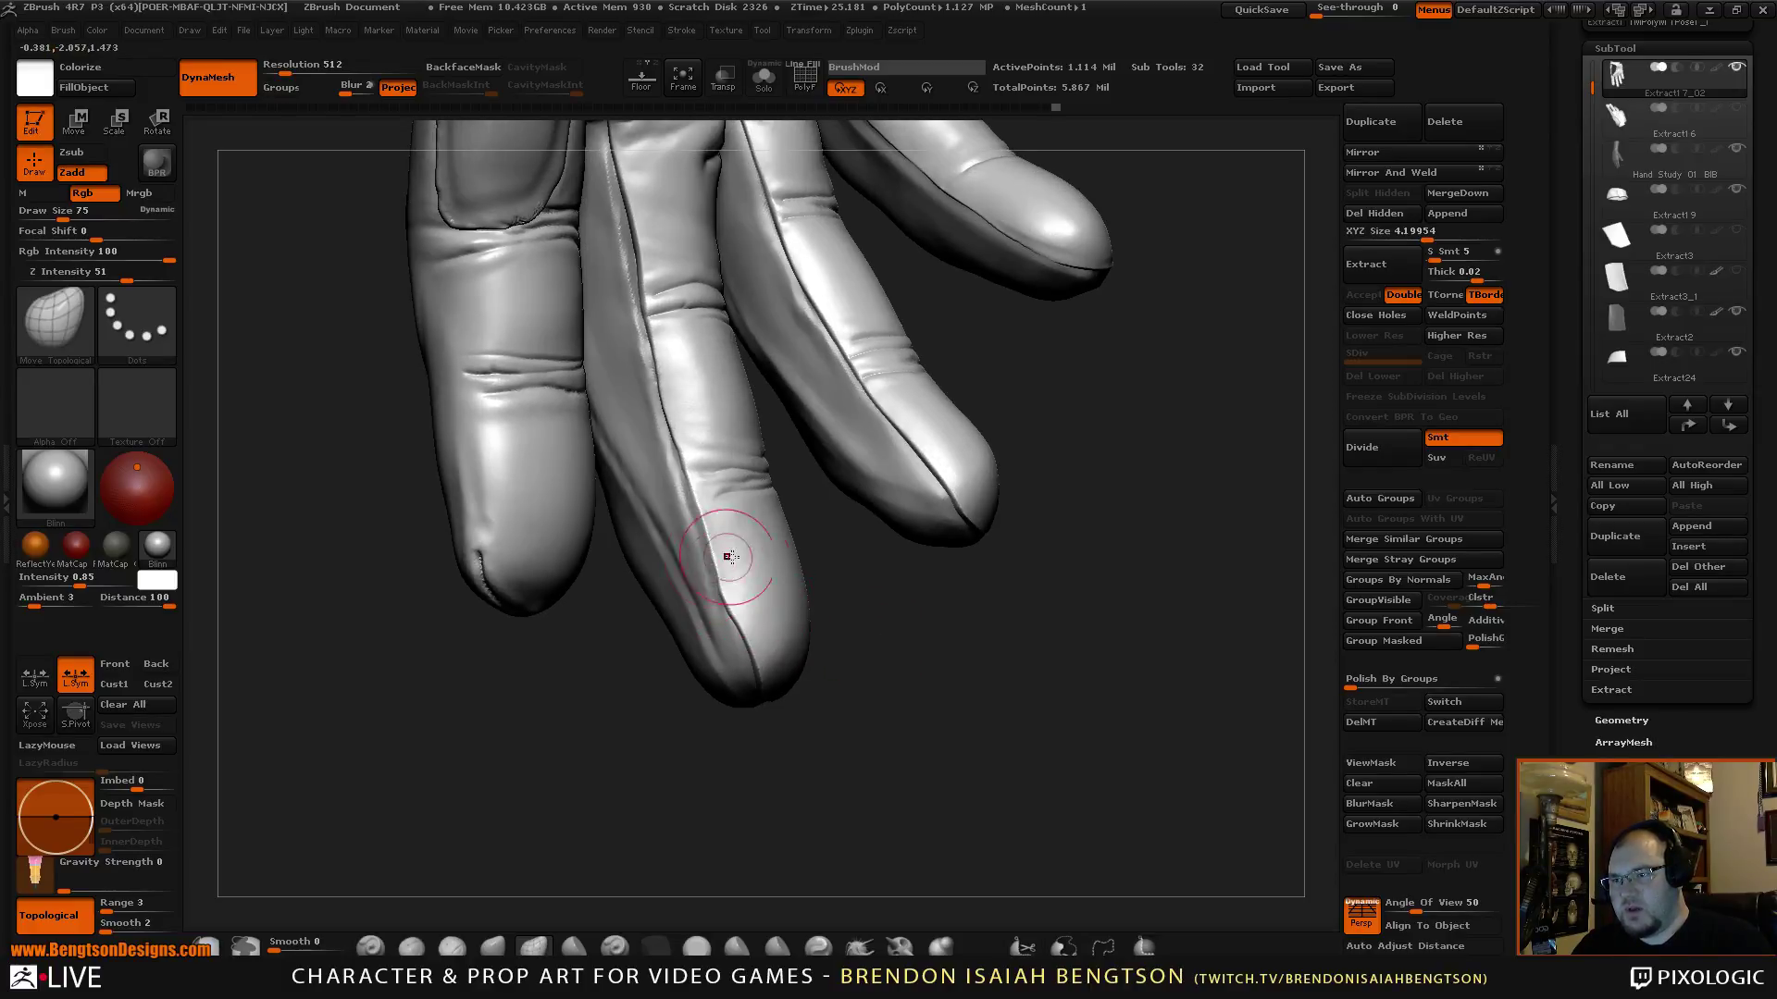
# Adjust the Move Topological Draw Size to 68 and refine the middle finger's side seam and fingertip shape.
pyautogui.moveTo(726, 558); pyautogui.dragTo(643, 548, button='right')
pyautogui.moveTo(700, 738); pyautogui.dragTo(759, 602, button='right')
pyautogui.press('space')
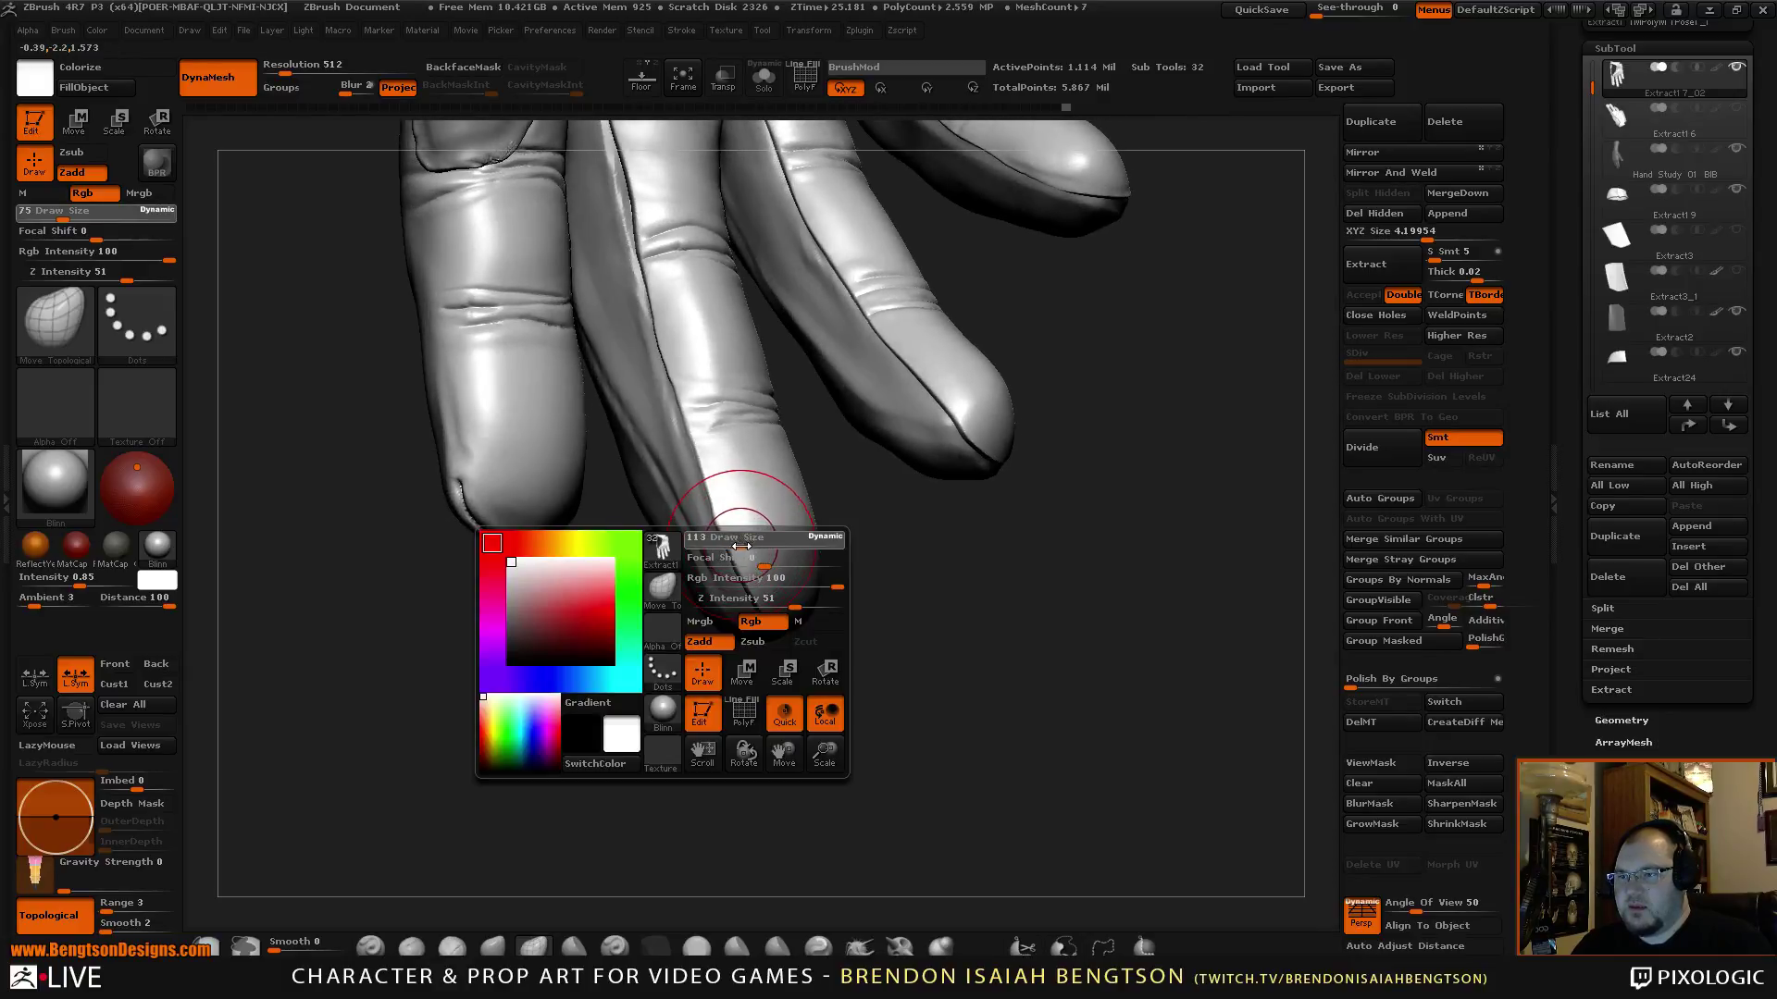
pyautogui.moveTo(742, 546); pyautogui.dragTo(728, 555)
pyautogui.moveTo(751, 614); pyautogui.dragTo(754, 546, button='right')
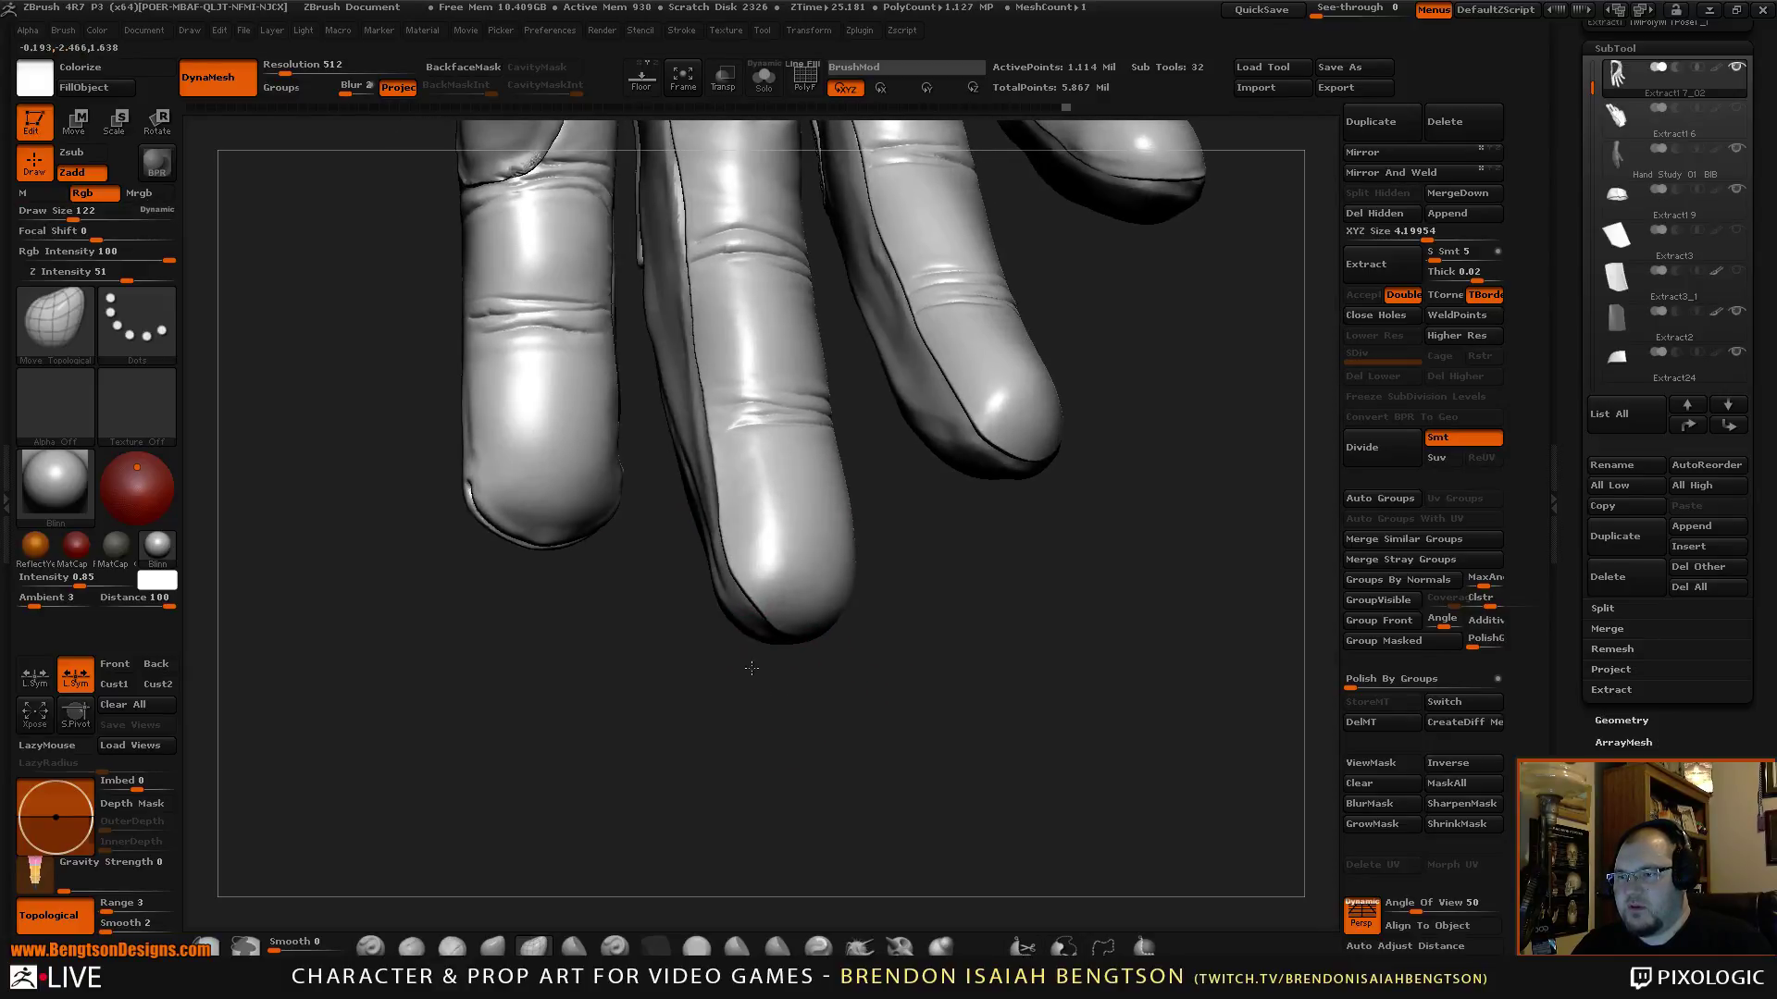
pyautogui.press('space')
pyautogui.moveTo(755, 546); pyautogui.dragTo(733, 553)
pyautogui.moveTo(740, 555); pyautogui.dragTo(943, 534, button='right')
pyautogui.moveTo(943, 534); pyautogui.dragTo(781, 508)
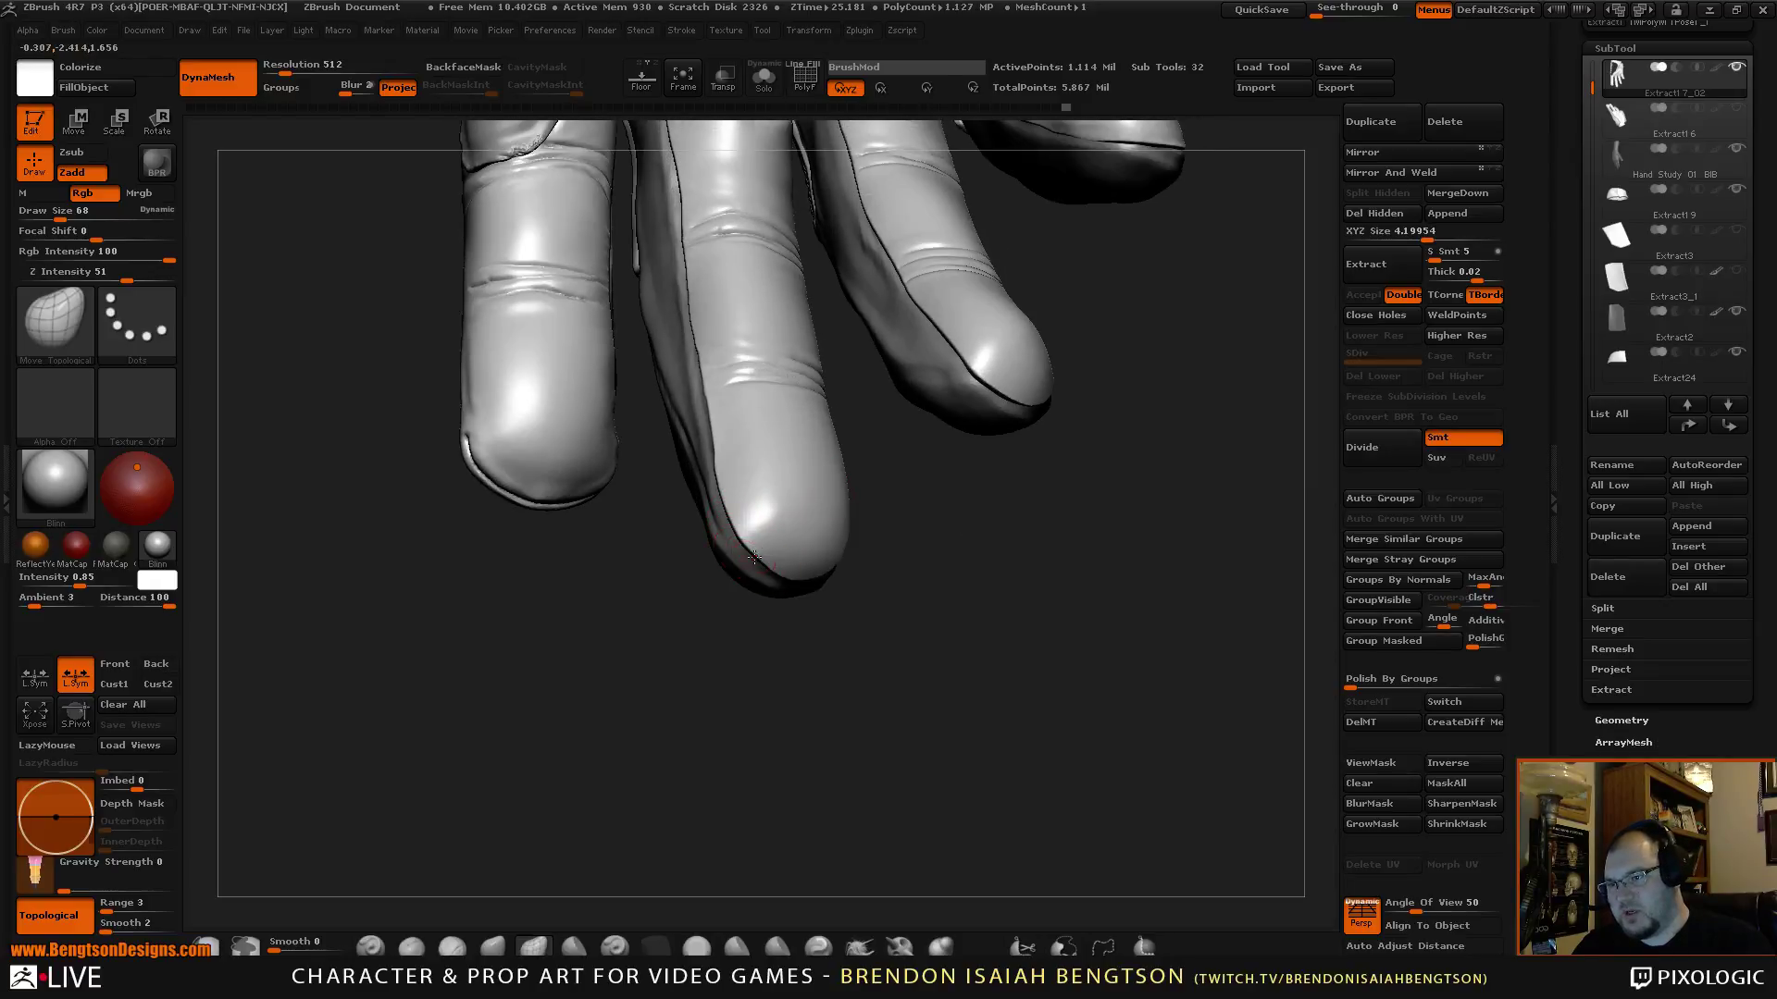
pyautogui.moveTo(754, 647); pyautogui.dragTo(808, 678)
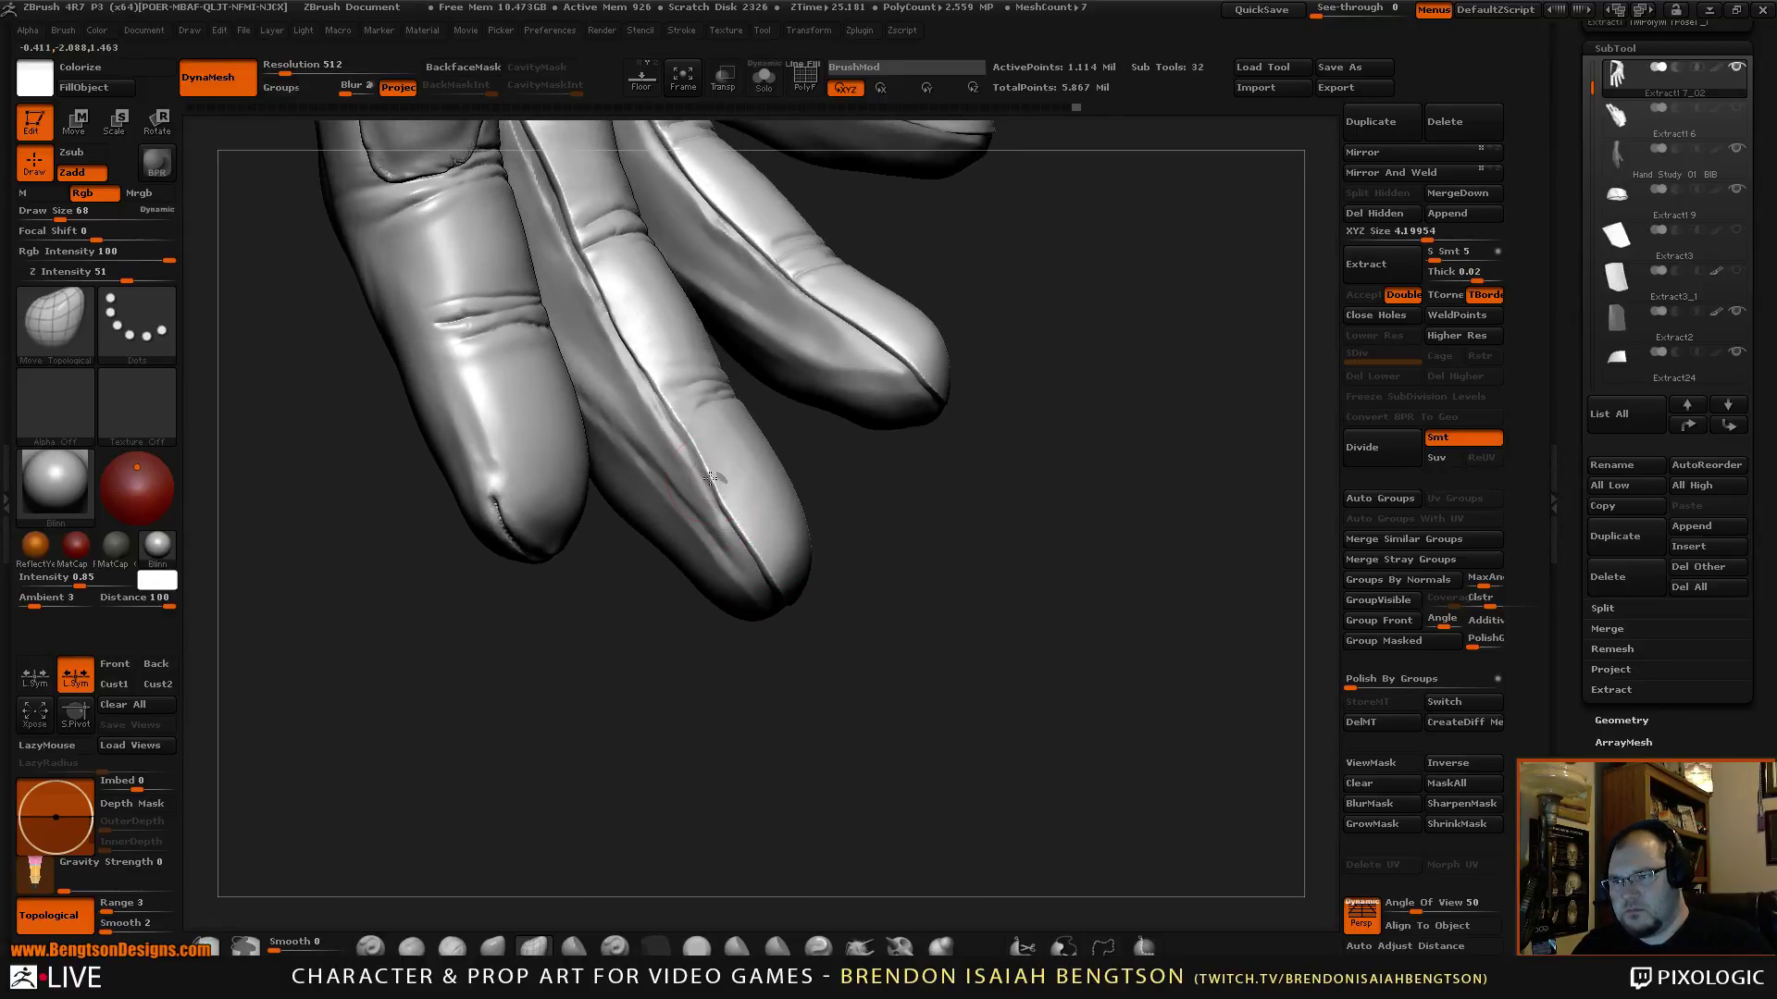
# Switch to the Dam_Standard brush at Draw Size 32 and smooth the palm fold just above the ring finger's base.
pyautogui.moveTo(962, 505); pyautogui.dragTo(993, 583)
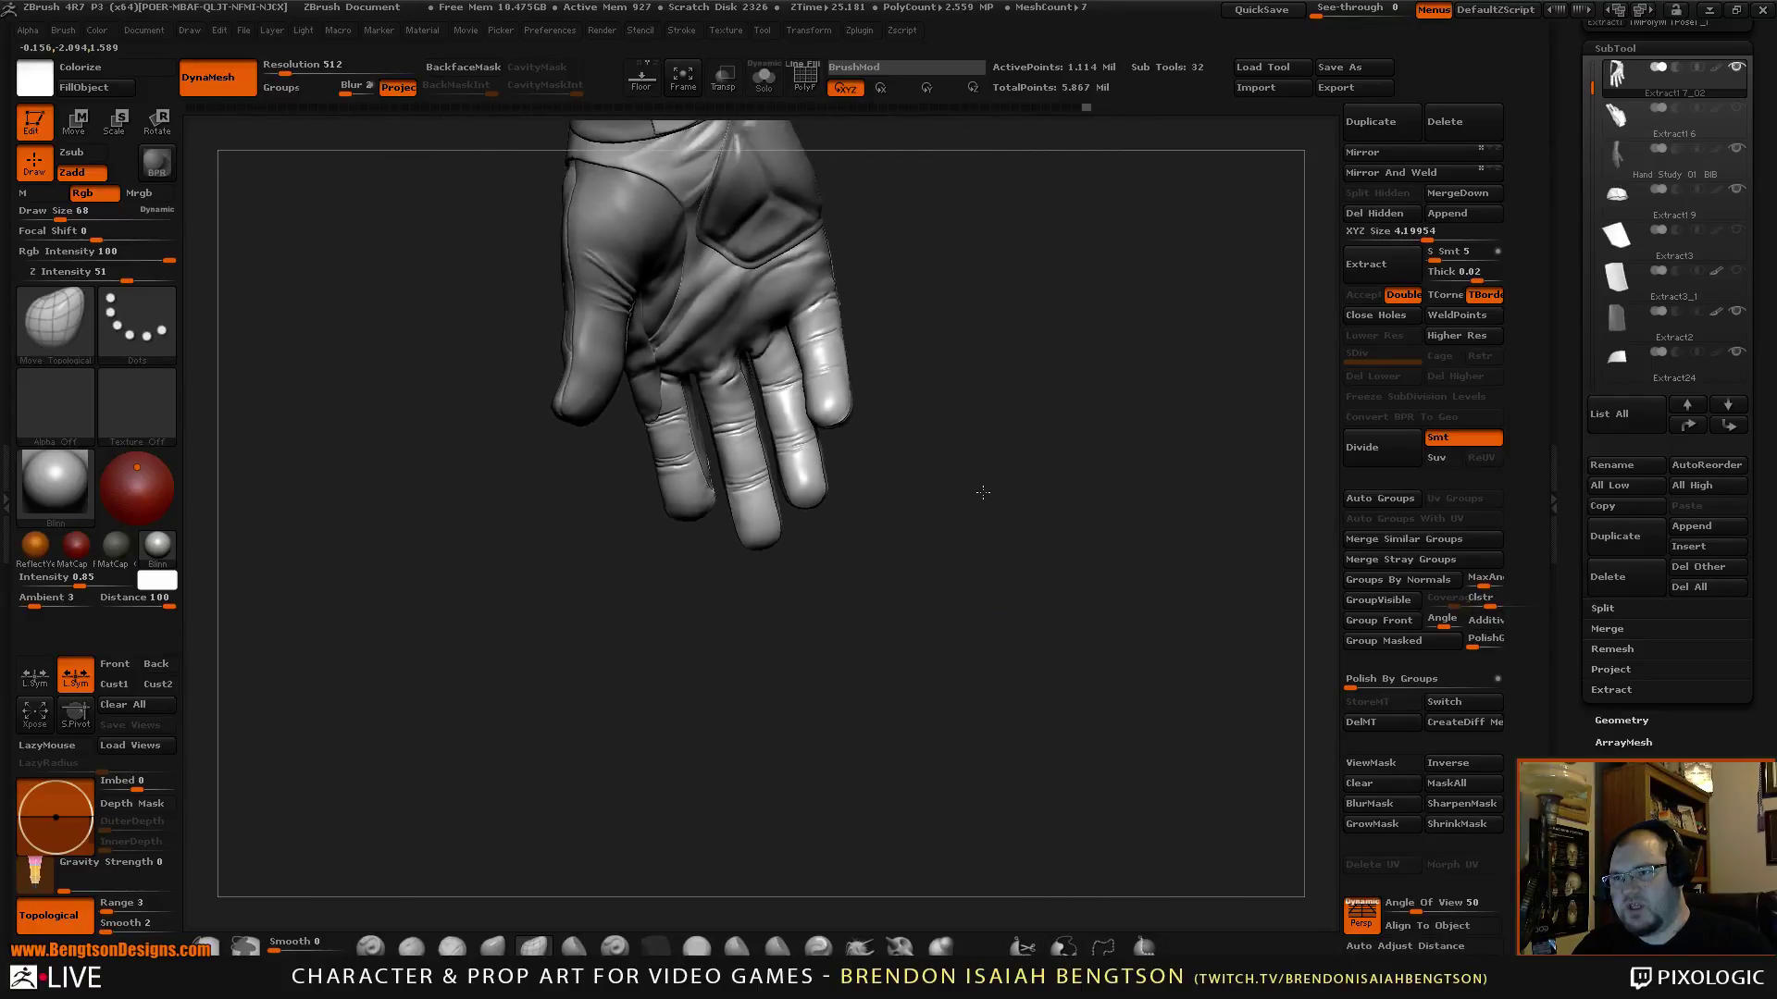
pyautogui.moveTo(983, 493); pyautogui.dragTo(985, 568)
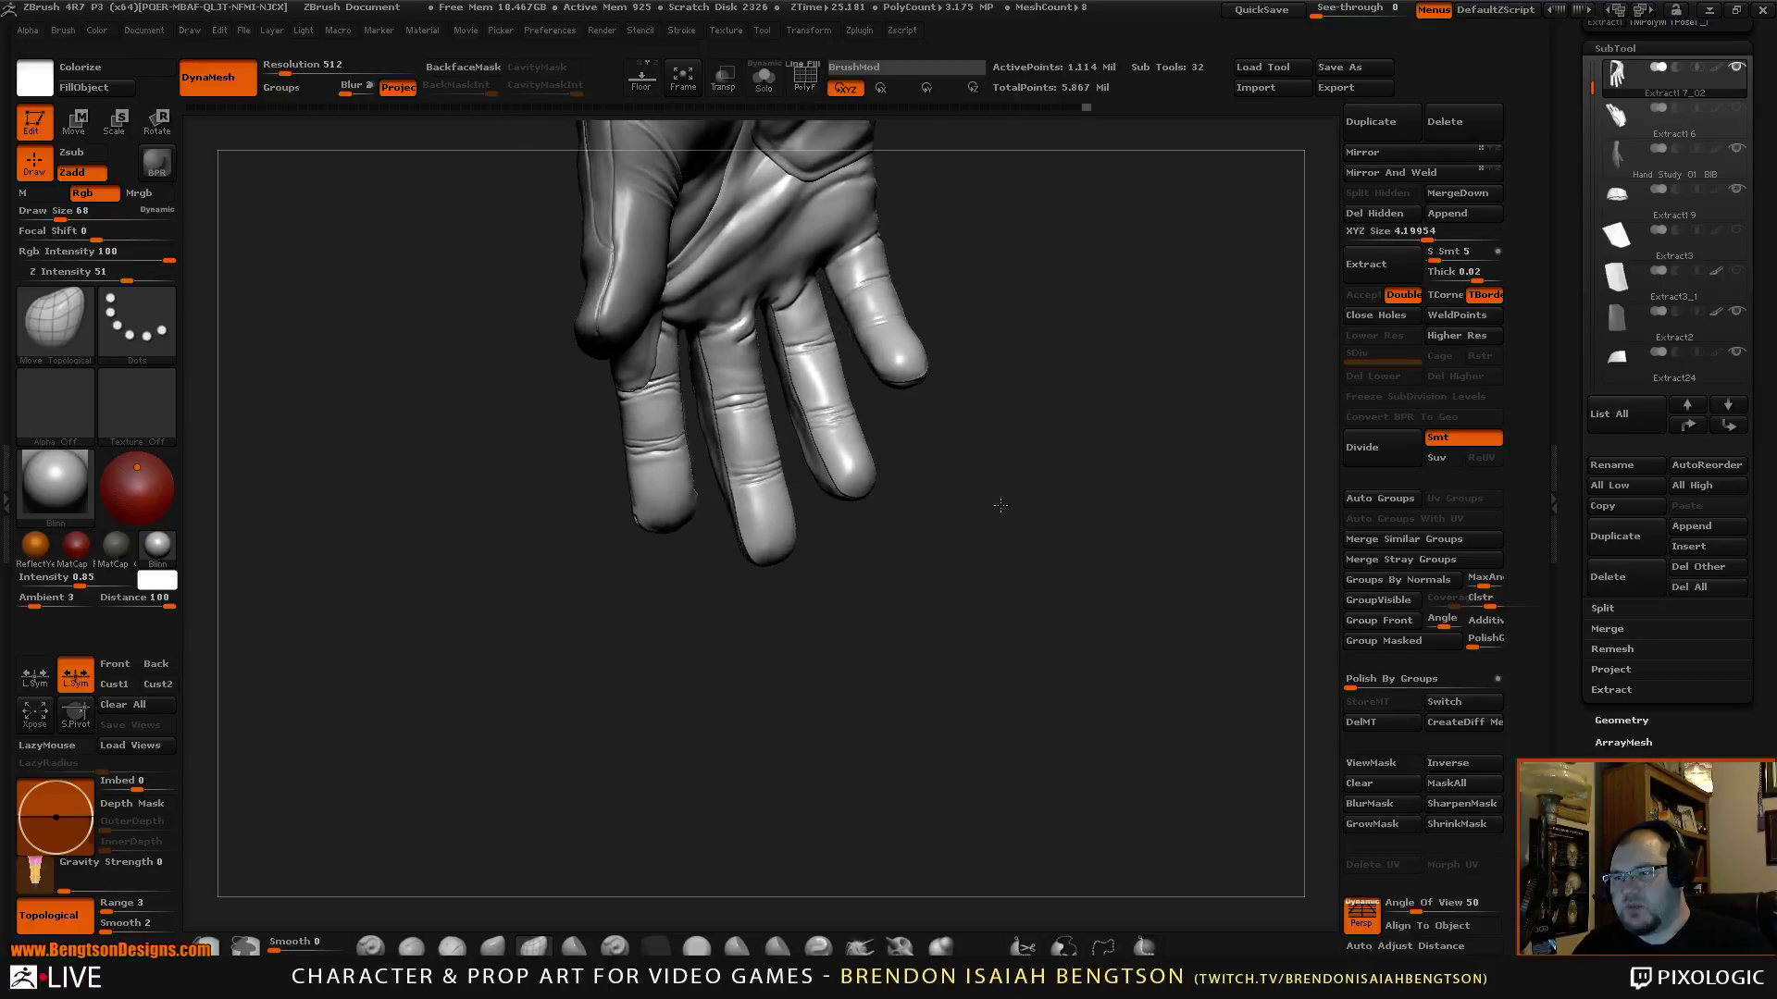
pyautogui.moveTo(980, 514)
pyautogui.mouseDown()
pyautogui.moveTo(971, 547)
pyautogui.moveTo(972, 496)
pyautogui.moveTo(1005, 615)
pyautogui.moveTo(1064, 629)
pyautogui.moveTo(1110, 587)
pyautogui.mouseUp()
pyautogui.press('b')
pyautogui.press('d')
pyautogui.press('s')
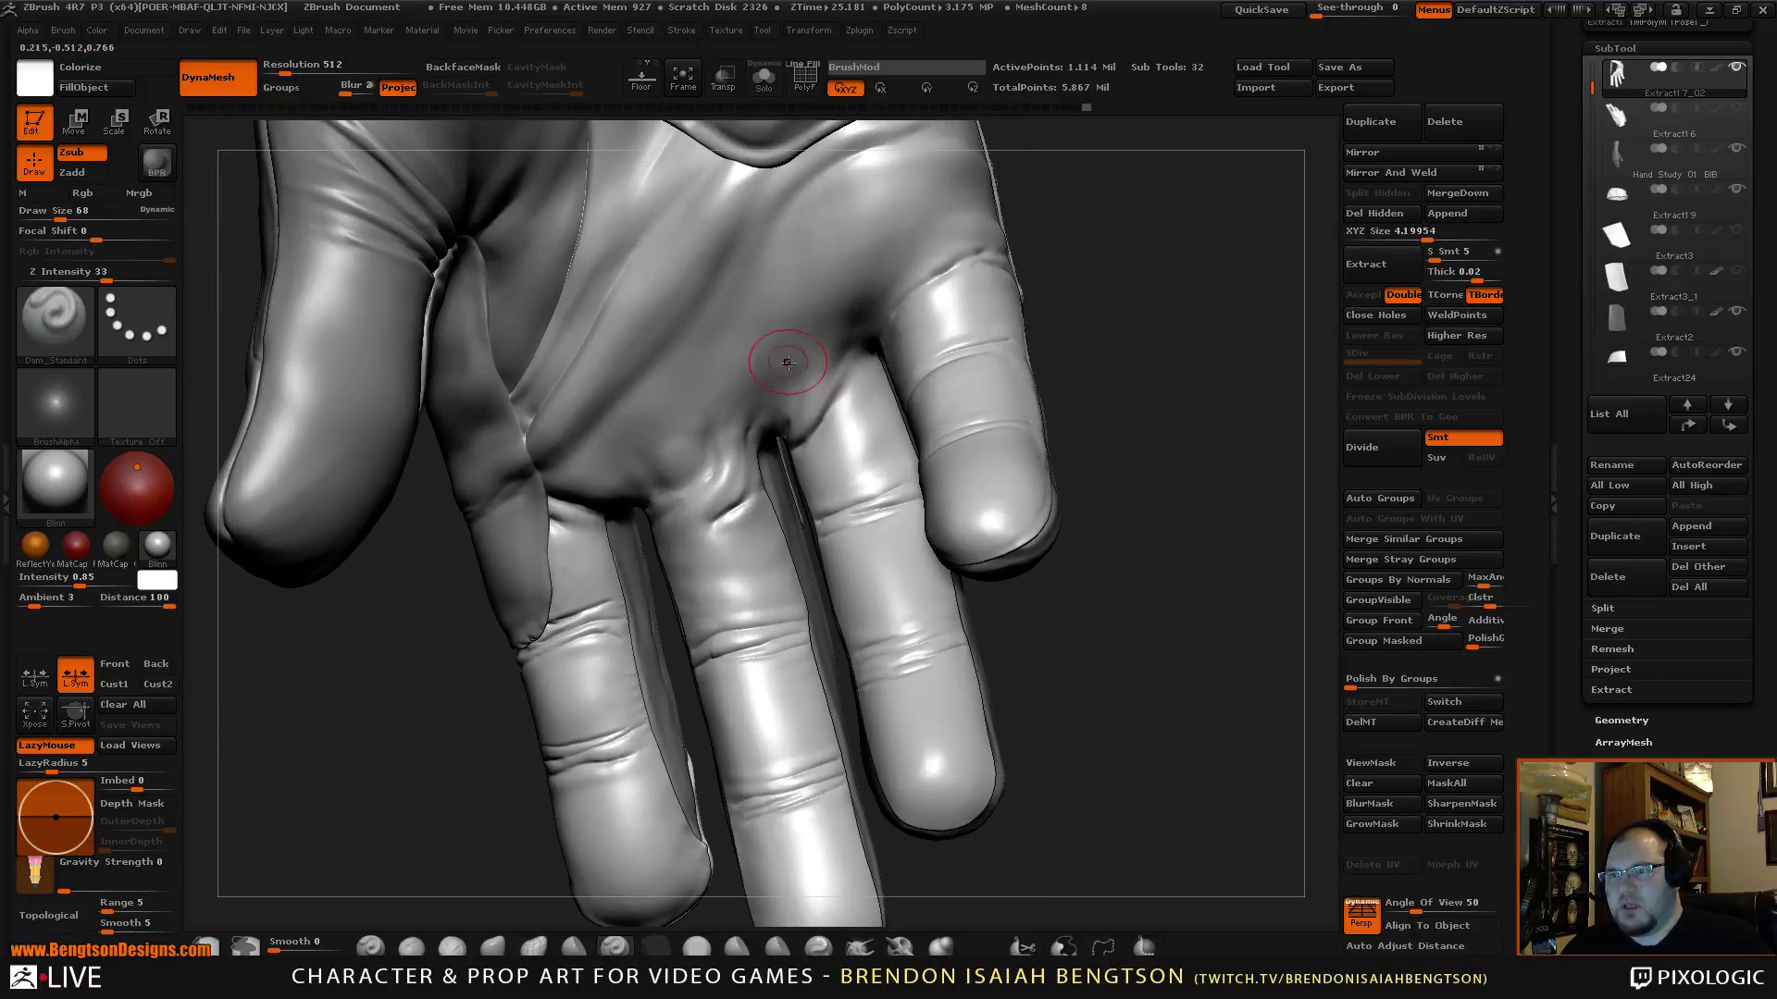
pyautogui.press('space')
pyautogui.scroll(-4, 796, 376)
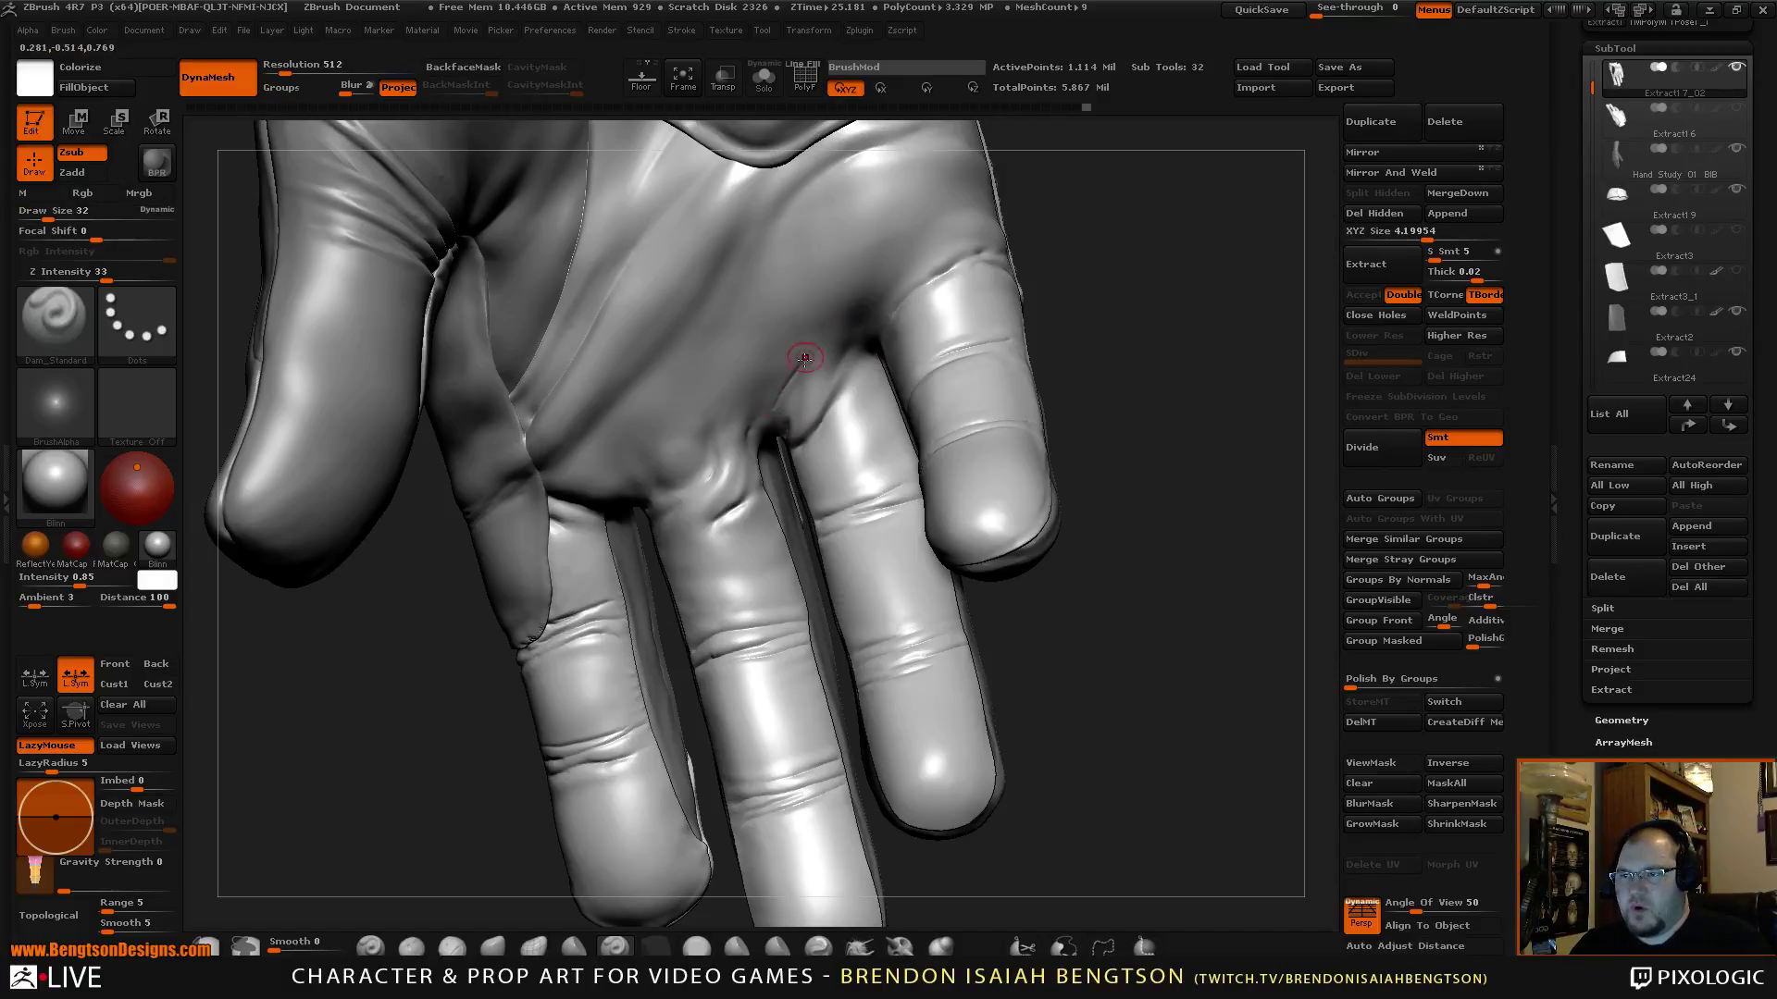
pyautogui.moveTo(1040, 306); pyautogui.dragTo(1114, 343)
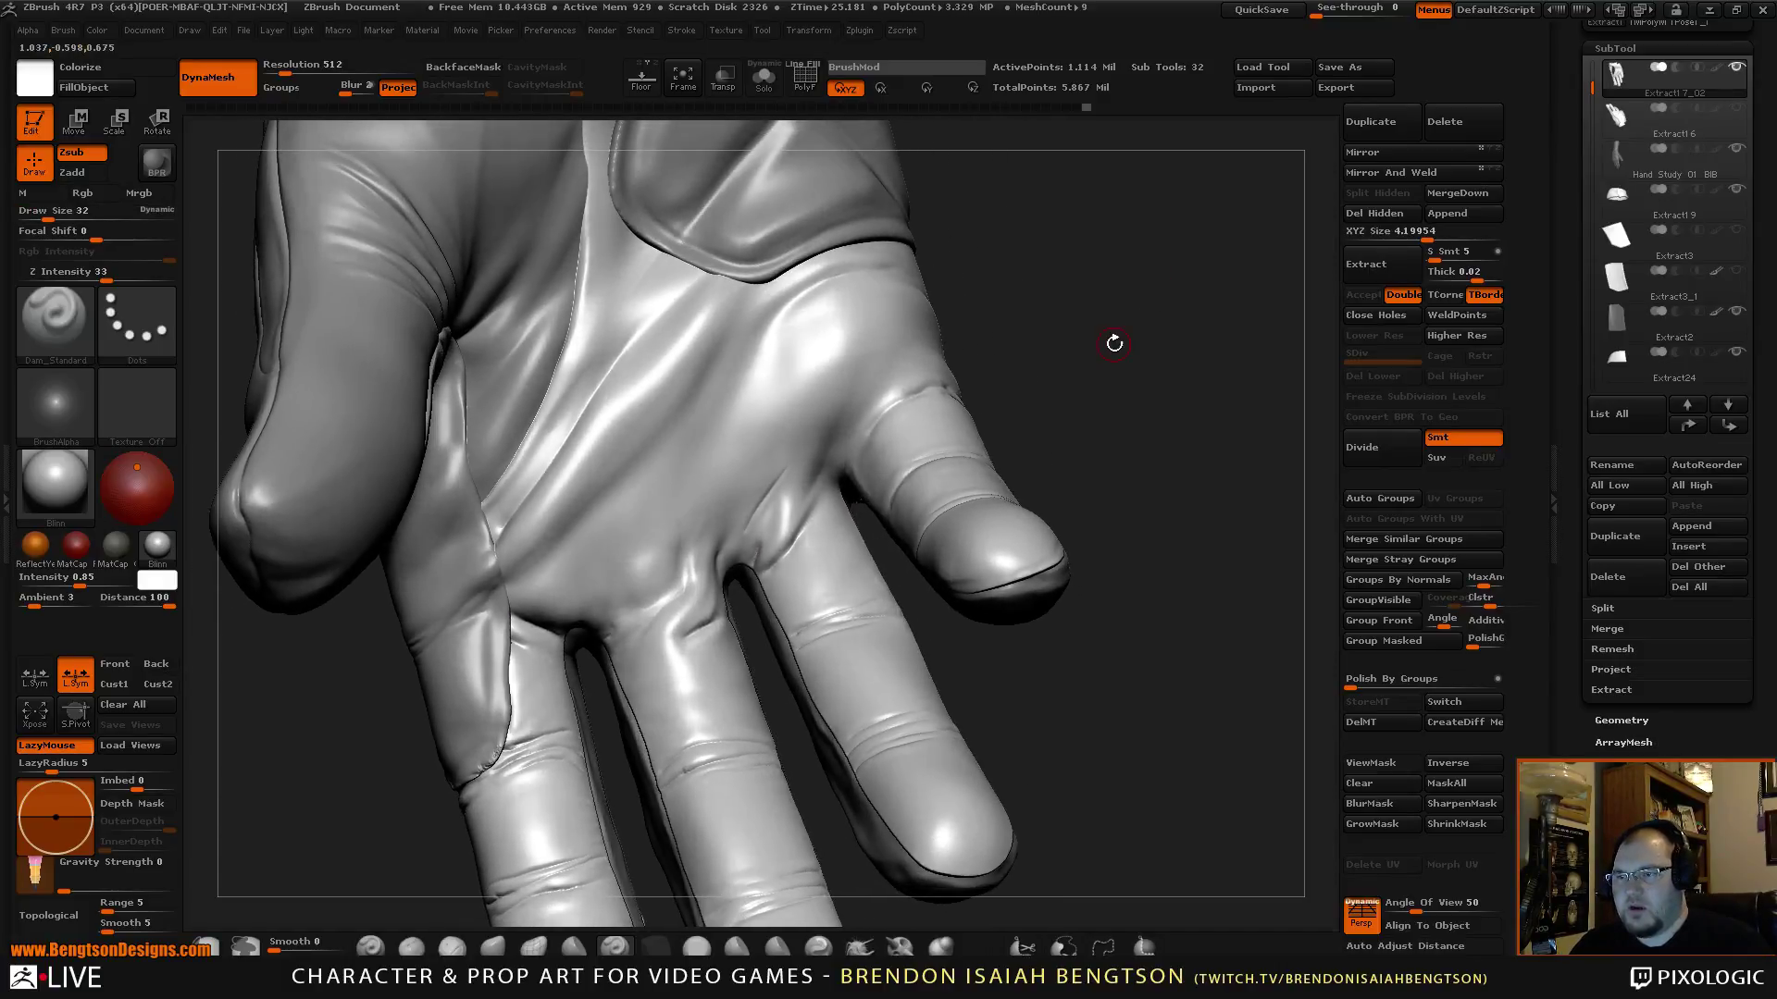
pyautogui.keyDown('shift'); pyautogui.moveTo(775, 495); pyautogui.dragTo(781, 532); pyautogui.keyUp('shift')
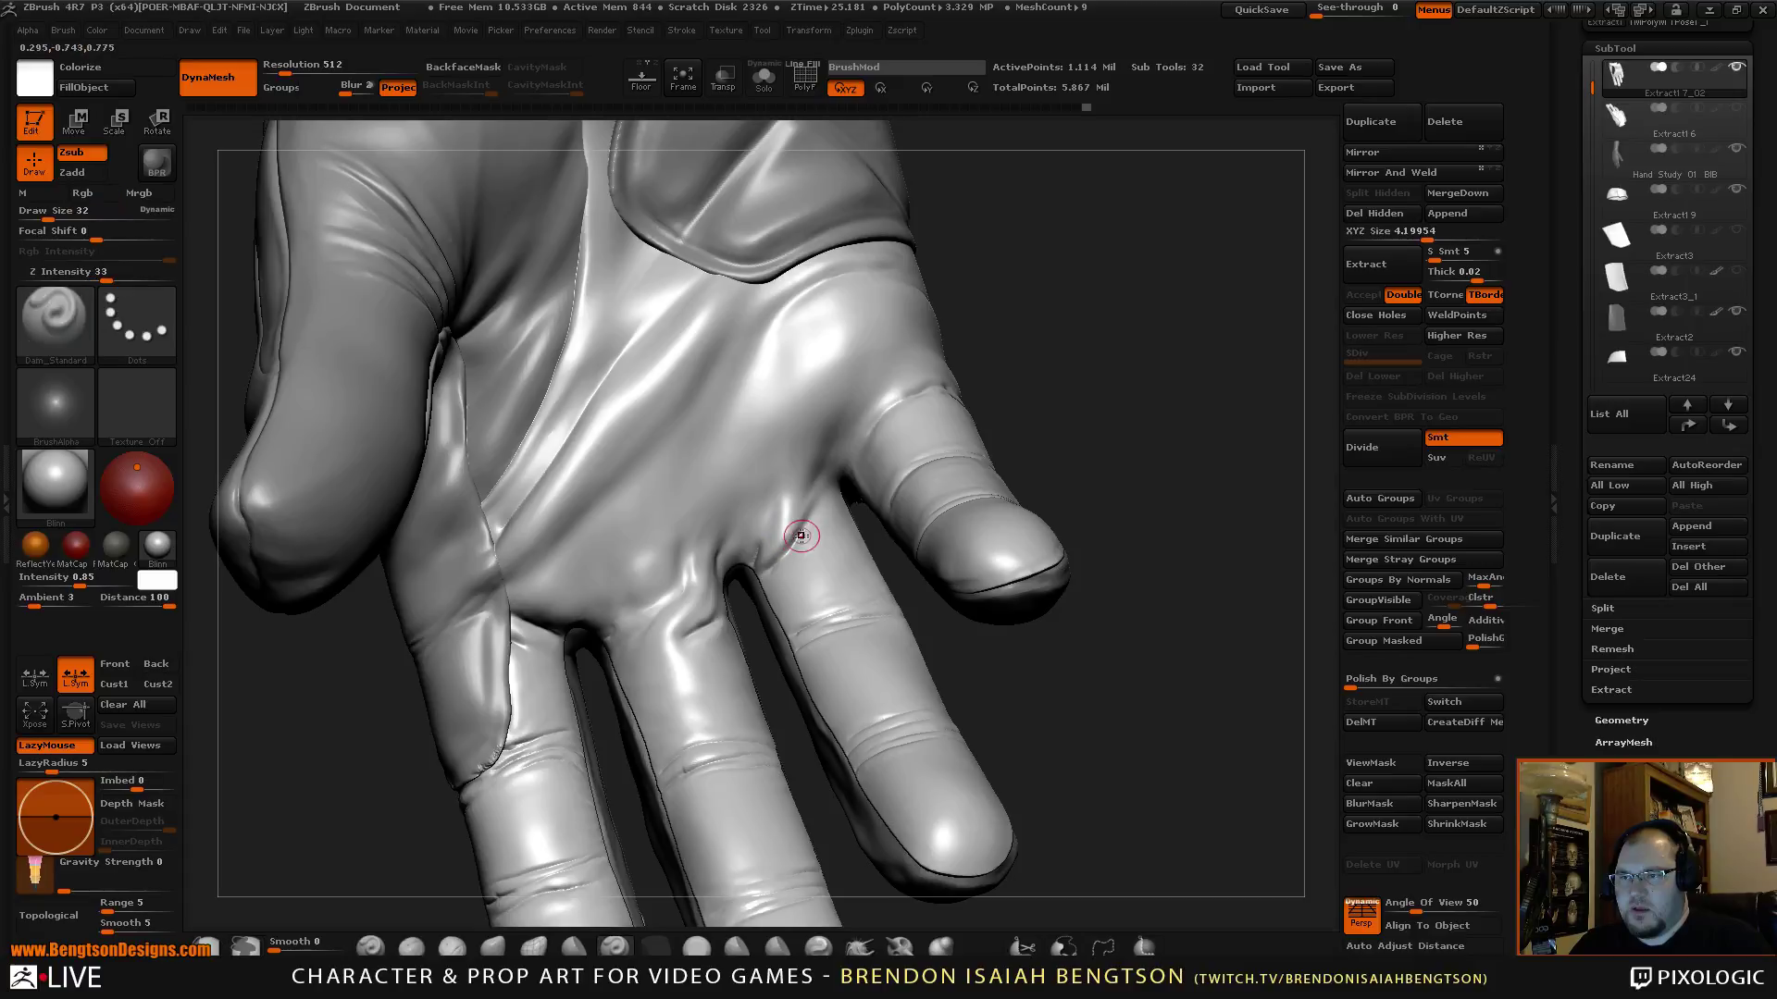
# Carve the fabric creases at the ring finger's base and into the web beside the middle finger.
pyautogui.moveTo(1139, 368)
pyautogui.mouseDown()
pyautogui.moveTo(1166, 314)
pyautogui.moveTo(1098, 259)
pyautogui.moveTo(1190, 317)
pyautogui.moveTo(1147, 342)
pyautogui.mouseUp()
pyautogui.moveTo(816, 518)
pyautogui.mouseDown()
pyautogui.moveTo(791, 546)
pyautogui.moveTo(841, 497)
pyautogui.mouseUp()
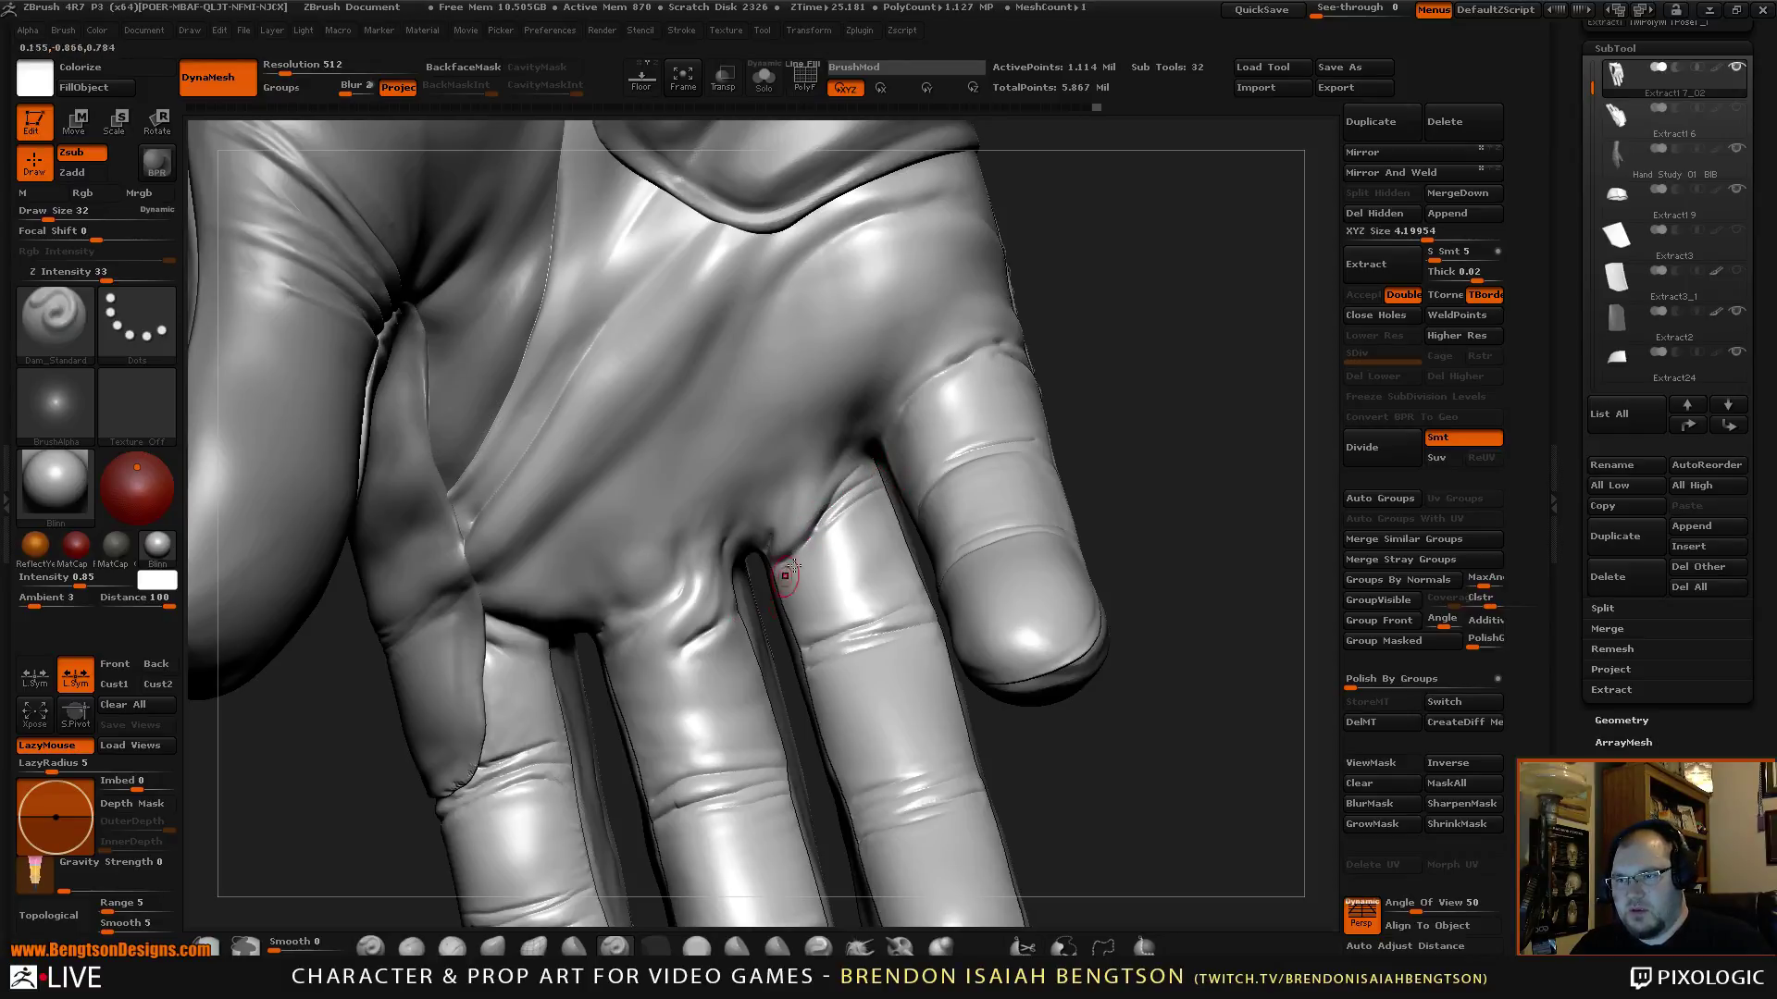
pyautogui.moveTo(1083, 346); pyautogui.dragTo(884, 405)
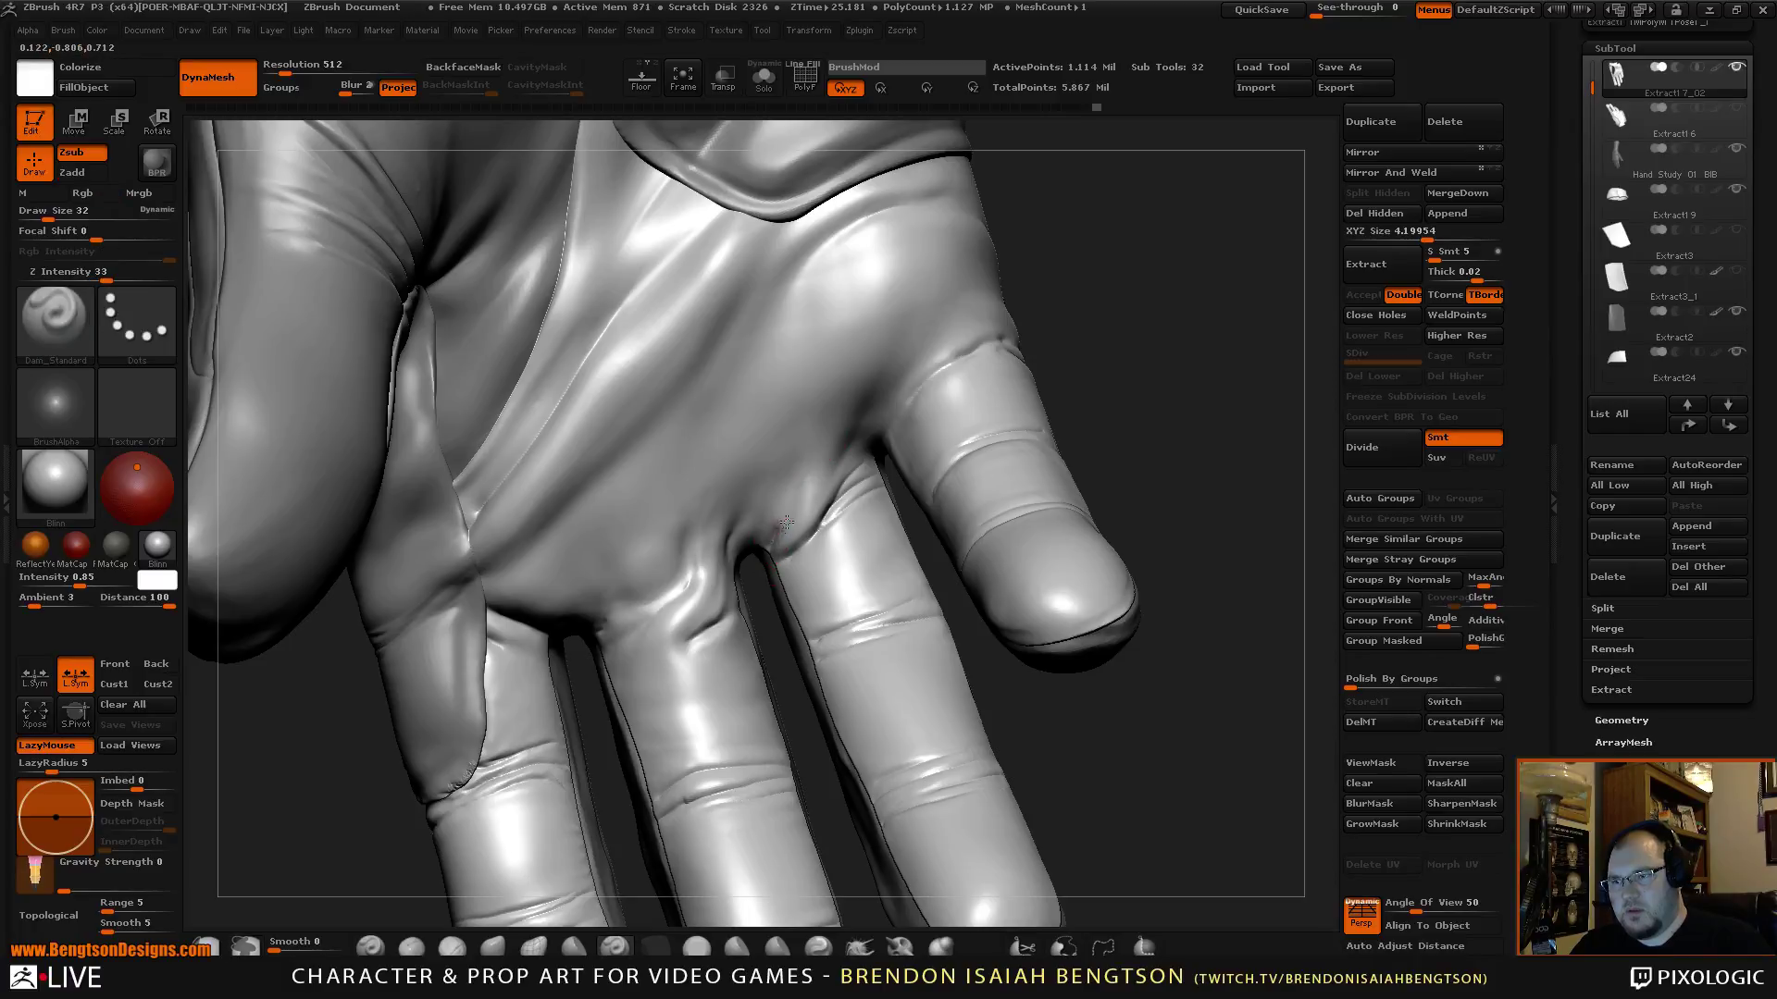
pyautogui.moveTo(752, 548); pyautogui.dragTo(759, 560)
# Carve the crease where the little finger meets the palm, starting from the web beside the ring finger.
pyautogui.moveTo(1100, 285)
pyautogui.mouseDown()
pyautogui.moveTo(1166, 349)
pyautogui.moveTo(1068, 275)
pyautogui.mouseUp()
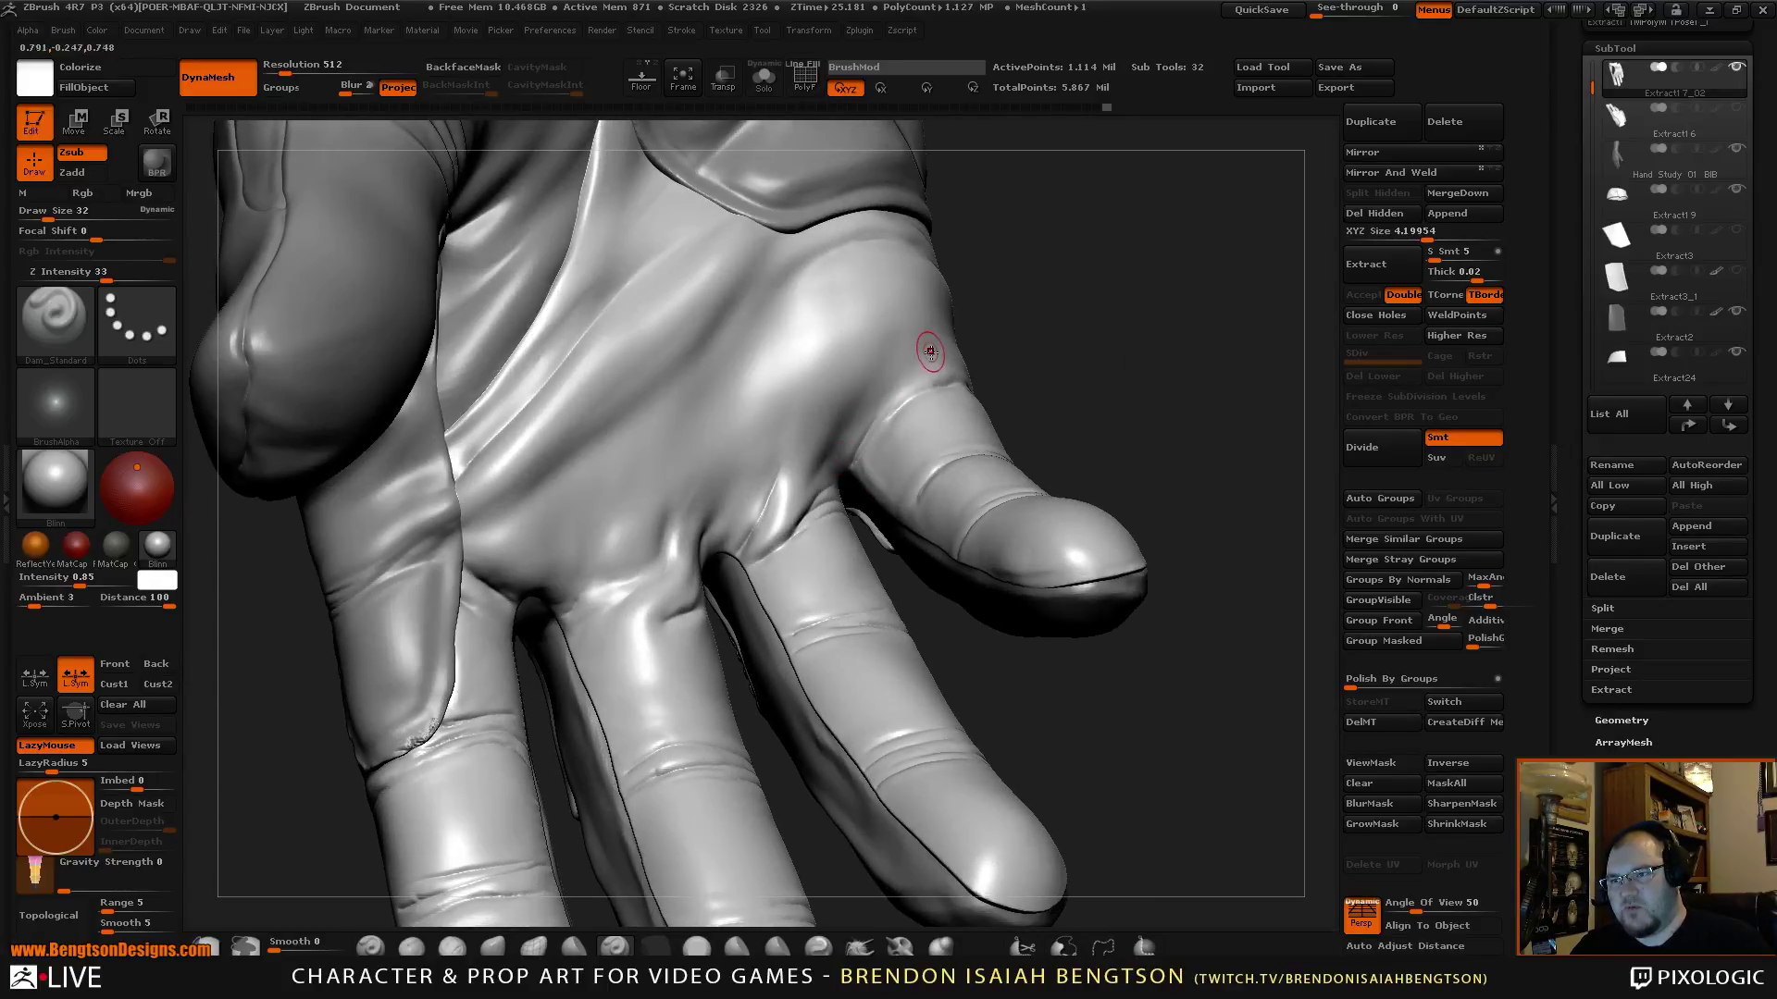
pyautogui.moveTo(1008, 321); pyautogui.dragTo(868, 448)
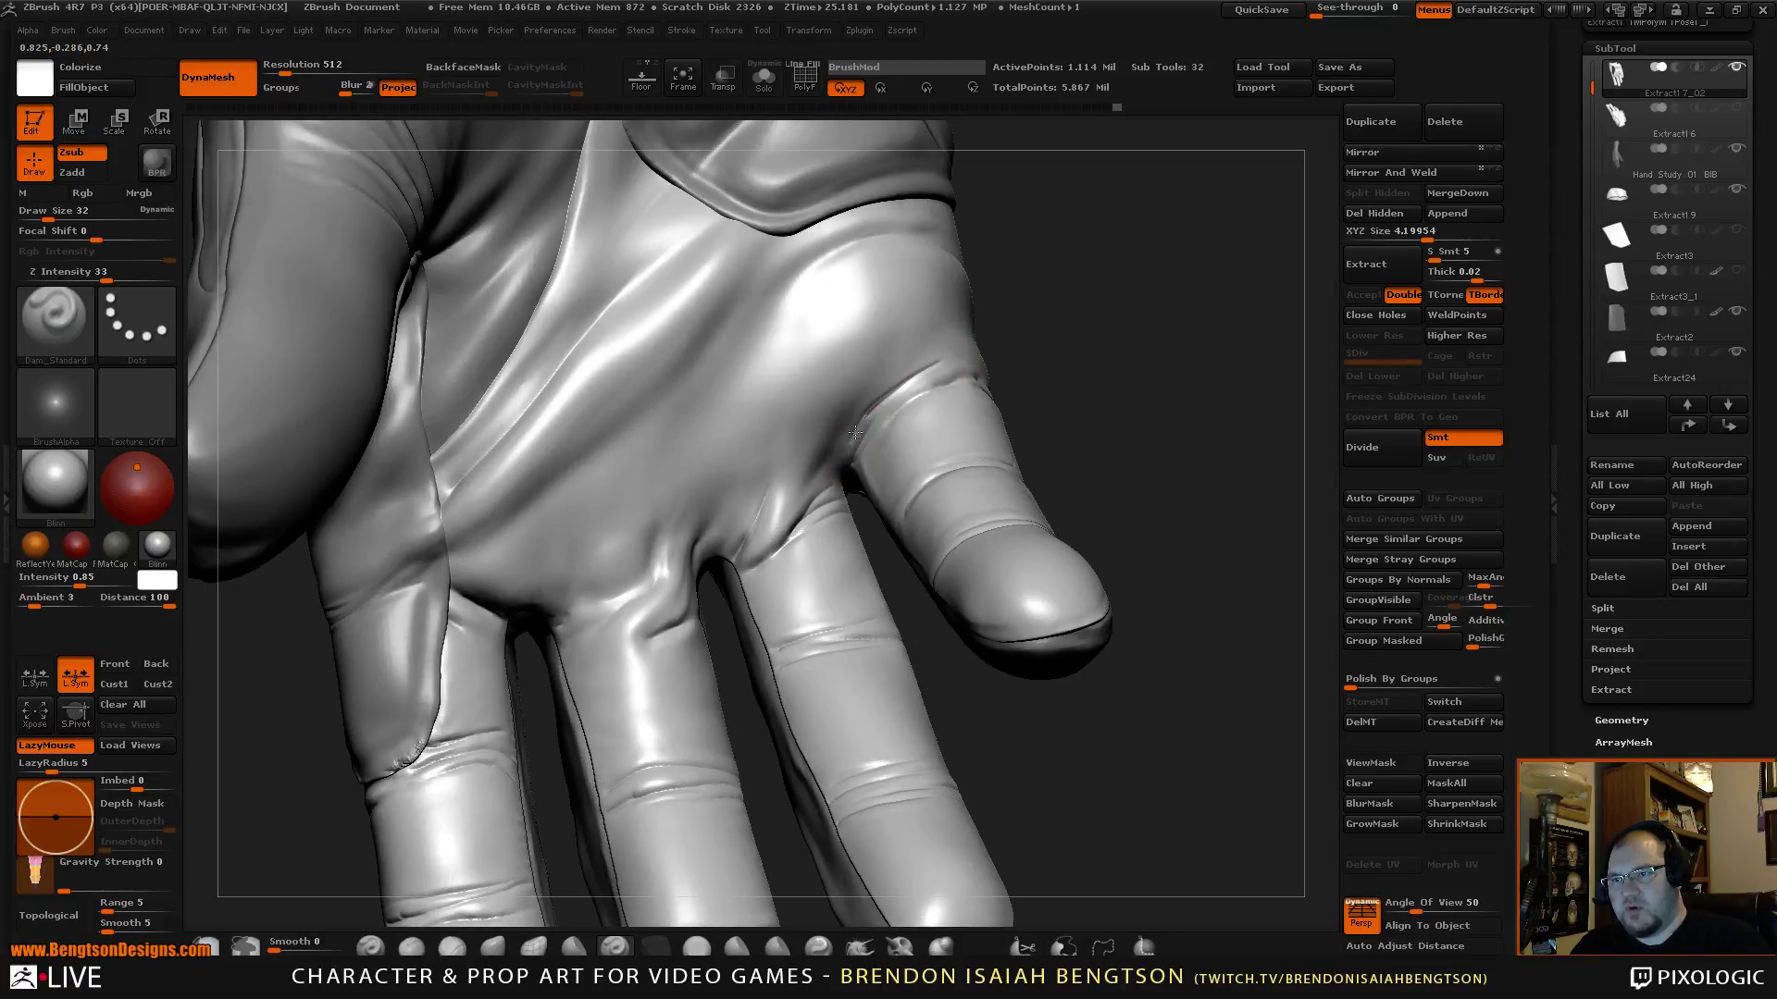
pyautogui.moveTo(1079, 318)
pyautogui.mouseDown()
pyautogui.moveTo(1052, 401)
pyautogui.moveTo(1079, 401)
pyautogui.moveTo(1063, 367)
pyautogui.moveTo(1020, 378)
pyautogui.mouseUp()
pyautogui.moveTo(1135, 360)
pyautogui.mouseDown()
pyautogui.moveTo(1107, 385)
pyautogui.moveTo(1114, 429)
pyautogui.moveTo(943, 435)
pyautogui.mouseUp()
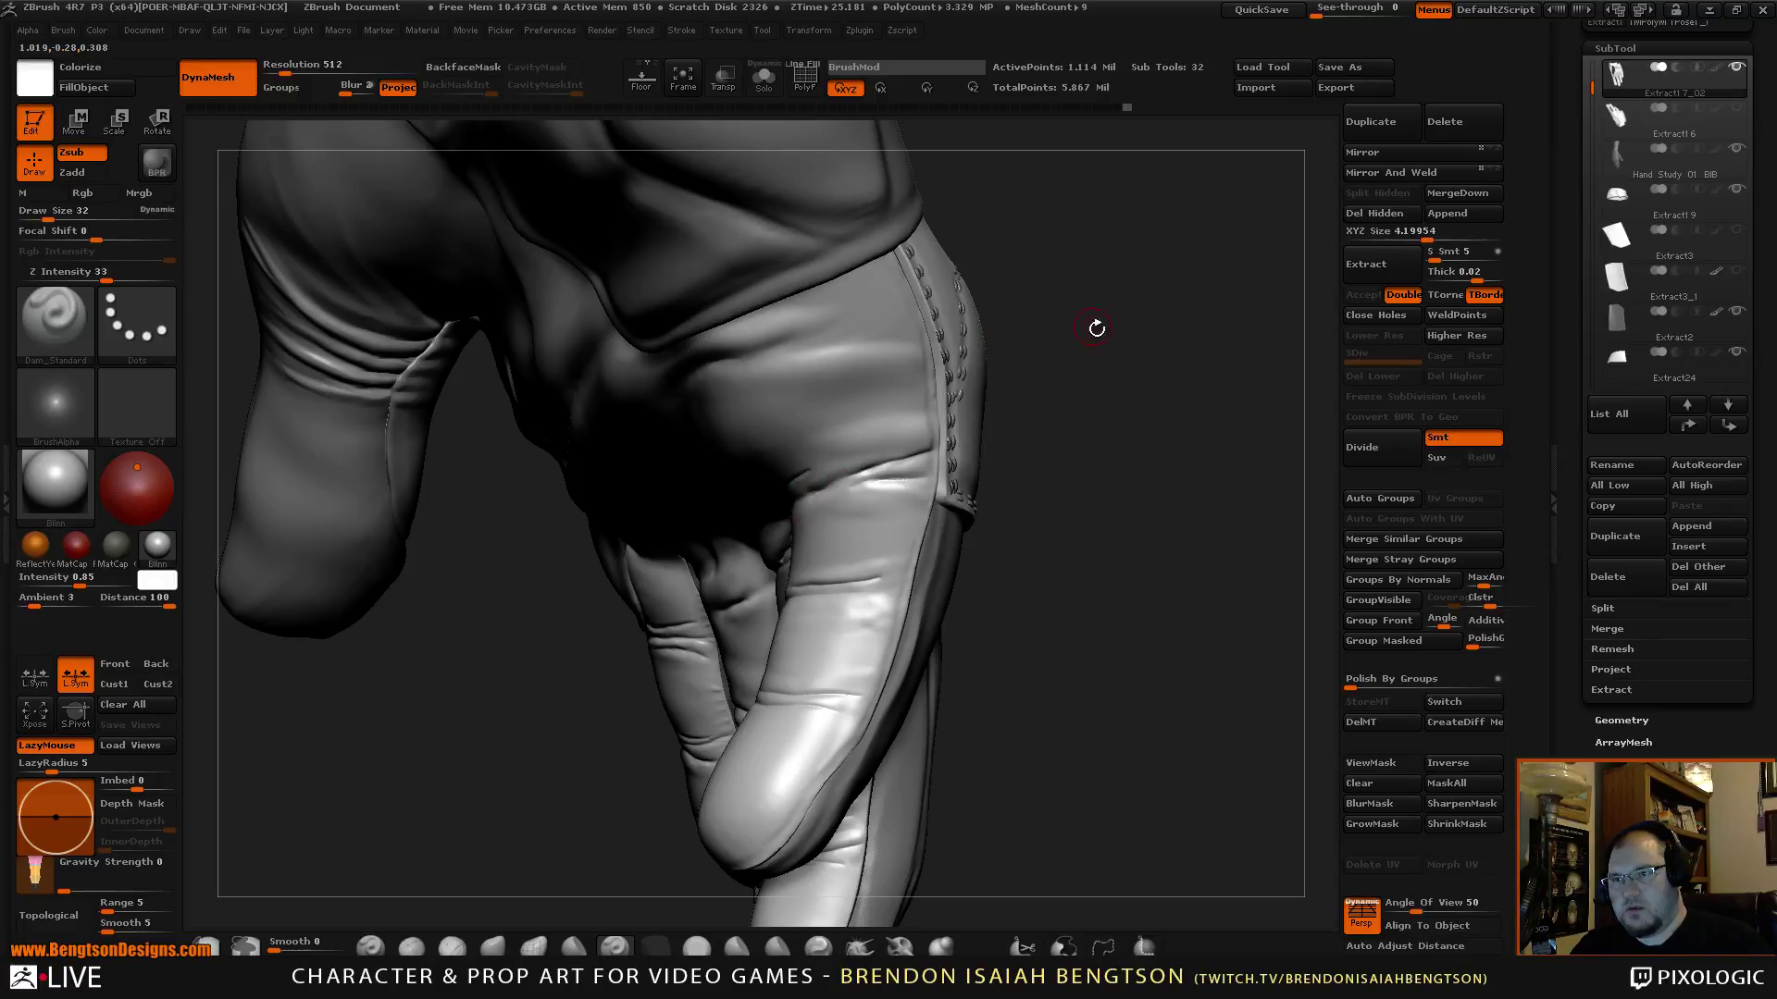
# Sharpen the fabric crease across the palm side of the little finger's middle joint.
pyautogui.moveTo(1095, 327)
pyautogui.mouseDown()
pyautogui.moveTo(1116, 298)
pyautogui.moveTo(1116, 399)
pyautogui.moveTo(844, 542)
pyautogui.mouseUp()
pyautogui.moveTo(1125, 422); pyautogui.dragTo(866, 492)
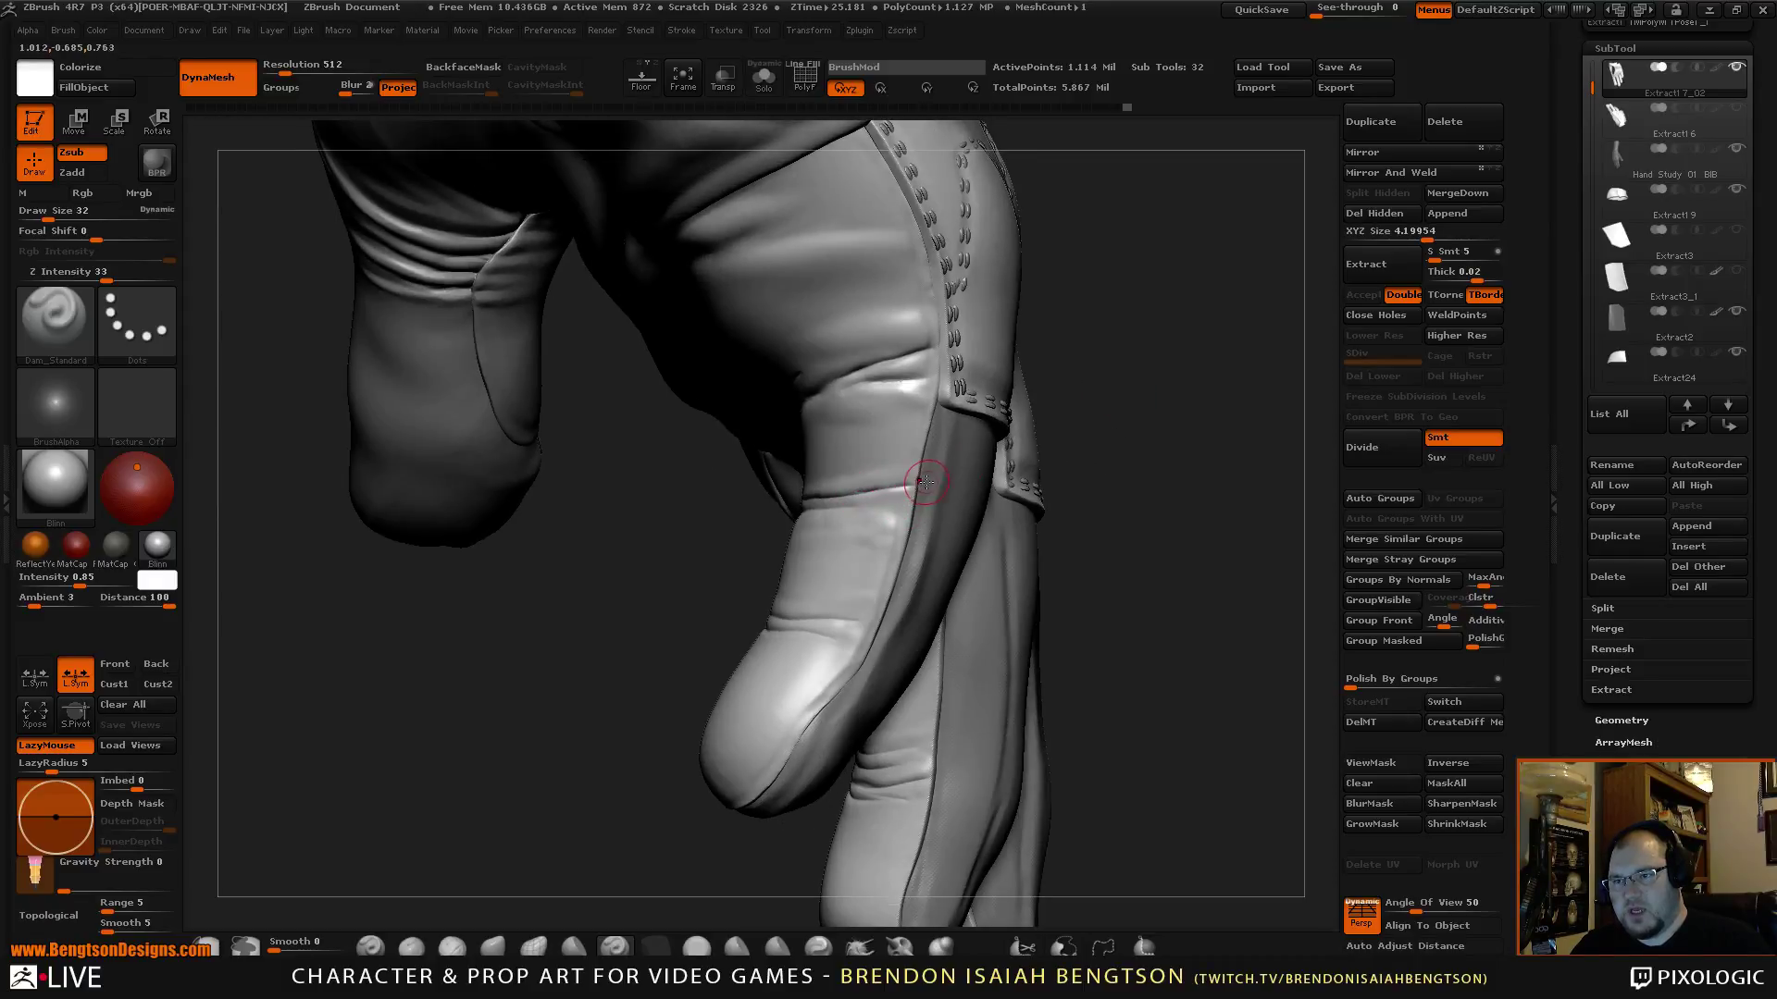
pyautogui.moveTo(894, 496); pyautogui.dragTo(834, 505)
pyautogui.moveTo(1162, 381); pyautogui.dragTo(926, 482)
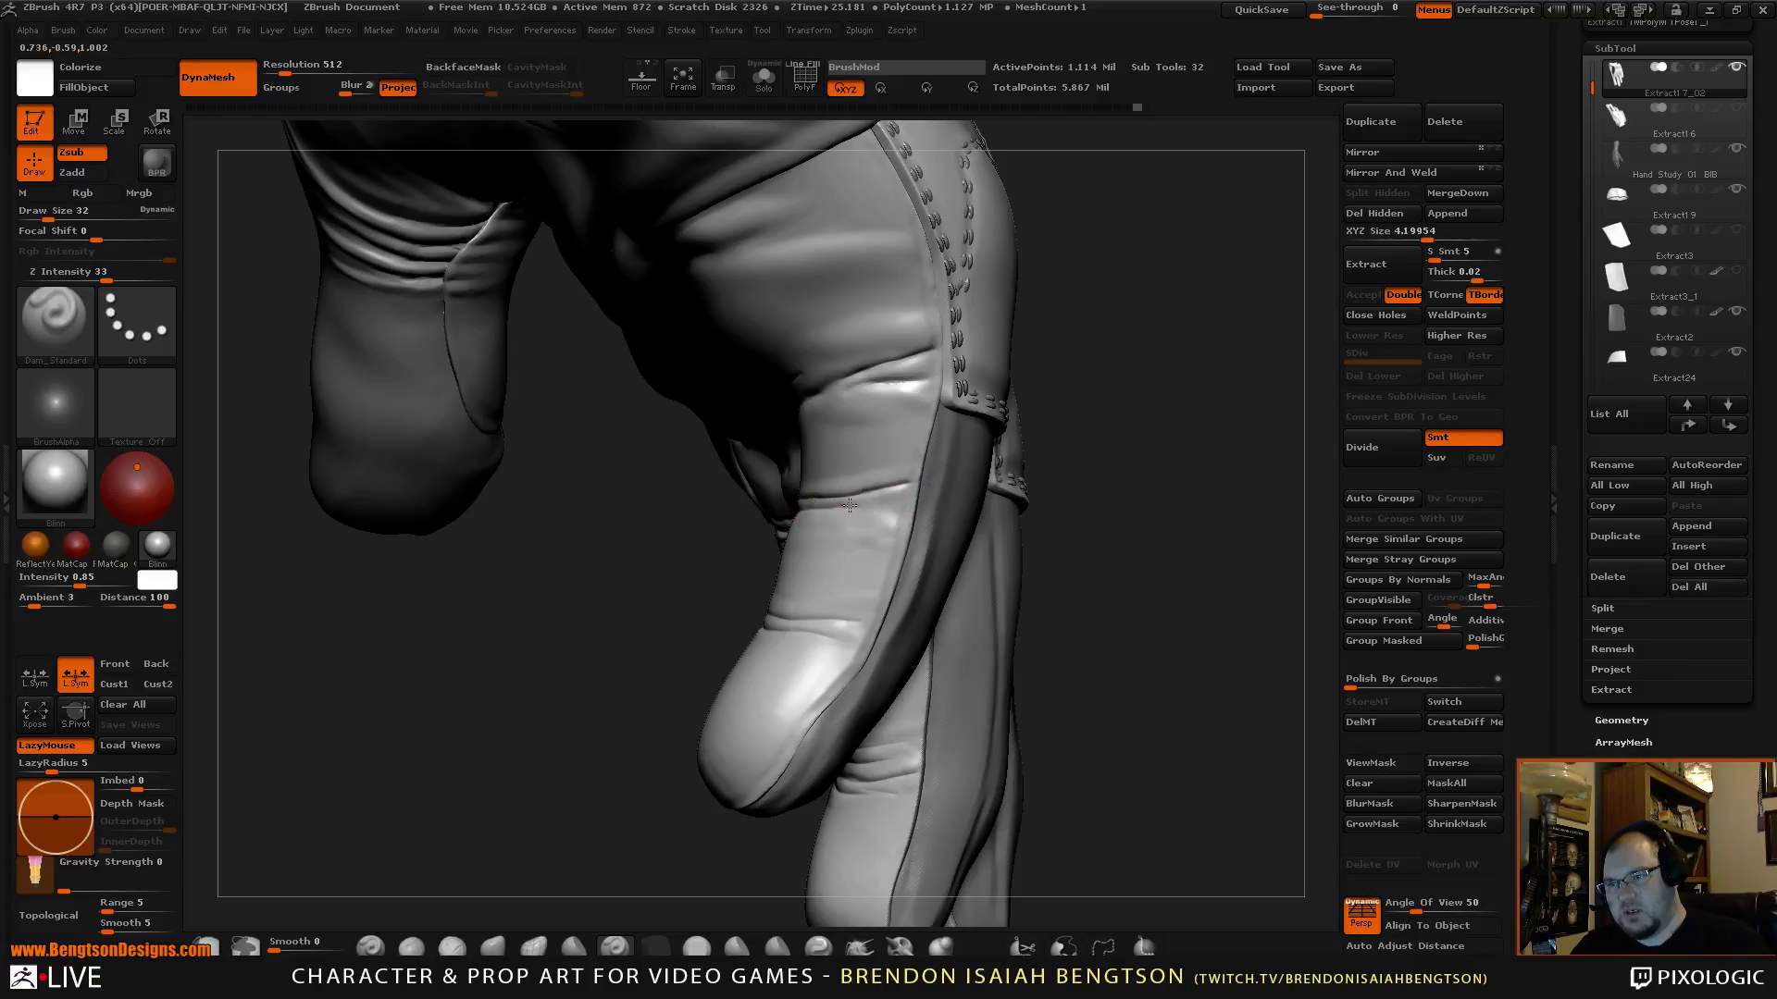
# Set the LazyRadius to 8 and carve extra fold lines across the little finger's two joints.
pyautogui.moveTo(1101, 482); pyautogui.dragTo(1203, 493)
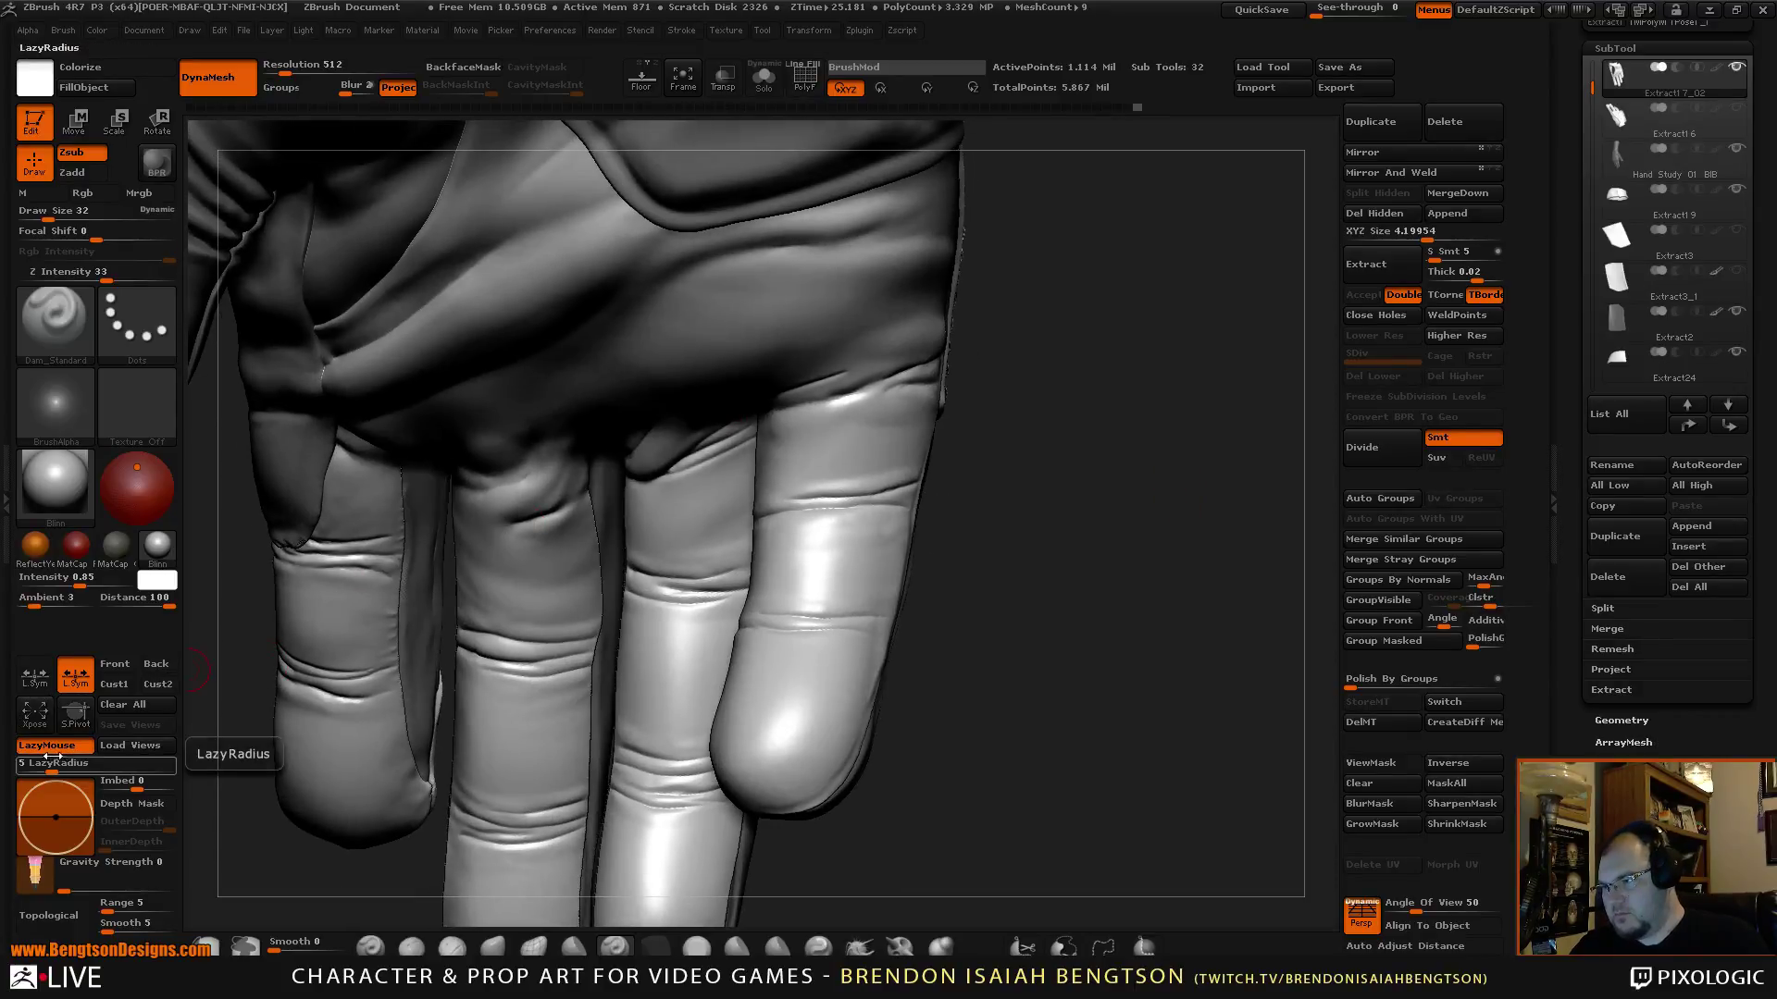
pyautogui.moveTo(52, 767); pyautogui.dragTo(62, 769)
pyautogui.moveTo(1130, 480)
pyautogui.mouseDown()
pyautogui.moveTo(1161, 487)
pyautogui.moveTo(729, 468)
pyautogui.moveTo(845, 448)
pyautogui.mouseUp()
pyautogui.moveTo(972, 436)
pyautogui.mouseDown()
pyautogui.moveTo(926, 467)
pyautogui.moveTo(795, 492)
pyautogui.mouseUp()
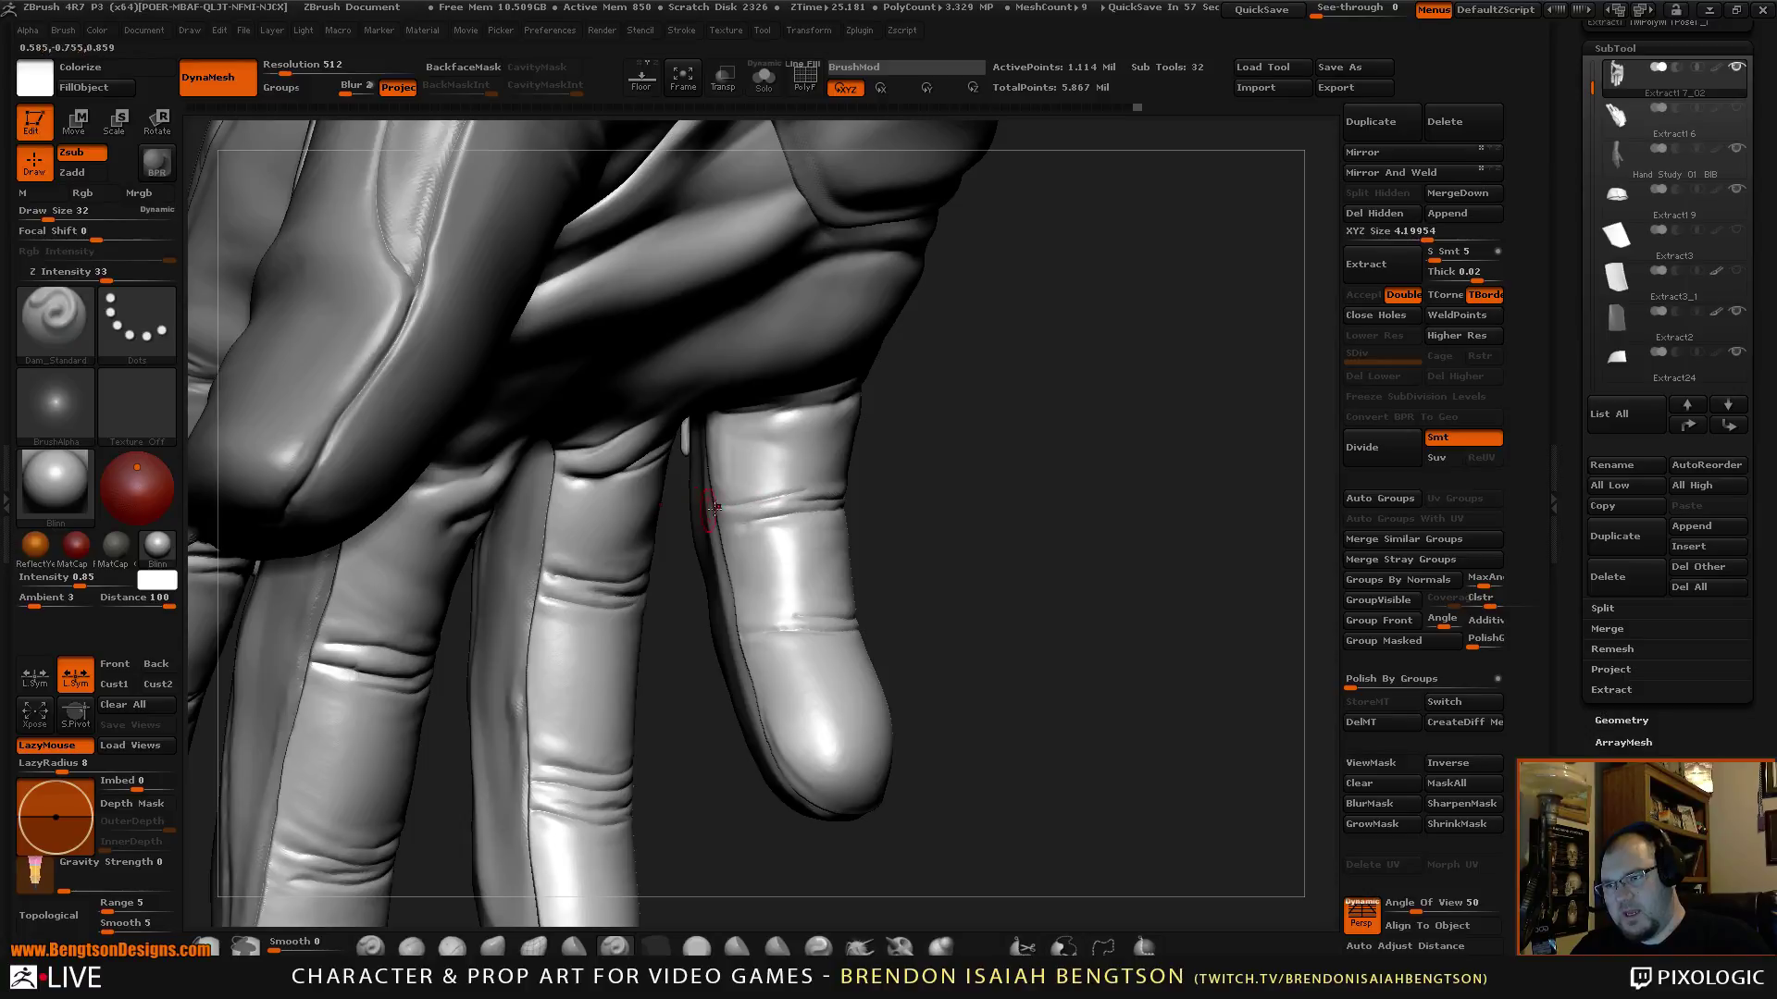
pyautogui.moveTo(1024, 491); pyautogui.dragTo(1017, 507)
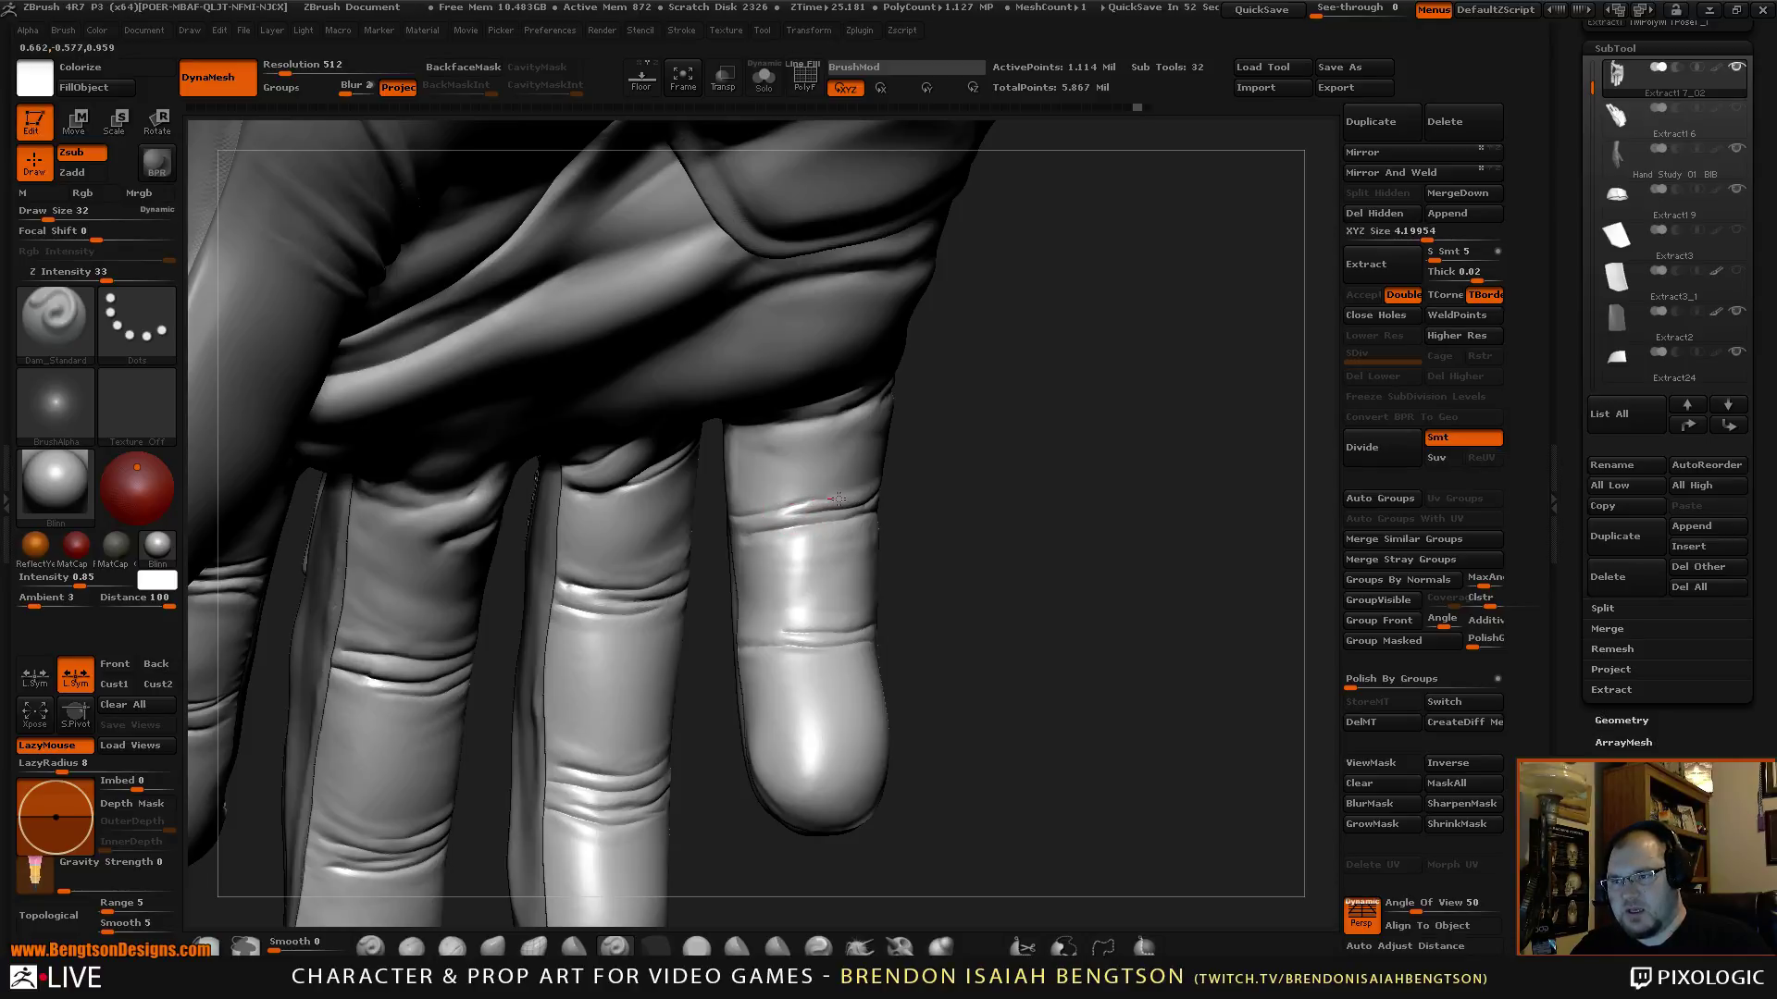
pyautogui.moveTo(1006, 464)
pyautogui.mouseDown()
pyautogui.moveTo(999, 500)
pyautogui.moveTo(1008, 462)
pyautogui.moveTo(1024, 504)
pyautogui.moveTo(925, 458)
pyautogui.moveTo(842, 483)
pyautogui.moveTo(935, 485)
pyautogui.moveTo(908, 516)
pyautogui.mouseUp()
pyautogui.moveTo(1027, 427)
pyautogui.mouseDown()
pyautogui.moveTo(1034, 465)
pyautogui.moveTo(725, 476)
pyautogui.mouseUp()
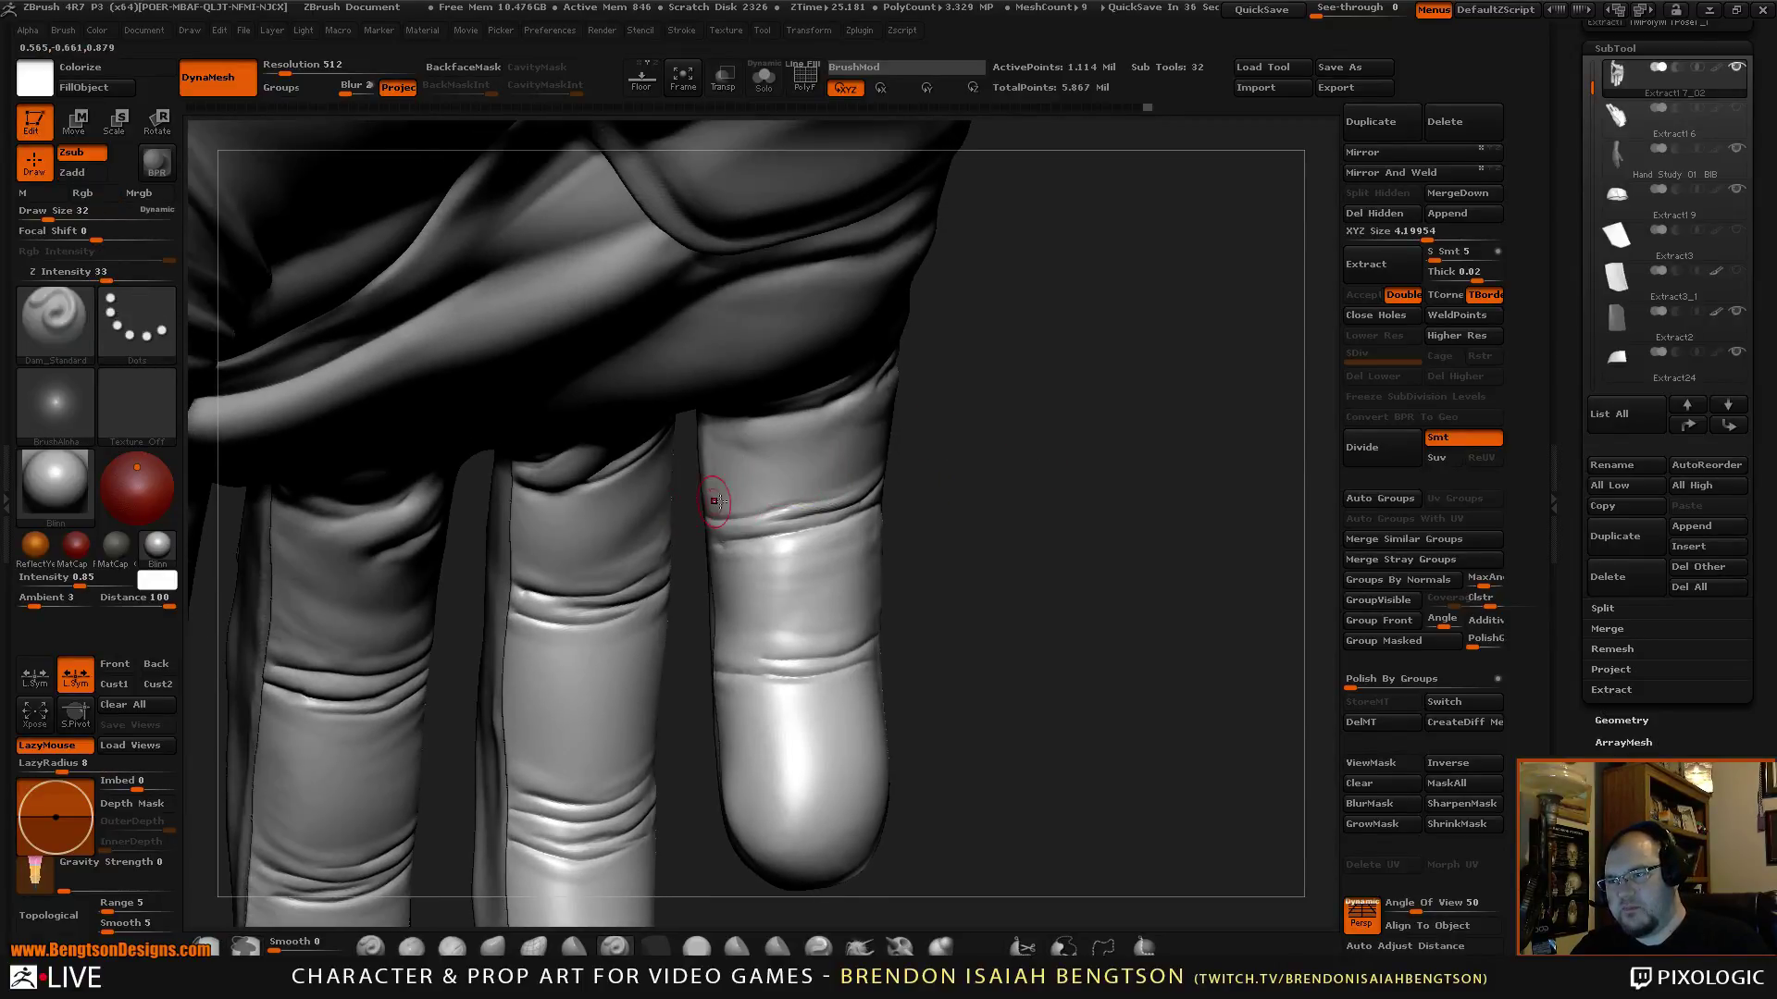
pyautogui.moveTo(718, 502); pyautogui.dragTo(723, 504)
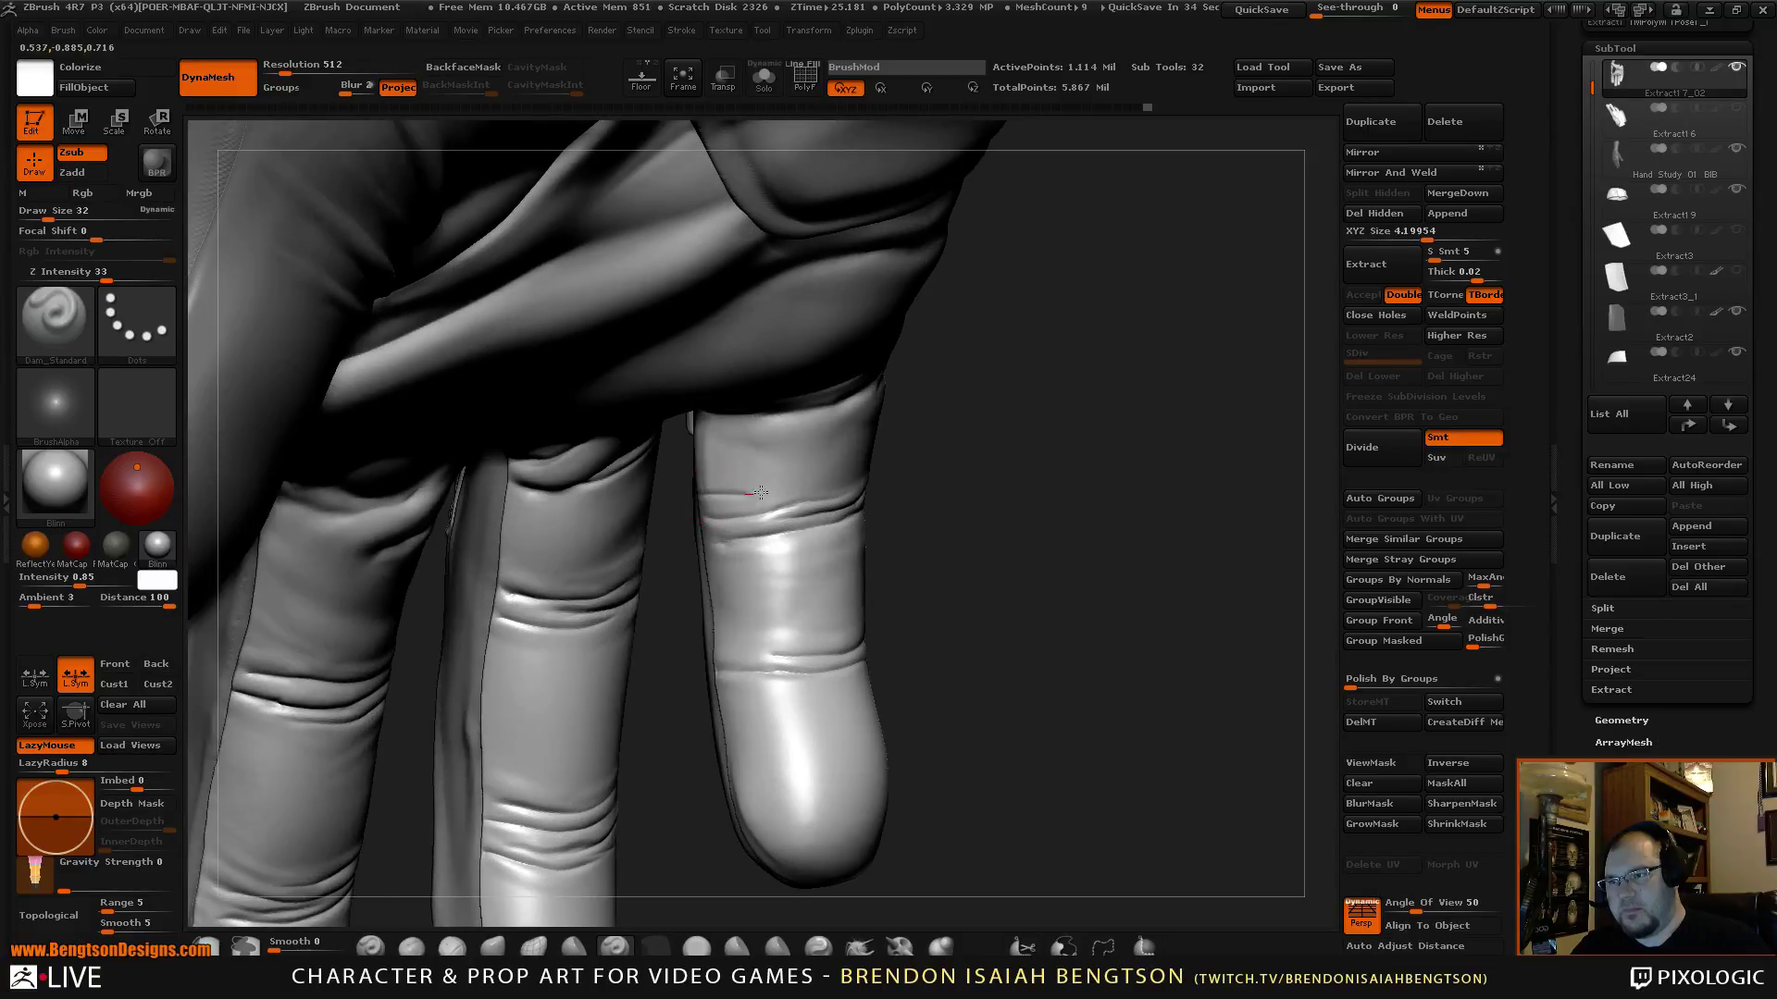
pyautogui.moveTo(1055, 476); pyautogui.dragTo(995, 426)
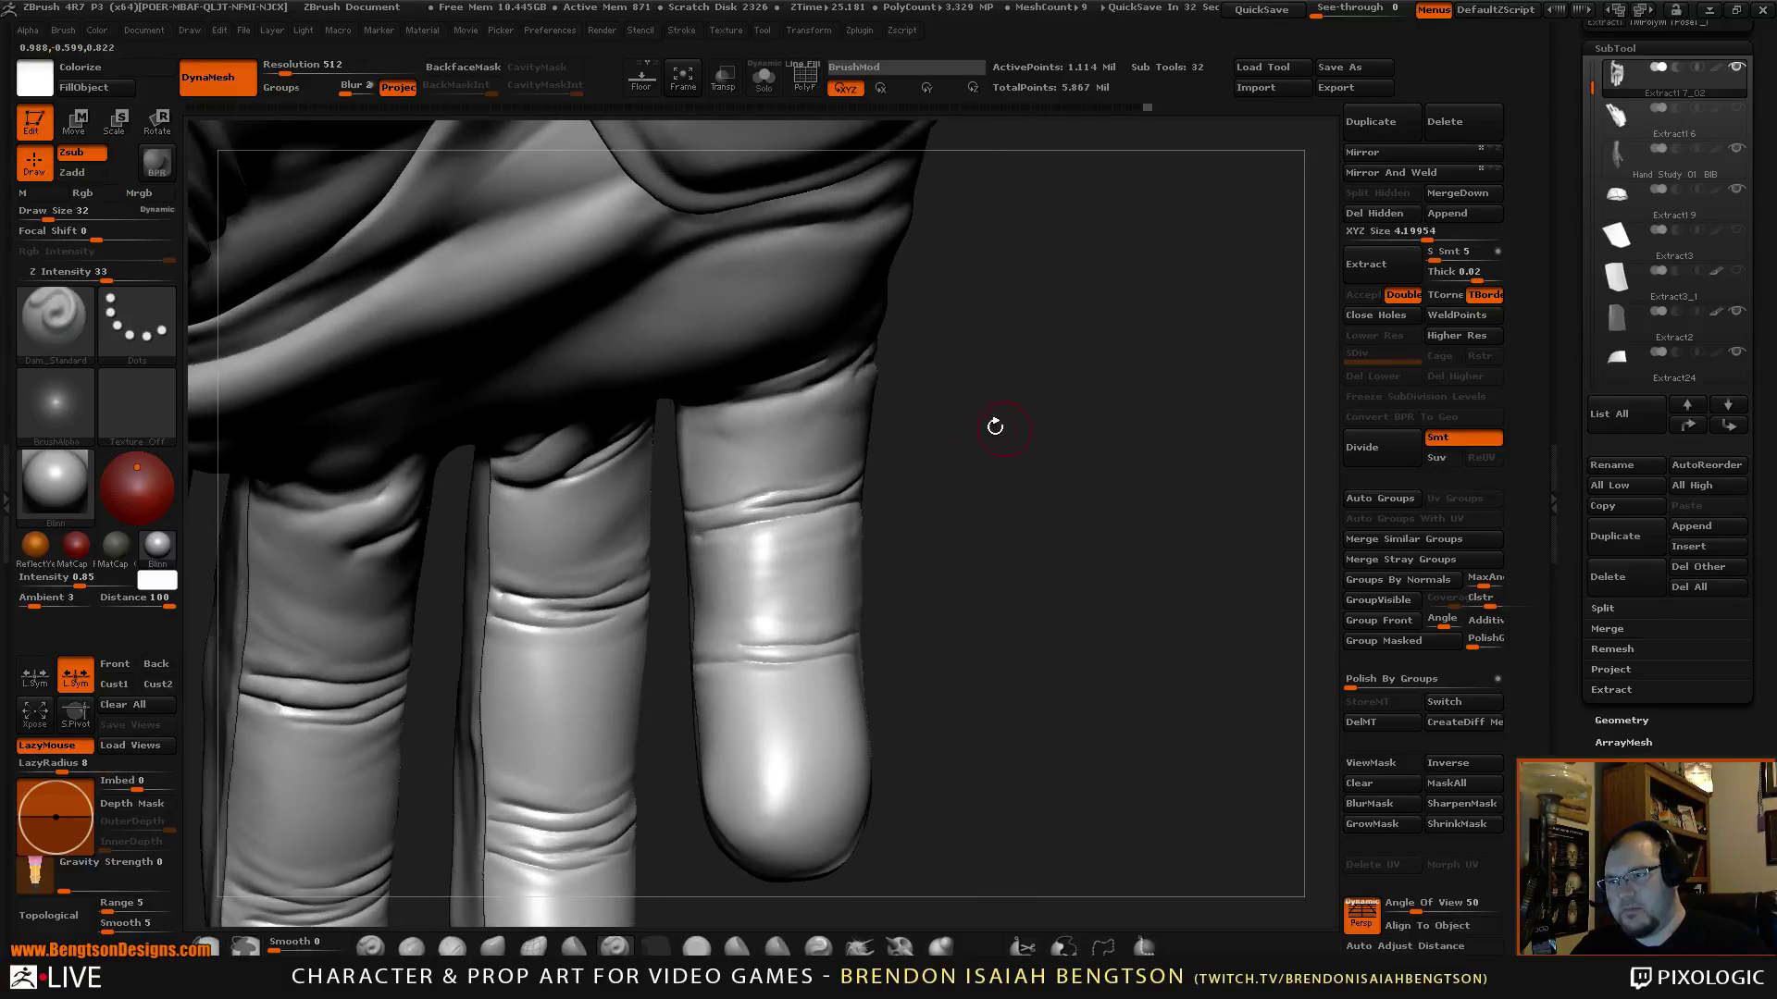
# Carve fold lines across the little finger's base segment just below the palm crease and refine the middle joint's crease.
pyautogui.moveTo(926, 497); pyautogui.dragTo(718, 401)
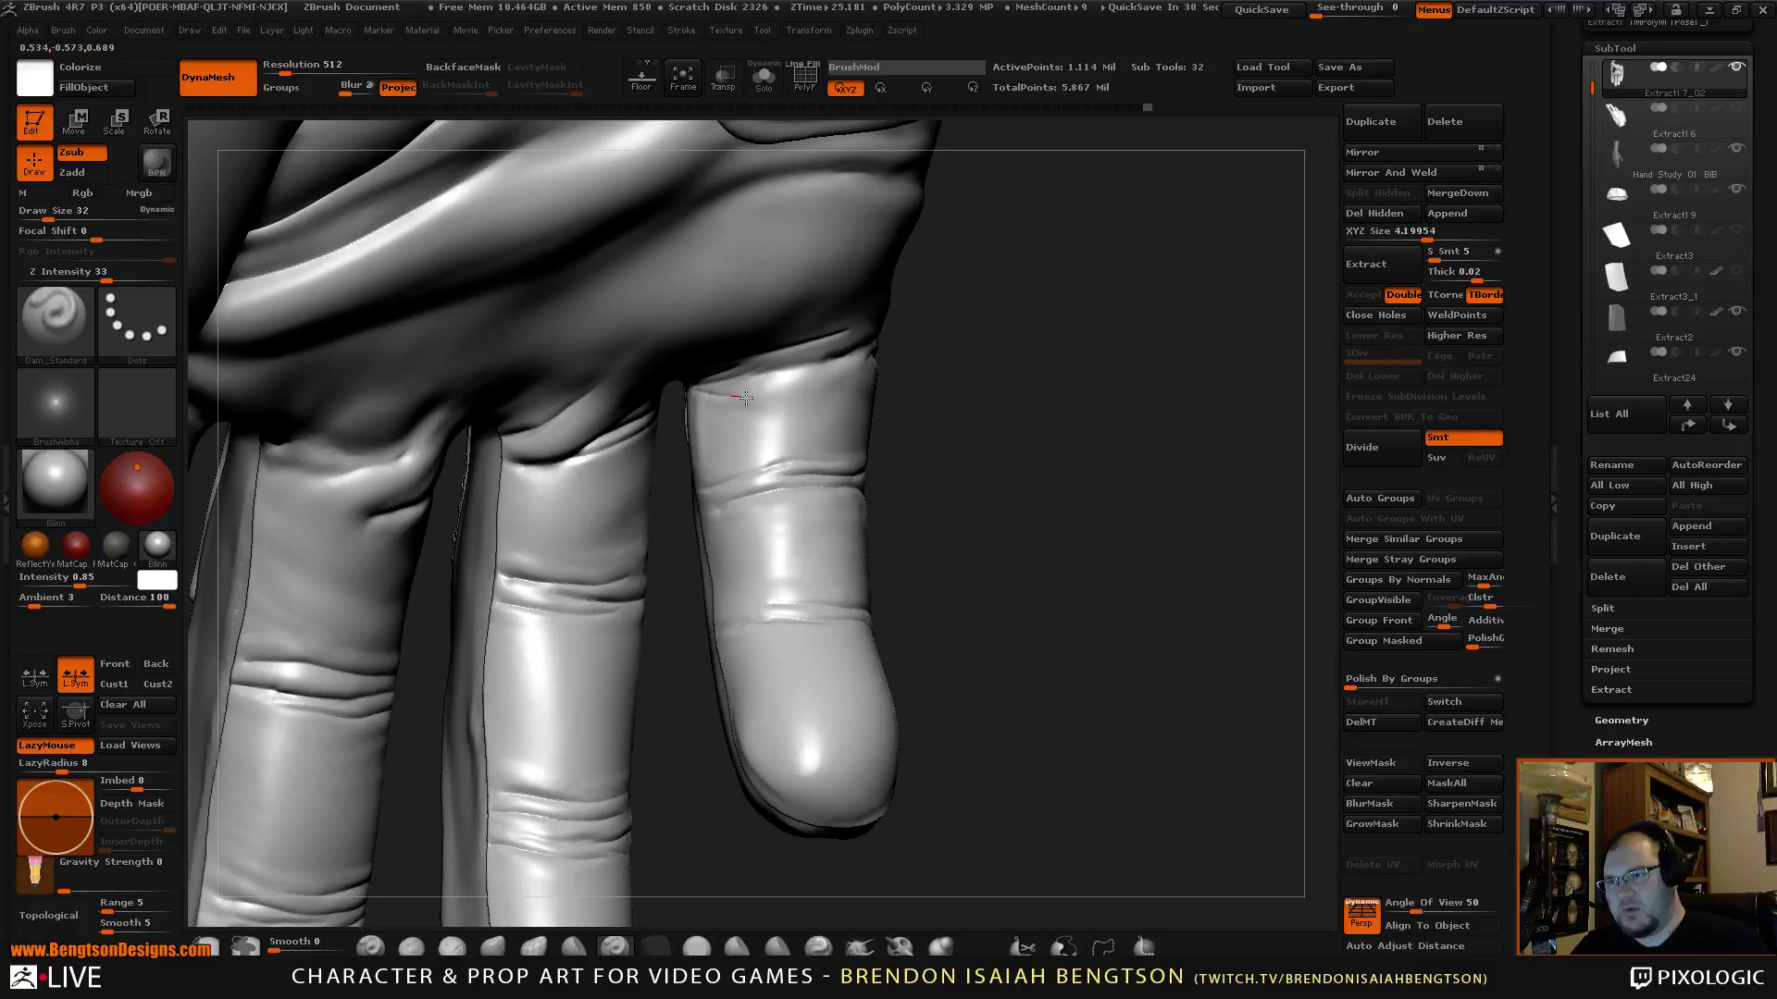
pyautogui.moveTo(1005, 364)
pyautogui.mouseDown()
pyautogui.moveTo(863, 427)
pyautogui.moveTo(718, 453)
pyautogui.mouseUp()
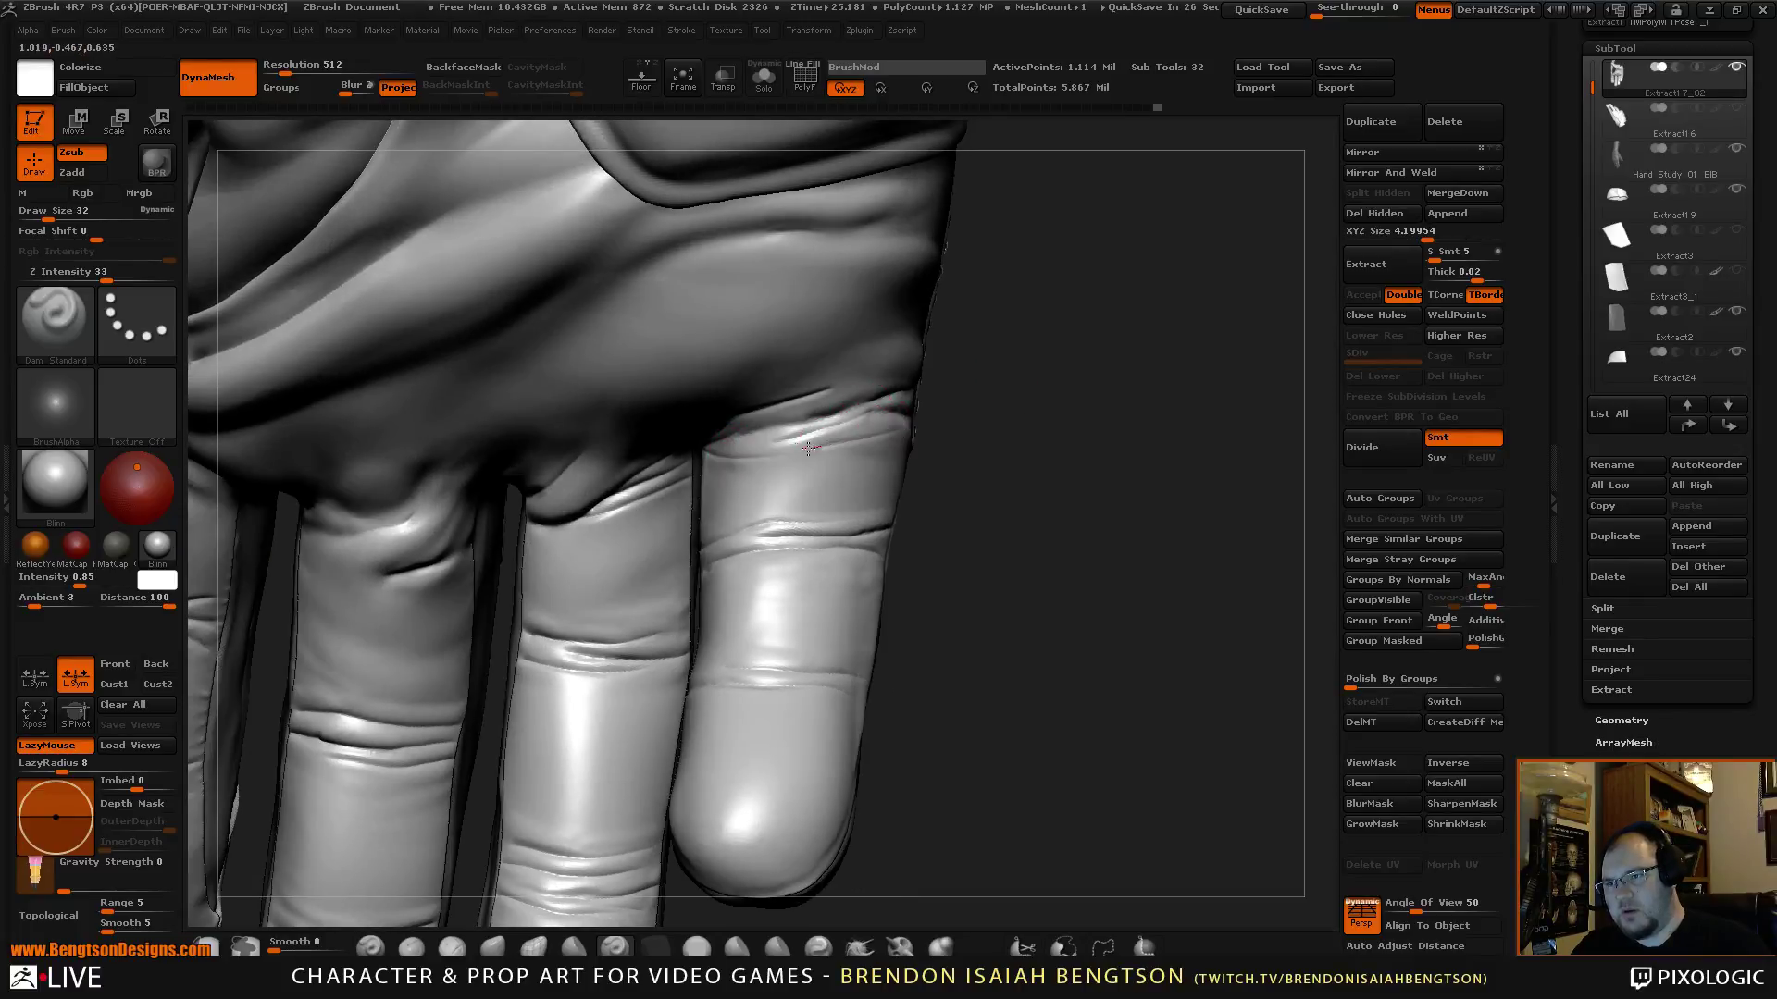
pyautogui.moveTo(740, 535); pyautogui.dragTo(814, 503)
pyautogui.moveTo(888, 431); pyautogui.dragTo(746, 448)
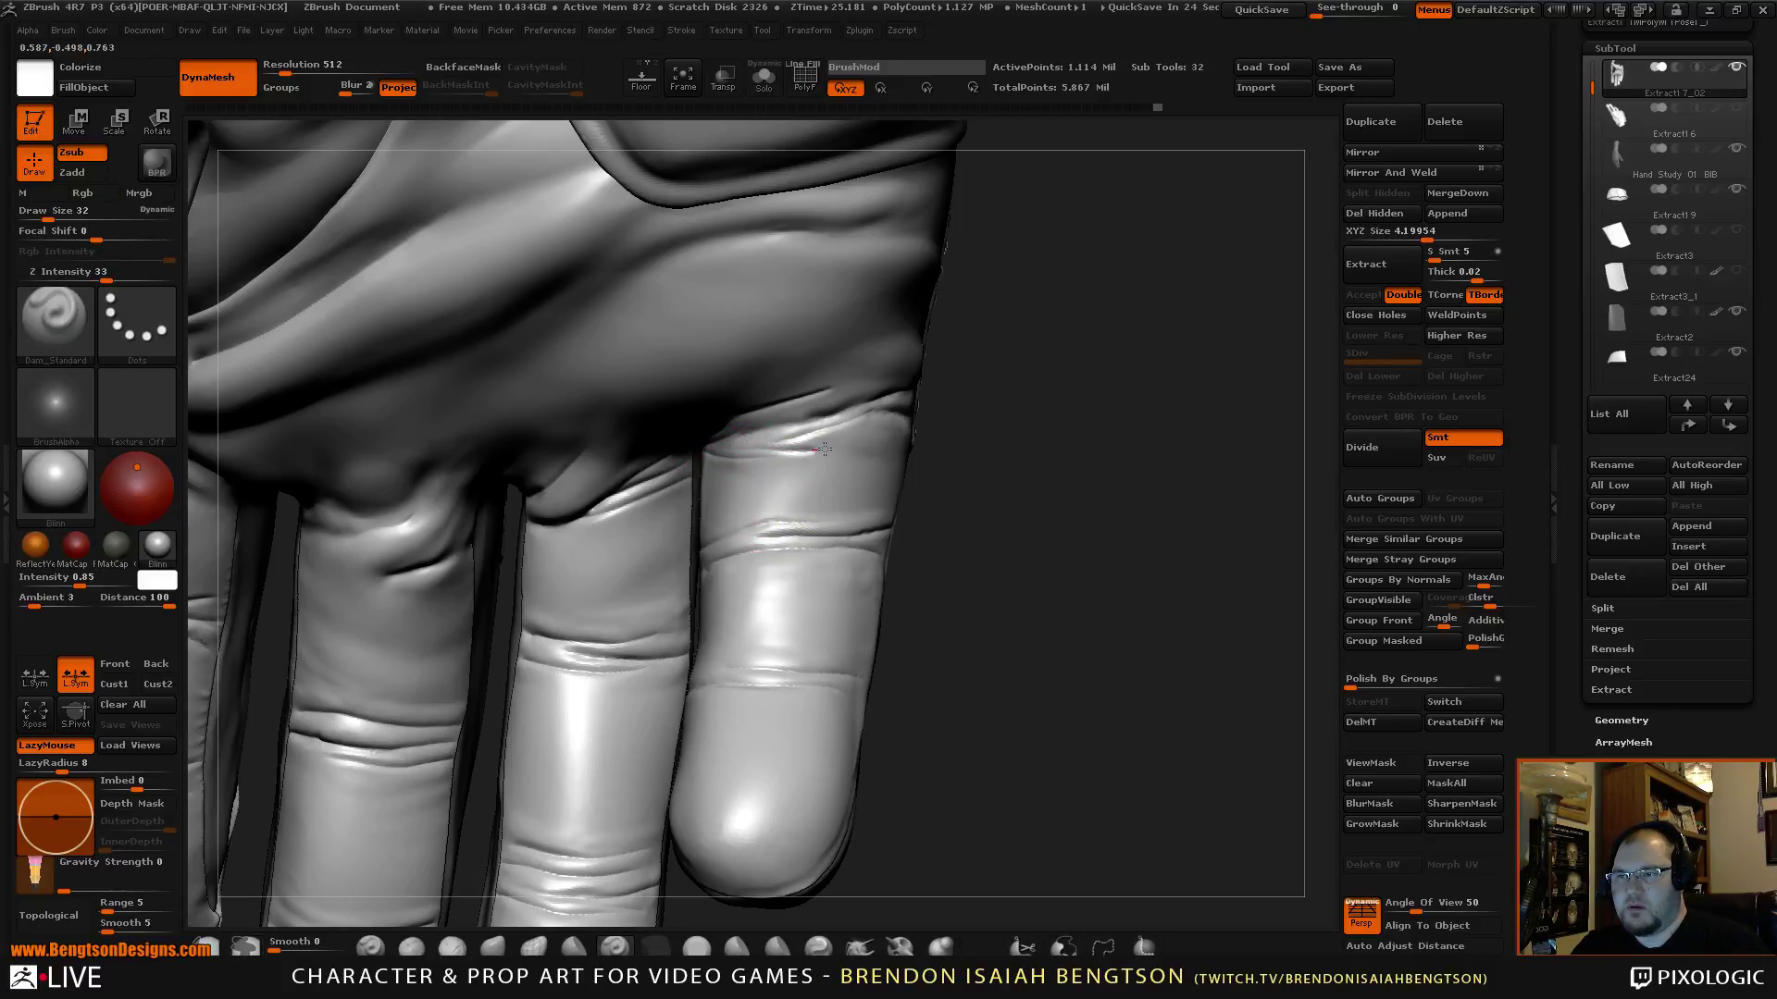
pyautogui.moveTo(1085, 530)
pyautogui.mouseDown()
pyautogui.moveTo(1039, 464)
pyautogui.moveTo(1027, 495)
pyautogui.moveTo(1051, 505)
pyautogui.moveTo(1054, 598)
pyautogui.moveTo(1099, 596)
pyautogui.moveTo(1024, 431)
pyautogui.mouseUp()
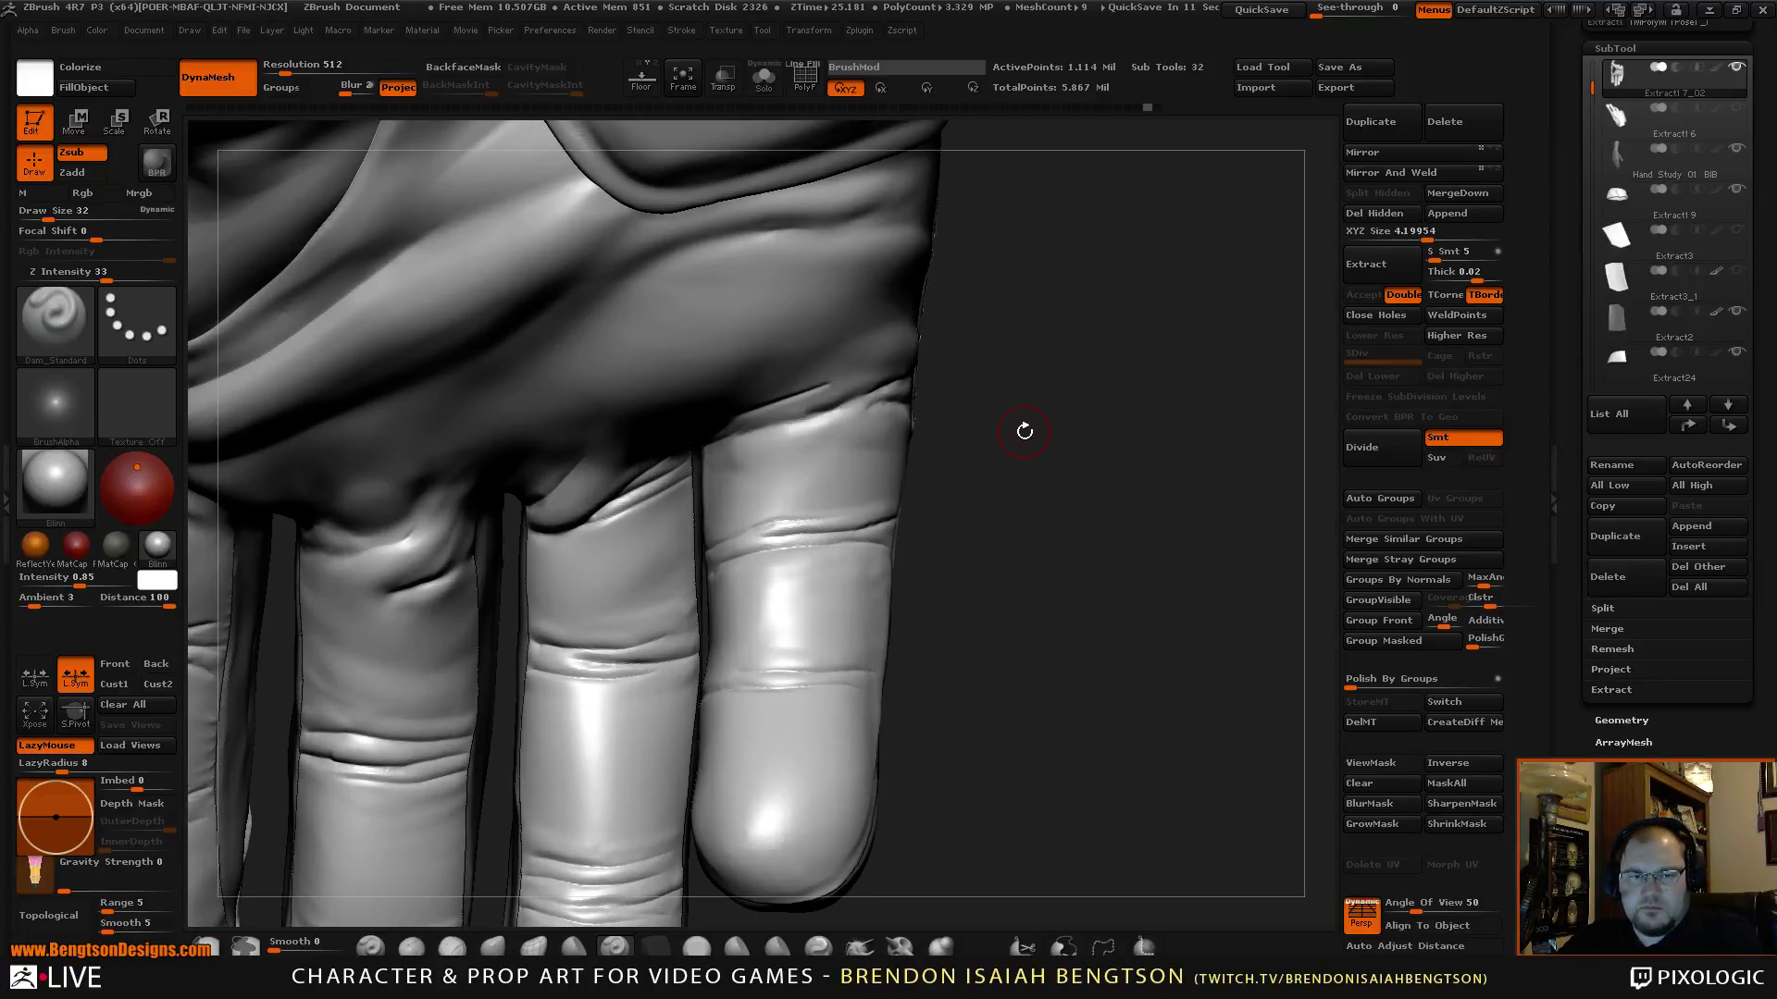
pyautogui.moveTo(1037, 467)
pyautogui.mouseDown()
pyautogui.moveTo(1074, 503)
pyautogui.moveTo(1106, 476)
pyautogui.moveTo(1103, 507)
pyautogui.moveTo(1052, 444)
pyautogui.moveTo(908, 417)
pyautogui.mouseUp()
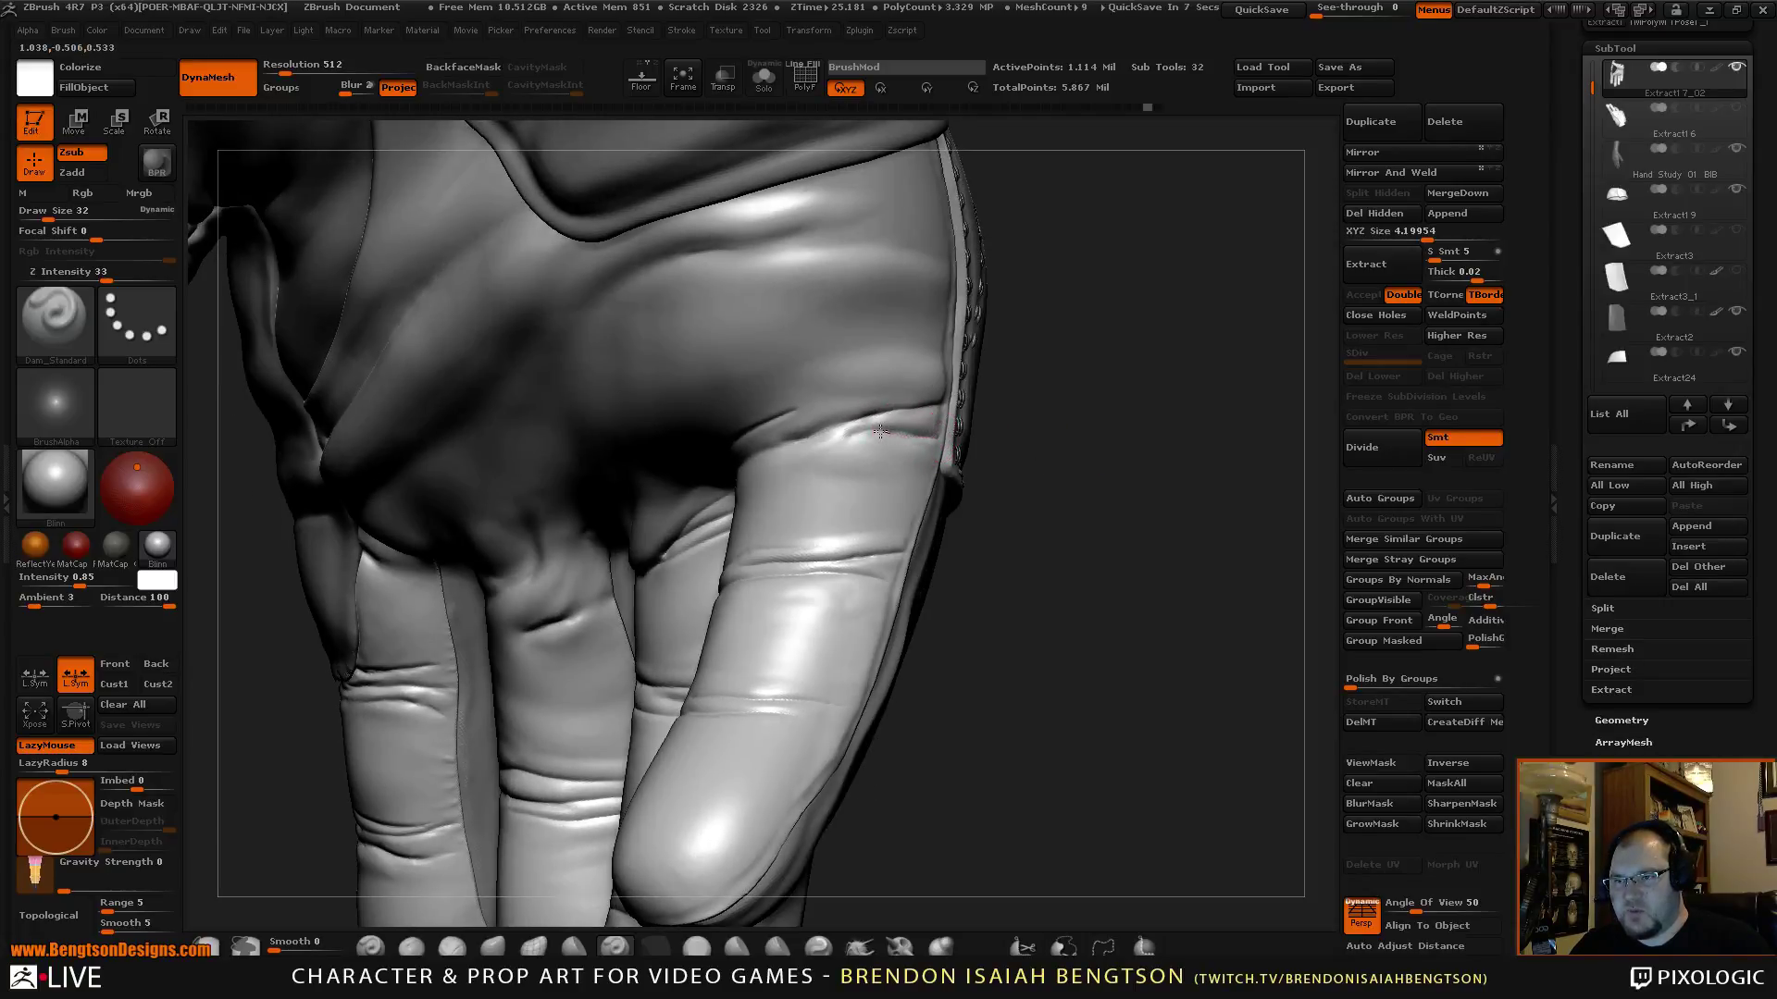
# Carve creases around the inner side of the little finger's base and undo the last stroke.
pyautogui.moveTo(1018, 462)
pyautogui.mouseDown()
pyautogui.moveTo(1181, 401)
pyautogui.moveTo(1115, 440)
pyautogui.moveTo(1082, 365)
pyautogui.mouseUp()
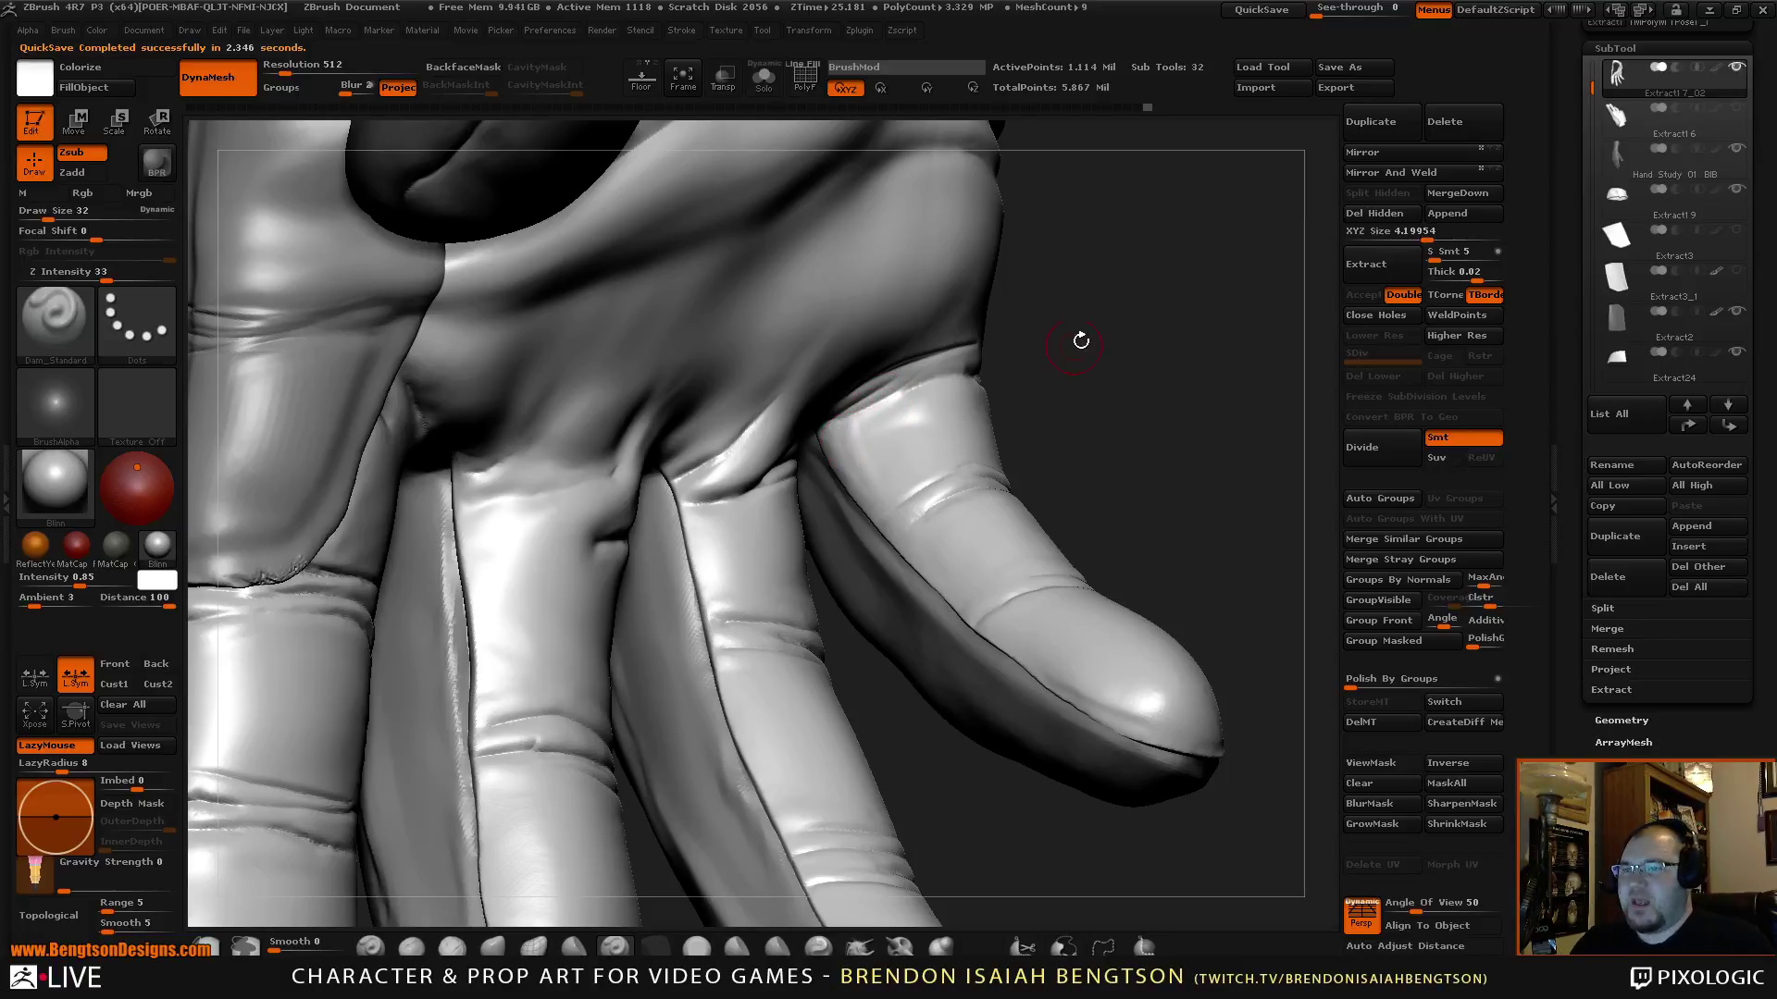
pyautogui.moveTo(1105, 331); pyautogui.dragTo(880, 448)
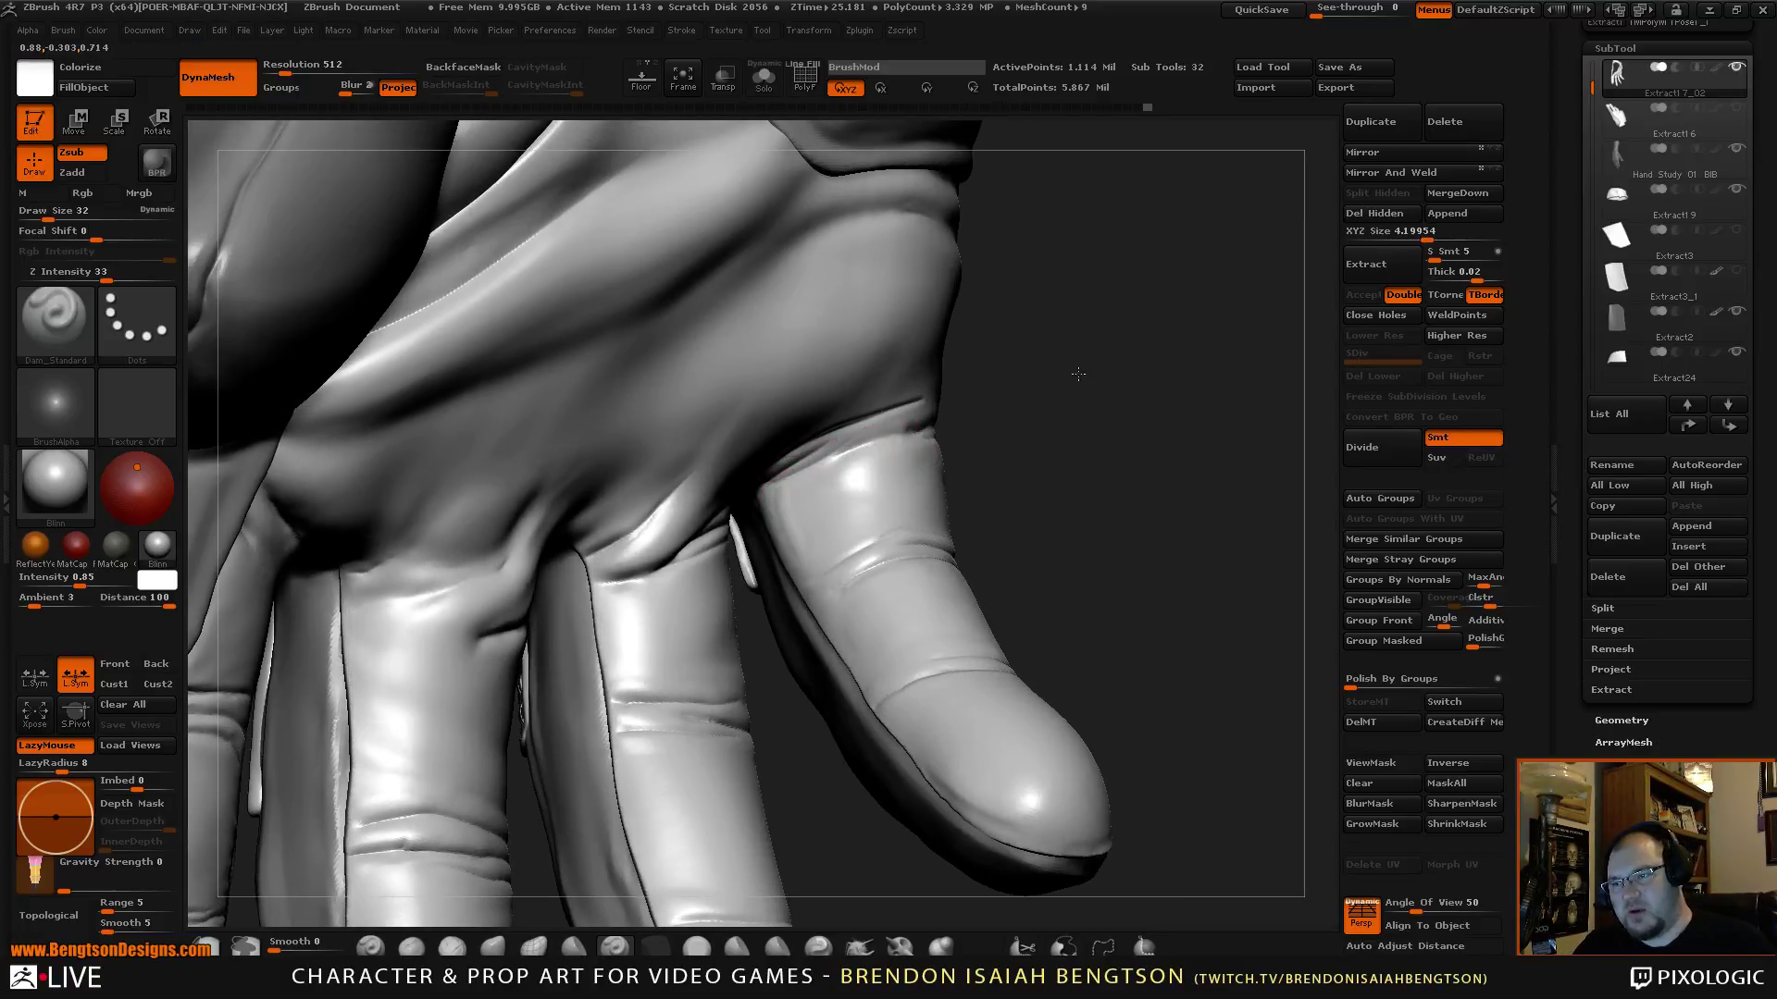
pyautogui.moveTo(1074, 373); pyautogui.dragTo(1090, 319)
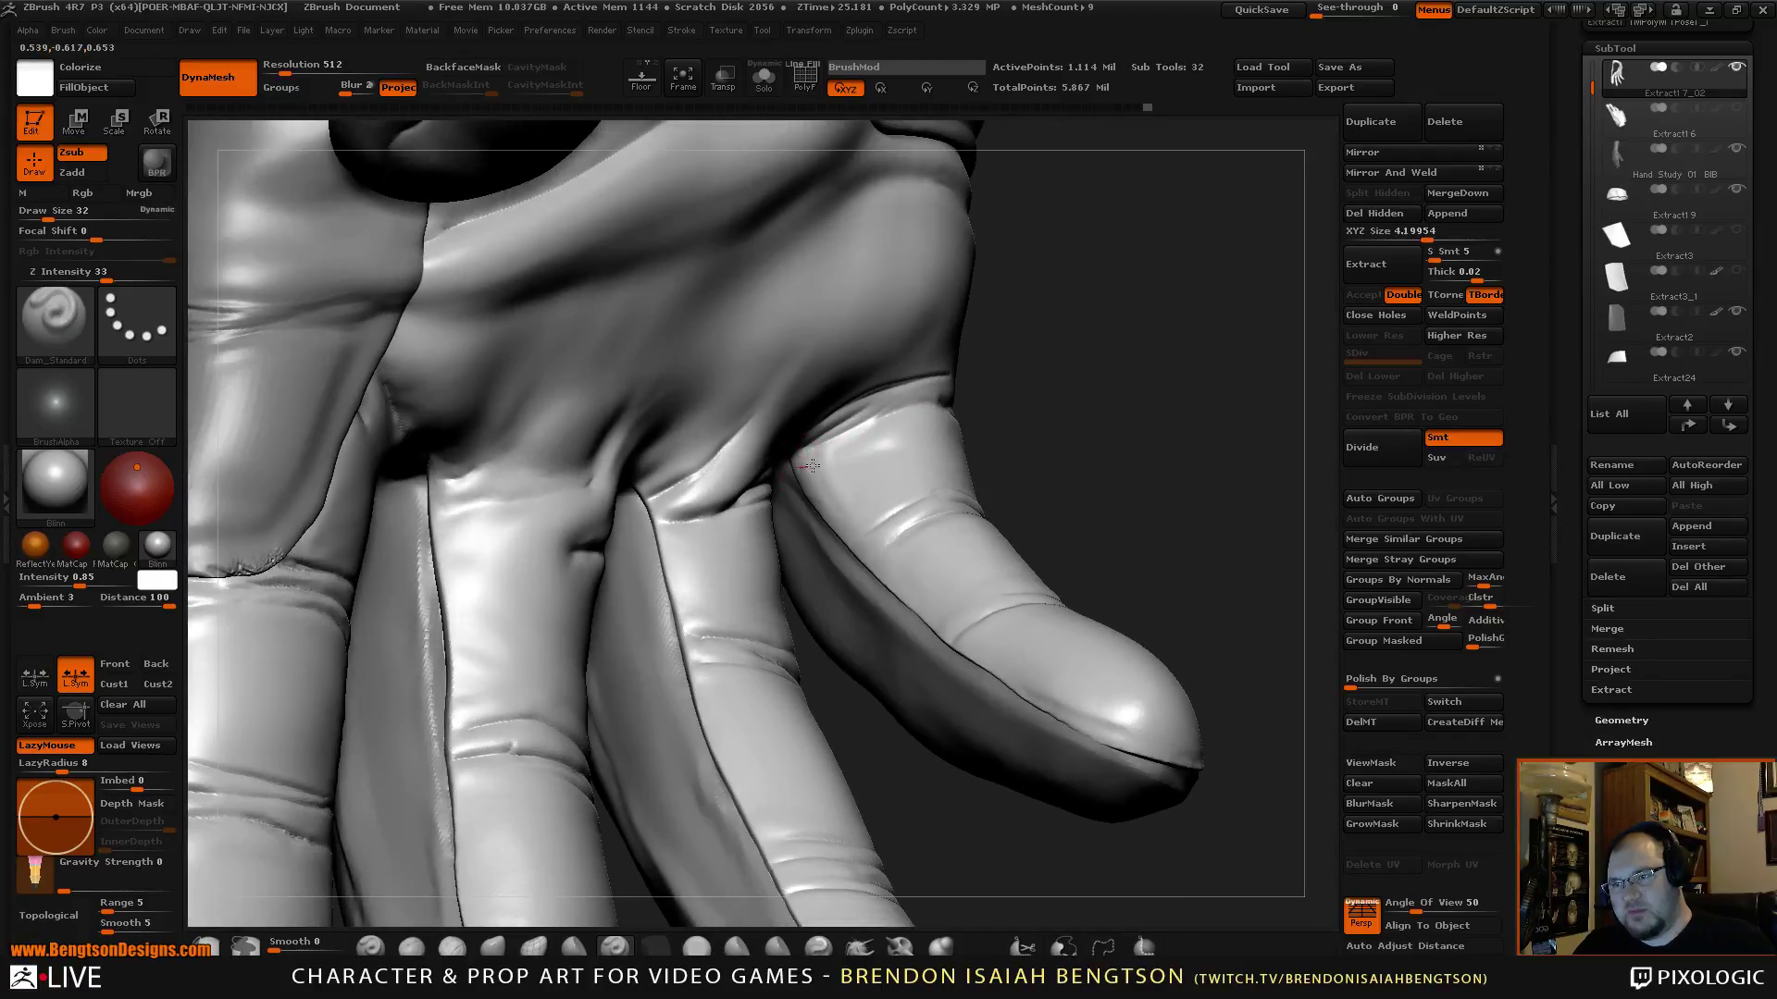
pyautogui.moveTo(1043, 378); pyautogui.dragTo(1083, 422)
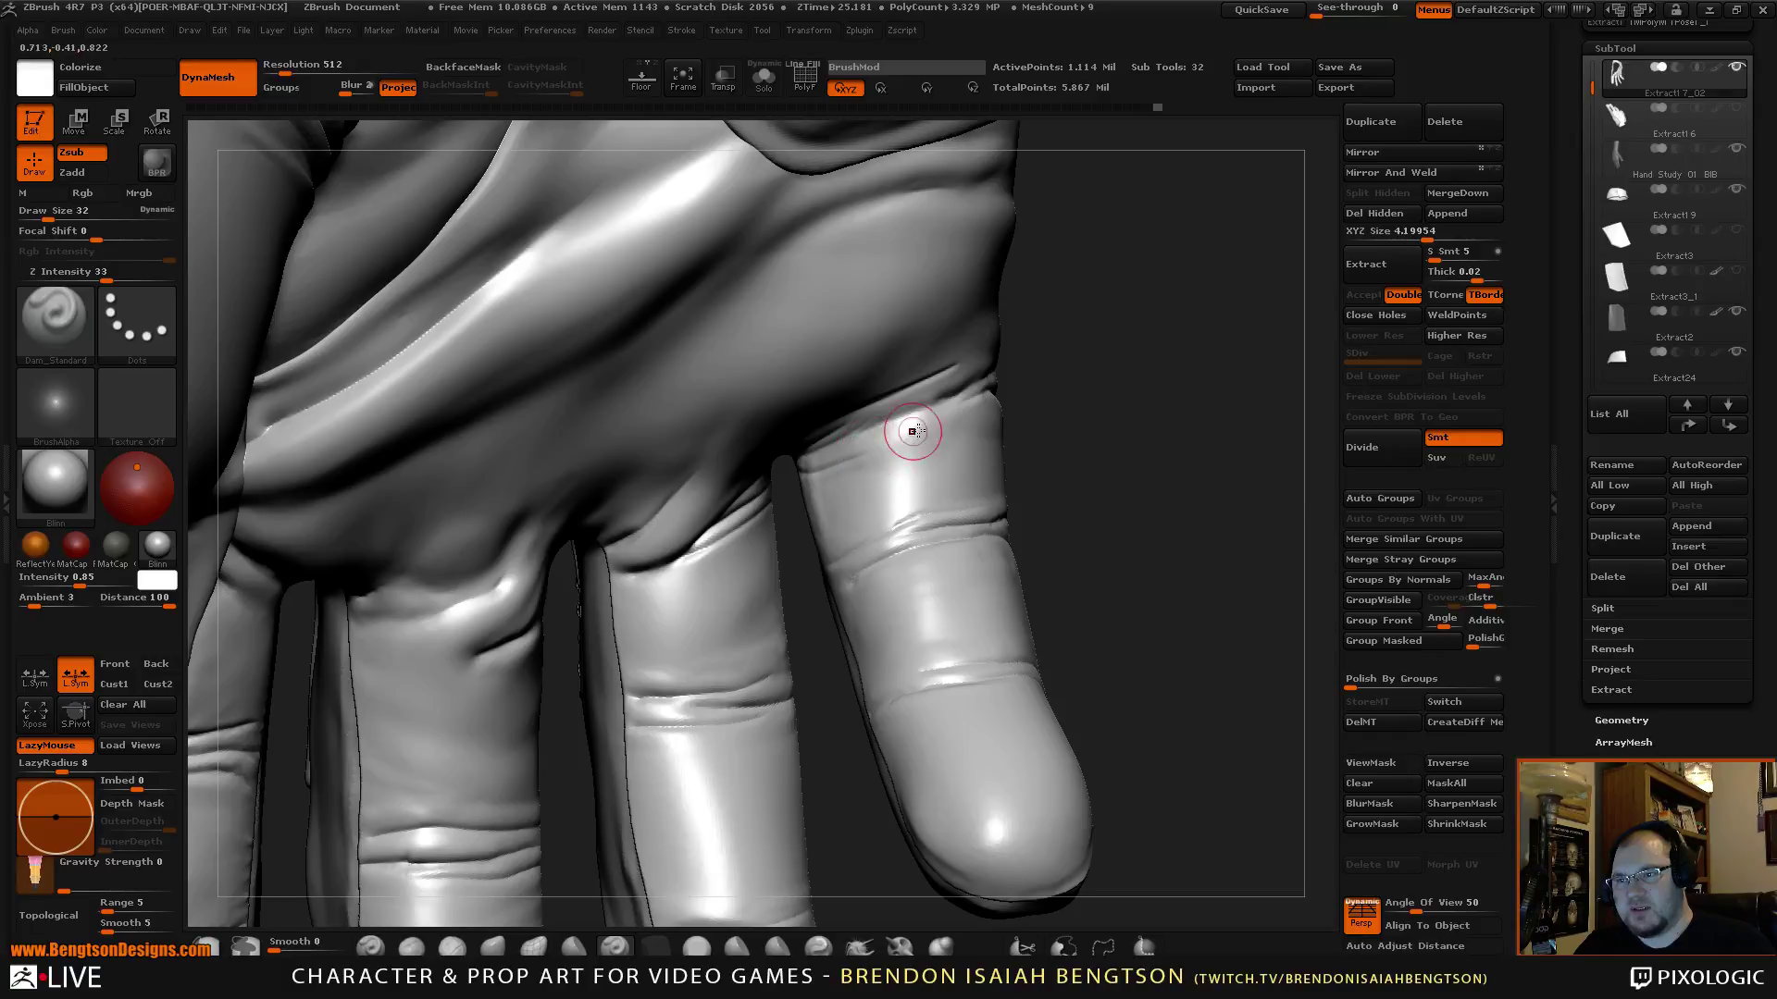
pyautogui.moveTo(896, 436)
pyautogui.mouseDown()
pyautogui.moveTo(1157, 422)
pyautogui.moveTo(1008, 397)
pyautogui.mouseUp()
pyautogui.moveTo(1173, 437); pyautogui.dragTo(983, 408)
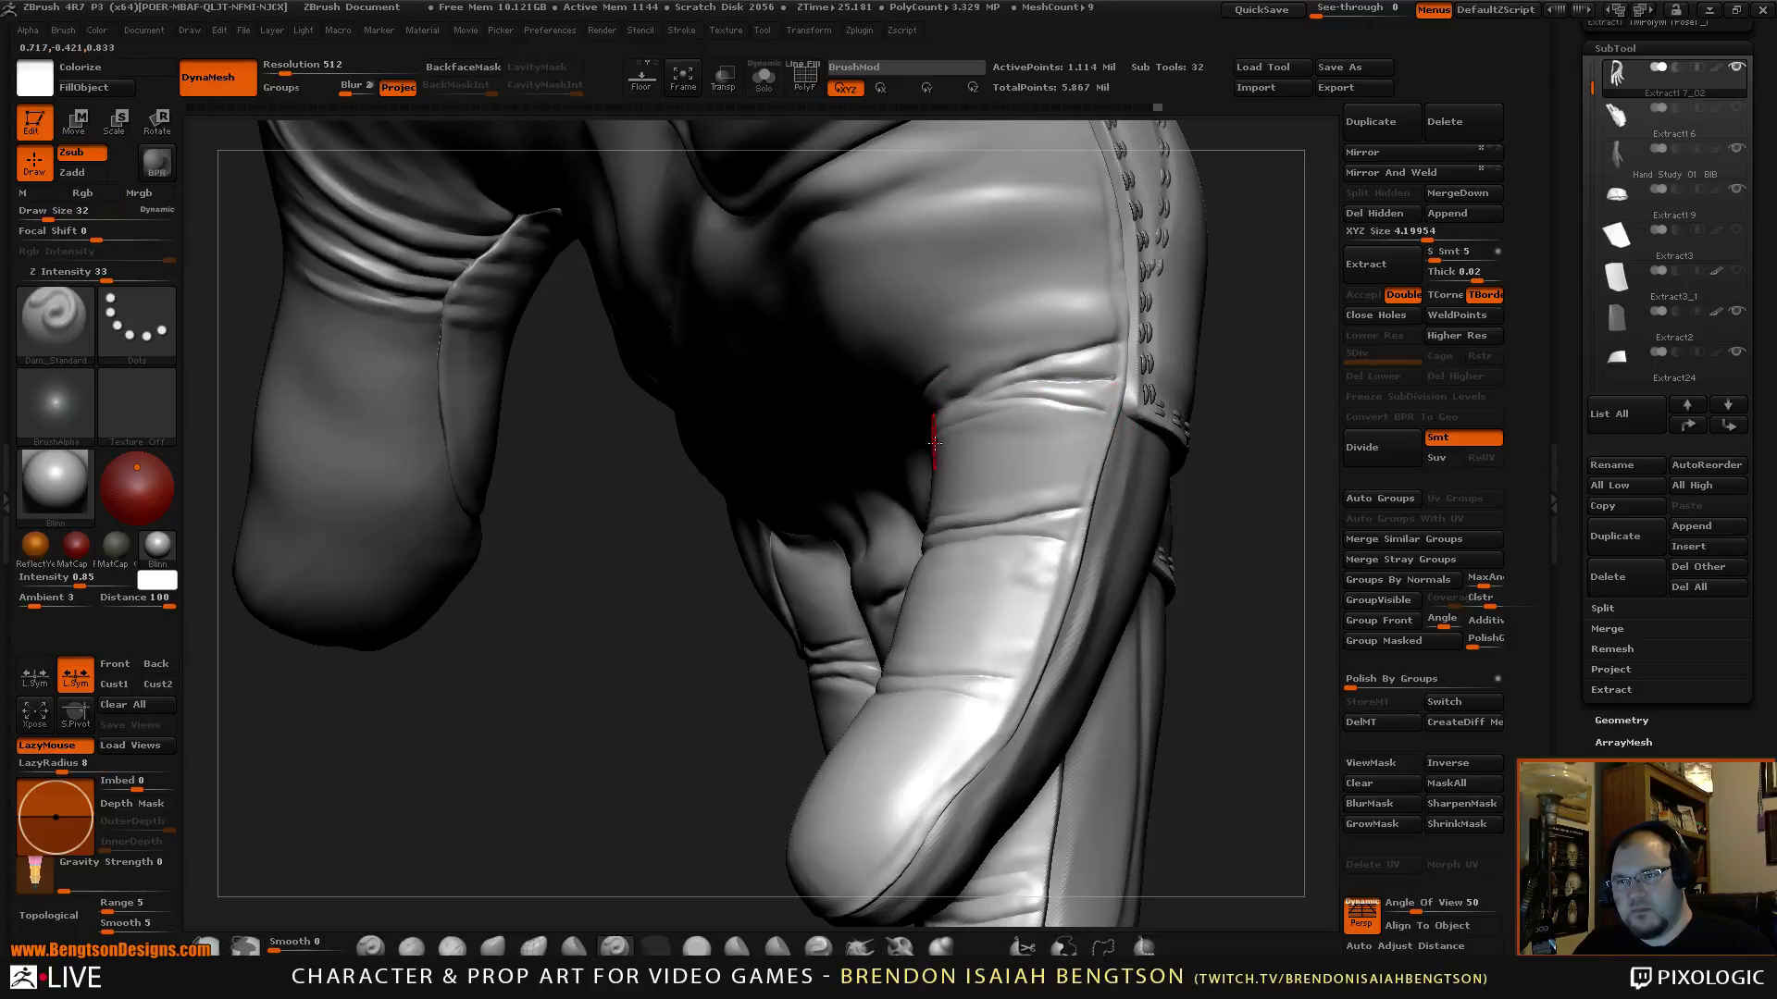
pyautogui.hotkey('ctrl', 'z')
# Carve a short diagonal crease in the palm fabric just above the little finger's base fold.
pyautogui.moveTo(1246, 323); pyautogui.dragTo(1181, 420)
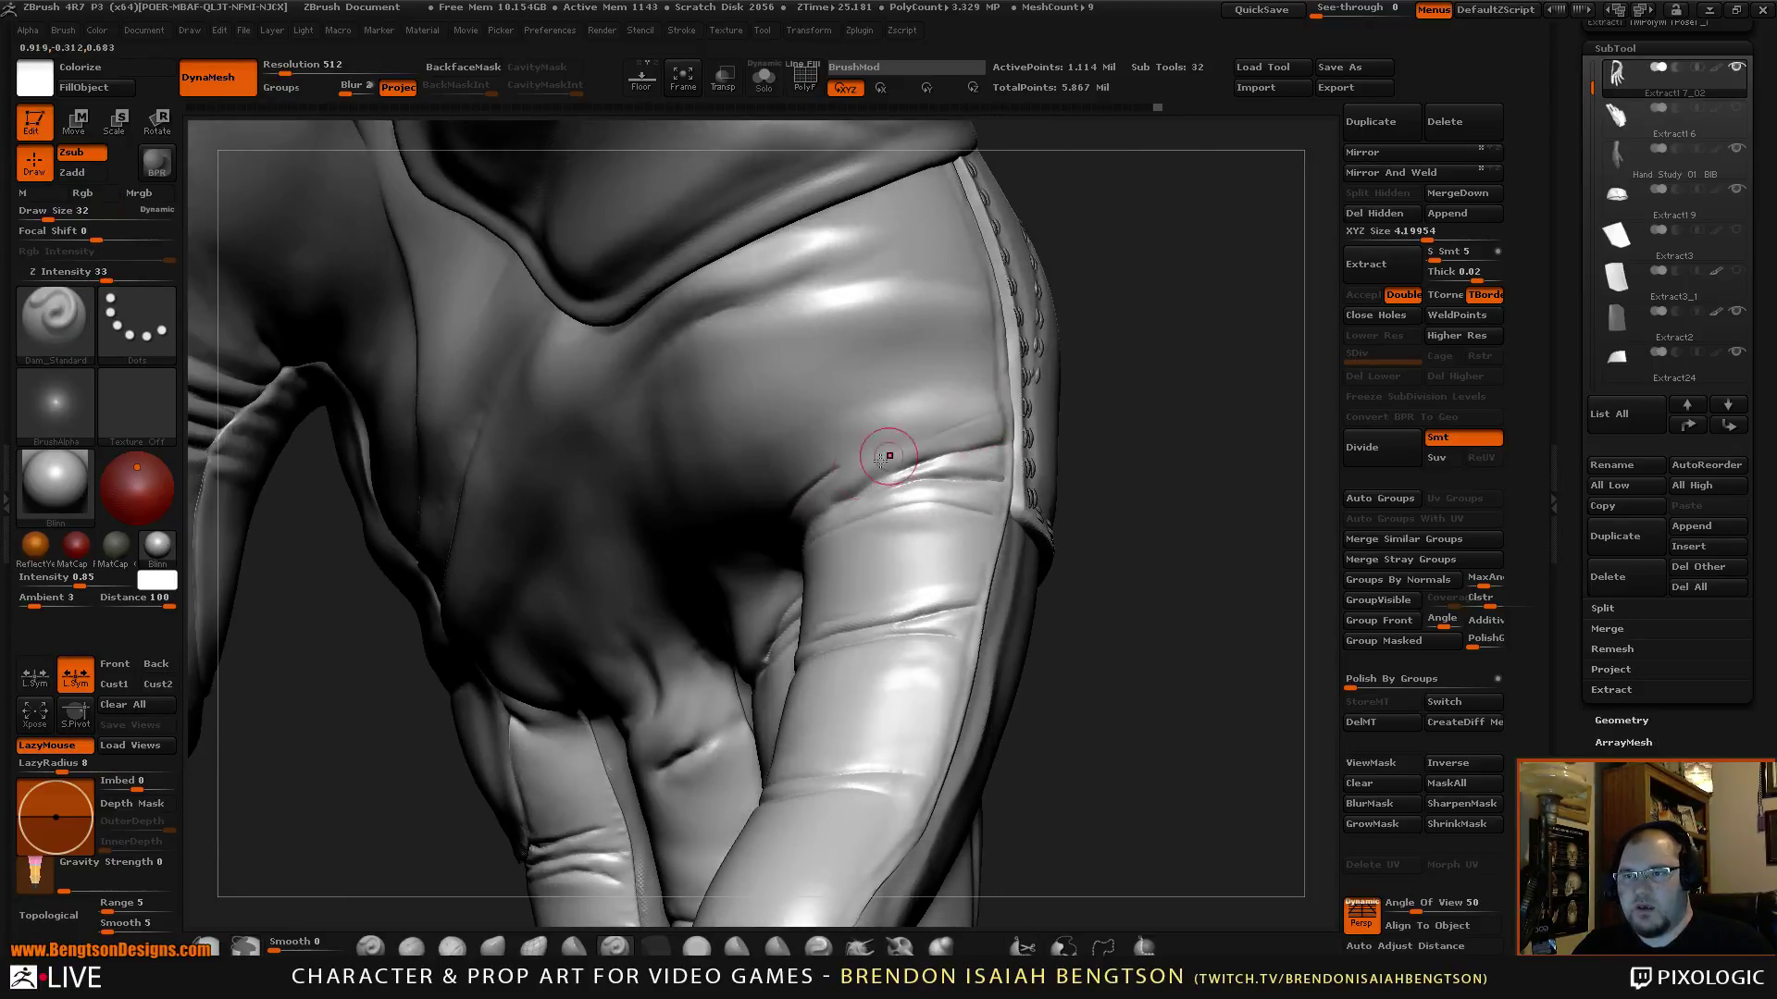
pyautogui.moveTo(830, 500); pyautogui.dragTo(862, 465)
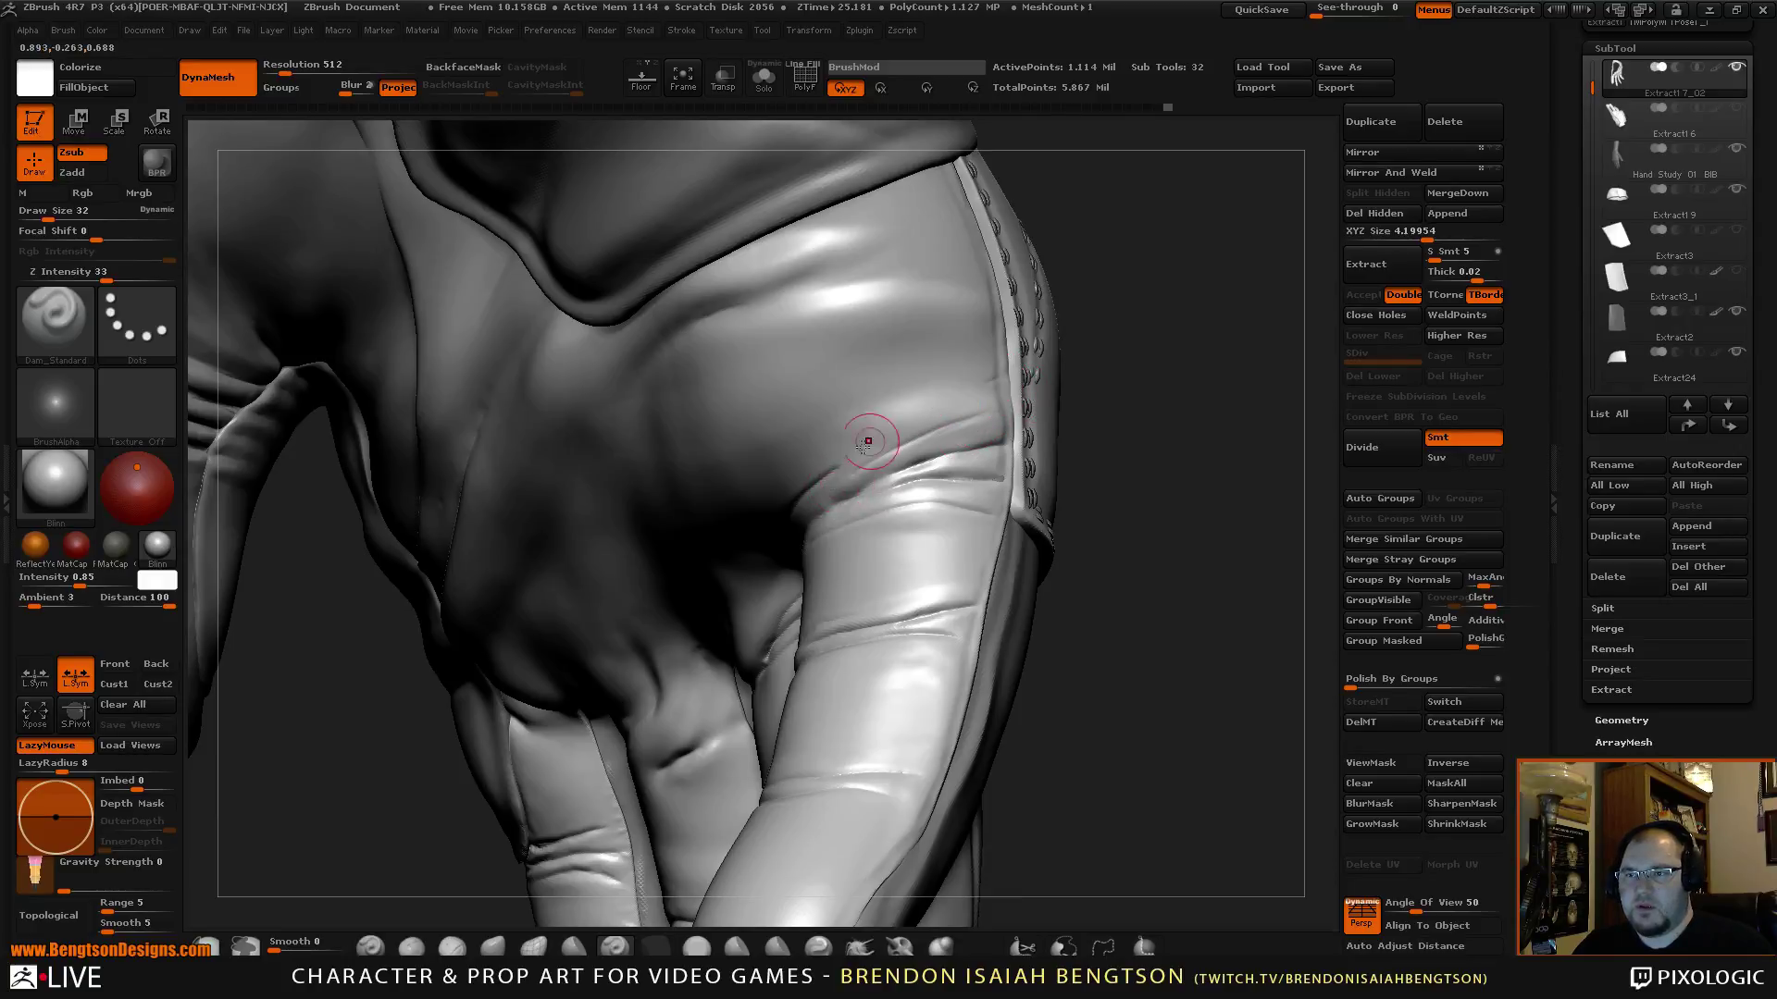
pyautogui.moveTo(1158, 269); pyautogui.dragTo(1139, 389)
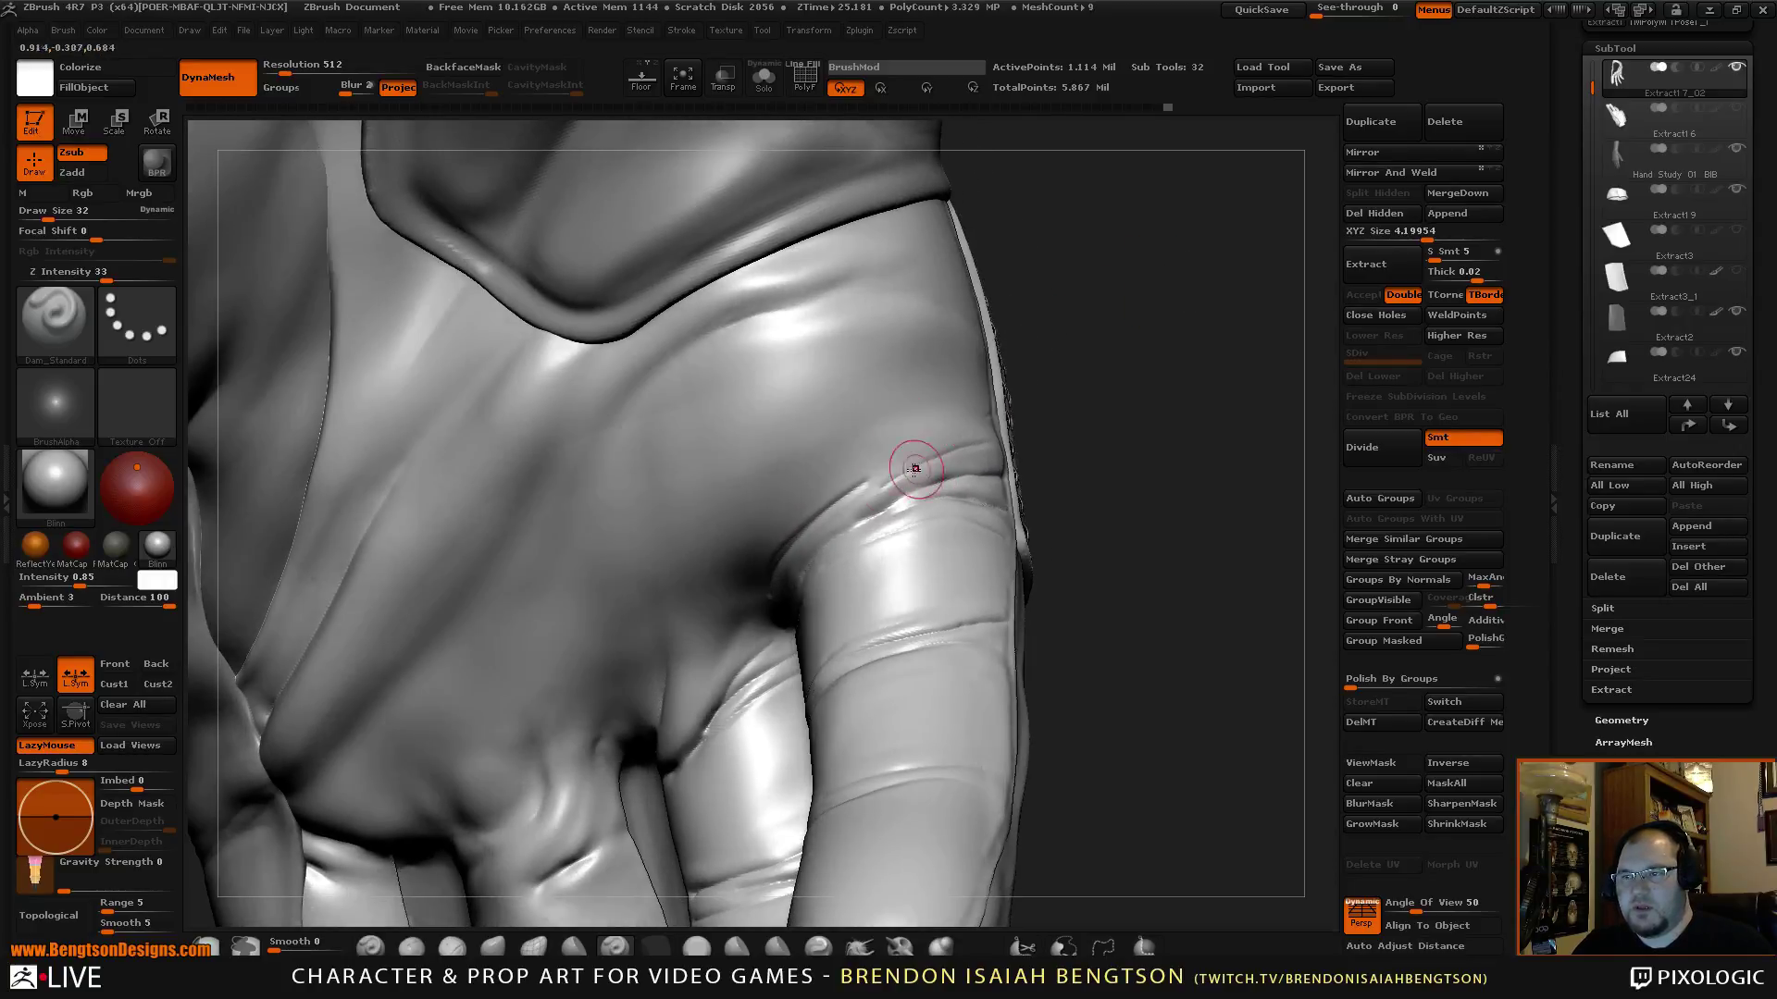
# Switch to the Inflat brush at Draw Size 26 and add volume to the folds at the little finger's base.
pyautogui.moveTo(1100, 453); pyautogui.dragTo(960, 897)
pyautogui.click(942, 946)
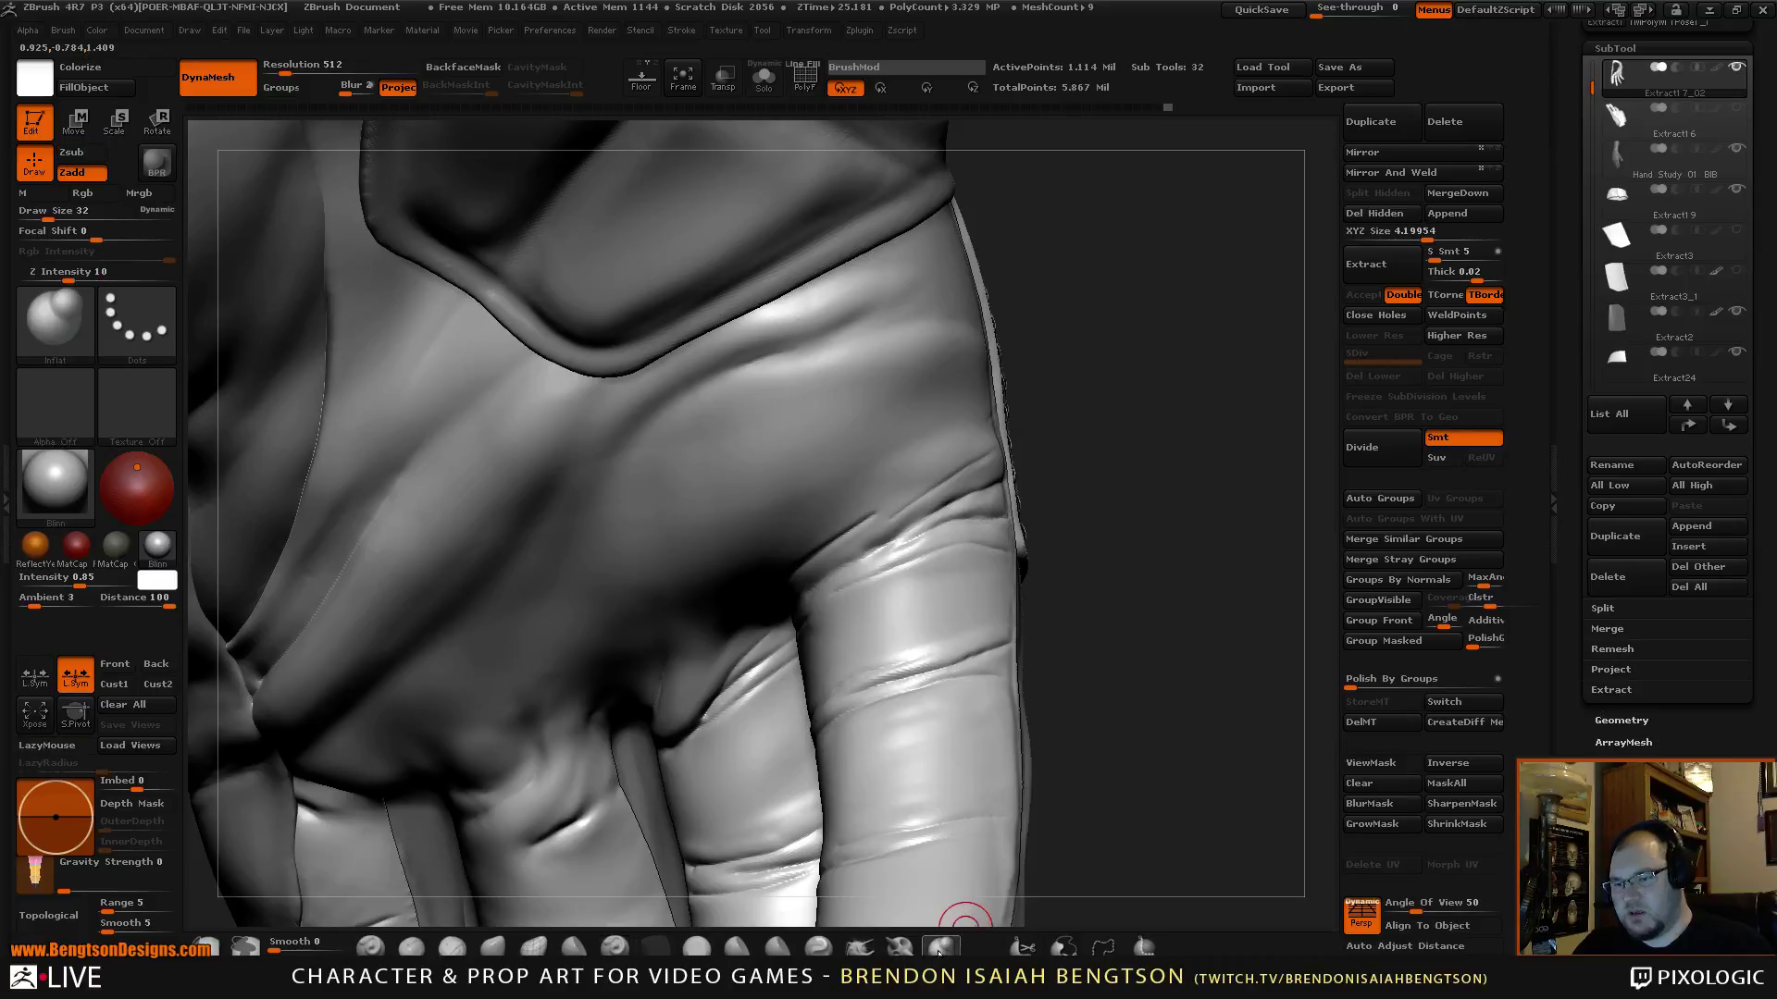
pyautogui.moveTo(953, 504)
pyautogui.mouseDown()
pyautogui.moveTo(991, 463)
pyautogui.moveTo(1050, 462)
pyautogui.mouseUp()
pyautogui.press('space')
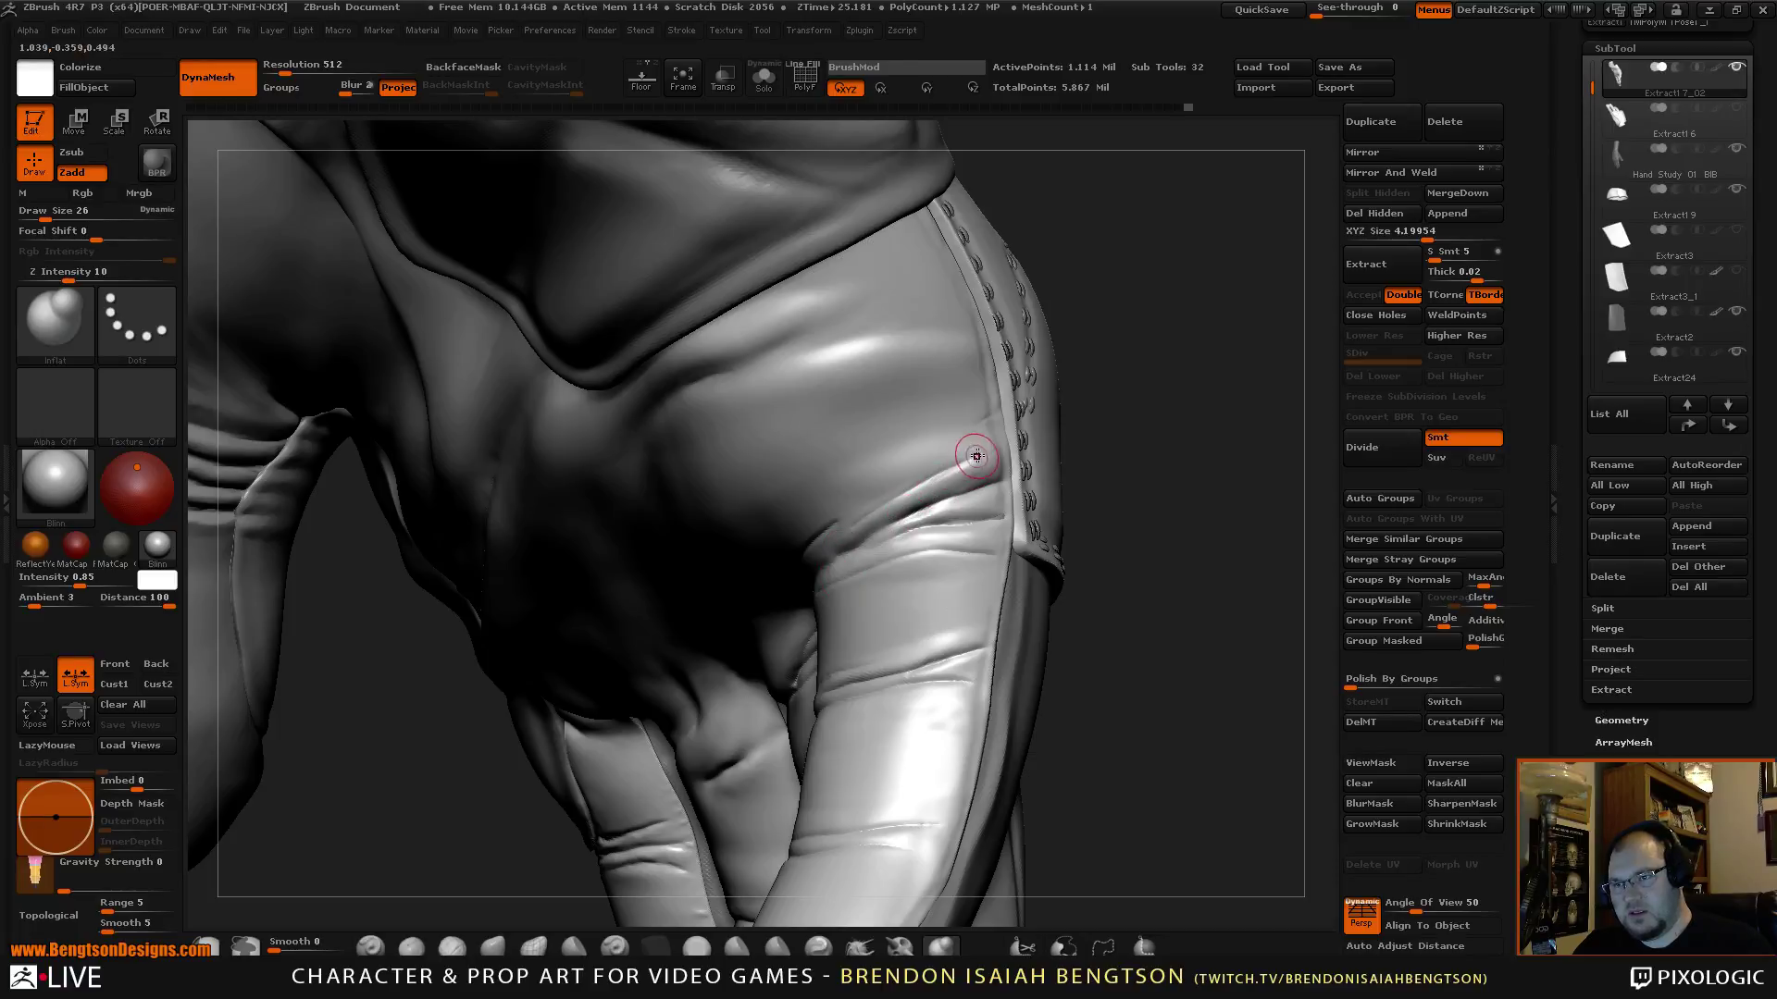
pyautogui.moveTo(1180, 349); pyautogui.dragTo(1156, 377)
pyautogui.moveTo(1150, 455)
pyautogui.mouseDown()
pyautogui.moveTo(1178, 422)
pyautogui.moveTo(1150, 460)
pyautogui.moveTo(1157, 444)
pyautogui.mouseUp()
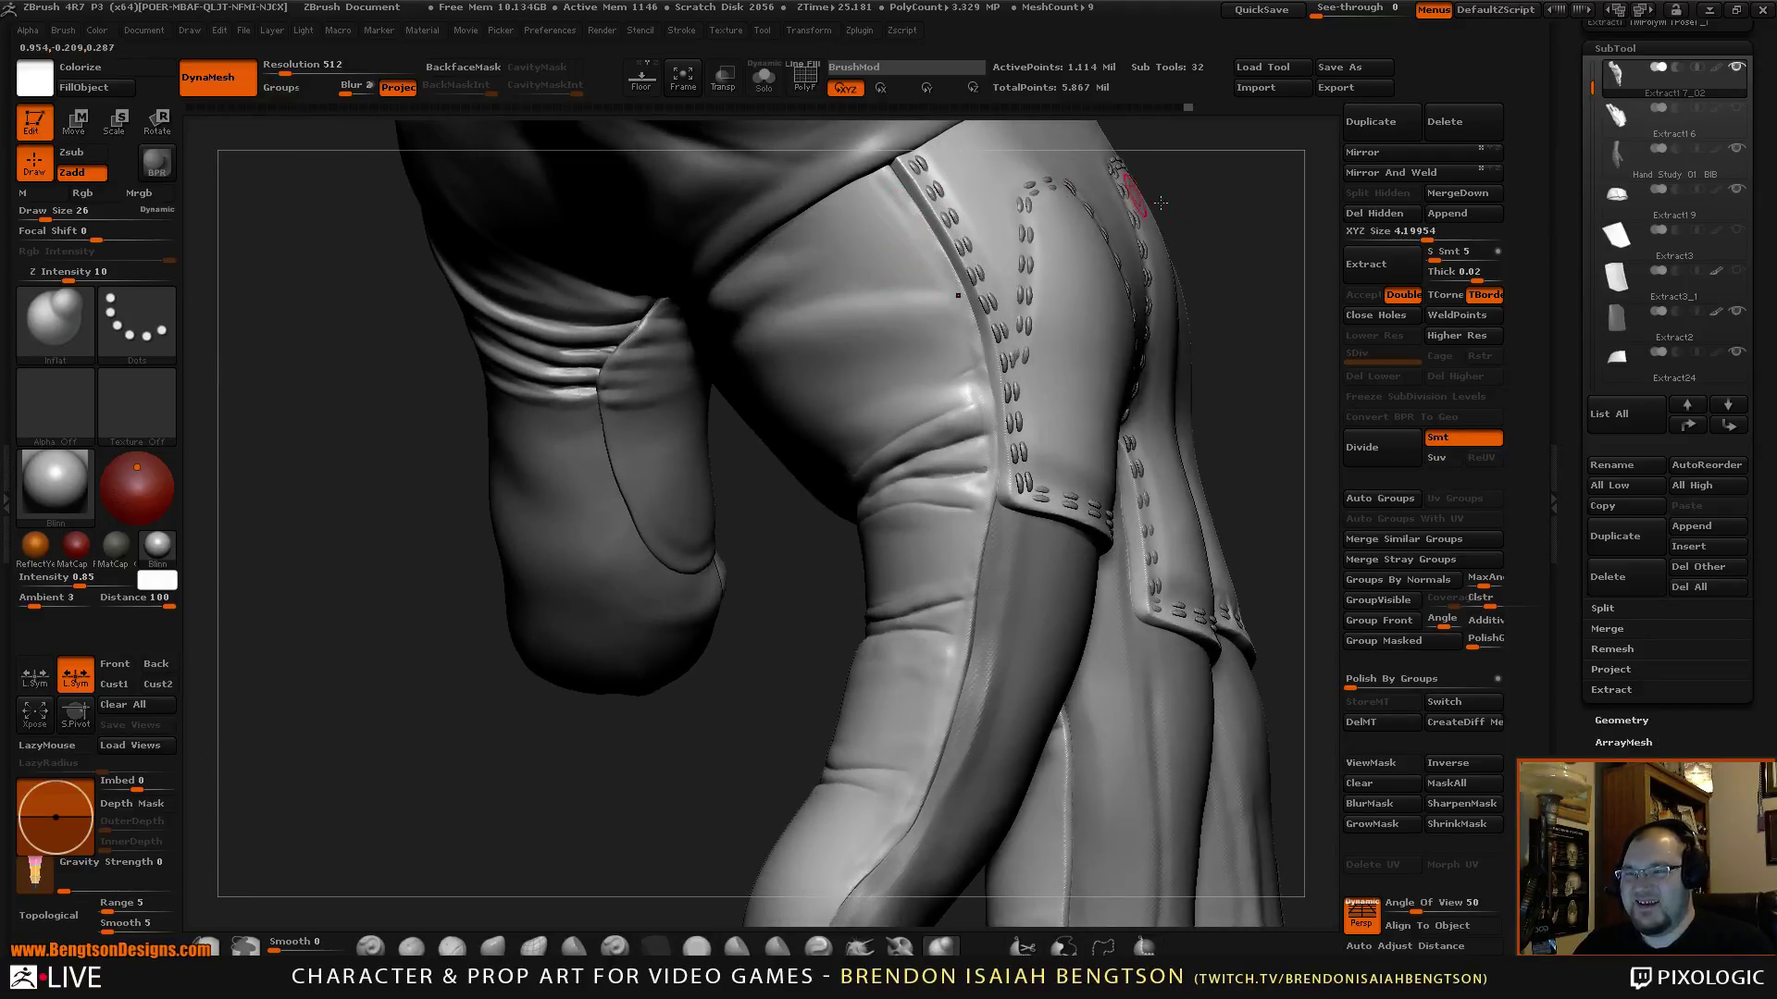
# Select the stitched knuckle panel and reshape its edge along the little finger's base with the Move Topological brush at Draw Size 82.
pyautogui.moveTo(1150, 181)
pyautogui.mouseDown()
pyautogui.moveTo(1229, 281)
pyautogui.moveTo(1073, 255)
pyautogui.moveTo(1087, 261)
pyautogui.mouseUp()
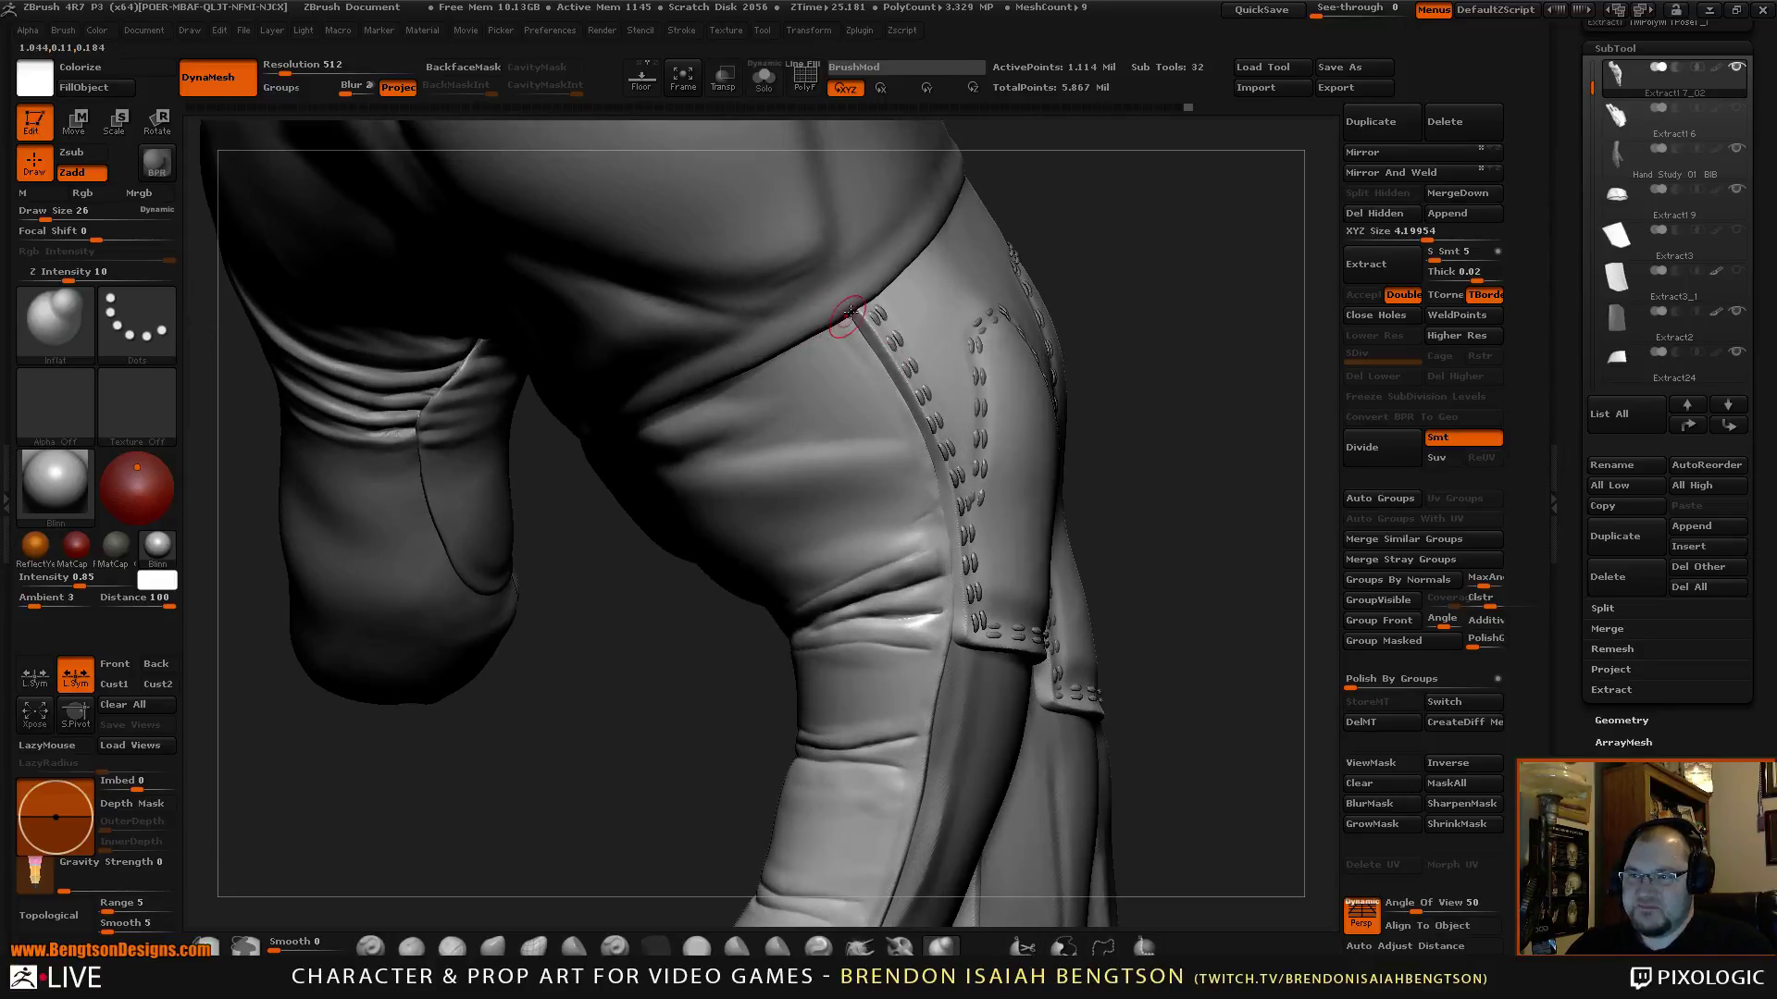
pyautogui.keyDown('alt'); pyautogui.click(933, 325); pyautogui.keyUp('alt')
pyautogui.moveTo(1131, 195)
pyautogui.mouseDown()
pyautogui.moveTo(1094, 281)
pyautogui.moveTo(987, 231)
pyautogui.moveTo(911, 268)
pyautogui.mouseUp()
pyautogui.press('b')
pyautogui.press('m')
pyautogui.press('t')
pyautogui.press('space')
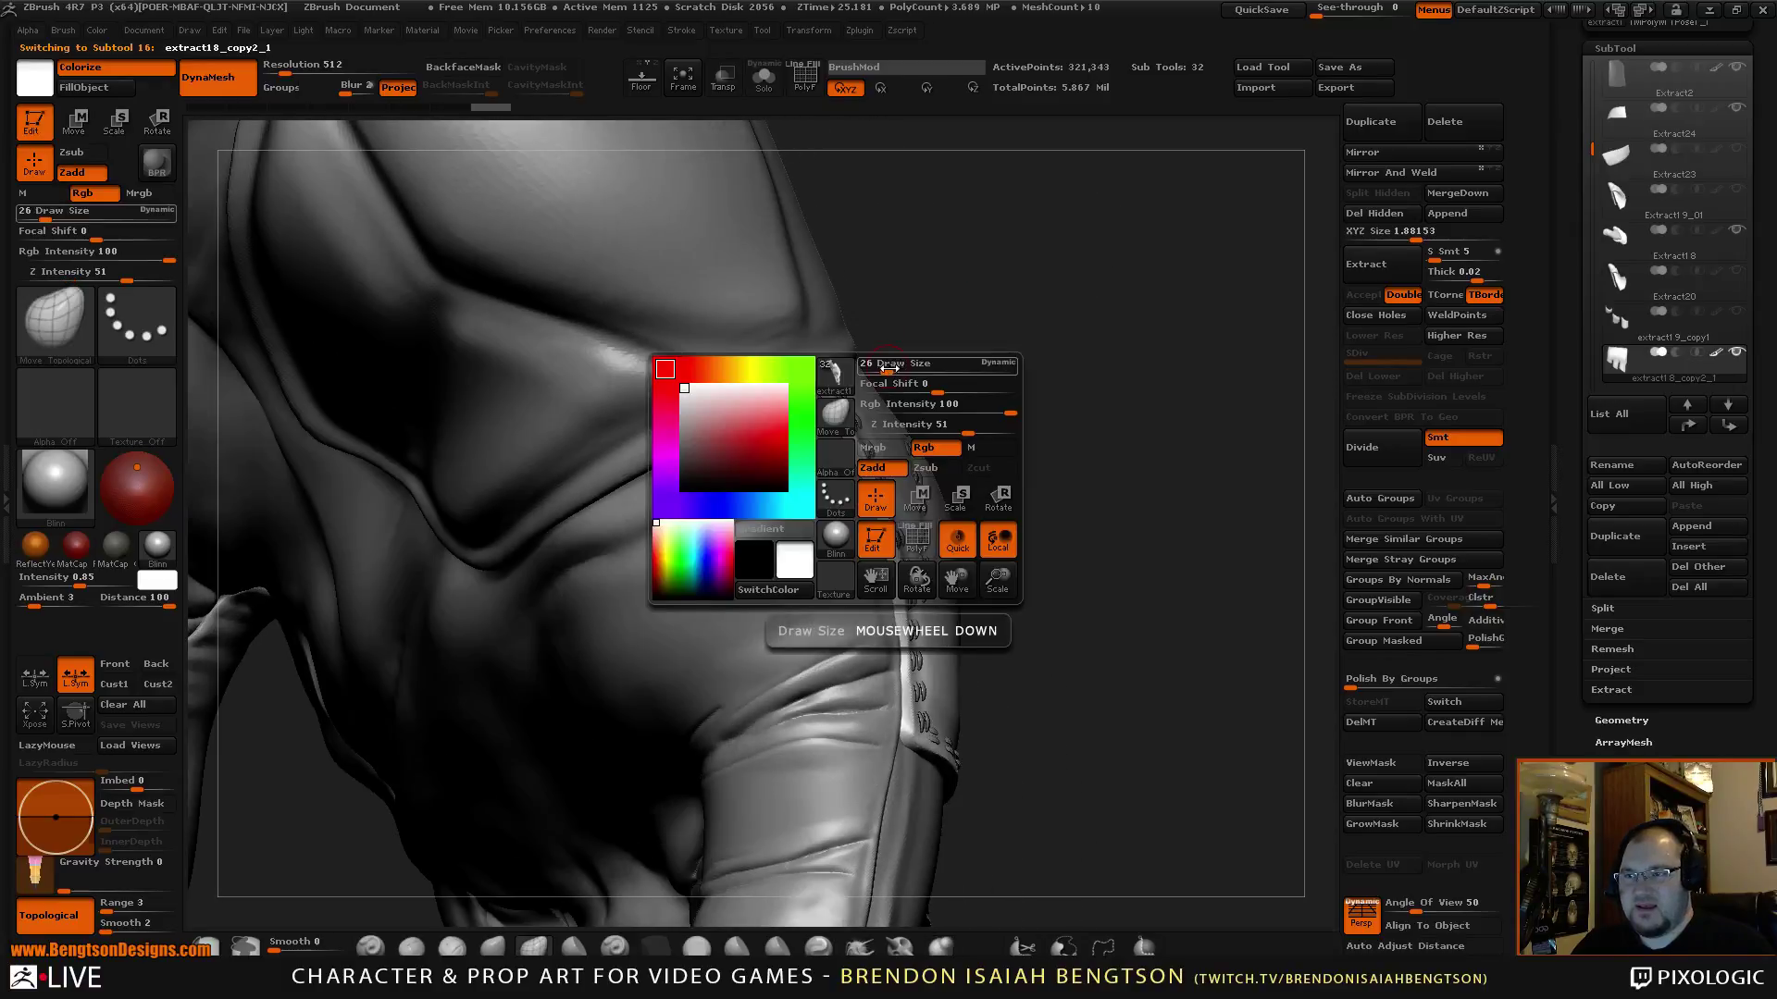
pyautogui.moveTo(891, 370); pyautogui.dragTo(908, 370)
pyautogui.moveTo(972, 303); pyautogui.dragTo(998, 279)
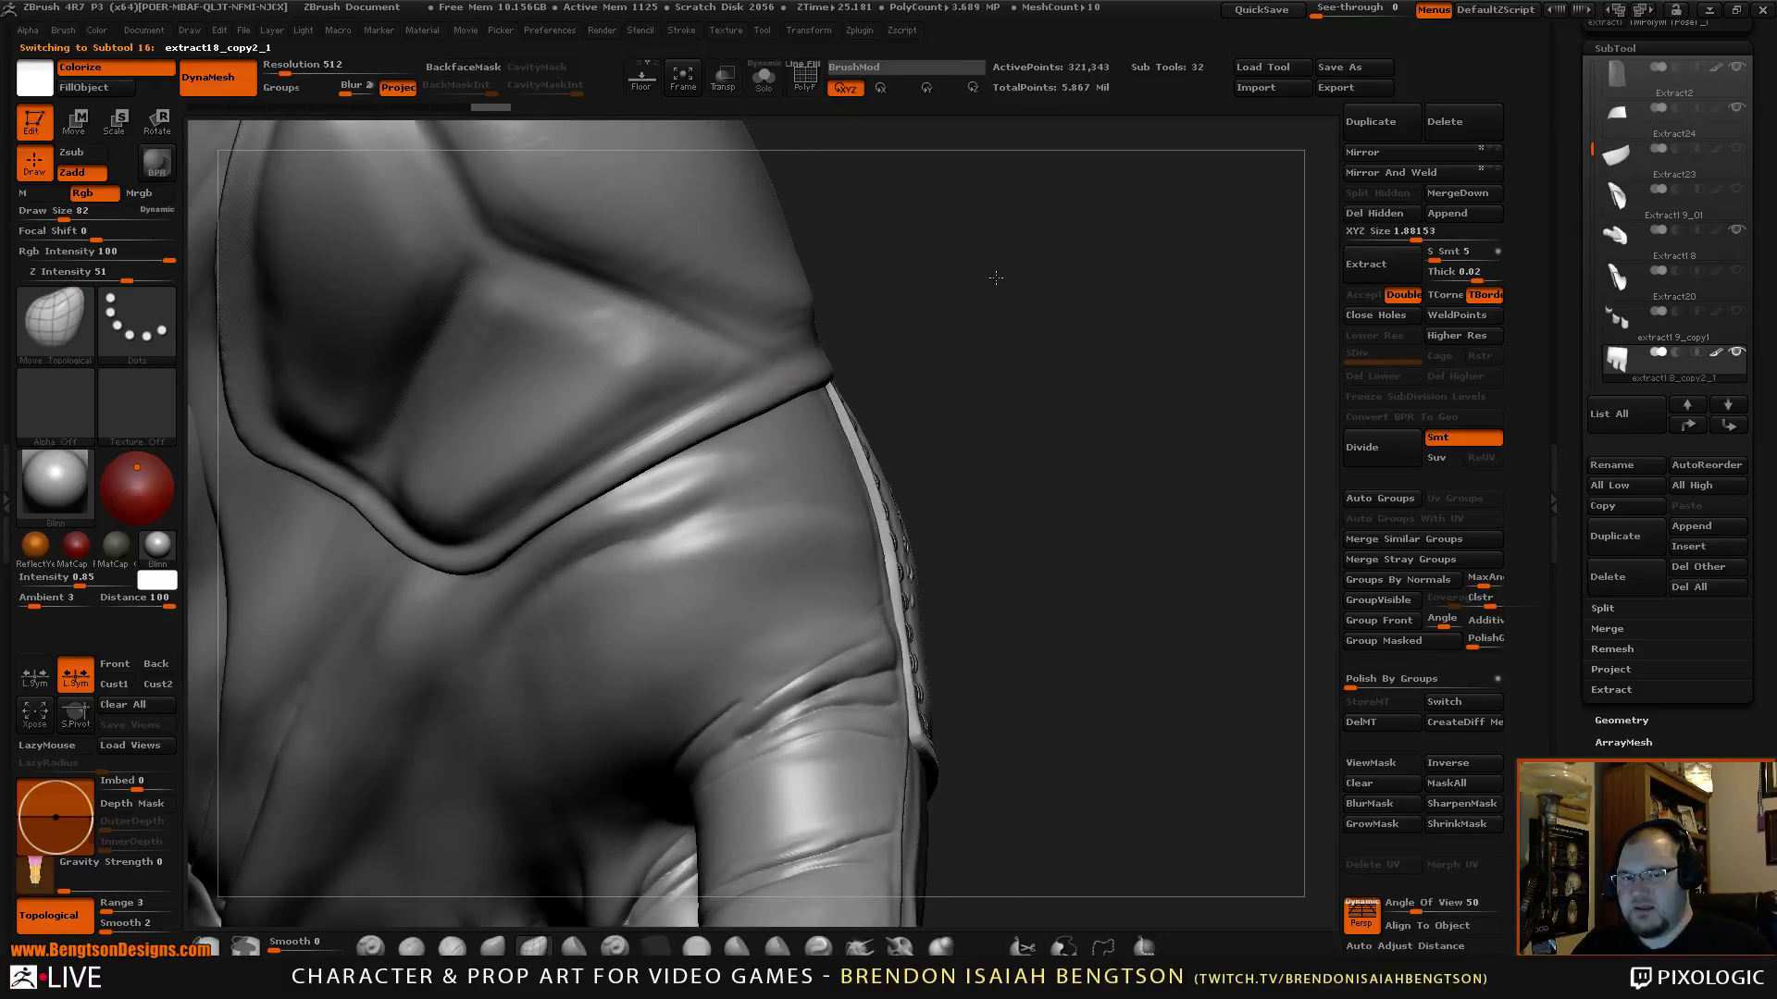
pyautogui.moveTo(822, 270); pyautogui.dragTo(823, 305)
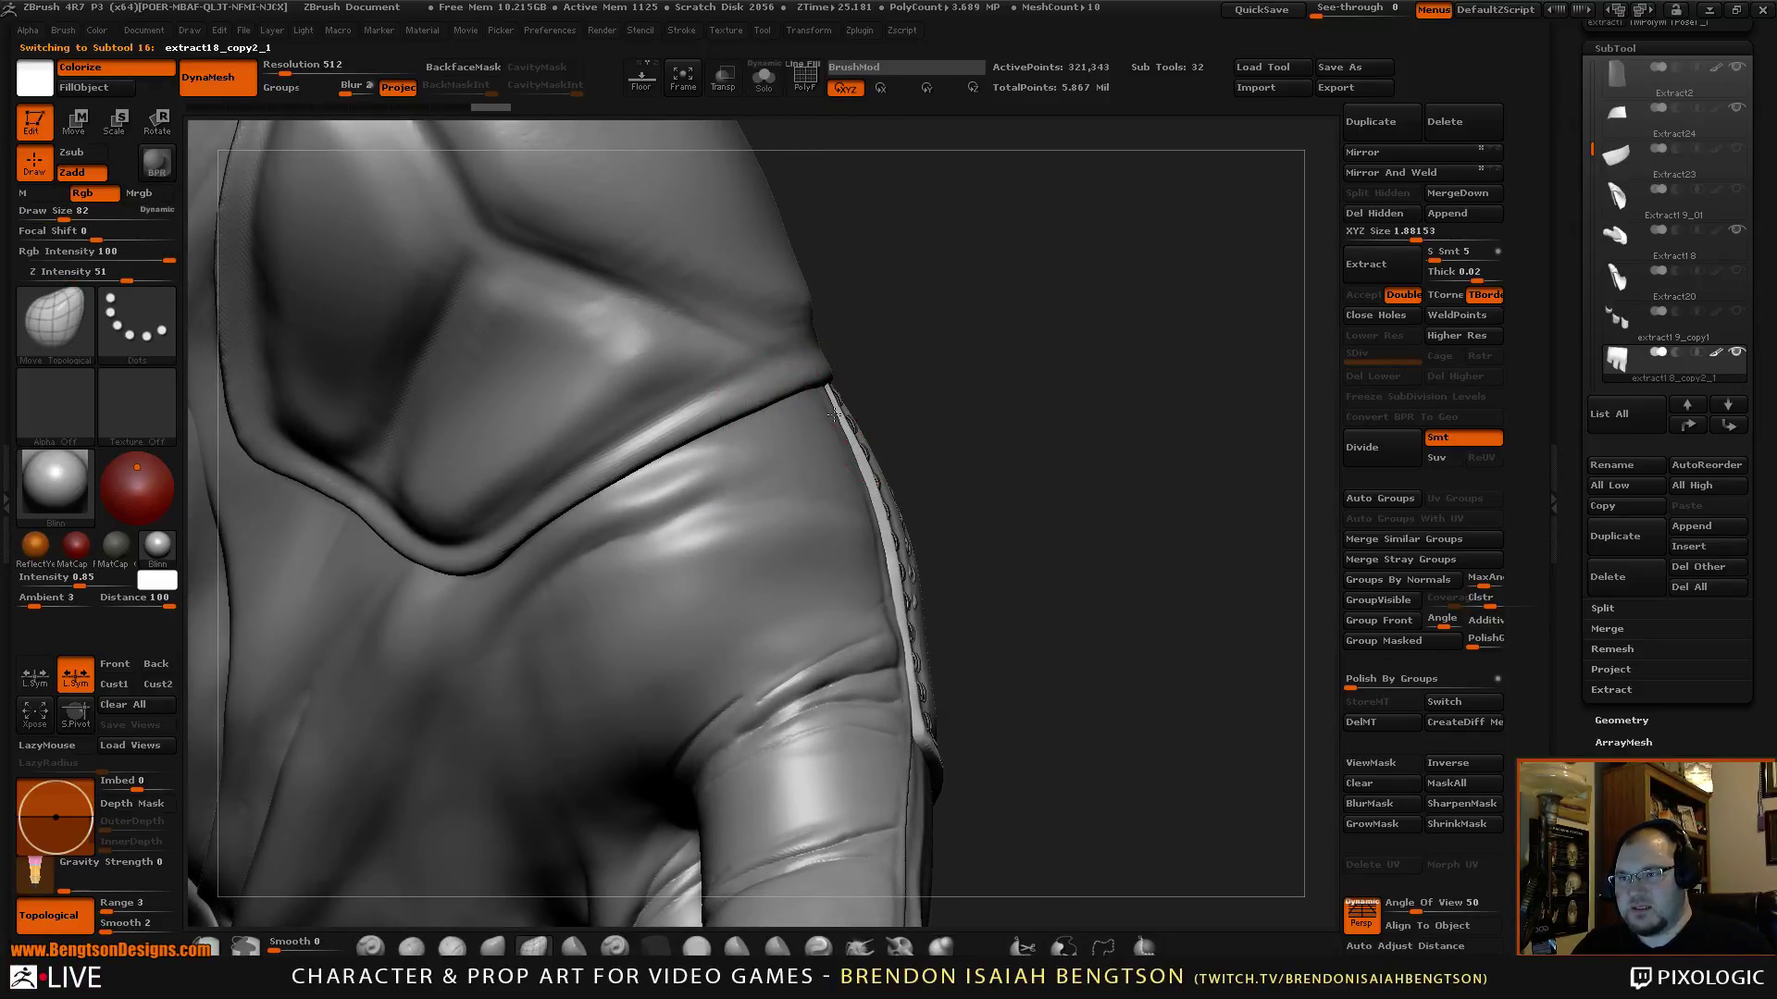
pyautogui.moveTo(836, 414); pyautogui.dragTo(880, 500)
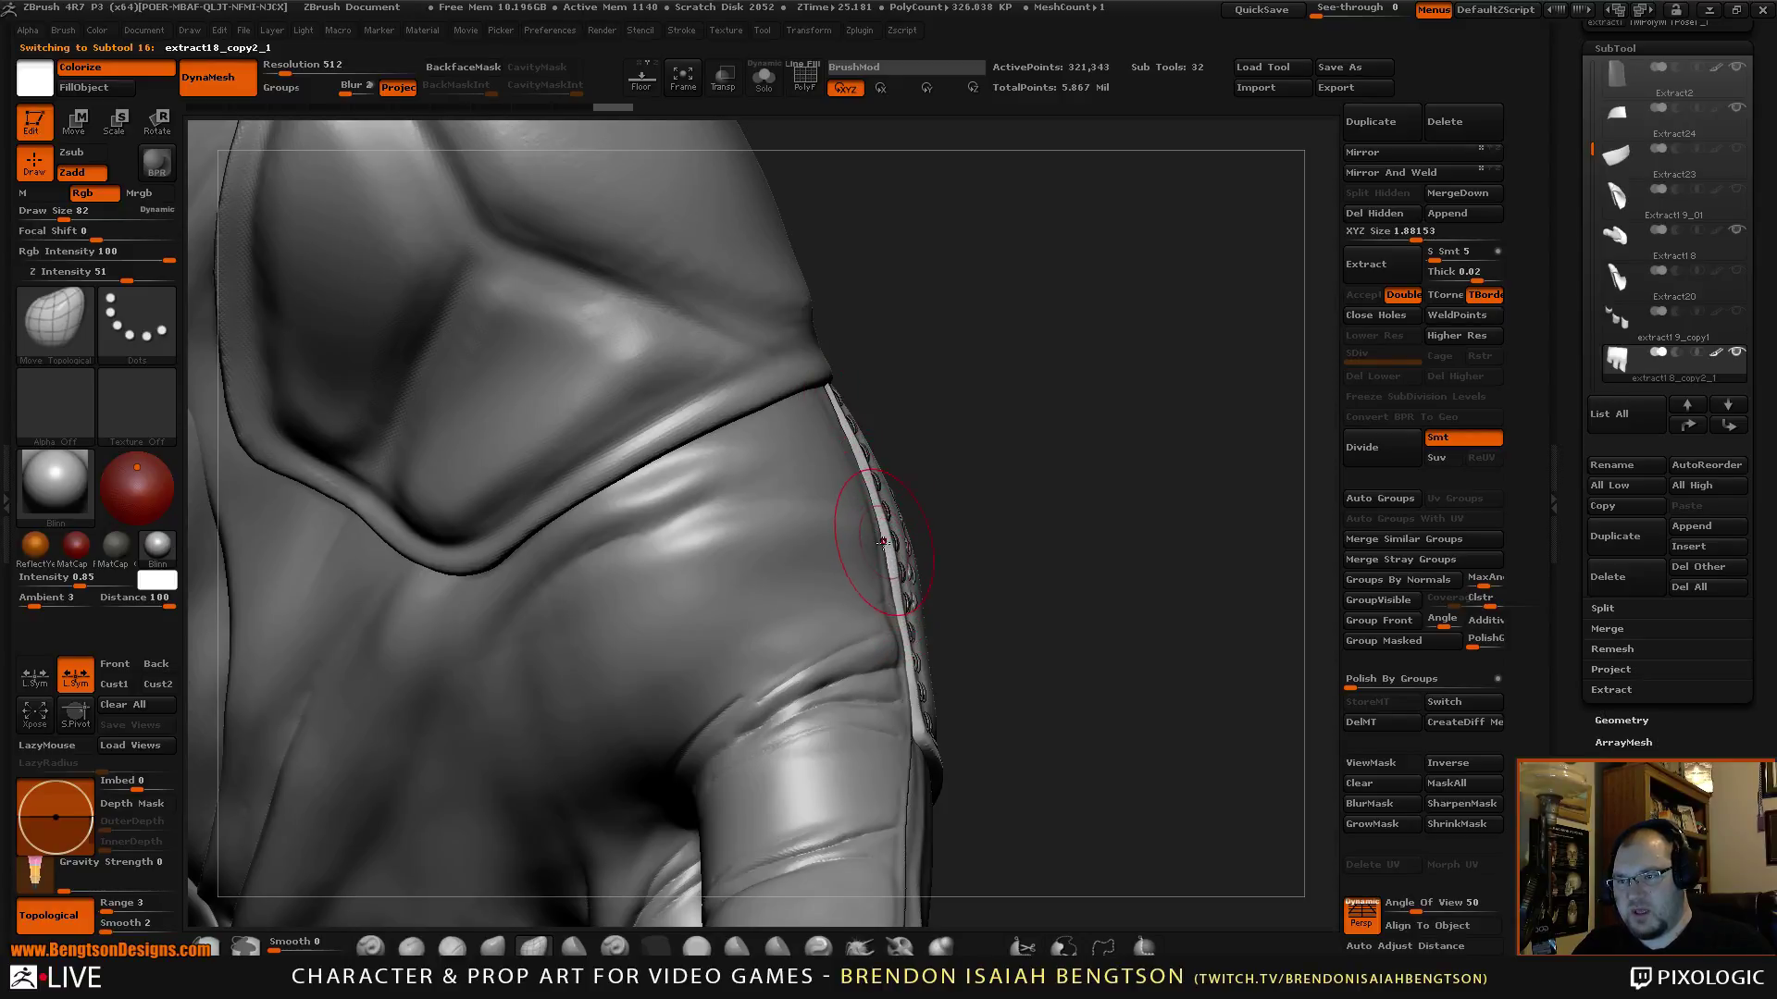
pyautogui.moveTo(882, 541); pyautogui.dragTo(893, 546)
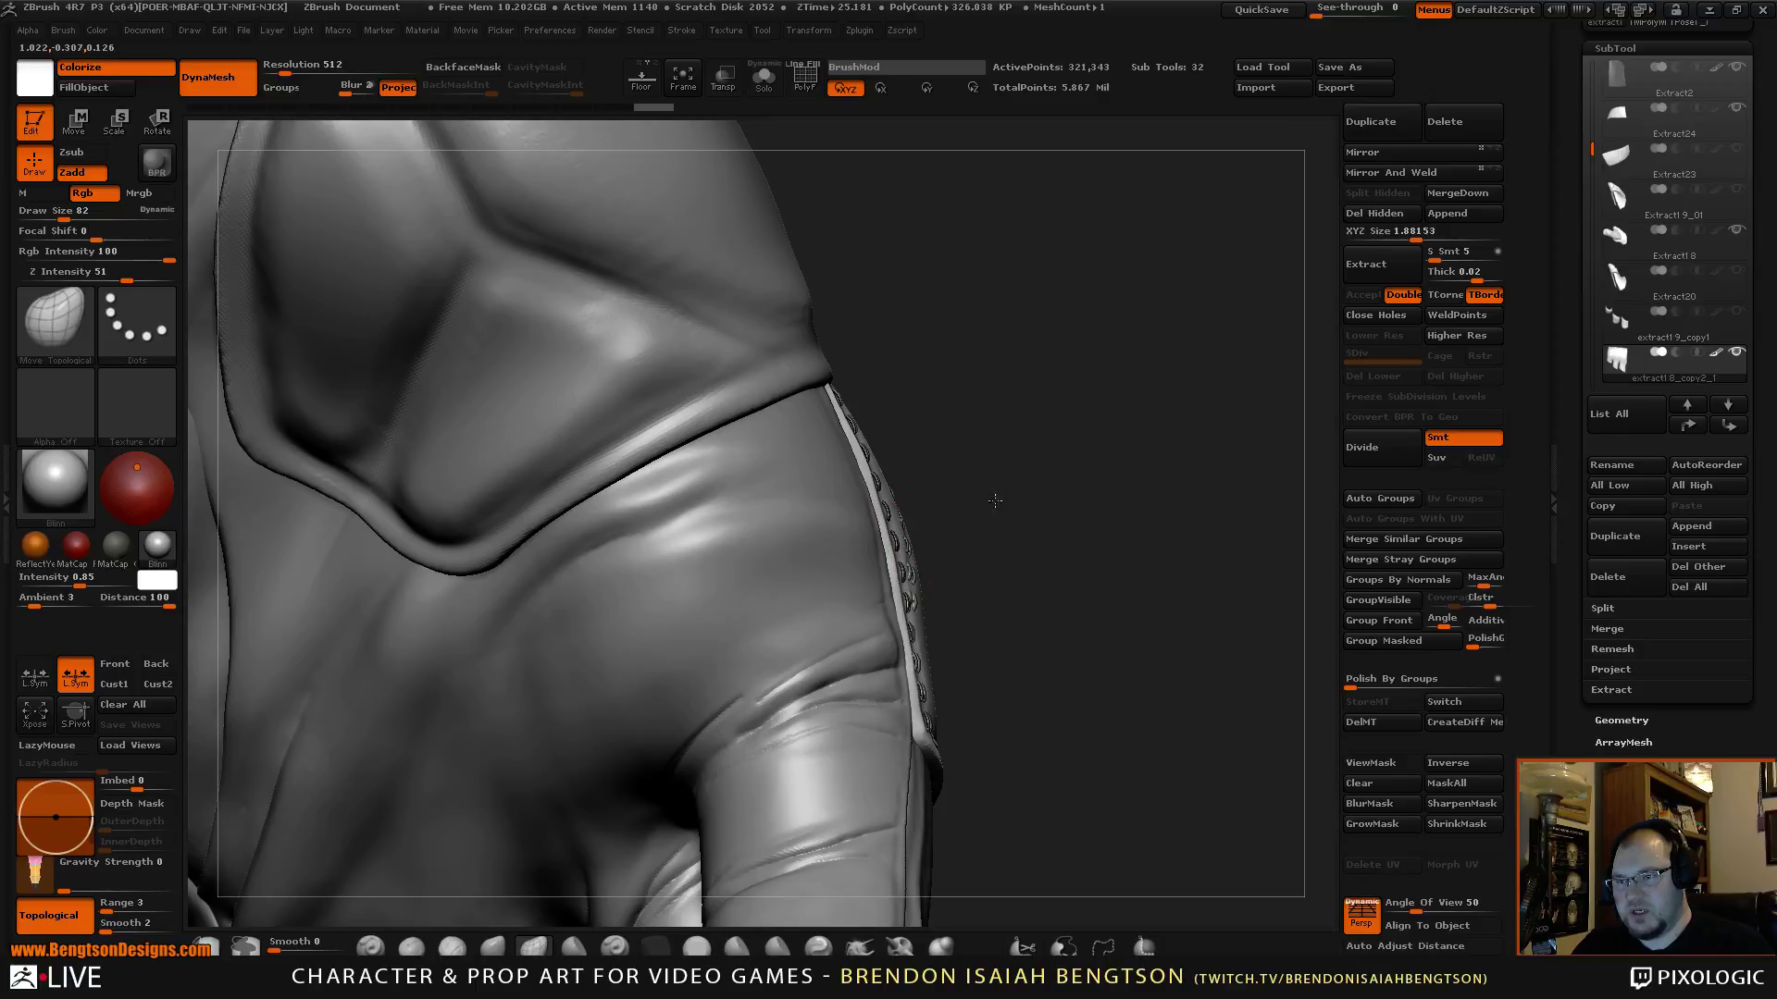
# Fit the stitched panel's lower edge closer to the outer side of the little finger.
pyautogui.moveTo(995, 501); pyautogui.dragTo(896, 520)
pyautogui.moveTo(1195, 331); pyautogui.dragTo(934, 555)
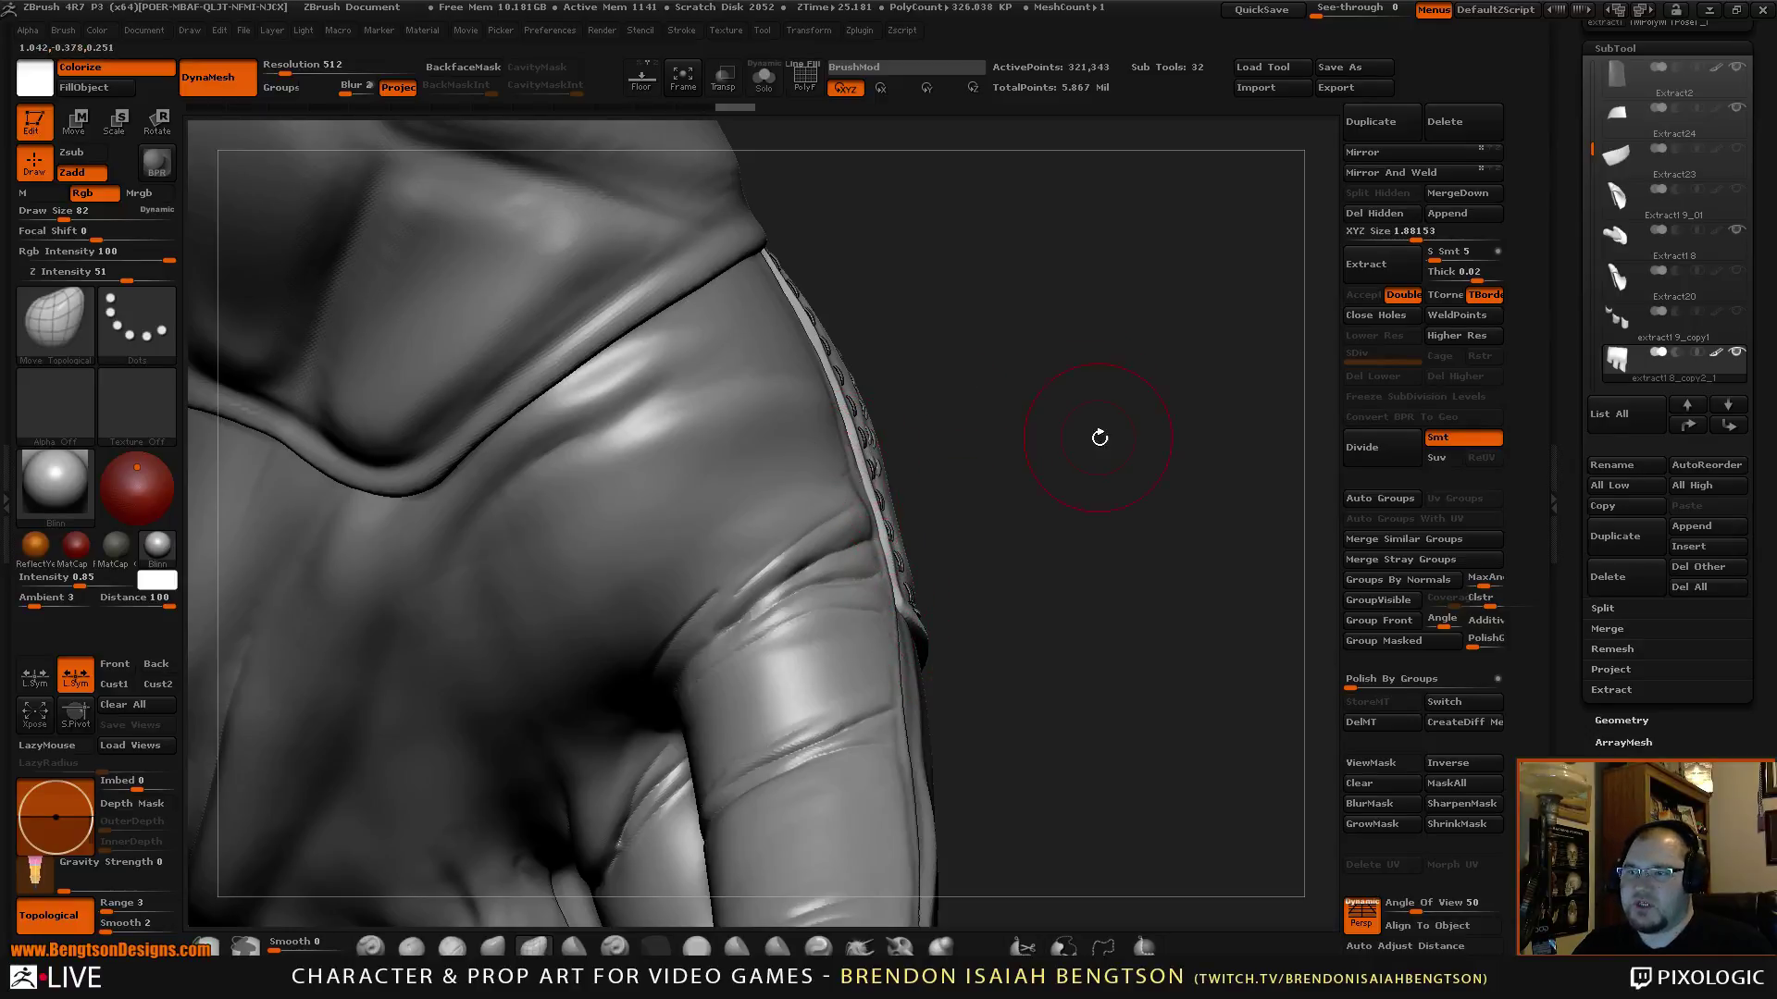
pyautogui.moveTo(1099, 437); pyautogui.dragTo(833, 333)
# Select the glove body and build up fabric beside the stitched panel and in the little finger's base folds with ClayBuildup.
pyautogui.press('space')
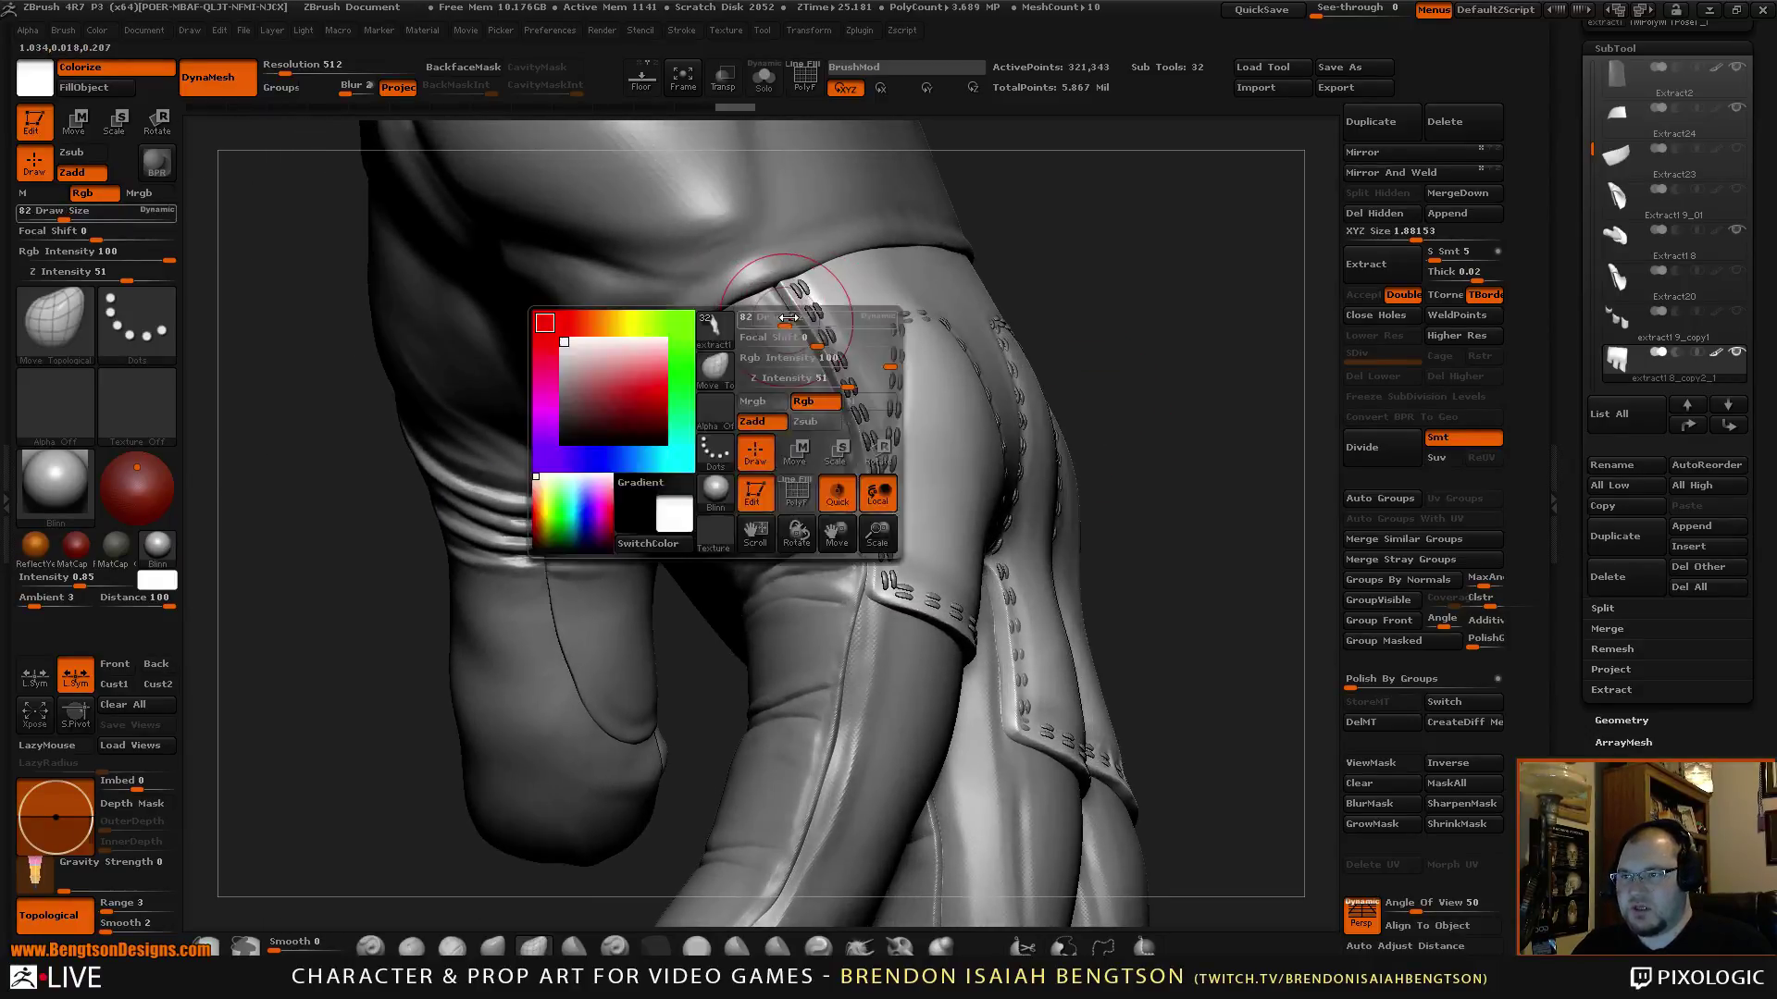
pyautogui.keyDown('alt'); pyautogui.click(746, 317); pyautogui.keyUp('alt')
pyautogui.press('space')
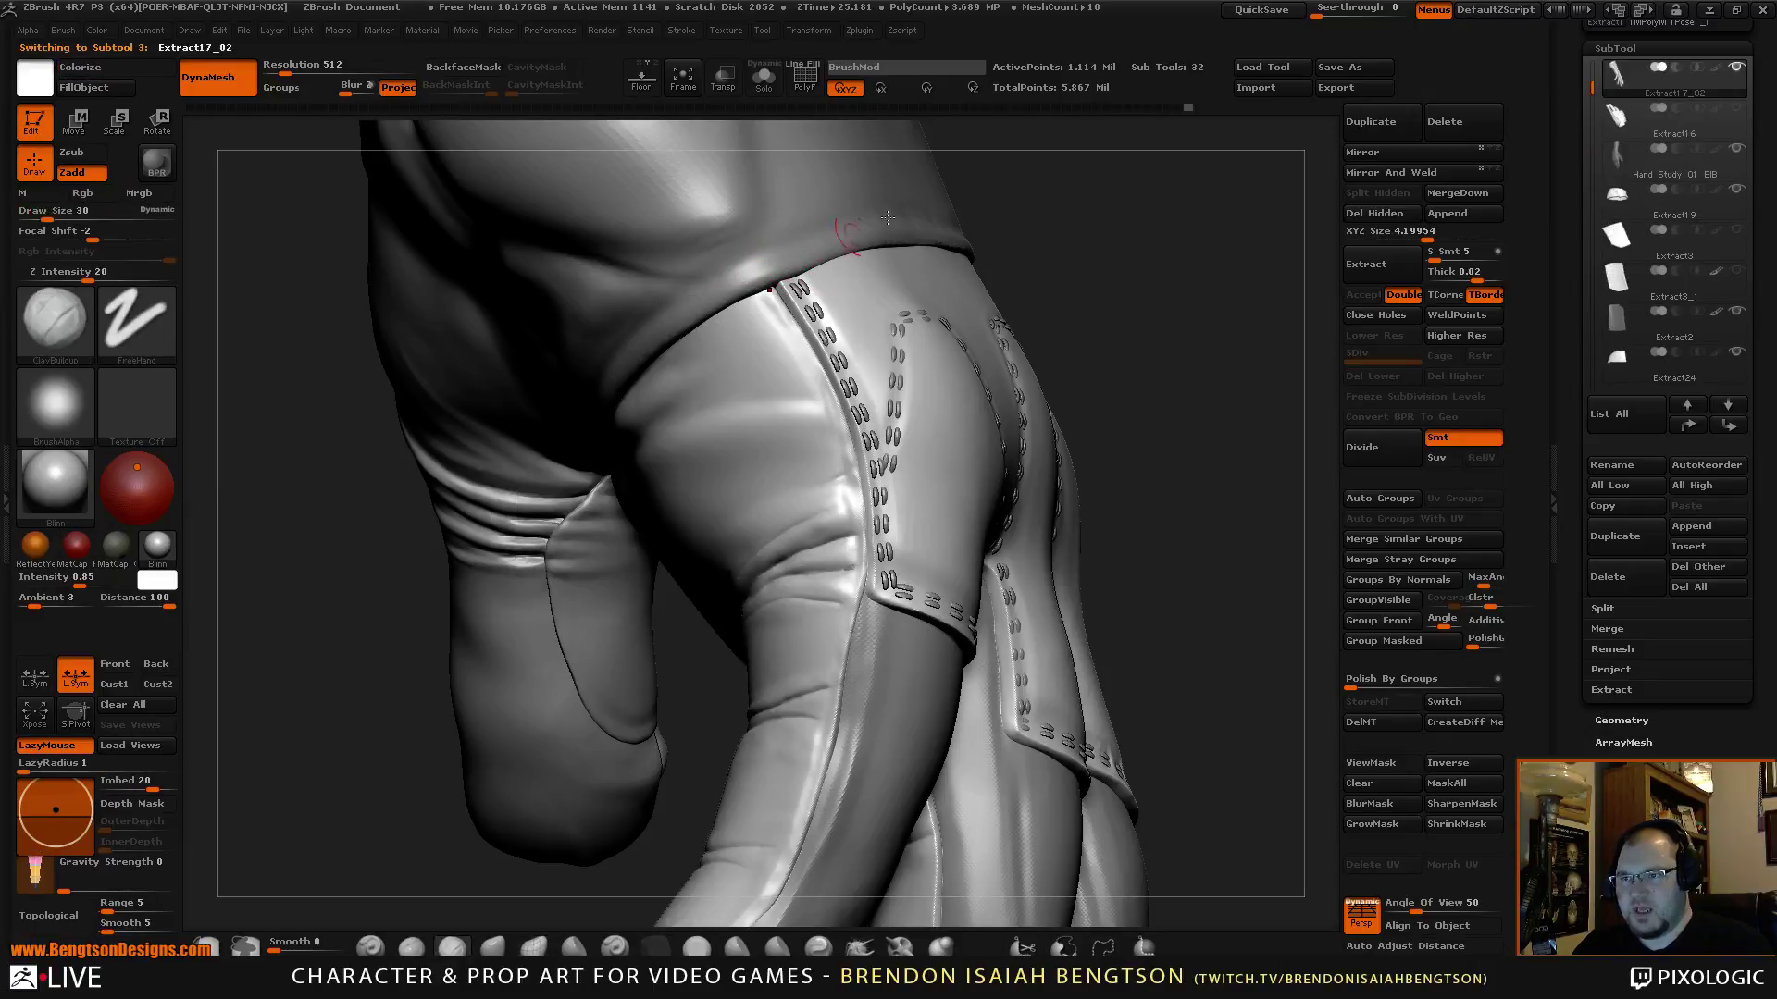
pyautogui.moveTo(887, 218)
pyautogui.mouseDown()
pyautogui.moveTo(1098, 228)
pyautogui.moveTo(1050, 191)
pyautogui.moveTo(937, 275)
pyautogui.mouseUp()
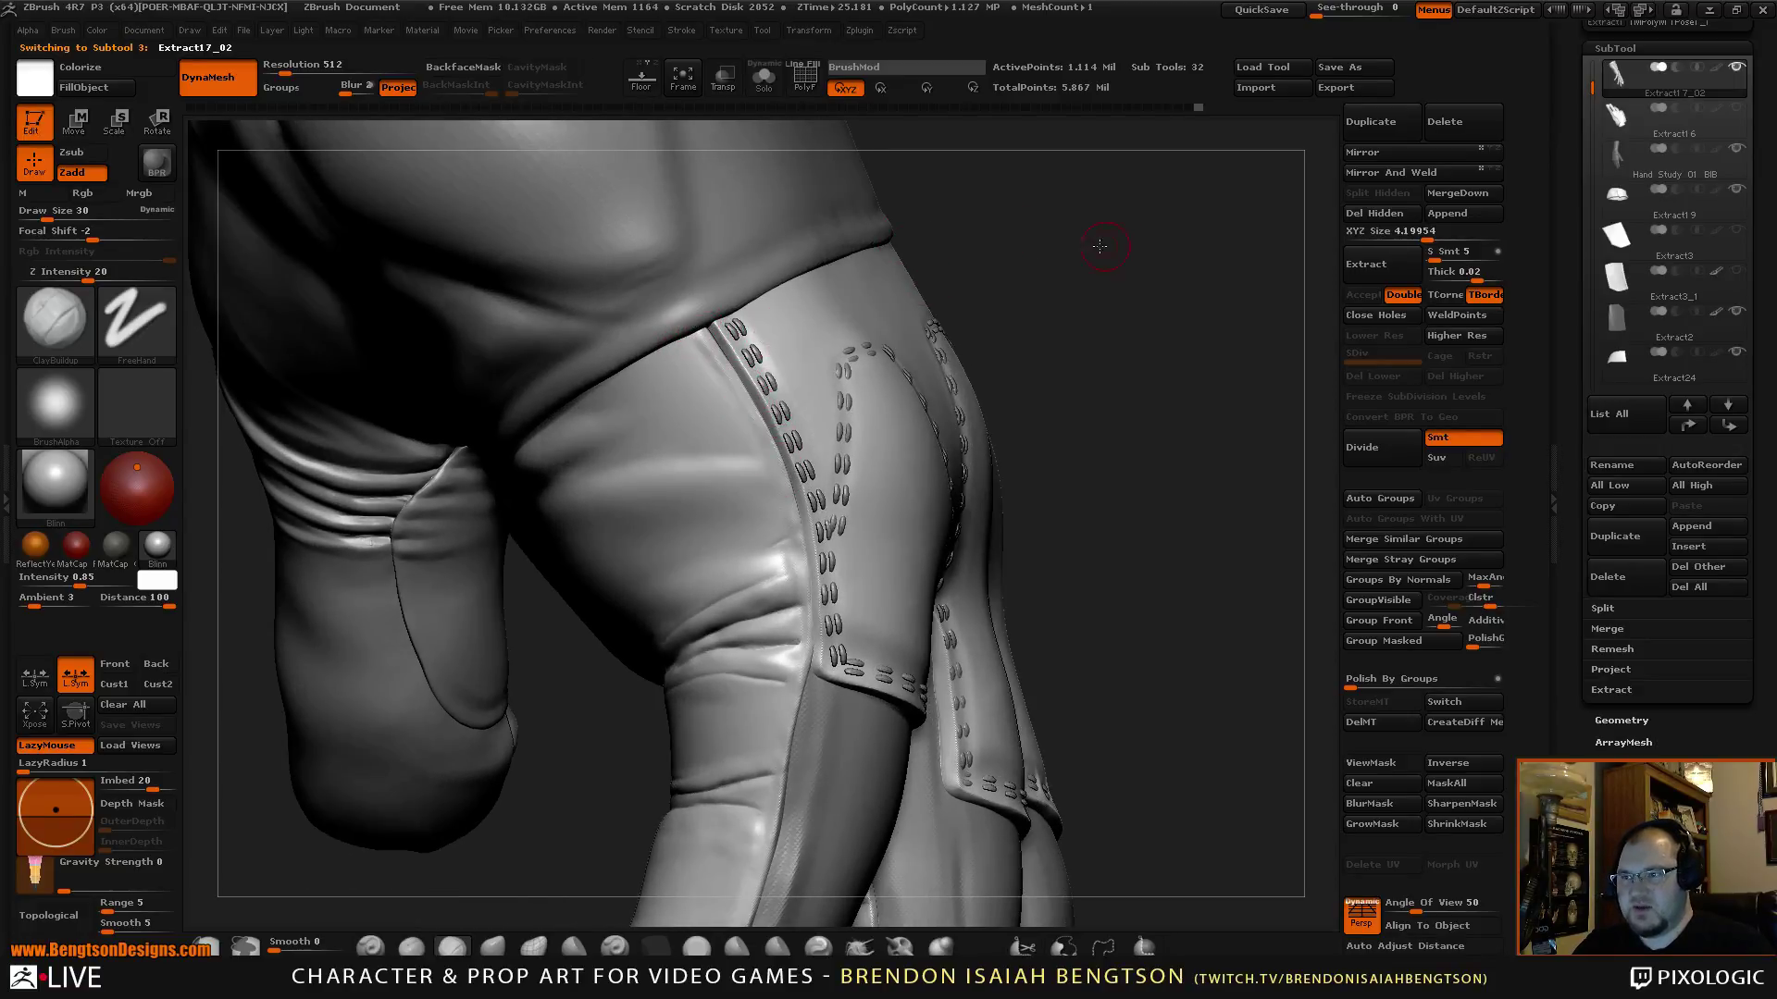
pyautogui.moveTo(1099, 245)
pyautogui.mouseDown()
pyautogui.moveTo(925, 238)
pyautogui.moveTo(685, 329)
pyautogui.mouseUp()
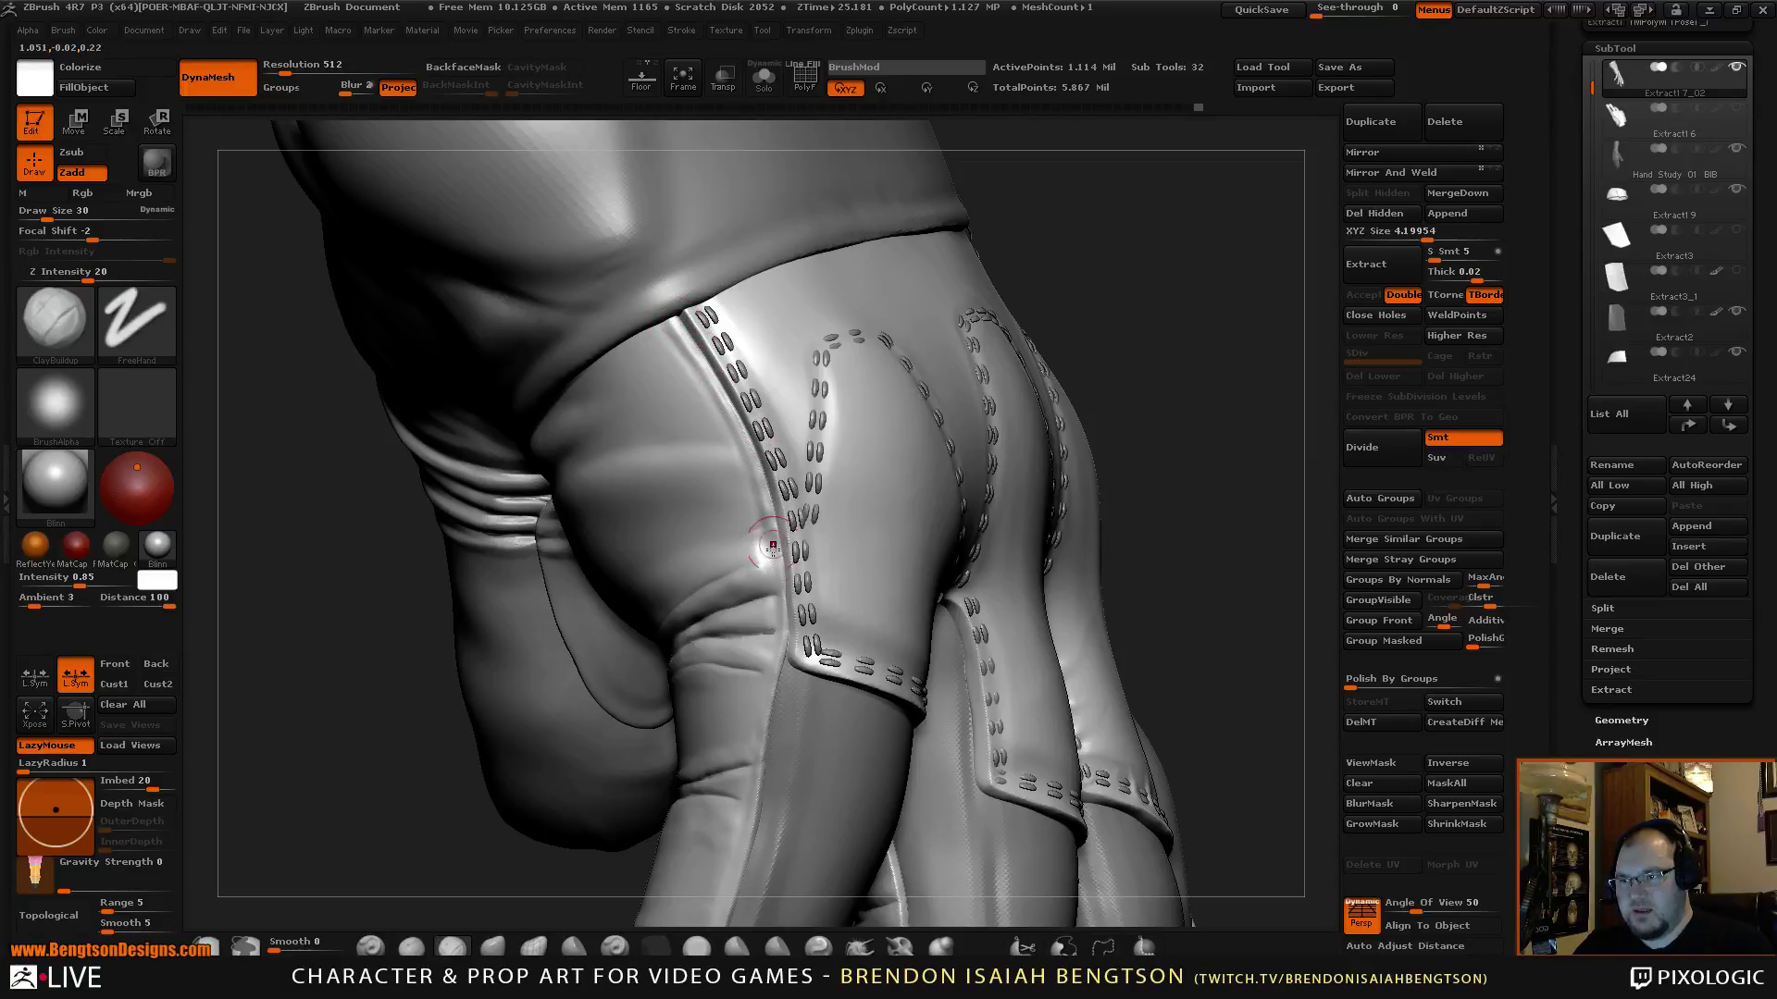
pyautogui.moveTo(1144, 243)
pyautogui.mouseDown()
pyautogui.moveTo(1170, 224)
pyautogui.moveTo(1120, 329)
pyautogui.moveTo(692, 297)
pyautogui.mouseUp()
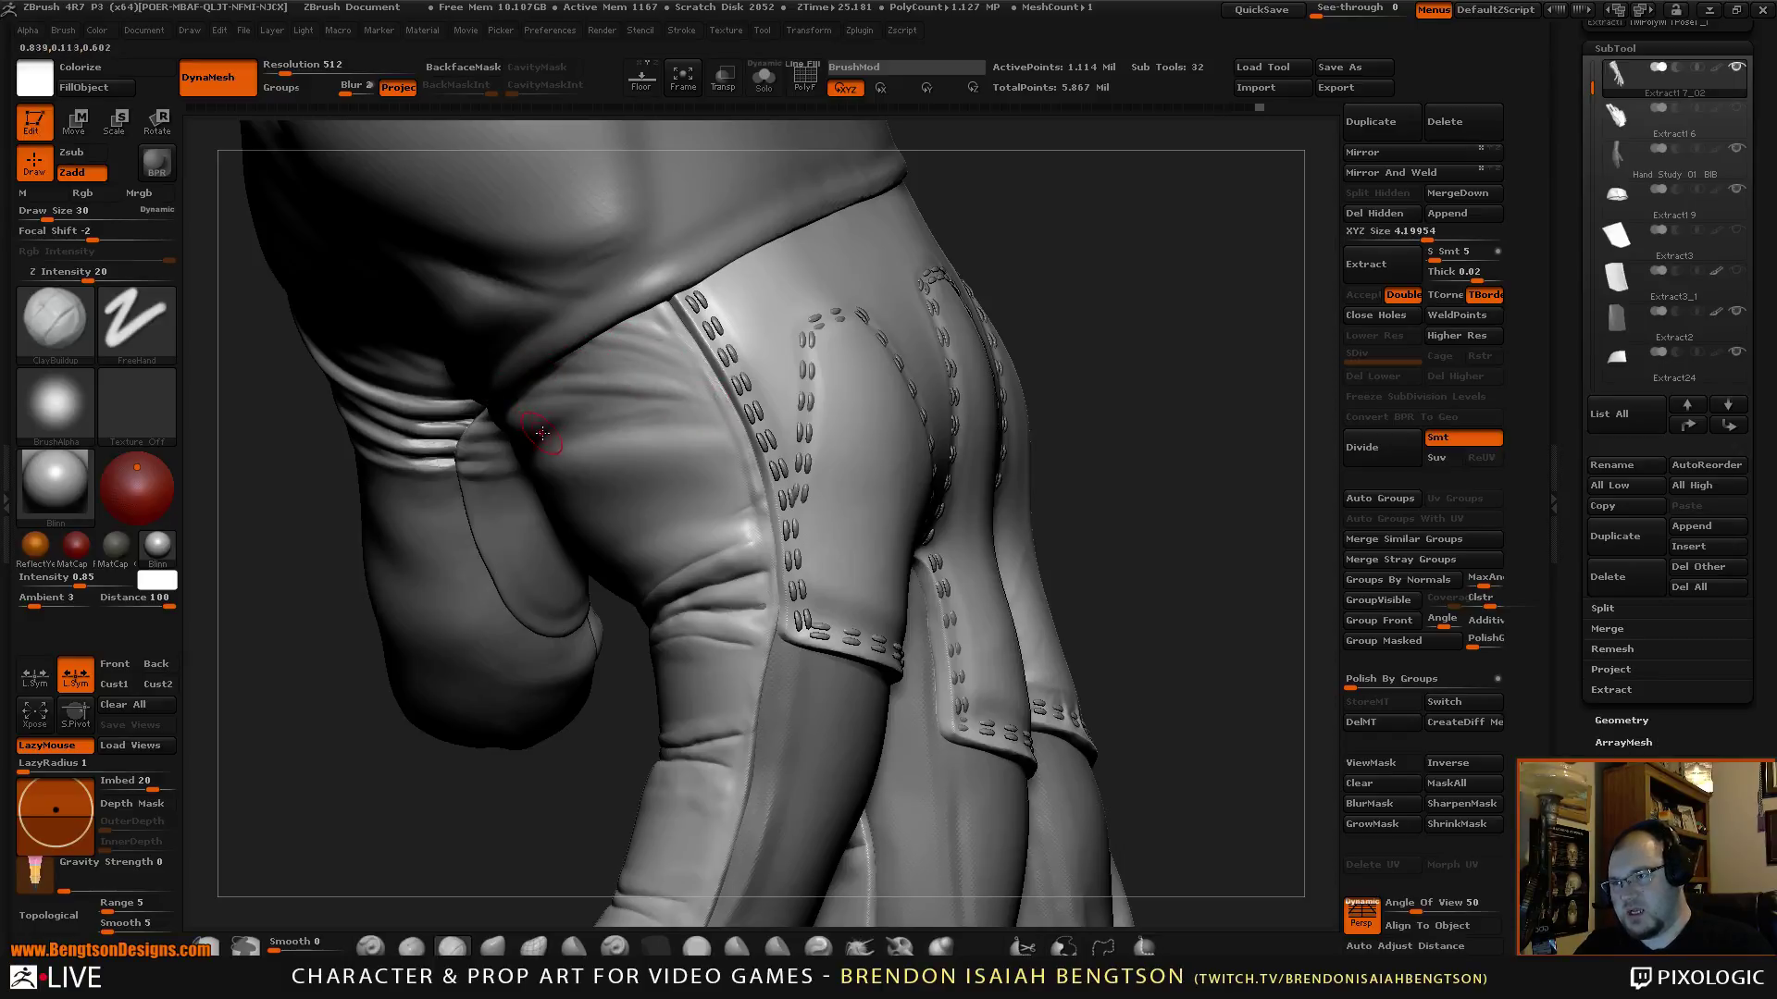
pyautogui.moveTo(1092, 270)
pyautogui.mouseDown()
pyautogui.moveTo(1212, 275)
pyautogui.moveTo(1194, 290)
pyautogui.moveTo(1180, 268)
pyautogui.mouseUp()
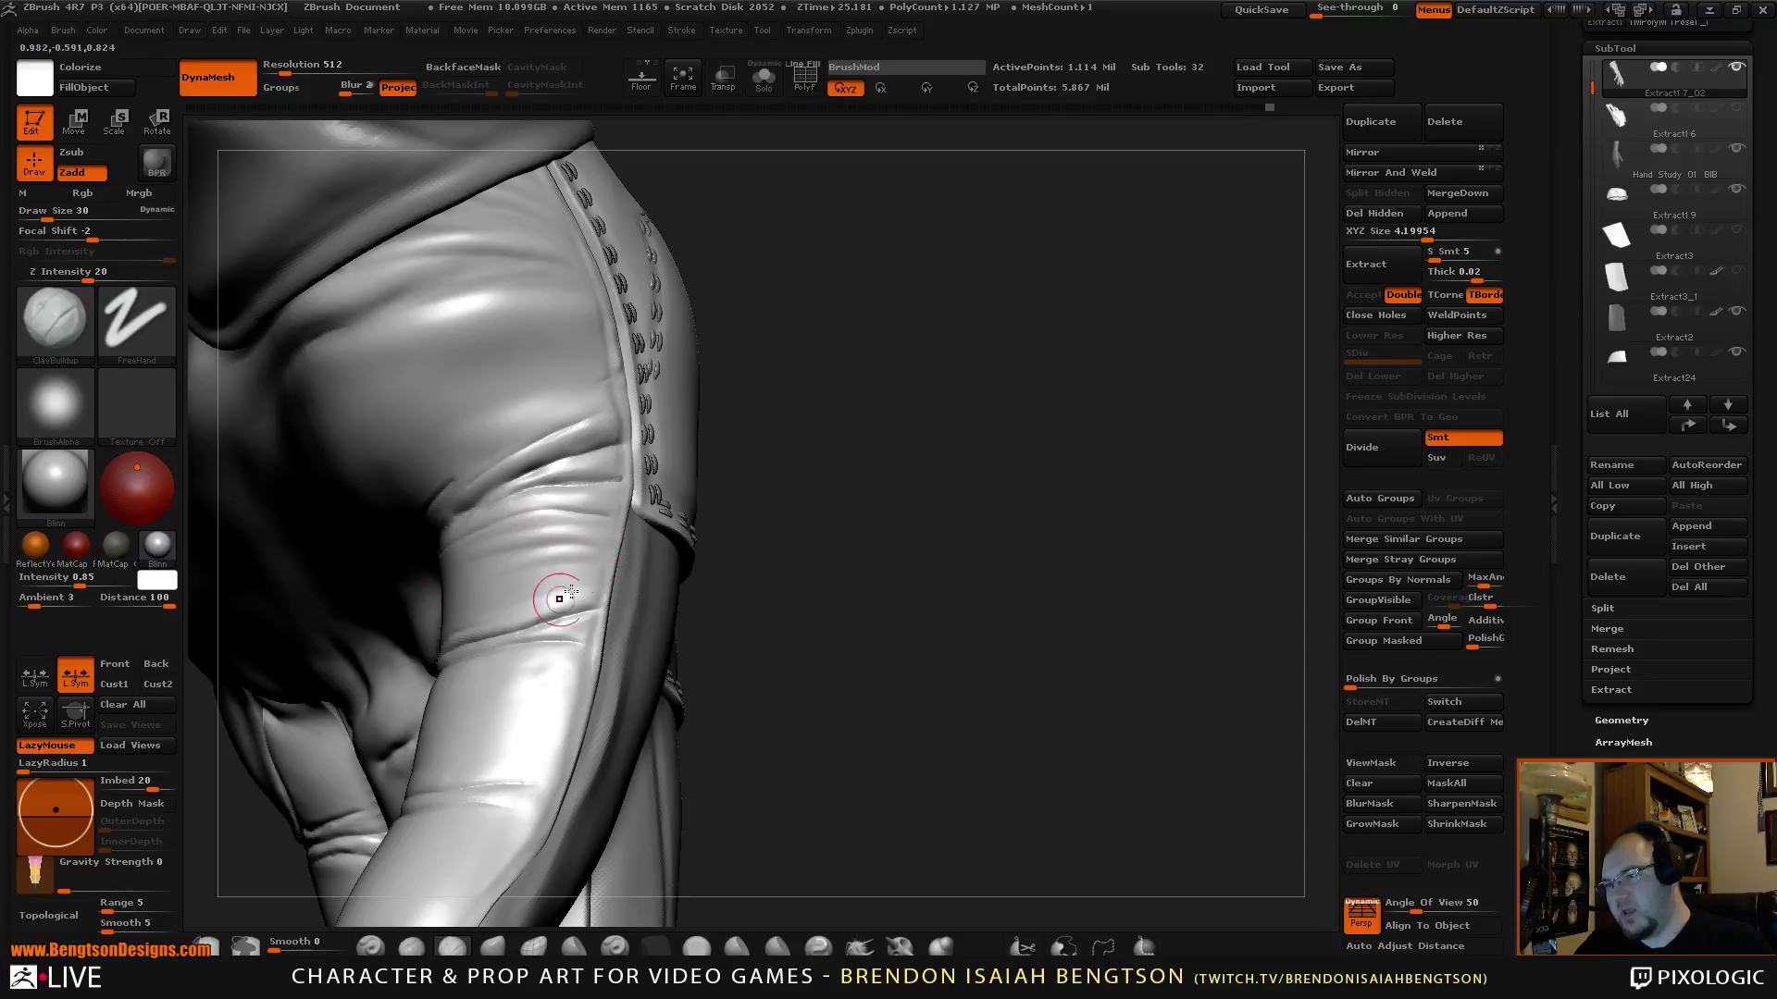
pyautogui.keyDown('alt'); pyautogui.moveTo(1063, 397); pyautogui.dragTo(1123, 453); pyautogui.keyUp('alt')
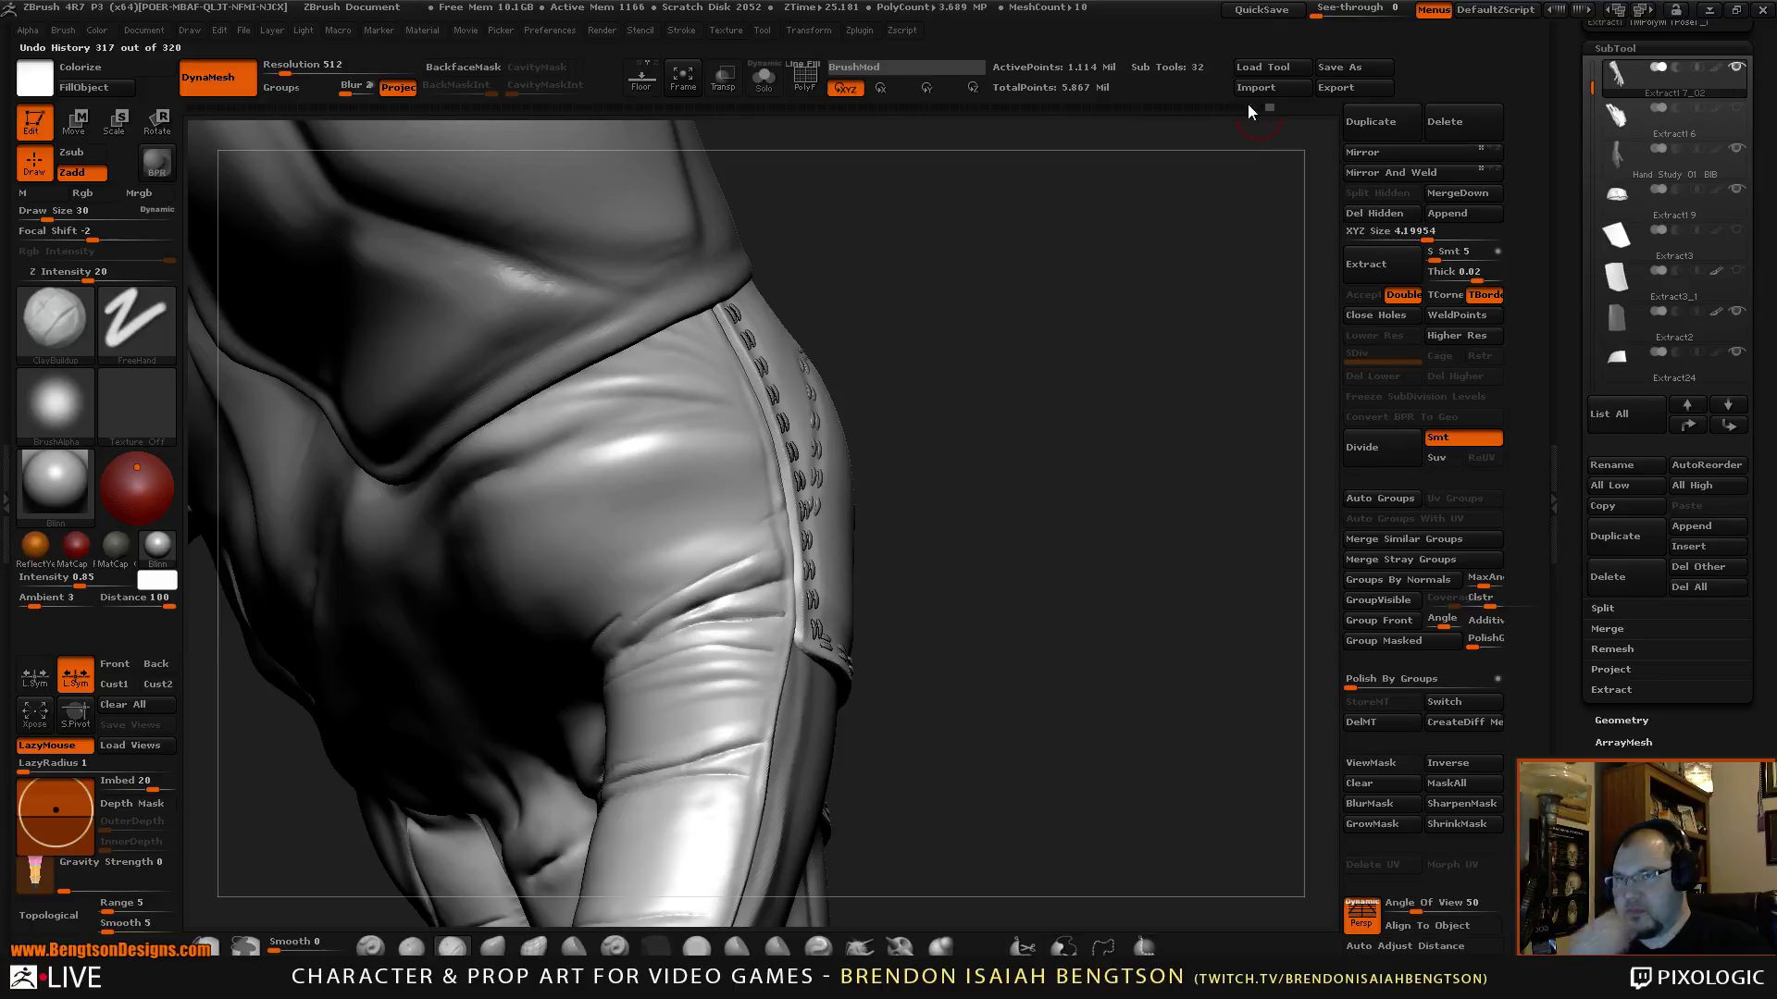
pyautogui.moveTo(1071, 408); pyautogui.dragTo(995, 418)
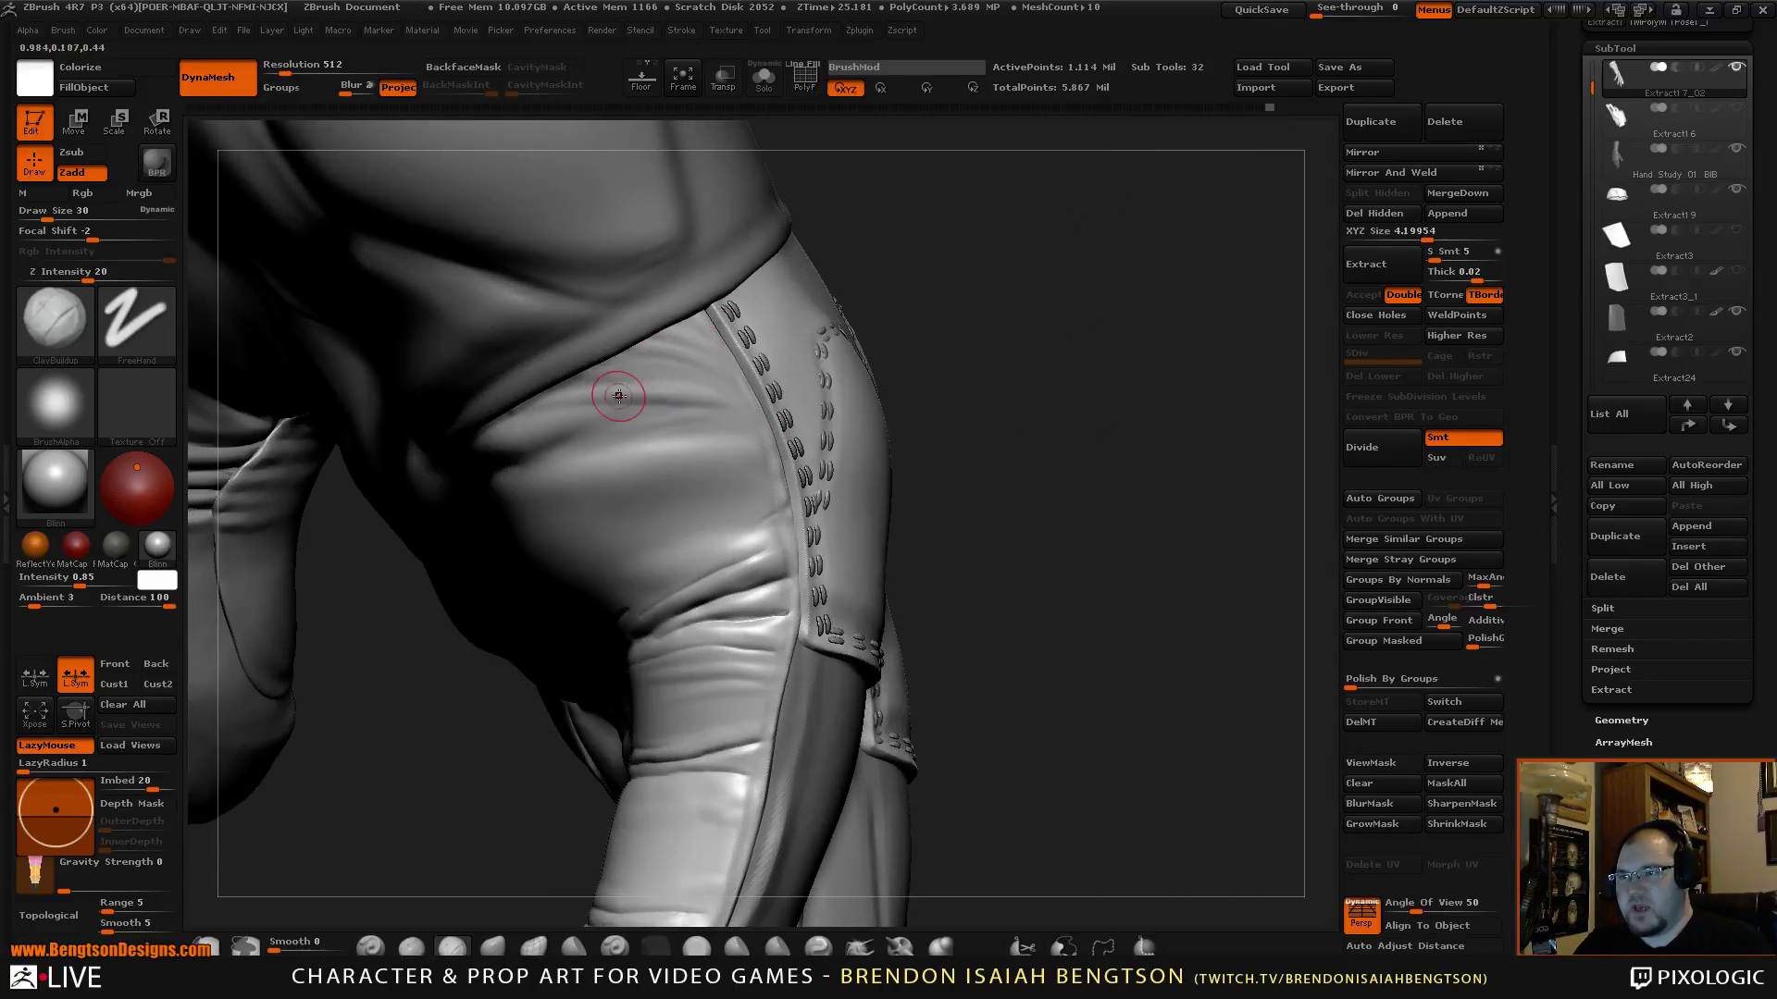
pyautogui.moveTo(1103, 490)
pyautogui.mouseDown()
pyautogui.moveTo(1109, 399)
pyautogui.moveTo(1097, 433)
pyautogui.mouseUp()
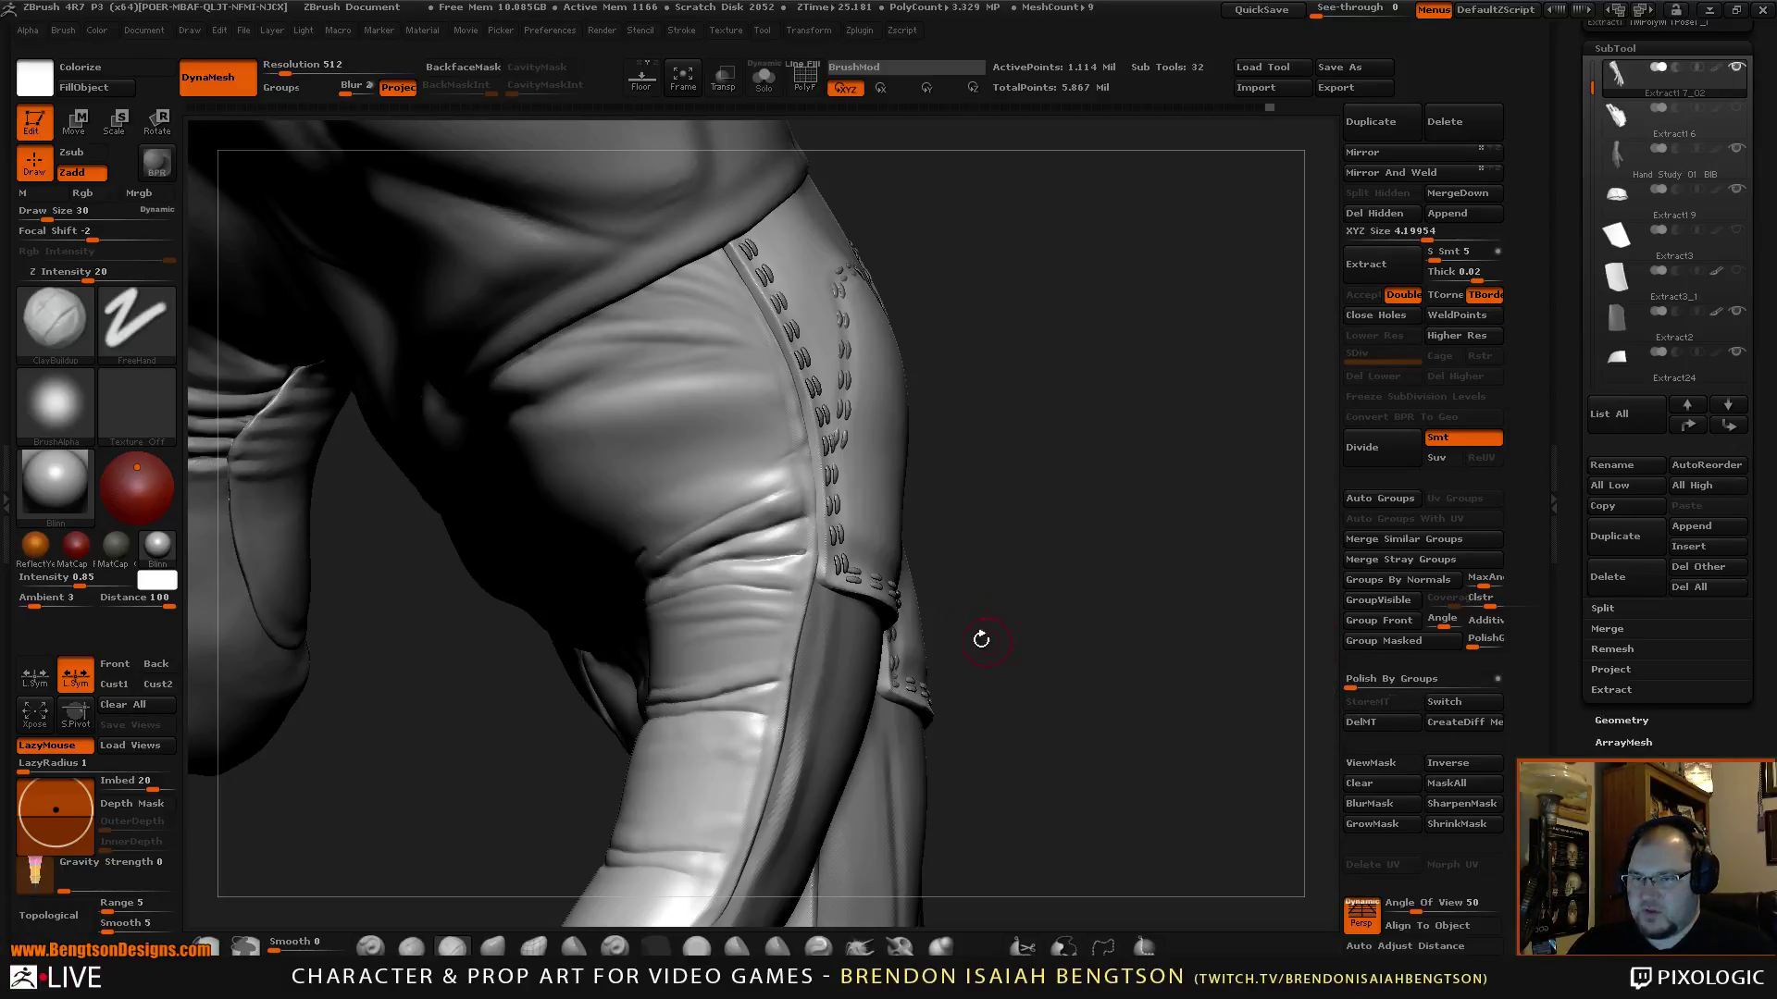
# Choose the Morph brush and store a morph target for the glove body.
pyautogui.press('b')
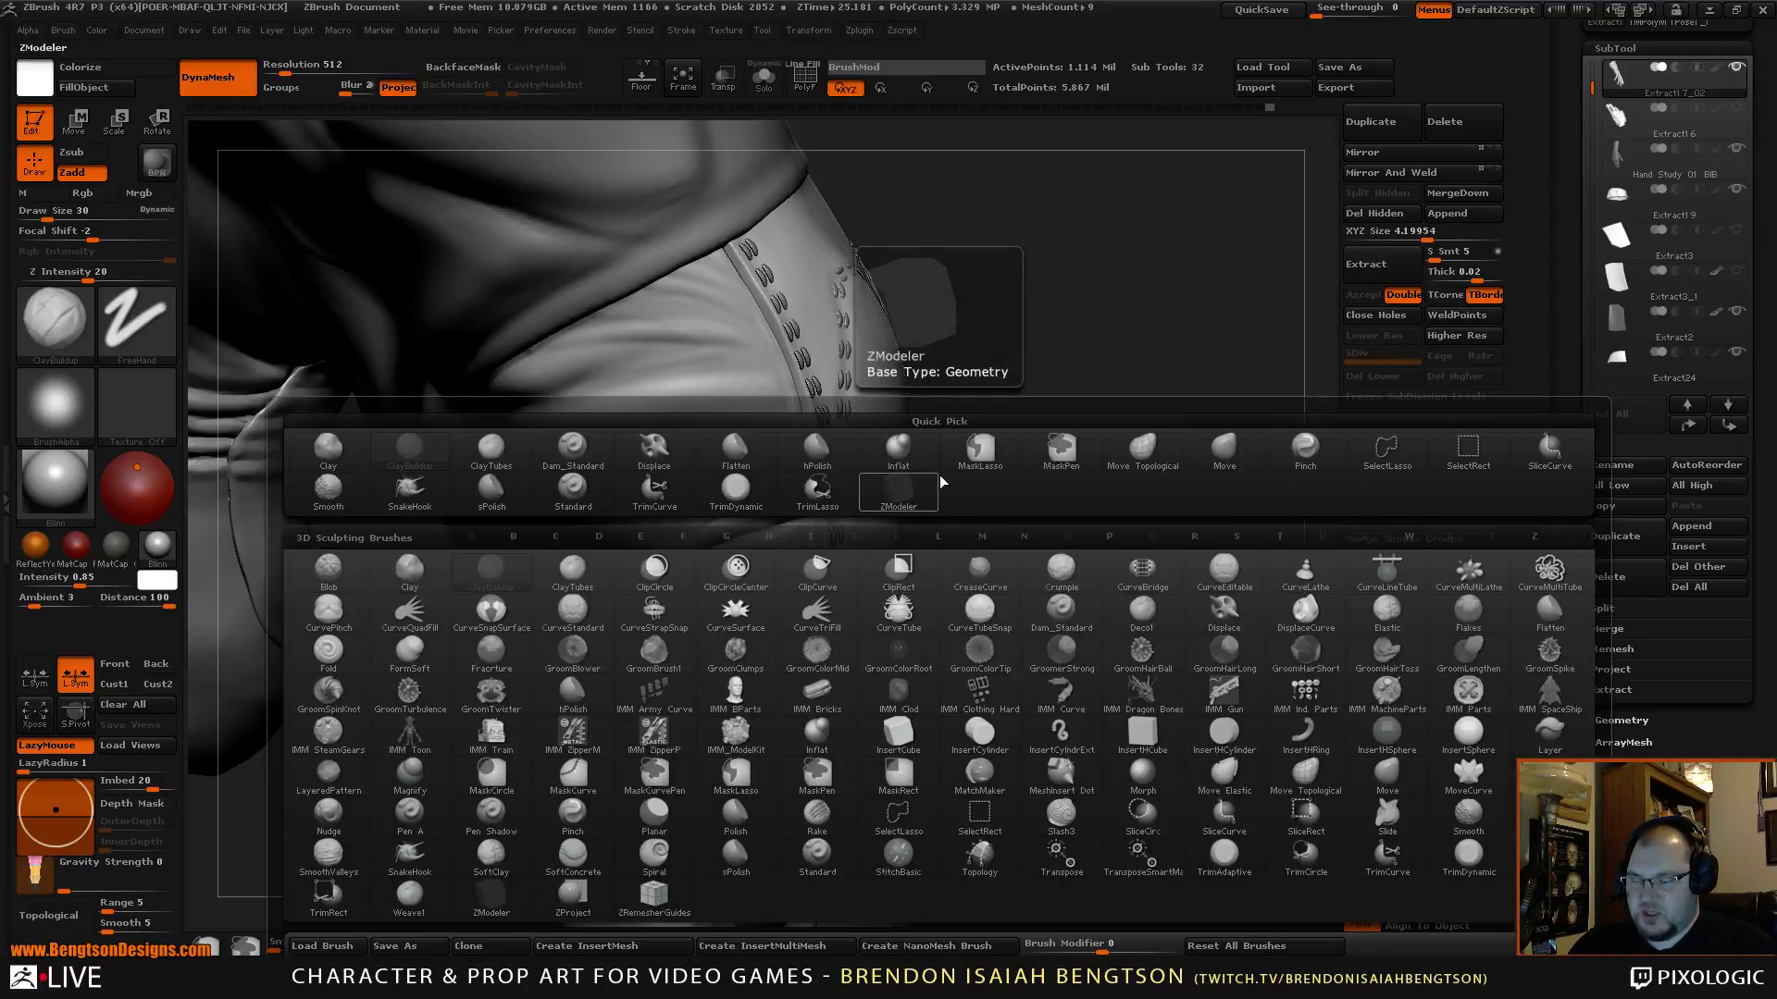
pyautogui.press('m')
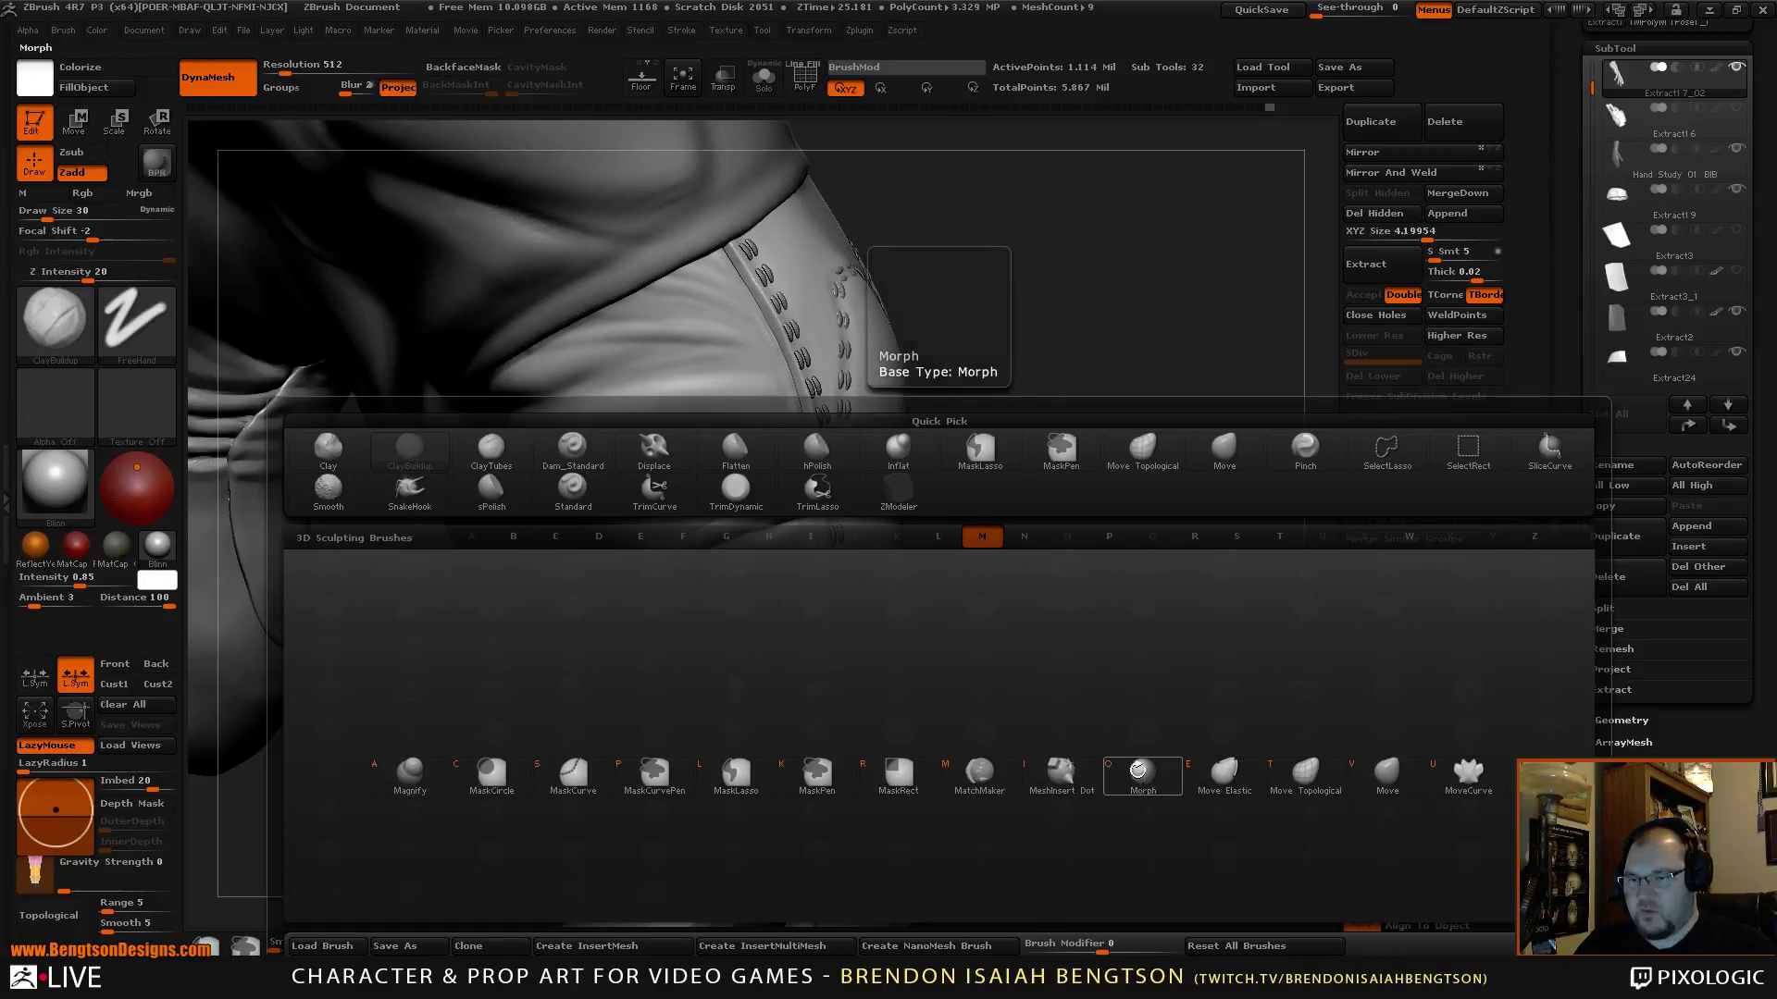
pyautogui.click(1143, 773)
pyautogui.moveTo(702, 319); pyautogui.dragTo(684, 322)
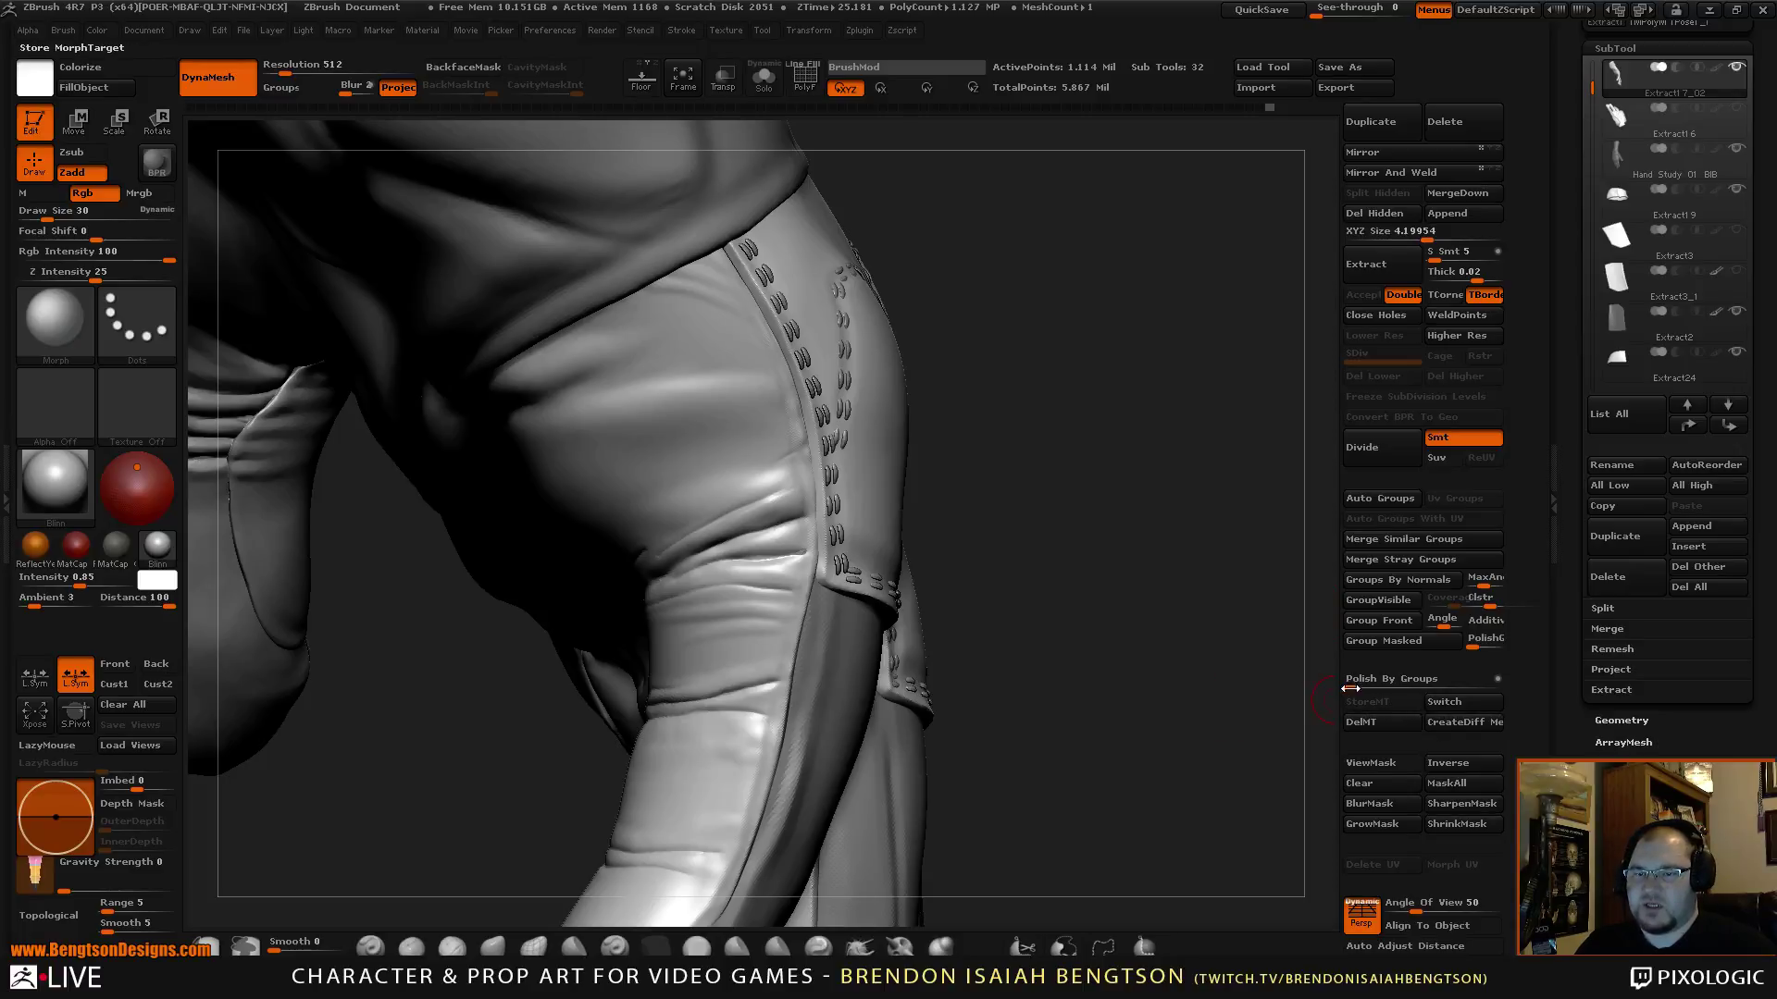
pyautogui.moveTo(1065, 648)
pyautogui.mouseDown()
pyautogui.moveTo(1090, 661)
pyautogui.moveTo(1150, 623)
pyautogui.moveTo(1119, 626)
pyautogui.moveTo(1174, 561)
pyautogui.mouseUp()
pyautogui.press('ctrl')
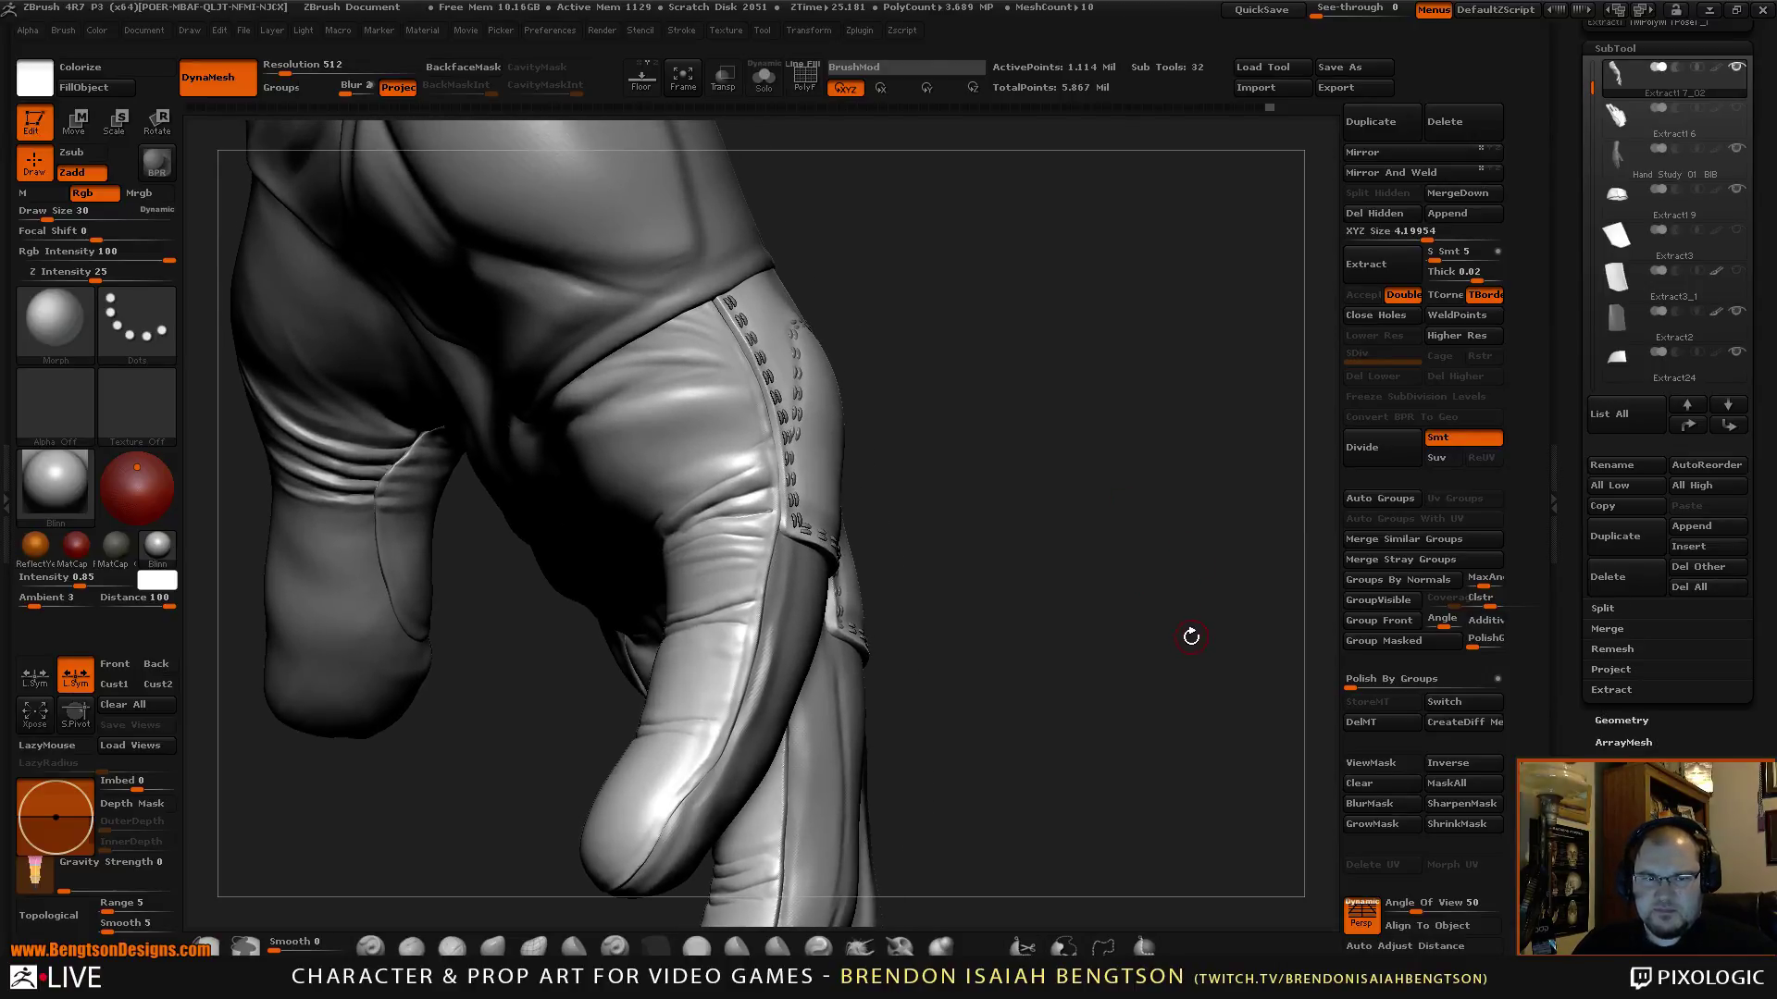
# Switch to the Inflat brush and add volume to the fabric around the little finger's joint creases.
pyautogui.moveTo(1191, 636); pyautogui.dragTo(1178, 638)
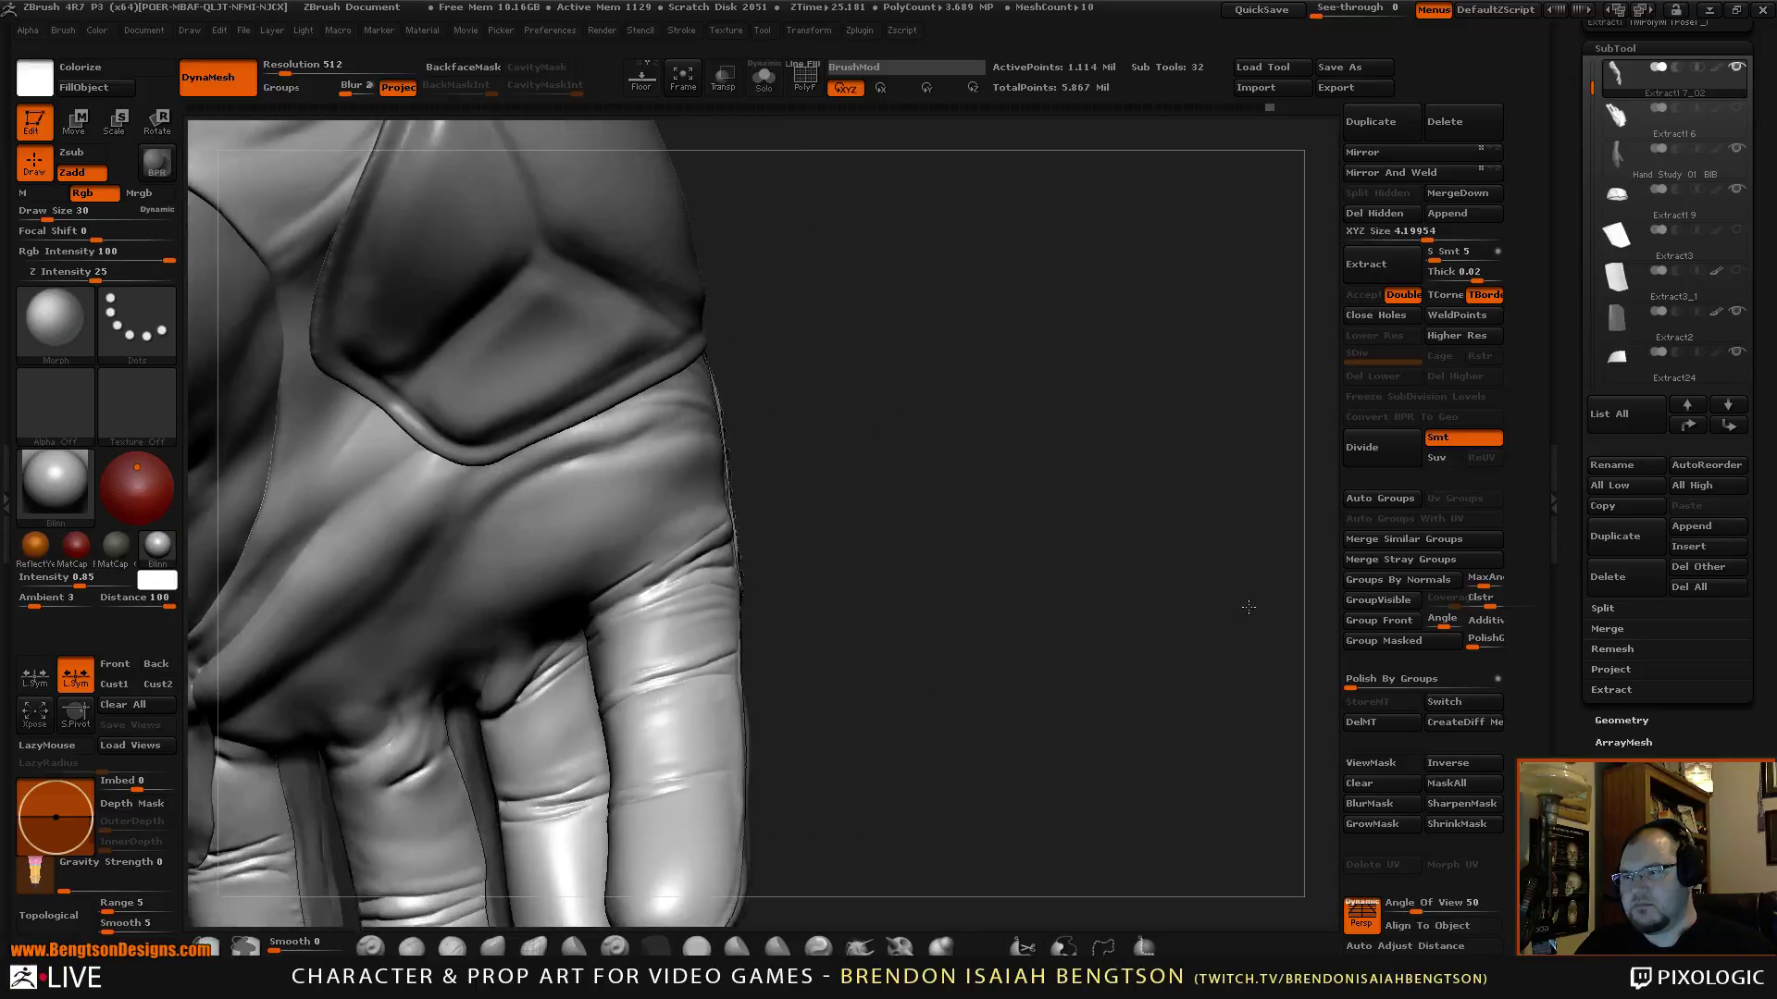
pyautogui.moveTo(1216, 625)
pyautogui.mouseDown()
pyautogui.moveTo(1150, 615)
pyautogui.moveTo(1154, 579)
pyautogui.moveTo(1123, 647)
pyautogui.moveTo(1107, 587)
pyautogui.moveTo(1093, 646)
pyautogui.moveTo(1115, 741)
pyautogui.moveTo(1115, 725)
pyautogui.moveTo(952, 865)
pyautogui.moveTo(1028, 648)
pyautogui.moveTo(1052, 695)
pyautogui.moveTo(1404, 670)
pyautogui.mouseUp()
pyautogui.press('b')
pyautogui.press('i')
pyautogui.press('n')
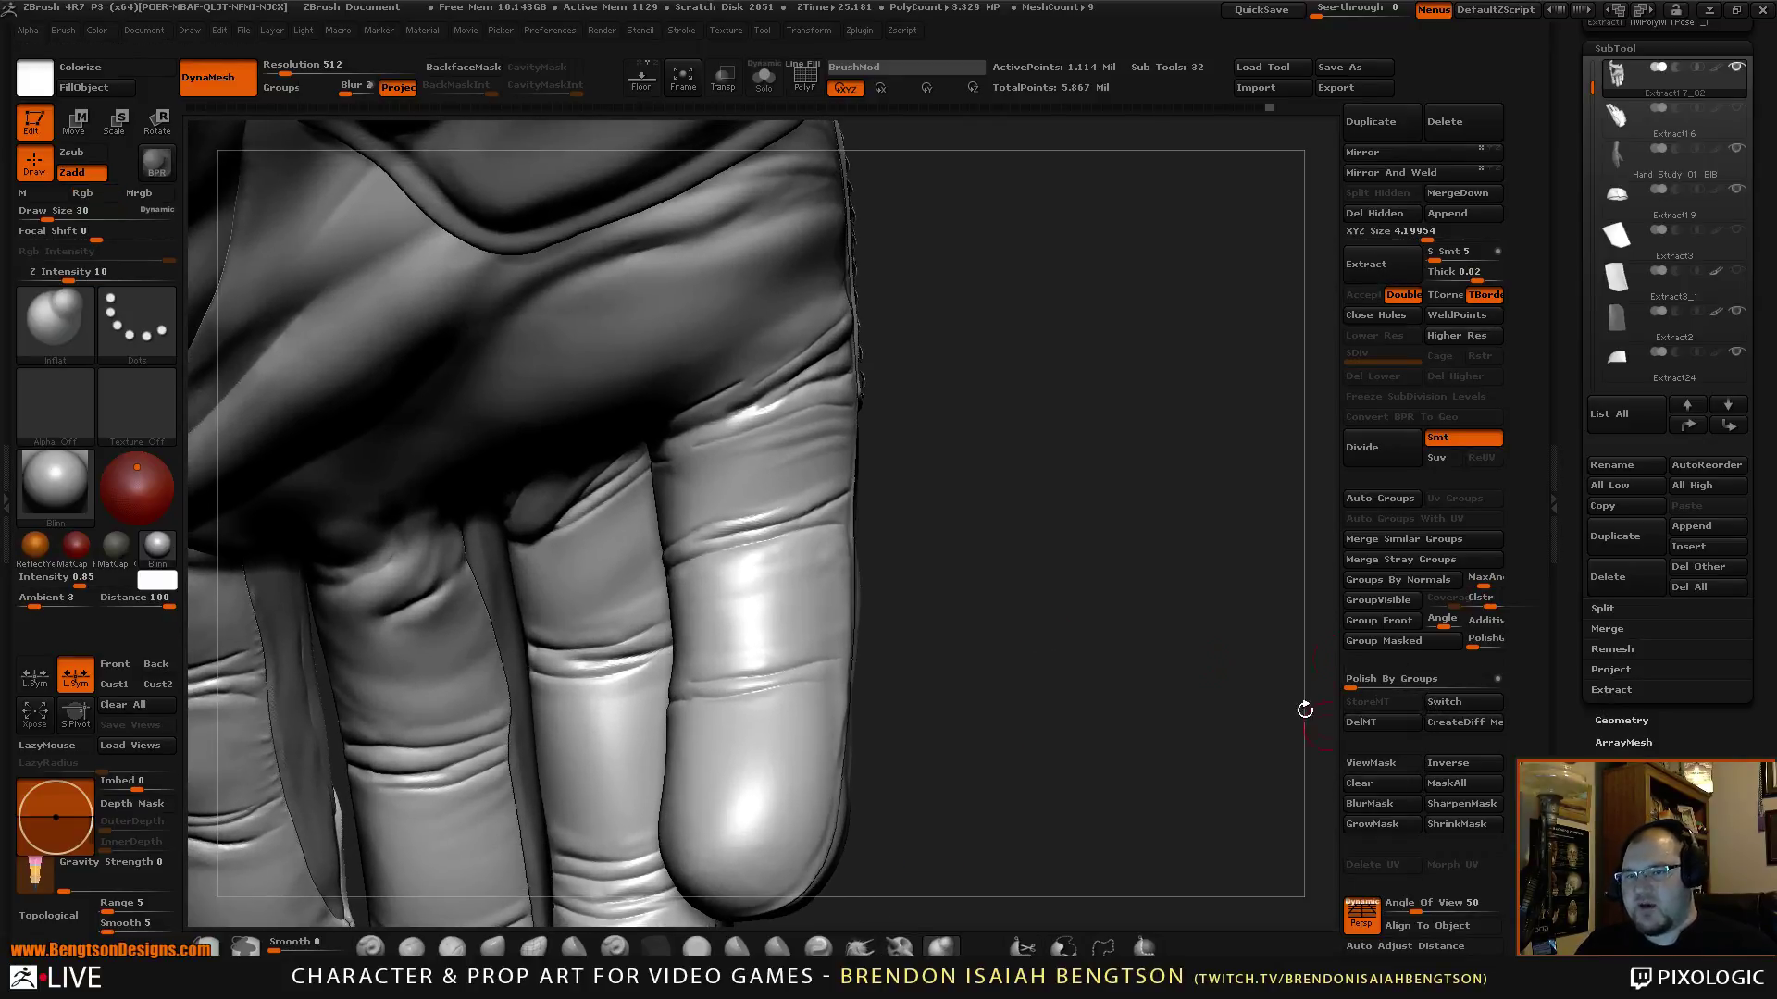
pyautogui.moveTo(1034, 728)
pyautogui.mouseDown()
pyautogui.moveTo(1076, 664)
pyautogui.moveTo(1087, 682)
pyautogui.moveTo(932, 634)
pyautogui.mouseUp()
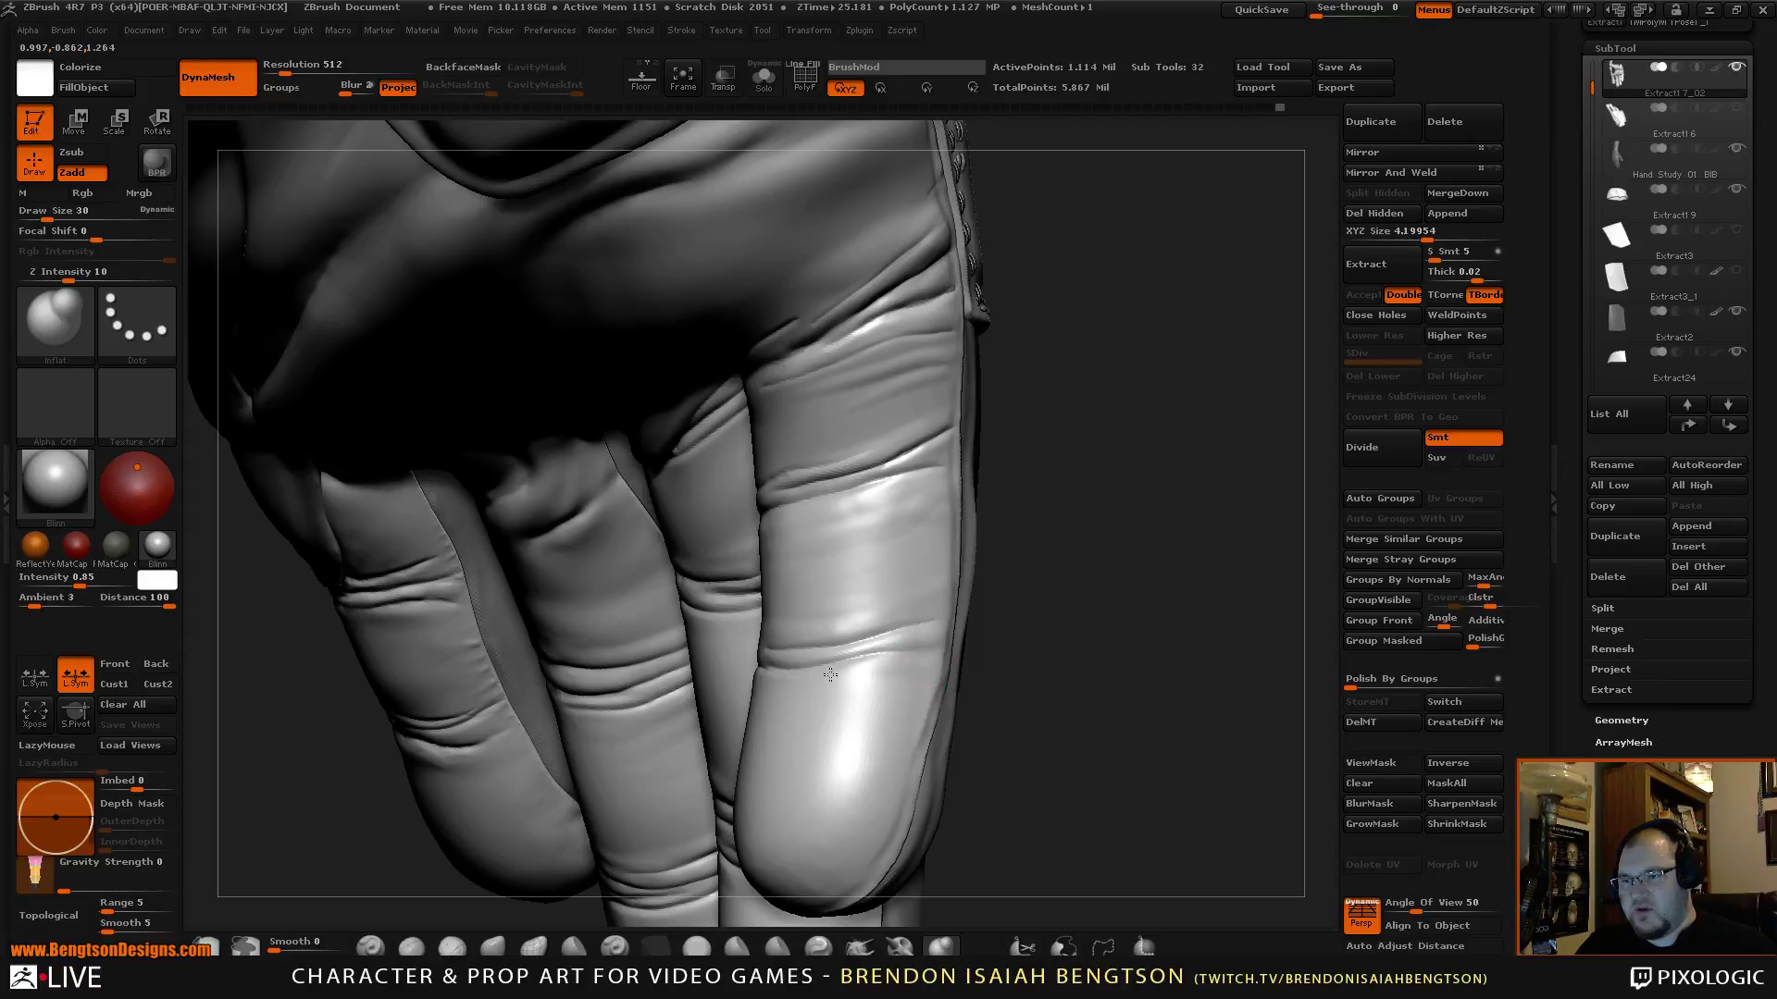
pyautogui.moveTo(977, 401); pyautogui.dragTo(913, 515)
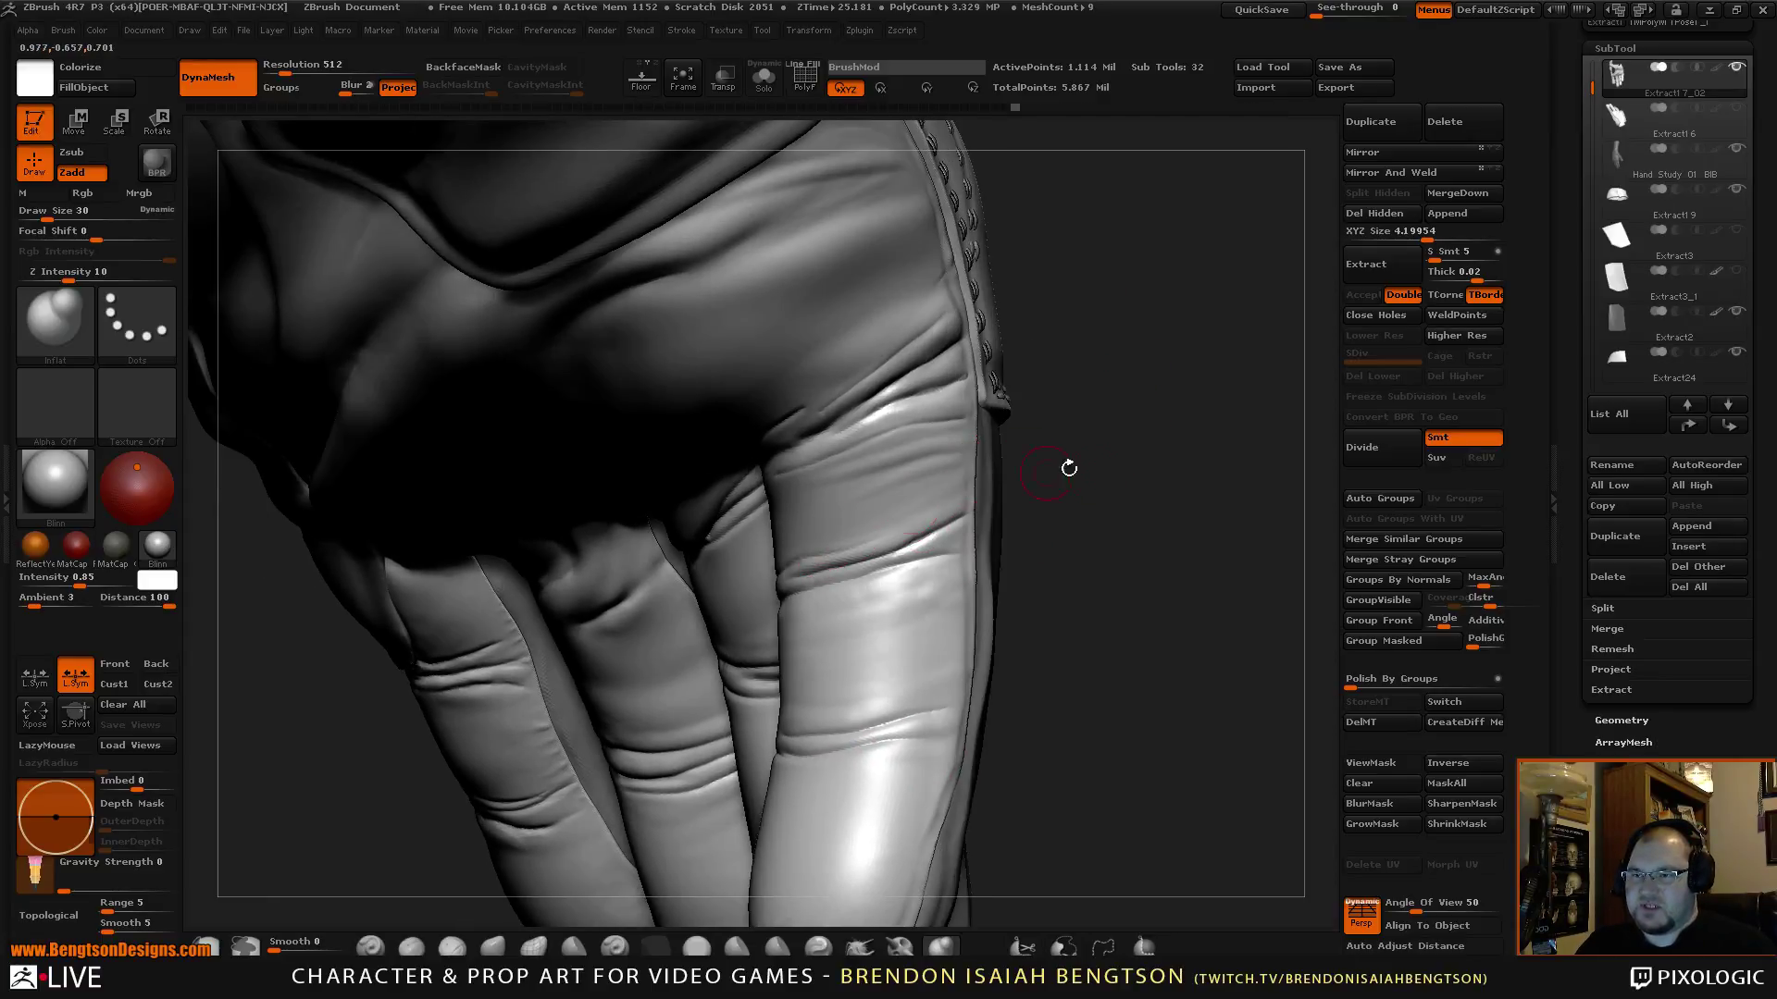
# Reshape the ring finger's sides near its outer joint with the Move Topological brush at Draw Sizes 72 and 50.
pyautogui.moveTo(1071, 469); pyautogui.dragTo(931, 523)
pyautogui.moveTo(1165, 442)
pyautogui.mouseDown()
pyautogui.moveTo(1018, 602)
pyautogui.moveTo(778, 778)
pyautogui.moveTo(753, 537)
pyautogui.moveTo(1015, 649)
pyautogui.moveTo(987, 635)
pyautogui.moveTo(999, 725)
pyautogui.moveTo(1012, 603)
pyautogui.moveTo(988, 606)
pyautogui.mouseUp()
pyautogui.press('b')
pyautogui.press('m')
pyautogui.press('t')
pyautogui.press('space')
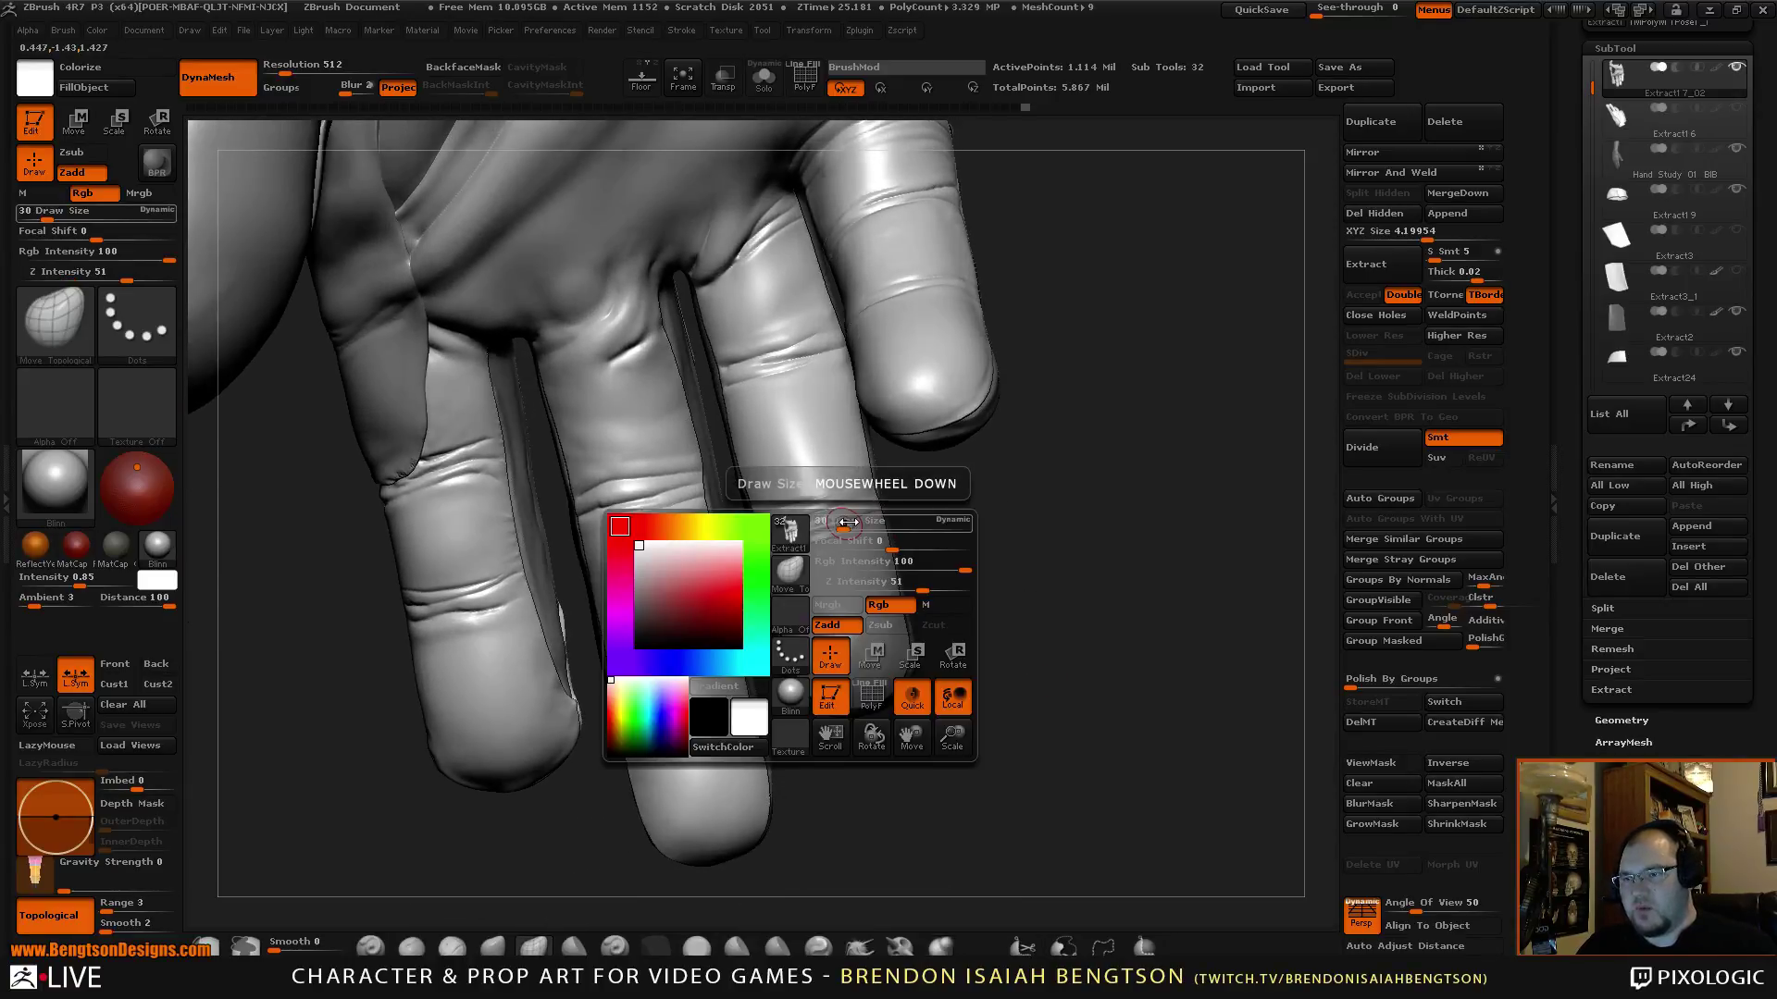
pyautogui.moveTo(847, 522); pyautogui.dragTo(1058, 387)
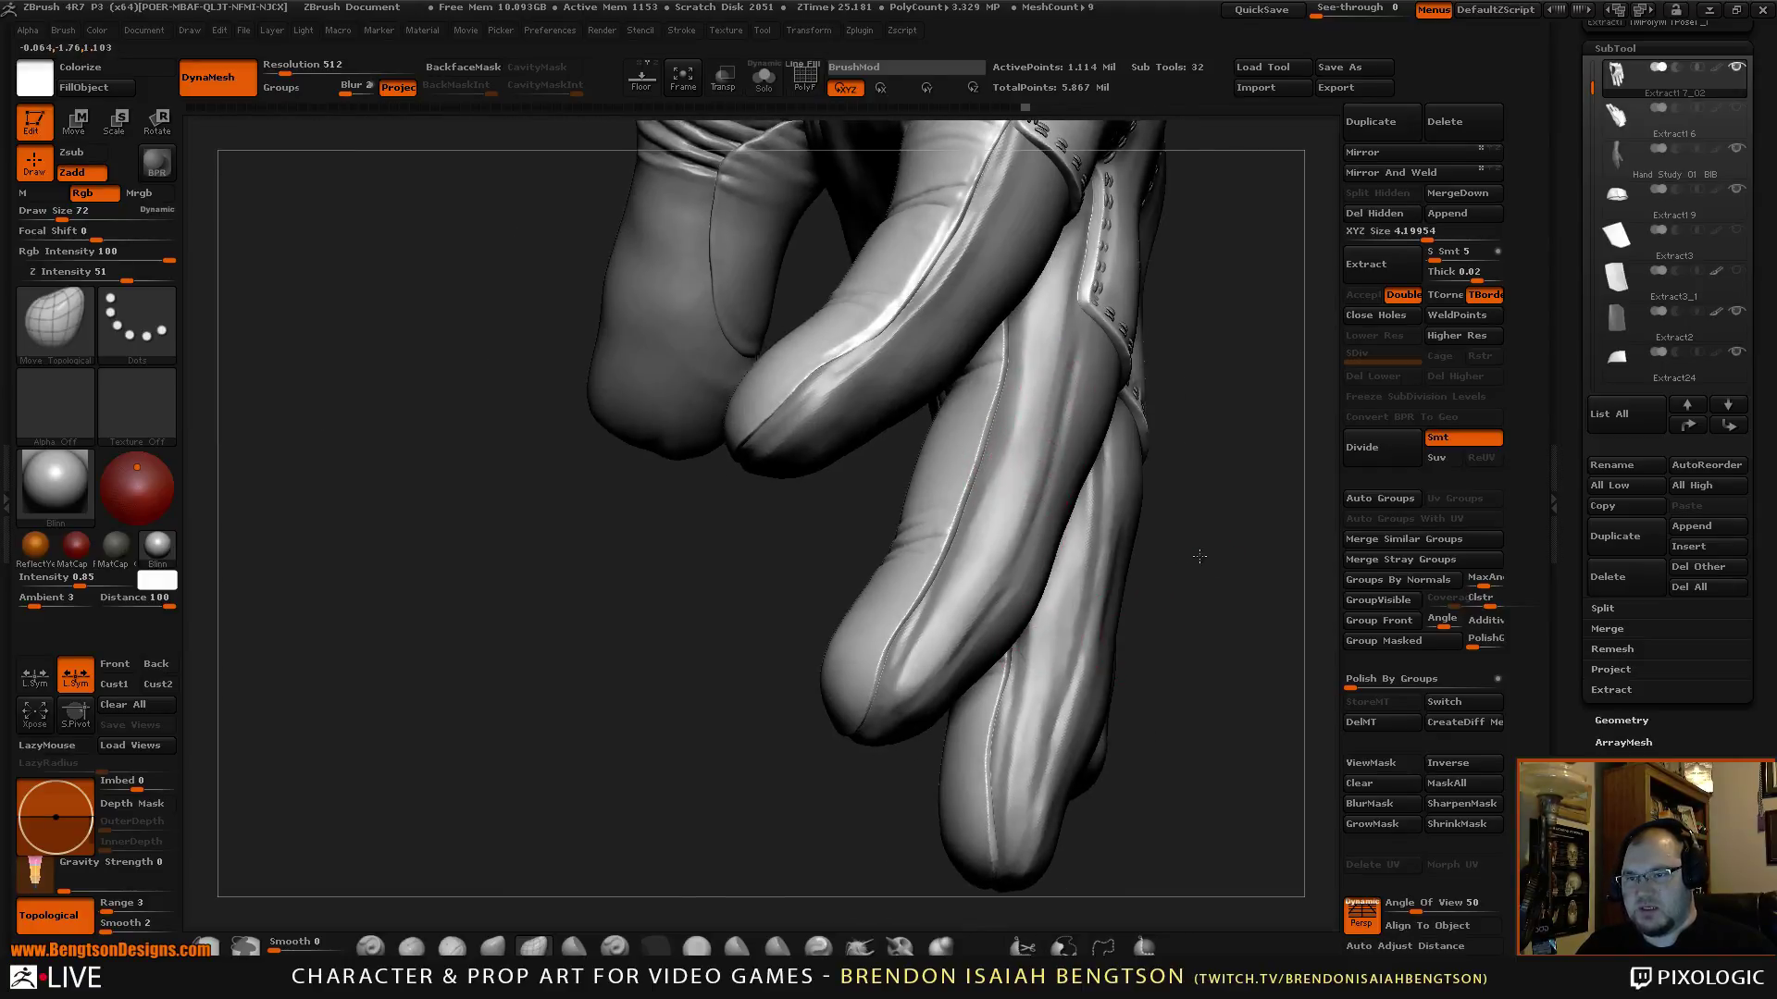
pyautogui.moveTo(1023, 484)
pyautogui.mouseDown()
pyautogui.moveTo(994, 801)
pyautogui.moveTo(1064, 703)
pyautogui.mouseUp()
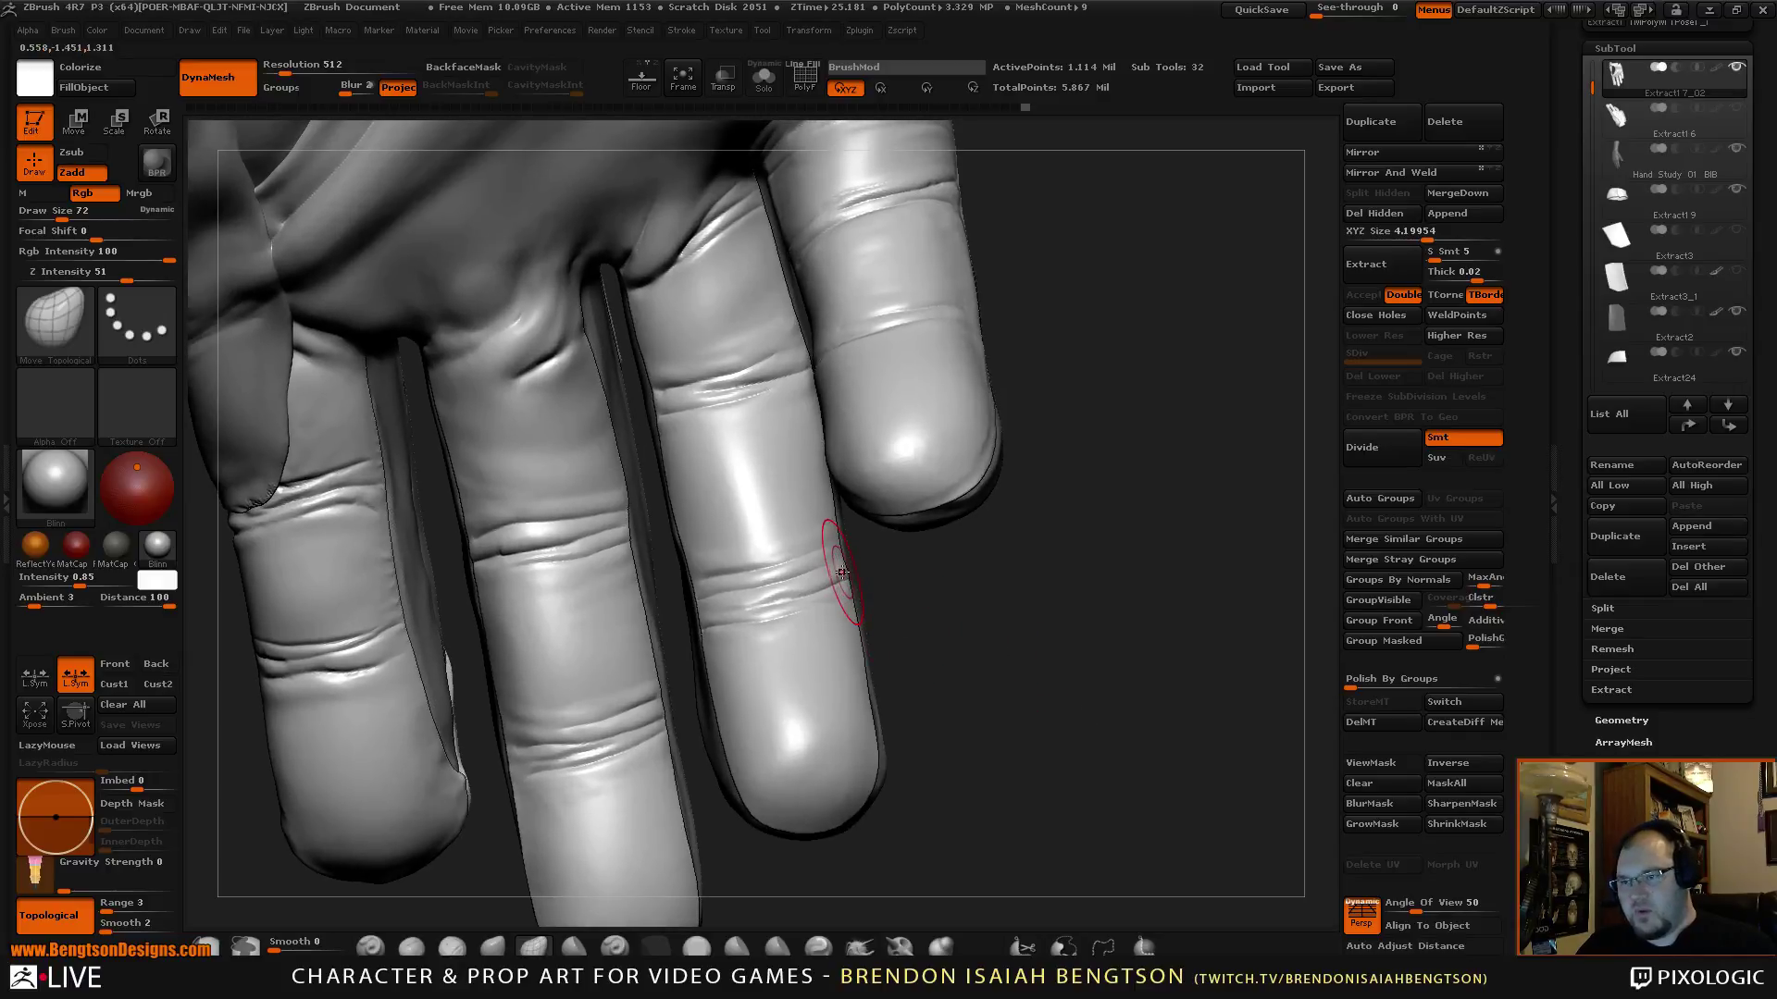
pyautogui.moveTo(846, 572); pyautogui.dragTo(698, 625)
pyautogui.press('space')
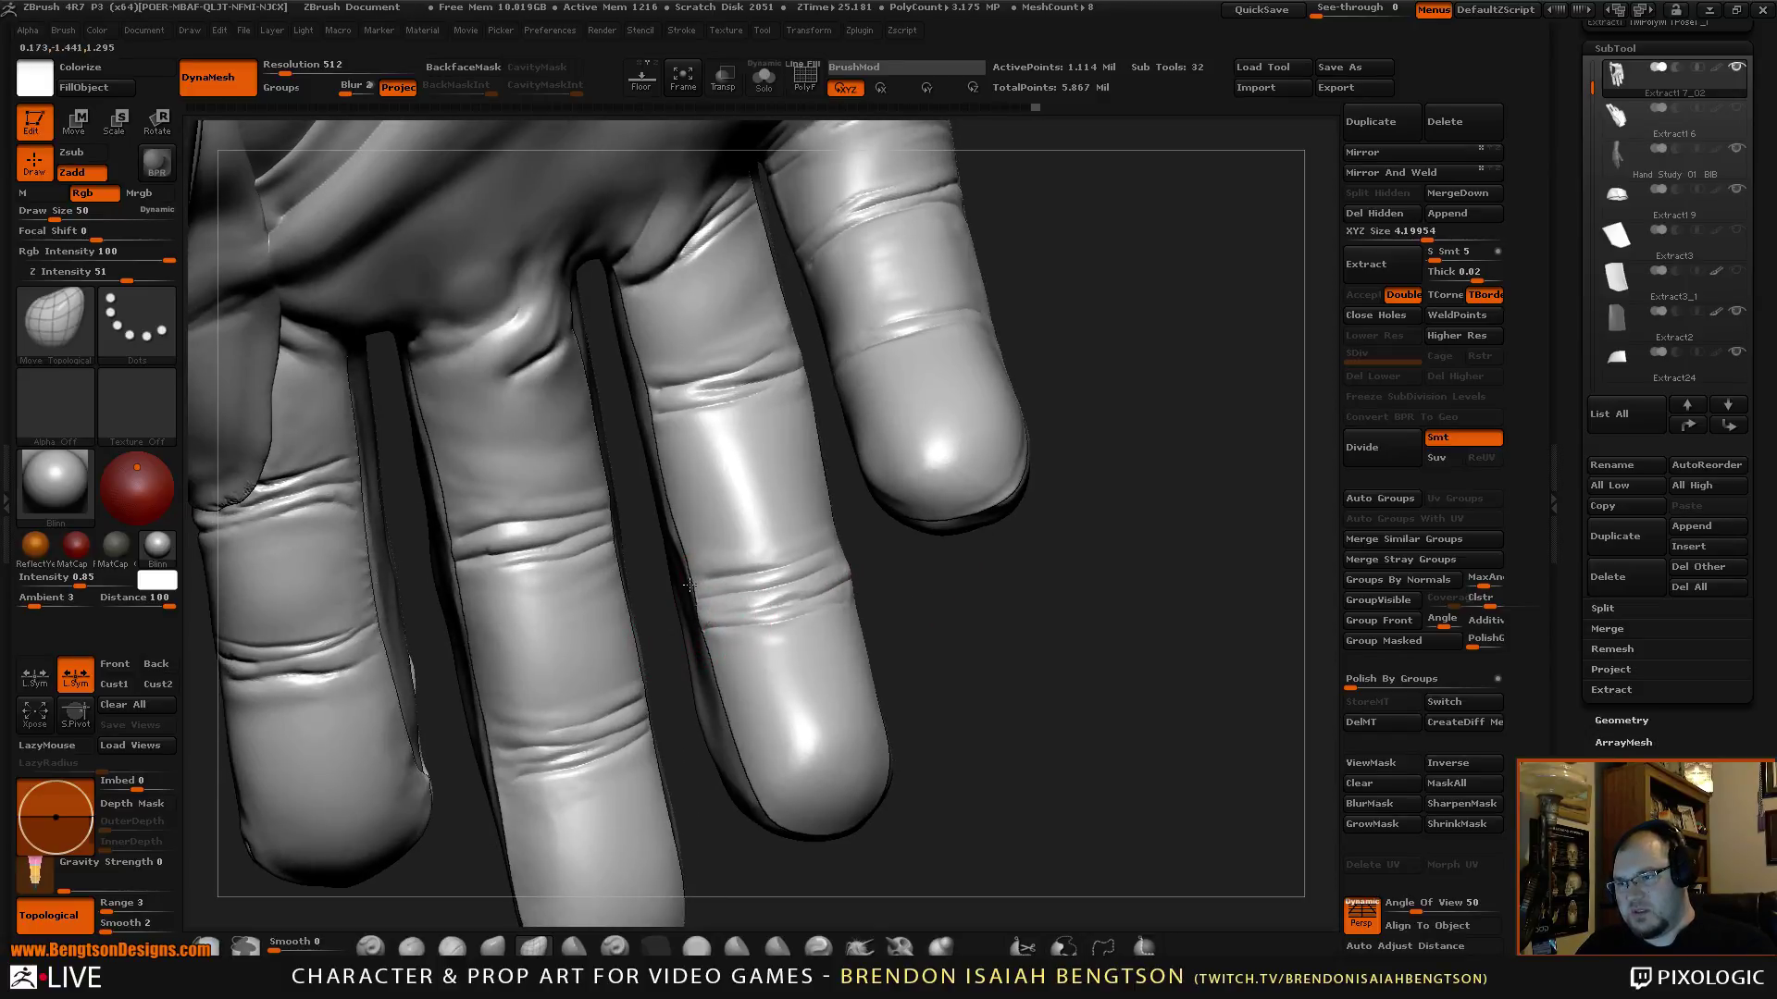
pyautogui.moveTo(925, 587)
pyautogui.mouseDown()
pyautogui.moveTo(1011, 587)
pyautogui.moveTo(776, 585)
pyautogui.mouseUp()
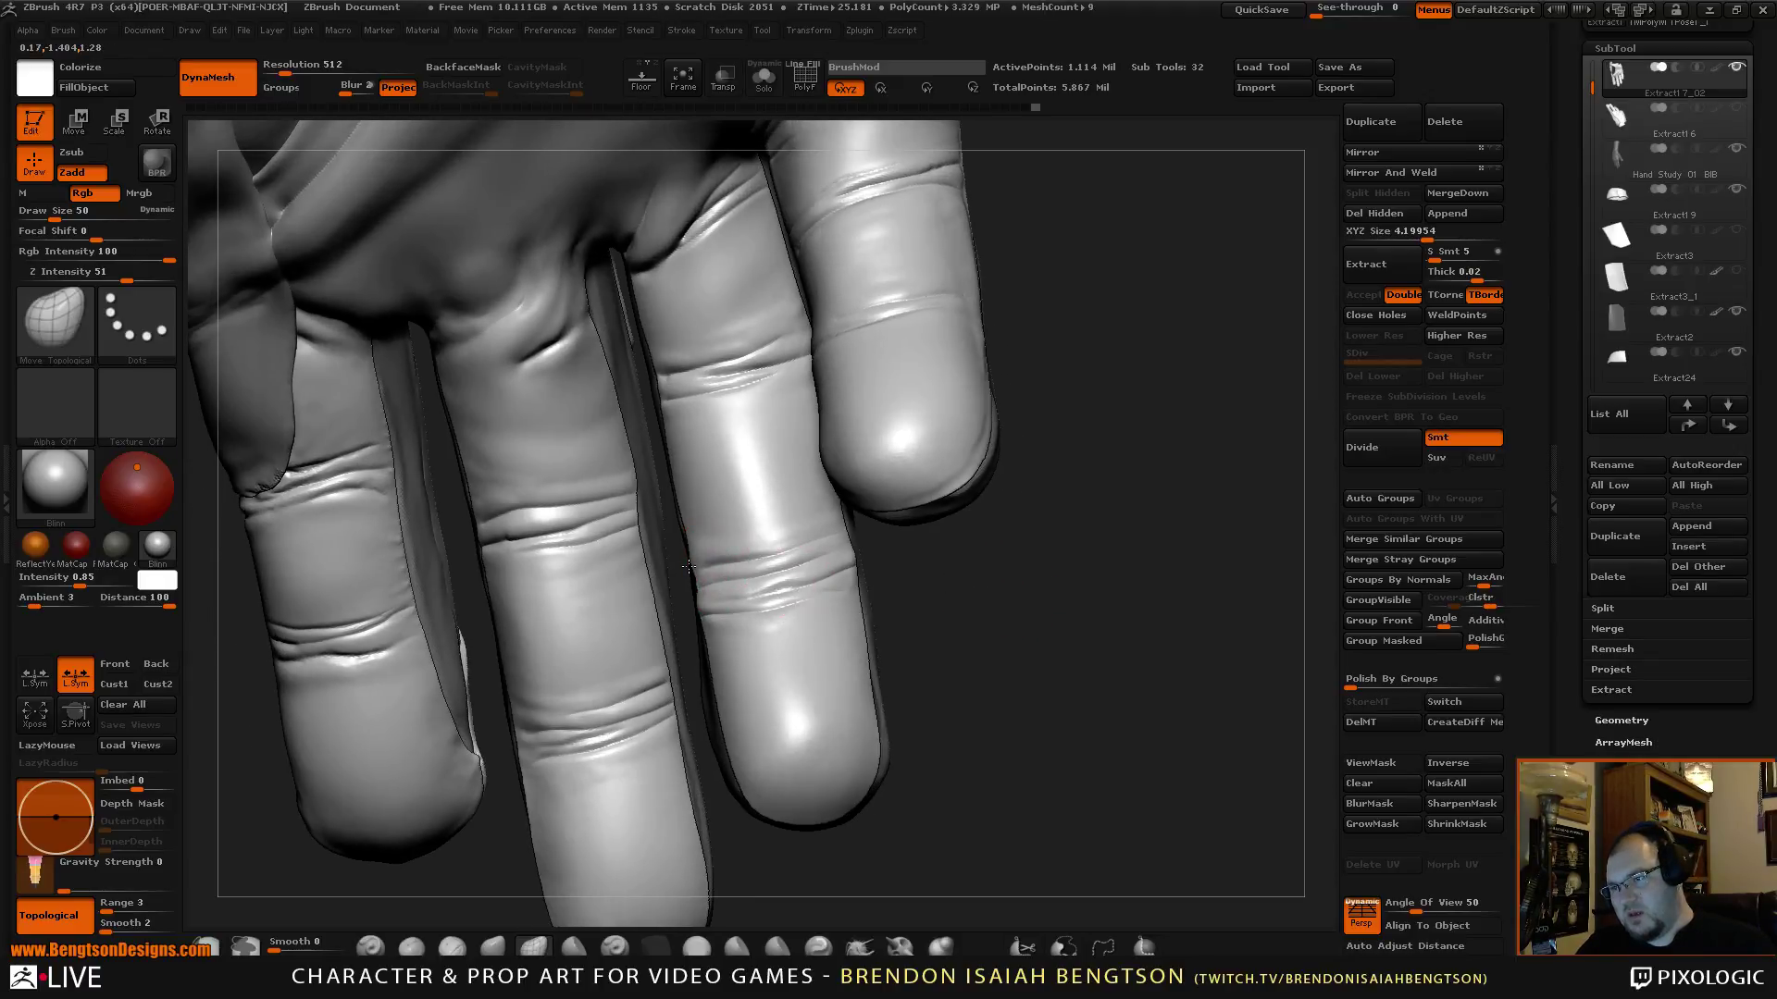
# Build up the fabric at the inner edge of the ring finger's outer joint with ClayBuildup at Draw Size 35.
pyautogui.moveTo(1023, 606); pyautogui.dragTo(910, 572)
pyautogui.press('b')
pyautogui.press('c')
pyautogui.press('b')
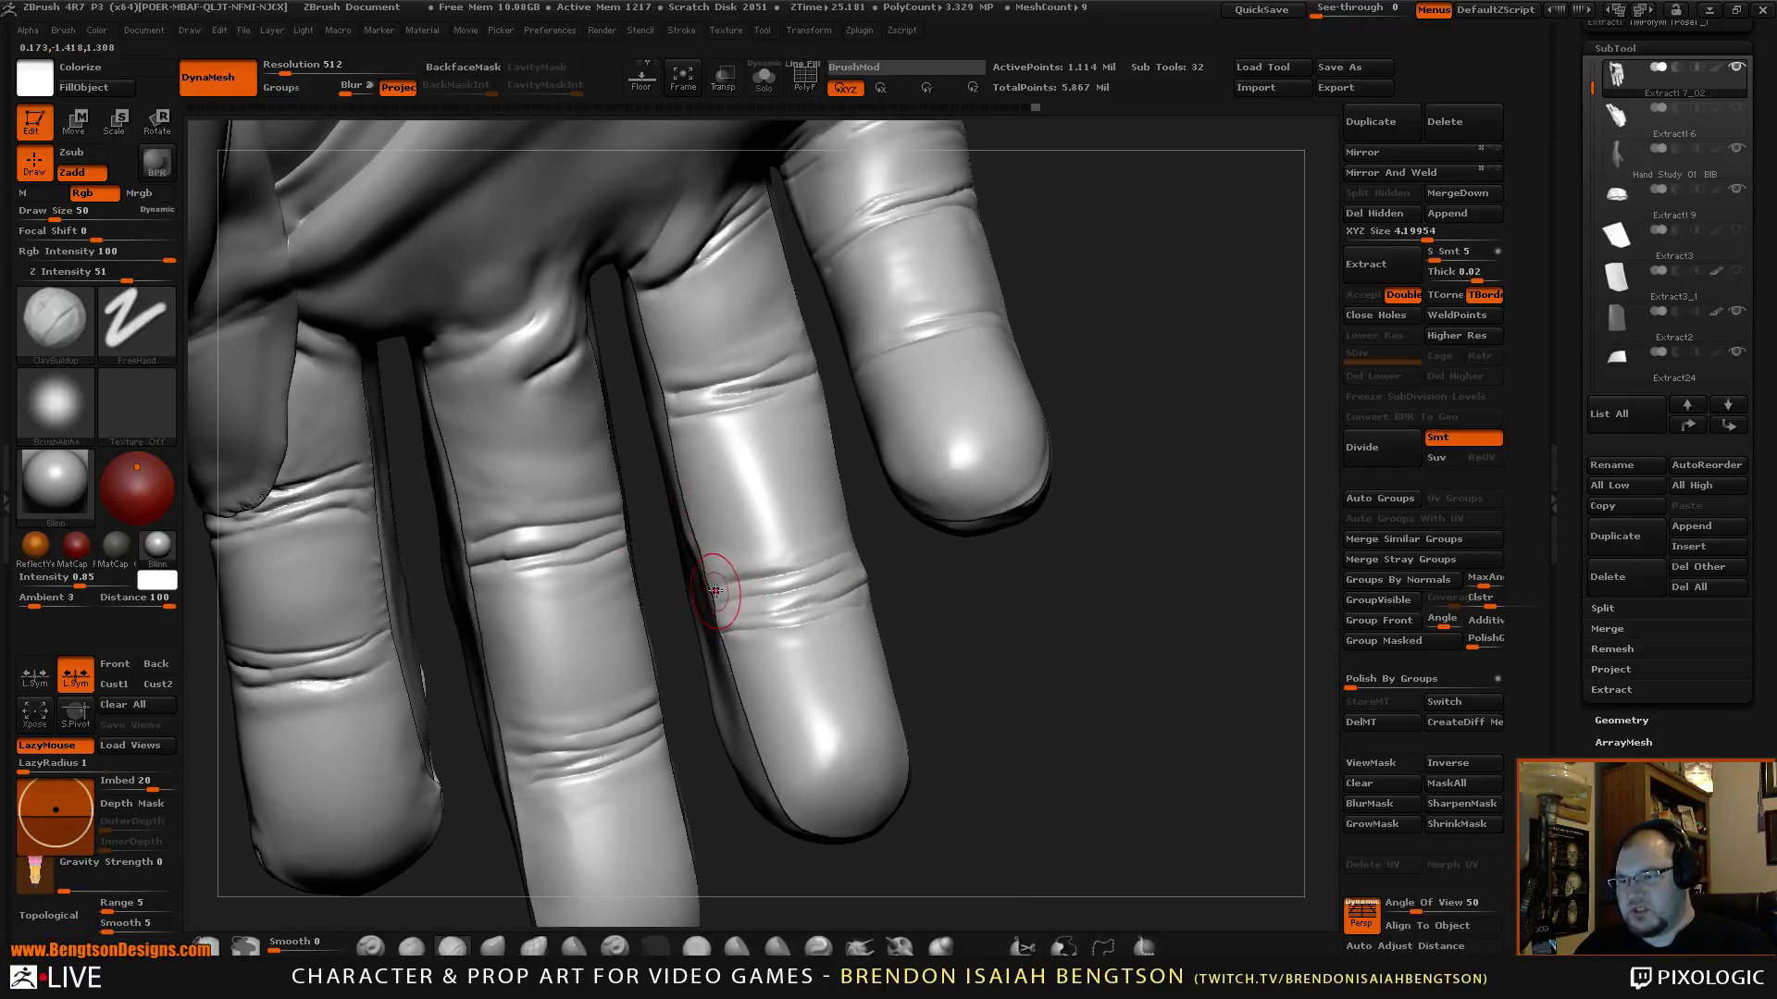
pyautogui.press('space')
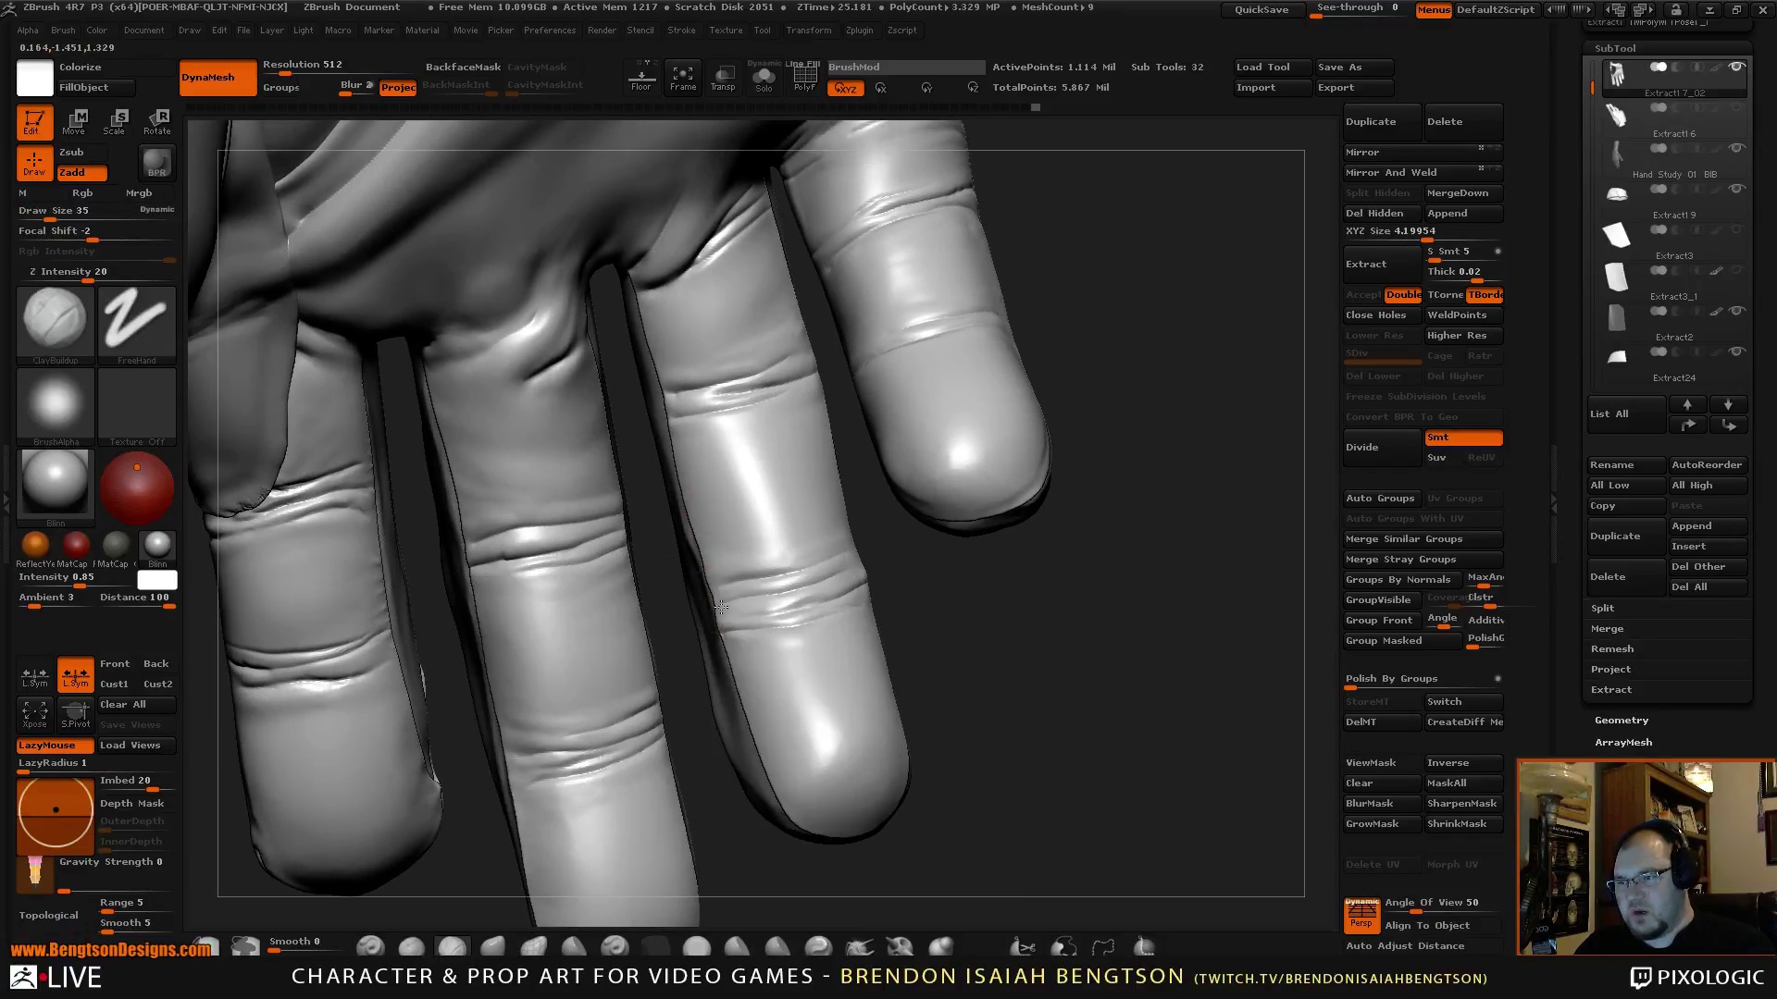
# Refine the ring finger's inner outline and seam between its joints with the Move Topological brush at Draw Size 35.
pyautogui.press('b')
pyautogui.press('m')
pyautogui.press('t')
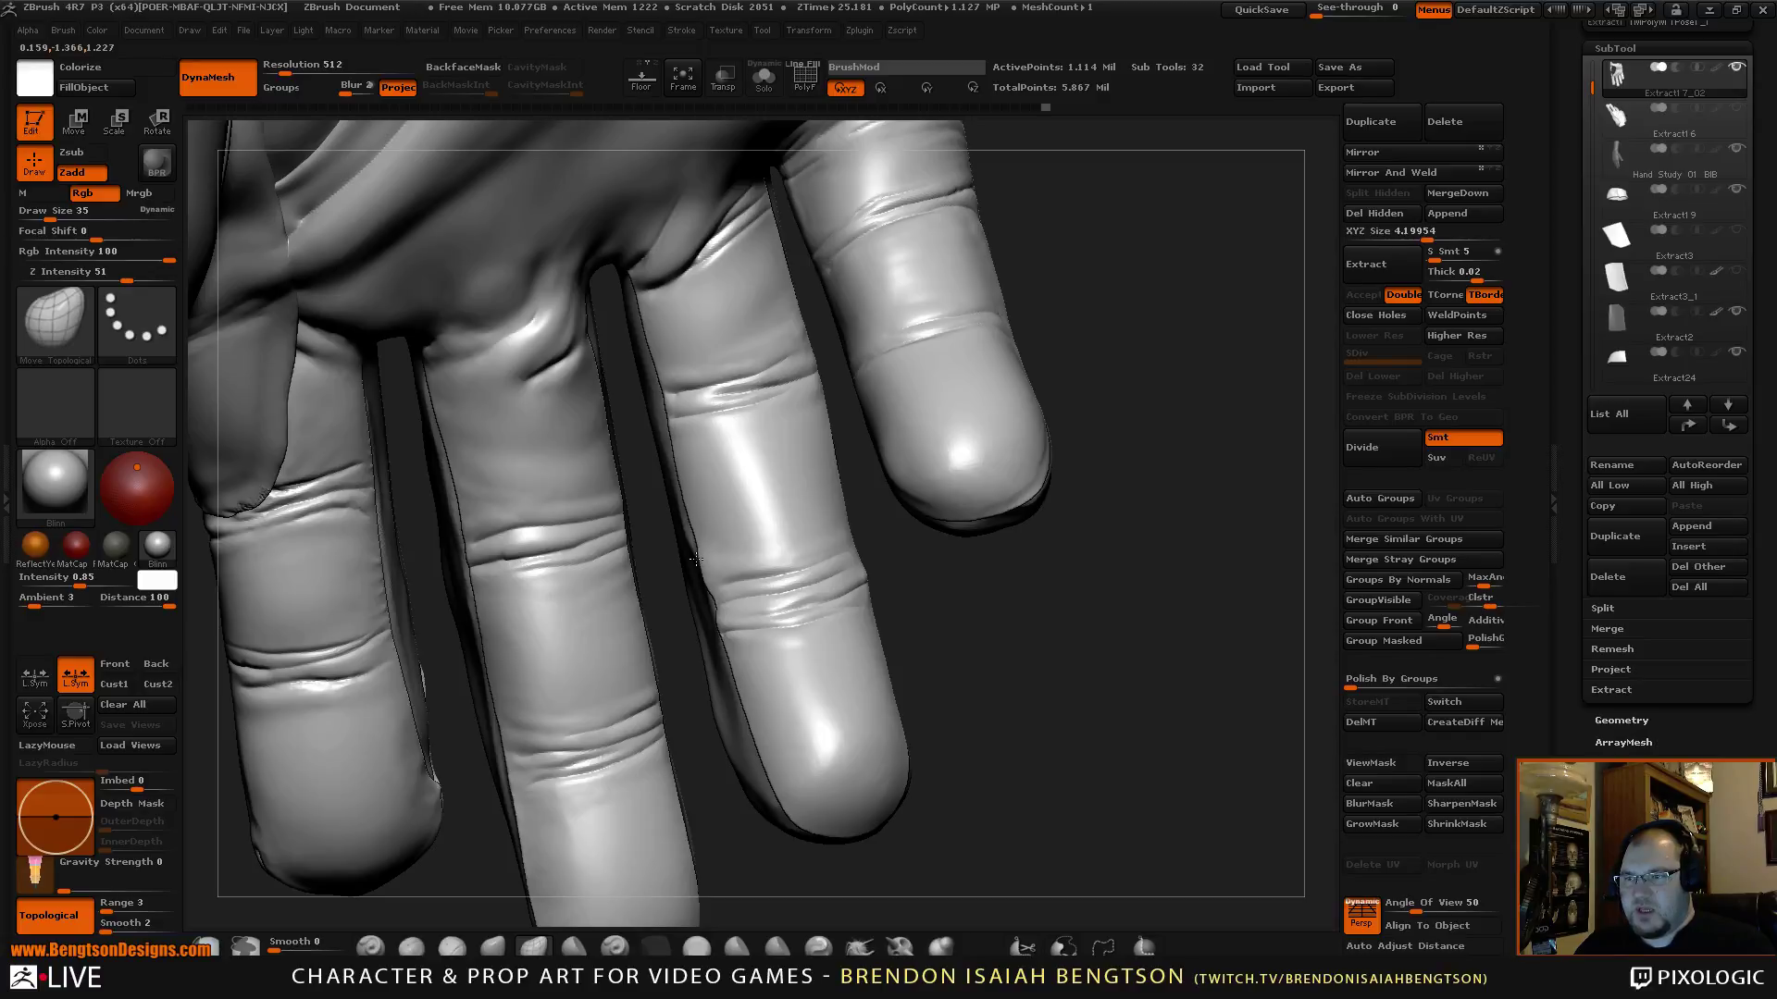
pyautogui.moveTo(925, 574)
pyautogui.mouseDown()
pyautogui.moveTo(1031, 635)
pyautogui.moveTo(1057, 711)
pyautogui.moveTo(1044, 696)
pyautogui.mouseUp()
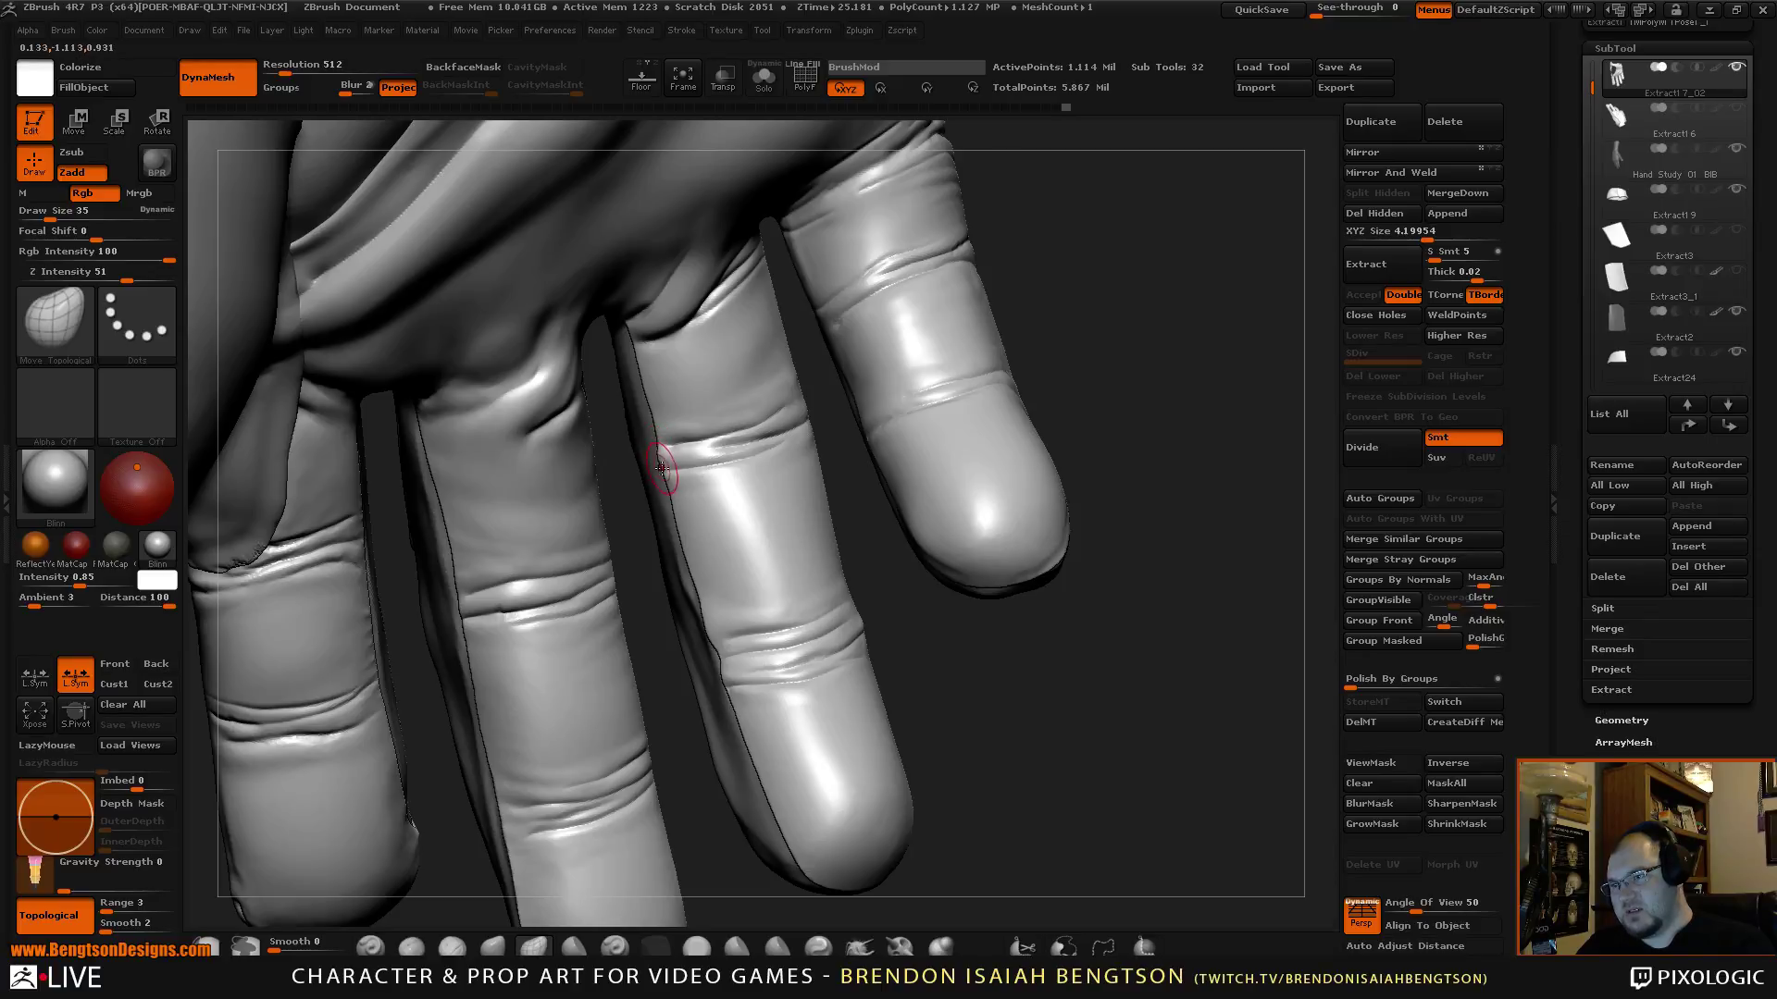
pyautogui.press('f')
pyautogui.moveTo(1059, 484); pyautogui.dragTo(1106, 630)
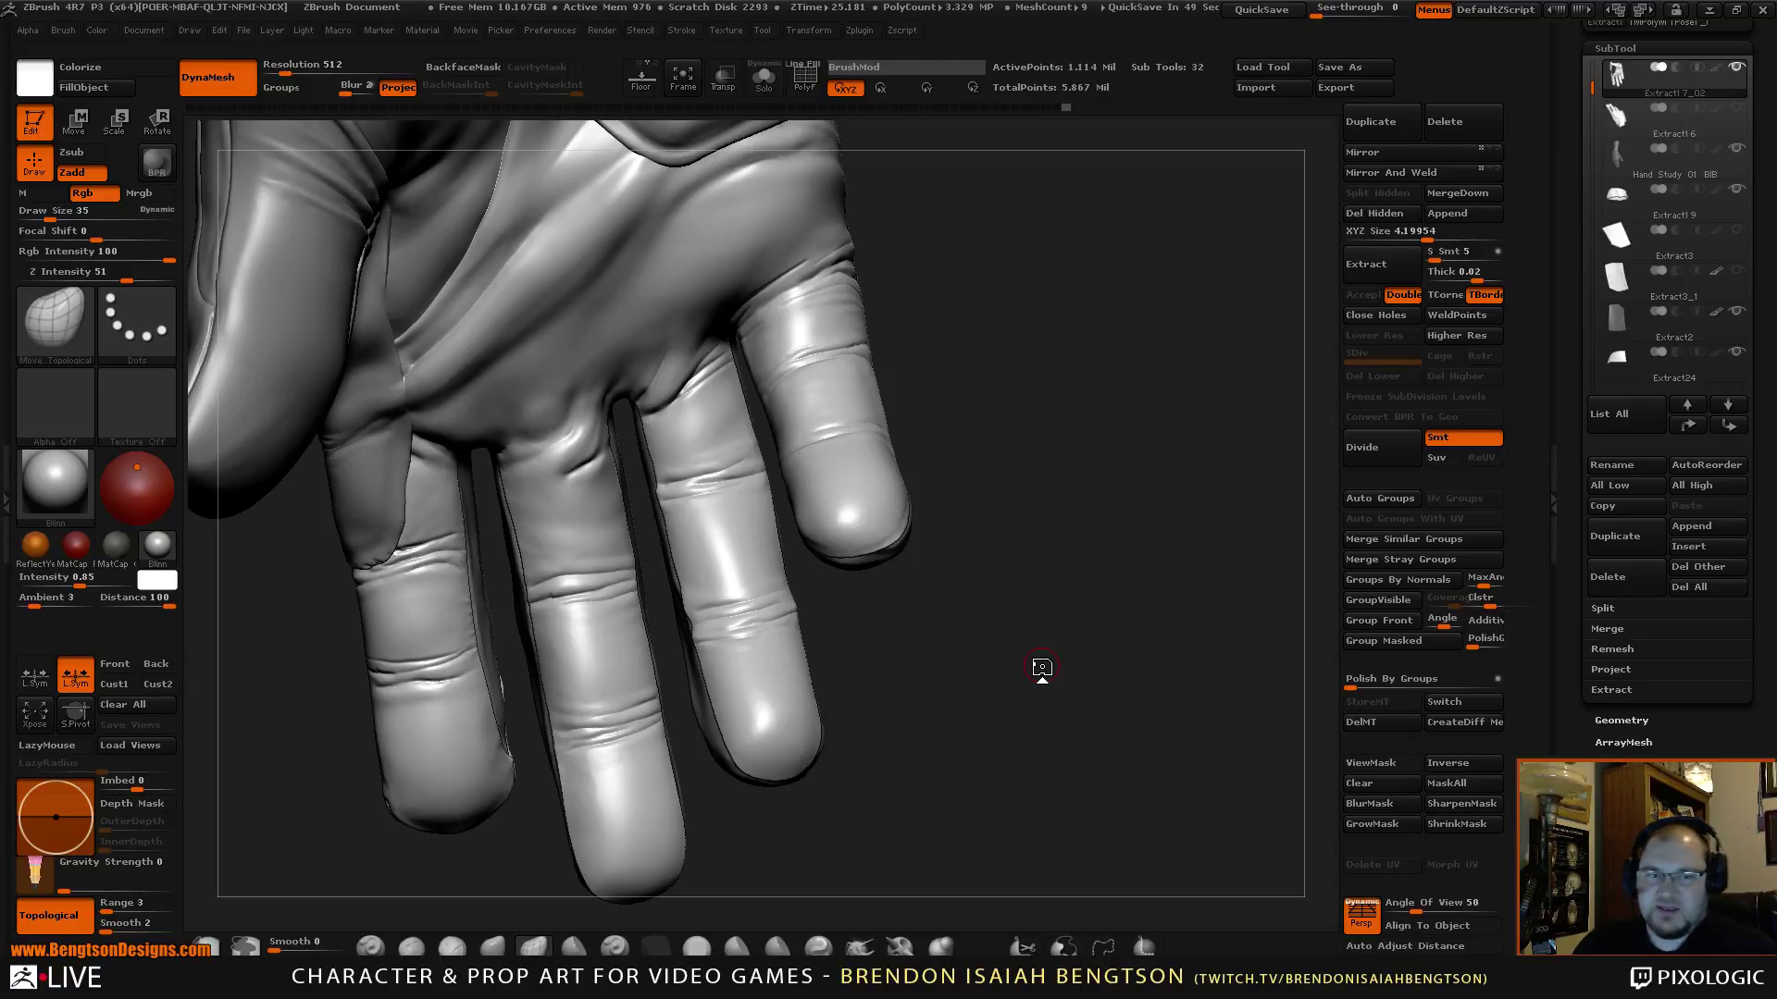
pyautogui.moveTo(1150, 583)
pyautogui.mouseDown()
pyautogui.moveTo(1135, 622)
pyautogui.moveTo(1130, 581)
pyautogui.moveTo(1070, 503)
pyautogui.moveTo(936, 671)
pyautogui.moveTo(983, 589)
pyautogui.mouseUp()
pyautogui.moveTo(1063, 631)
pyautogui.mouseDown()
pyautogui.moveTo(1077, 564)
pyautogui.moveTo(1079, 595)
pyautogui.mouseUp()
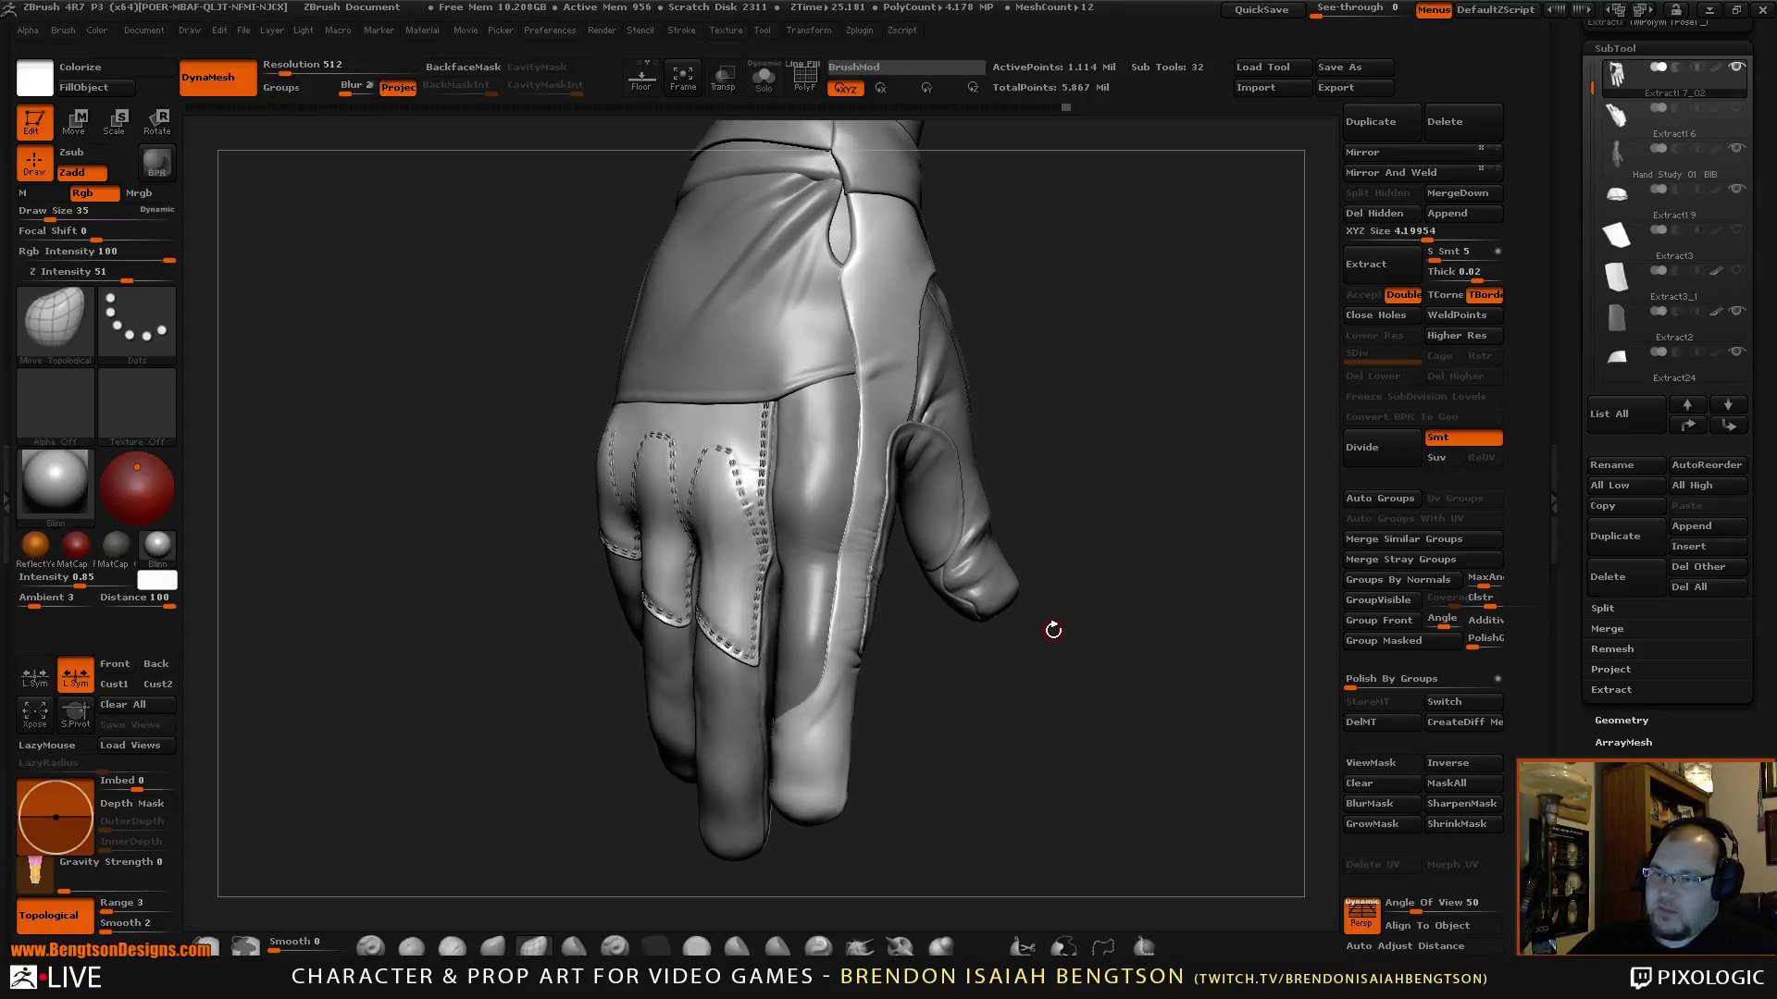
# Examine the glove from the back, thumb side and palm, checking the index finger's side seams and overall finger shapes.
pyautogui.moveTo(1119, 693)
pyautogui.mouseDown()
pyautogui.moveTo(1140, 713)
pyautogui.moveTo(1103, 709)
pyautogui.mouseUp()
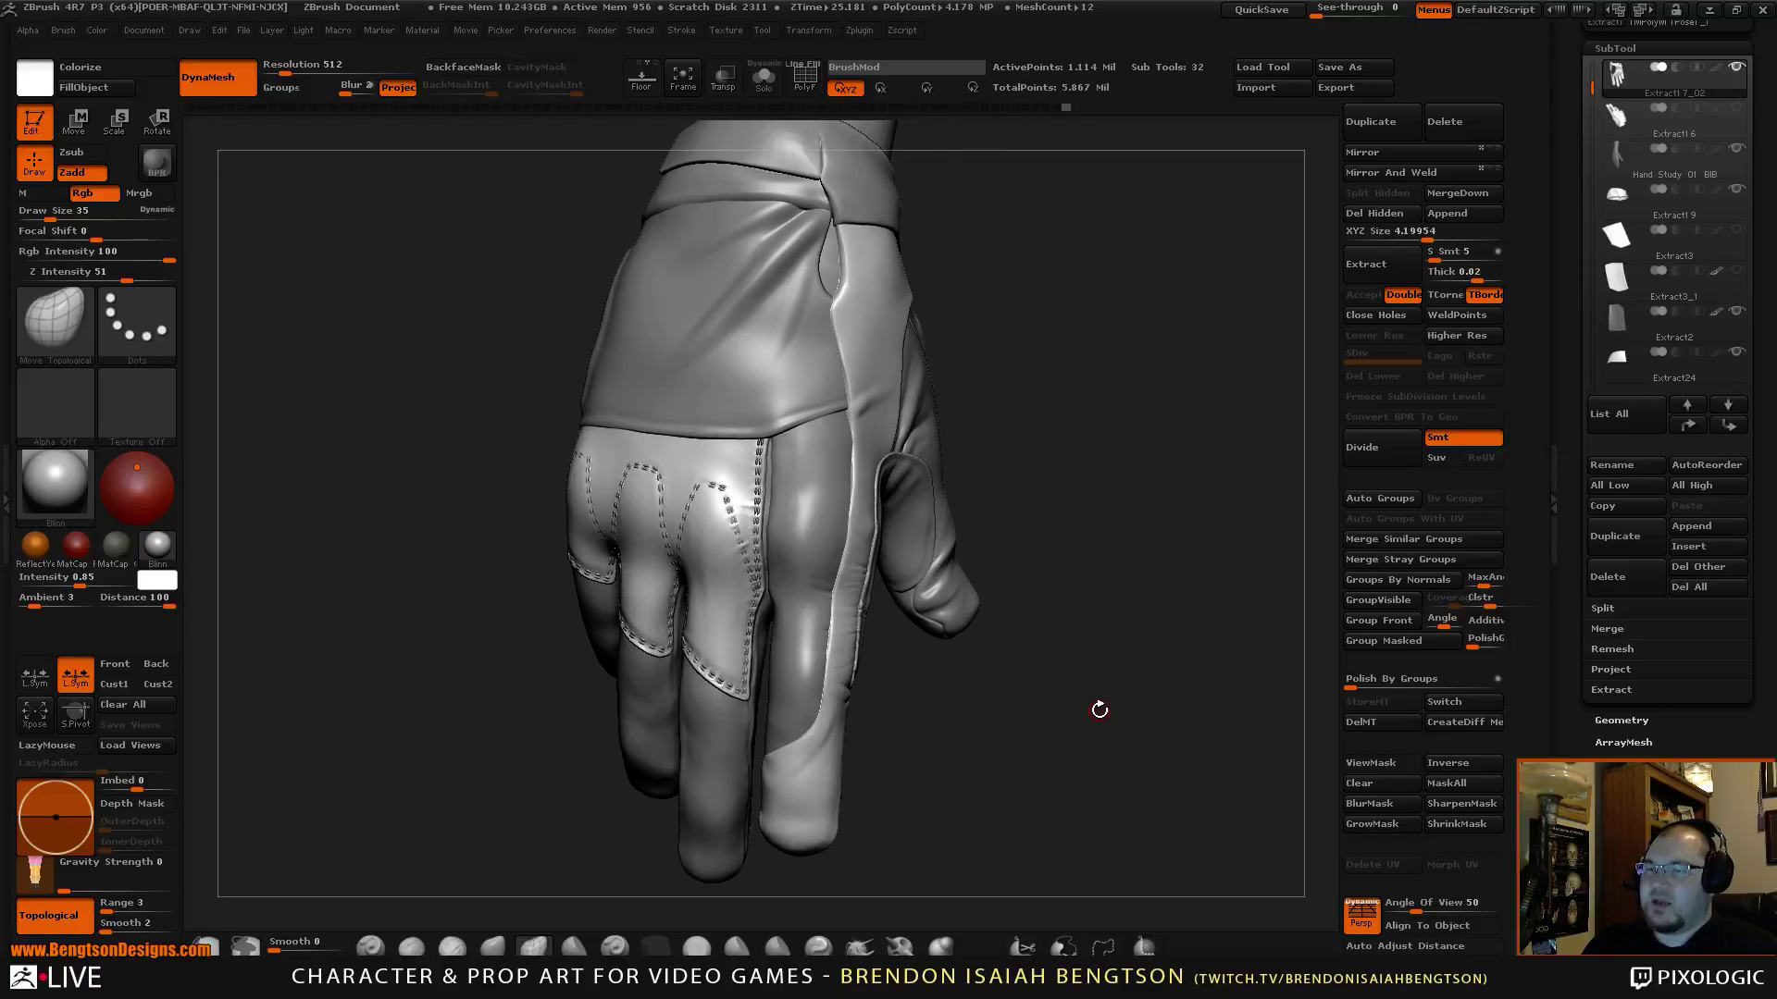
pyautogui.moveTo(1125, 606); pyautogui.dragTo(1027, 611)
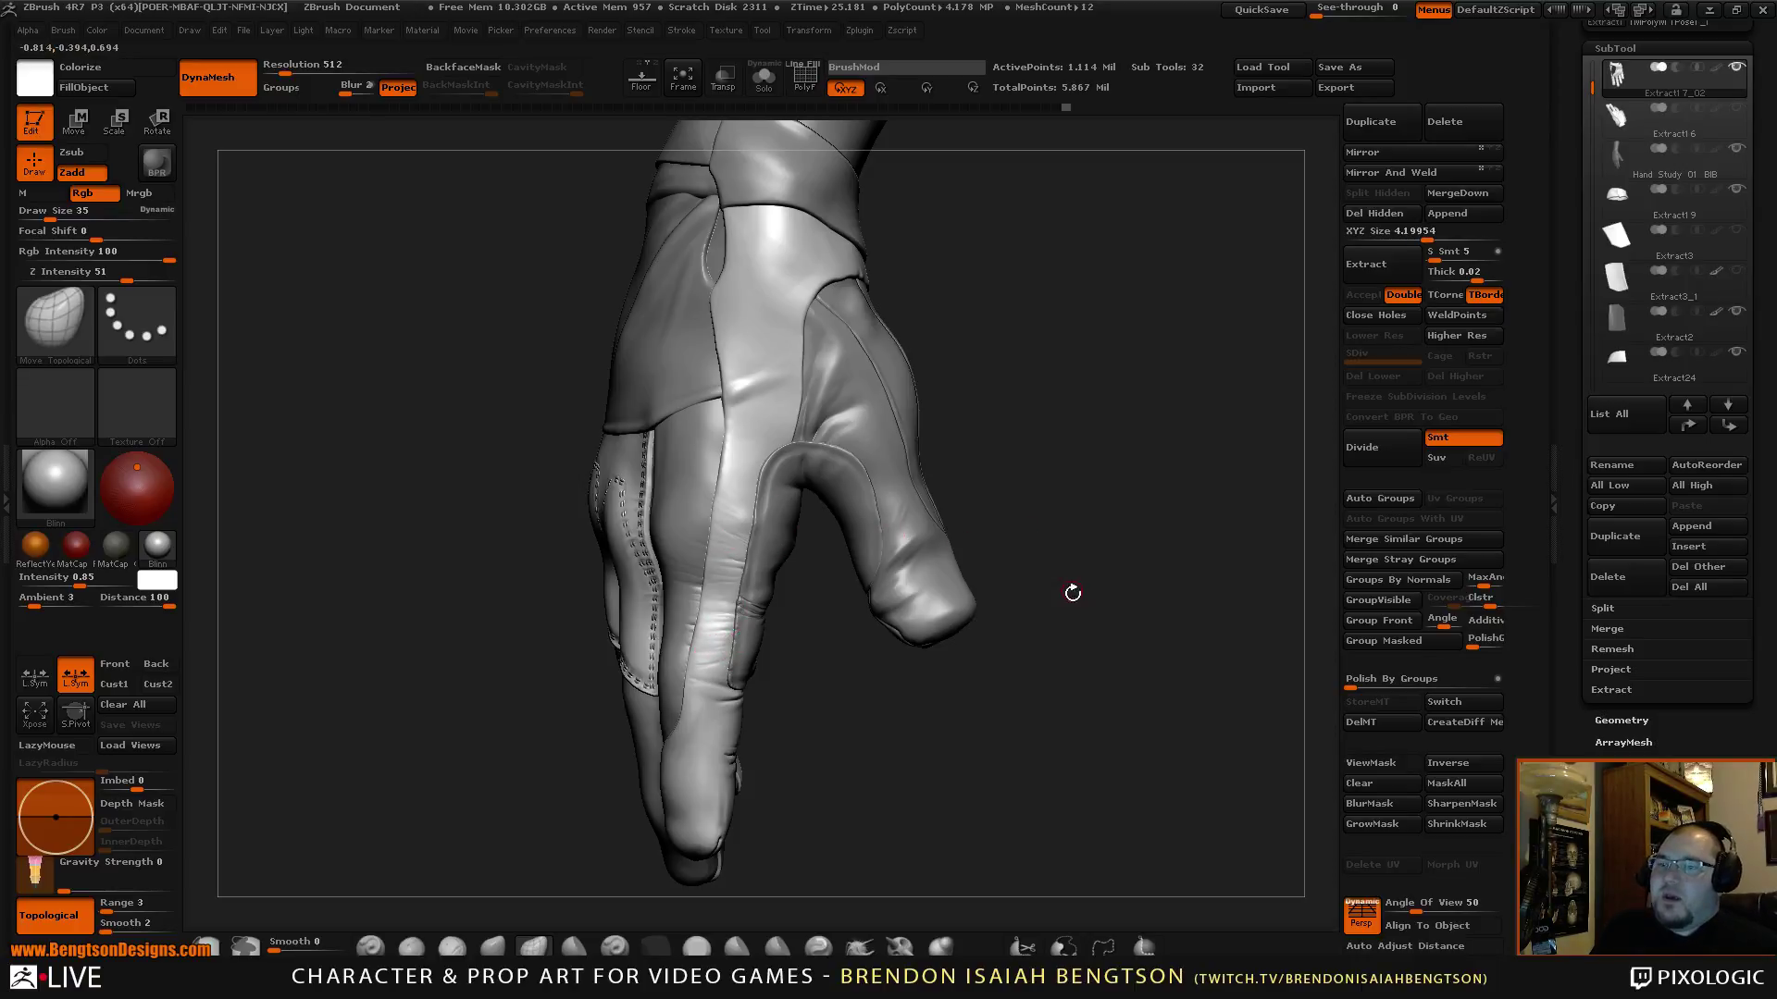
pyautogui.moveTo(1112, 674)
pyautogui.mouseDown()
pyautogui.moveTo(1120, 644)
pyautogui.moveTo(1077, 591)
pyautogui.mouseUp()
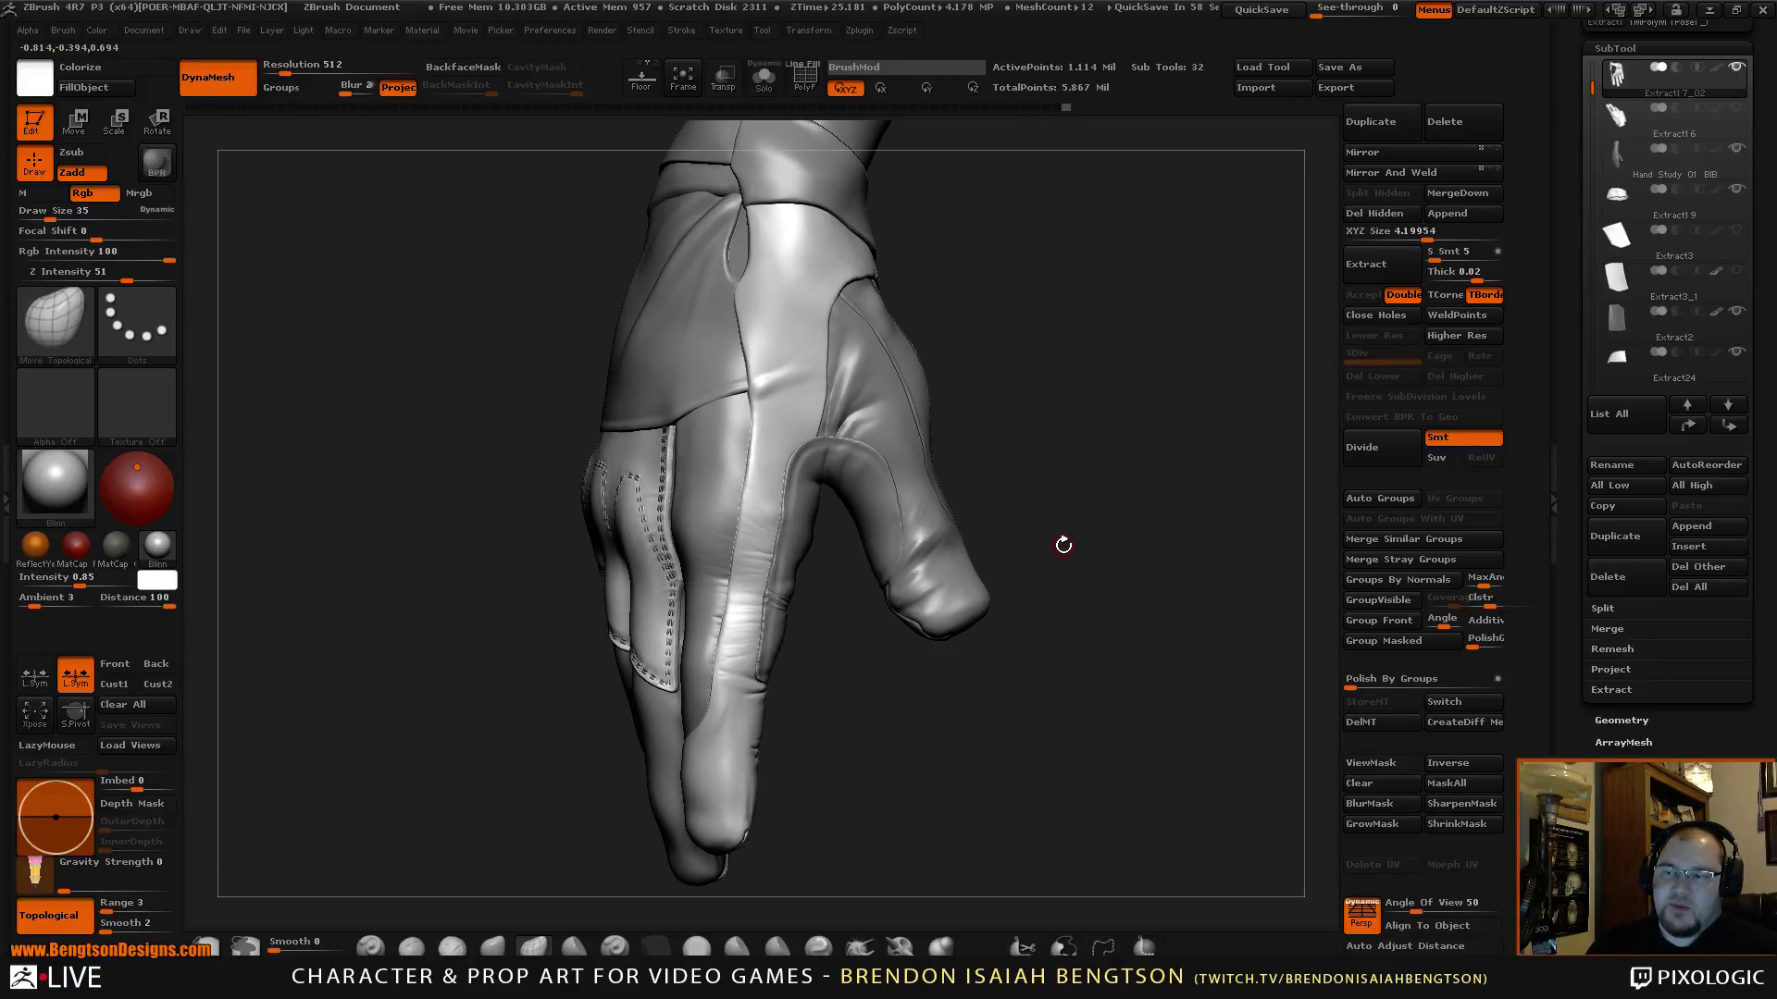
pyautogui.moveTo(1146, 689)
pyautogui.mouseDown()
pyautogui.moveTo(1121, 703)
pyautogui.moveTo(846, 677)
pyautogui.moveTo(1058, 693)
pyautogui.moveTo(1023, 698)
pyautogui.moveTo(952, 660)
pyautogui.moveTo(1027, 725)
pyautogui.moveTo(1029, 689)
pyautogui.moveTo(1009, 683)
pyautogui.mouseUp()
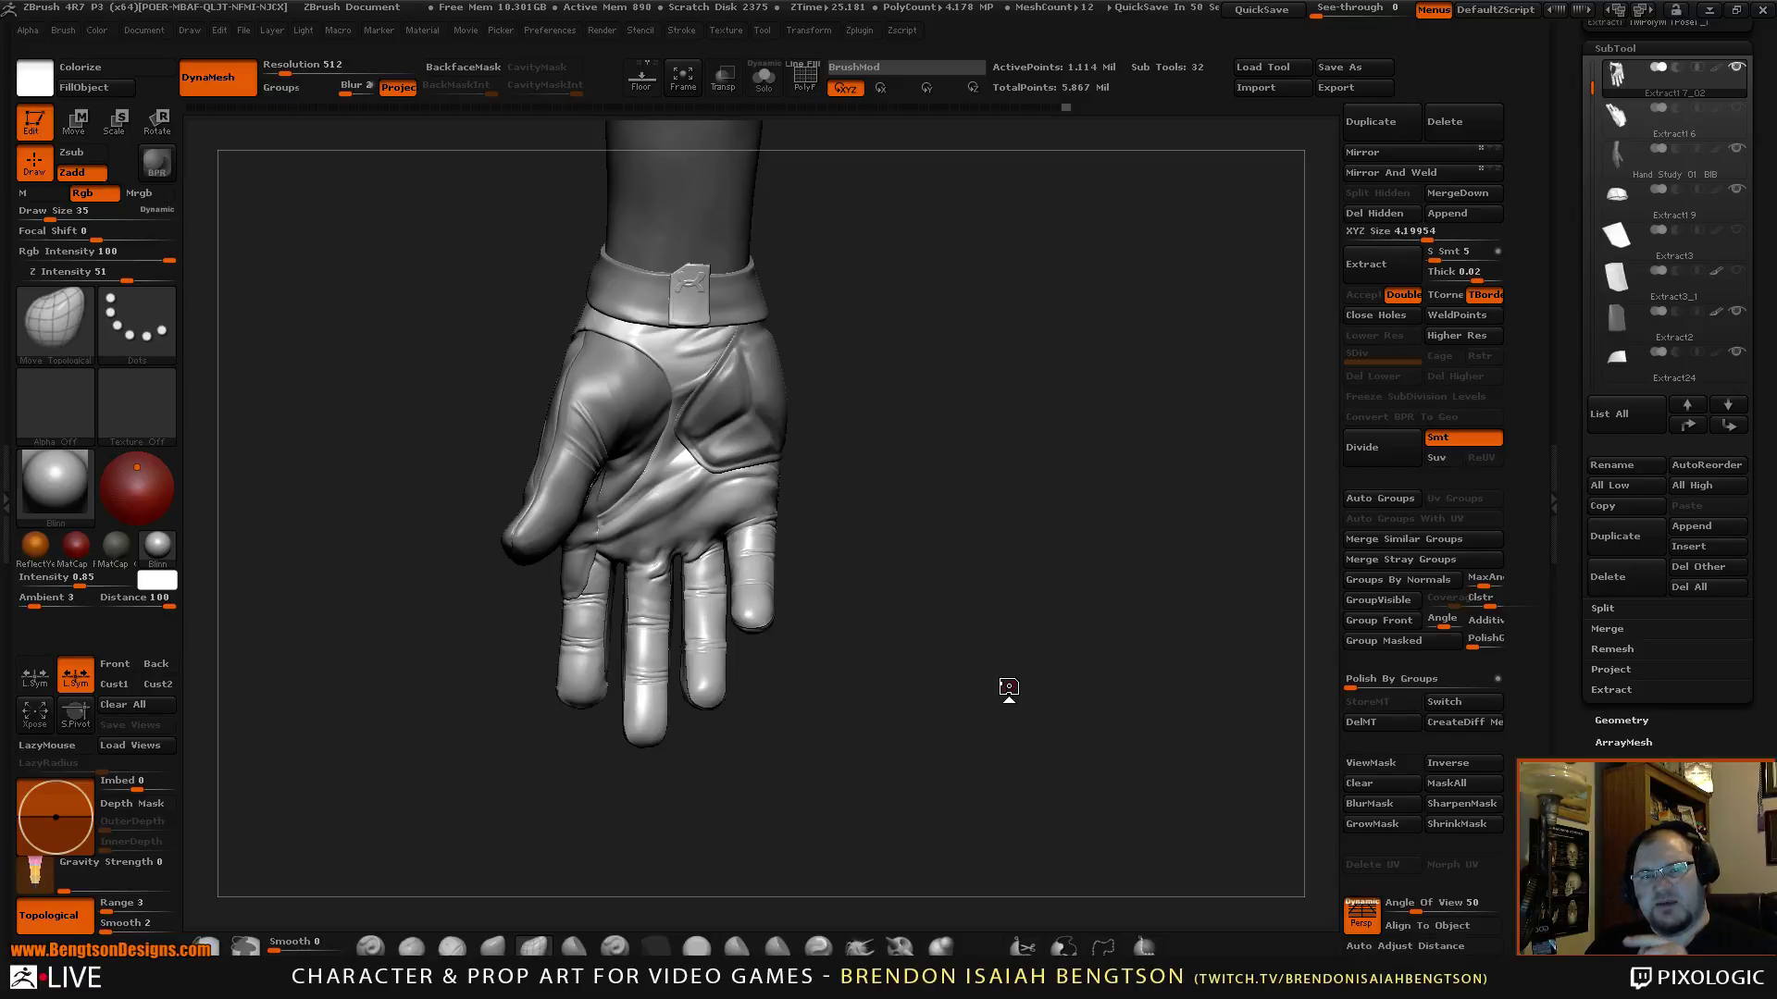
pyautogui.moveTo(1029, 675); pyautogui.dragTo(831, 504)
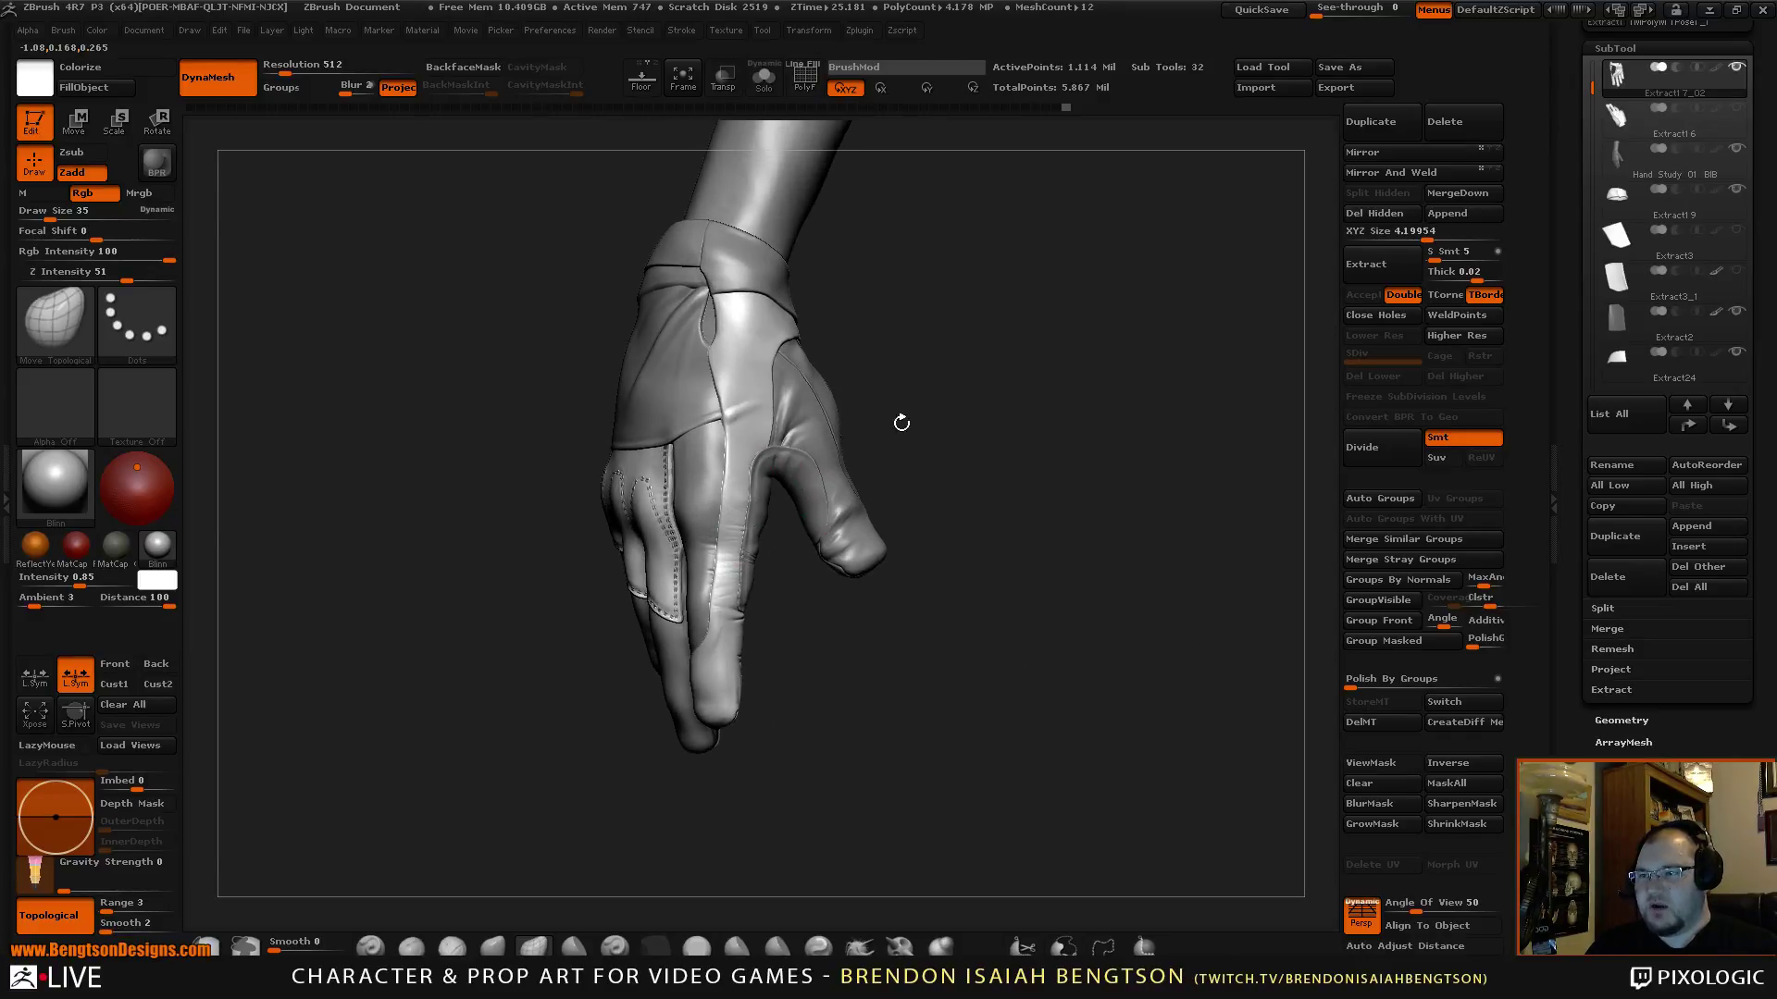
pyautogui.moveTo(985, 398); pyautogui.dragTo(731, 292)
pyautogui.moveTo(916, 398); pyautogui.dragTo(909, 481)
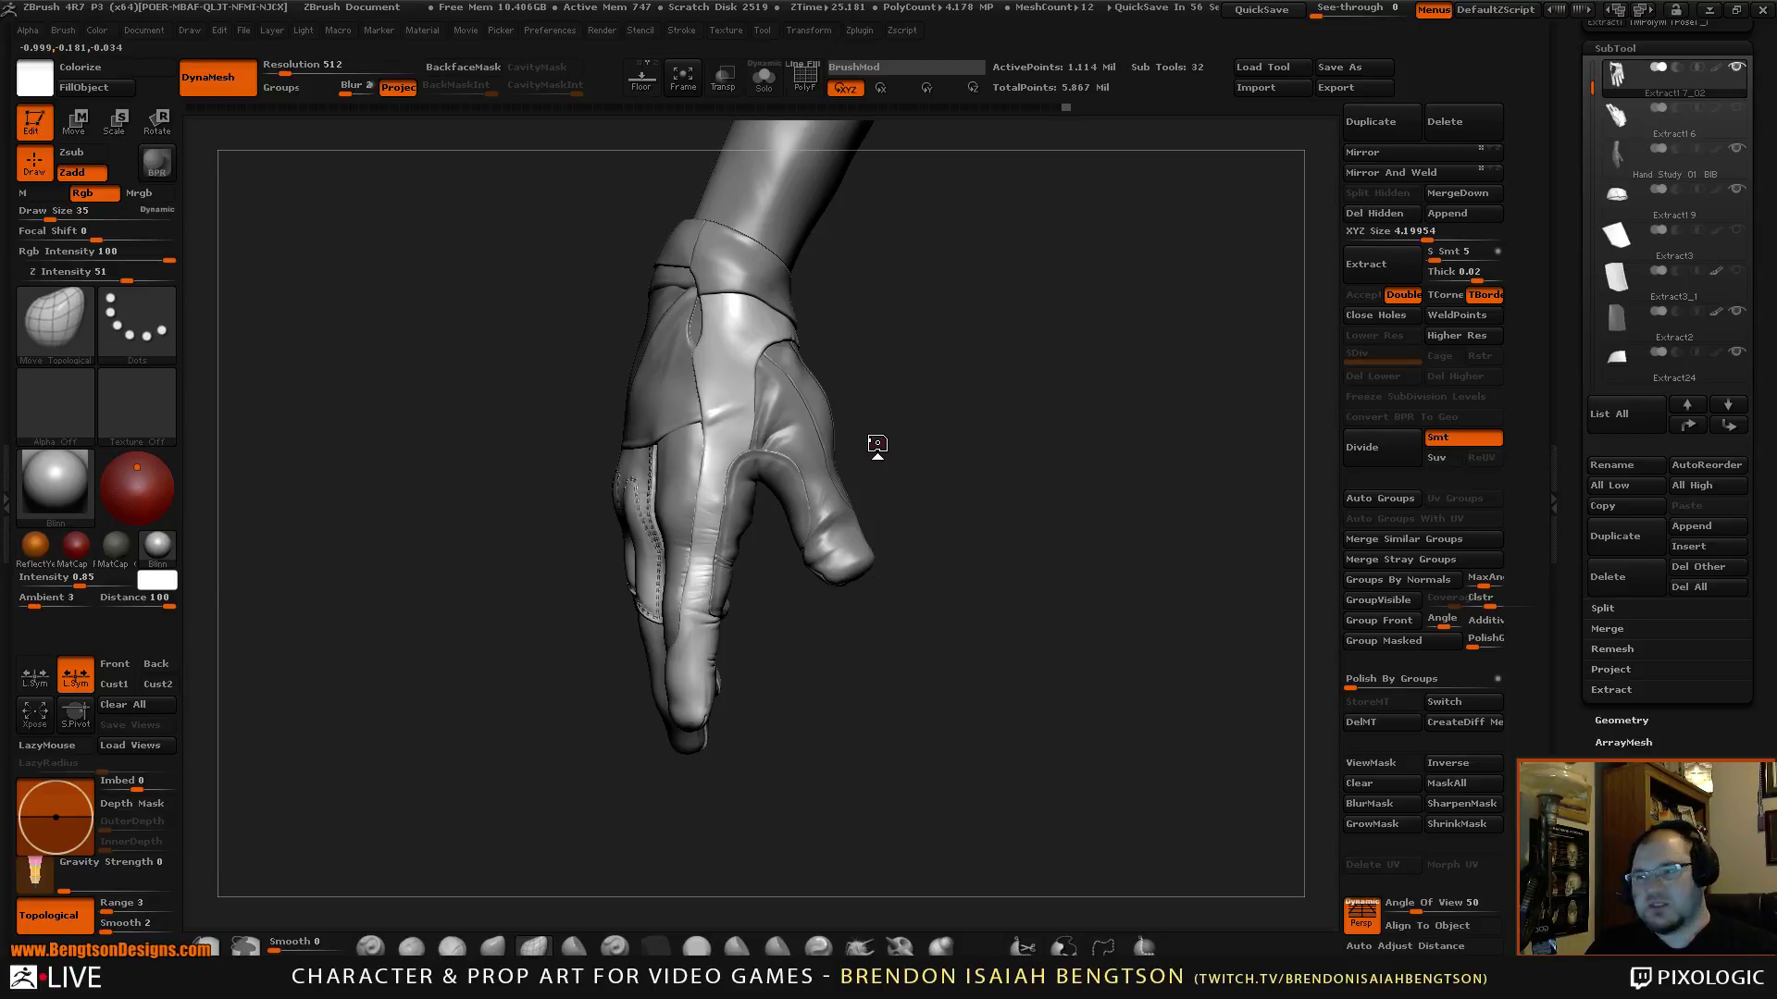
pyautogui.keyDown('alt'); pyautogui.moveTo(1082, 708); pyautogui.dragTo(1112, 801); pyautogui.keyUp('alt')
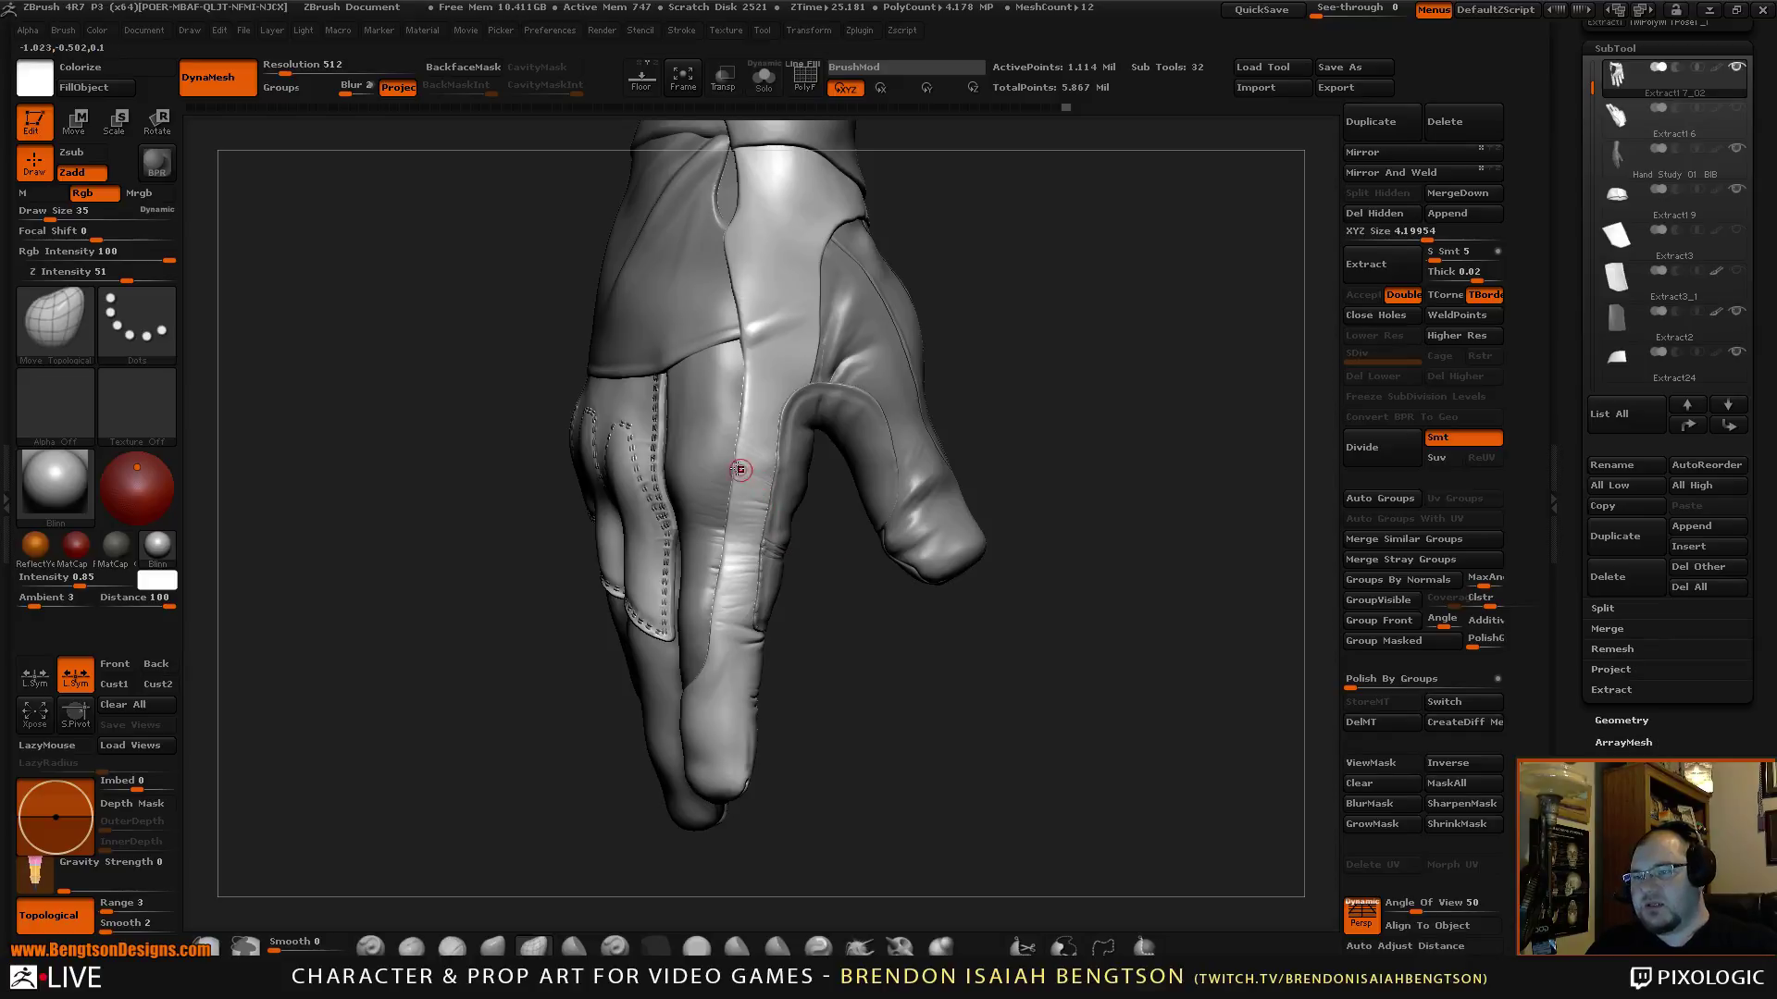
pyautogui.moveTo(872, 694)
pyautogui.mouseDown()
pyautogui.moveTo(828, 694)
pyautogui.moveTo(919, 683)
pyautogui.moveTo(889, 413)
pyautogui.mouseUp()
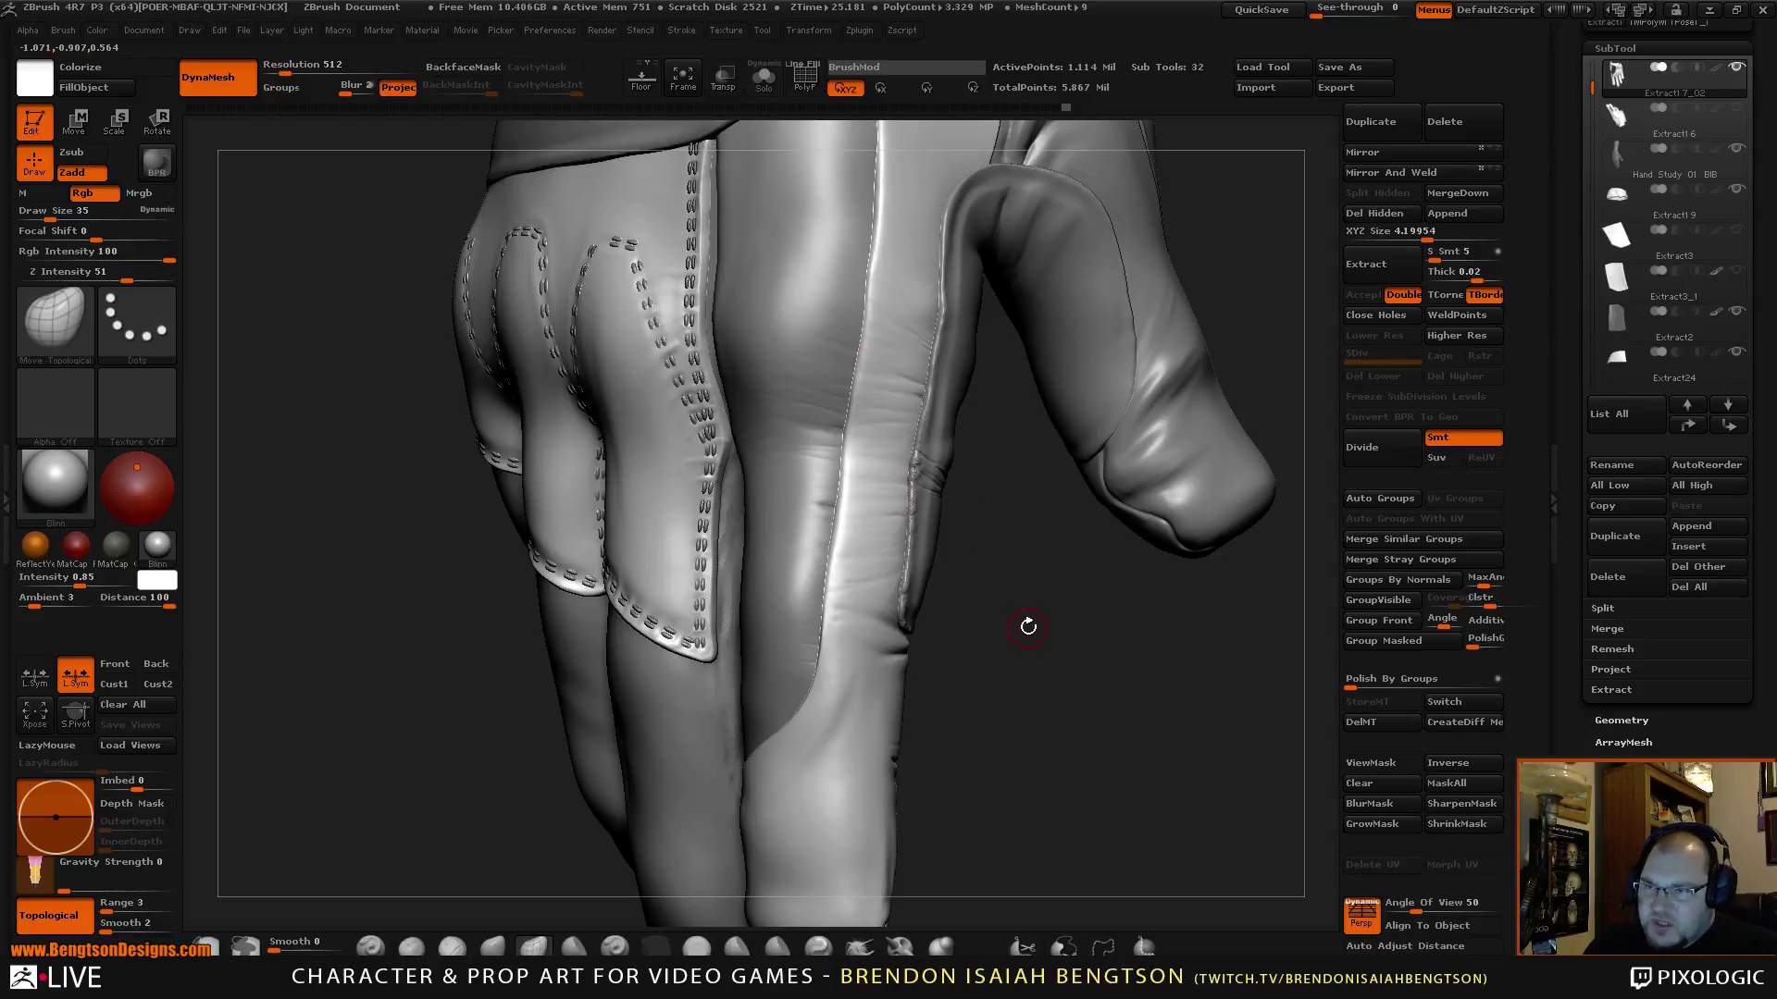
pyautogui.moveTo(1027, 622); pyautogui.dragTo(919, 492)
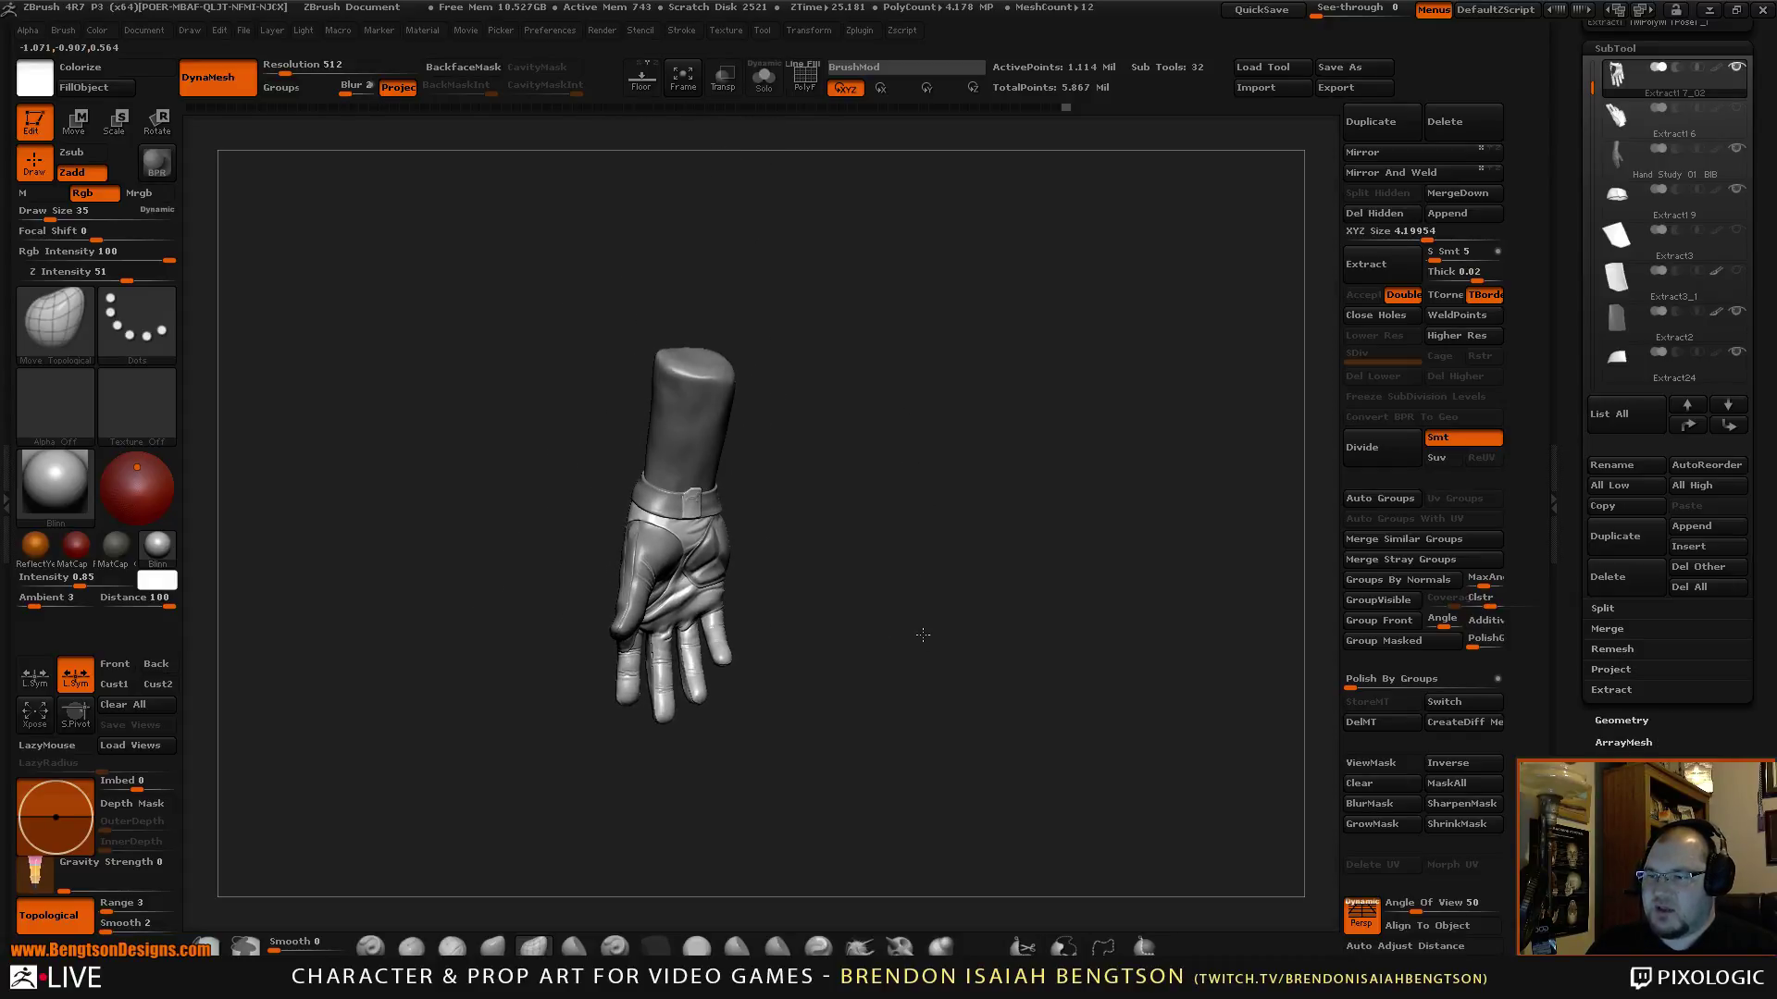
pyautogui.moveTo(969, 802); pyautogui.dragTo(798, 546)
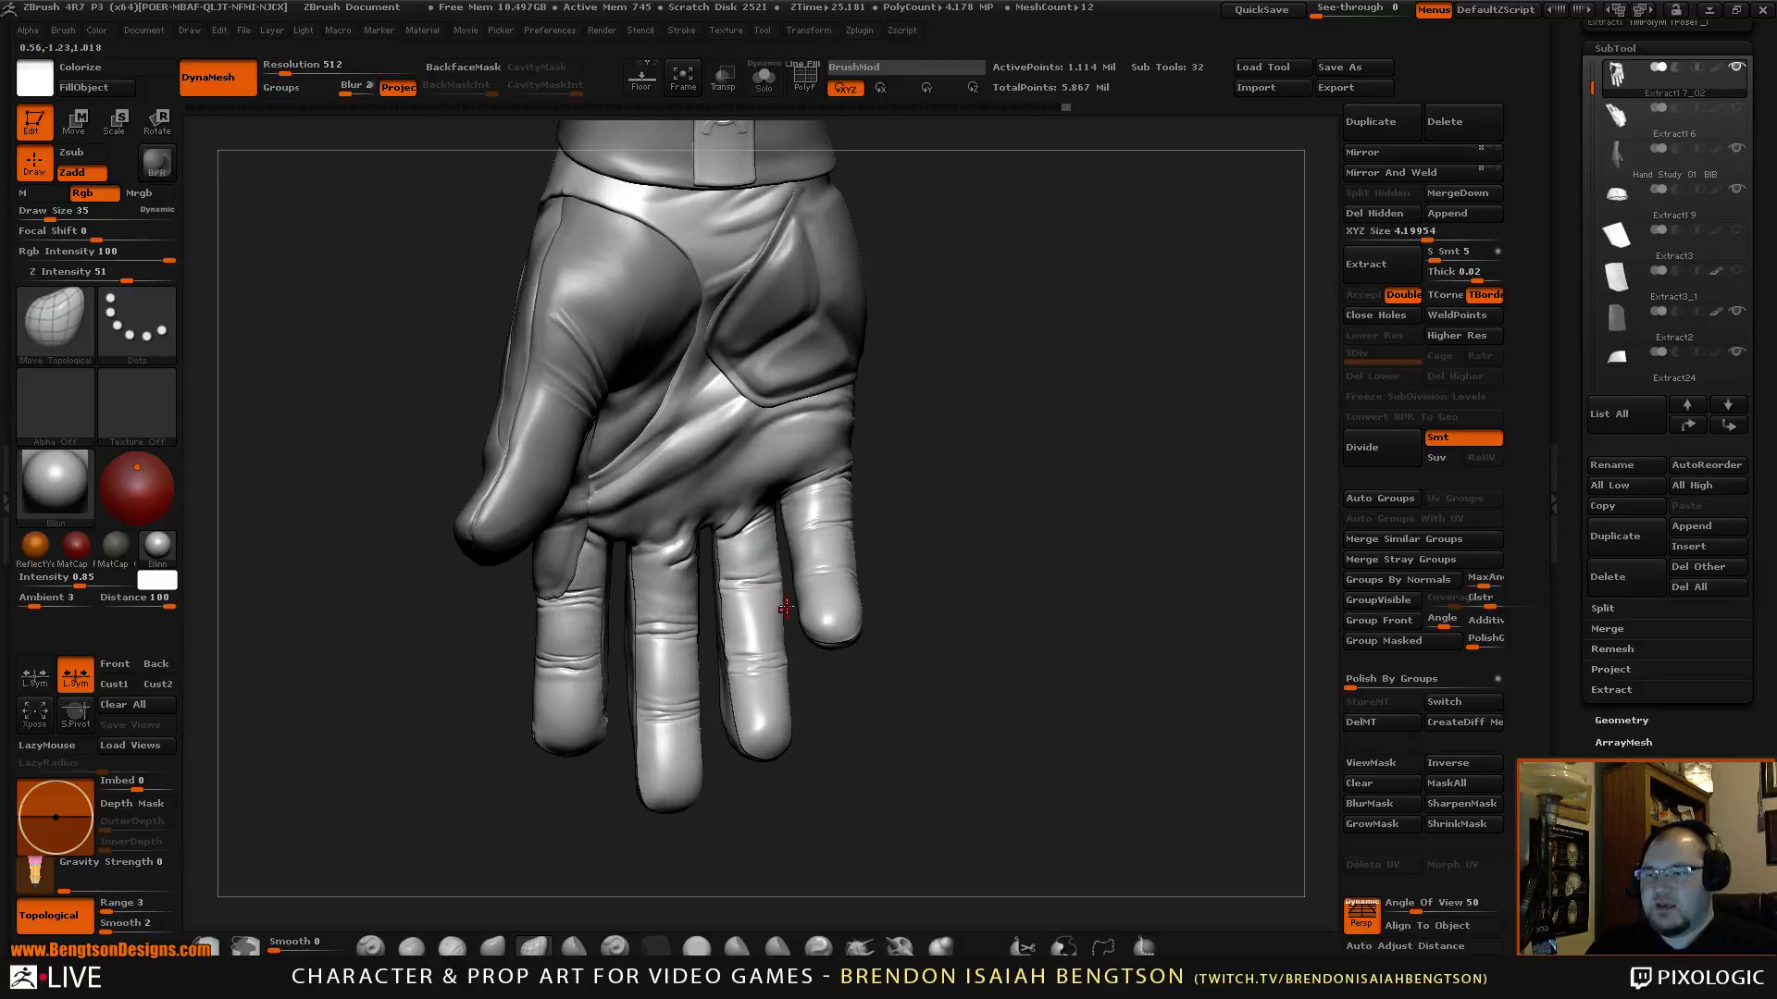
pyautogui.moveTo(904, 733); pyautogui.dragTo(853, 562)
pyautogui.moveTo(876, 680); pyautogui.dragTo(707, 692)
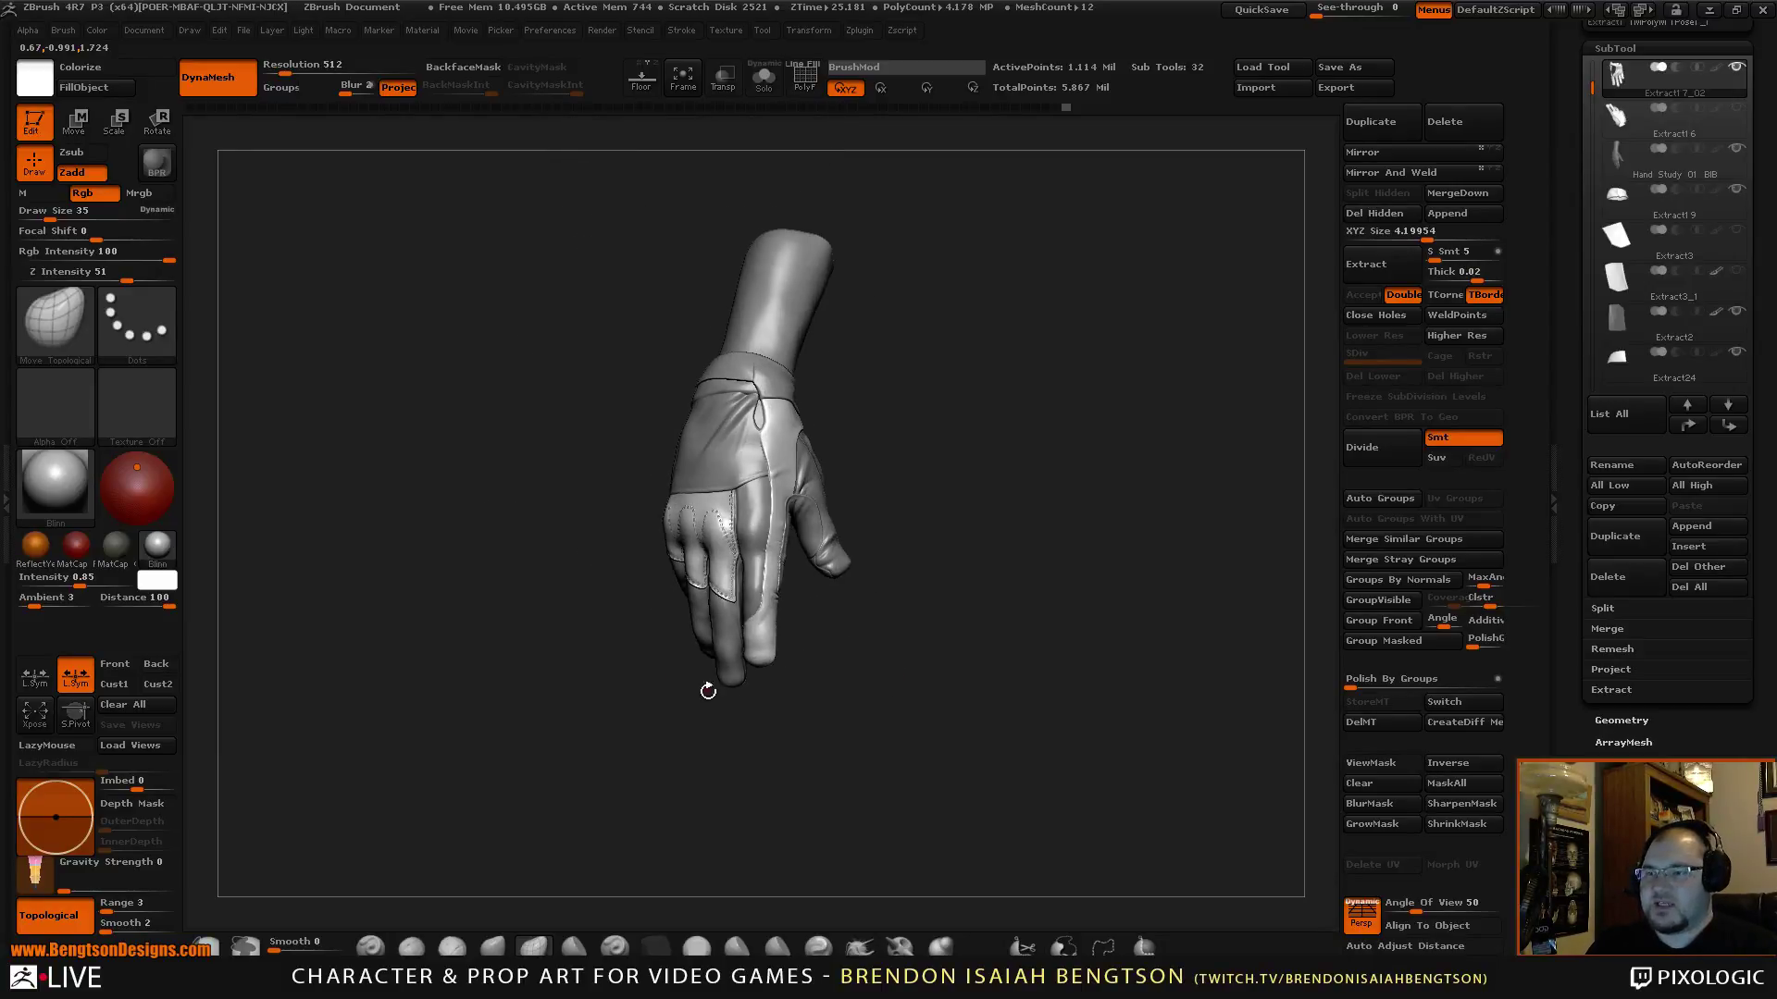
pyautogui.moveTo(827, 749); pyautogui.dragTo(942, 703)
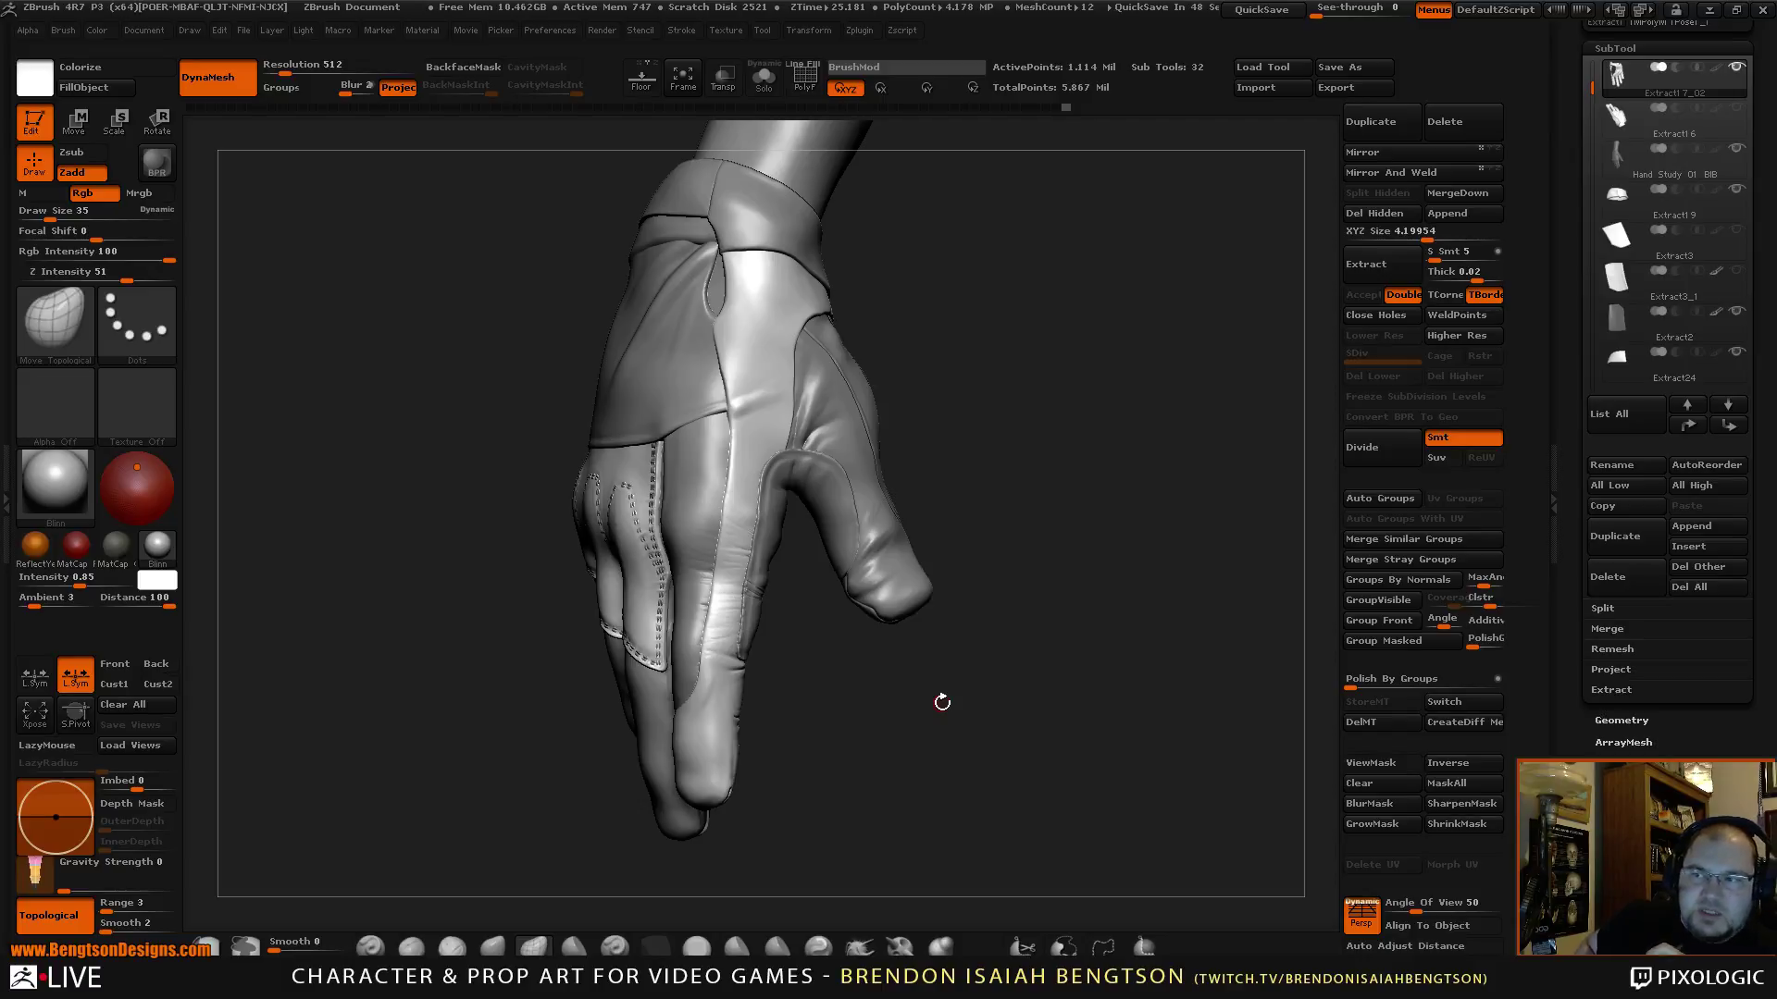
pyautogui.moveTo(1137, 581); pyautogui.dragTo(1070, 512)
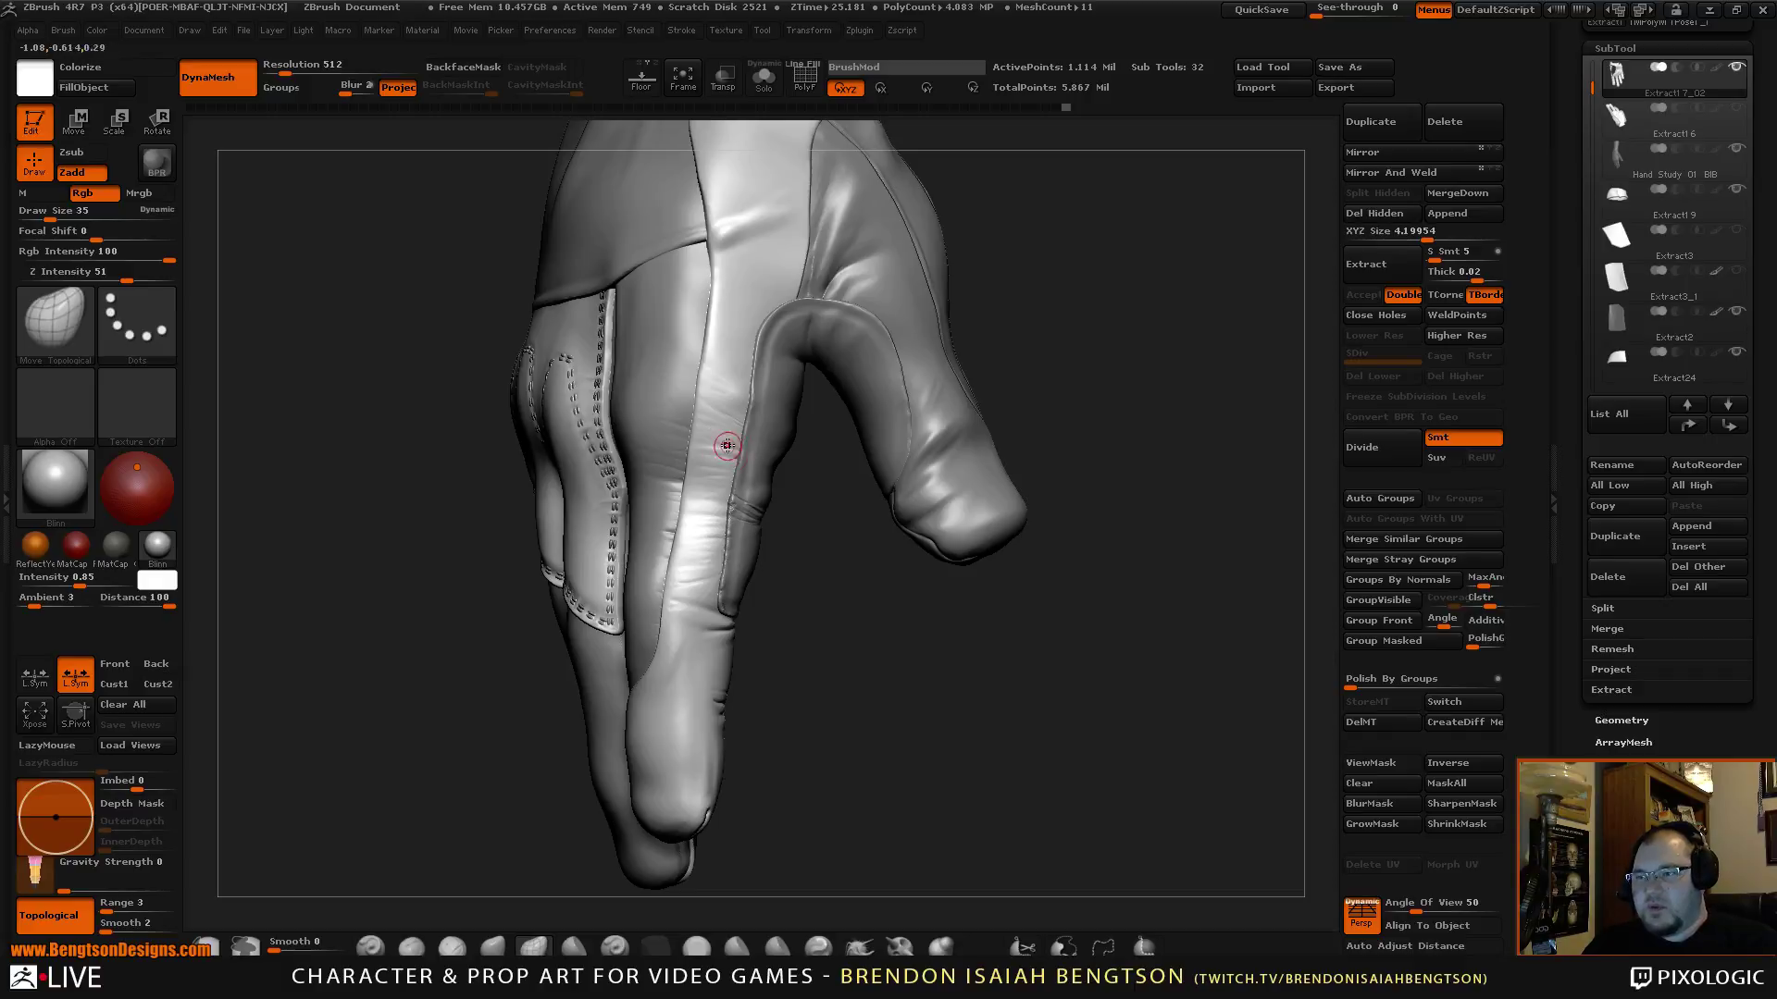
pyautogui.moveTo(719, 460); pyautogui.dragTo(675, 447)
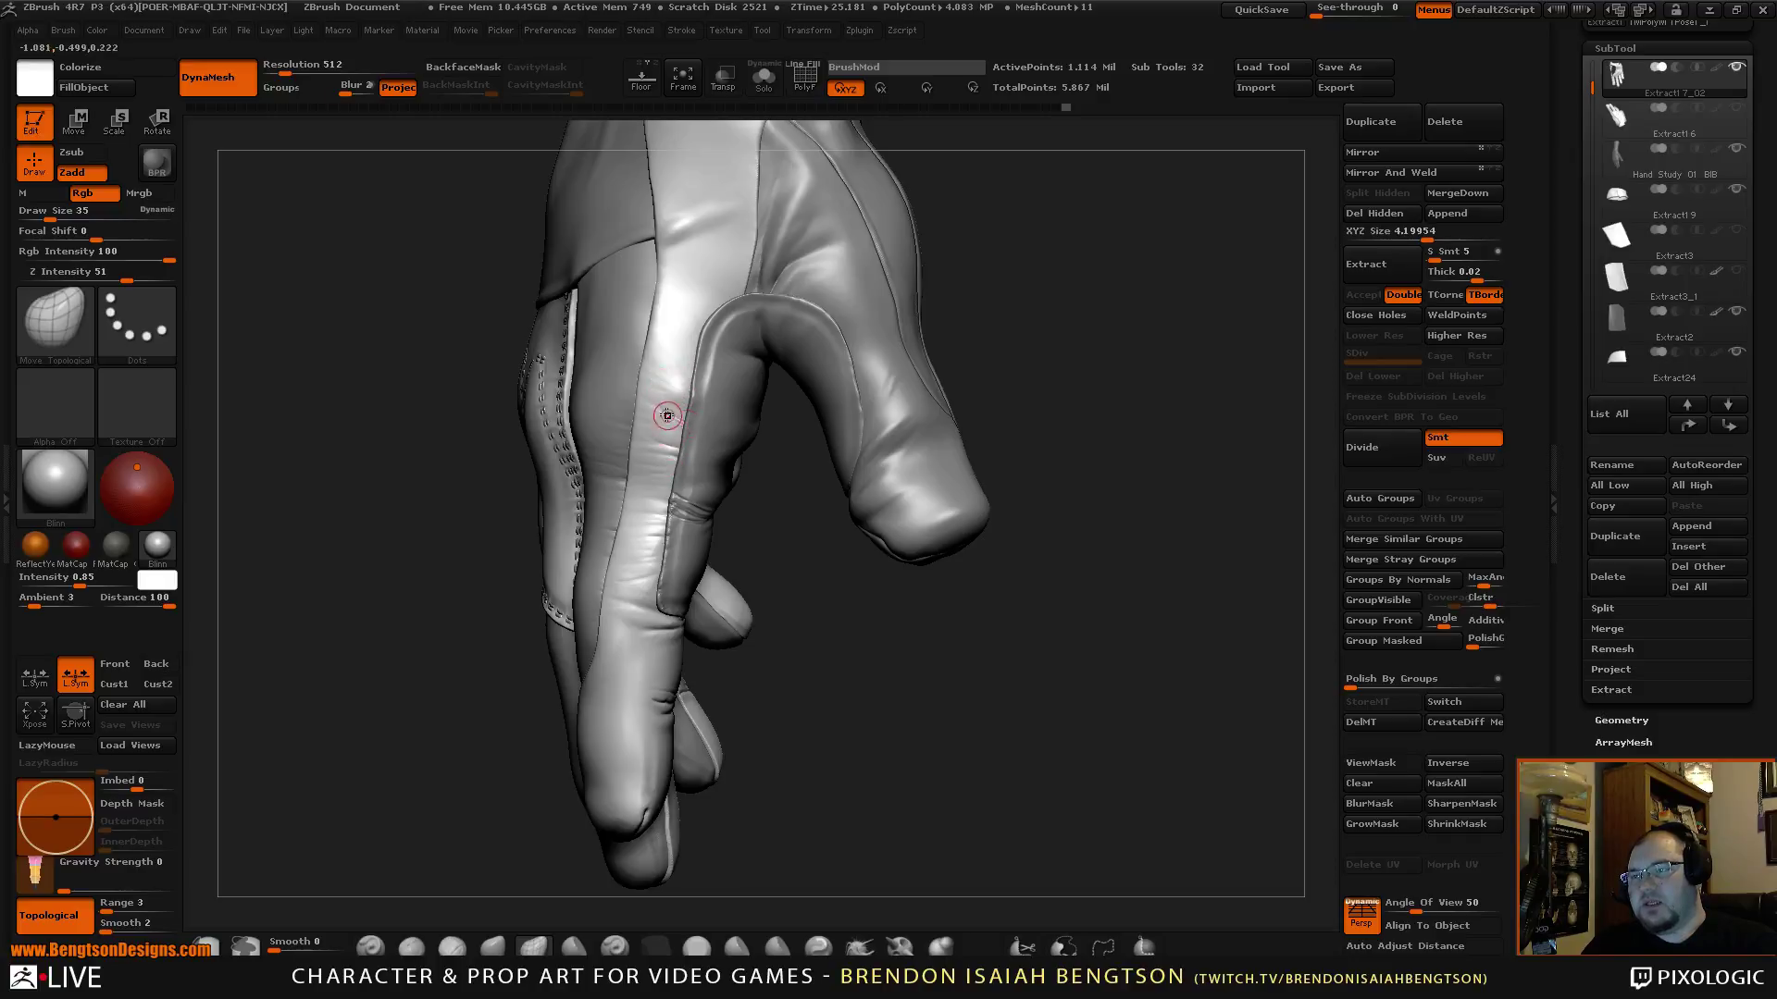
pyautogui.moveTo(833, 586); pyautogui.dragTo(966, 510)
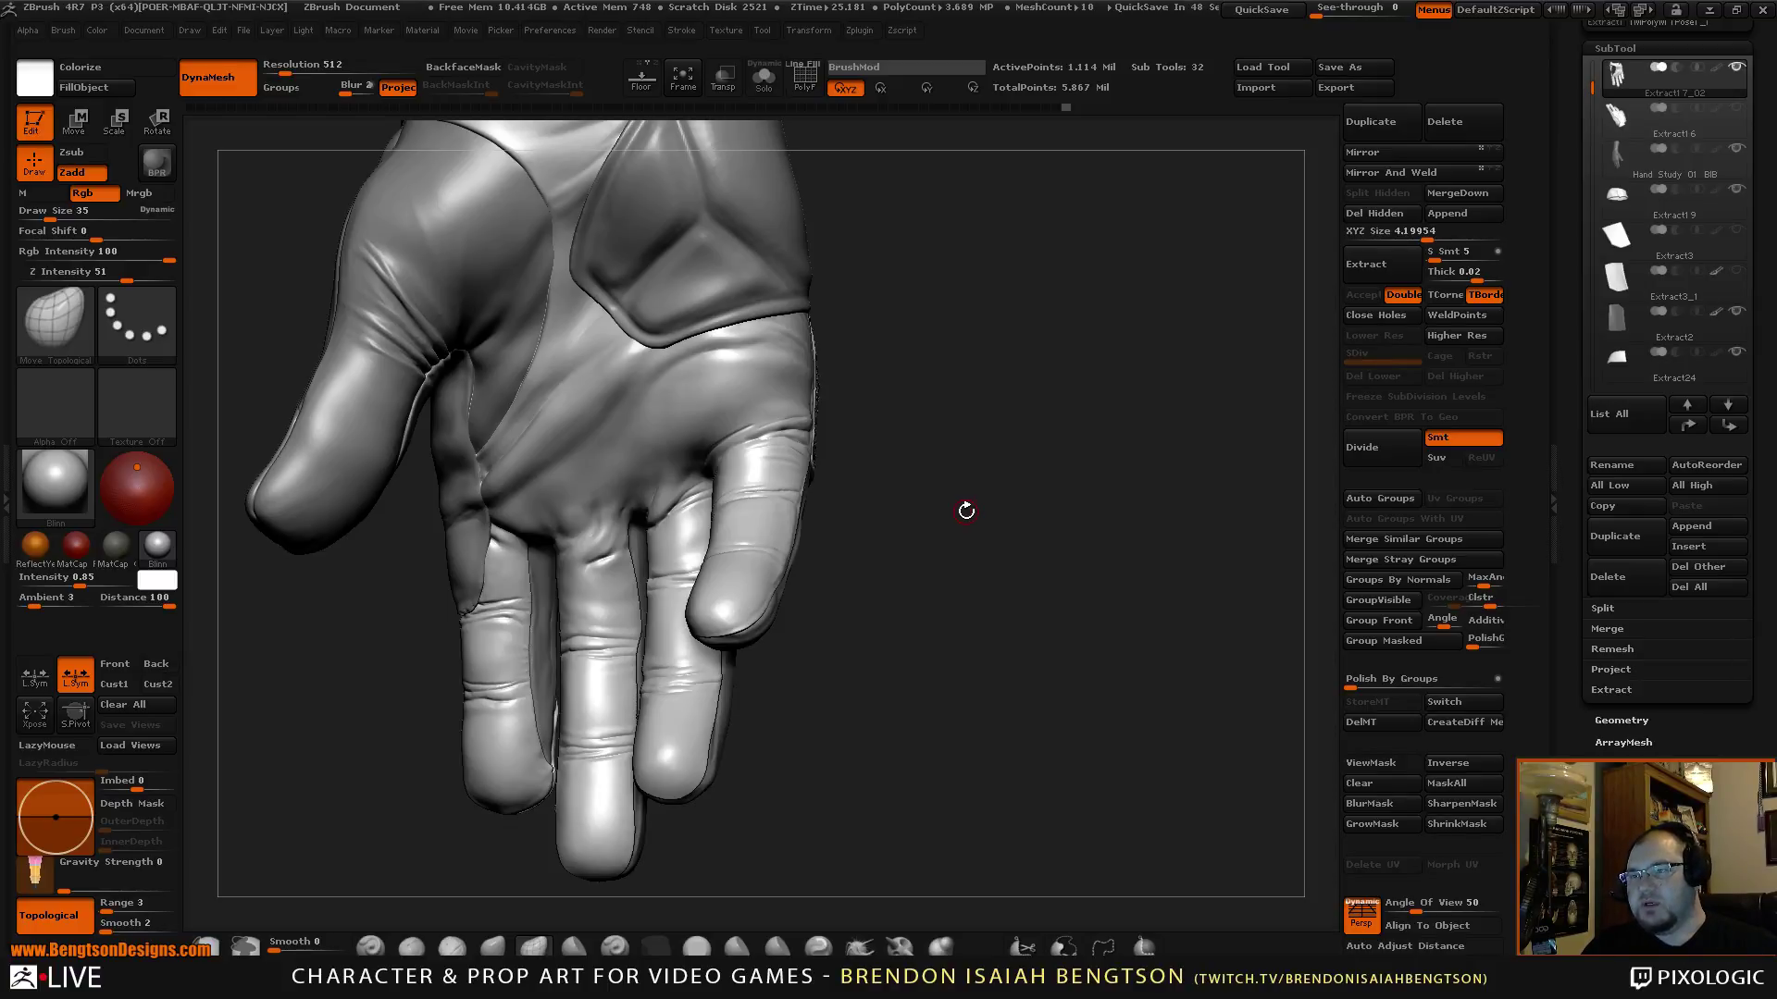
# Reshape the little finger's outer side around its joints with the Move Topological brush at Draw Size 56.
pyautogui.moveTo(1059, 441)
pyautogui.mouseDown()
pyautogui.moveTo(1123, 623)
pyautogui.moveTo(978, 650)
pyautogui.moveTo(1063, 508)
pyautogui.moveTo(1029, 424)
pyautogui.moveTo(1142, 482)
pyautogui.moveTo(1103, 604)
pyautogui.moveTo(1122, 527)
pyautogui.moveTo(1097, 584)
pyautogui.moveTo(1023, 572)
pyautogui.mouseUp()
pyautogui.press('space')
pyautogui.moveTo(884, 517)
pyautogui.mouseDown()
pyautogui.moveTo(953, 518)
pyautogui.moveTo(907, 546)
pyautogui.mouseUp()
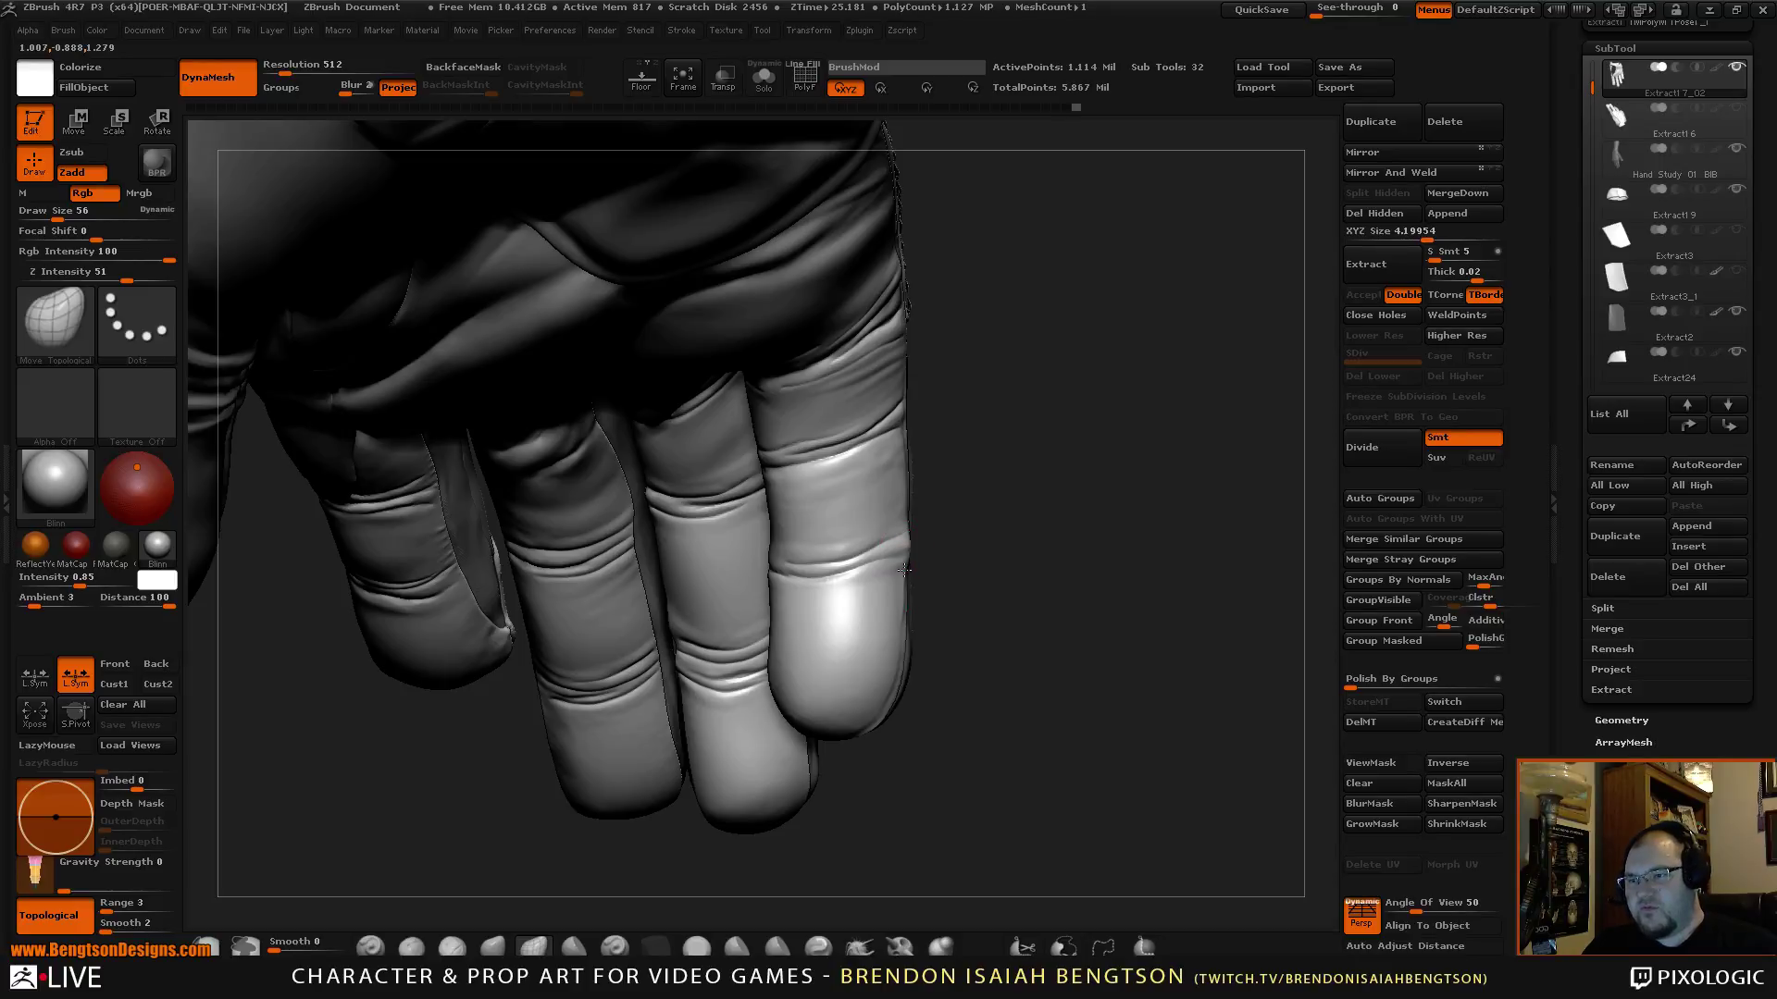
pyautogui.moveTo(1004, 601); pyautogui.dragTo(820, 591)
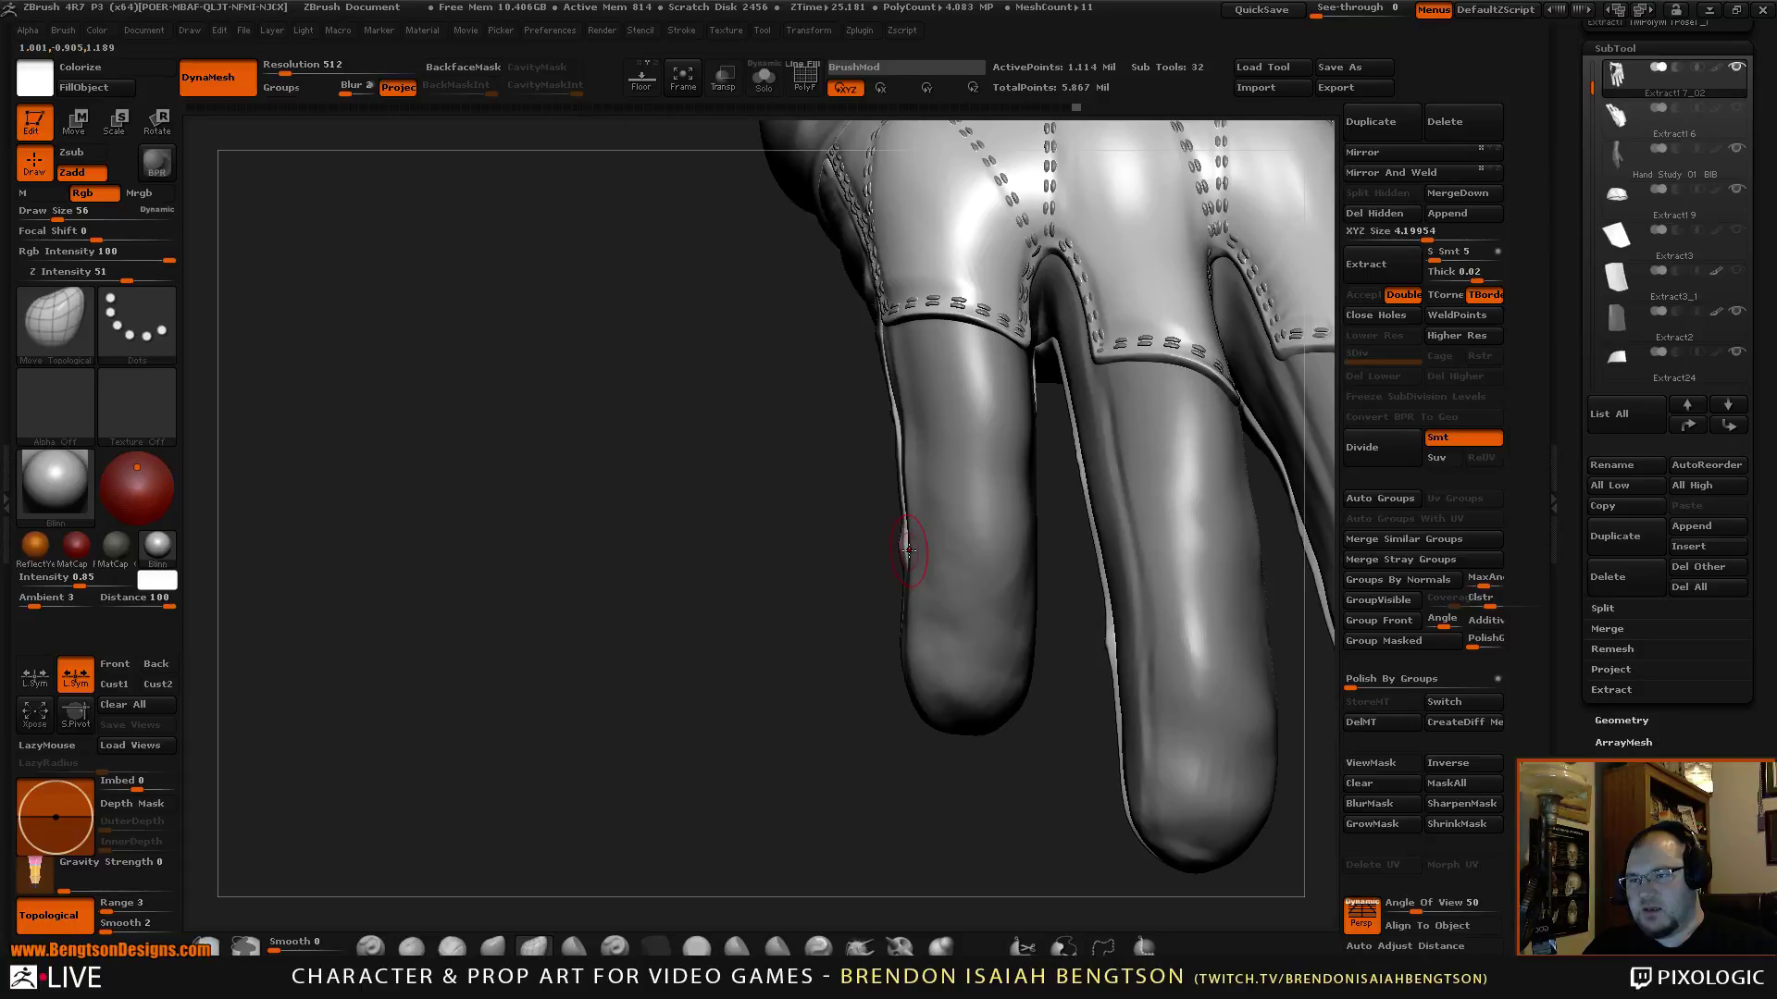
pyautogui.moveTo(902, 540); pyautogui.dragTo(937, 396)
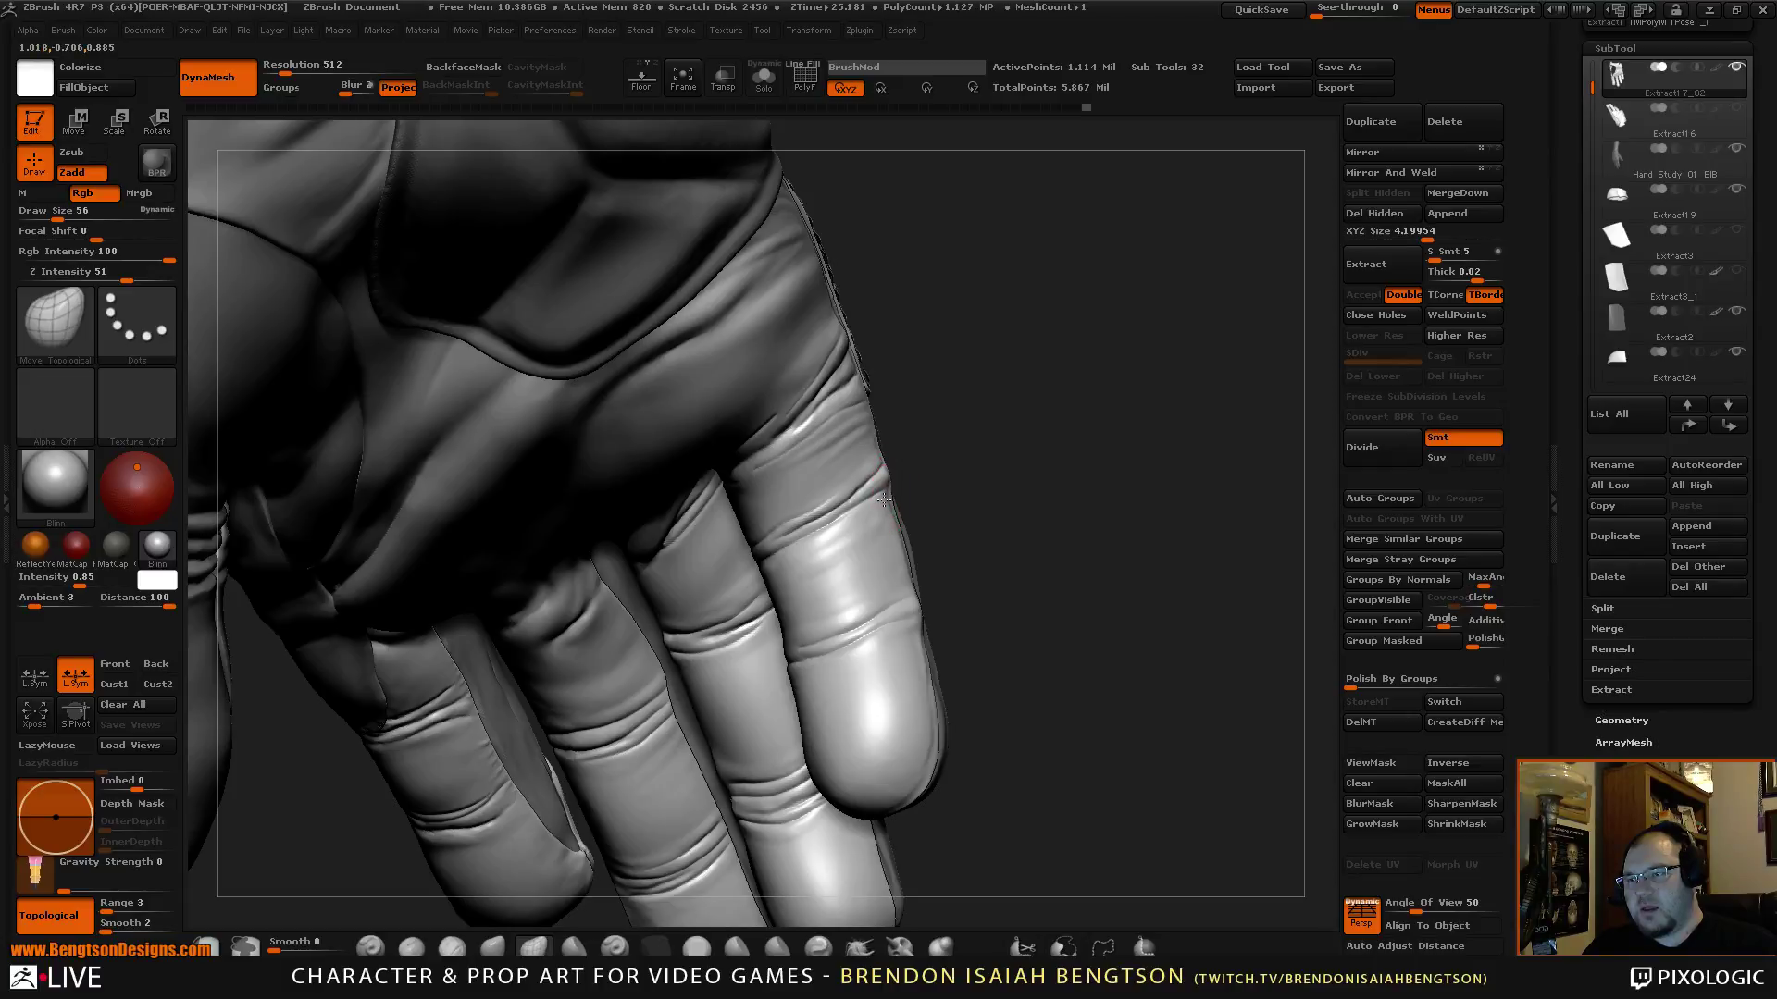
# Refine the little finger's inner outline at its joint creases with the Move Topological brush at Draw Size 37.
pyautogui.moveTo(912, 458)
pyautogui.mouseDown()
pyautogui.moveTo(1010, 430)
pyautogui.moveTo(1003, 464)
pyautogui.moveTo(953, 405)
pyautogui.moveTo(1024, 401)
pyautogui.moveTo(1029, 528)
pyautogui.moveTo(925, 374)
pyautogui.moveTo(734, 397)
pyautogui.mouseUp()
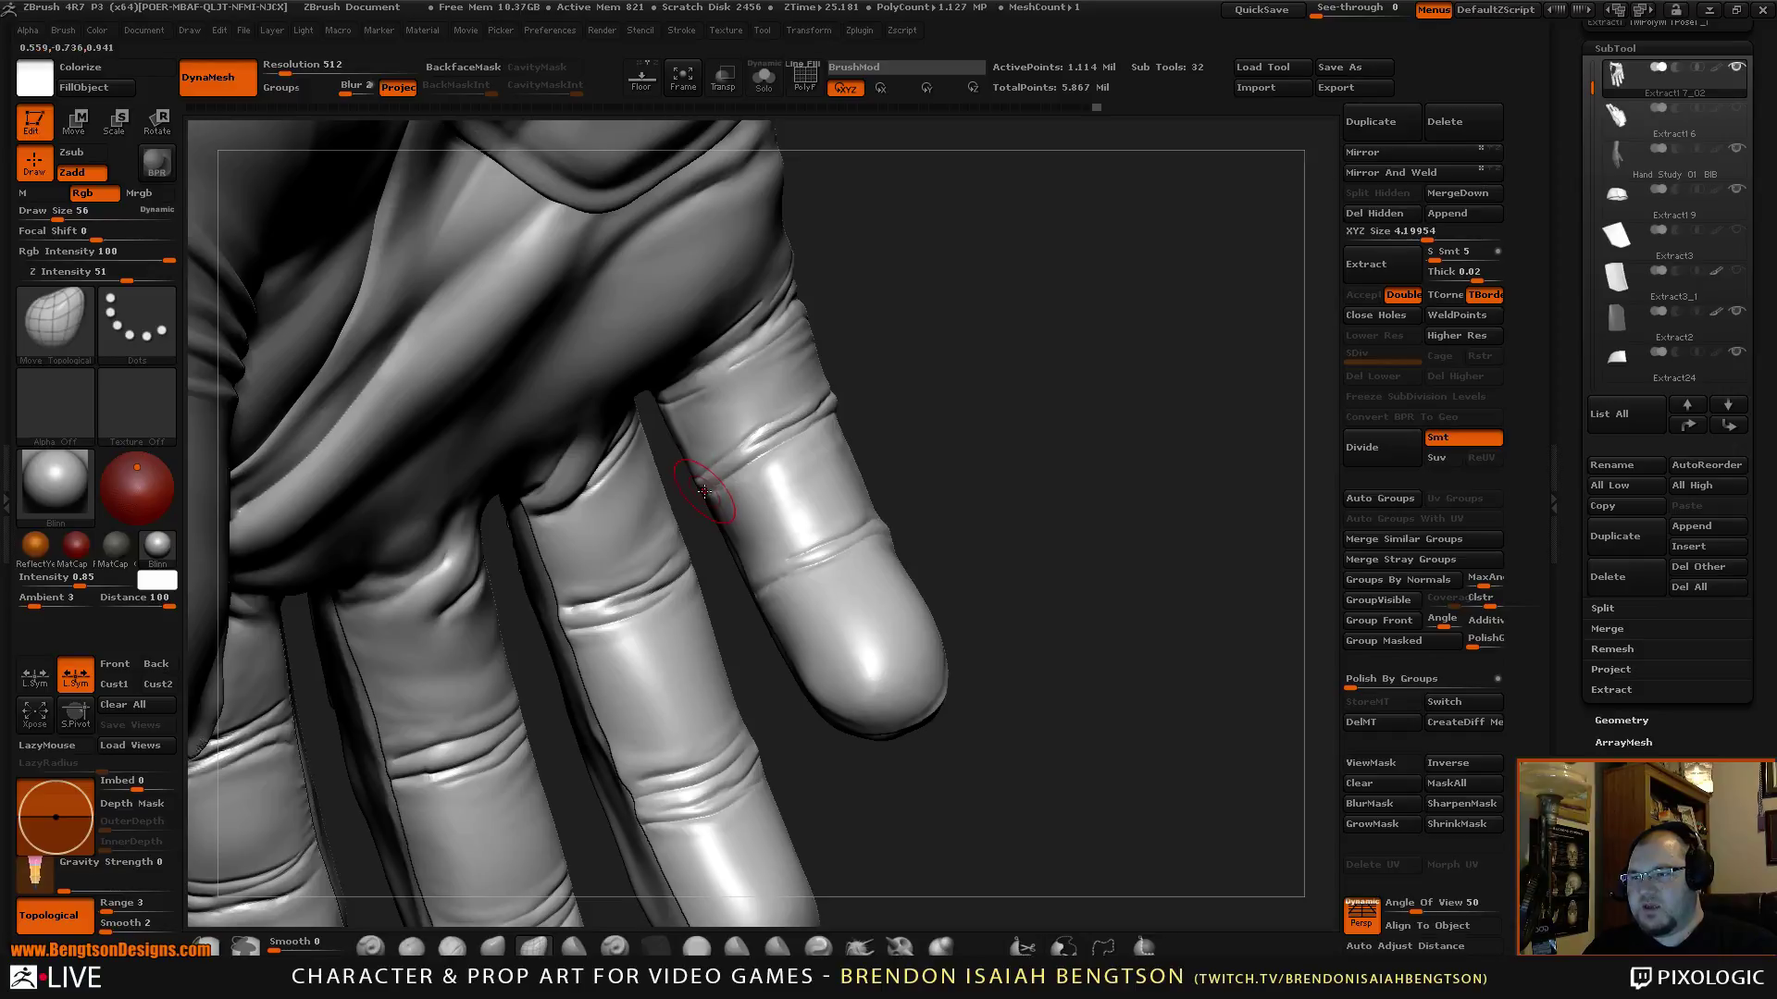
pyautogui.press('space')
pyautogui.moveTo(713, 474); pyautogui.dragTo(705, 474)
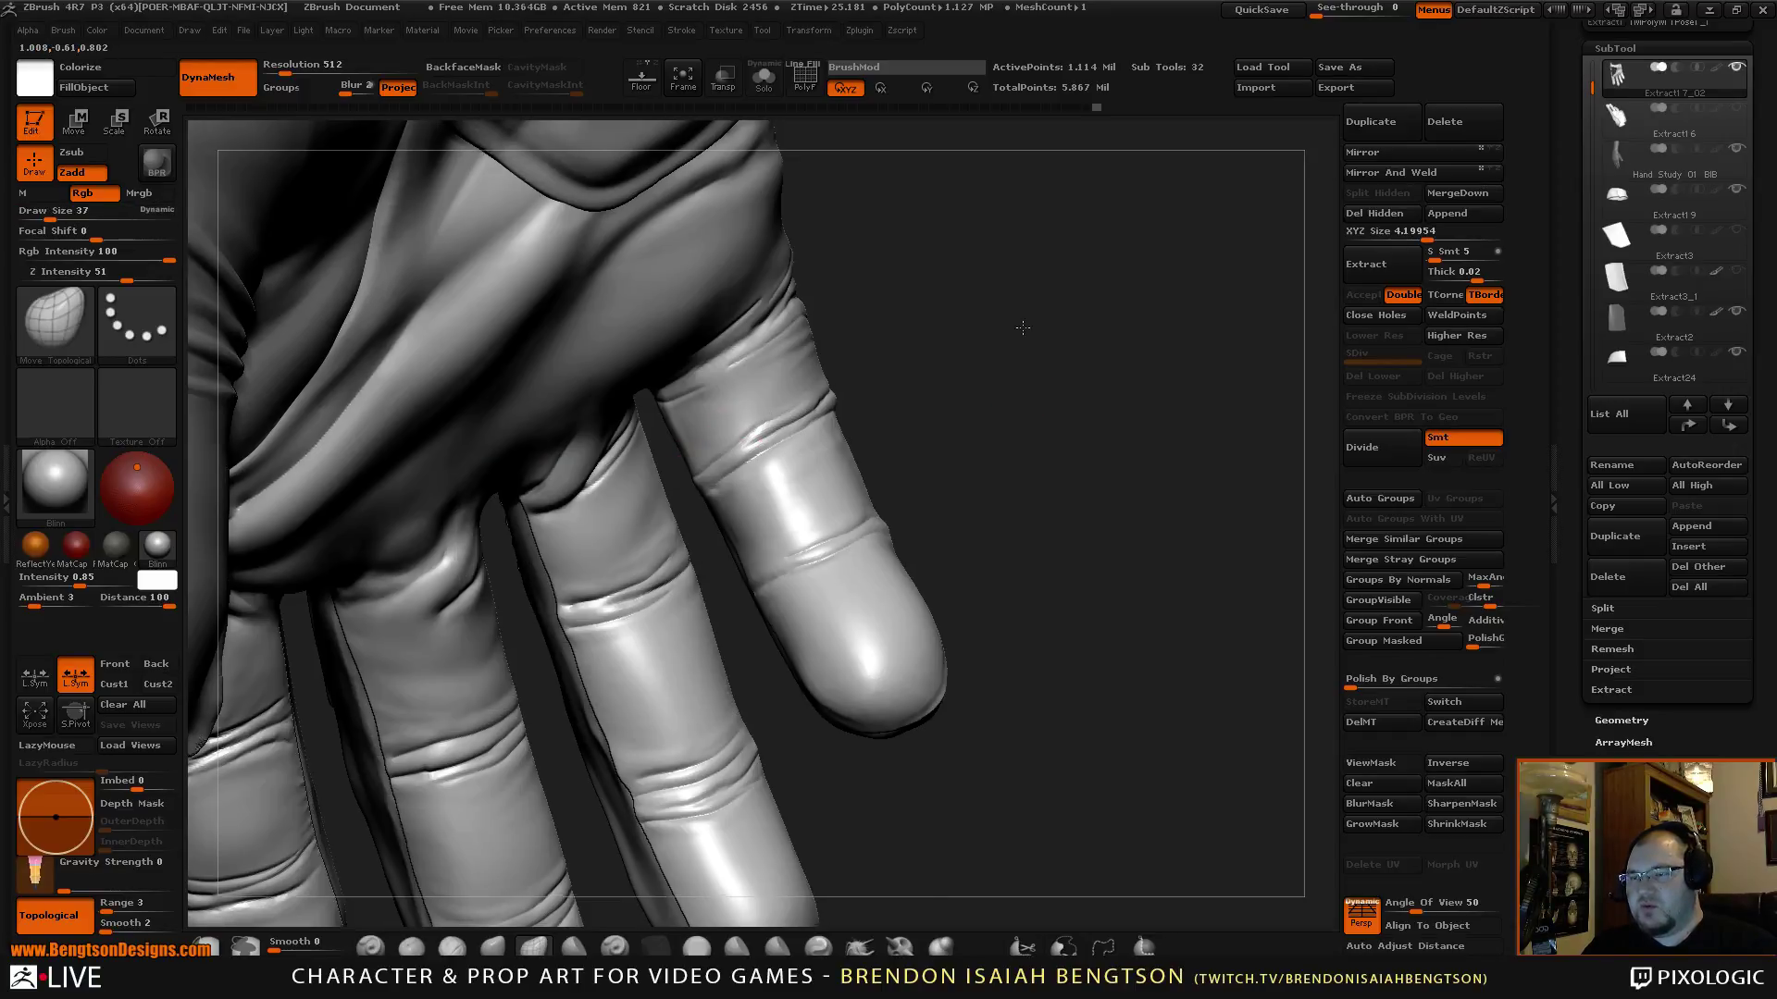
pyautogui.keyDown('alt'); pyautogui.moveTo(1029, 409); pyautogui.dragTo(1024, 349); pyautogui.keyUp('alt')
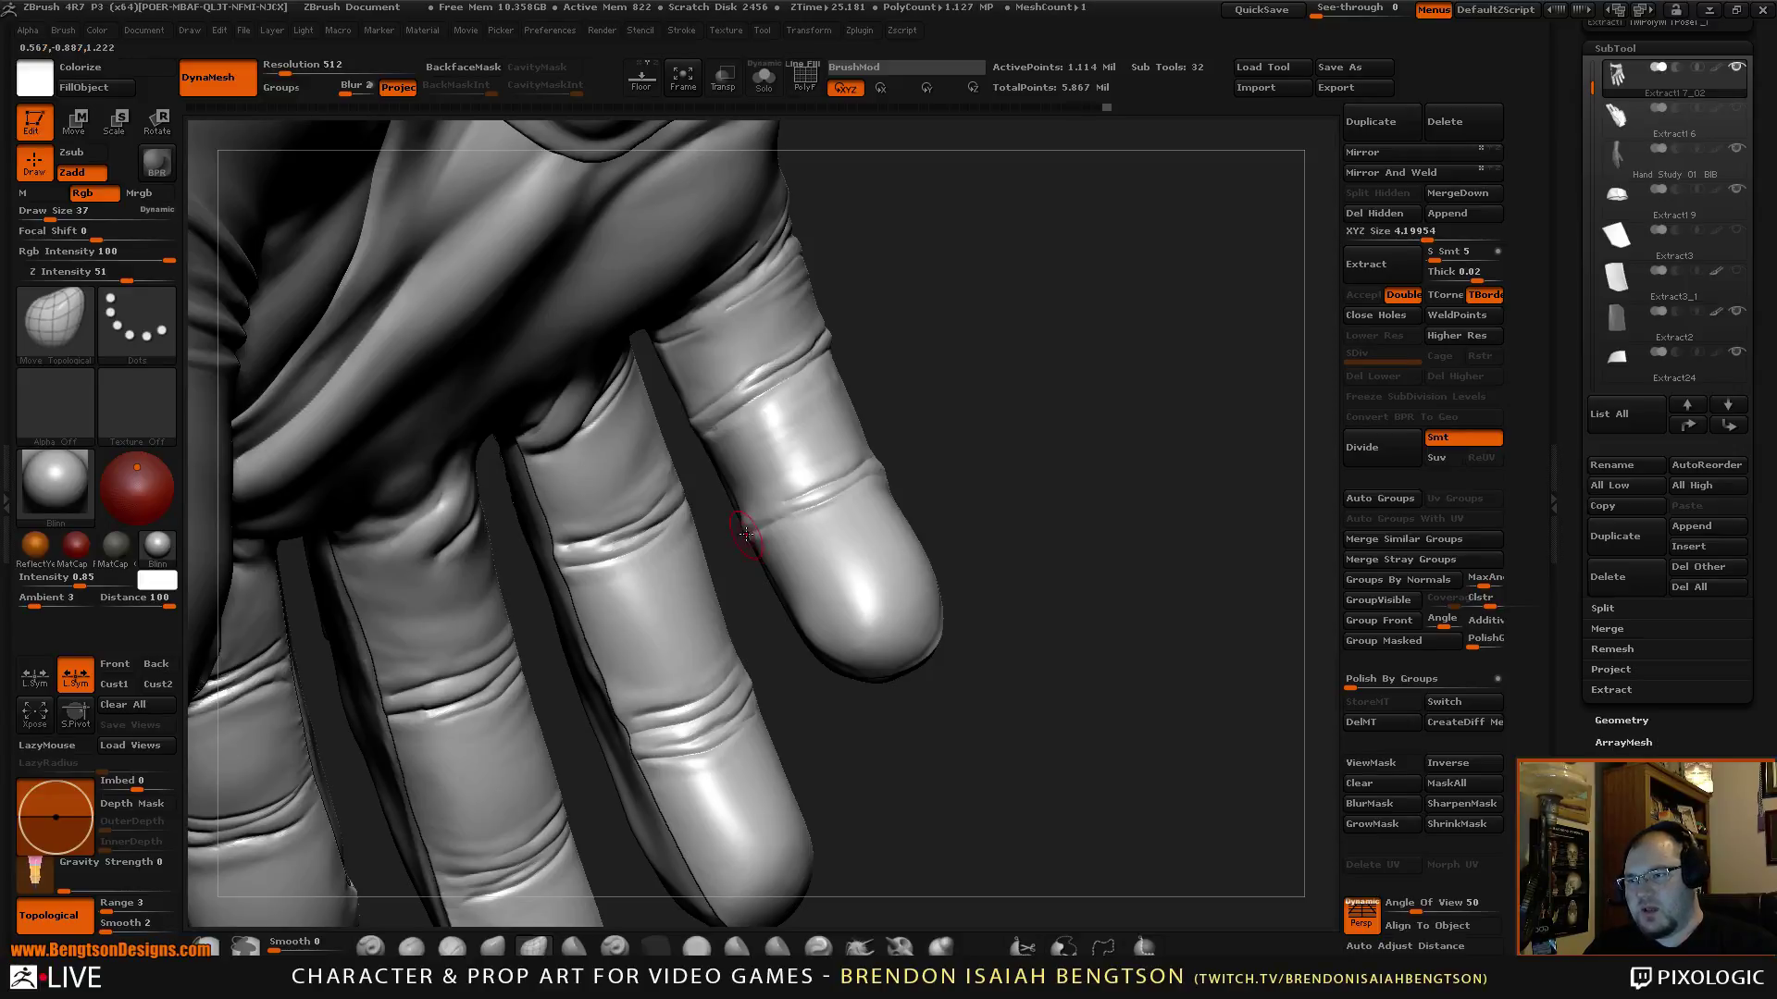
# Inspect the fingertips, the stitched knuckle panel, the back-of-hand folds and the wrist strap from several angles.
pyautogui.press('f')
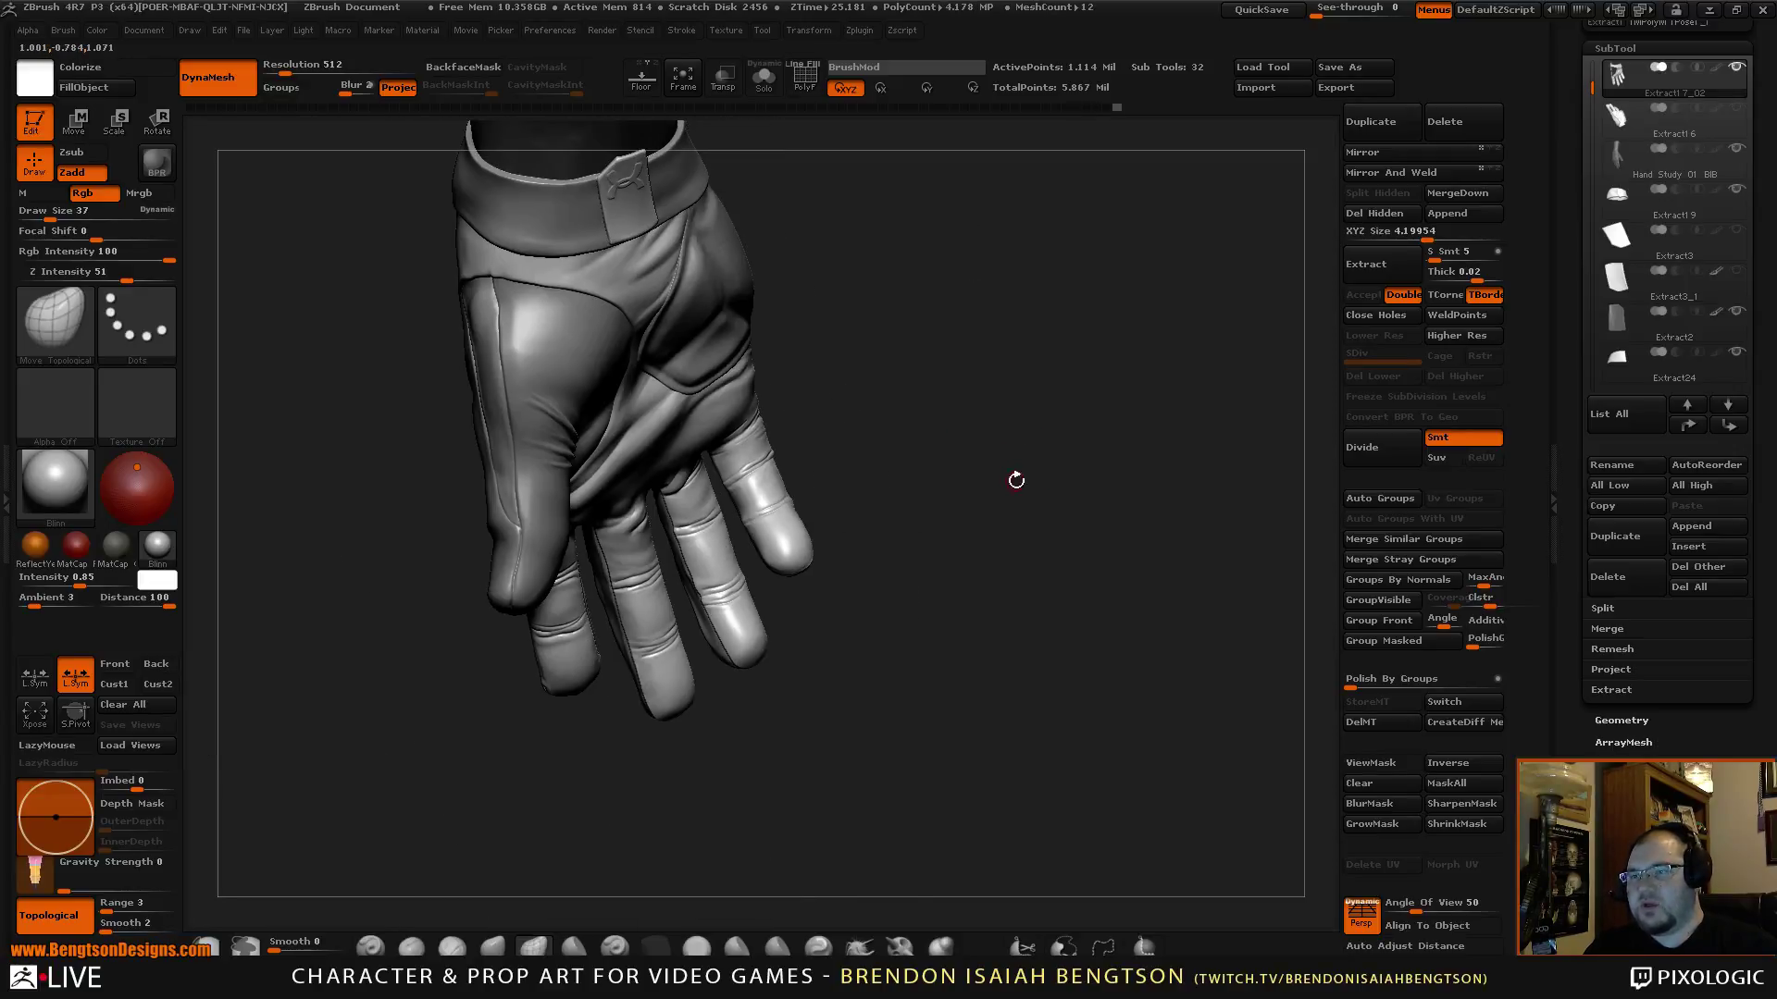
pyautogui.moveTo(1015, 476); pyautogui.dragTo(1121, 487)
pyautogui.moveTo(1156, 400); pyautogui.dragTo(1031, 413)
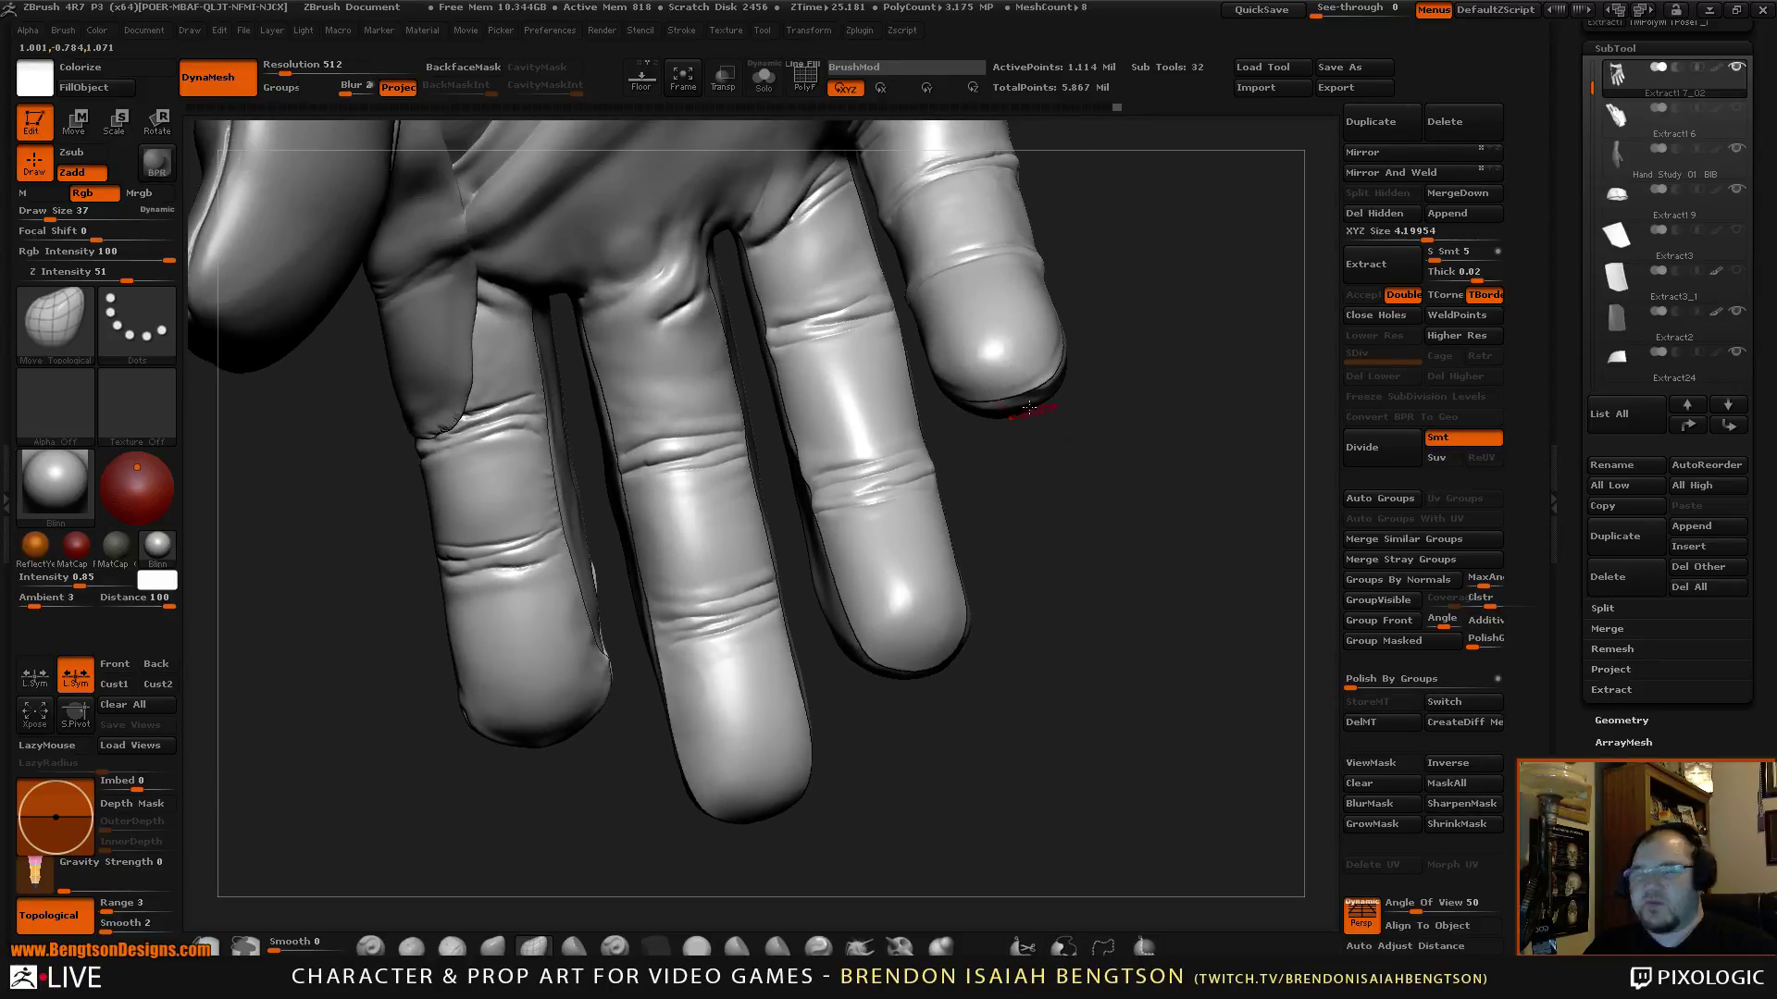
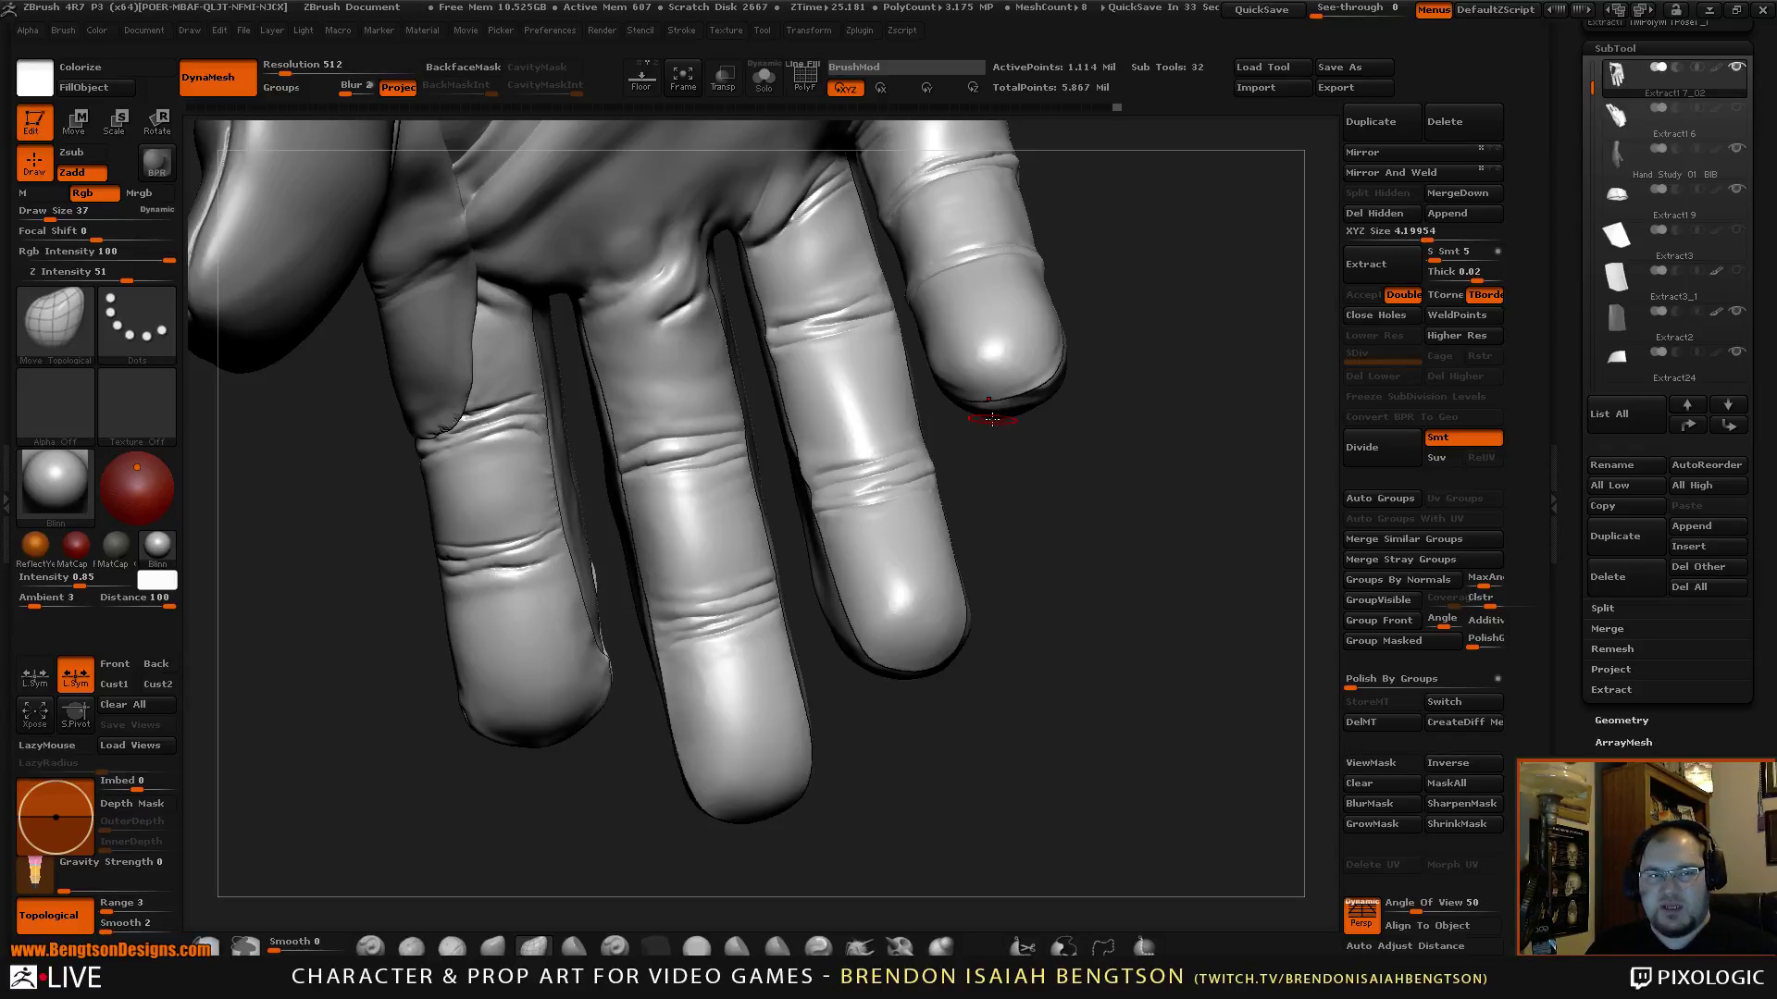
pyautogui.moveTo(1150, 595); pyautogui.dragTo(463, 657)
pyautogui.moveTo(1185, 388); pyautogui.dragTo(1148, 413)
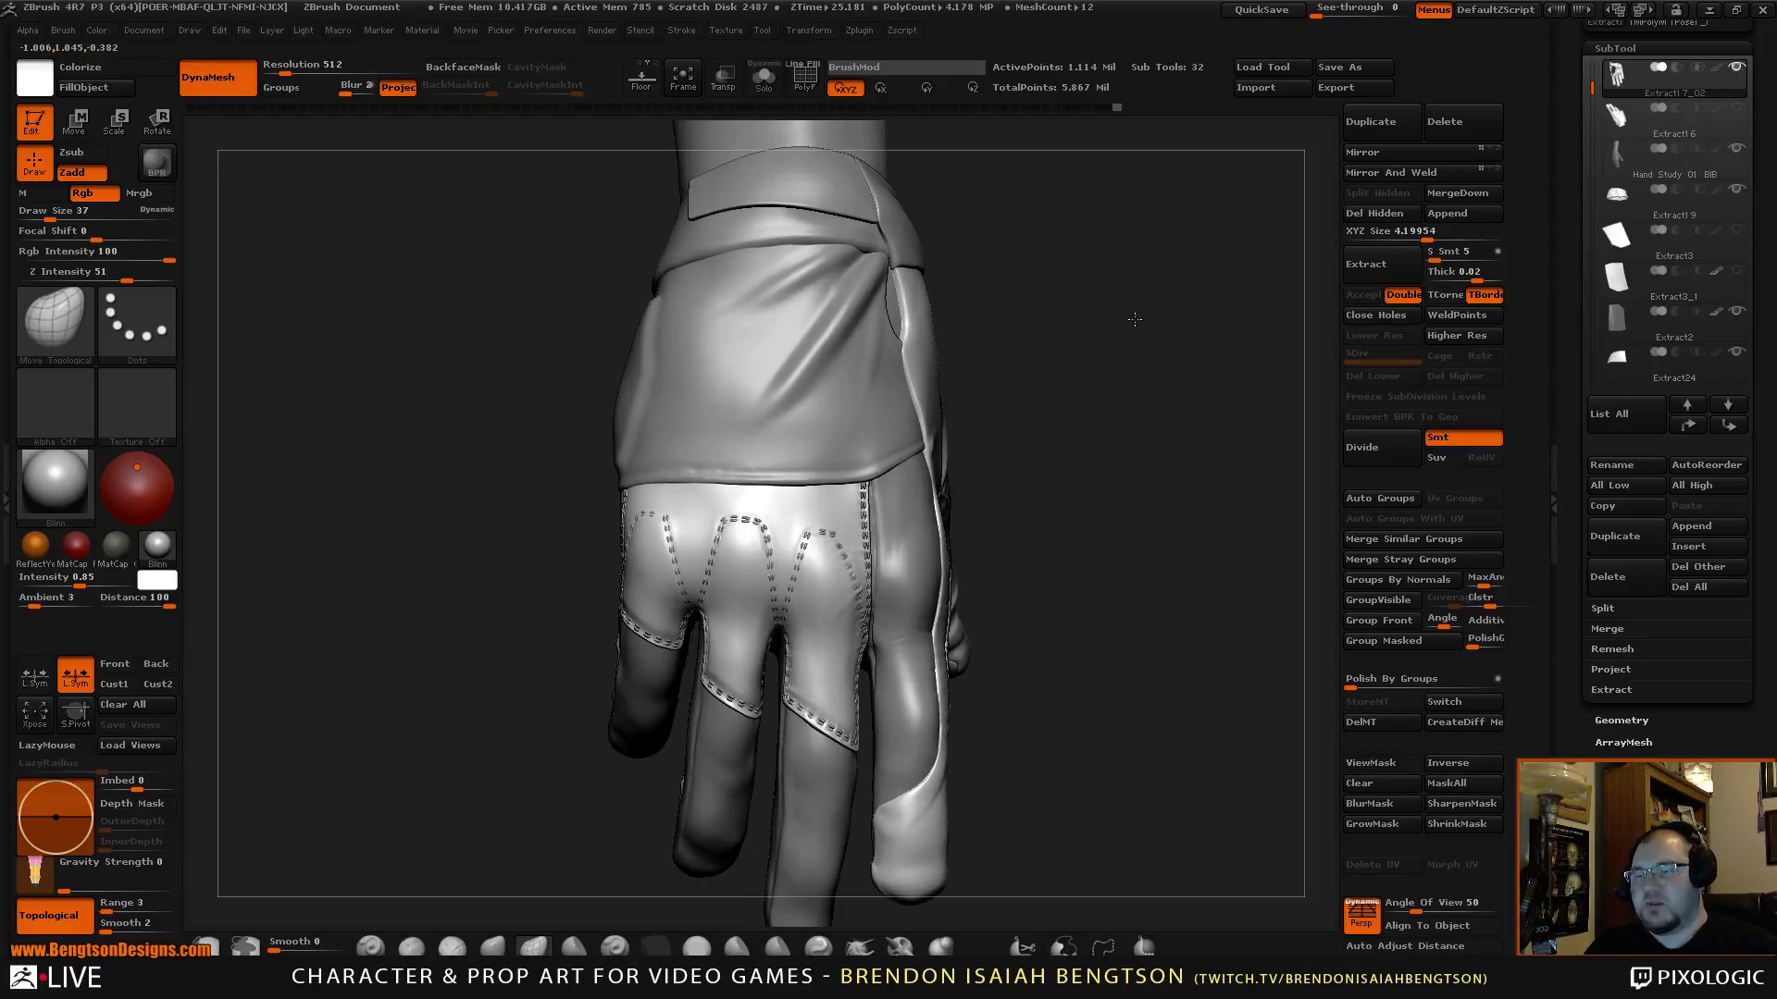
pyautogui.moveTo(983, 334); pyautogui.dragTo(754, 546)
pyautogui.moveTo(1114, 472); pyautogui.dragTo(1097, 436)
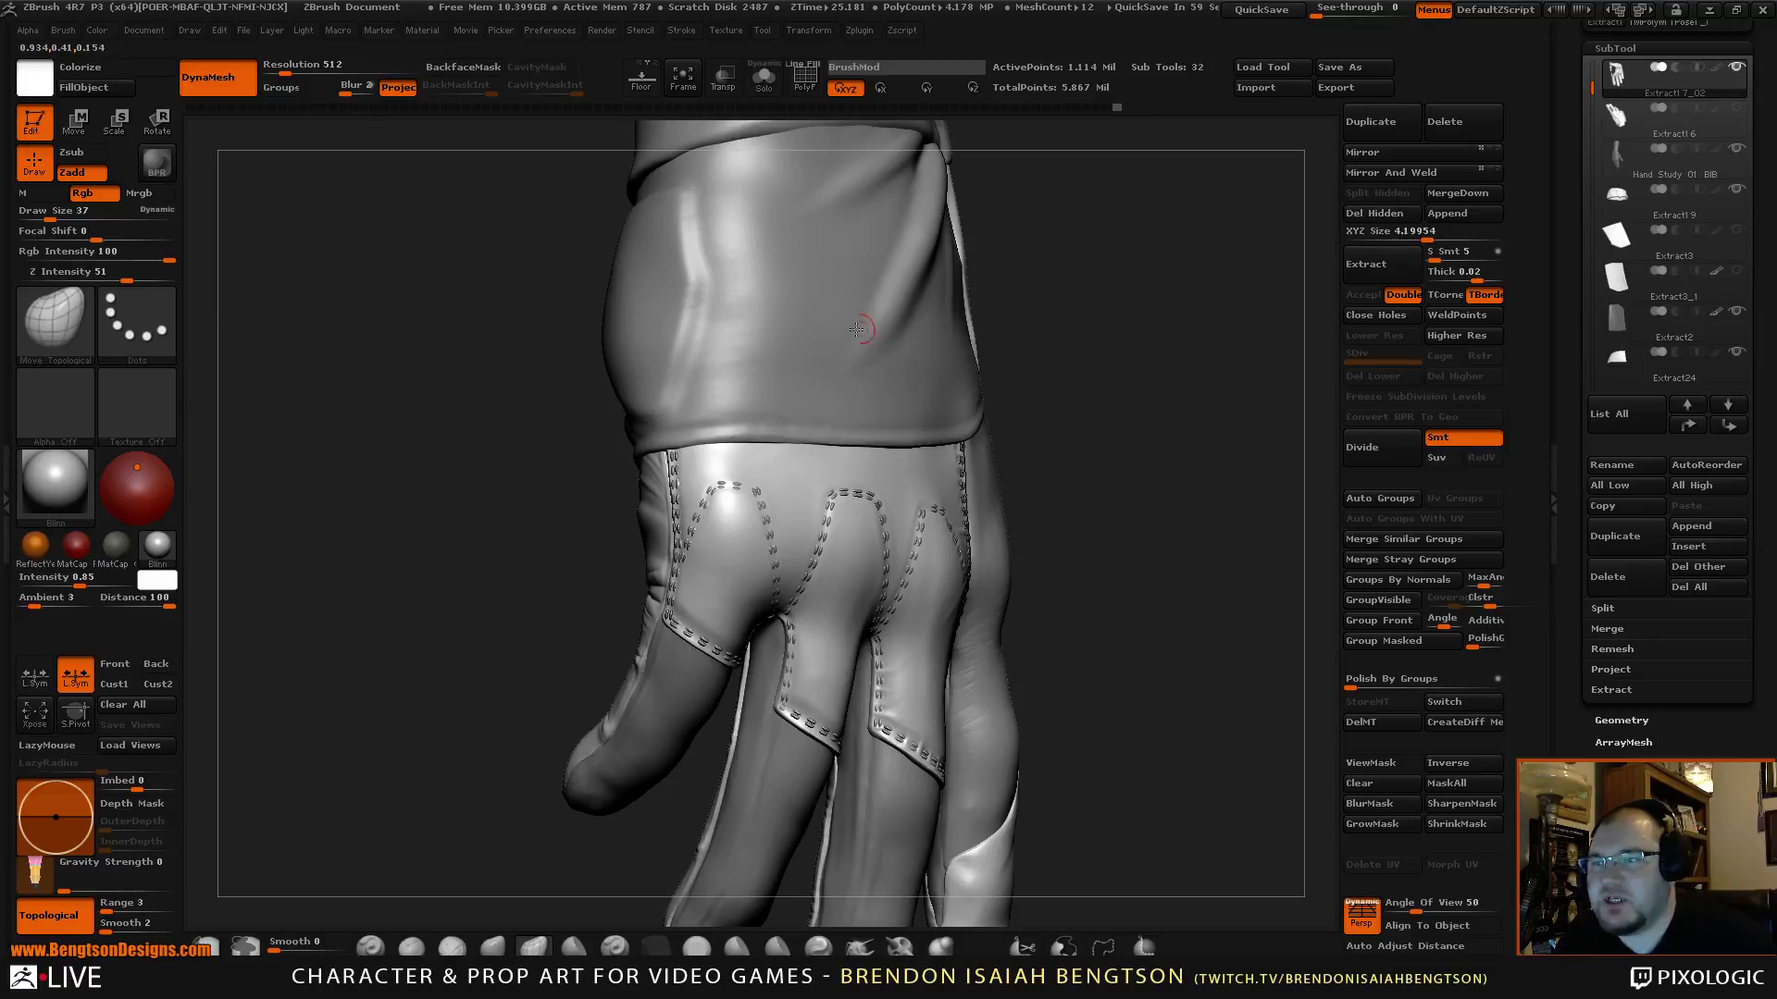
pyautogui.keyDown('alt'); pyautogui.moveTo(1035, 210); pyautogui.dragTo(1030, 349); pyautogui.keyUp('alt')
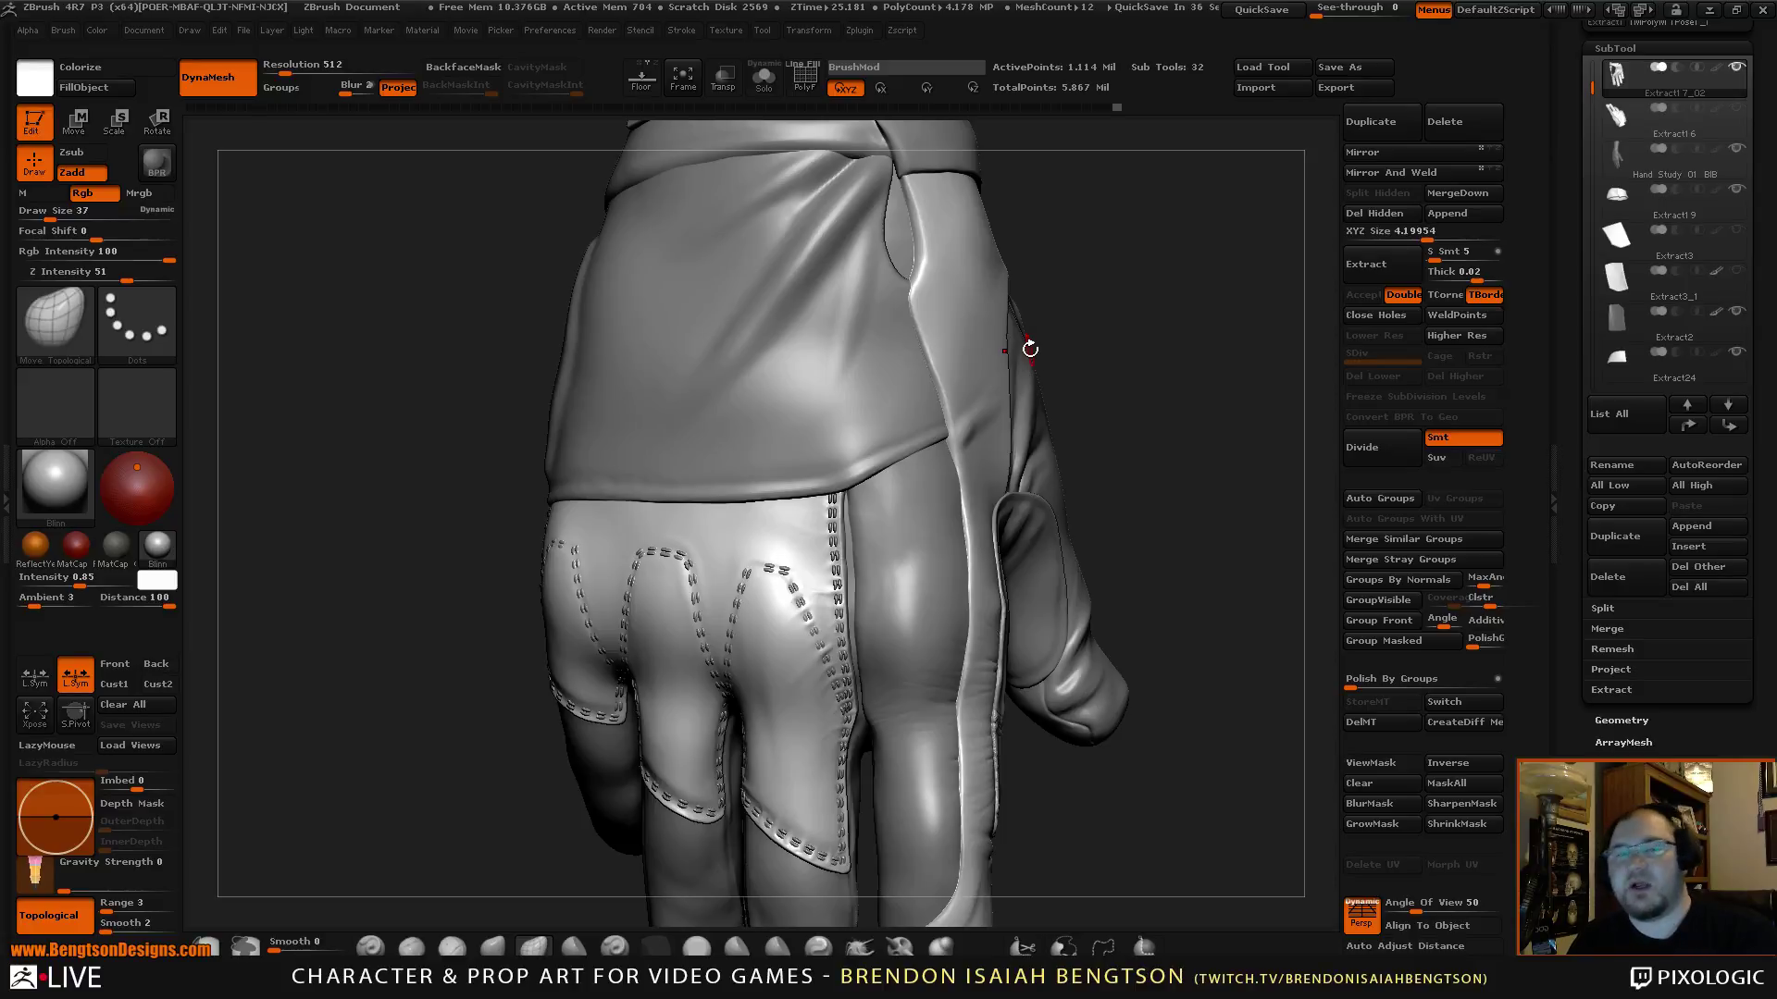
pyautogui.moveTo(1157, 349); pyautogui.dragTo(1162, 380)
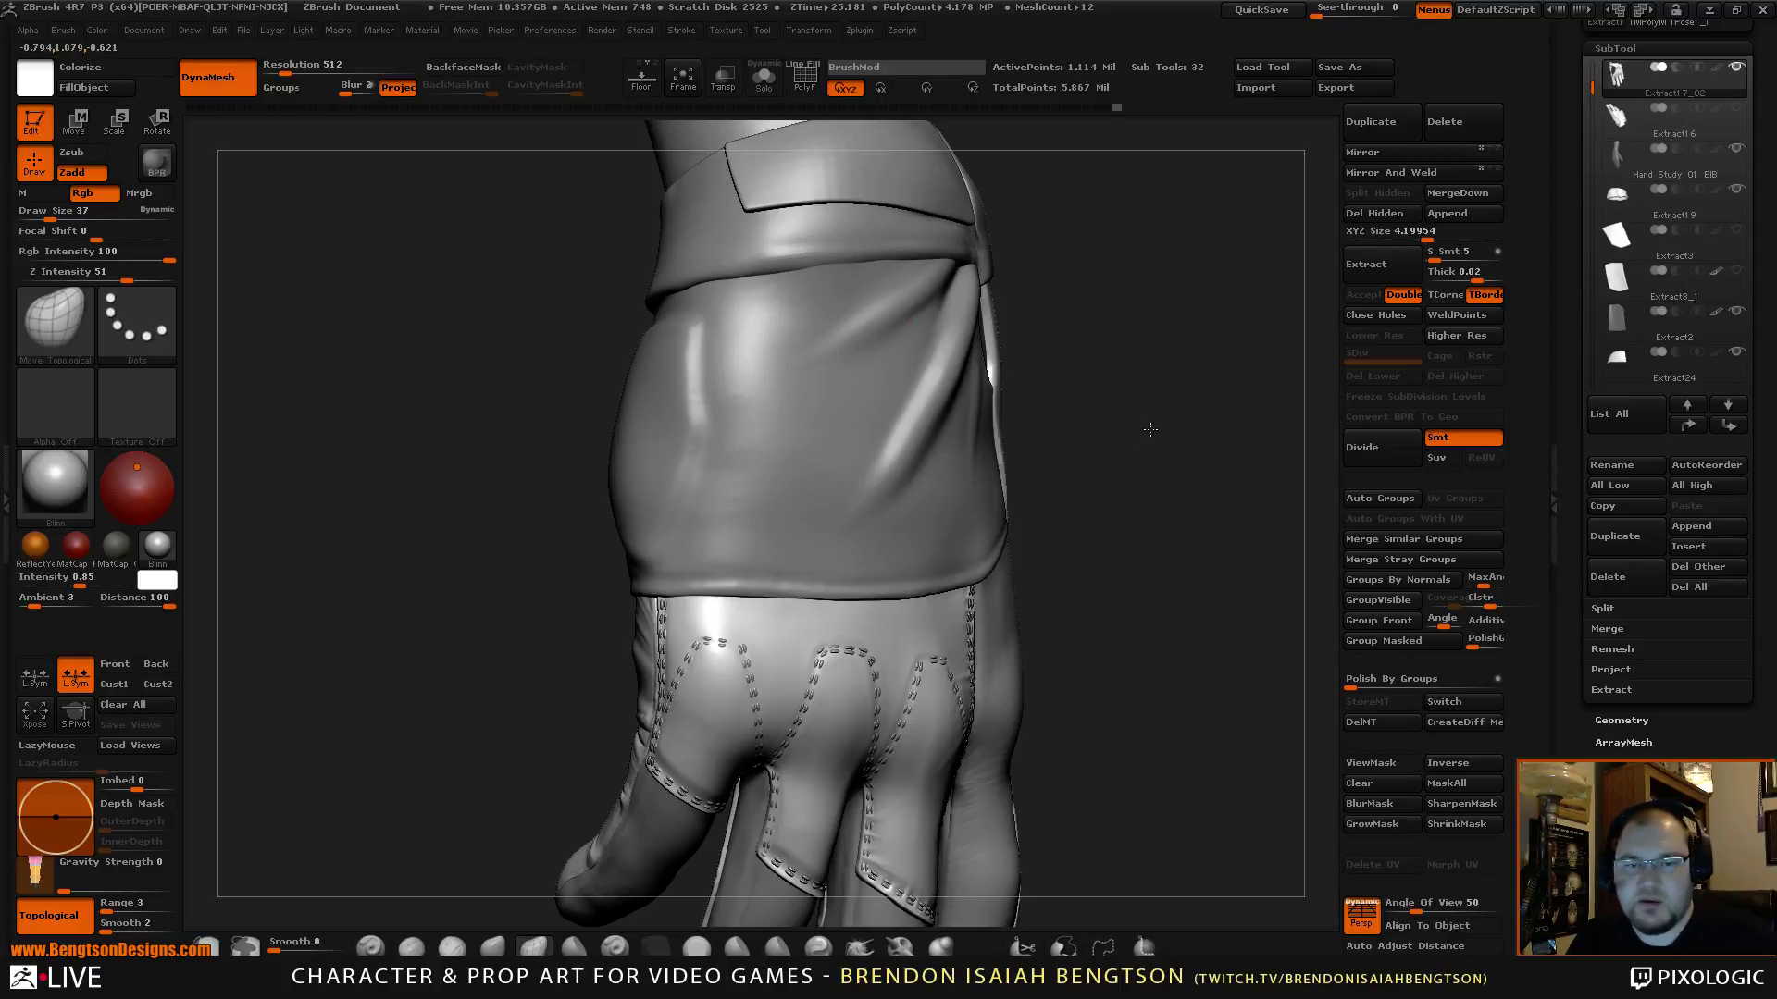
pyautogui.moveTo(1150, 429); pyautogui.dragTo(1103, 503)
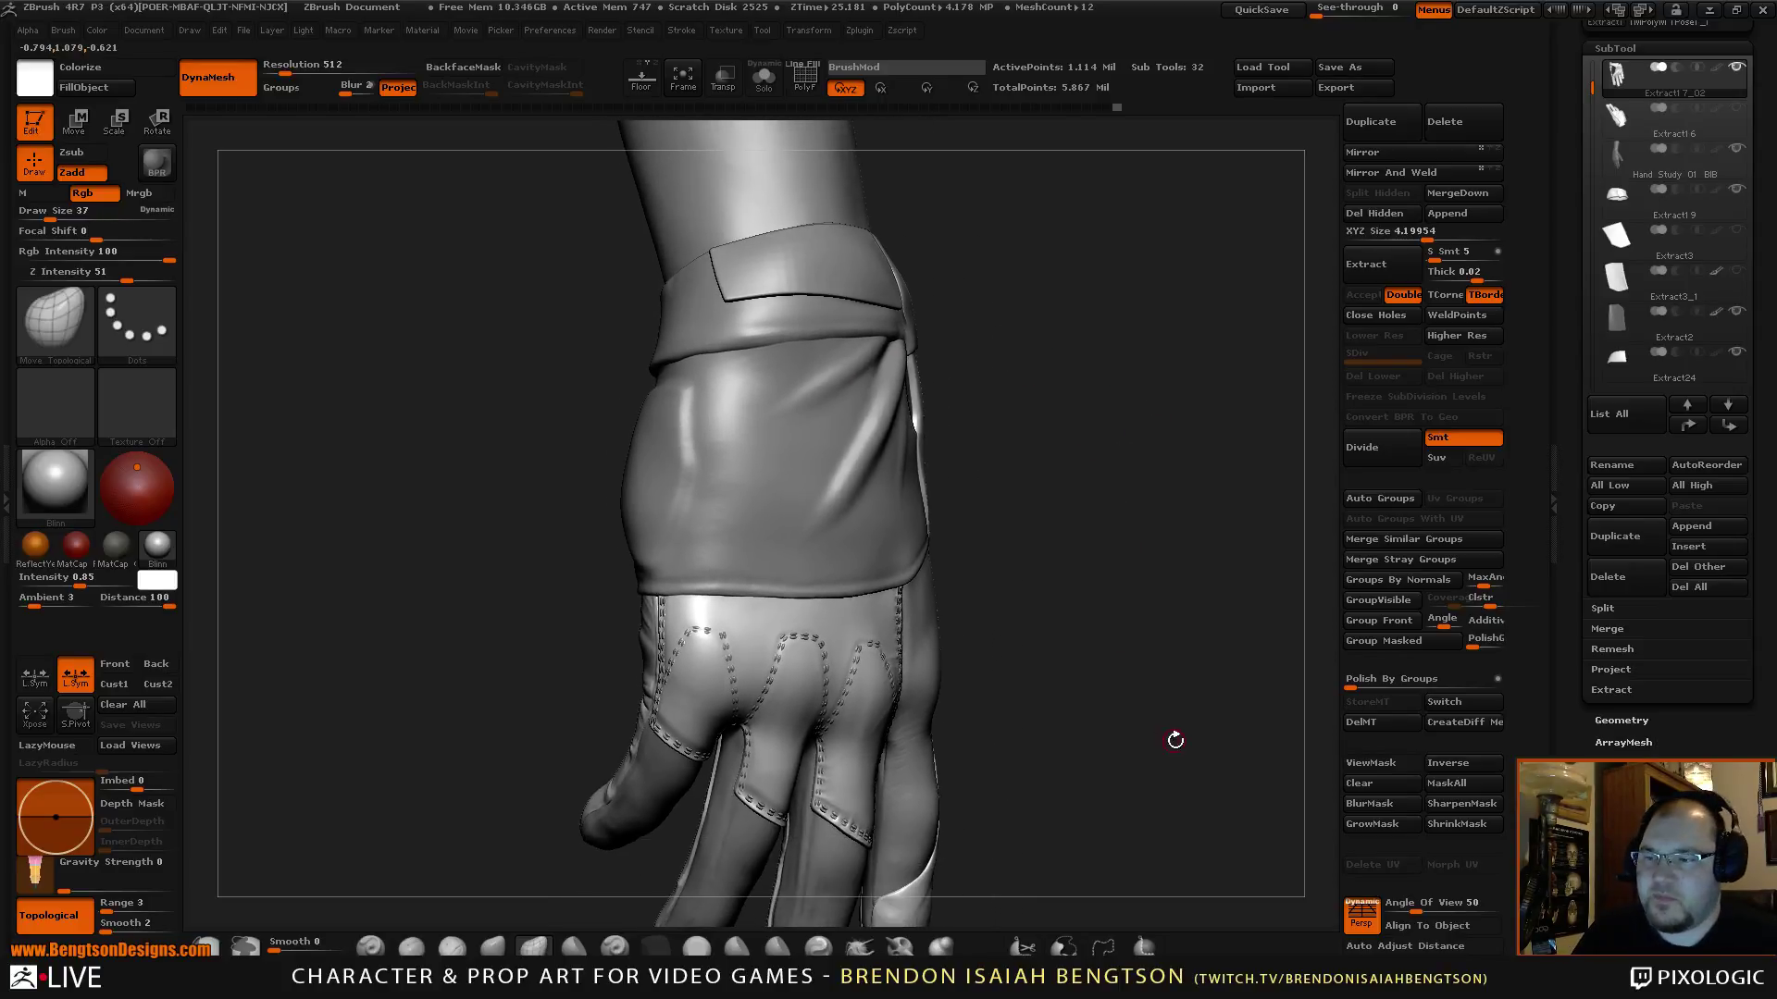
pyautogui.moveTo(1175, 741); pyautogui.dragTo(1162, 675)
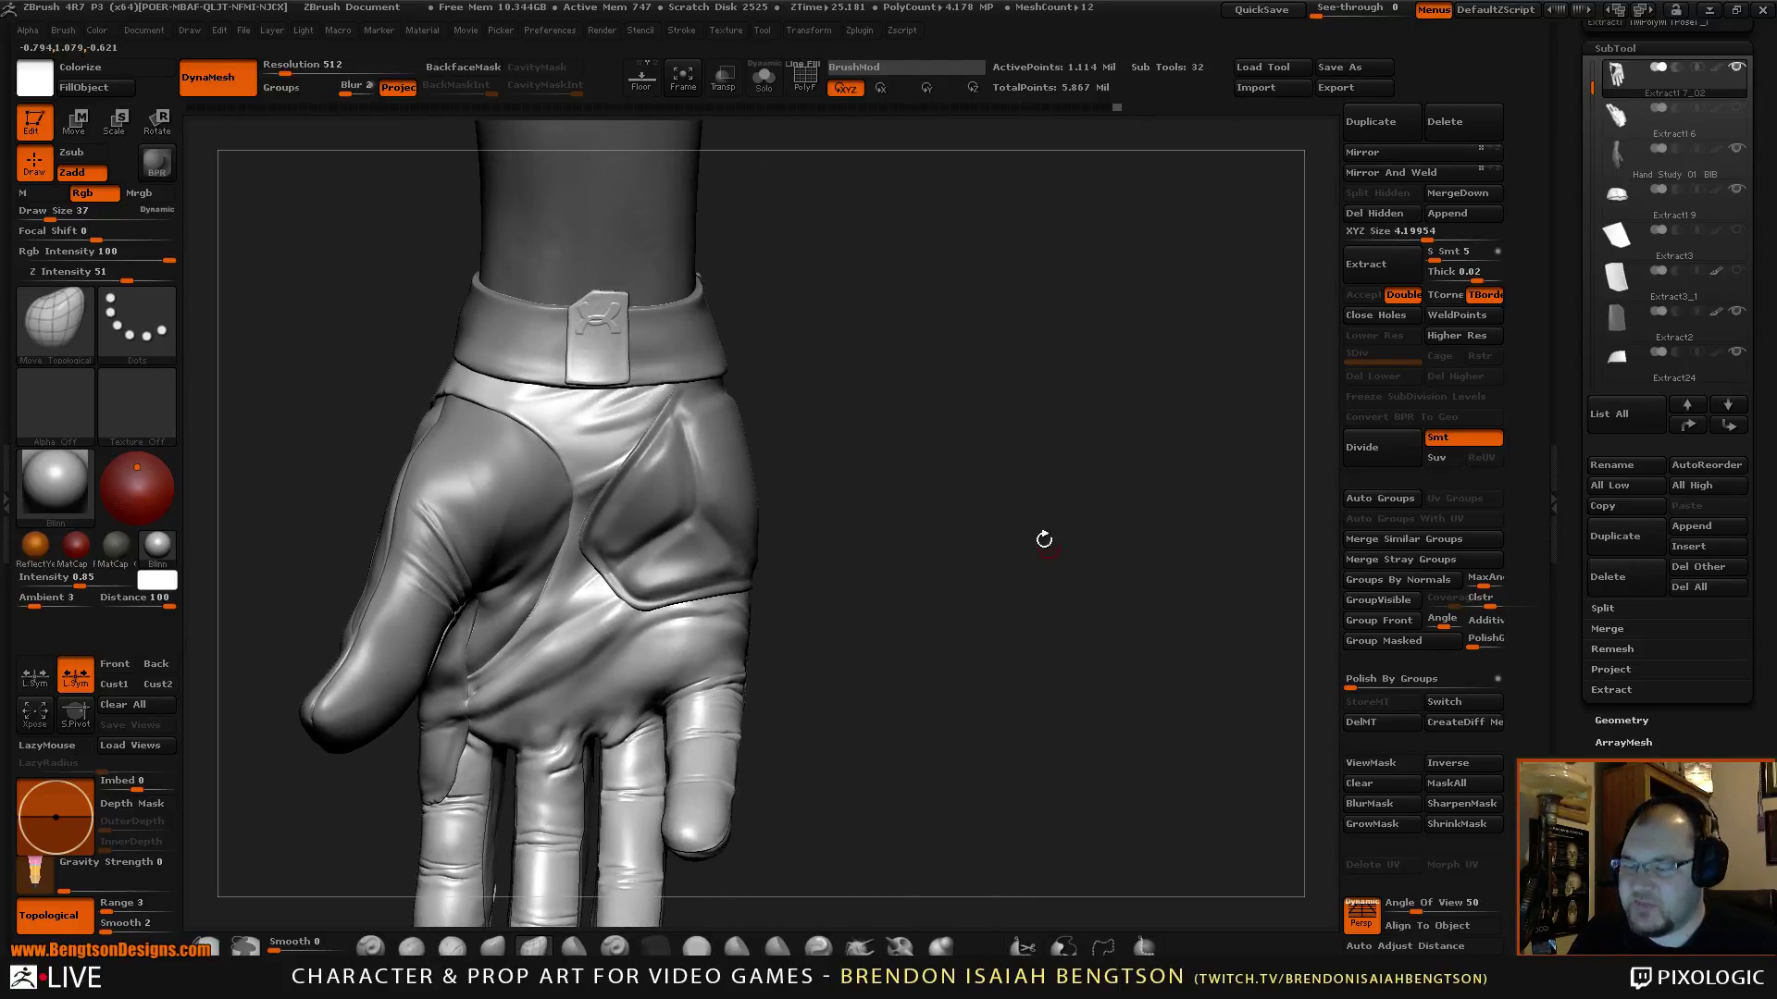
# Reshape the middle finger's sides at its inner joint creases with the Move Topological brush at Draw Size 37.
pyautogui.keyDown('alt'); pyautogui.moveTo(966, 501); pyautogui.dragTo(1113, 553); pyautogui.keyUp('alt')
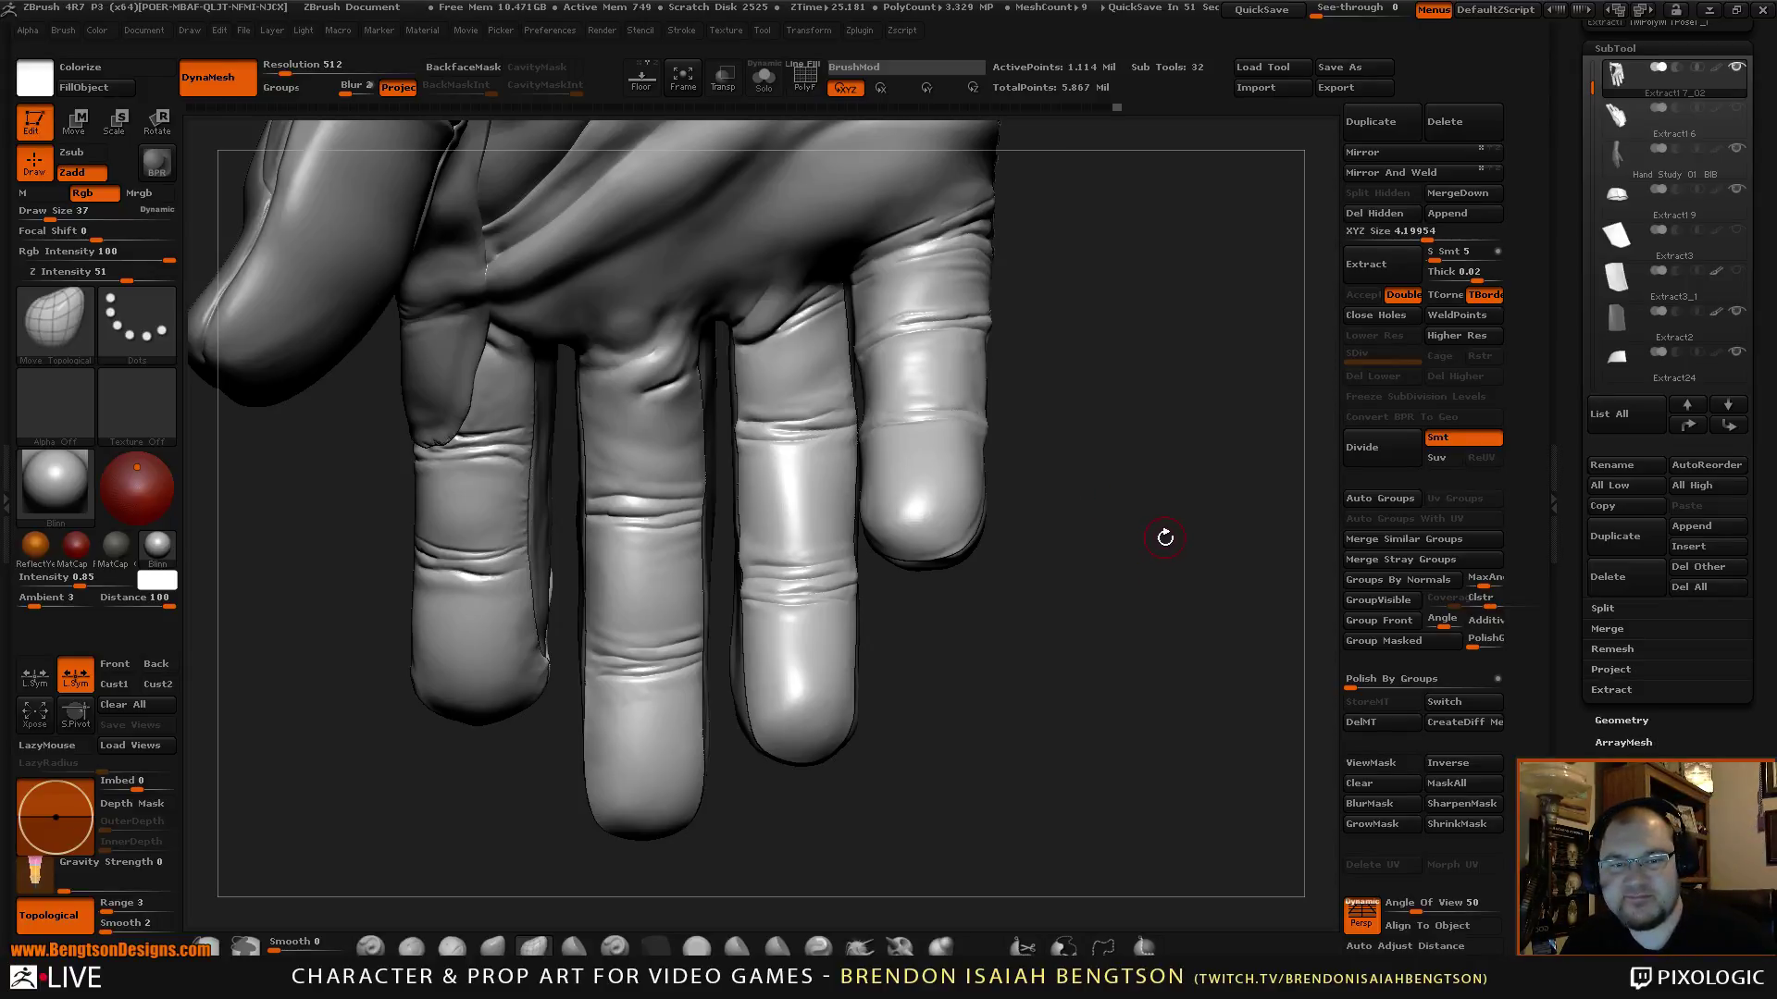
pyautogui.moveTo(1164, 554); pyautogui.dragTo(1073, 585)
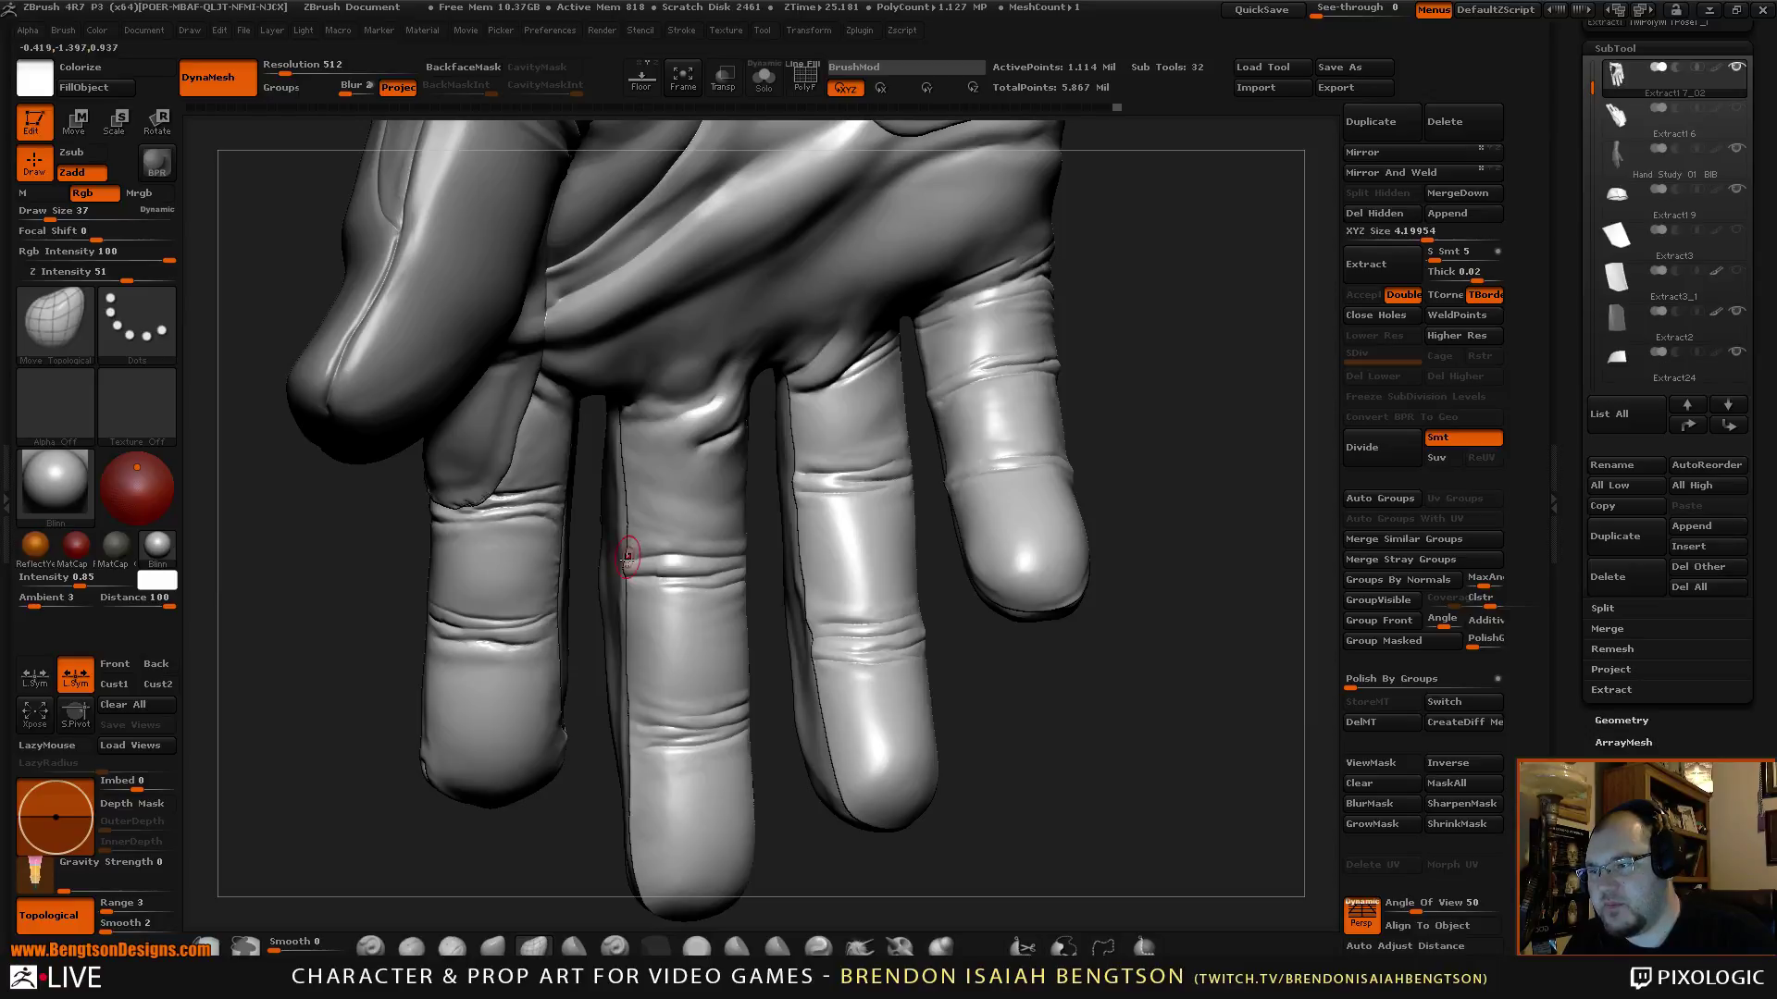
pyautogui.moveTo(1114, 719); pyautogui.dragTo(841, 615)
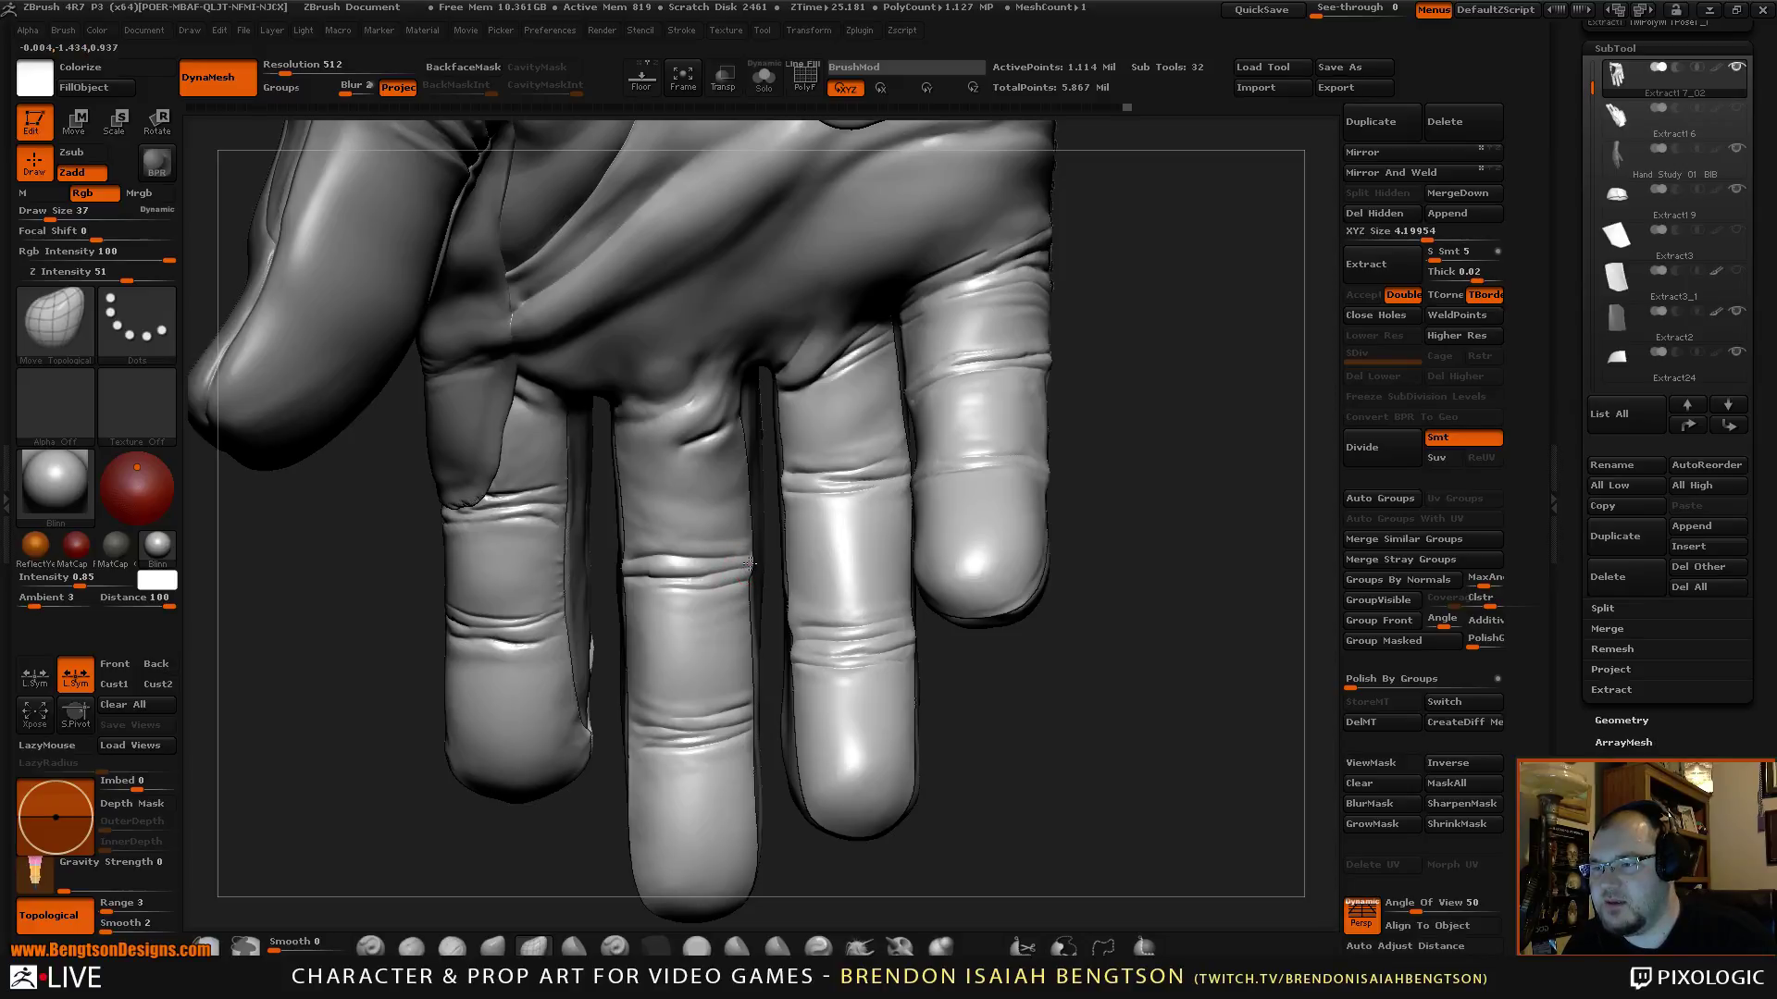
pyautogui.moveTo(749, 564)
pyautogui.mouseDown()
pyautogui.moveTo(750, 618)
pyautogui.moveTo(748, 596)
pyautogui.mouseUp()
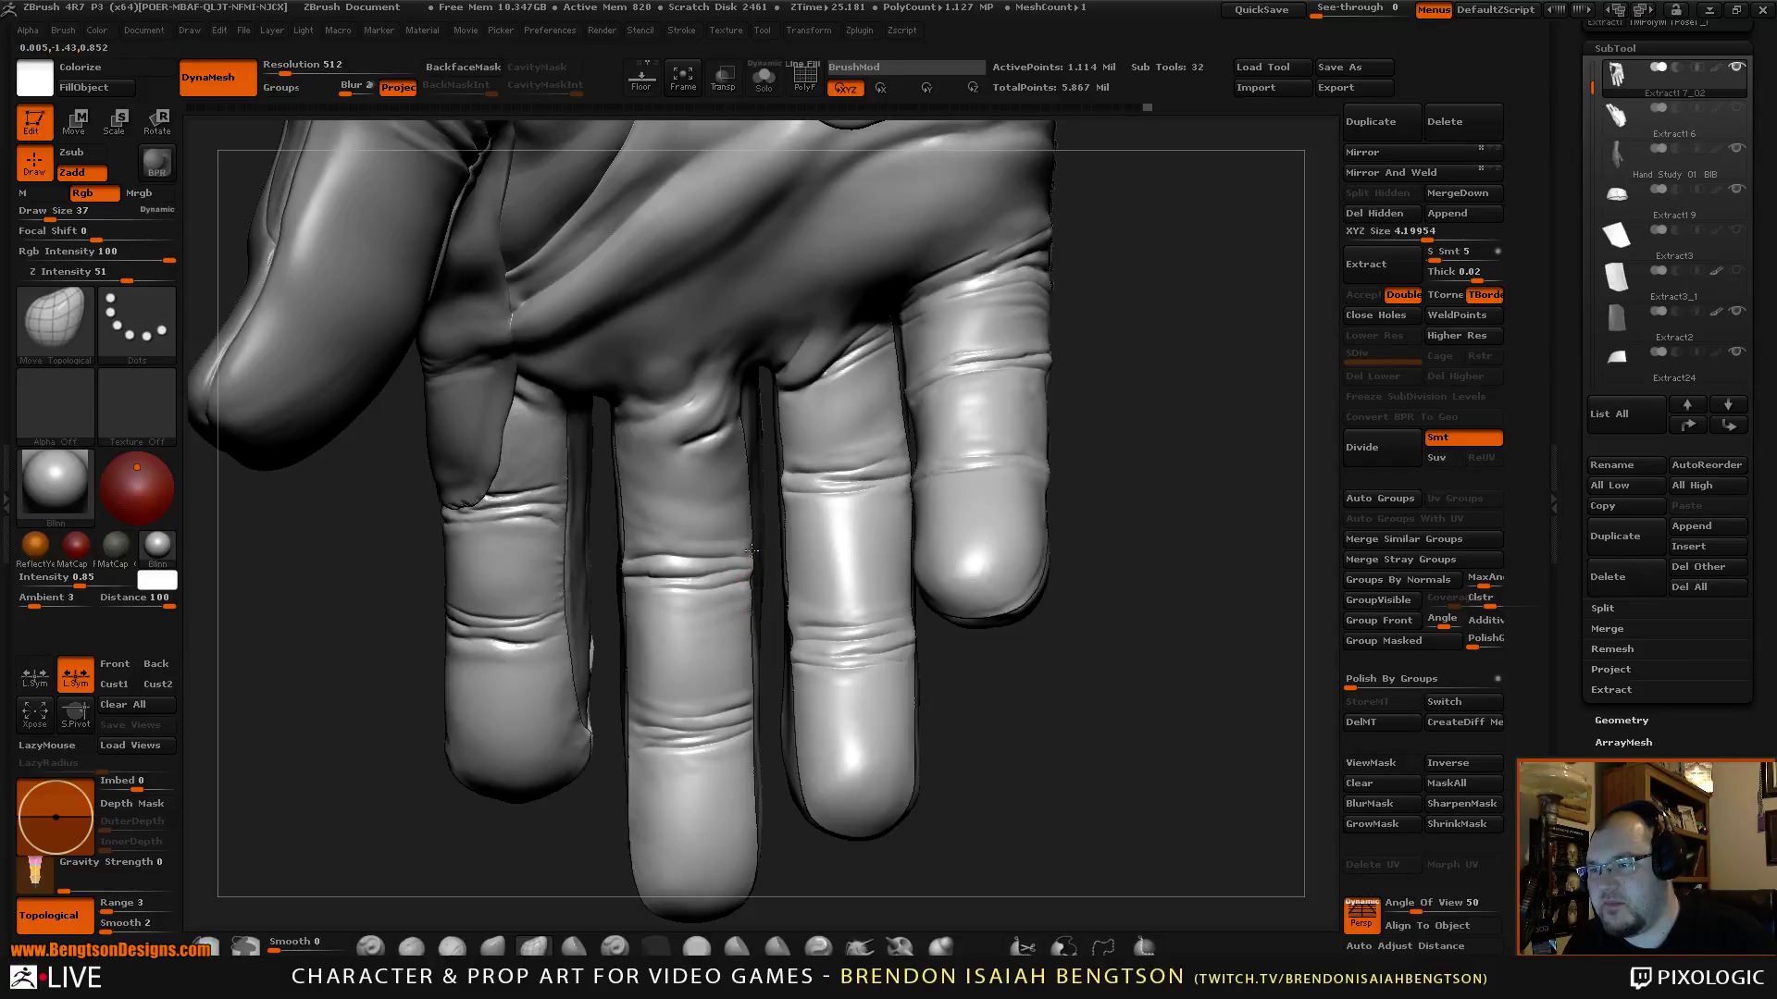
# Reshape the middle finger's side at its fingertip joint creases with the Move Topological brush at Draw Size 50.
pyautogui.press('space')
pyautogui.moveTo(755, 527)
pyautogui.mouseDown()
pyautogui.moveTo(681, 653)
pyautogui.moveTo(647, 603)
pyautogui.mouseUp()
pyautogui.press('space')
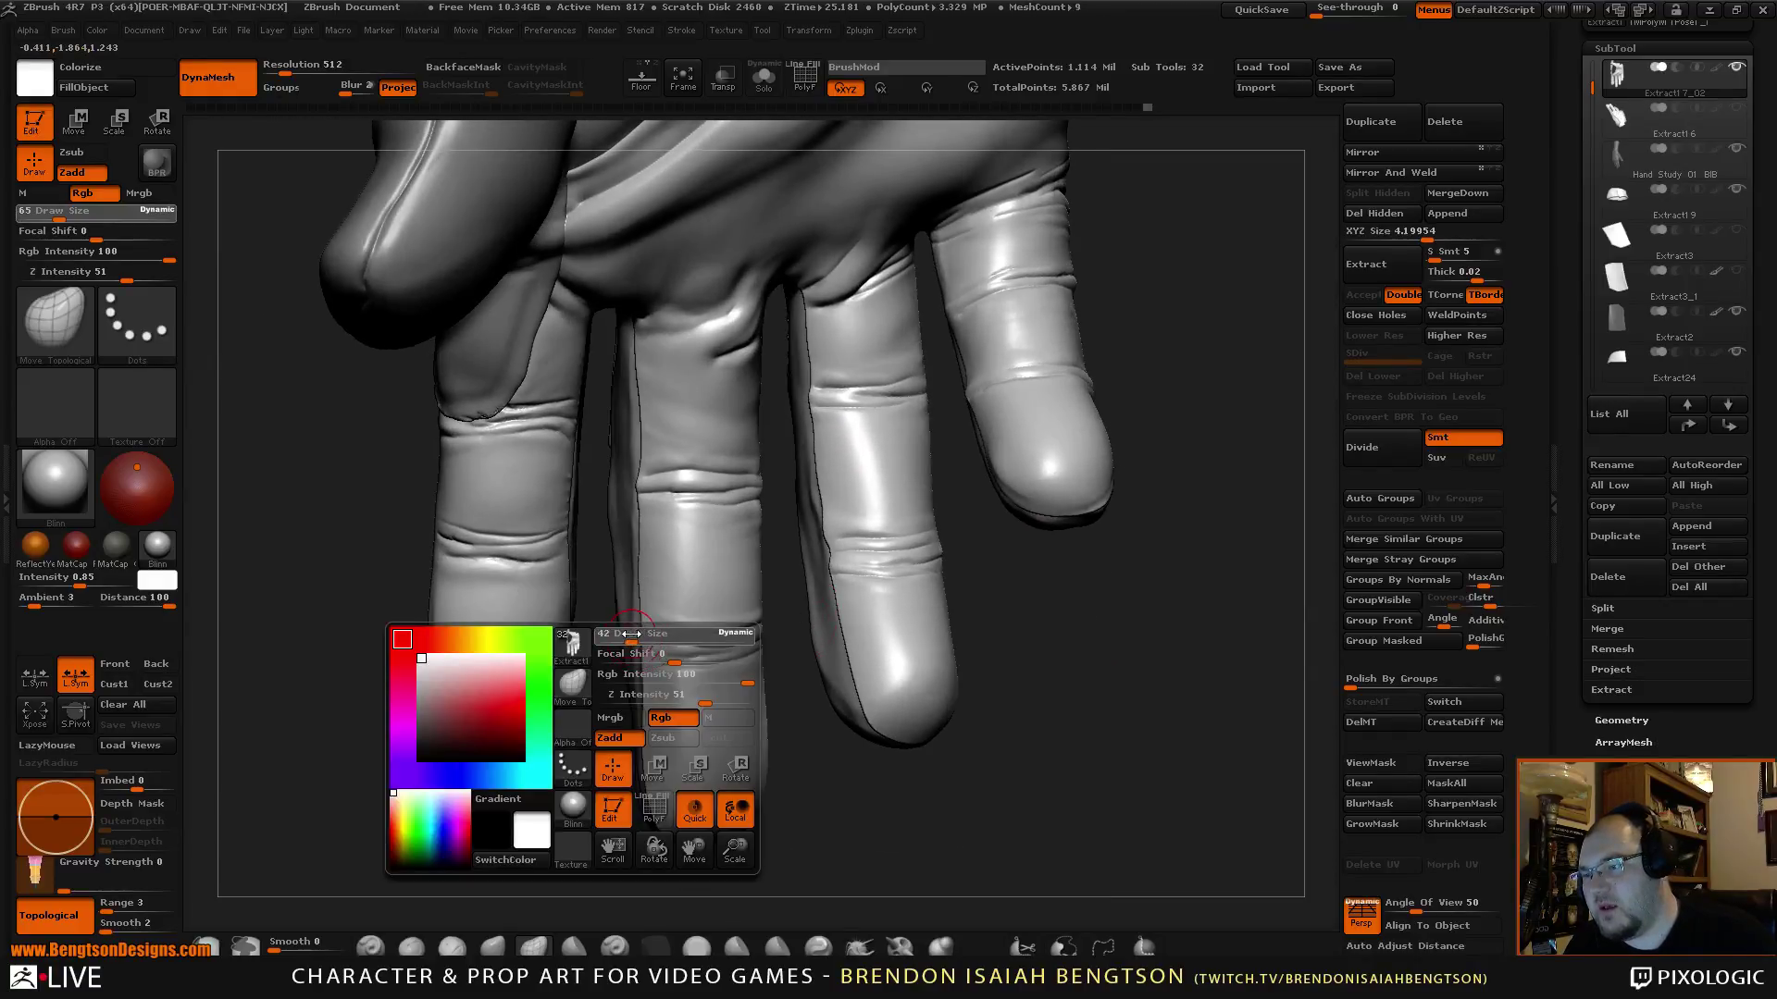
pyautogui.moveTo(794, 563)
pyautogui.mouseDown()
pyautogui.moveTo(1033, 573)
pyautogui.moveTo(981, 583)
pyautogui.mouseUp()
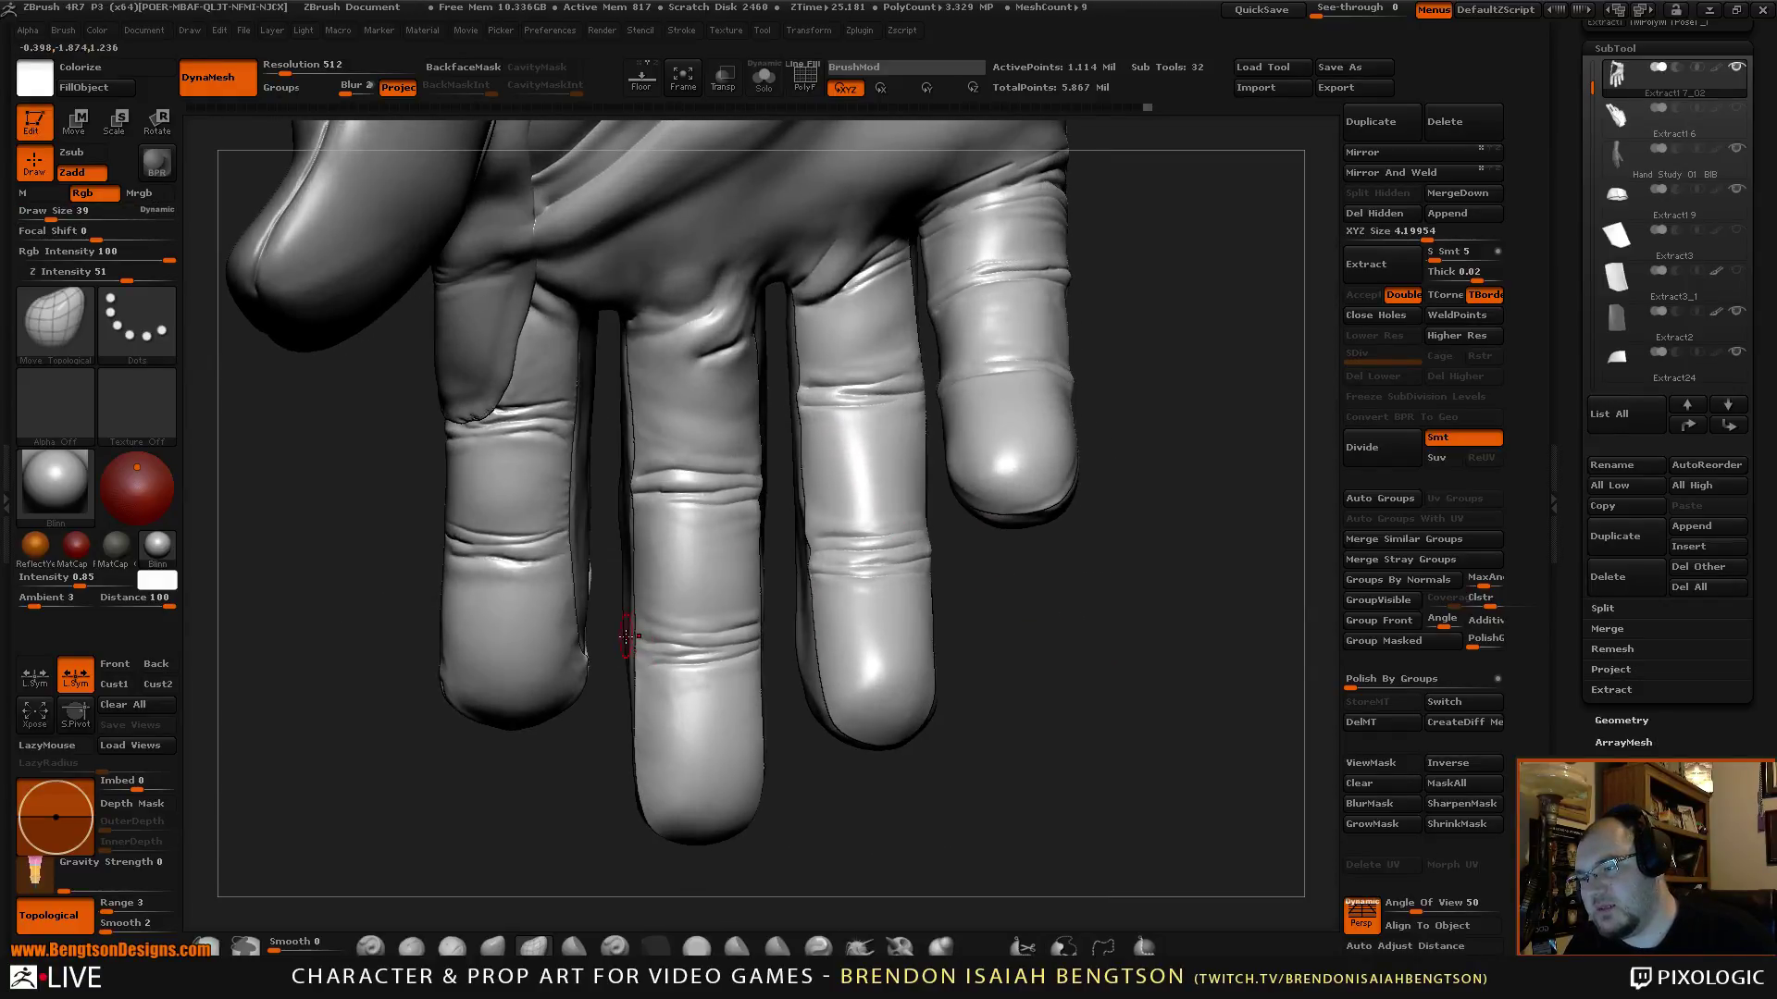
pyautogui.press('space')
pyautogui.moveTo(621, 649); pyautogui.dragTo(641, 648)
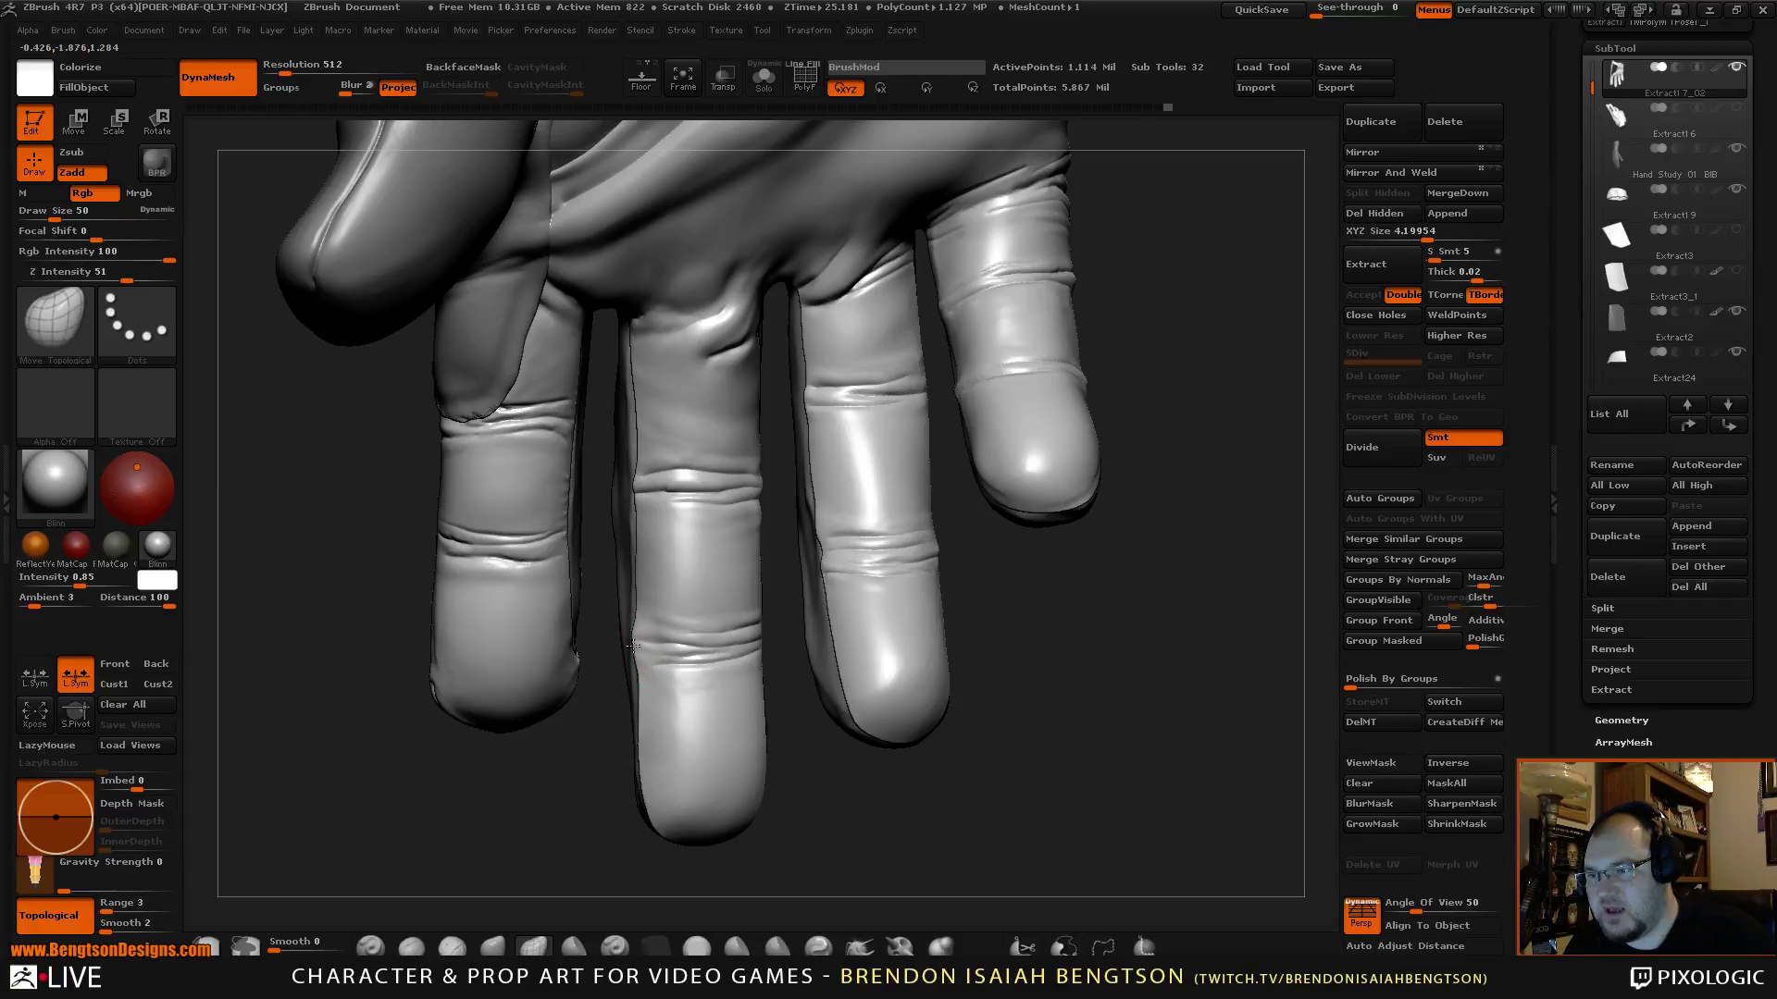
pyautogui.moveTo(925, 822); pyautogui.dragTo(856, 826)
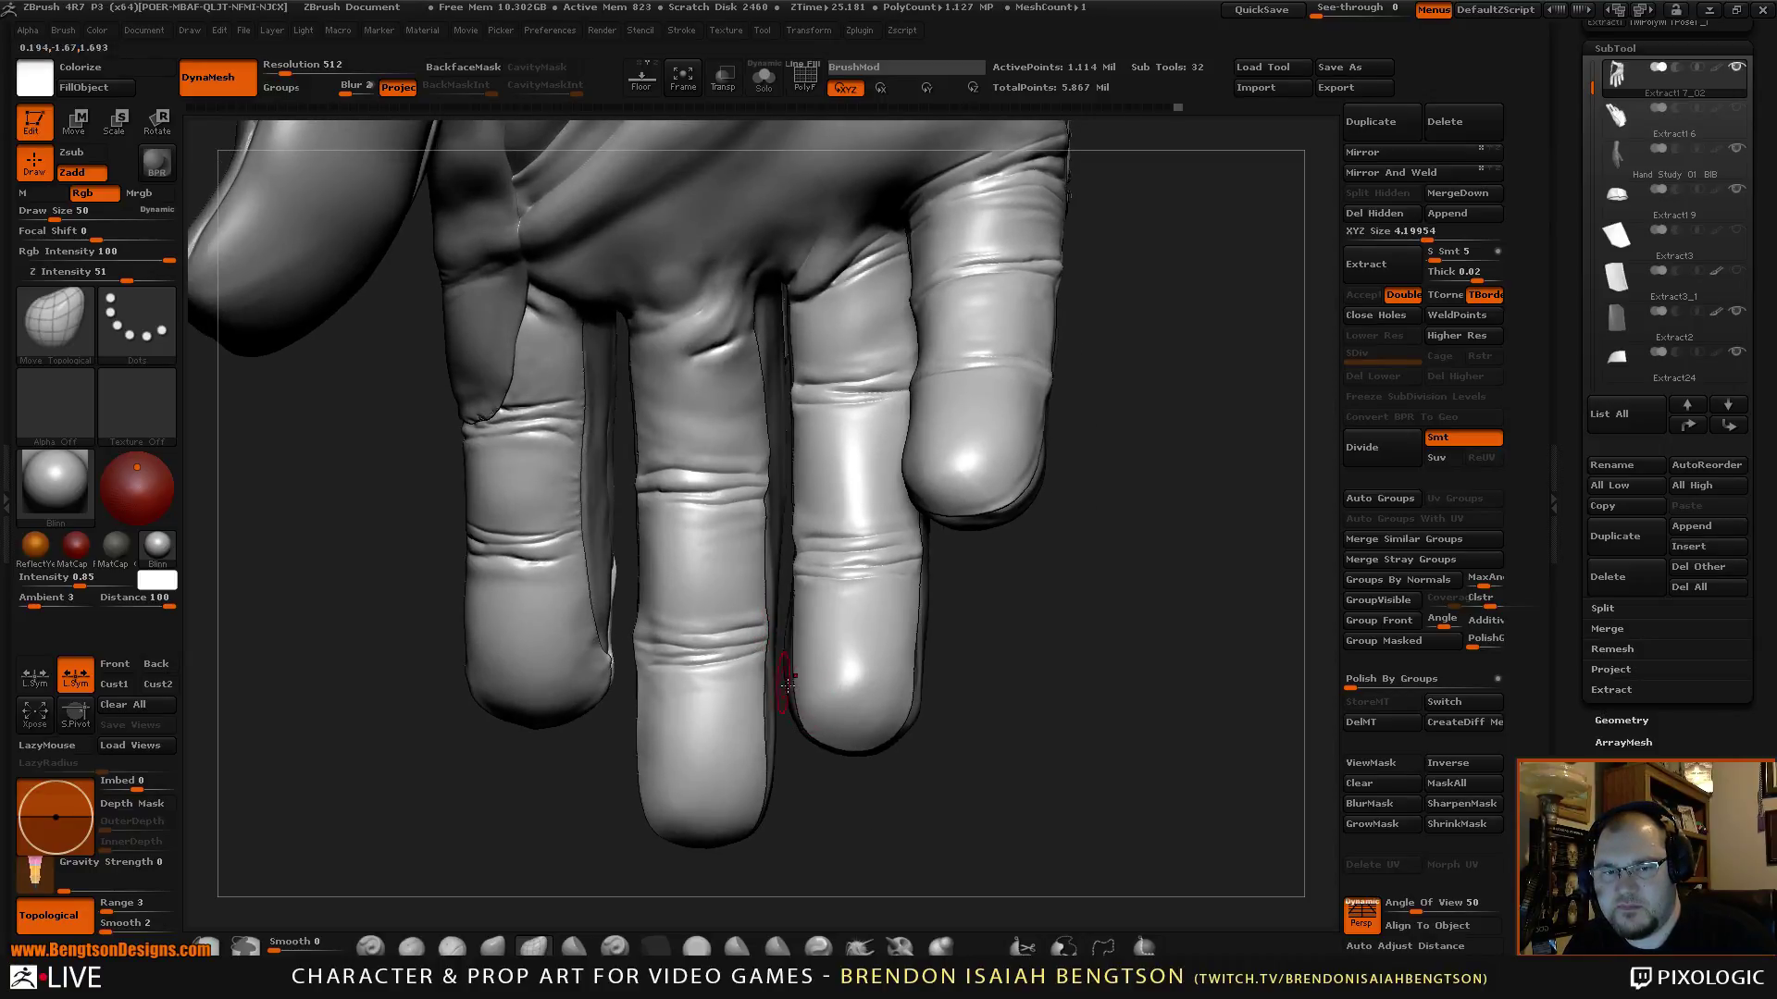
# Inspect the palm side of the glove, its finger outlines and joint folds at different zoom levels.
pyautogui.moveTo(919, 781); pyautogui.dragTo(836, 532)
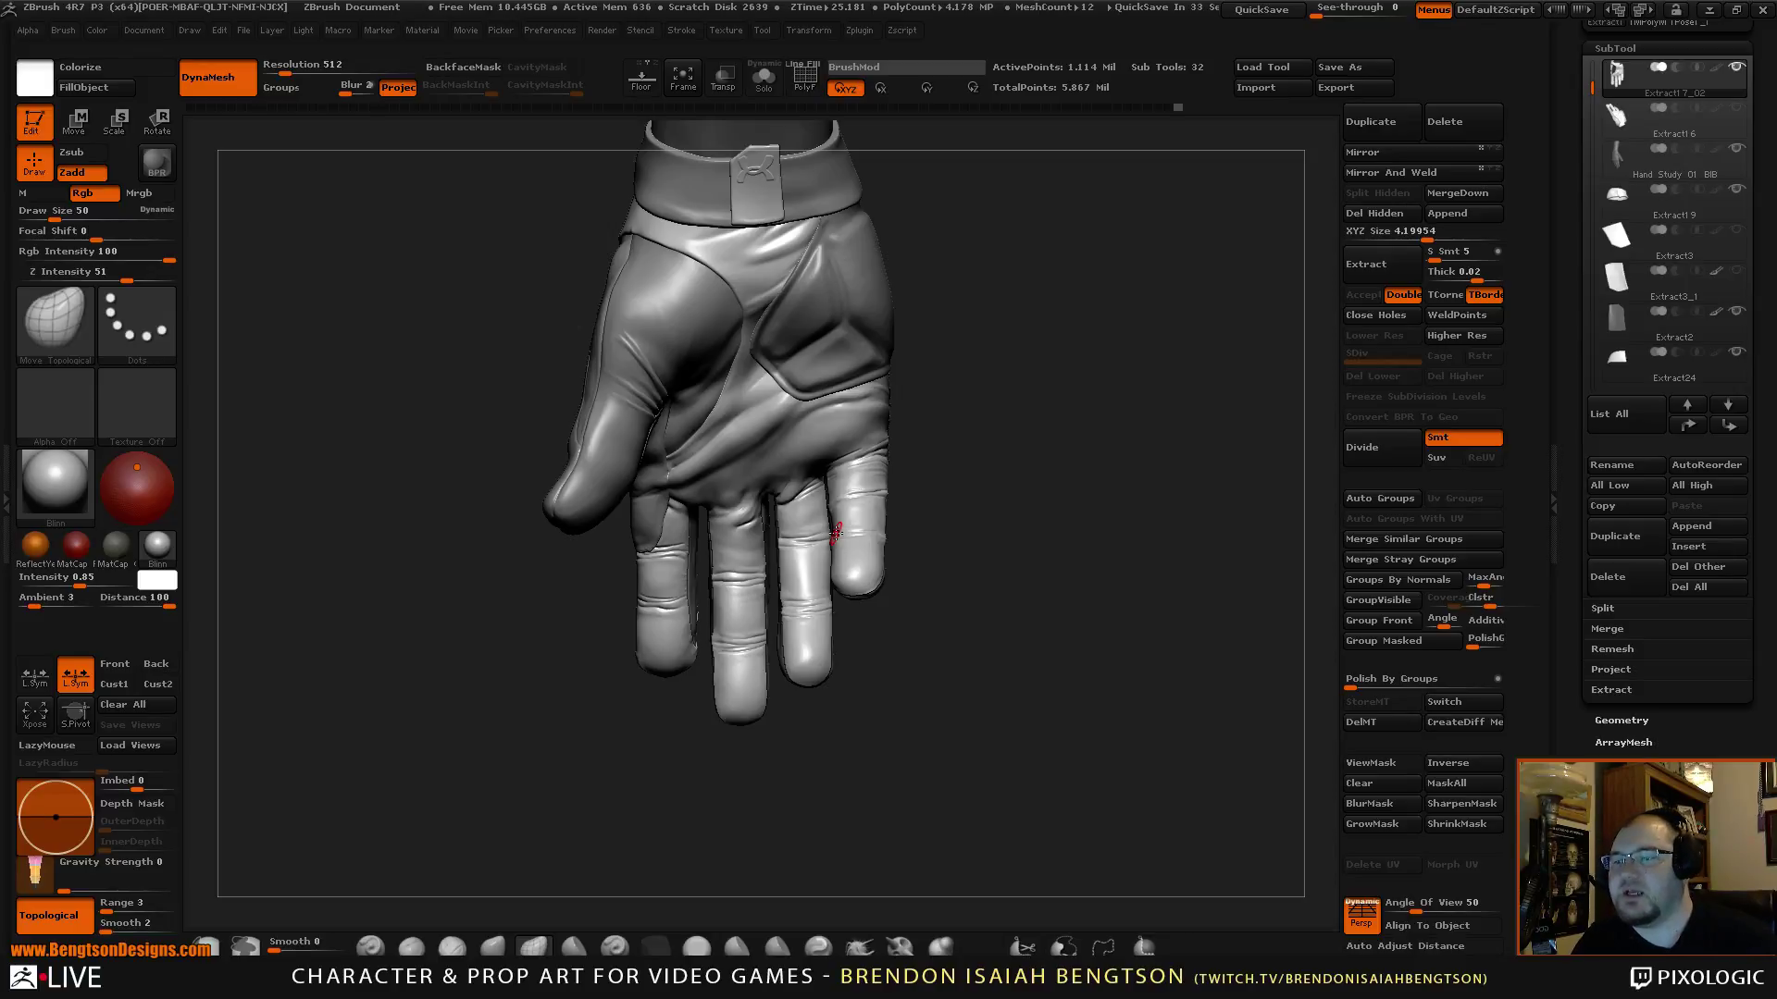
pyautogui.moveTo(967, 587); pyautogui.dragTo(872, 516)
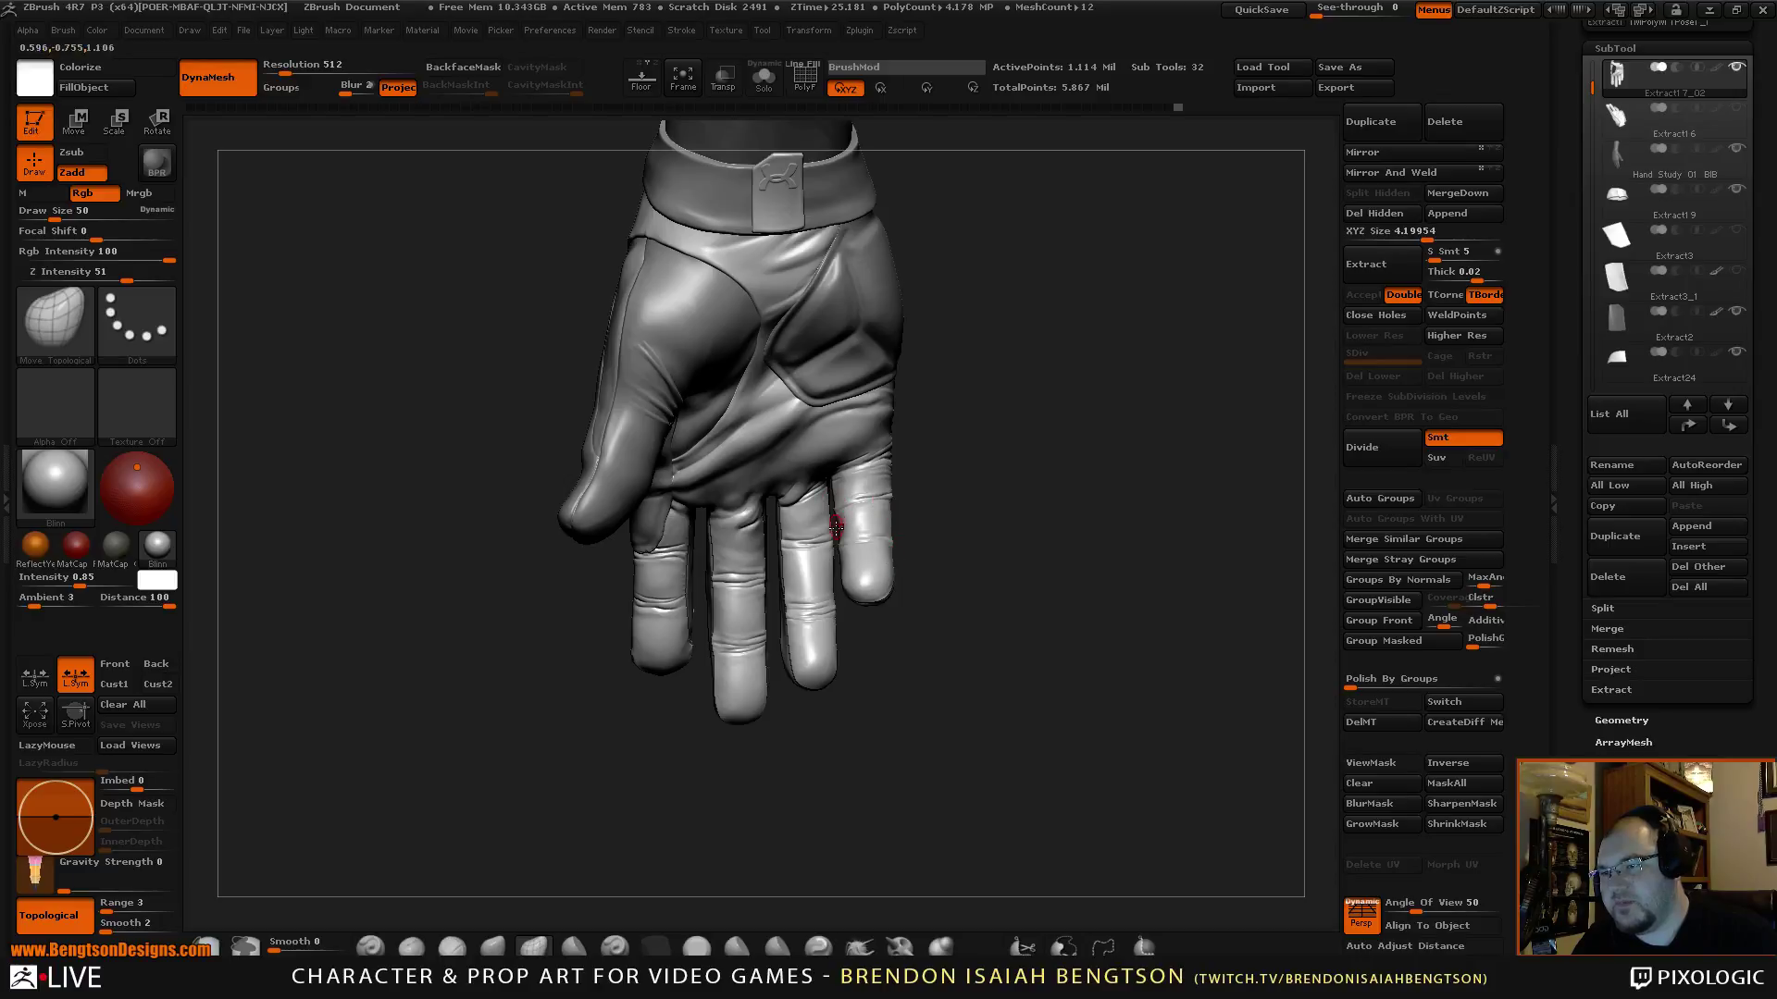
pyautogui.moveTo(971, 635); pyautogui.dragTo(805, 477)
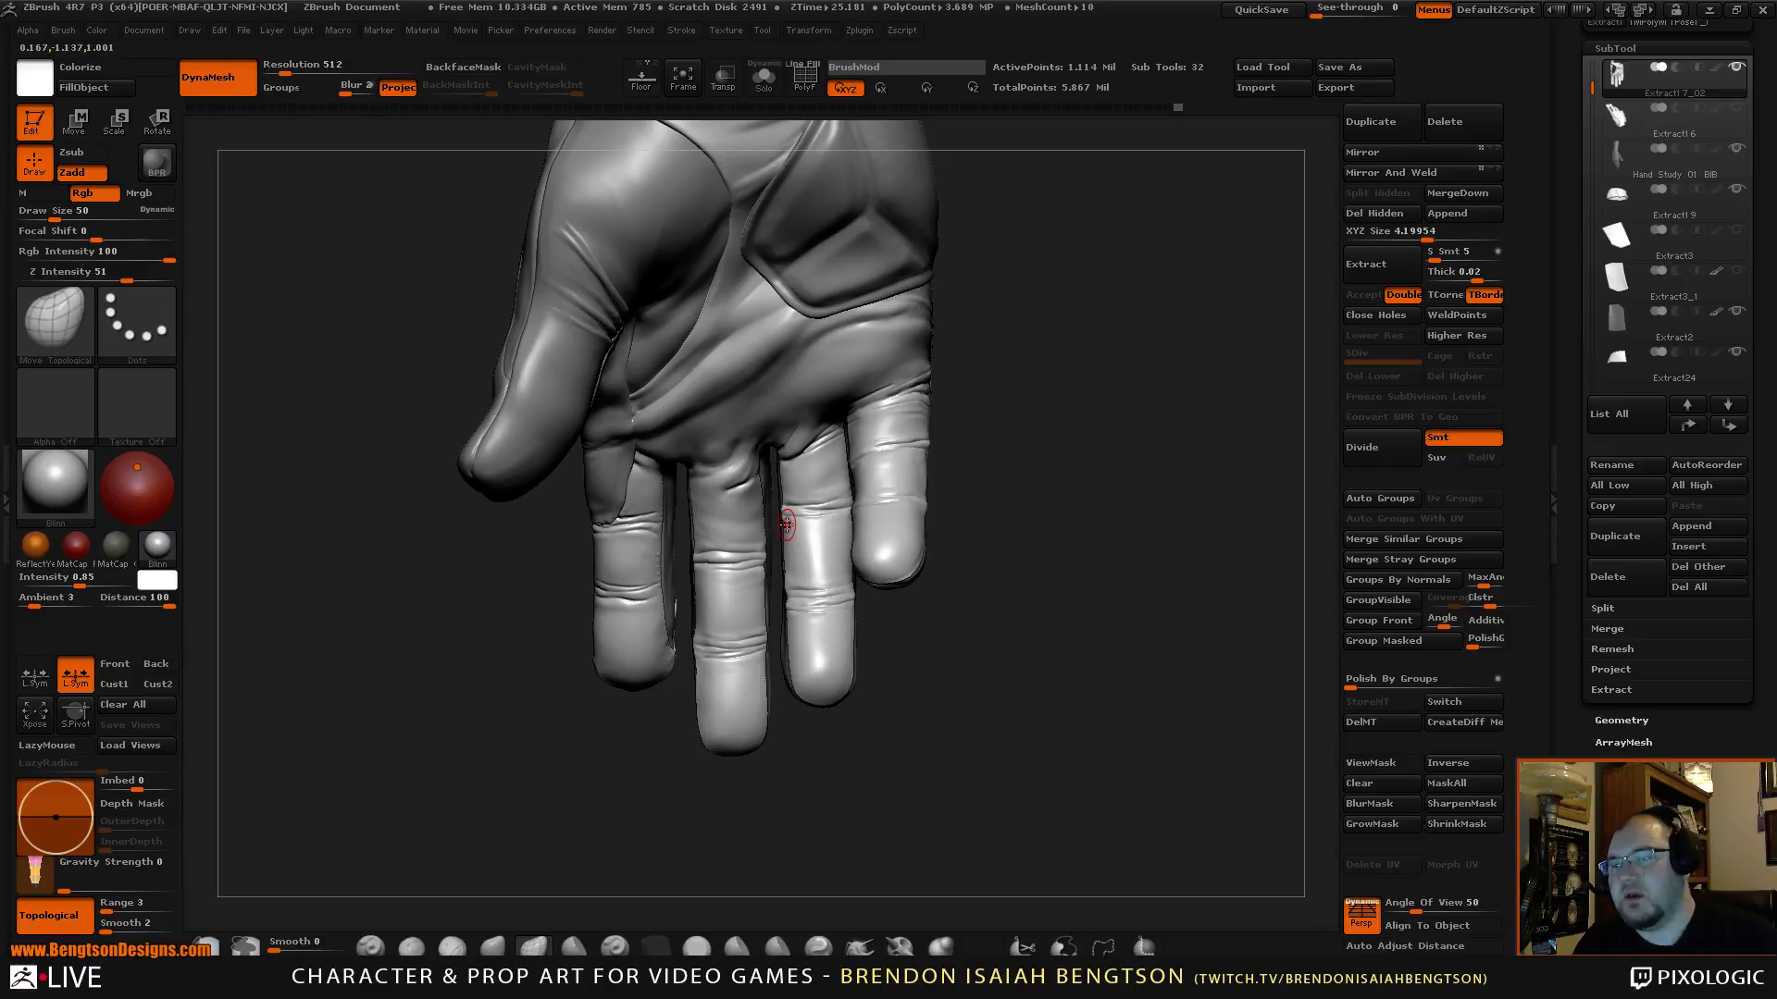
pyautogui.moveTo(1062, 662)
pyautogui.mouseDown()
pyautogui.moveTo(1011, 464)
pyautogui.moveTo(1060, 662)
pyautogui.moveTo(1082, 657)
pyautogui.moveTo(1065, 665)
pyautogui.mouseUp()
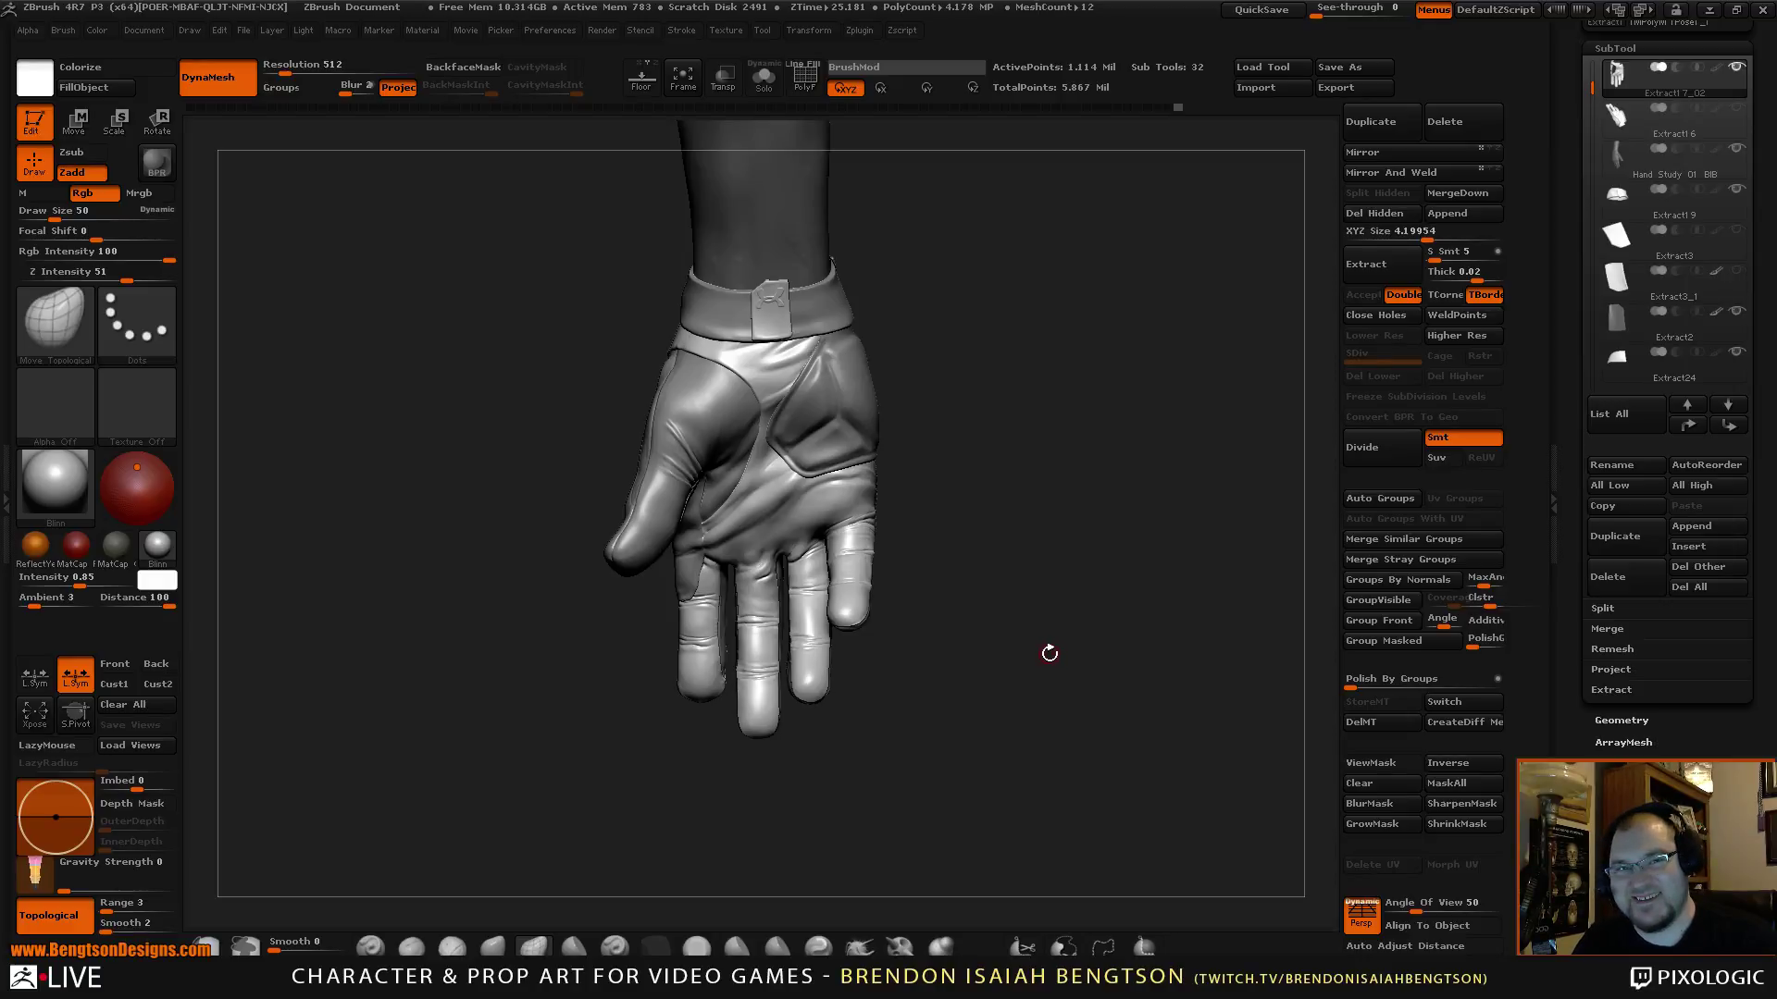
pyautogui.moveTo(1049, 643)
pyautogui.mouseDown()
pyautogui.moveTo(1063, 599)
pyautogui.moveTo(1039, 617)
pyautogui.mouseUp()
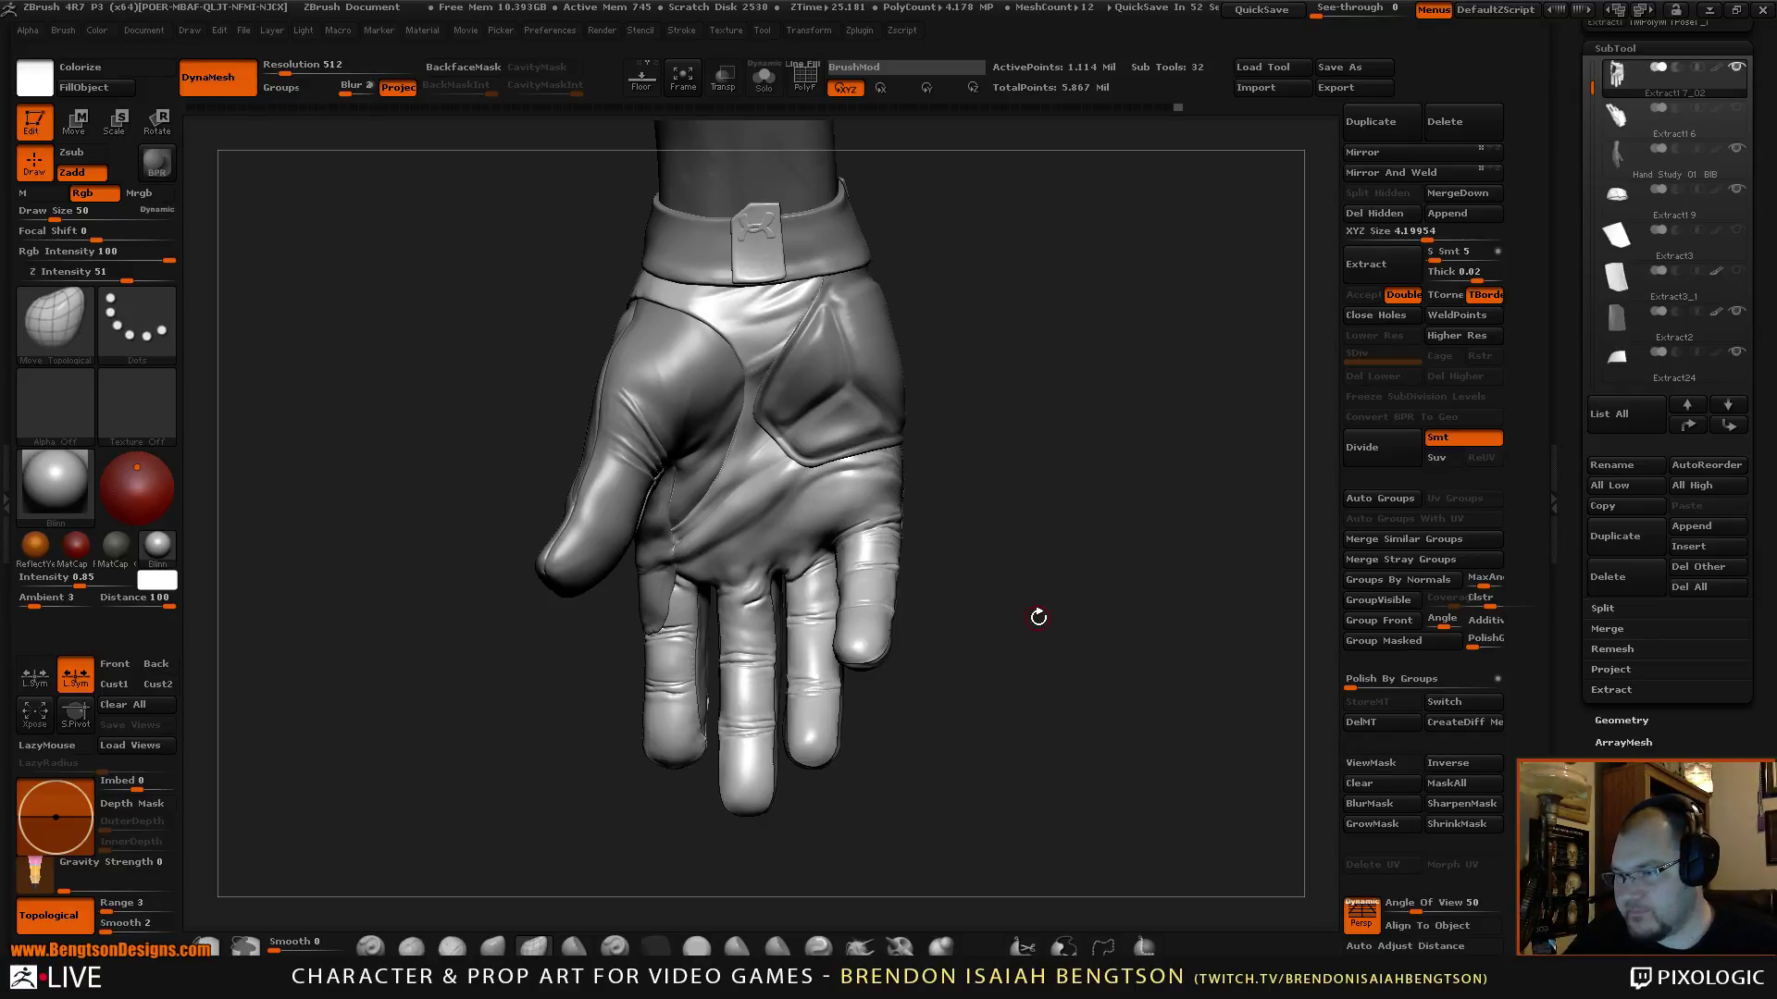
pyautogui.moveTo(1037, 440); pyautogui.dragTo(1157, 555)
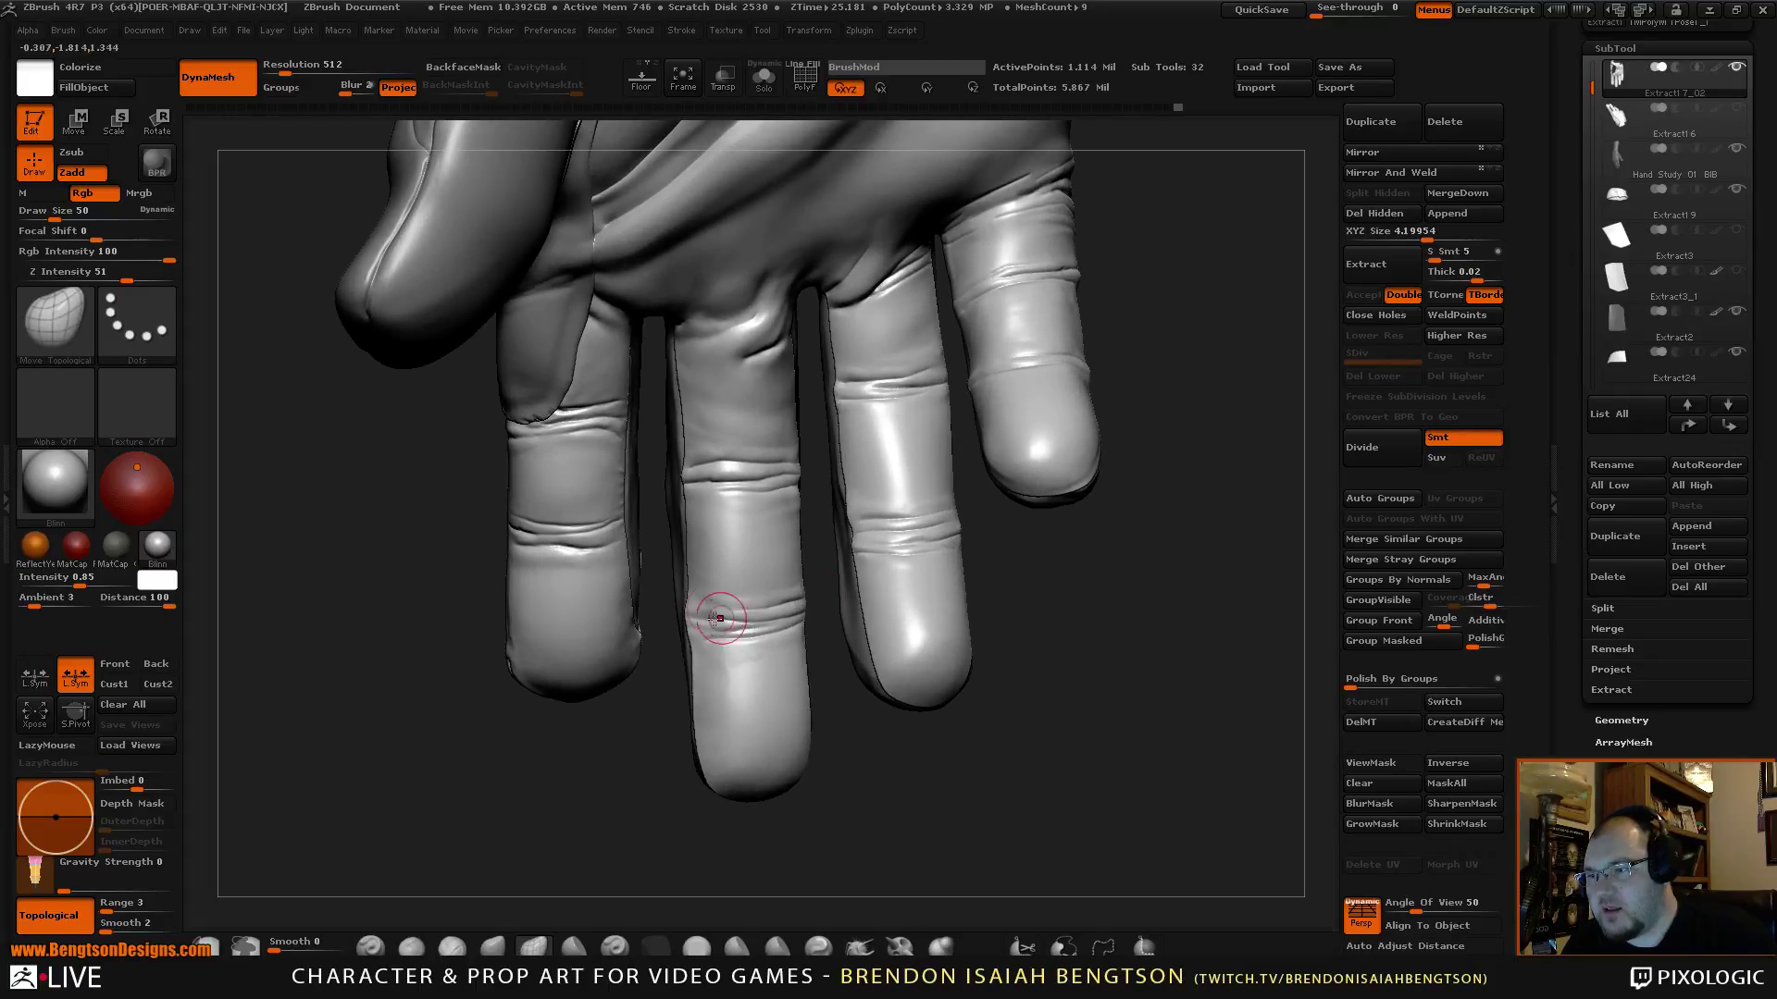
# Build up the folds at the middle finger's fingertip joint with the ClayBuildup brush at Draw Size 32.
pyautogui.keyDown('alt'); pyautogui.moveTo(896, 729); pyautogui.dragTo(921, 812); pyautogui.keyUp('alt')
pyautogui.press('b')
pyautogui.press('c')
pyautogui.press('b')
pyautogui.press('space')
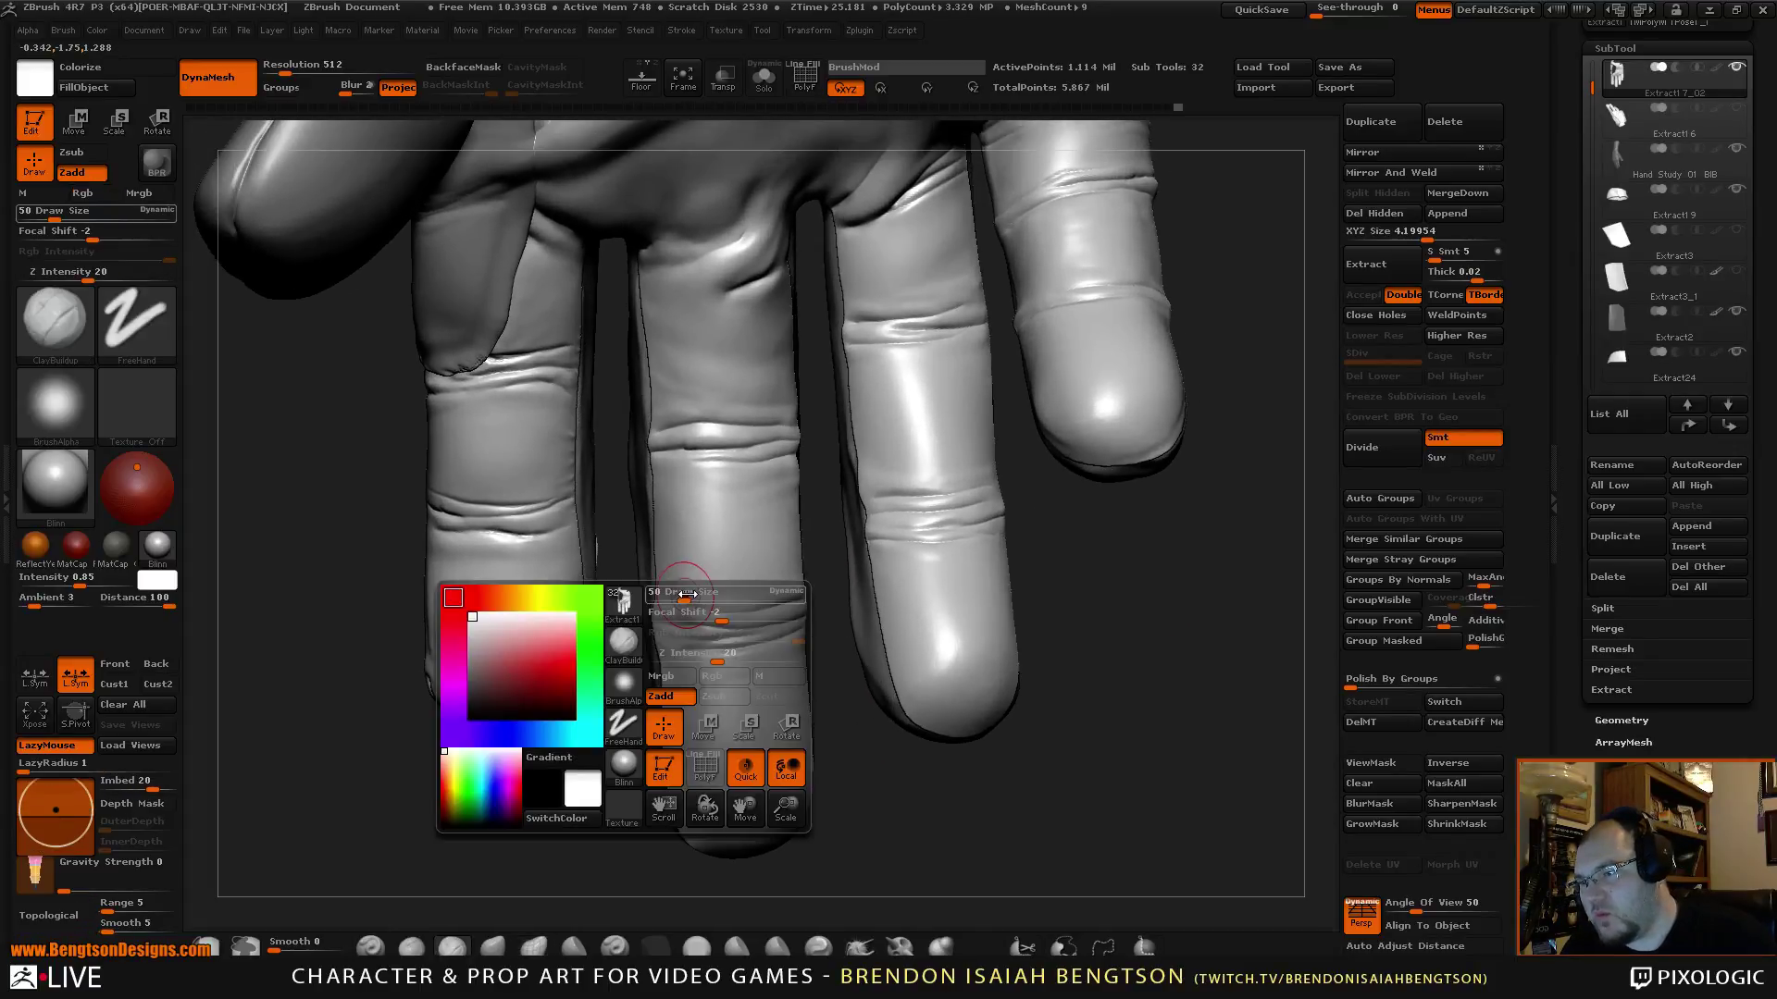
pyautogui.moveTo(688, 594); pyautogui.dragTo(682, 593)
pyautogui.moveTo(851, 745)
pyautogui.mouseDown()
pyautogui.moveTo(899, 765)
pyautogui.moveTo(710, 595)
pyautogui.mouseUp()
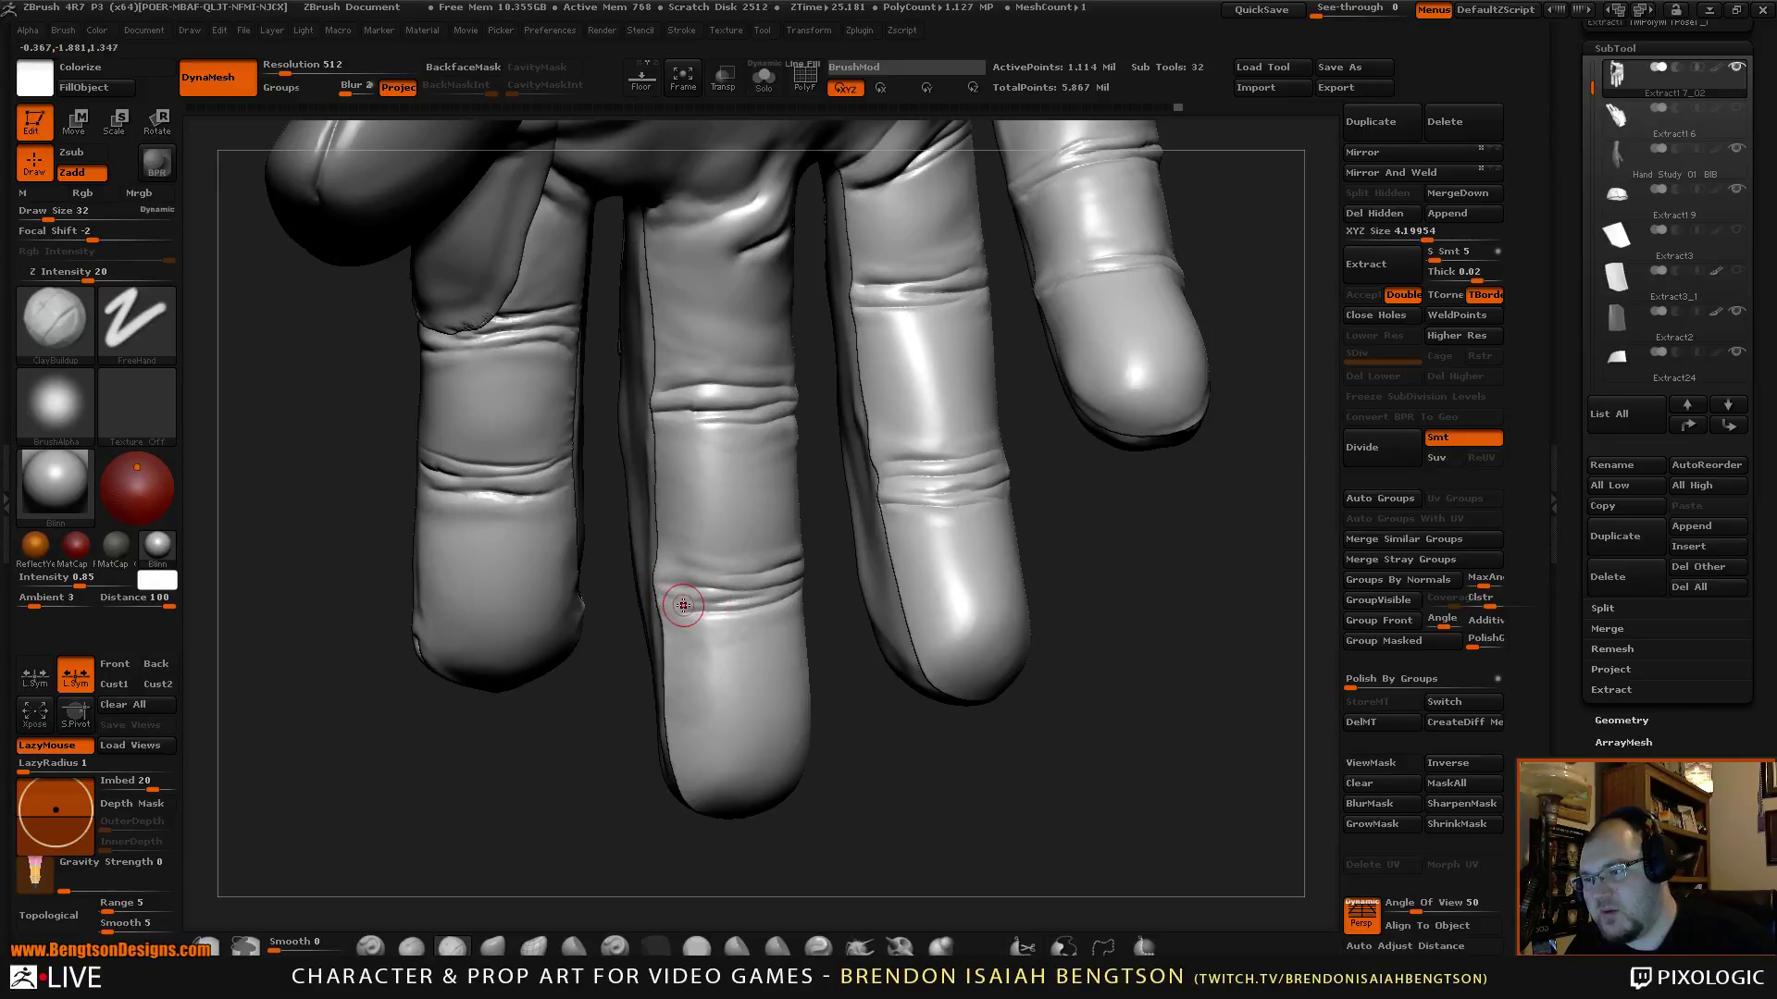
# Sharpen the creases at the middle finger's fingertip joint with the Dam_Standard brush at Draw Size 32.
pyautogui.press('b')
pyautogui.press('d')
pyautogui.press('s')
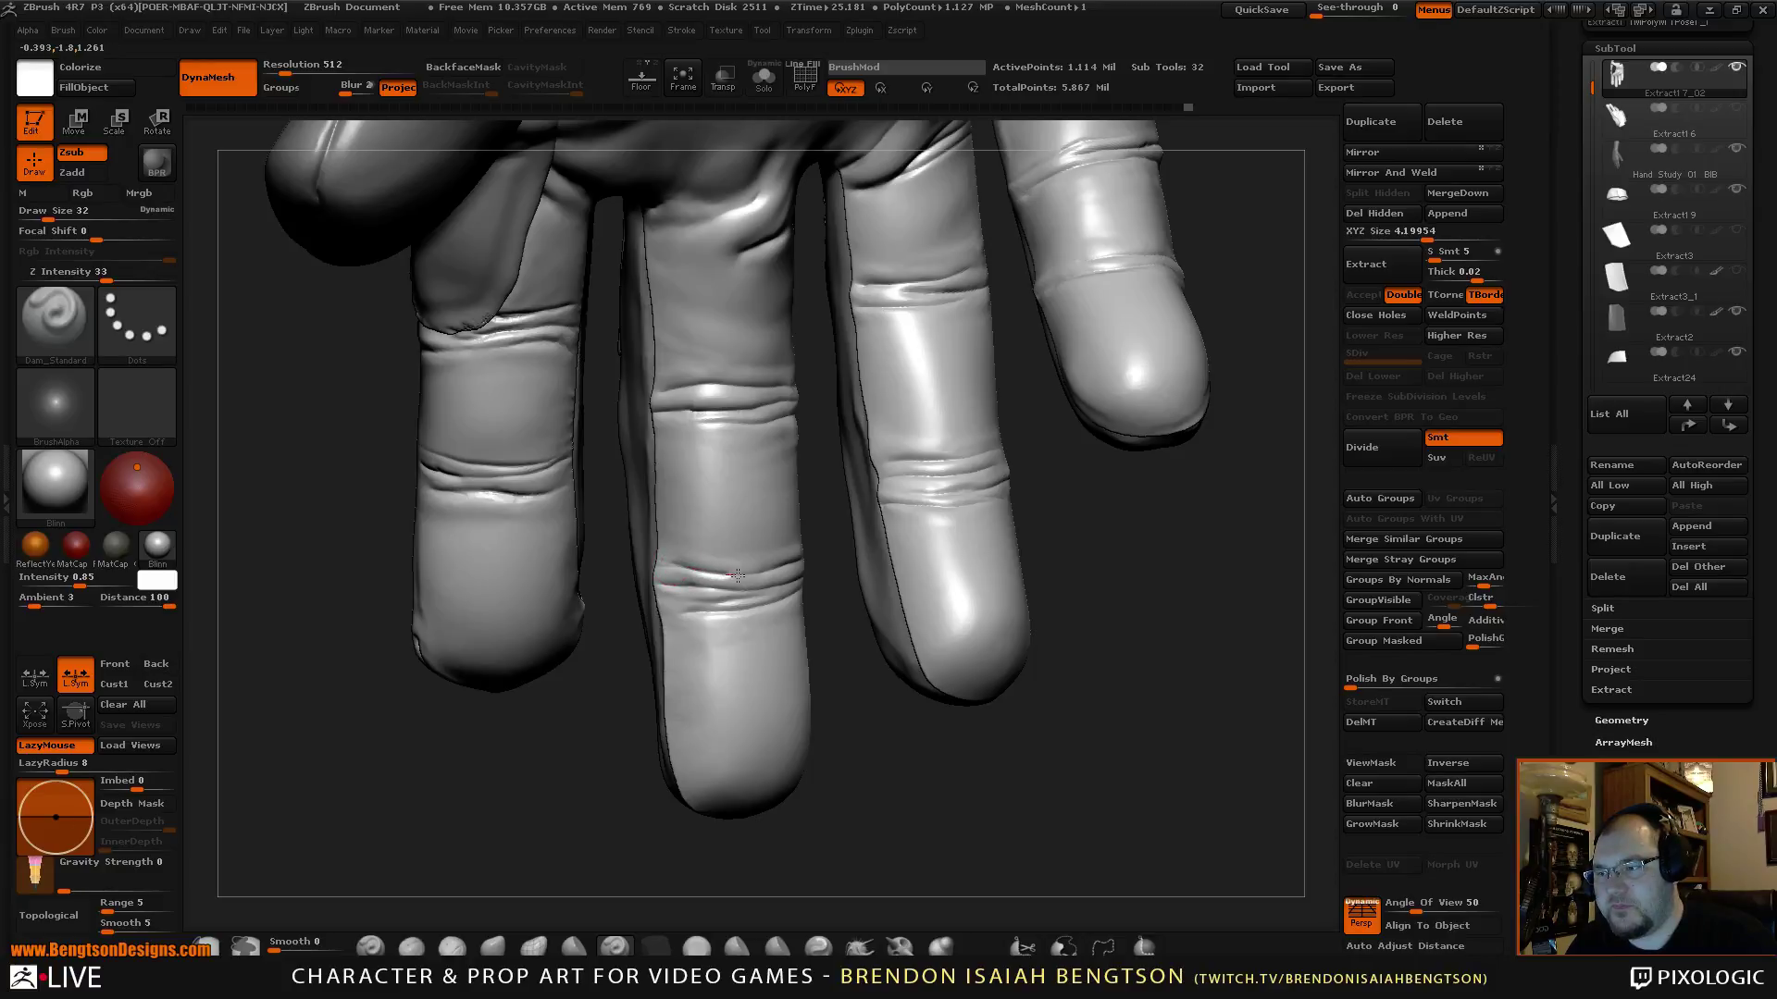
pyautogui.moveTo(817, 602); pyautogui.dragTo(855, 698)
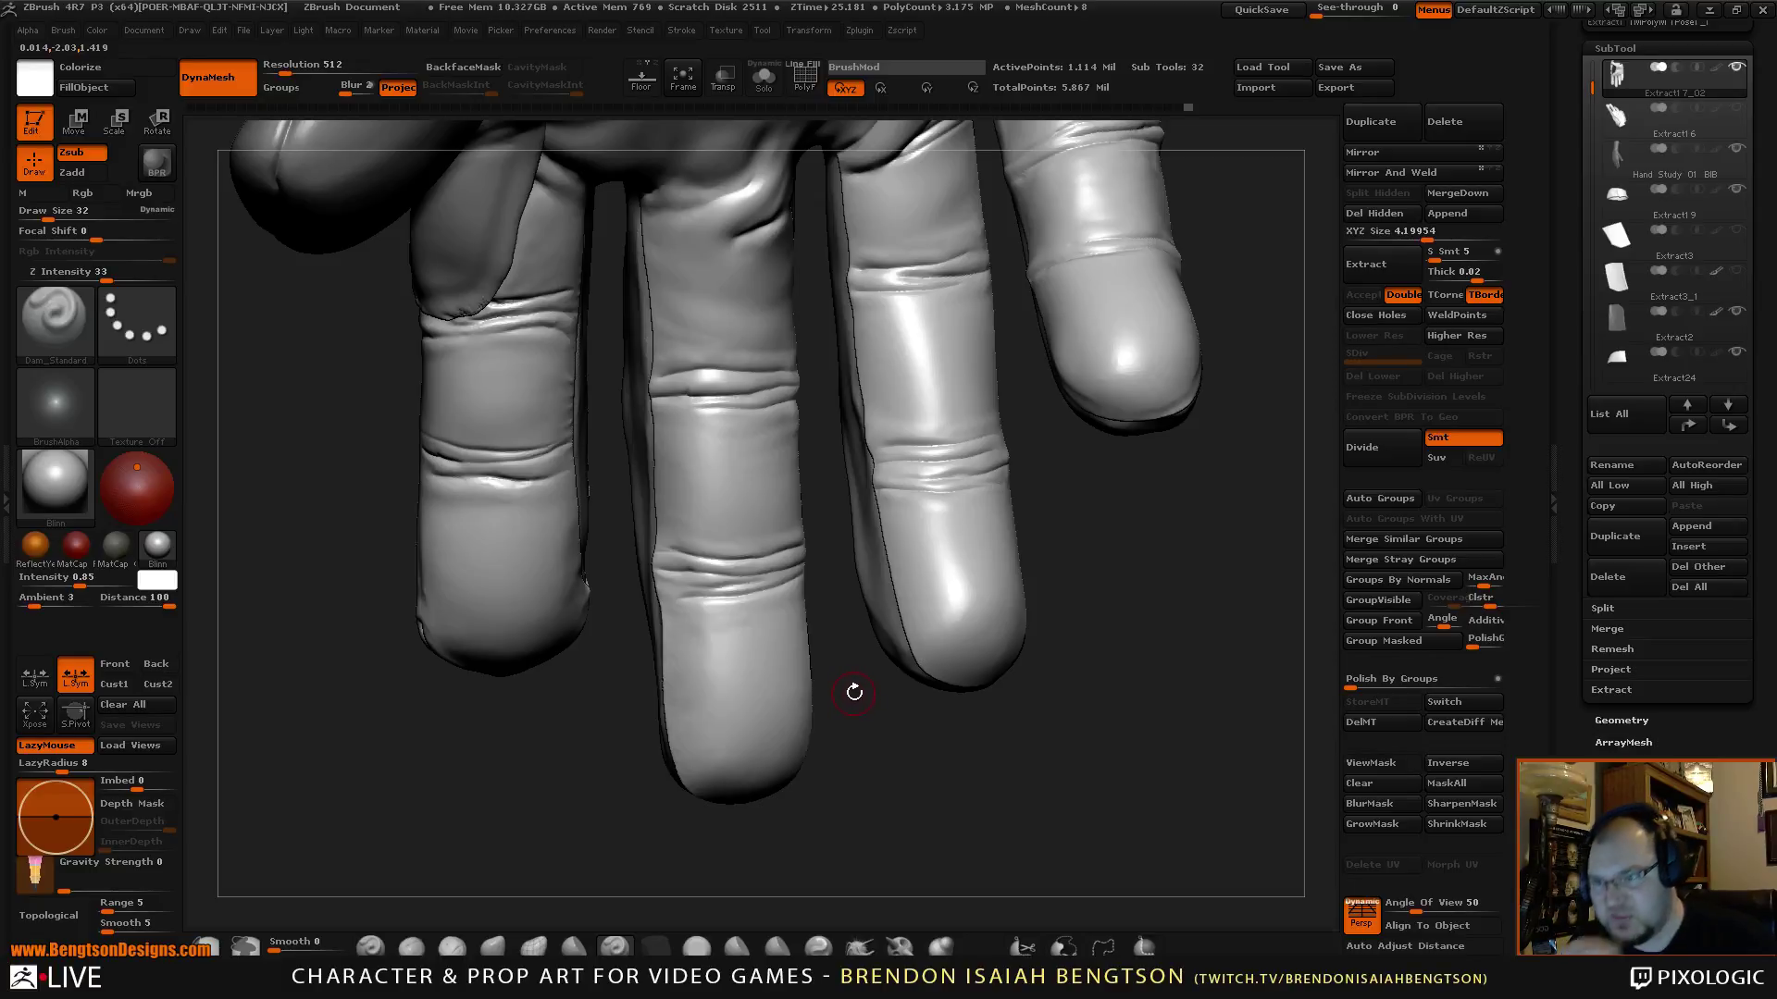
pyautogui.moveTo(920, 765); pyautogui.dragTo(952, 691)
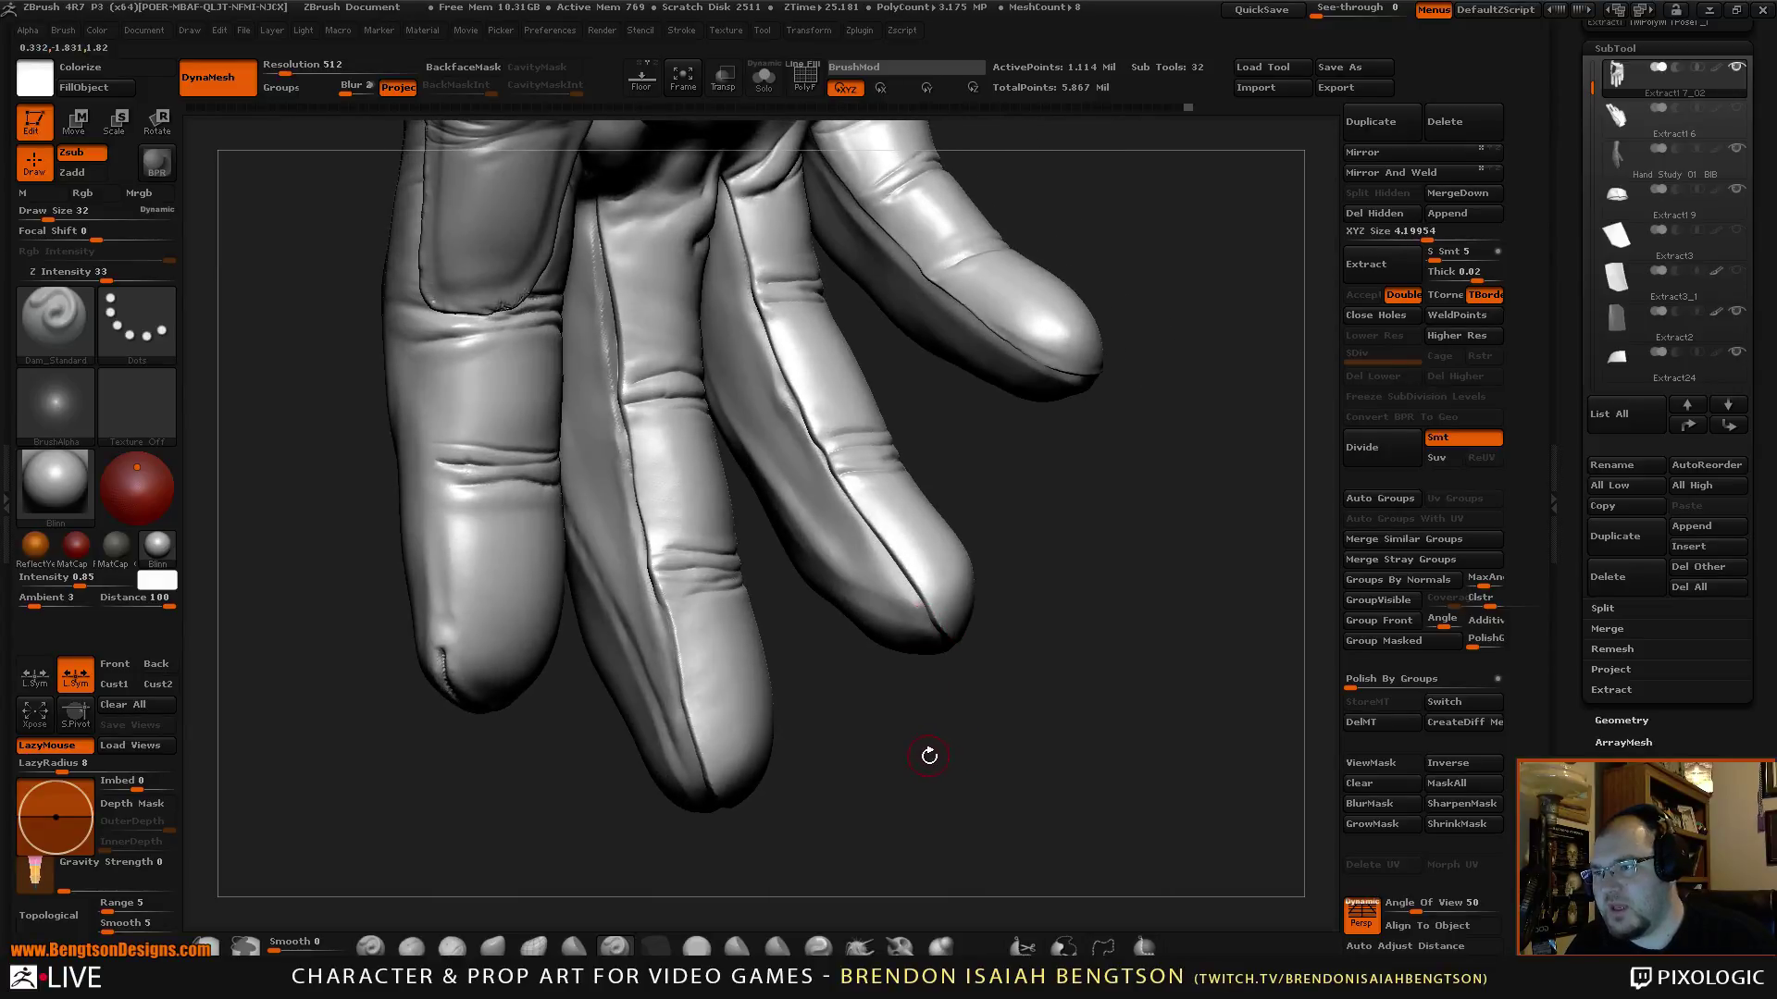
# Reshape the side of the middle finger along its seam with the Move Topological brush at Draw Size 75.
pyautogui.moveTo(924, 762); pyautogui.dragTo(910, 760)
pyautogui.press('b')
pyautogui.press('m')
pyautogui.press('t')
pyautogui.press('space')
pyautogui.moveTo(627, 288); pyautogui.dragTo(640, 289)
pyautogui.keyDown('alt'); pyautogui.moveTo(1090, 533); pyautogui.dragTo(1149, 619); pyautogui.keyUp('alt')
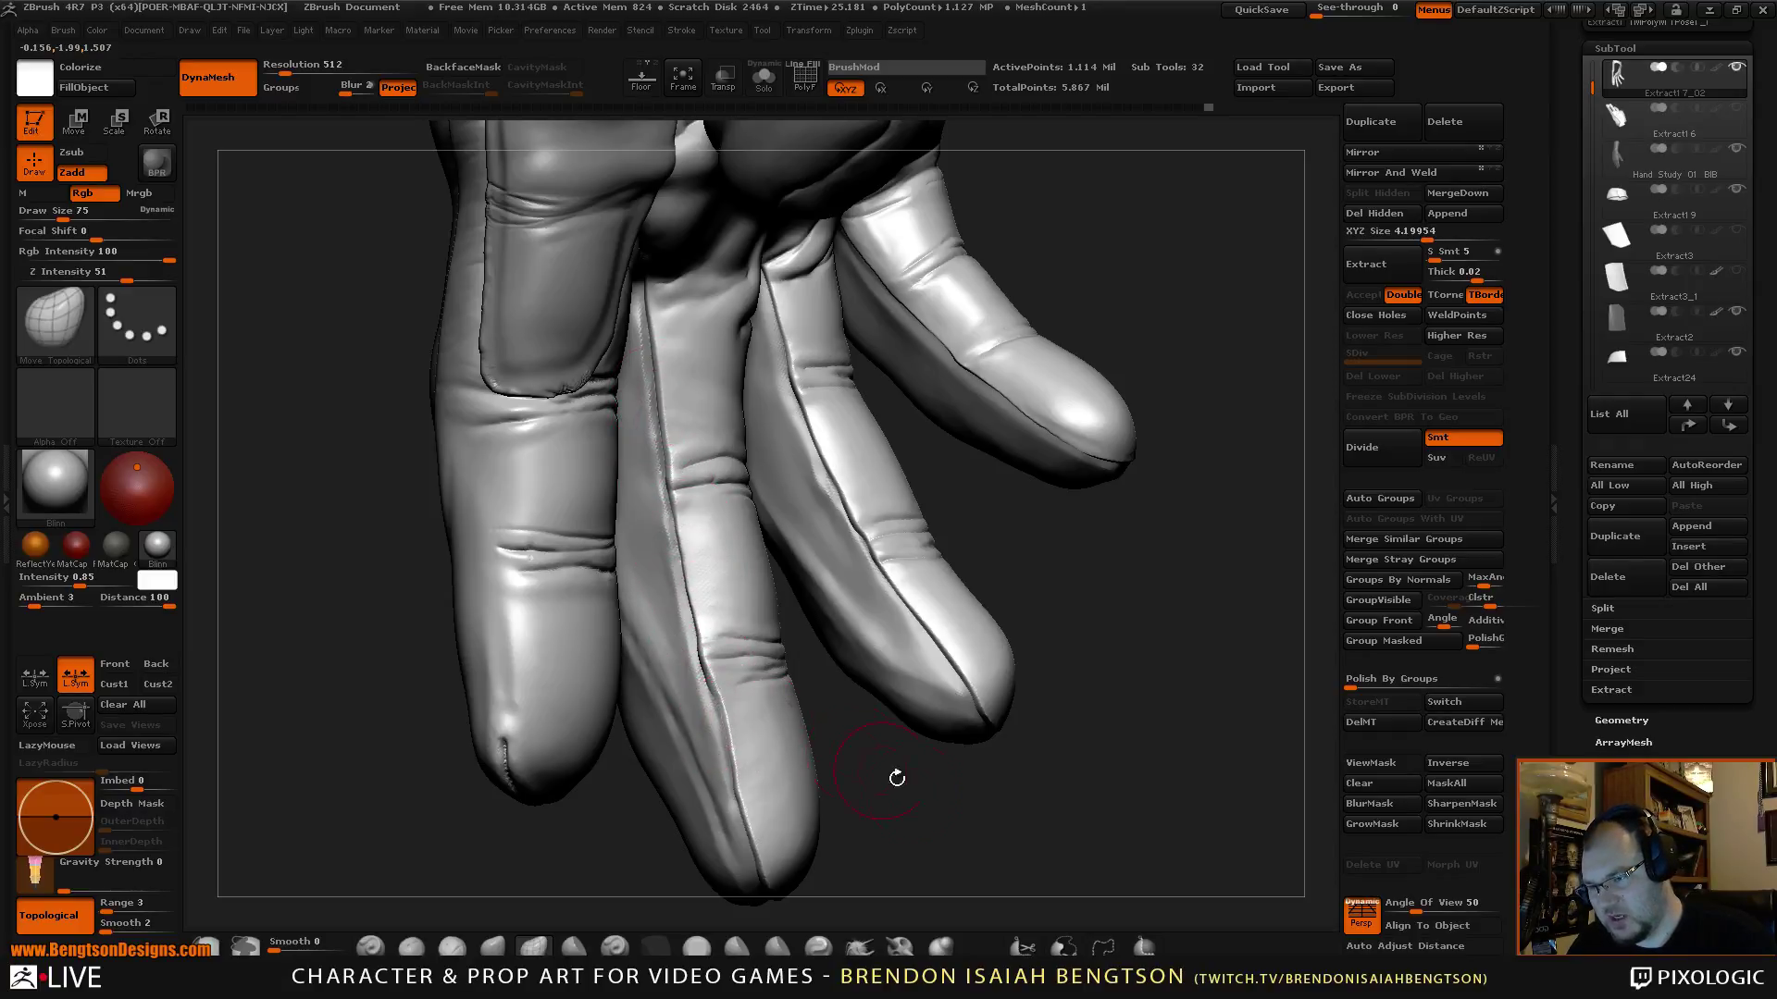
pyautogui.moveTo(896, 777)
pyautogui.keyDown('alt'); pyautogui.mouseDown()
pyautogui.moveTo(910, 702)
pyautogui.moveTo(930, 745)
pyautogui.moveTo(910, 725)
pyautogui.moveTo(902, 773)
pyautogui.mouseUp(); pyautogui.keyUp('alt')
# Select the Hand Study 01 BIB subtool and examine the back of the glove and its stitched knuckle panel.
pyautogui.keyDown('alt'); pyautogui.click(678, 615); pyautogui.keyUp('alt')
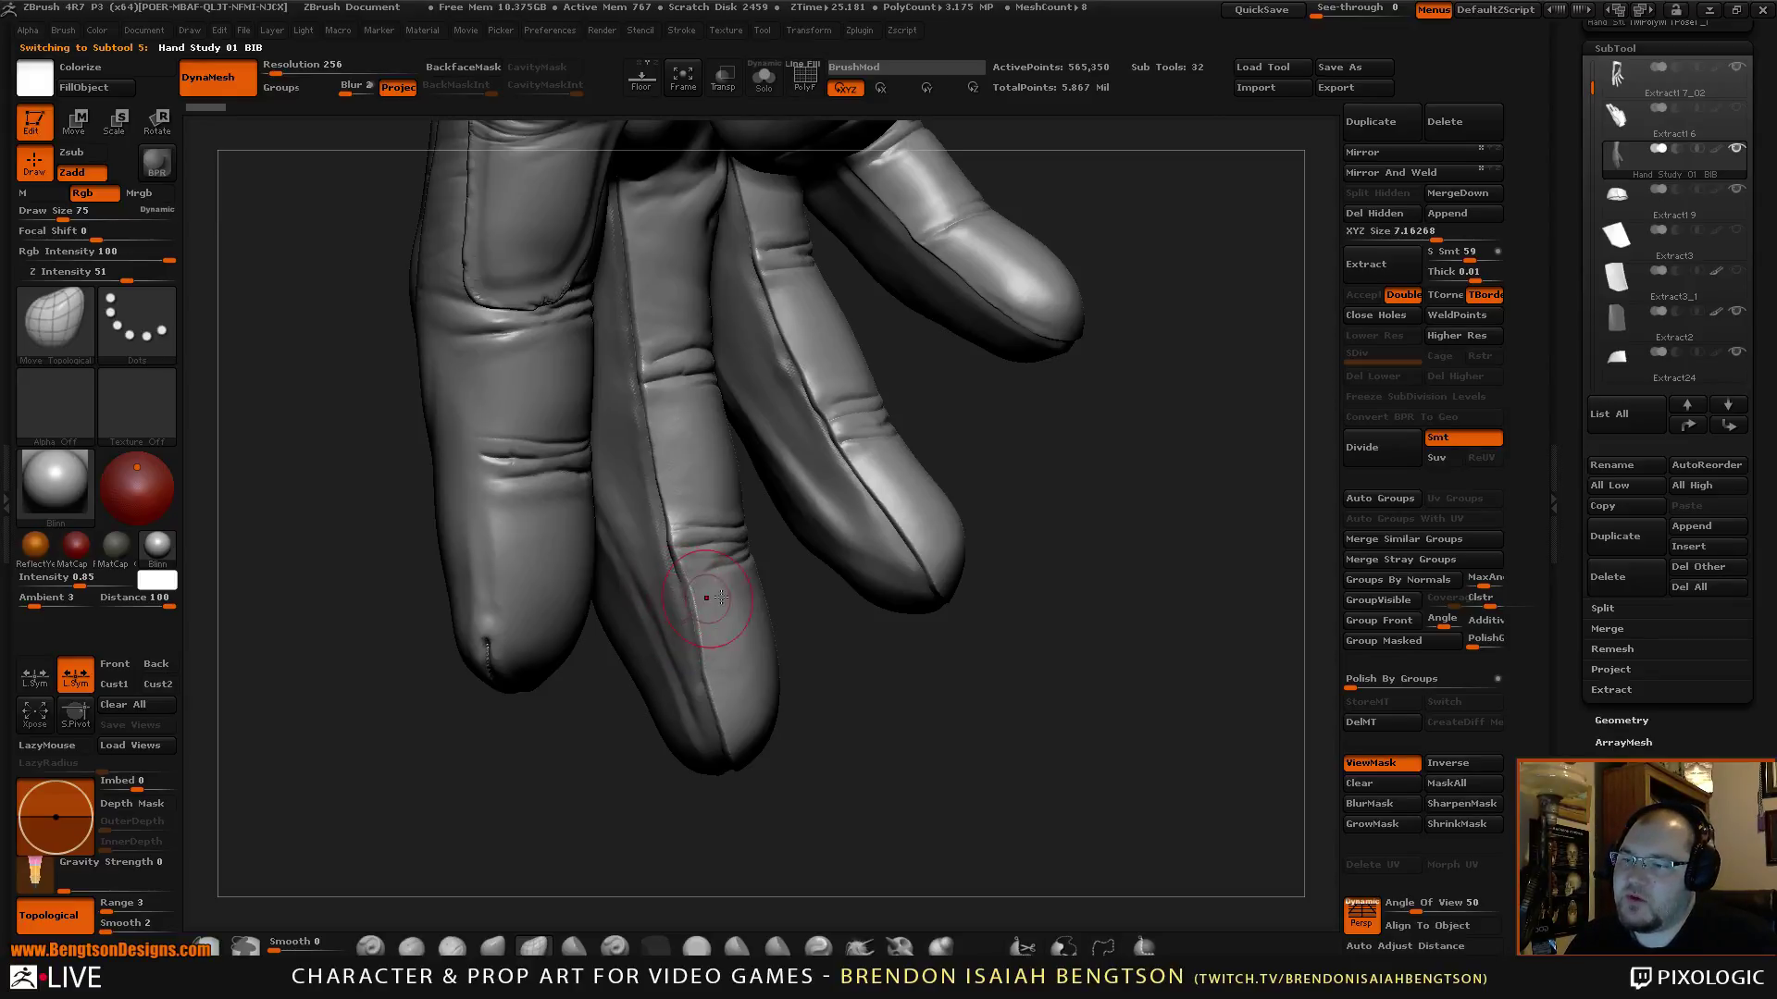
pyautogui.moveTo(856, 682)
pyautogui.keyDown('ctrl'); pyautogui.mouseDown()
pyautogui.moveTo(852, 754)
pyautogui.moveTo(842, 595)
pyautogui.moveTo(950, 588)
pyautogui.moveTo(882, 606)
pyautogui.mouseUp(); pyautogui.keyUp('ctrl')
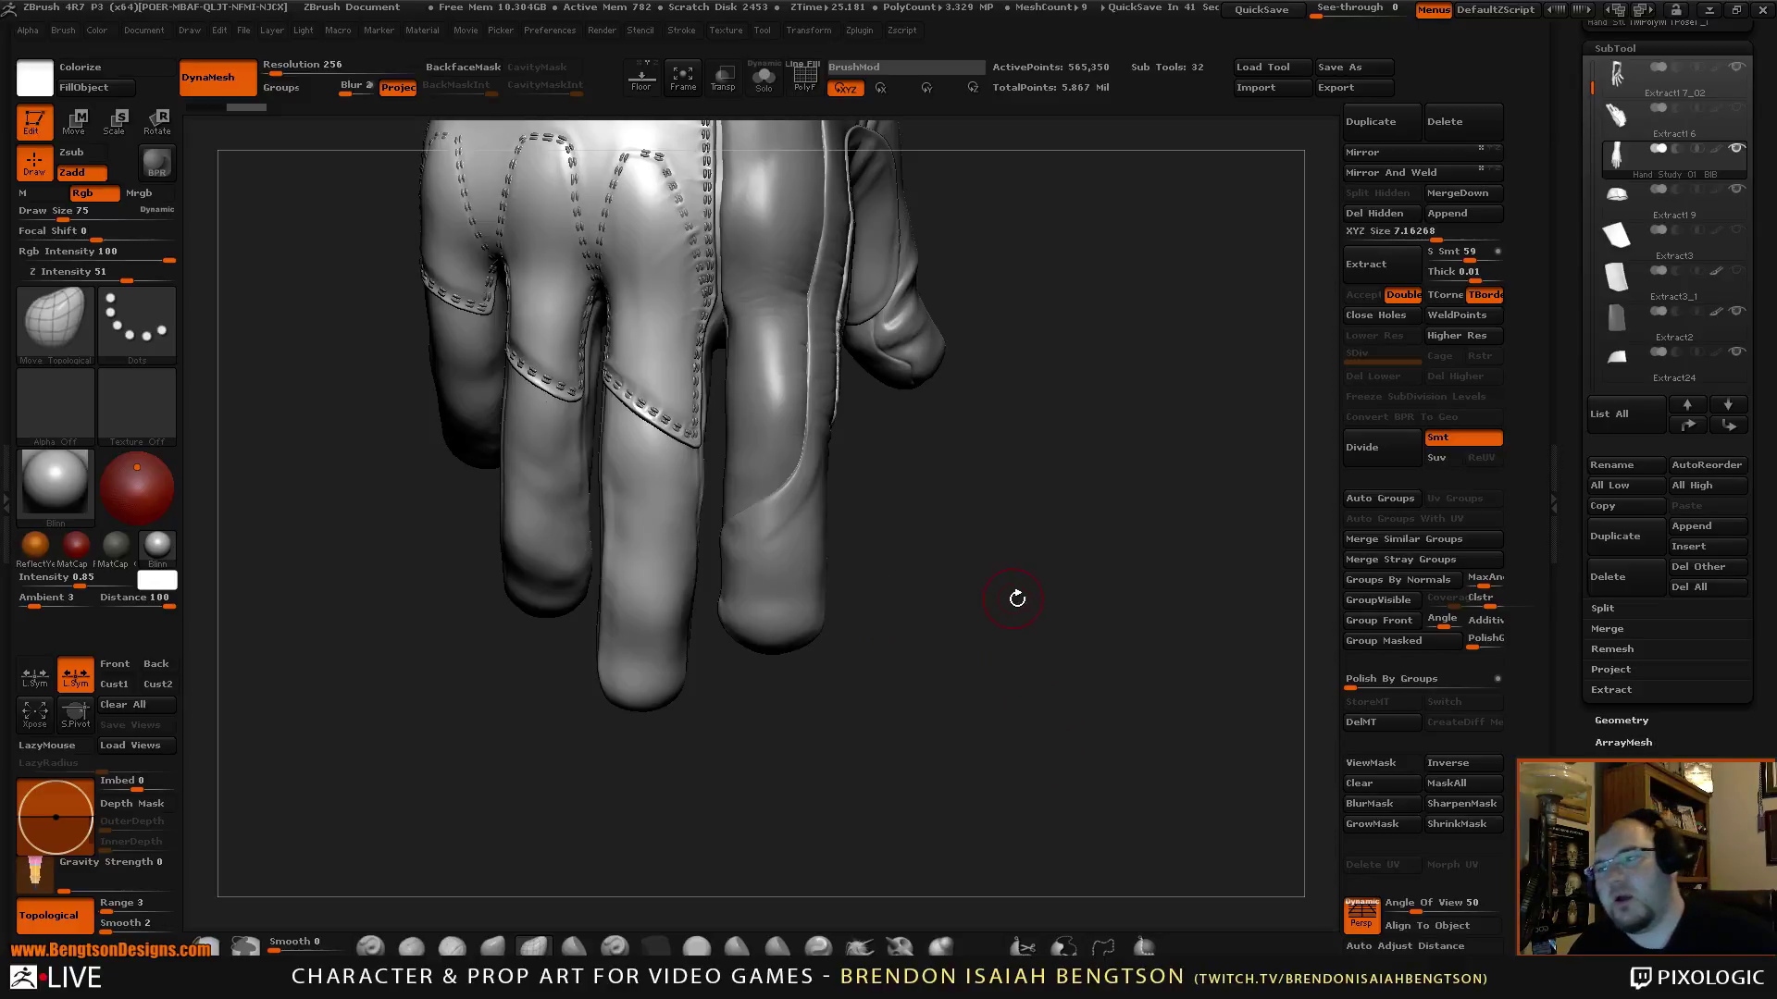
pyautogui.moveTo(1016, 599); pyautogui.dragTo(1005, 444)
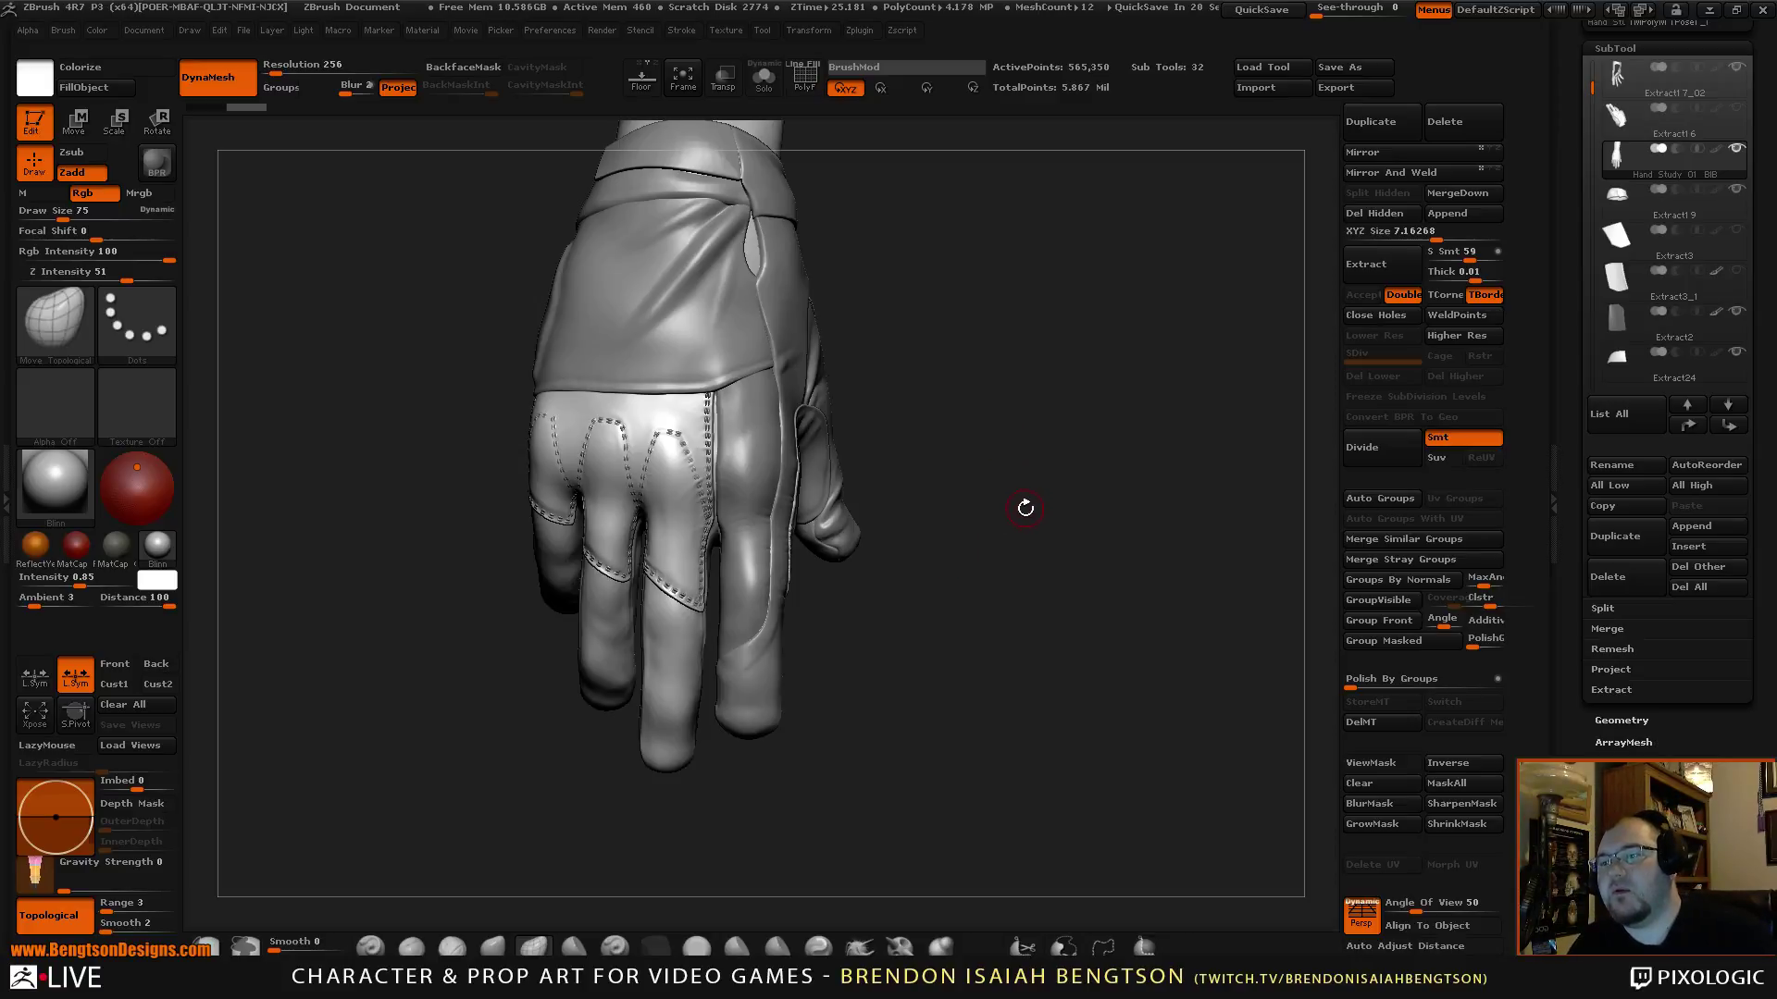
pyautogui.moveTo(1003, 519); pyautogui.dragTo(1043, 515)
# Select the index finger panel and adjust its edge beside the stitched knuckle panel with Move Topological at Draw Size 93.
pyautogui.keyDown('alt'); pyautogui.click(880, 401); pyautogui.keyUp('alt')
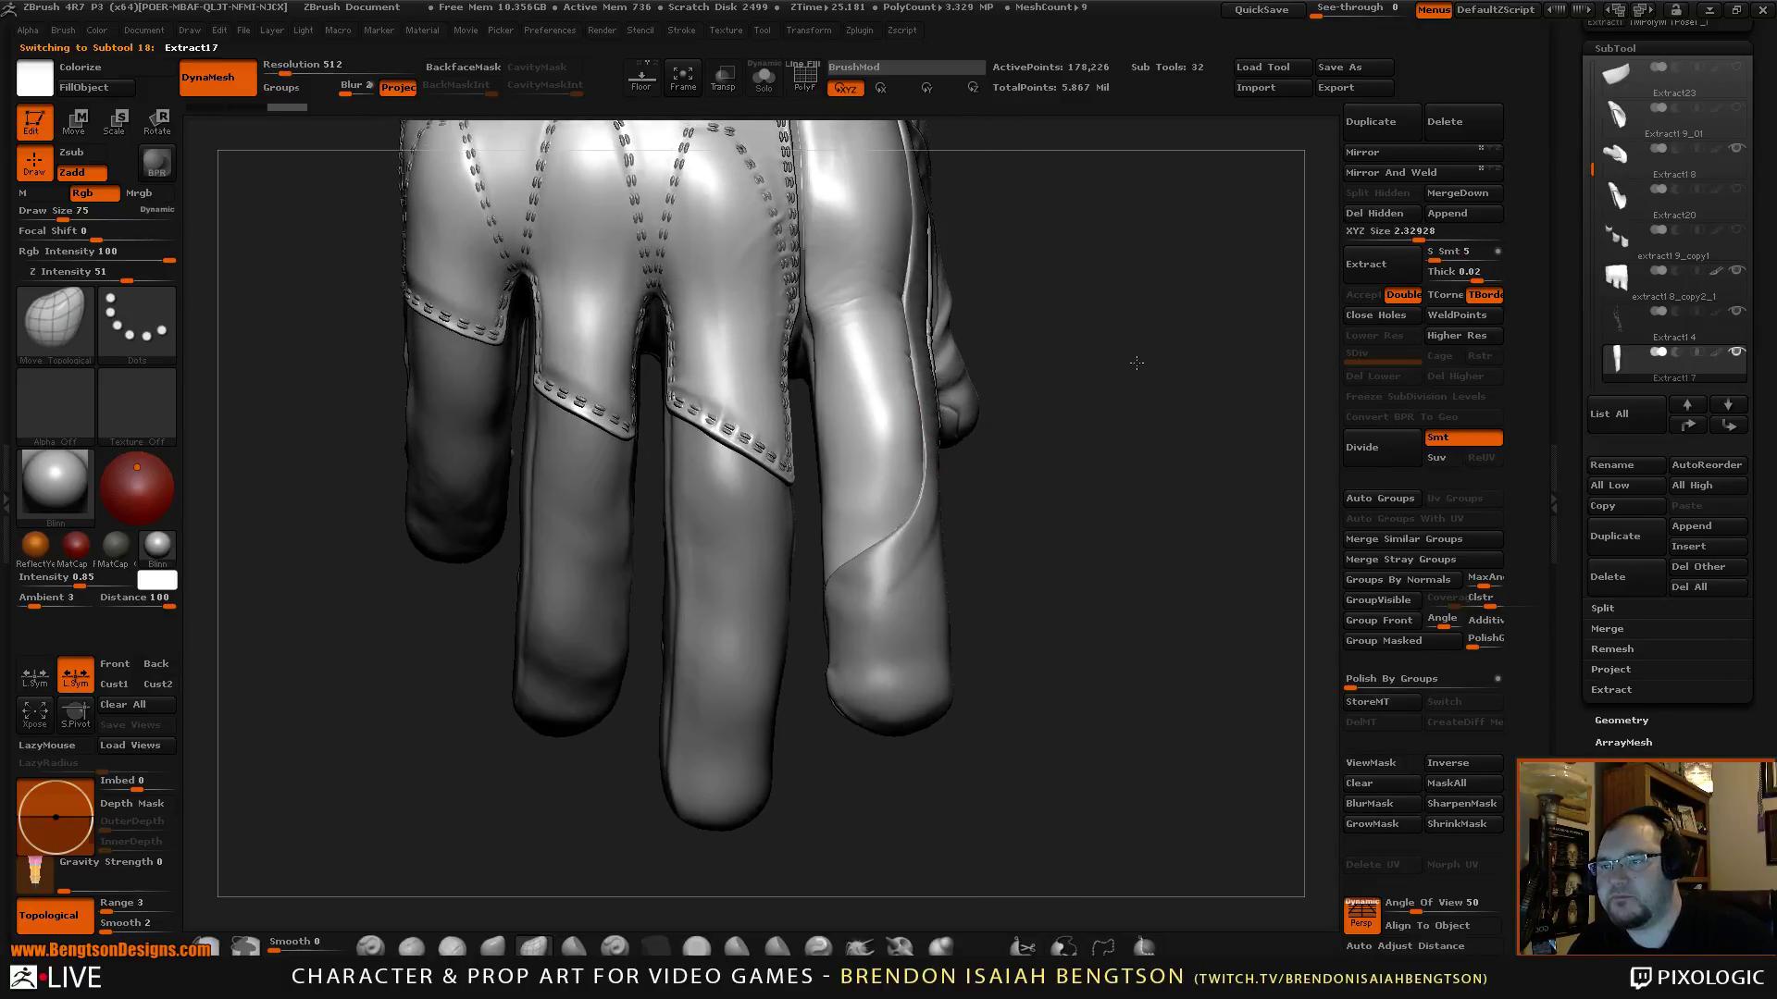
pyautogui.moveTo(1137, 362); pyautogui.dragTo(904, 349)
pyautogui.press('space')
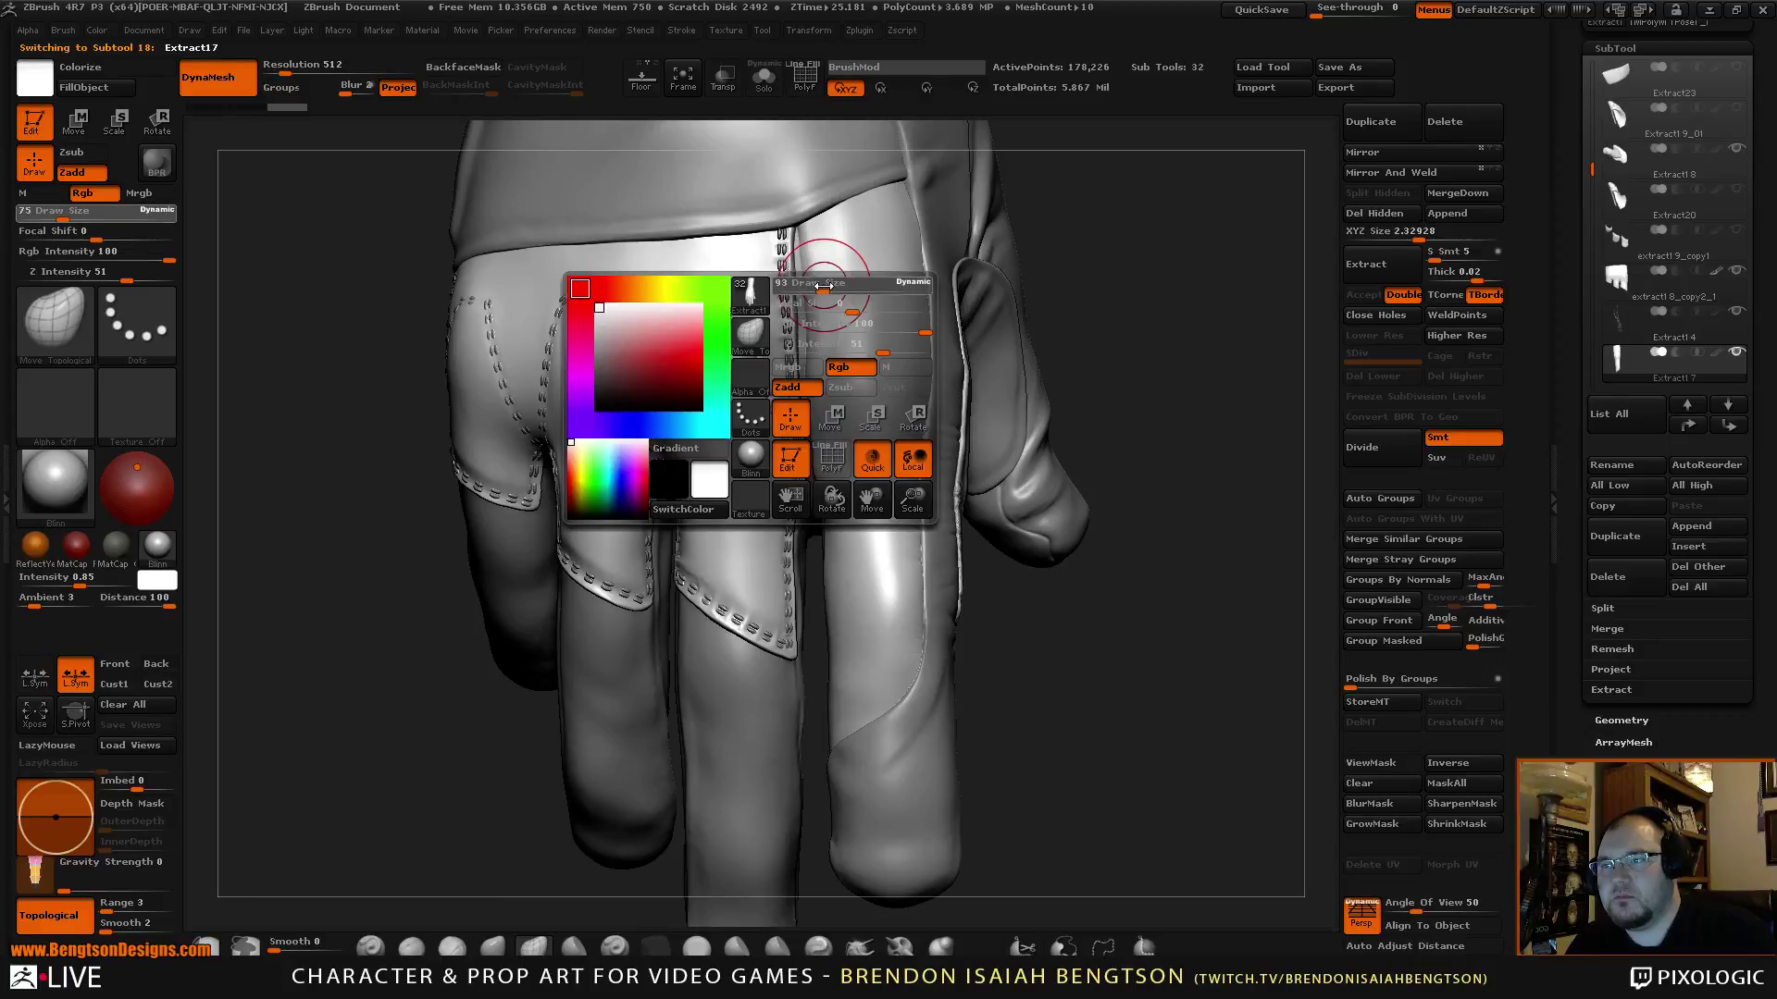
pyautogui.moveTo(1114, 206)
pyautogui.mouseDown()
pyautogui.moveTo(1150, 309)
pyautogui.moveTo(805, 401)
pyautogui.mouseUp()
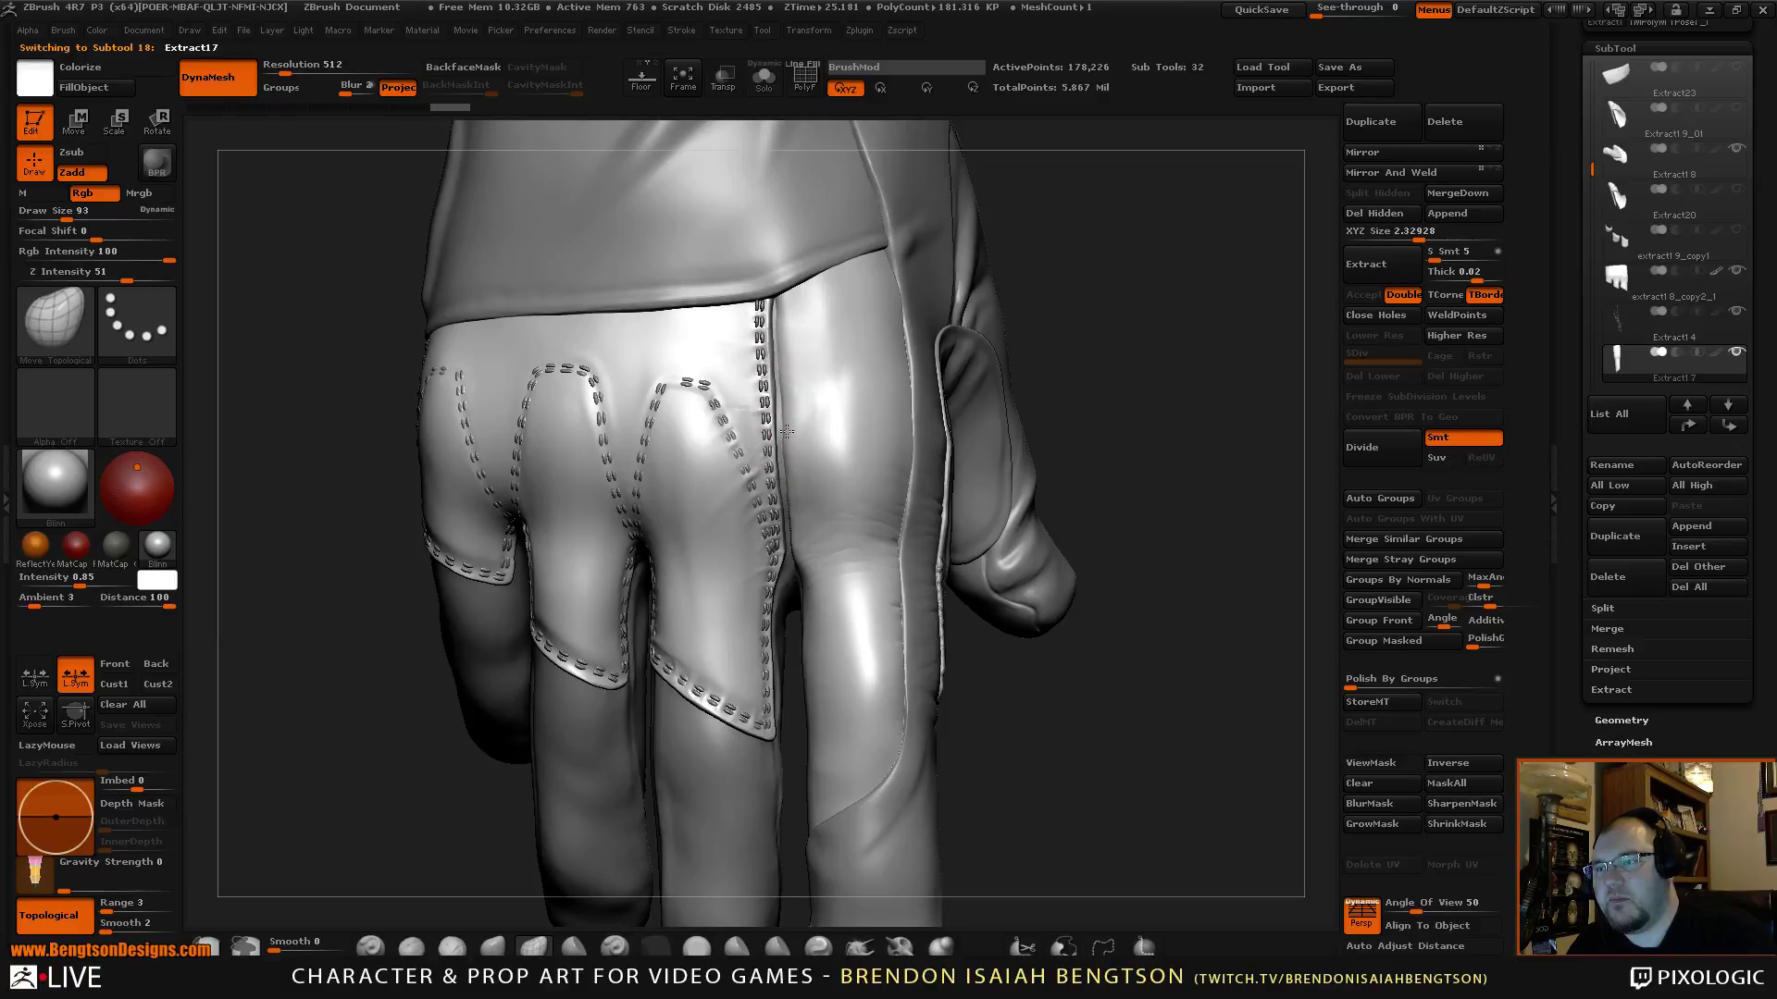
pyautogui.moveTo(782, 403); pyautogui.dragTo(777, 406)
# Build up the index finger panel around the knuckle with a smaller ClayBuildup brush.
pyautogui.press('b')
pyautogui.press('c')
pyautogui.press('b')
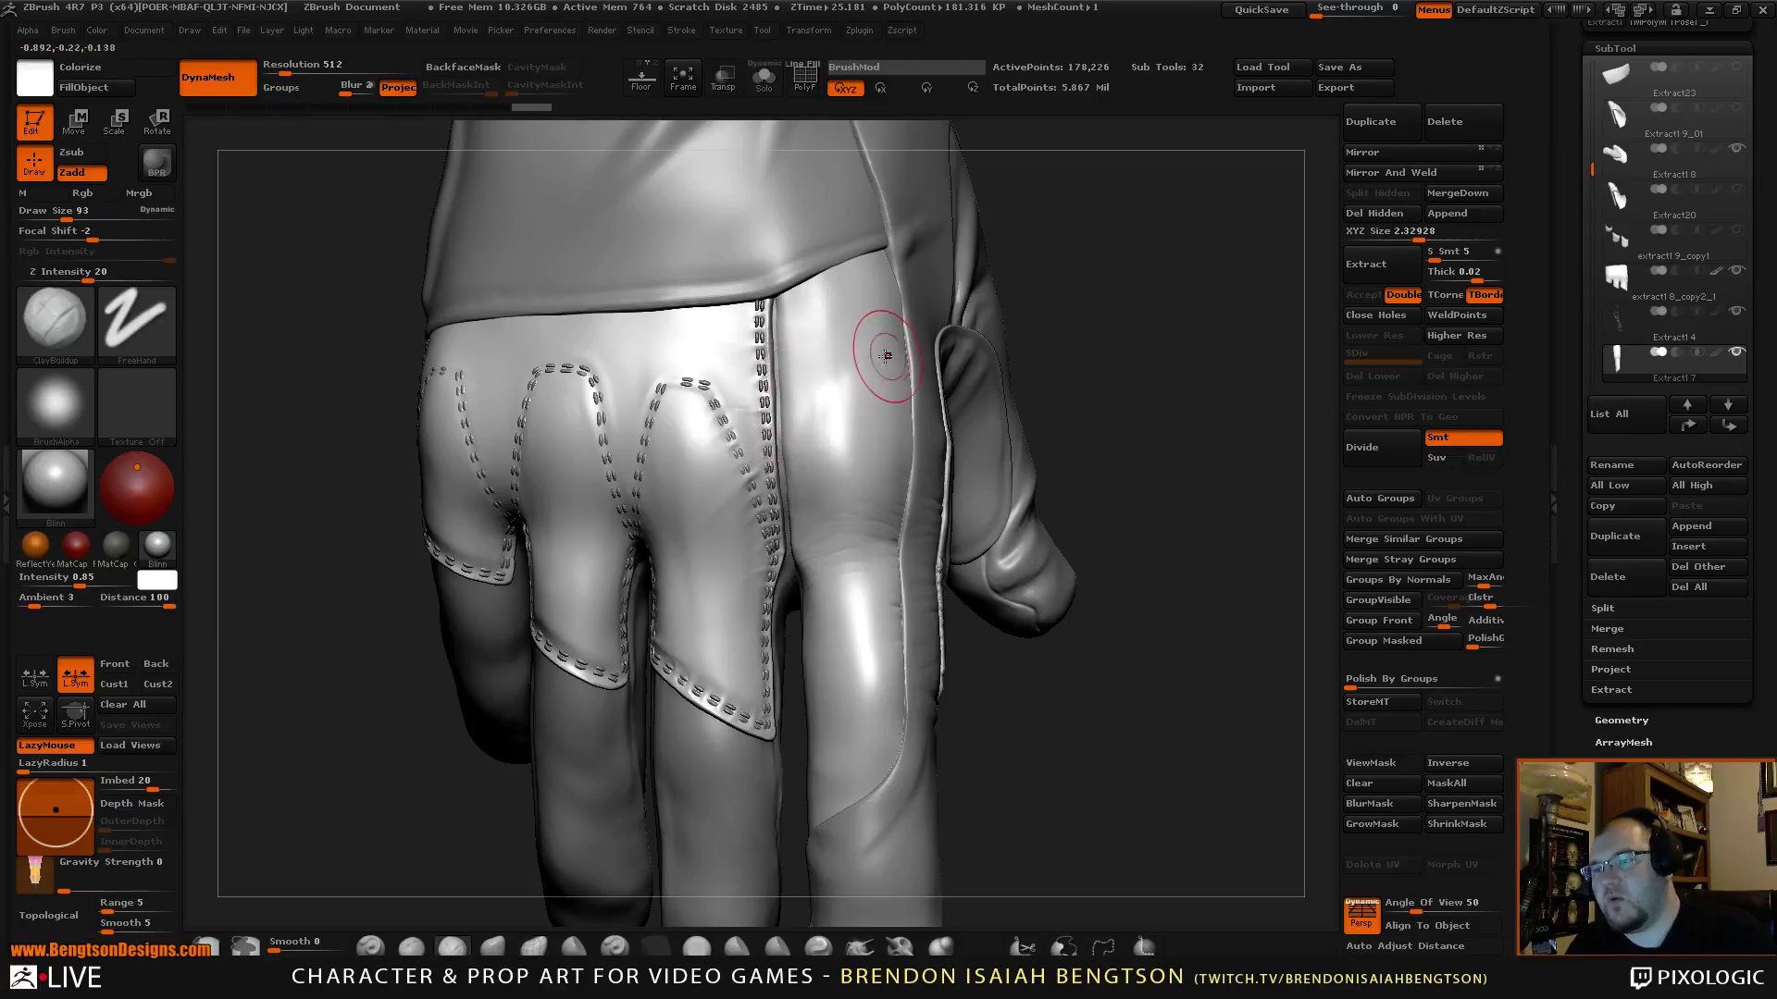
pyautogui.press('space')
pyautogui.moveTo(869, 336); pyautogui.dragTo(861, 336)
pyautogui.moveTo(1075, 250)
pyautogui.mouseDown()
pyautogui.moveTo(1088, 278)
pyautogui.moveTo(1047, 337)
pyautogui.moveTo(1071, 282)
pyautogui.moveTo(1060, 298)
pyautogui.mouseUp()
# Carve the index finger panel's edge along the stitched knuckle panel with the Dam_Standard brush at Draw Size 42.
pyautogui.press('b')
pyautogui.press('d')
pyautogui.press('s')
pyautogui.press('space')
pyautogui.moveTo(741, 370); pyautogui.dragTo(703, 371)
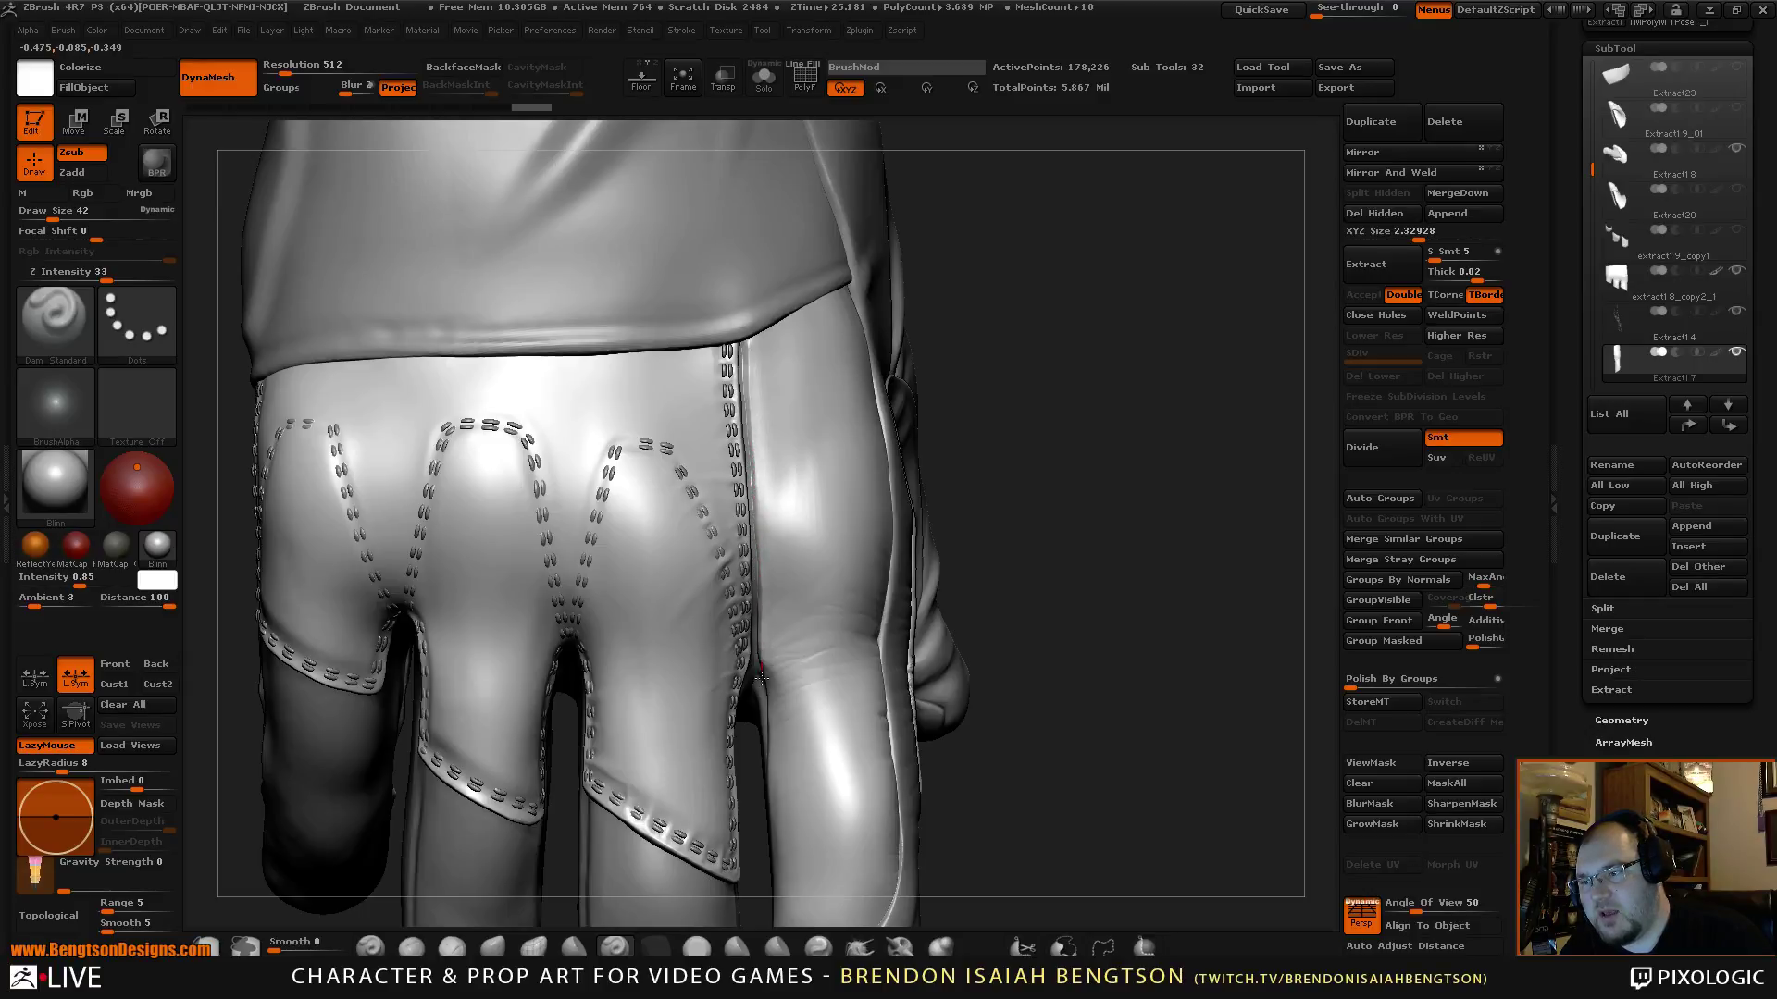
pyautogui.keyDown('alt'); pyautogui.moveTo(1051, 491); pyautogui.dragTo(1039, 418); pyautogui.keyUp('alt')
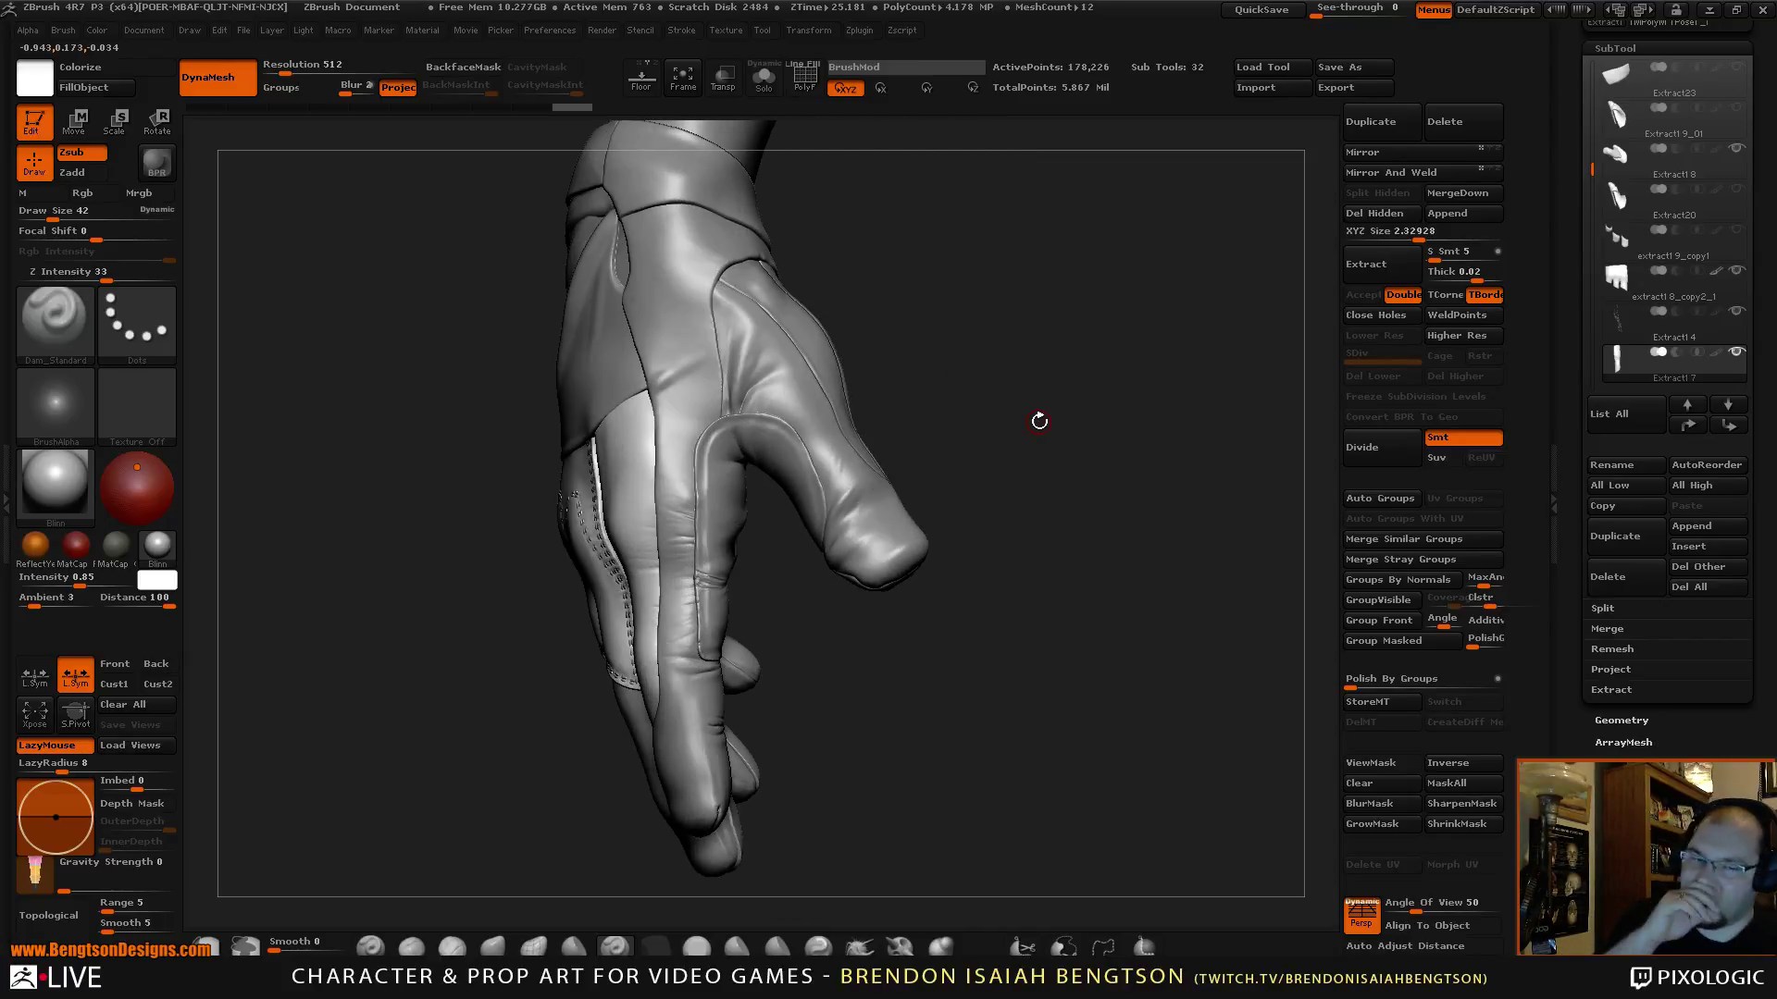
# Build up the index finger panel's border along the stitched seam with the ClayBuildup brush at Draw Size 42.
pyautogui.moveTo(1103, 508)
pyautogui.mouseDown()
pyautogui.moveTo(1128, 530)
pyautogui.moveTo(1130, 589)
pyautogui.moveTo(1106, 575)
pyautogui.moveTo(1066, 616)
pyautogui.moveTo(1116, 542)
pyautogui.moveTo(1110, 504)
pyautogui.mouseUp()
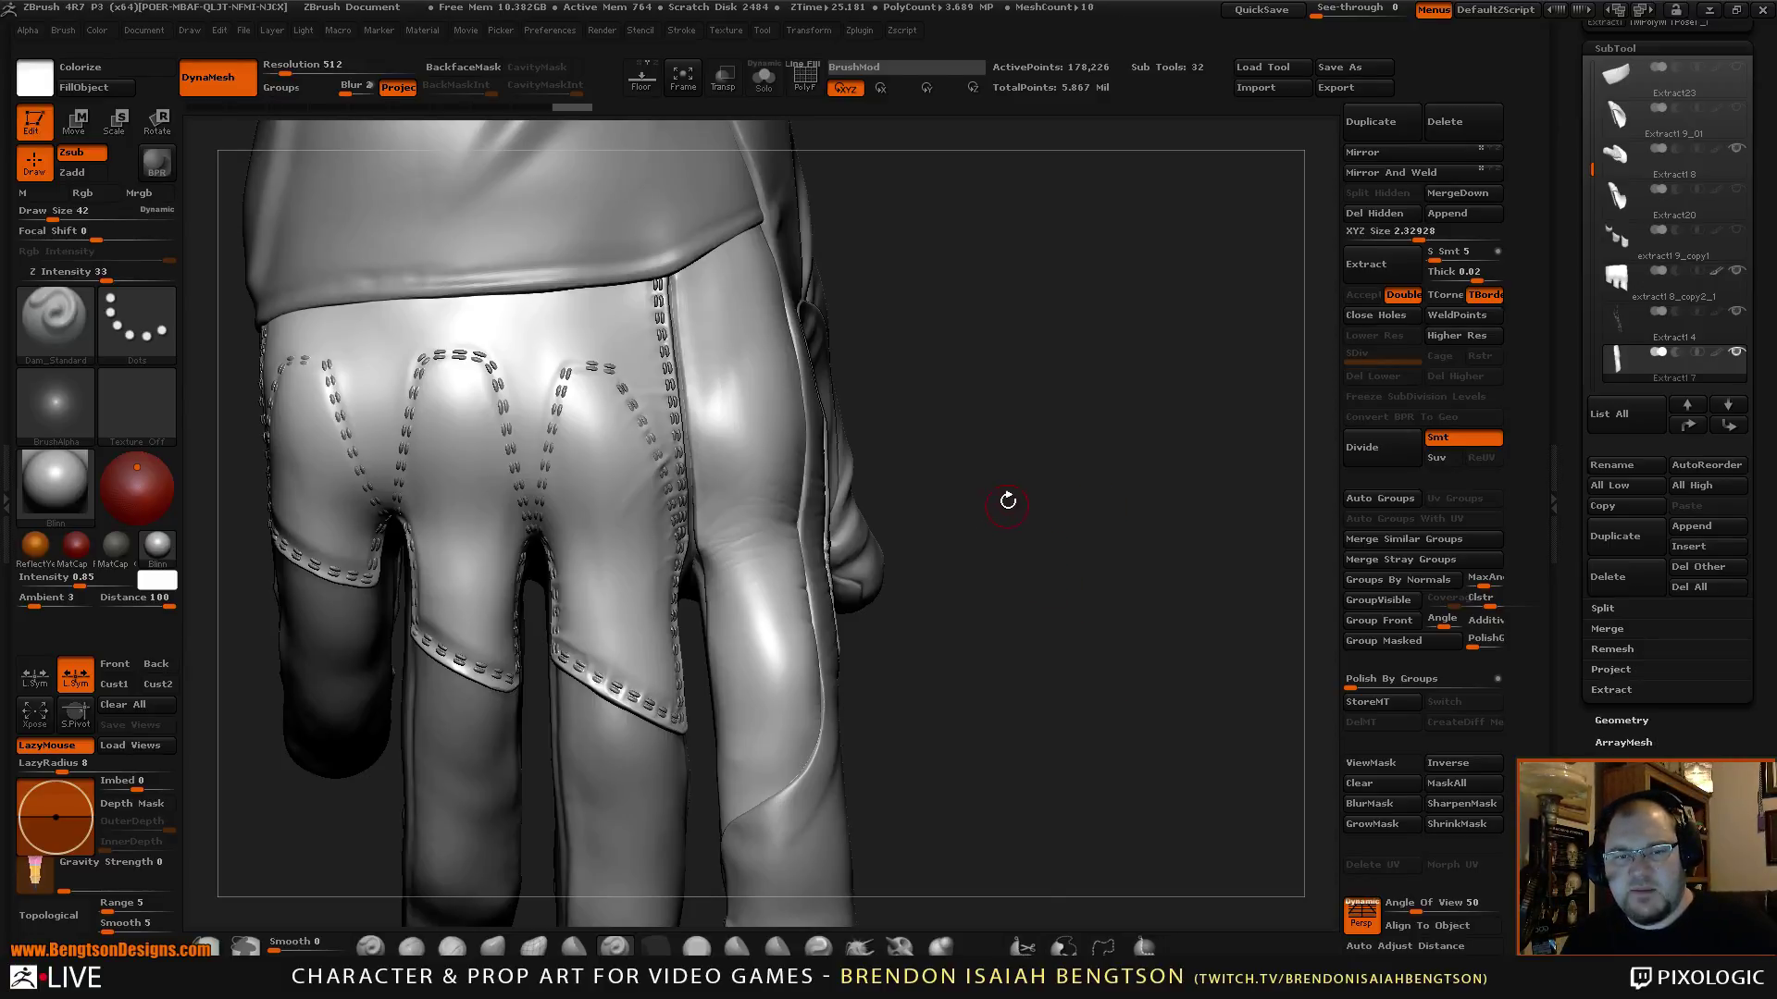
pyautogui.moveTo(1008, 500); pyautogui.dragTo(1038, 475)
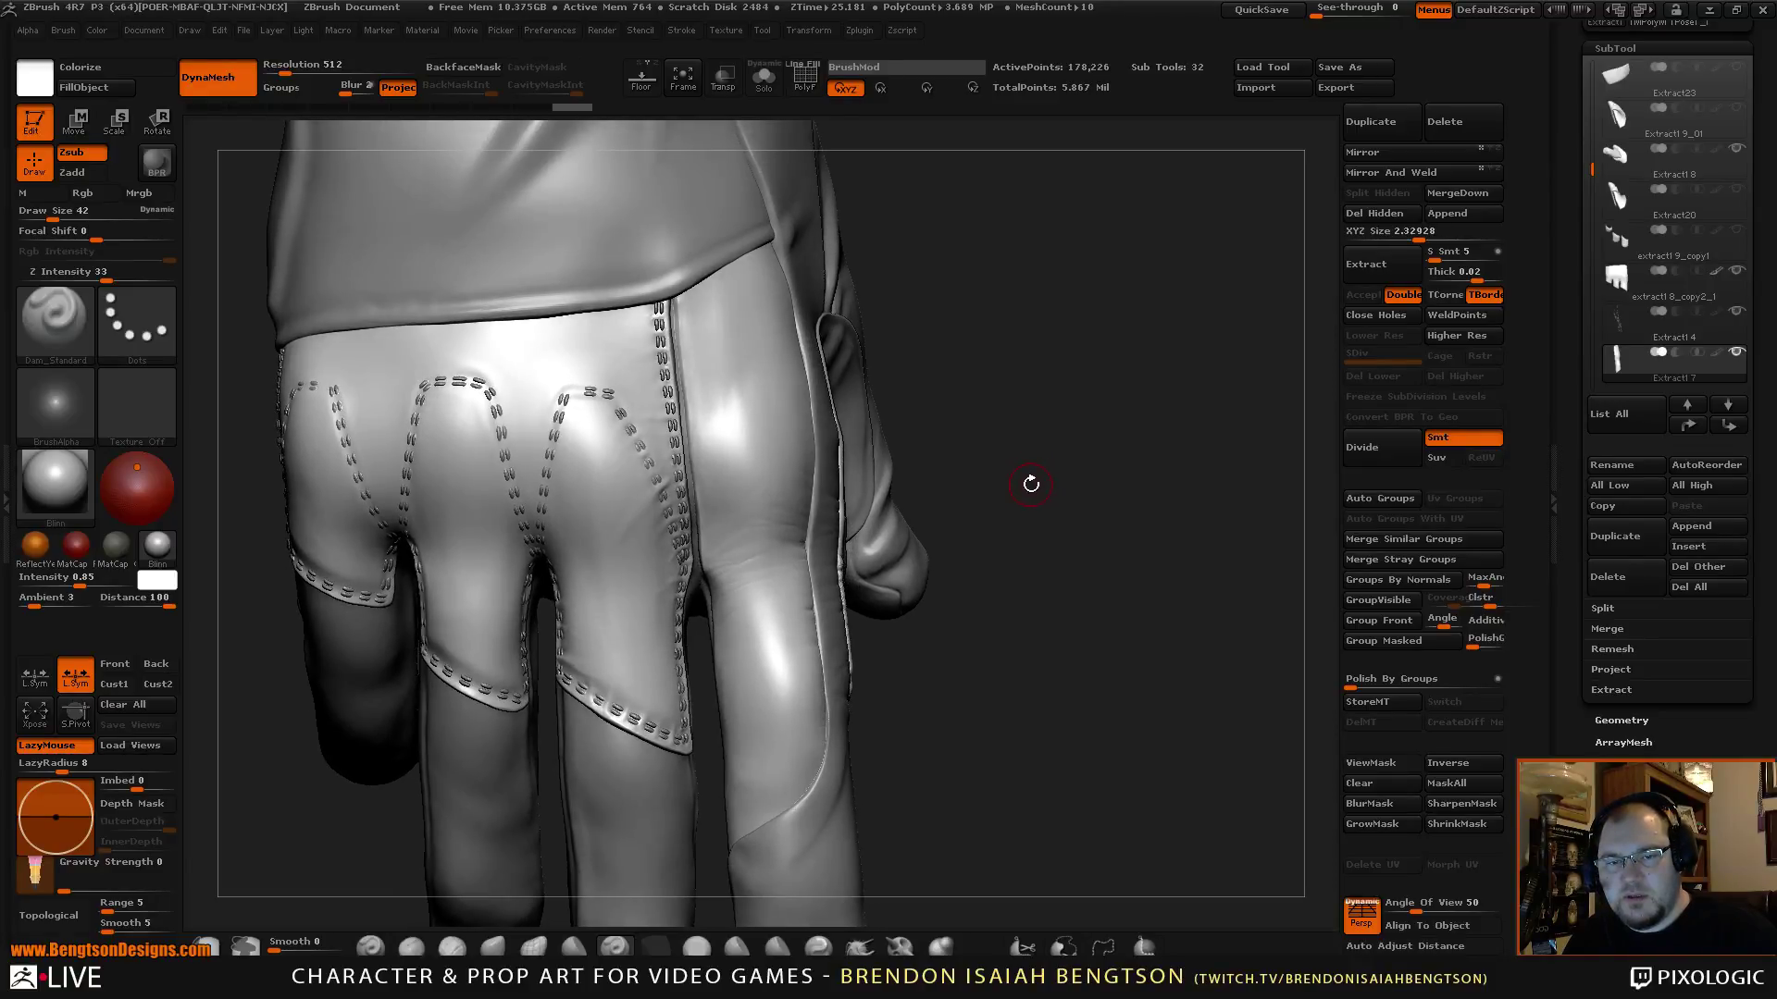
pyautogui.moveTo(1041, 481); pyautogui.dragTo(1039, 465)
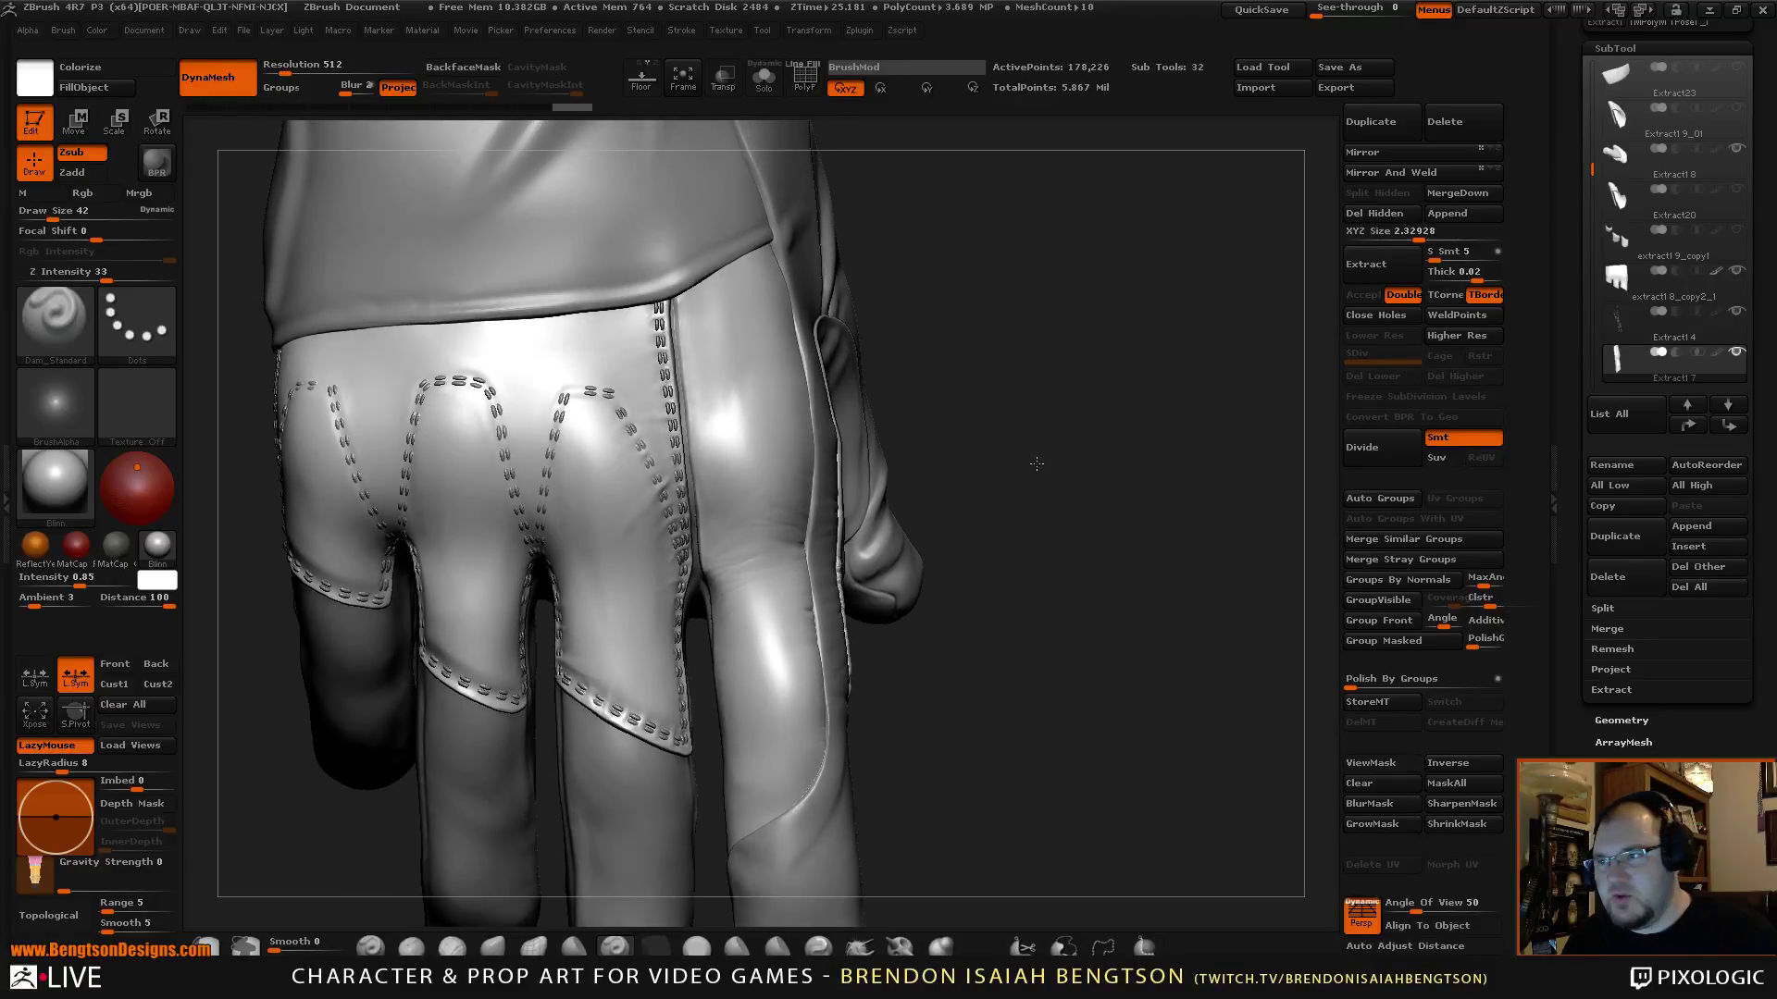
pyautogui.press('b')
pyautogui.press('m')
pyautogui.press('t')
pyautogui.press('b')
pyautogui.press('c')
pyautogui.press('b')
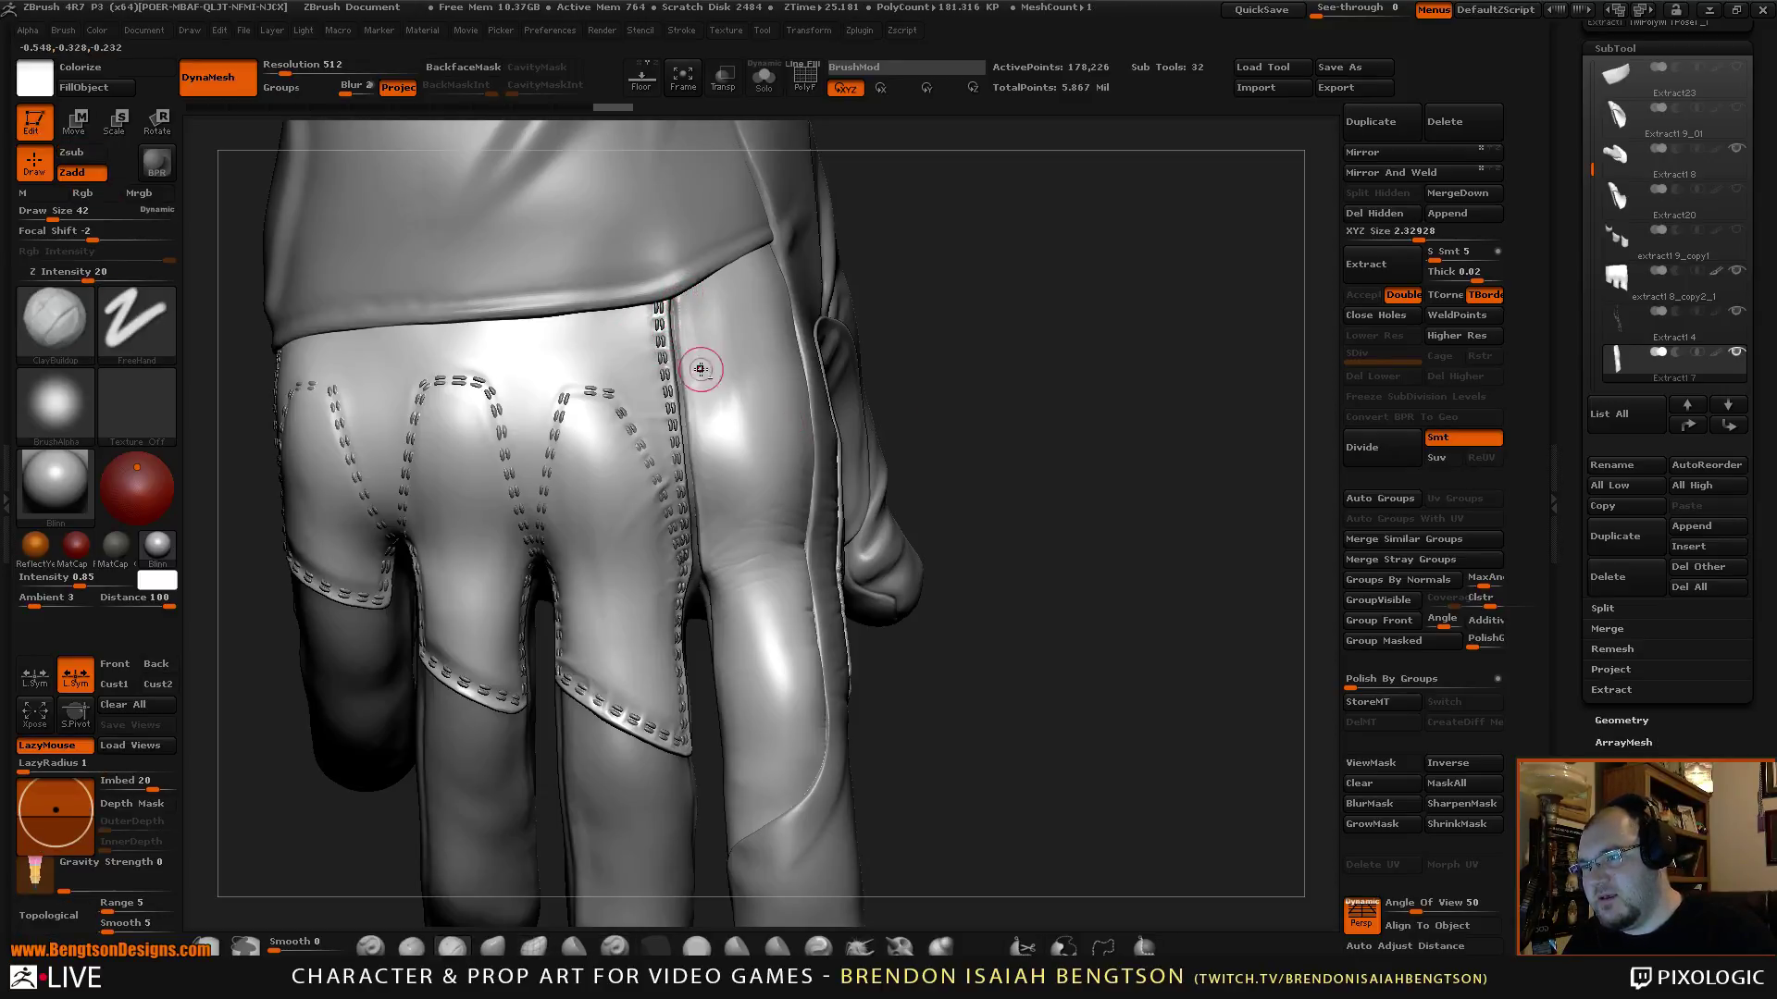
pyautogui.moveTo(996, 329); pyautogui.dragTo(925, 315)
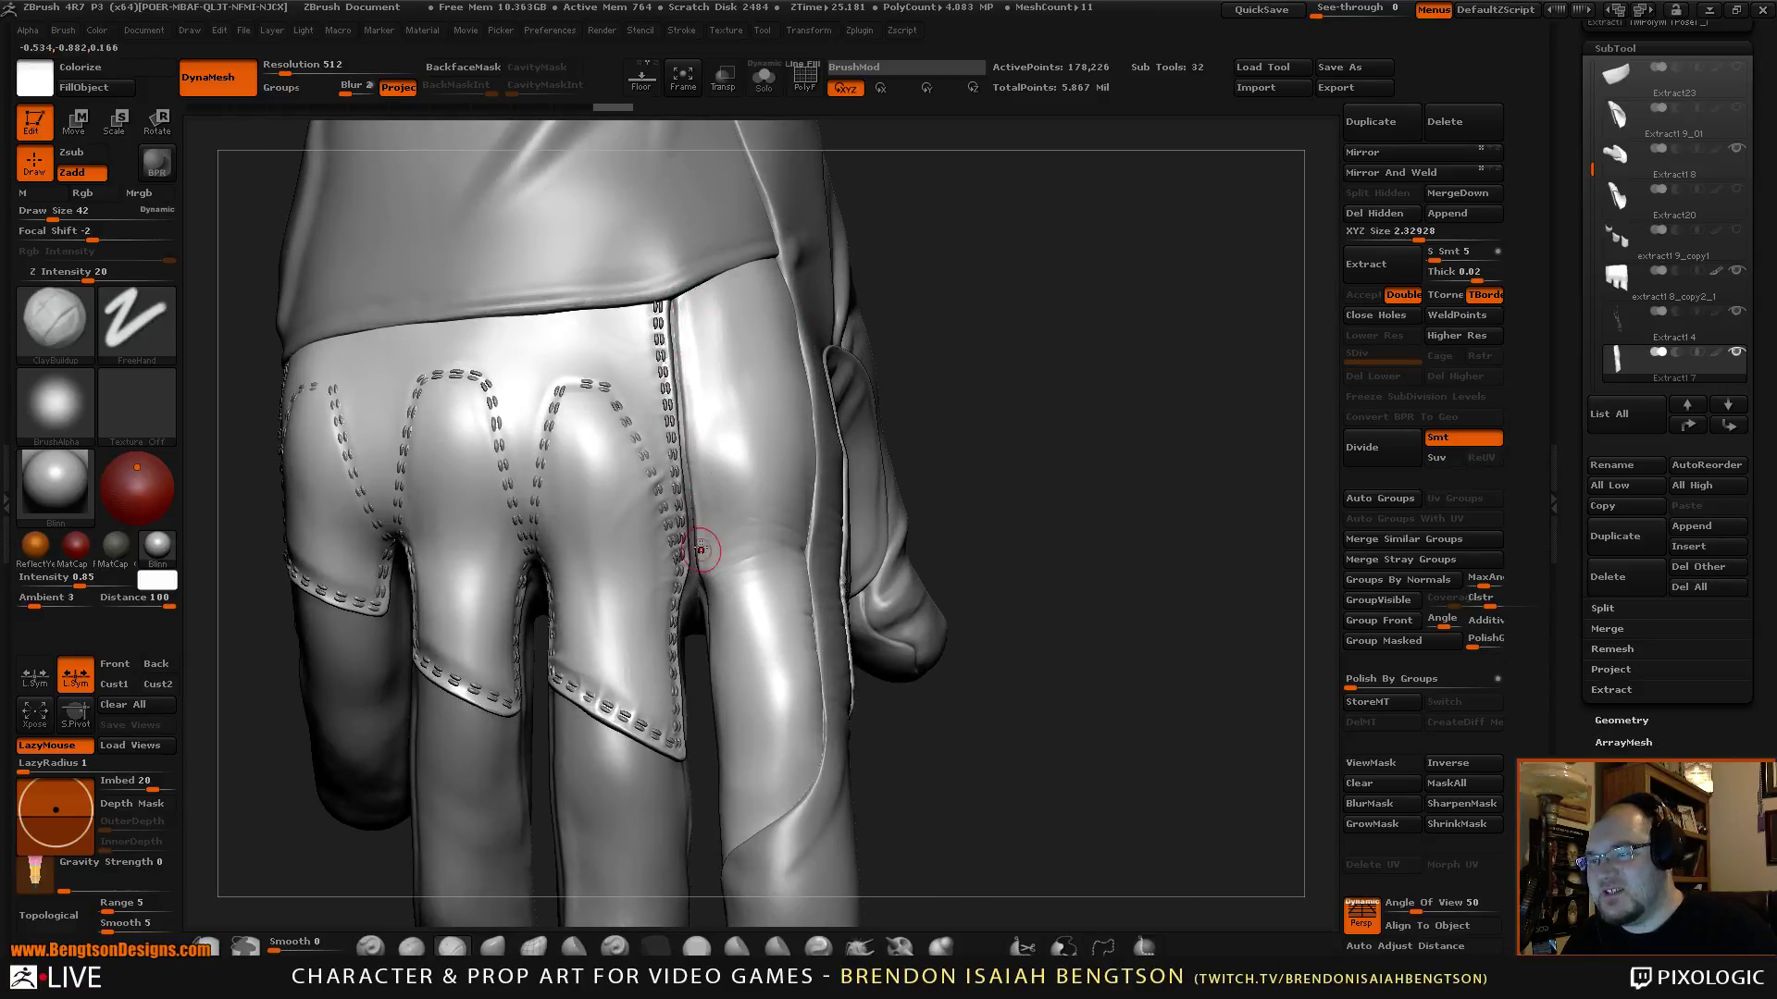
# Build up and smooth the index finger panel's knuckle area beside the stitched seam with the ClayBuildup brush at Draw Size 42.
pyautogui.keyDown('alt'); pyautogui.moveTo(974, 247); pyautogui.dragTo(1048, 270); pyautogui.keyUp('alt')
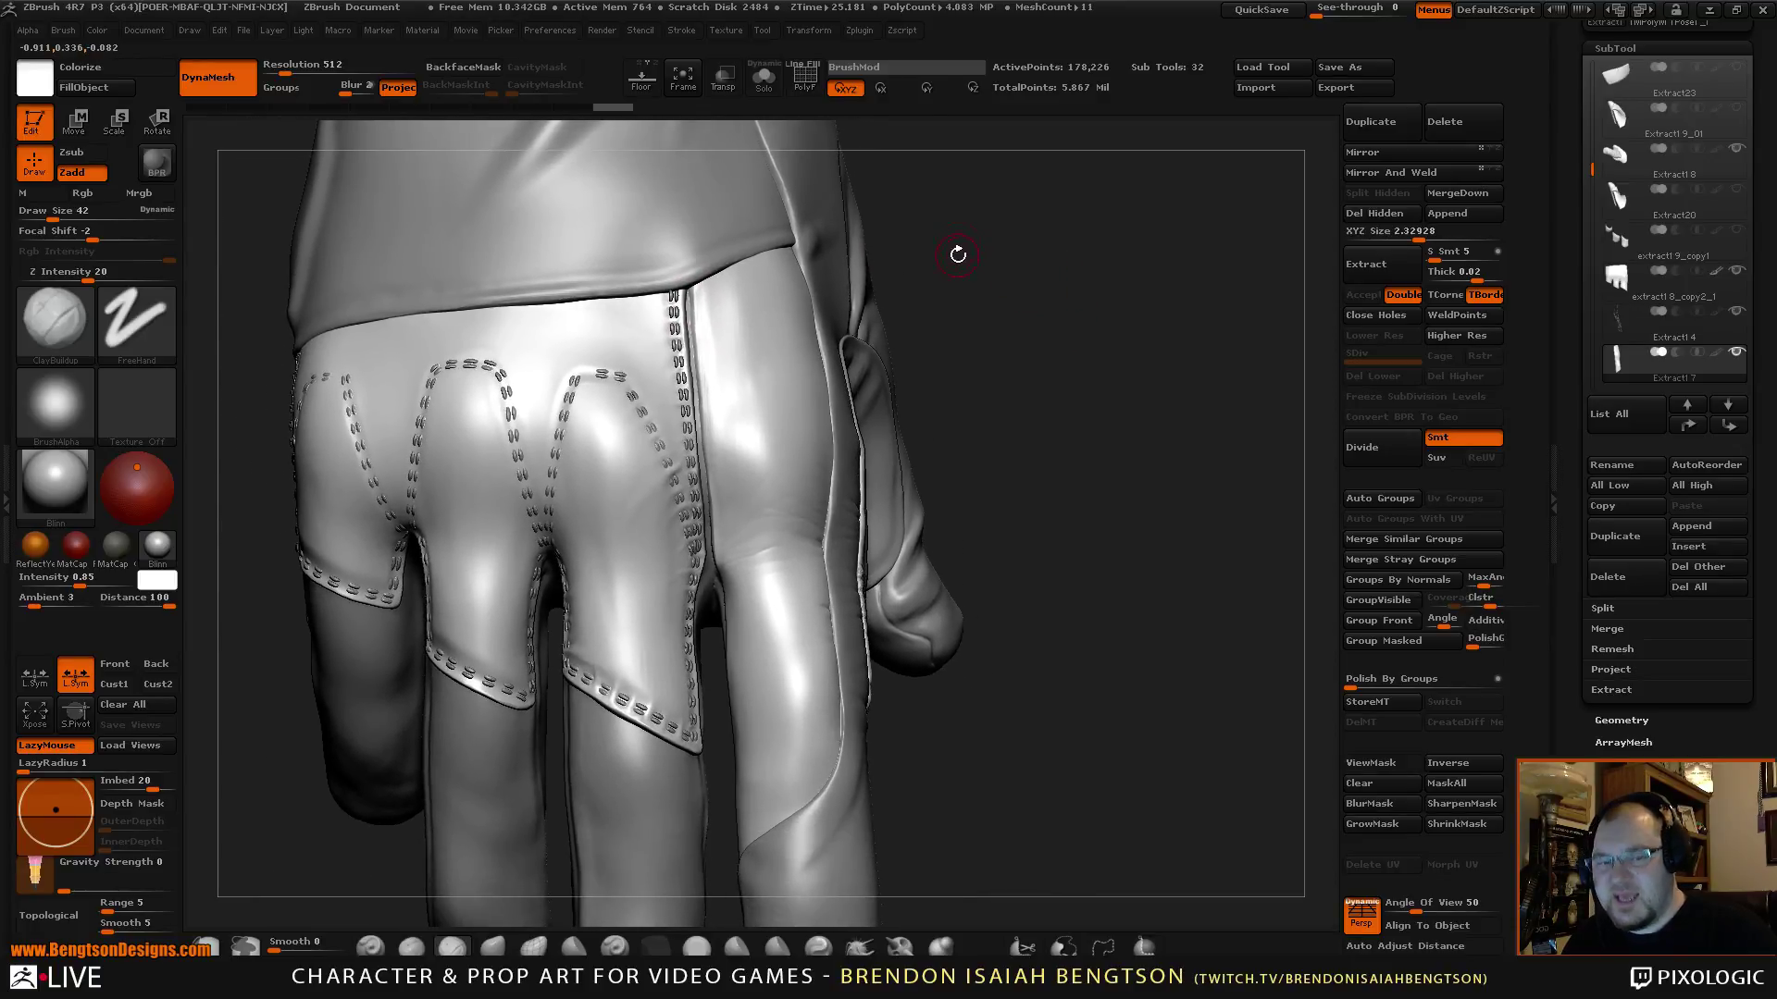
pyautogui.moveTo(1042, 322); pyautogui.dragTo(1039, 317)
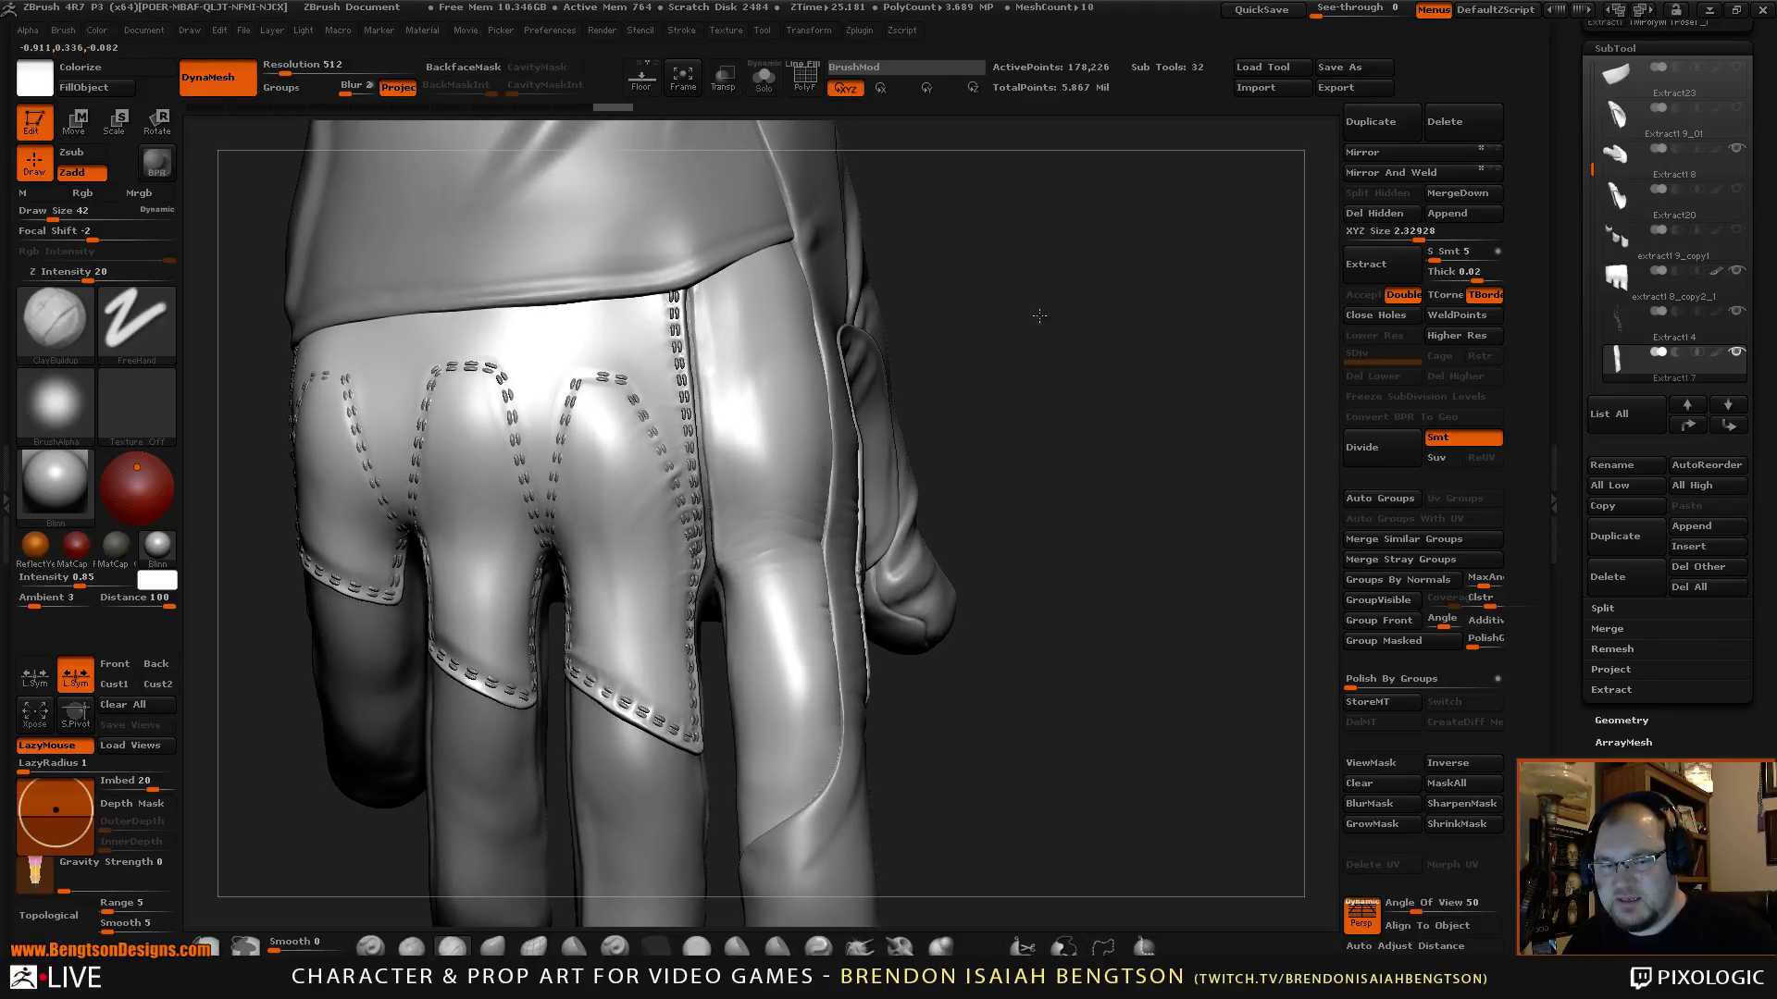
pyautogui.click(700, 284)
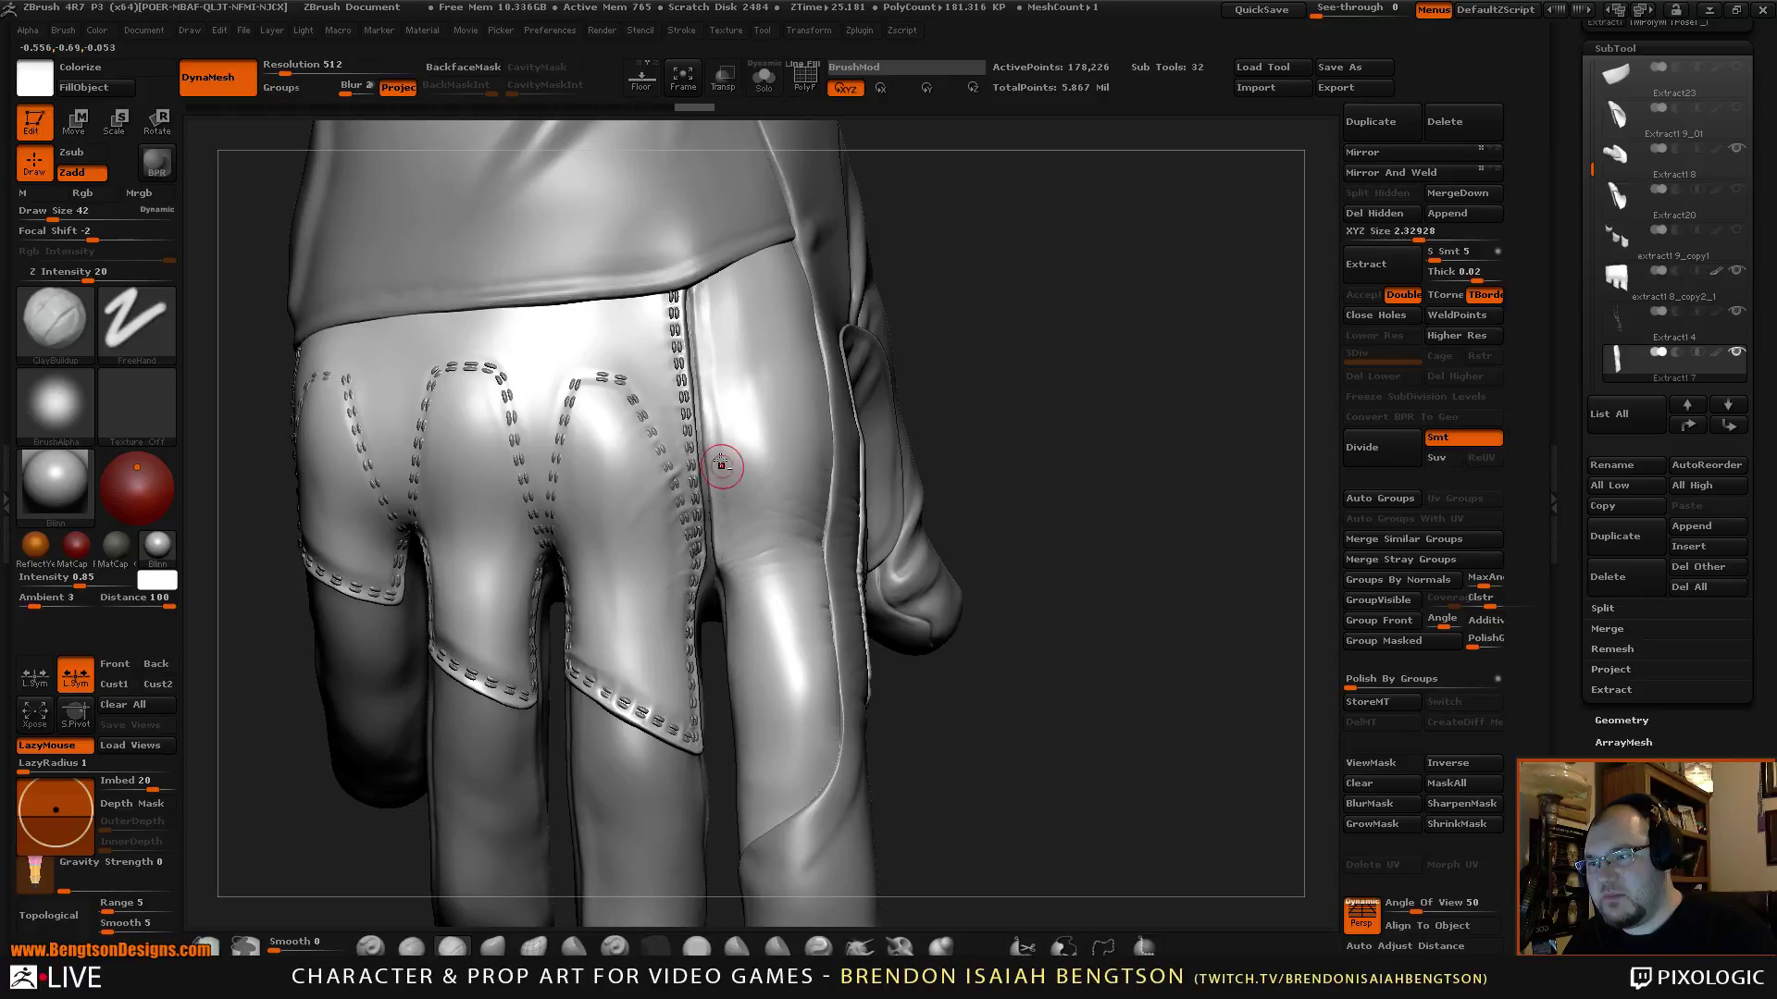
pyautogui.moveTo(924, 255)
pyautogui.mouseDown()
pyautogui.moveTo(1018, 231)
pyautogui.moveTo(737, 493)
pyautogui.mouseUp()
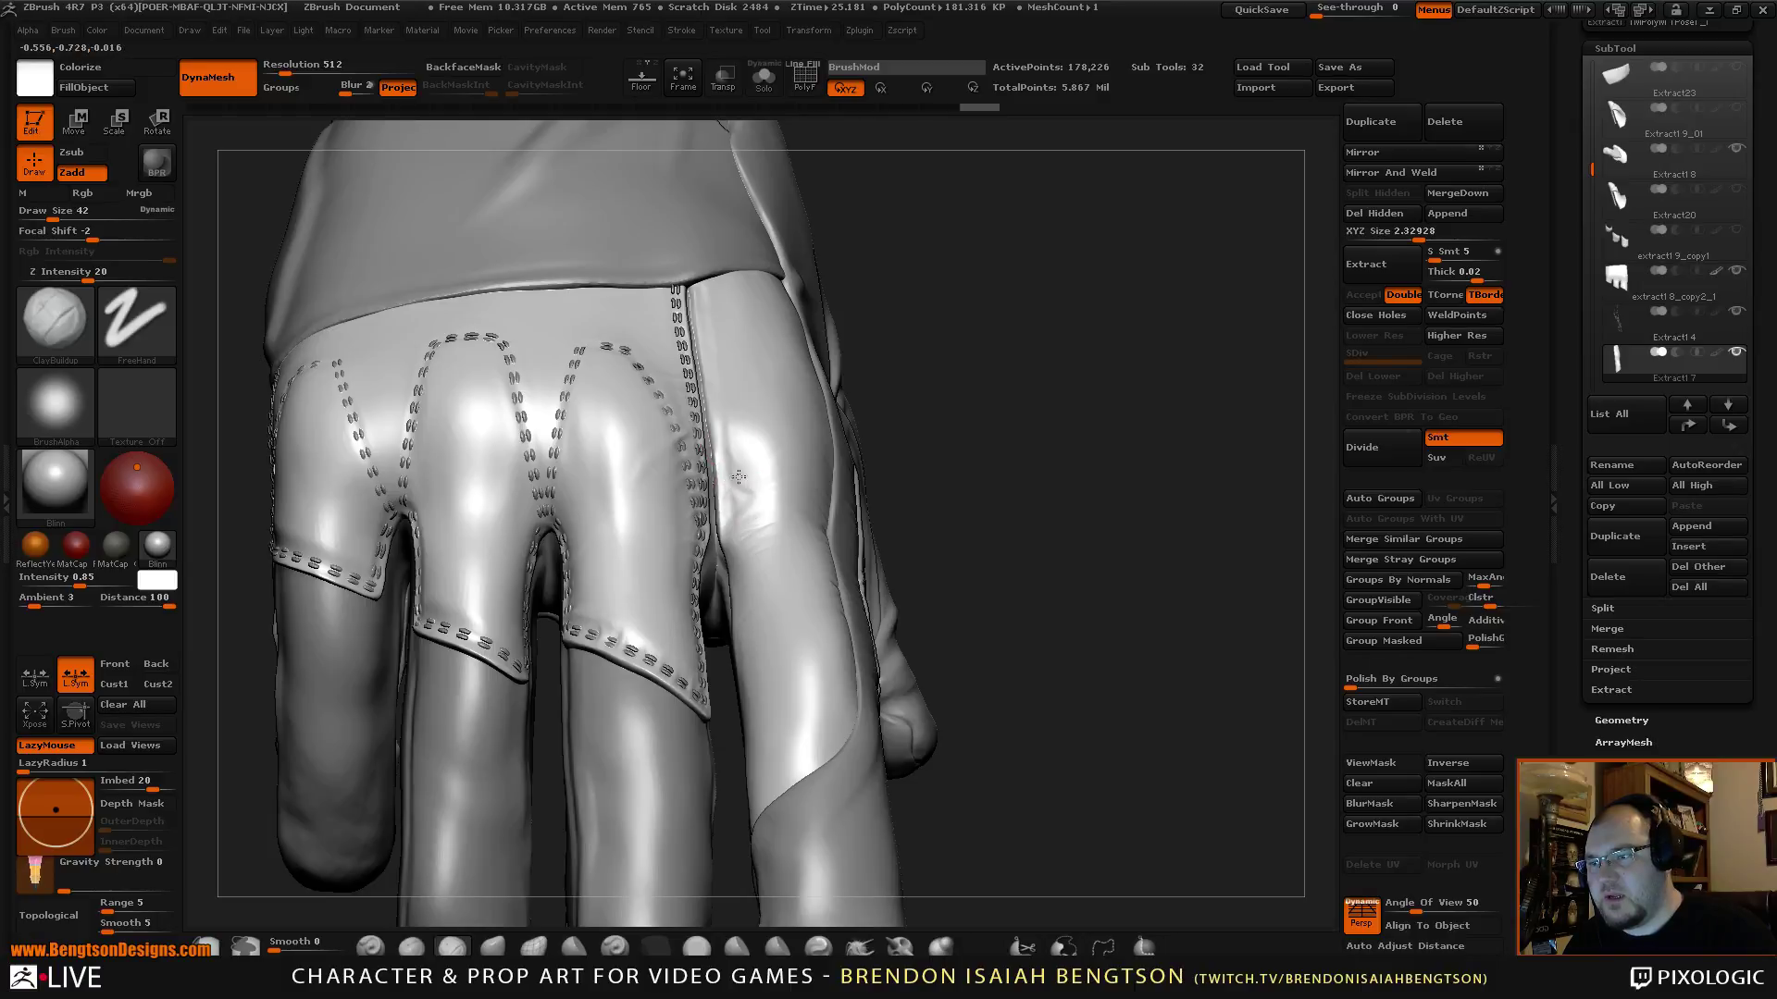
pyautogui.press('shift')
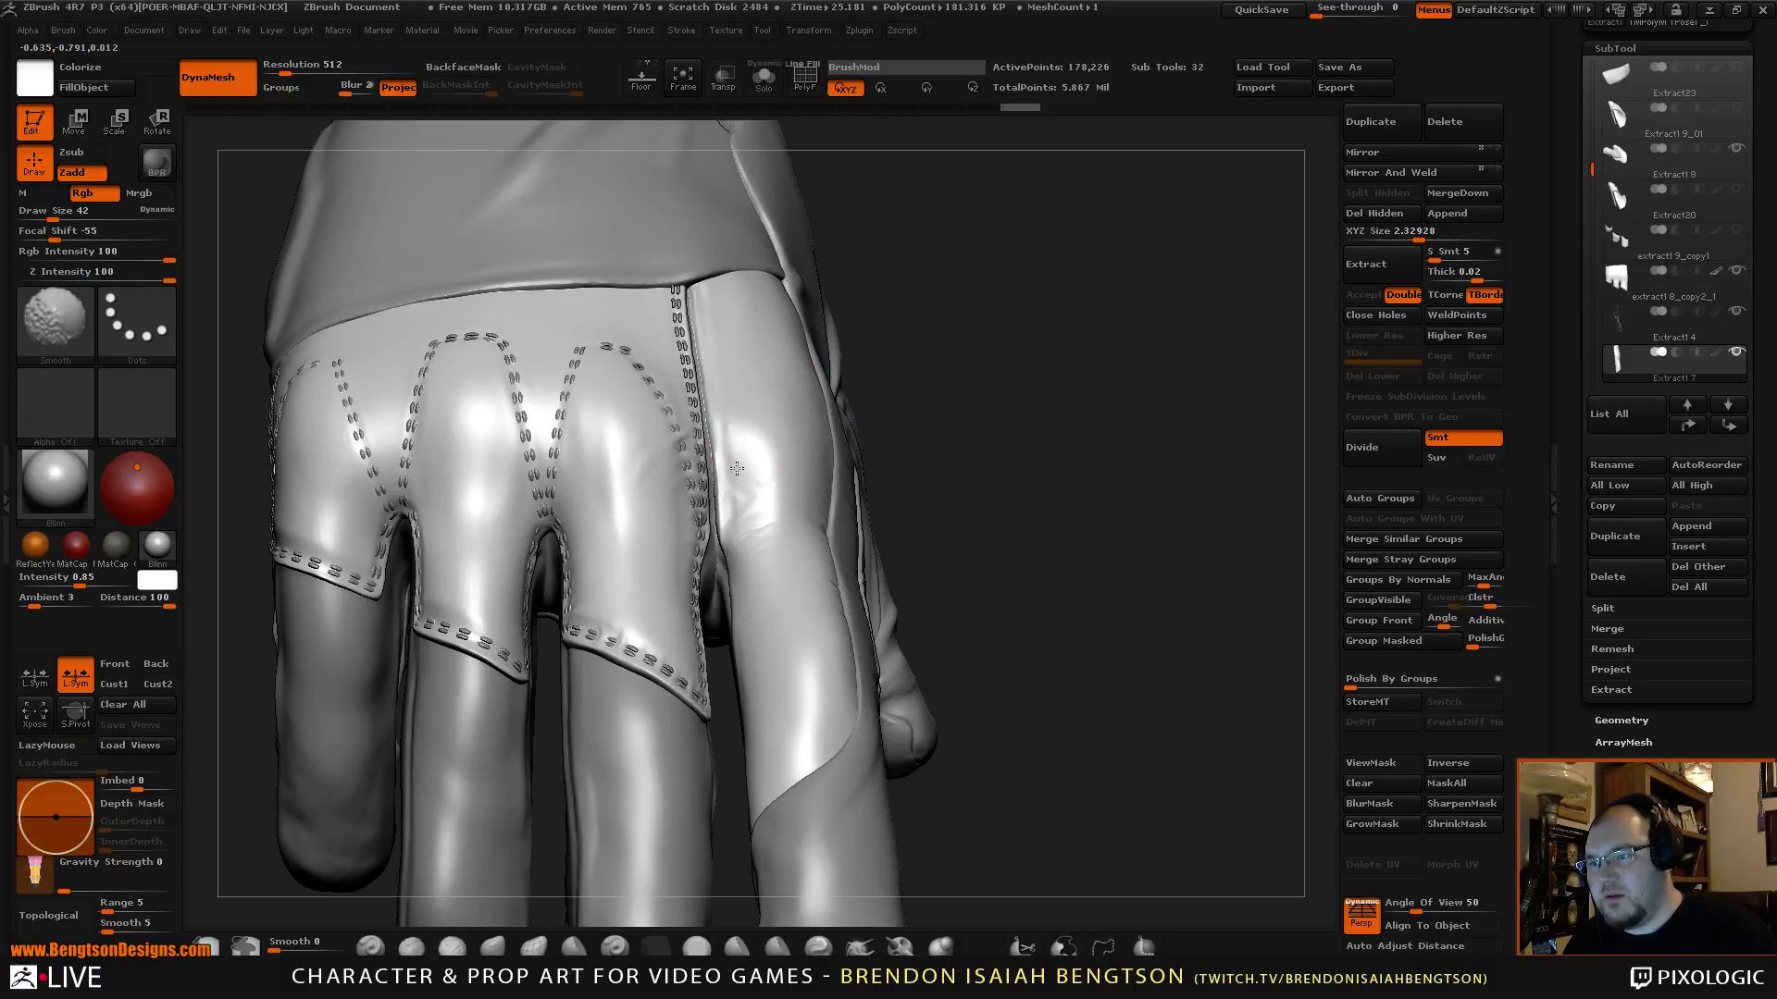
pyautogui.keyDown('shift'); pyautogui.moveTo(737, 468); pyautogui.dragTo(742, 457); pyautogui.keyUp('shift')
pyautogui.moveTo(933, 293)
pyautogui.mouseDown()
pyautogui.moveTo(940, 353)
pyautogui.moveTo(918, 339)
pyautogui.moveTo(962, 209)
pyautogui.mouseUp()
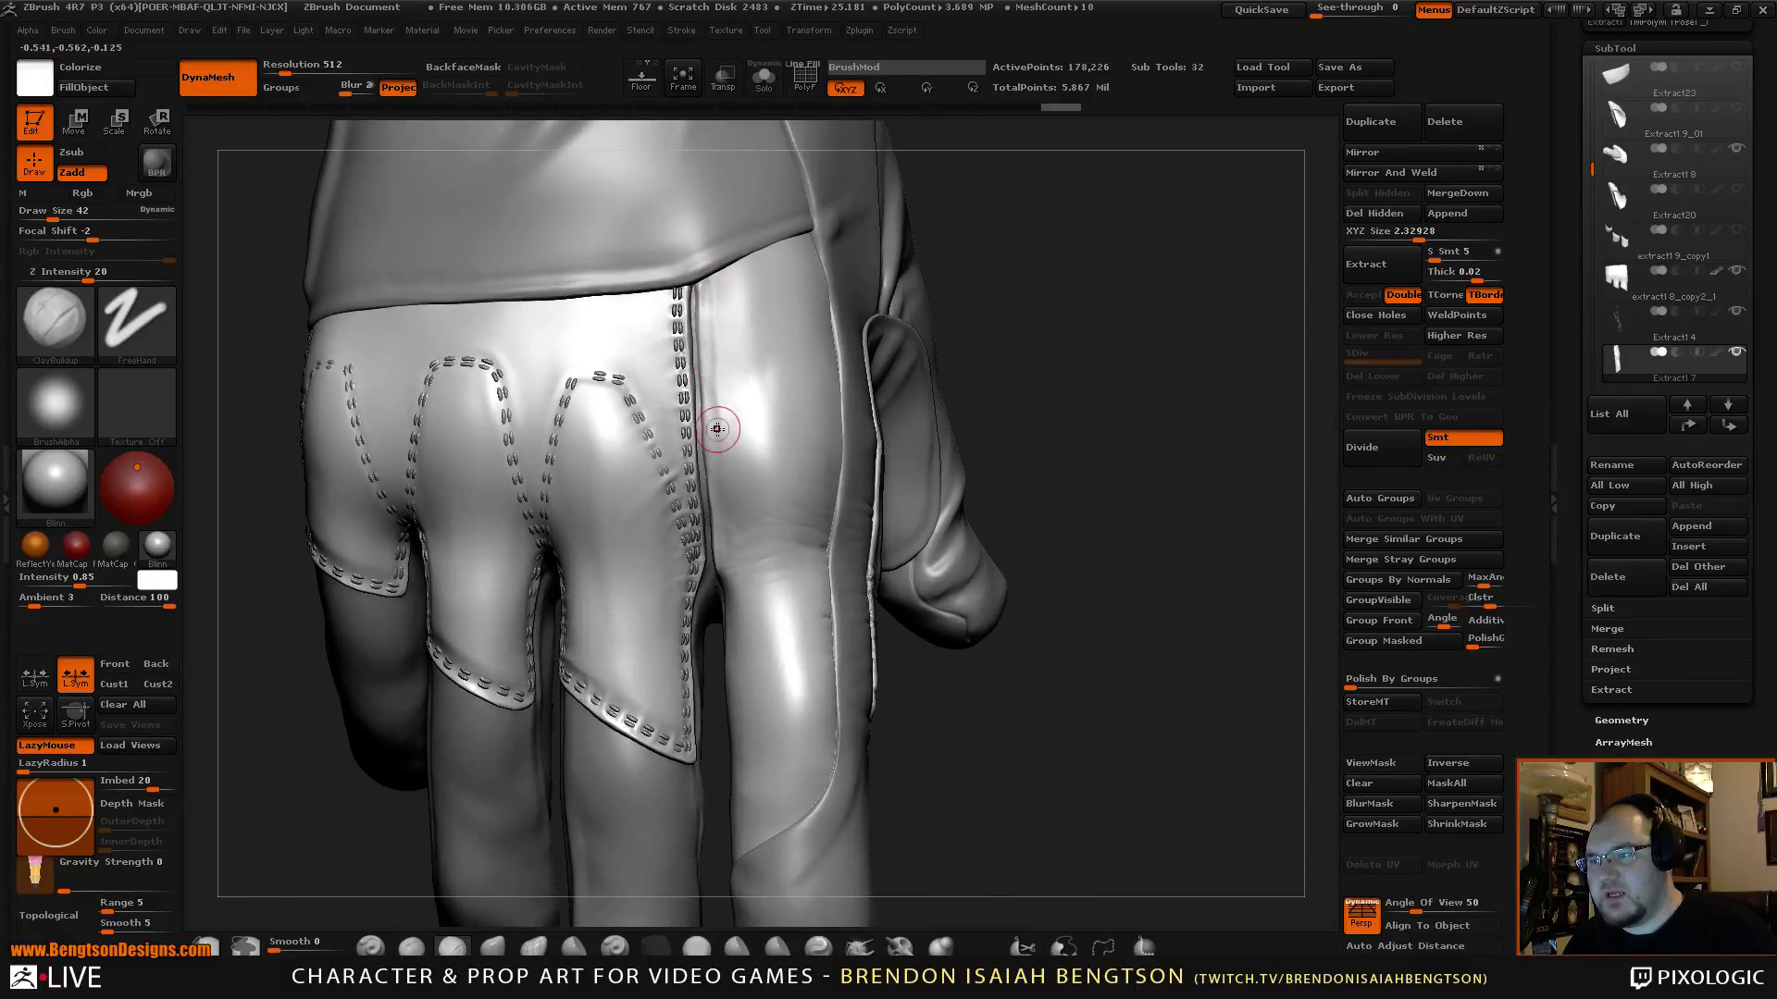
# Select the glove's palm-and-fingers piece and work on the index finger's inner edge with Move Topological at Draw Size 50.
pyautogui.keyDown('alt'); pyautogui.moveTo(1088, 255); pyautogui.dragTo(703, 384); pyautogui.keyUp('alt')
pyautogui.keyDown('alt'); pyautogui.click(694, 389); pyautogui.keyUp('alt')
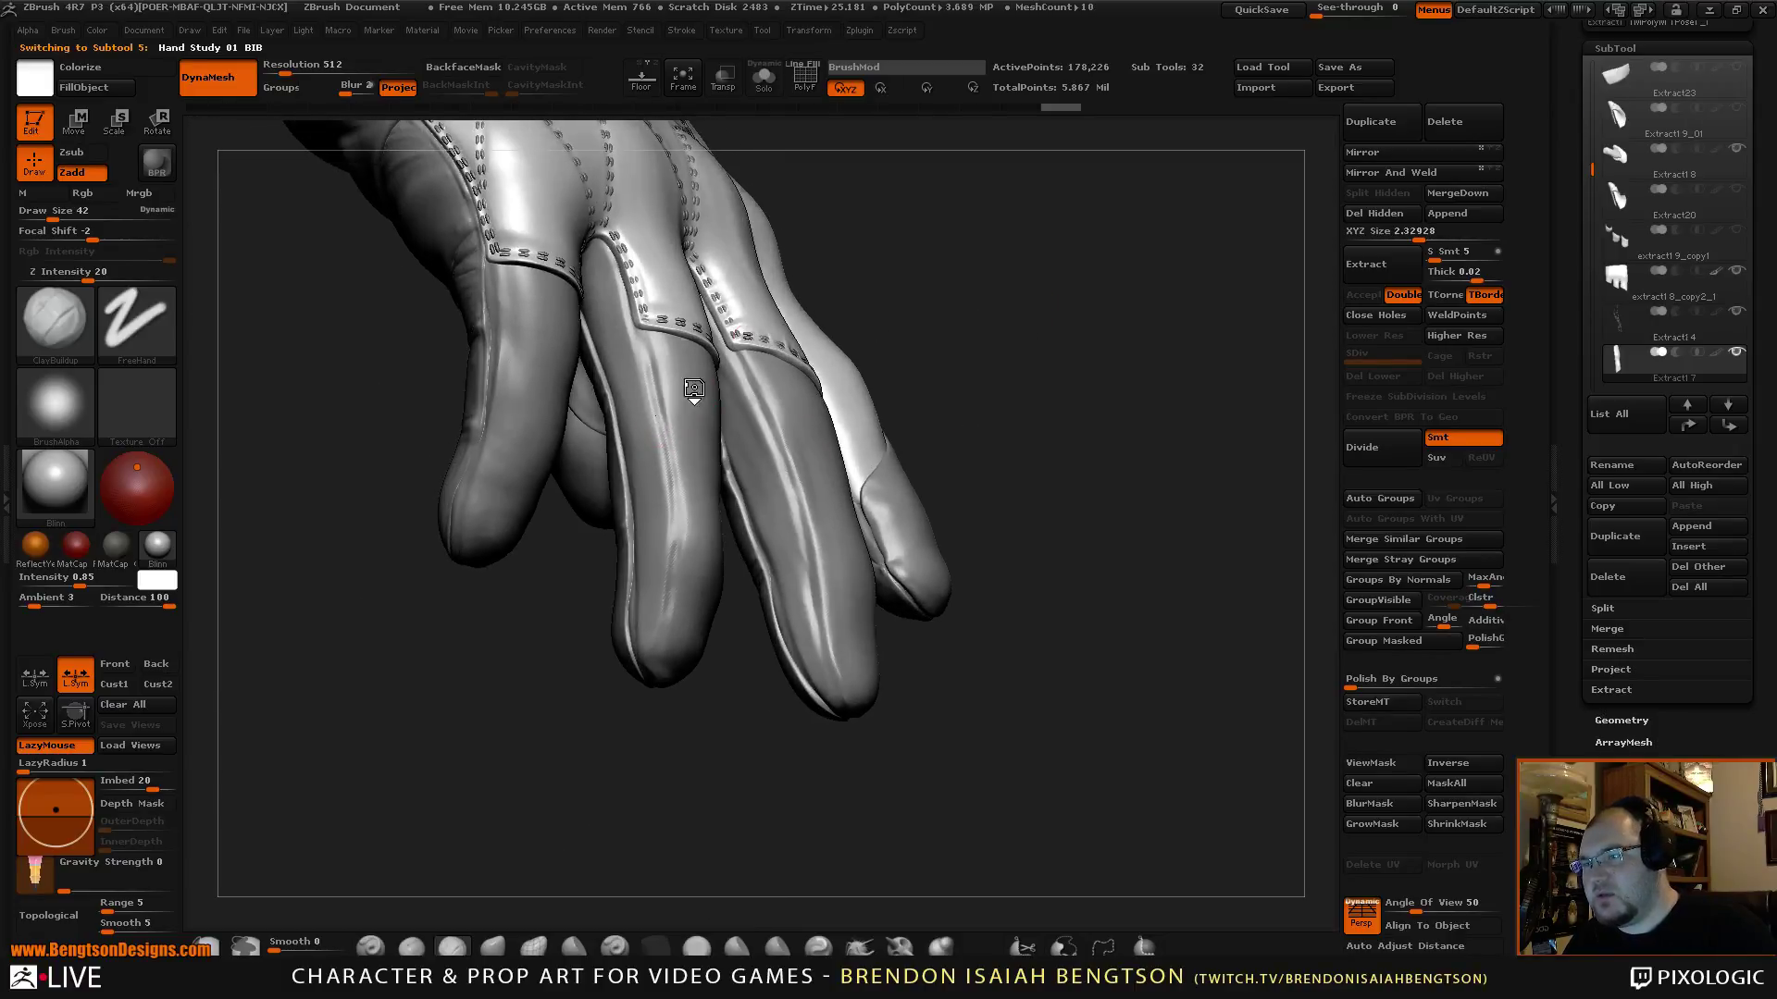
pyautogui.moveTo(1021, 301); pyautogui.dragTo(937, 635)
pyautogui.moveTo(921, 631); pyautogui.dragTo(981, 703)
pyautogui.keyDown('alt'); pyautogui.click(755, 478); pyautogui.keyUp('alt')
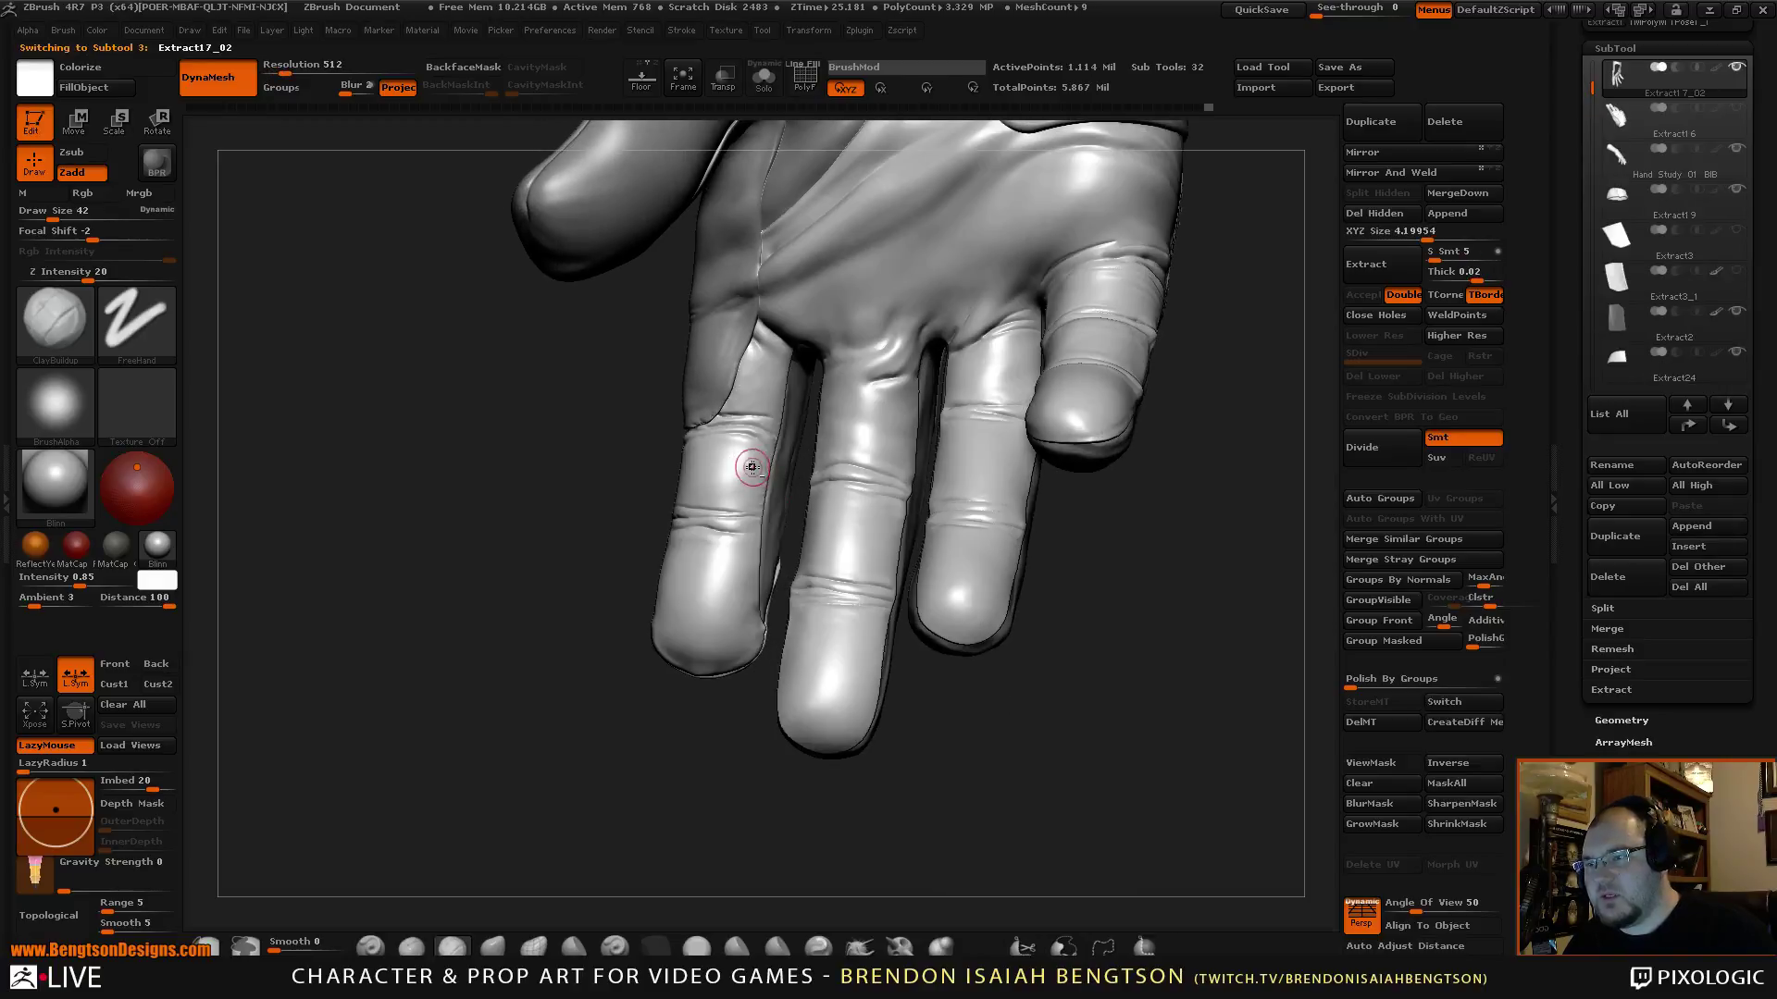
pyautogui.press('5')
pyautogui.press('space')
pyautogui.moveTo(748, 488); pyautogui.dragTo(755, 487)
pyautogui.moveTo(551, 517)
pyautogui.keyDown('alt'); pyautogui.mouseDown()
pyautogui.moveTo(606, 578)
pyautogui.moveTo(819, 584)
pyautogui.mouseUp(); pyautogui.keyUp('alt')
pyautogui.press('space')
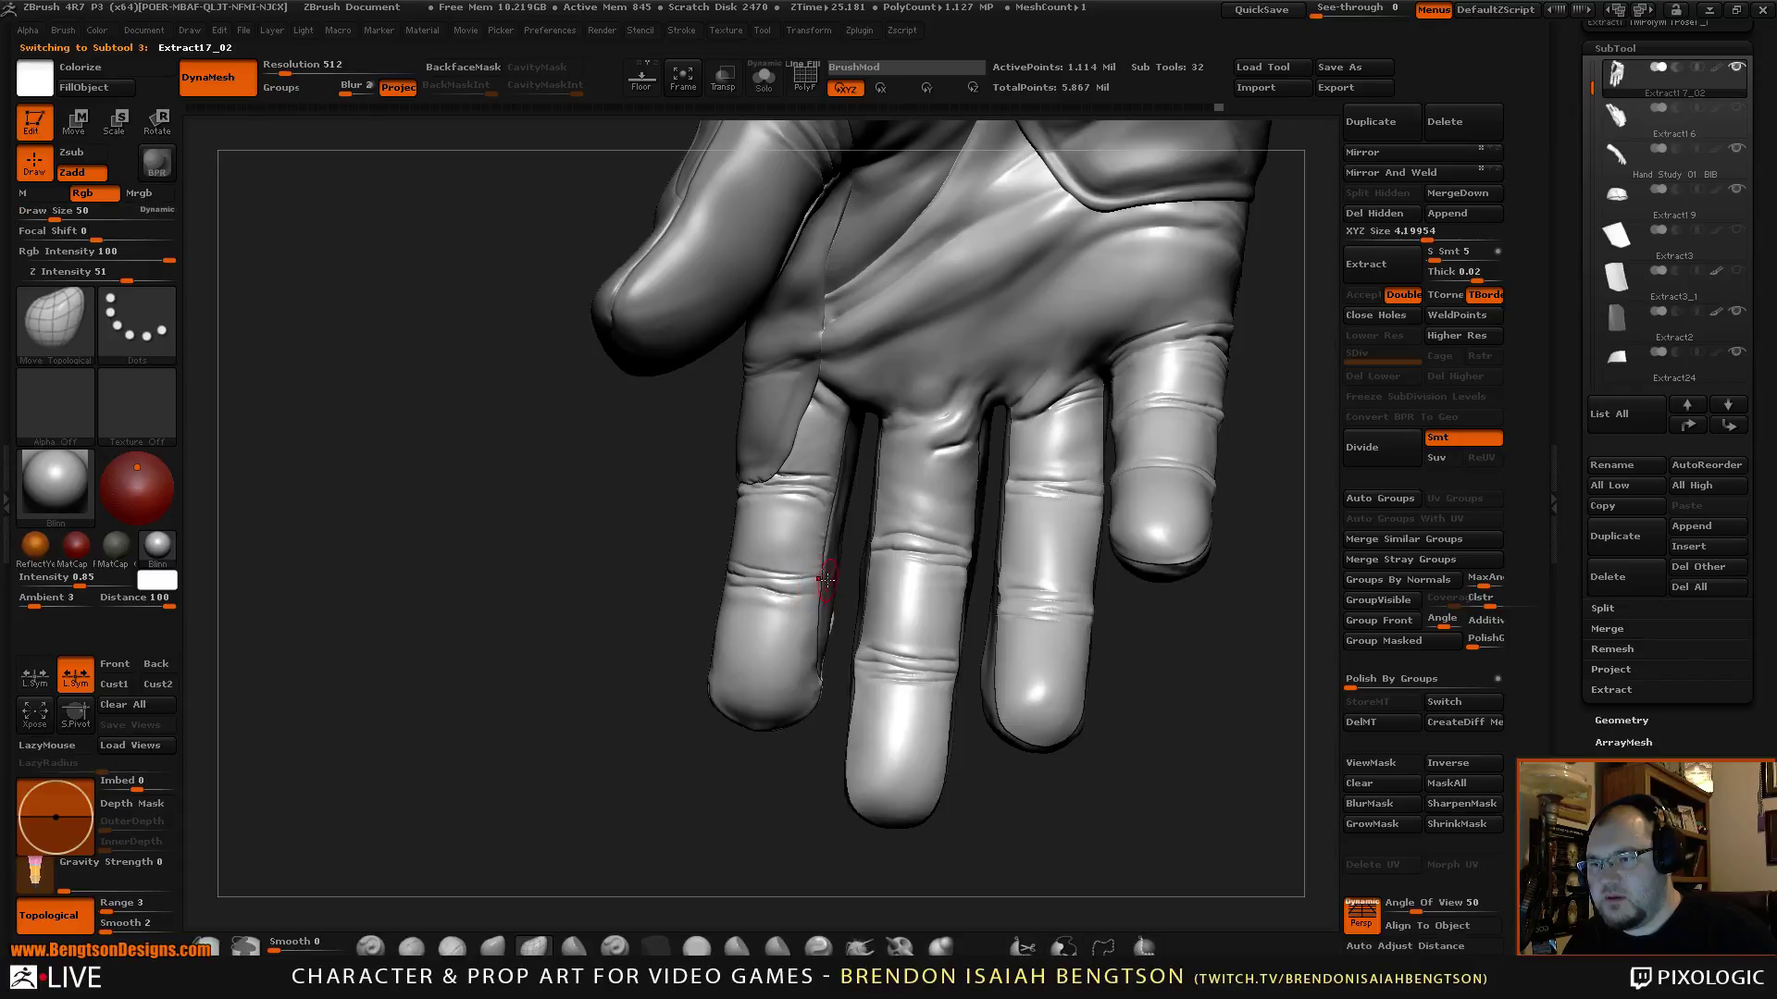
# Isolate the inner end of the index finger's outer joint crease with an inverted lasso mask, and release the mask after adjusting it.
pyautogui.press('ctrl')
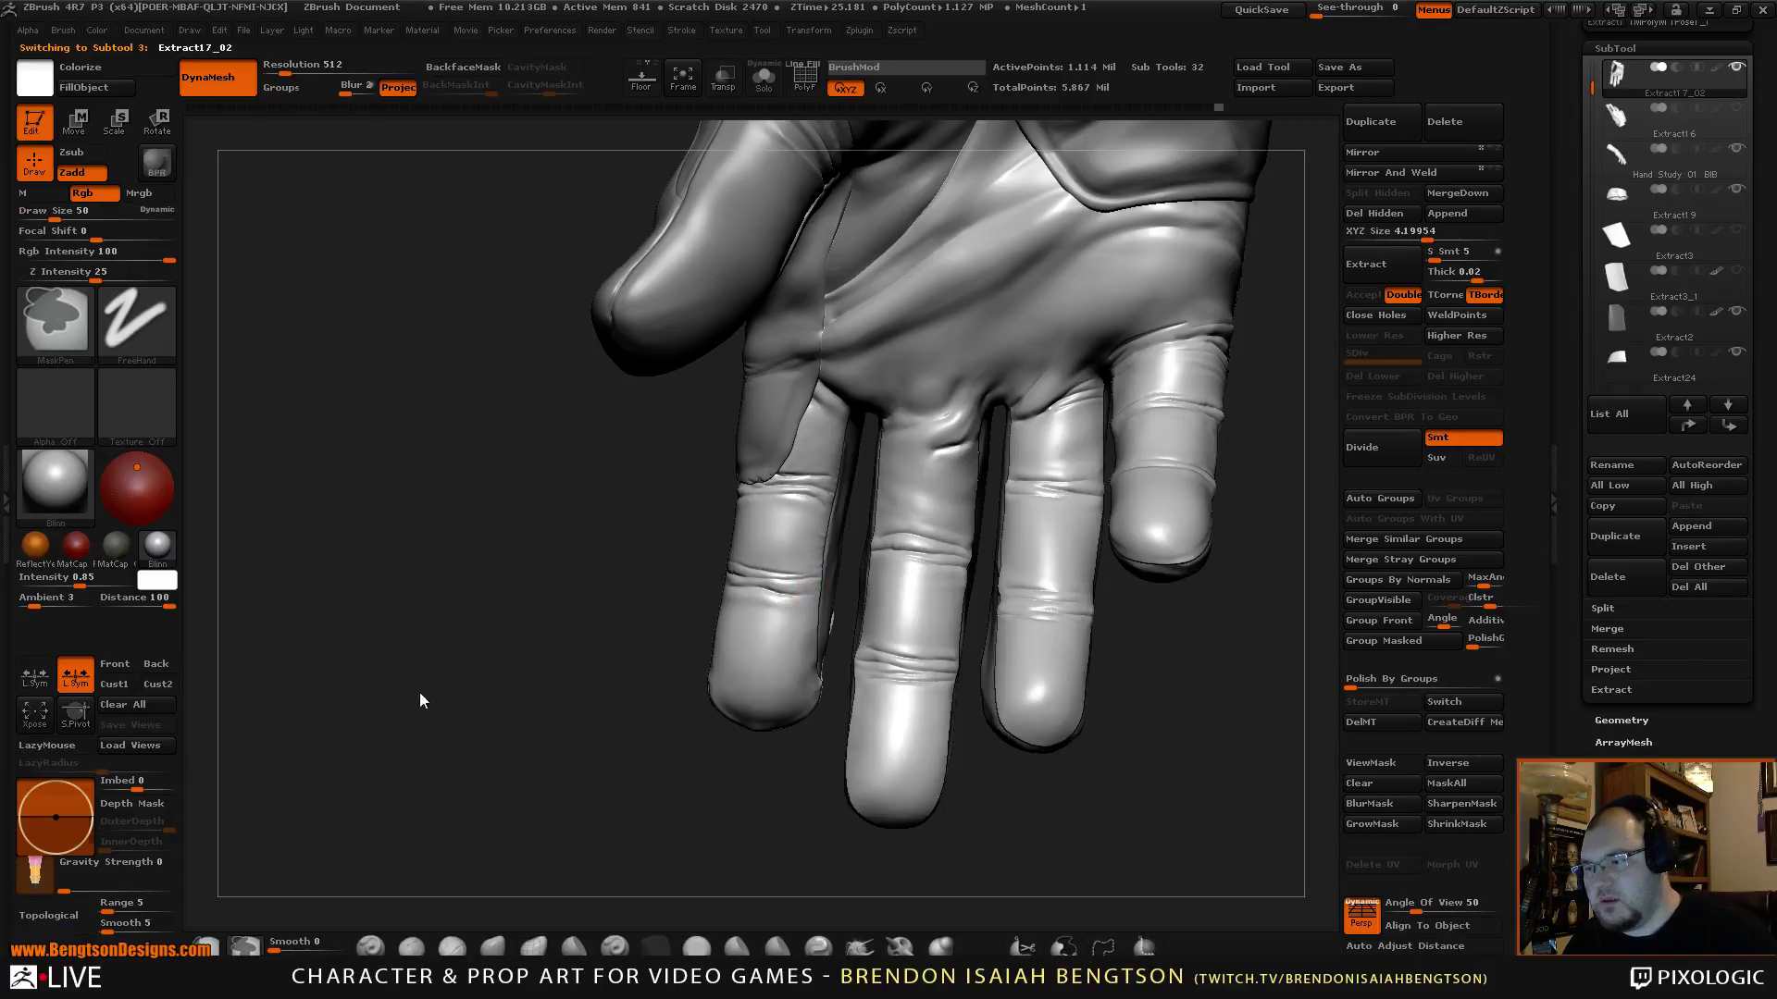
pyautogui.hotkey('ctrl', 'h')
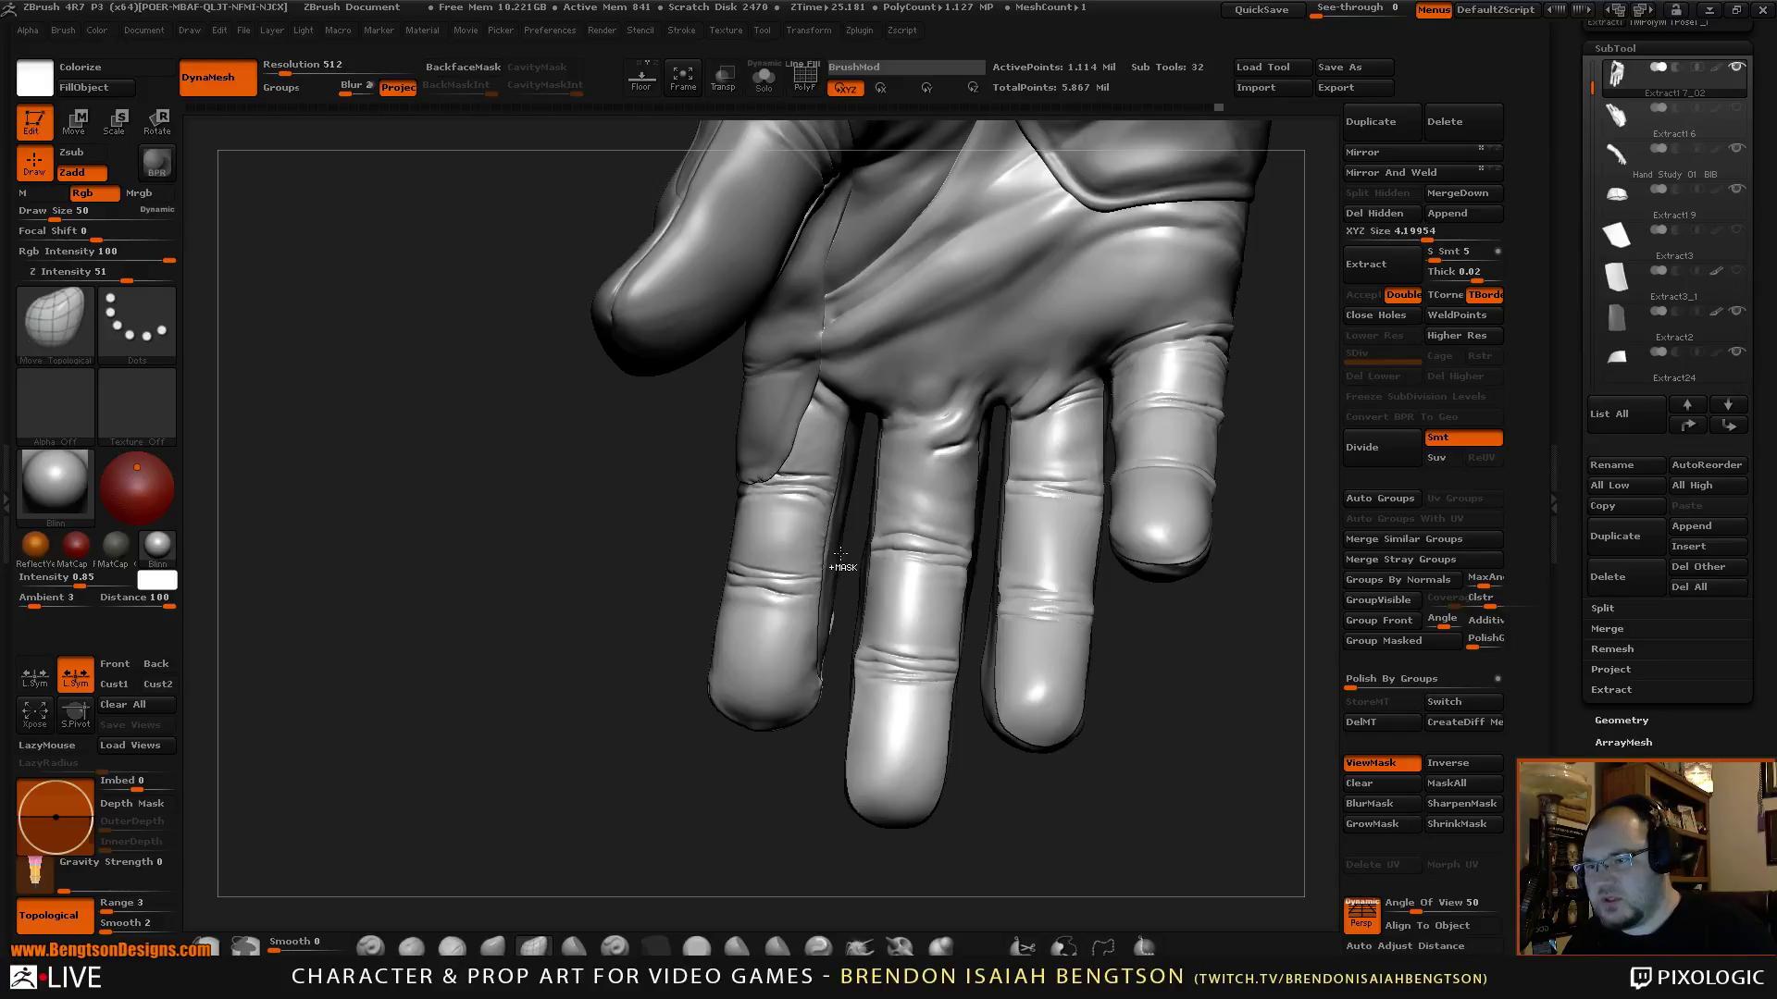
pyautogui.press('ctrl')
pyautogui.hotkey('ctrl', 'h')
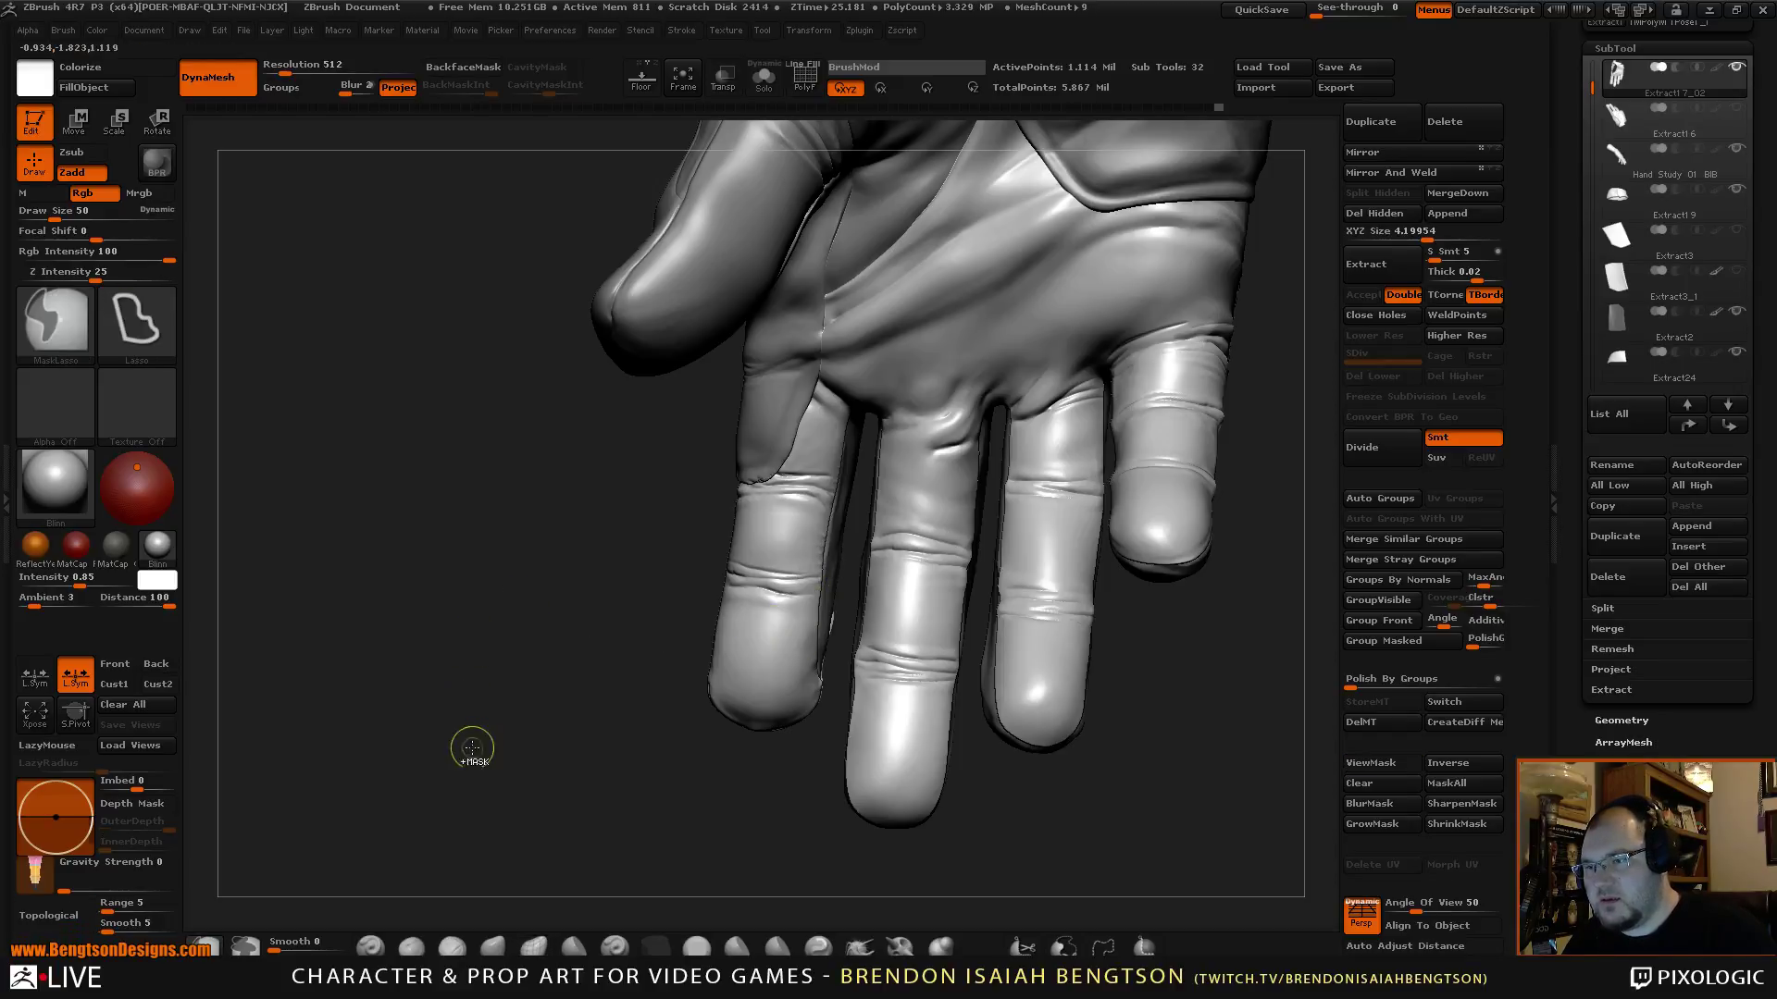
pyautogui.press('ctrl')
pyautogui.press('ctrl')
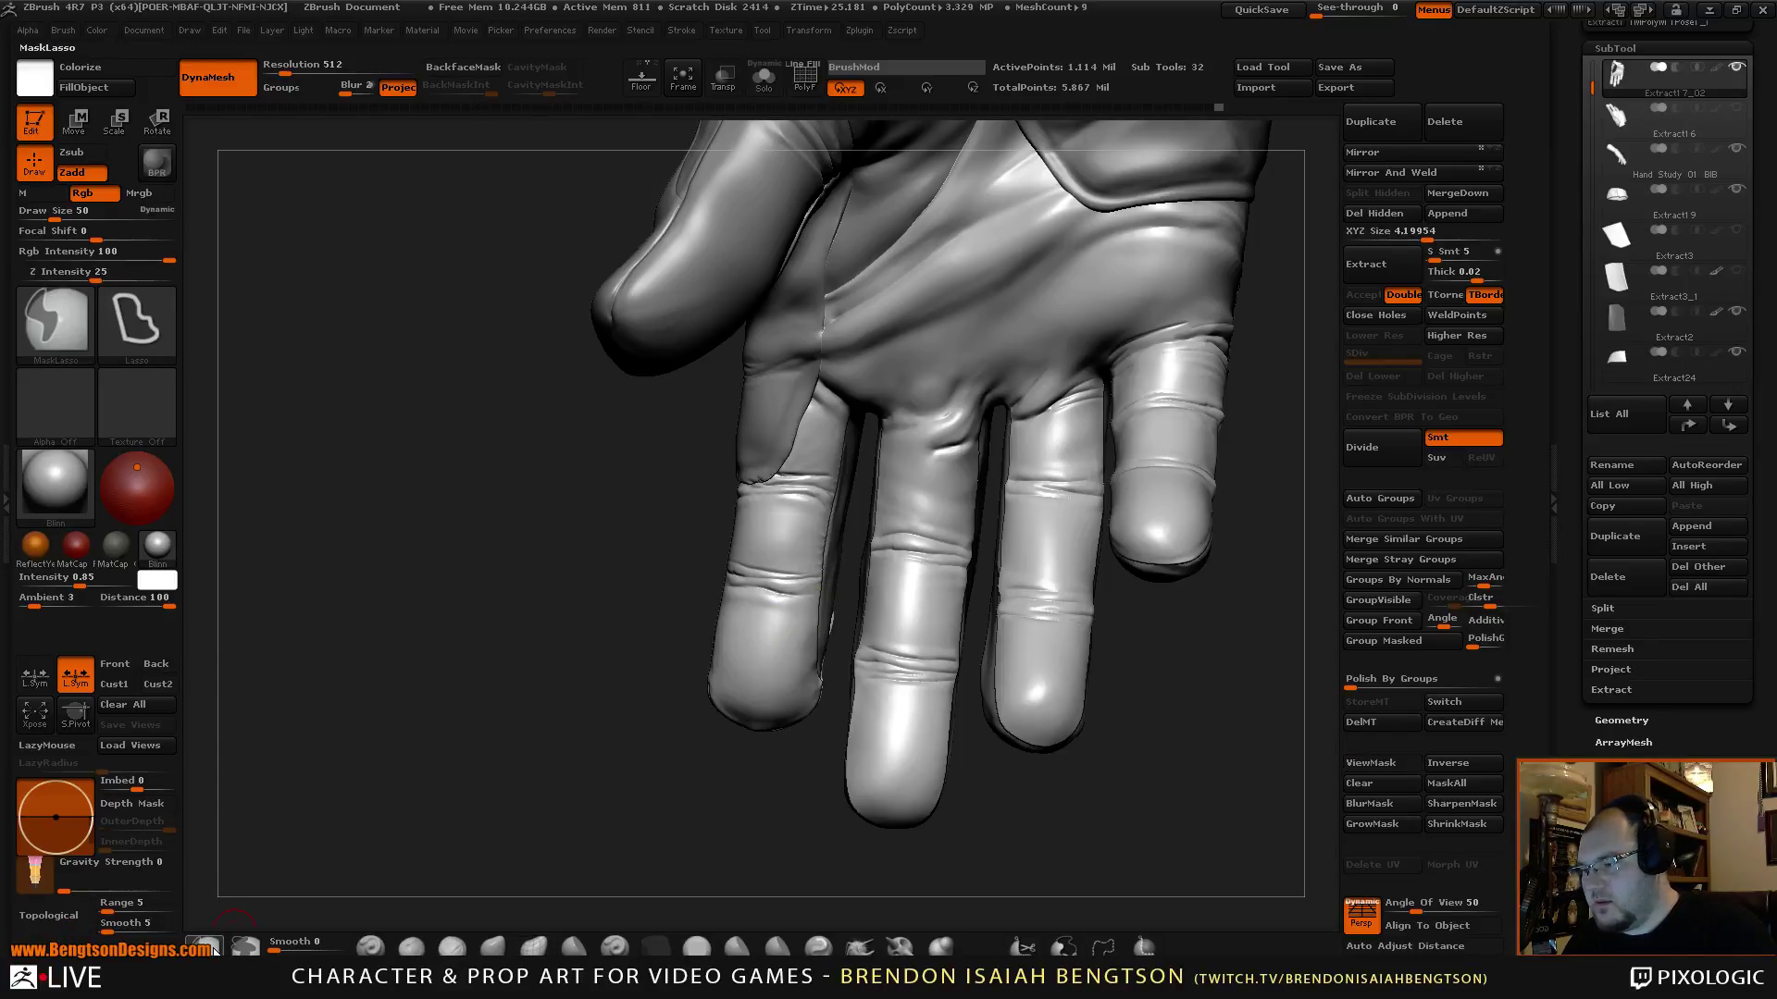
pyautogui.press('ctrl')
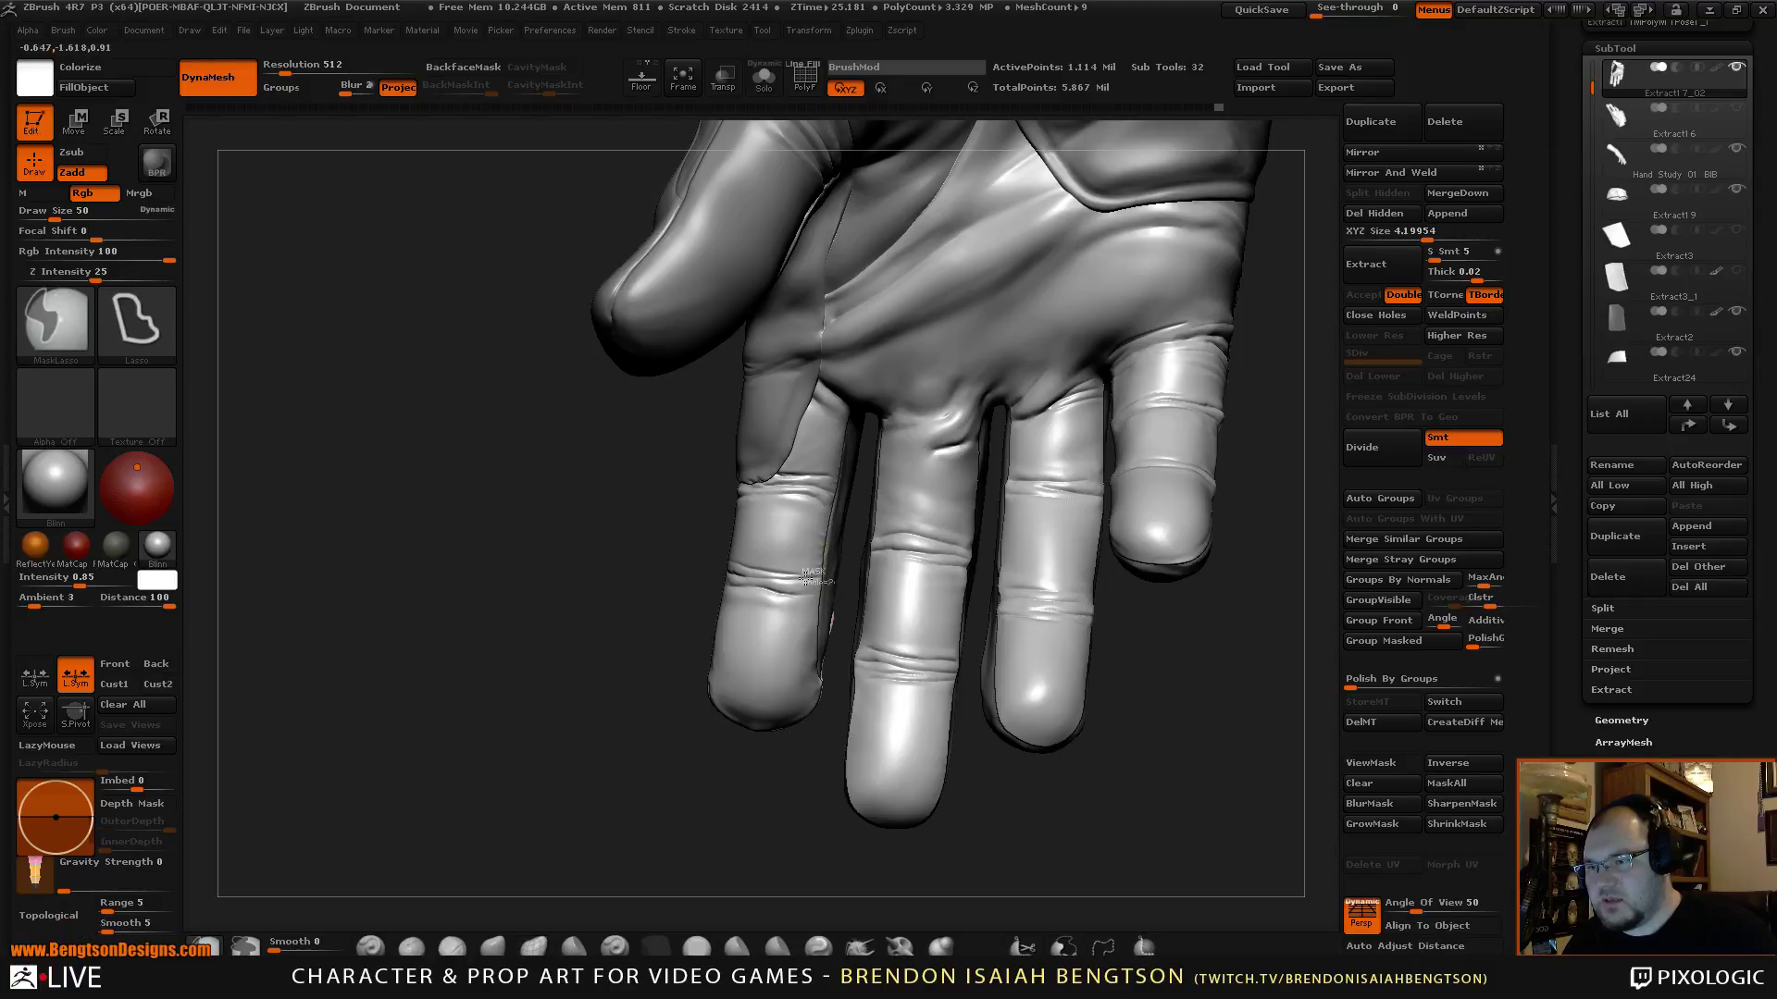
pyautogui.hotkey('ctrl', 'h')
pyautogui.keyDown('ctrl'); pyautogui.click(666, 666); pyautogui.keyUp('ctrl')
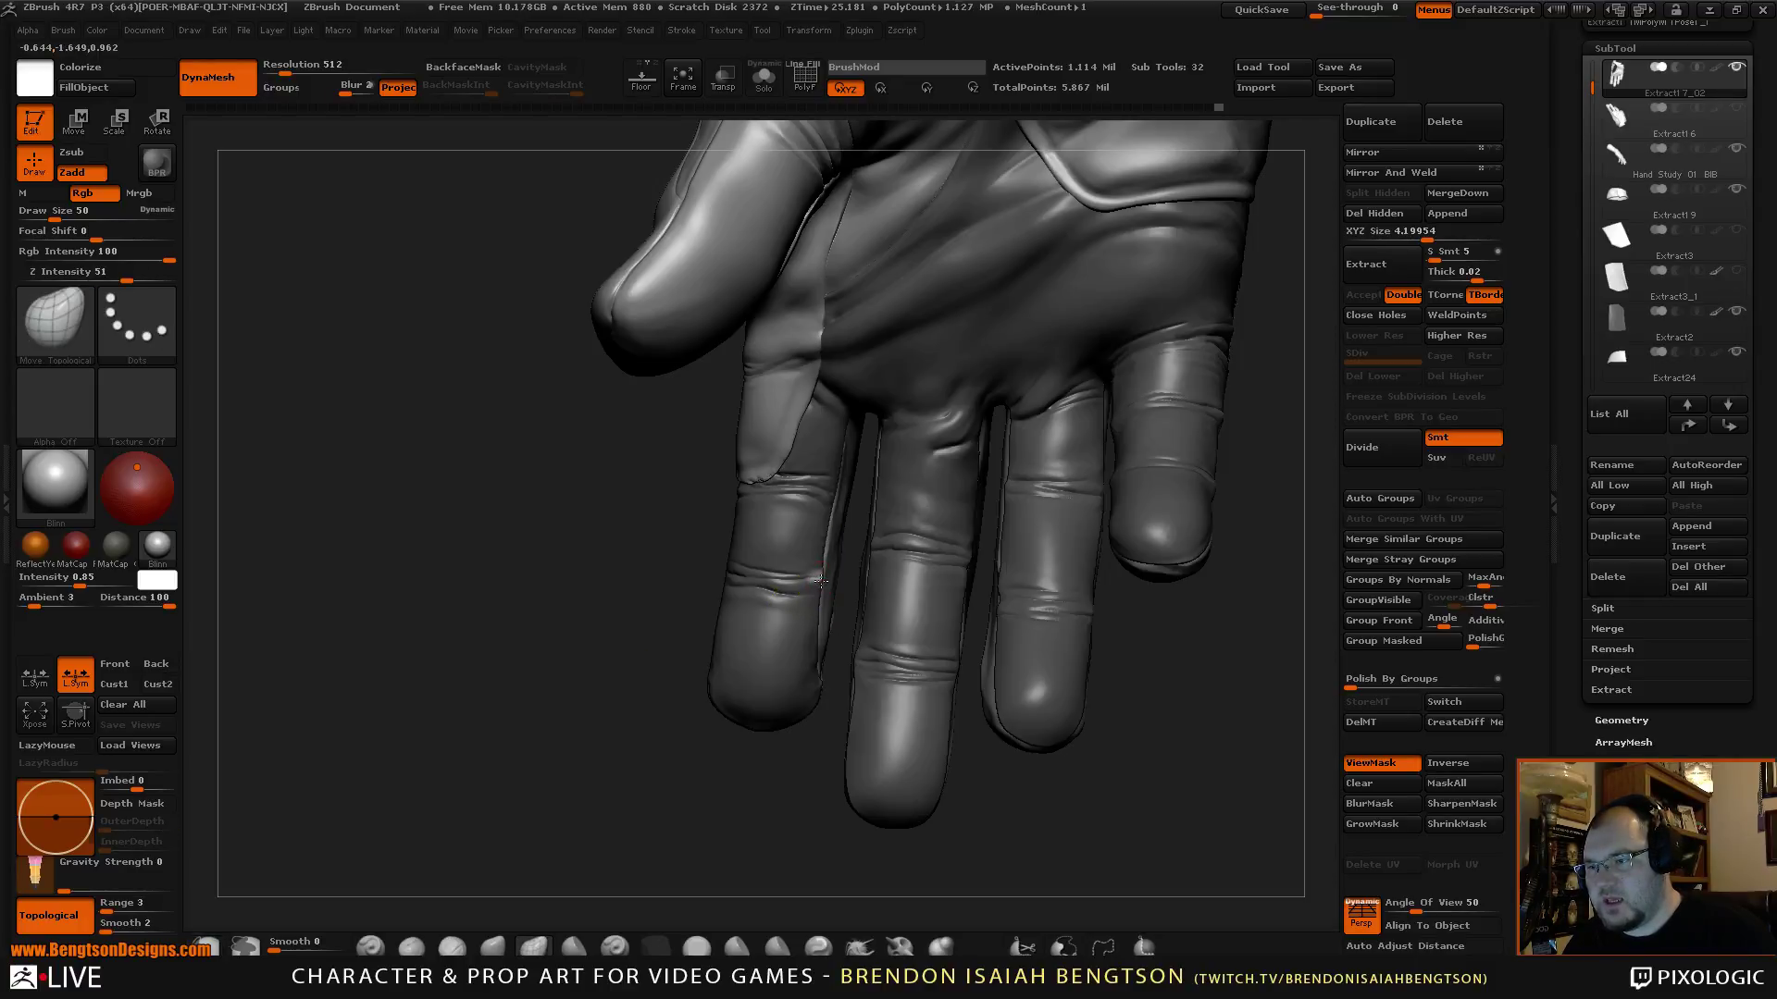
pyautogui.moveTo(566, 640); pyautogui.dragTo(516, 533)
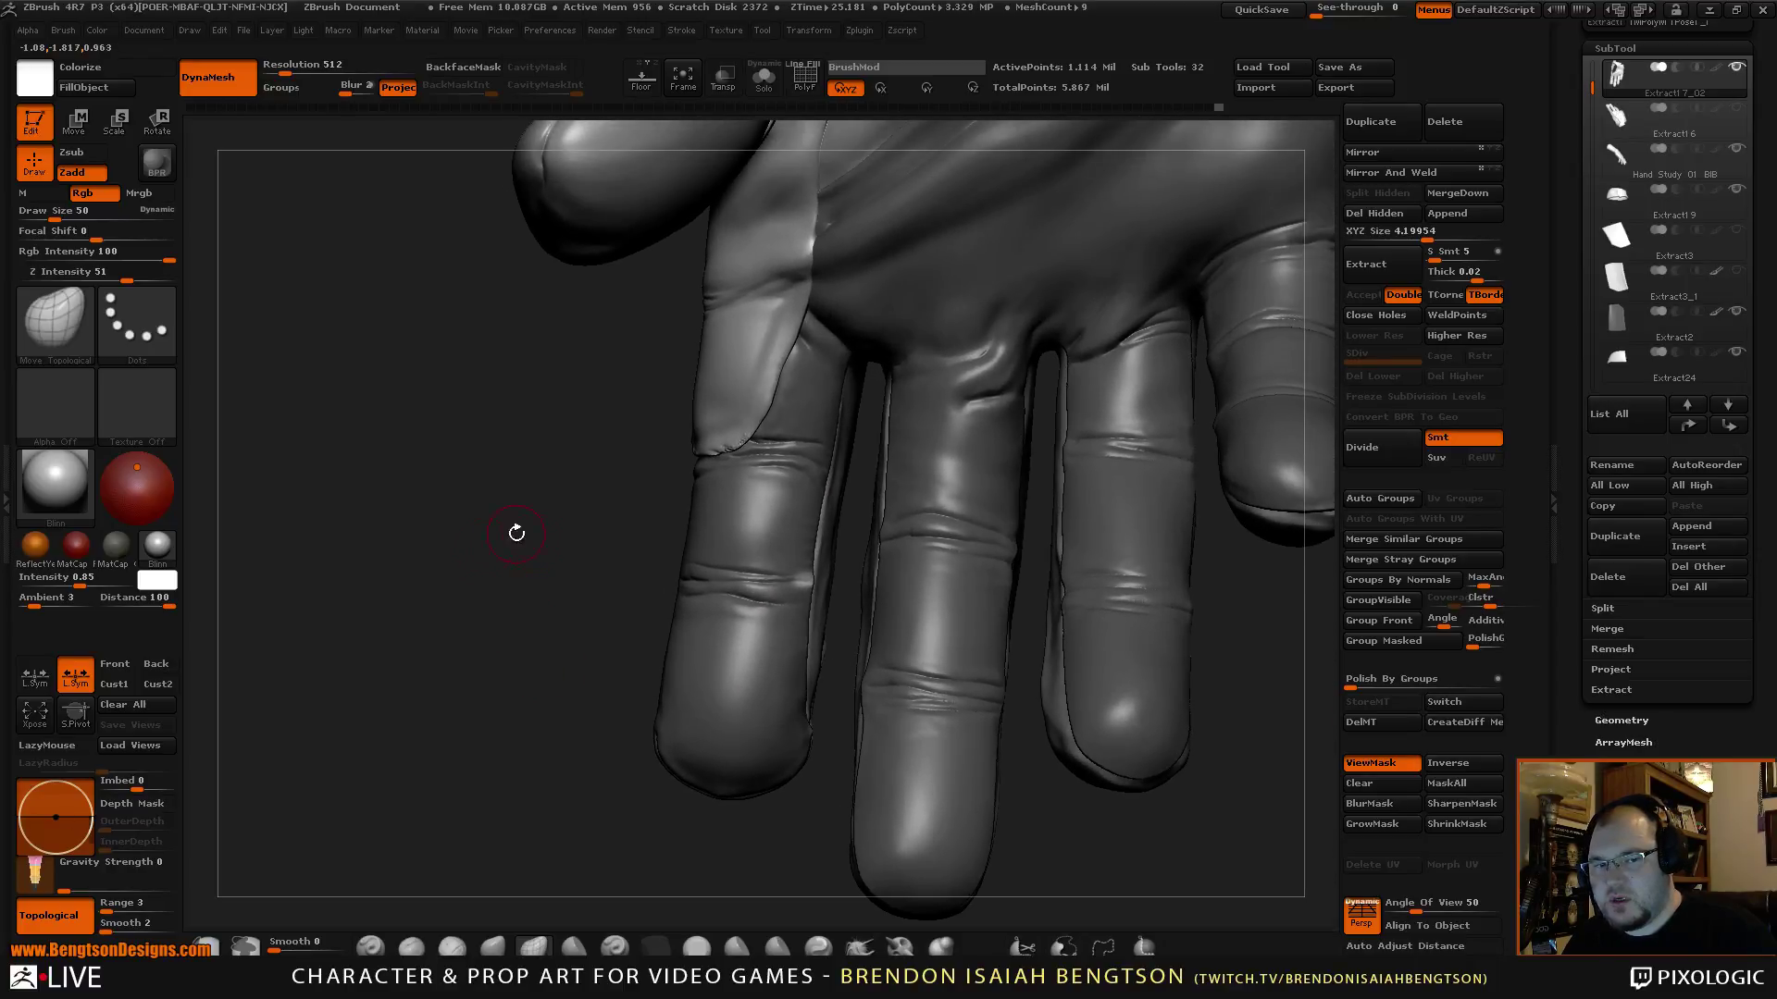
pyautogui.keyDown('ctrl'); pyautogui.click(564, 503); pyautogui.keyUp('ctrl')
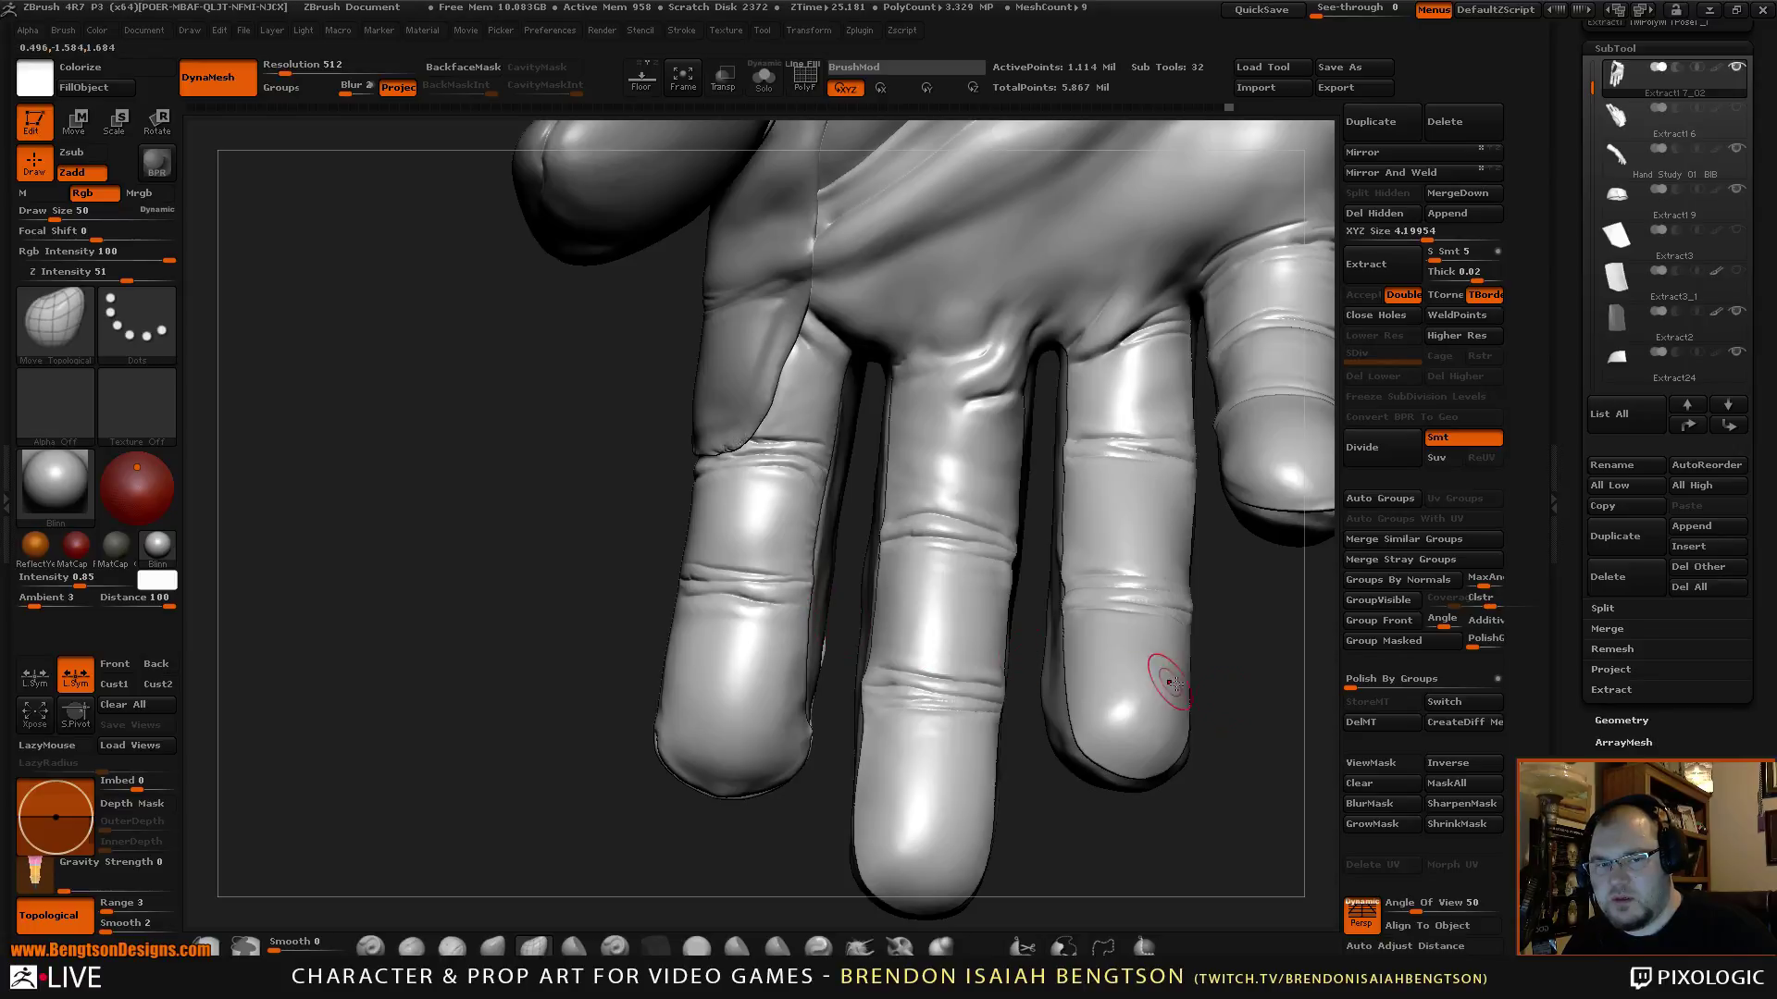
# Adjust the inner end of the index finger's lower joint crease behind an inverted lasso mask and clear the mask.
pyautogui.moveTo(1256, 698); pyautogui.dragTo(662, 594)
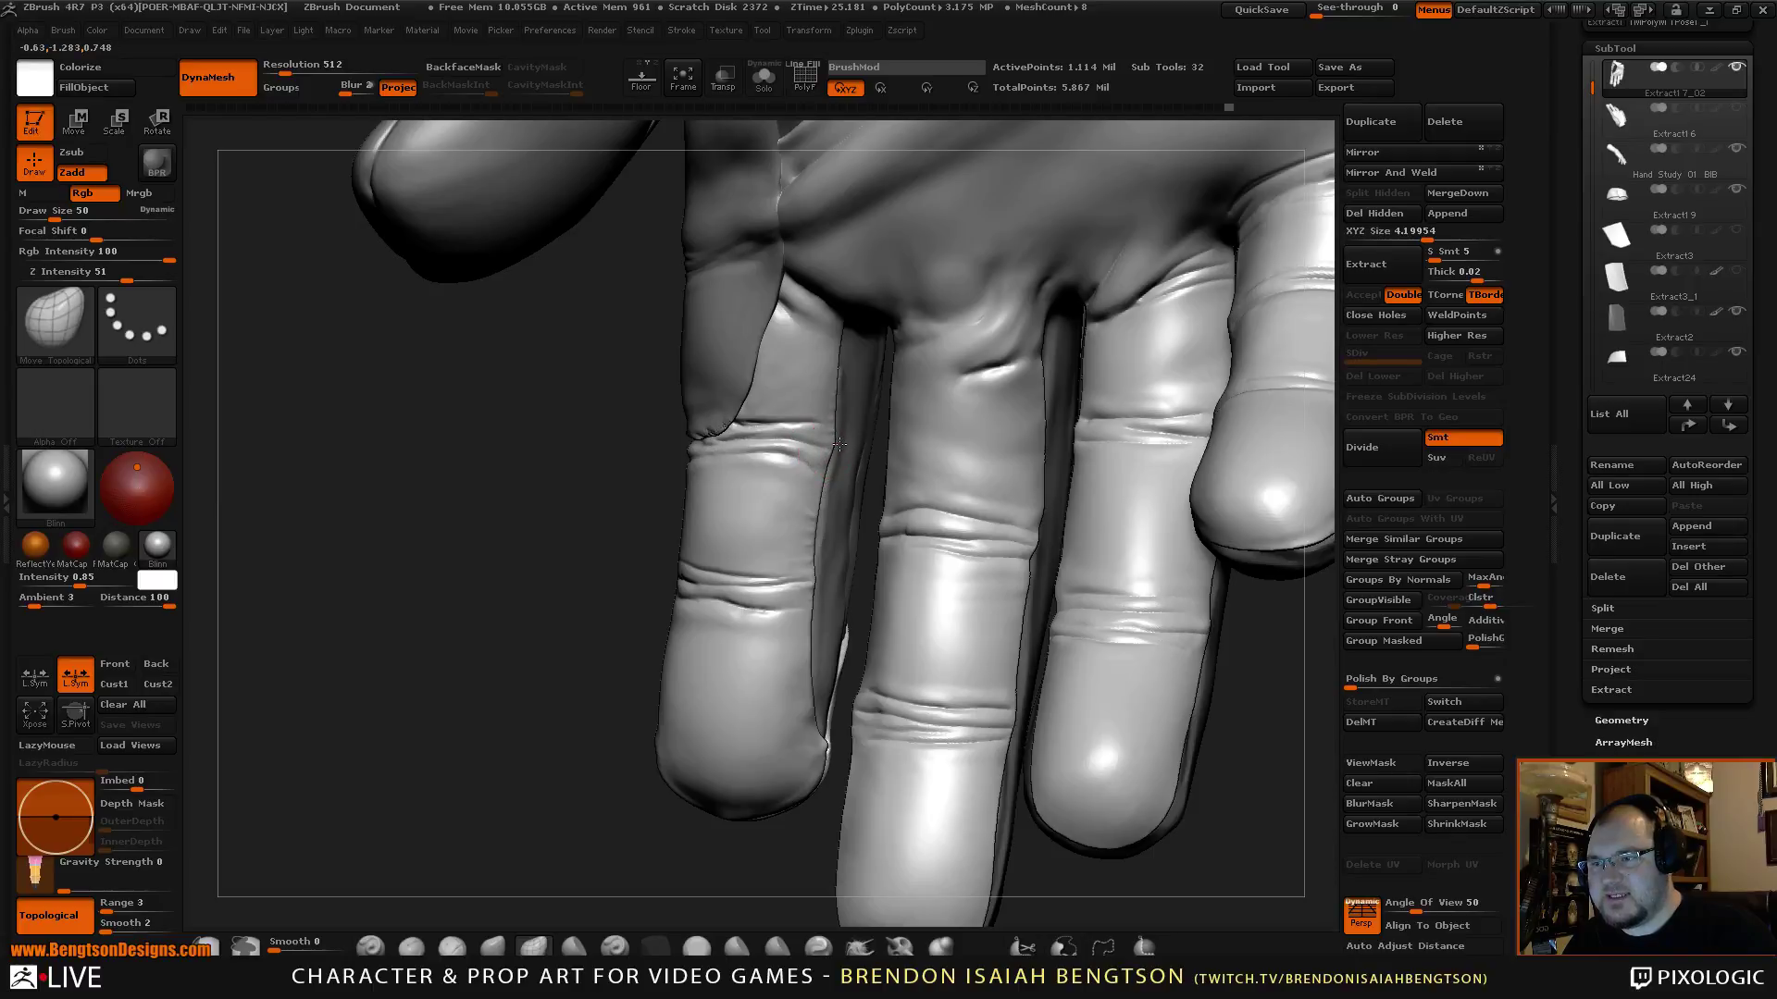
pyautogui.press('ctrl')
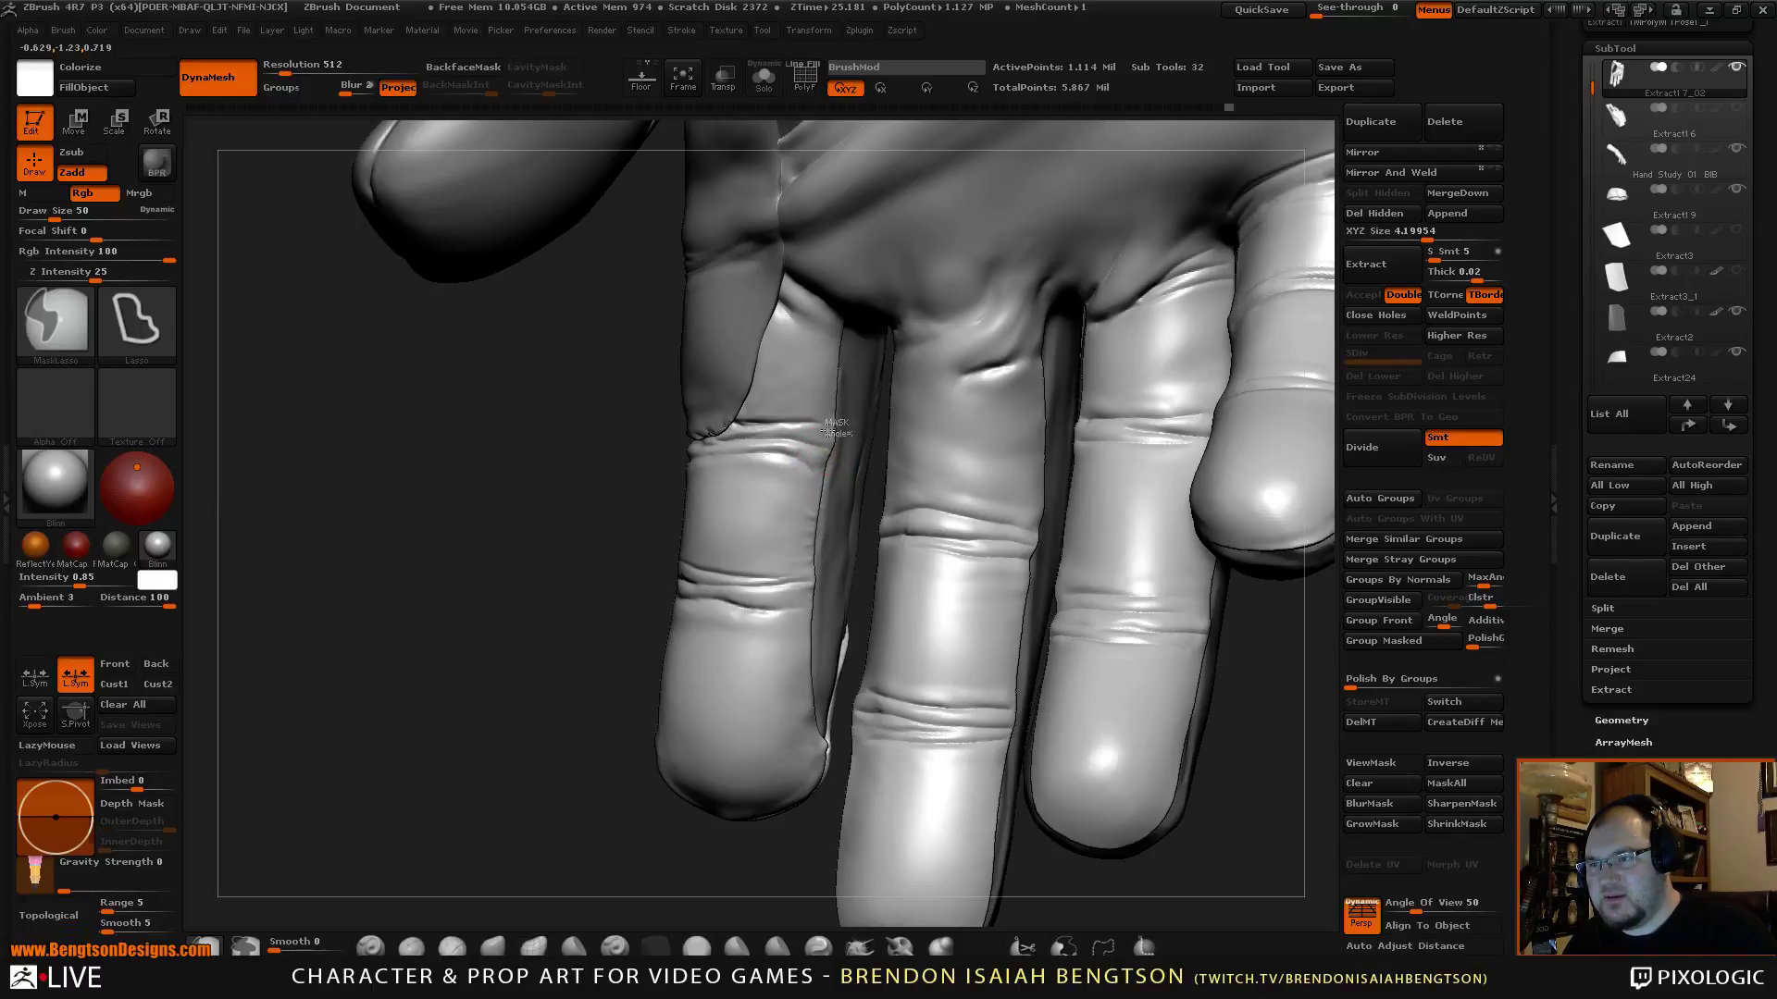
pyautogui.keyDown('ctrl'); pyautogui.moveTo(822, 448); pyautogui.dragTo(833, 446); pyautogui.keyUp('ctrl')
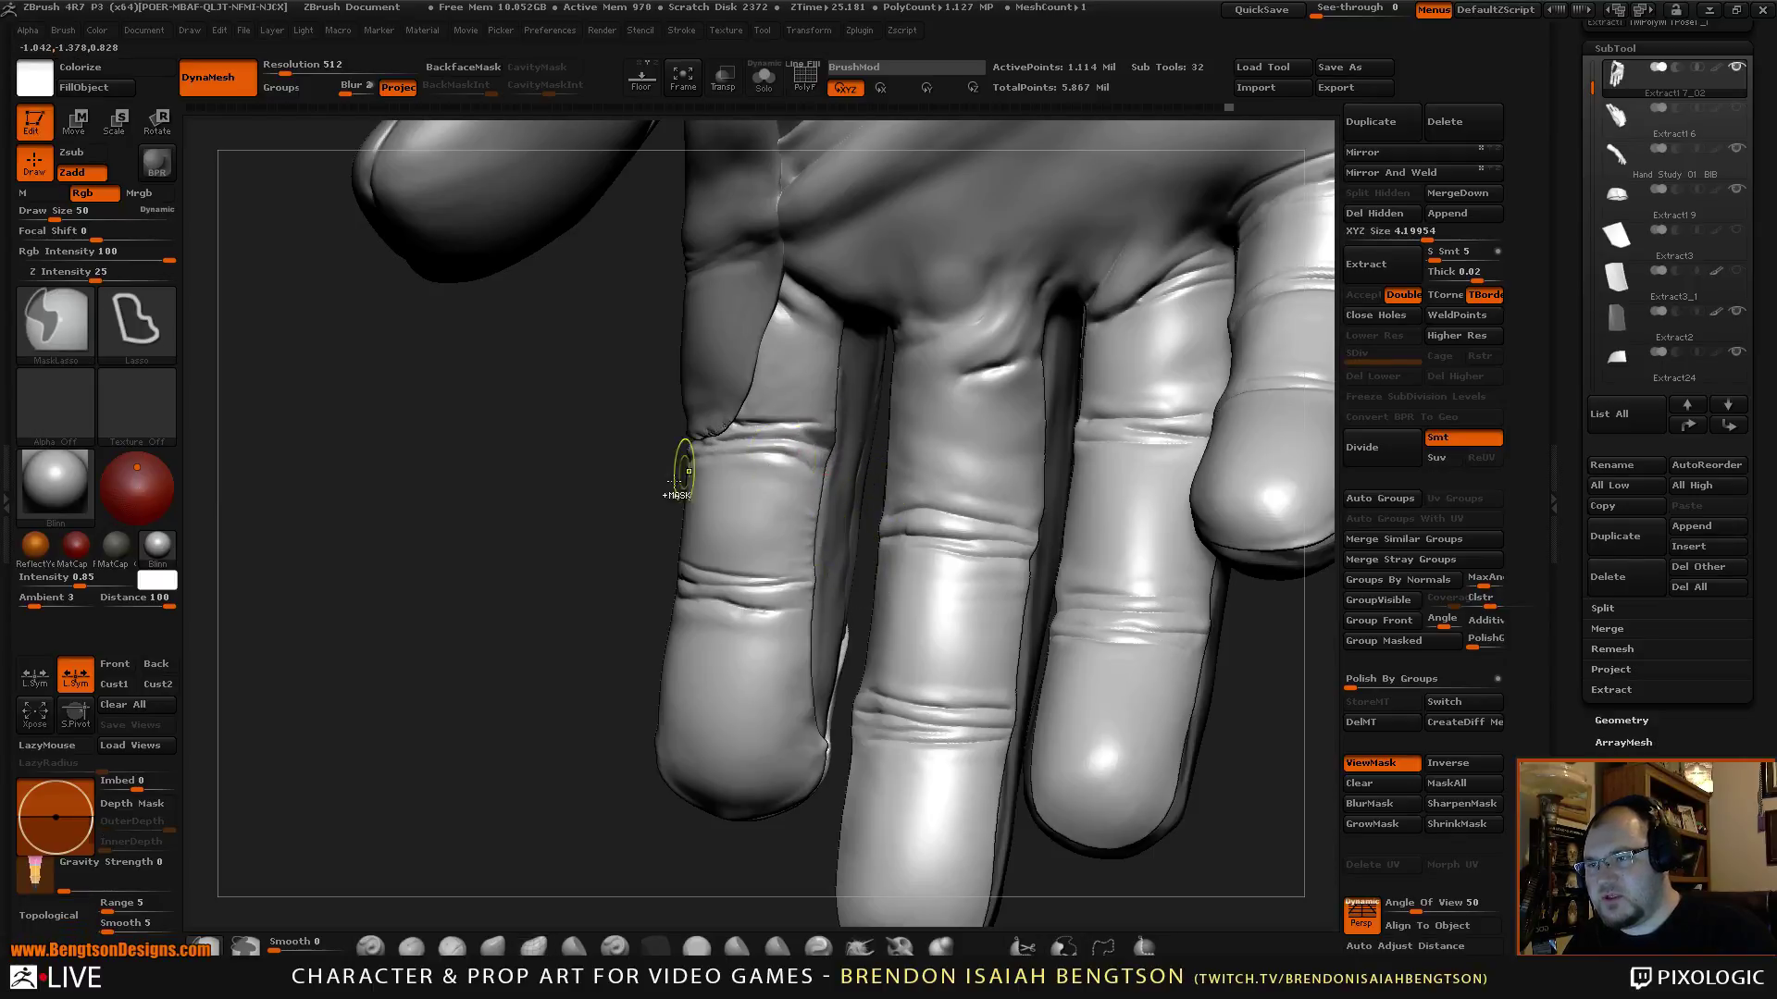
pyautogui.keyDown('ctrl'); pyautogui.click(539, 583); pyautogui.keyUp('ctrl')
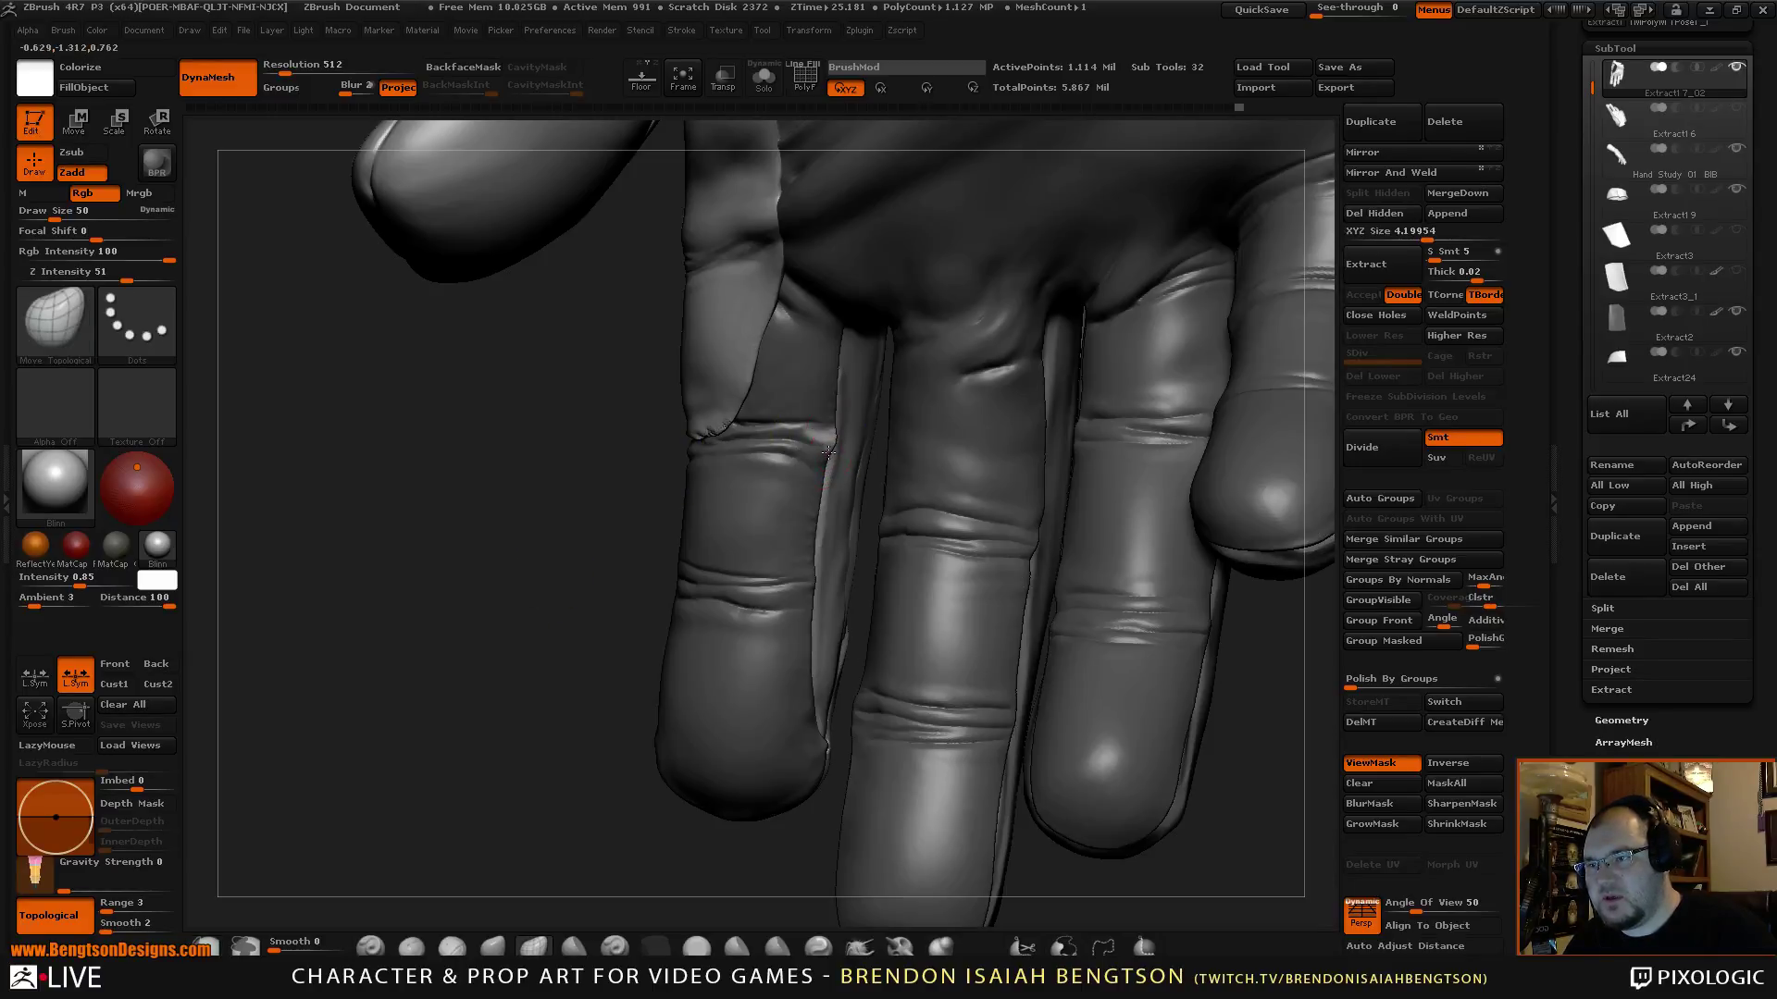
pyautogui.keyDown('ctrl'); pyautogui.moveTo(566, 488); pyautogui.dragTo(546, 361); pyautogui.keyUp('ctrl')
pyautogui.moveTo(559, 572); pyautogui.dragTo(648, 546)
pyautogui.moveTo(997, 566)
pyautogui.keyDown('alt'); pyautogui.mouseDown()
pyautogui.moveTo(648, 561)
pyautogui.moveTo(739, 530)
pyautogui.mouseUp(); pyautogui.keyUp('alt')
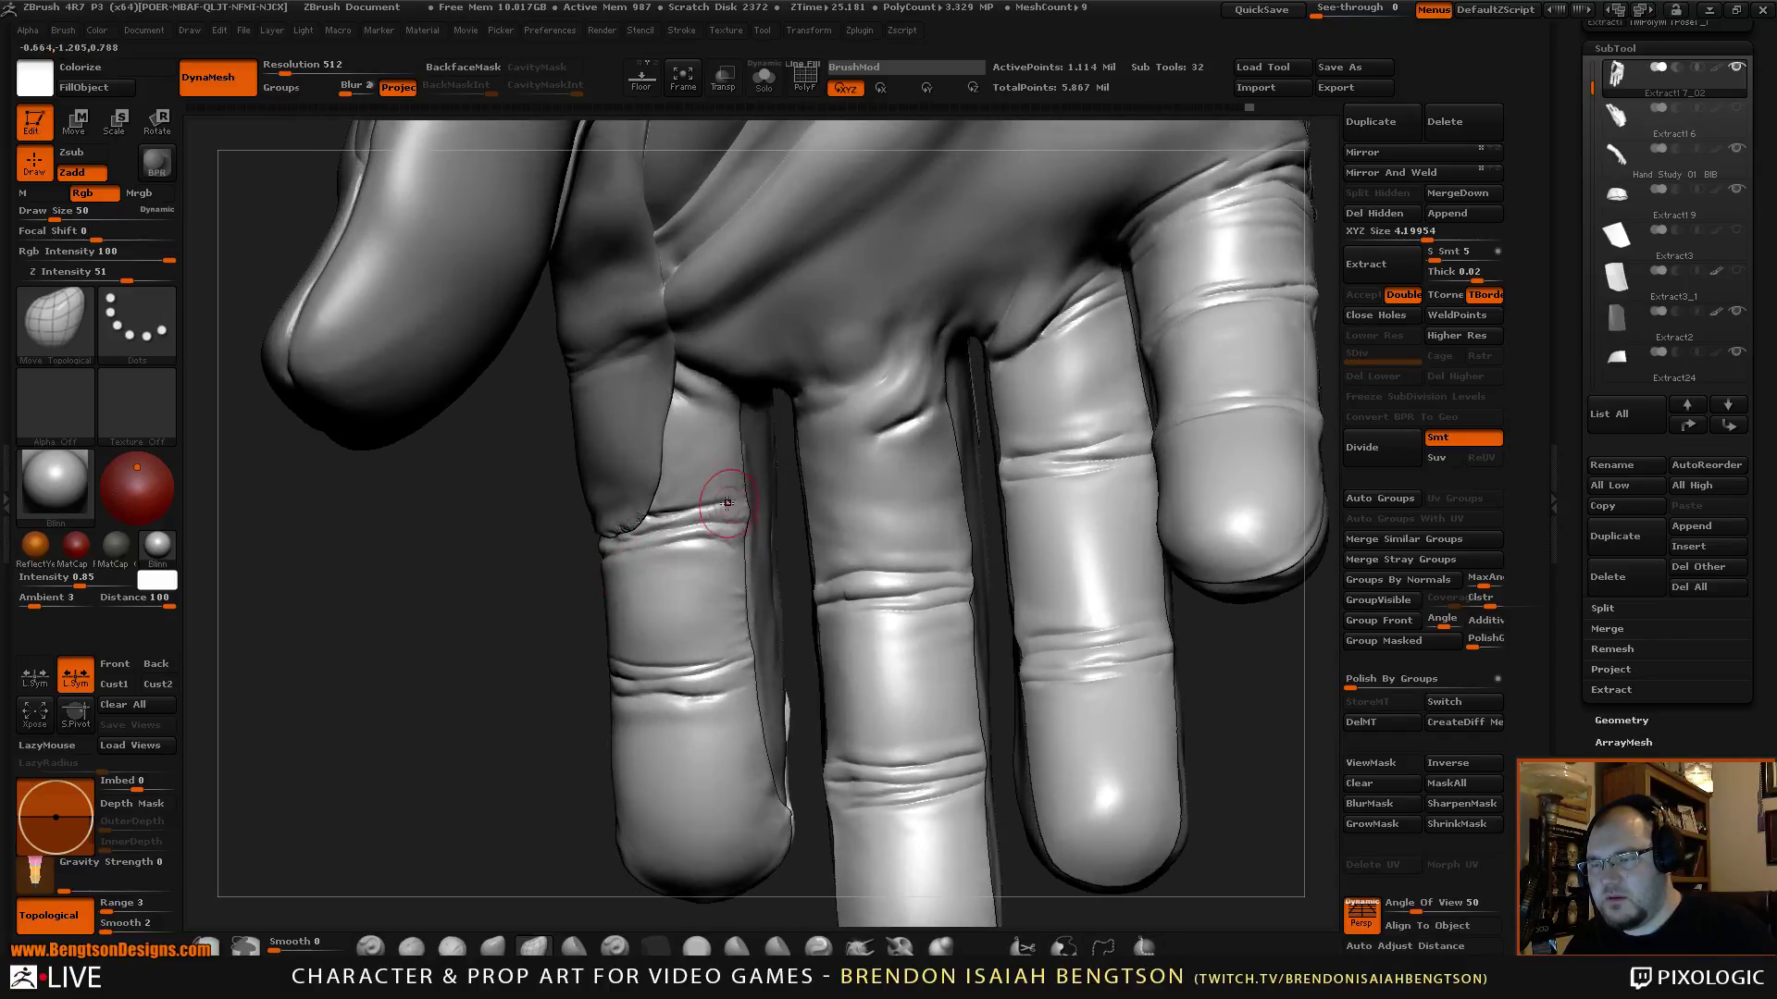
# Swell the folds on the palm side of the index finger with the Inflat brush, using Draw Sizes 19 and 24.
pyautogui.click(941, 945)
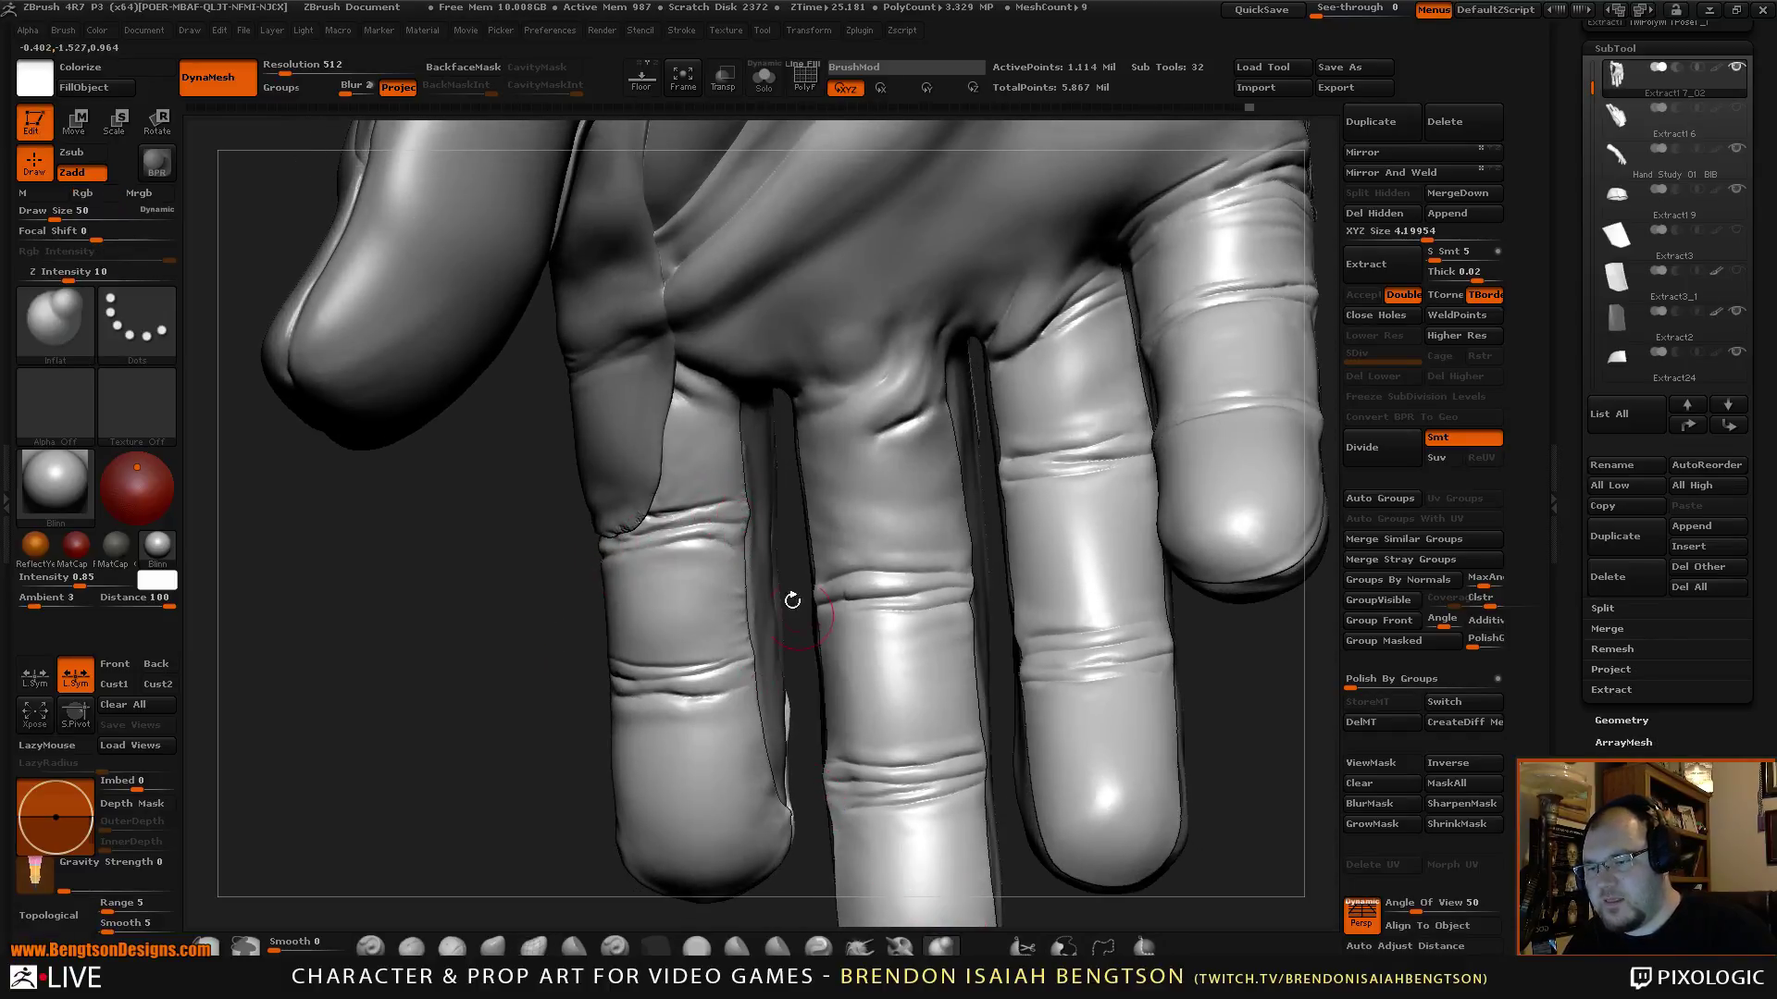
pyautogui.press('space')
pyautogui.moveTo(695, 460); pyautogui.dragTo(647, 444)
pyautogui.press('space')
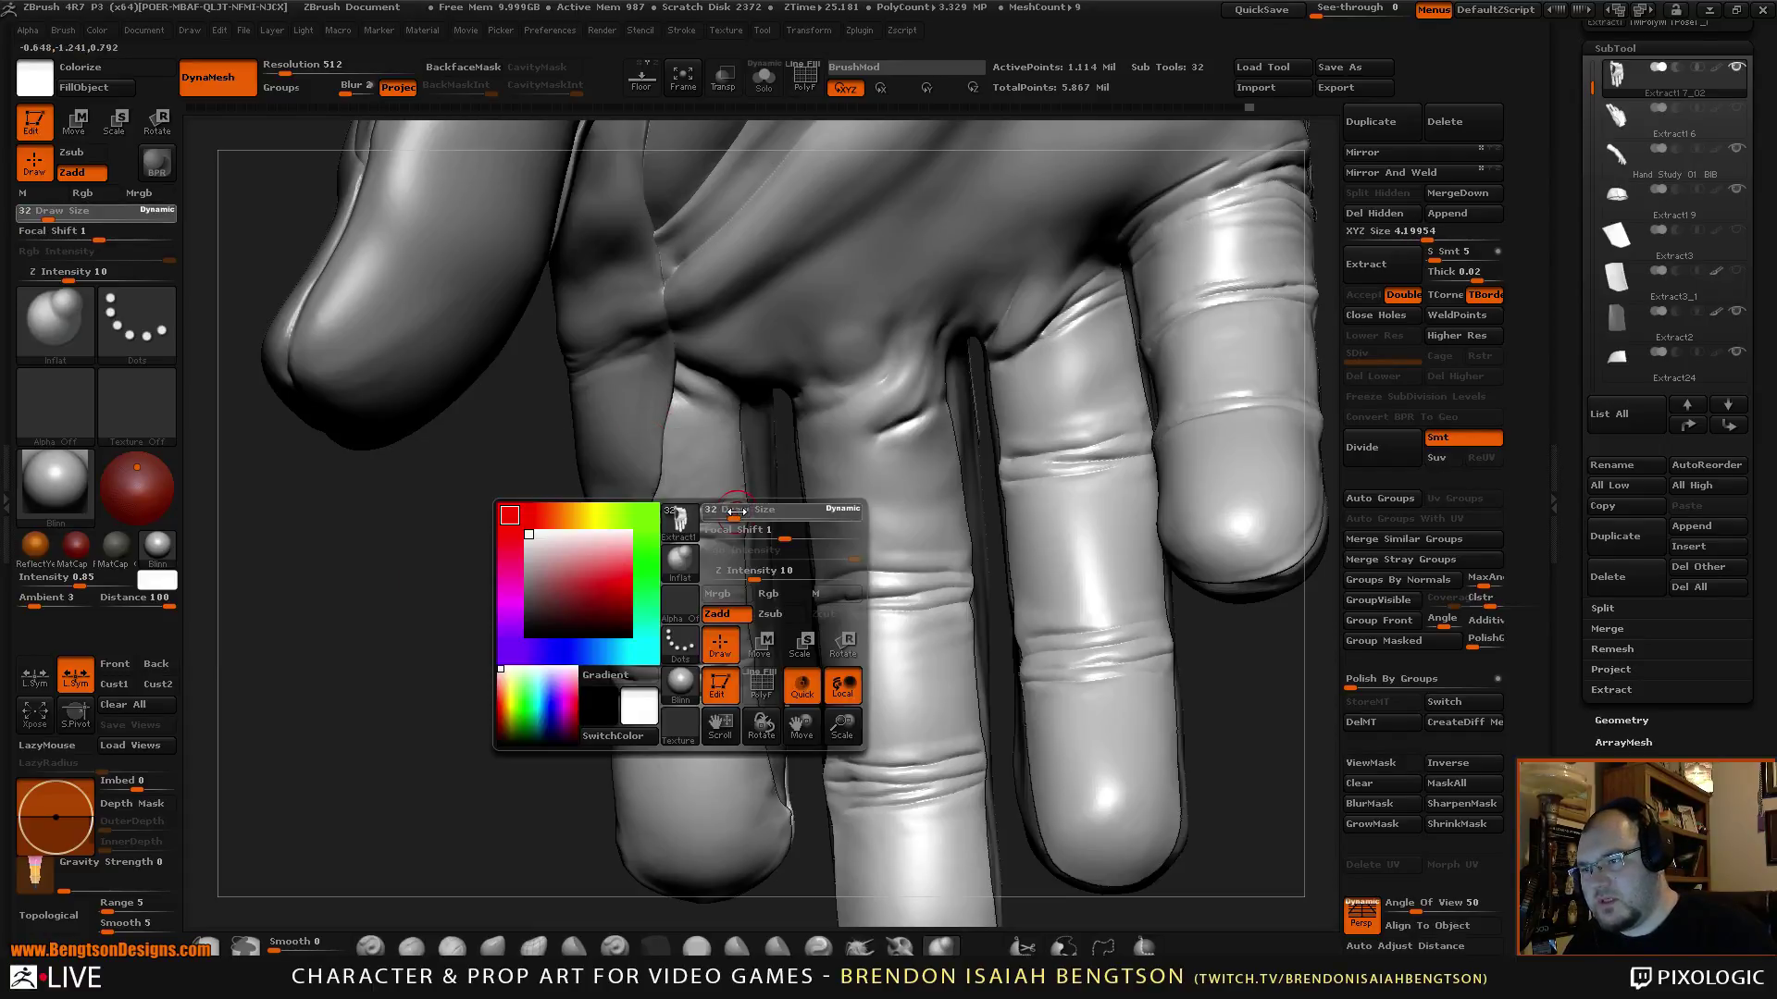
pyautogui.moveTo(731, 511); pyautogui.dragTo(744, 511)
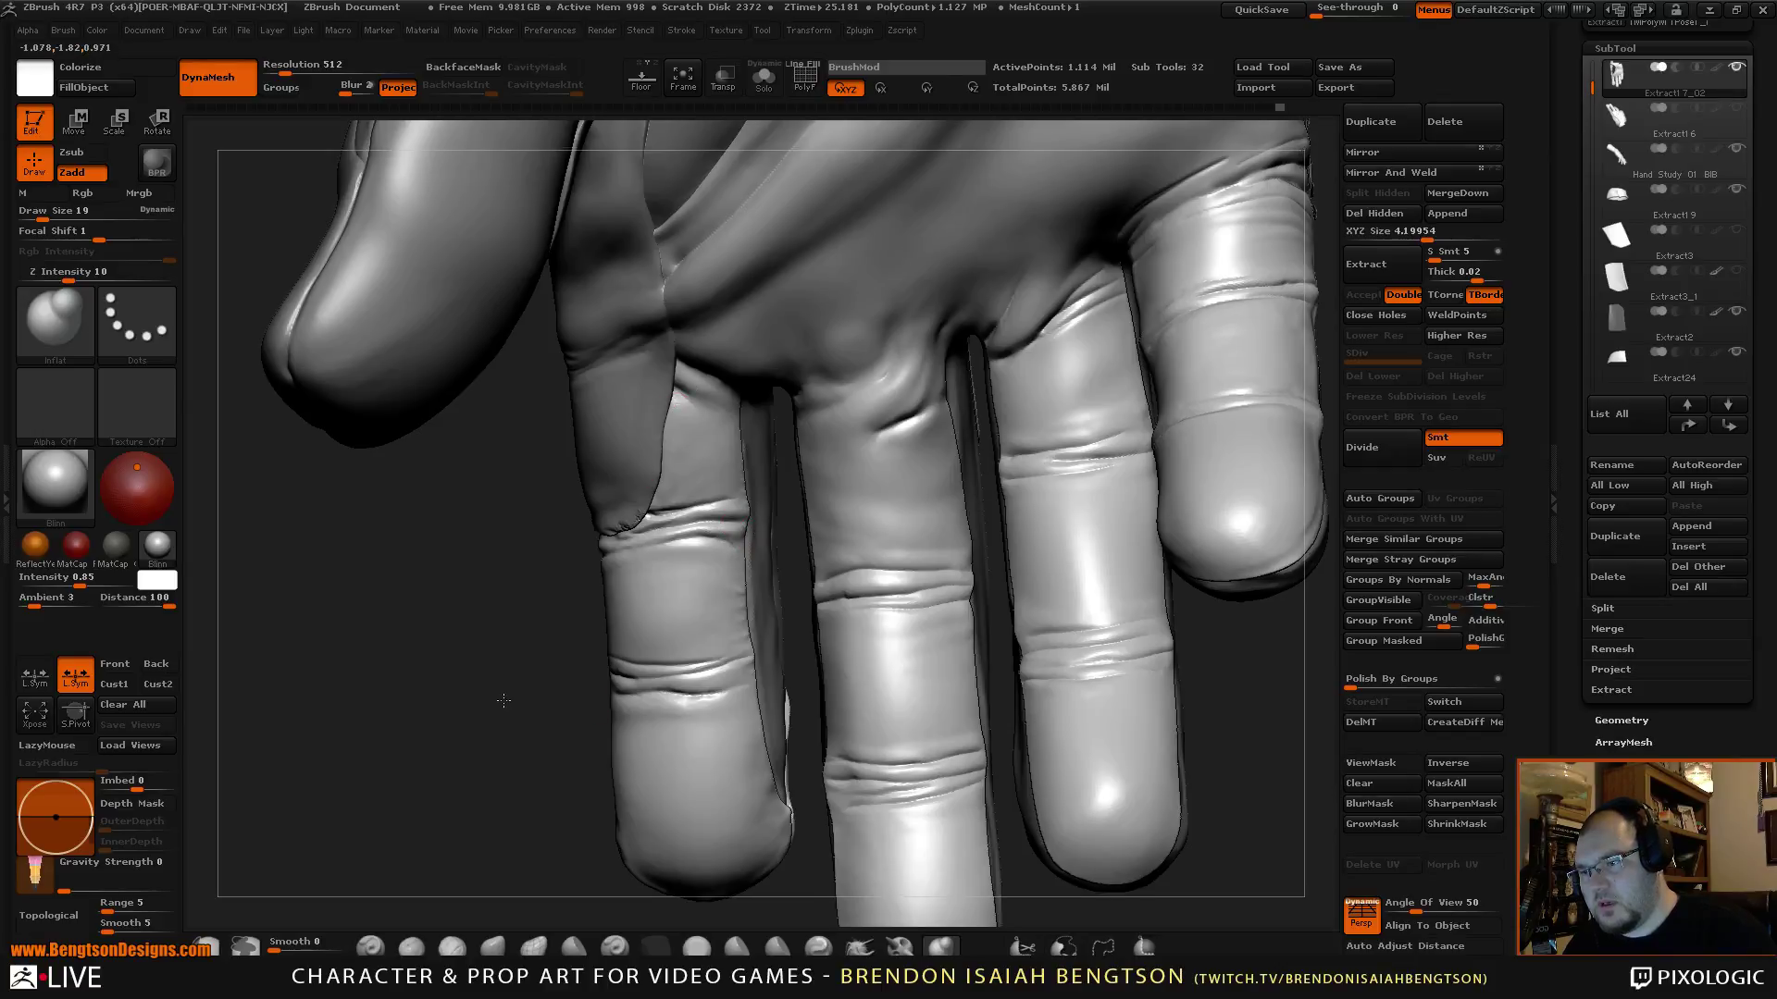
pyautogui.keyDown('alt'); pyautogui.moveTo(504, 702); pyautogui.dragTo(497, 632); pyautogui.keyUp('alt')
pyautogui.press('space')
pyautogui.moveTo(736, 599); pyautogui.dragTo(713, 596)
pyautogui.press('space')
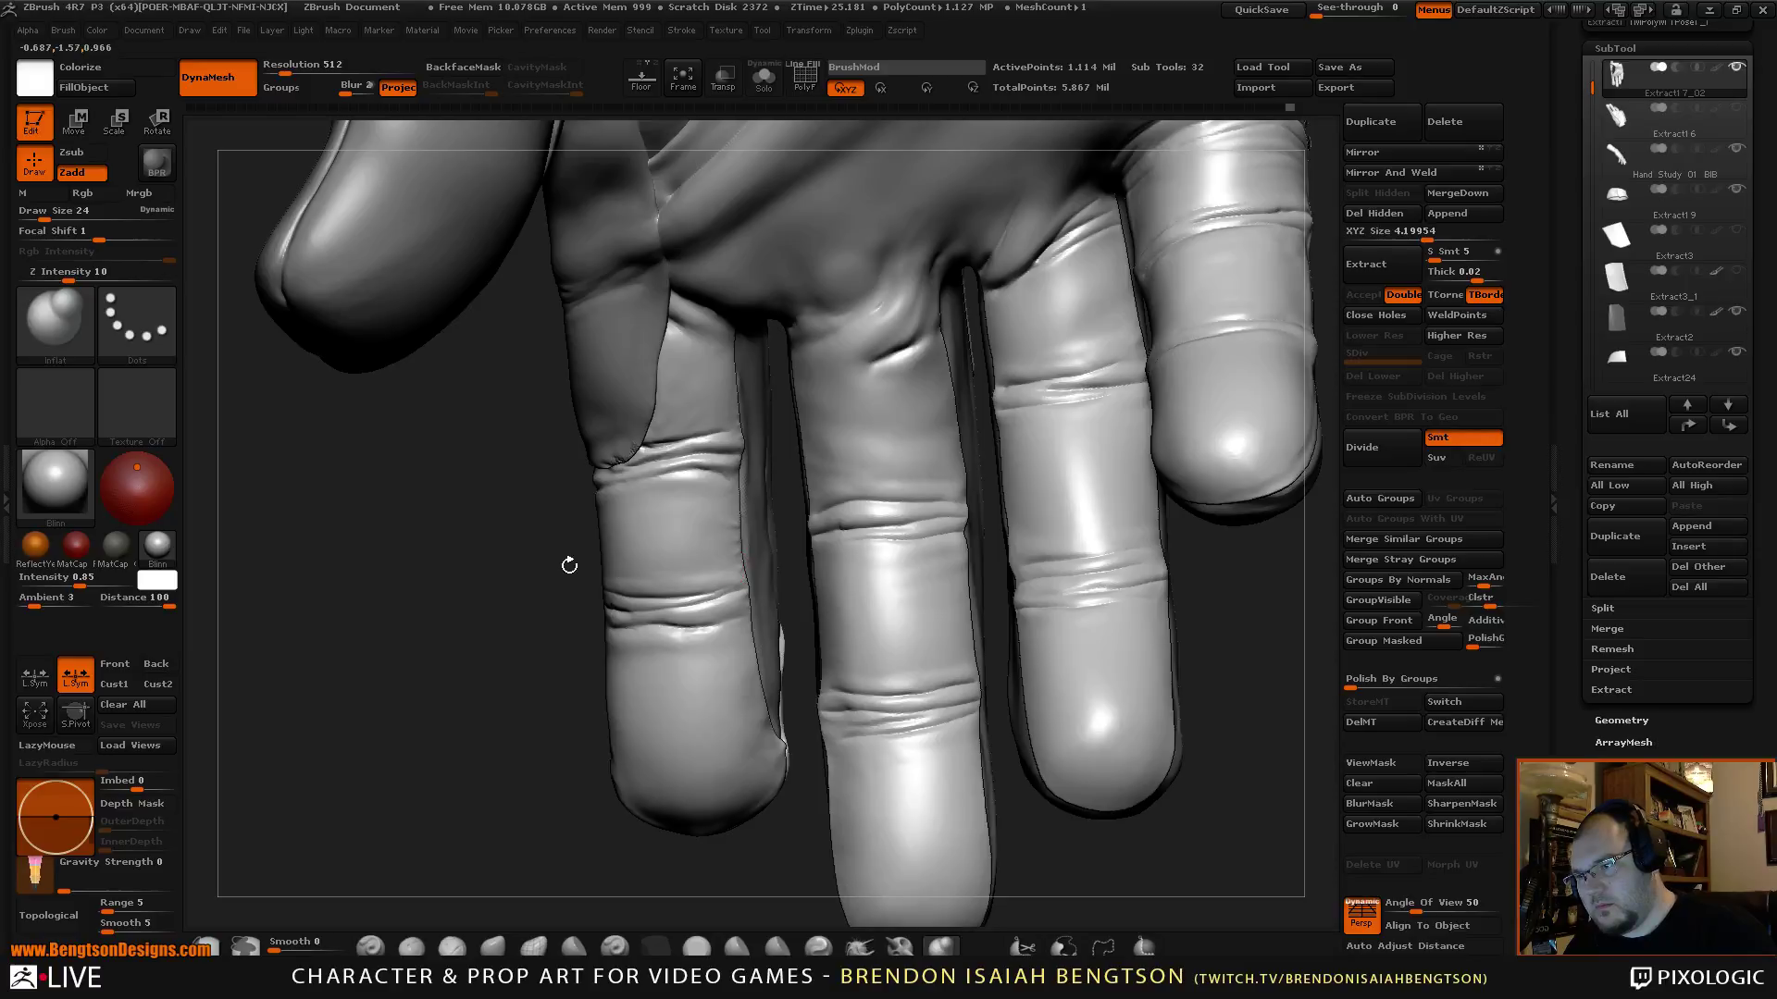
# Build up the index finger's joint folds on the thumb-facing side with a small ClayBuildup brush and smooth them.
pyautogui.moveTo(488, 683)
pyautogui.mouseDown()
pyautogui.moveTo(572, 669)
pyautogui.moveTo(615, 603)
pyautogui.moveTo(965, 585)
pyautogui.moveTo(907, 567)
pyautogui.mouseUp()
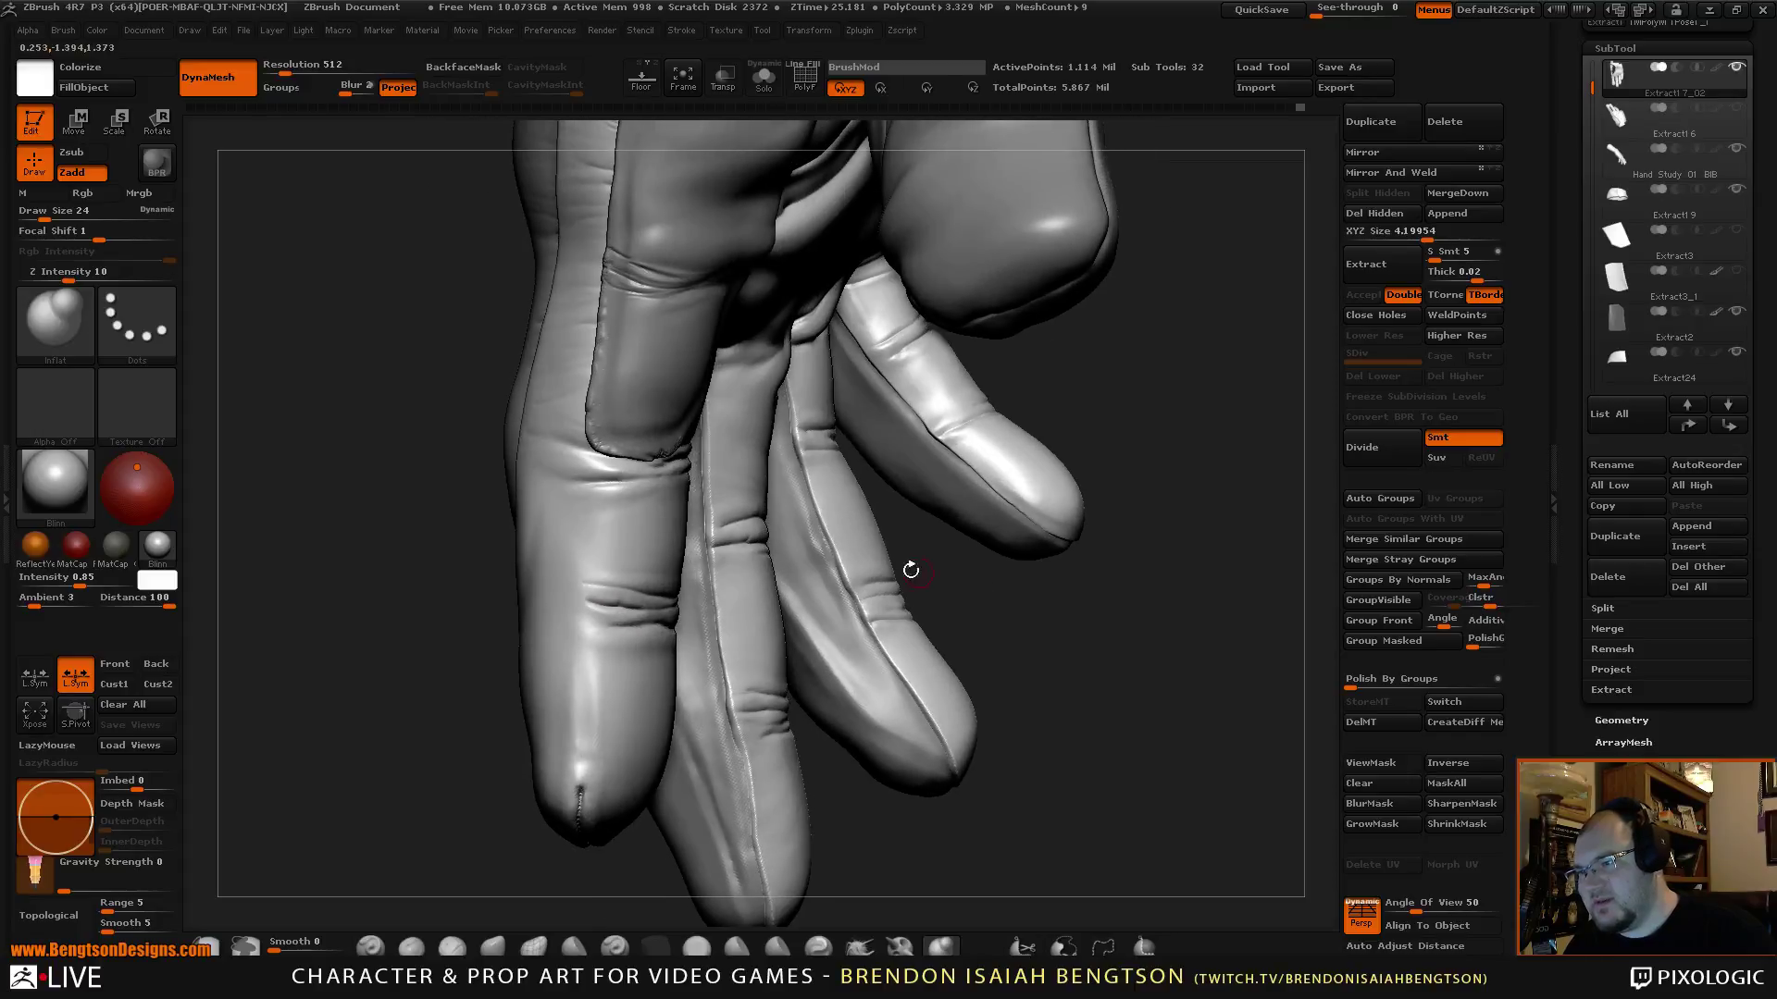
pyautogui.press('3')
pyautogui.scroll(-1, 597, 569)
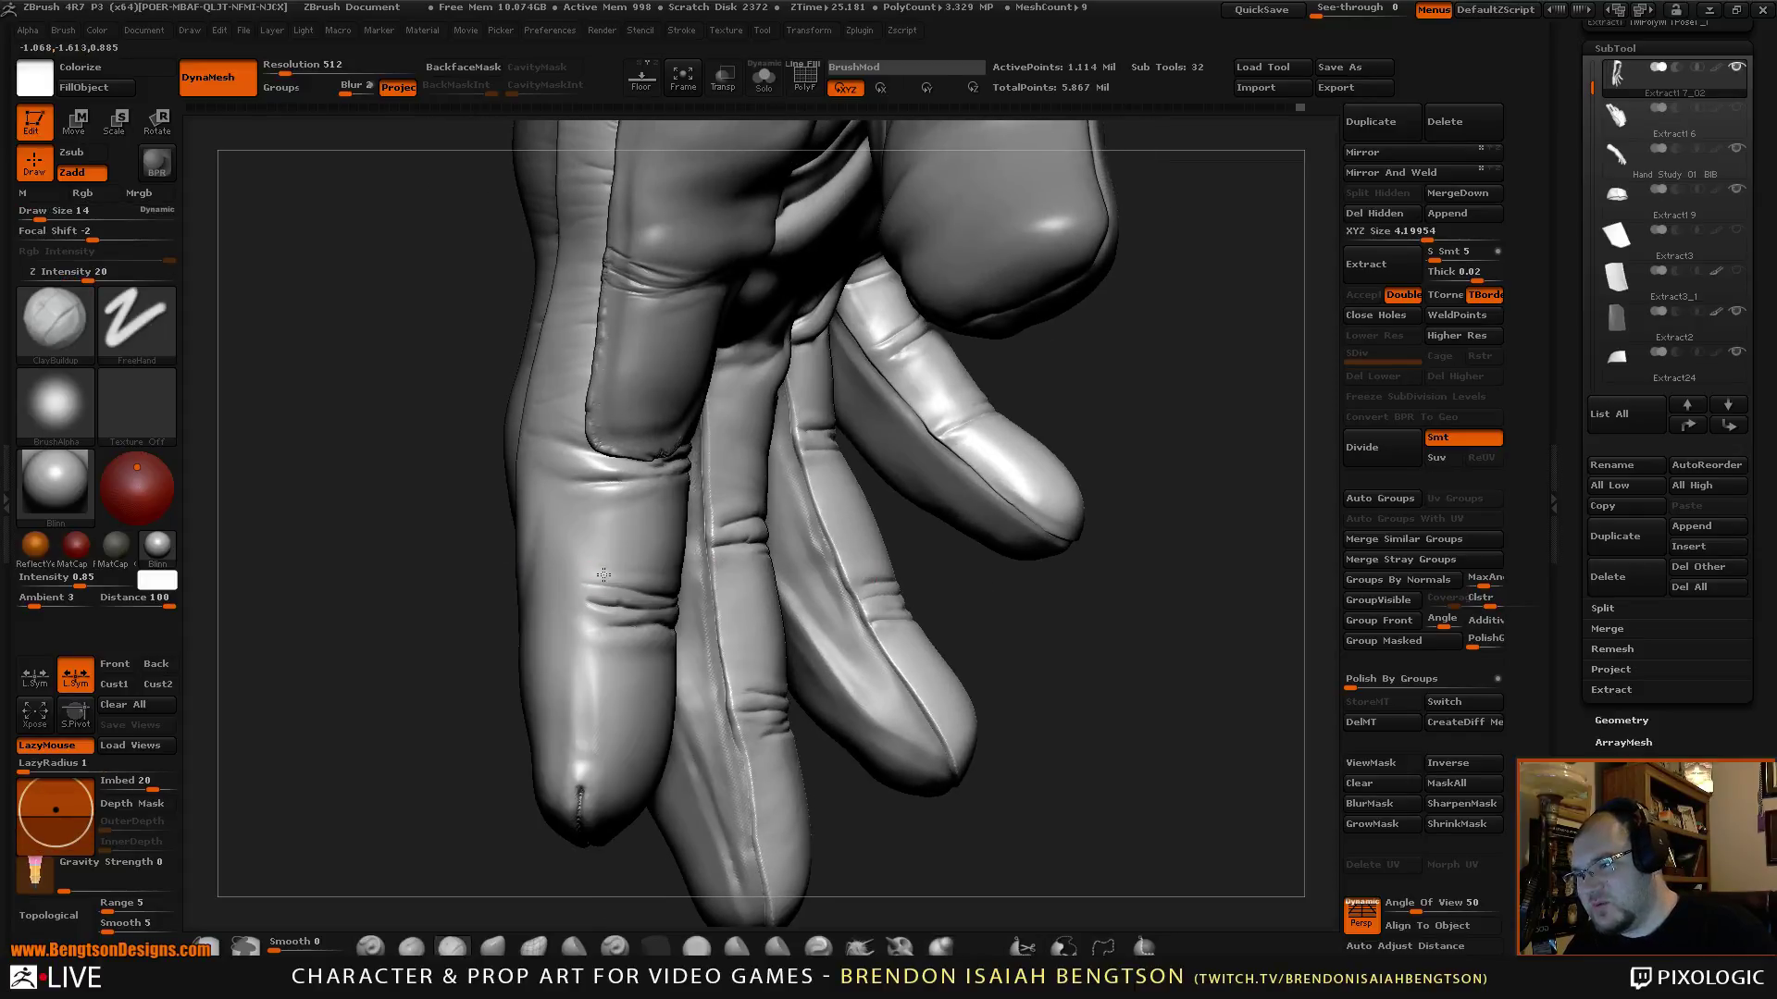
pyautogui.press('space')
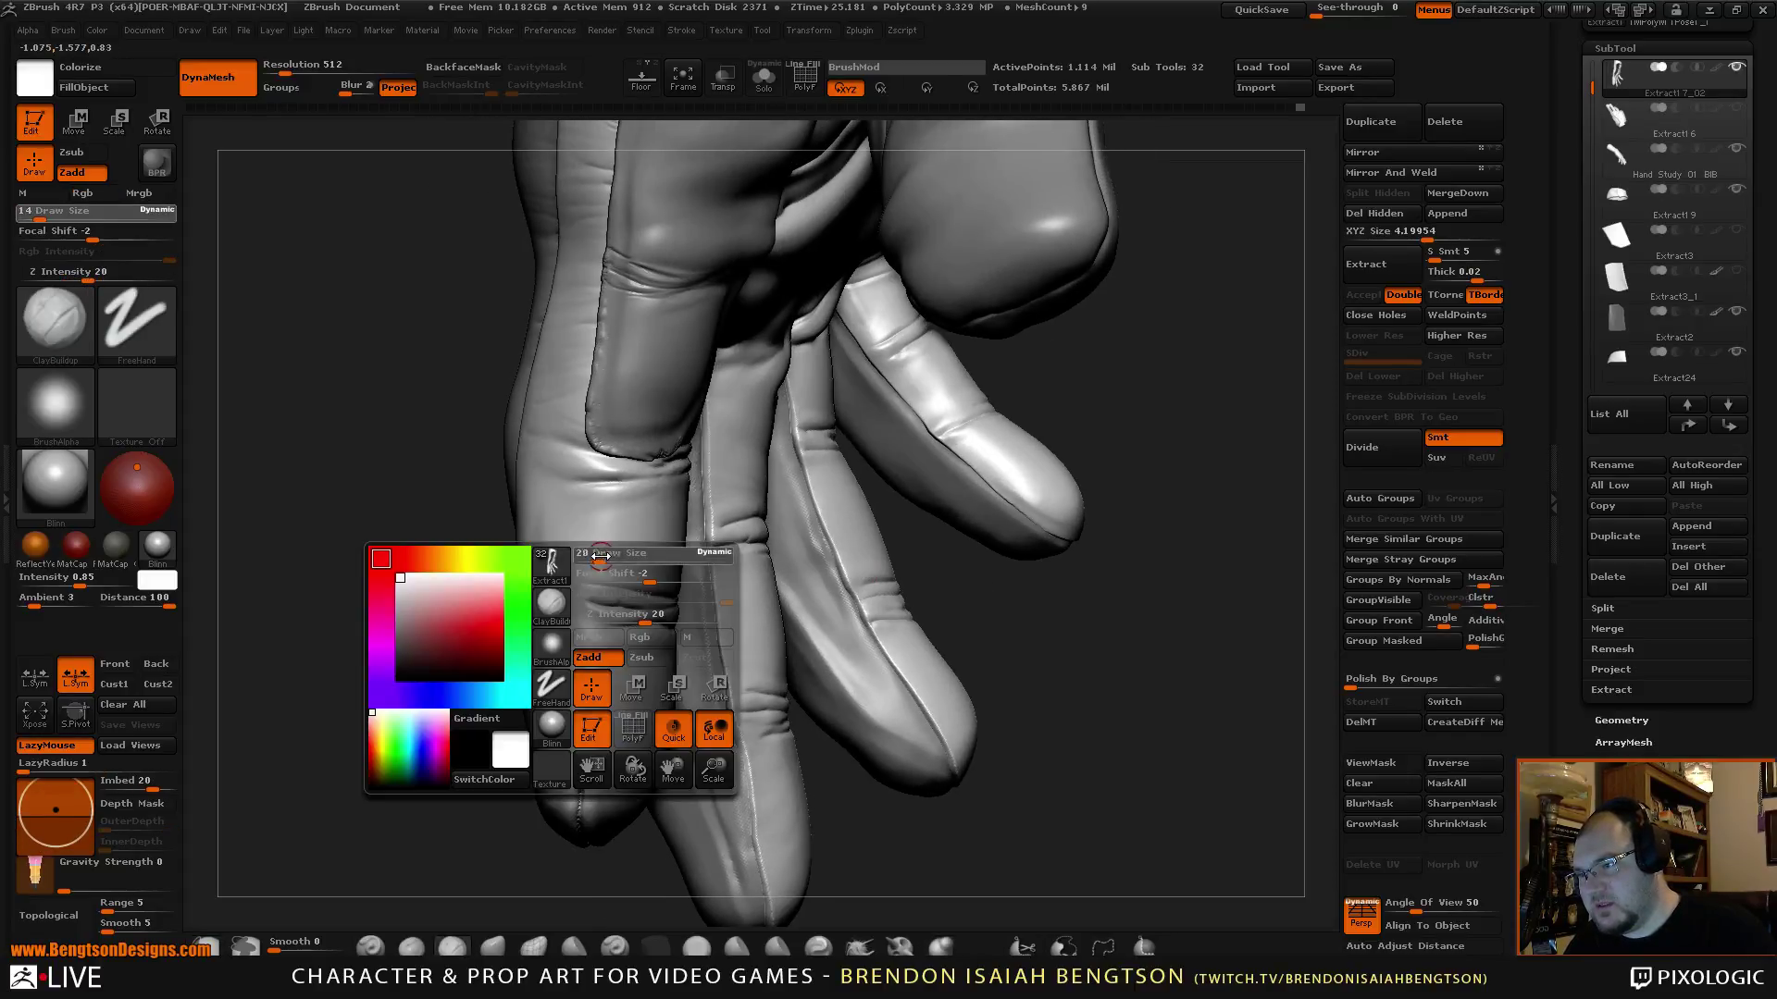
pyautogui.moveTo(606, 559)
pyautogui.mouseDown()
pyautogui.moveTo(630, 593)
pyautogui.moveTo(573, 576)
pyautogui.moveTo(611, 572)
pyautogui.moveTo(641, 615)
pyautogui.moveTo(583, 635)
pyautogui.moveTo(613, 626)
pyautogui.mouseUp()
pyautogui.press('shift')
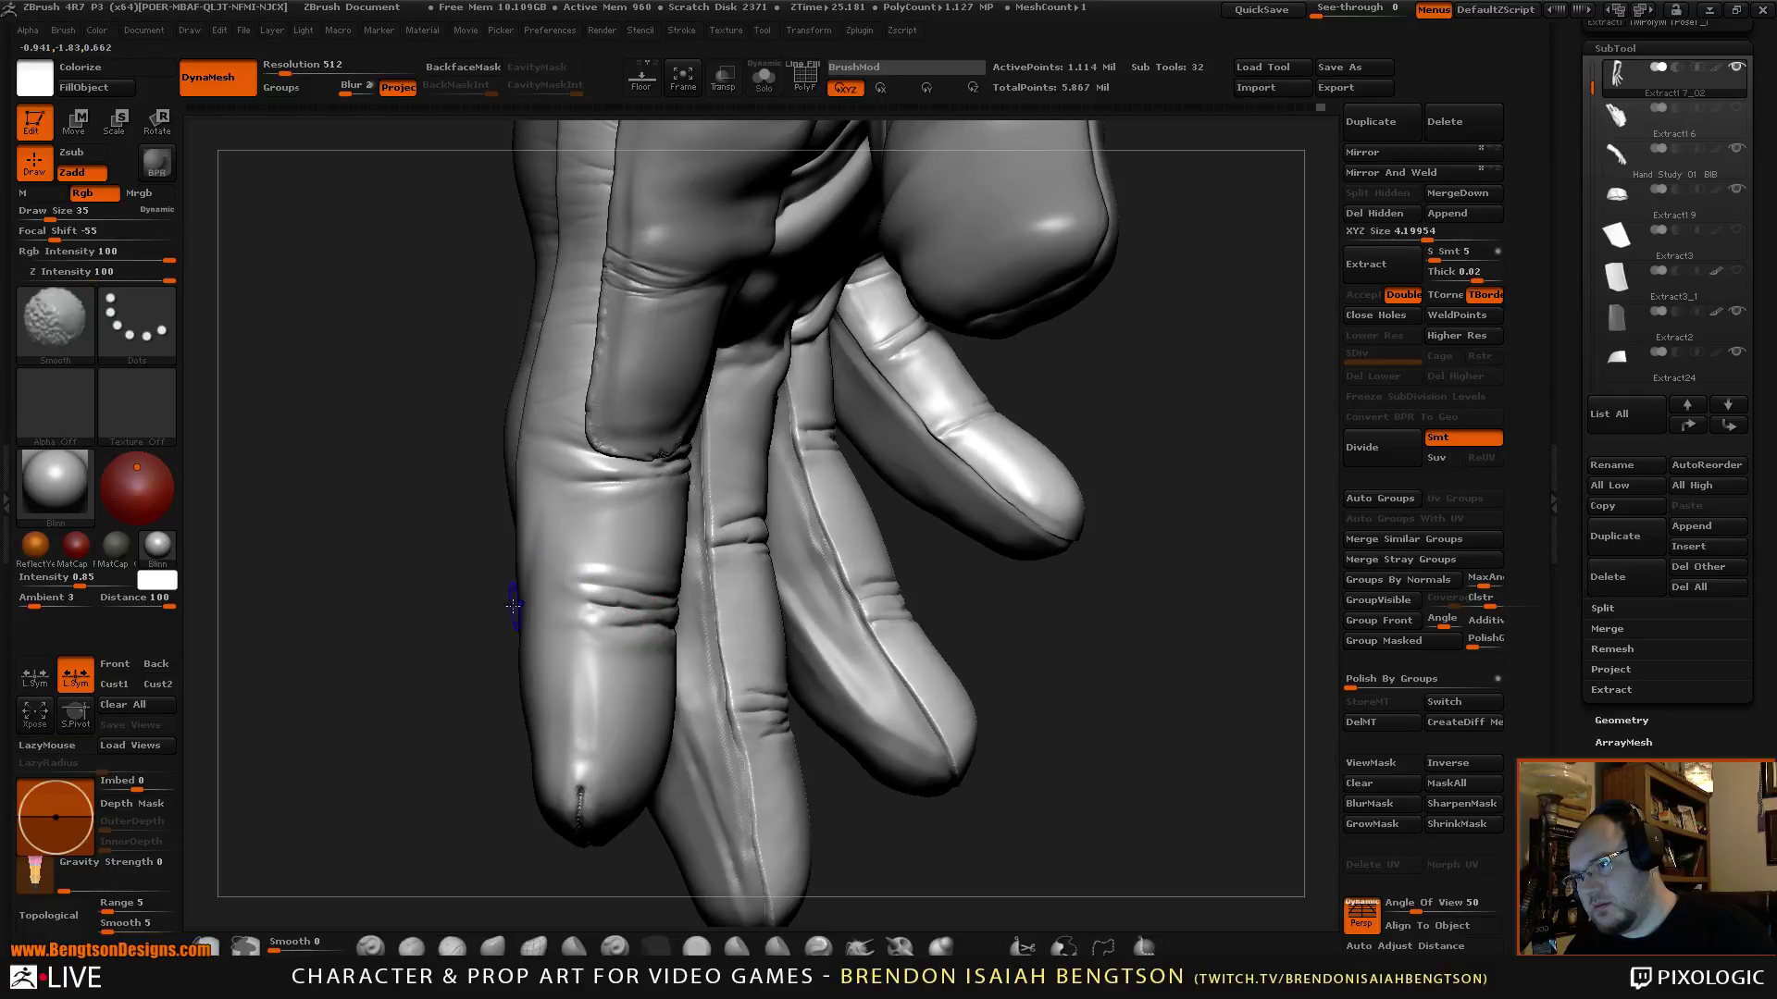
# Adjust the palm piece's edge beside the cuff and index finger panel with Move Topological at Draw Size 93.
pyautogui.moveTo(398, 637); pyautogui.dragTo(602, 610)
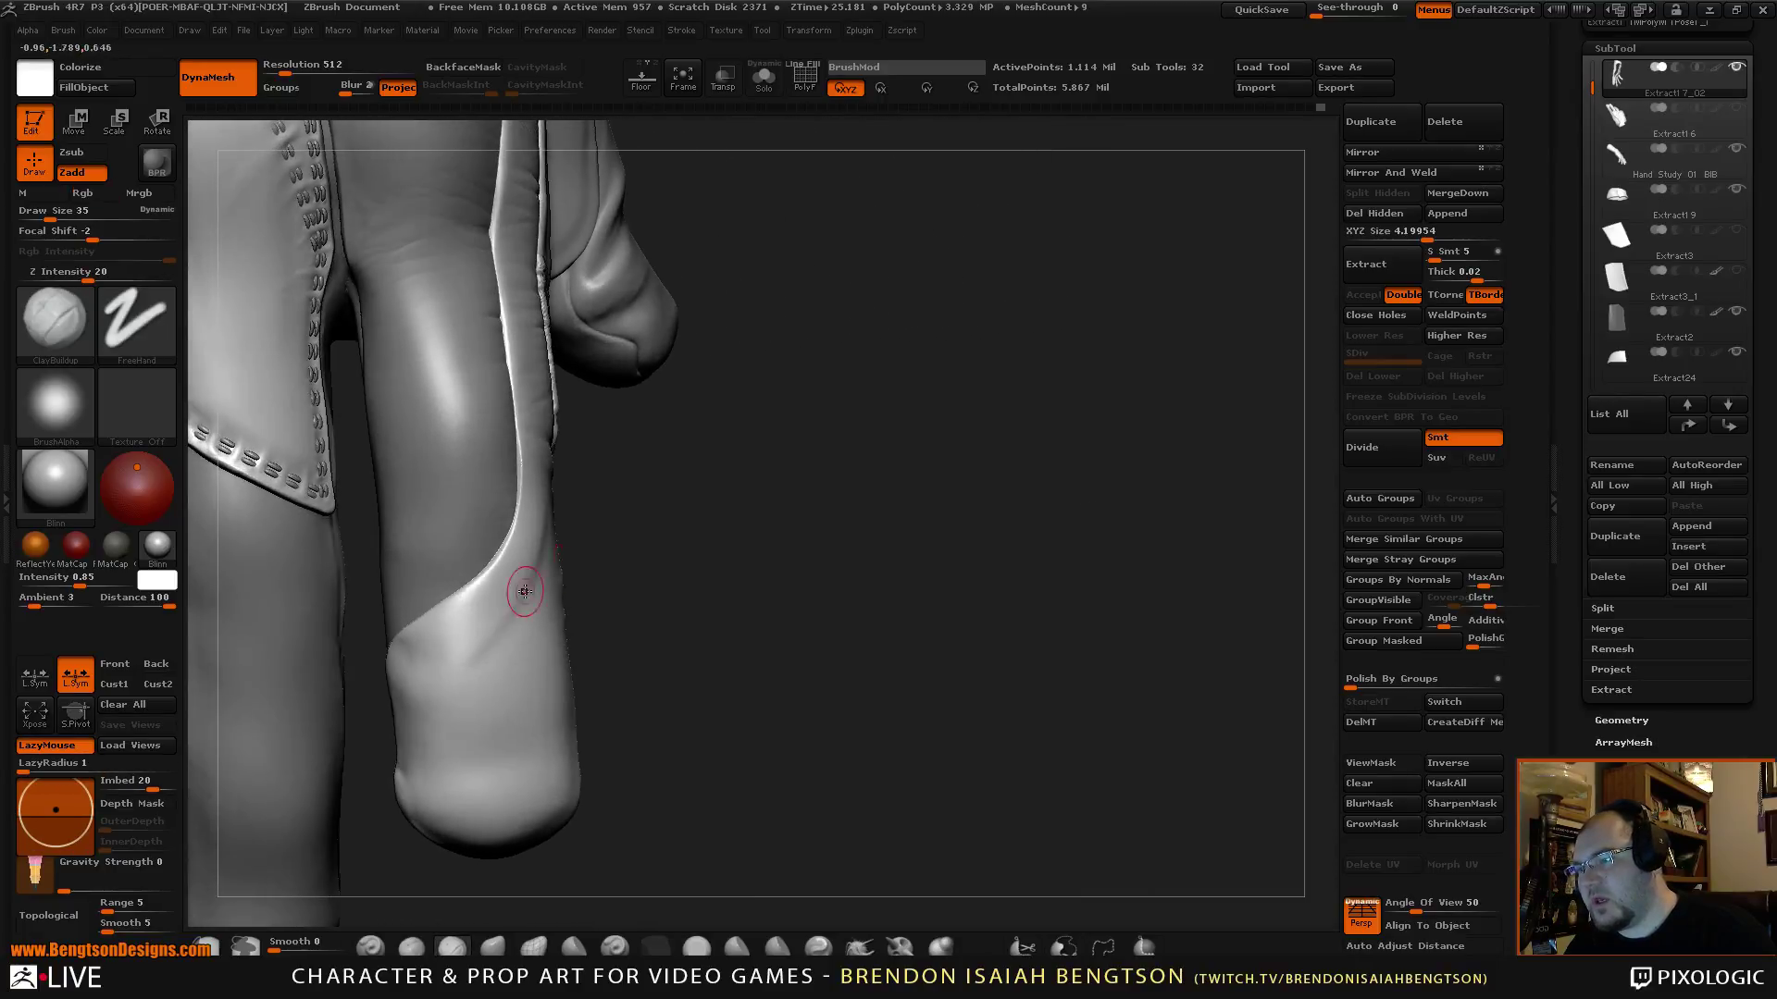
pyautogui.moveTo(856, 511)
pyautogui.keyDown('alt'); pyautogui.mouseDown()
pyautogui.moveTo(963, 571)
pyautogui.moveTo(960, 527)
pyautogui.moveTo(987, 499)
pyautogui.moveTo(947, 529)
pyautogui.moveTo(1051, 404)
pyautogui.moveTo(1018, 329)
pyautogui.mouseUp(); pyautogui.keyUp('alt')
pyautogui.press('b')
pyautogui.press('m')
pyautogui.press('t')
pyautogui.press('space')
pyautogui.moveTo(684, 468); pyautogui.dragTo(718, 468)
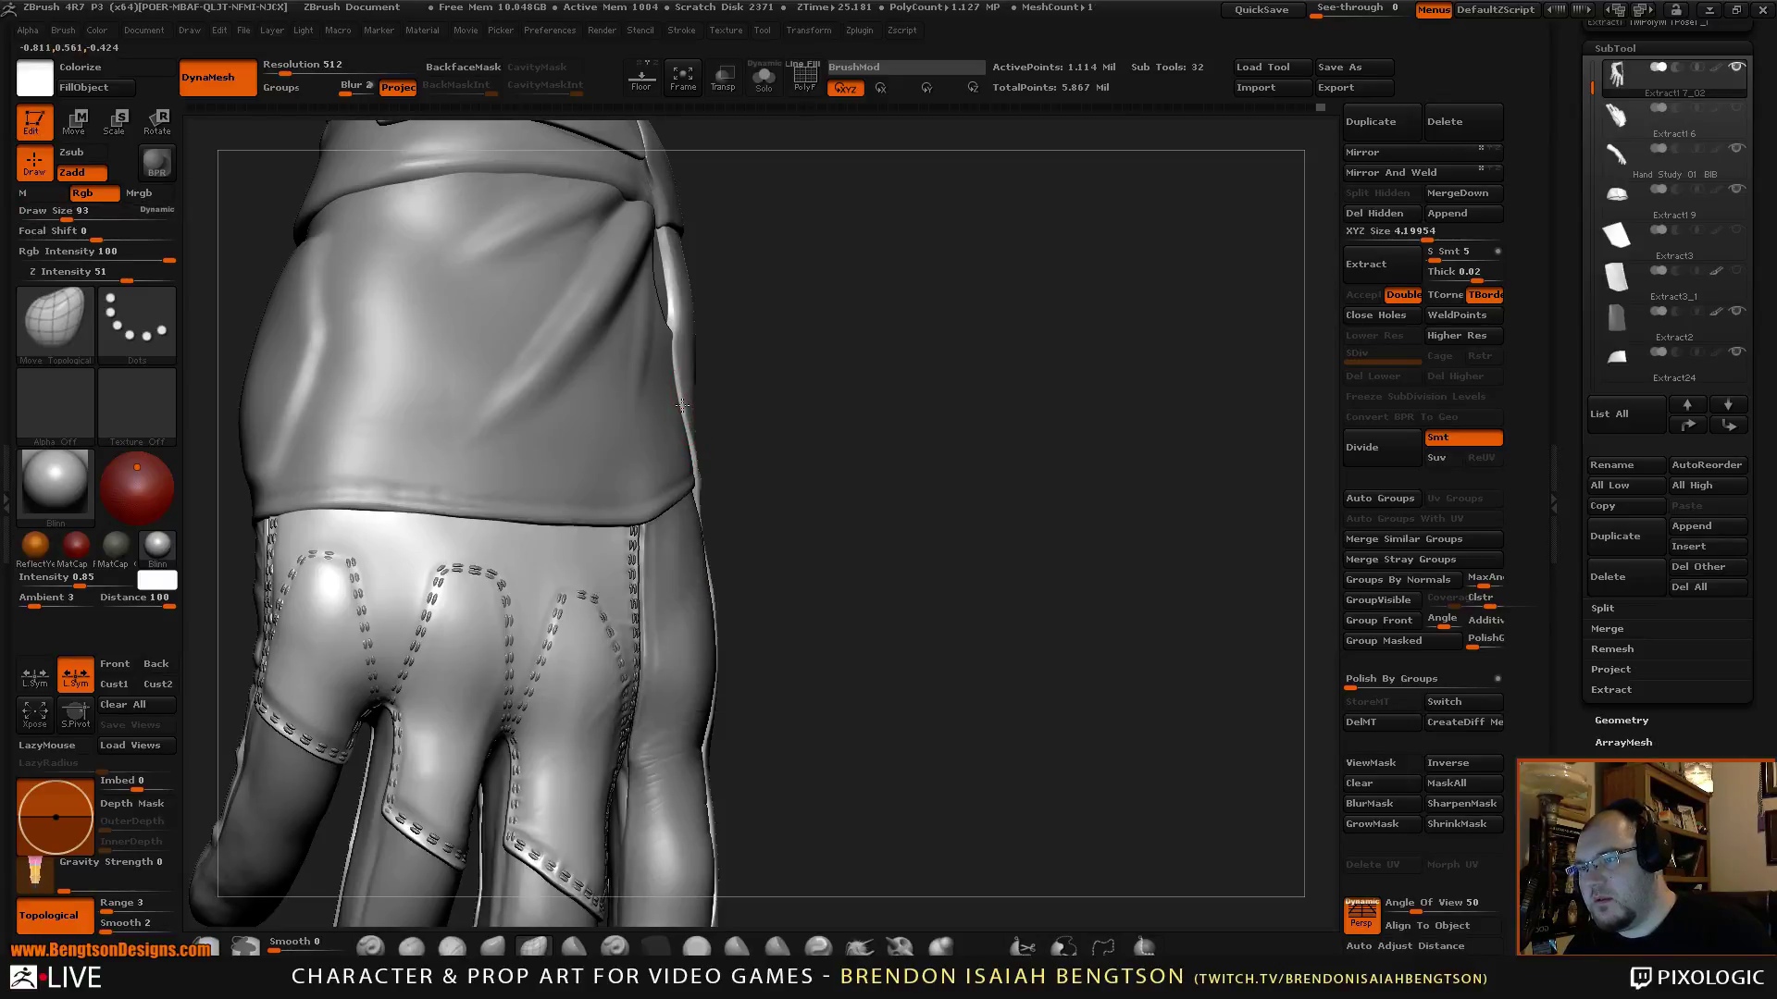
pyautogui.moveTo(780, 412); pyautogui.dragTo(700, 528)
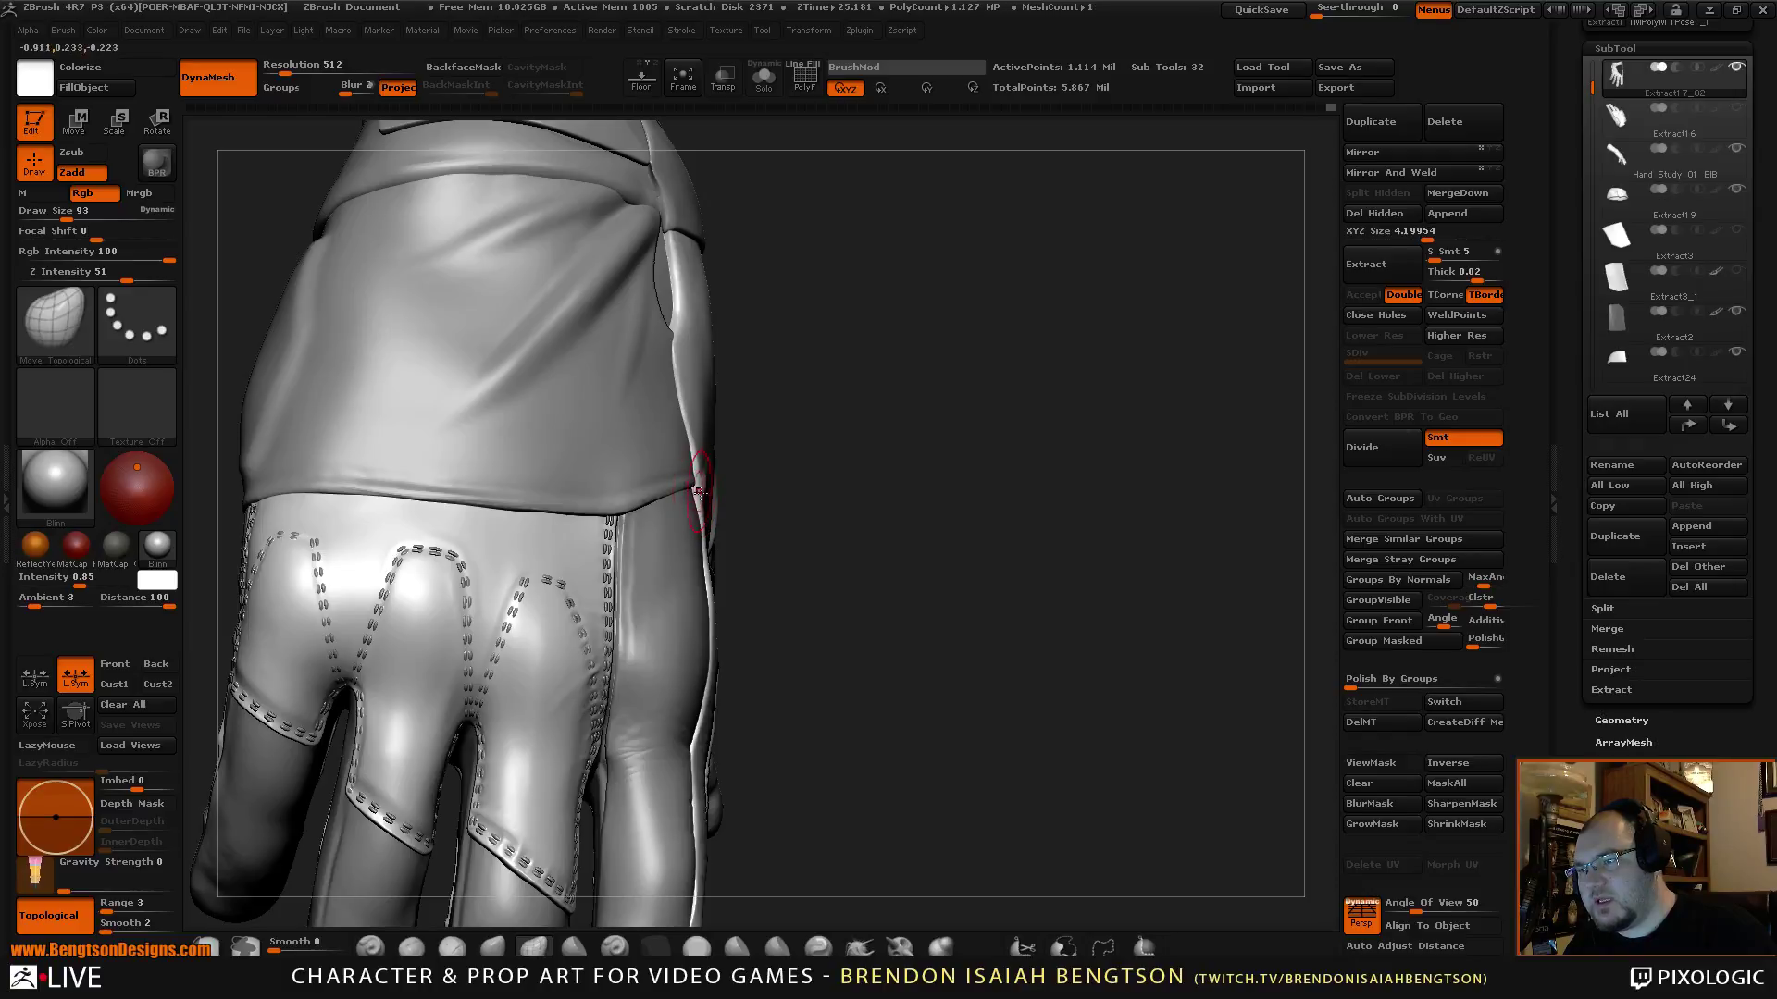
pyautogui.moveTo(842, 424)
pyautogui.mouseDown()
pyautogui.moveTo(893, 412)
pyautogui.moveTo(845, 420)
pyautogui.moveTo(863, 391)
pyautogui.moveTo(896, 408)
pyautogui.moveTo(879, 336)
pyautogui.moveTo(899, 397)
pyautogui.mouseUp()
# Refine the palm piece's edge where it meets the cuff corner using ClayBuildup and Dam_Standard, with Dam_Standard at Draw Size 37.
pyautogui.press('b')
pyautogui.press('c')
pyautogui.press('b')
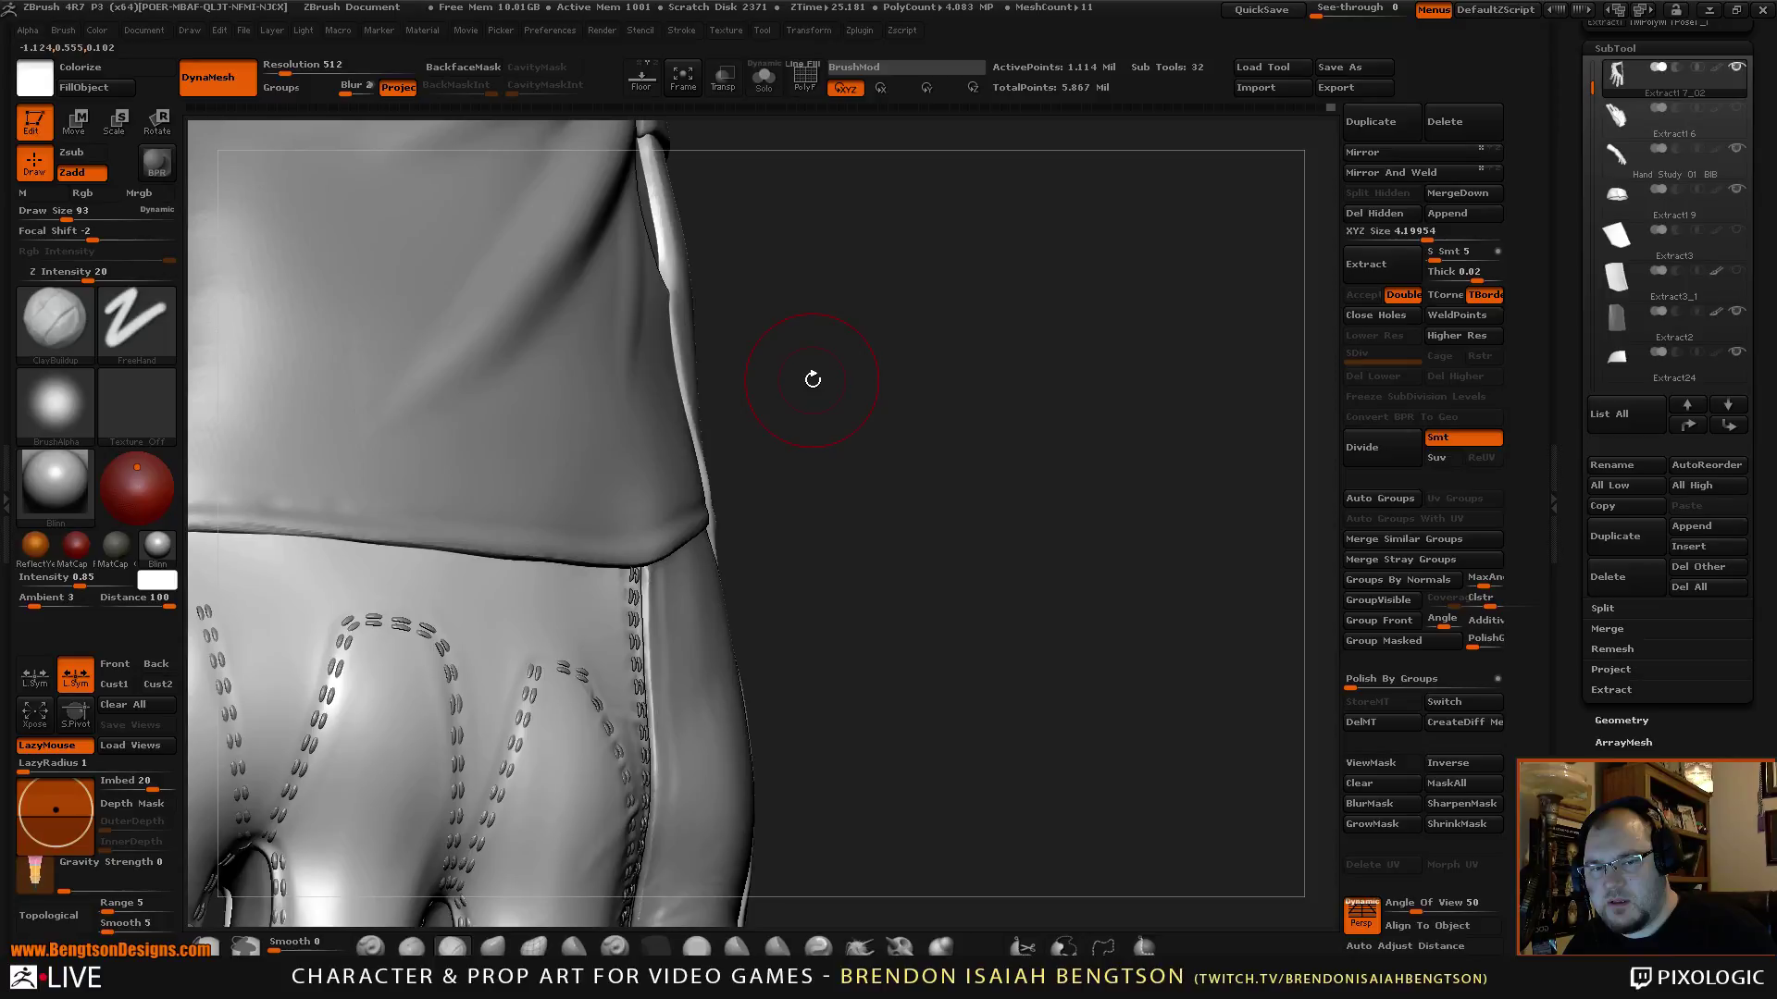
pyautogui.press('space')
pyautogui.moveTo(813, 373)
pyautogui.mouseDown()
pyautogui.moveTo(798, 372)
pyautogui.moveTo(833, 337)
pyautogui.mouseUp()
pyautogui.moveTo(832, 401); pyautogui.dragTo(781, 412)
pyautogui.press('b')
pyautogui.press('d')
pyautogui.press('s')
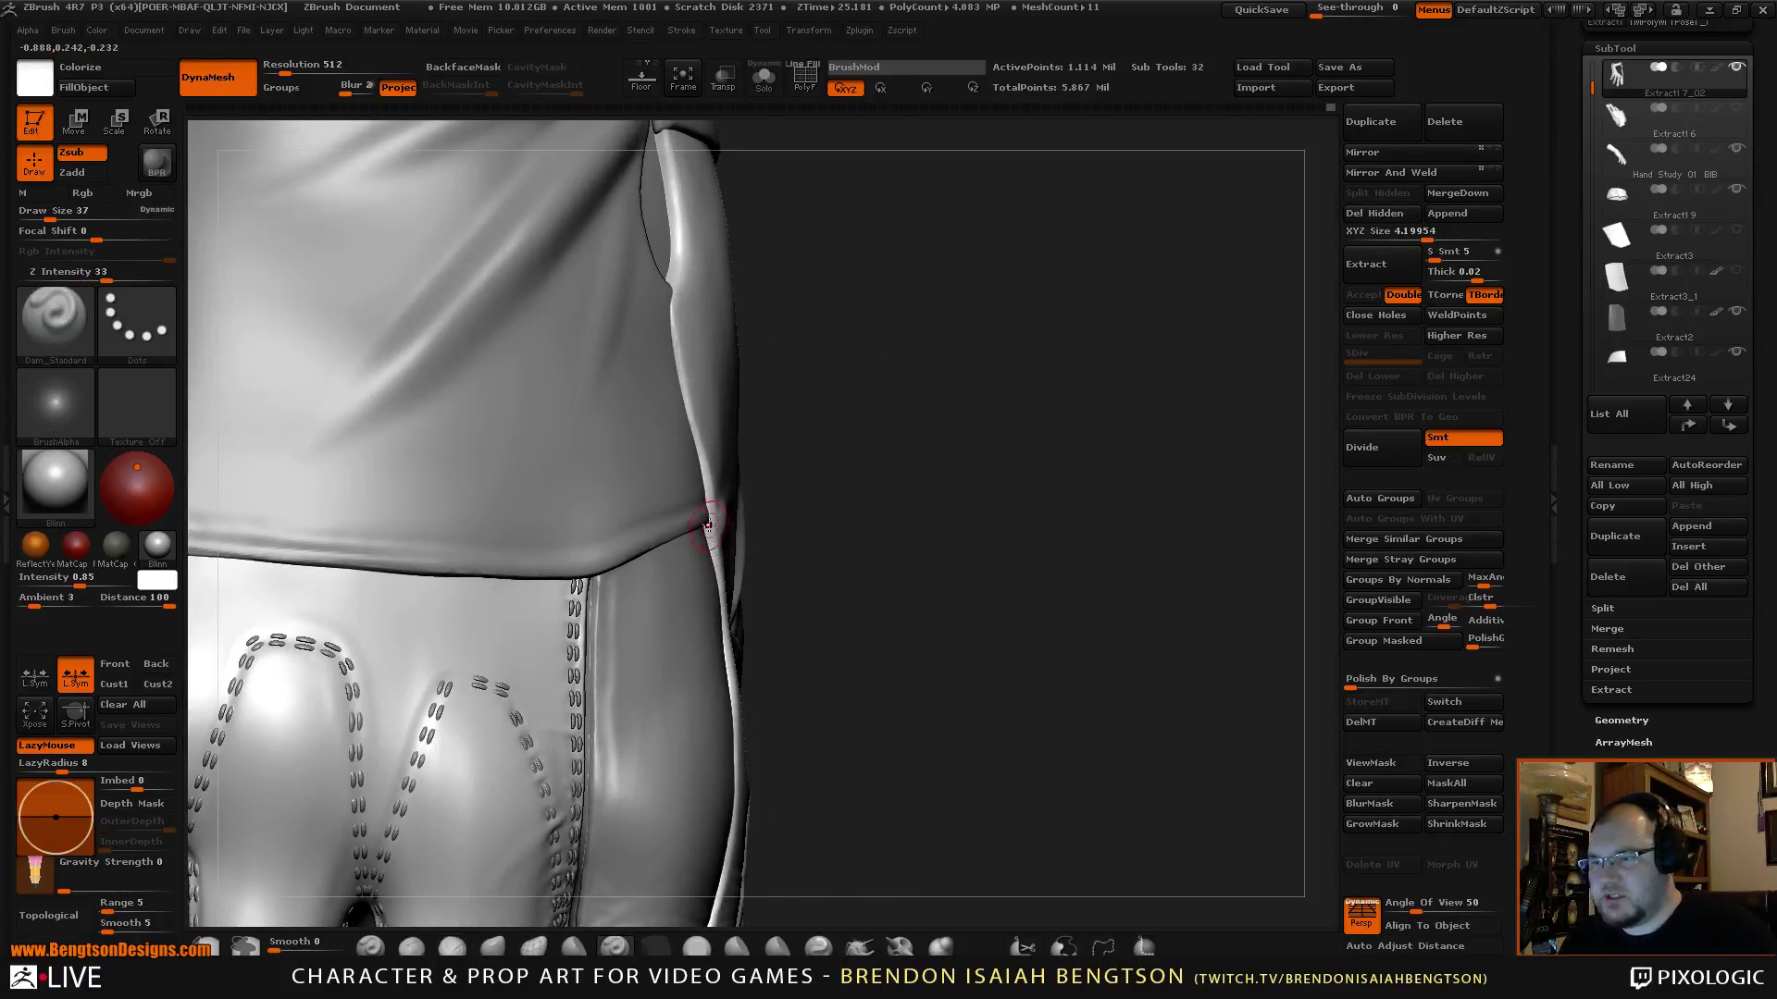
# Isolate the glove's trim piece, smooth its narrow side strip beside the palm flap's corner, and show the full model again.
pyautogui.hotkey('ctrl', 'shift', 's')
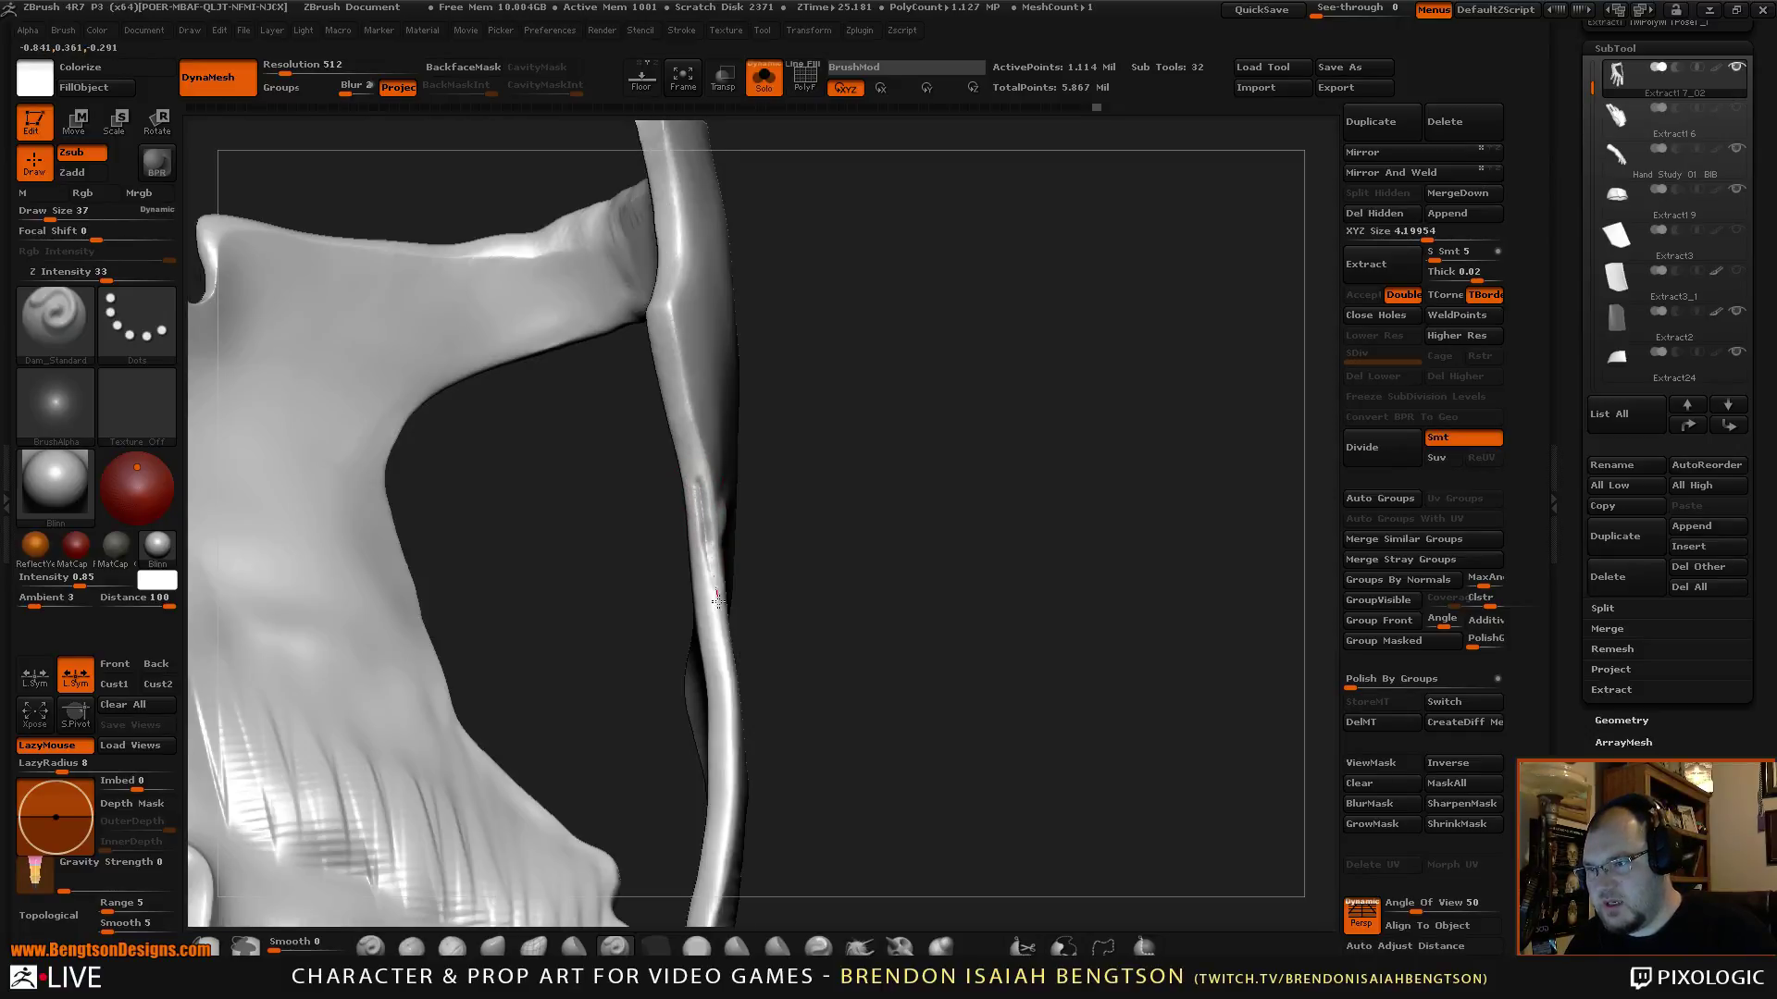
pyautogui.keyDown('shift'); pyautogui.moveTo(725, 635); pyautogui.dragTo(702, 518); pyautogui.keyUp('shift')
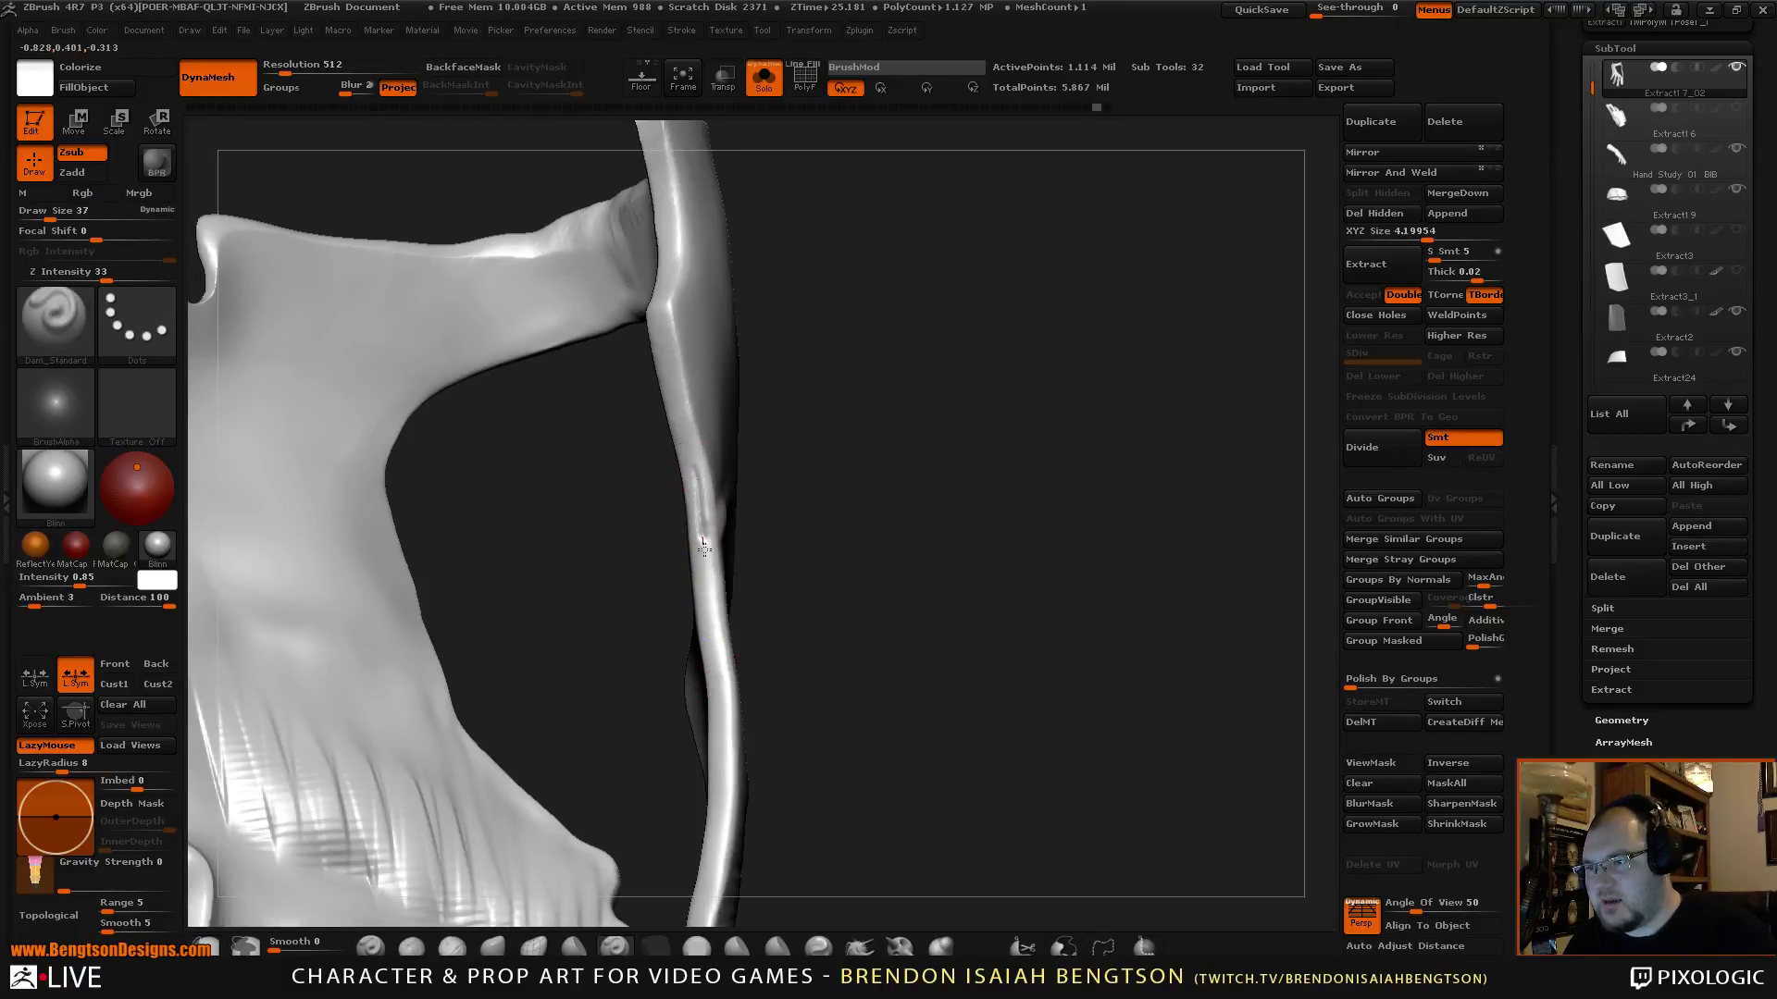
pyautogui.hotkey('ctrl', 'shift', 's')
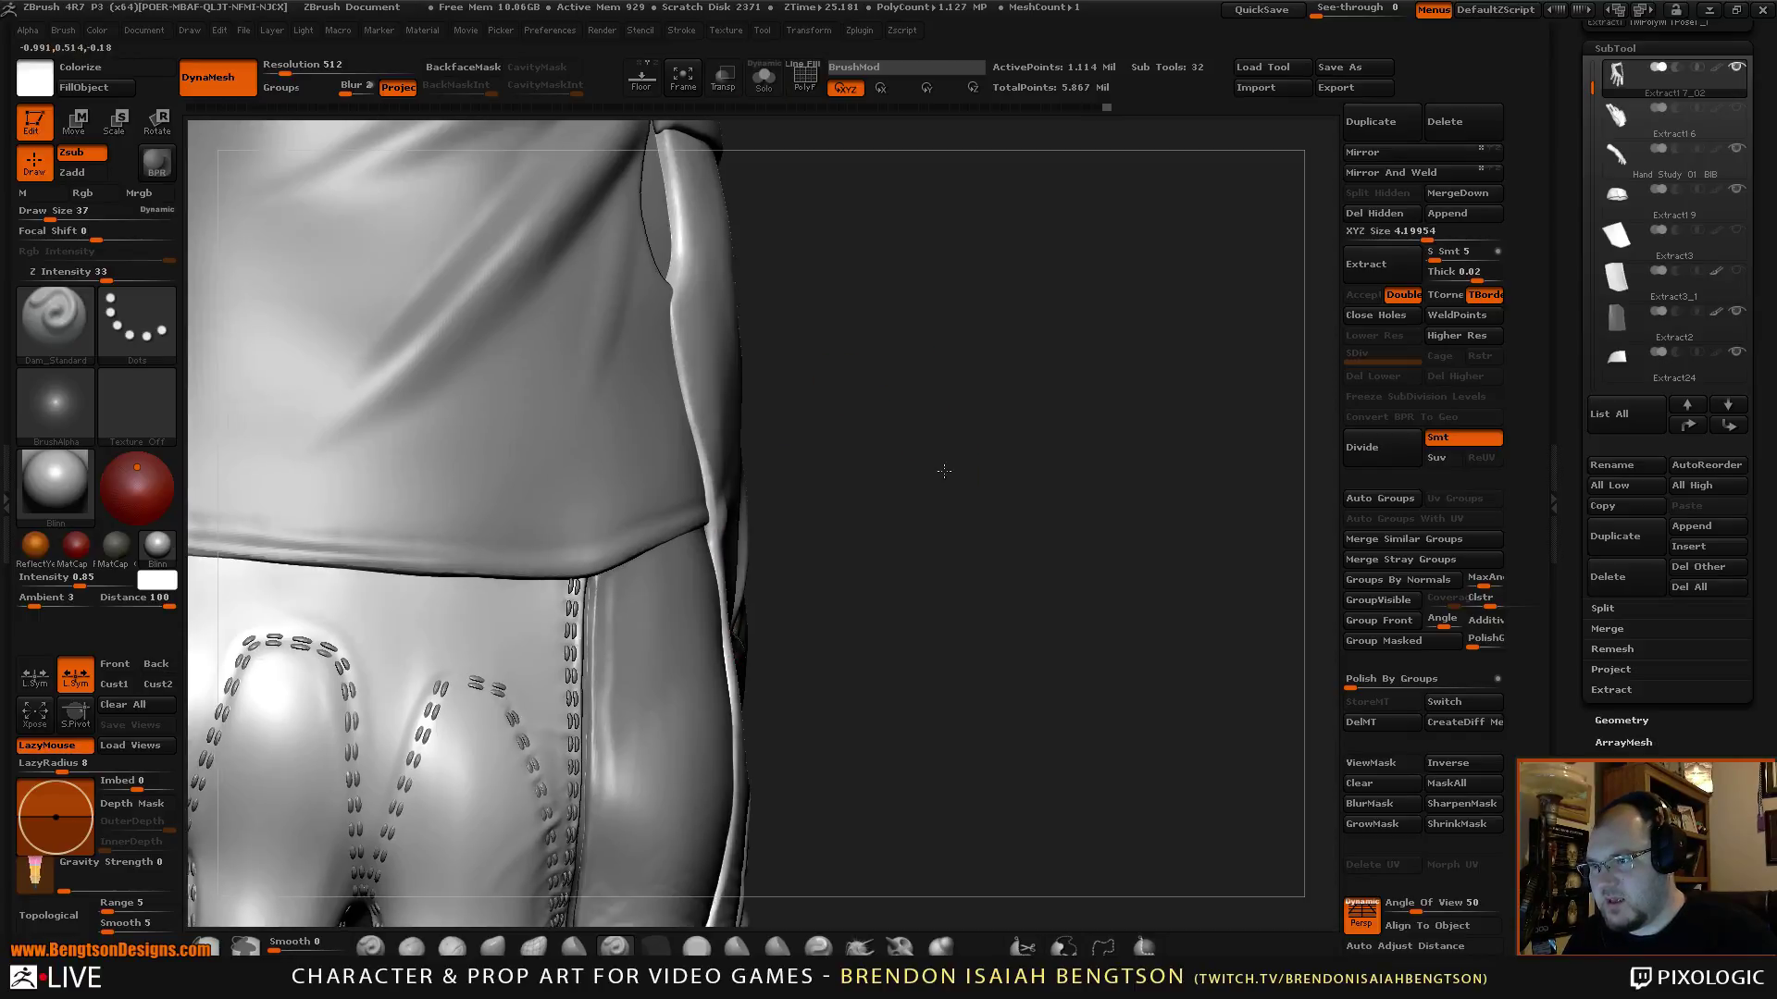
# Set the Draw Size to 32 and carve along the isolated side strip near the flap's corner with the Dam_Standard brush.
pyautogui.moveTo(944, 471)
pyautogui.mouseDown()
pyautogui.moveTo(888, 463)
pyautogui.moveTo(719, 520)
pyautogui.mouseUp()
pyautogui.press('space')
pyautogui.scroll(-2, 764, 487)
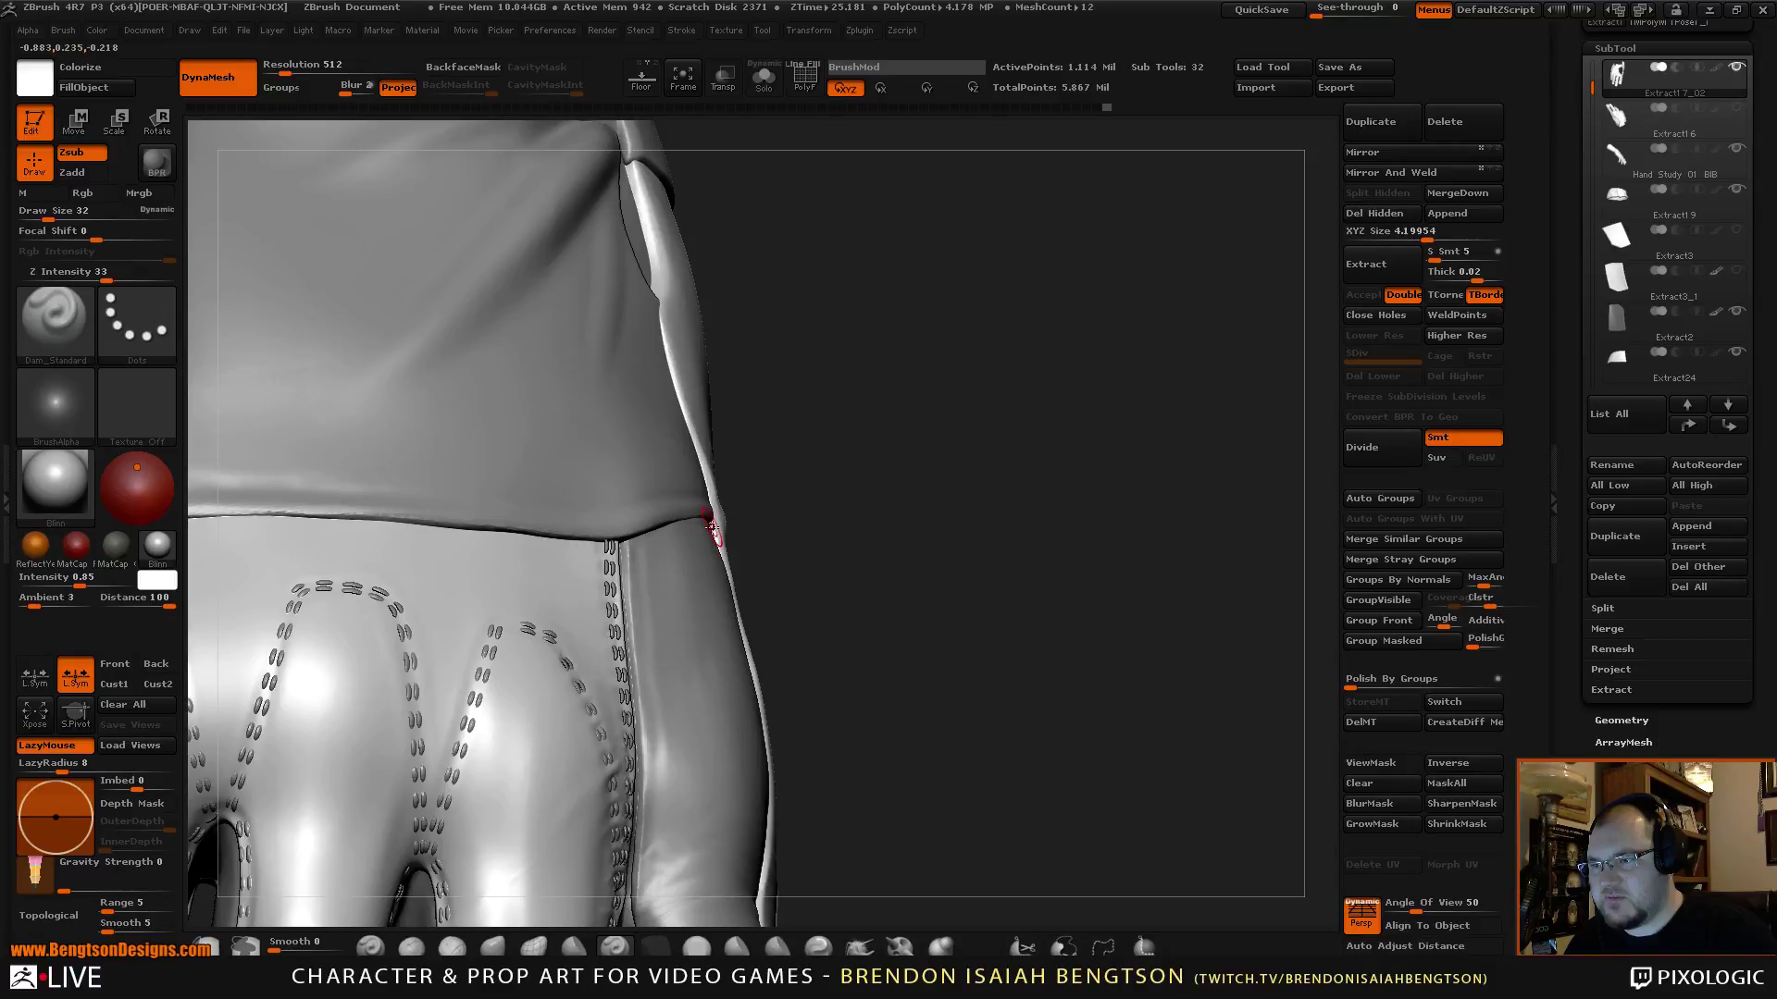
pyautogui.moveTo(852, 447)
pyautogui.mouseDown()
pyautogui.moveTo(998, 337)
pyautogui.moveTo(1019, 361)
pyautogui.moveTo(1028, 333)
pyautogui.moveTo(1042, 363)
pyautogui.moveTo(936, 281)
pyautogui.moveTo(975, 401)
pyautogui.moveTo(940, 398)
pyautogui.moveTo(944, 411)
pyautogui.mouseUp()
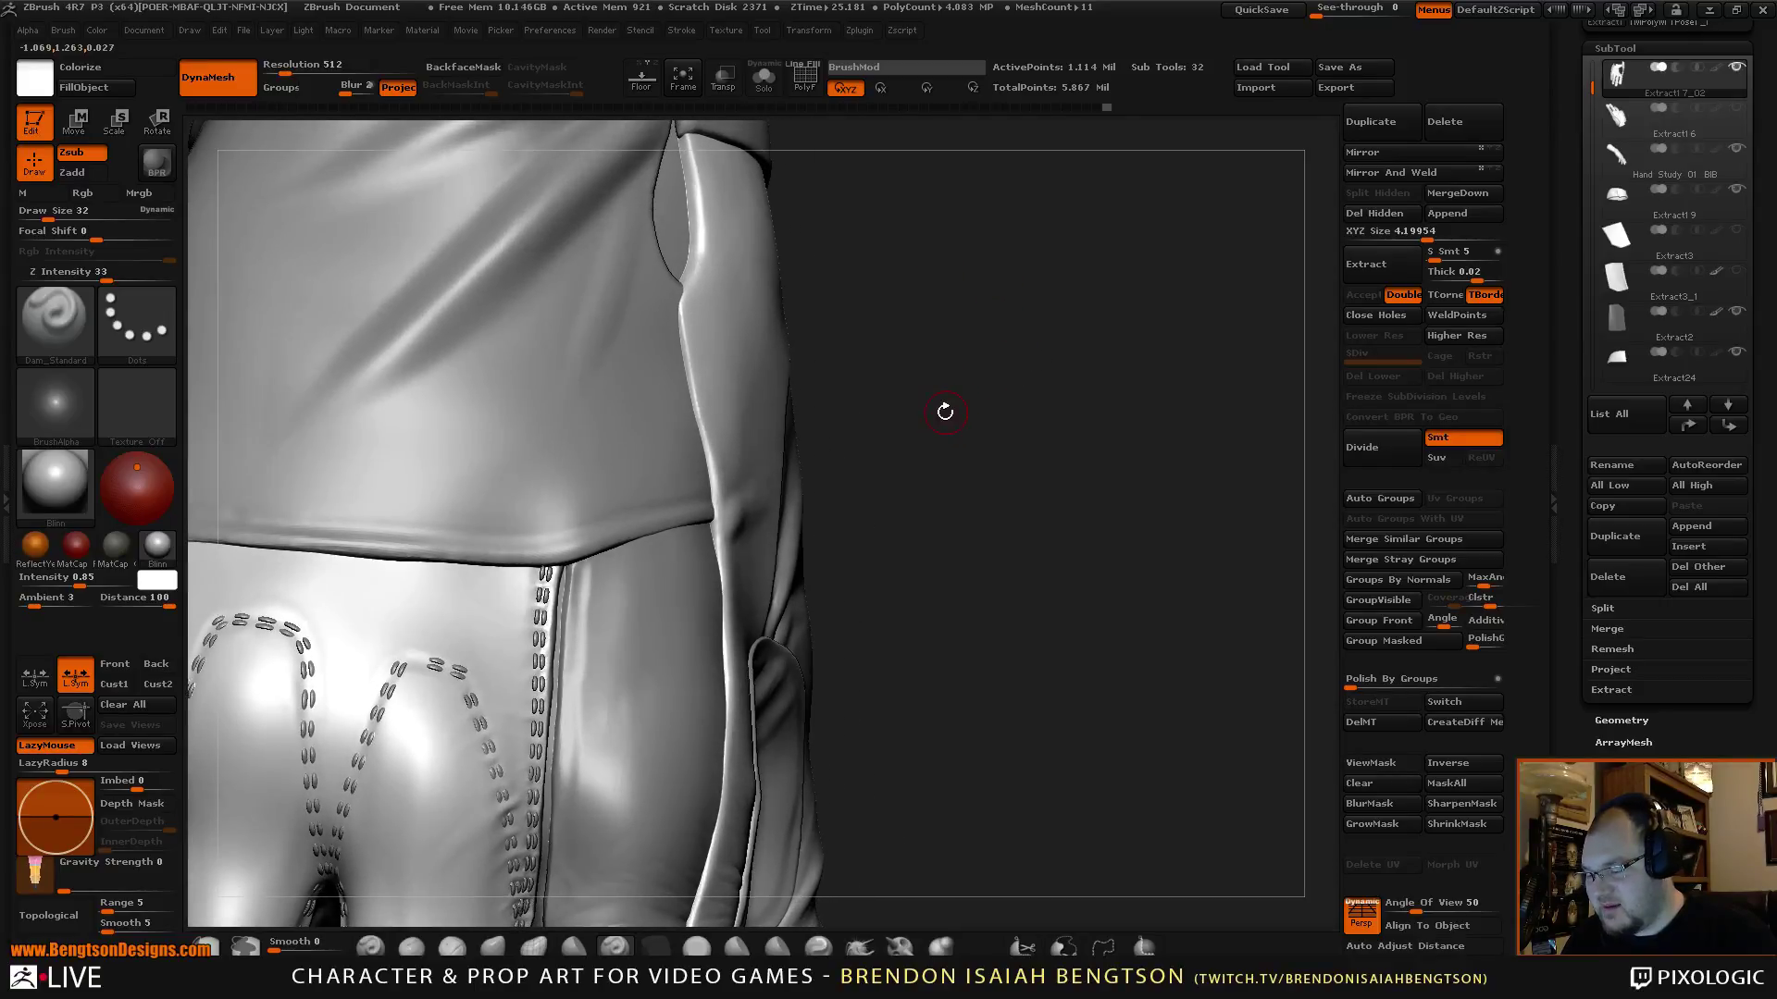
pyautogui.hotkey('ctrl', 'shift', 's')
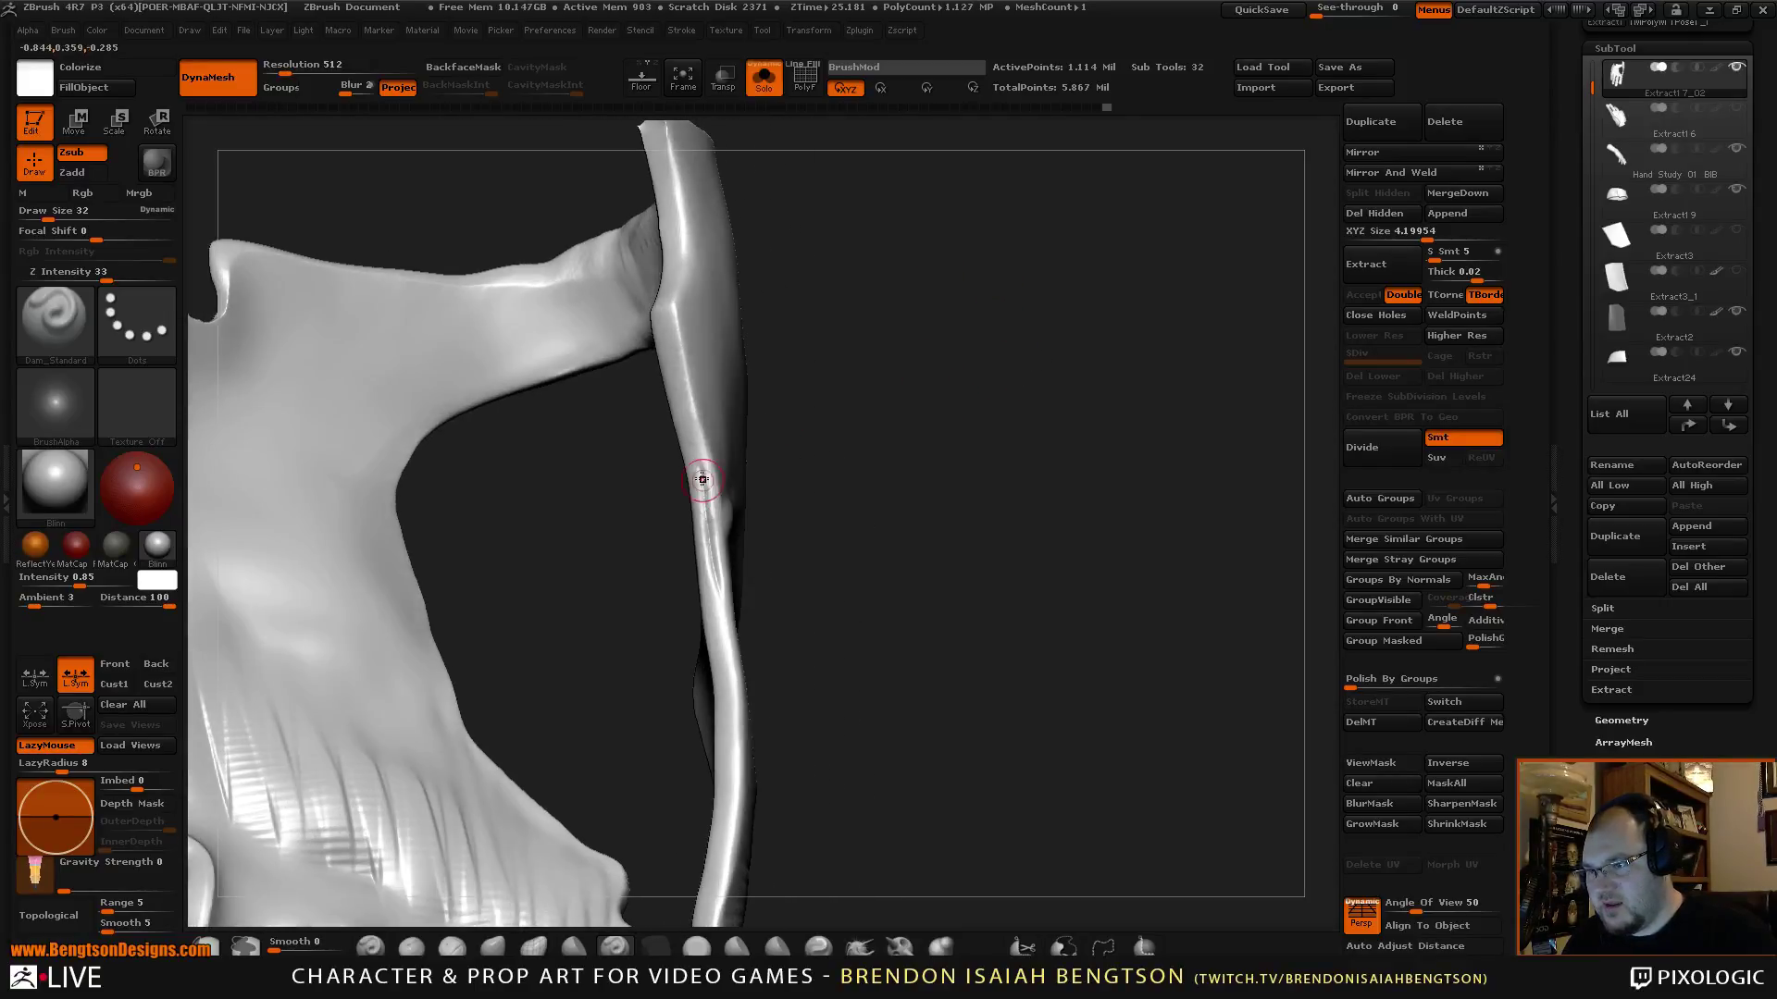
pyautogui.moveTo(702, 478); pyautogui.dragTo(703, 475)
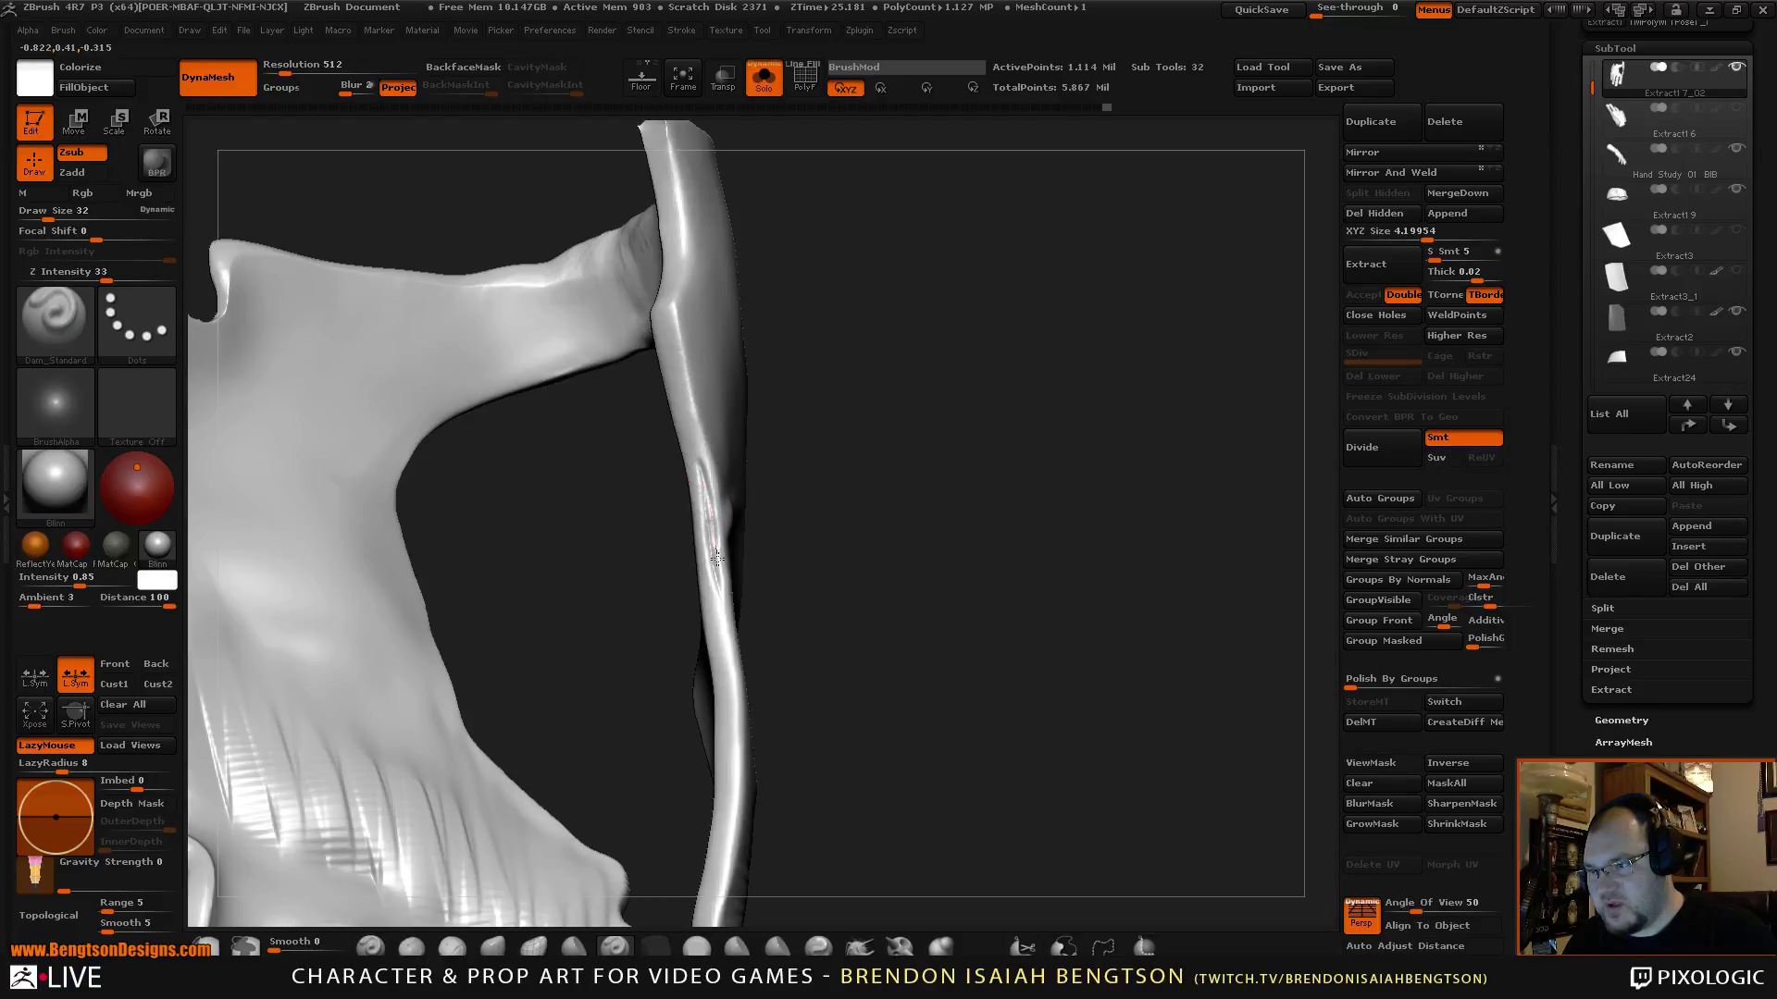
pyautogui.moveTo(721, 595); pyautogui.dragTo(723, 611)
pyautogui.moveTo(885, 487); pyautogui.dragTo(868, 486)
pyautogui.hotkey('ctrl', 'shift', 's')
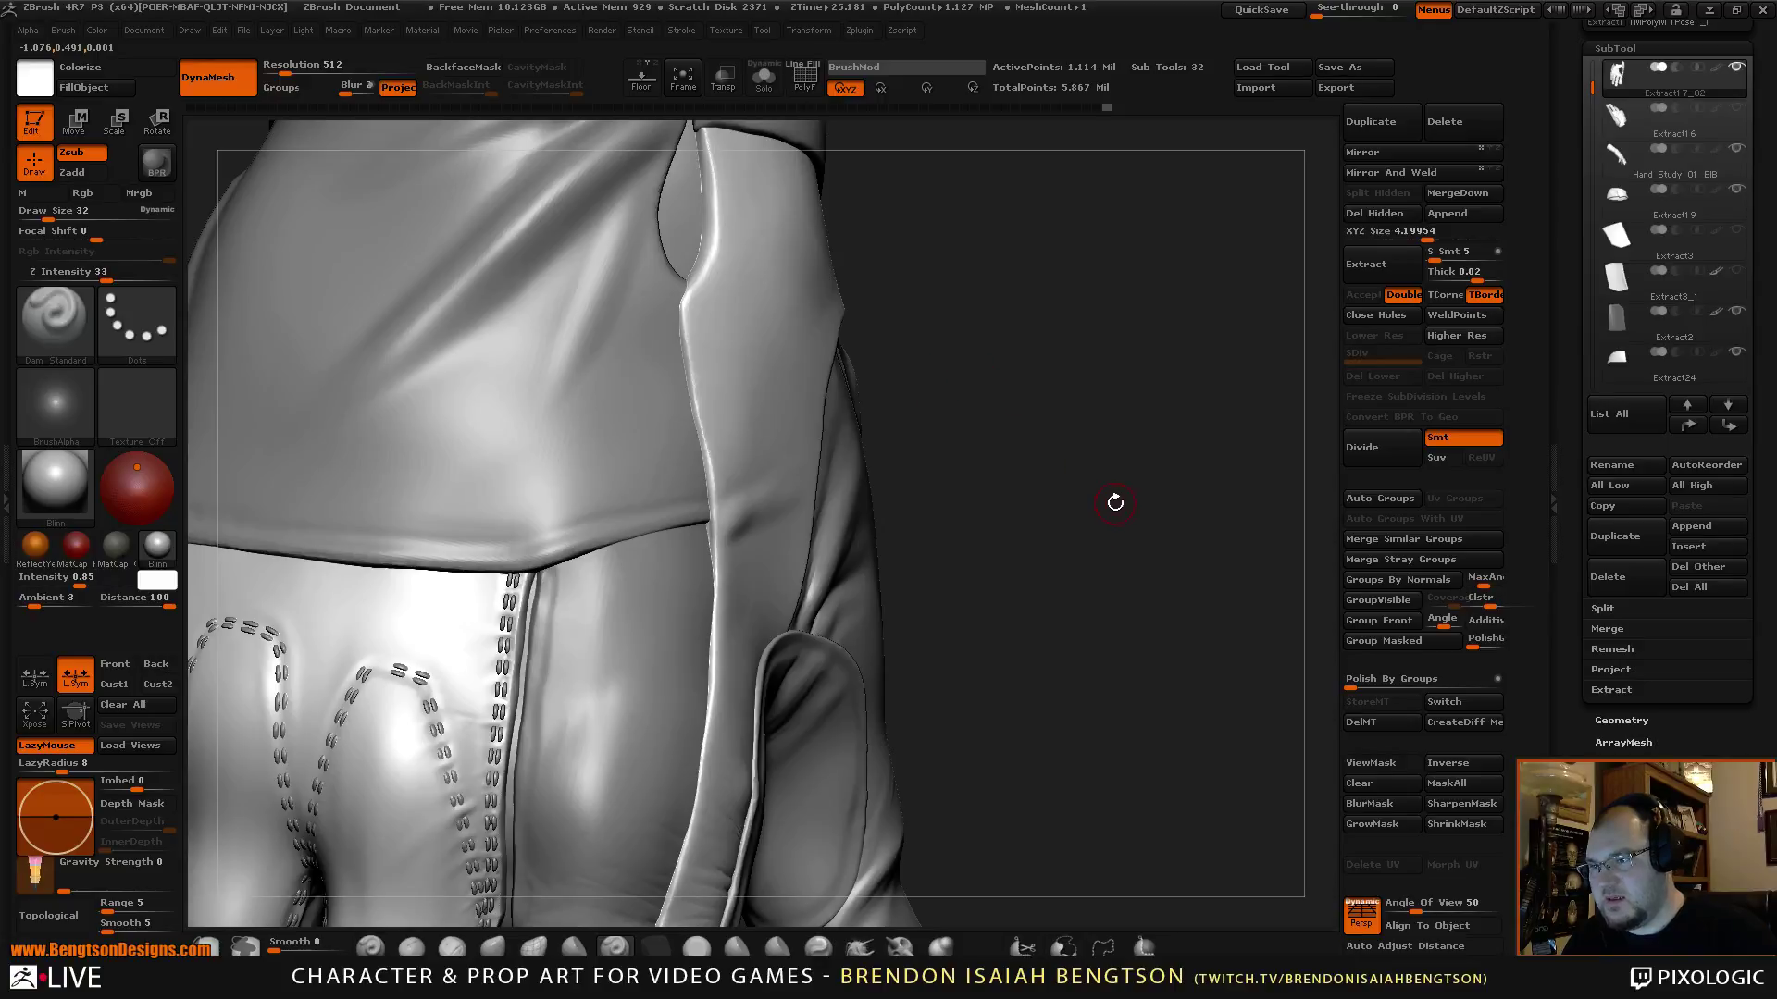
# Isolate the trim piece, build up the dented side strip with the ClayBuildup brush, and bring back the other subtools.
pyautogui.moveTo(1115, 501); pyautogui.dragTo(1089, 484)
pyautogui.hotkey('ctrl', 'shift', 's')
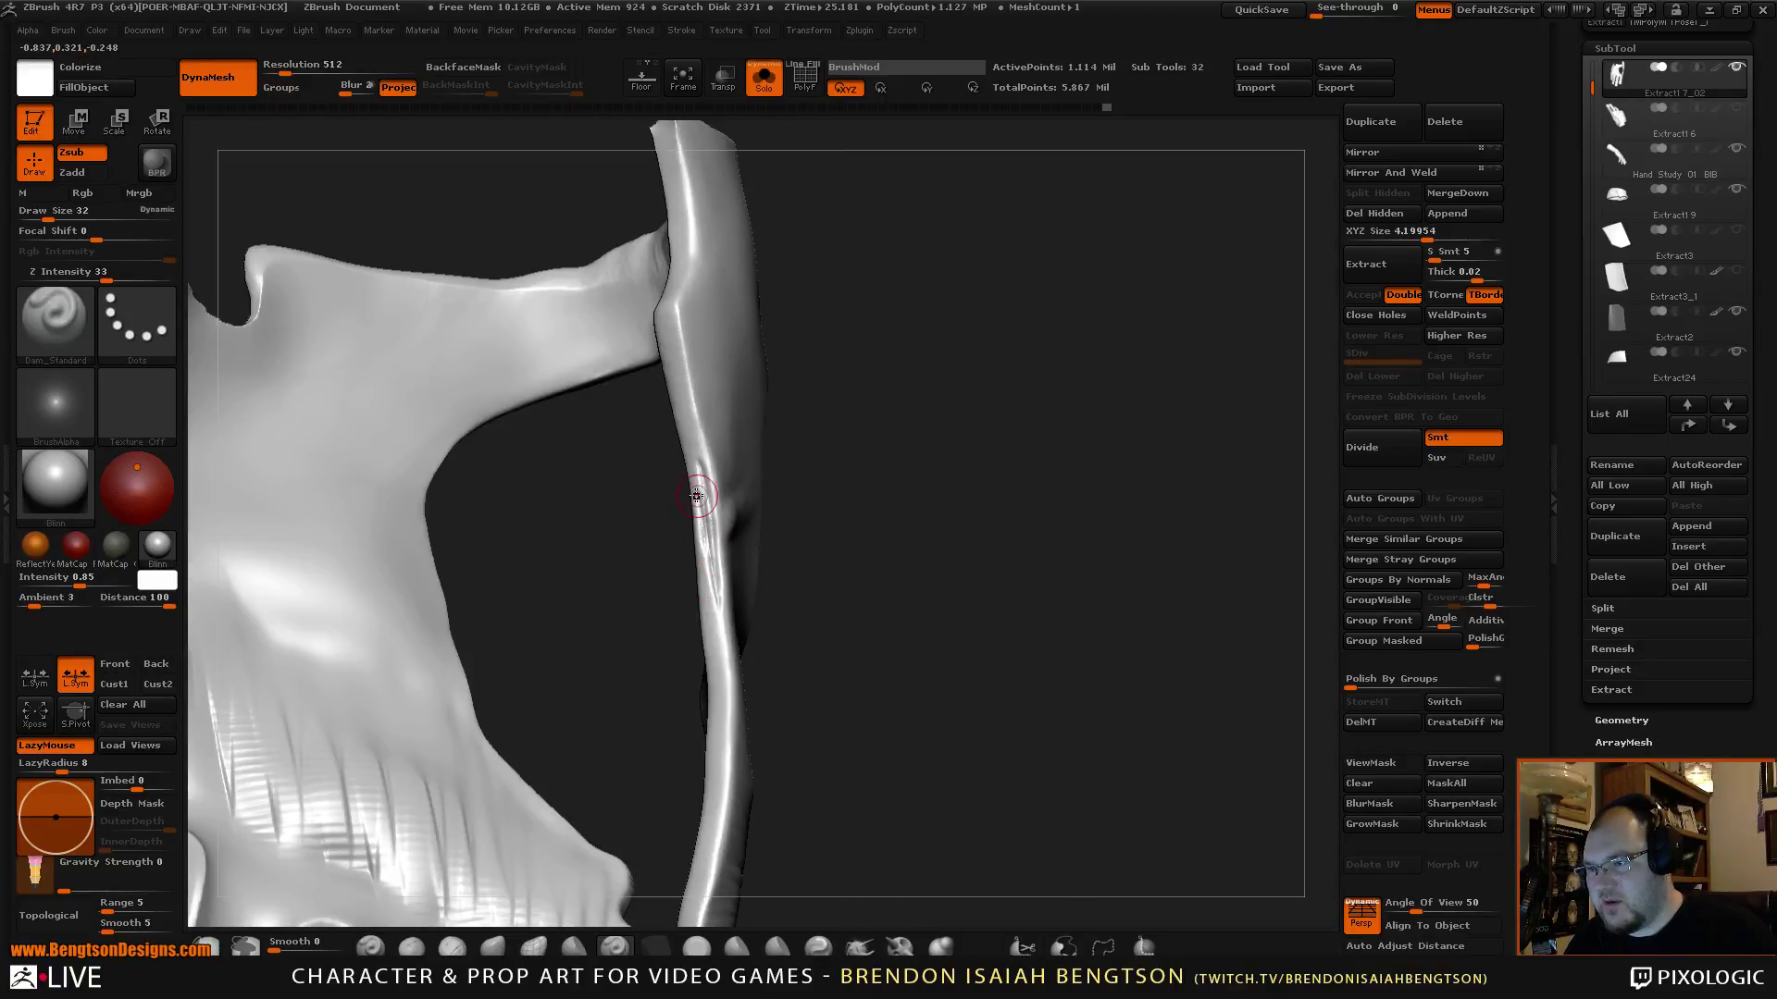
pyautogui.press('b')
pyautogui.press('c')
pyautogui.press('b')
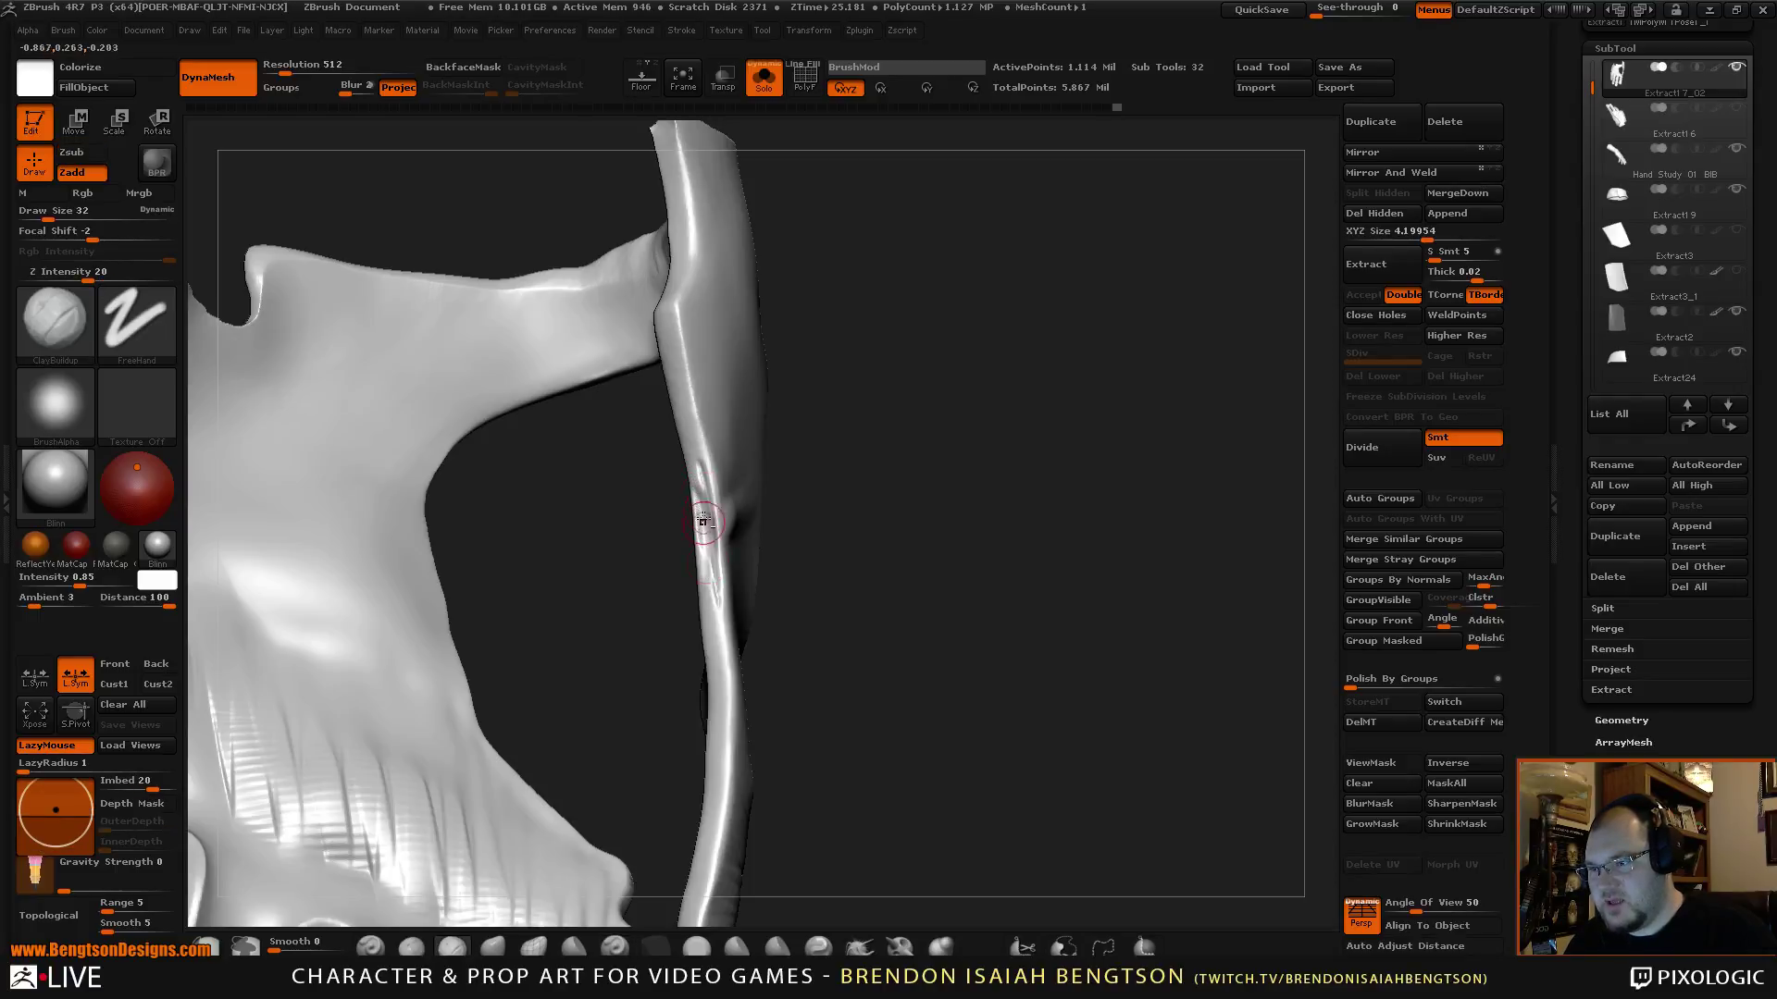
pyautogui.hotkey('ctrl', 'shift', 's')
pyautogui.moveTo(1066, 494); pyautogui.dragTo(1023, 486)
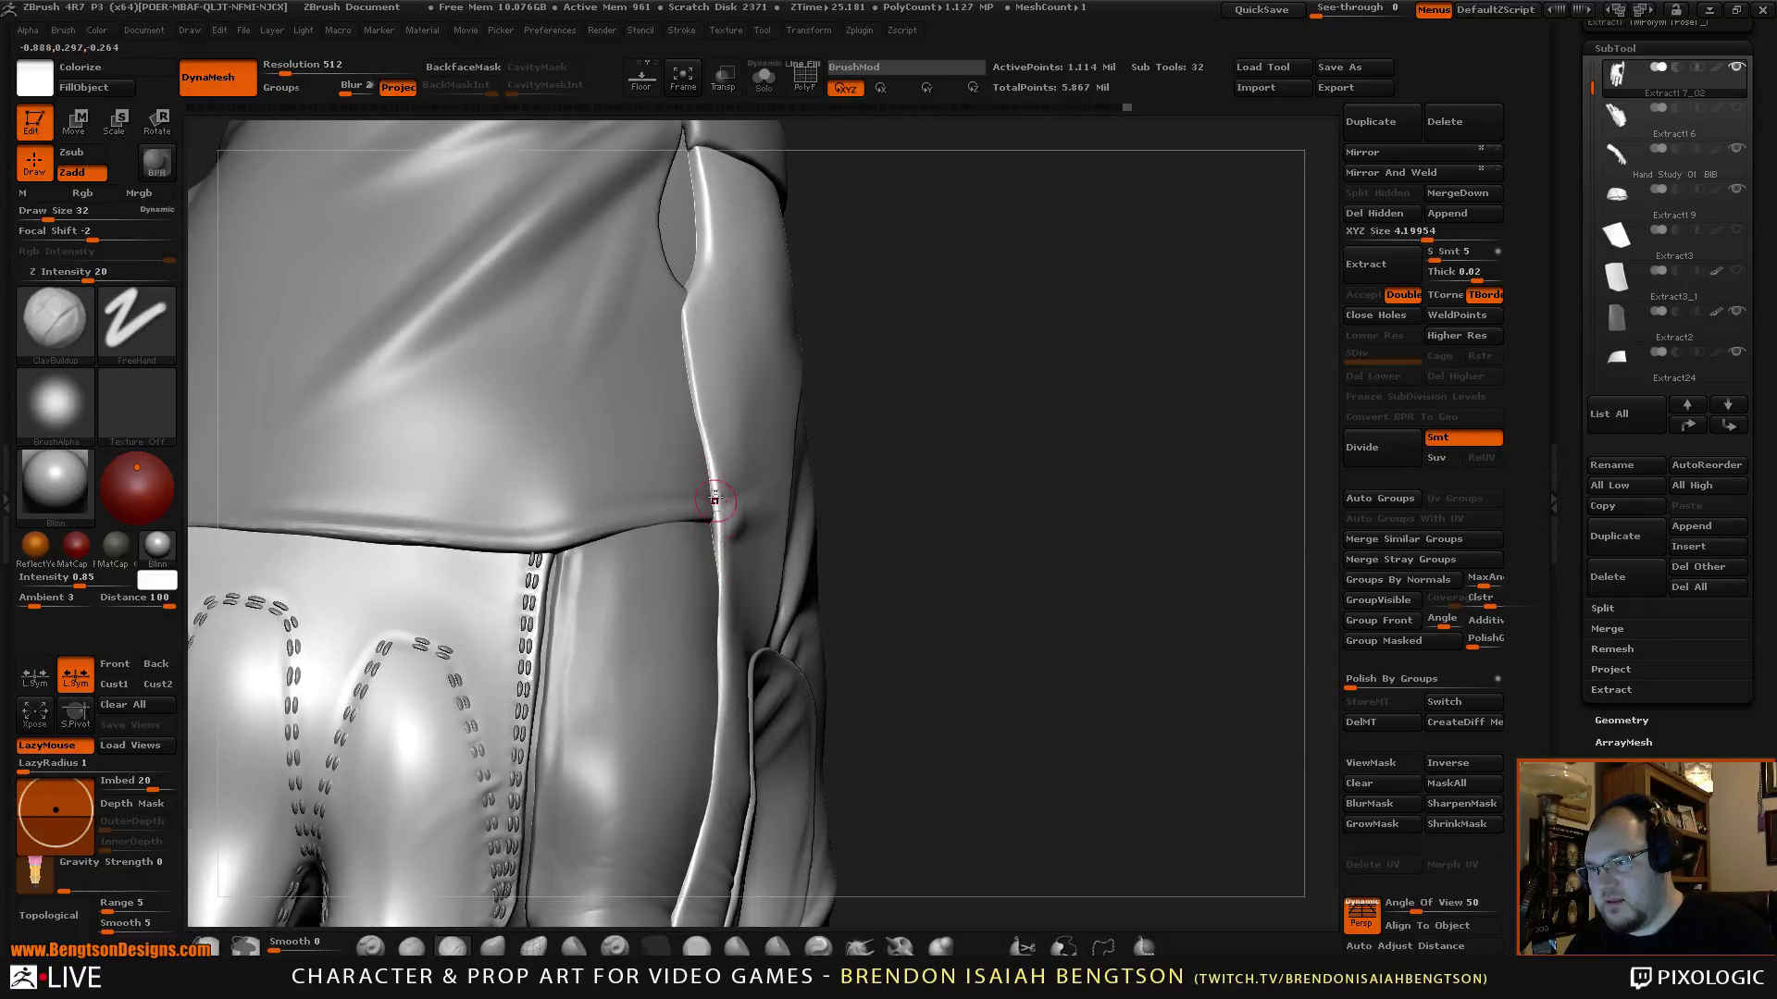
pyautogui.moveTo(1052, 496)
pyautogui.mouseDown()
pyautogui.moveTo(1073, 440)
pyautogui.moveTo(1055, 407)
pyautogui.mouseUp()
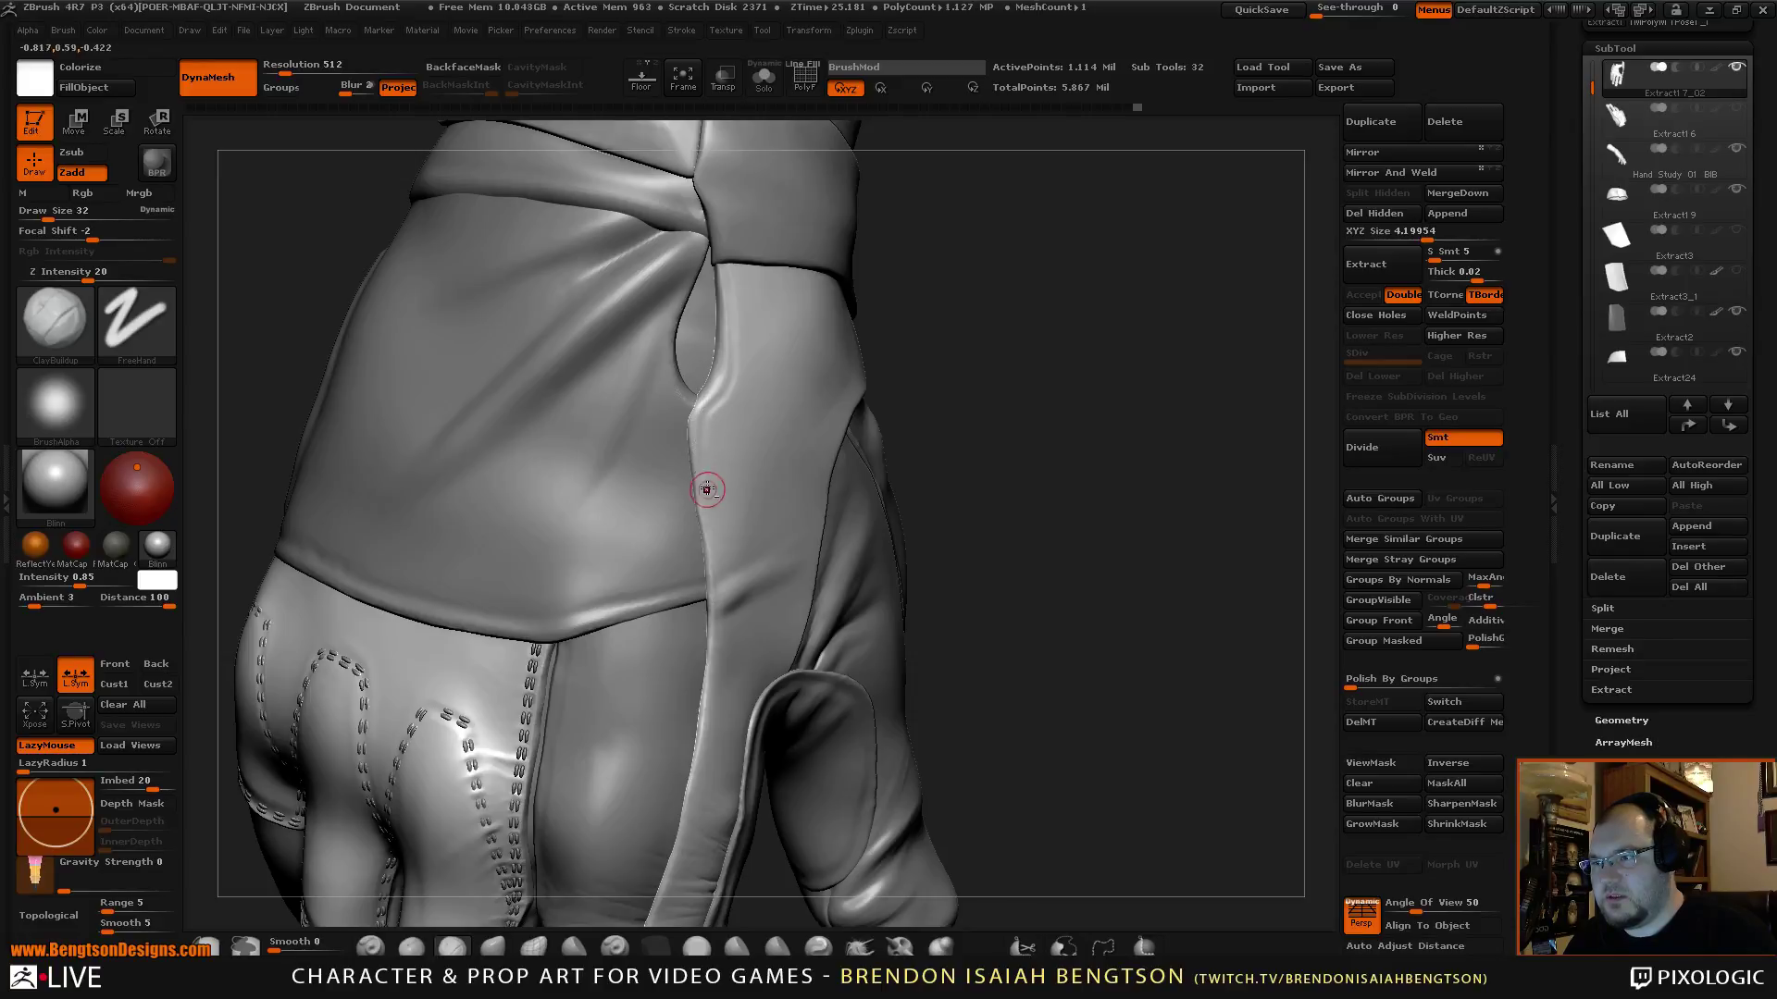
# Set LazyRadius to 17 and build up the glove's side edge beside the flap with ClayBuildup, redoing the unsatisfactory stroke.
pyautogui.moveTo(1142, 460)
pyautogui.keyDown('alt'); pyautogui.mouseDown()
pyautogui.moveTo(1108, 412)
pyautogui.moveTo(1142, 387)
pyautogui.moveTo(1134, 358)
pyautogui.mouseUp(); pyautogui.keyUp('alt')
pyautogui.click(82, 767)
pyautogui.moveTo(1034, 298); pyautogui.dragTo(1018, 282)
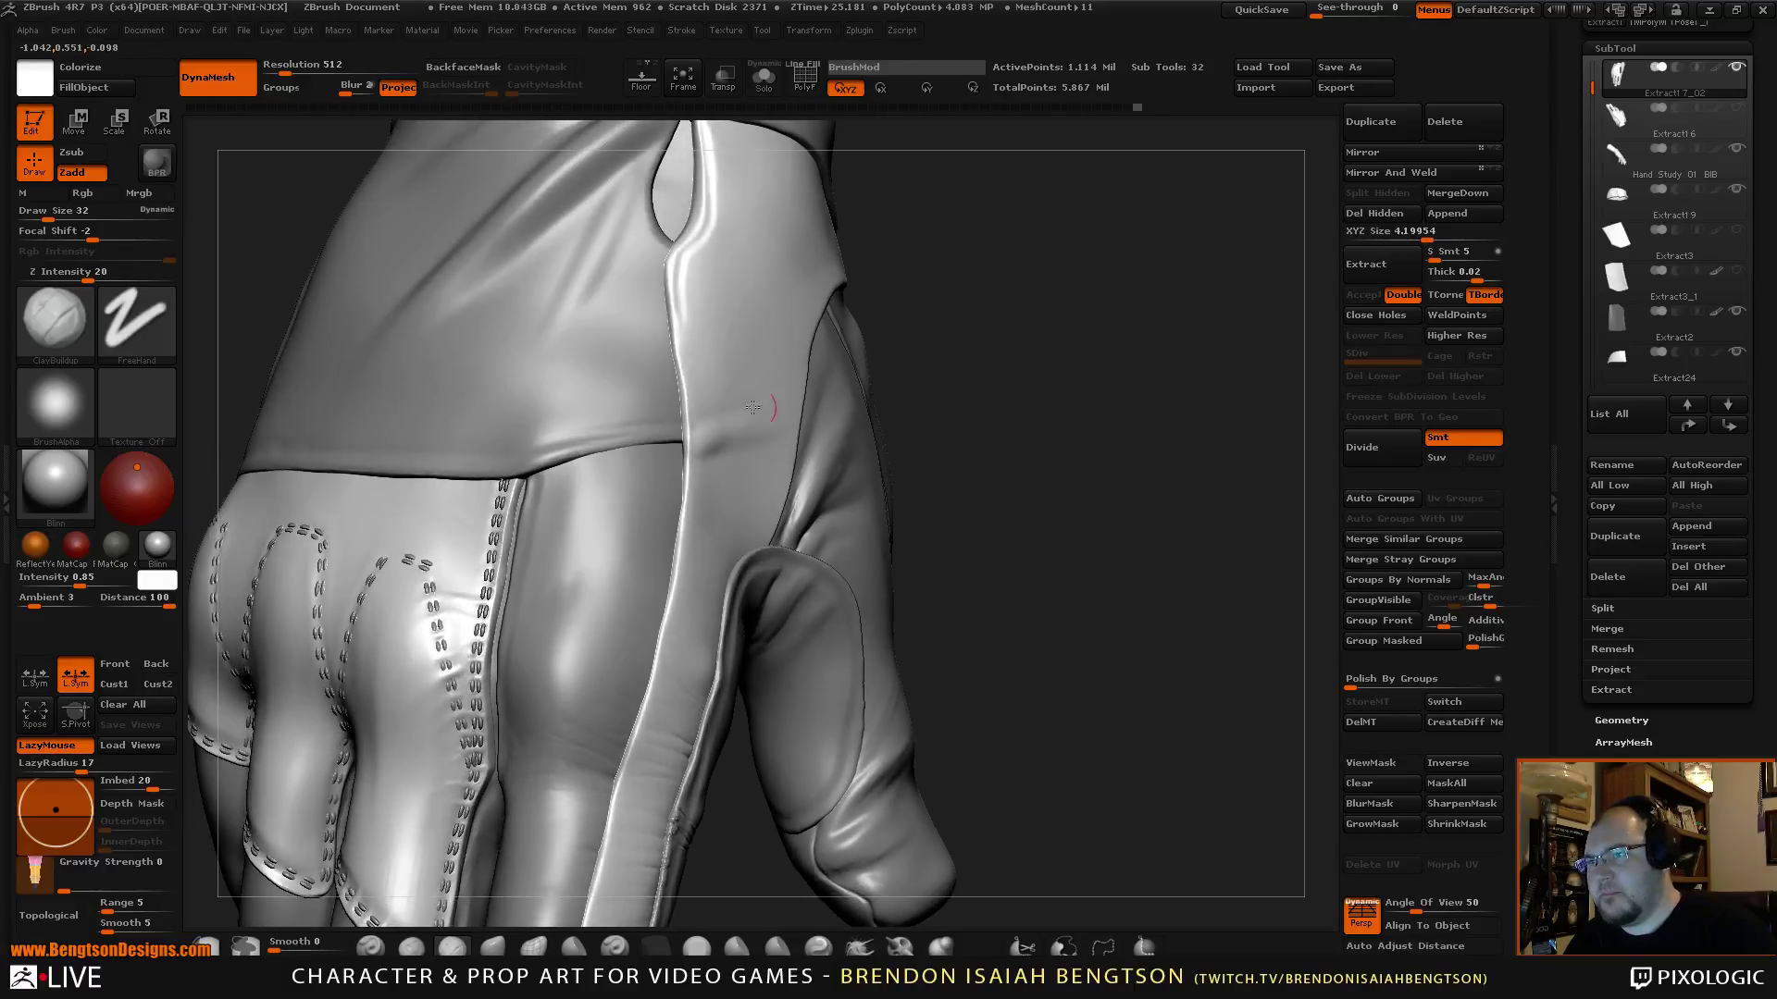
pyautogui.moveTo(682, 390); pyautogui.dragTo(681, 314)
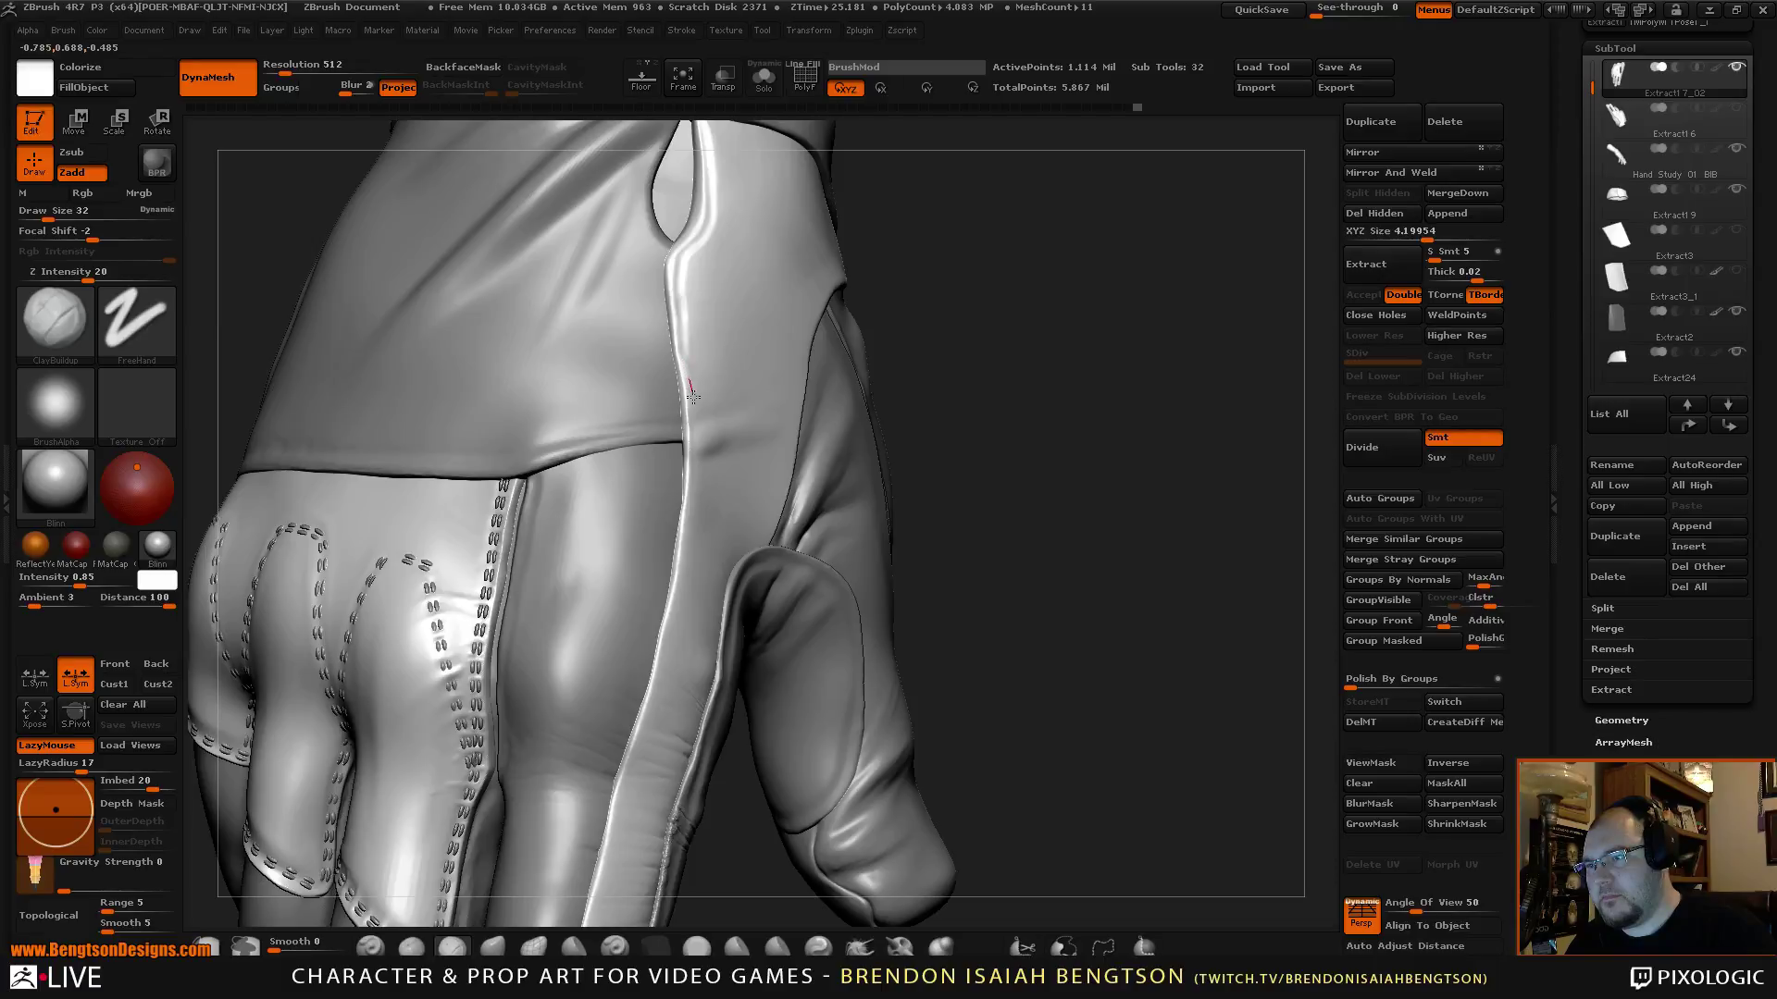
pyautogui.moveTo(694, 474); pyautogui.dragTo(692, 492)
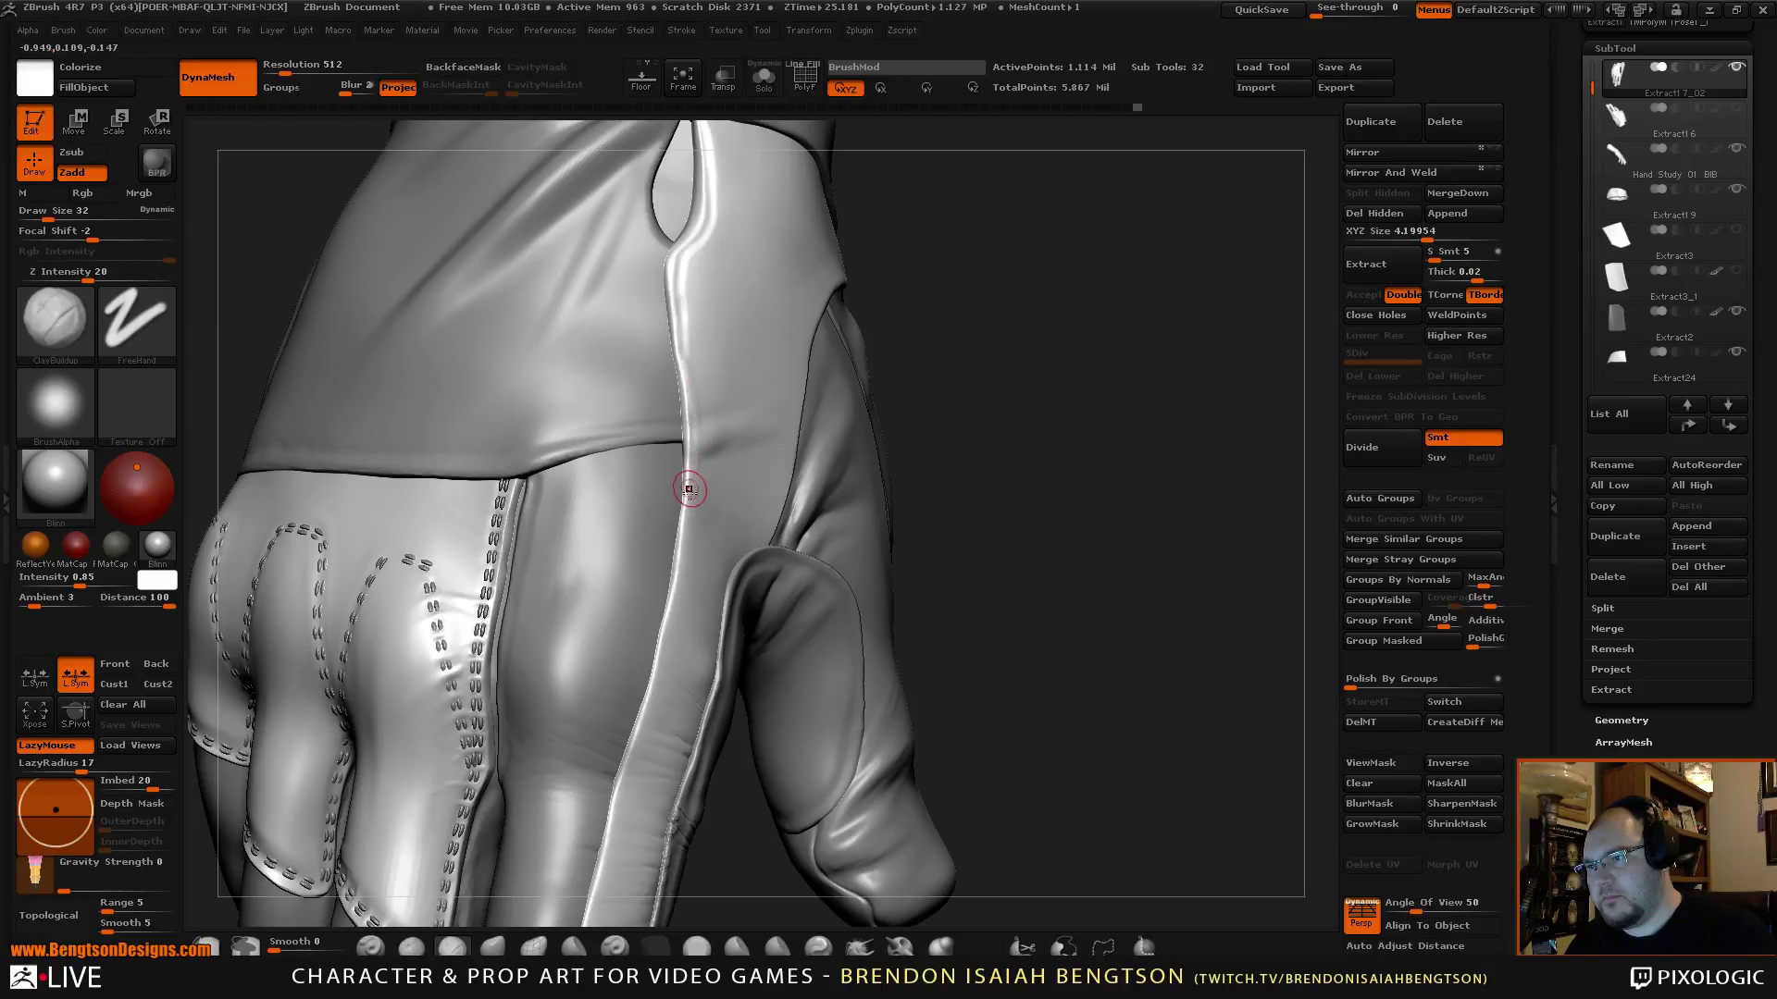
pyautogui.hotkey('ctrl', 'z')
pyautogui.moveTo(679, 303); pyautogui.dragTo(679, 333)
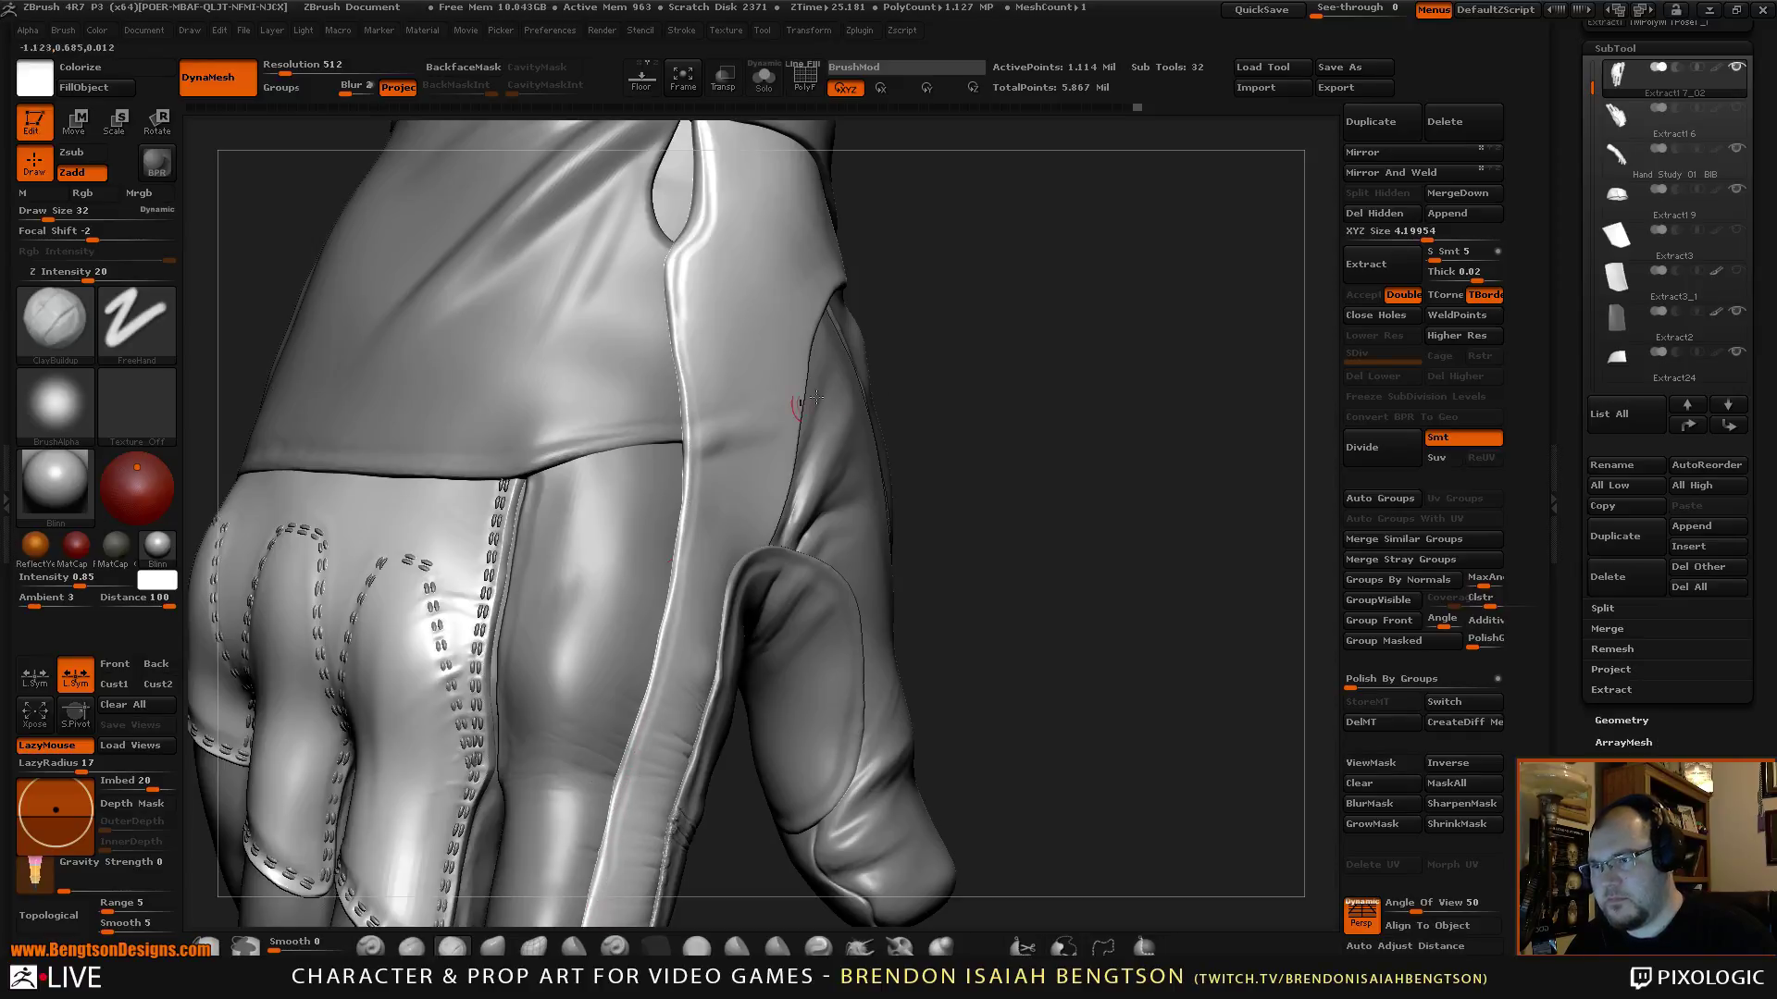
# Build up the trim edge down the index finger and around its fingertip panel with ClayBuildup, replacing one unwanted stroke.
pyautogui.moveTo(602, 921); pyautogui.dragTo(768, 370)
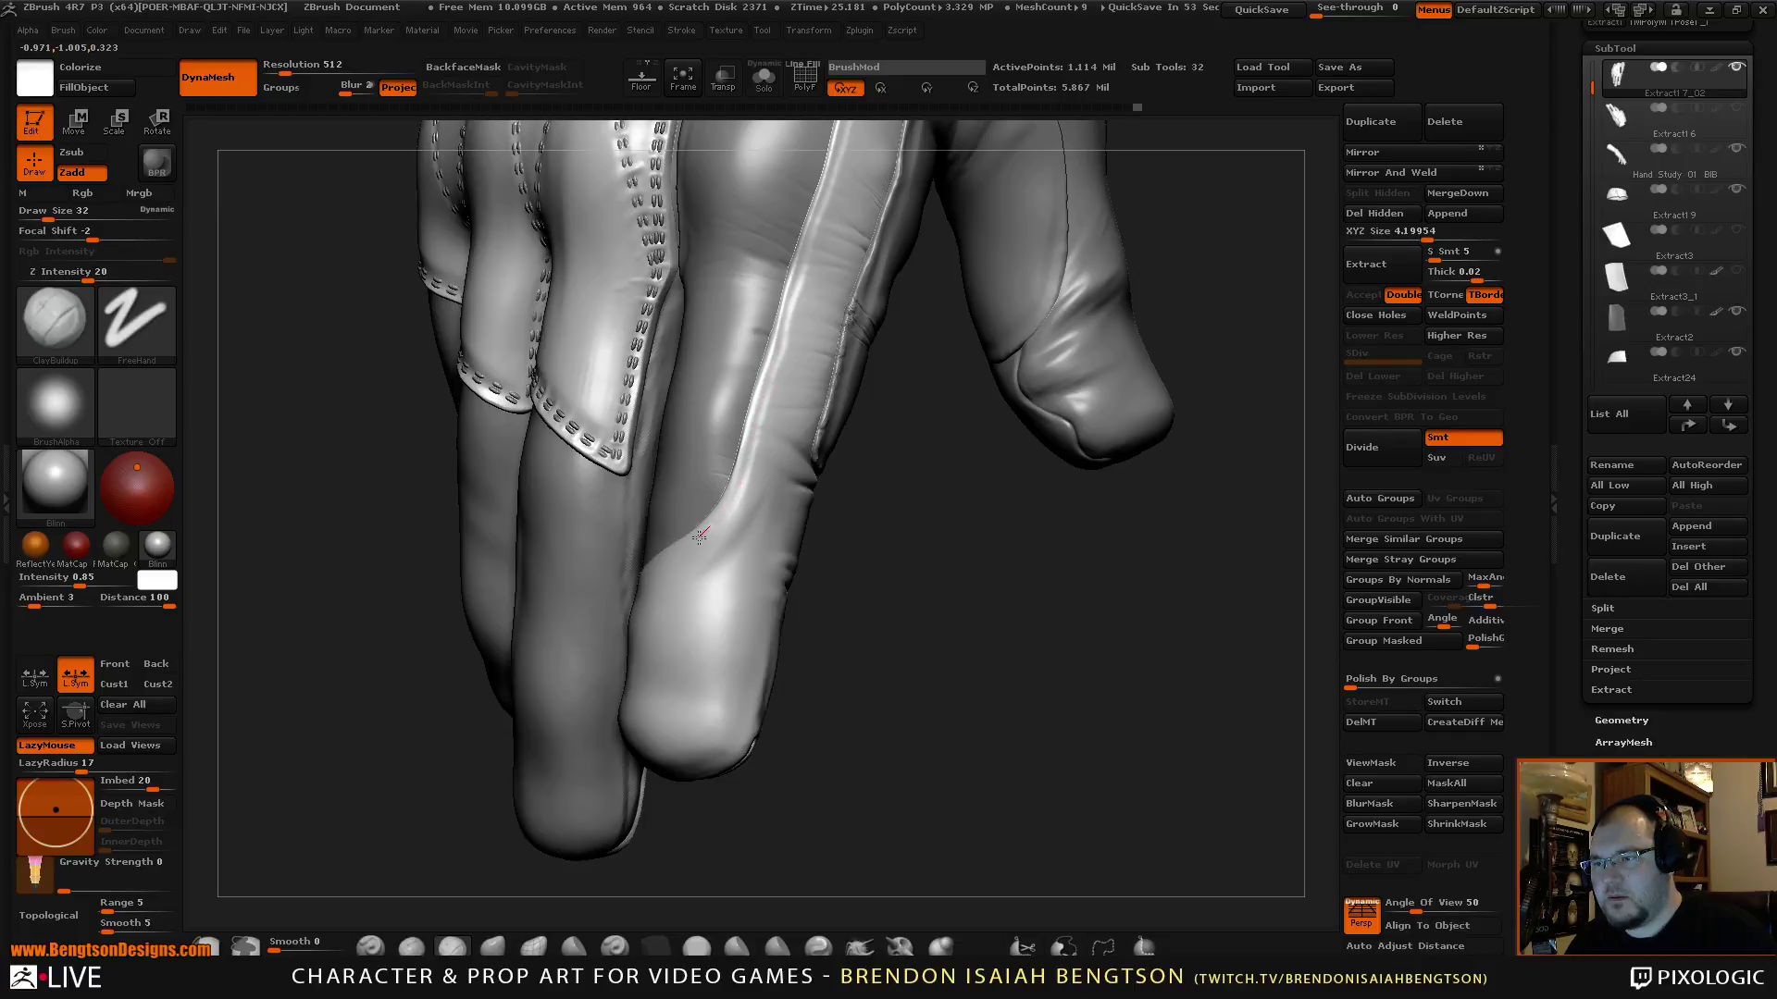
pyautogui.moveTo(924, 515)
pyautogui.mouseDown()
pyautogui.moveTo(991, 622)
pyautogui.moveTo(755, 550)
pyautogui.moveTo(687, 600)
pyautogui.mouseUp()
pyautogui.hotkey('ctrl', 'z')
pyautogui.moveTo(784, 514)
pyautogui.mouseDown()
pyautogui.moveTo(693, 577)
pyautogui.moveTo(685, 620)
pyautogui.mouseUp()
pyautogui.moveTo(860, 638); pyautogui.dragTo(877, 528)
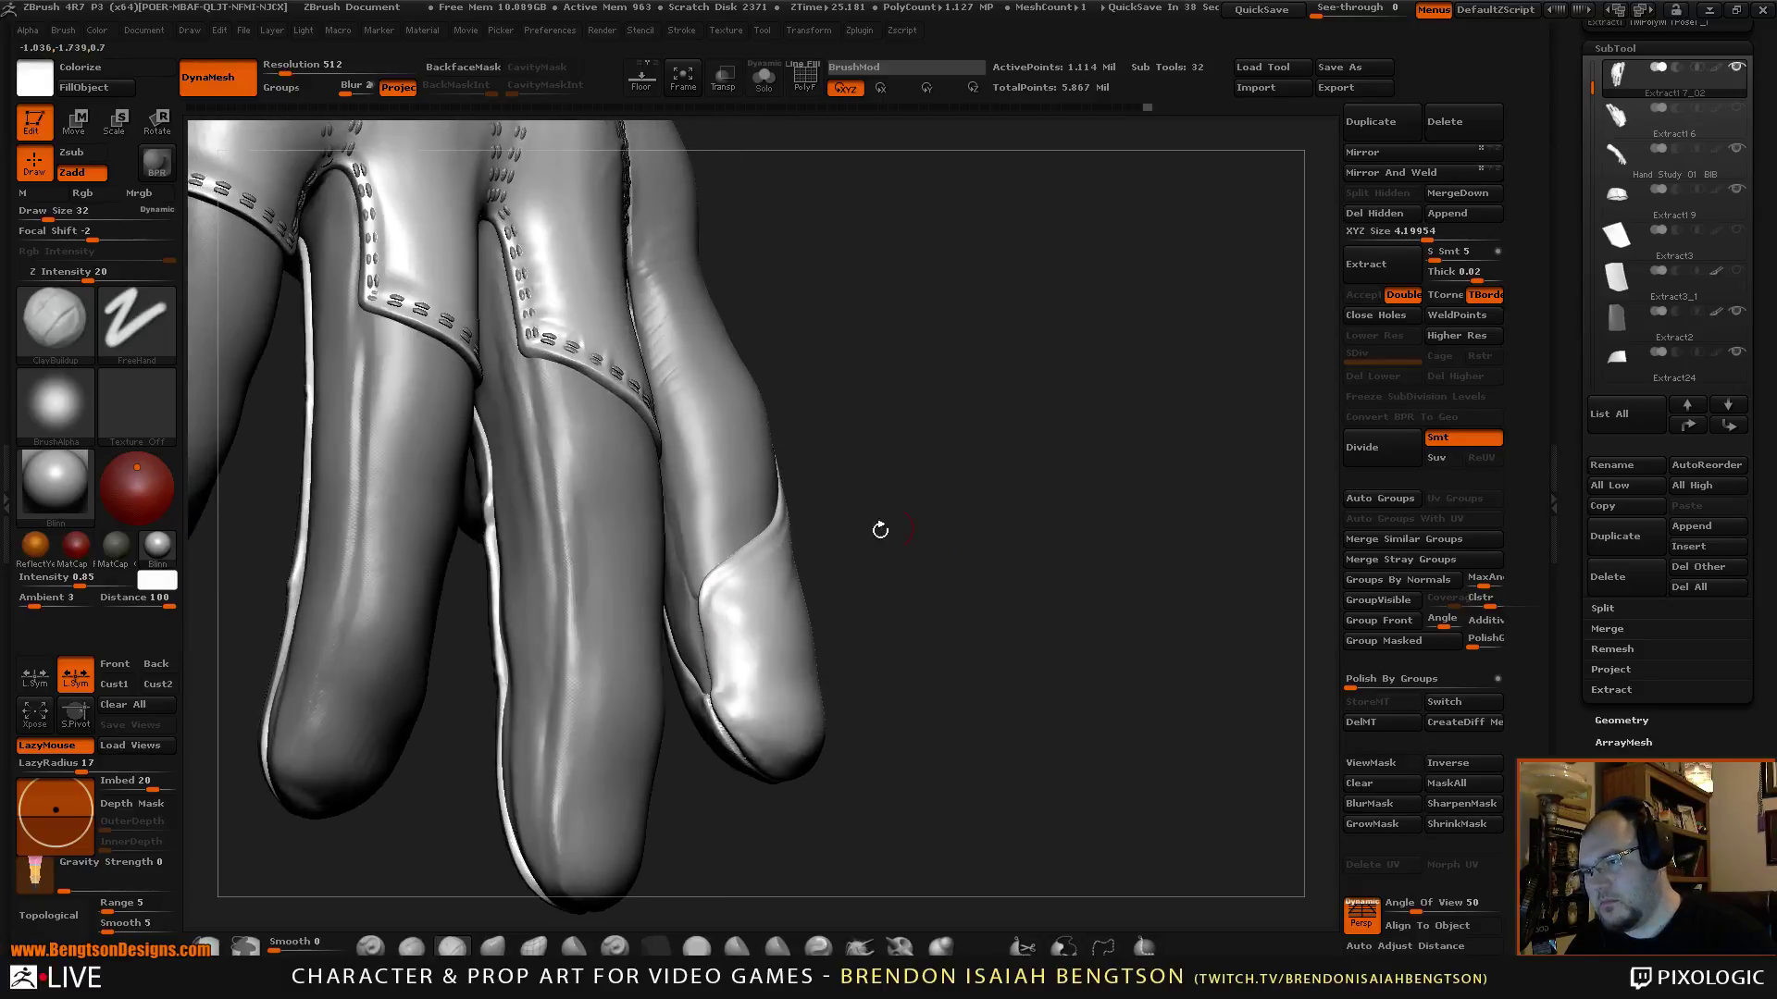
pyautogui.moveTo(708, 597); pyautogui.dragTo(710, 626)
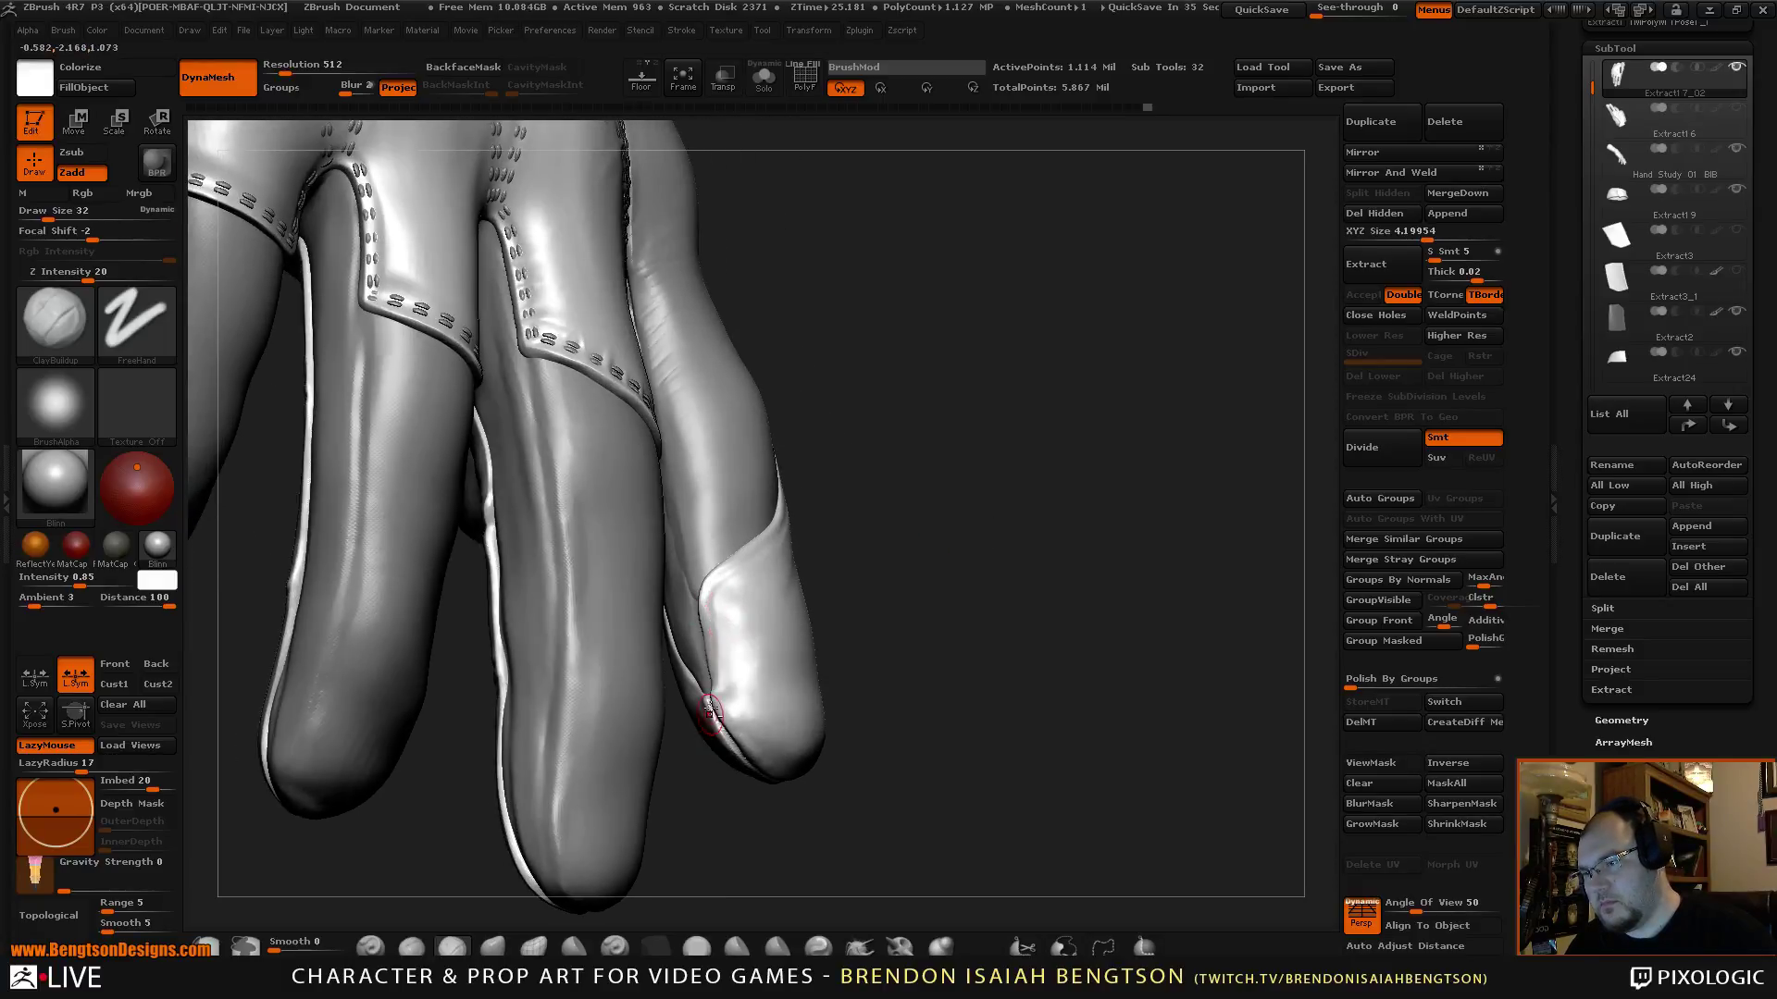
pyautogui.moveTo(911, 538)
pyautogui.mouseDown()
pyautogui.moveTo(1083, 529)
pyautogui.moveTo(1064, 444)
pyautogui.moveTo(1086, 520)
pyautogui.moveTo(1020, 508)
pyautogui.moveTo(1086, 513)
pyautogui.moveTo(1079, 536)
pyautogui.moveTo(1117, 507)
pyautogui.moveTo(1100, 500)
pyautogui.moveTo(1097, 437)
pyautogui.moveTo(1051, 380)
pyautogui.moveTo(1084, 434)
pyautogui.moveTo(1036, 456)
pyautogui.moveTo(932, 361)
pyautogui.moveTo(971, 375)
pyautogui.moveTo(1042, 305)
pyautogui.moveTo(1028, 398)
pyautogui.moveTo(1047, 393)
pyautogui.mouseUp()
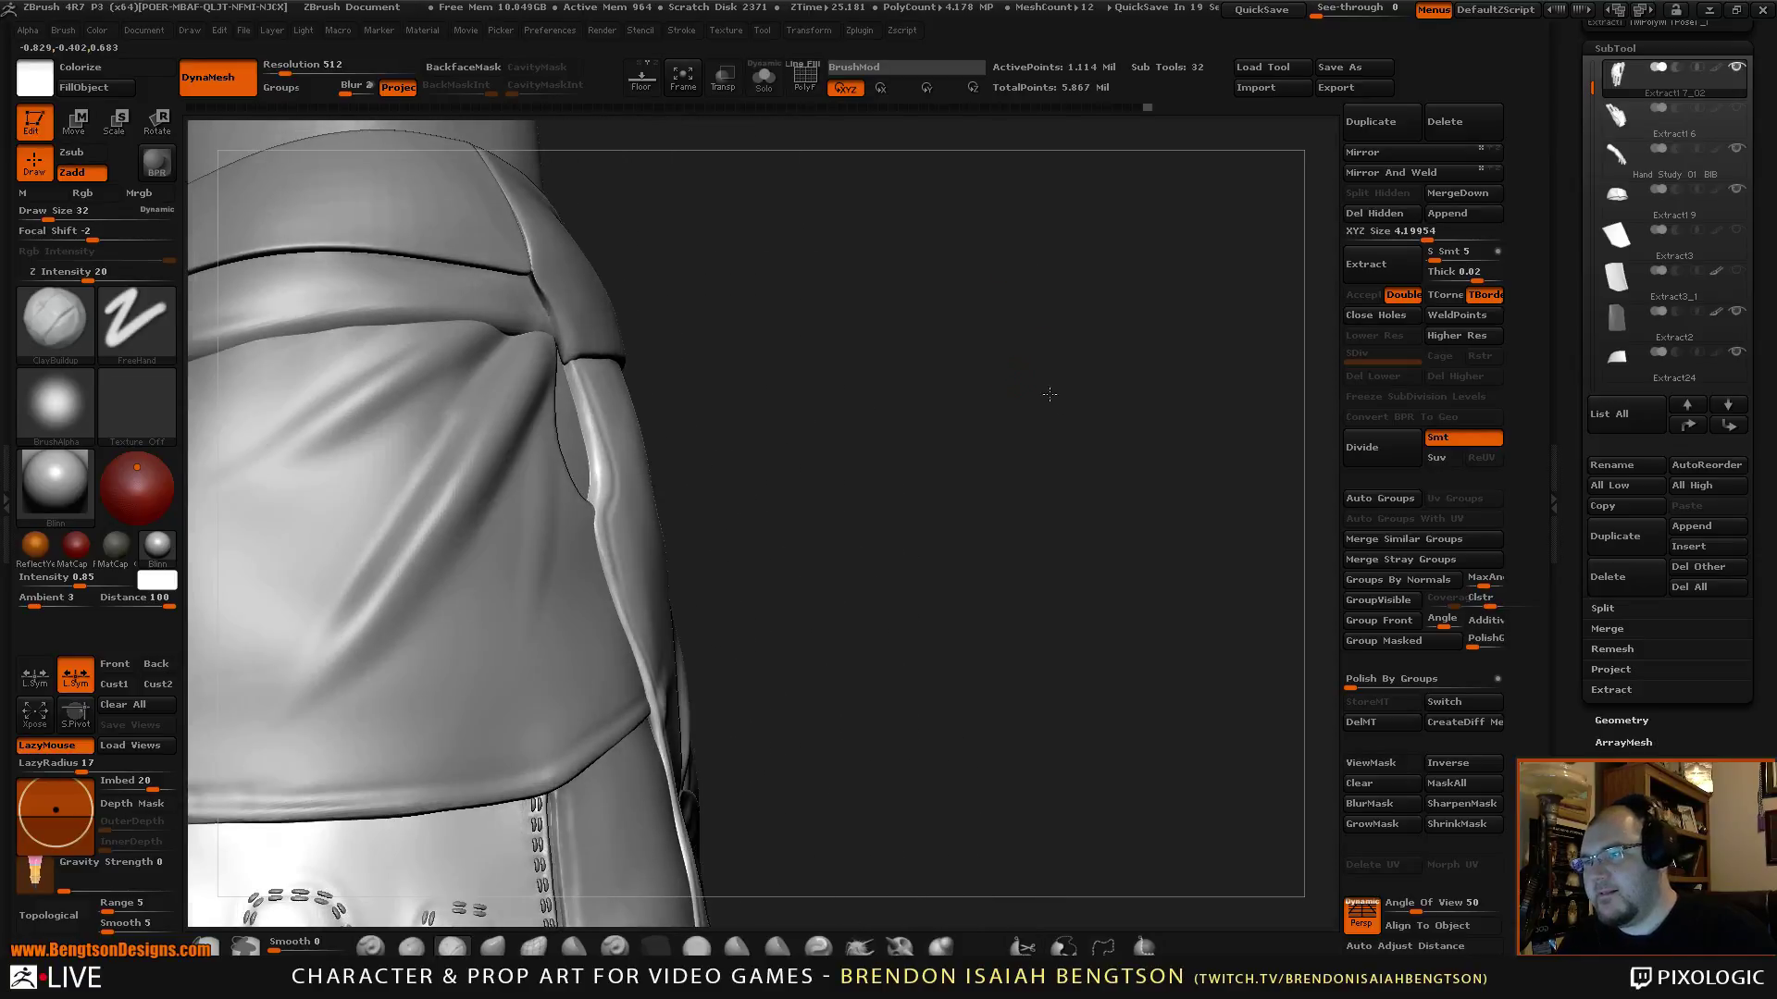
# Switch to the Dam_Standard brush and crease the upper side strip of the isolated trim piece.
pyautogui.press('b')
pyautogui.press('d')
pyautogui.press('s')
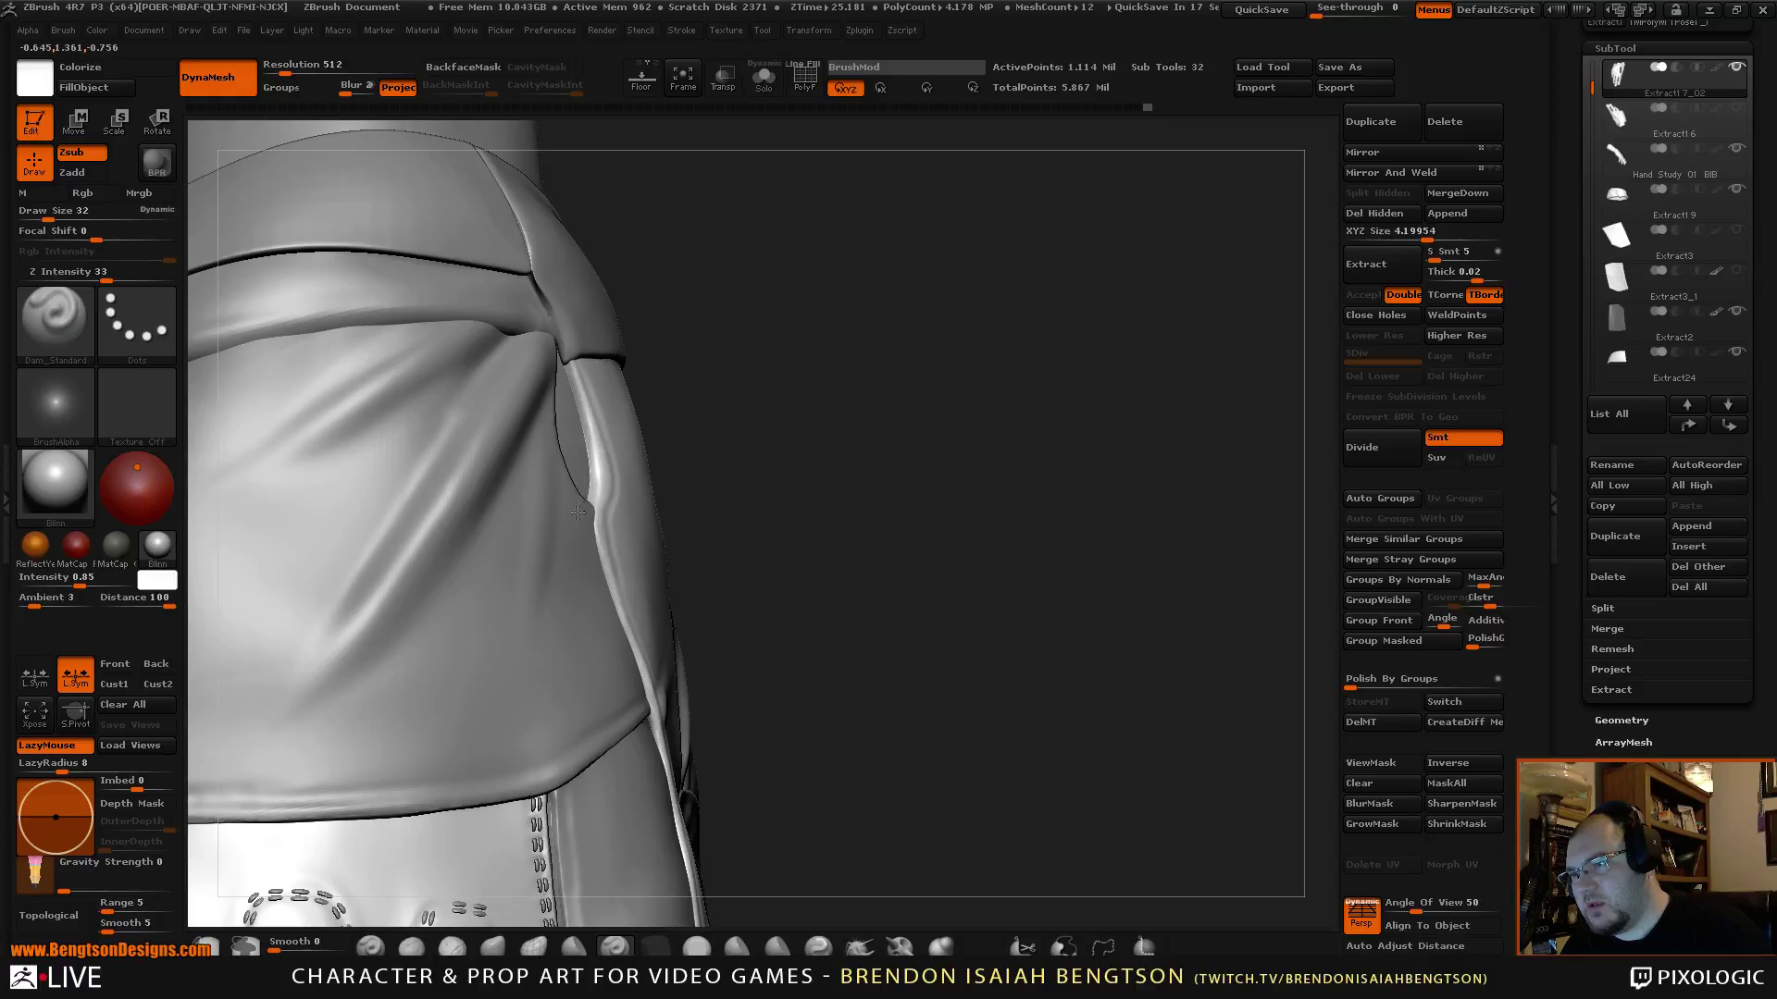
pyautogui.hotkey('ctrl', 'shift', 's')
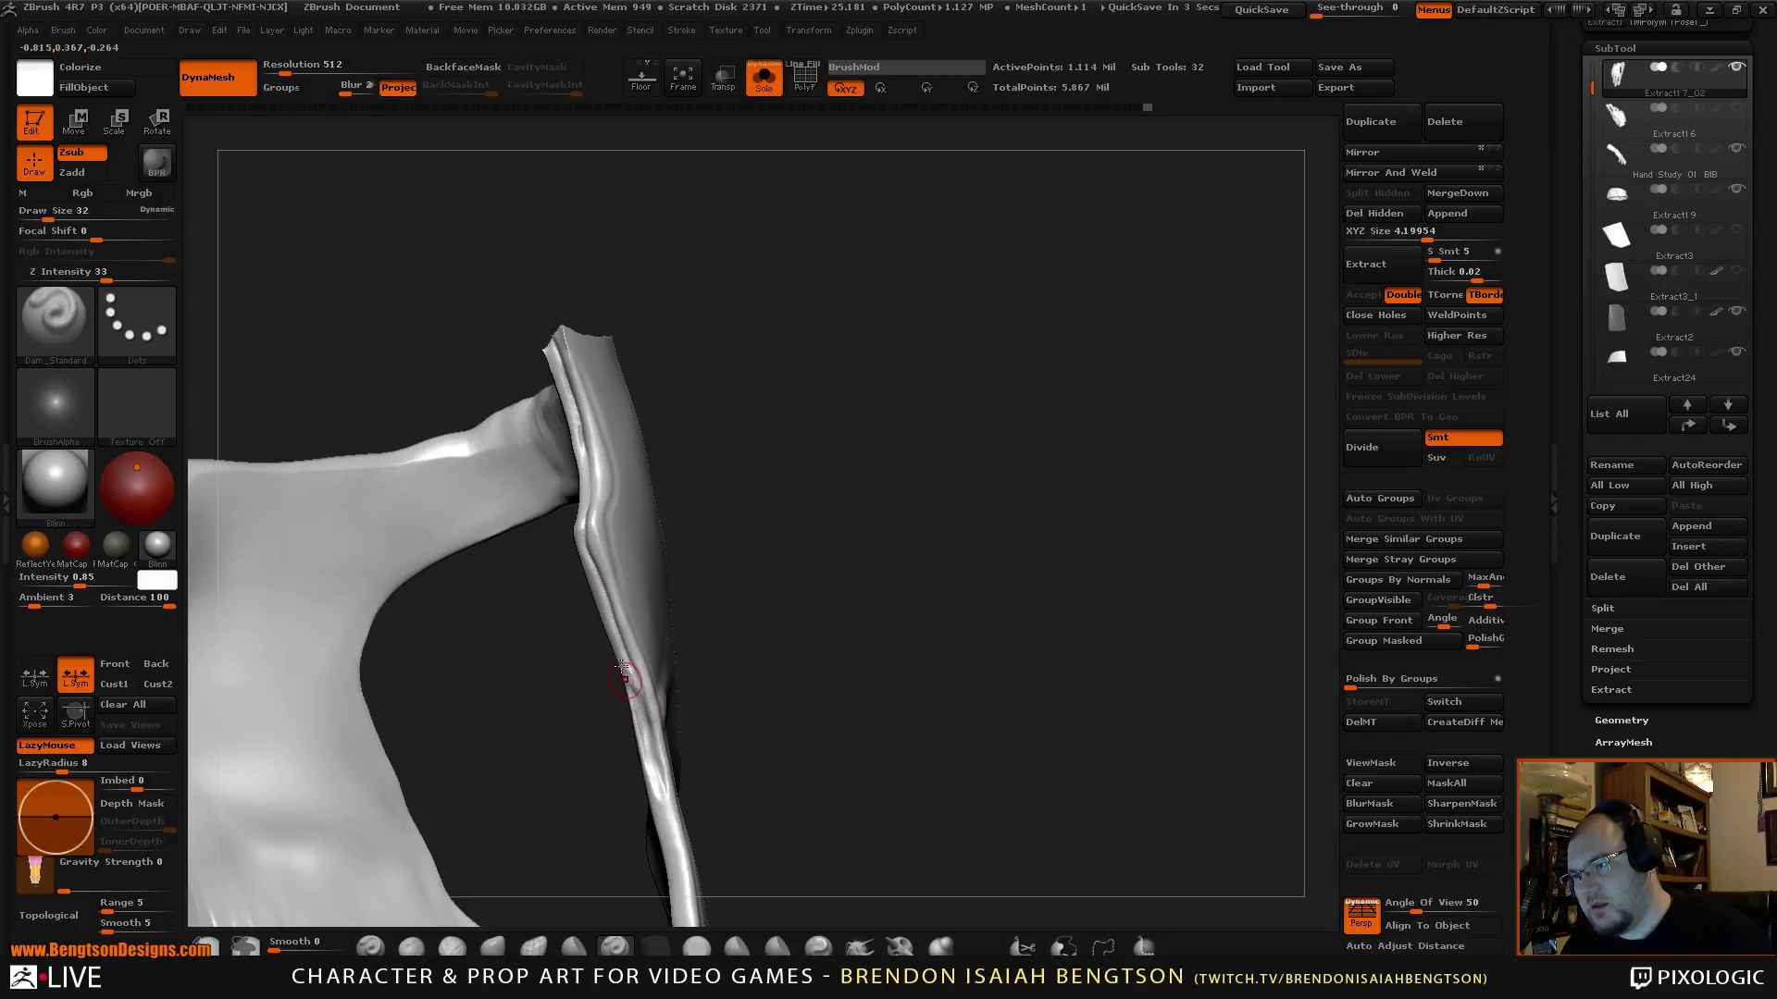
pyautogui.moveTo(603, 613); pyautogui.dragTo(589, 588)
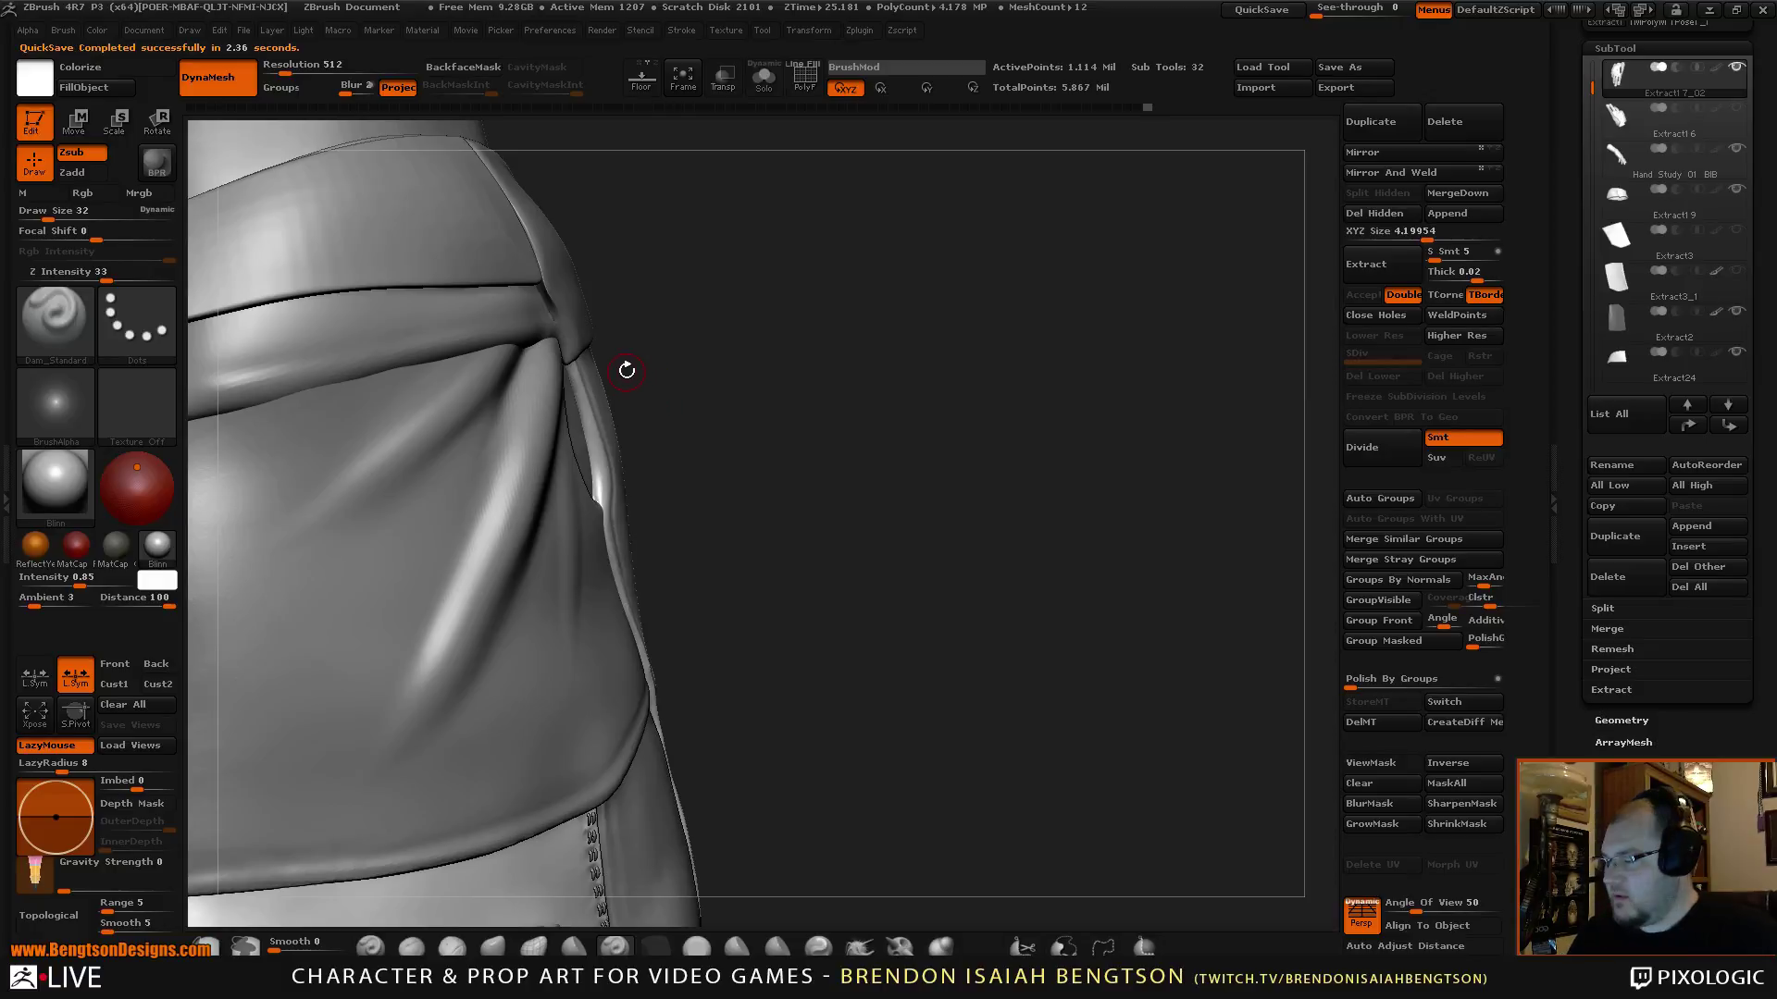
# Carve a crisp Dam_Standard crease along the trim edge from the cuff past the small side opening.
pyautogui.moveTo(795, 385)
pyautogui.mouseDown()
pyautogui.moveTo(837, 421)
pyautogui.moveTo(814, 420)
pyautogui.moveTo(817, 353)
pyautogui.moveTo(836, 377)
pyautogui.moveTo(813, 385)
pyautogui.mouseUp()
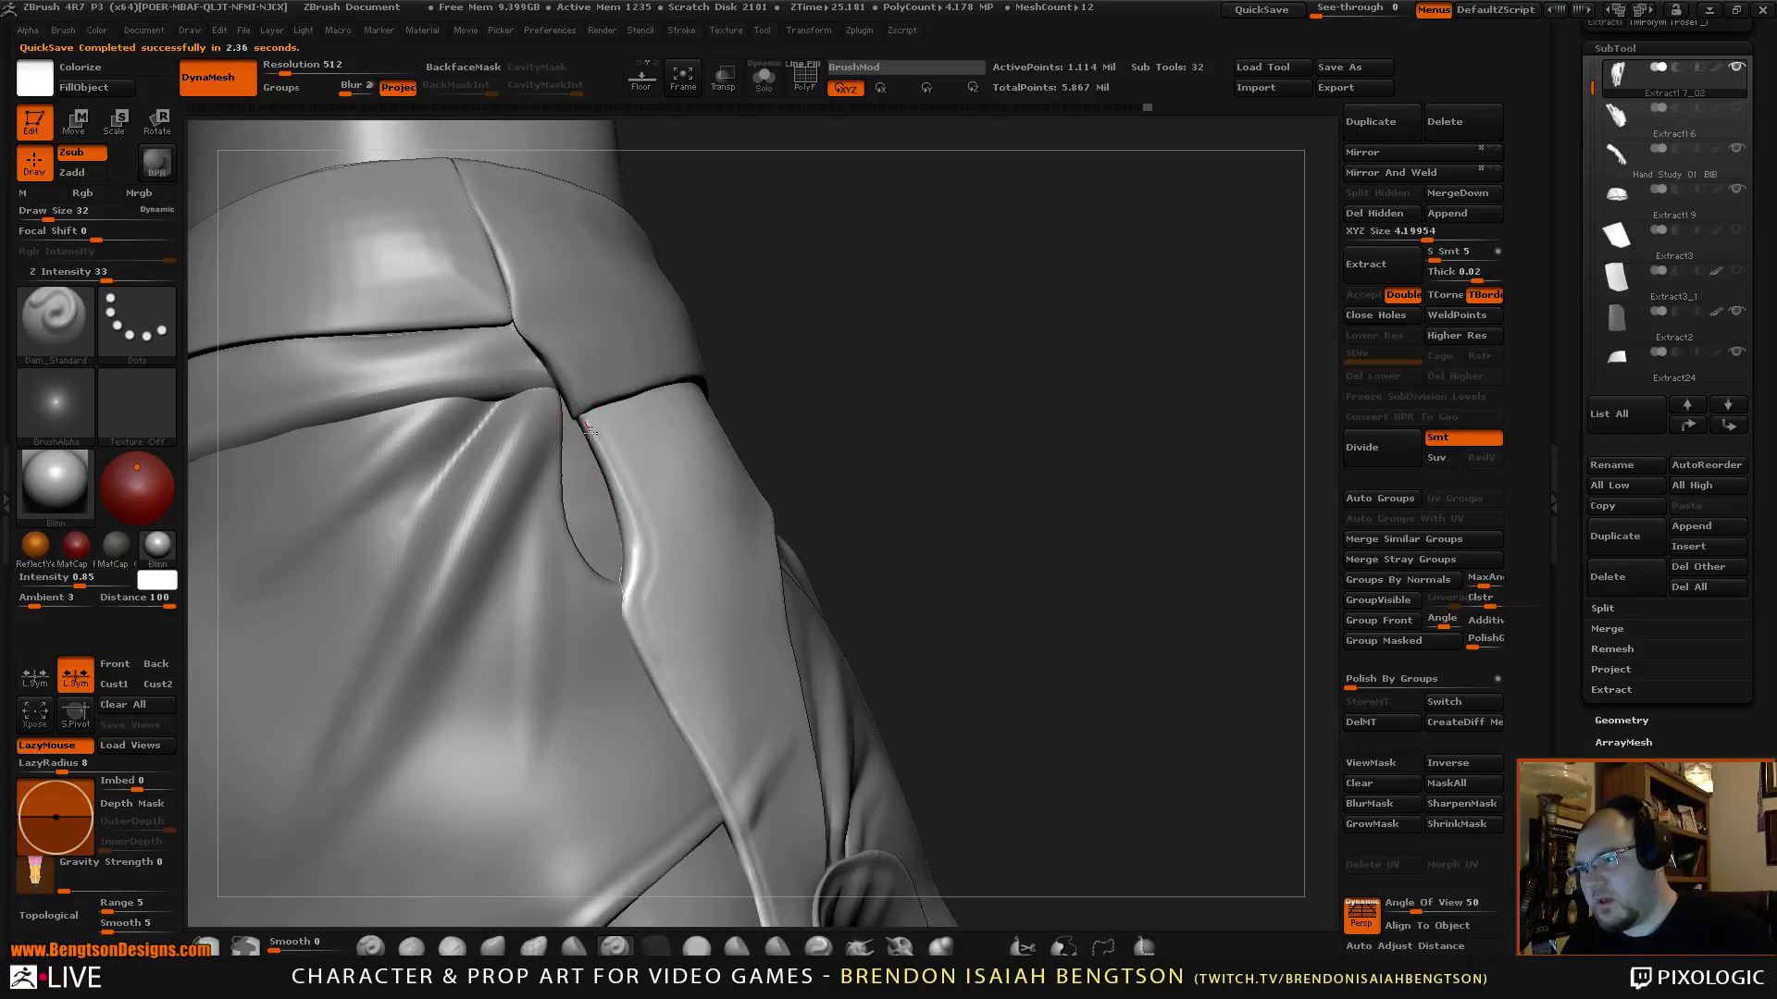
pyautogui.moveTo(579, 429); pyautogui.dragTo(604, 480)
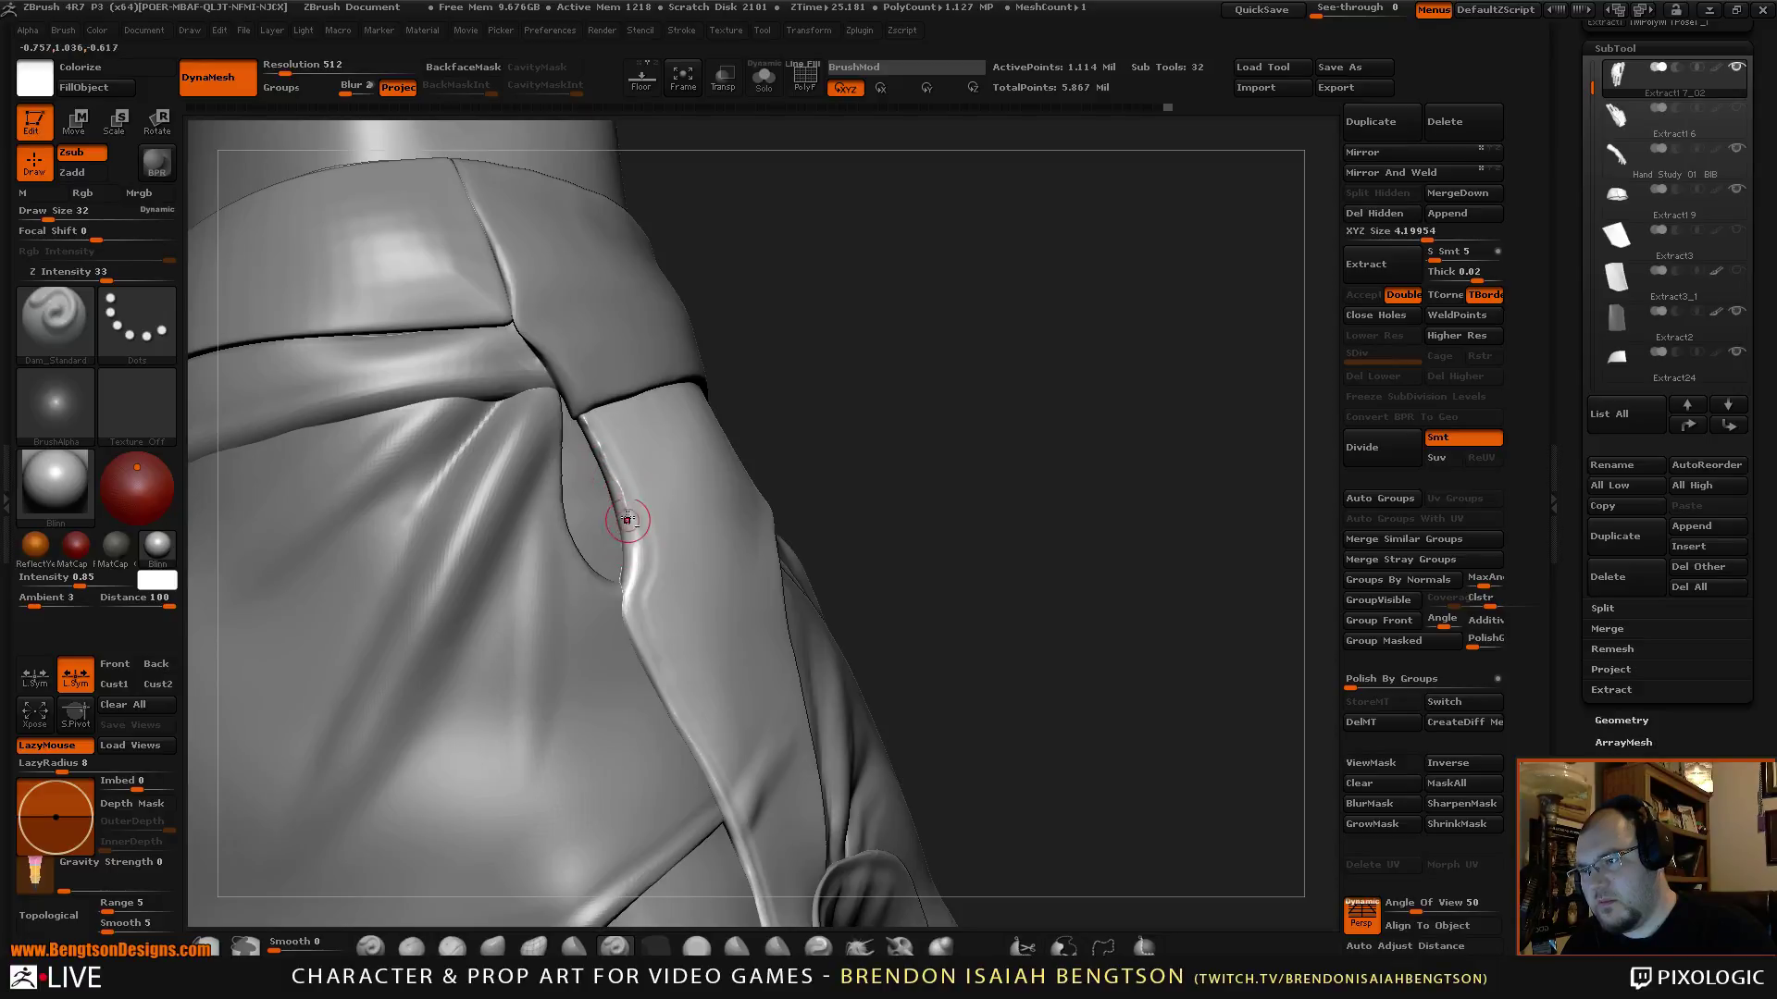
pyautogui.moveTo(628, 520)
pyautogui.mouseDown()
pyautogui.moveTo(621, 593)
pyautogui.moveTo(647, 666)
pyautogui.mouseUp()
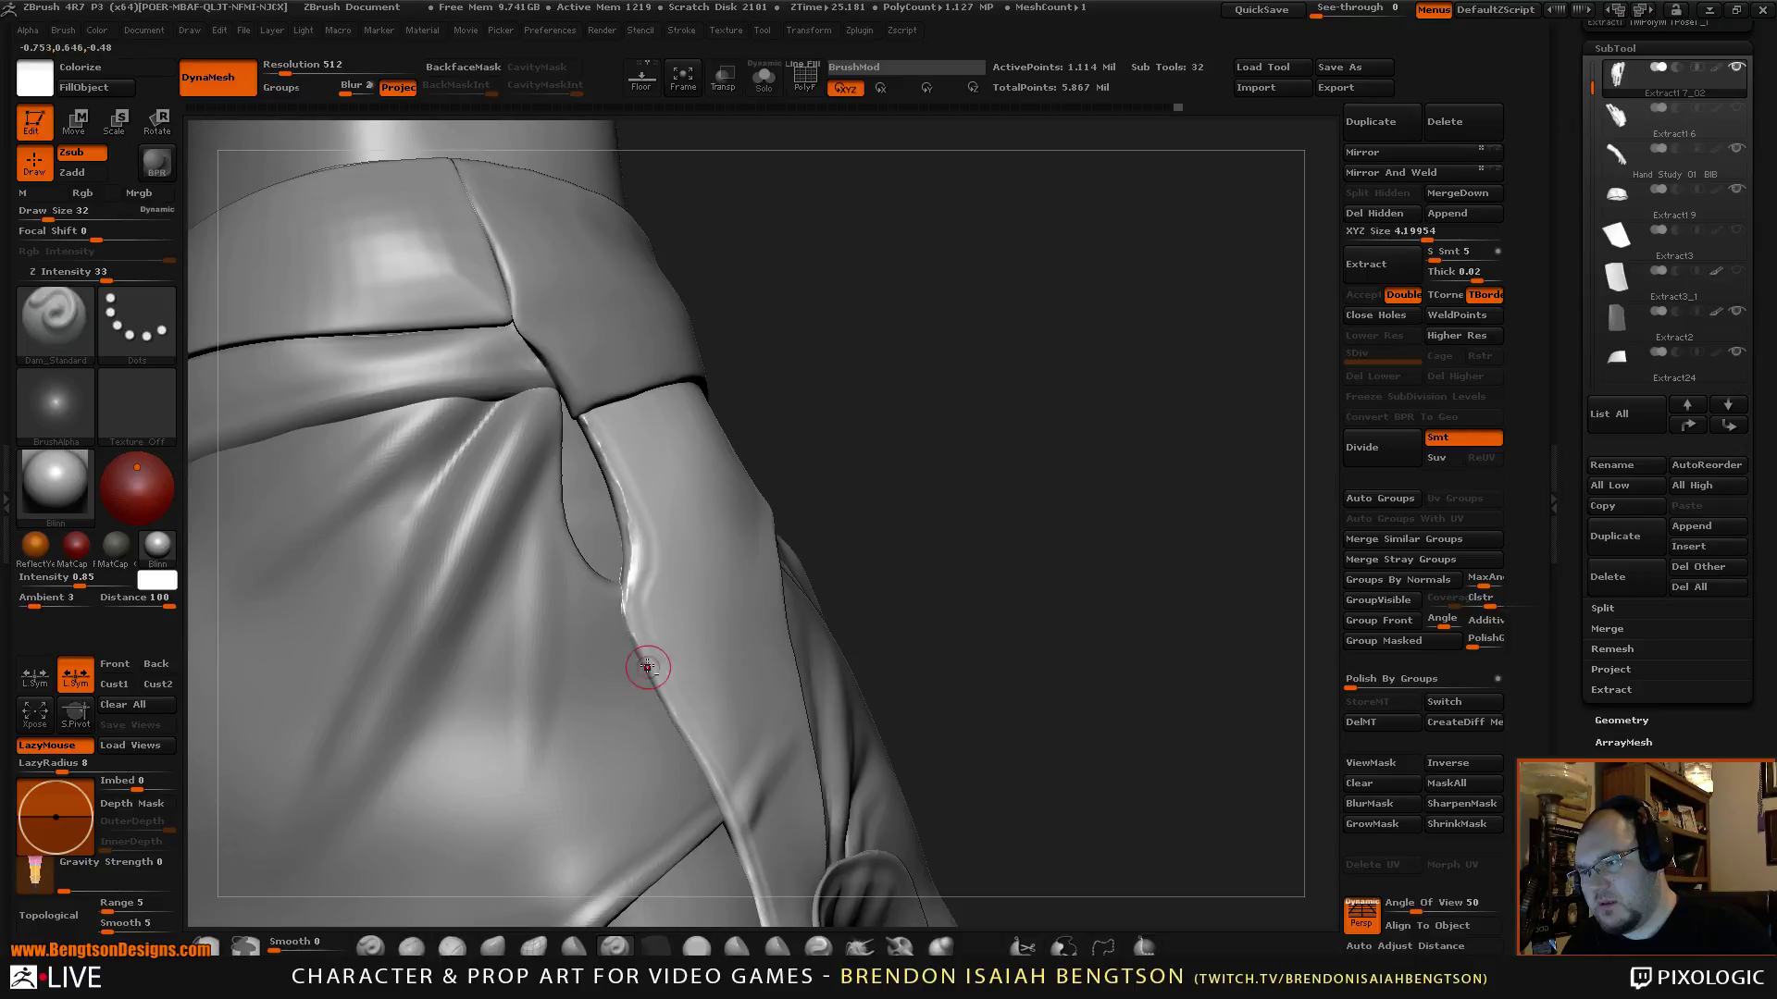
pyautogui.moveTo(1012, 487)
pyautogui.mouseDown()
pyautogui.moveTo(991, 389)
pyautogui.moveTo(686, 309)
pyautogui.mouseUp()
pyautogui.moveTo(600, 363)
pyautogui.mouseDown()
pyautogui.moveTo(592, 324)
pyautogui.moveTo(631, 556)
pyautogui.mouseUp()
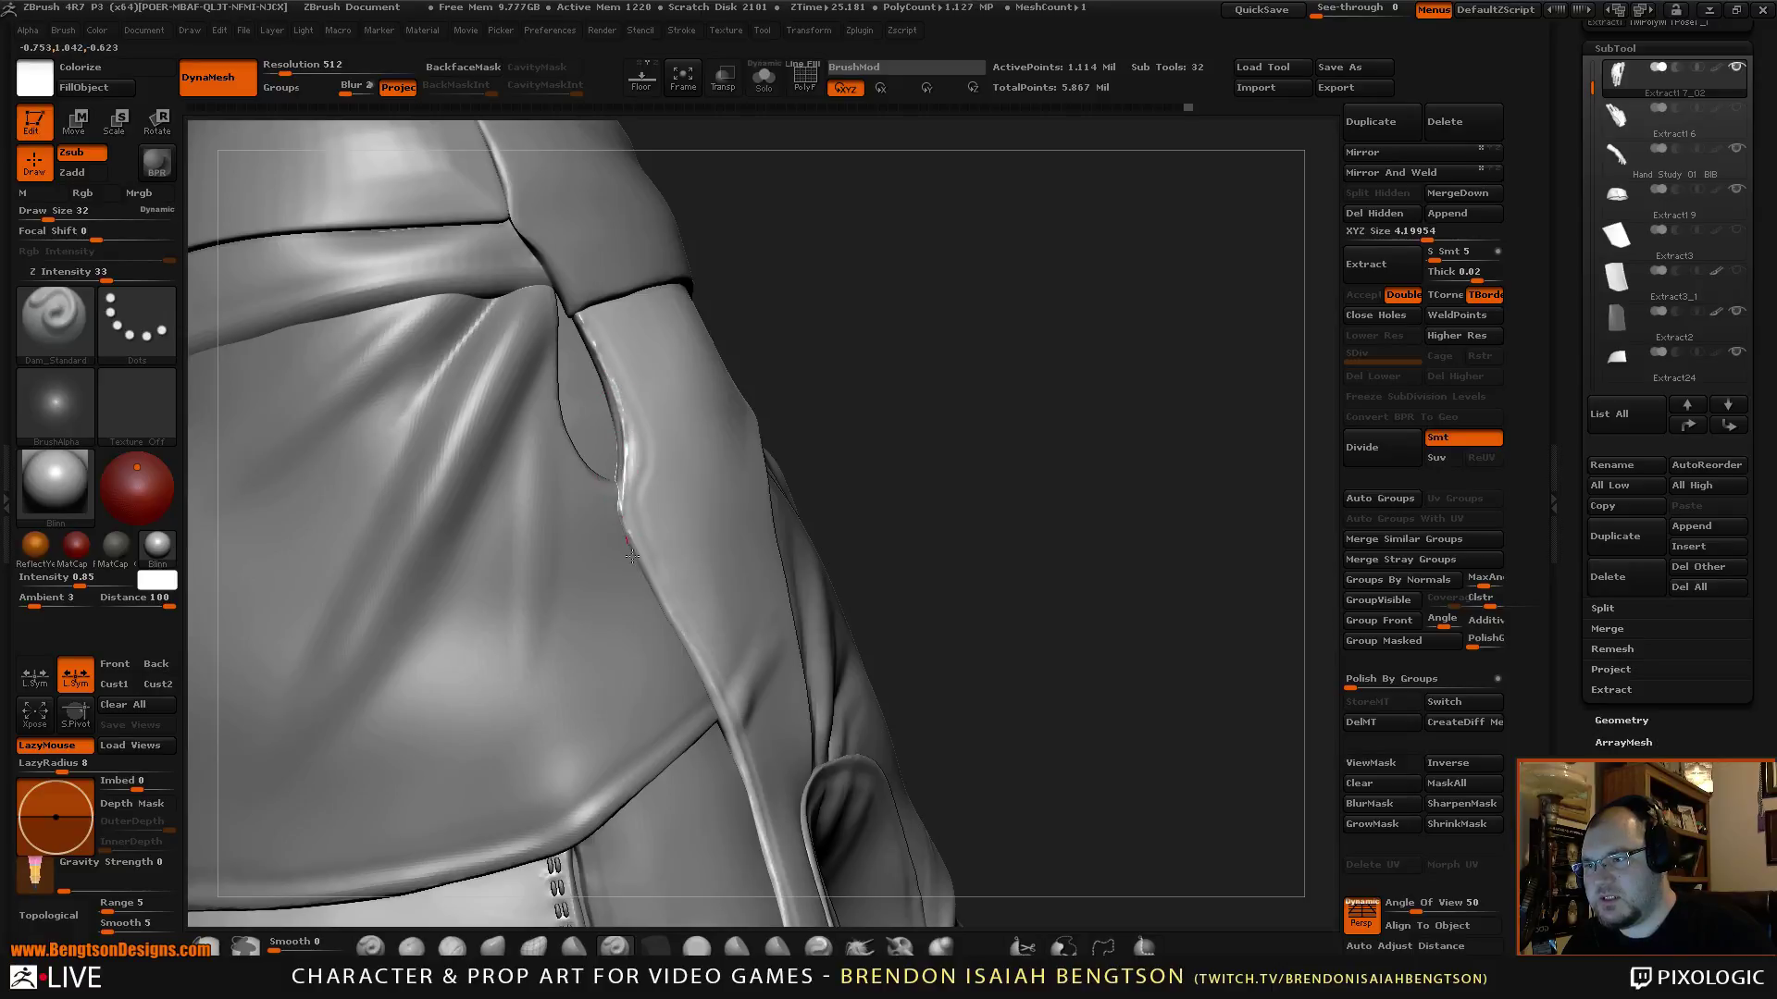
# Continue the Dam_Standard crease along the trim edge past the flap's corner toward the index finger.
pyautogui.moveTo(1026, 456)
pyautogui.mouseDown()
pyautogui.moveTo(1014, 385)
pyautogui.moveTo(1031, 377)
pyautogui.moveTo(982, 389)
pyautogui.mouseUp()
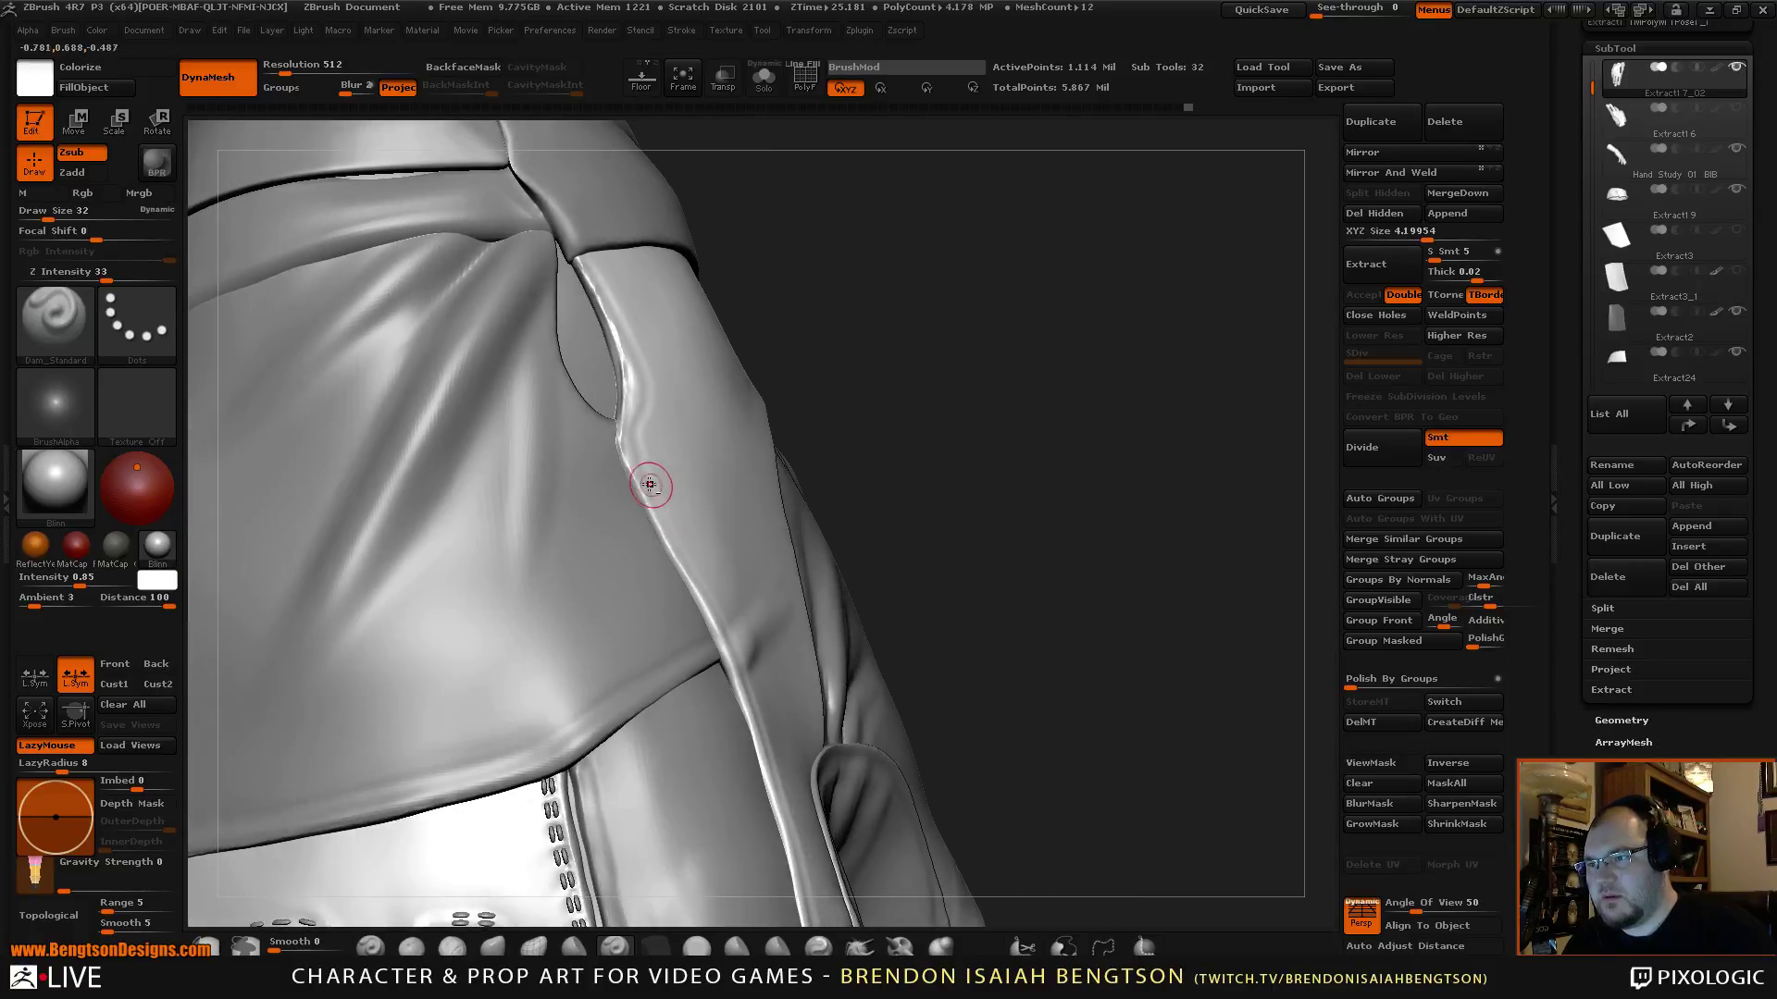
pyautogui.moveTo(657, 528); pyautogui.dragTo(714, 622)
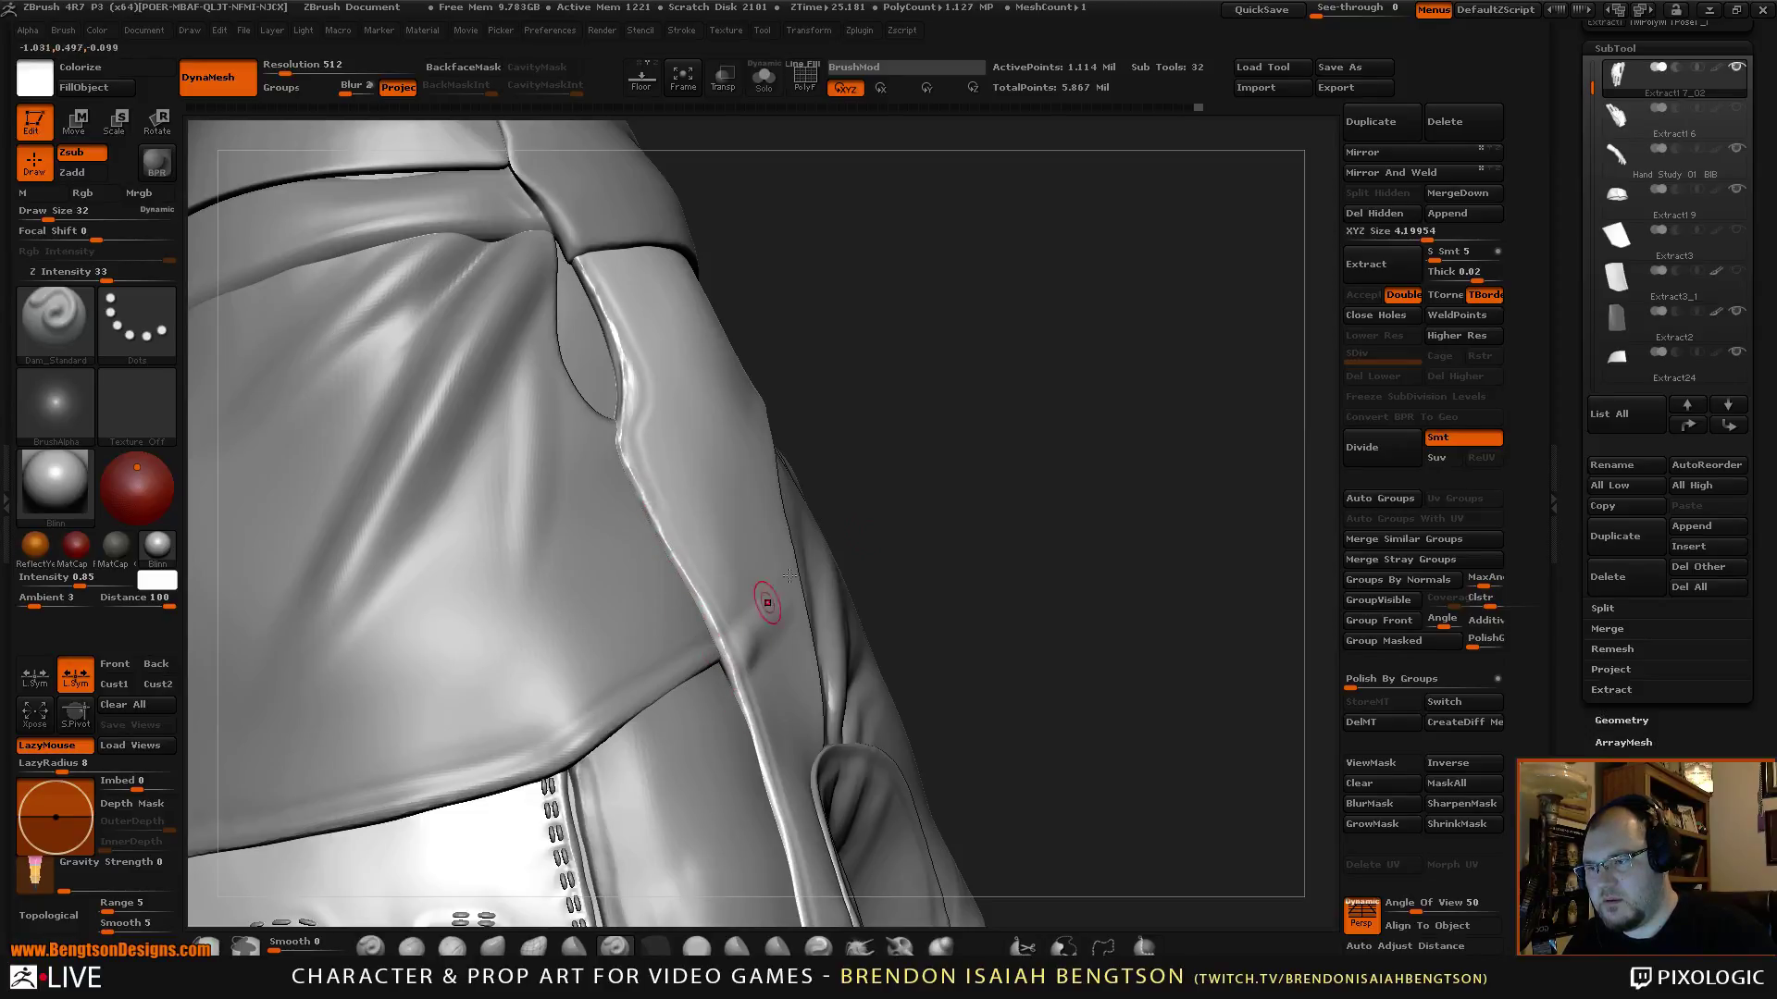
pyautogui.moveTo(1016, 370)
pyautogui.mouseDown()
pyautogui.moveTo(1022, 357)
pyautogui.moveTo(1016, 390)
pyautogui.mouseUp()
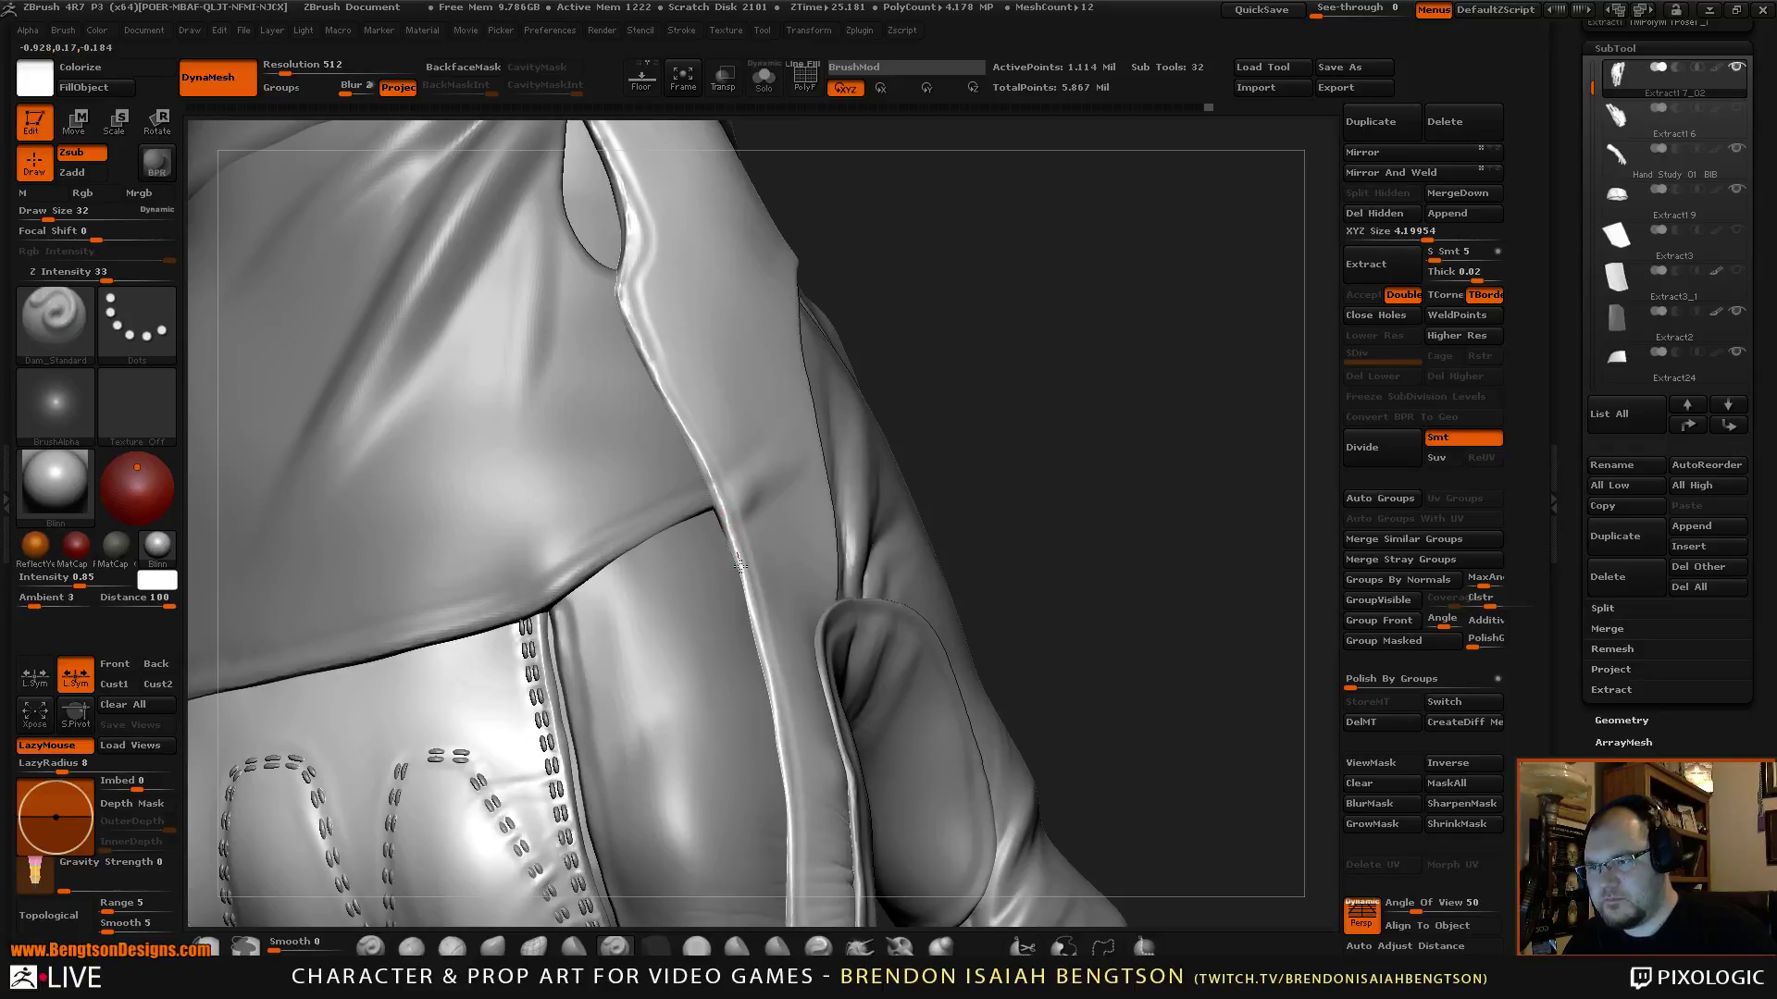
pyautogui.moveTo(1107, 484); pyautogui.dragTo(1120, 370)
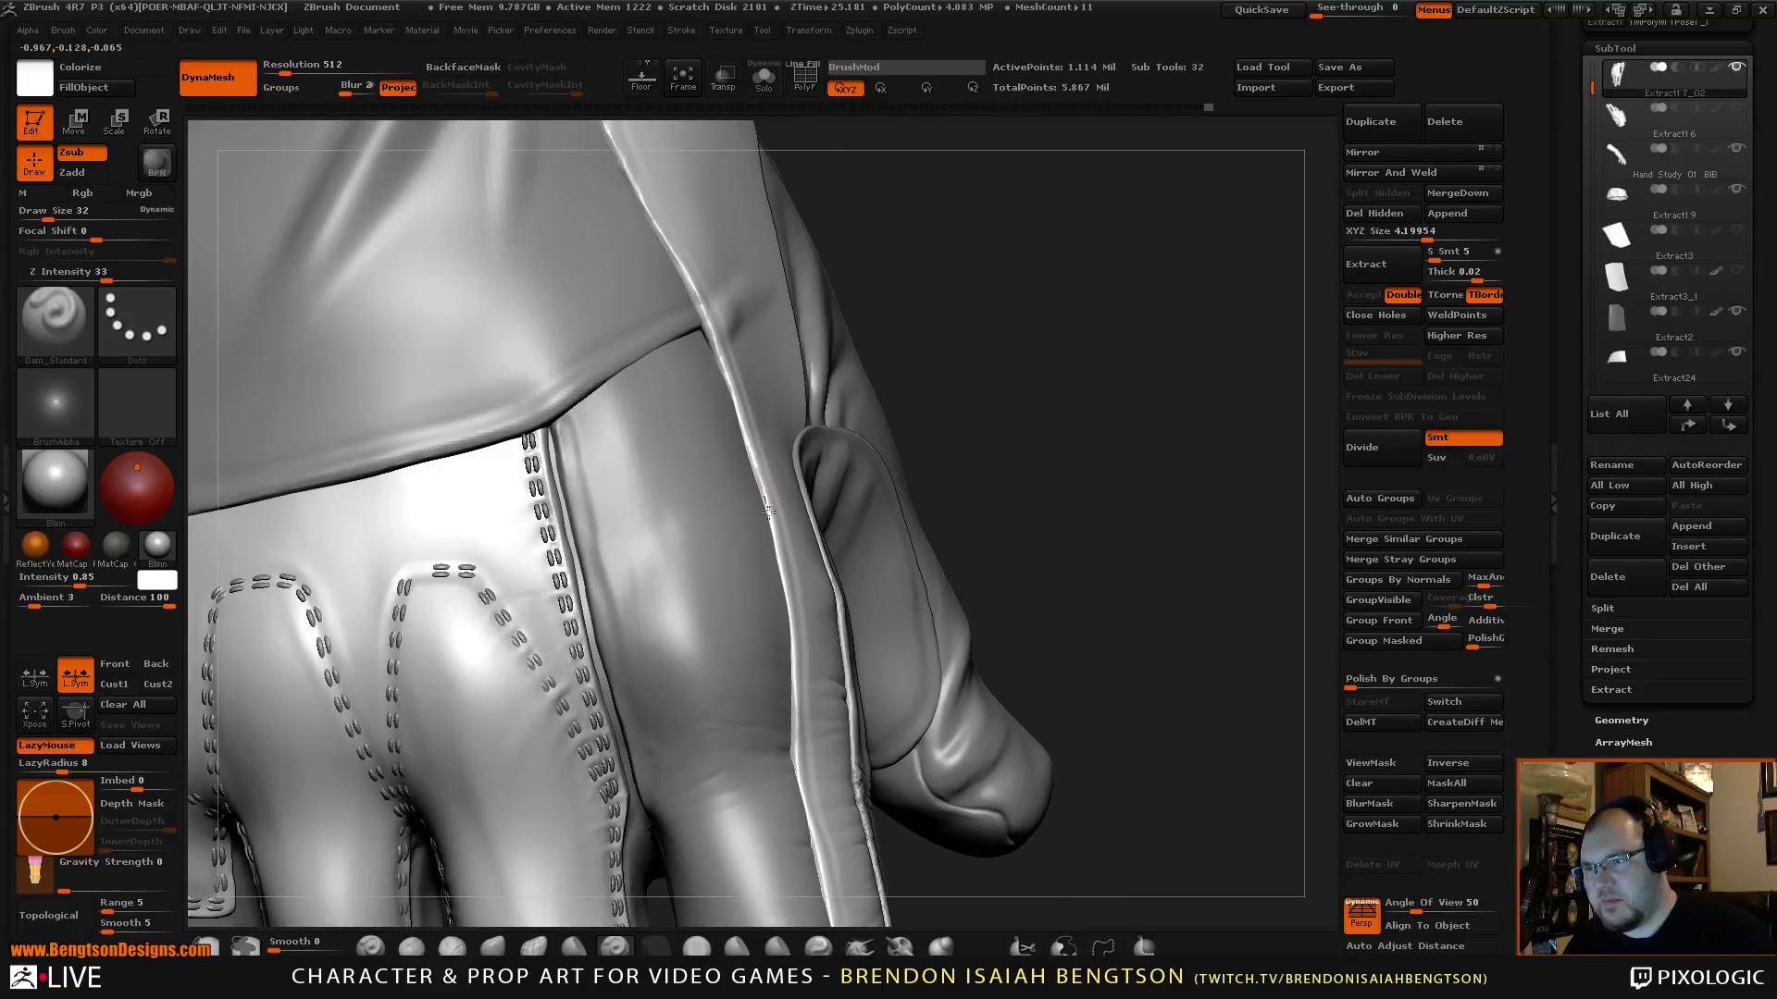
pyautogui.moveTo(1063, 392); pyautogui.dragTo(1115, 361)
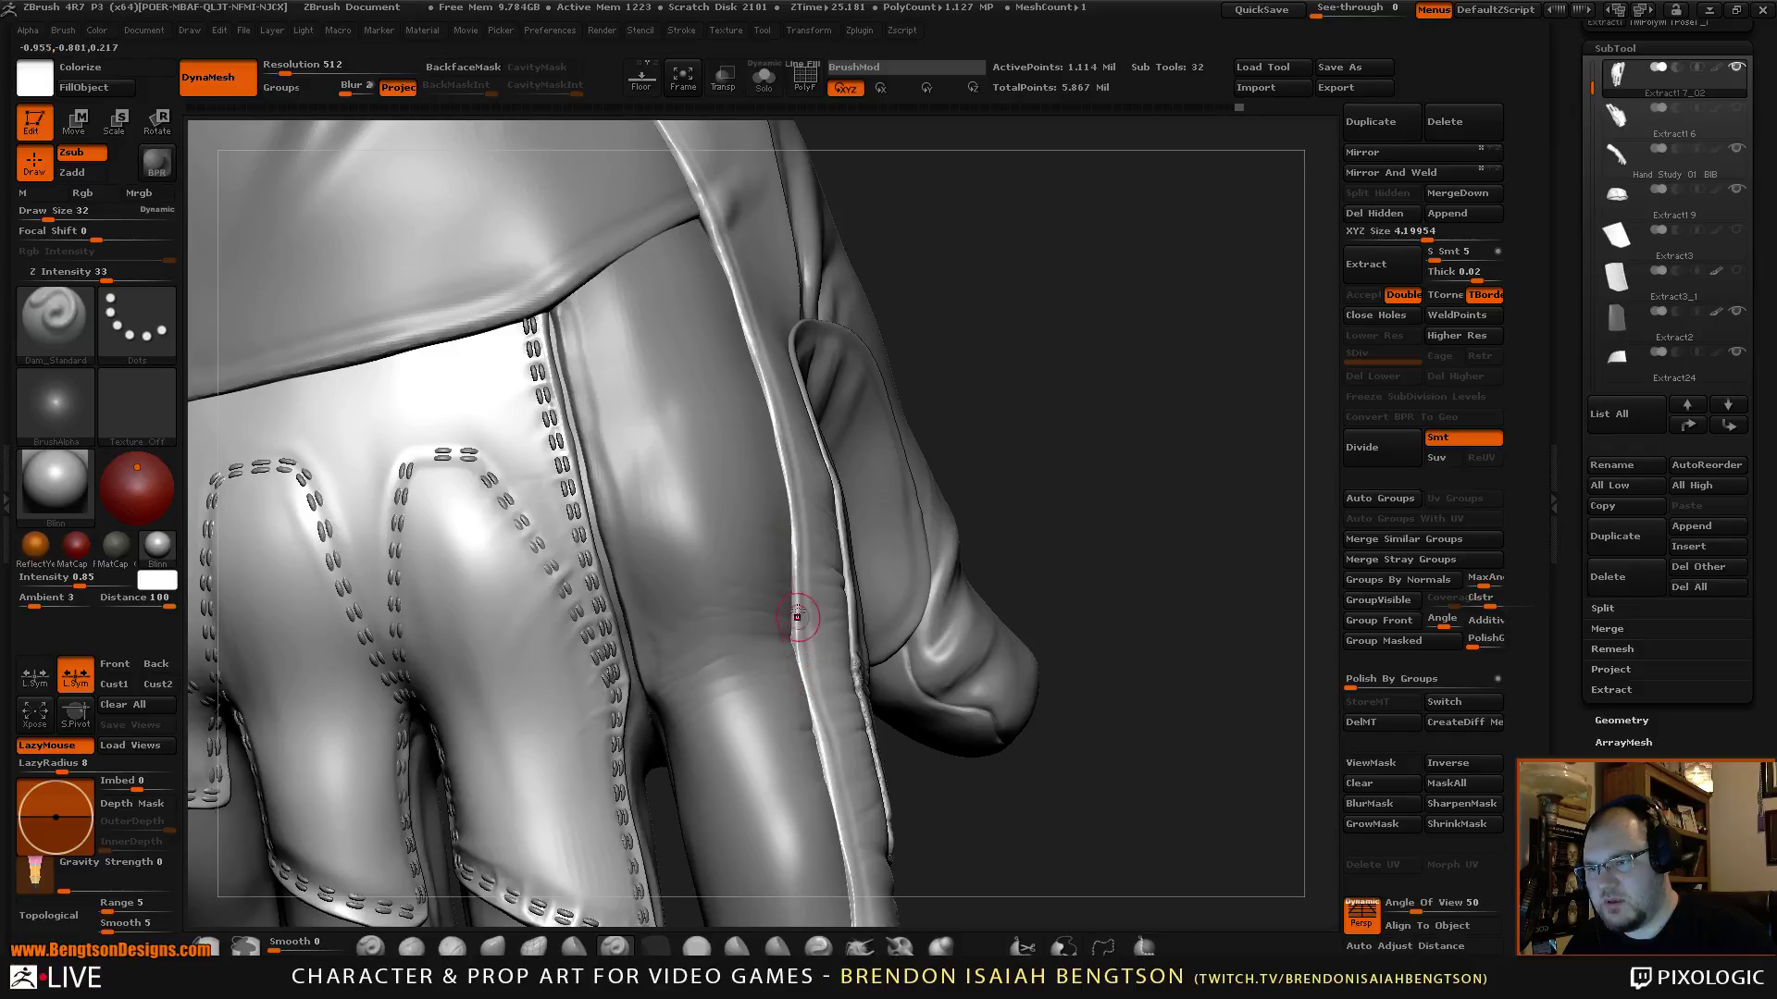
# Reshape the trim edge at the base of the index finger with the Move Topological brush at Draw Size 56.
pyautogui.moveTo(1101, 405); pyautogui.dragTo(1222, 404)
pyautogui.press('b')
pyautogui.press('m')
pyautogui.press('t')
pyautogui.press('space')
pyautogui.moveTo(796, 626); pyautogui.dragTo(798, 668)
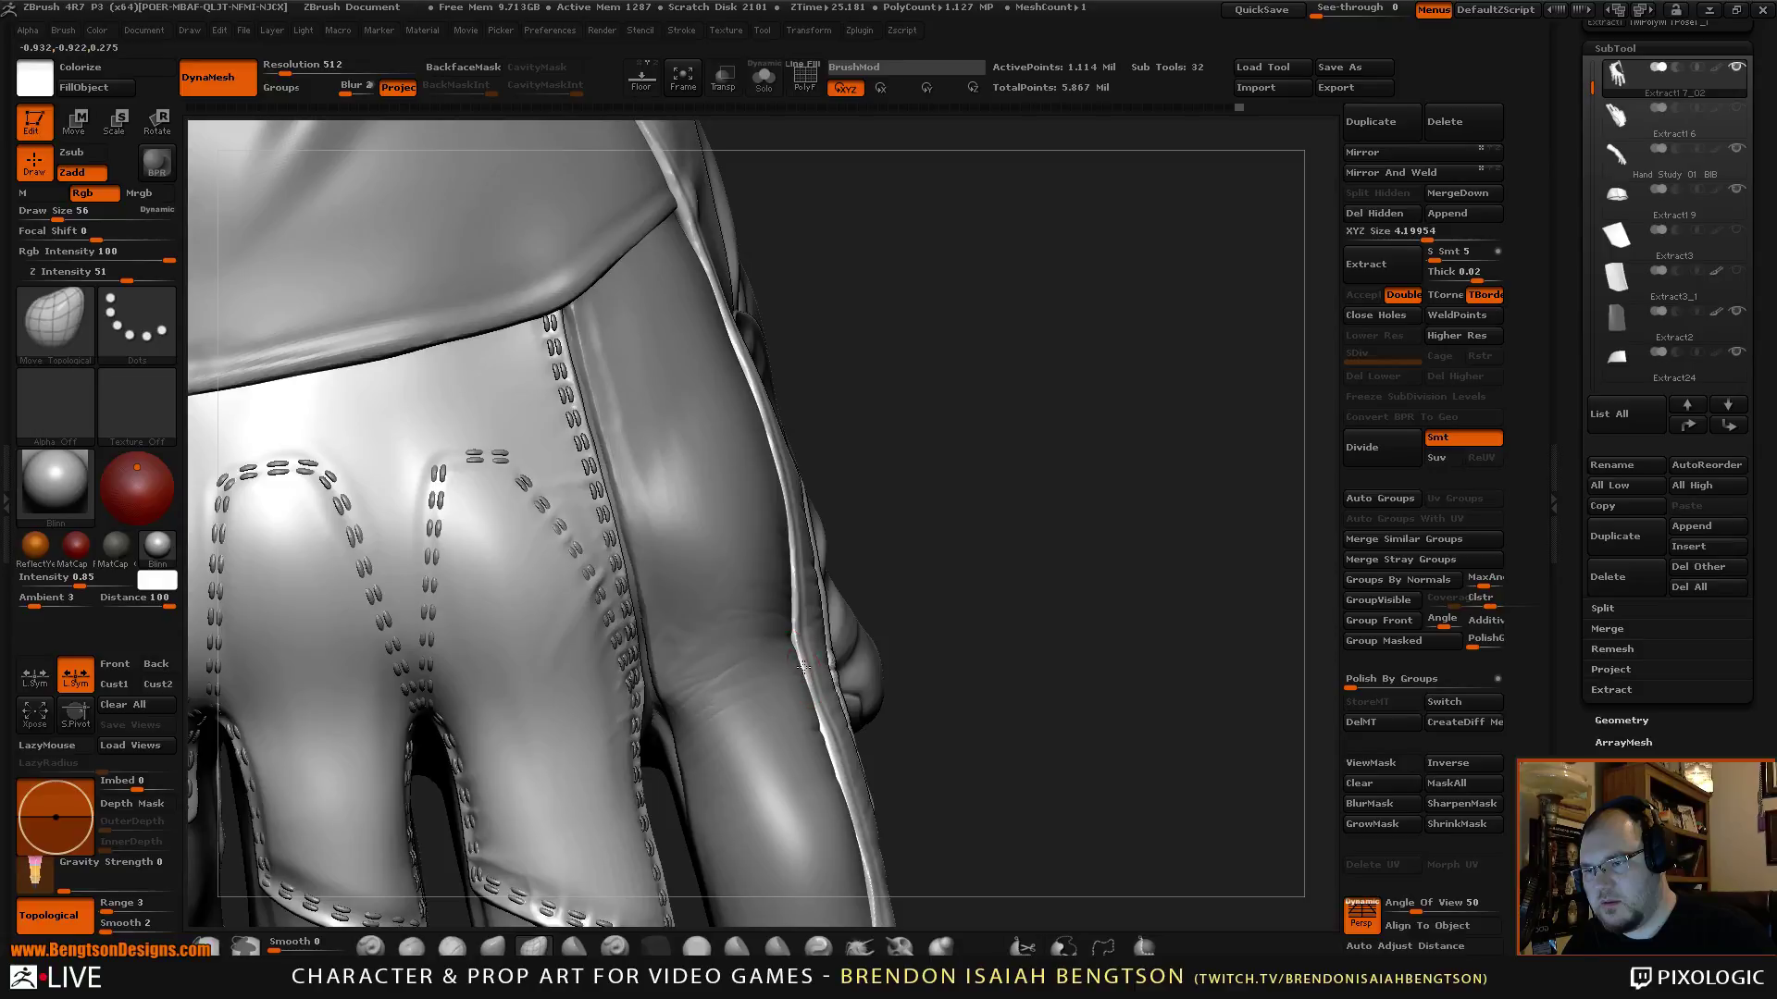
# Build up the trim edge at the base of the index finger with the ClayBuildup brush at Draw Size 28.
pyautogui.press('b')
pyautogui.press('c')
pyautogui.press('b')
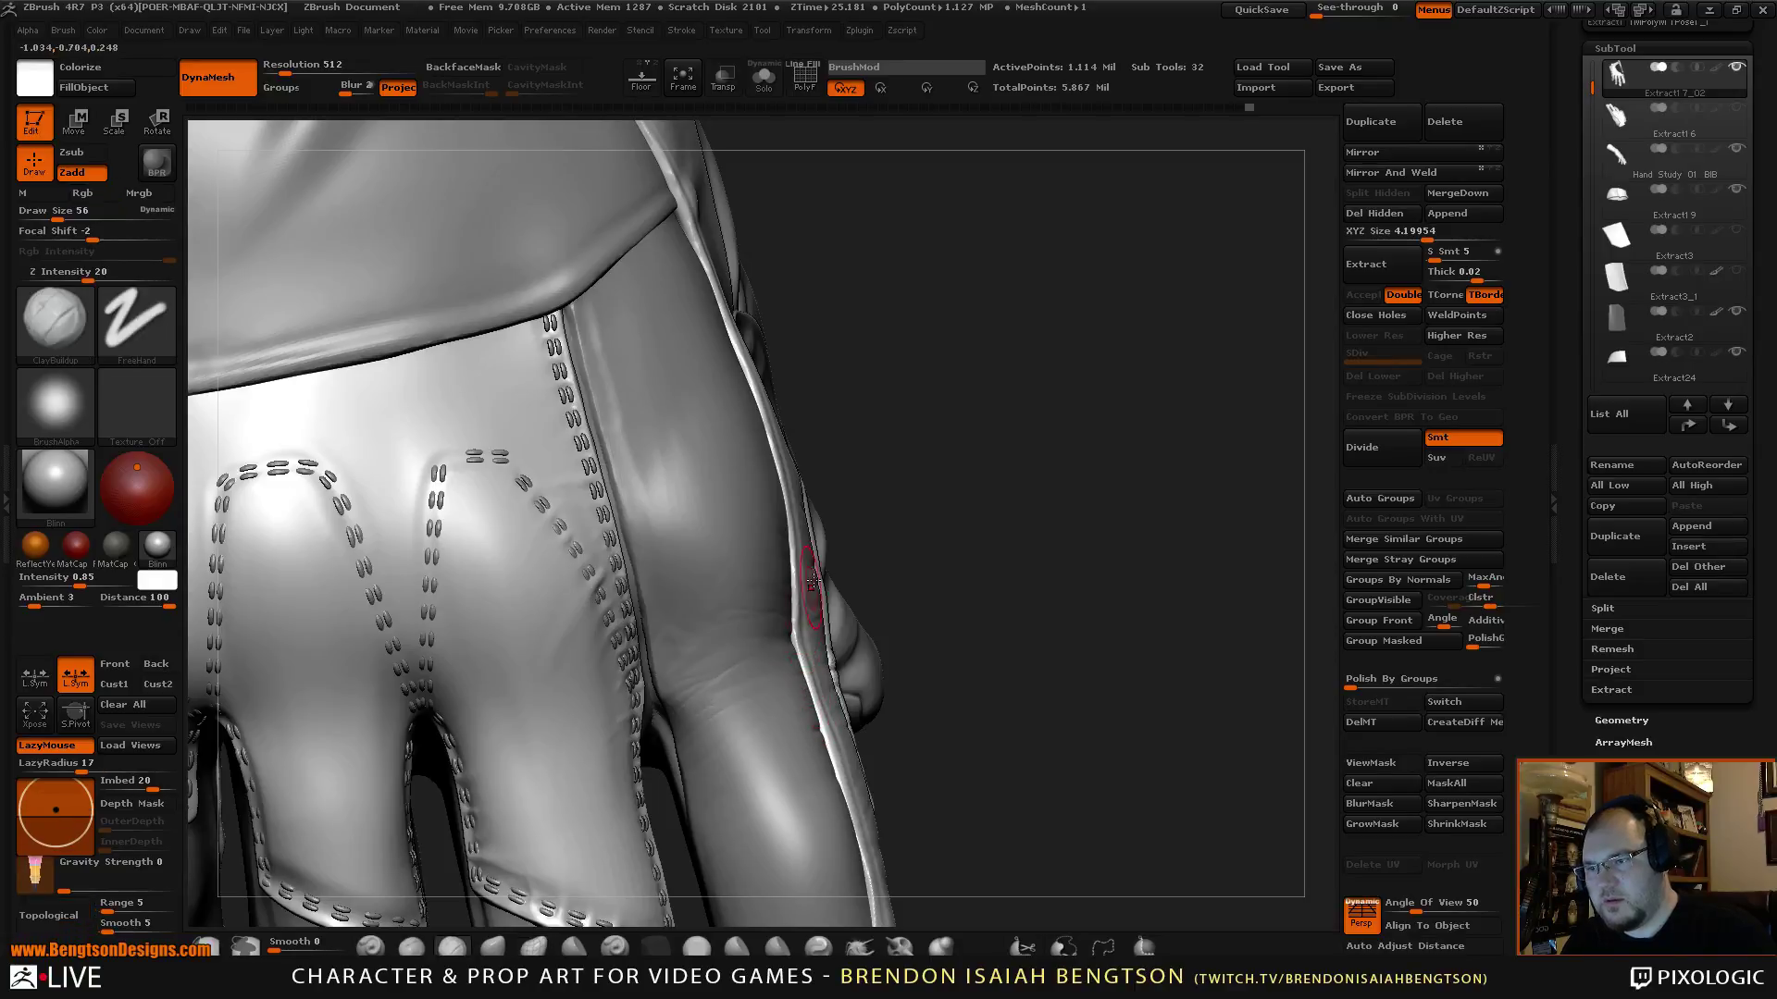
pyautogui.press('space')
pyautogui.moveTo(823, 562); pyautogui.dragTo(807, 563)
pyautogui.moveTo(1047, 424)
pyautogui.mouseDown()
pyautogui.moveTo(1083, 638)
pyautogui.moveTo(1058, 562)
pyautogui.moveTo(817, 448)
pyautogui.mouseUp()
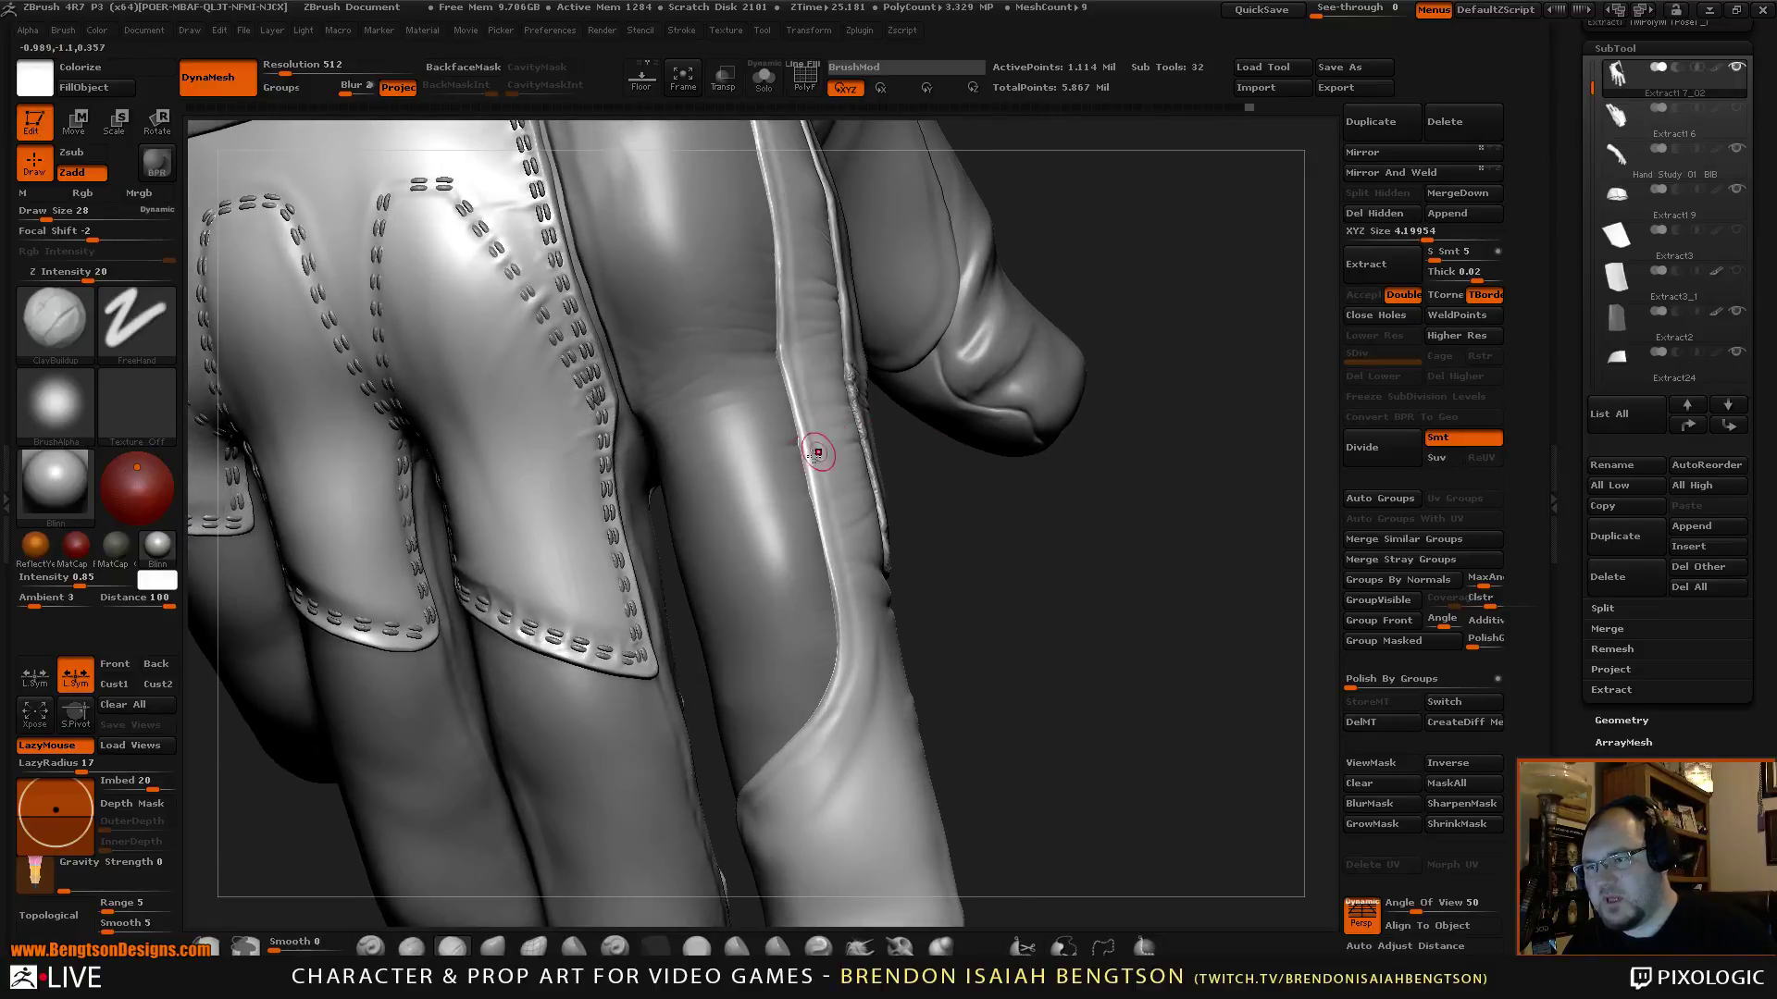
# Carve a Dam_Standard crease at Draw Size 28 along the trim edge on the side of the index finger.
pyautogui.moveTo(786, 379); pyautogui.dragTo(805, 459)
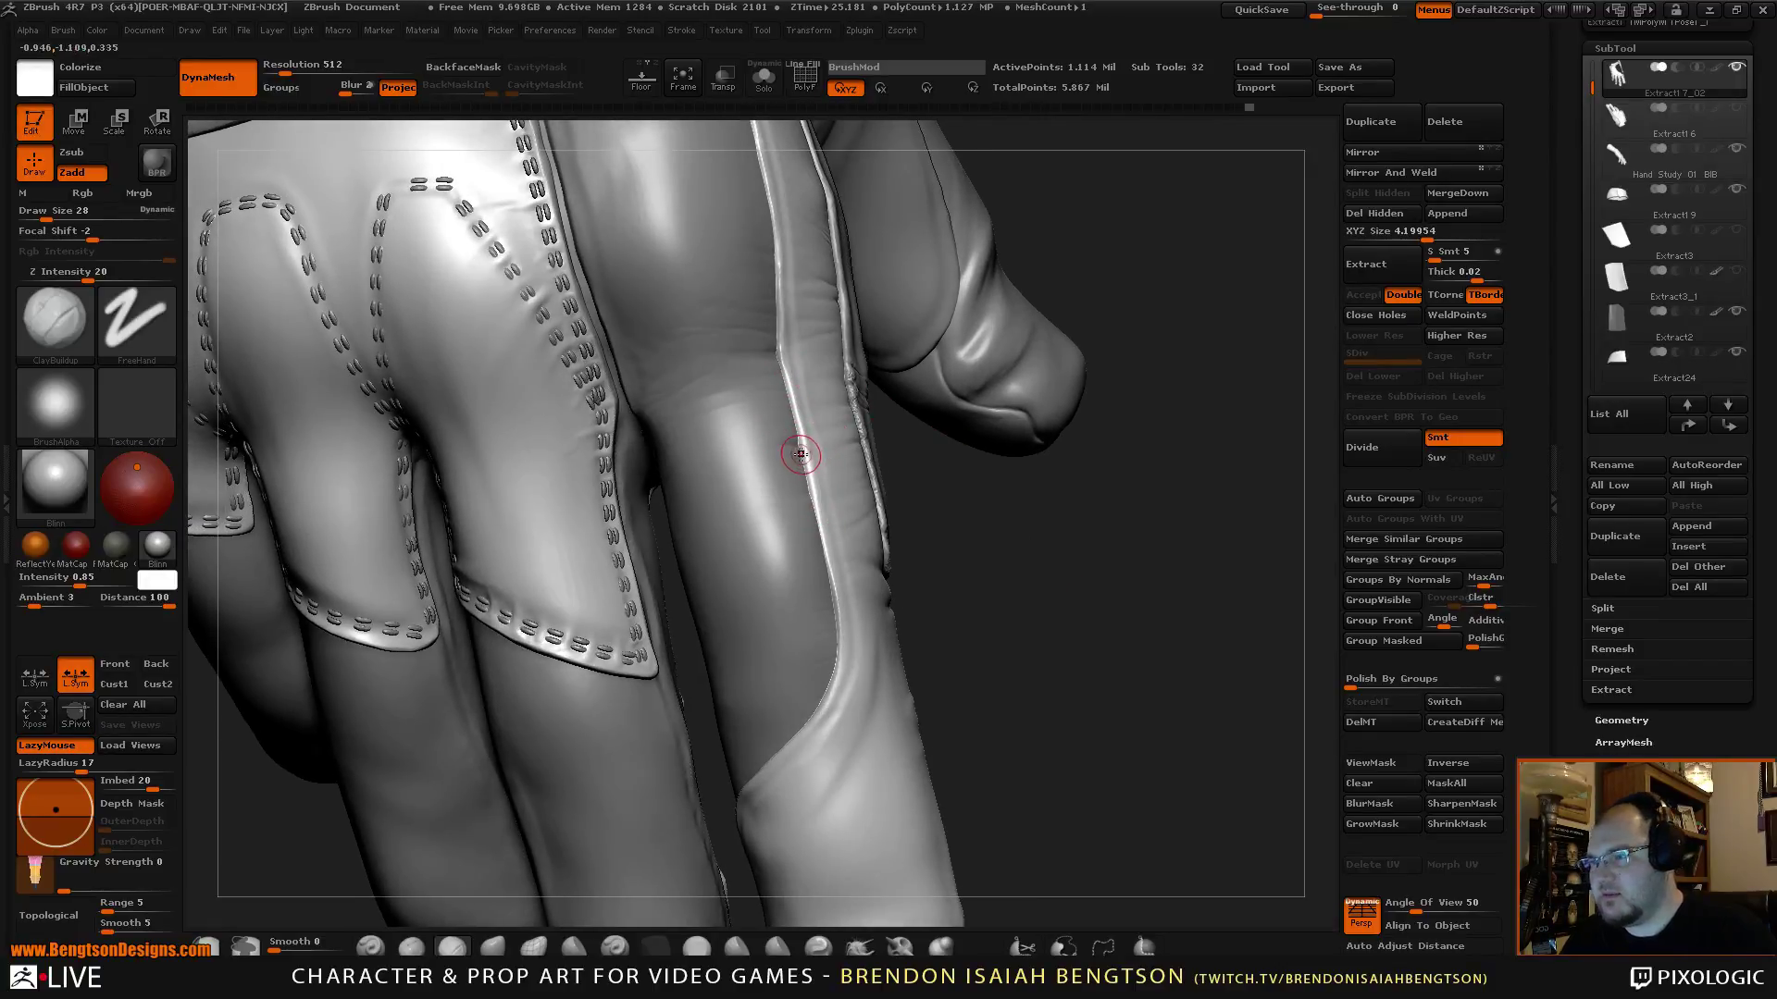
pyautogui.hotkey('ctrl', 'z')
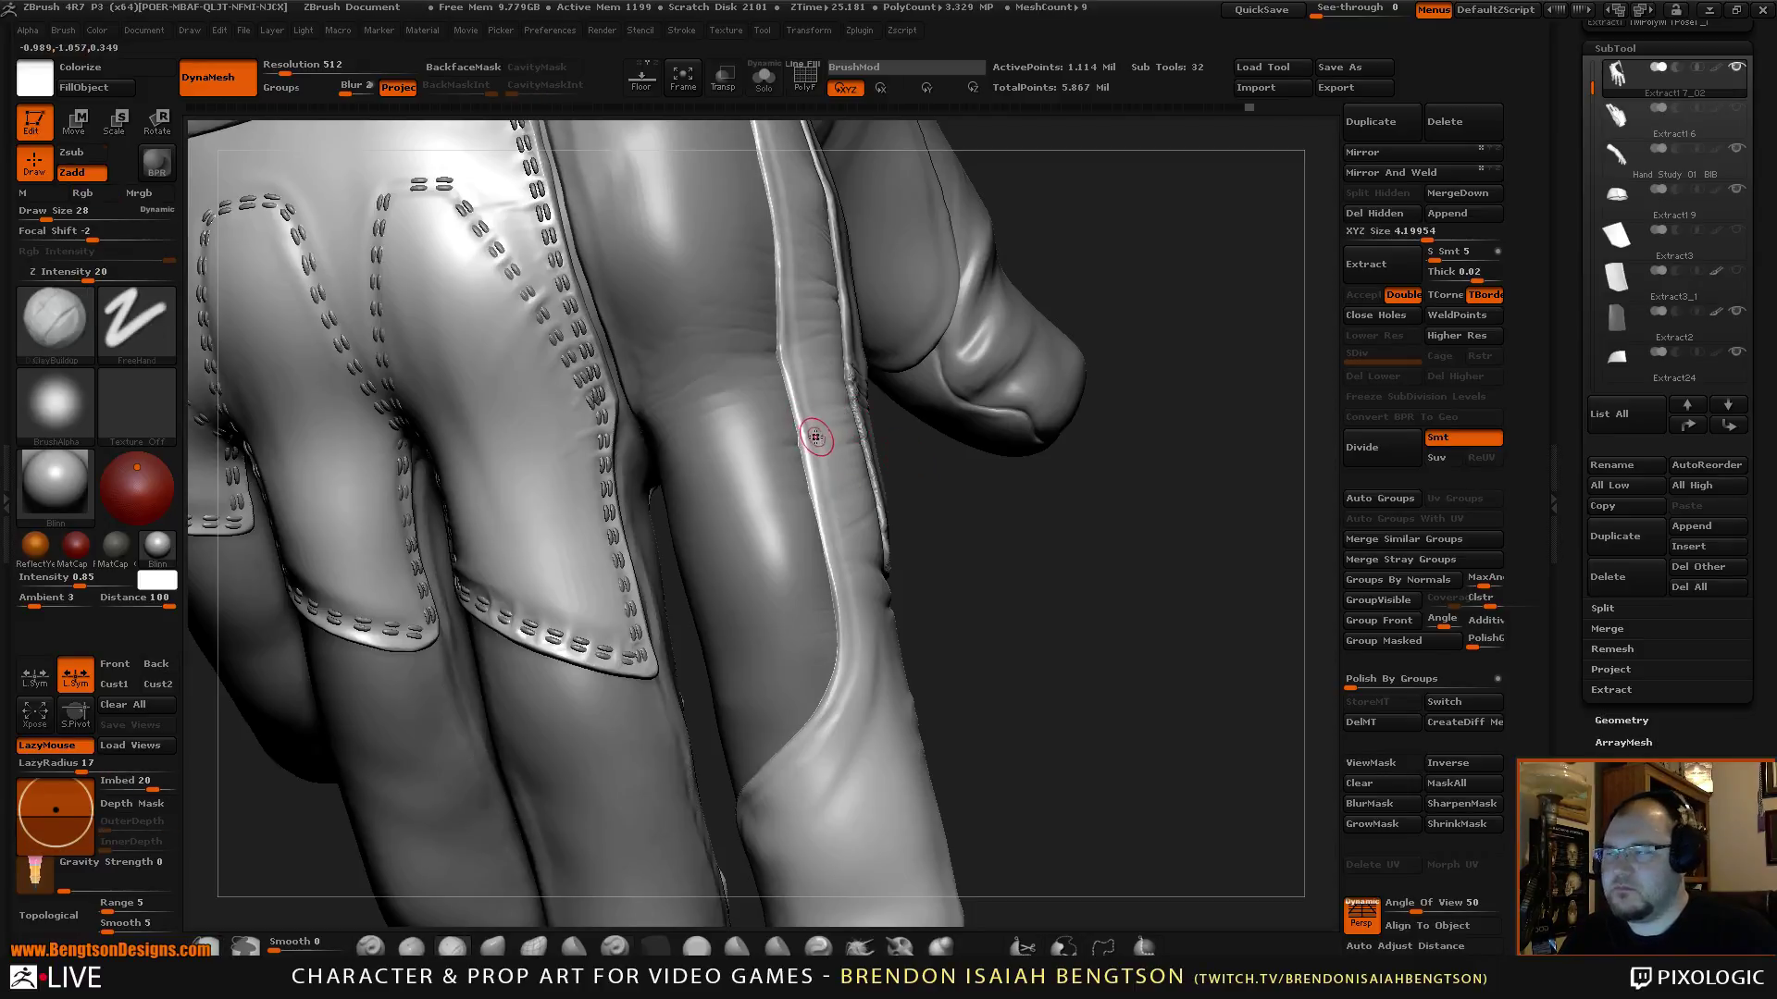
pyautogui.press('b')
pyautogui.press('d')
pyautogui.press('s')
pyautogui.moveTo(801, 416)
pyautogui.mouseDown()
pyautogui.moveTo(815, 490)
pyautogui.moveTo(802, 447)
pyautogui.mouseUp()
pyautogui.moveTo(830, 568); pyautogui.dragTo(831, 570)
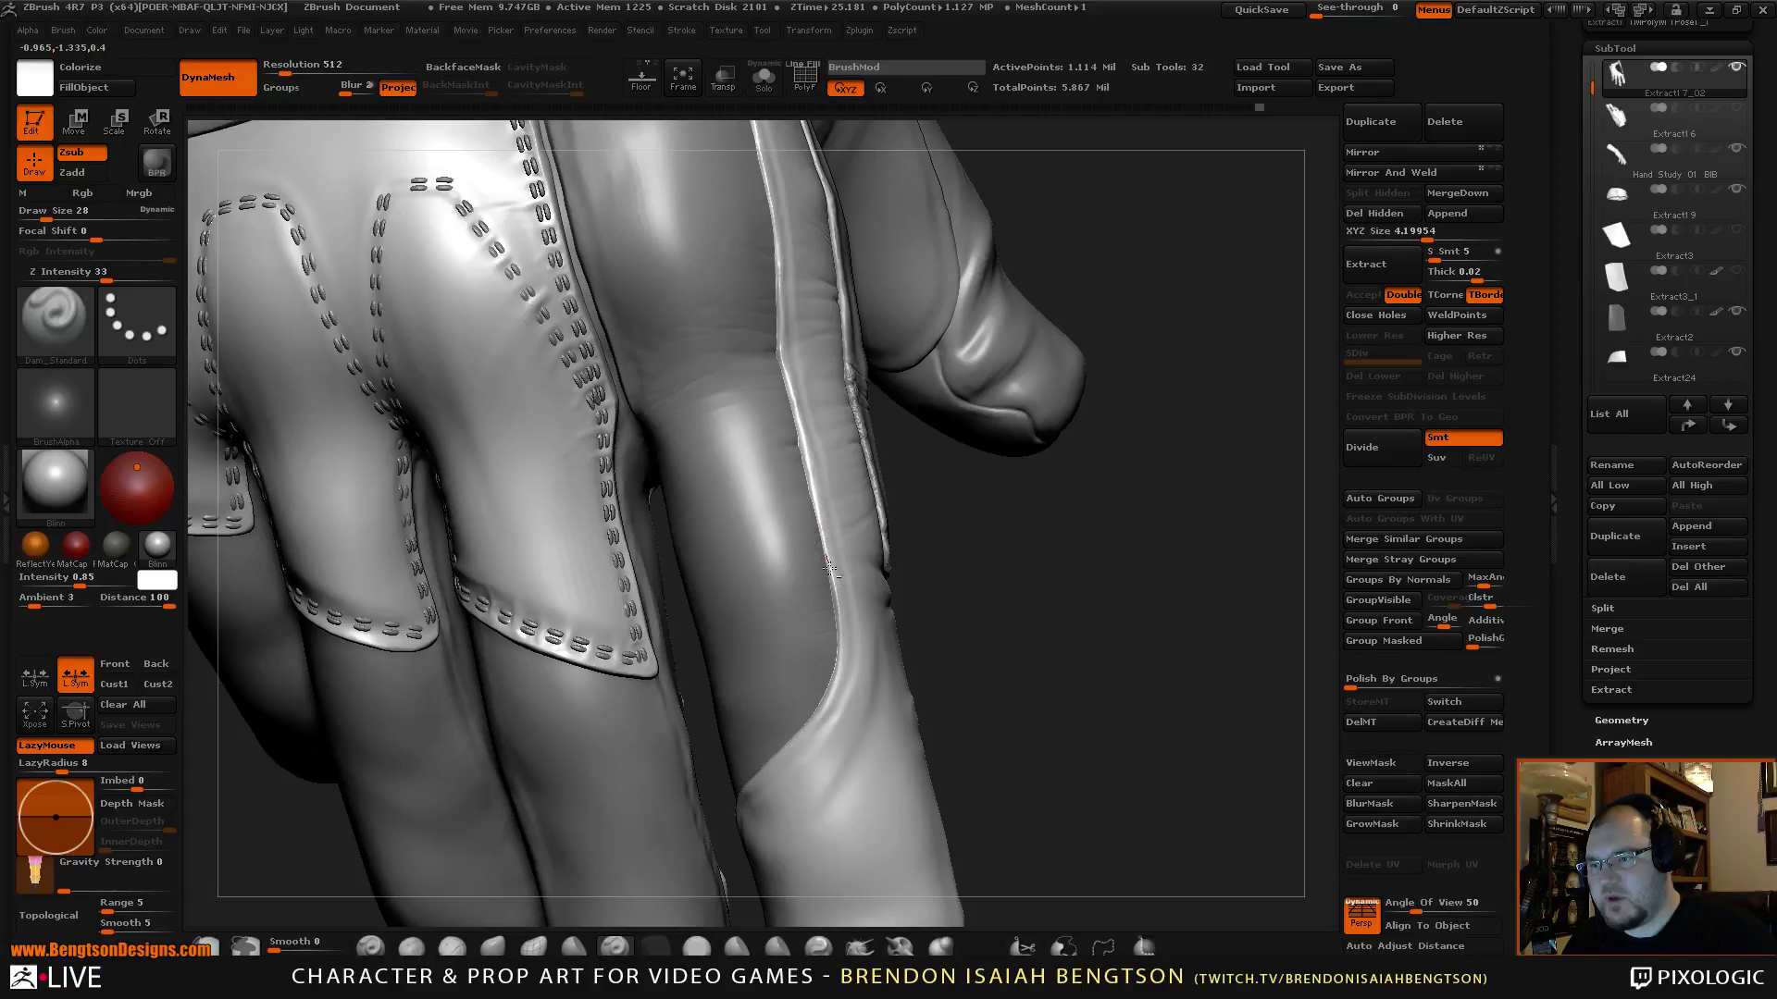
pyautogui.keyDown('alt'); pyautogui.moveTo(1062, 514); pyautogui.dragTo(1052, 530); pyautogui.keyUp('alt')
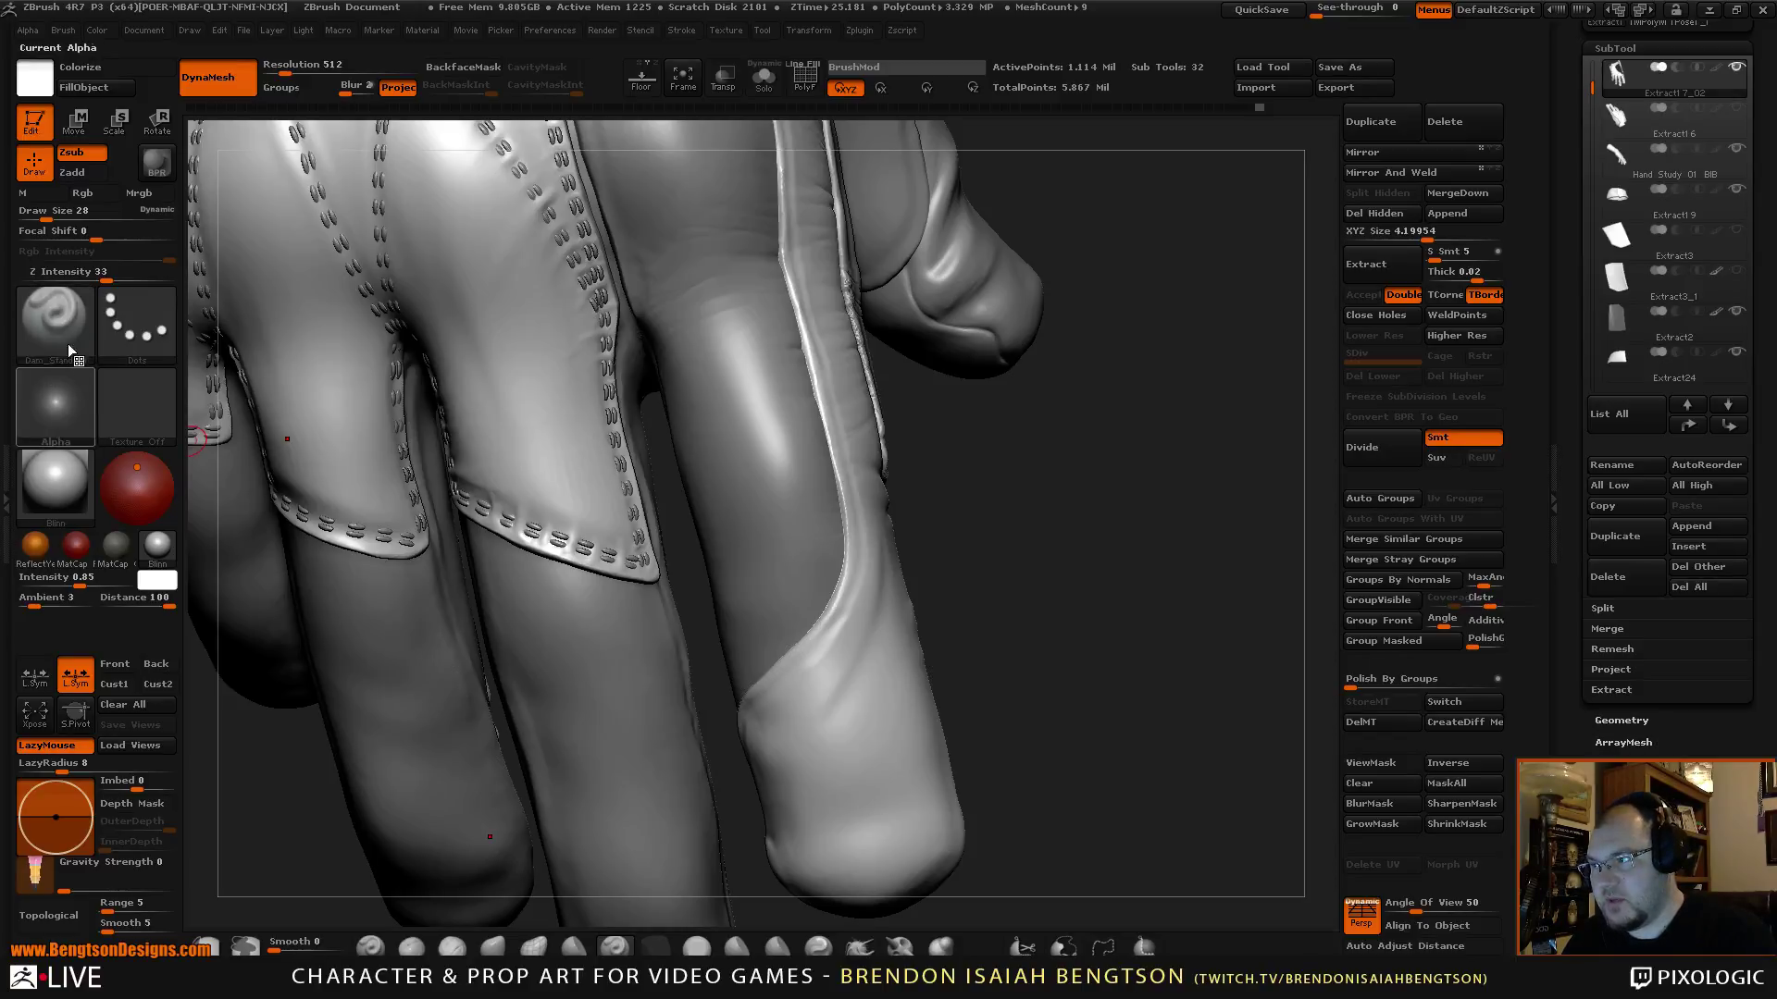
# Continue the Dam_Standard crease around the curved end of the trim and down the inner side of the index fingertip.
pyautogui.moveTo(1178, 540)
pyautogui.mouseDown()
pyautogui.moveTo(1166, 579)
pyautogui.moveTo(956, 509)
pyautogui.moveTo(840, 521)
pyautogui.moveTo(824, 646)
pyautogui.mouseUp()
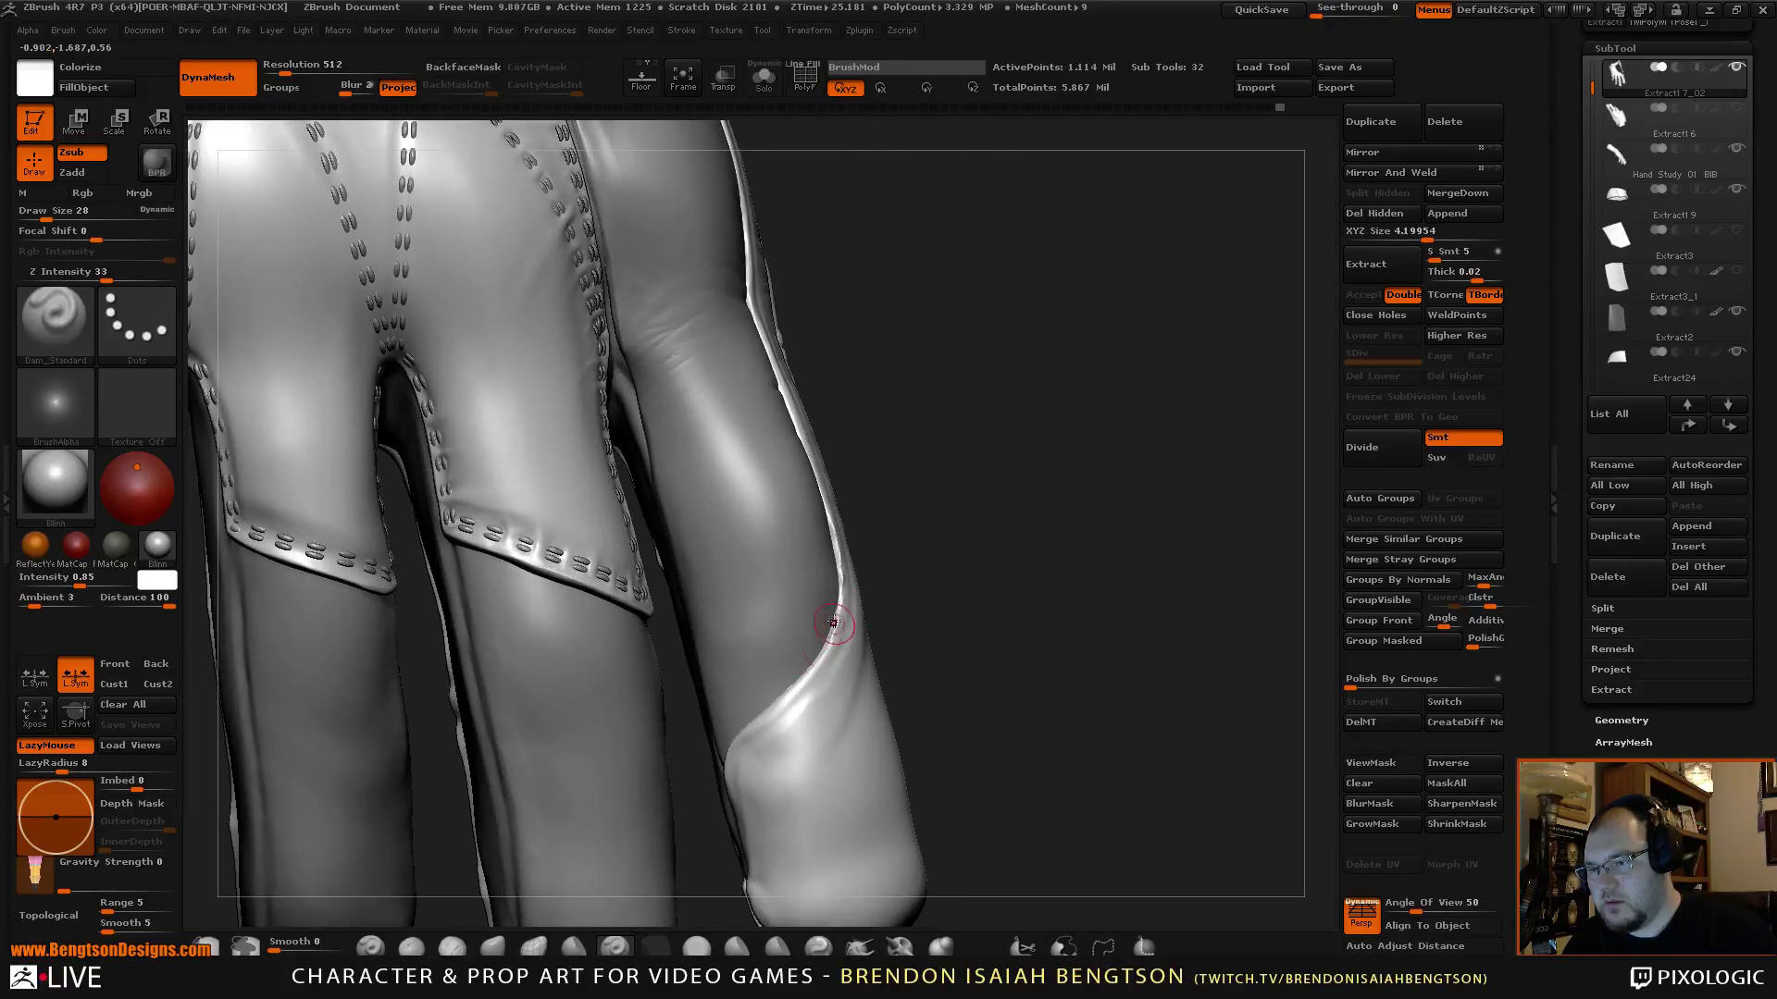
pyautogui.moveTo(836, 626); pyautogui.dragTo(729, 758)
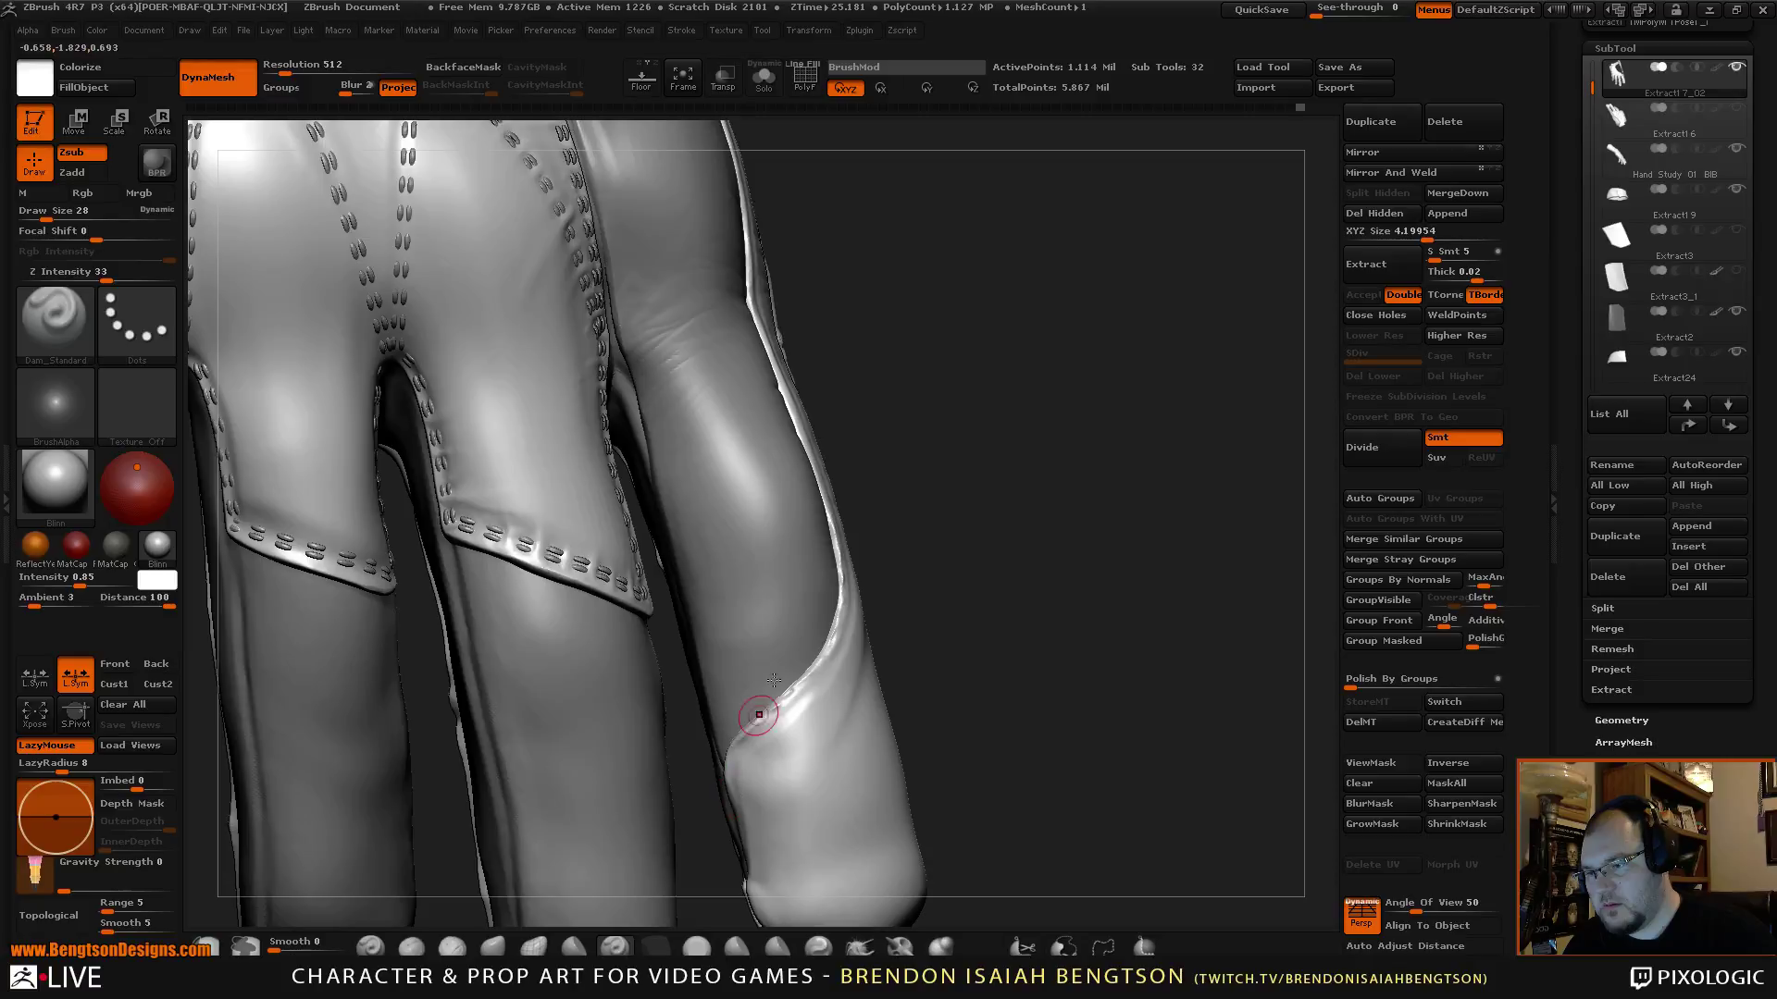
pyautogui.moveTo(1002, 444); pyautogui.dragTo(1045, 439)
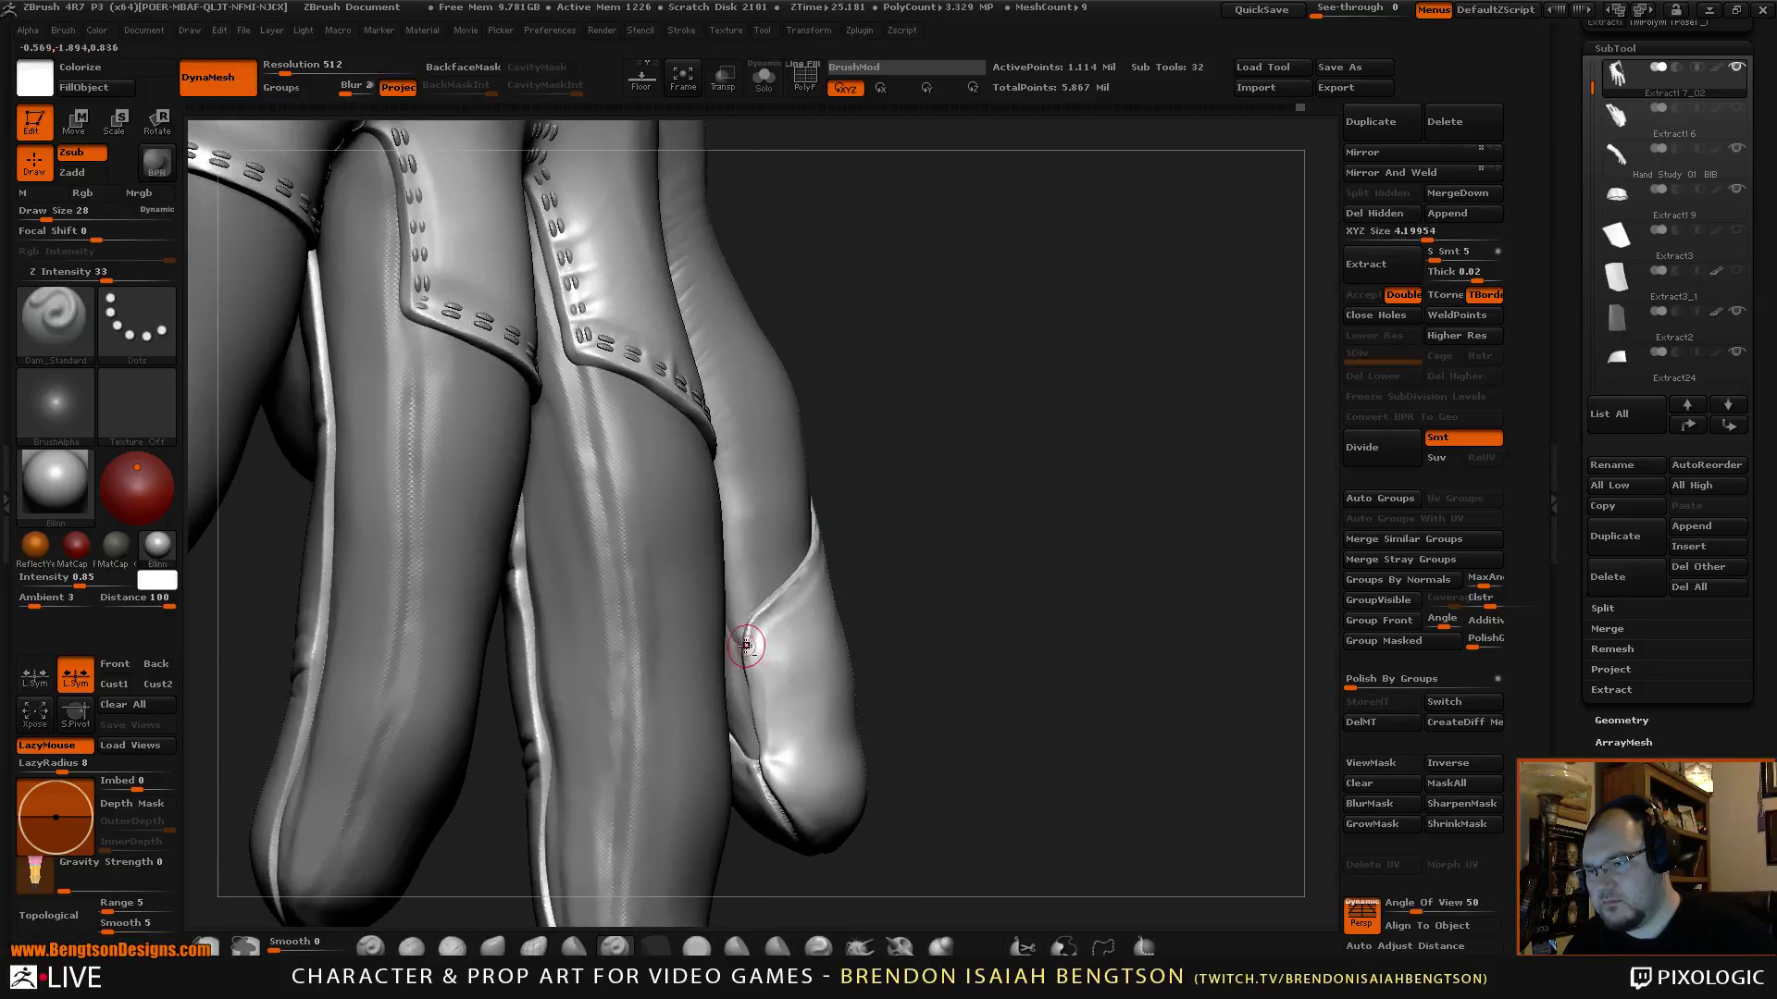
pyautogui.moveTo(746, 646); pyautogui.dragTo(742, 677)
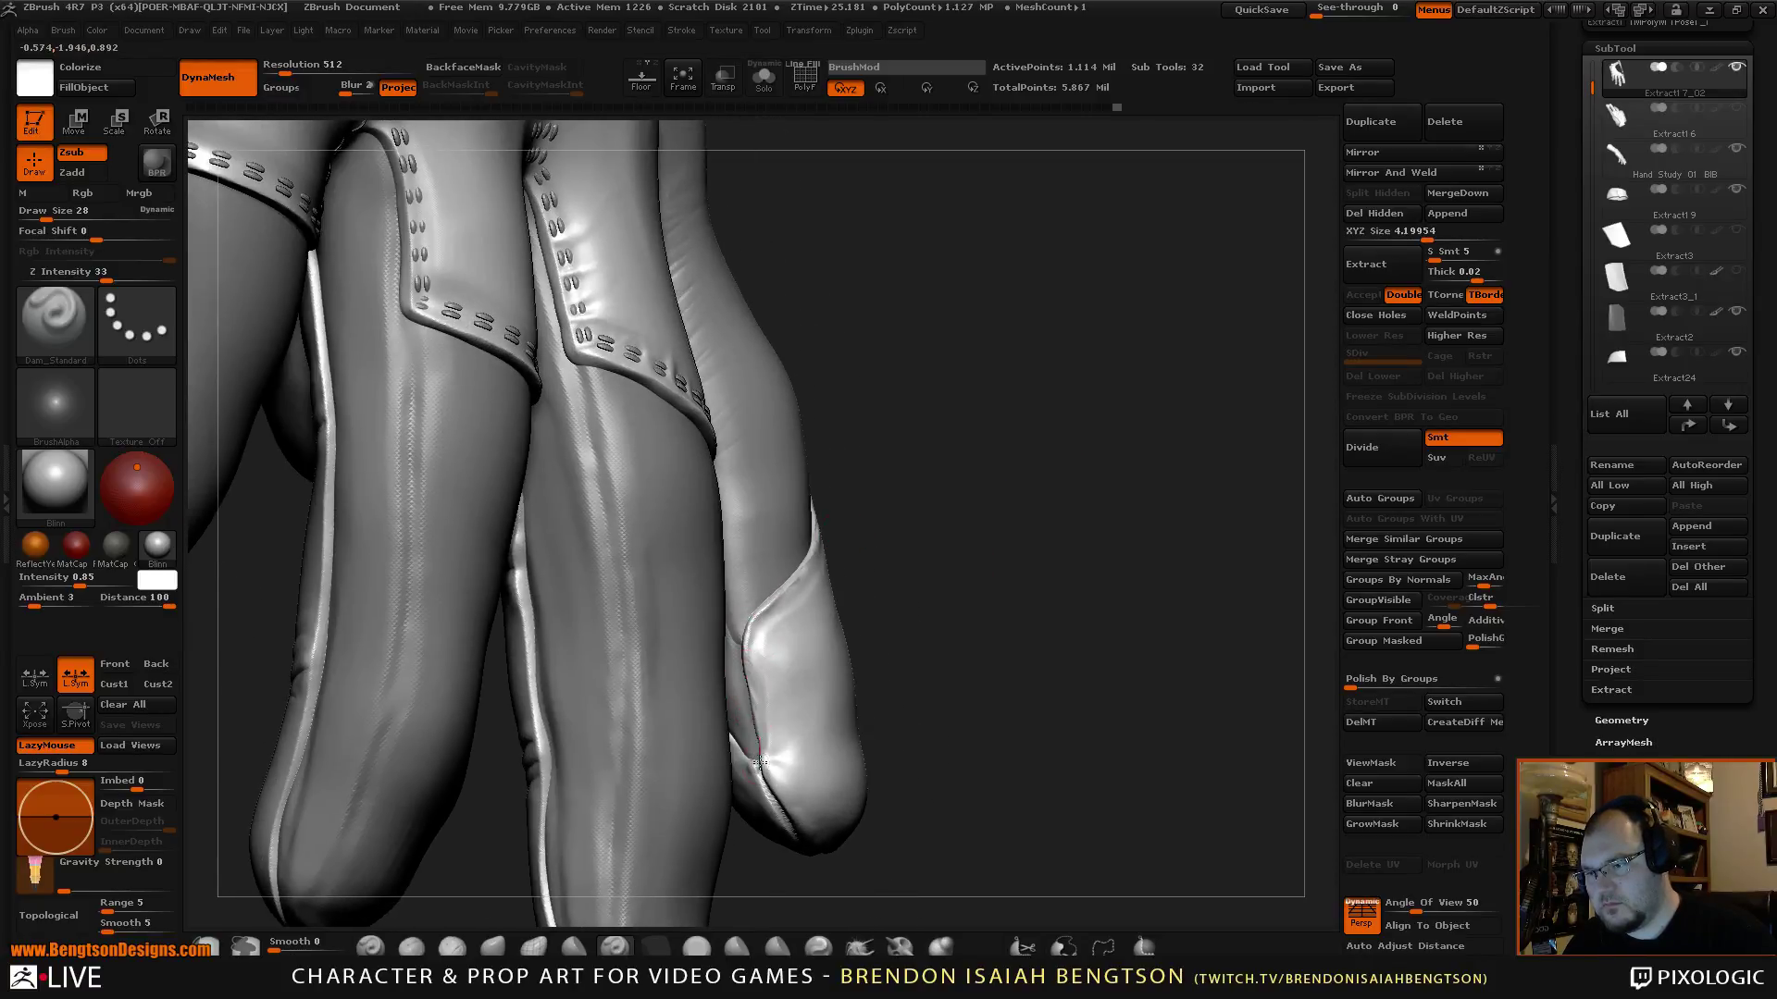
pyautogui.moveTo(1071, 625); pyautogui.dragTo(955, 711)
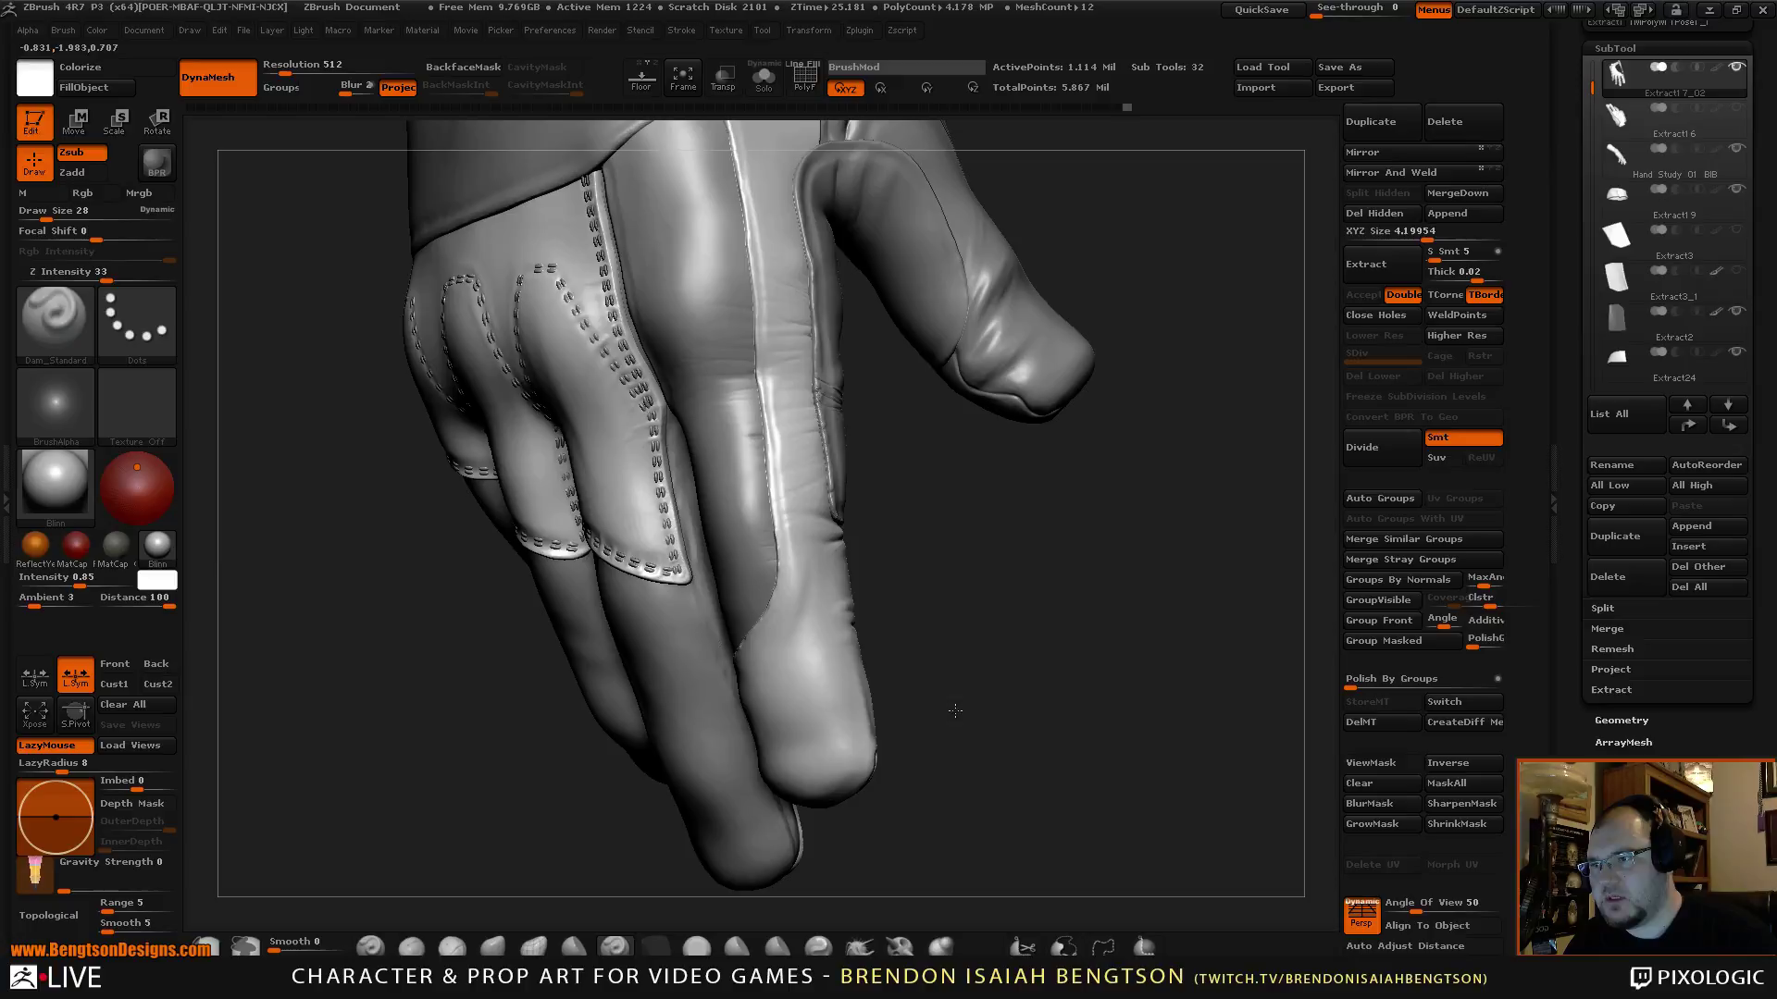
# Select the Extract17 side panel subtool and build up its upper end below the cuff with ClayBuildup at Draw Size 45.
pyautogui.keyDown('alt'); pyautogui.click(677, 244); pyautogui.keyUp('alt')
pyautogui.keyDown('alt'); pyautogui.moveTo(1170, 212); pyautogui.dragTo(1162, 328); pyautogui.keyUp('alt')
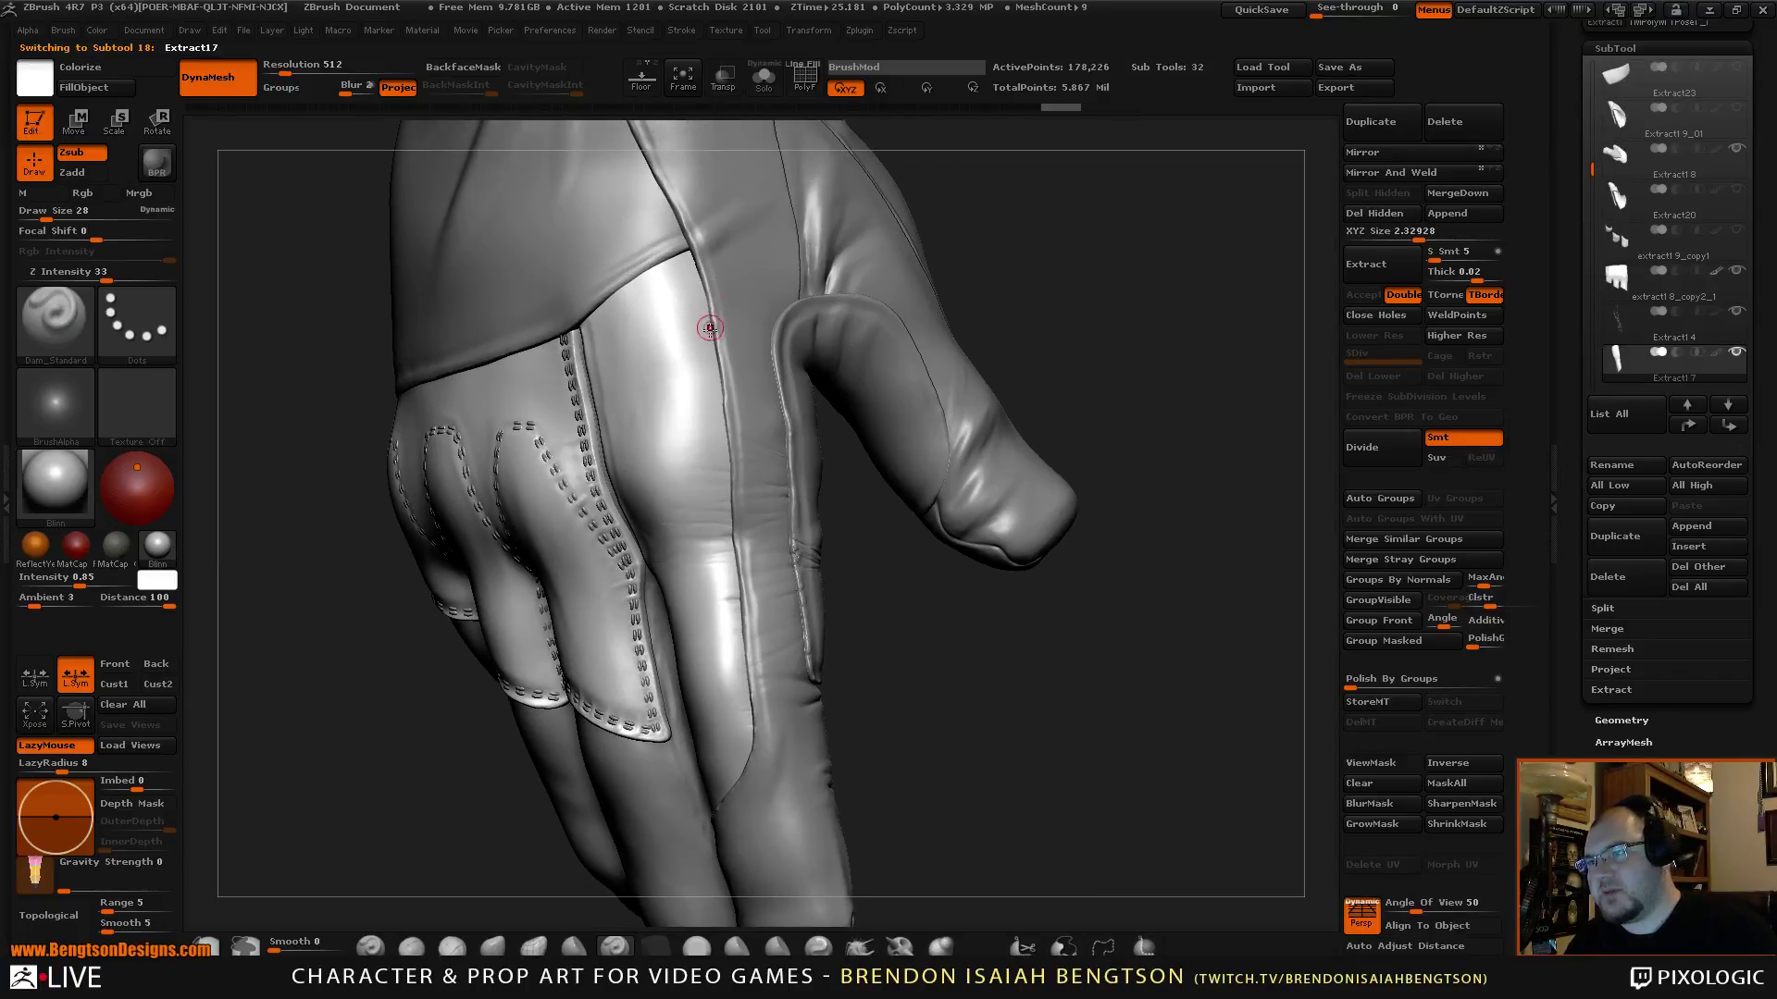
pyautogui.press('b')
pyautogui.press('c')
pyautogui.press('b')
pyautogui.press('space')
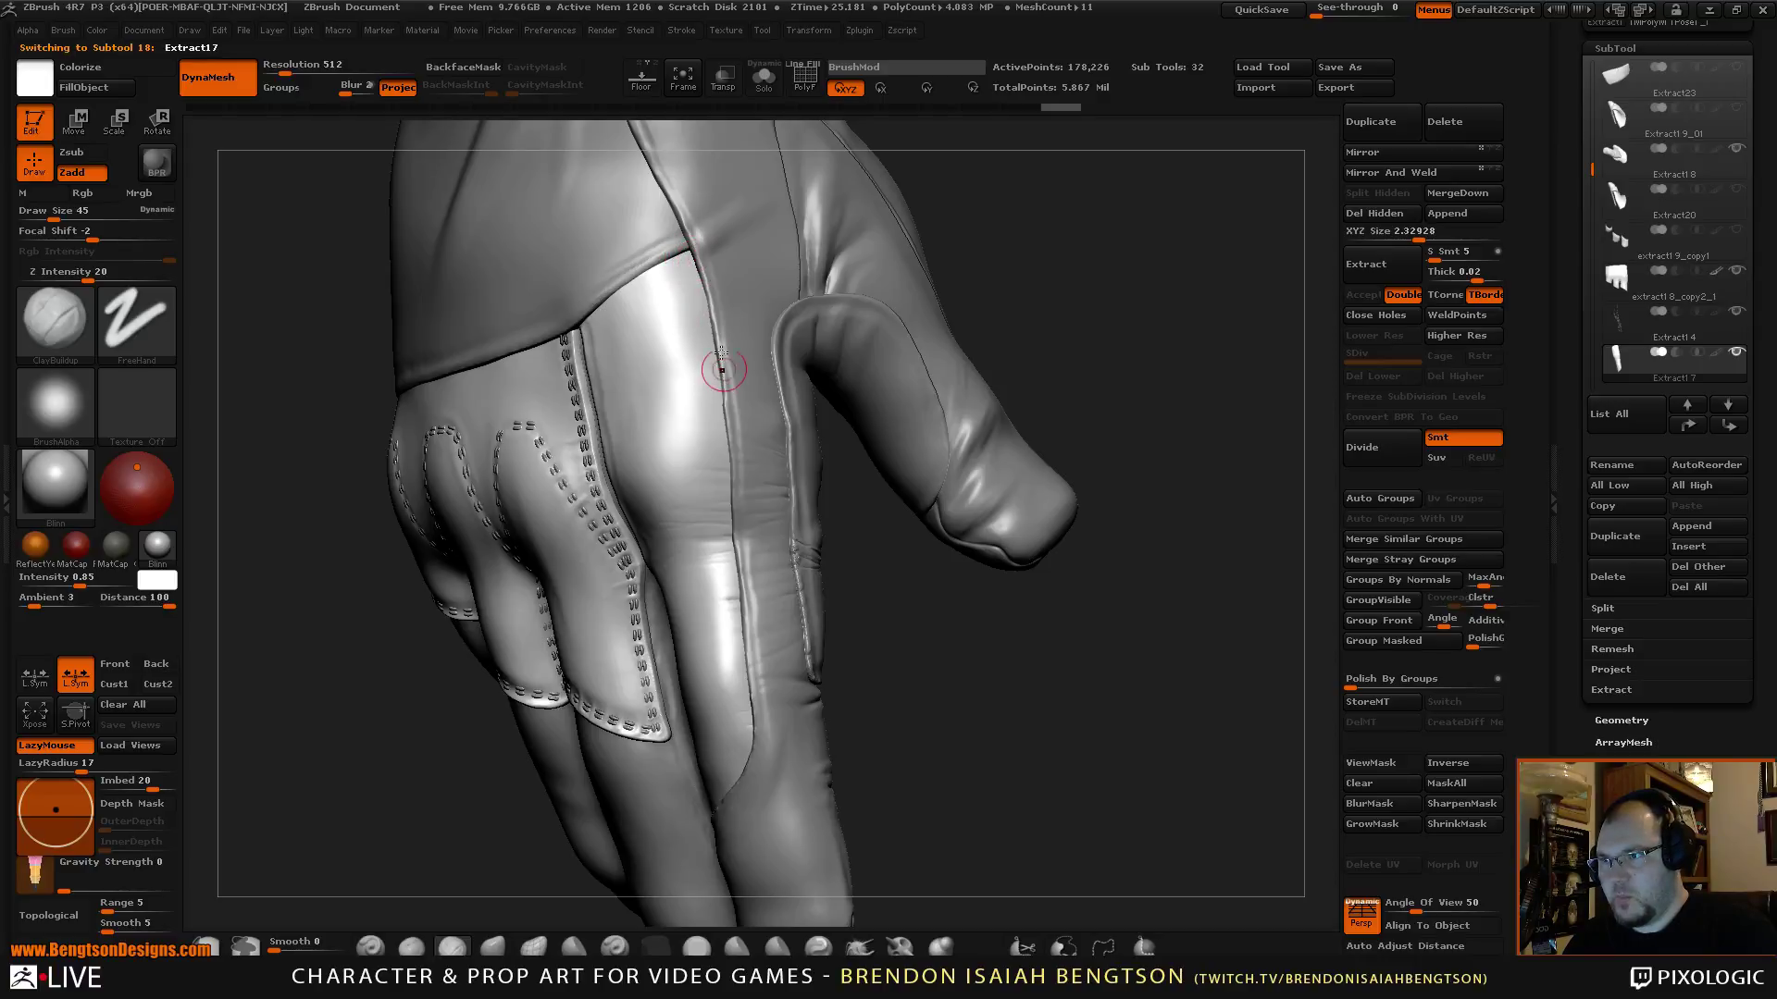
pyautogui.moveTo(687, 261); pyautogui.dragTo(700, 295)
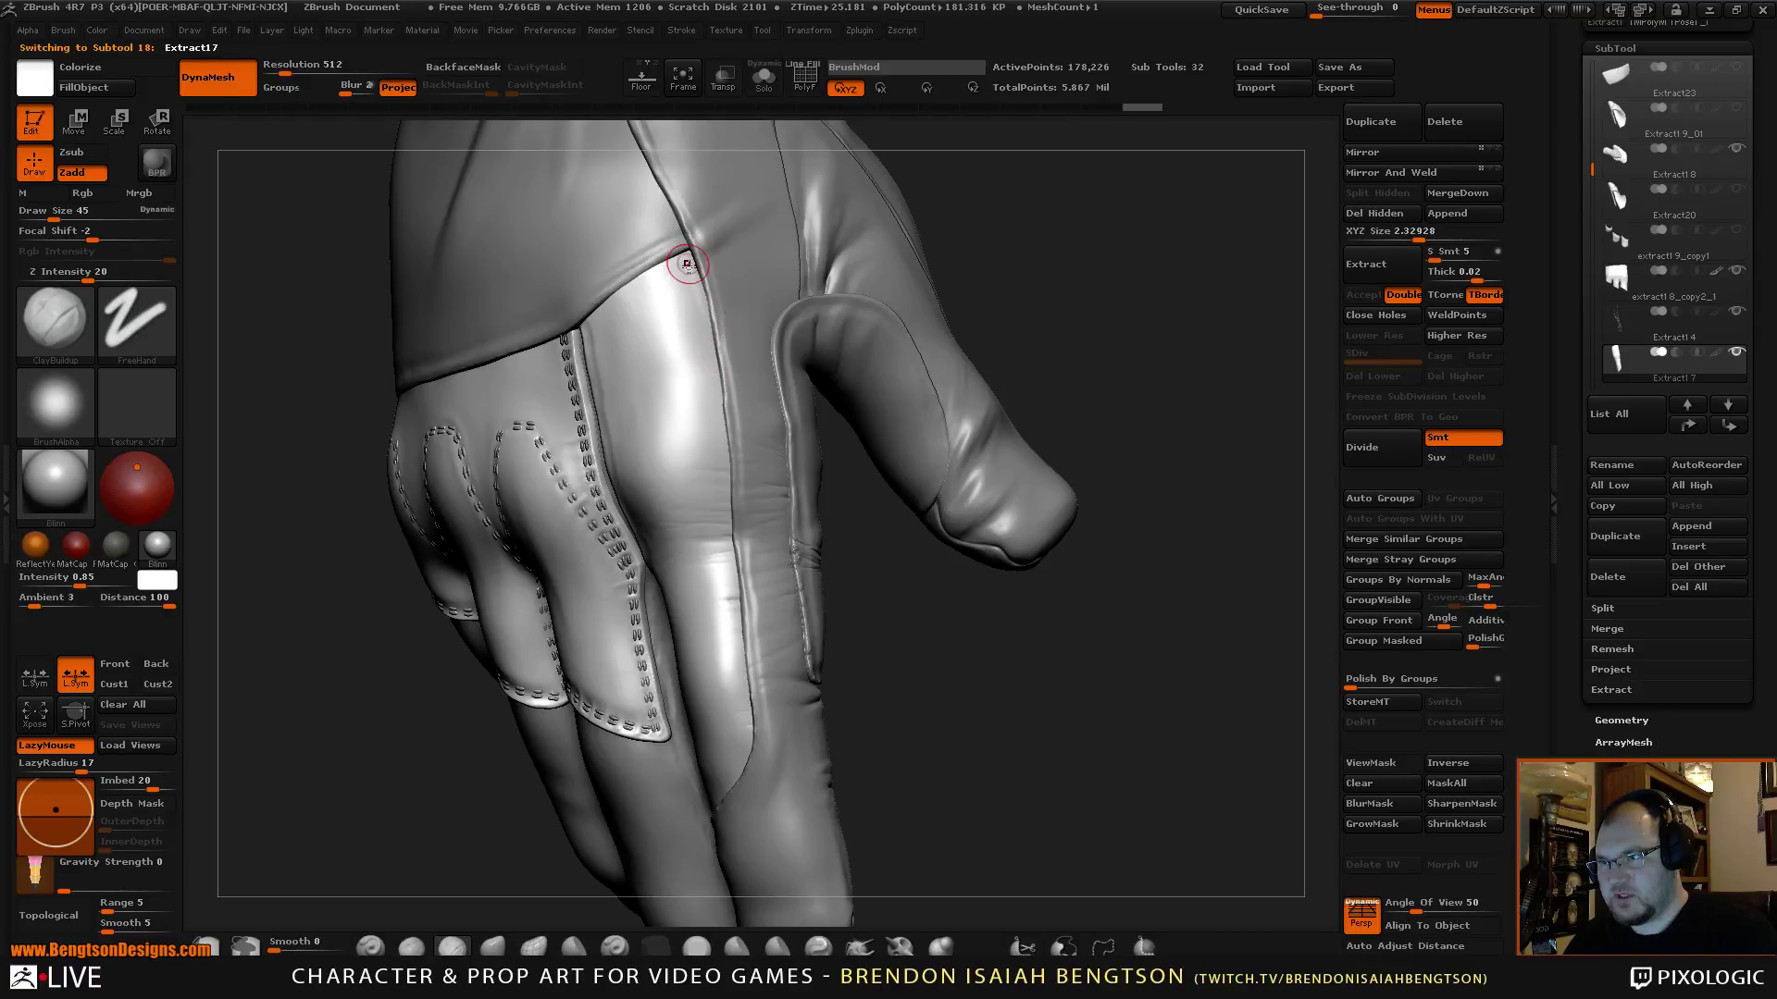
pyautogui.moveTo(996, 235)
pyautogui.mouseDown()
pyautogui.moveTo(1092, 298)
pyautogui.moveTo(728, 353)
pyautogui.mouseUp()
# Add soft ClayBuildup folds along the upper side panel's seam and smooth them into the surface.
pyautogui.moveTo(989, 651); pyautogui.dragTo(968, 629)
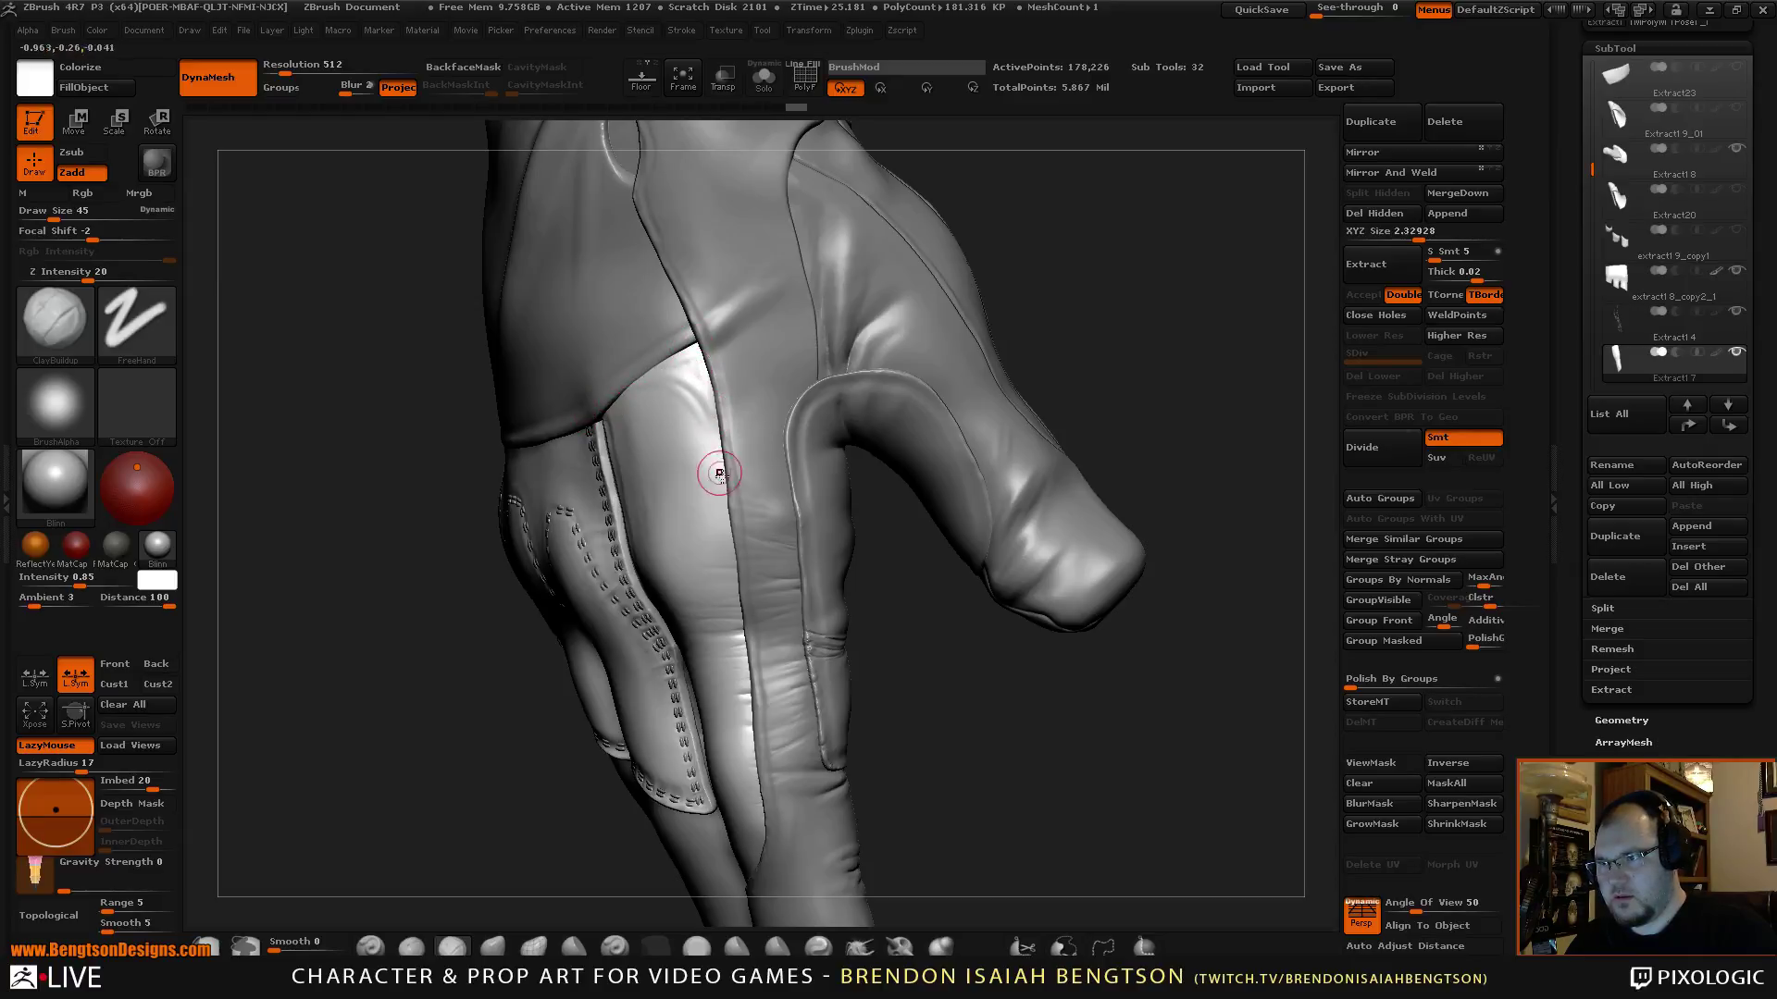
pyautogui.moveTo(669, 418)
pyautogui.mouseDown()
pyautogui.moveTo(734, 506)
pyautogui.moveTo(730, 547)
pyautogui.mouseUp()
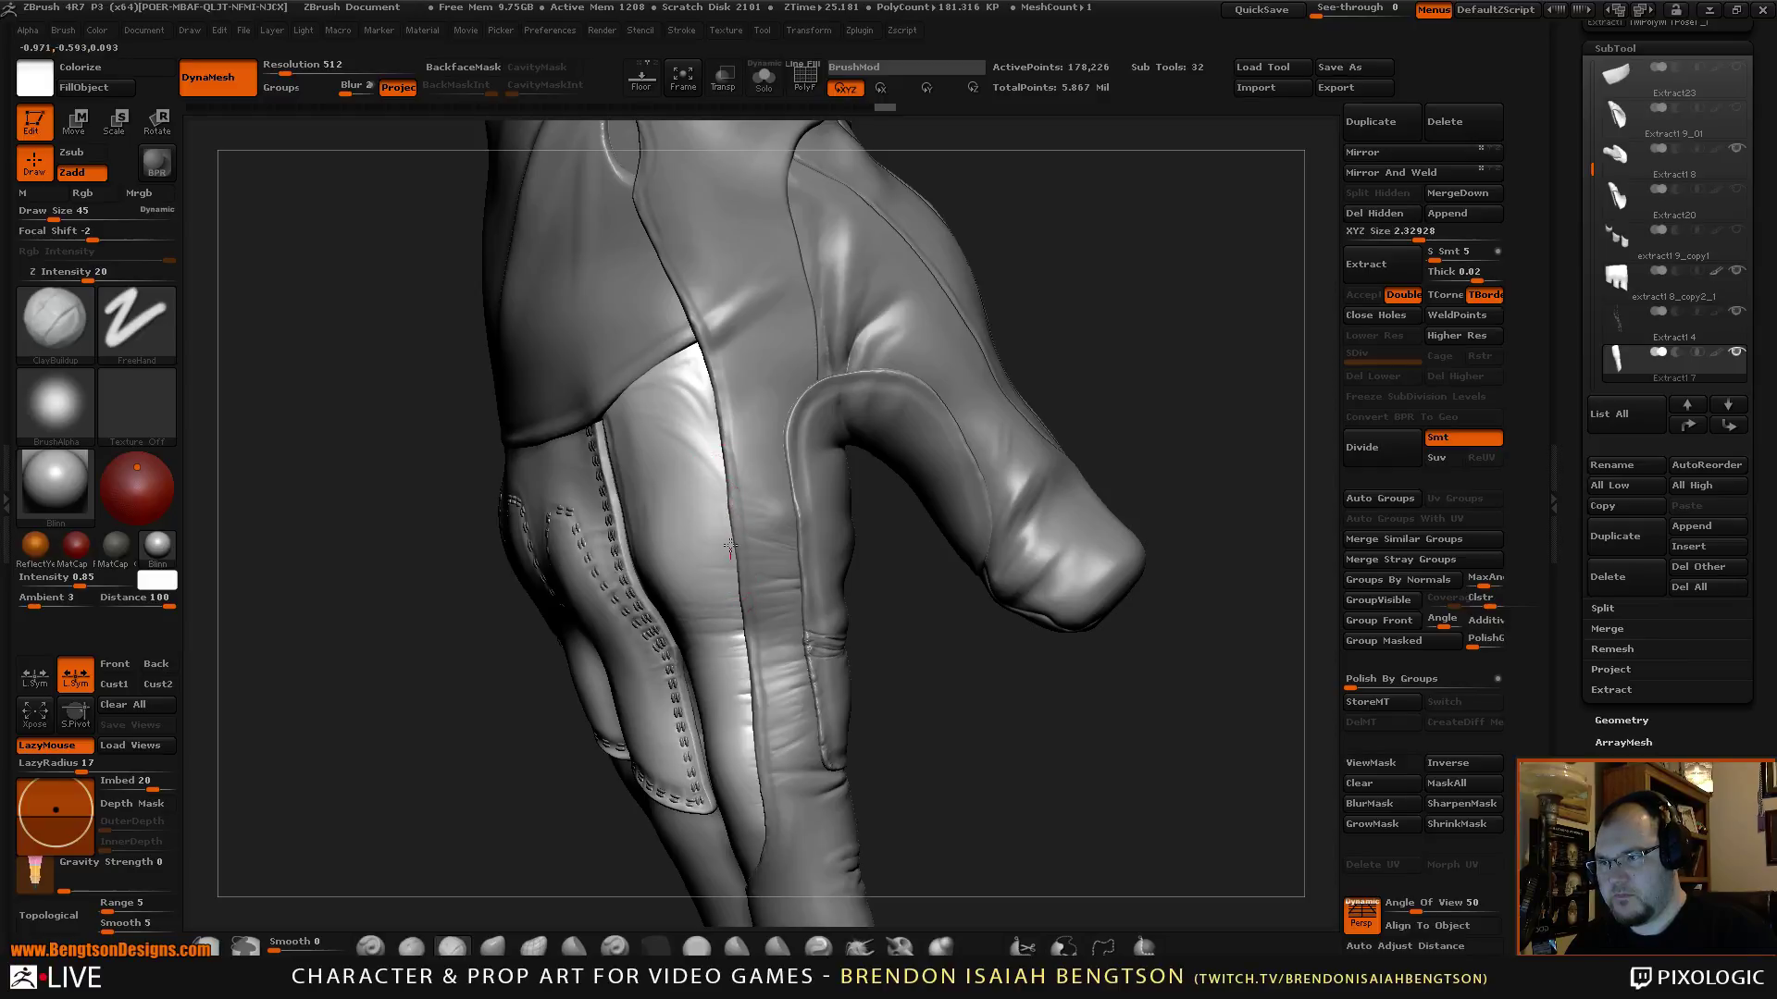
pyautogui.moveTo(697, 421); pyautogui.dragTo(711, 451)
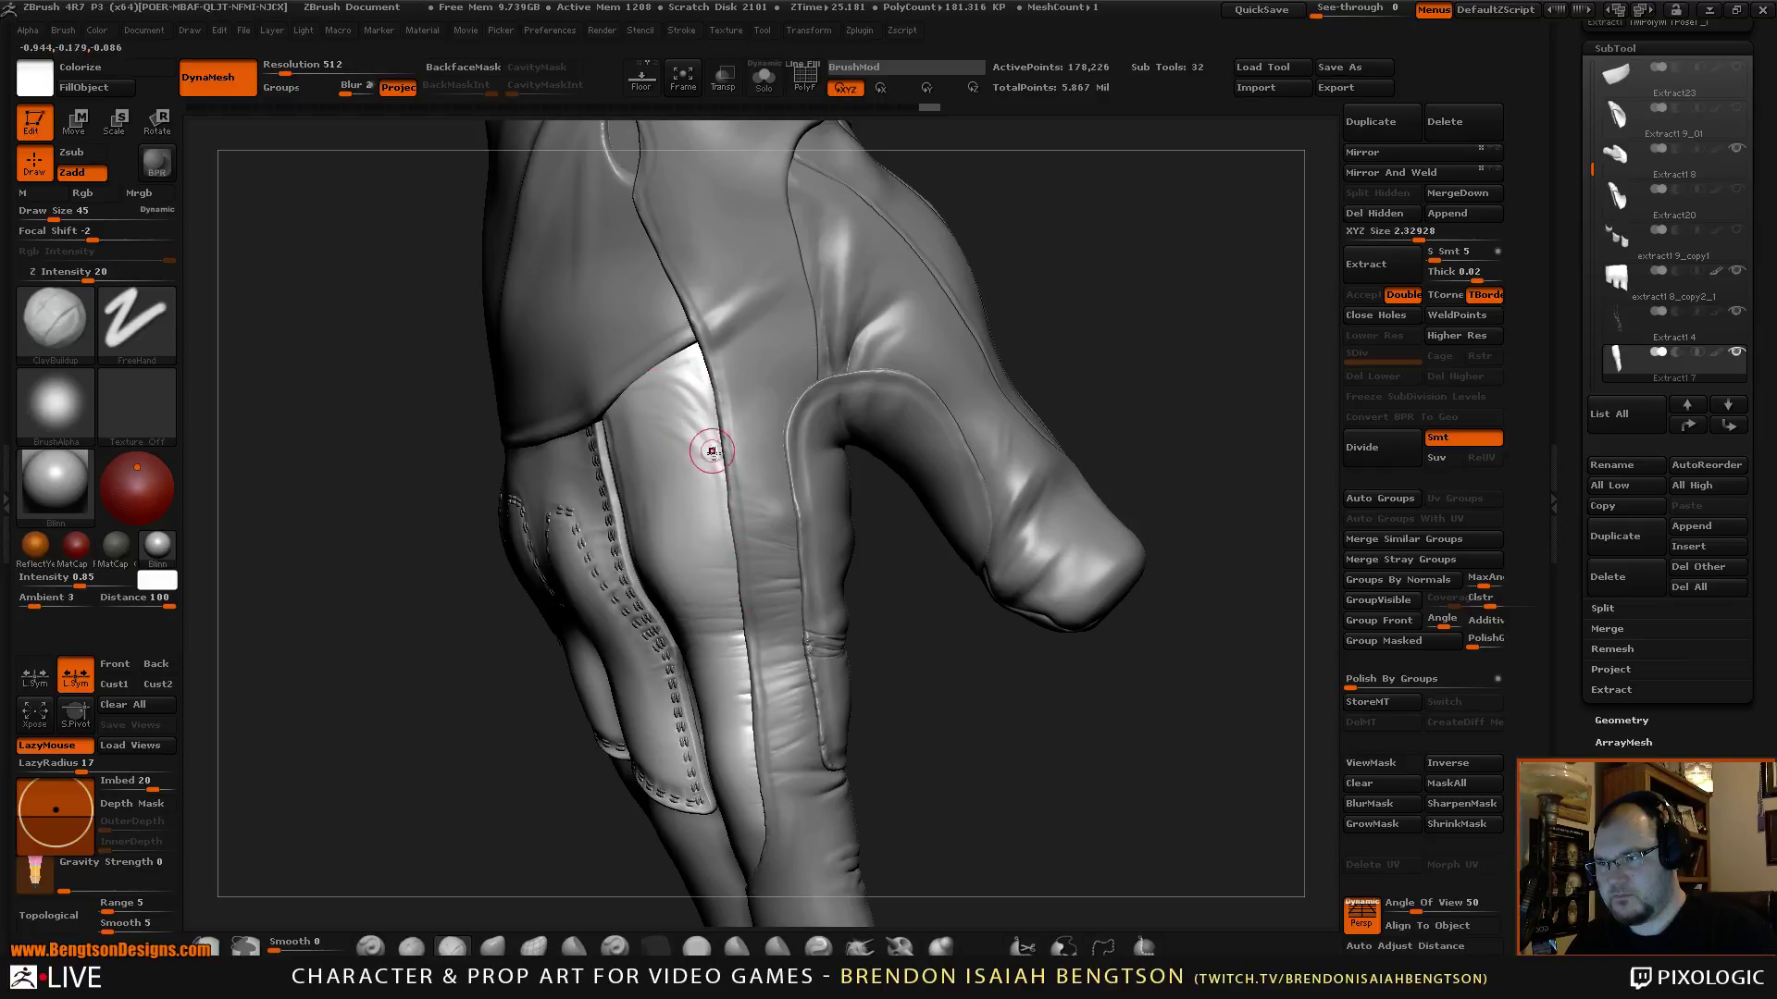
pyautogui.moveTo(938, 686)
pyautogui.mouseDown()
pyautogui.moveTo(911, 674)
pyautogui.moveTo(961, 680)
pyautogui.moveTo(948, 709)
pyautogui.moveTo(703, 462)
pyautogui.mouseUp()
pyautogui.press('shift')
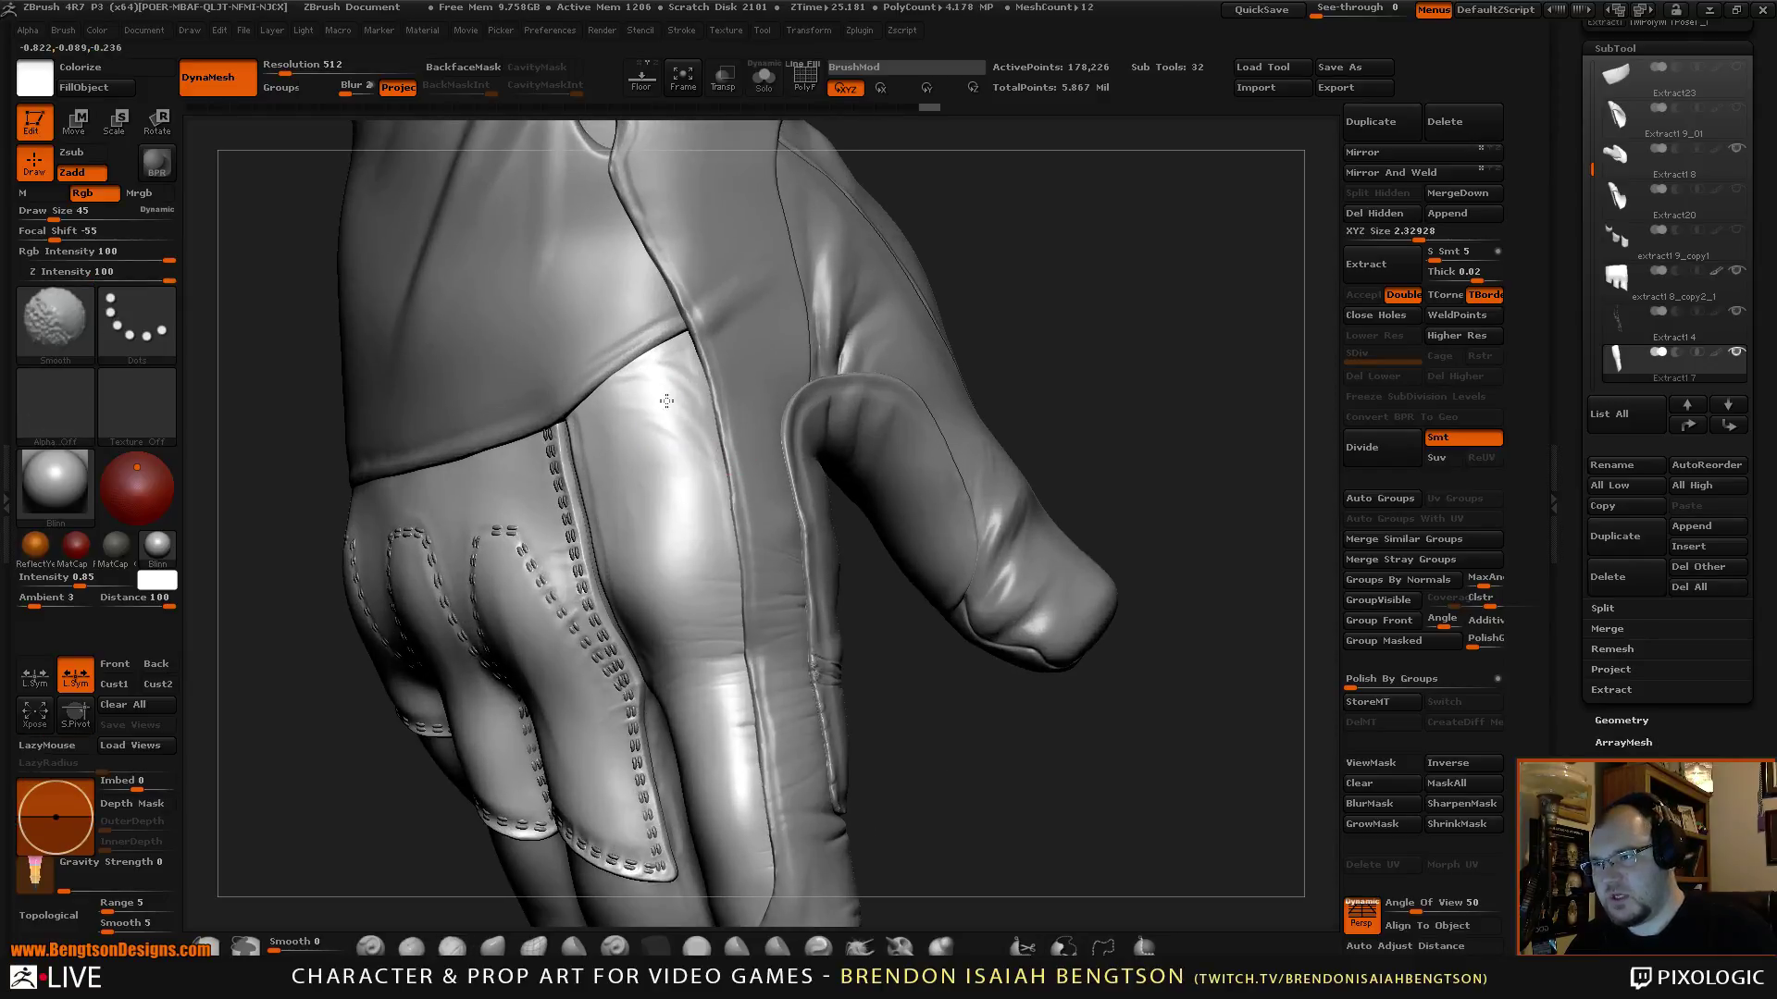
pyautogui.keyDown('shift'); pyautogui.moveTo(696, 456); pyautogui.dragTo(706, 420); pyautogui.keyUp('shift')
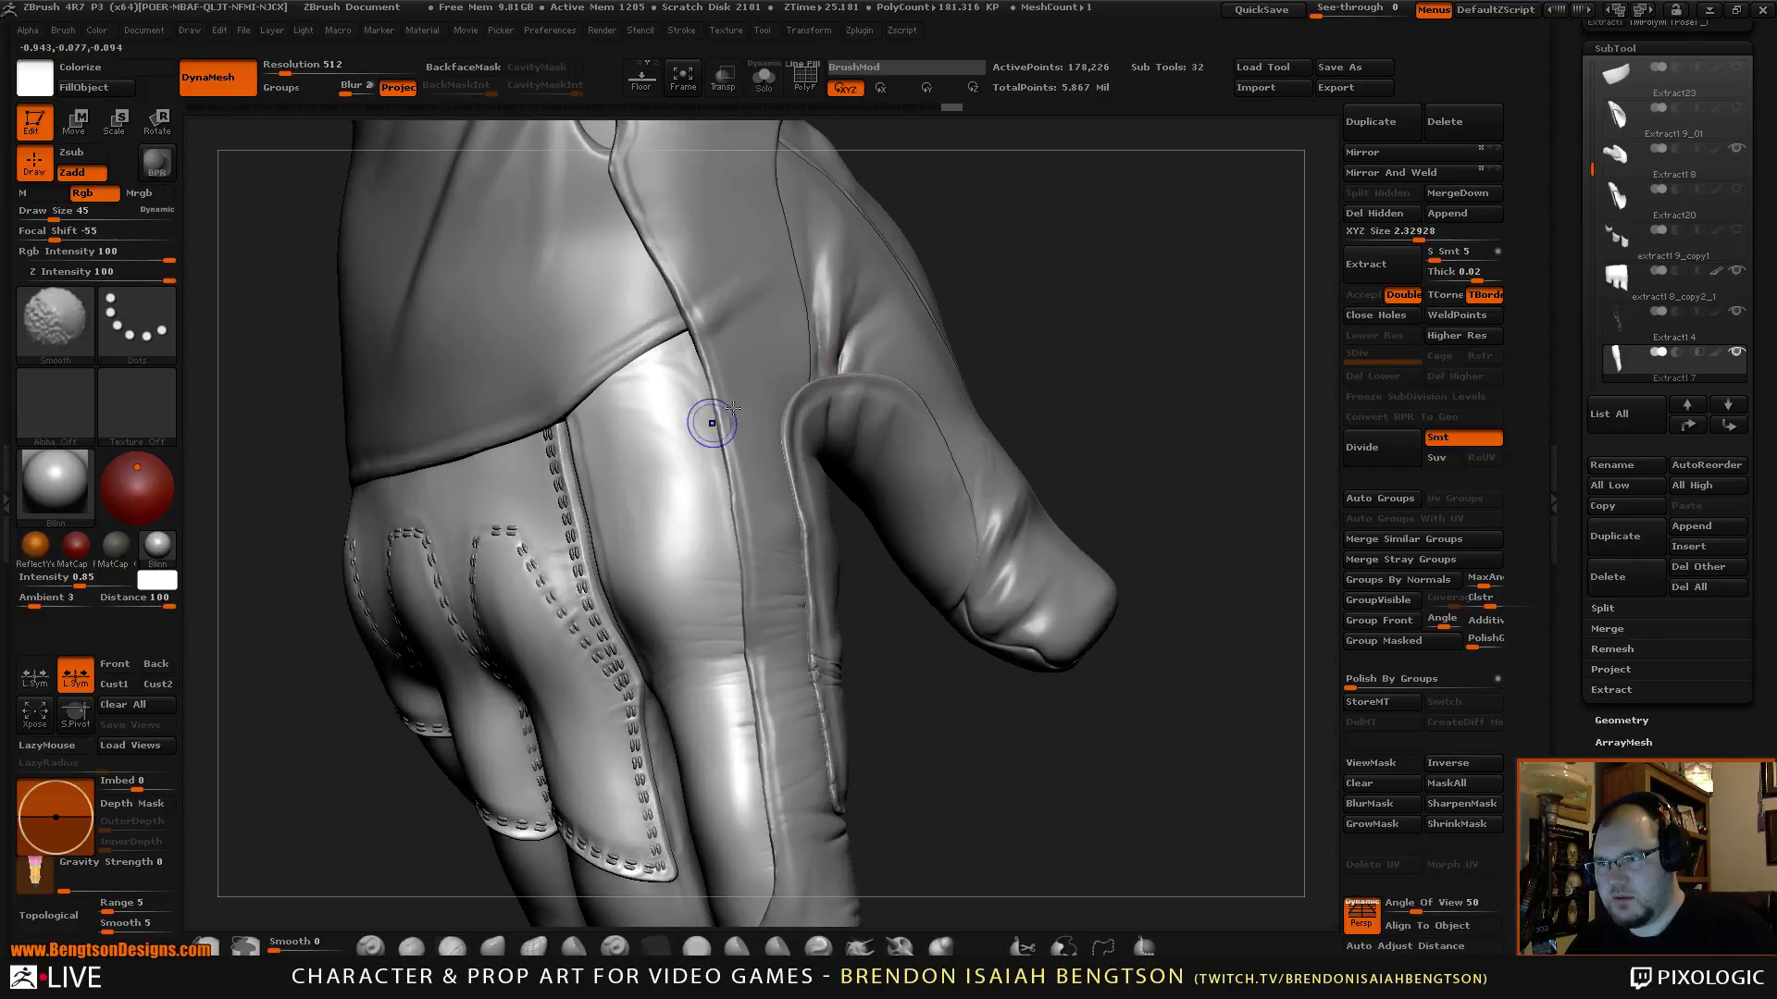
pyautogui.keyDown('alt'); pyautogui.moveTo(1136, 347); pyautogui.dragTo(1106, 242); pyautogui.keyUp('alt')
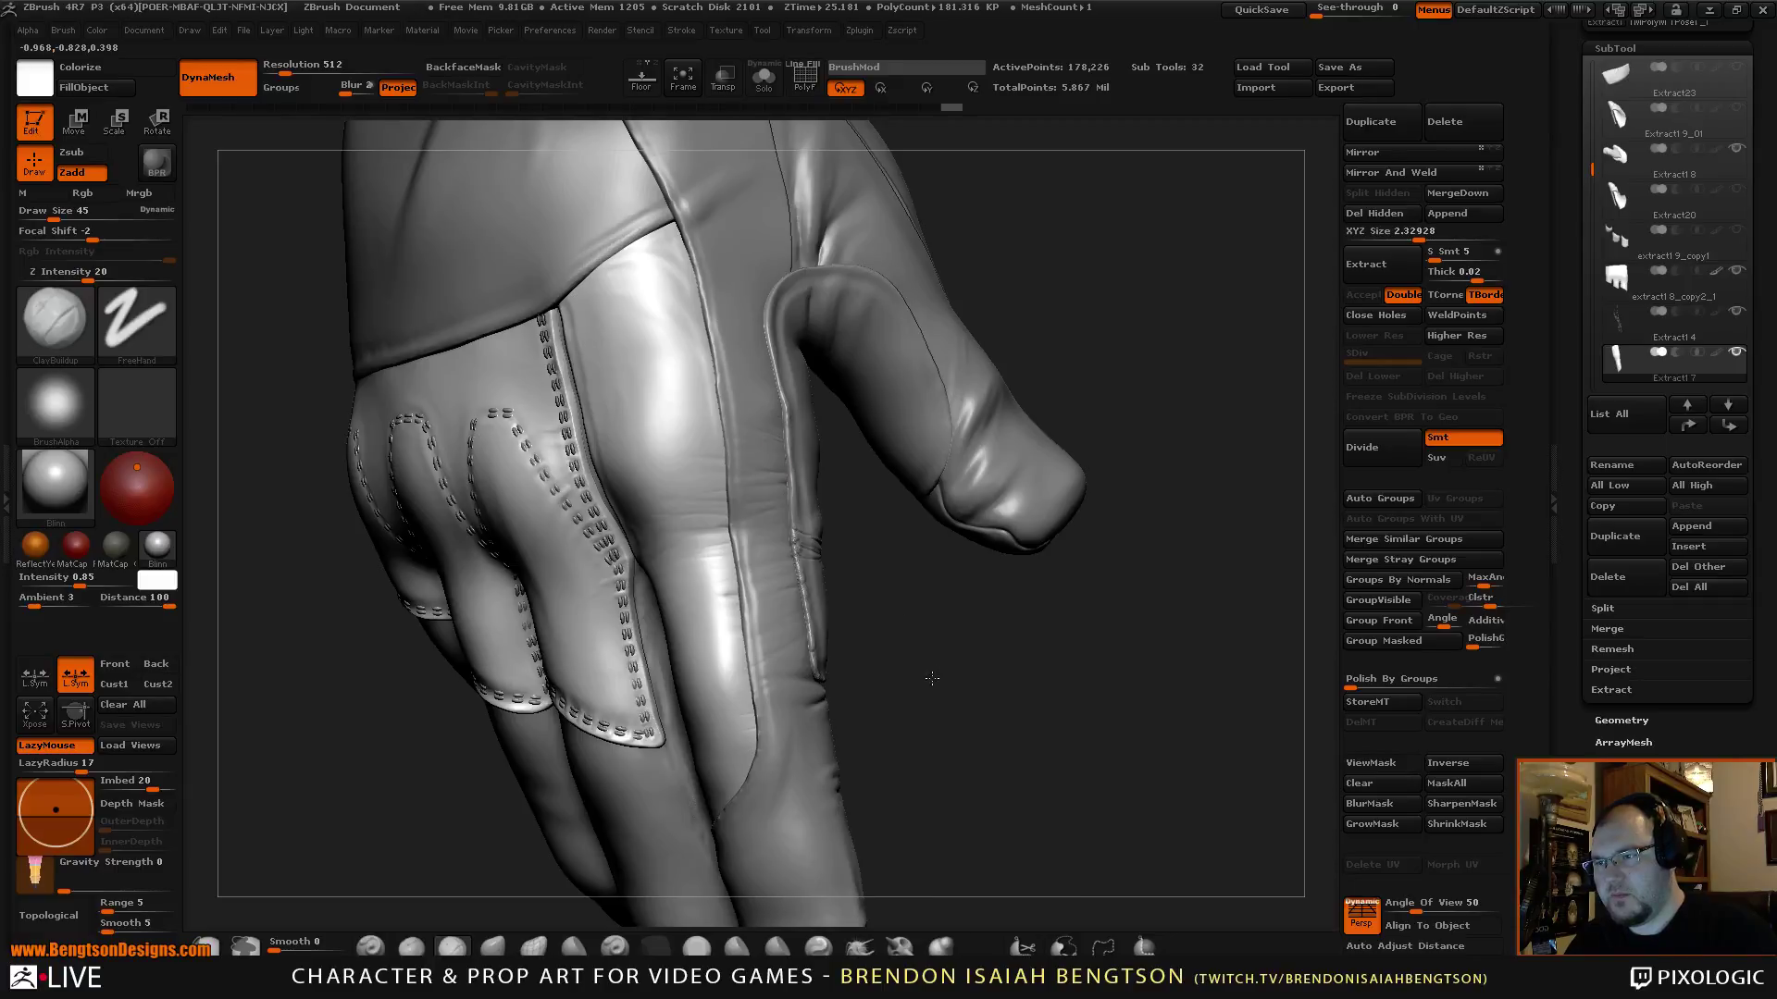
# Build up wrinkles along the panel's seam at the index knuckle with ClayBuildup at Draw Size 37 and LazyRadius 1.
pyautogui.moveTo(932, 678)
pyautogui.keyDown('alt'); pyautogui.mouseDown()
pyautogui.moveTo(892, 602)
pyautogui.moveTo(861, 597)
pyautogui.mouseUp(); pyautogui.keyUp('alt')
pyautogui.press('space')
pyautogui.moveTo(714, 469)
pyautogui.mouseDown()
pyautogui.moveTo(967, 570)
pyautogui.moveTo(706, 479)
pyautogui.mouseUp()
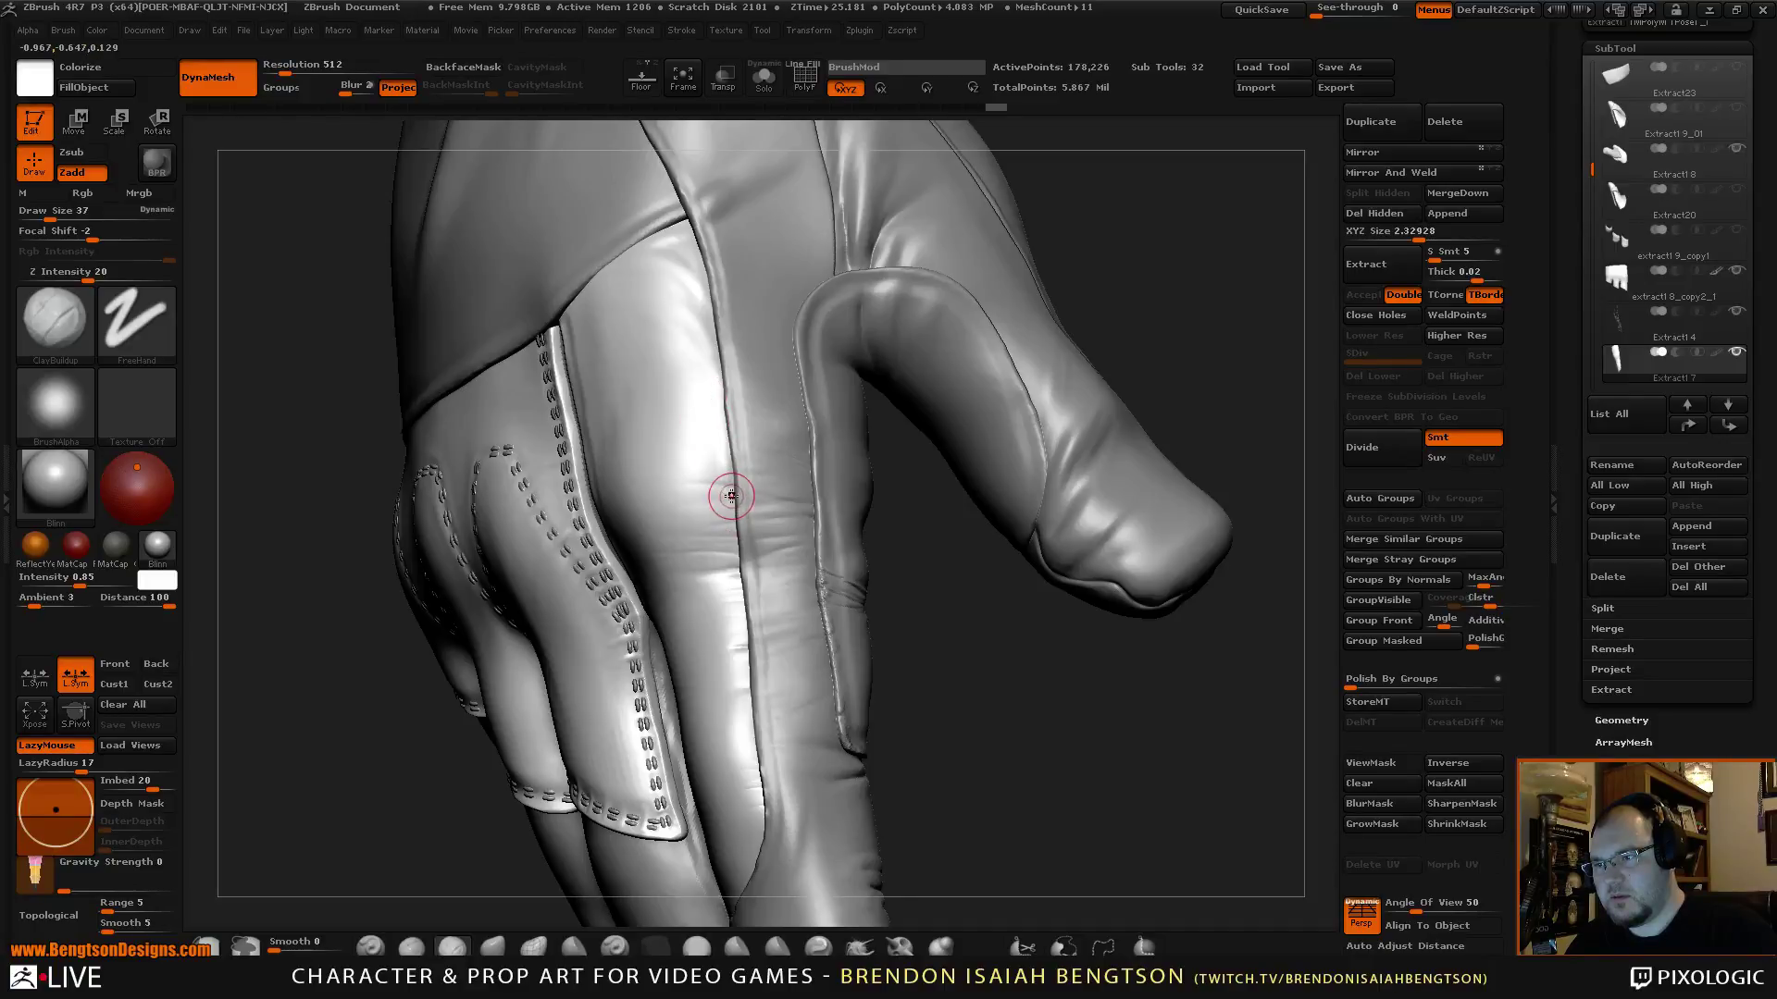
pyautogui.moveTo(74, 767); pyautogui.dragTo(20, 767)
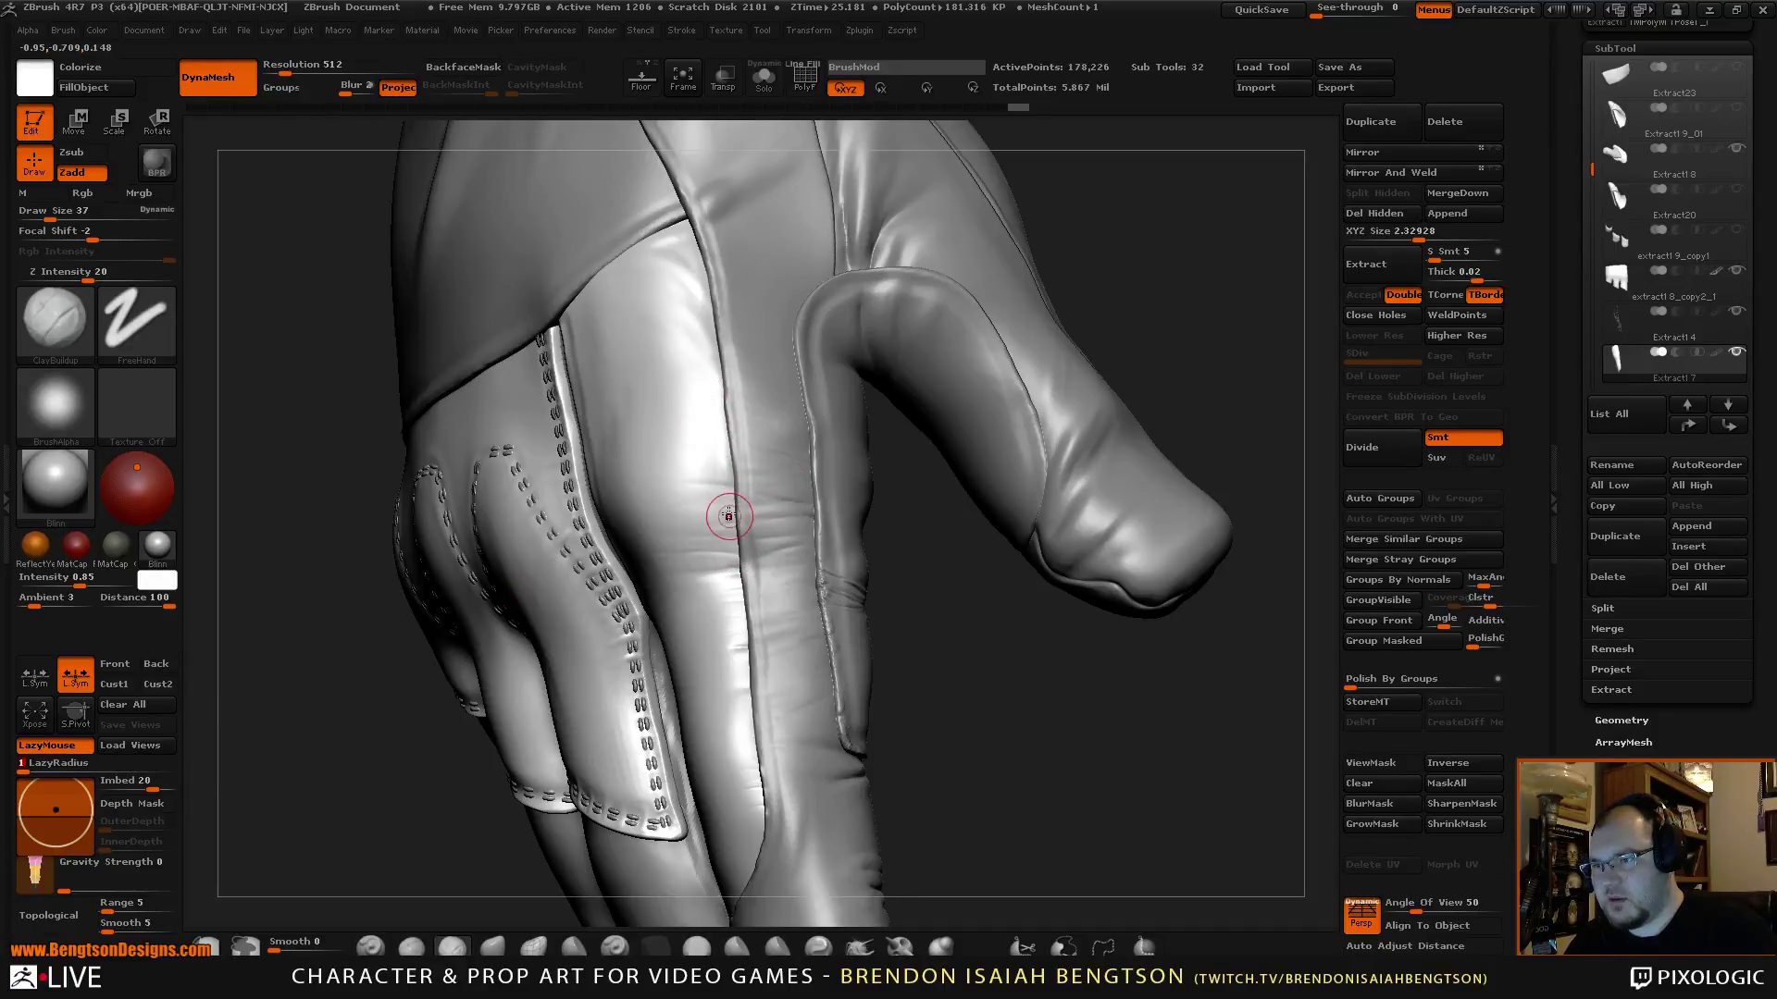
pyautogui.moveTo(732, 543); pyautogui.dragTo(742, 643)
# Dismiss the master password prompt and add more ClayBuildup folds across the side panel between the cuff and knuckle.
pyautogui.moveTo(978, 663); pyautogui.dragTo(887, 527)
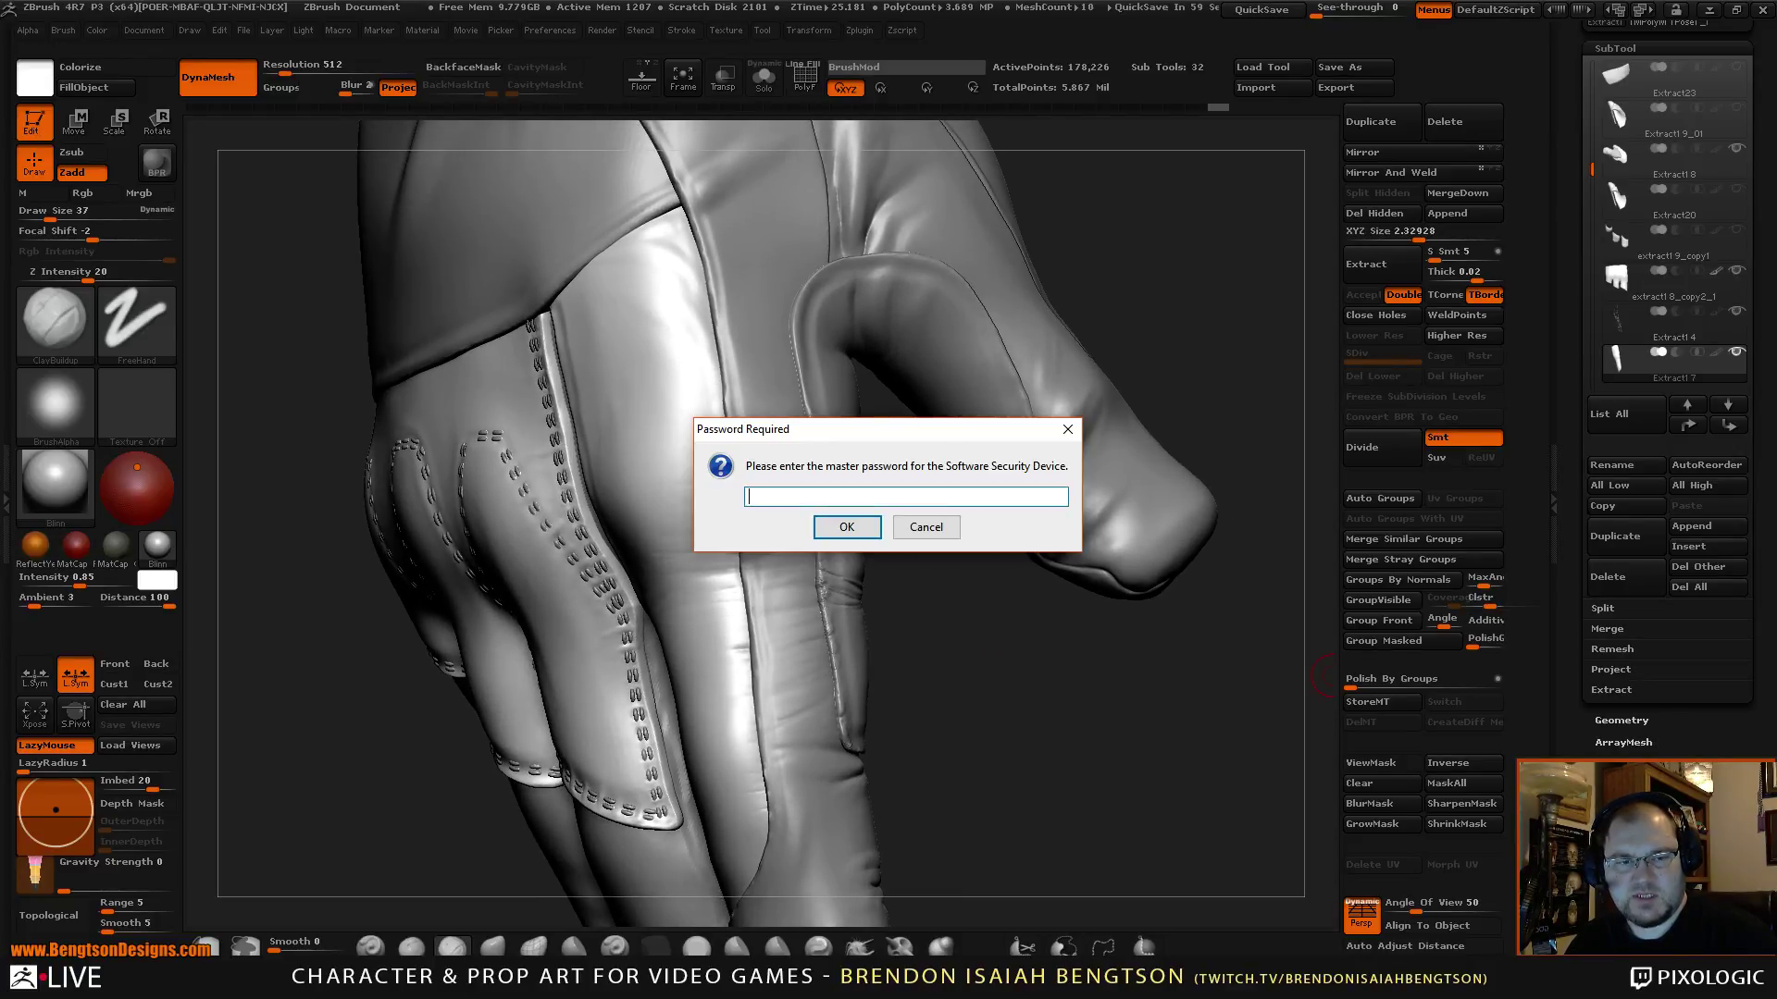
pyautogui.press('Escape')
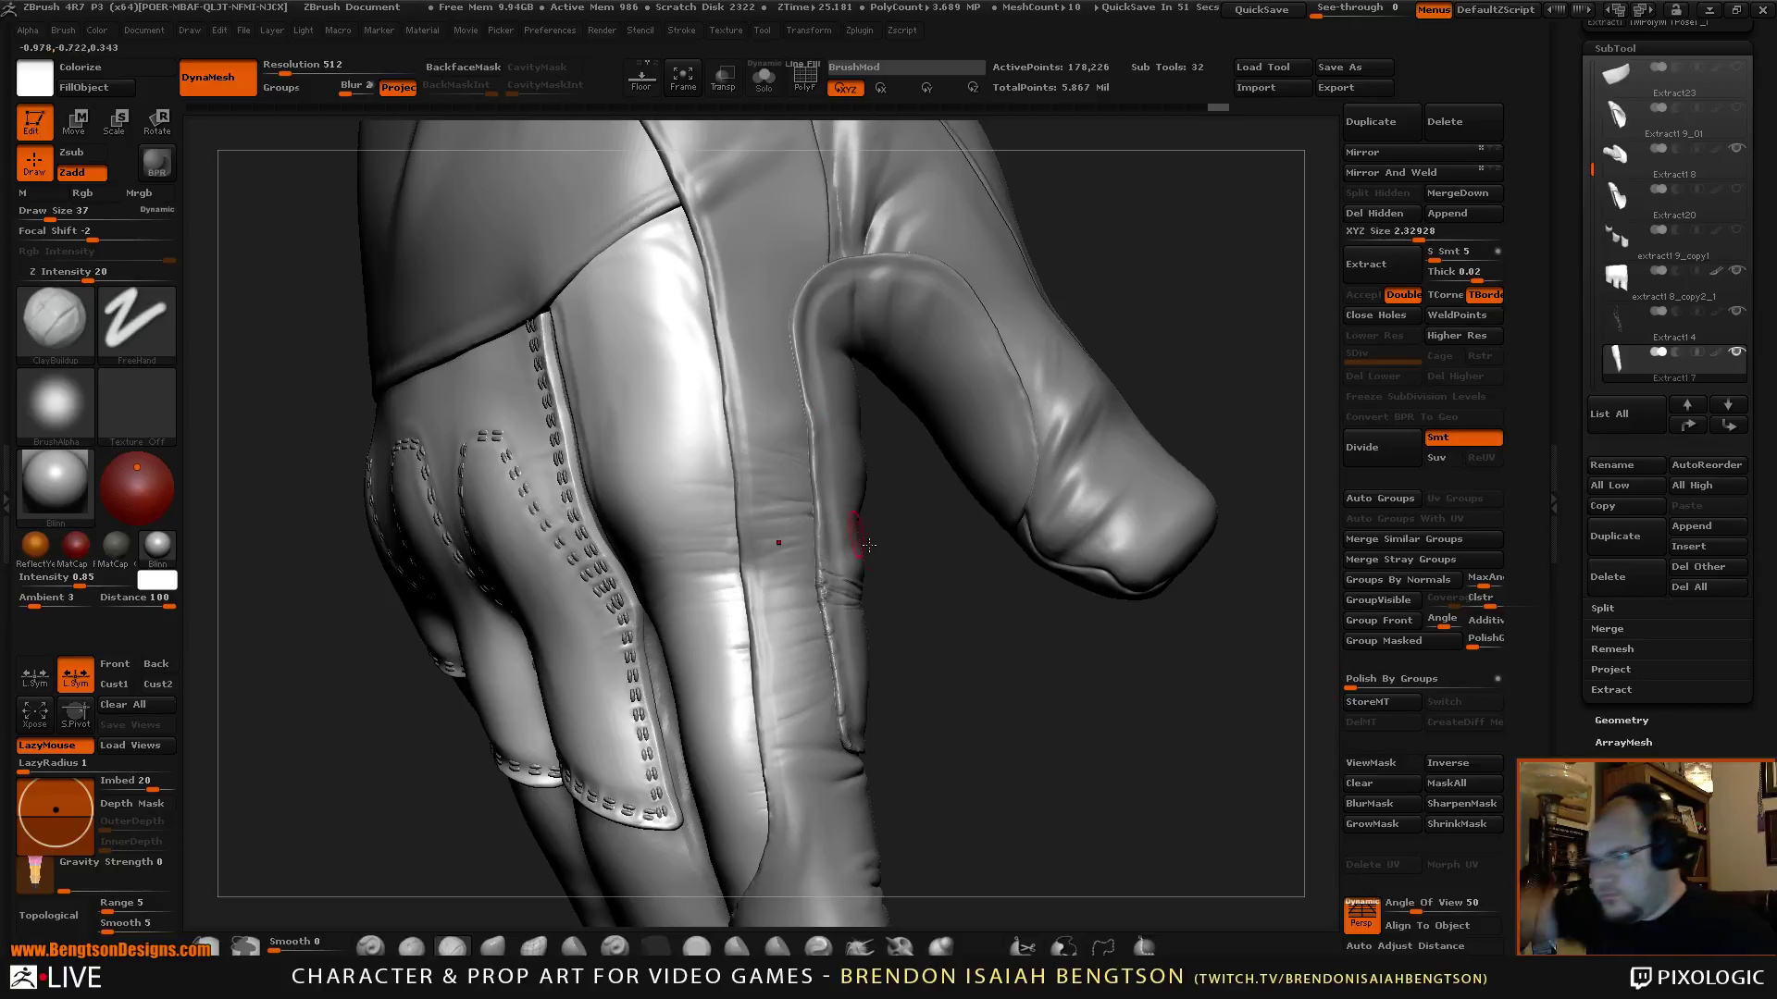
pyautogui.moveTo(967, 648); pyautogui.dragTo(704, 382)
pyautogui.moveTo(970, 545); pyautogui.dragTo(685, 377)
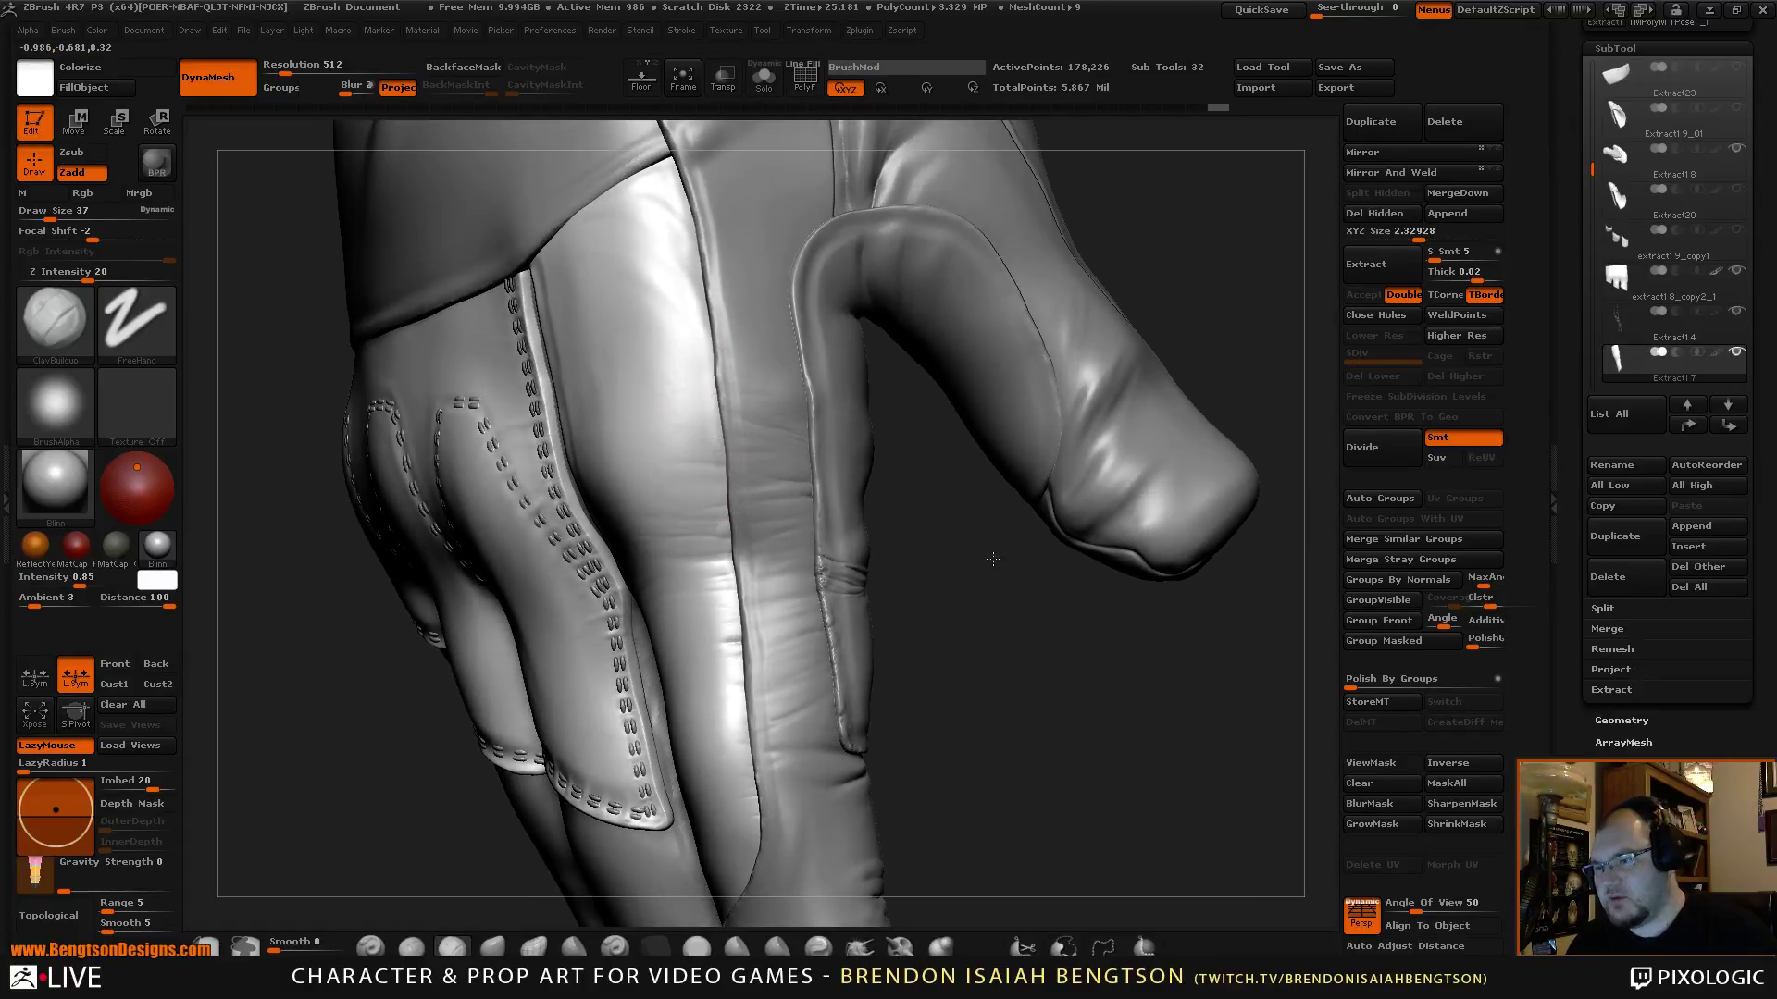
pyautogui.moveTo(993, 559)
pyautogui.mouseDown()
pyautogui.moveTo(1027, 576)
pyautogui.moveTo(993, 584)
pyautogui.moveTo(696, 469)
pyautogui.mouseUp()
pyautogui.moveTo(955, 512); pyautogui.dragTo(781, 484)
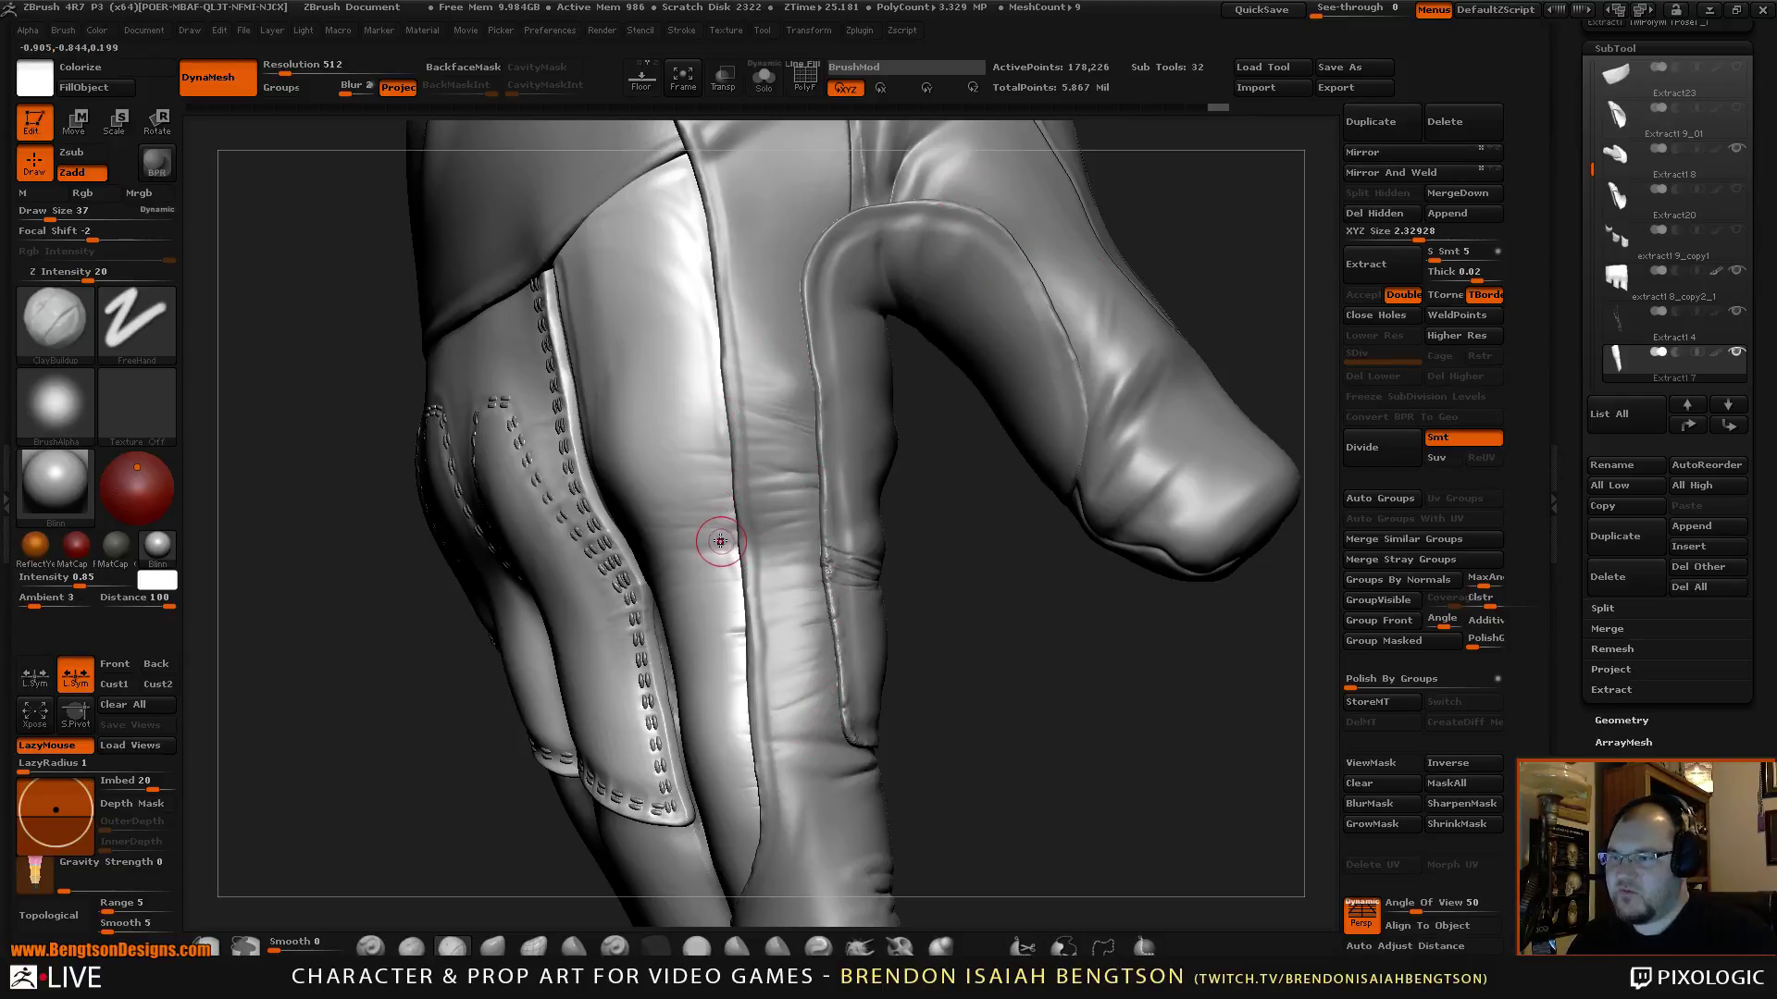
# Sculpt finer wrinkles along the panel's seam around the index knuckle with ClayBuildup at Draw Size 24.
pyautogui.press('space')
pyautogui.moveTo(736, 539); pyautogui.dragTo(729, 546)
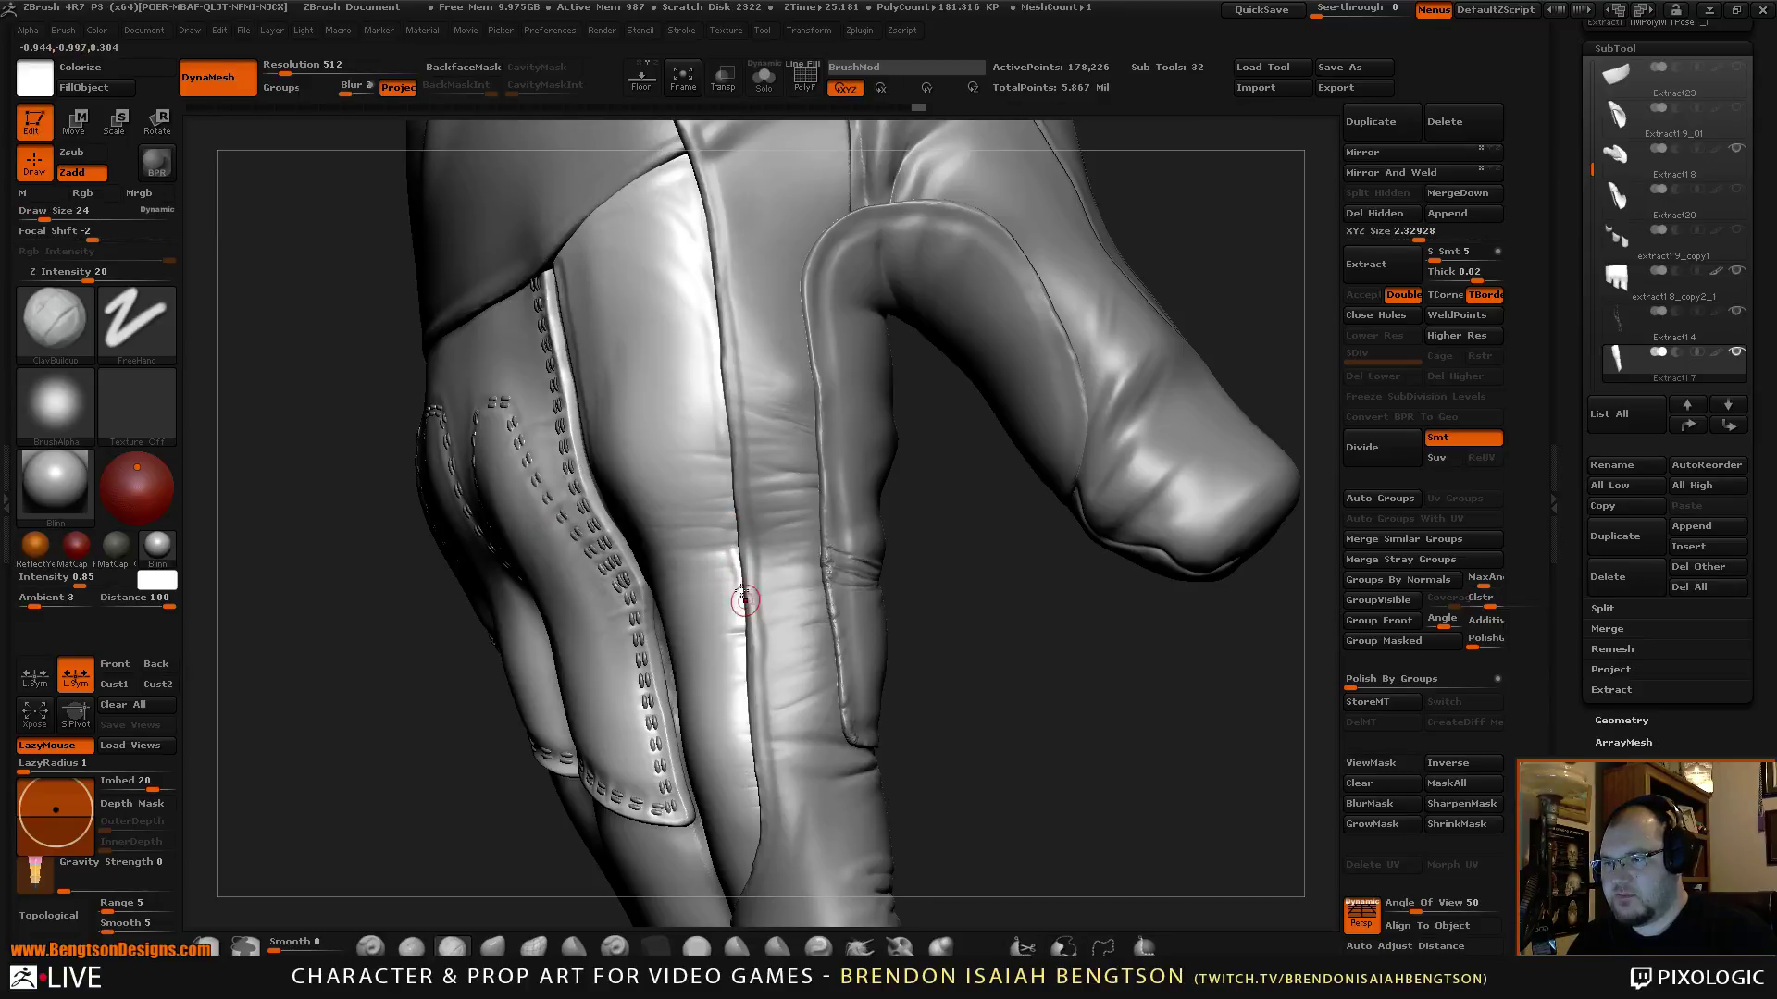
pyautogui.press('ctrl')
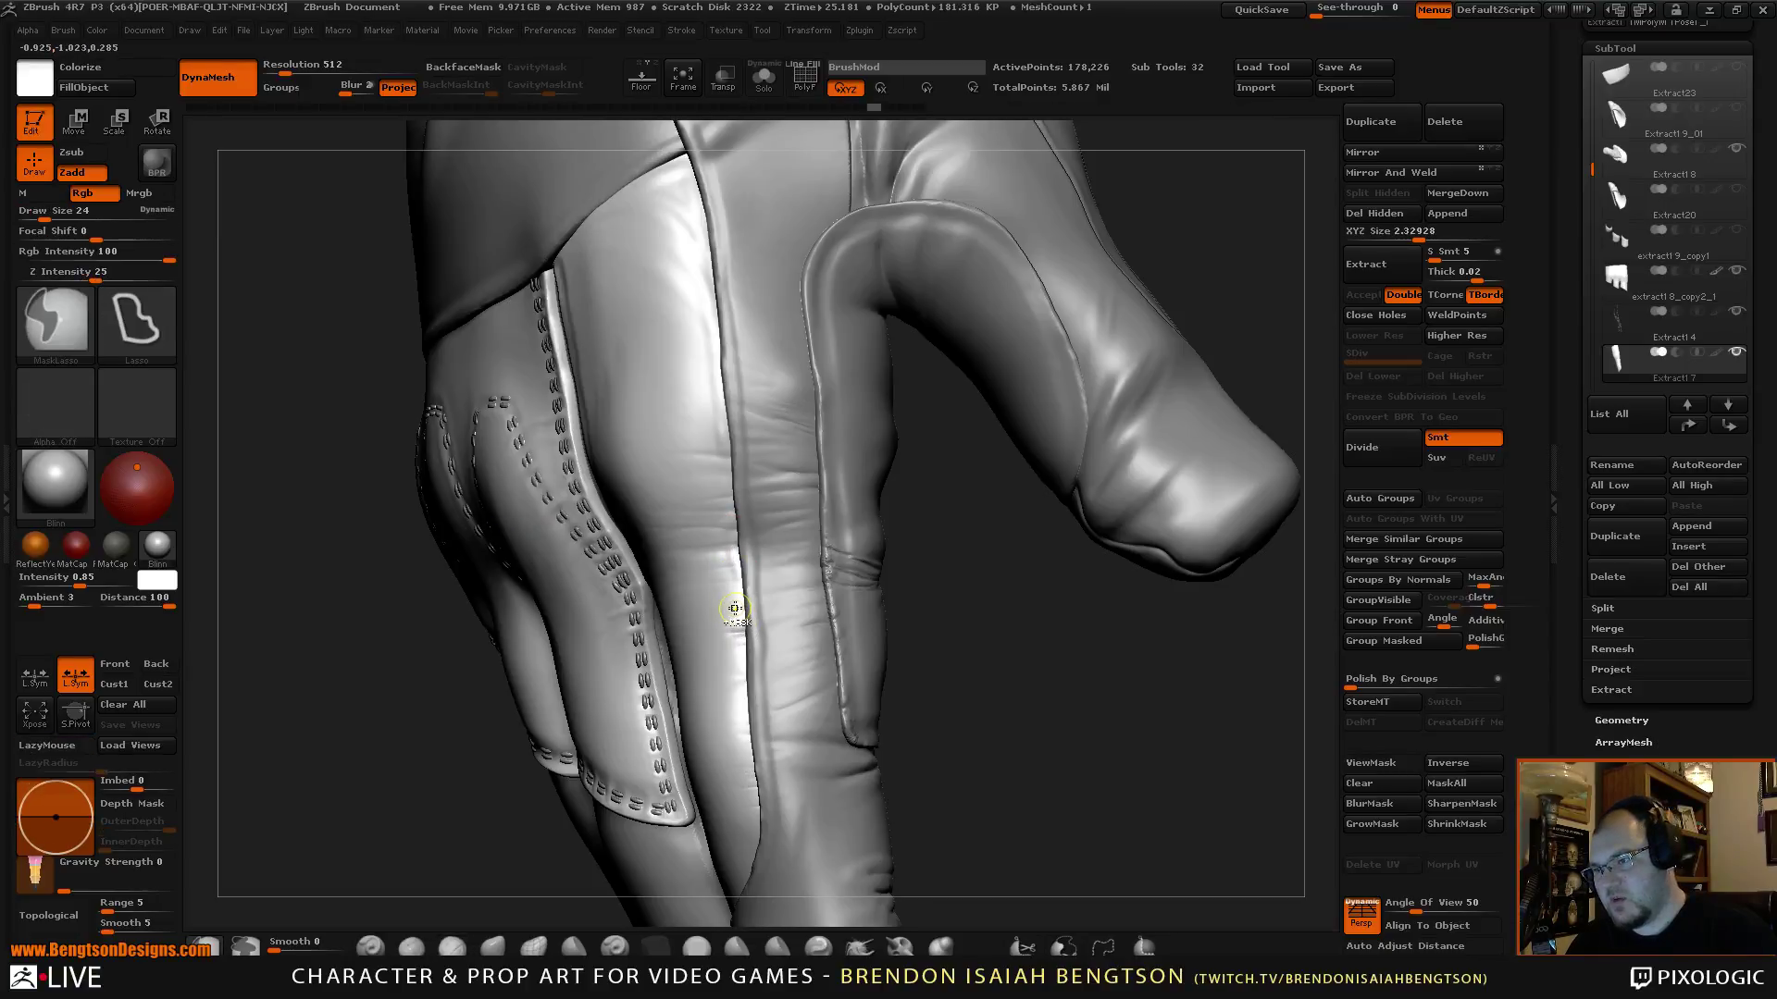
pyautogui.keyDown('alt'); pyautogui.moveTo(983, 506); pyautogui.dragTo(974, 587); pyautogui.keyUp('alt')
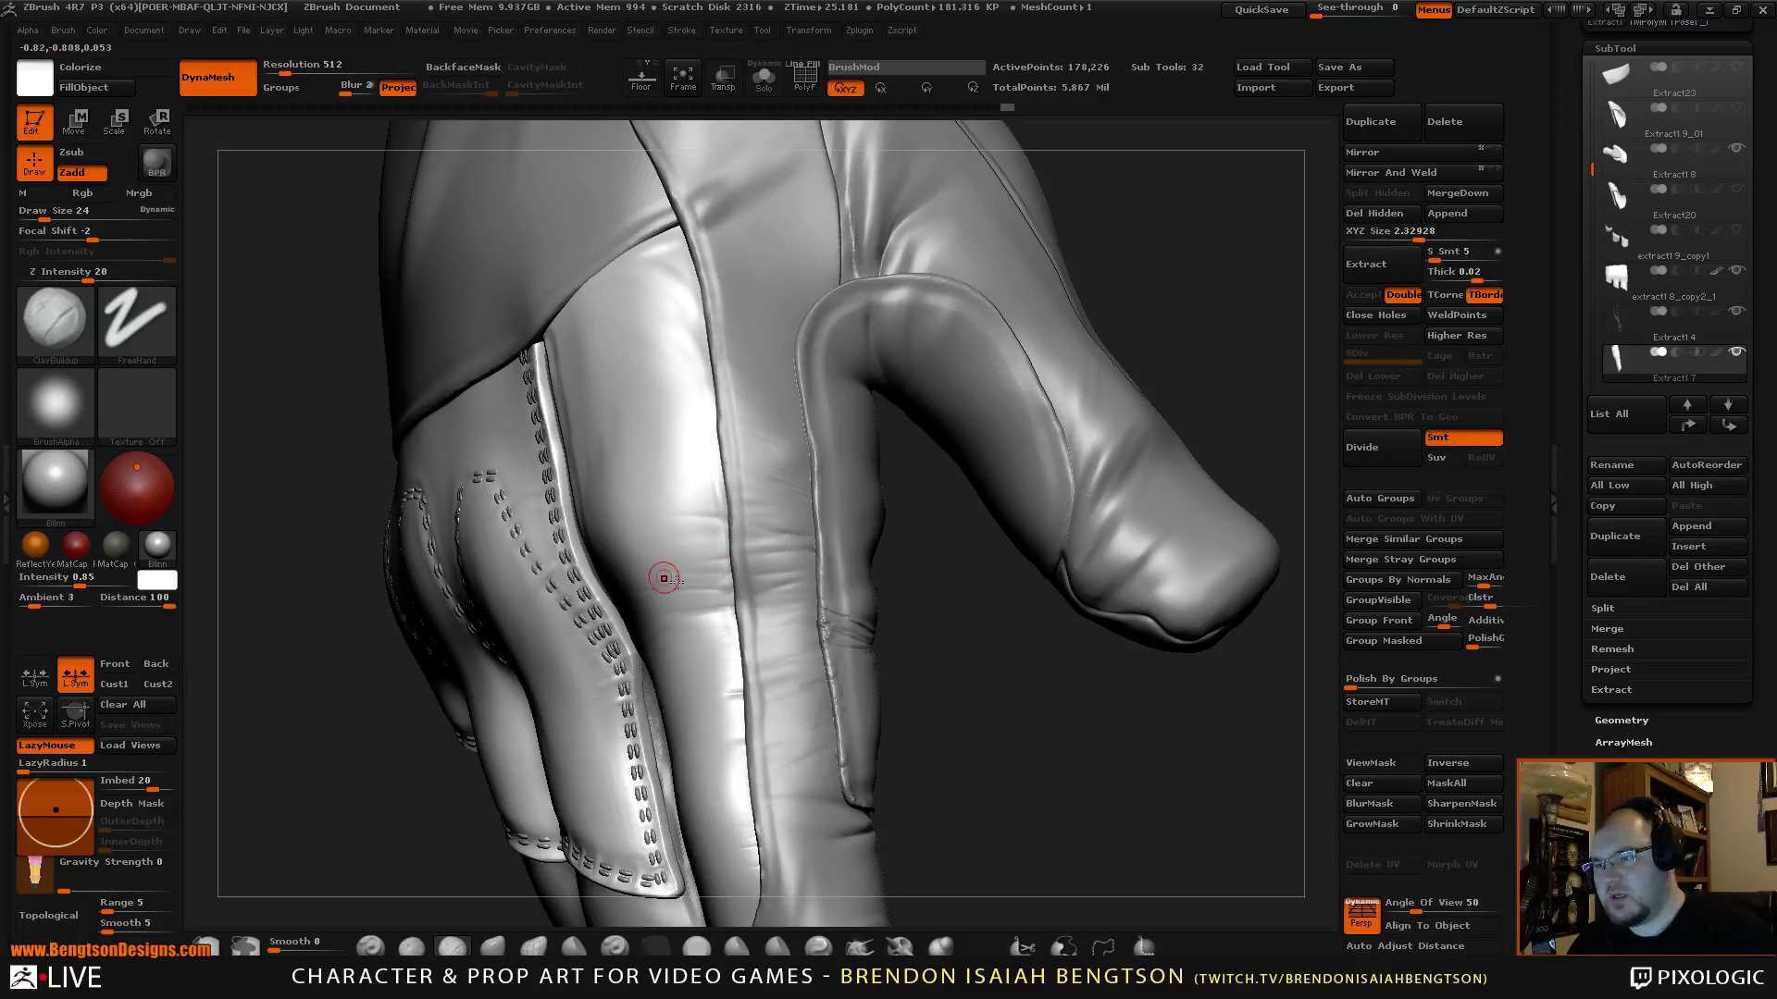
pyautogui.moveTo(967, 638)
pyautogui.mouseDown()
pyautogui.moveTo(952, 595)
pyautogui.moveTo(729, 544)
pyautogui.mouseUp()
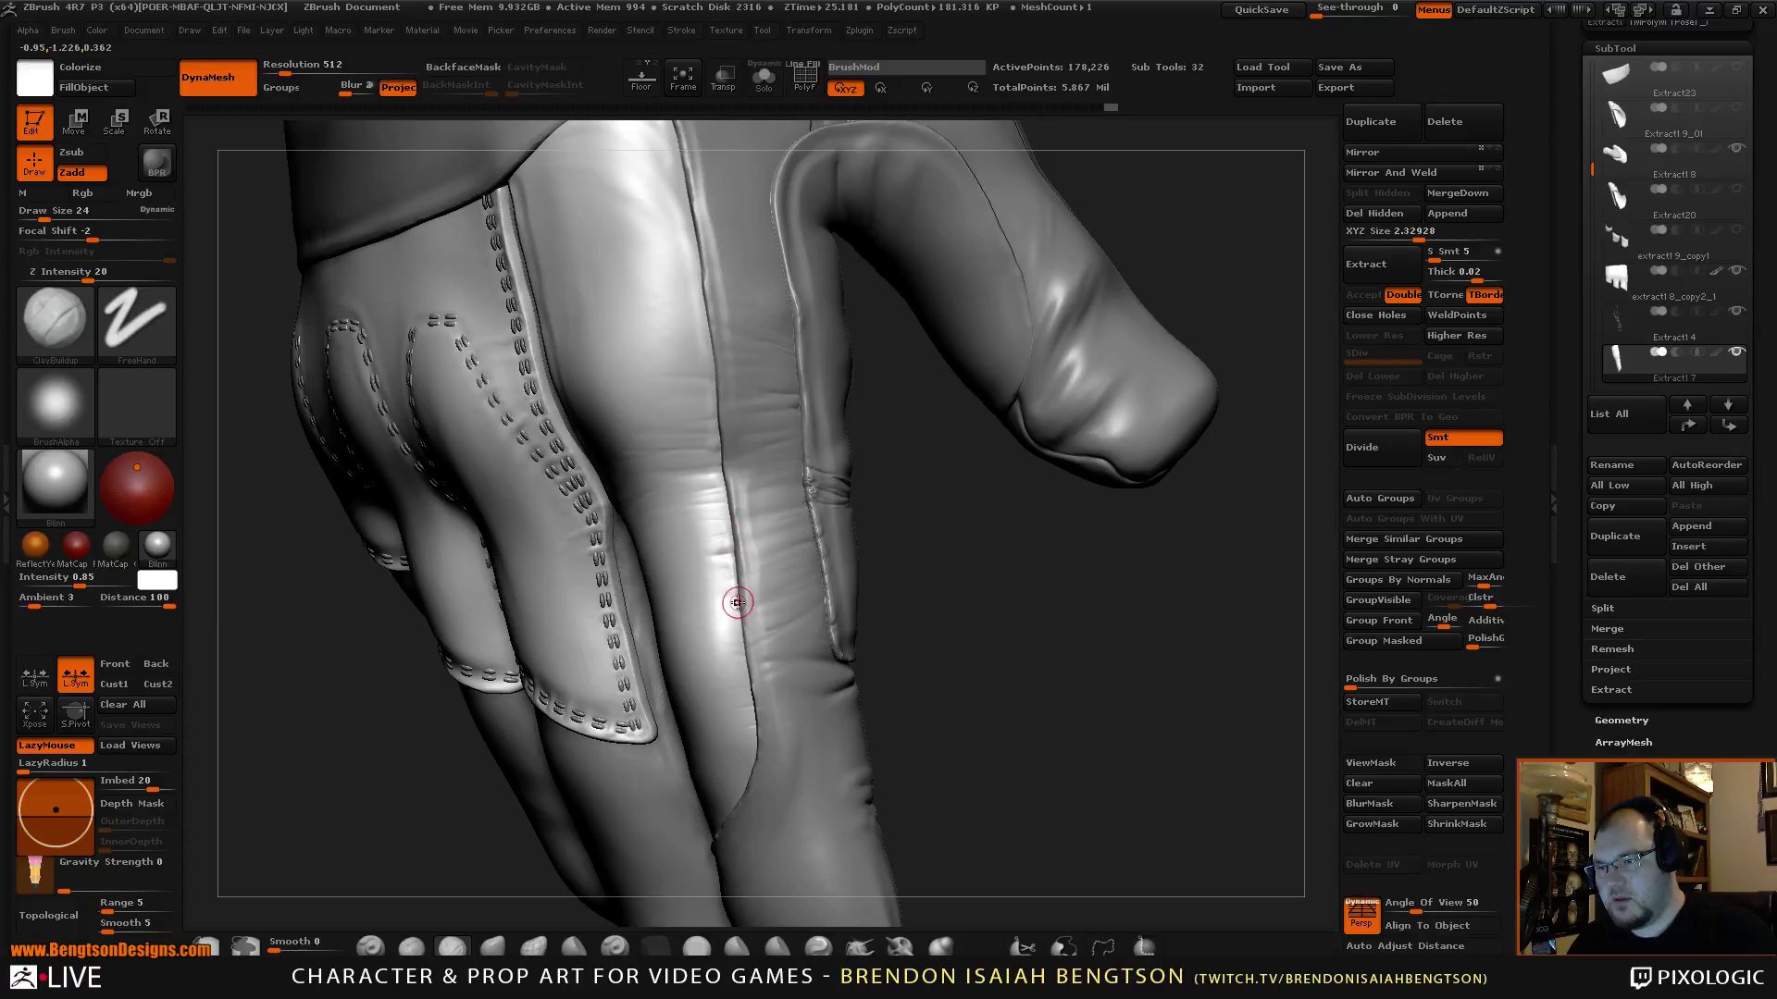
# Build up small wrinkles along the panel's seam down the index finger to its curved tip with ClayBuildup at Draw Size 28.
pyautogui.press('space')
pyautogui.moveTo(738, 603); pyautogui.dragTo(734, 611)
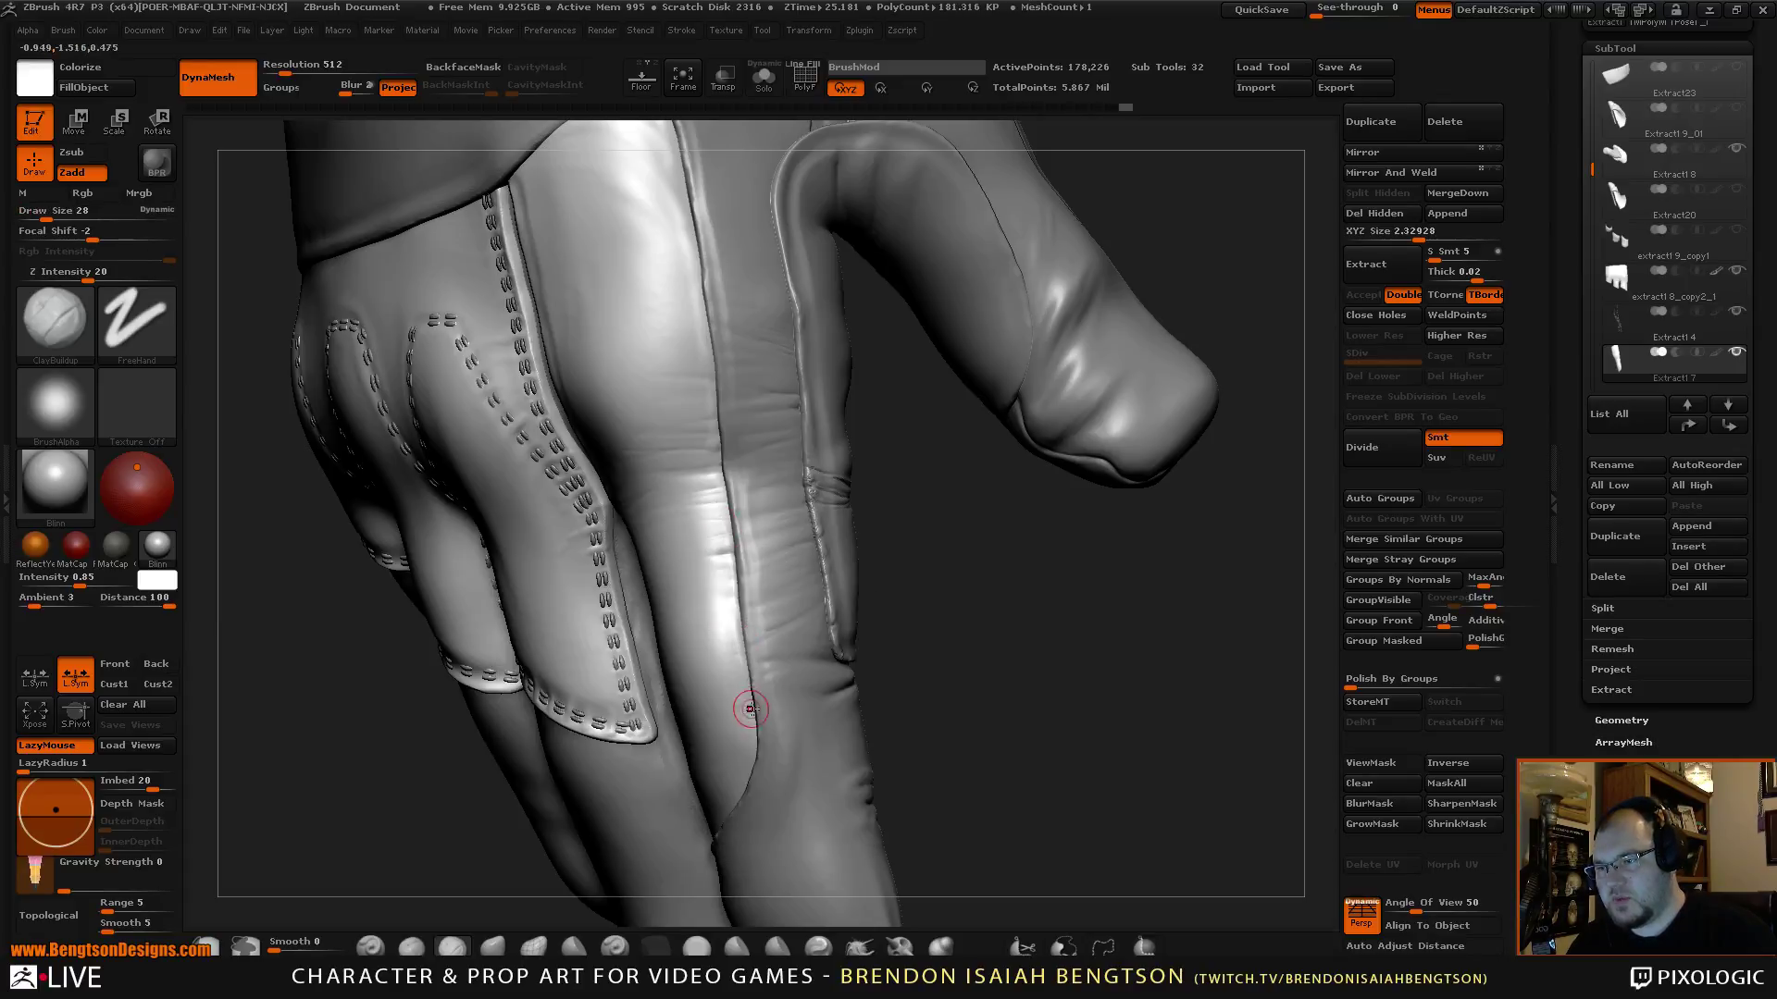
pyautogui.moveTo(751, 708)
pyautogui.mouseDown()
pyautogui.moveTo(1067, 603)
pyautogui.moveTo(1131, 635)
pyautogui.mouseUp()
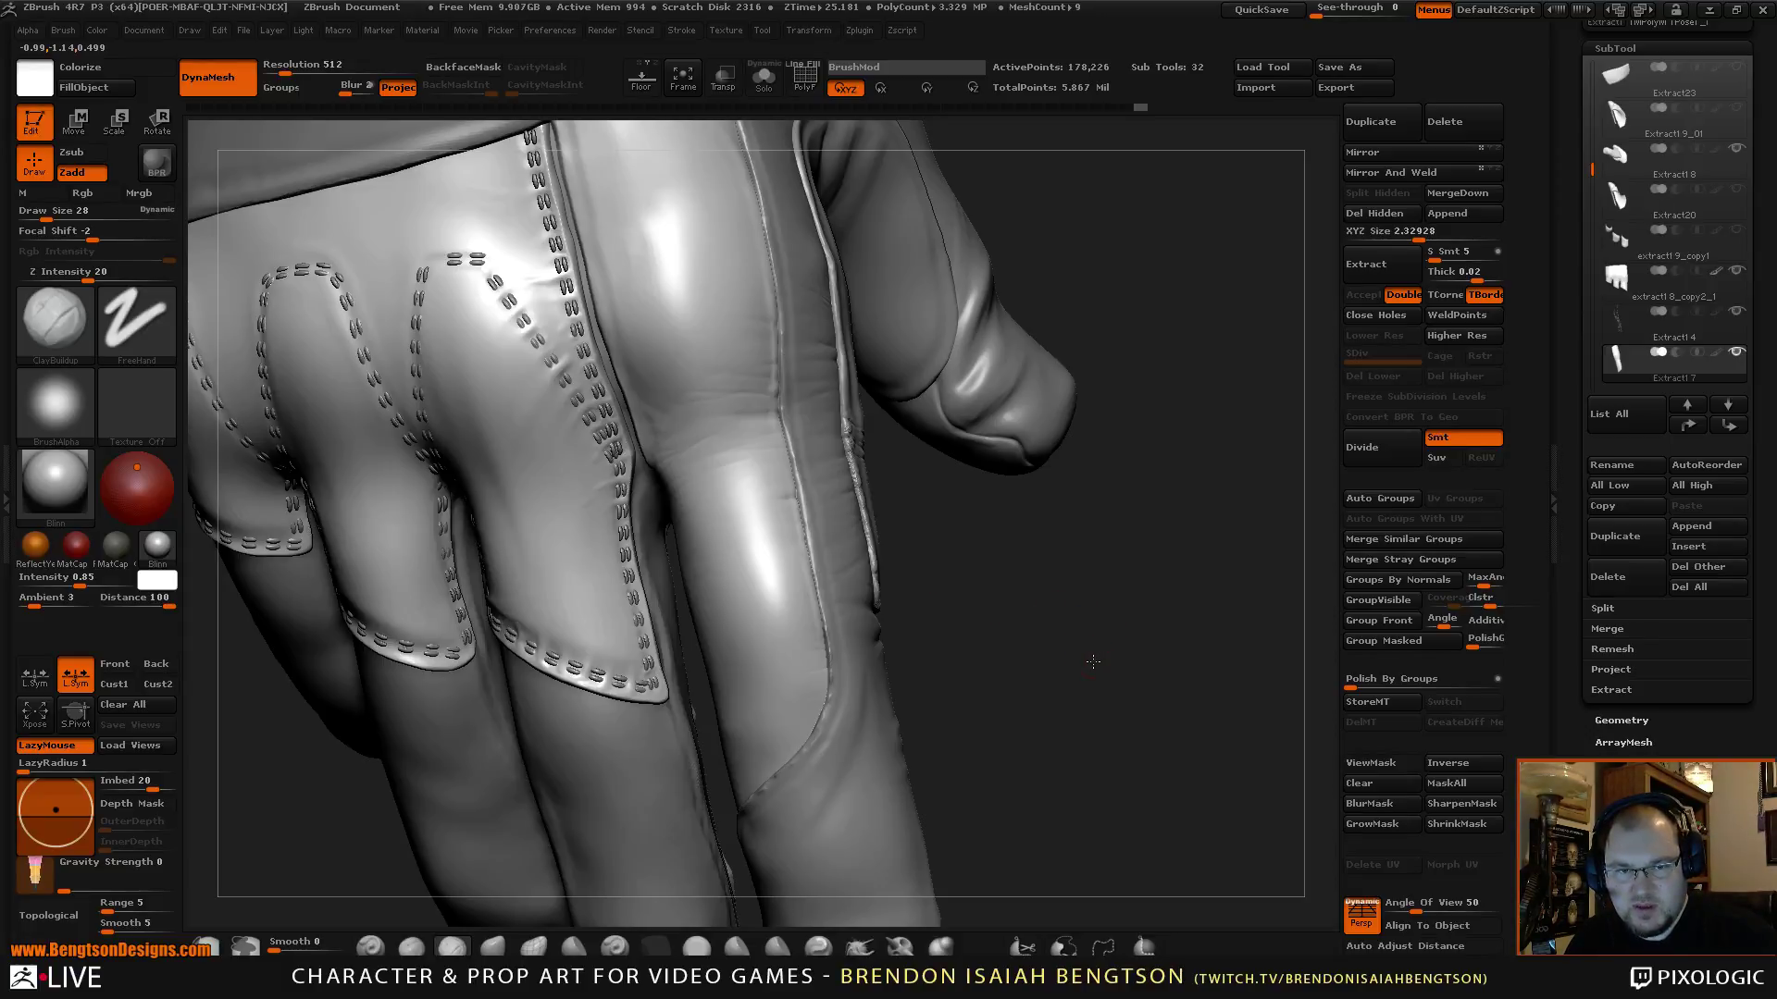
pyautogui.moveTo(1093, 662); pyautogui.dragTo(808, 544)
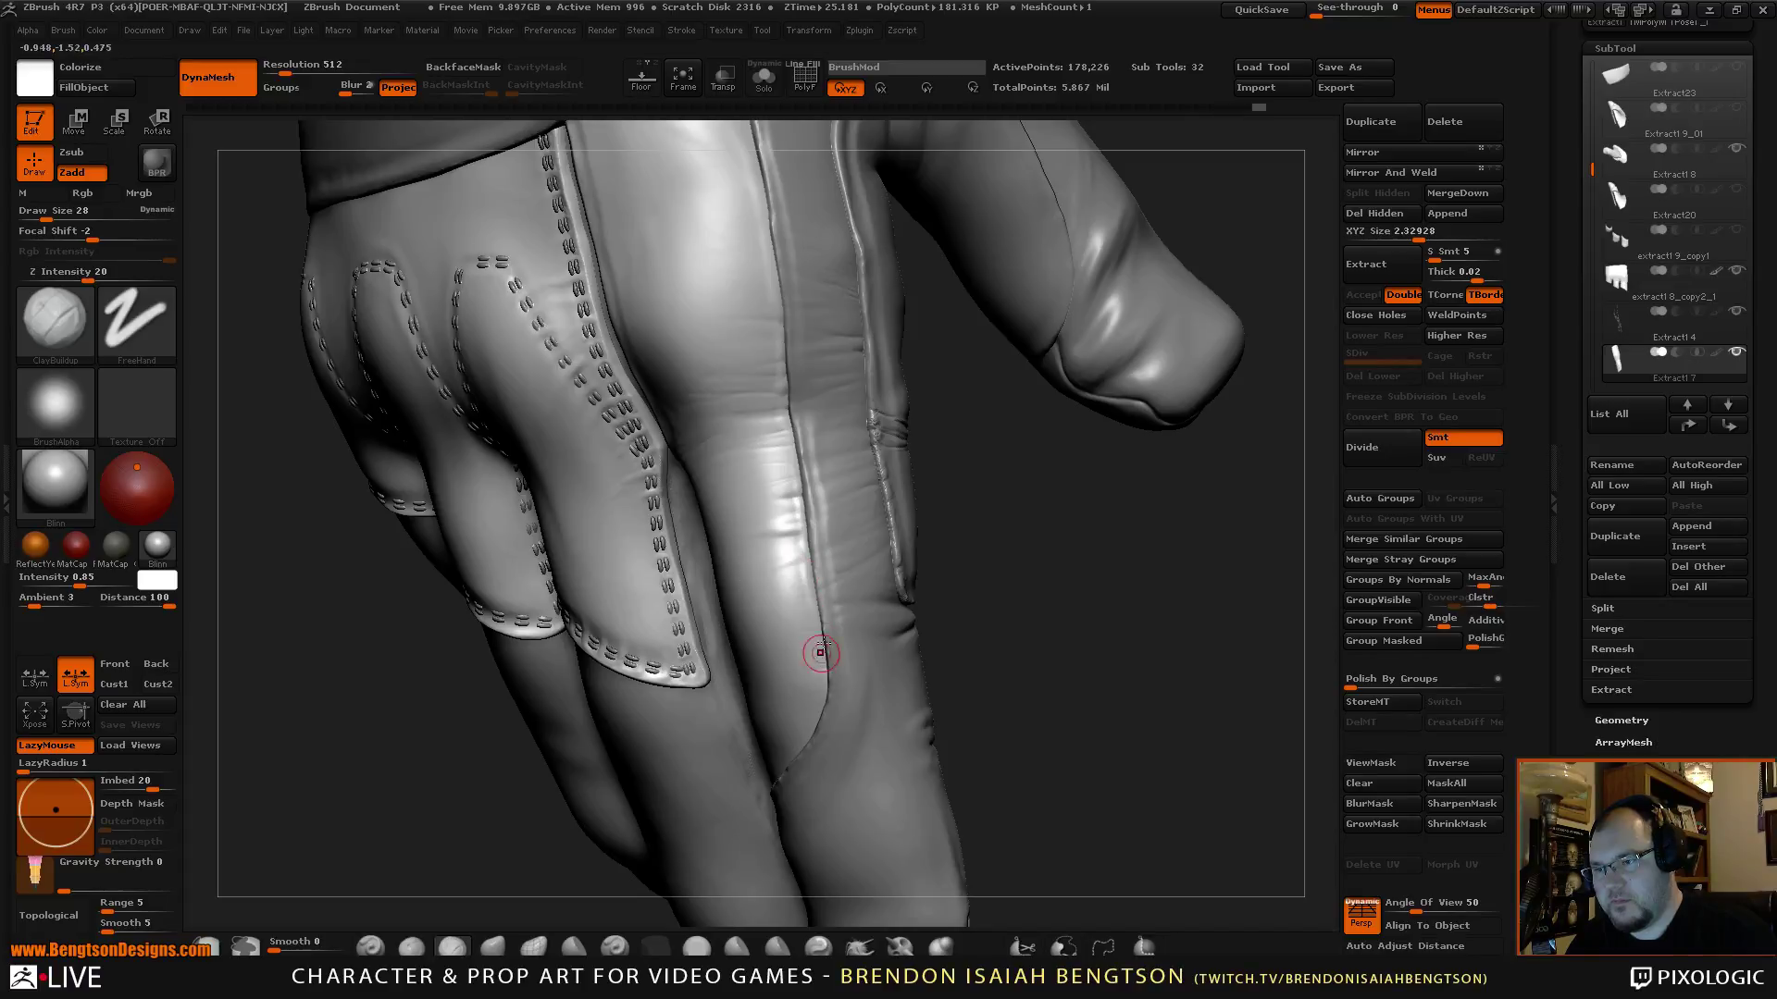
pyautogui.moveTo(821, 652); pyautogui.dragTo(826, 506, button='right')
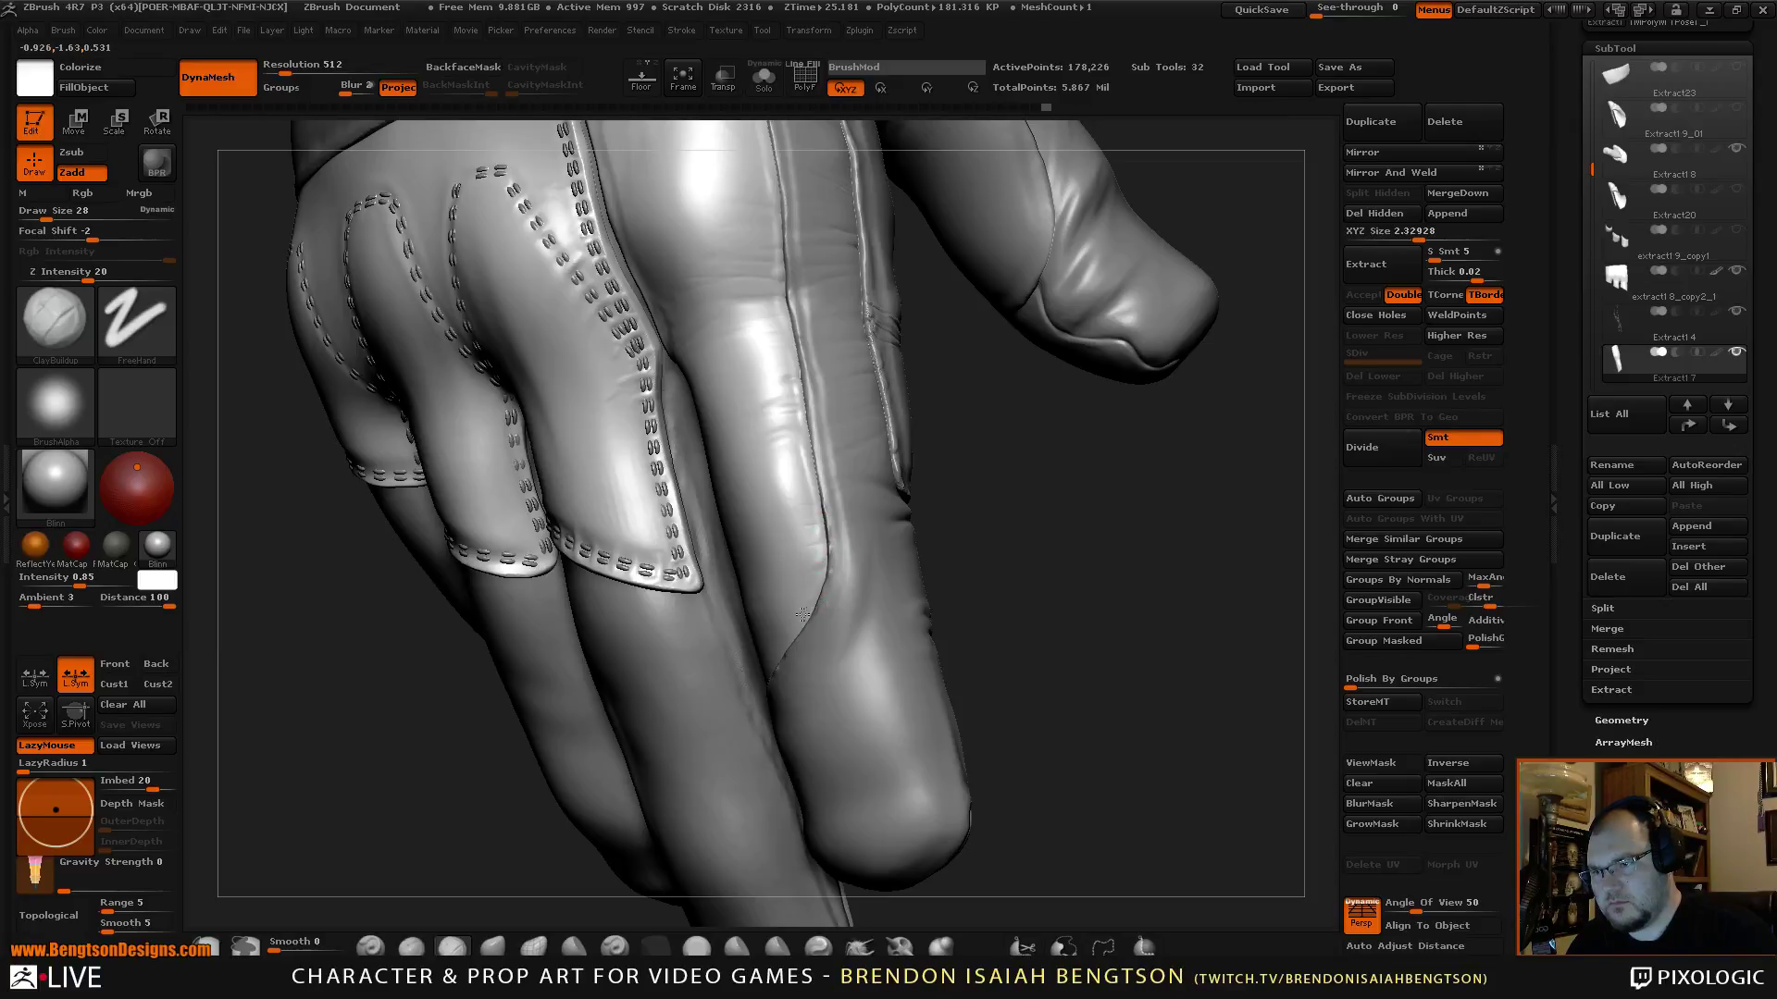
pyautogui.moveTo(1020, 522)
pyautogui.mouseDown(button='right')
pyautogui.moveTo(1055, 490)
pyautogui.moveTo(1028, 472)
pyautogui.mouseUp(button='right')
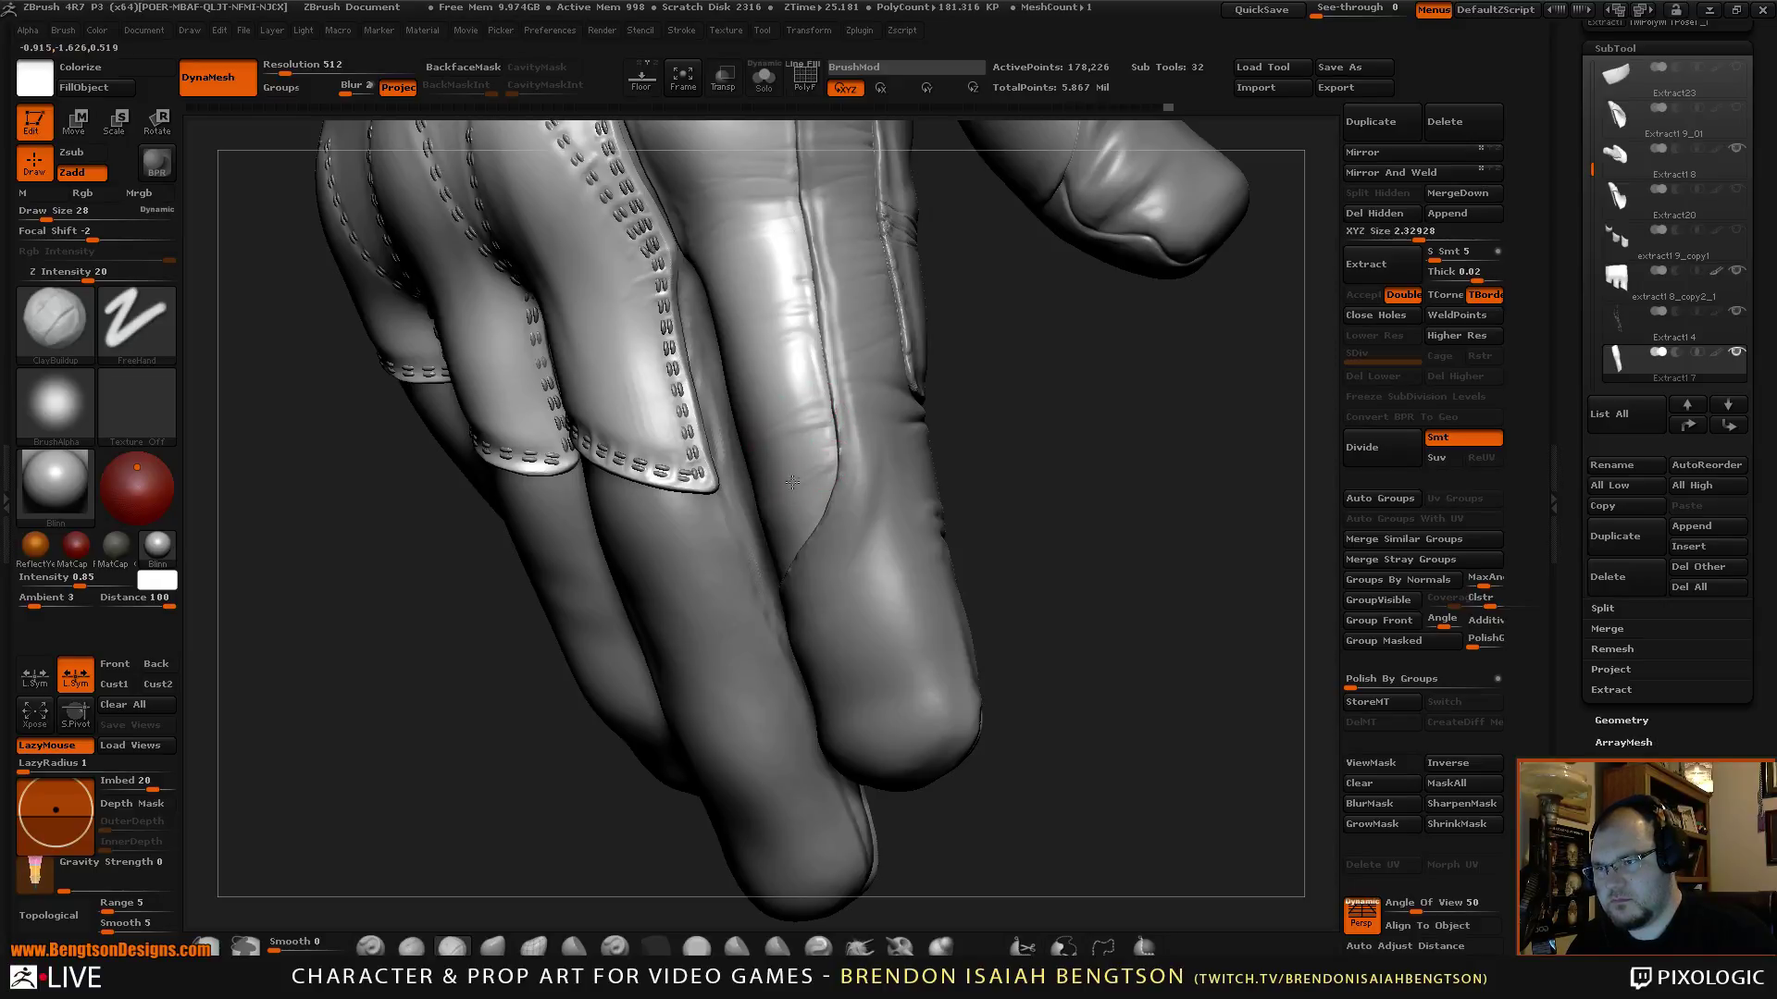
# Carve creases across the side panel at the base of the index finger with Dam_Standard at Draw Size 39.
pyautogui.moveTo(1055, 432); pyautogui.dragTo(901, 448)
pyautogui.moveTo(962, 505)
pyautogui.mouseDown()
pyautogui.moveTo(1030, 514)
pyautogui.moveTo(751, 549)
pyautogui.moveTo(1024, 505)
pyautogui.moveTo(1060, 525)
pyautogui.moveTo(931, 526)
pyautogui.mouseUp()
pyautogui.press('b')
pyautogui.press('d')
pyautogui.press('s')
pyautogui.press('space')
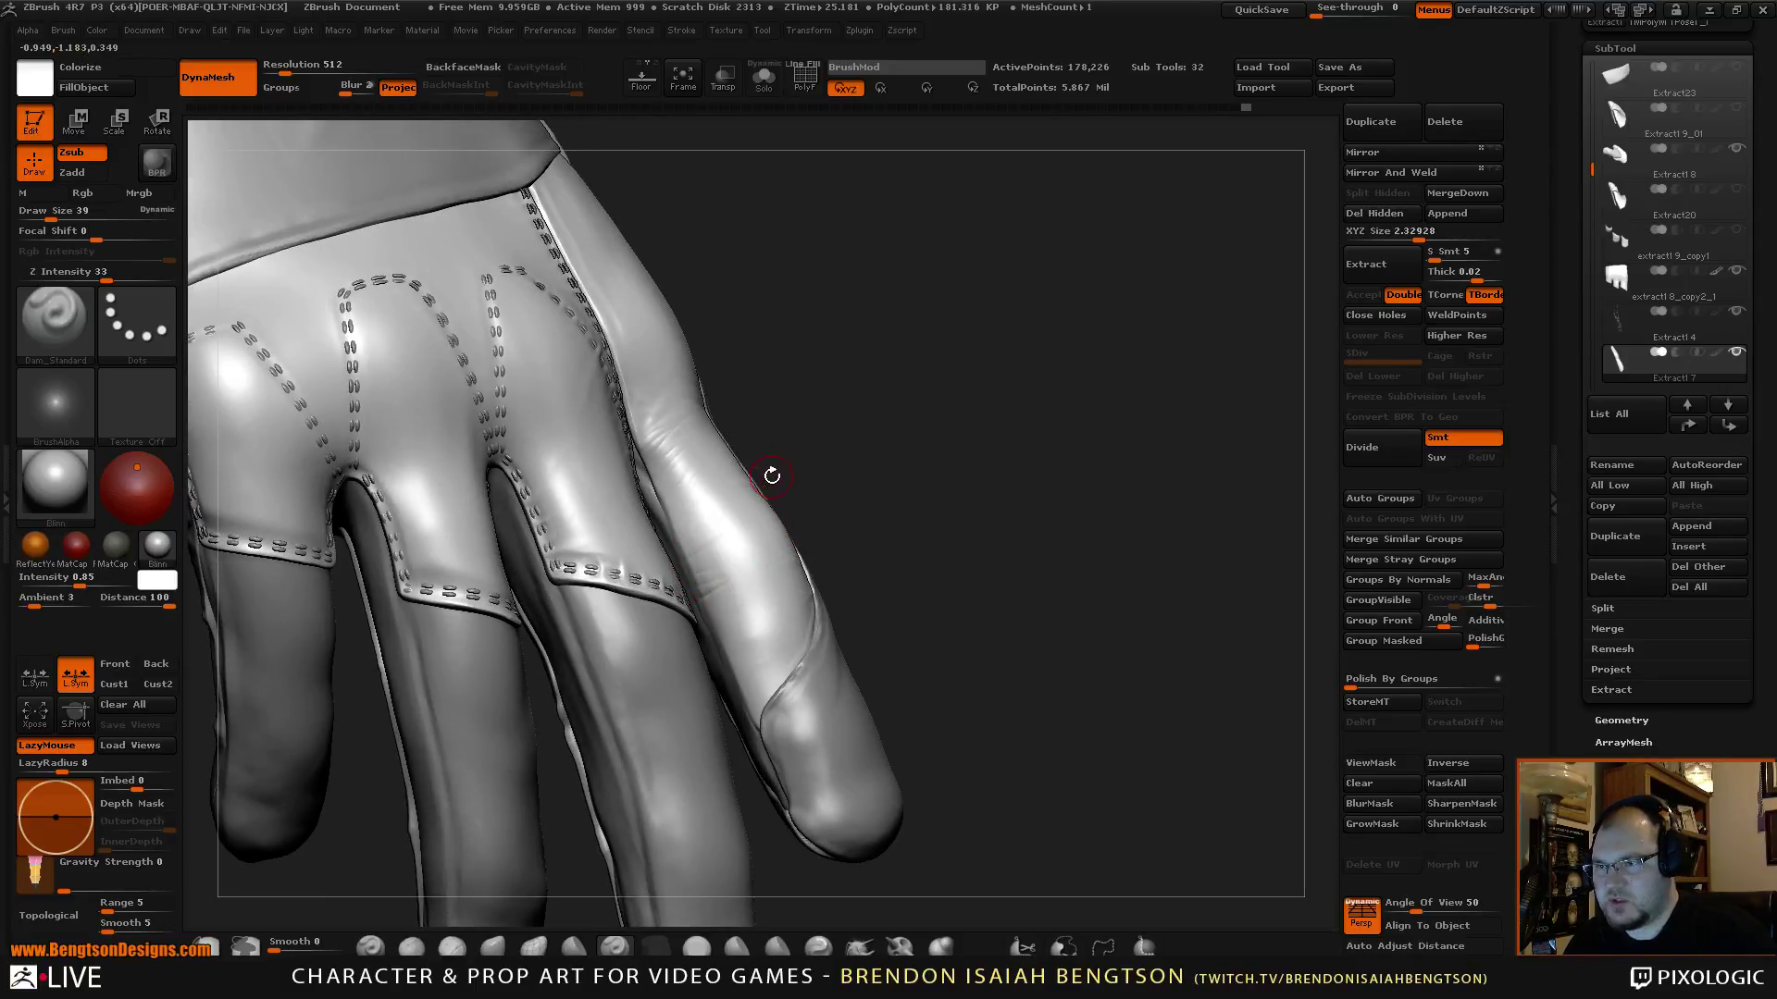
pyautogui.moveTo(856, 345); pyautogui.dragTo(682, 497)
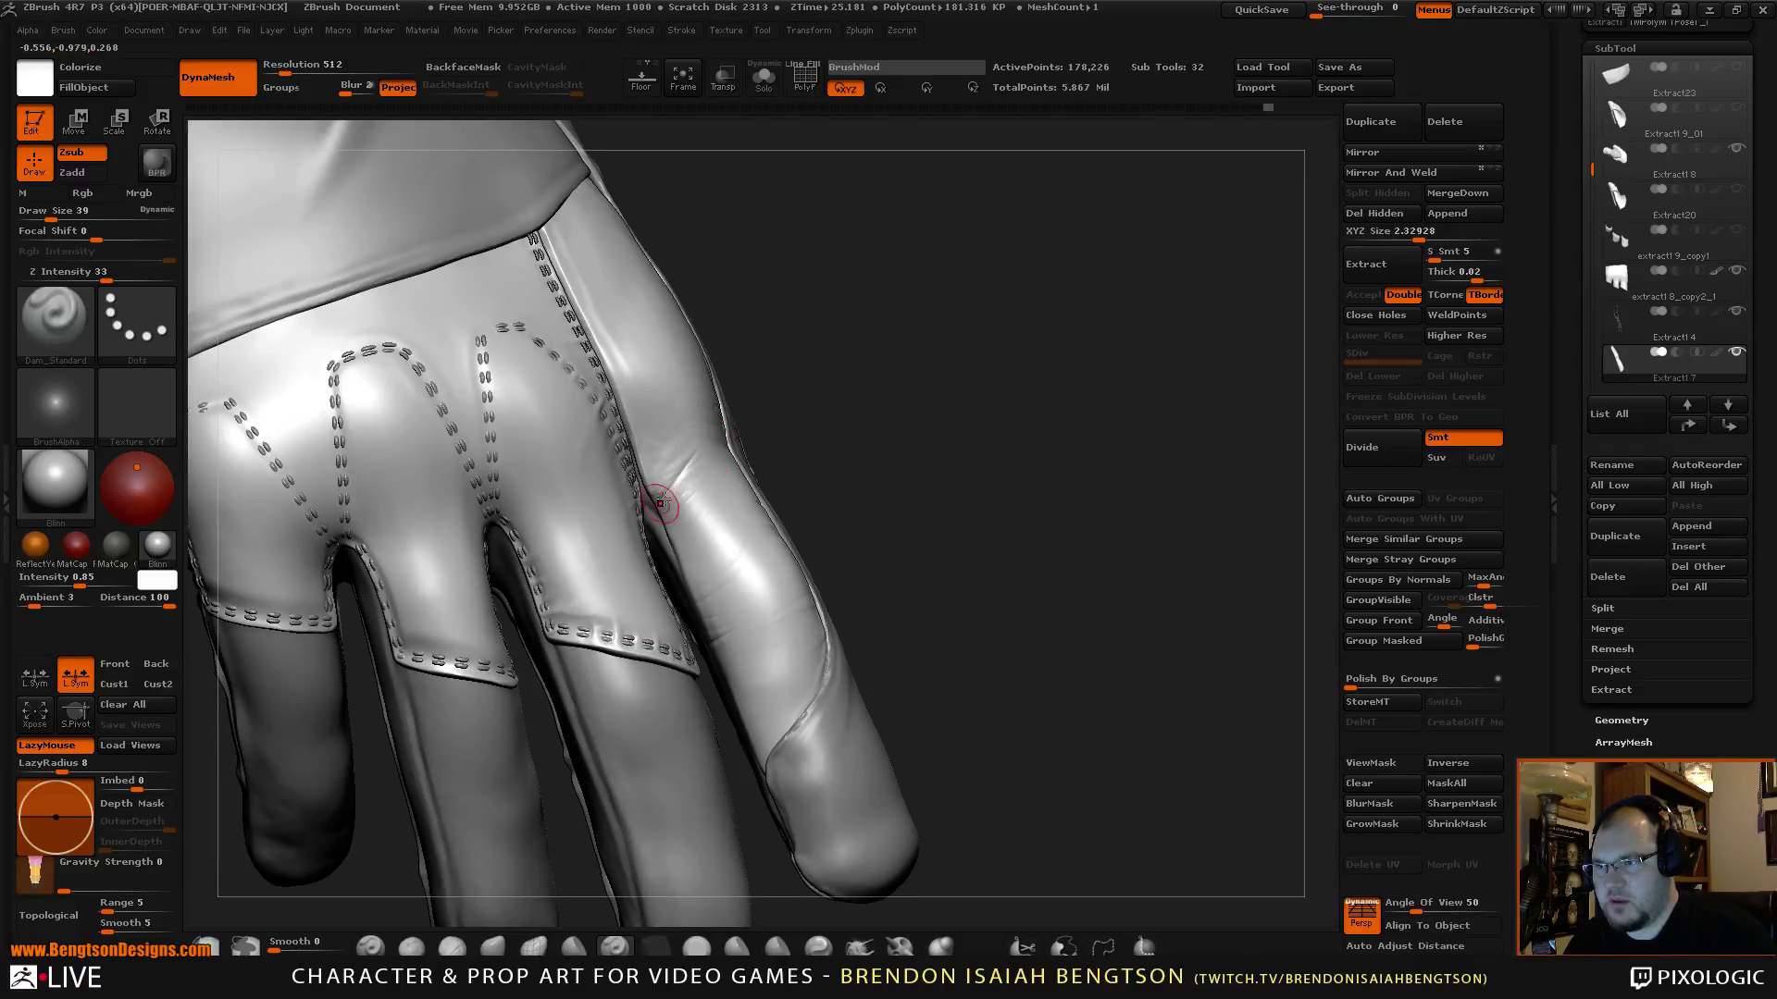
# Refine the creases around the index knuckle with Dam_Standard at Draw Size 39, undoing stray strokes and smoothing the panel toward the cuff.
pyautogui.moveTo(745, 436); pyautogui.dragTo(648, 481)
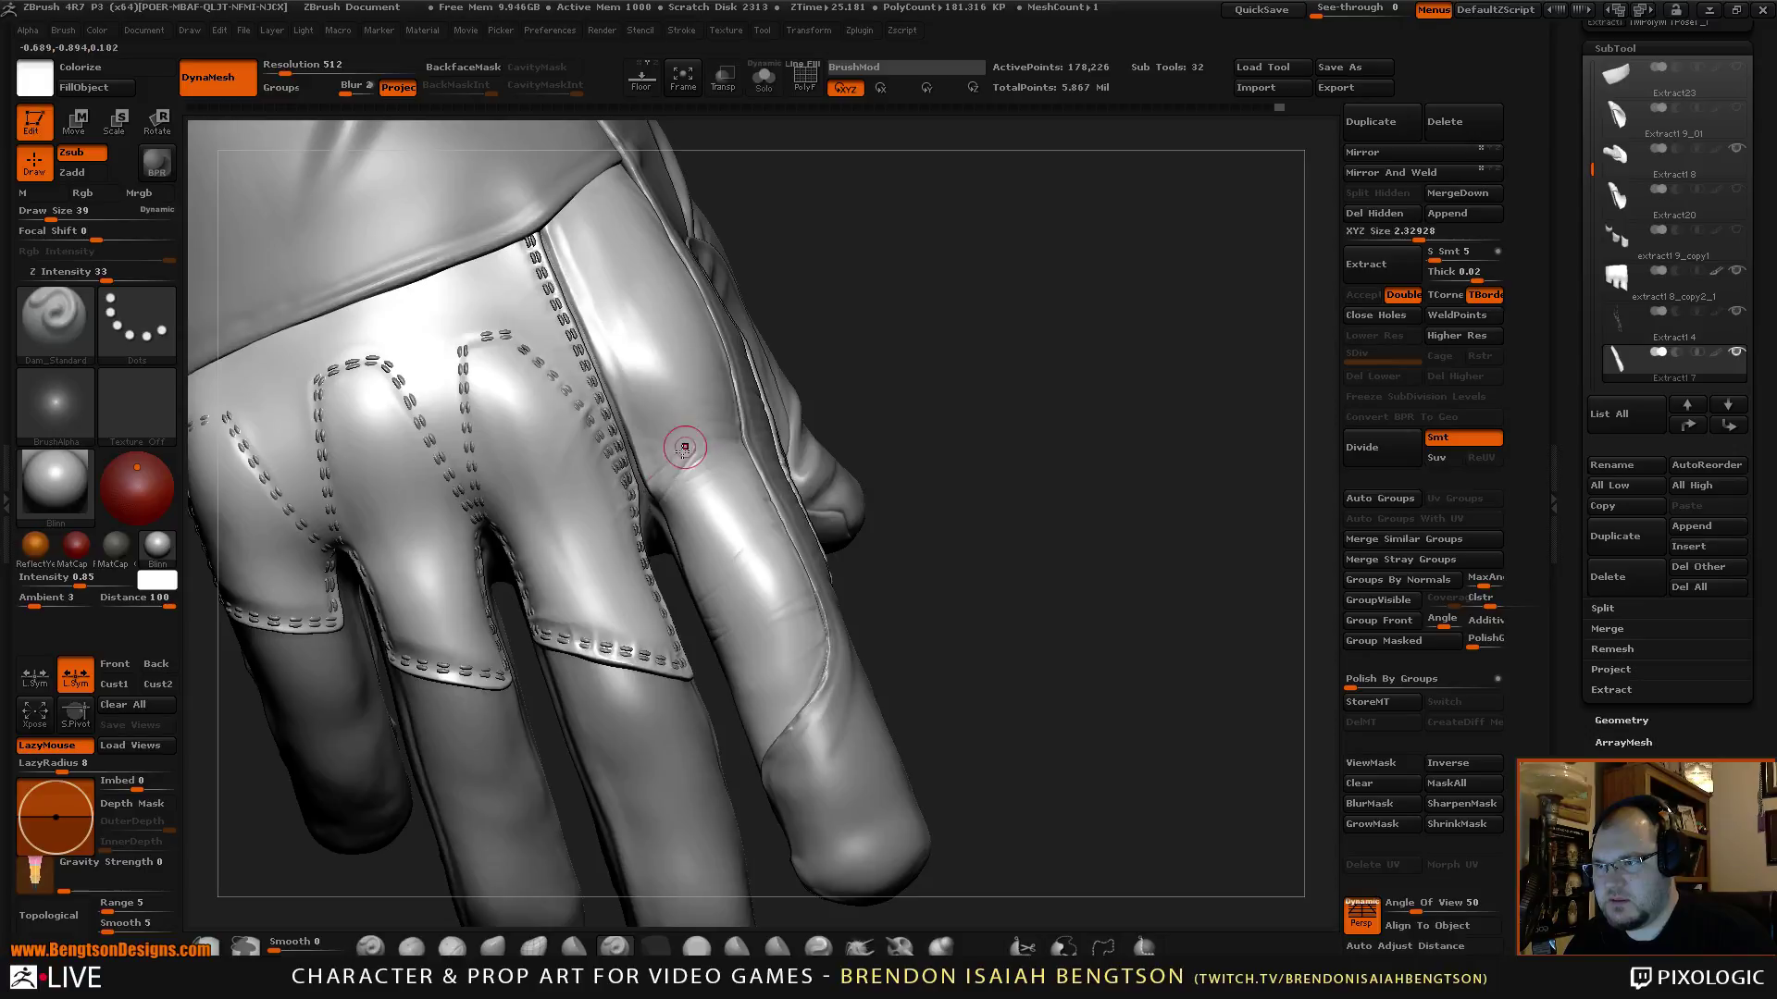
pyautogui.moveTo(912, 377); pyautogui.dragTo(722, 435)
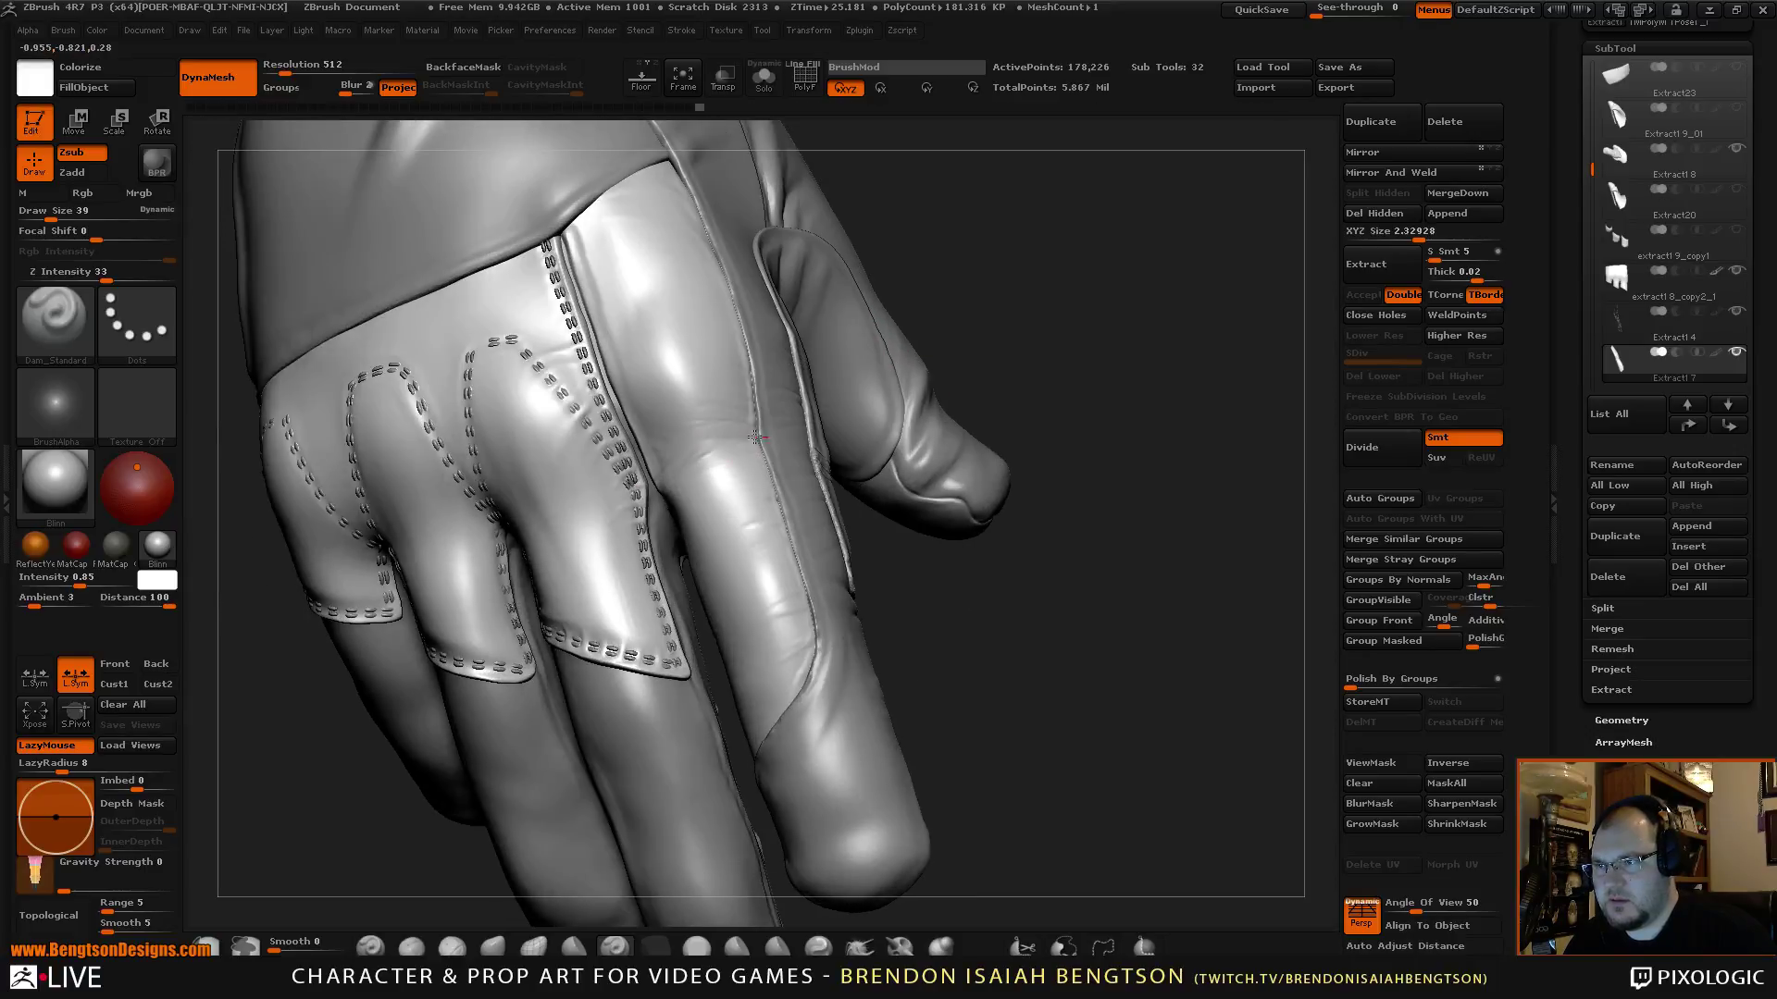
pyautogui.hotkey('ctrl', 'z')
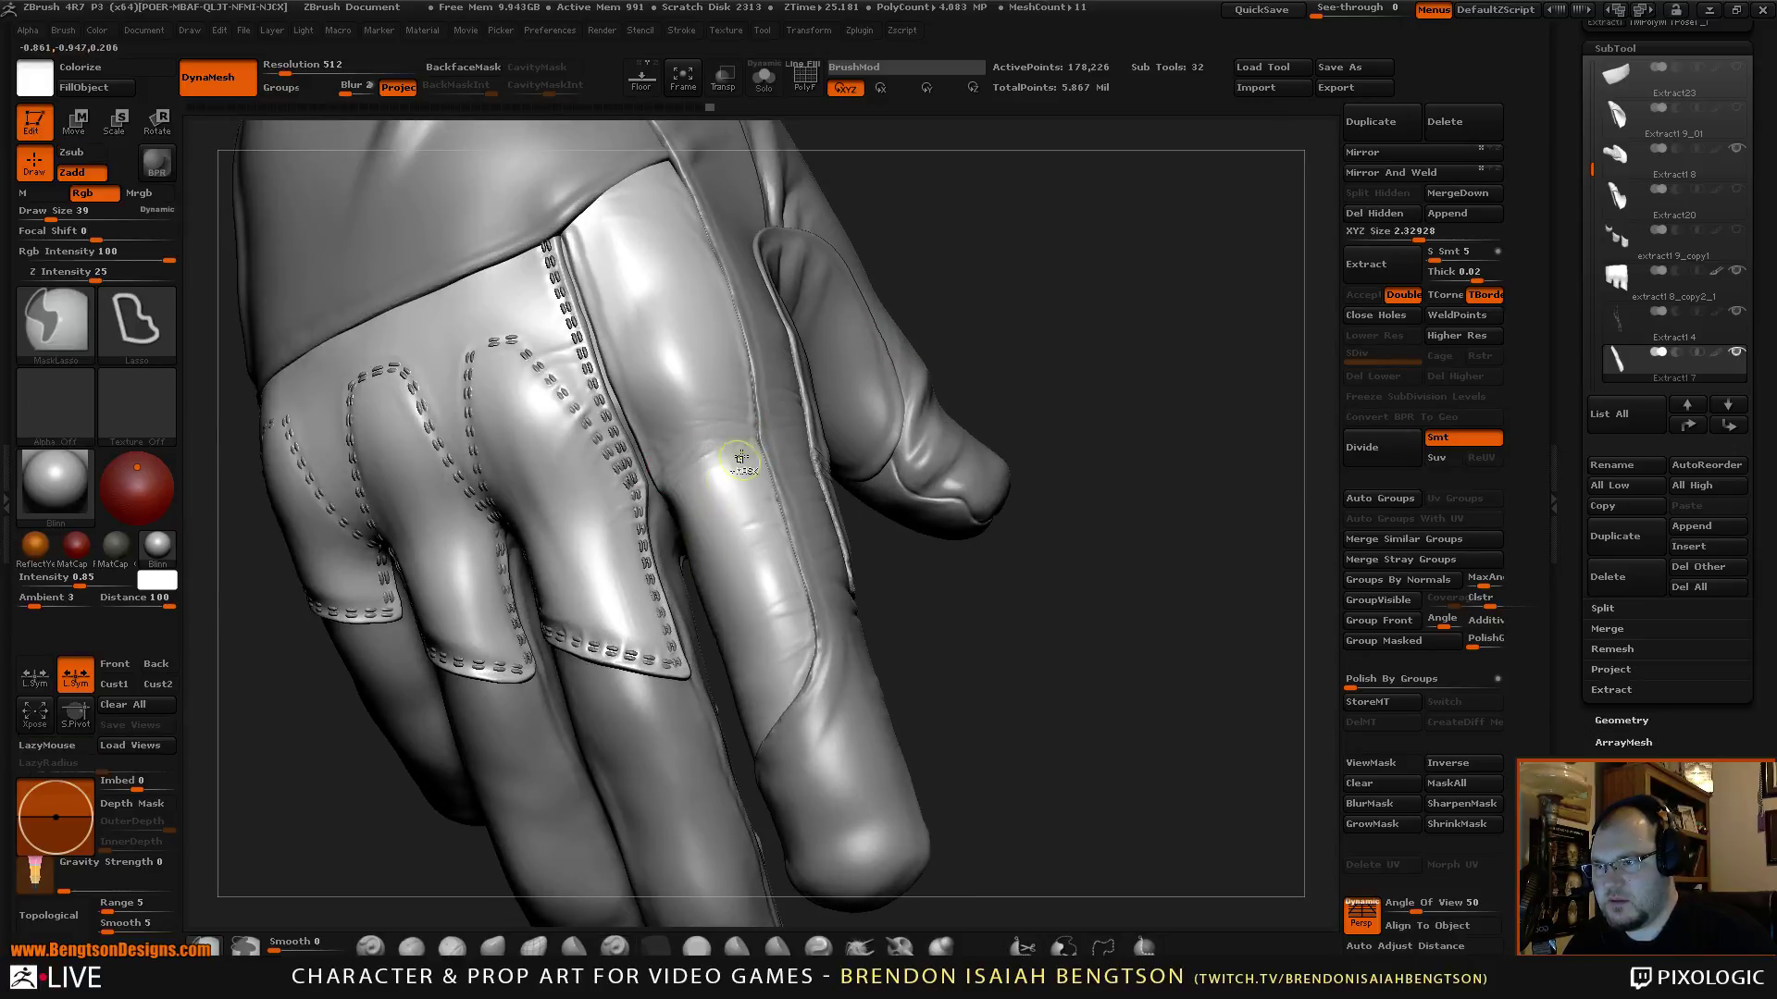
pyautogui.moveTo(1092, 302); pyautogui.dragTo(1076, 290)
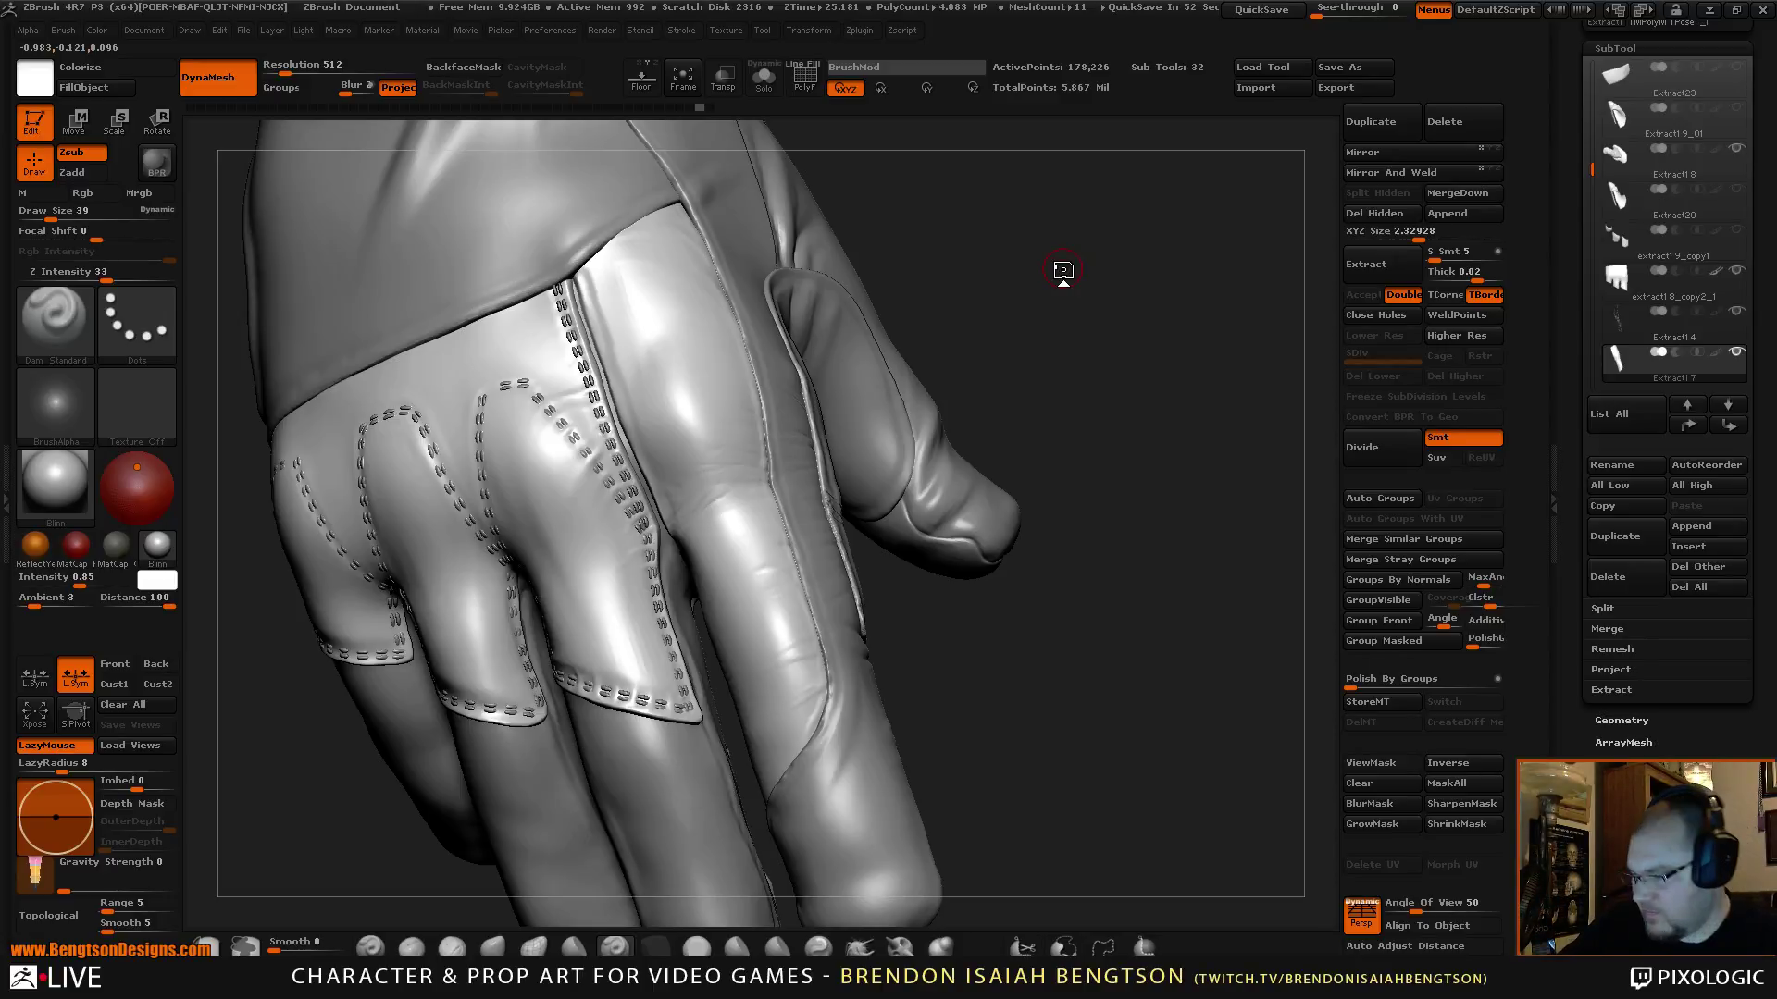
pyautogui.moveTo(1116, 433)
pyautogui.mouseDown()
pyautogui.moveTo(719, 523)
pyautogui.moveTo(797, 518)
pyautogui.mouseUp()
pyautogui.hotkey('ctrl', 'z')
pyautogui.moveTo(1009, 583)
pyautogui.mouseDown()
pyautogui.moveTo(1037, 708)
pyautogui.moveTo(1047, 648)
pyautogui.moveTo(1018, 602)
pyautogui.mouseUp()
pyautogui.press('shift')
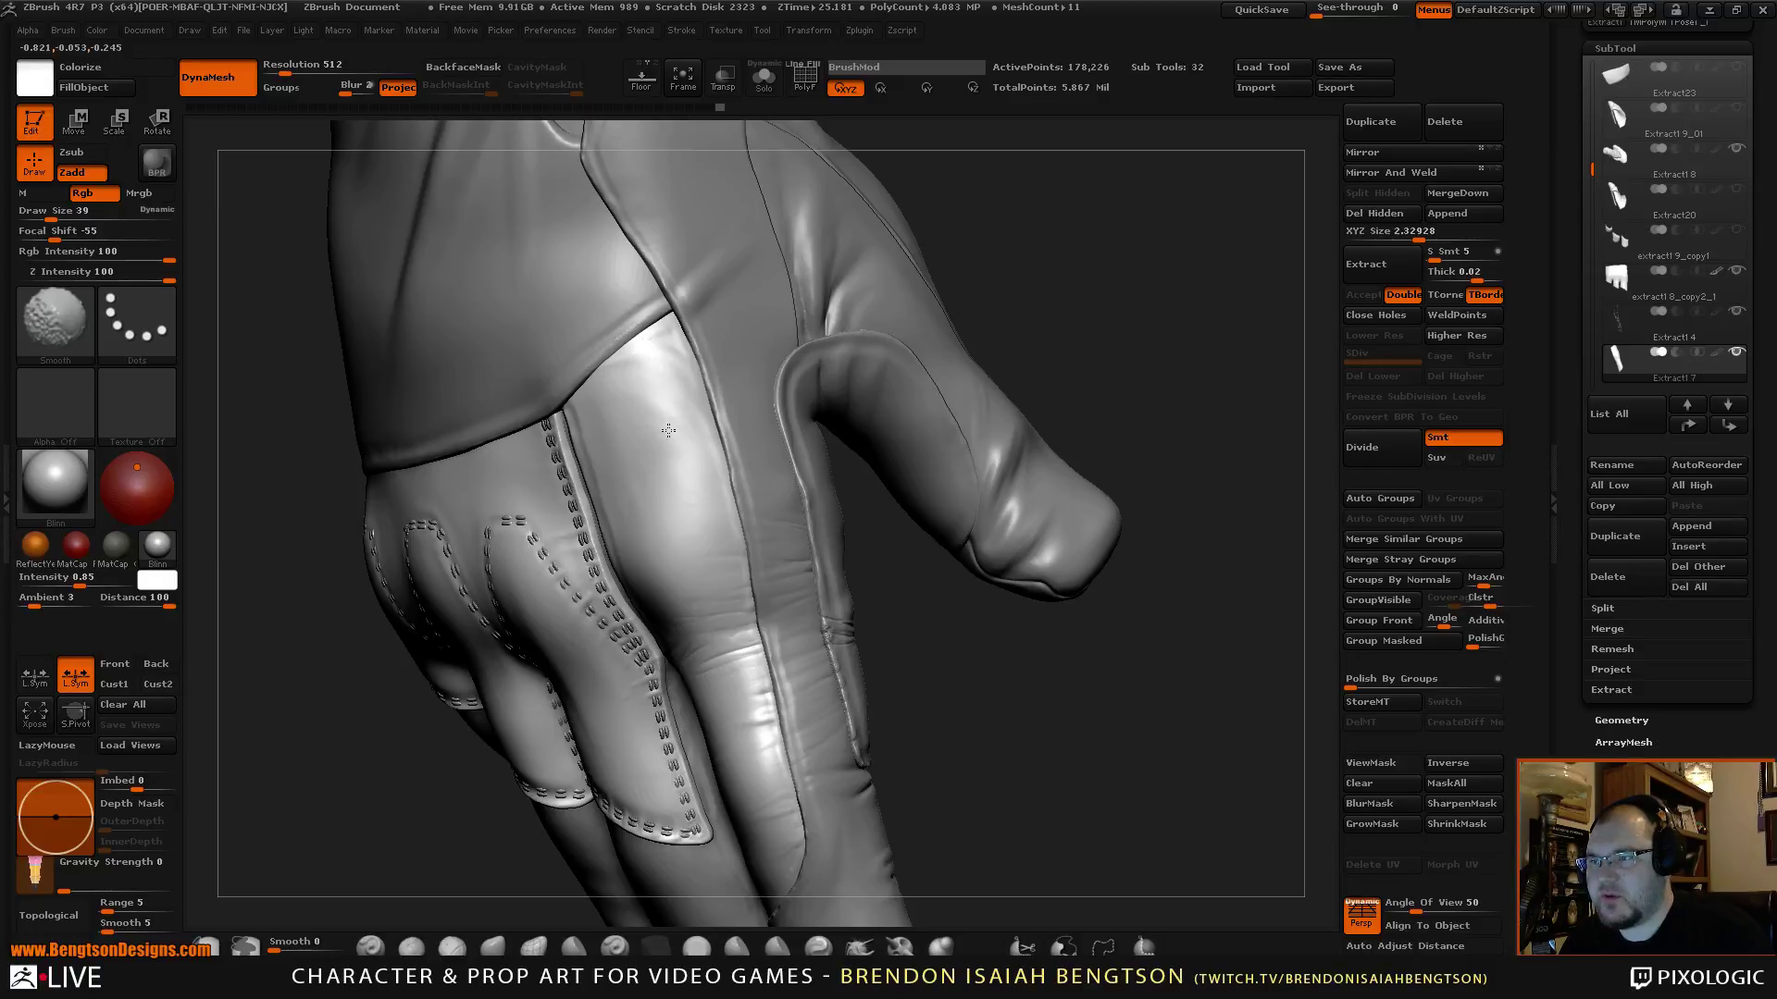
pyautogui.moveTo(1064, 407)
pyautogui.mouseDown()
pyautogui.moveTo(1055, 396)
pyautogui.moveTo(1109, 373)
pyautogui.moveTo(1150, 381)
pyautogui.moveTo(1138, 523)
pyautogui.moveTo(1107, 297)
pyautogui.mouseUp()
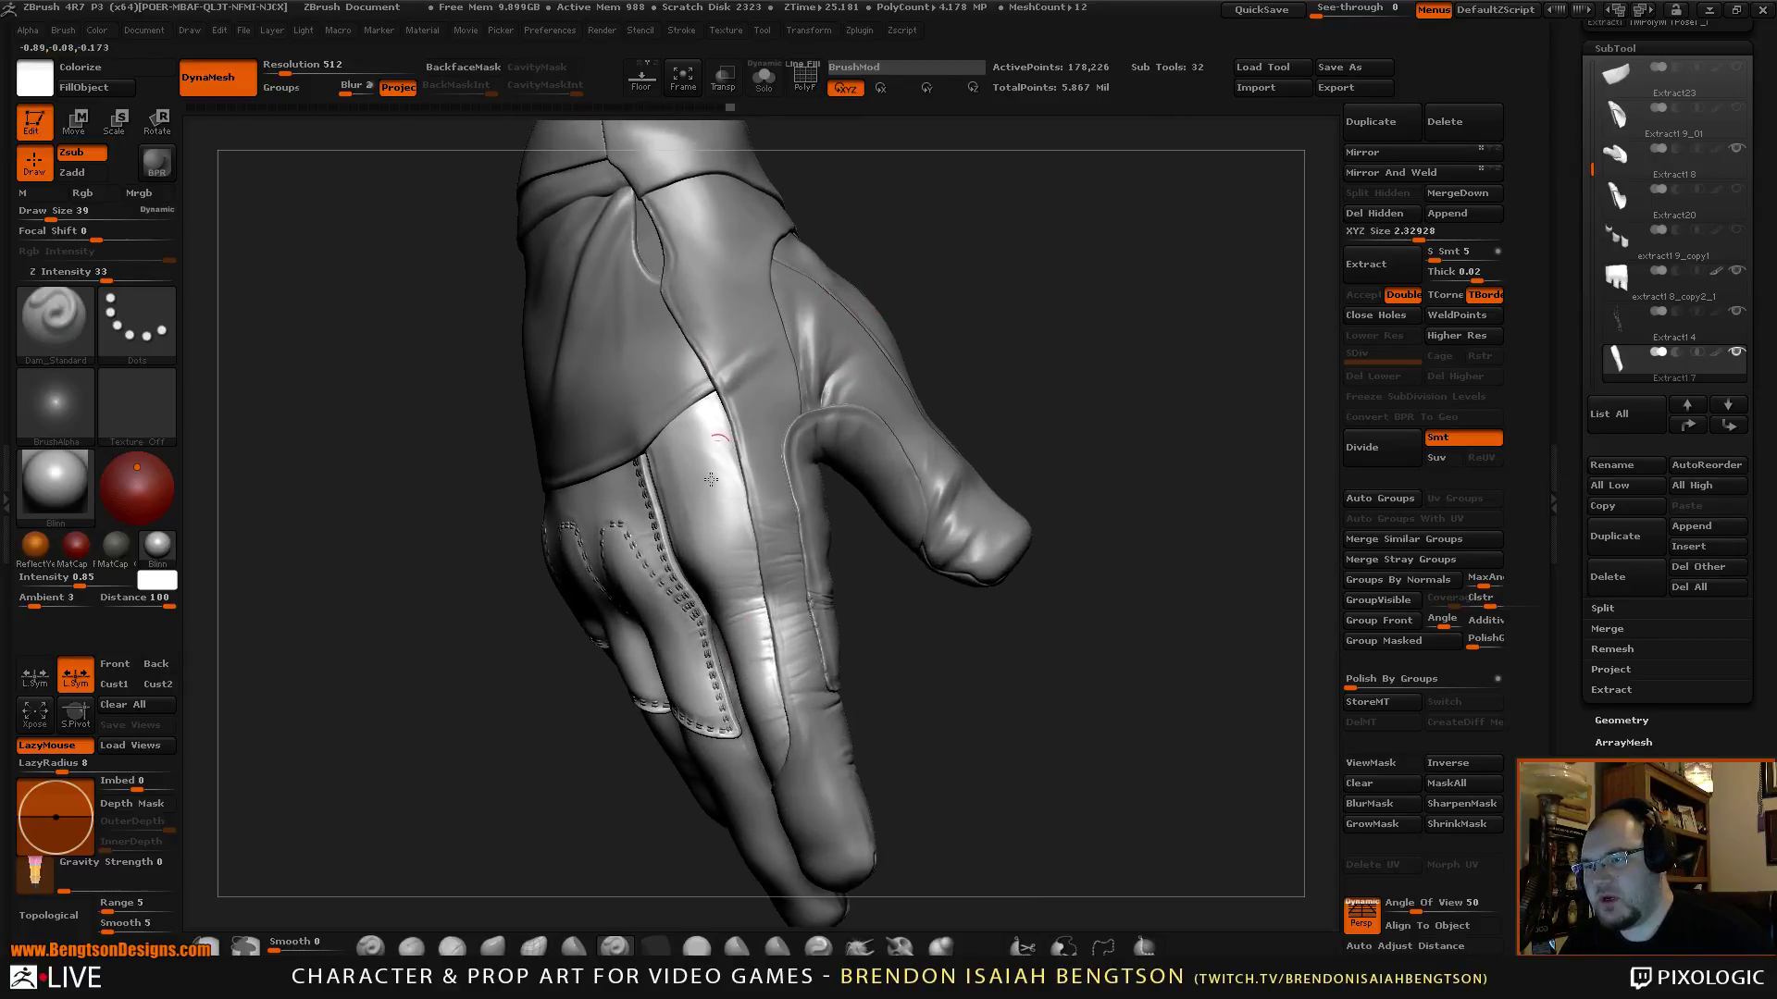
pyautogui.moveTo(1077, 296); pyautogui.dragTo(1023, 261)
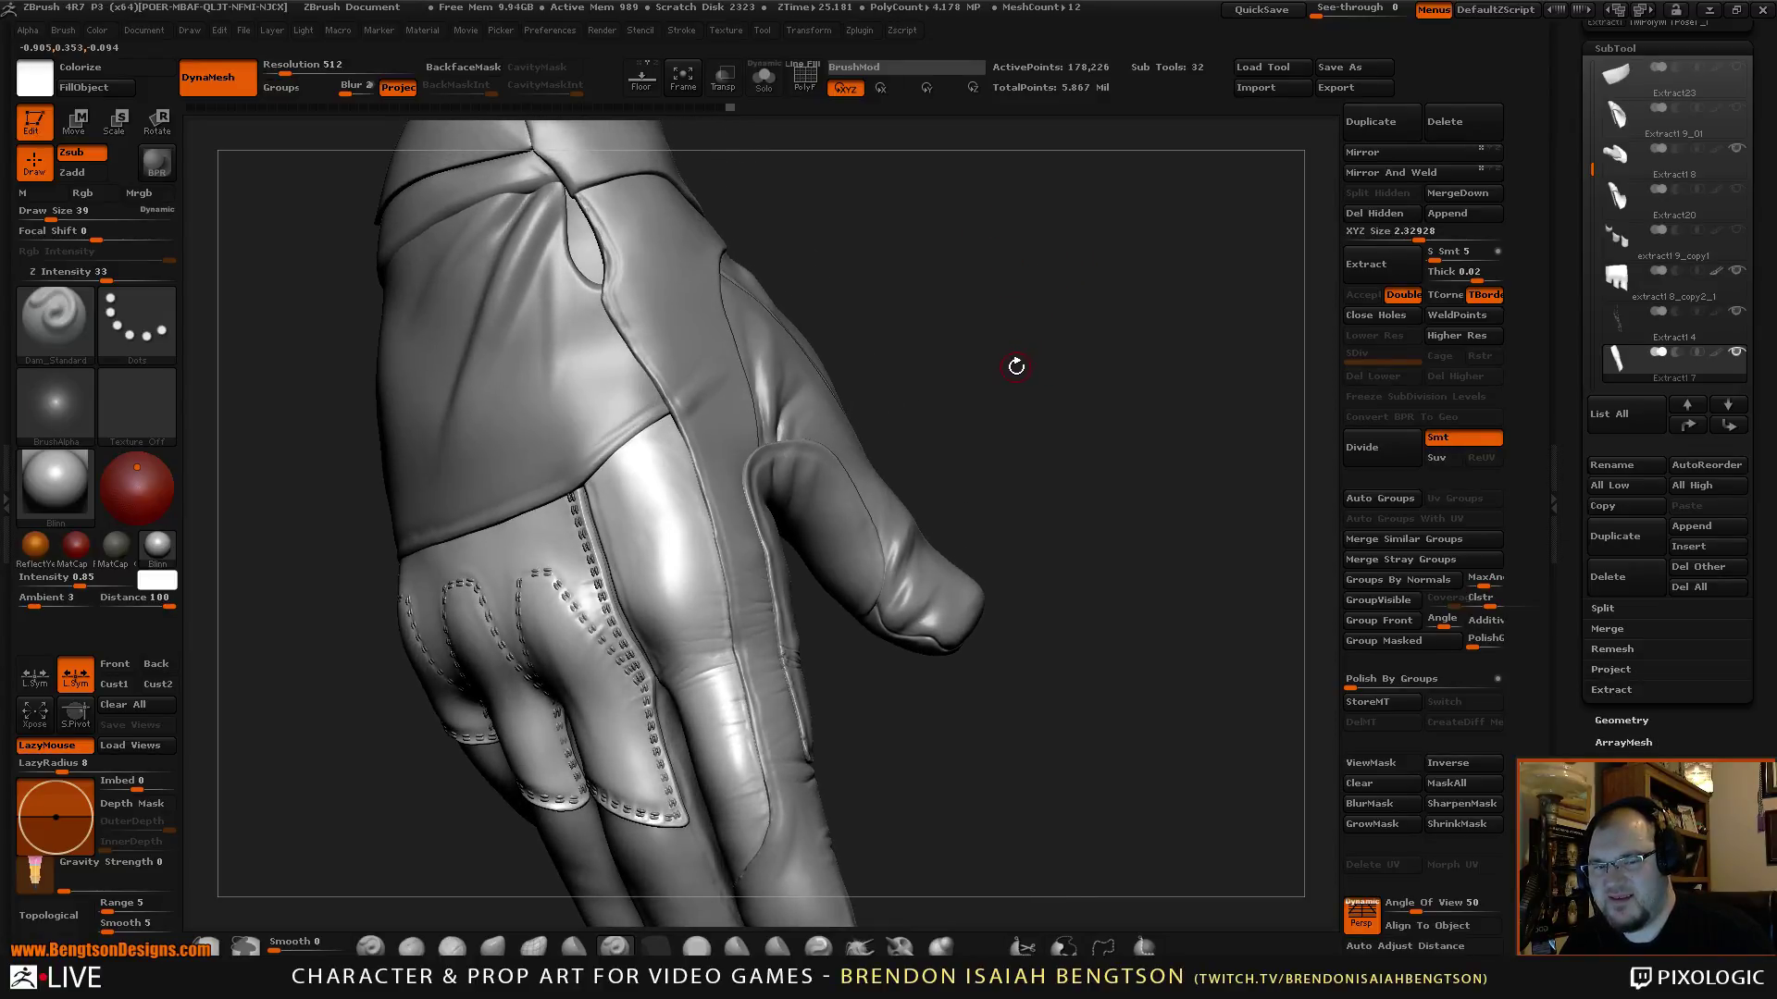
pyautogui.moveTo(1016, 366); pyautogui.dragTo(1030, 531)
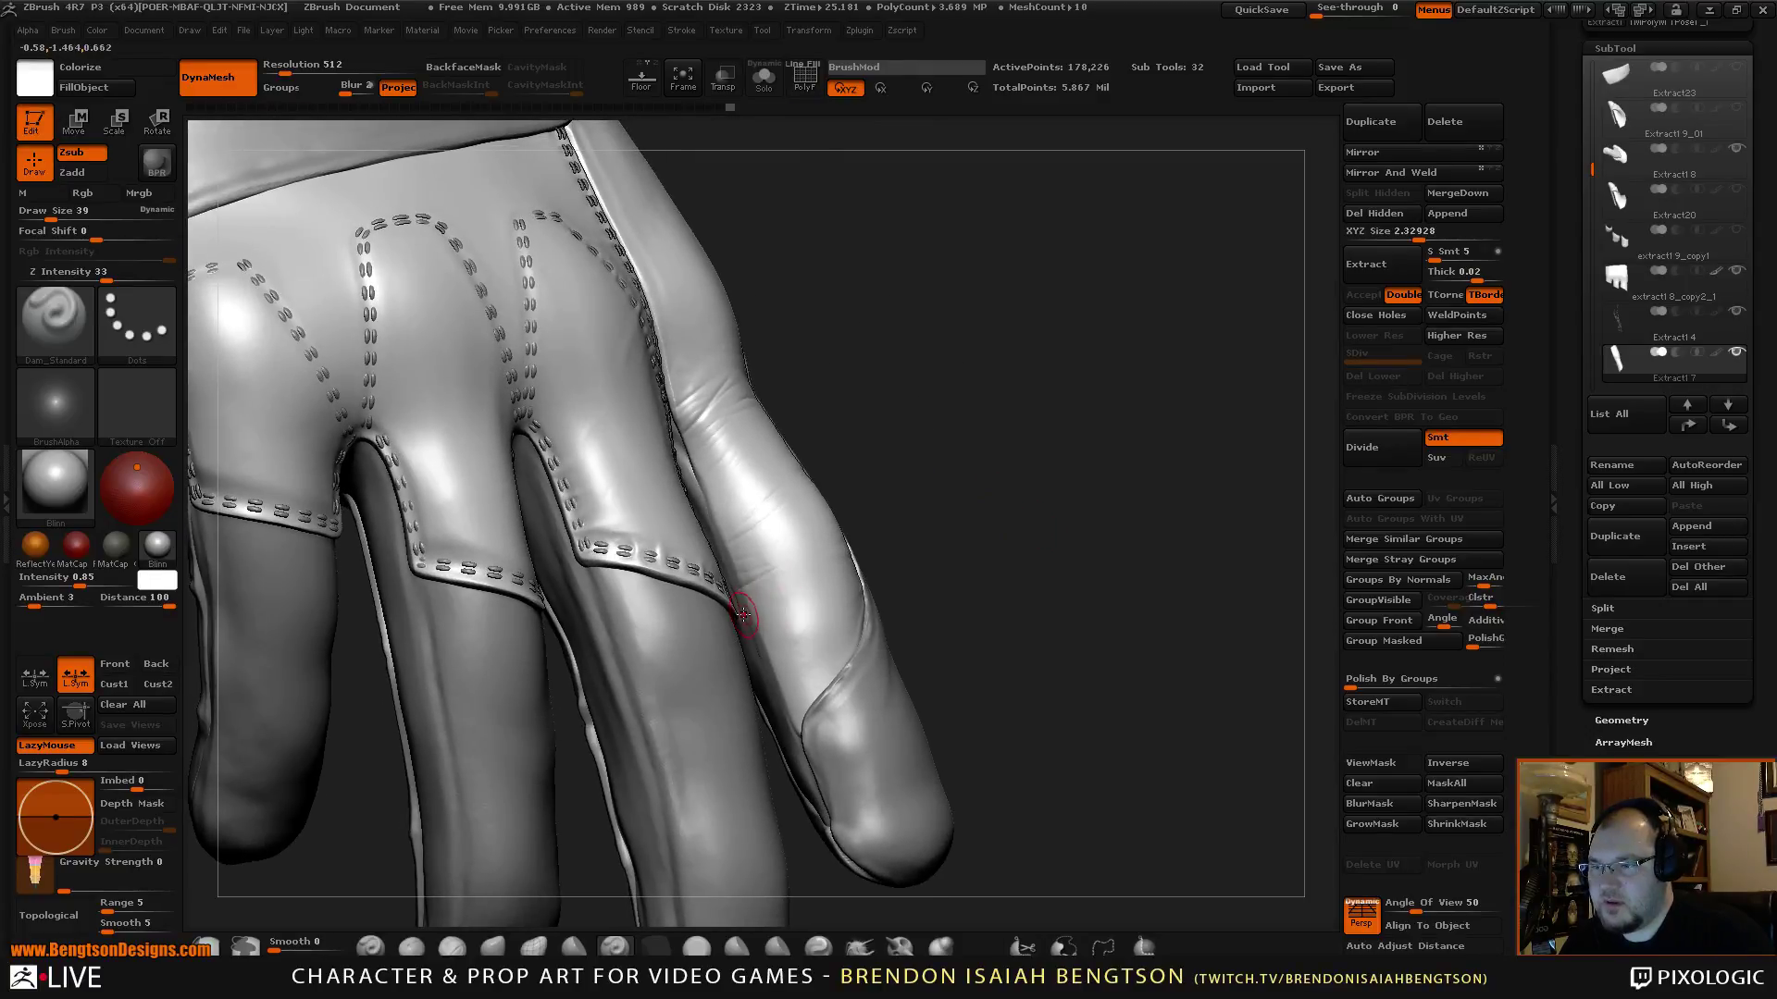
pyautogui.moveTo(913, 450); pyautogui.dragTo(911, 463)
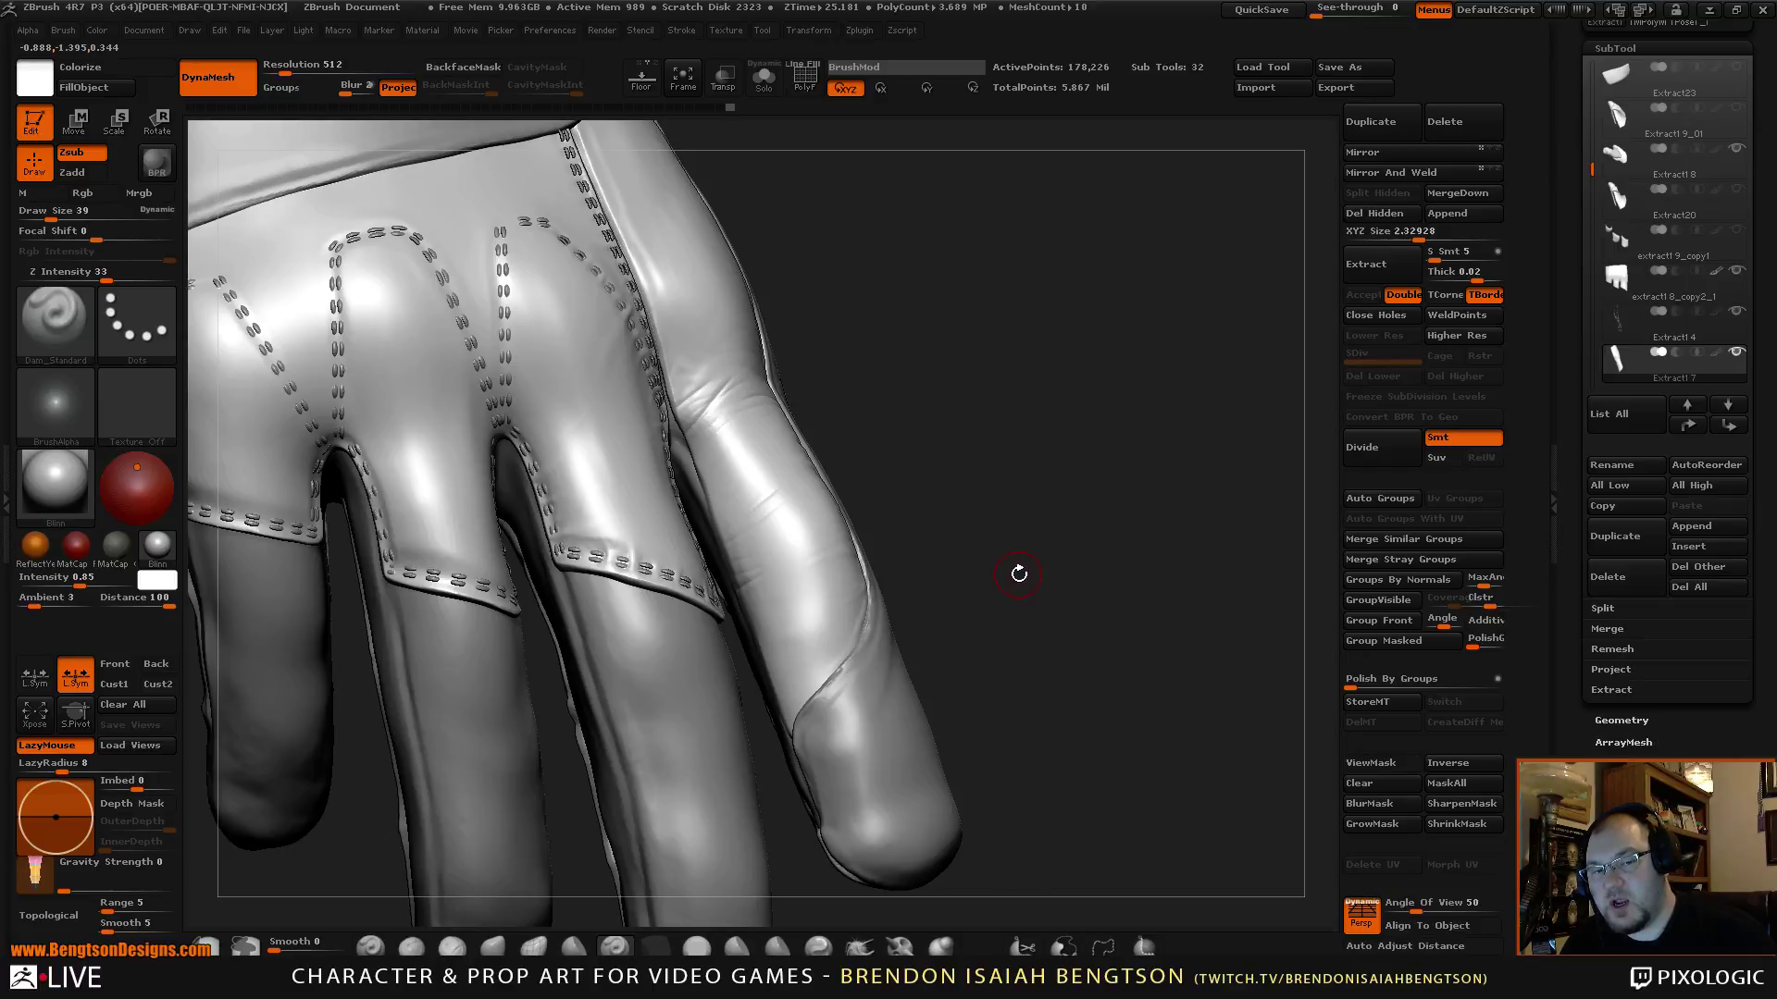
# Build up small folds along the panel's inner edge beside the middle finger with ClayBuildup at Draw Size 26.
pyautogui.moveTo(1023, 557)
pyautogui.mouseDown()
pyautogui.moveTo(1073, 526)
pyautogui.moveTo(907, 486)
pyautogui.moveTo(731, 483)
pyautogui.mouseUp()
pyautogui.press('b')
pyautogui.press('c')
pyautogui.press('b')
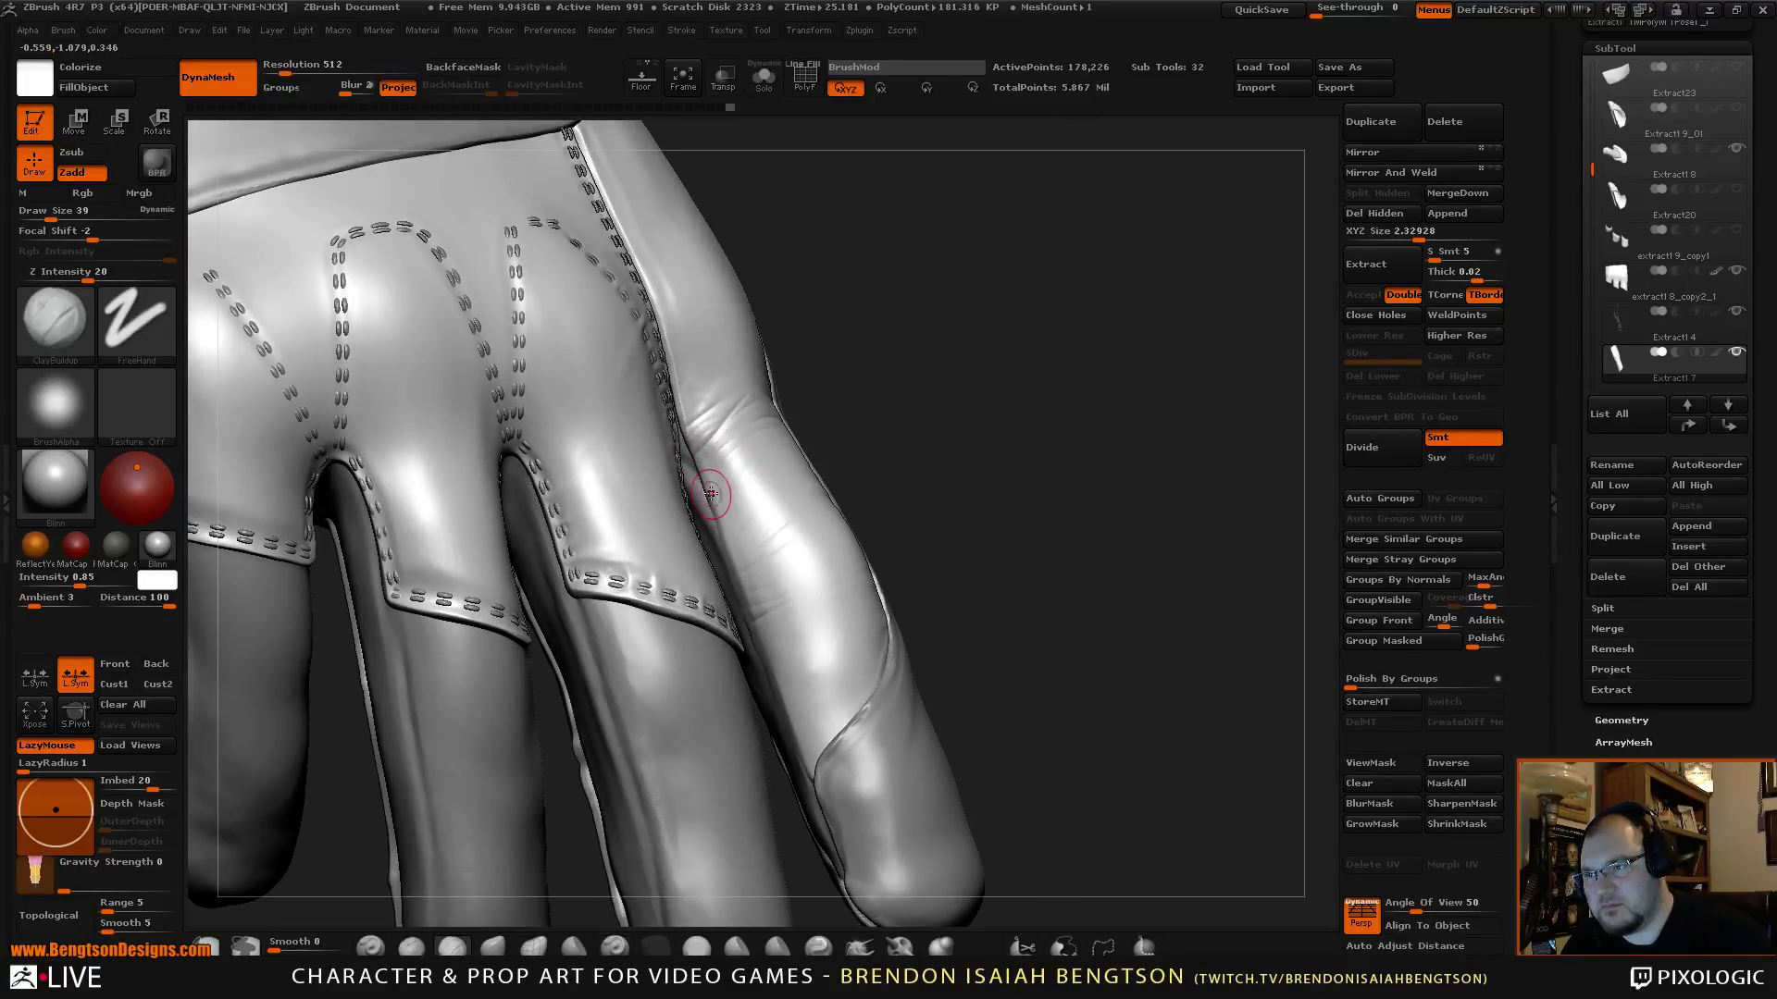
pyautogui.press('space')
pyautogui.moveTo(705, 480); pyautogui.dragTo(705, 482)
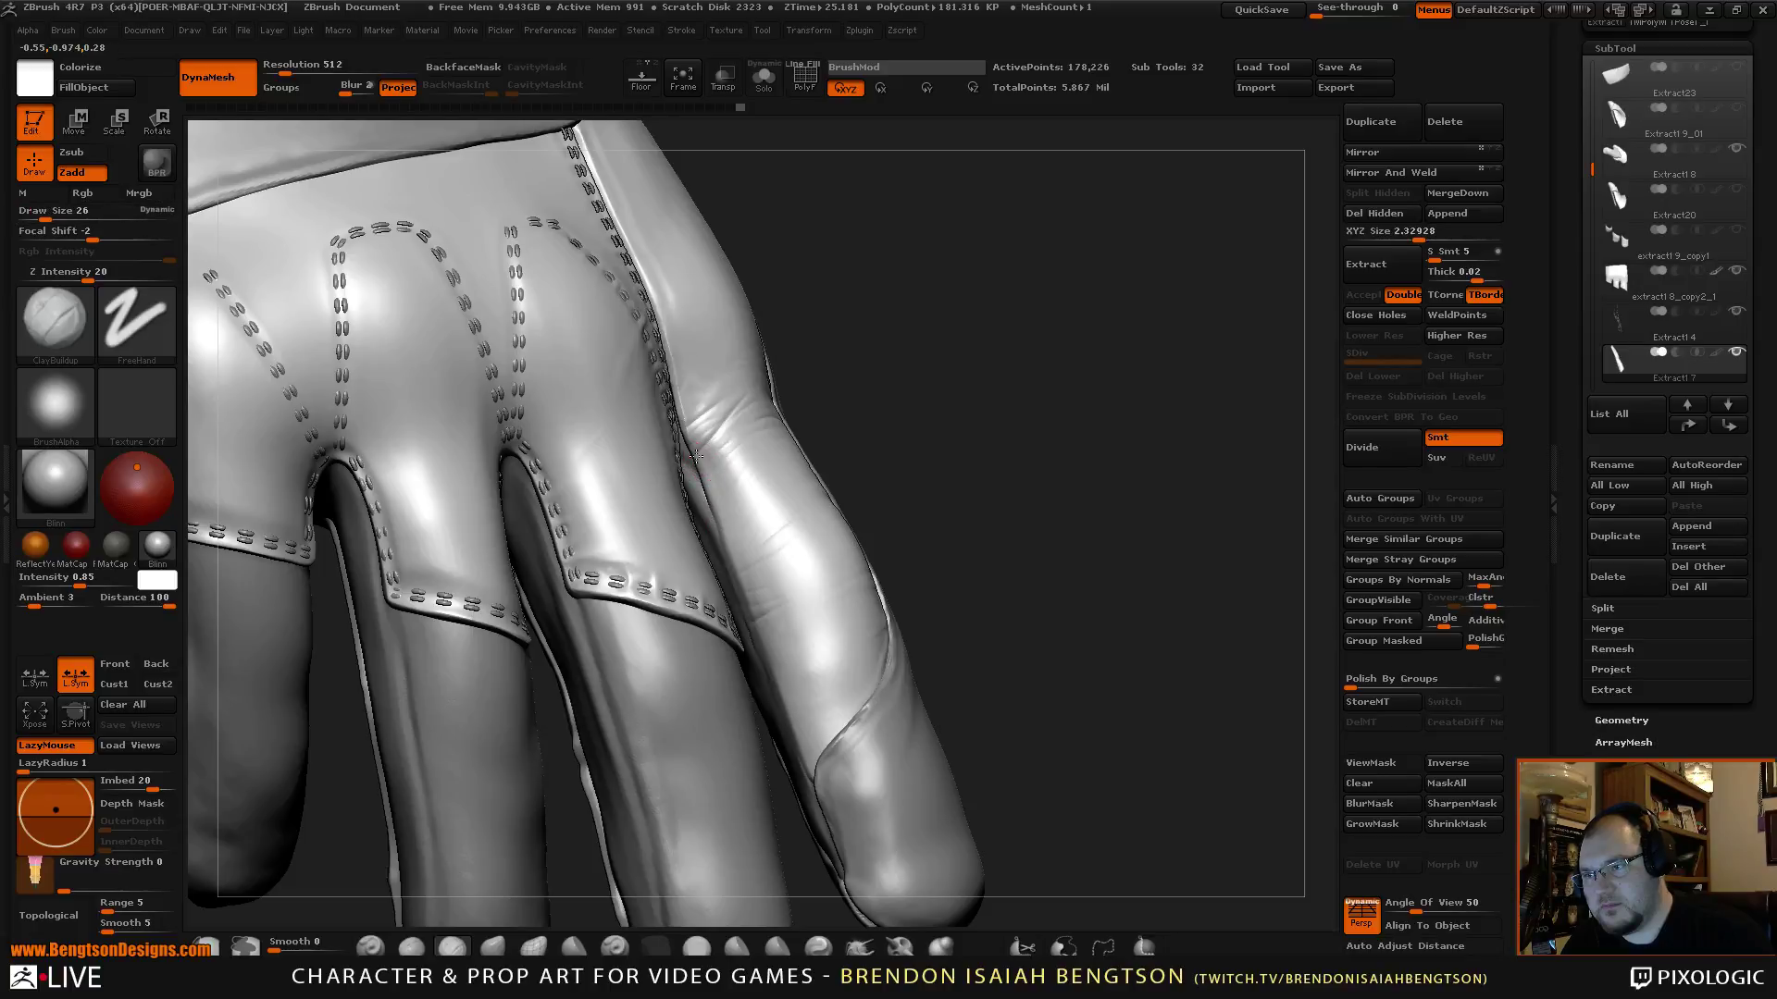
pyautogui.moveTo(972, 366)
pyautogui.mouseDown()
pyautogui.moveTo(1015, 385)
pyautogui.moveTo(1003, 355)
pyautogui.moveTo(720, 535)
pyautogui.mouseUp()
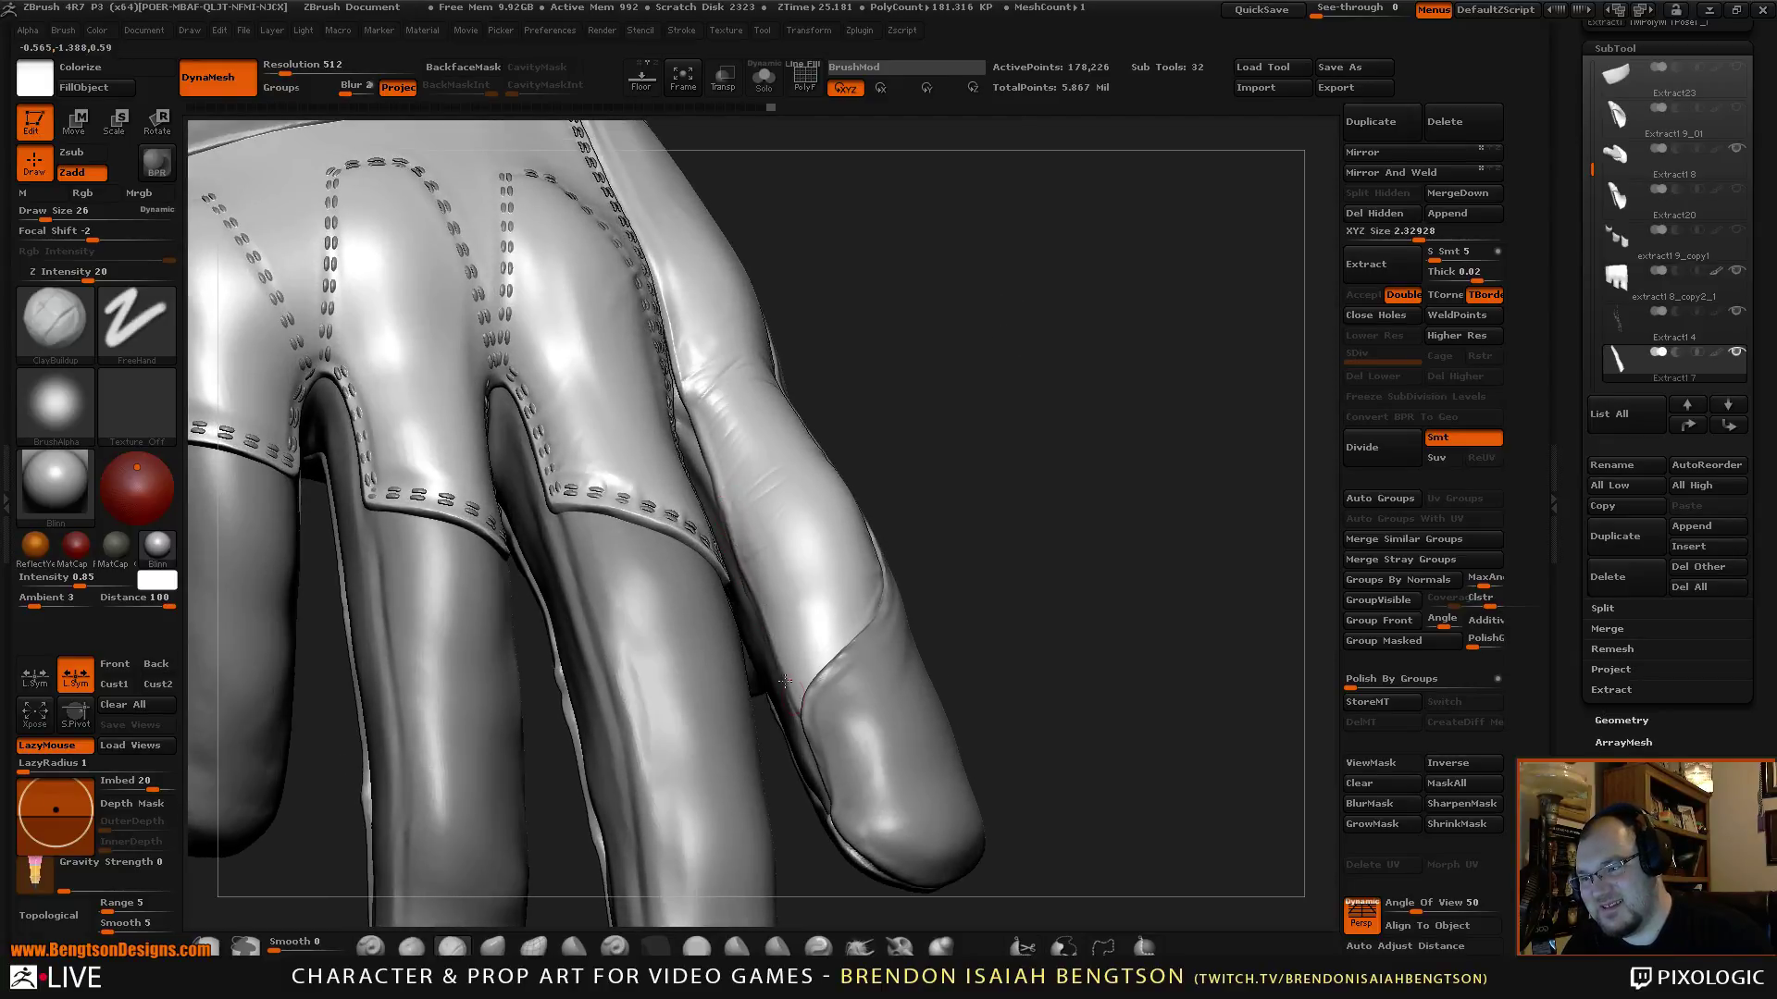
# Carve diagonal creases along the panel's curved end near the index fingertip with Dam_Standard at Draw Size 26 and soften them.
pyautogui.moveTo(1096, 500)
pyautogui.mouseDown()
pyautogui.moveTo(1111, 484)
pyautogui.moveTo(1055, 573)
pyautogui.moveTo(1059, 535)
pyautogui.moveTo(1078, 581)
pyautogui.moveTo(883, 634)
pyautogui.moveTo(904, 596)
pyautogui.moveTo(866, 618)
pyautogui.mouseUp()
pyautogui.press('b')
pyautogui.press('d')
pyautogui.press('s')
pyautogui.moveTo(957, 517); pyautogui.dragTo(844, 610)
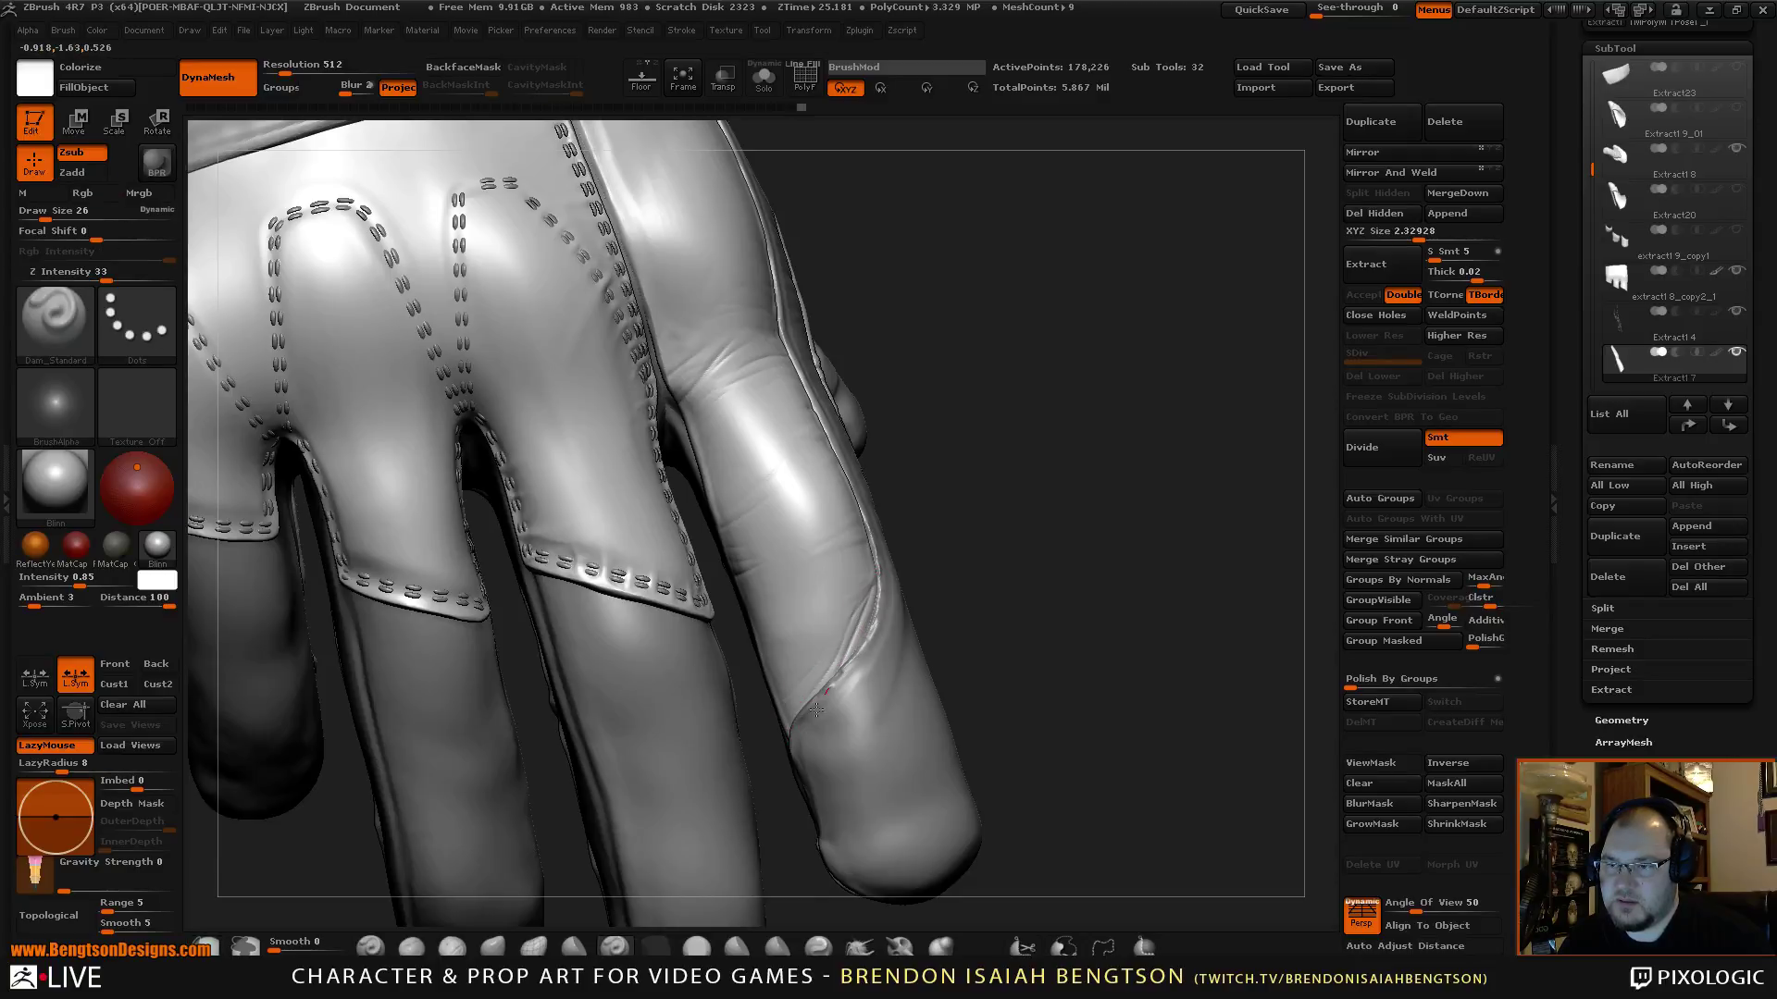
pyautogui.moveTo(817, 709); pyautogui.dragTo(792, 730)
pyautogui.moveTo(1094, 457); pyautogui.dragTo(1094, 534)
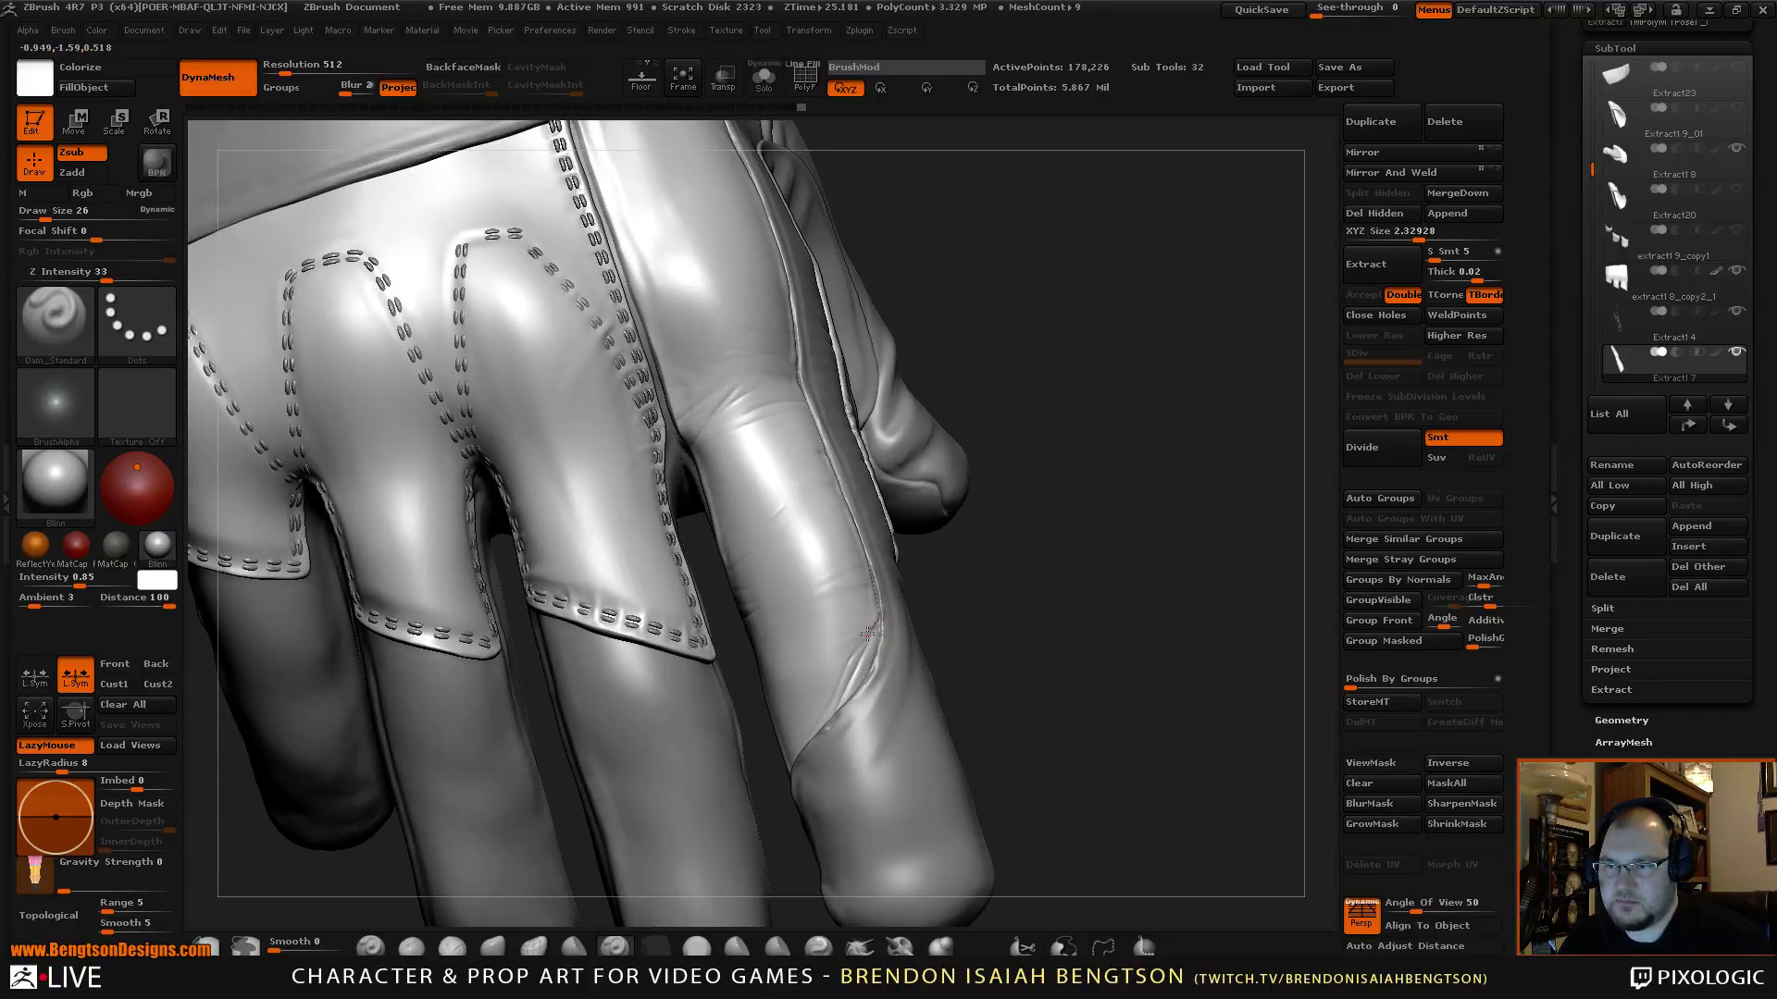
pyautogui.moveTo(867, 633); pyautogui.dragTo(797, 726)
pyautogui.moveTo(856, 635); pyautogui.dragTo(824, 682)
pyautogui.press('shift')
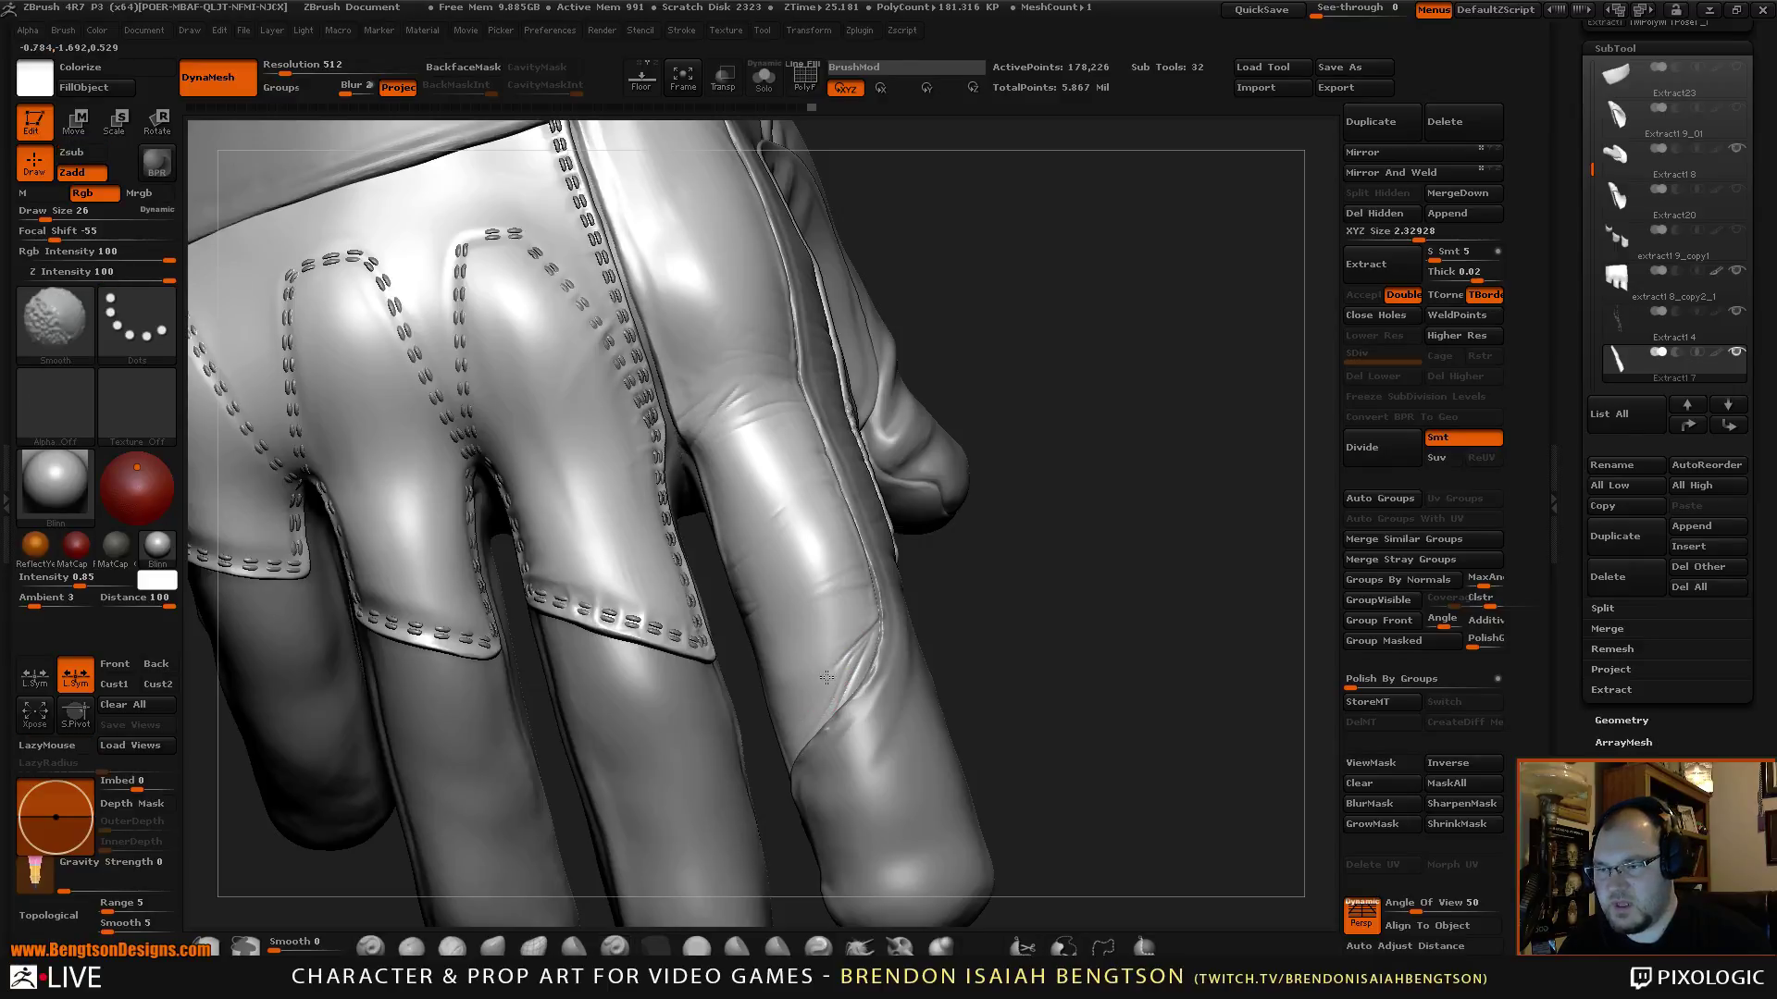
pyautogui.moveTo(1018, 551)
pyautogui.mouseDown()
pyautogui.moveTo(1067, 553)
pyautogui.moveTo(1064, 575)
pyautogui.mouseUp()
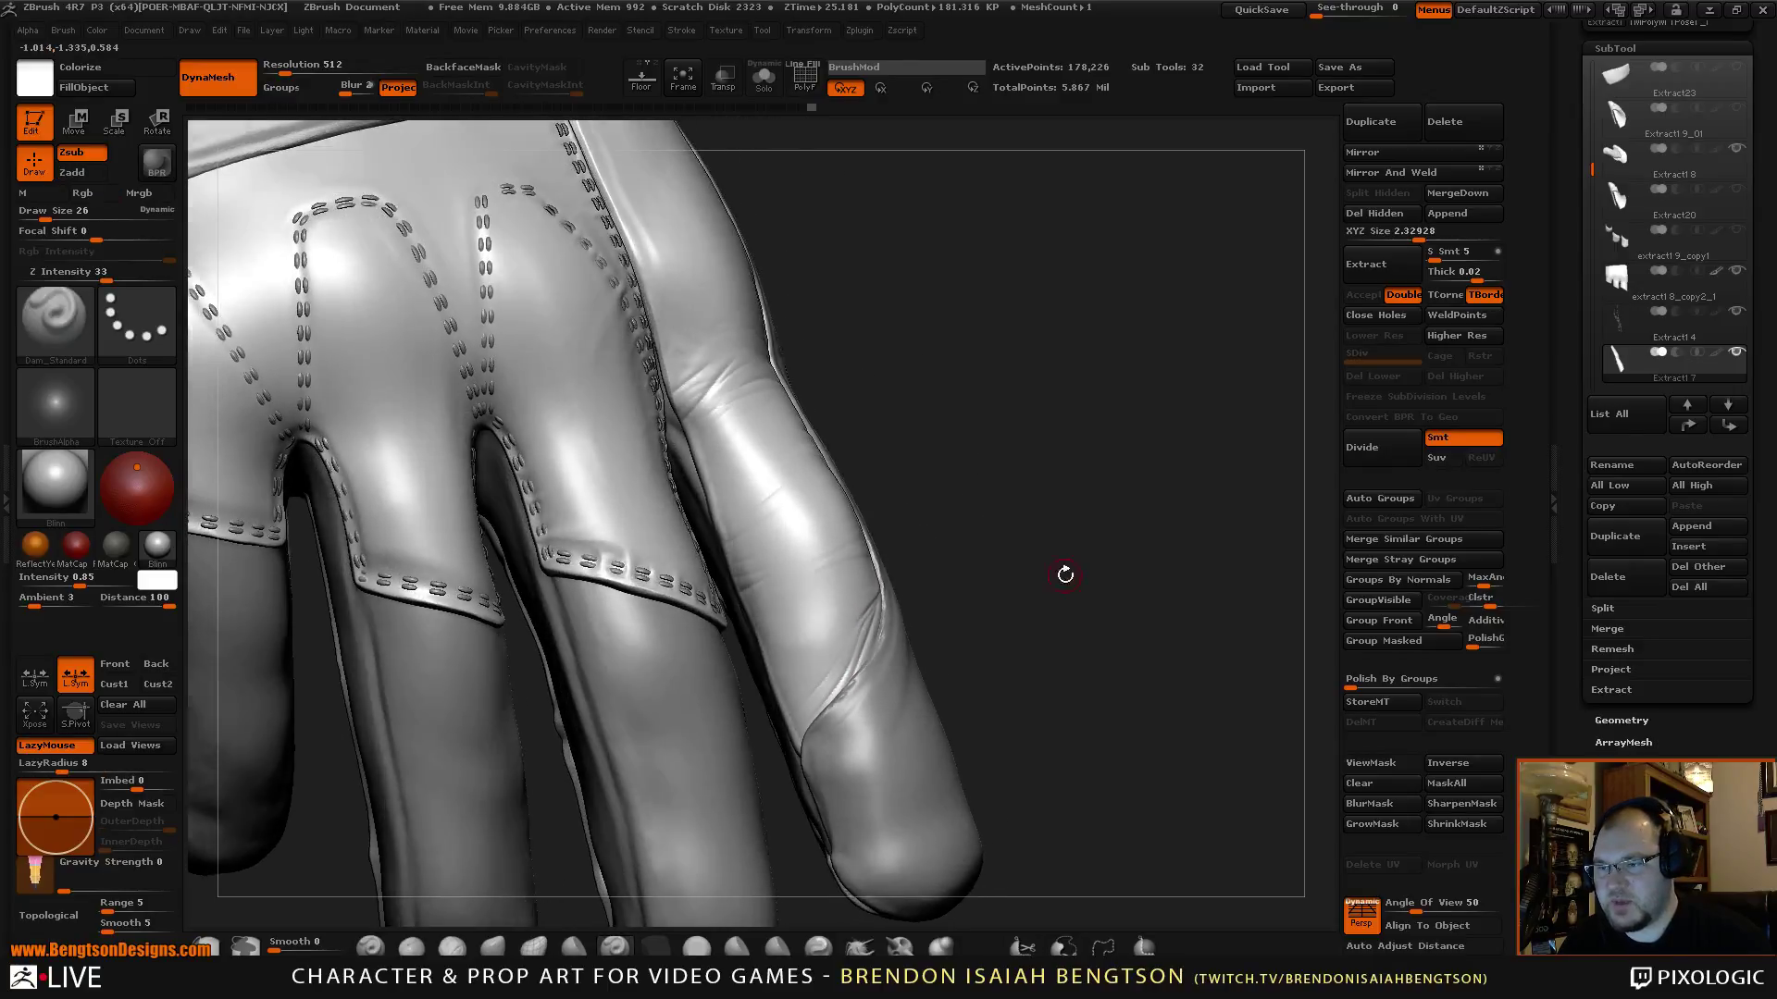
# Undo the last crease strokes near the fingertip and recarve them diagonally along the panel's curved end.
pyautogui.moveTo(918, 599); pyautogui.dragTo(872, 563)
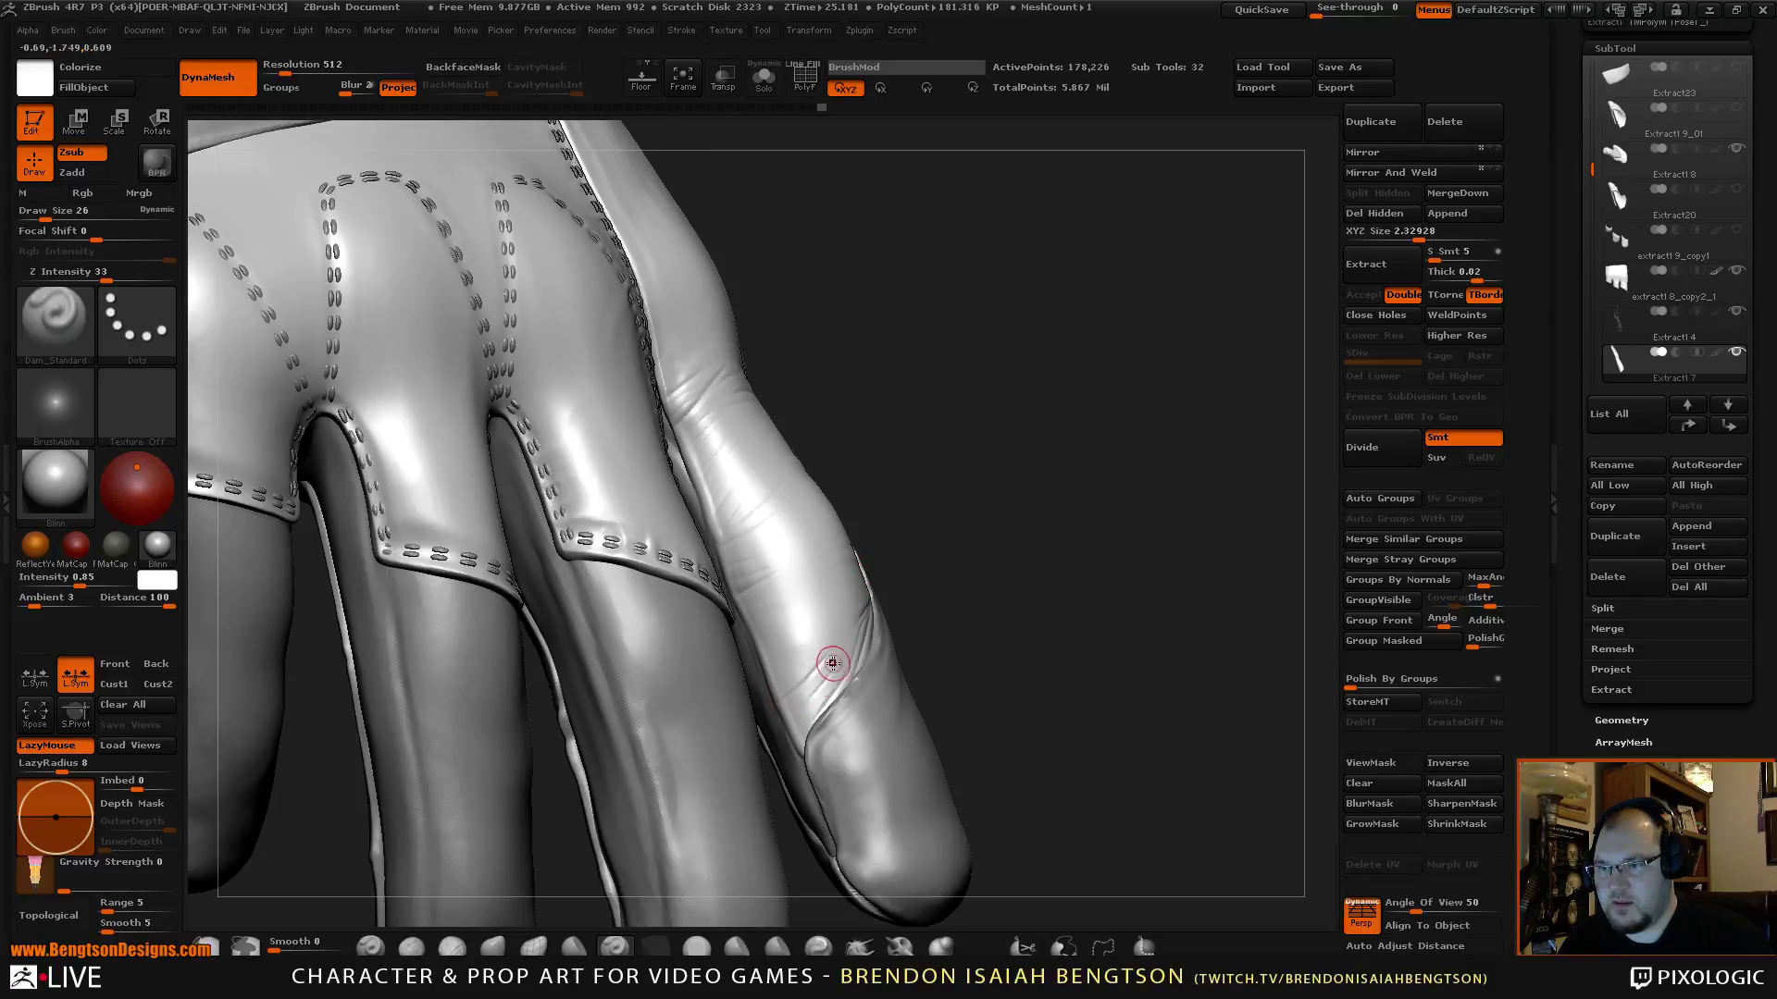
pyautogui.hotkey('ctrl', 'z')
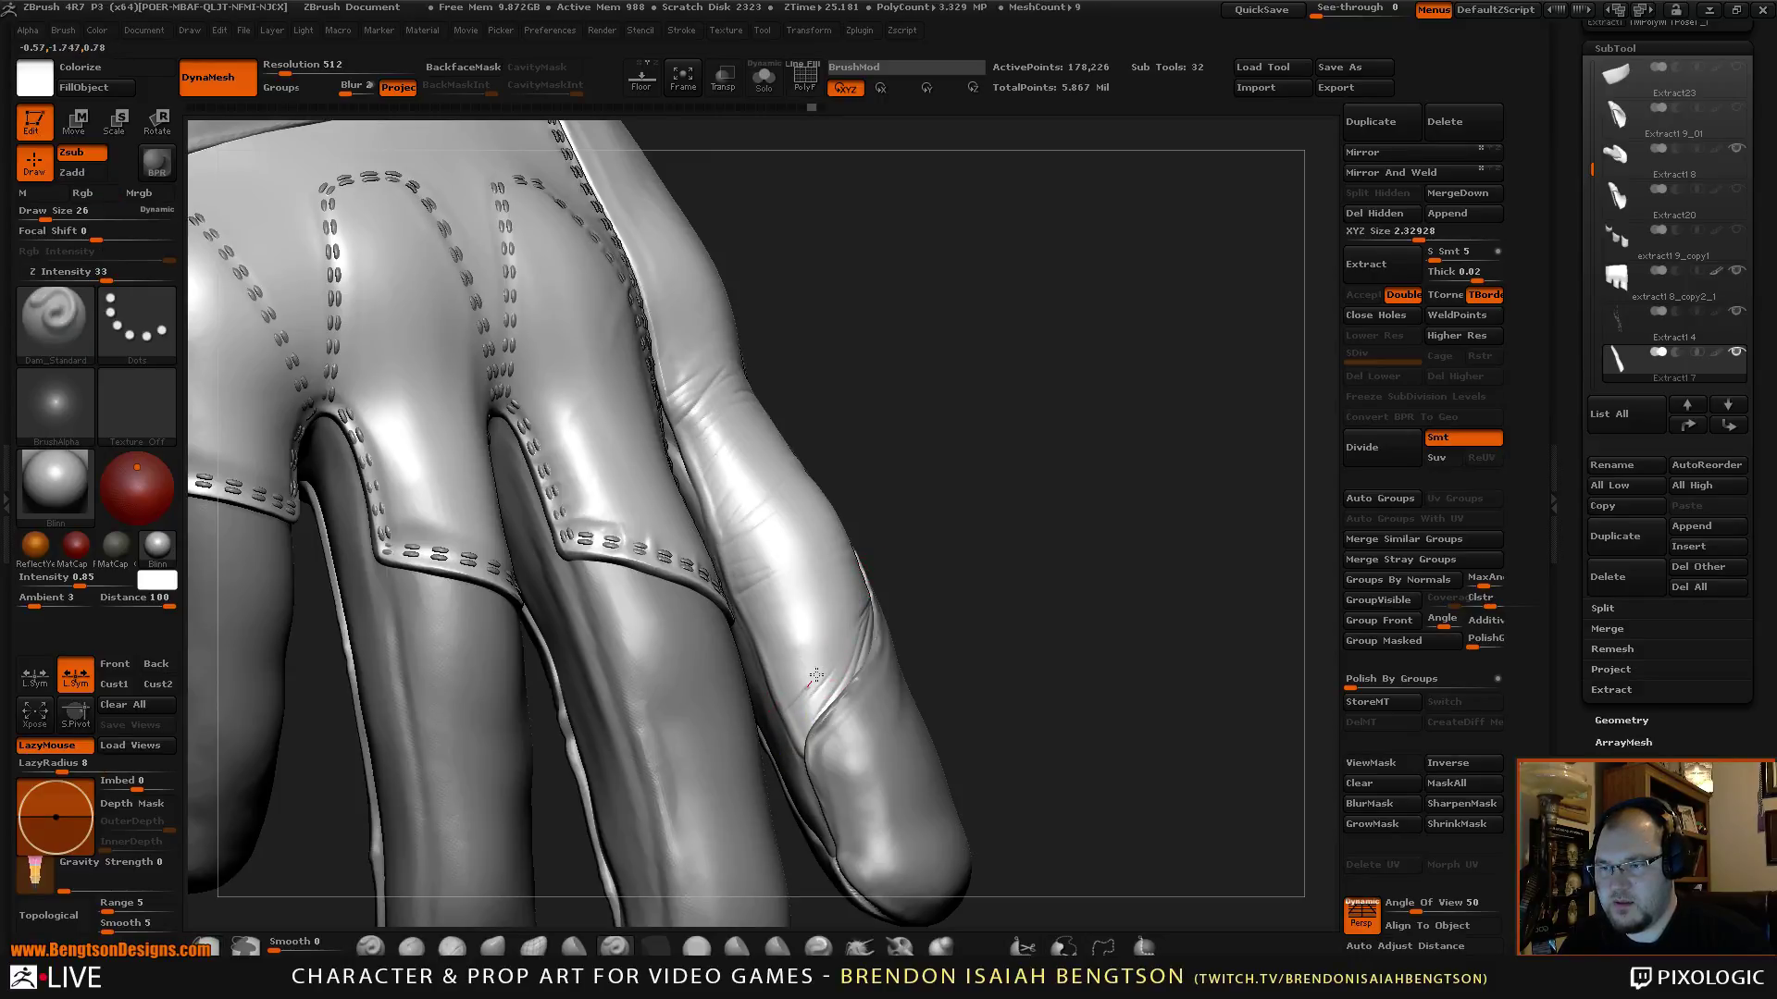
pyautogui.hotkey('ctrl', 'z')
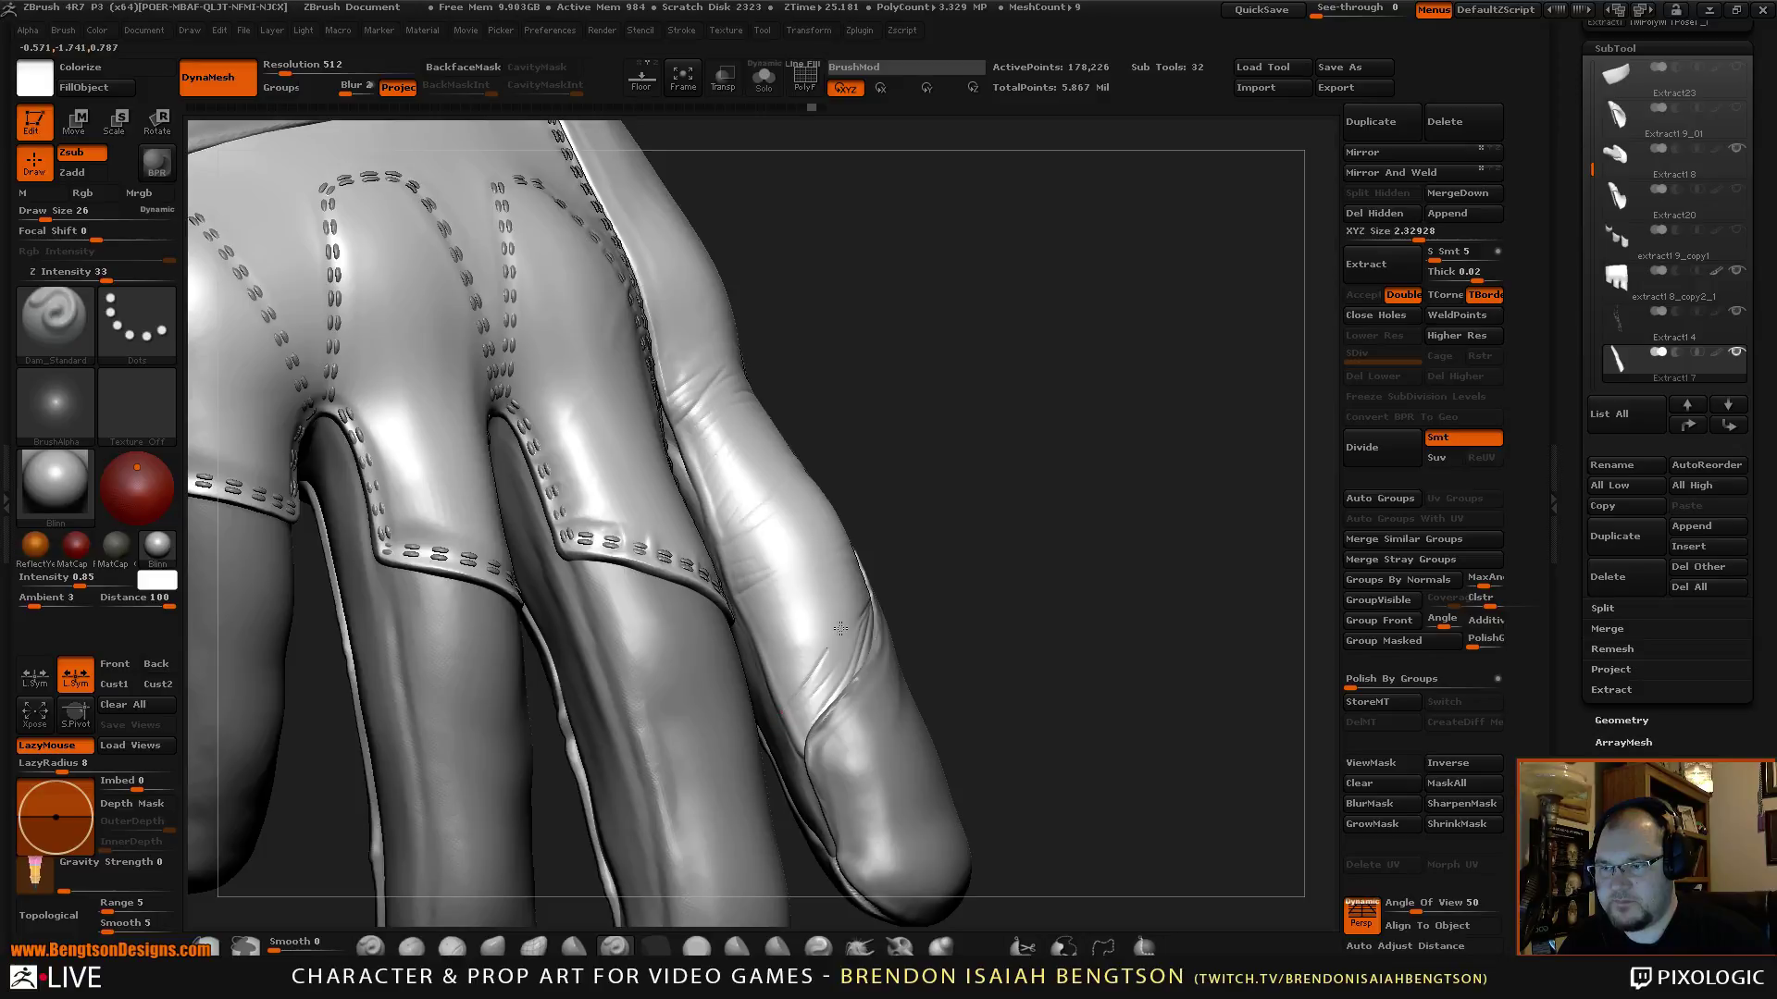
pyautogui.moveTo(863, 588)
pyautogui.mouseDown()
pyautogui.moveTo(916, 587)
pyautogui.moveTo(818, 700)
pyautogui.moveTo(844, 628)
pyautogui.moveTo(802, 720)
pyautogui.mouseUp()
# Puff up the folds between the creases near the fingertip and along the mid-finger with the Inflat brush at Draw Size 26.
pyautogui.click(954, 949)
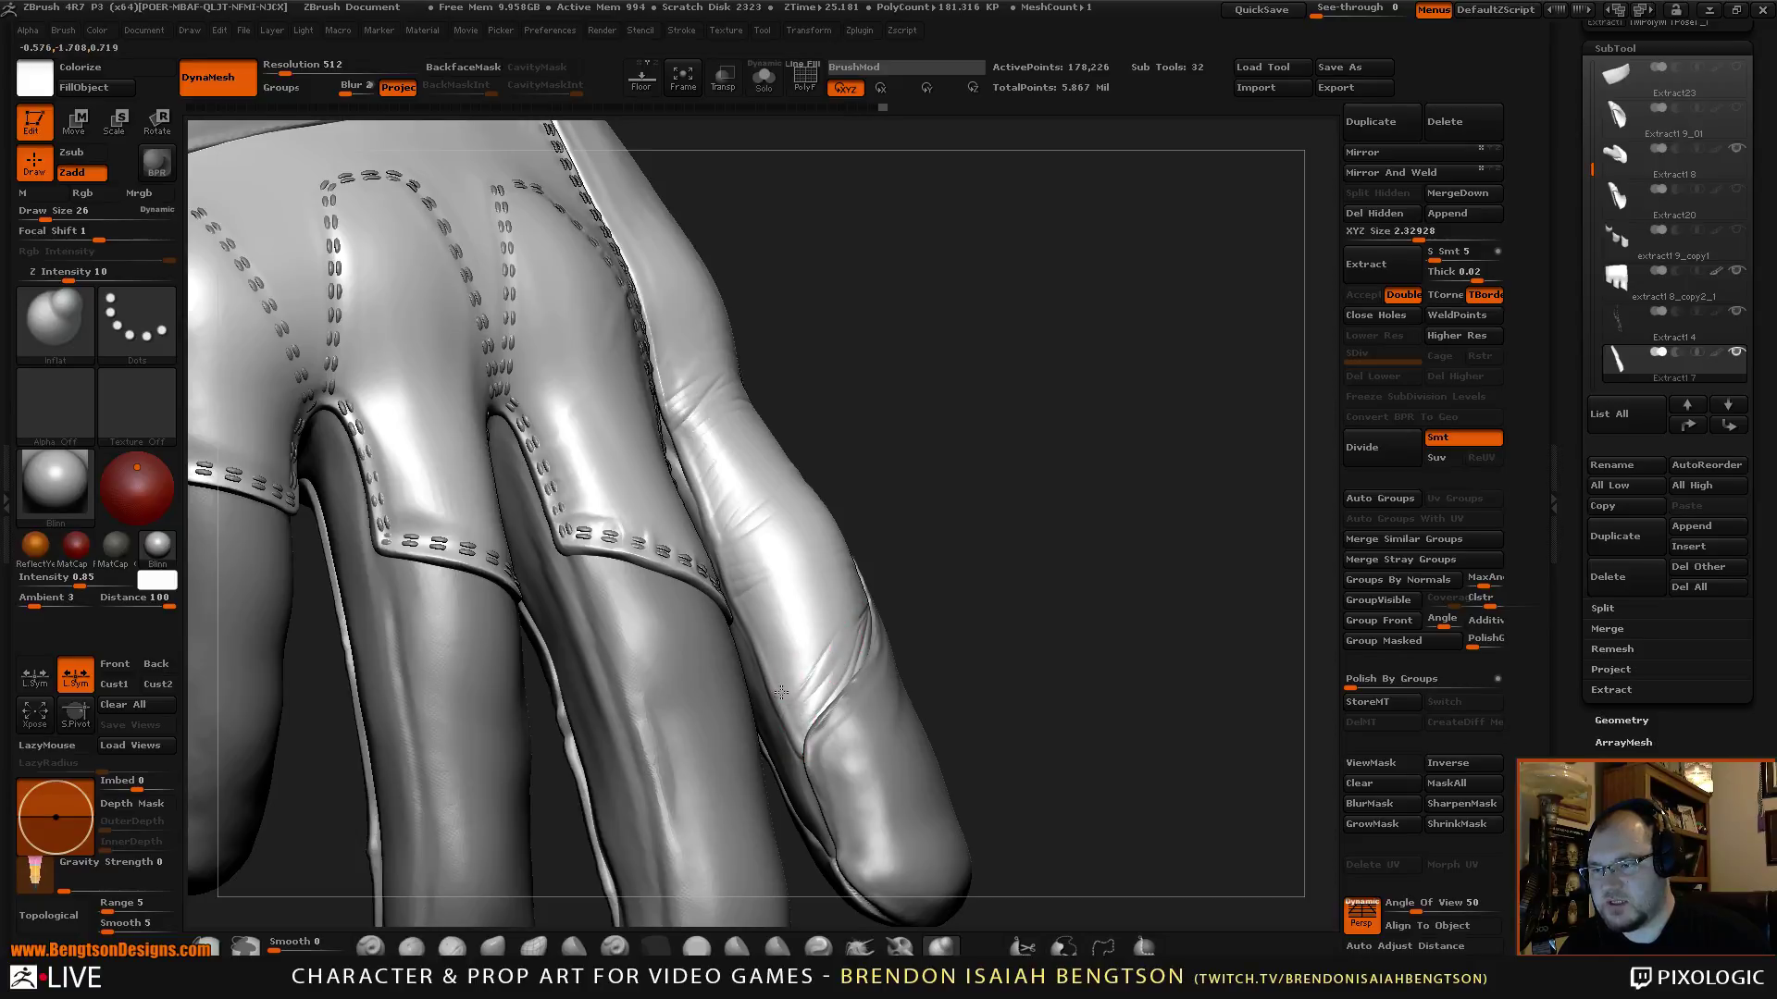
pyautogui.moveTo(787, 680); pyautogui.dragTo(852, 610)
pyautogui.moveTo(945, 553)
pyautogui.mouseDown()
pyautogui.moveTo(837, 556)
pyautogui.moveTo(929, 557)
pyautogui.moveTo(1051, 607)
pyautogui.moveTo(1013, 602)
pyautogui.moveTo(1024, 695)
pyautogui.moveTo(1016, 667)
pyautogui.moveTo(1147, 568)
pyautogui.moveTo(1015, 722)
pyautogui.moveTo(1051, 623)
pyautogui.moveTo(1020, 546)
pyautogui.mouseUp()
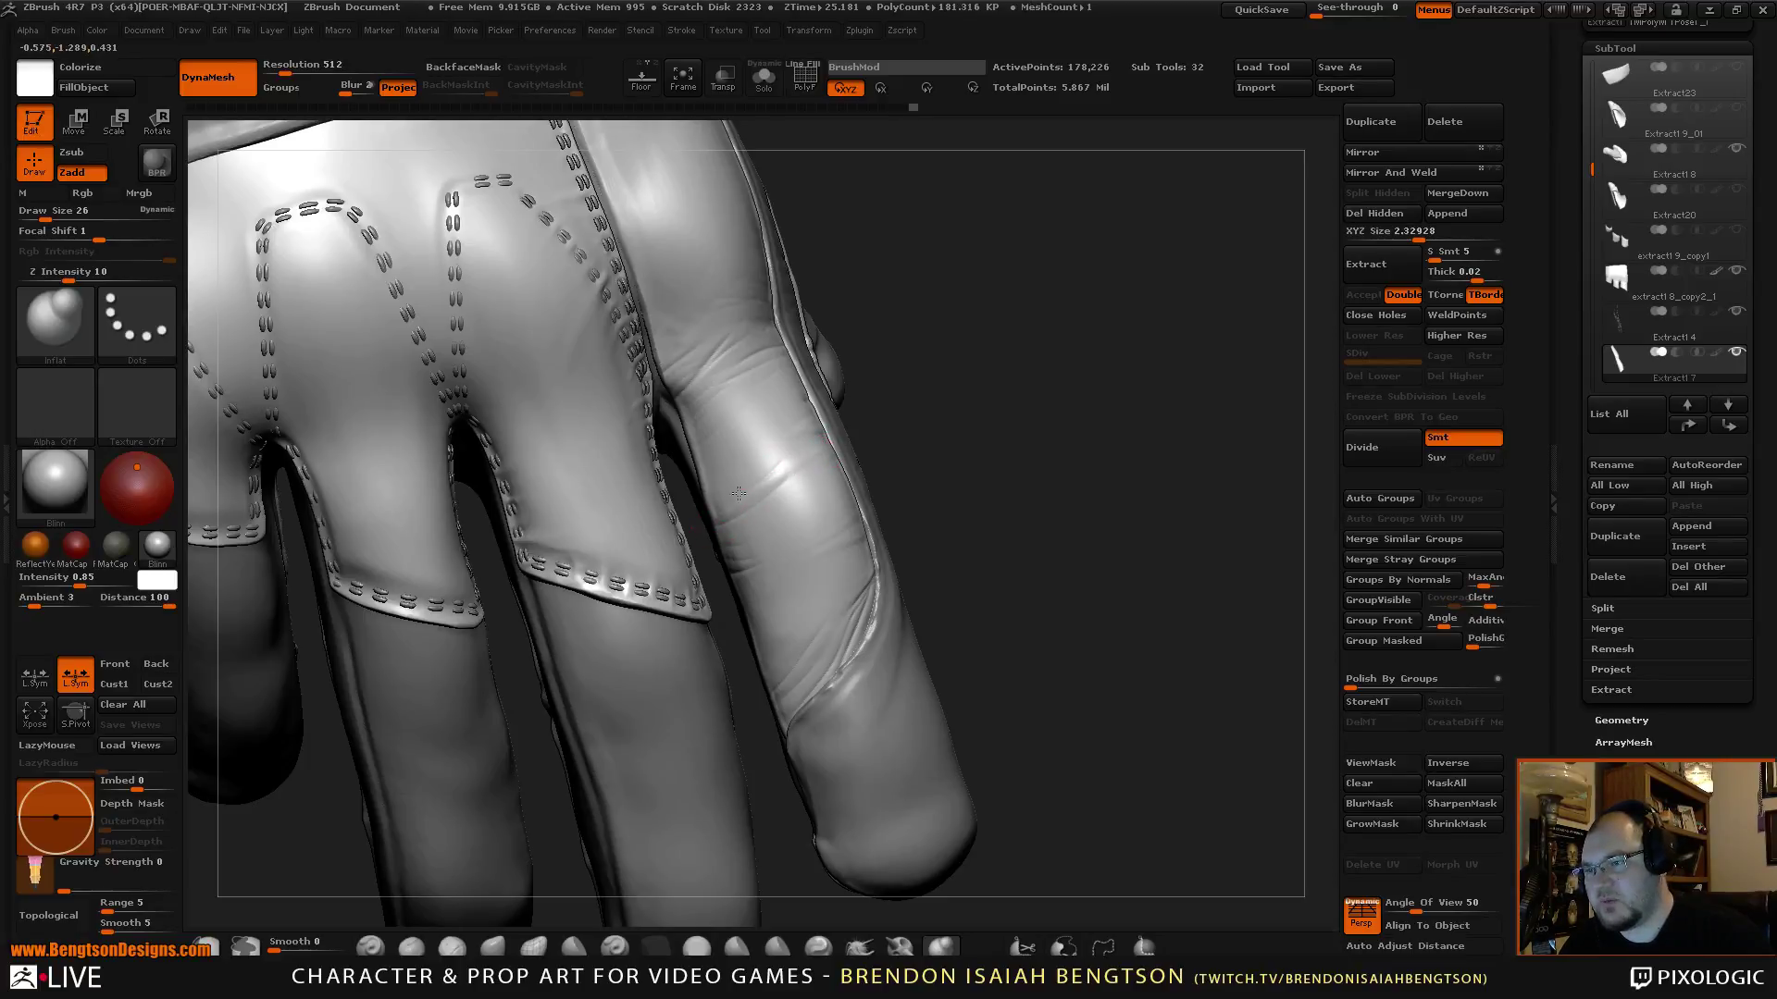
pyautogui.moveTo(953, 346); pyautogui.dragTo(743, 525)
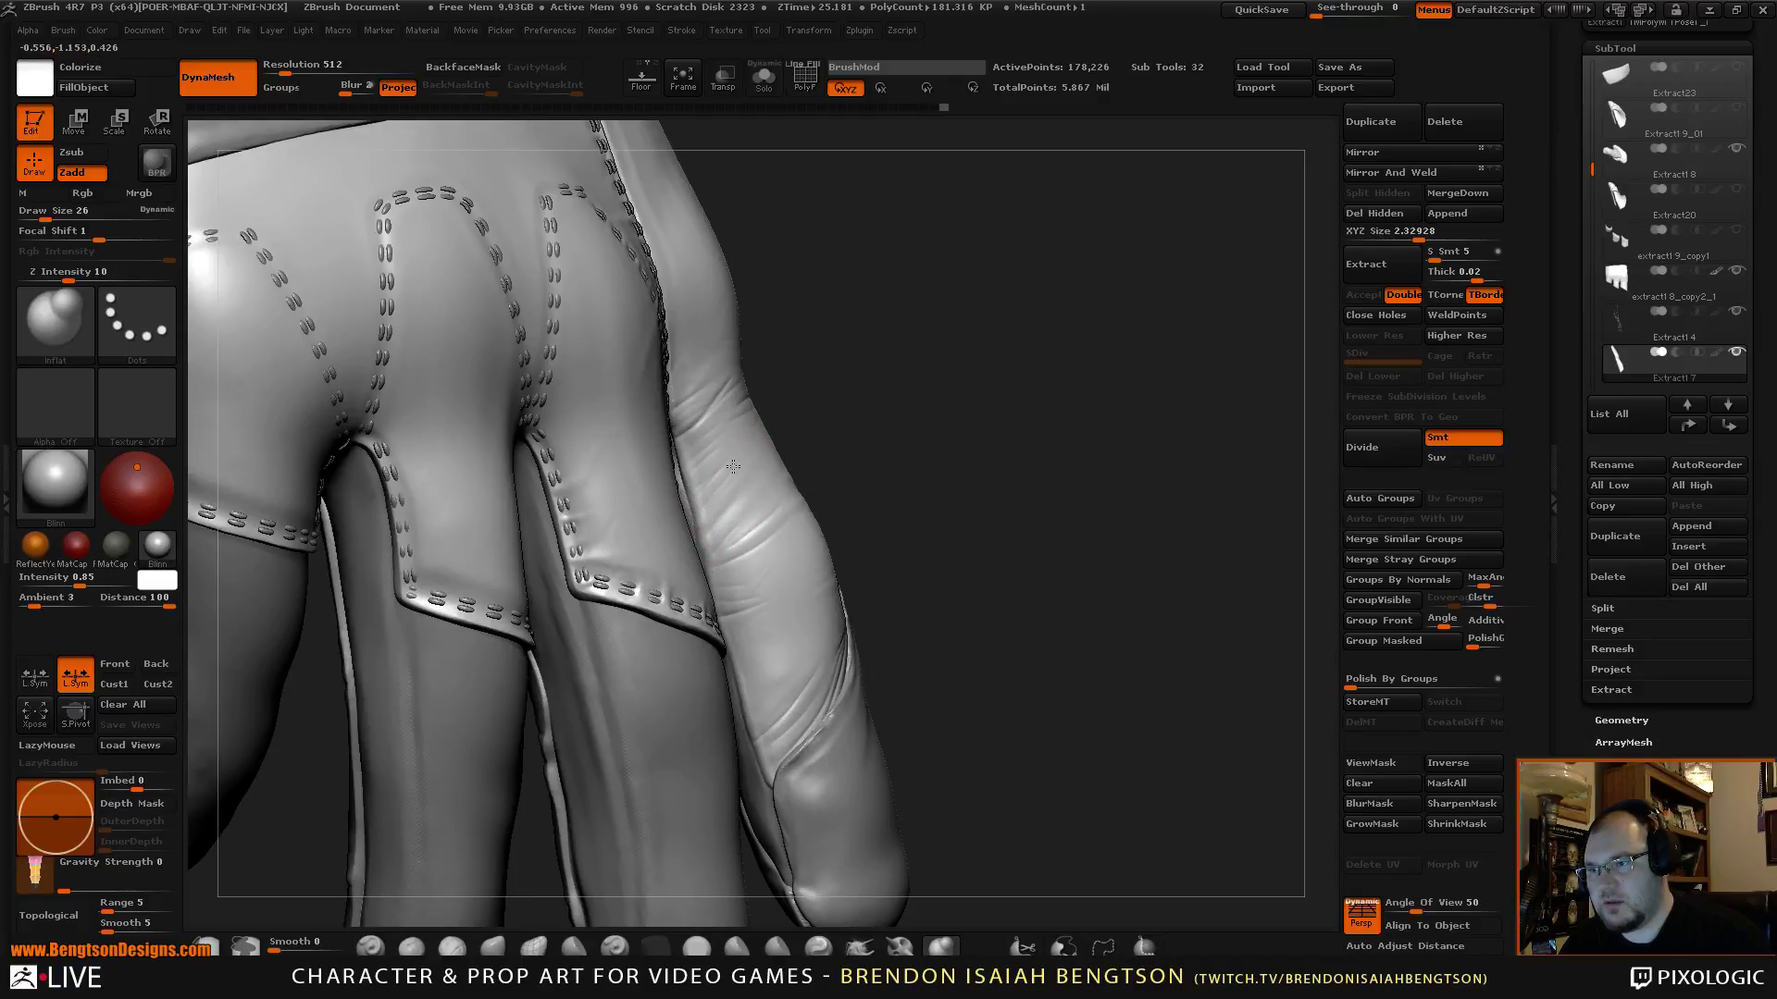
# Swell the finer wrinkles at the base of the index finger with the Inflat brush at Draw Size 22.
pyautogui.press('space')
pyautogui.moveTo(729, 458); pyautogui.dragTo(724, 458)
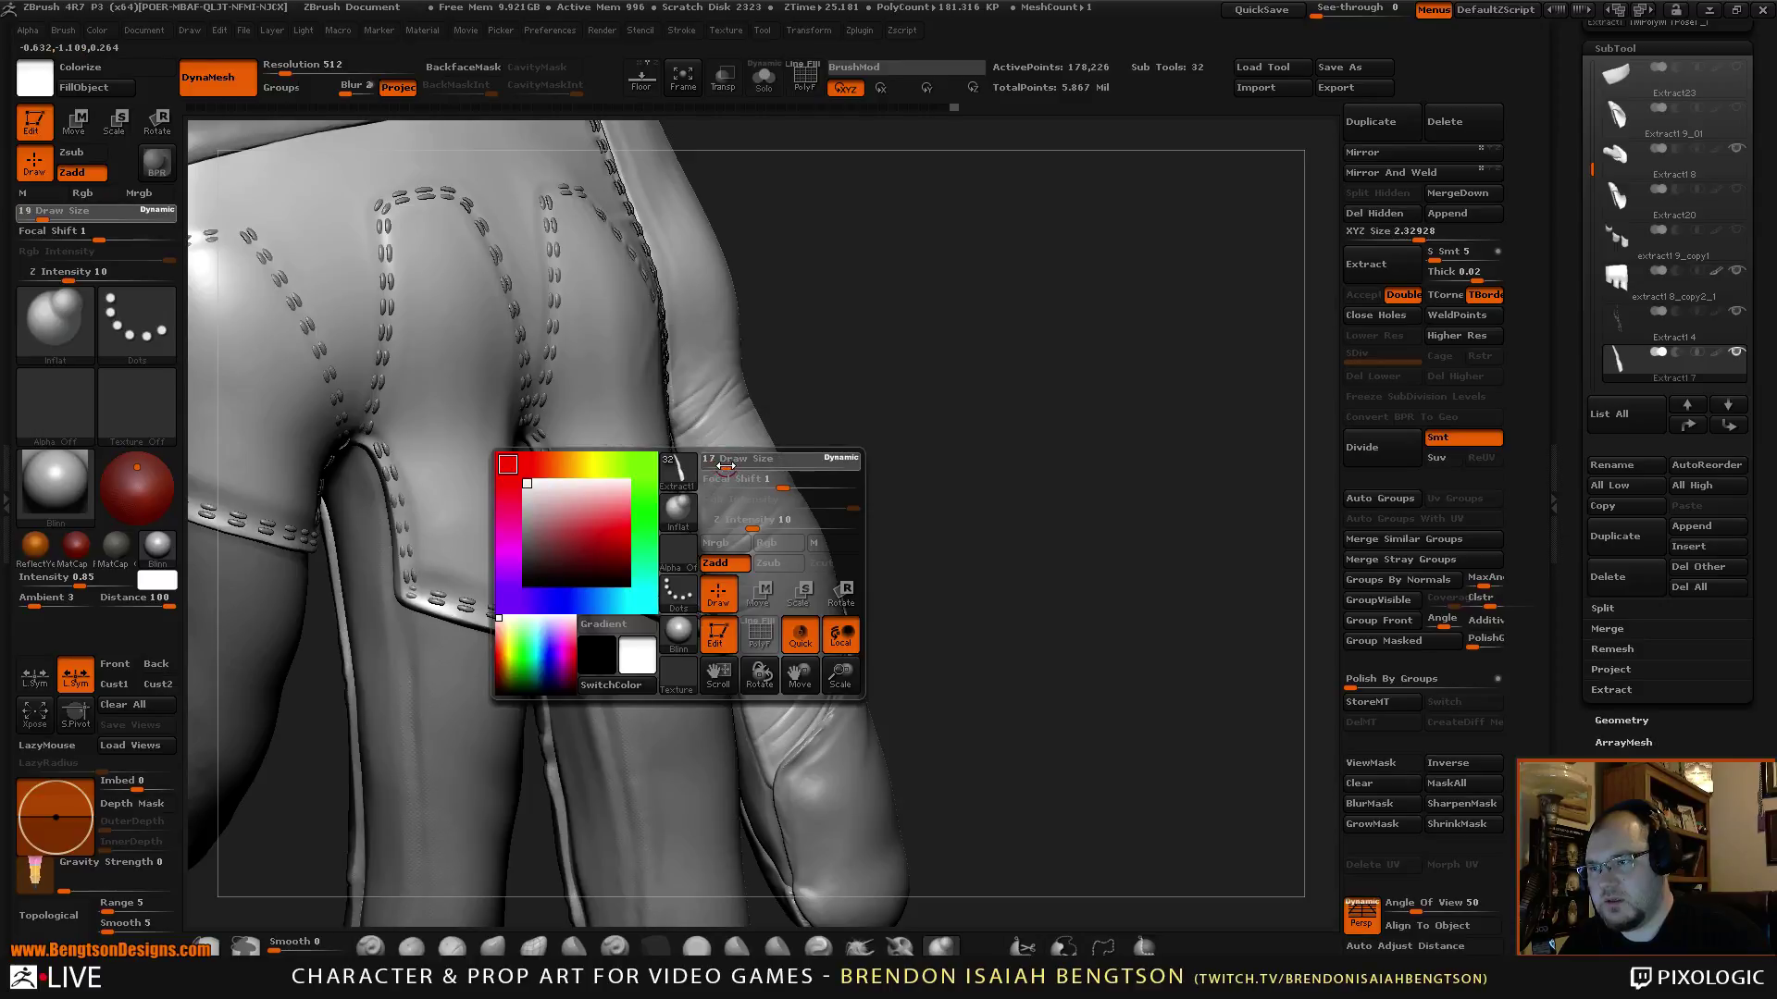
pyautogui.moveTo(801, 392); pyautogui.dragTo(688, 447)
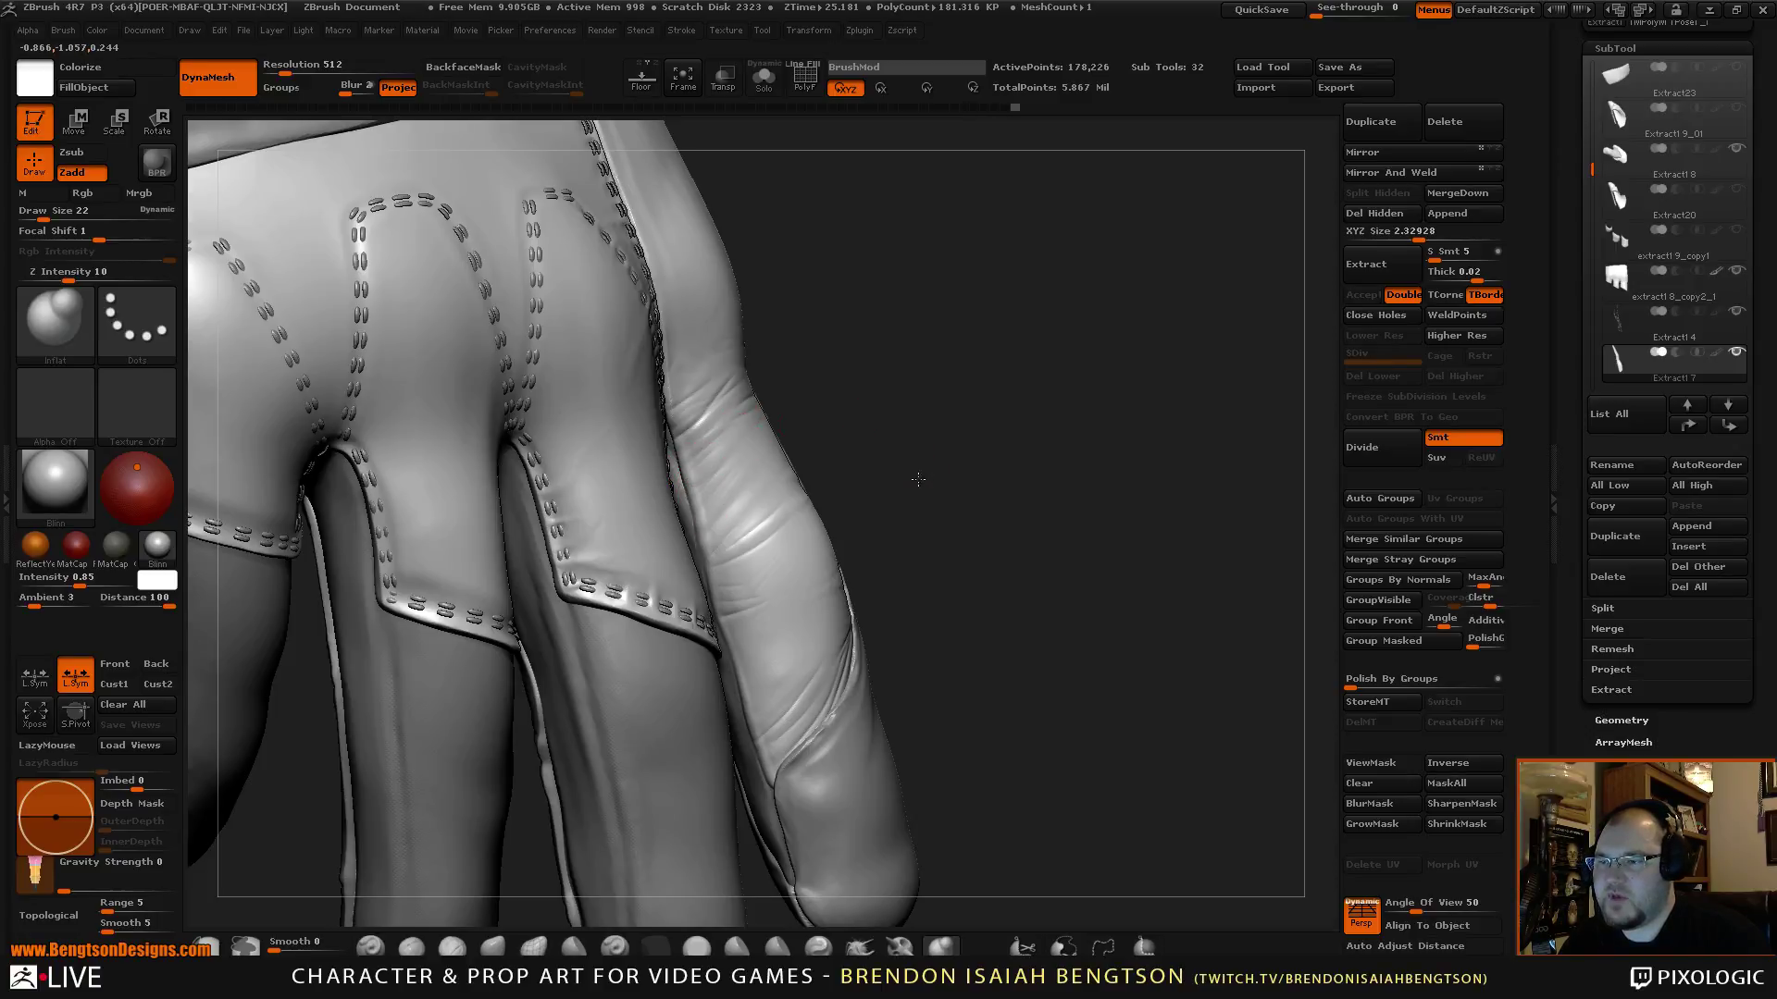
pyautogui.moveTo(918, 479)
pyautogui.mouseDown()
pyautogui.moveTo(1015, 429)
pyautogui.moveTo(979, 518)
pyautogui.mouseUp()
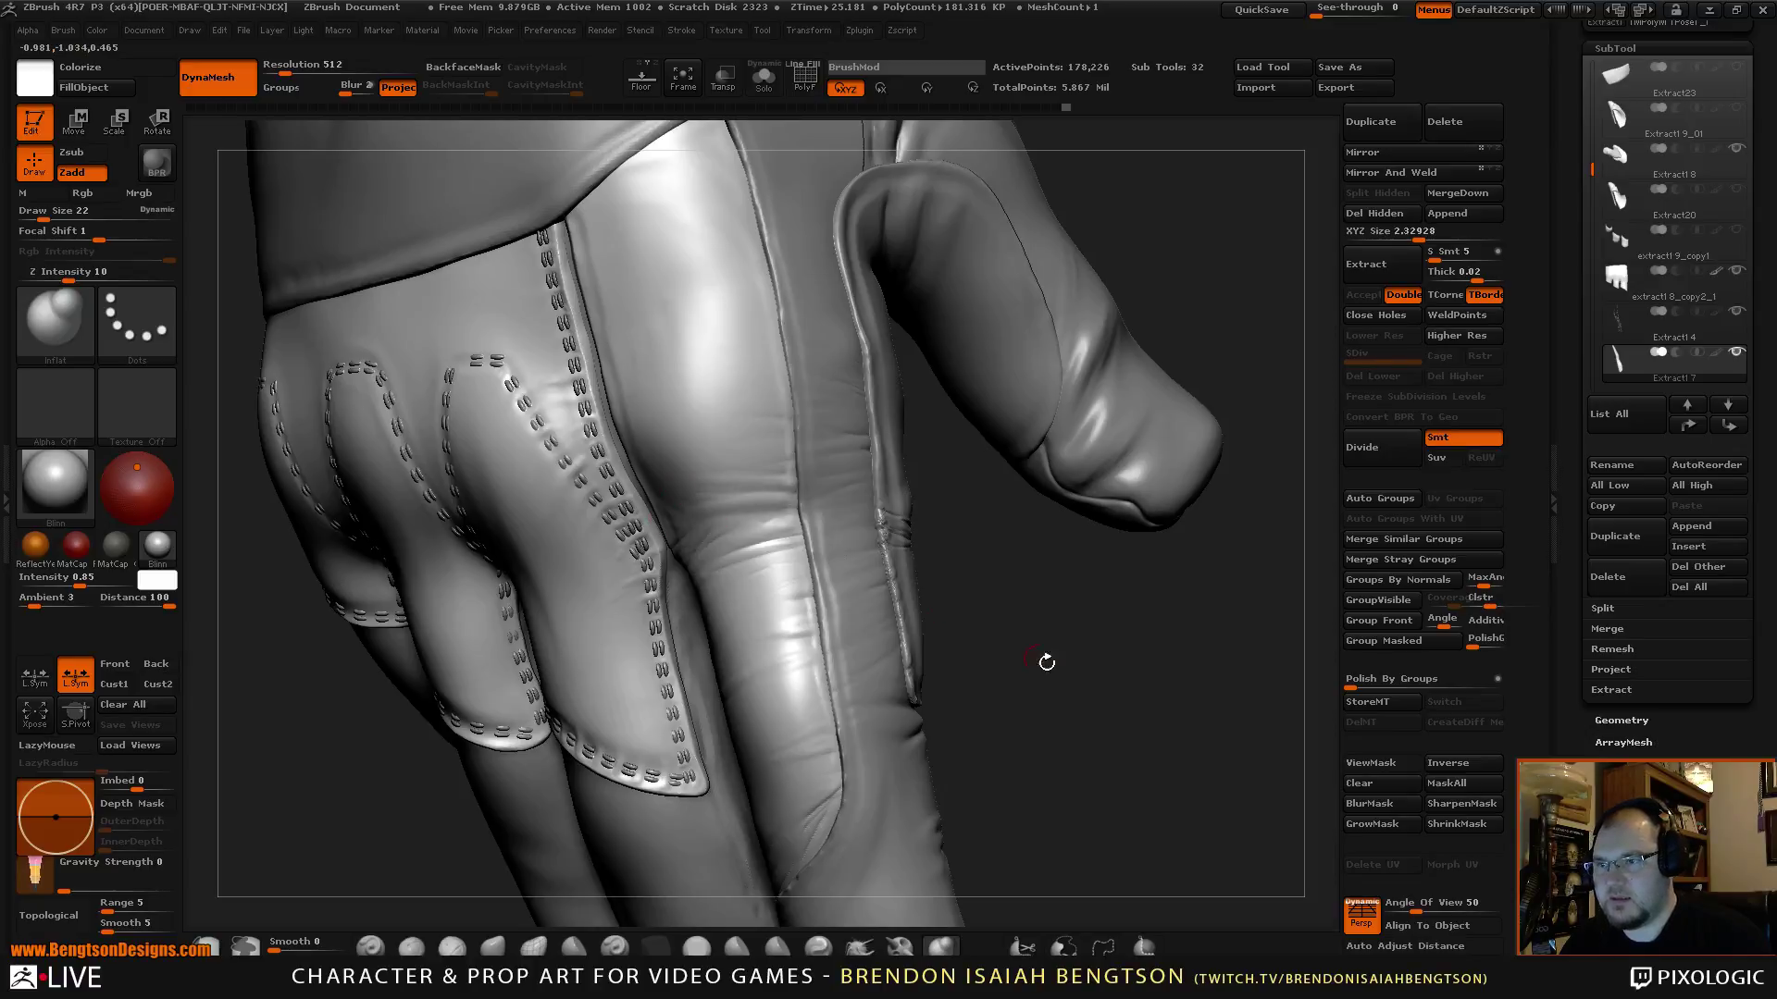
# Switch to the Extract17_02 panel subtool and raise small folds beside the thumb web with the Inflat brush at Draw Size 22.
pyautogui.moveTo(1047, 662); pyautogui.dragTo(984, 700)
pyautogui.keyDown('alt'); pyautogui.click(795, 348); pyautogui.keyUp('alt')
pyautogui.keyDown('alt'); pyautogui.moveTo(1157, 206); pyautogui.dragTo(1085, 270); pyautogui.keyUp('alt')
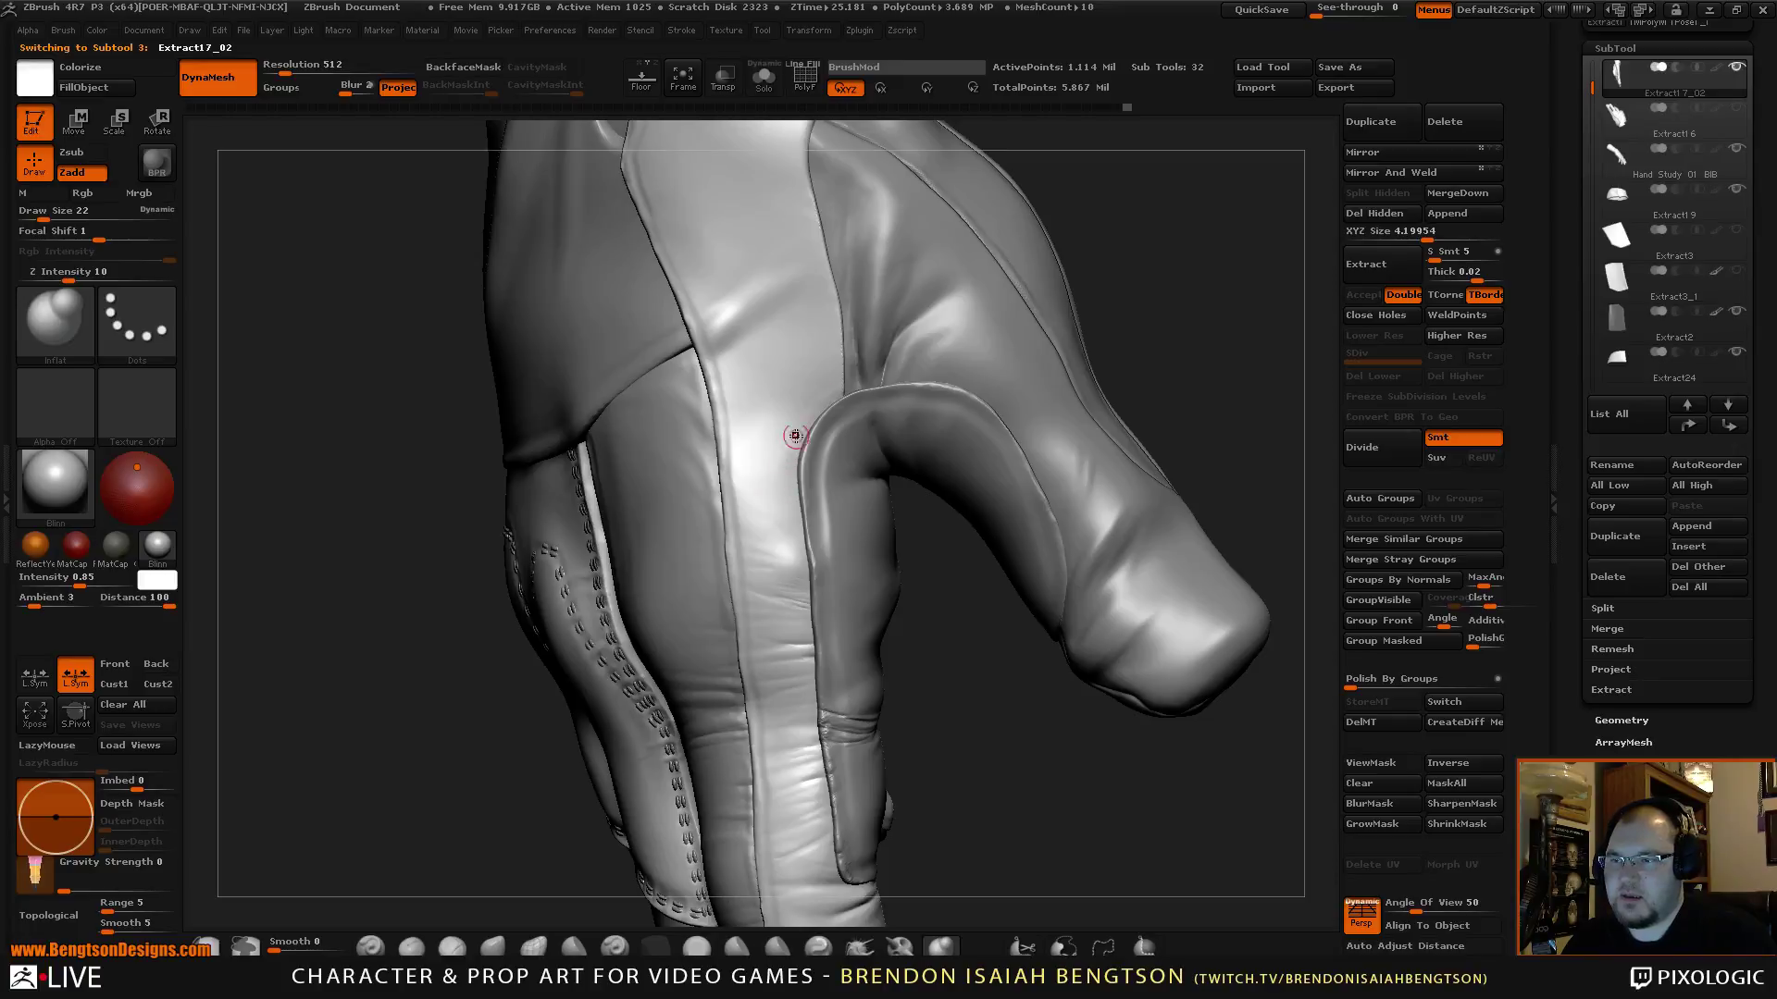
pyautogui.moveTo(796, 435); pyautogui.dragTo(744, 512)
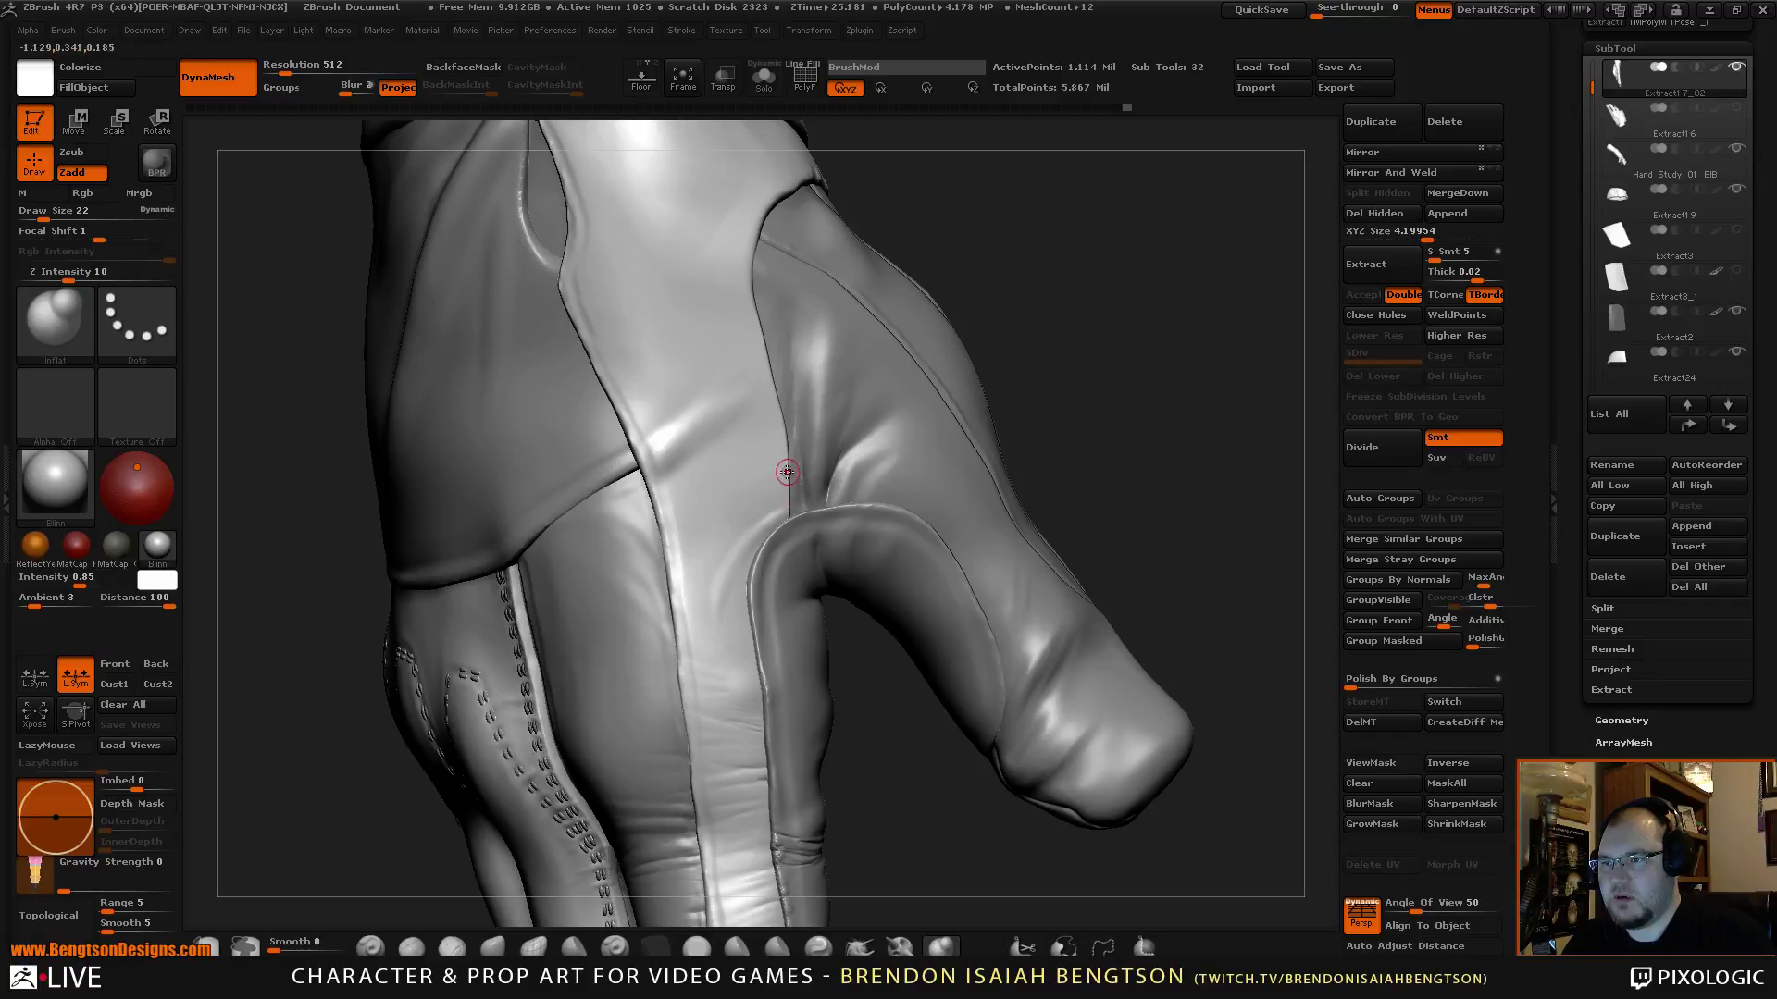
pyautogui.moveTo(691, 595); pyautogui.dragTo(710, 580)
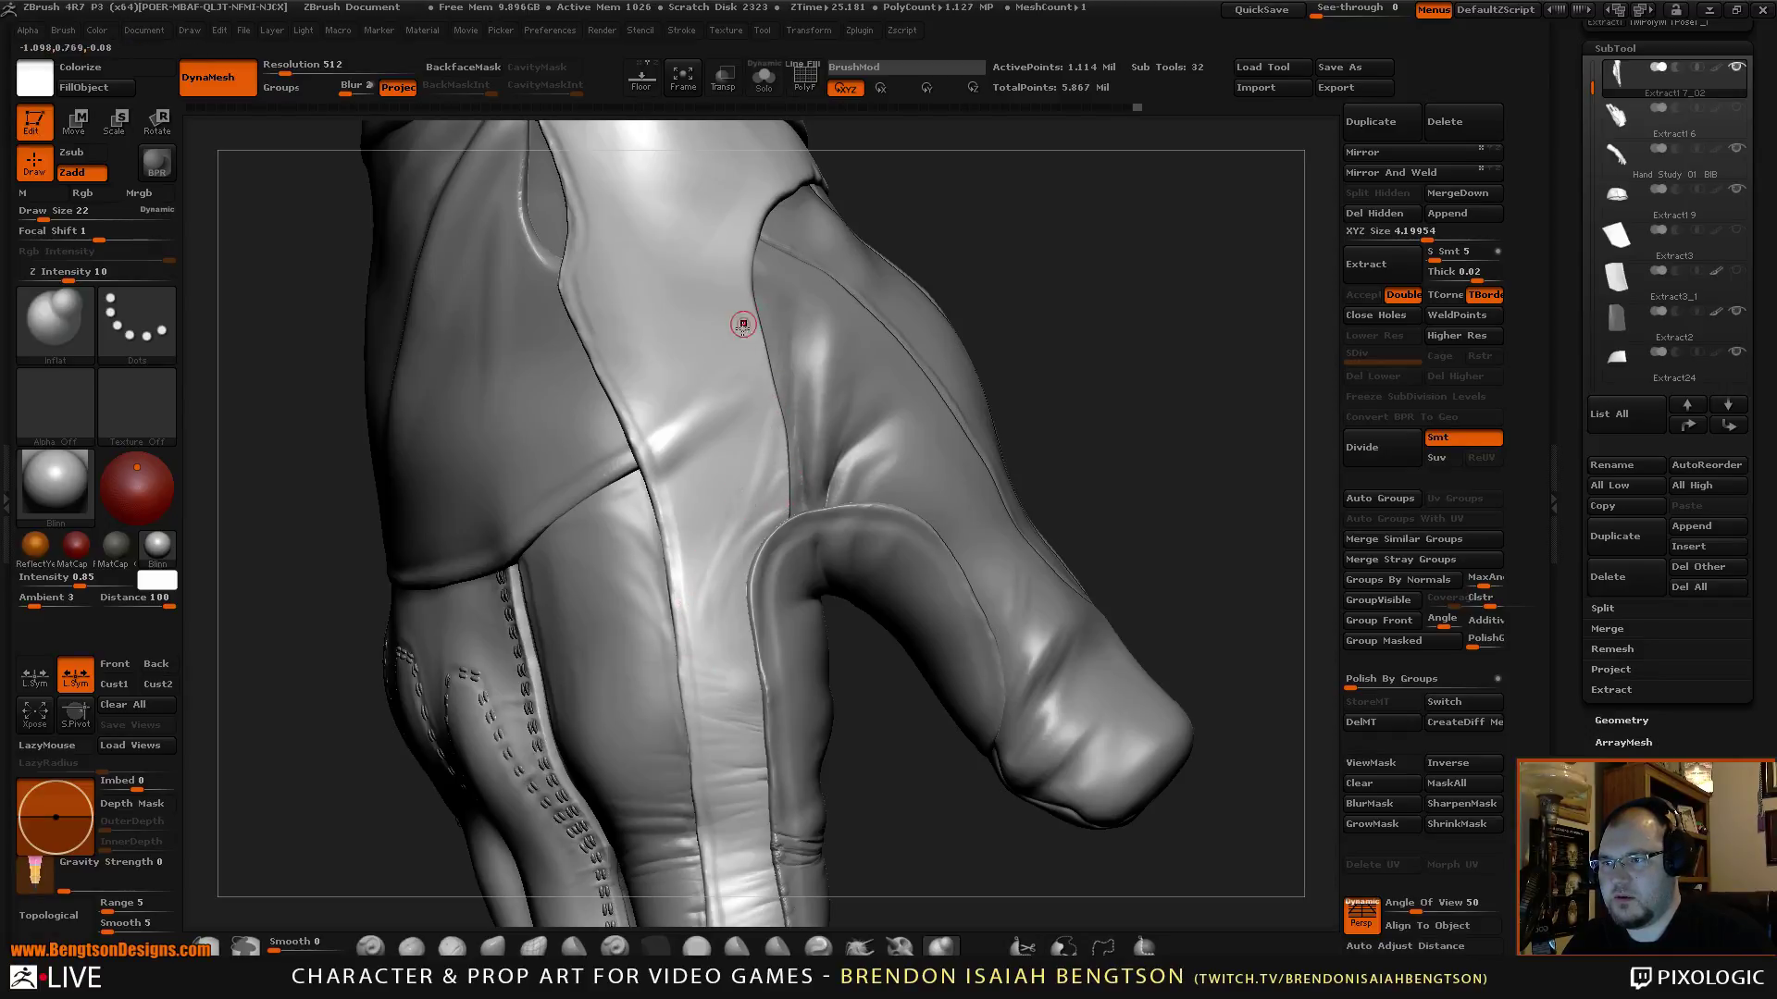
# Raise broader folds across the panel between the thumb opening and wrist cuff with the Inflat brush at Draw Sizes 59 and 39.
pyautogui.press('space')
pyautogui.moveTo(842, 334); pyautogui.dragTo(962, 335)
pyautogui.moveTo(1075, 249)
pyautogui.mouseDown()
pyautogui.moveTo(1145, 337)
pyautogui.moveTo(996, 321)
pyautogui.mouseUp()
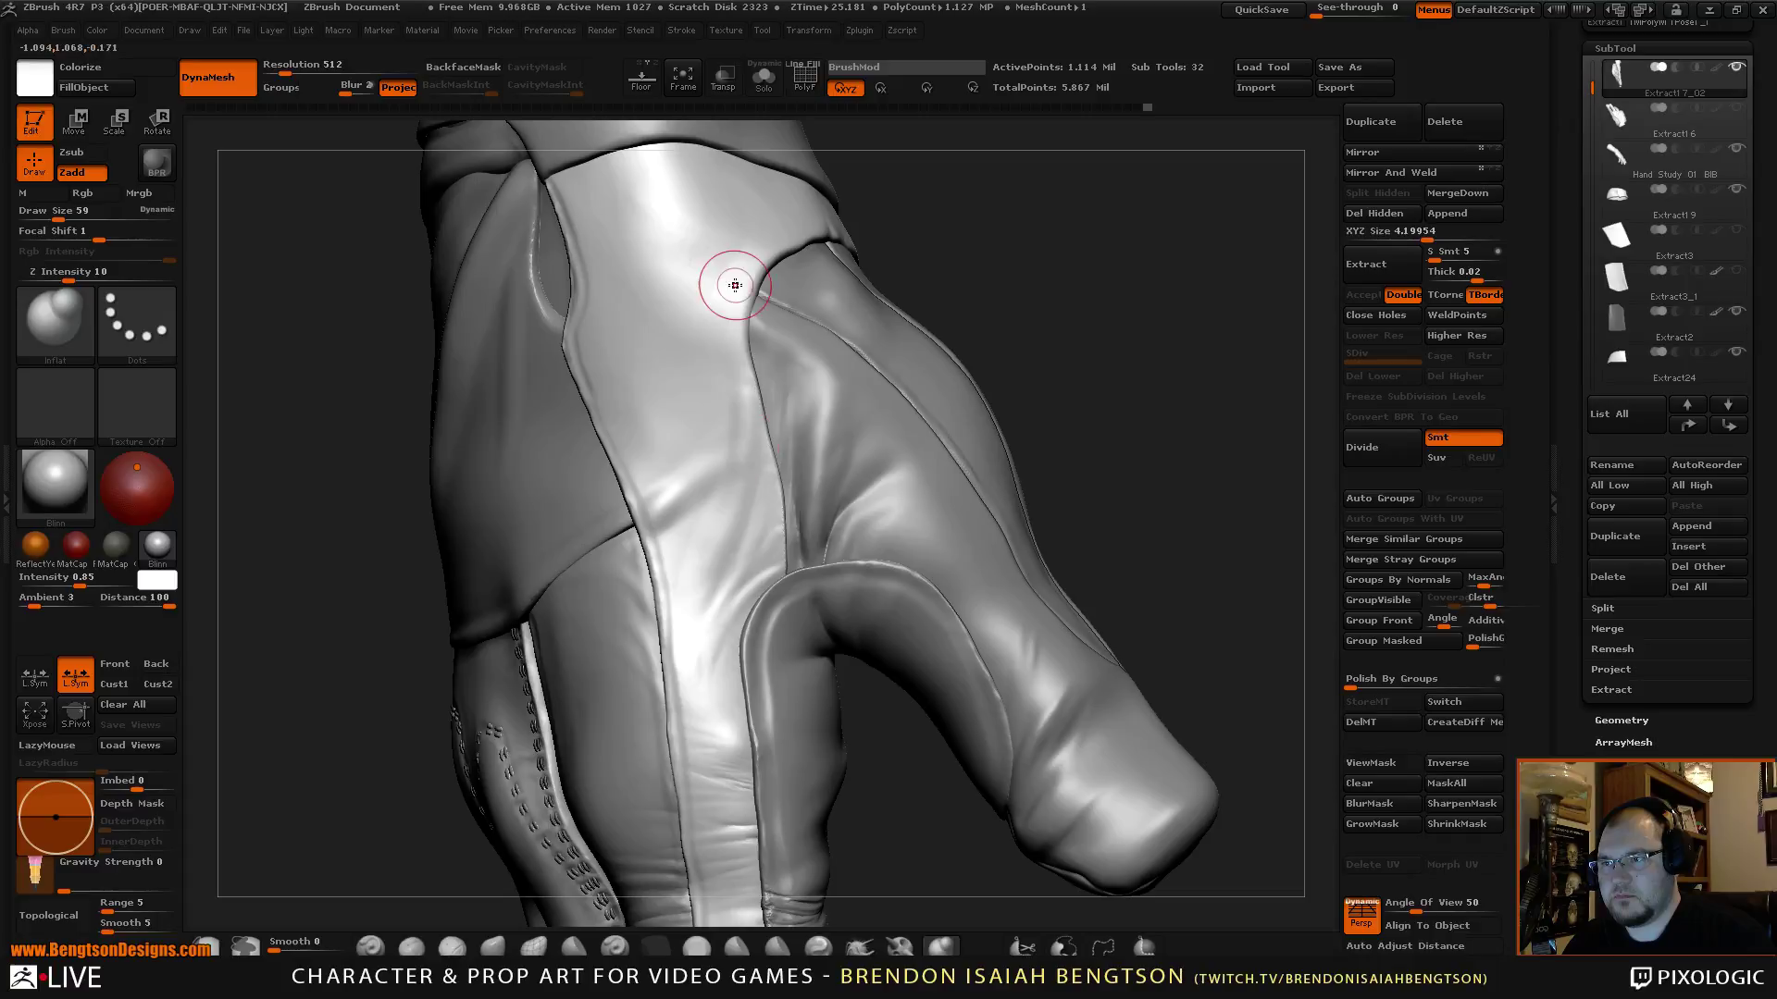
pyautogui.press('ctrl')
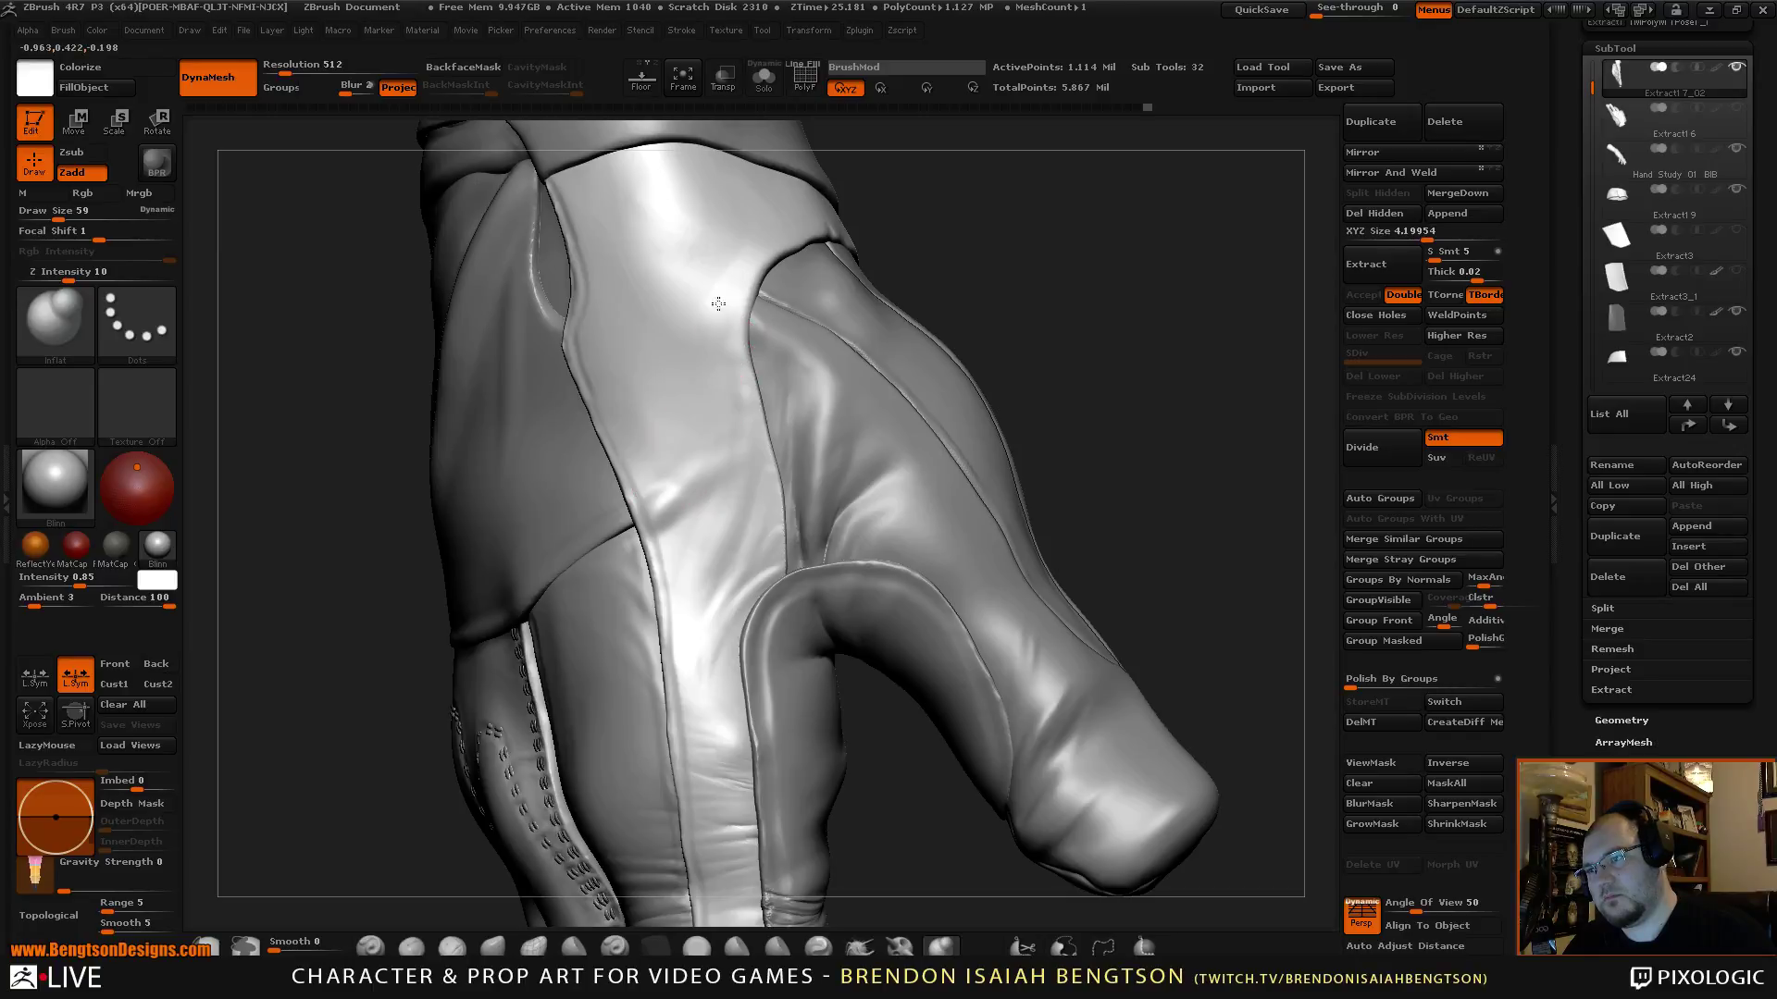
pyautogui.moveTo(718, 303); pyautogui.dragTo(719, 253)
pyautogui.moveTo(1056, 296)
pyautogui.keyDown('alt'); pyautogui.mouseDown()
pyautogui.moveTo(1071, 367)
pyautogui.moveTo(1018, 389)
pyautogui.moveTo(907, 370)
pyautogui.moveTo(805, 317)
pyautogui.mouseUp(); pyautogui.keyUp('alt')
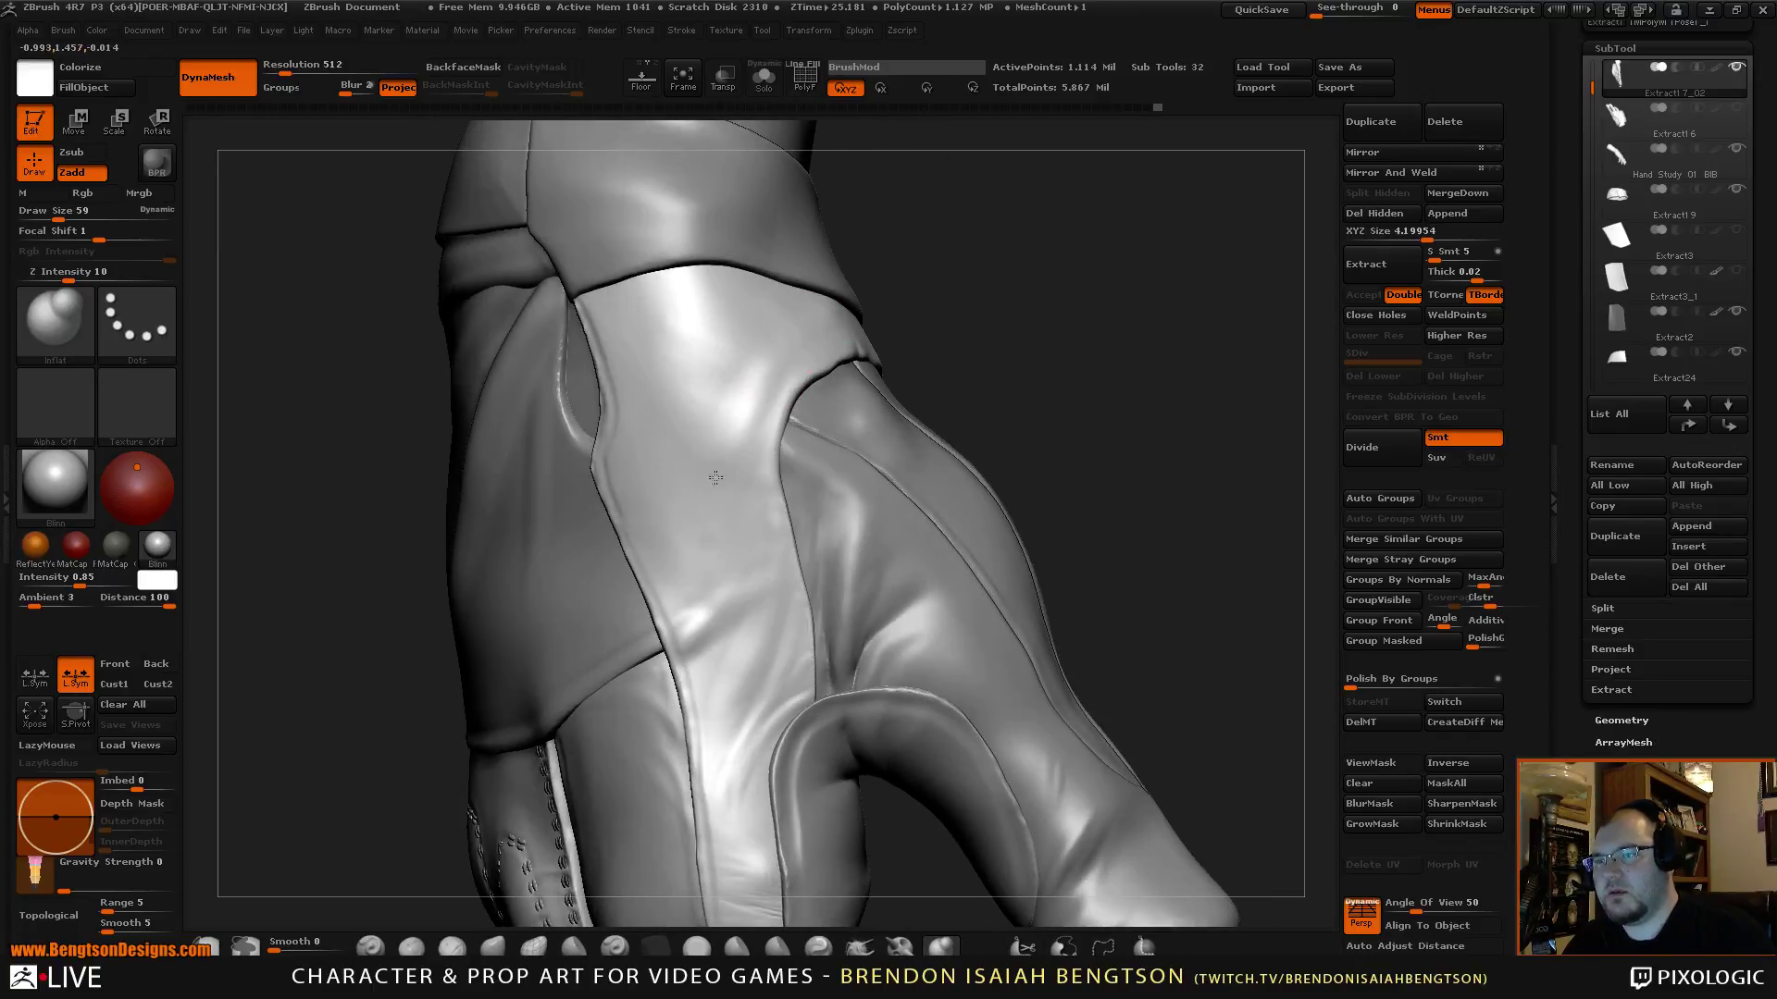
pyautogui.press('space')
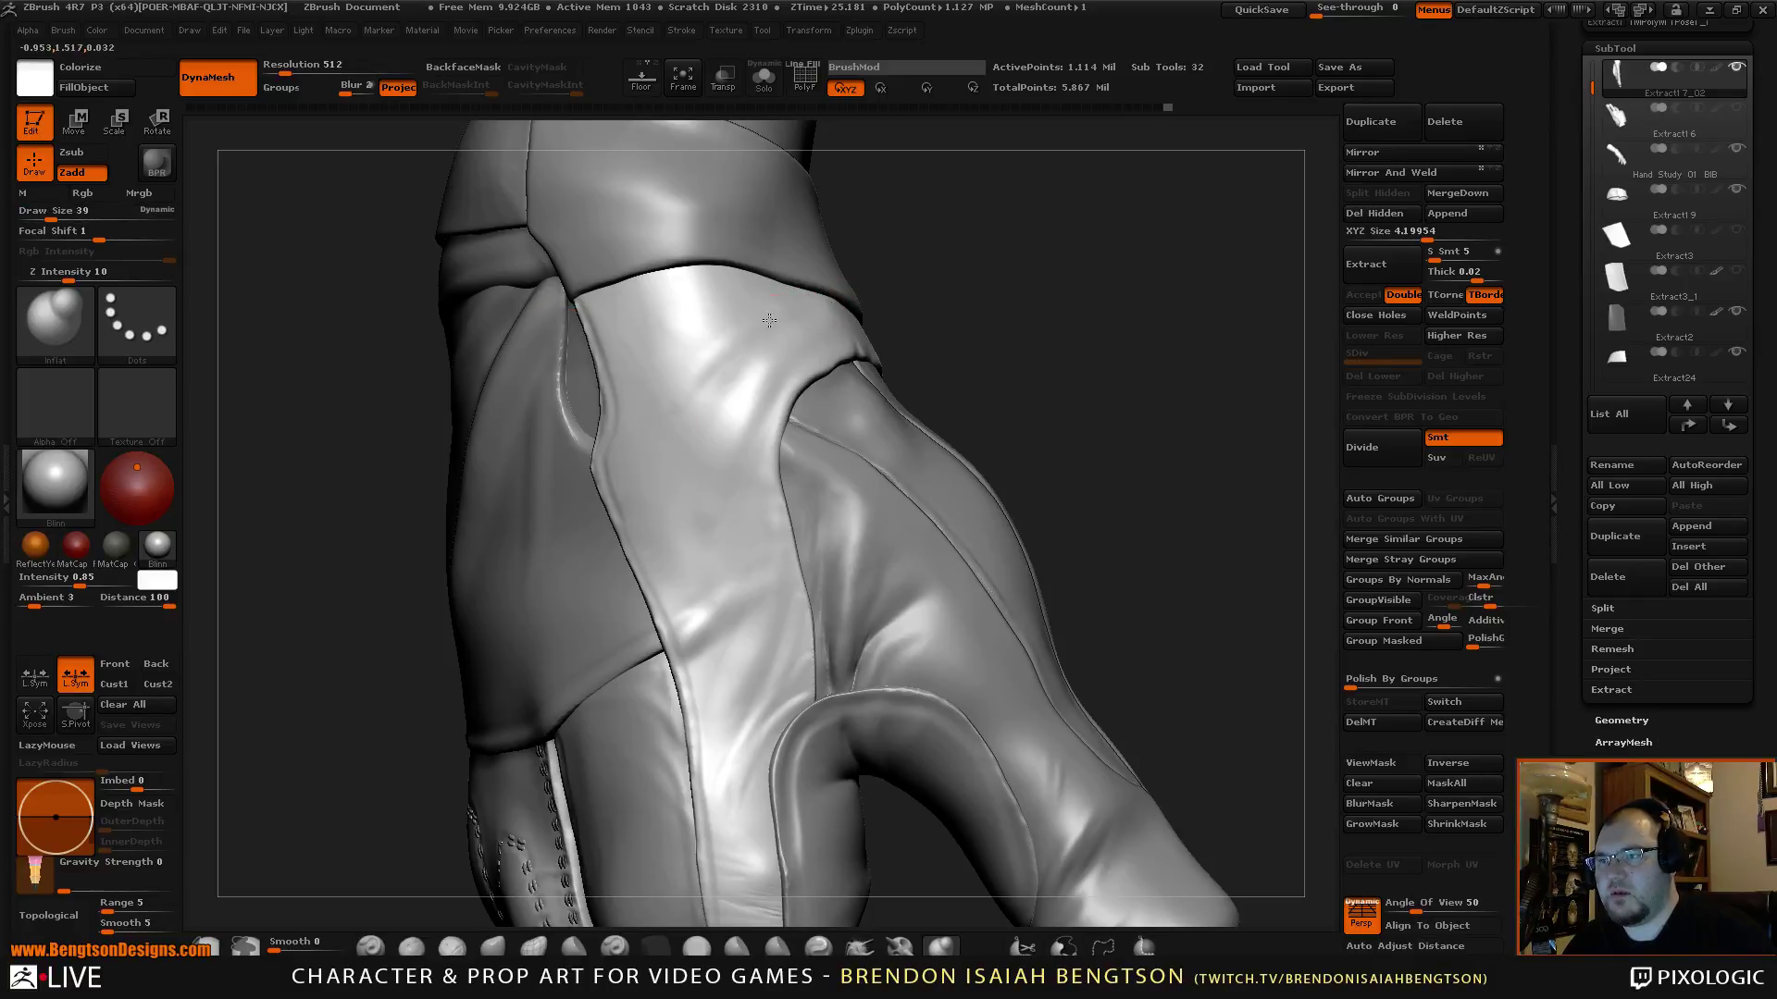
pyautogui.press('f')
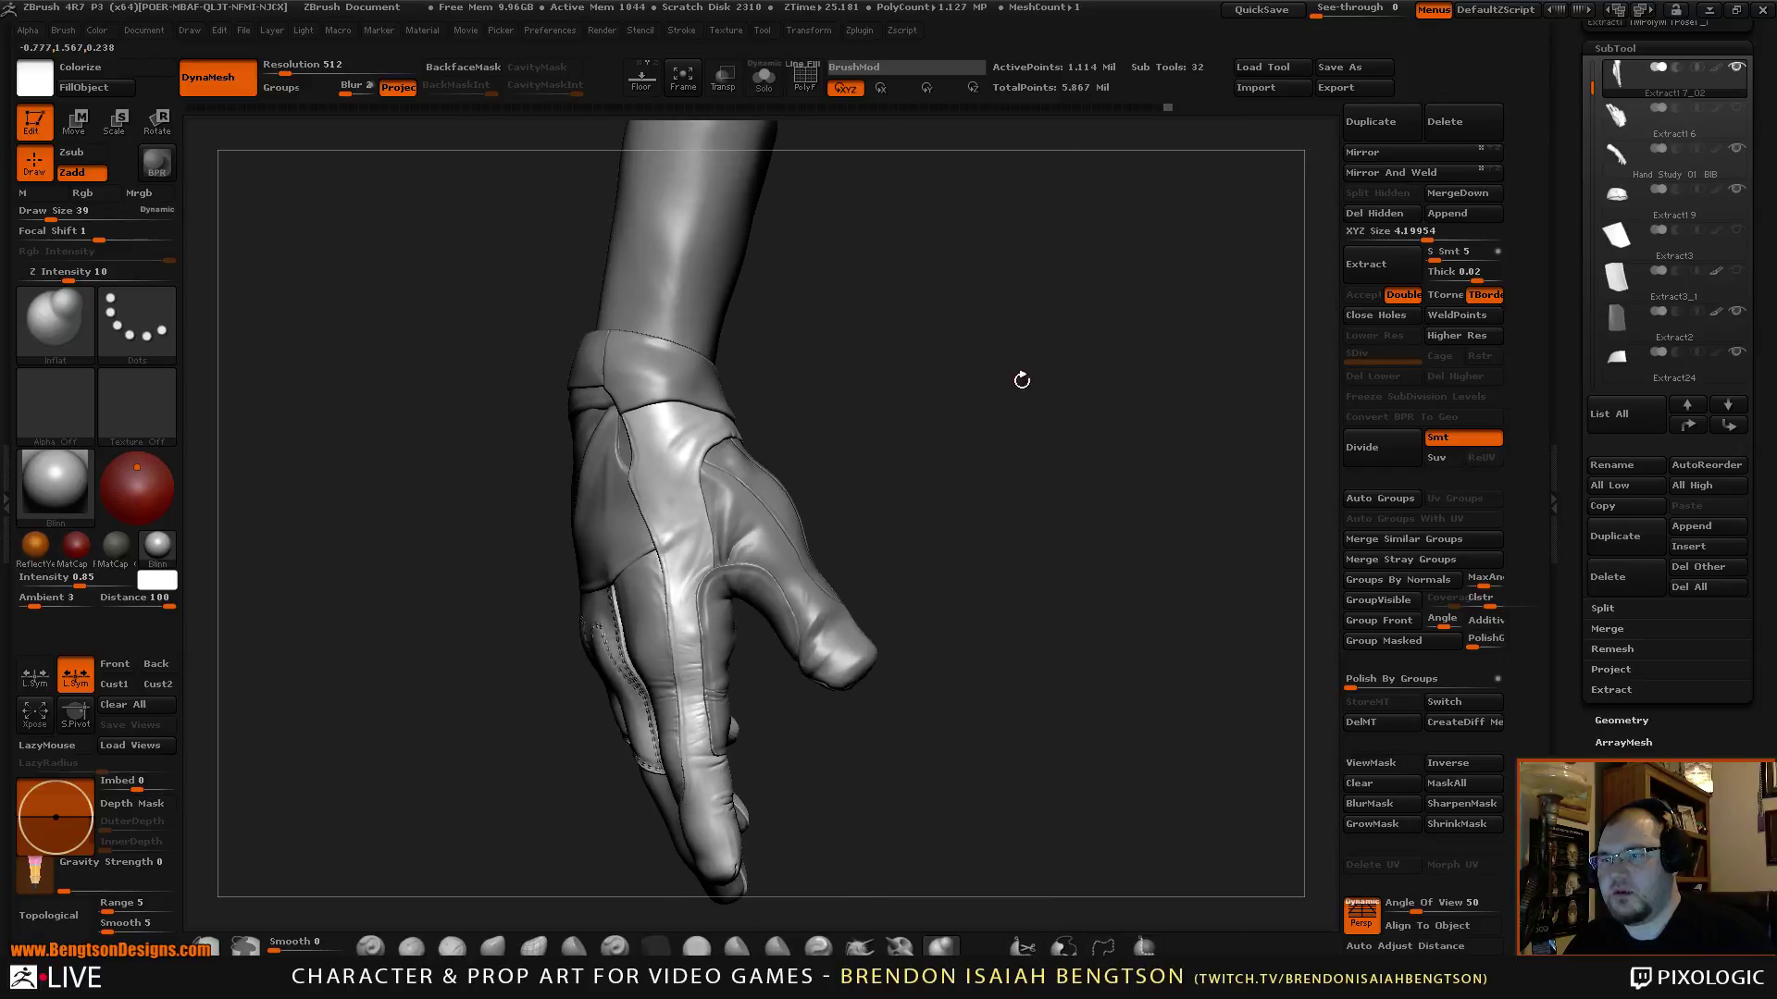
# Adjust the panel's edge around the thumb opening below the wrist cuff with Move Topological at Draw Size 39.
pyautogui.moveTo(1021, 379)
pyautogui.mouseDown()
pyautogui.moveTo(1046, 412)
pyautogui.moveTo(1004, 403)
pyautogui.moveTo(1030, 405)
pyautogui.moveTo(1012, 409)
pyautogui.moveTo(1036, 440)
pyautogui.moveTo(1017, 431)
pyautogui.moveTo(1031, 424)
pyautogui.moveTo(1024, 539)
pyautogui.moveTo(1042, 611)
pyautogui.moveTo(1087, 370)
pyautogui.moveTo(1082, 448)
pyautogui.moveTo(1047, 460)
pyautogui.moveTo(920, 425)
pyautogui.mouseUp()
pyautogui.press('b')
pyautogui.press('m')
pyautogui.press('t')
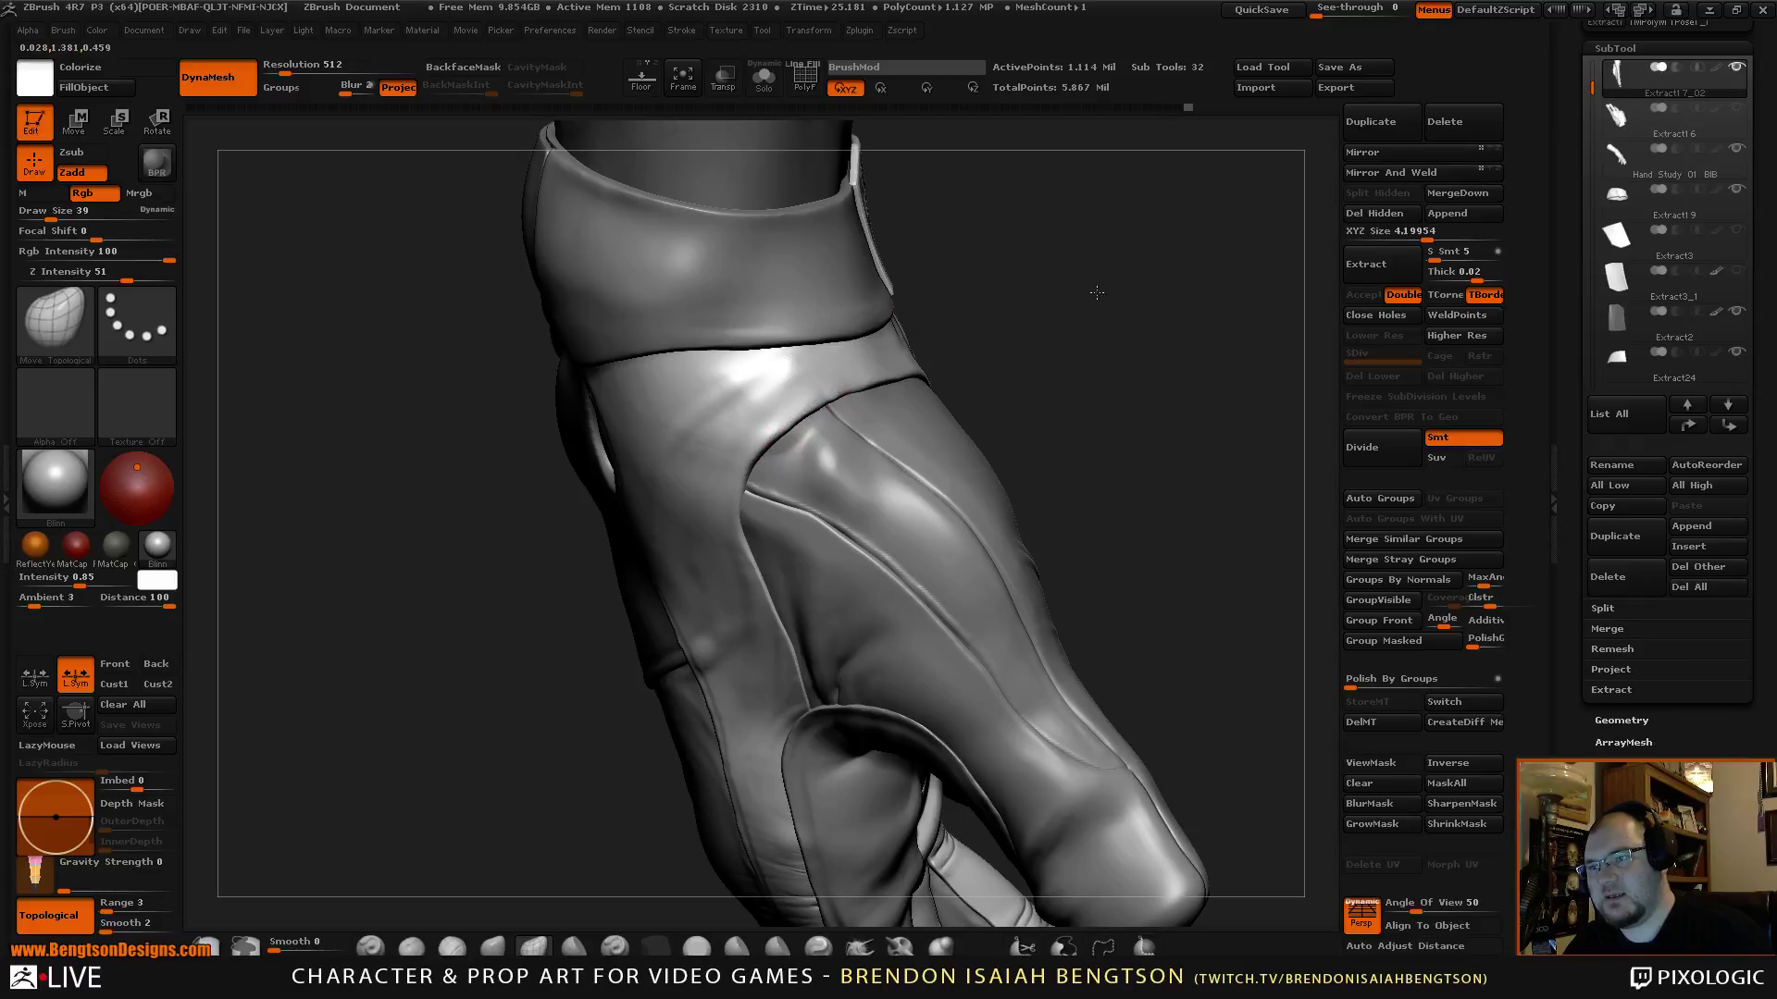
pyautogui.moveTo(1098, 286); pyautogui.dragTo(1069, 96)
pyautogui.keyDown('alt'); pyautogui.moveTo(1012, 458); pyautogui.dragTo(985, 364); pyautogui.keyUp('alt')
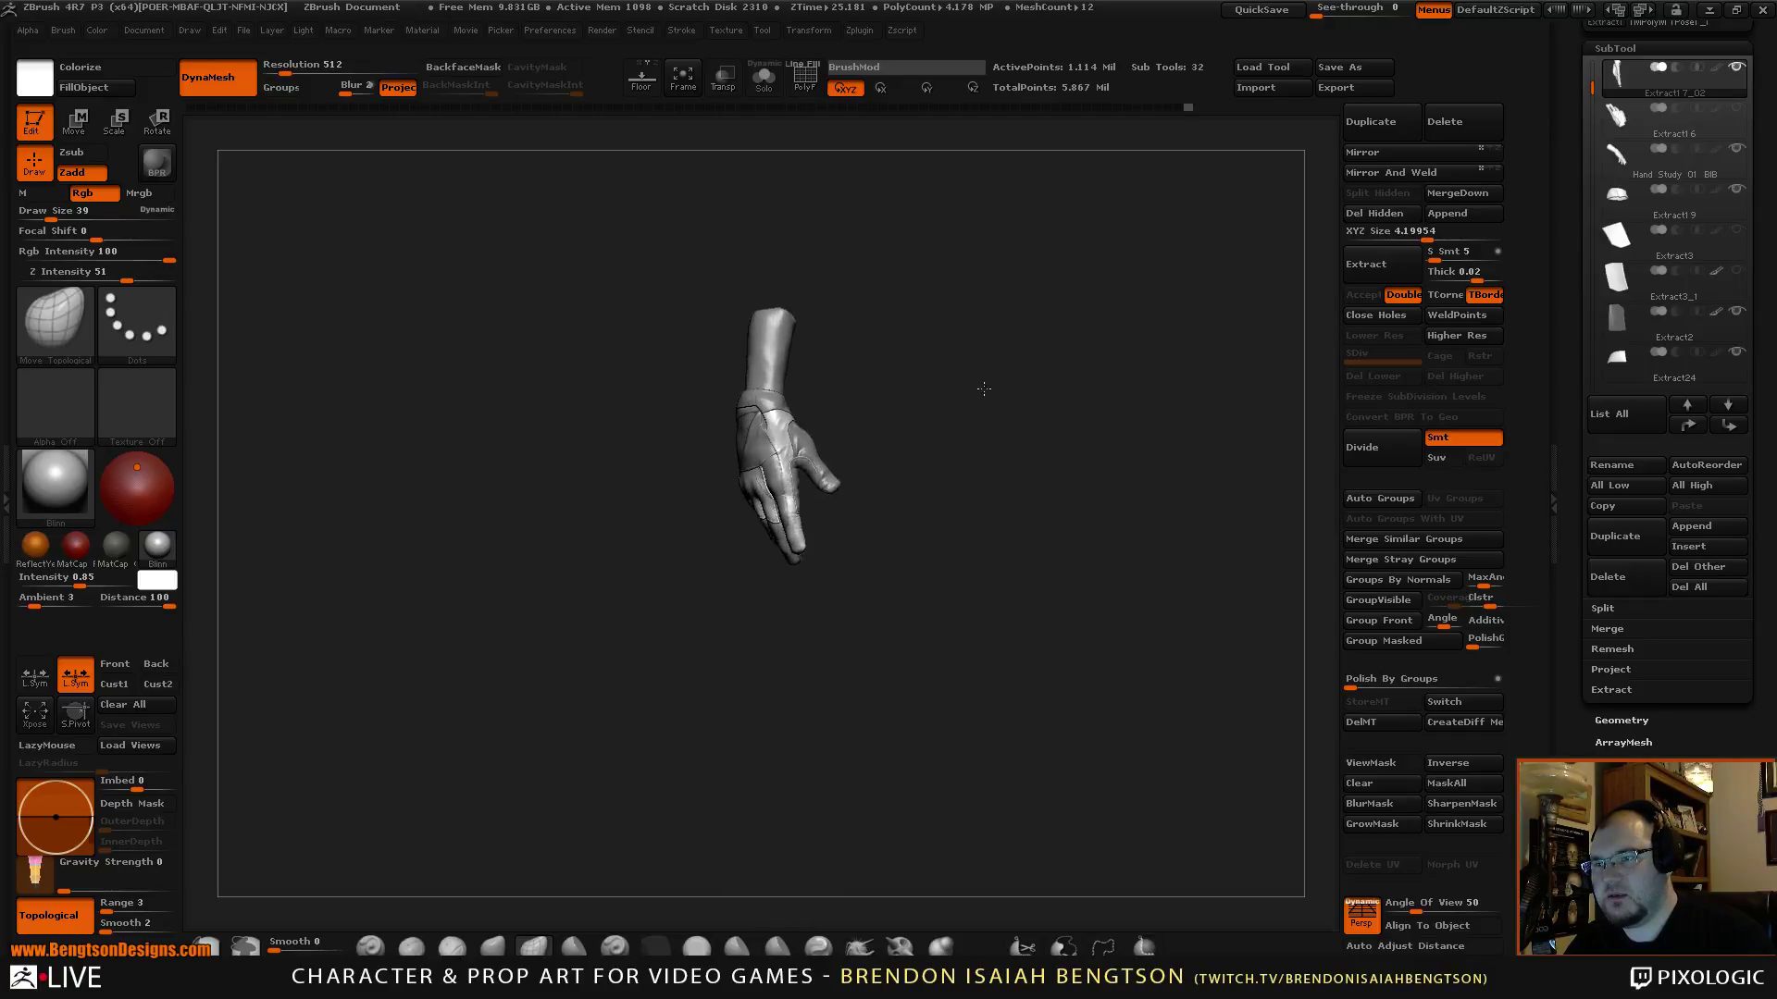
# Switch to the Extract18 thumb panel subtool and carve fine creases down its upper corner near the wrist with Dam_Standard at Draw Size 39.
pyautogui.keyDown('alt'); pyautogui.moveTo(985, 419); pyautogui.dragTo(1036, 466); pyautogui.keyUp('alt')
pyautogui.moveTo(1089, 541); pyautogui.dragTo(1058, 456)
pyautogui.moveTo(1056, 546)
pyautogui.mouseDown()
pyautogui.moveTo(1083, 515)
pyautogui.moveTo(1079, 436)
pyautogui.moveTo(1095, 425)
pyautogui.moveTo(1073, 444)
pyautogui.mouseUp()
pyautogui.press('b')
pyautogui.press('d')
pyautogui.press('s')
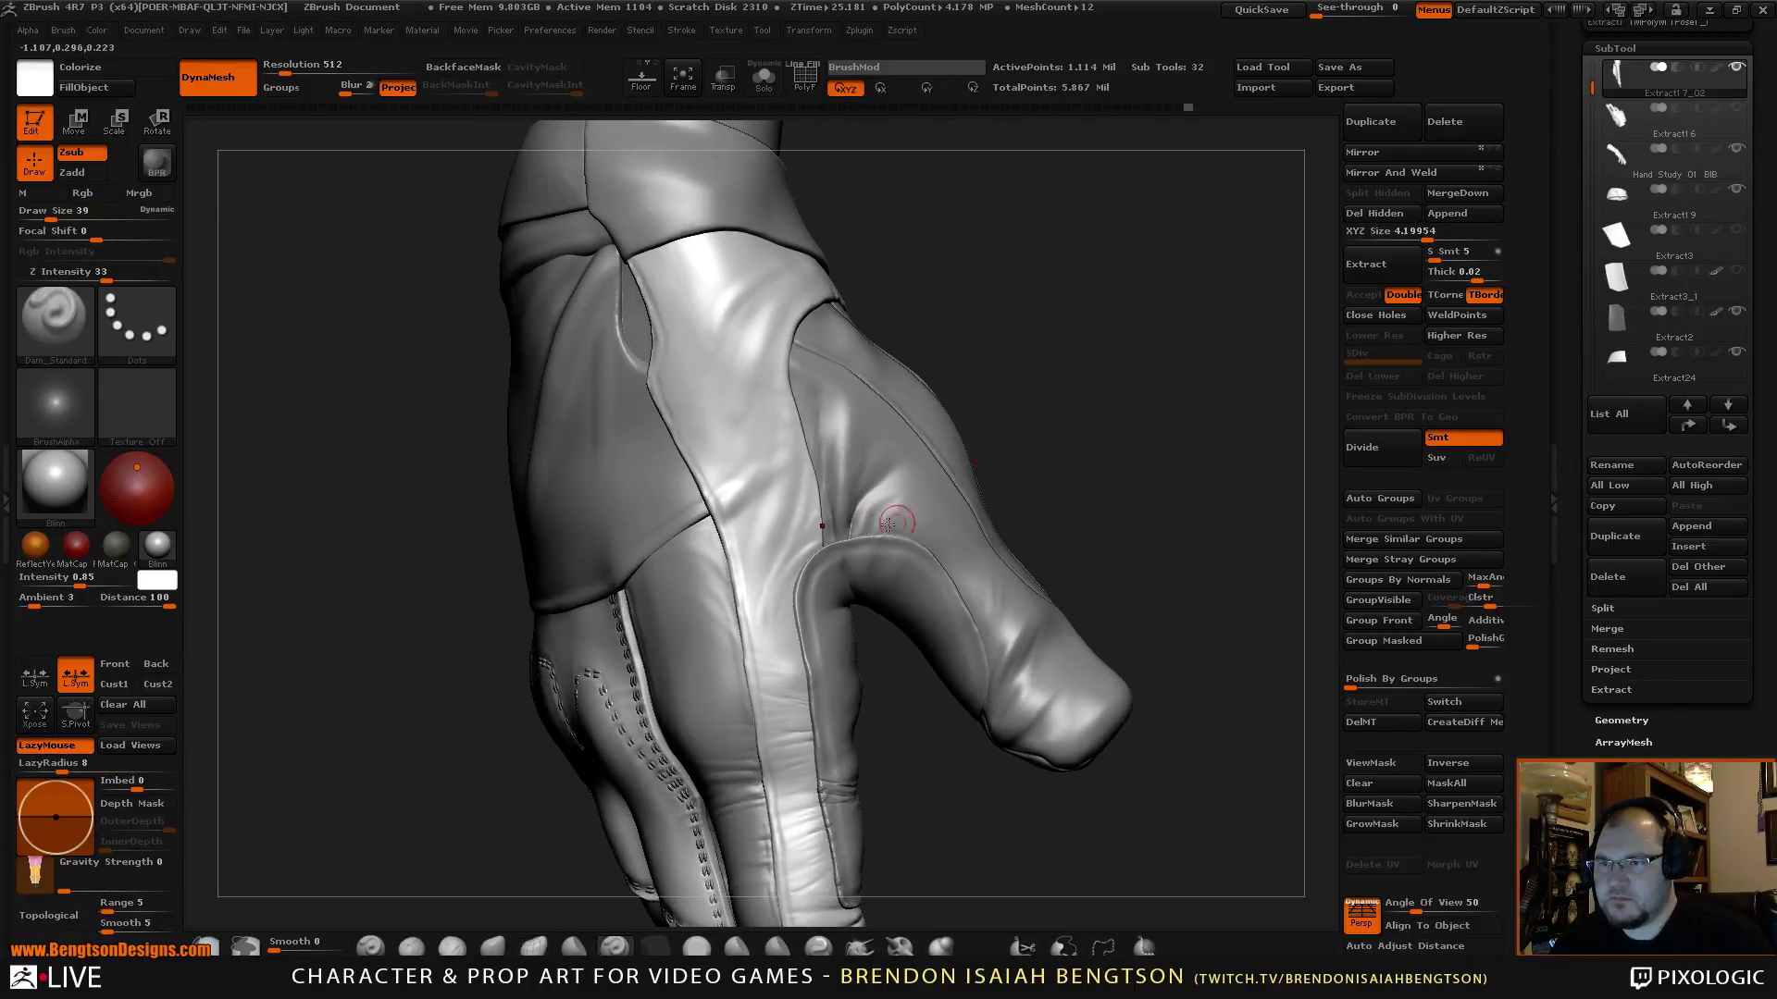
pyautogui.keyDown('alt'); pyautogui.click(877, 524); pyautogui.keyUp('alt')
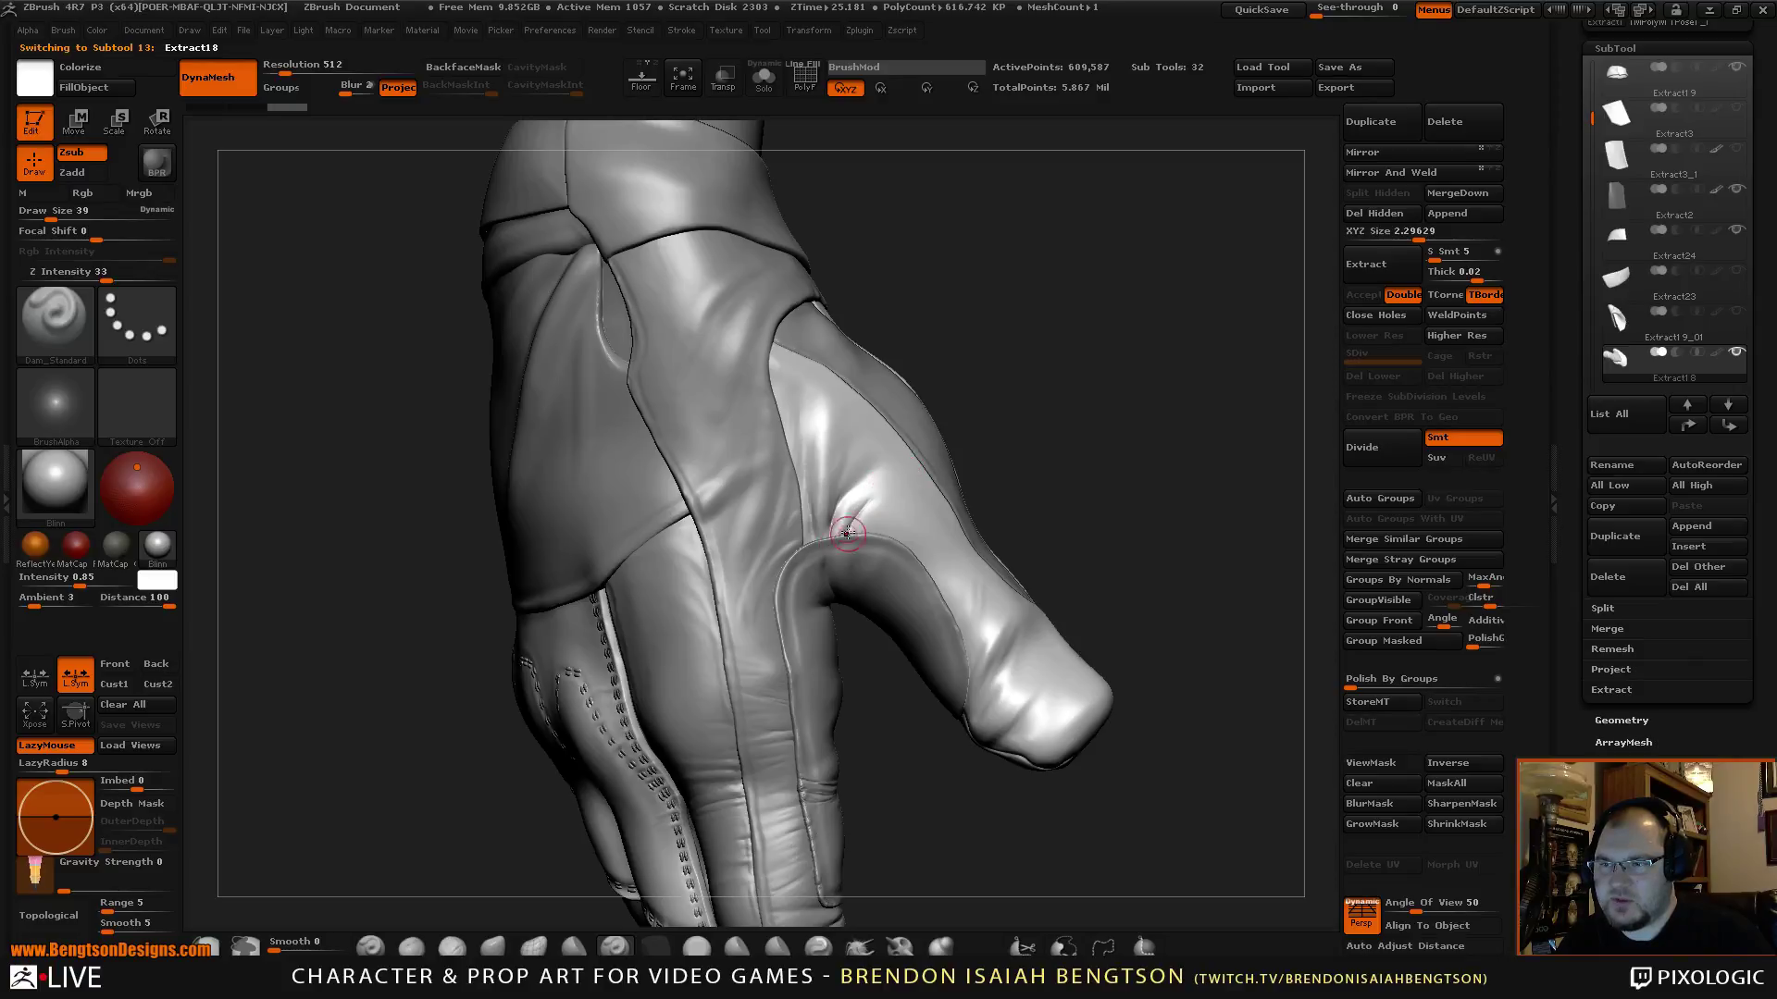
pyautogui.moveTo(896, 452); pyautogui.dragTo(788, 404)
pyautogui.moveTo(1018, 286); pyautogui.dragTo(893, 437)
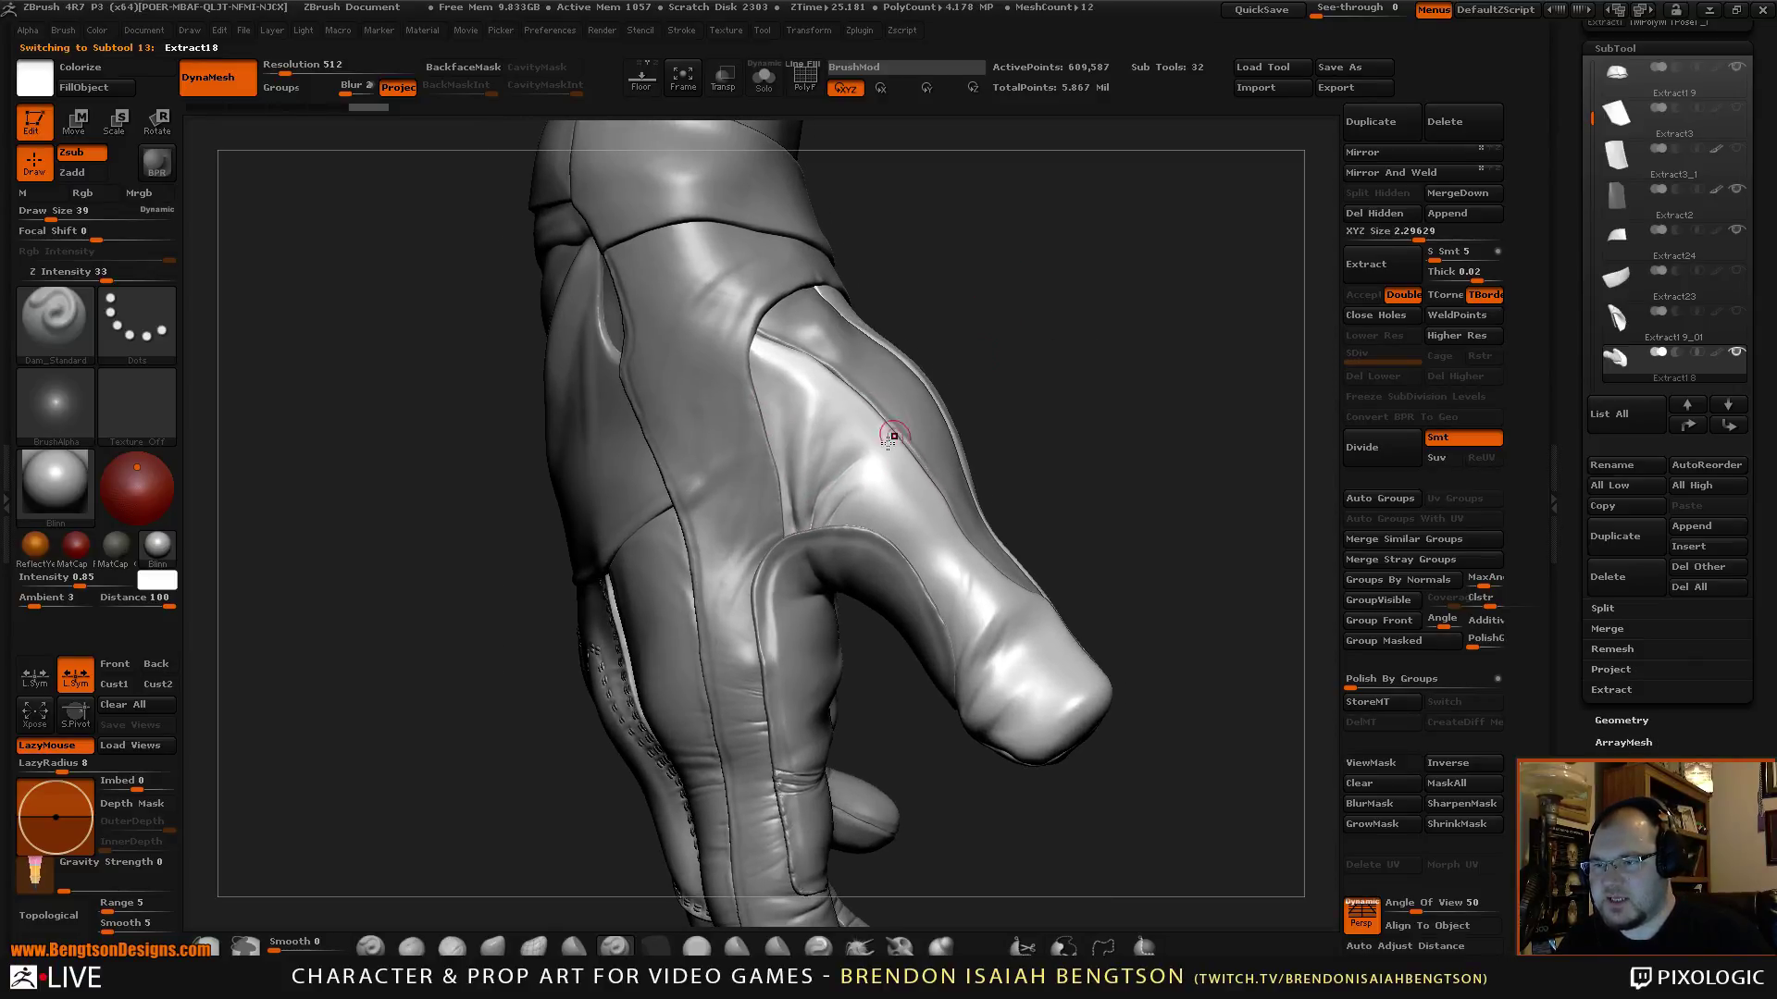
pyautogui.moveTo(1087, 350)
pyautogui.mouseDown()
pyautogui.moveTo(1090, 326)
pyautogui.moveTo(1074, 335)
pyautogui.moveTo(1043, 303)
pyautogui.moveTo(1080, 291)
pyautogui.moveTo(1055, 370)
pyautogui.mouseUp()
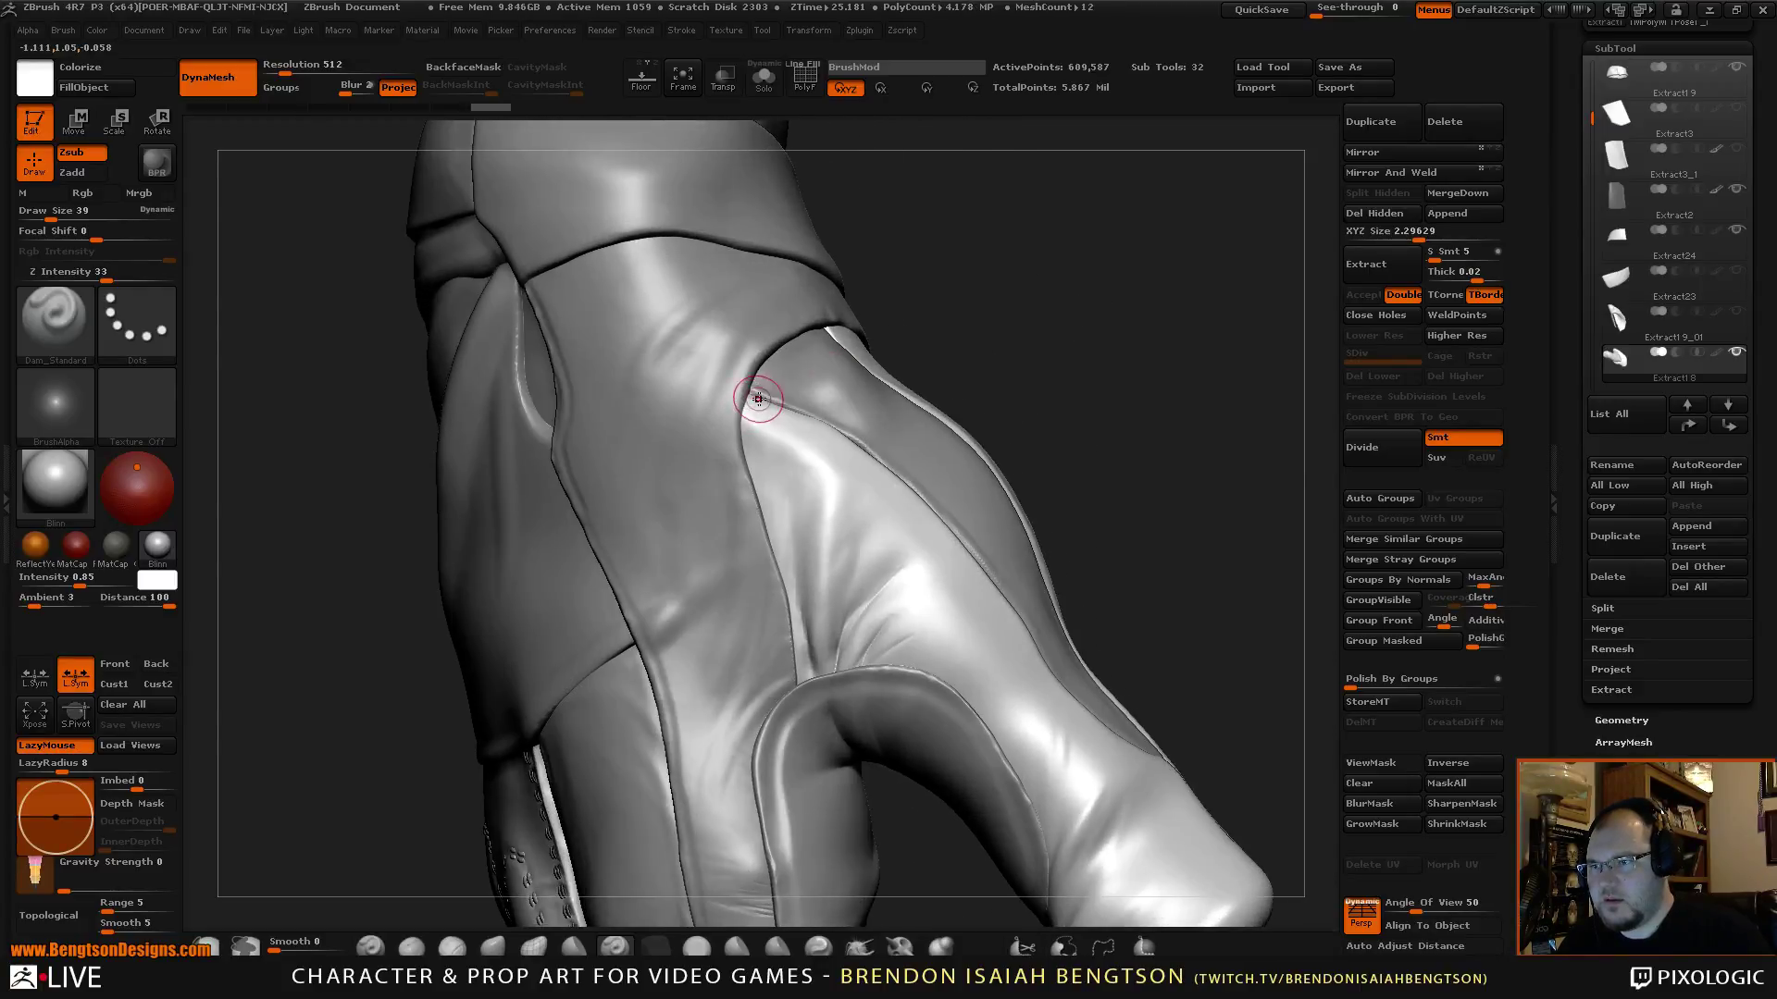
pyautogui.moveTo(745, 447); pyautogui.dragTo(755, 494)
pyautogui.moveTo(763, 411); pyautogui.dragTo(772, 550)
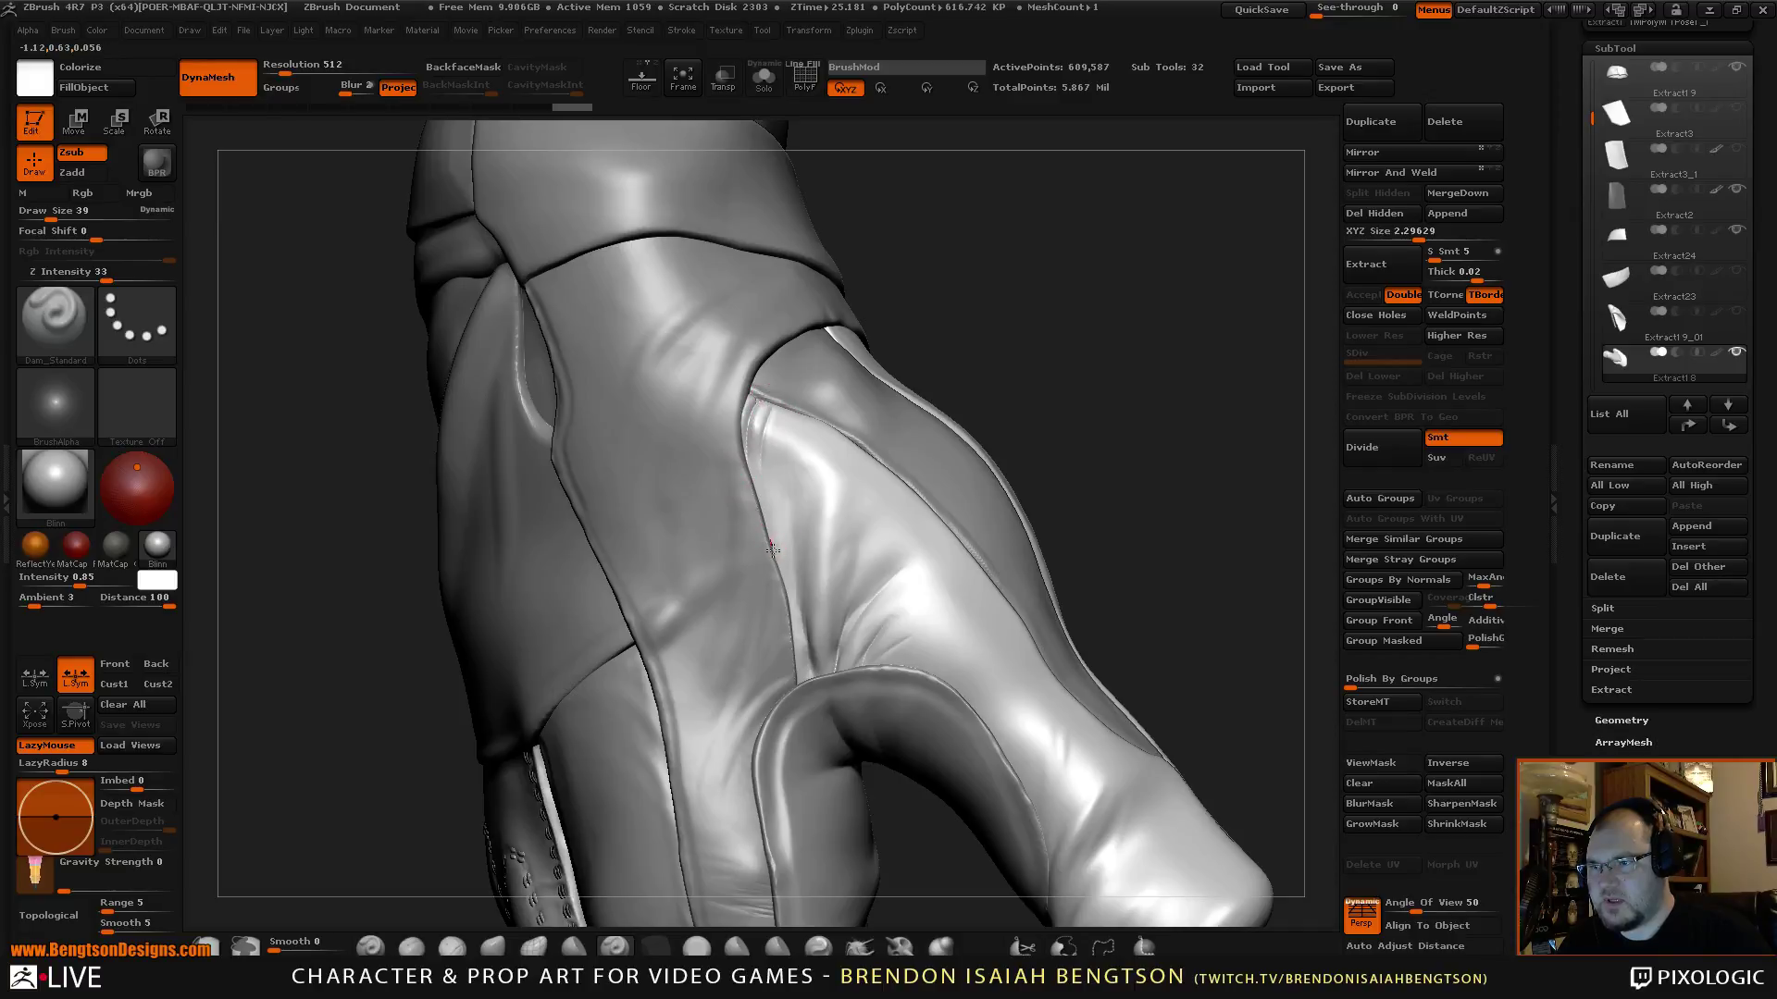
pyautogui.moveTo(760, 392)
pyautogui.mouseDown()
pyautogui.moveTo(779, 550)
pyautogui.moveTo(775, 453)
pyautogui.moveTo(782, 480)
pyautogui.mouseUp()
pyautogui.hotkey('ctrl', 'z')
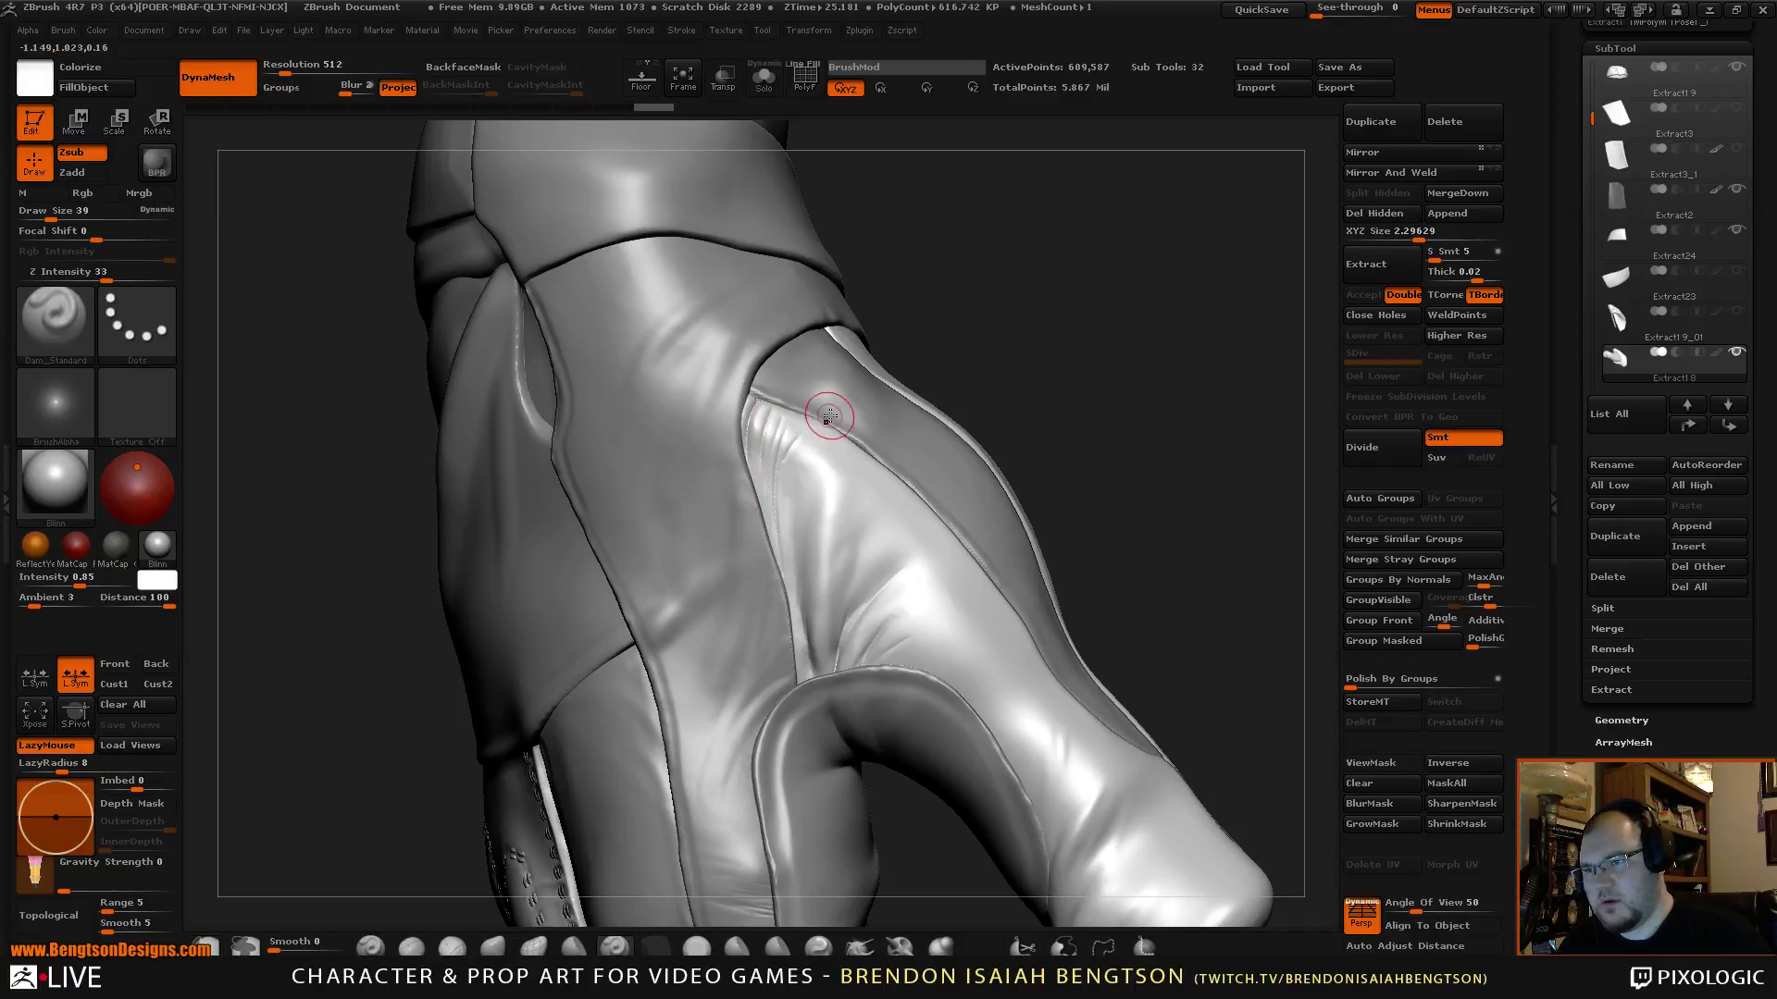
# Soften the creases at the thumb panel's upper corner with Smooth and recut them along the seam with Dam_Standard.
pyautogui.moveTo(935, 365)
pyautogui.mouseDown()
pyautogui.moveTo(1098, 325)
pyautogui.moveTo(1091, 385)
pyautogui.moveTo(819, 399)
pyautogui.moveTo(773, 458)
pyautogui.mouseUp()
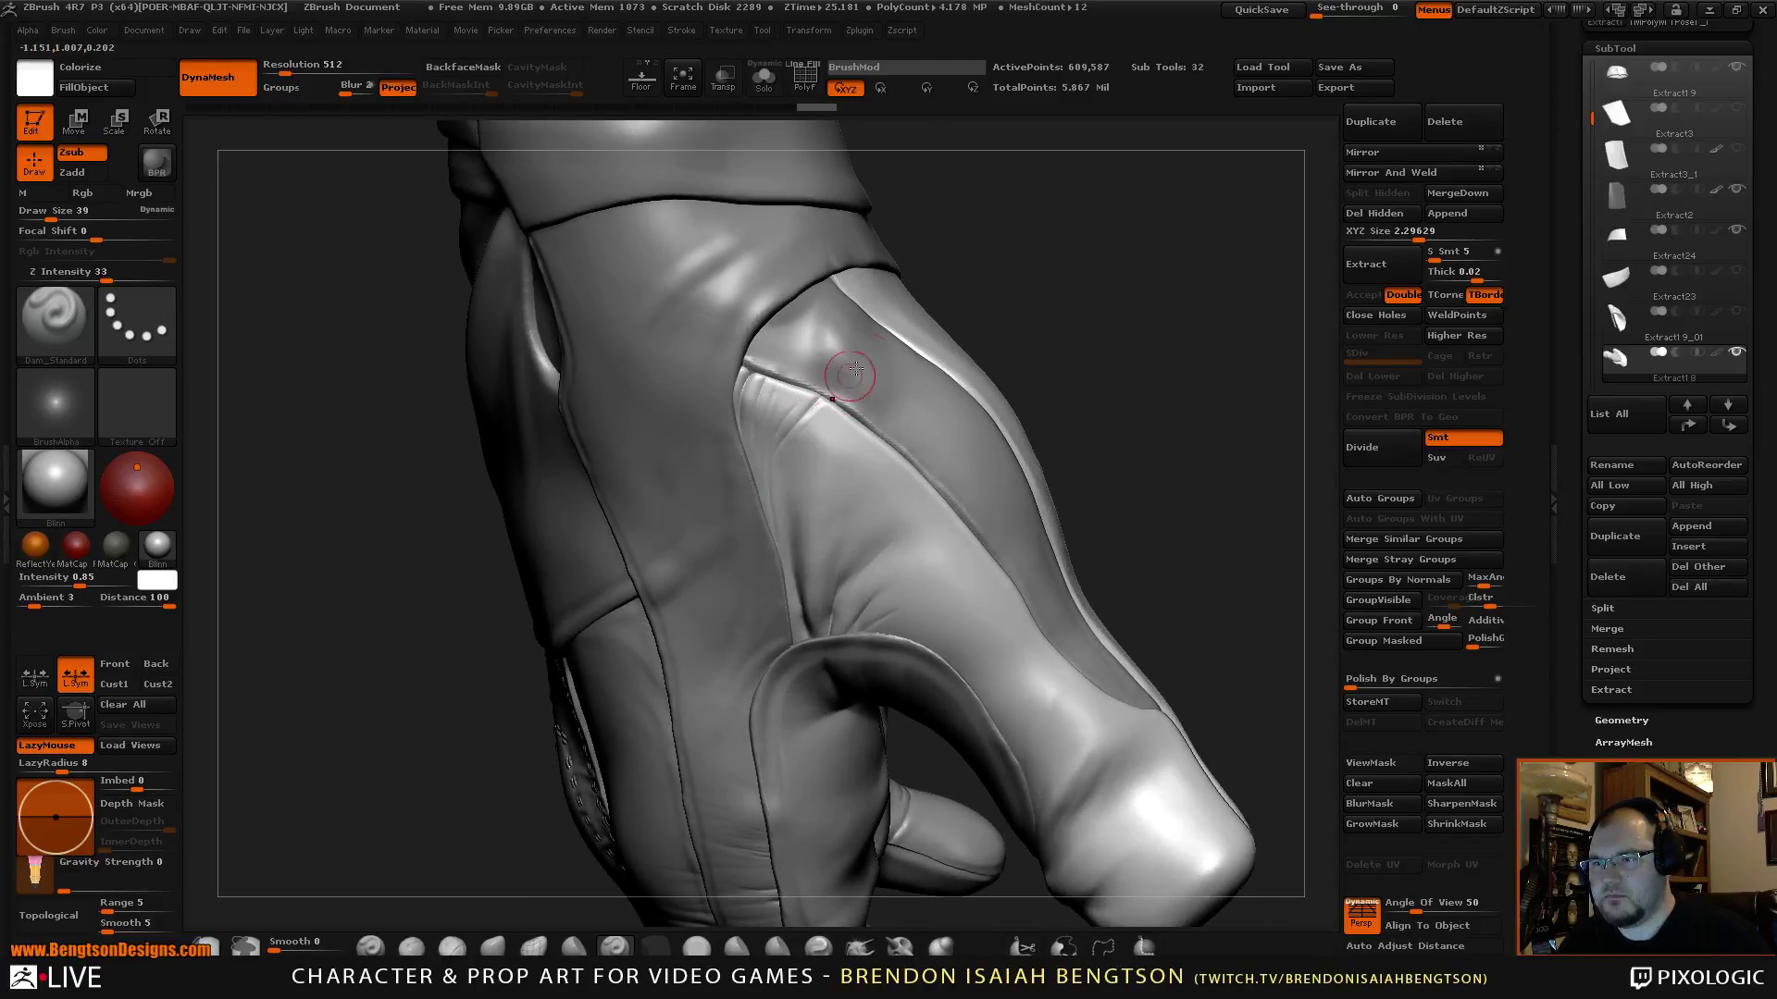
pyautogui.press('shift')
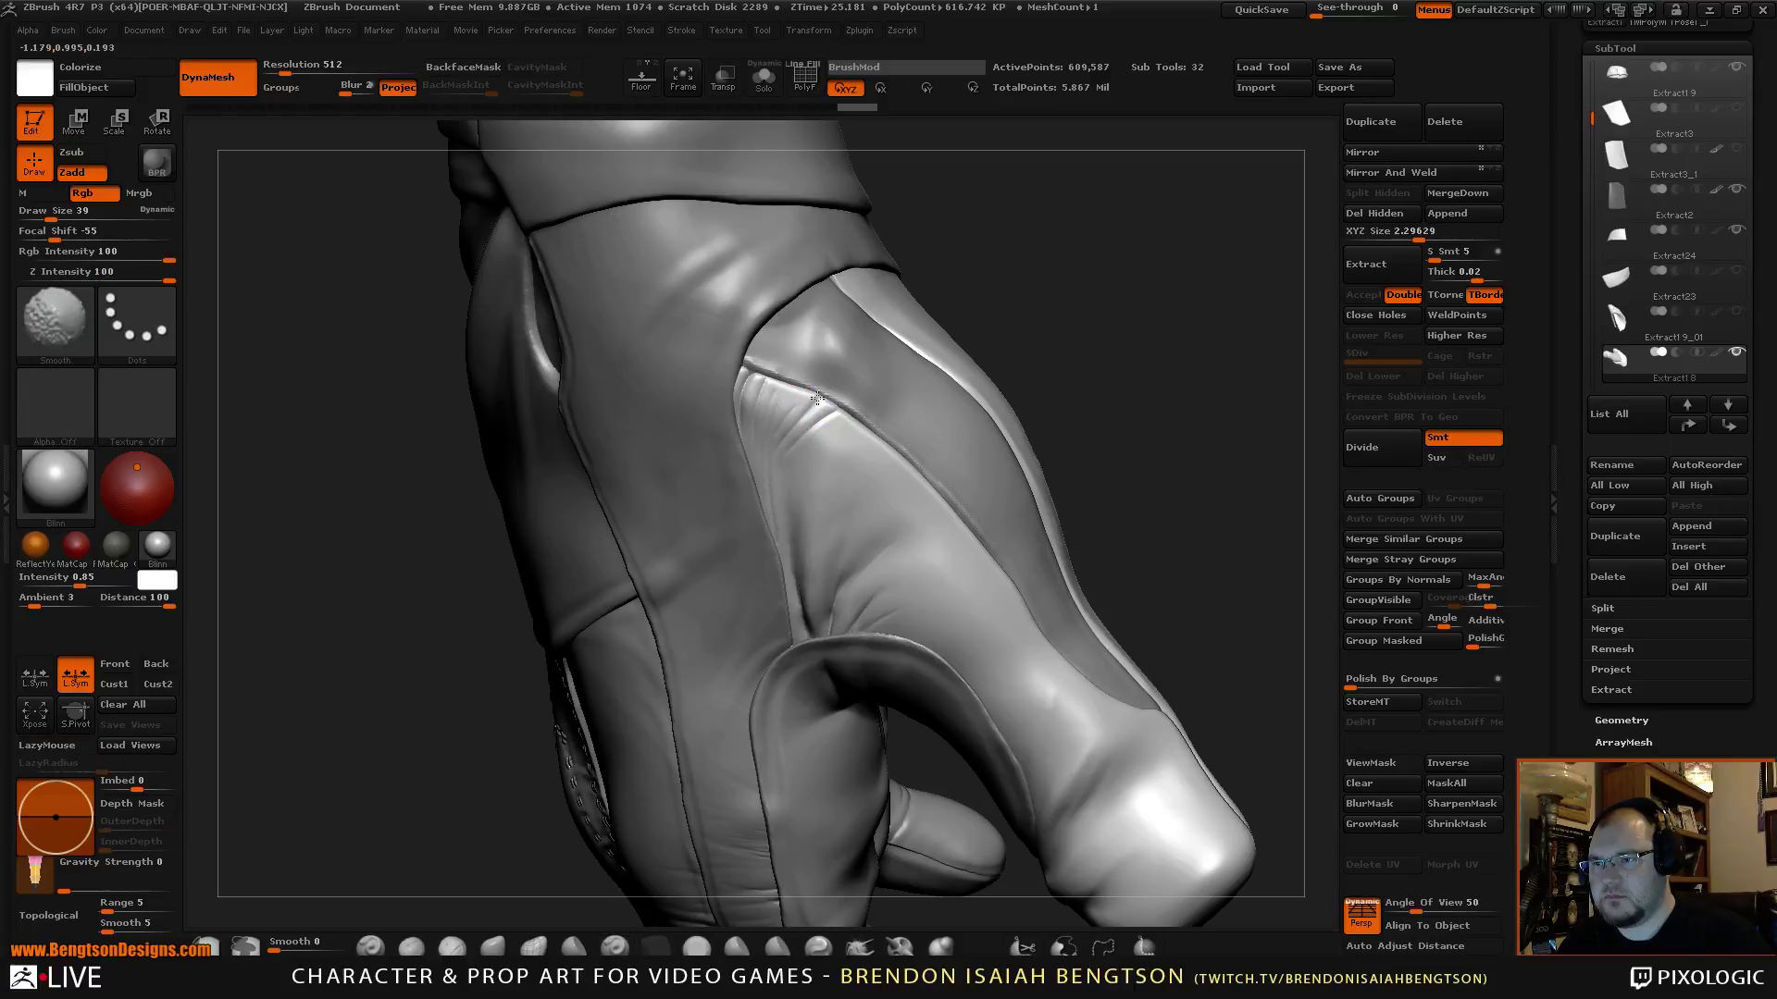
pyautogui.moveTo(759, 427); pyautogui.dragTo(776, 470)
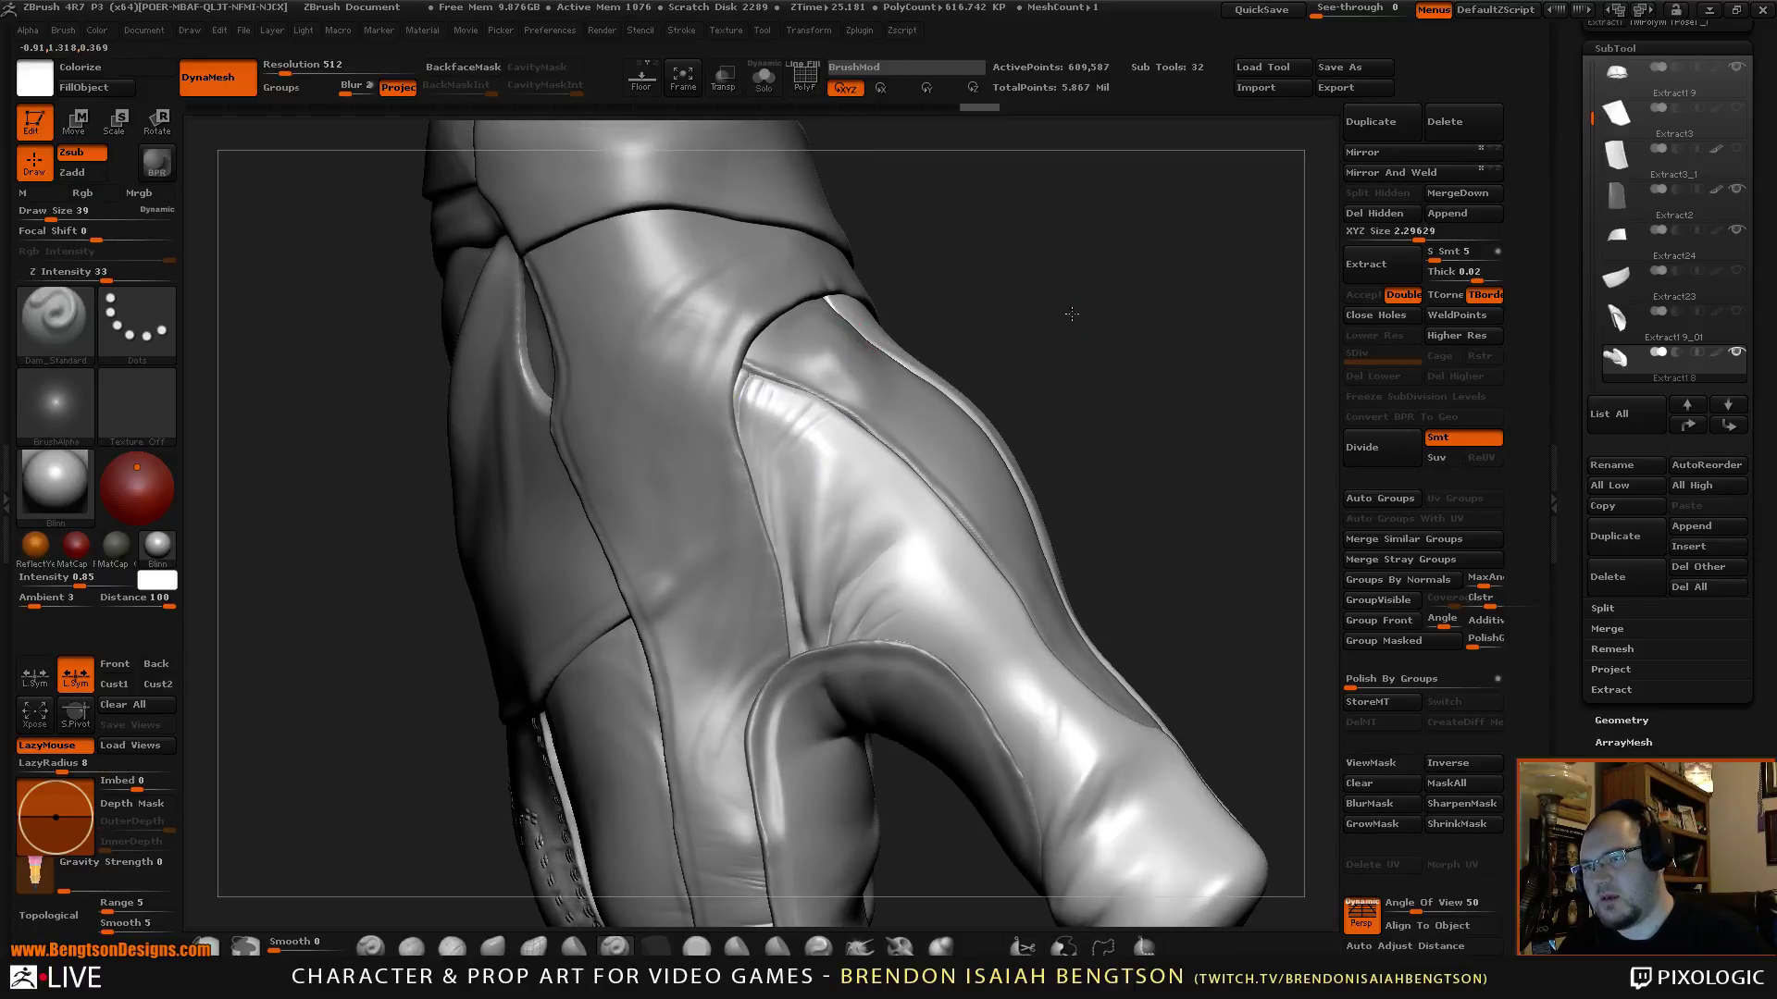
pyautogui.moveTo(755, 408); pyautogui.dragTo(753, 377)
pyautogui.moveTo(1155, 355)
pyautogui.mouseDown()
pyautogui.moveTo(1117, 377)
pyautogui.moveTo(1128, 403)
pyautogui.mouseUp()
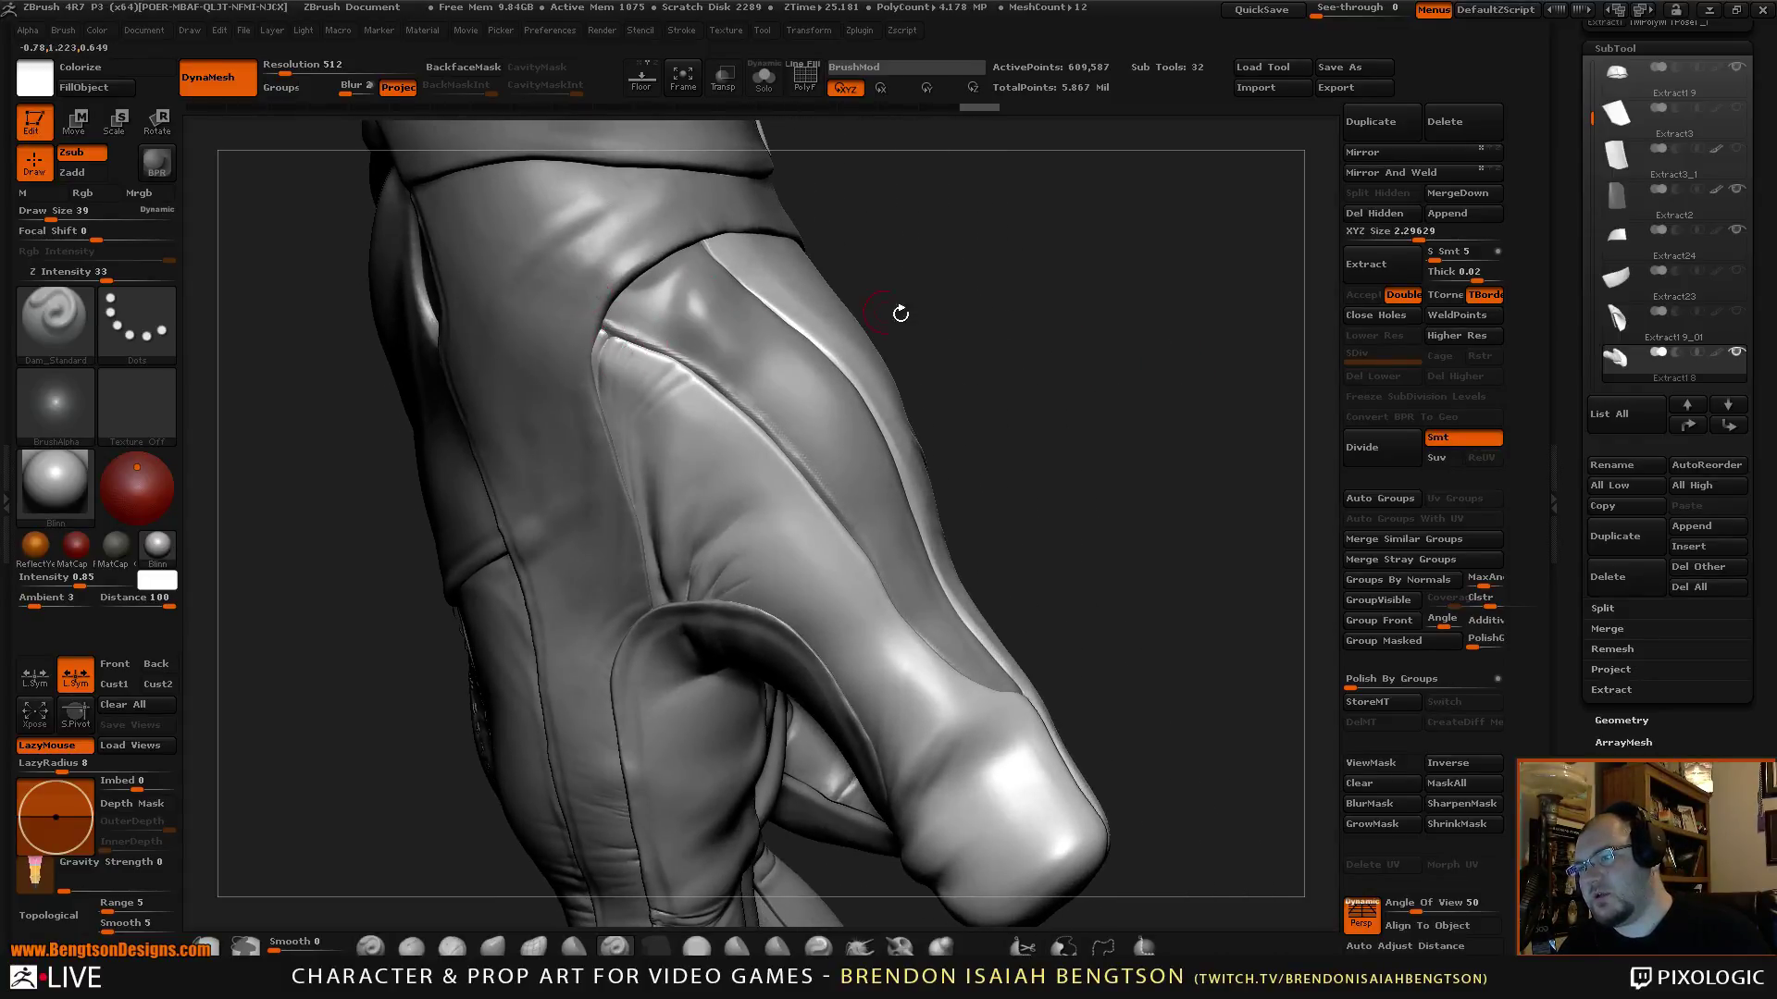
pyautogui.moveTo(901, 309)
pyautogui.mouseDown()
pyautogui.moveTo(1048, 341)
pyautogui.moveTo(916, 218)
pyautogui.mouseUp()
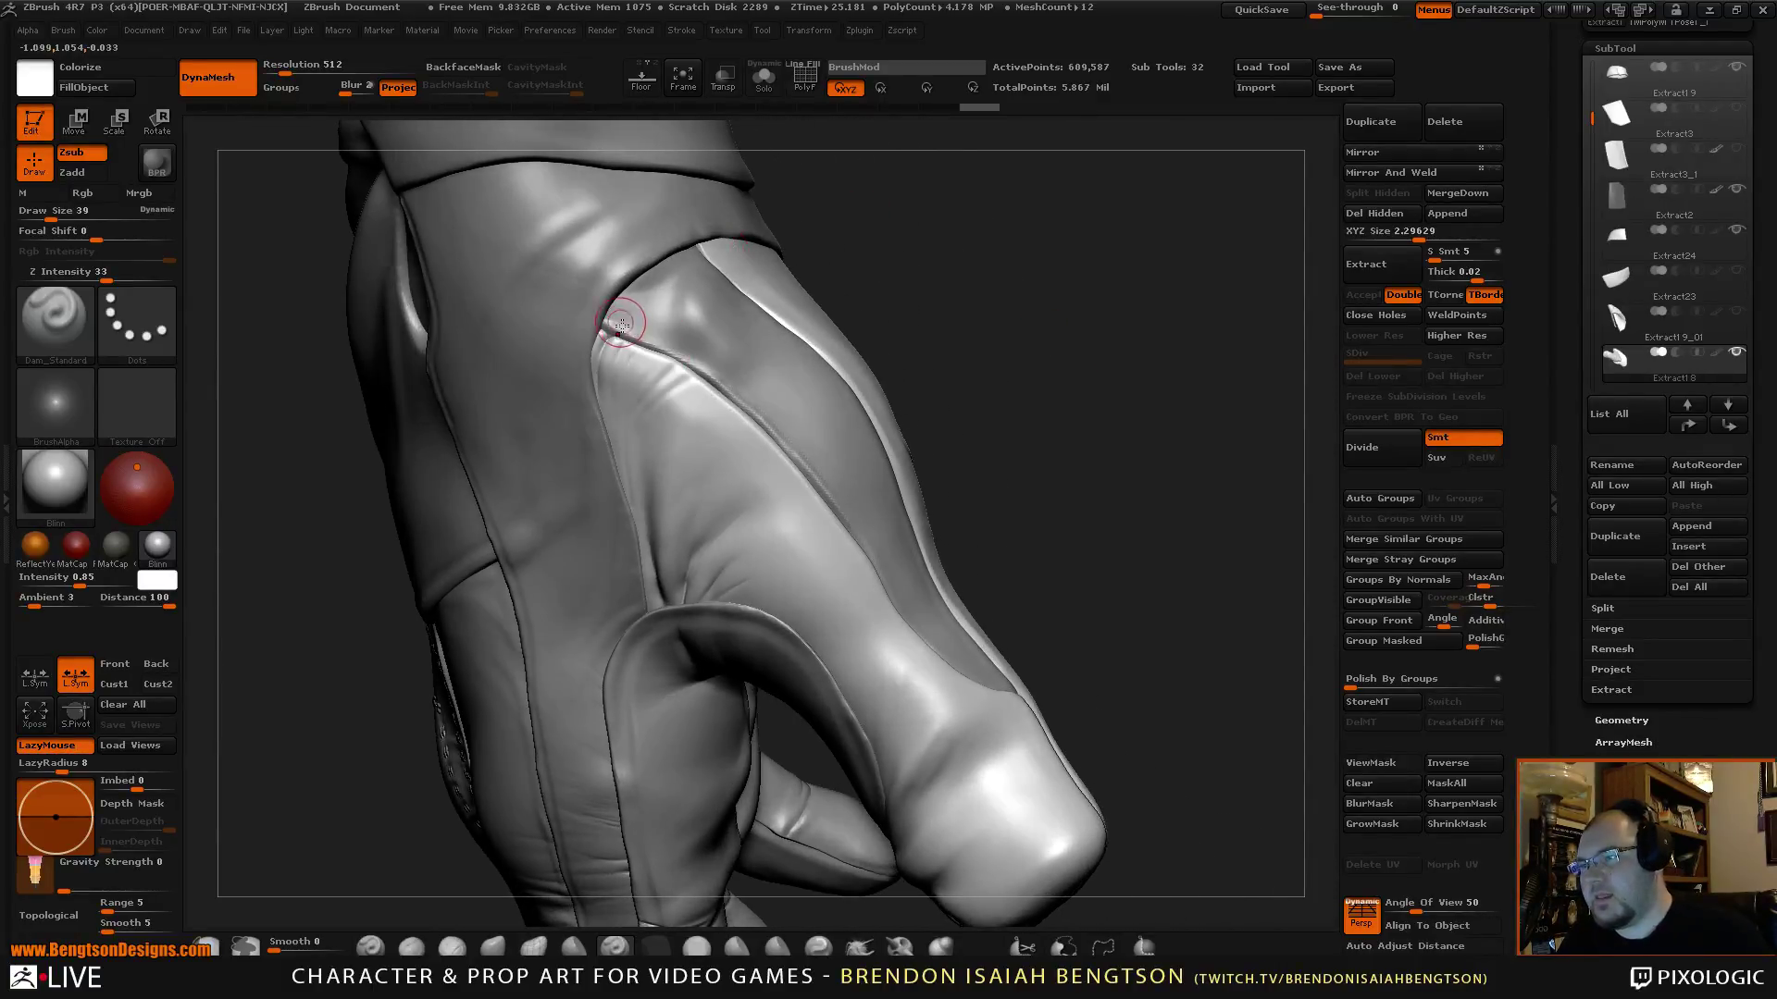
# Build up small puckers along the upper seam of the thumb panel with ClayBuildup at Draw Size 39.
pyautogui.press('b')
pyautogui.press('c')
pyautogui.press('b')
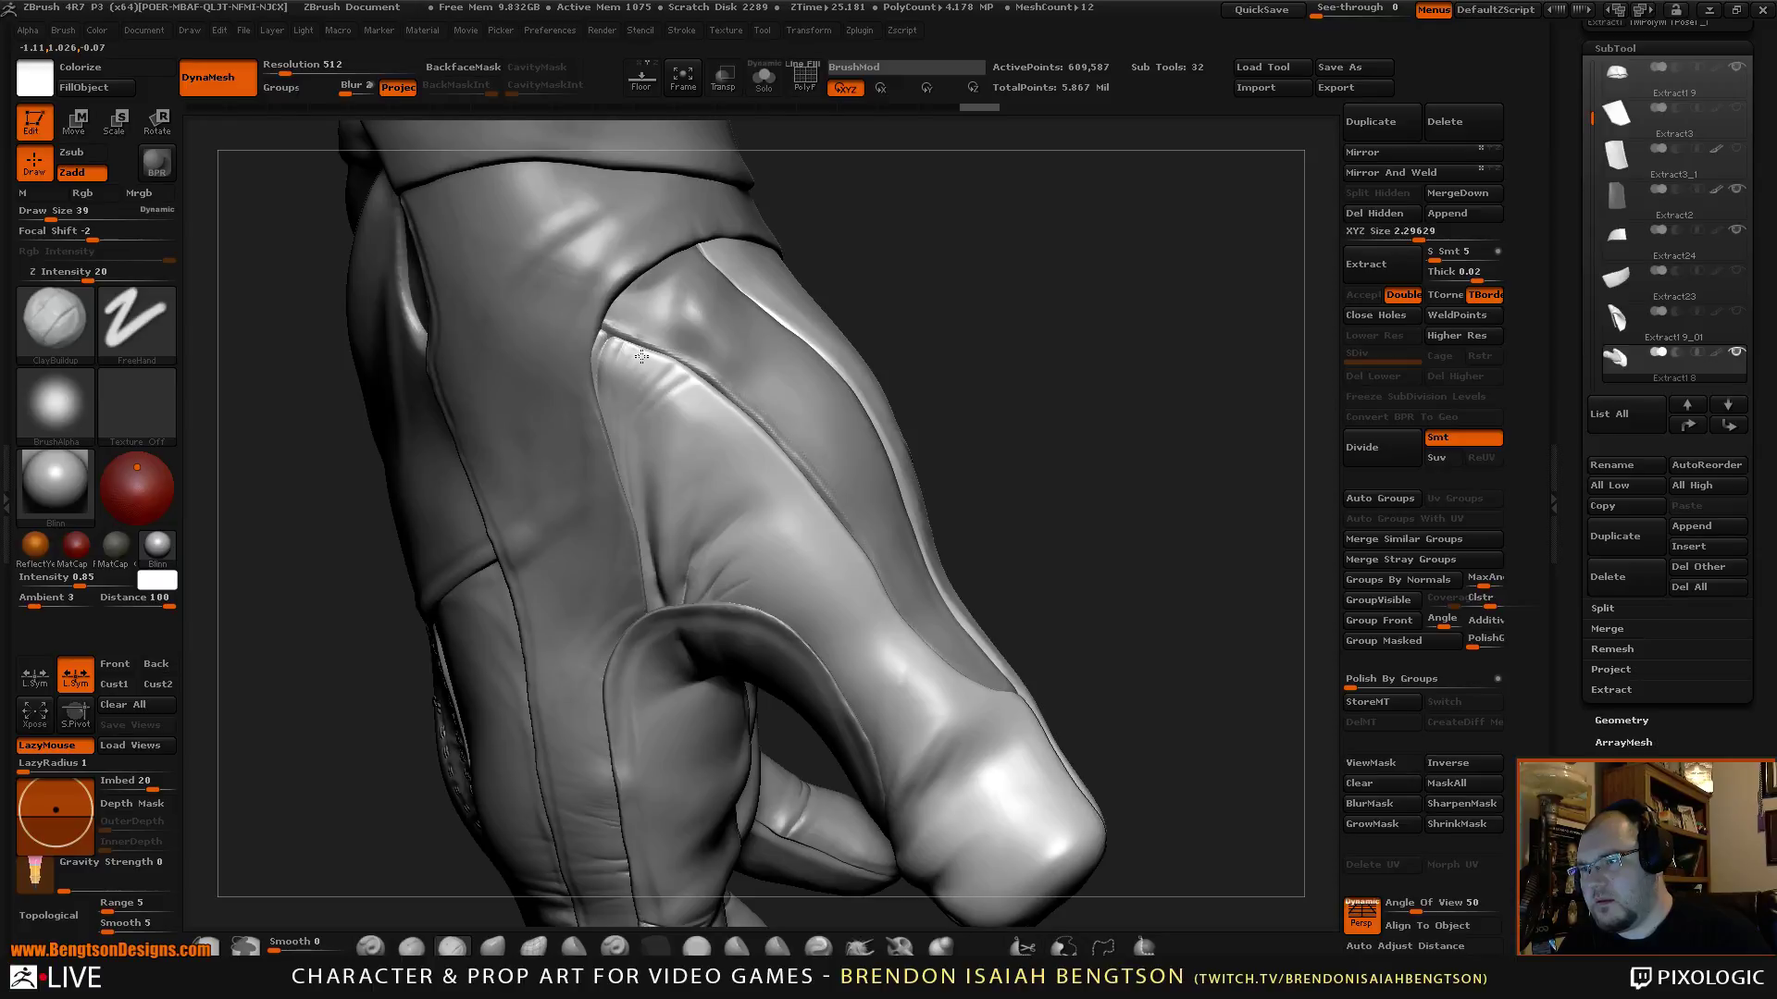
pyautogui.moveTo(641, 356)
pyautogui.mouseDown()
pyautogui.moveTo(617, 344)
pyautogui.moveTo(722, 420)
pyautogui.mouseUp()
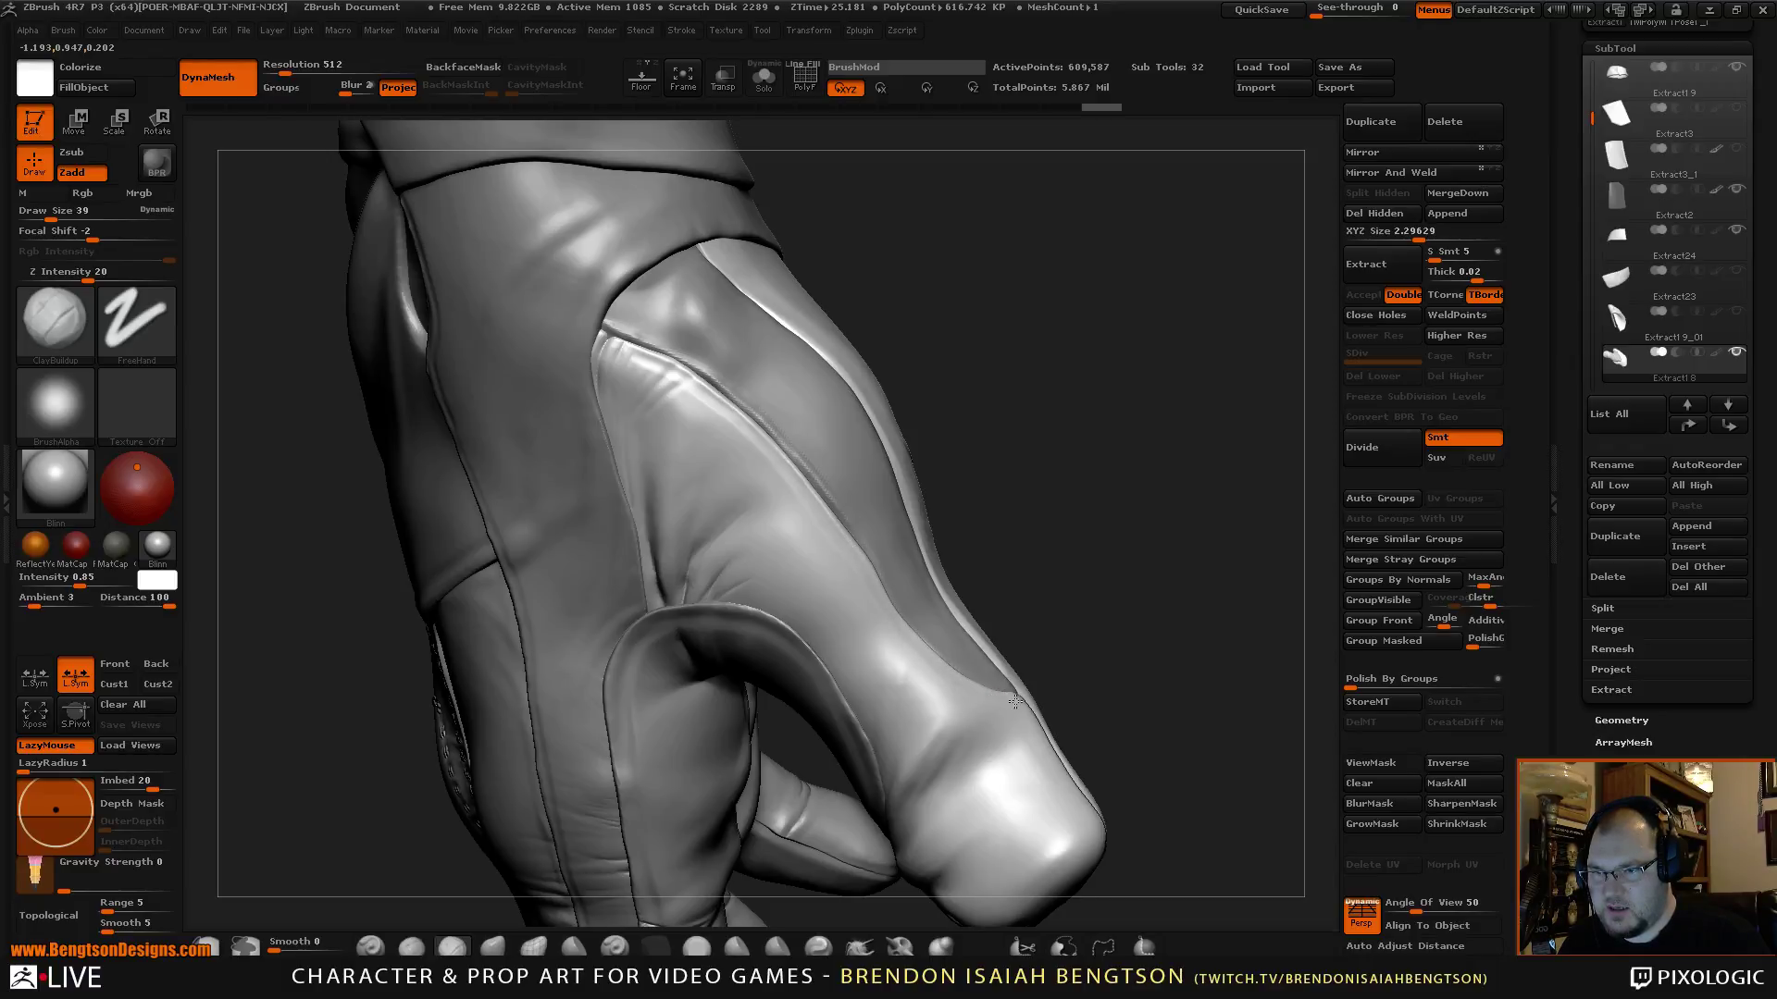
# Build up folds along the thumb panel's inner edge from the thumb web toward the thumb tip with ClayBuildup.
pyautogui.moveTo(1169, 581)
pyautogui.mouseDown()
pyautogui.moveTo(1137, 509)
pyautogui.moveTo(1161, 477)
pyautogui.moveTo(781, 444)
pyautogui.mouseUp()
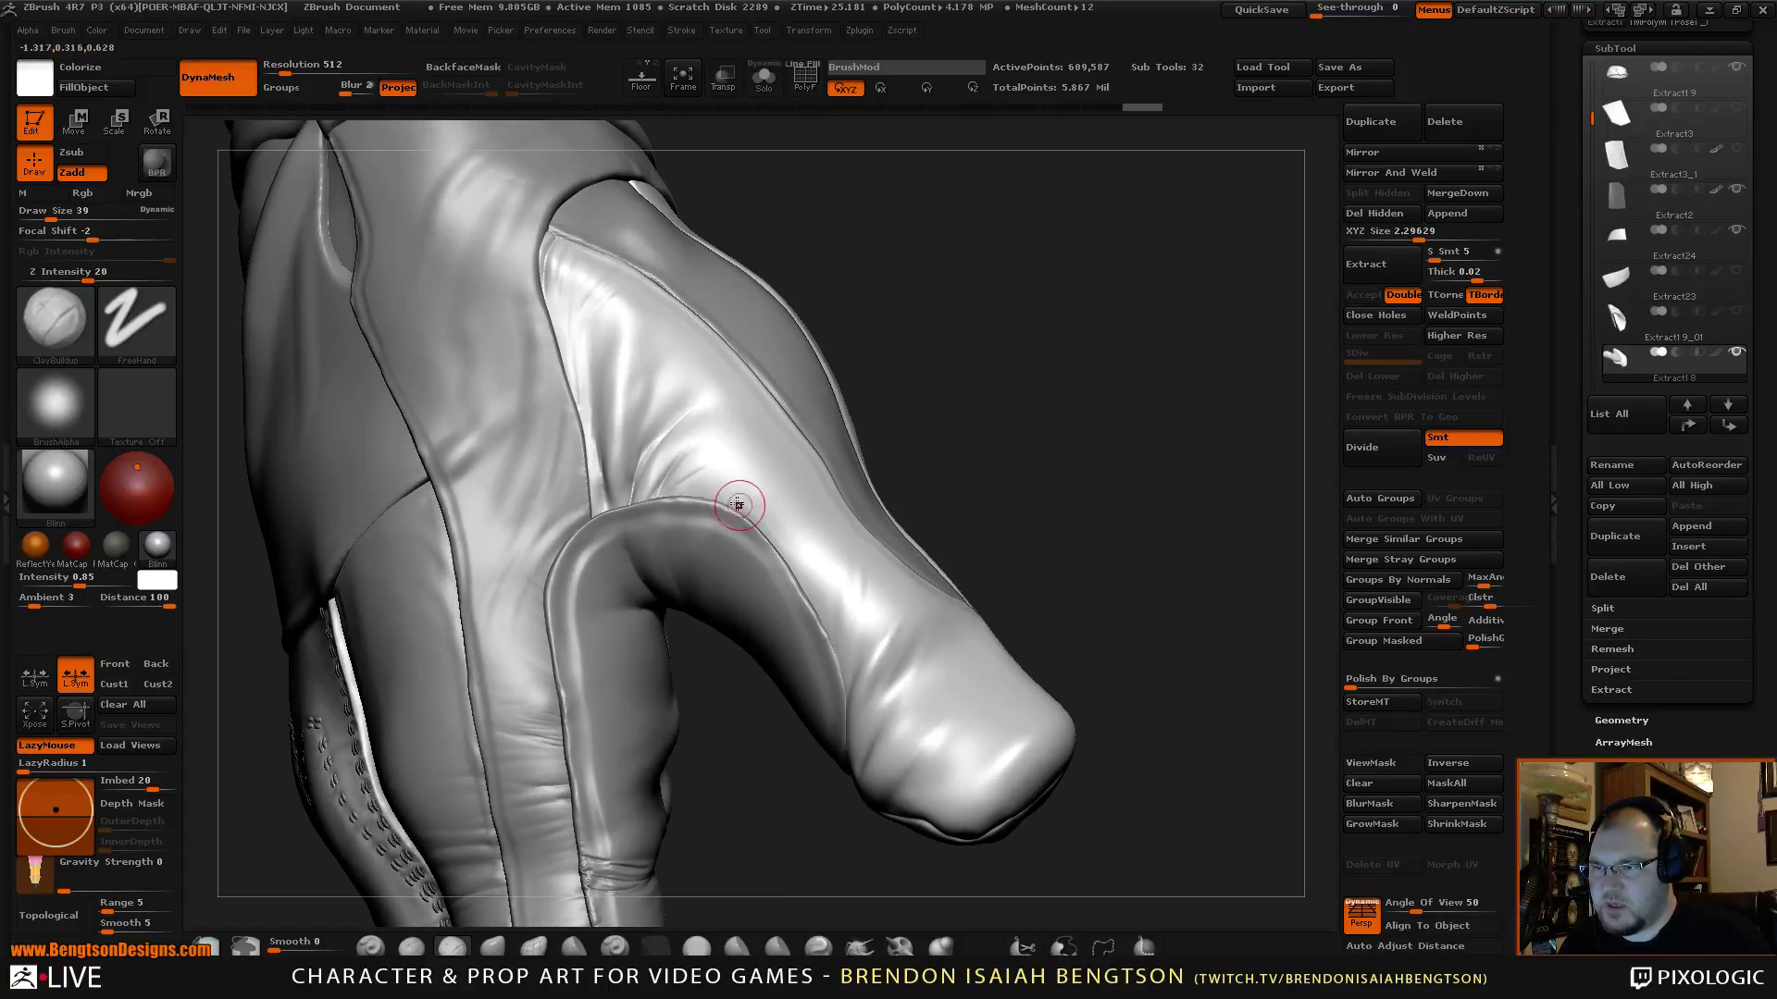
pyautogui.moveTo(739, 505)
pyautogui.mouseDown()
pyautogui.moveTo(804, 580)
pyautogui.moveTo(684, 490)
pyautogui.mouseUp()
pyautogui.moveTo(685, 490)
pyautogui.mouseDown()
pyautogui.moveTo(736, 505)
pyautogui.moveTo(814, 594)
pyautogui.mouseUp()
pyautogui.moveTo(814, 594)
pyautogui.mouseDown()
pyautogui.moveTo(766, 508)
pyautogui.moveTo(844, 627)
pyautogui.moveTo(850, 671)
pyautogui.moveTo(723, 488)
pyautogui.mouseUp()
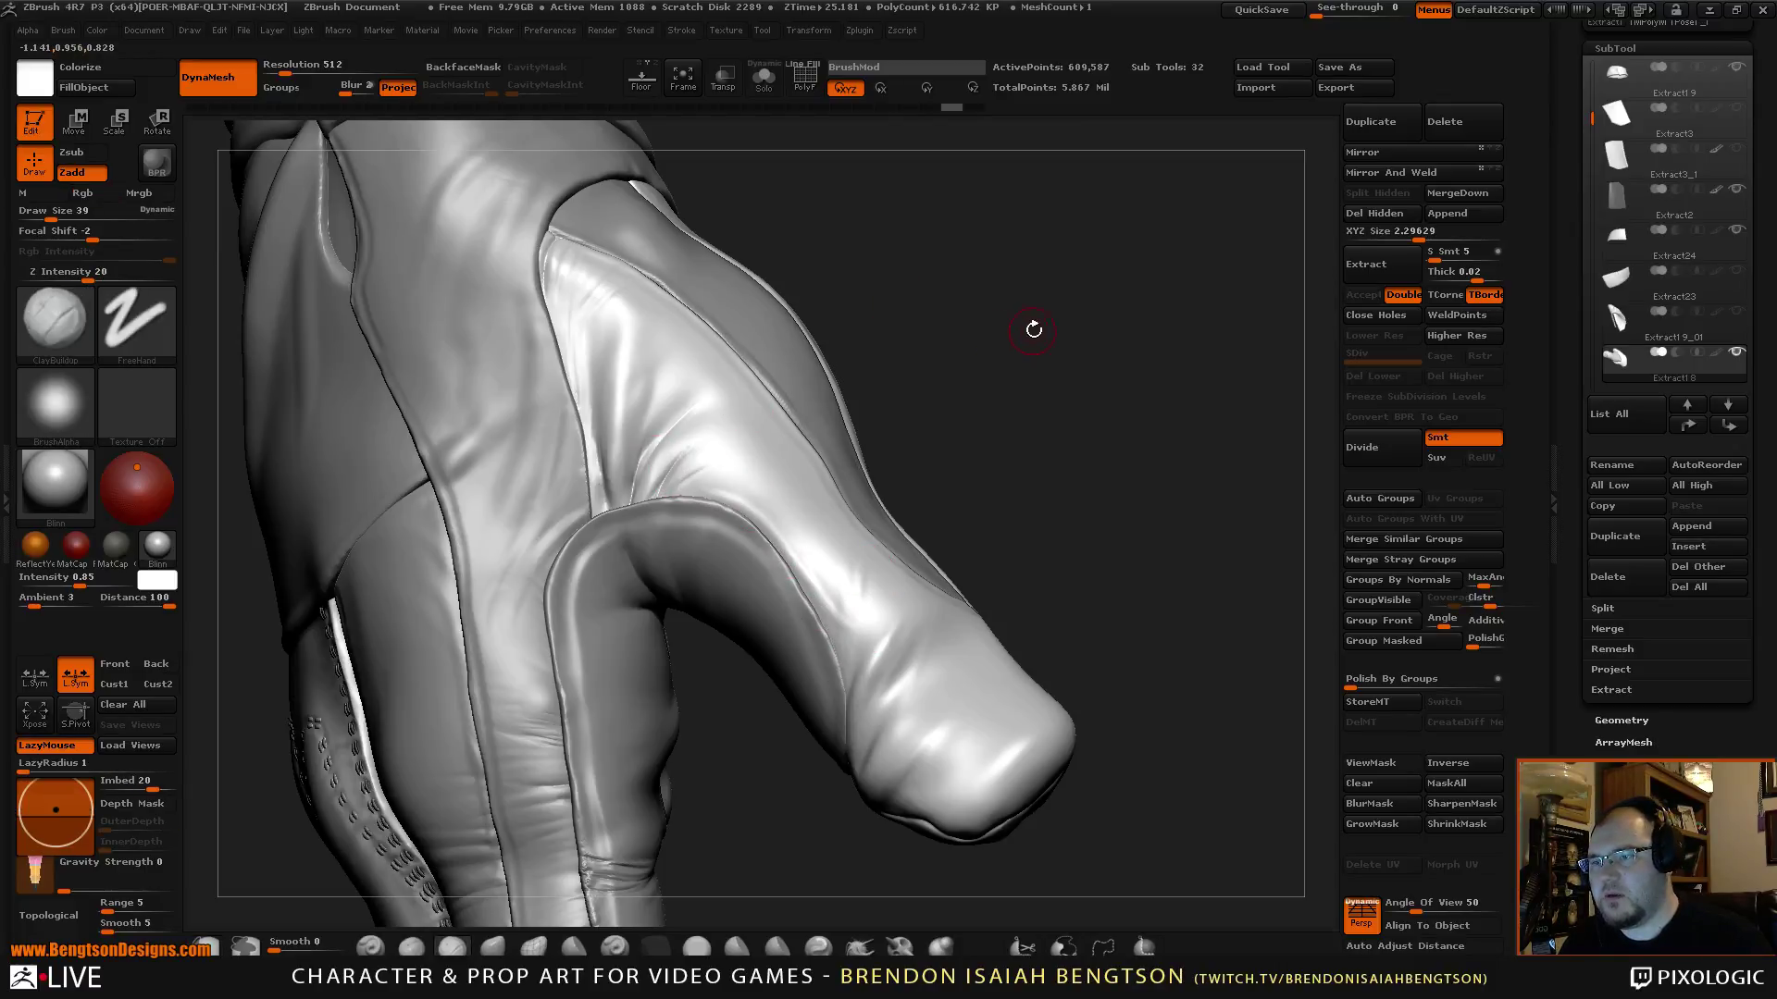
pyautogui.moveTo(1034, 325); pyautogui.dragTo(983, 358)
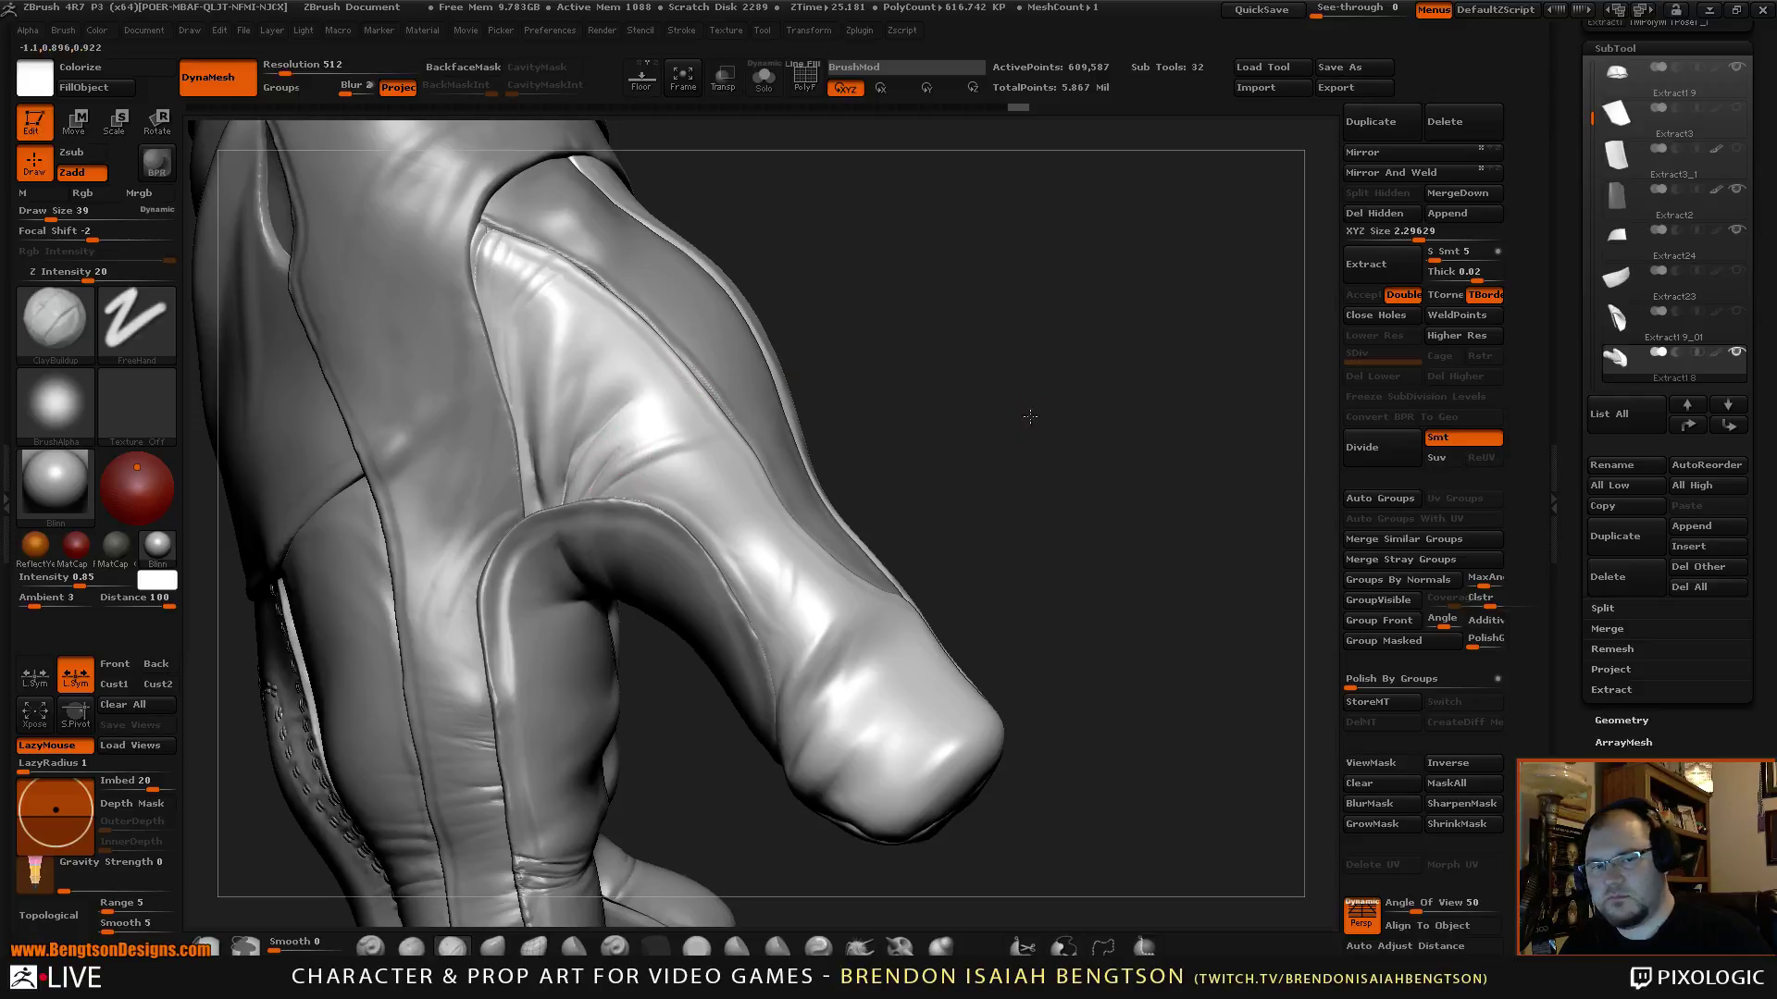
# Check the whole glove, then add more ClayBuildup volume to the folds at the thumb web and along the thumb.
pyautogui.press('f')
pyautogui.moveTo(939, 222); pyautogui.dragTo(1037, 446)
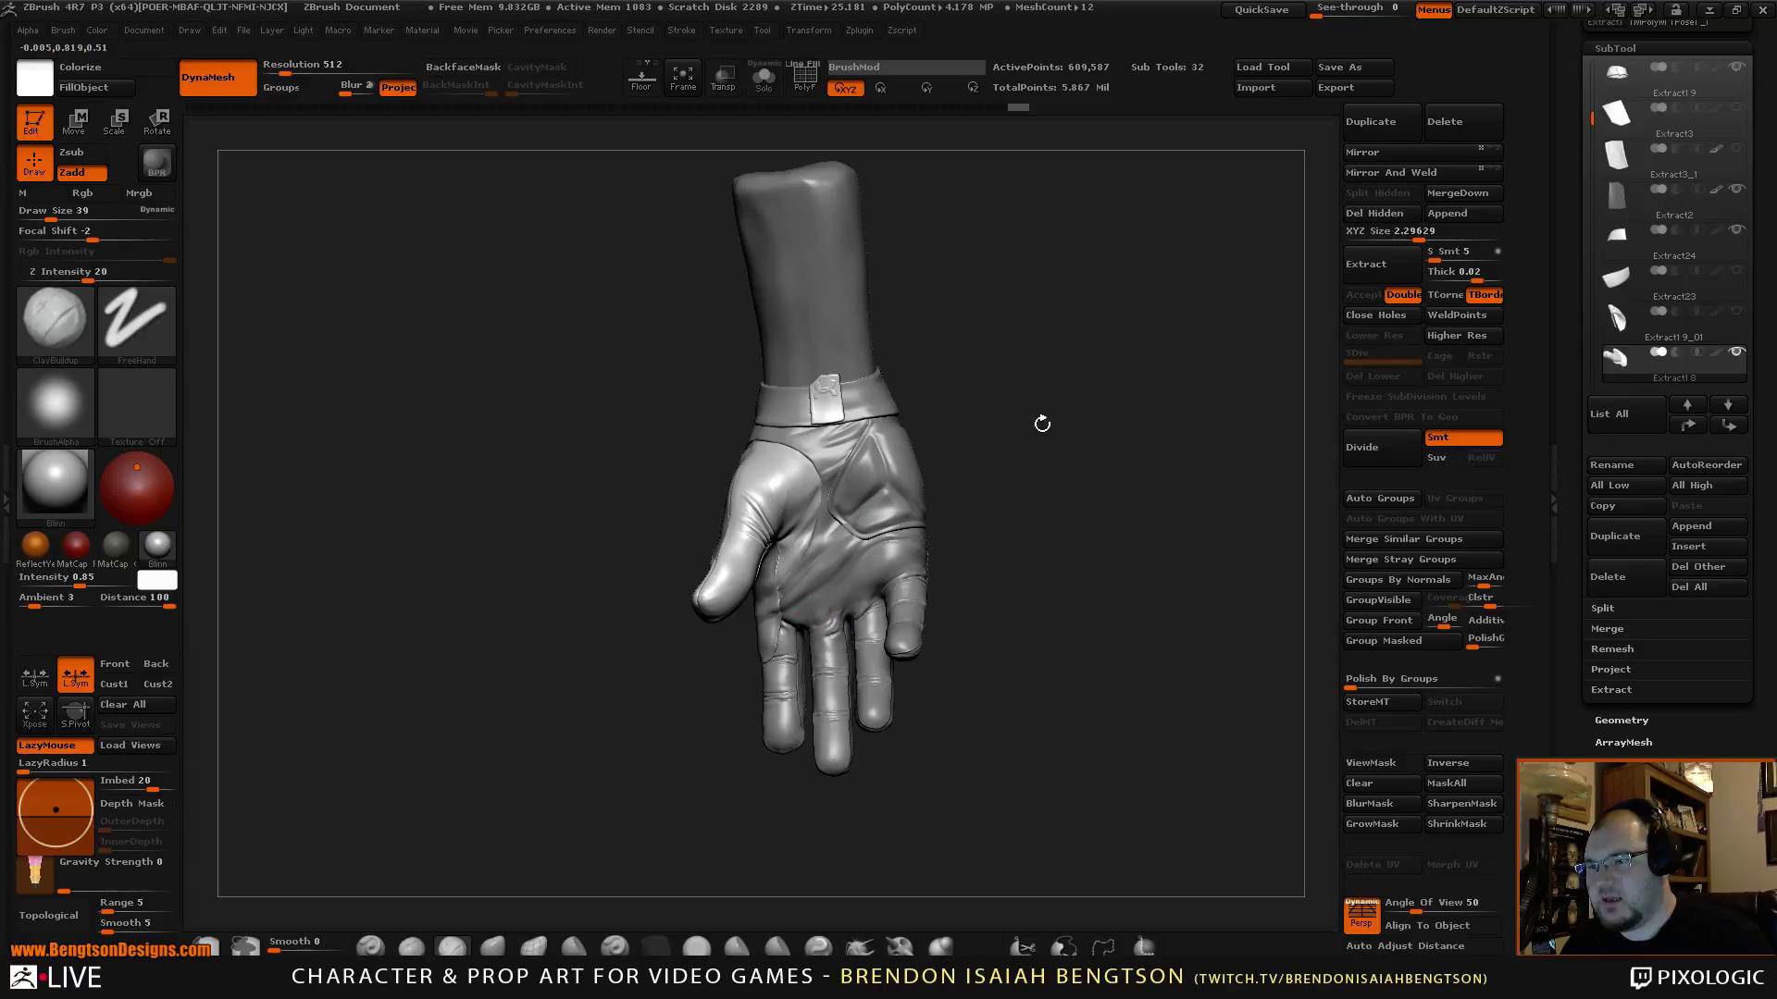
pyautogui.moveTo(1042, 423); pyautogui.dragTo(900, 449)
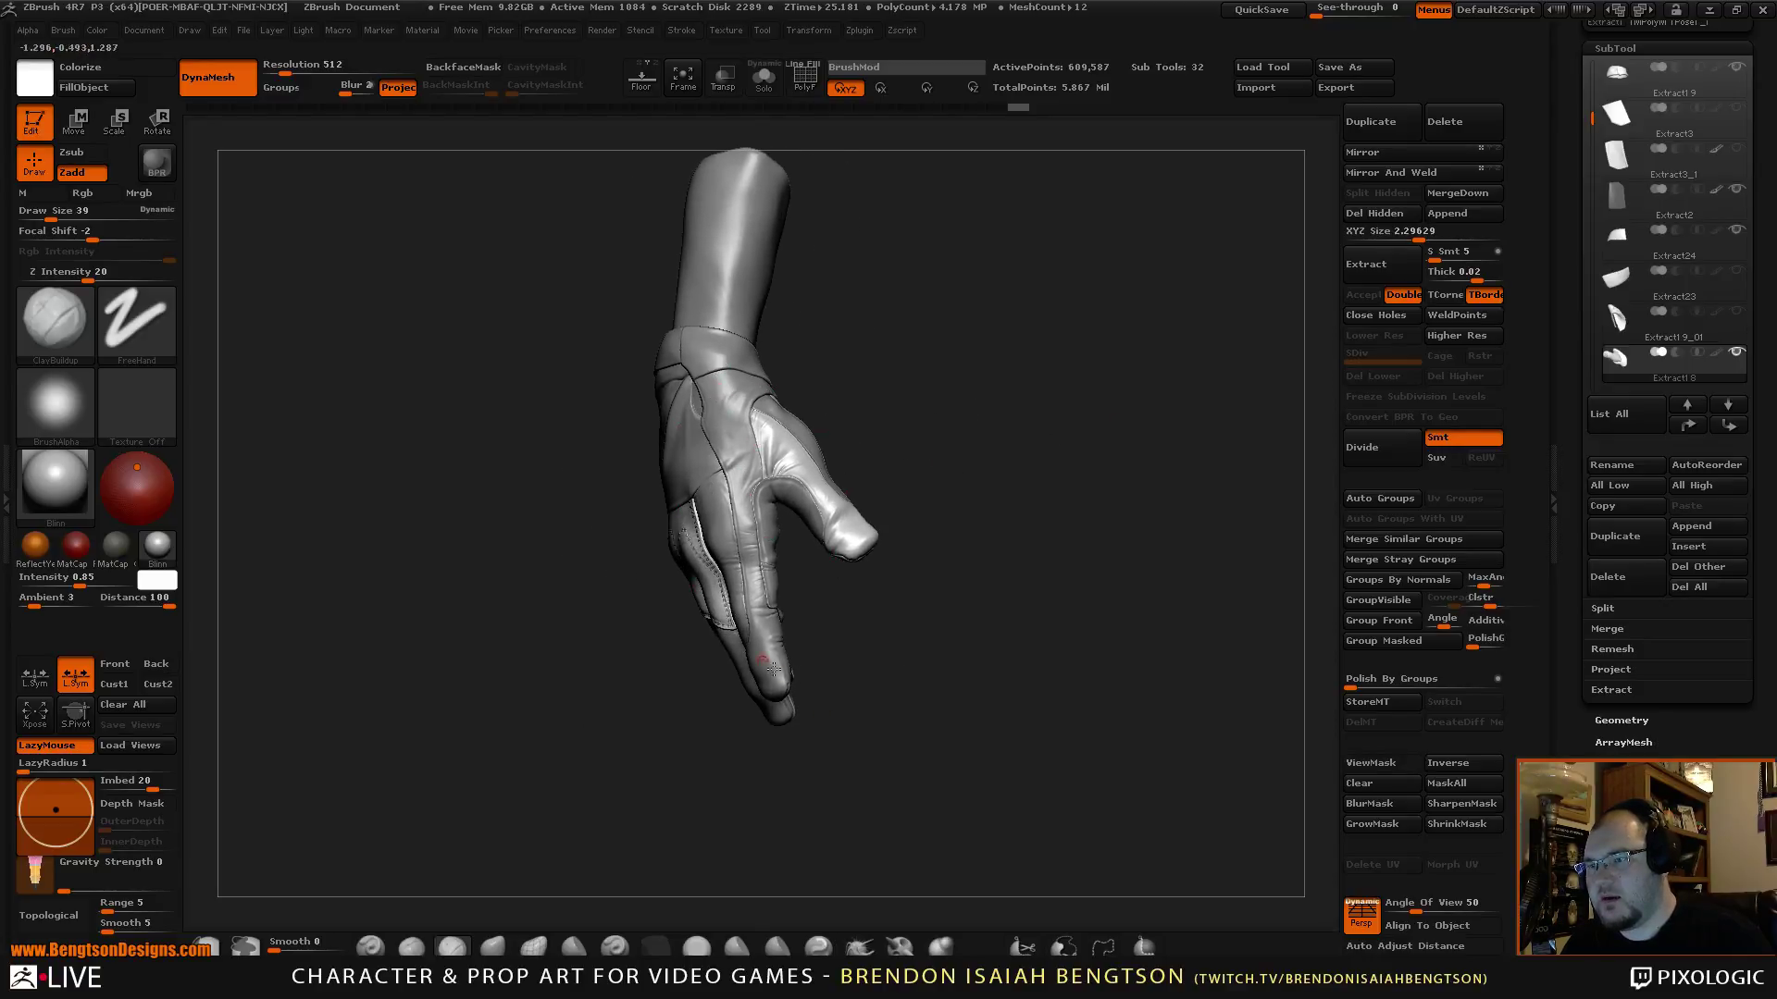
pyautogui.moveTo(1001, 459)
pyautogui.keyDown('alt'); pyautogui.mouseDown()
pyautogui.moveTo(1003, 476)
pyautogui.moveTo(1015, 444)
pyautogui.moveTo(1051, 444)
pyautogui.moveTo(1092, 408)
pyautogui.moveTo(786, 422)
pyautogui.moveTo(813, 396)
pyautogui.moveTo(772, 444)
pyautogui.mouseUp(); pyautogui.keyUp('alt')
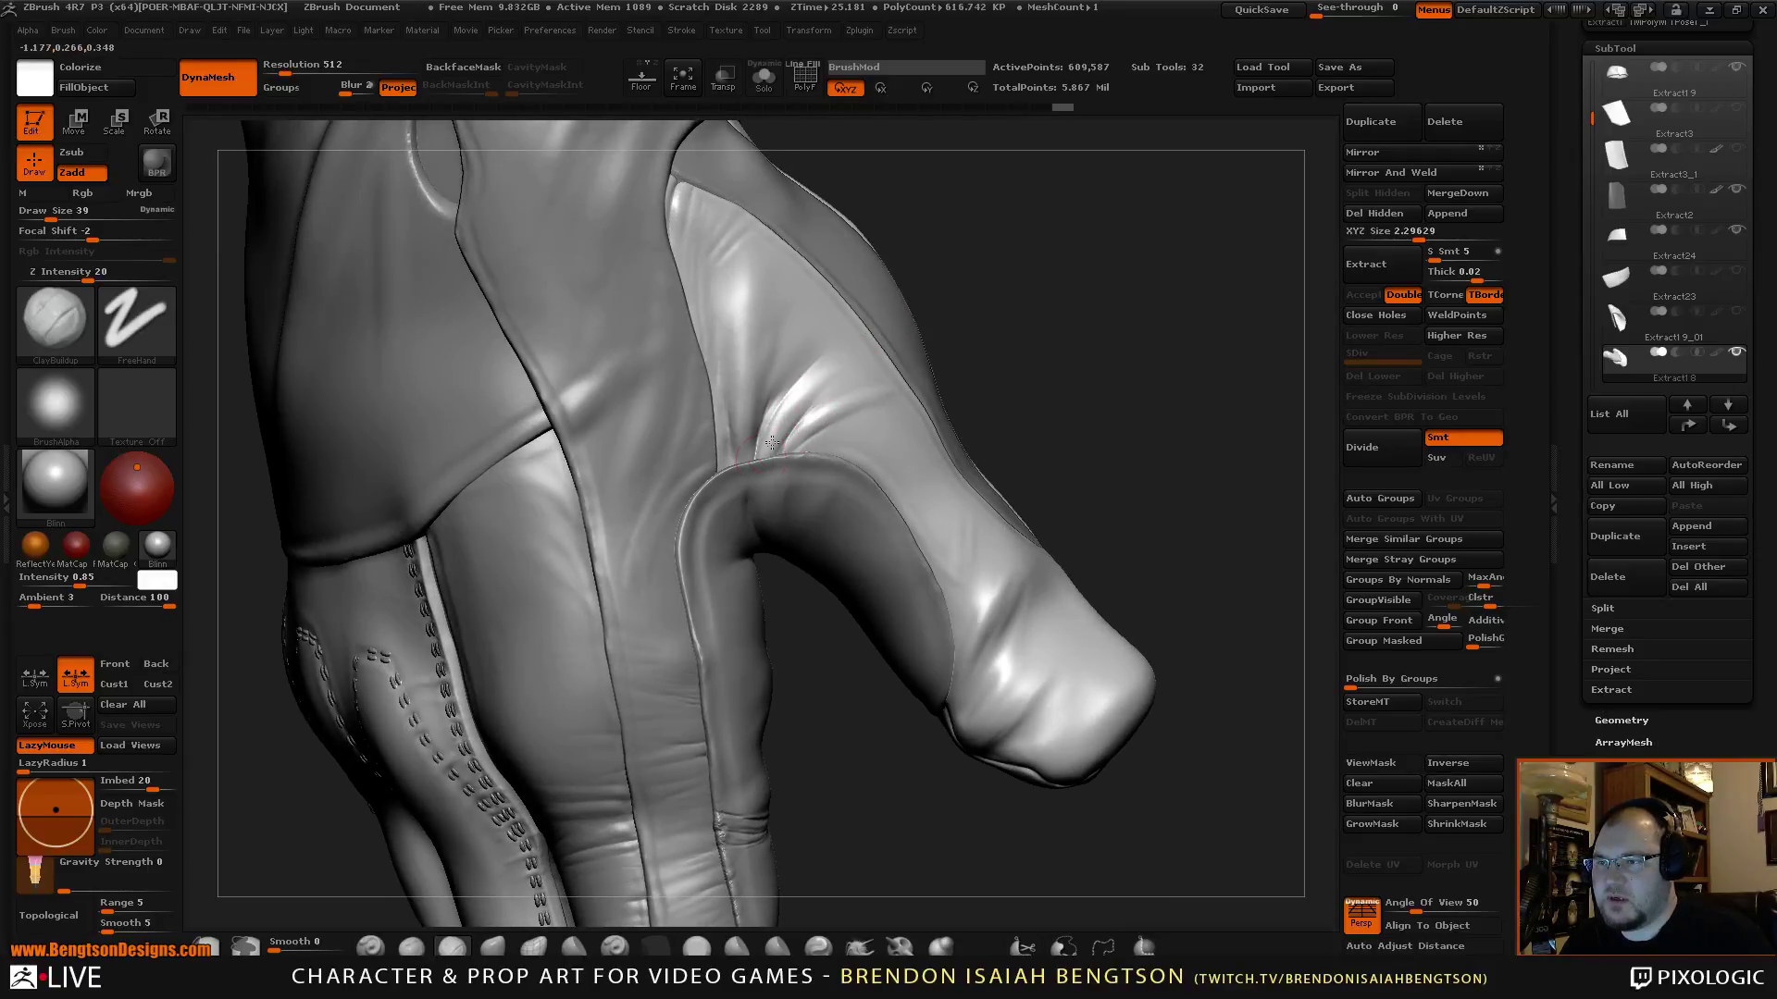
pyautogui.moveTo(1097, 328)
pyautogui.mouseDown()
pyautogui.moveTo(1102, 290)
pyautogui.moveTo(964, 347)
pyautogui.moveTo(865, 487)
pyautogui.mouseUp()
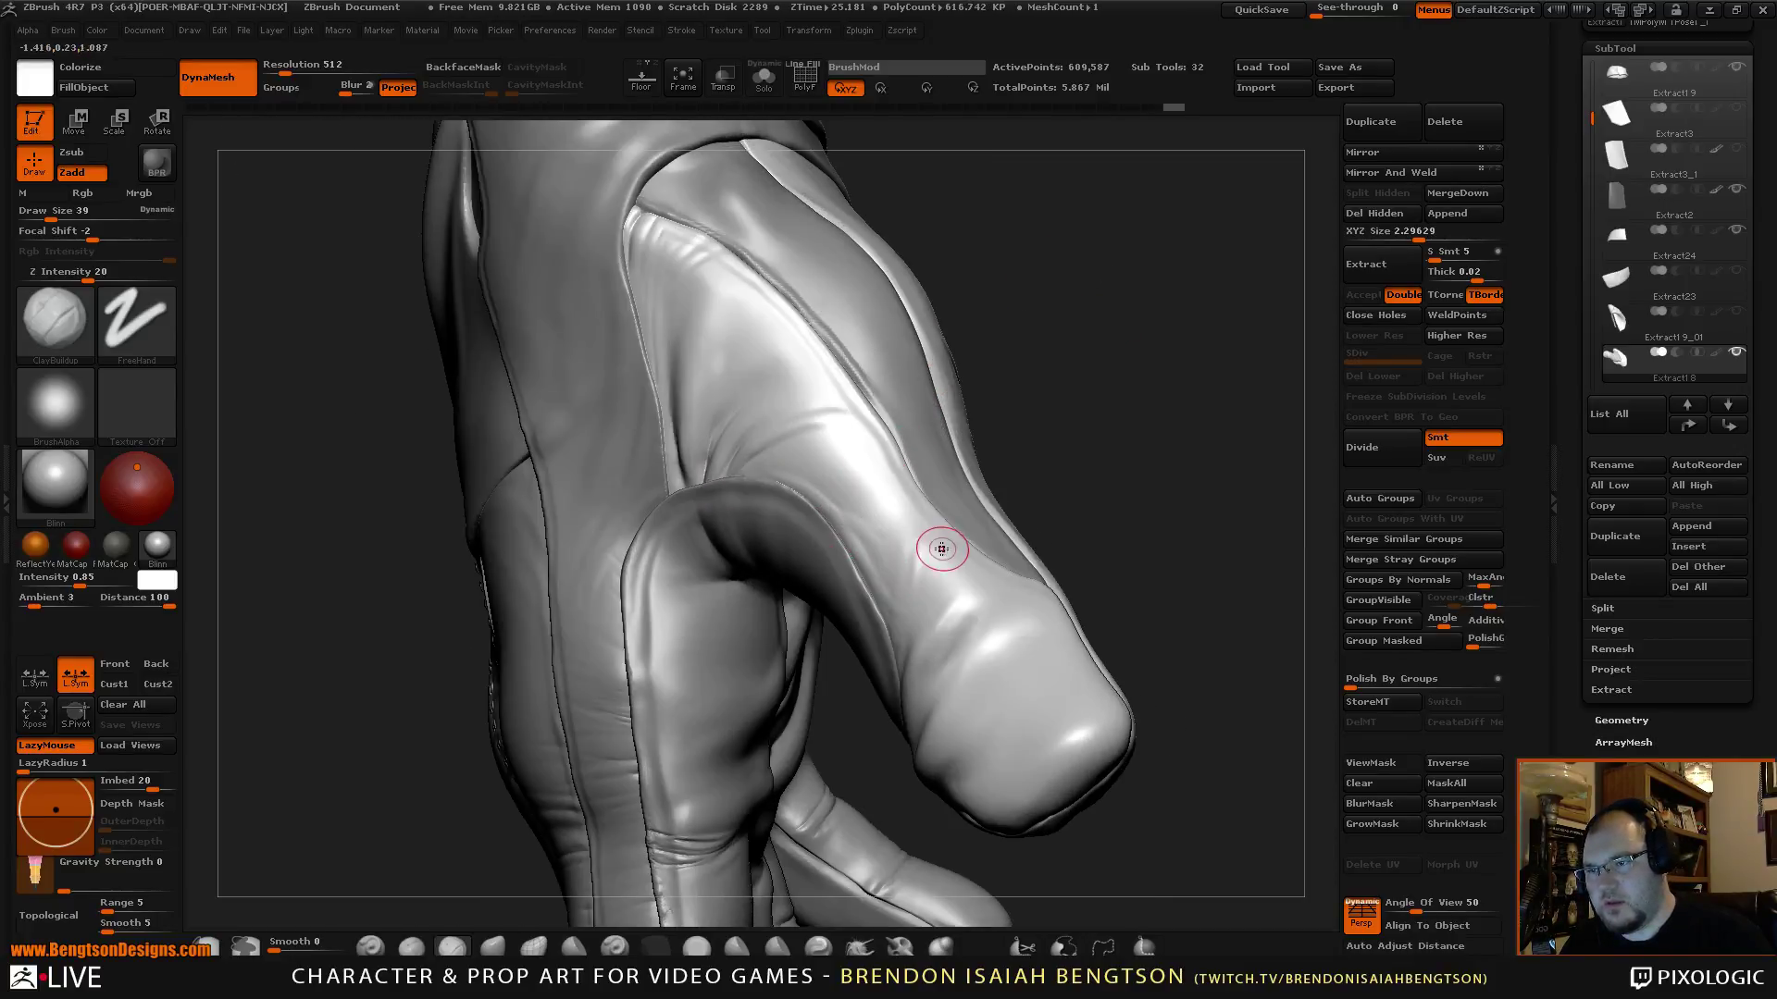
pyautogui.moveTo(1118, 368); pyautogui.dragTo(1139, 341)
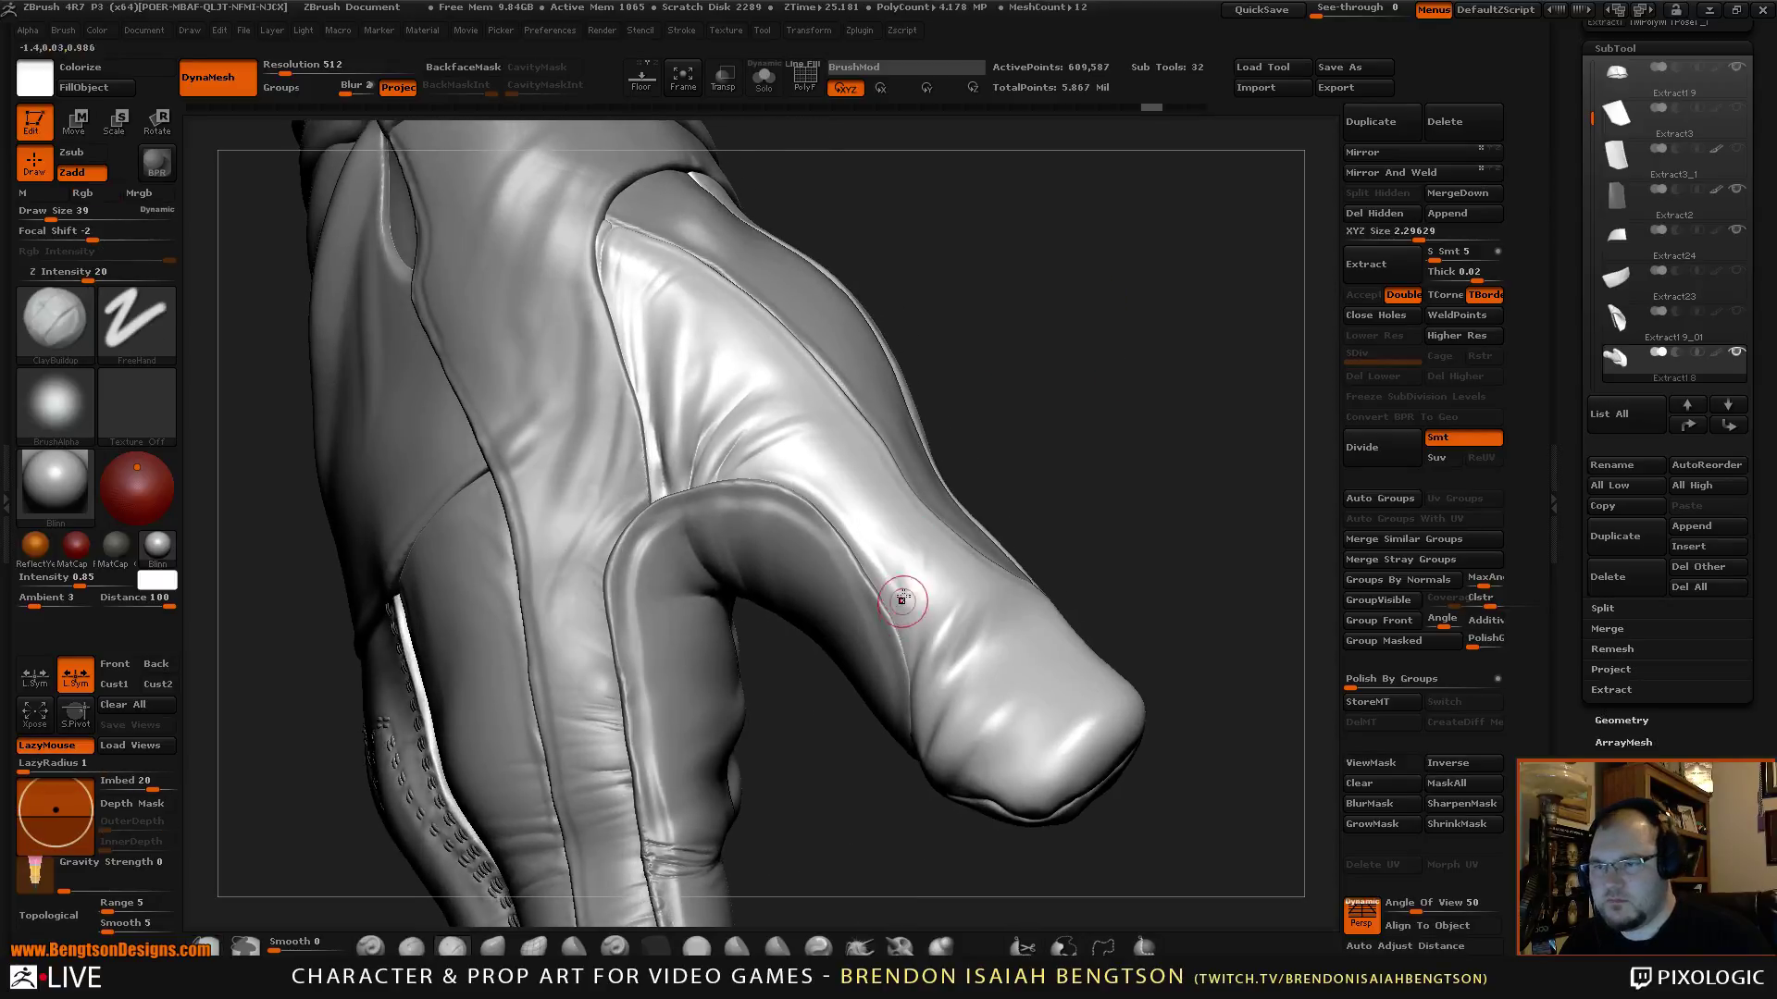
# Carve creases into the thumb panel along its inner seam and around the thumb tip with Dam_Standard at Draw Size 39.
pyautogui.press('b')
pyautogui.press('d')
pyautogui.press('s')
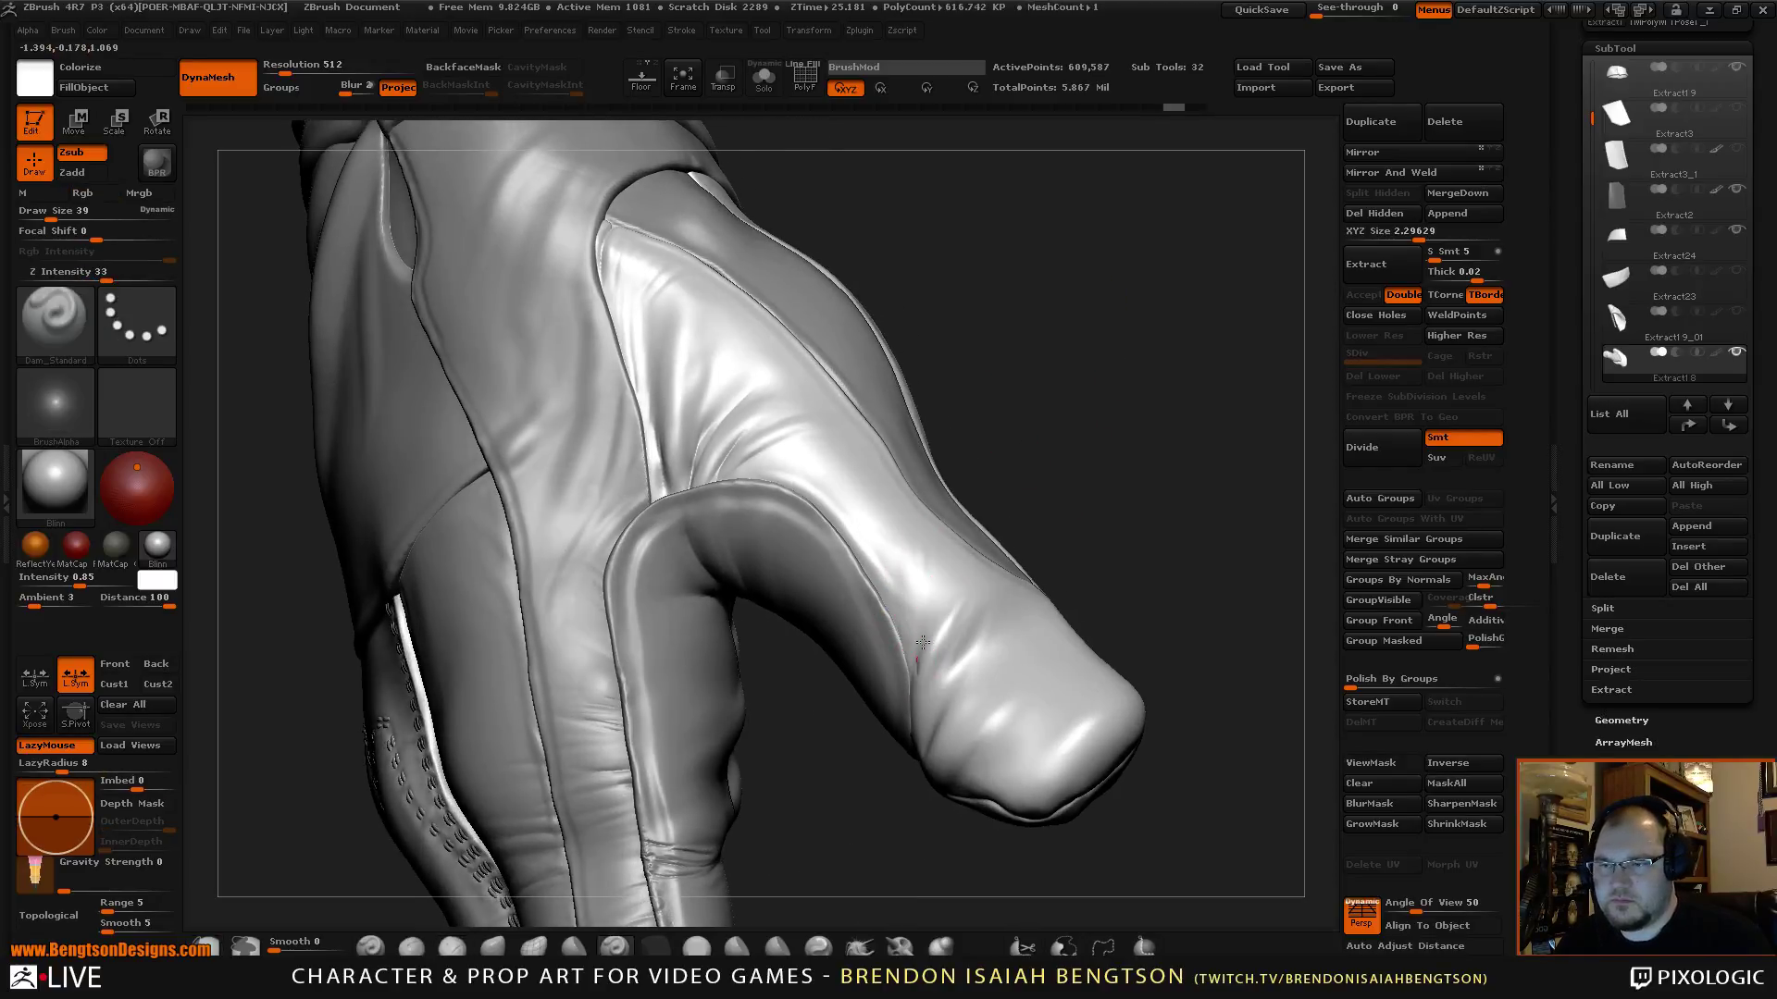
pyautogui.moveTo(1102, 421)
pyautogui.mouseDown()
pyautogui.moveTo(1107, 398)
pyautogui.moveTo(1112, 421)
pyautogui.mouseUp()
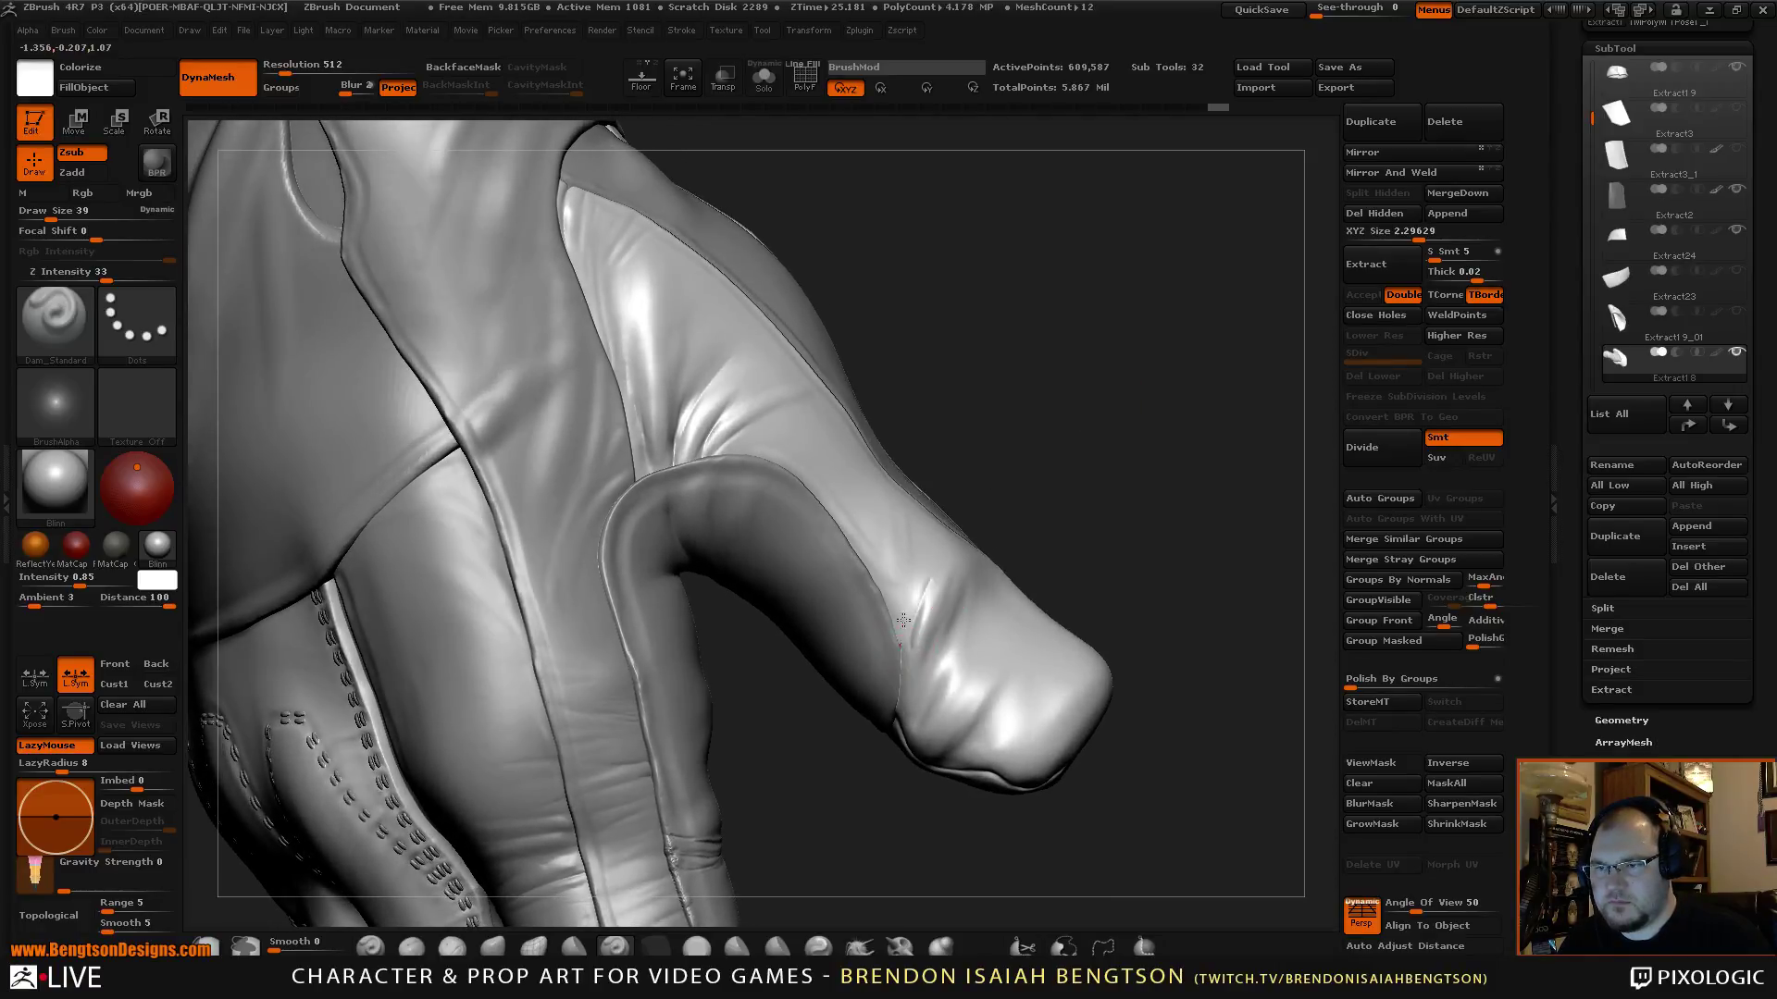
pyautogui.moveTo(904, 637); pyautogui.dragTo(932, 533)
pyautogui.moveTo(1073, 461); pyautogui.dragTo(1086, 334)
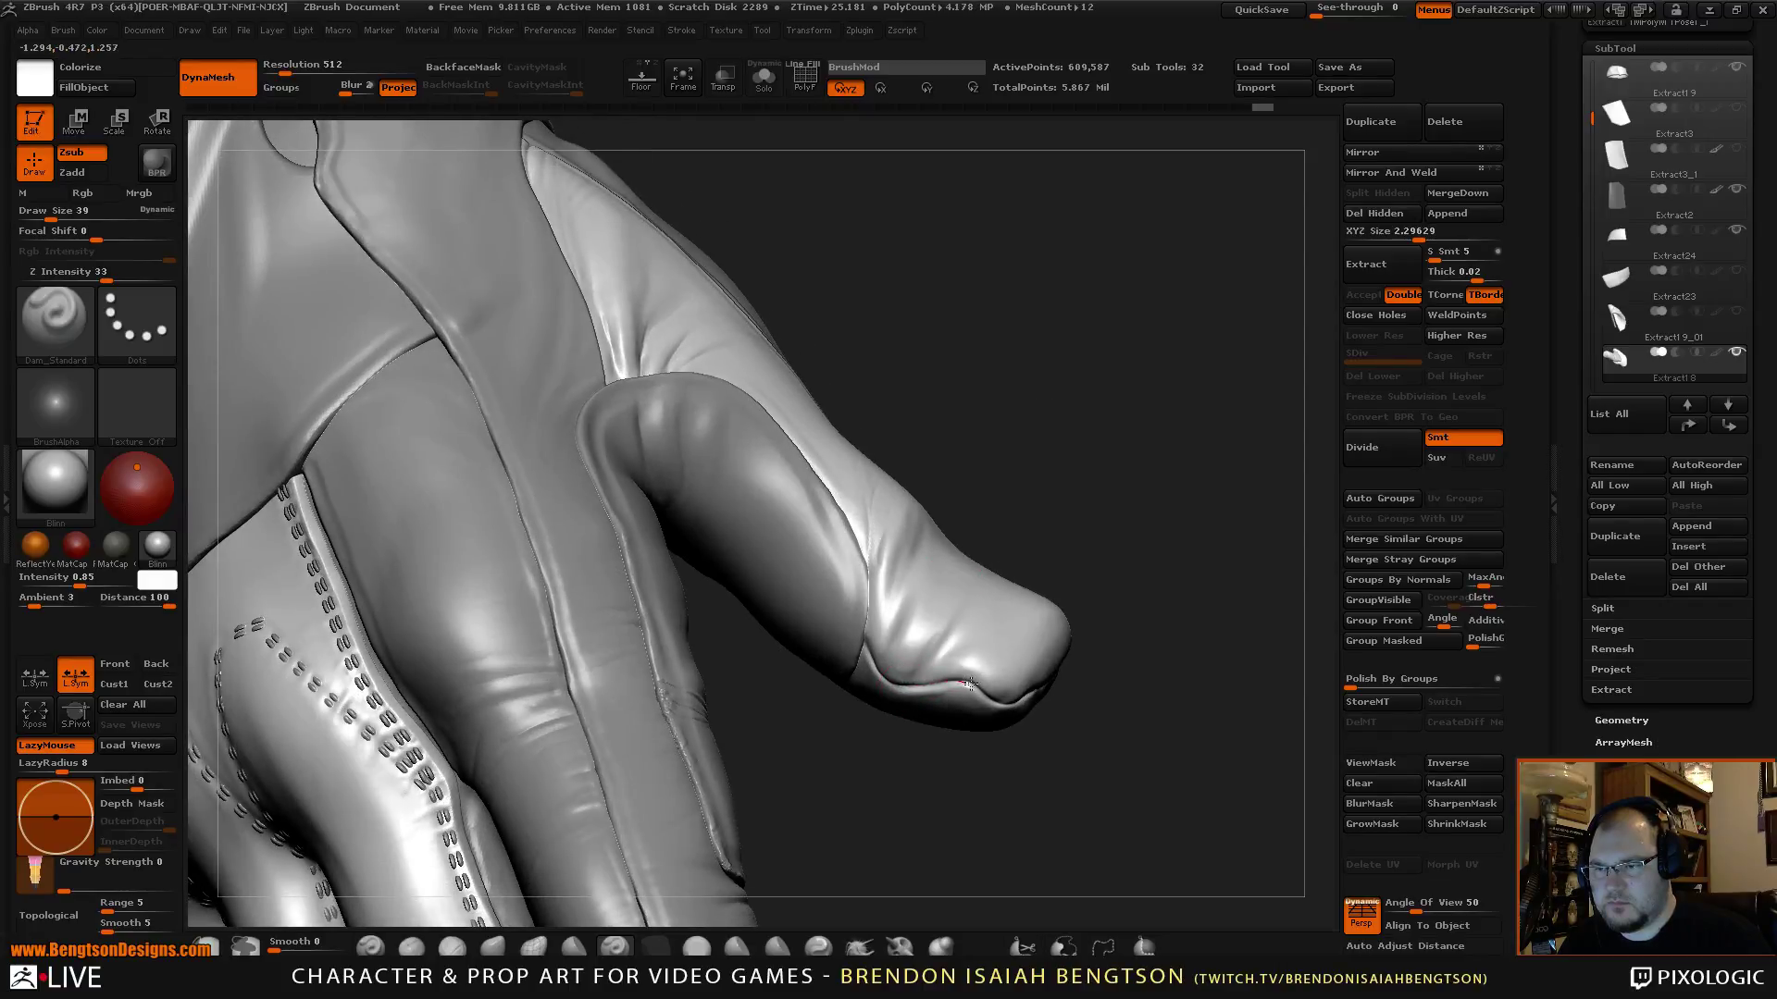
pyautogui.moveTo(968, 684); pyautogui.dragTo(941, 677)
# Build up the thumb panel beside the seam on the thumb tip with ClayBuildup at Draw Size 39.
pyautogui.moveTo(1073, 459)
pyautogui.mouseDown()
pyautogui.moveTo(1094, 428)
pyautogui.moveTo(1096, 453)
pyautogui.moveTo(978, 559)
pyautogui.moveTo(965, 548)
pyautogui.mouseUp()
pyautogui.press('b')
pyautogui.press('c')
pyautogui.press('b')
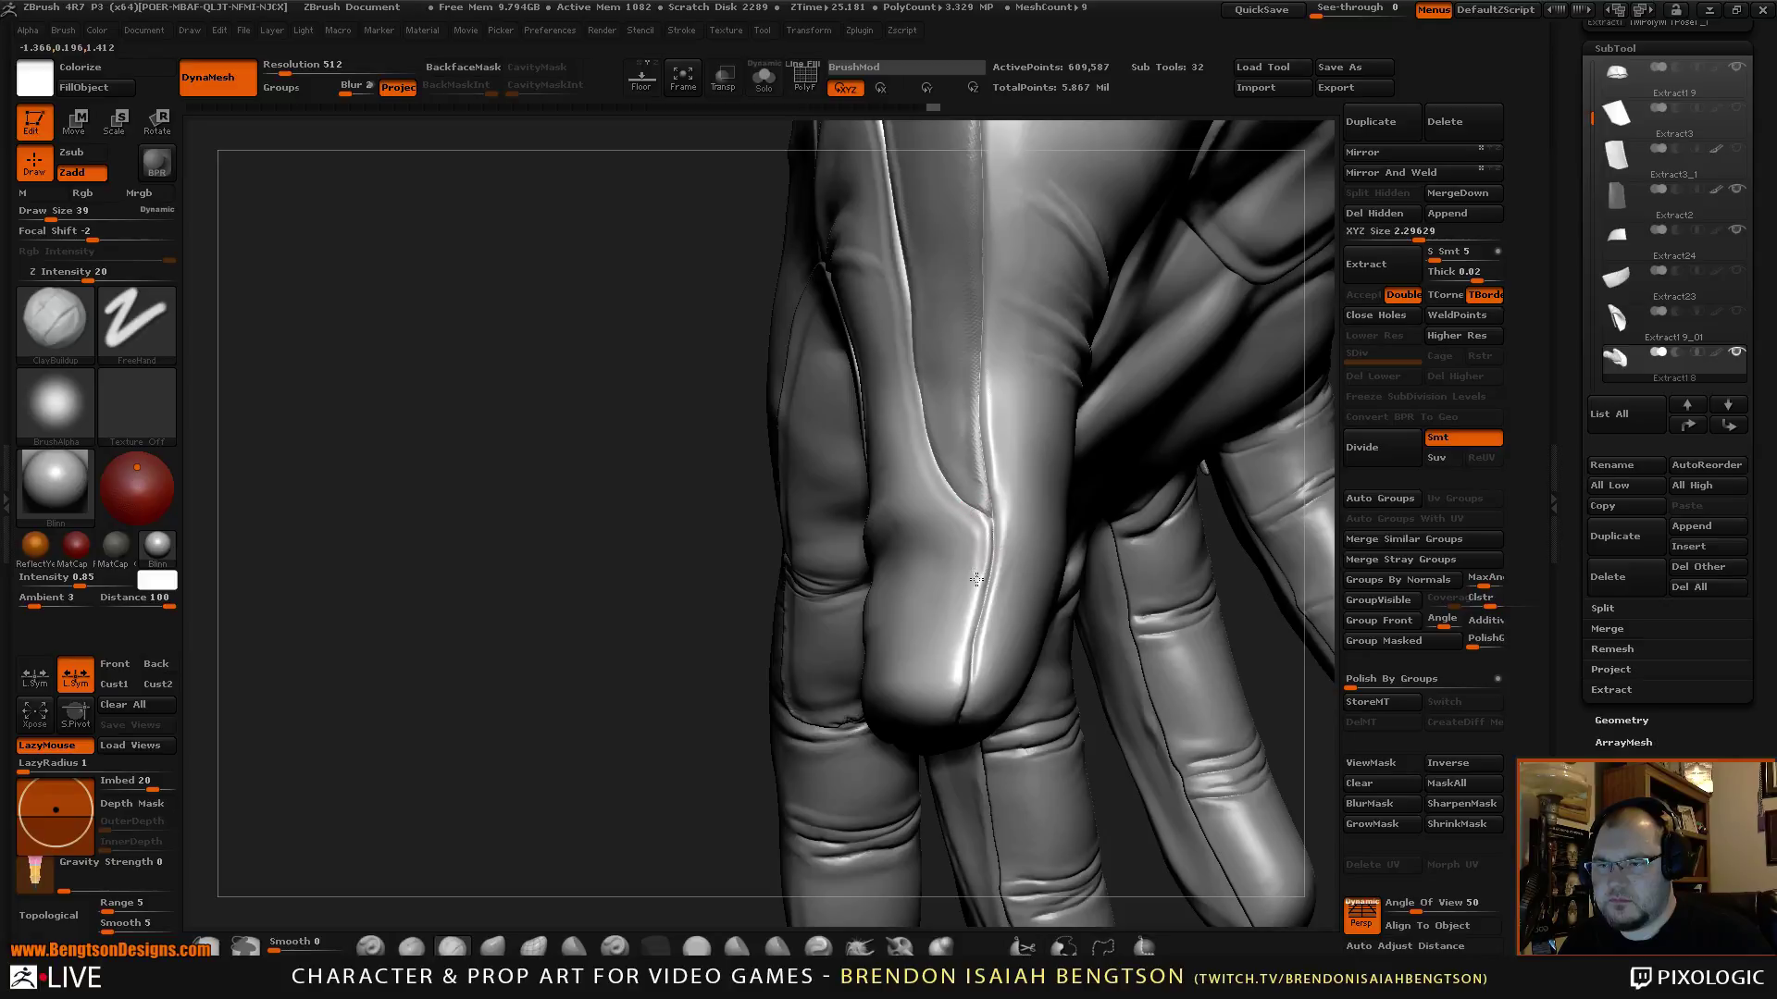
pyautogui.moveTo(738, 662); pyautogui.dragTo(982, 531)
# Carve fine creases along the thumb tip seam with Dam_Standard at Draw Size 22.
pyautogui.press('b')
pyautogui.press('d')
pyautogui.press('s')
pyautogui.press('space')
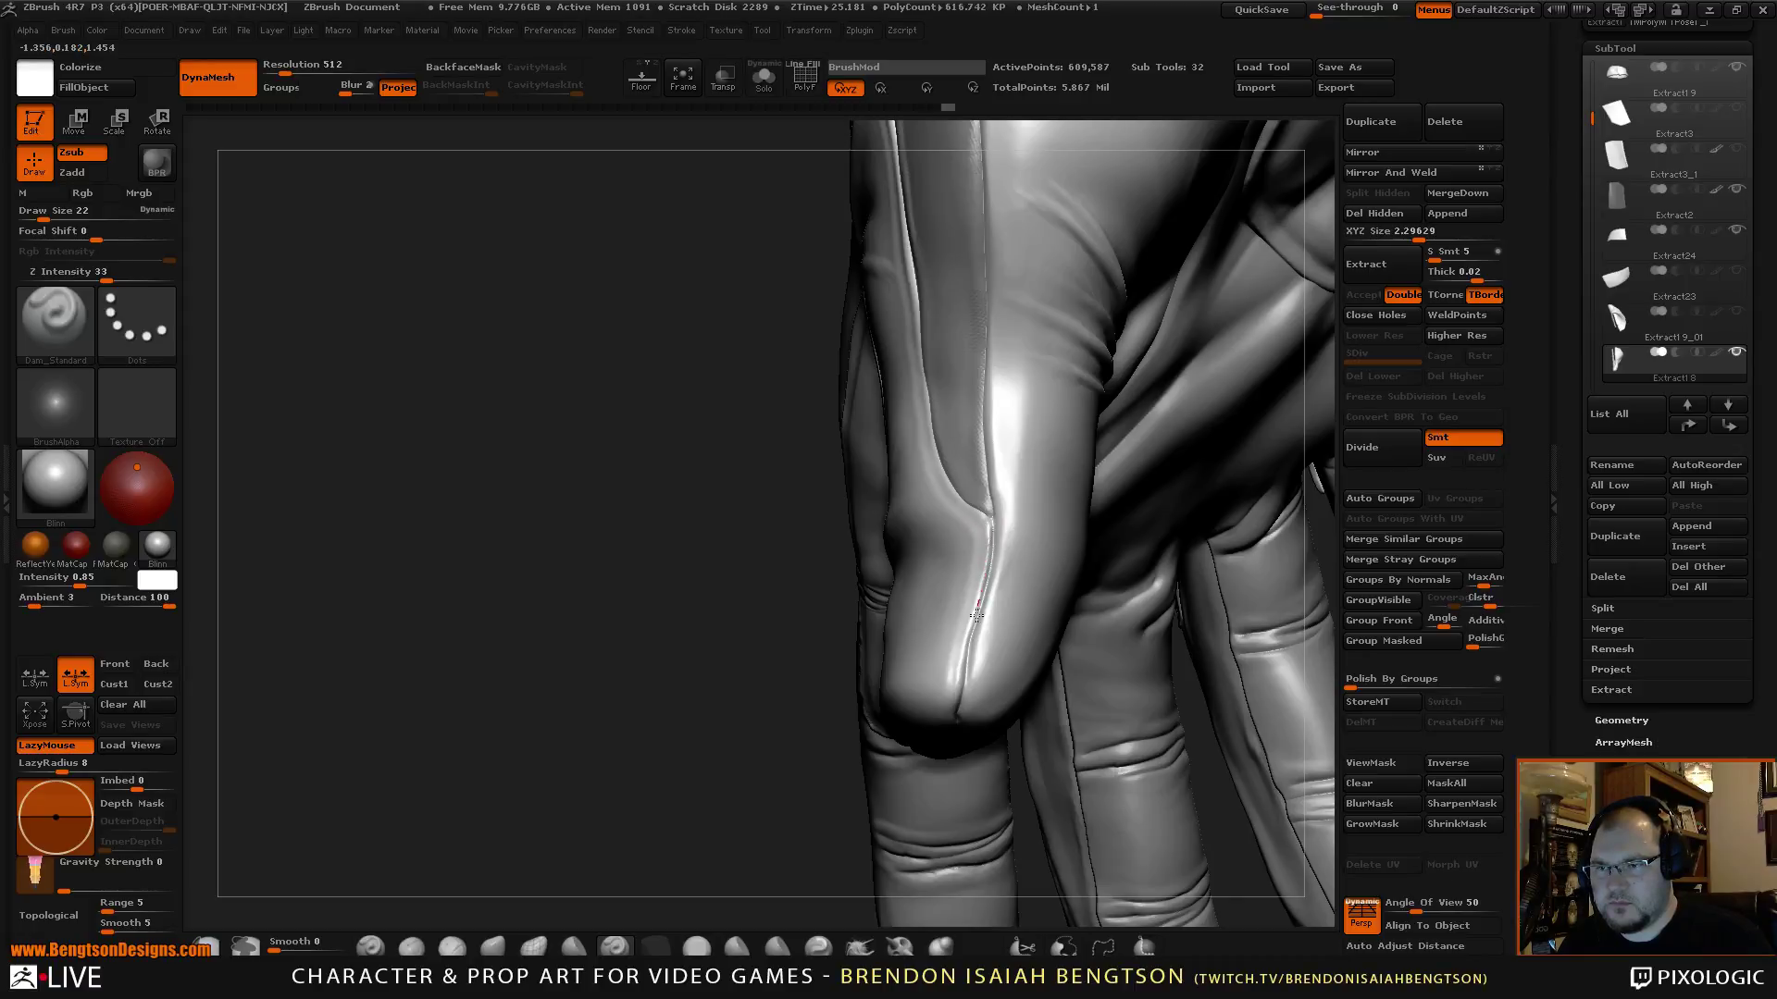
pyautogui.moveTo(976, 606); pyautogui.dragTo(959, 687)
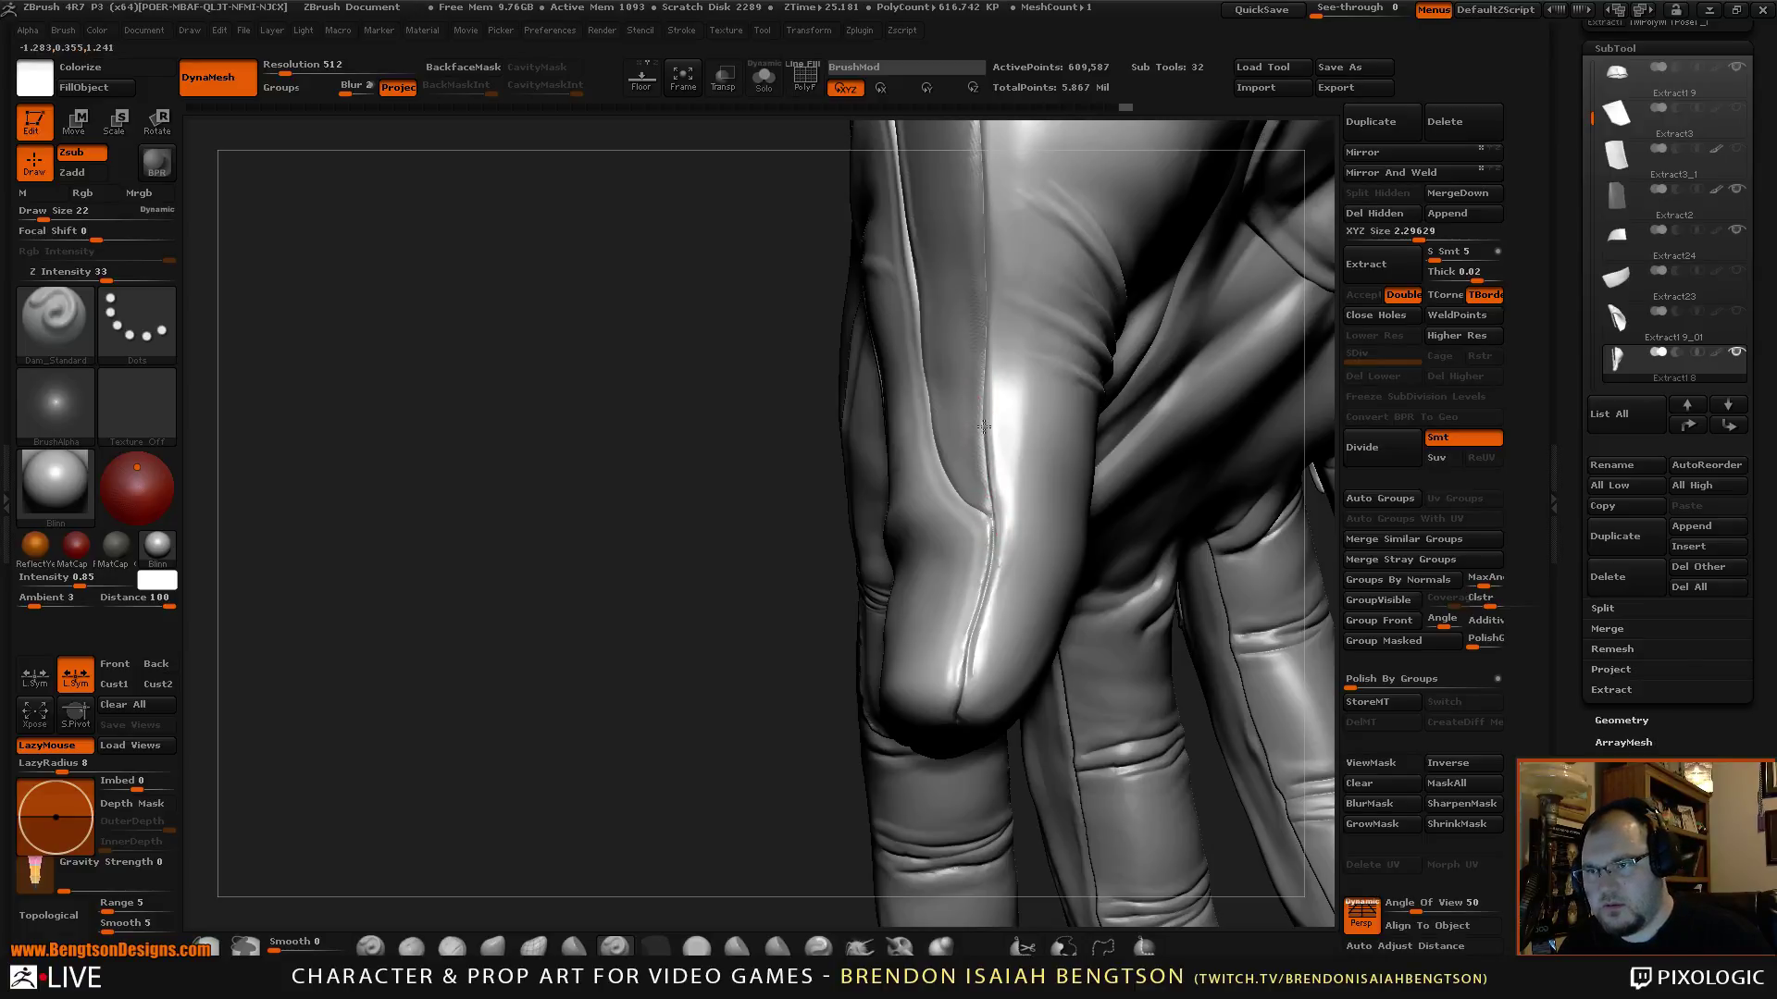
# Carve fine puckers up the outer thumb seam from the thumb joint toward the wrist cuff with Dam_Standard.
pyautogui.moveTo(710, 412)
pyautogui.mouseDown()
pyautogui.moveTo(689, 468)
pyautogui.moveTo(703, 474)
pyautogui.mouseUp()
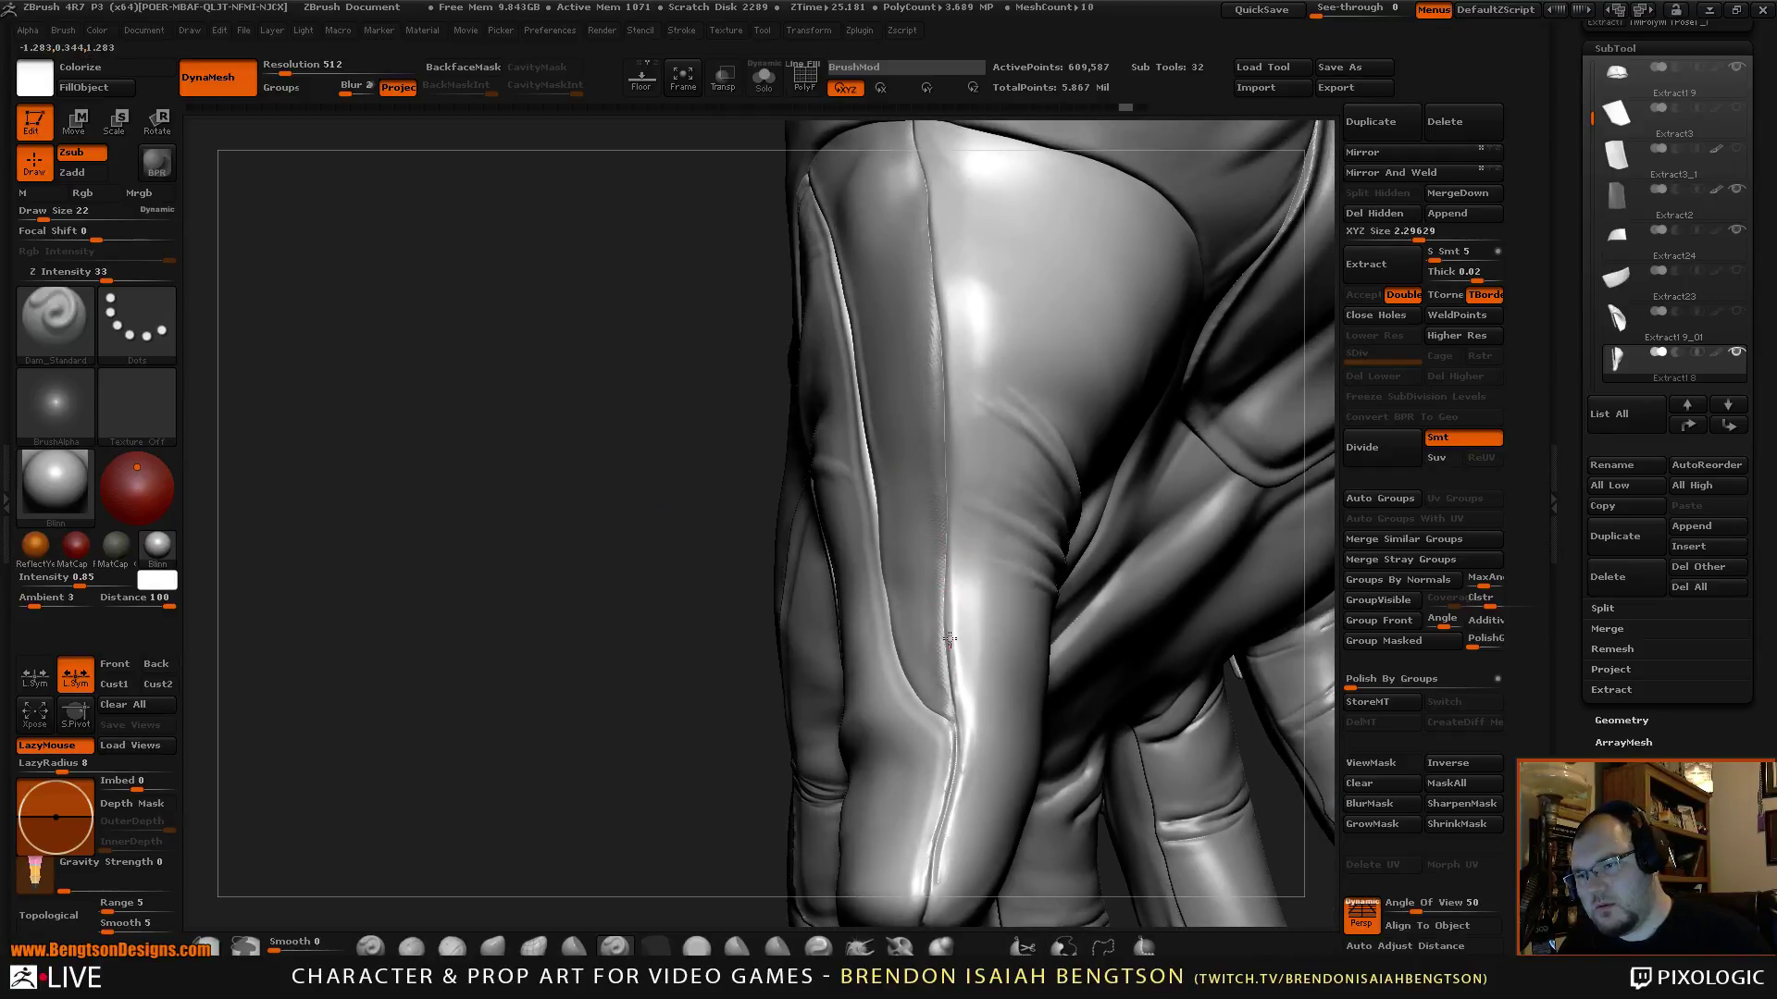
pyautogui.moveTo(950, 567); pyautogui.dragTo(954, 528)
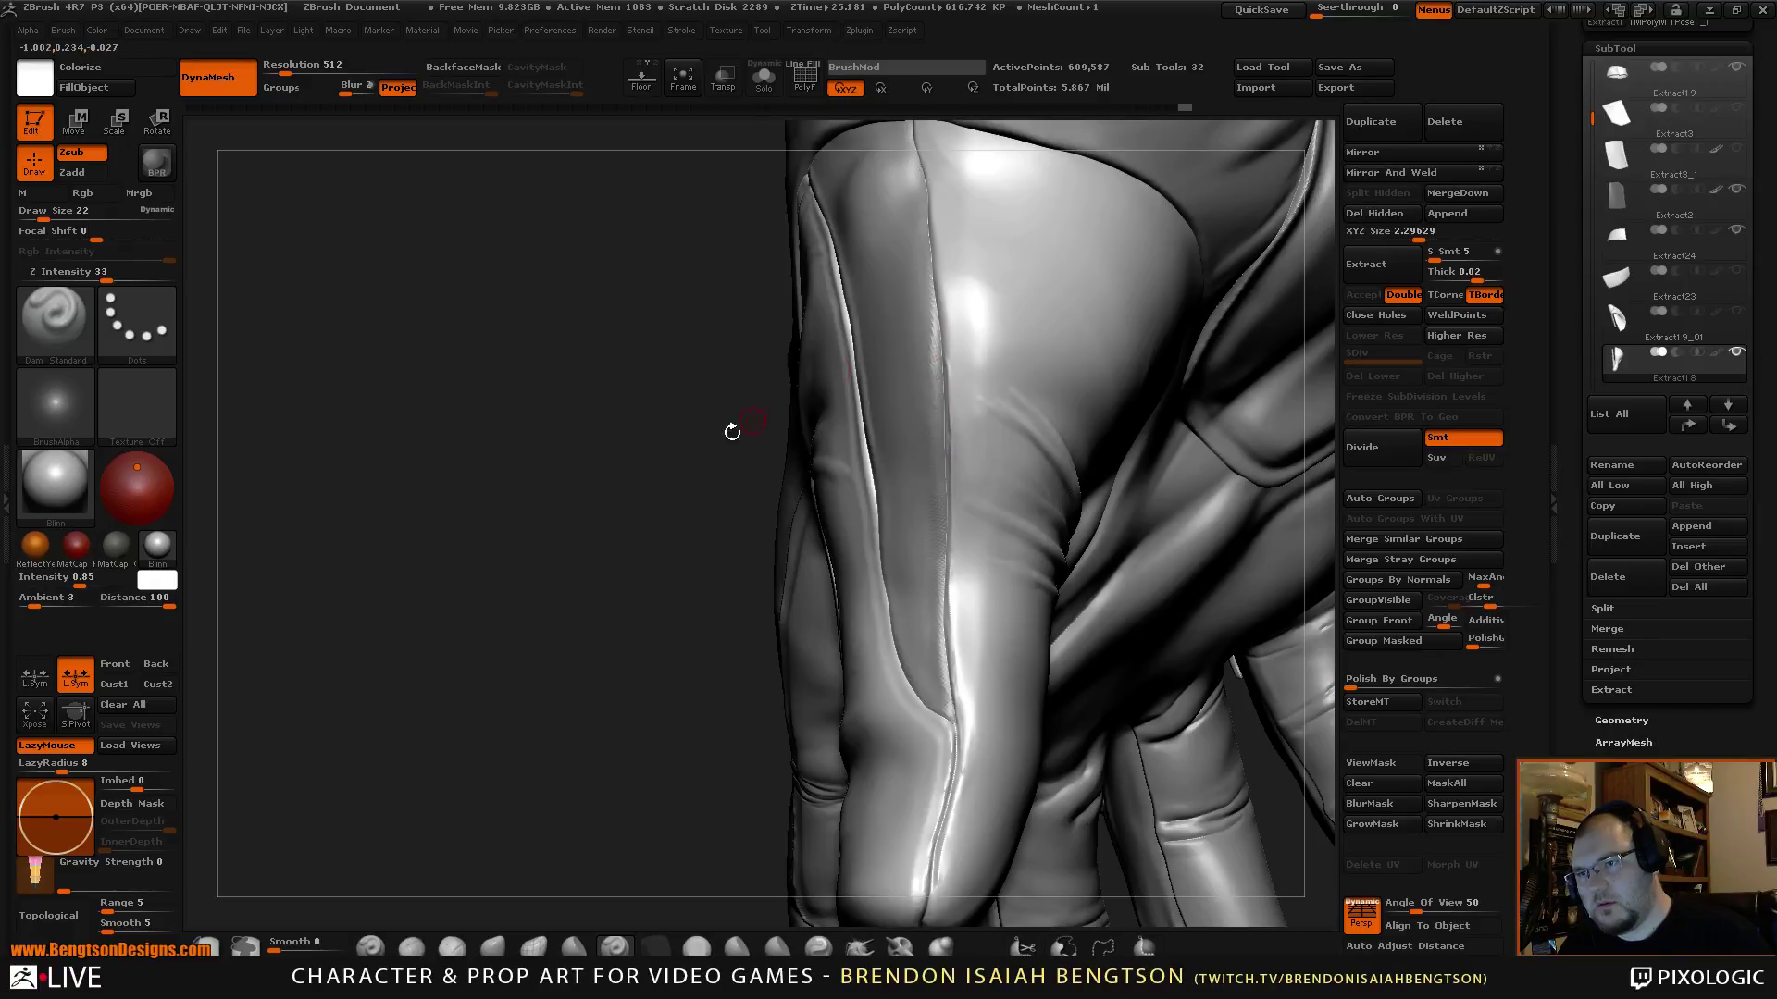
pyautogui.moveTo(732, 433); pyautogui.dragTo(686, 597)
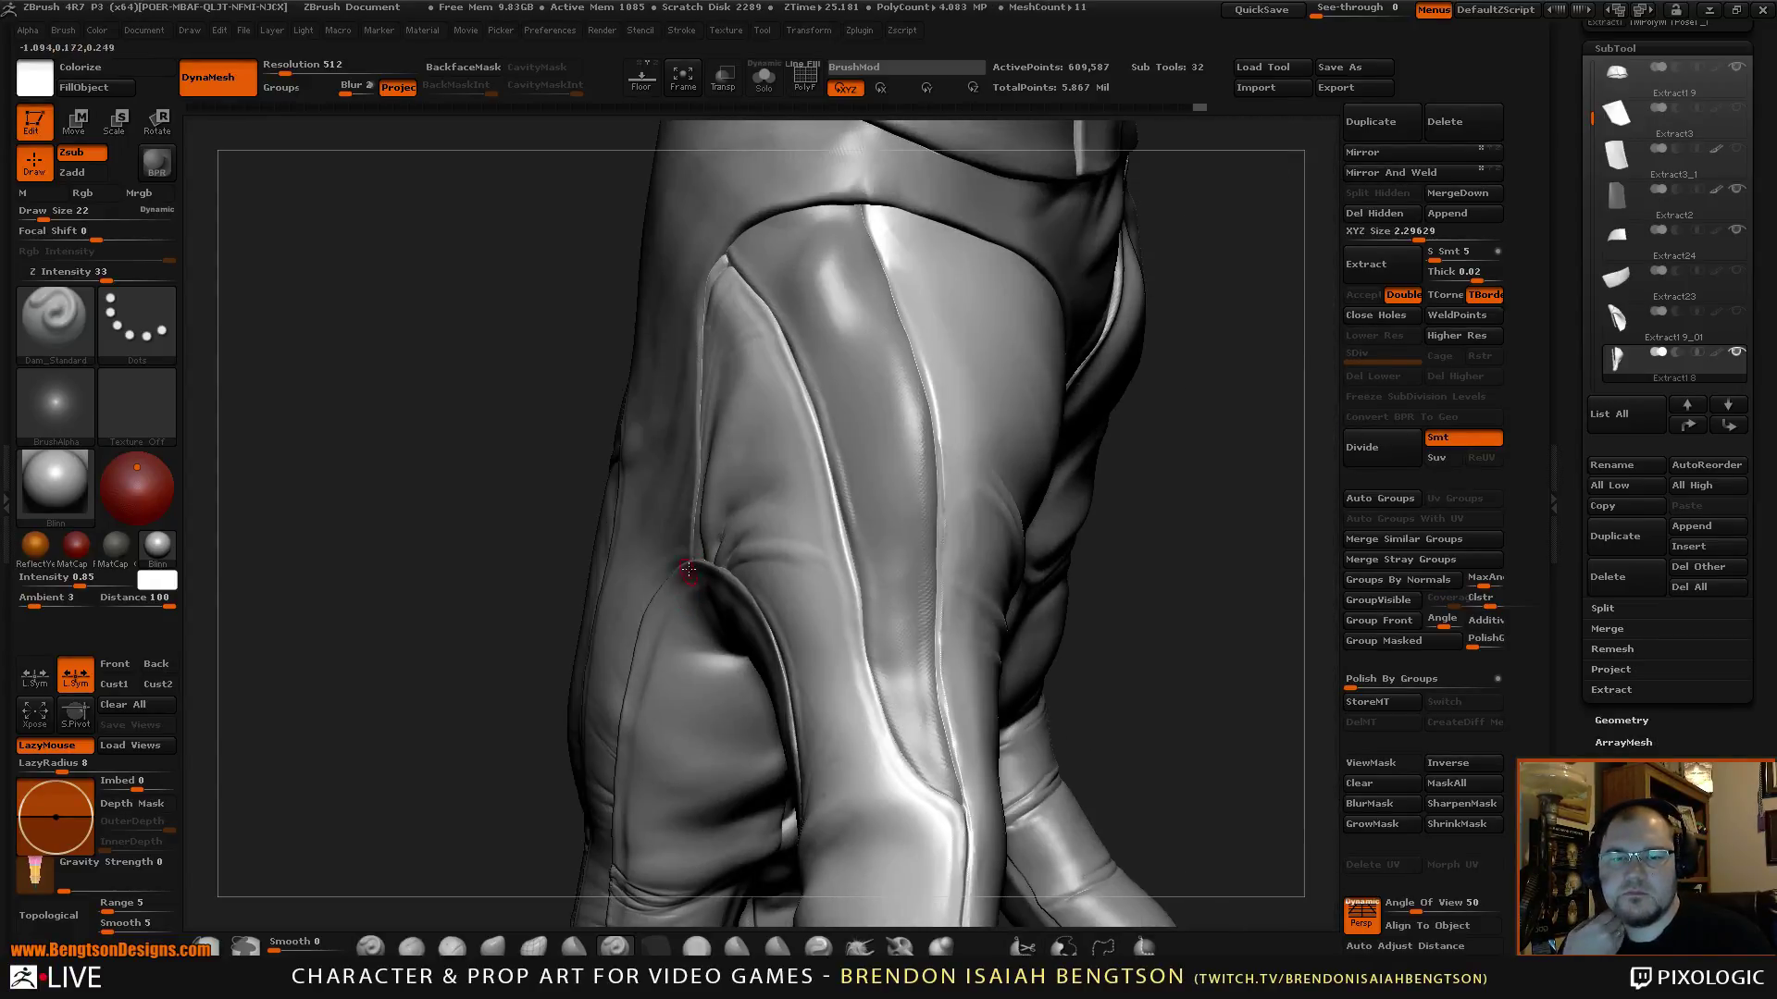
pyautogui.moveTo(1263, 295); pyautogui.dragTo(1152, 454)
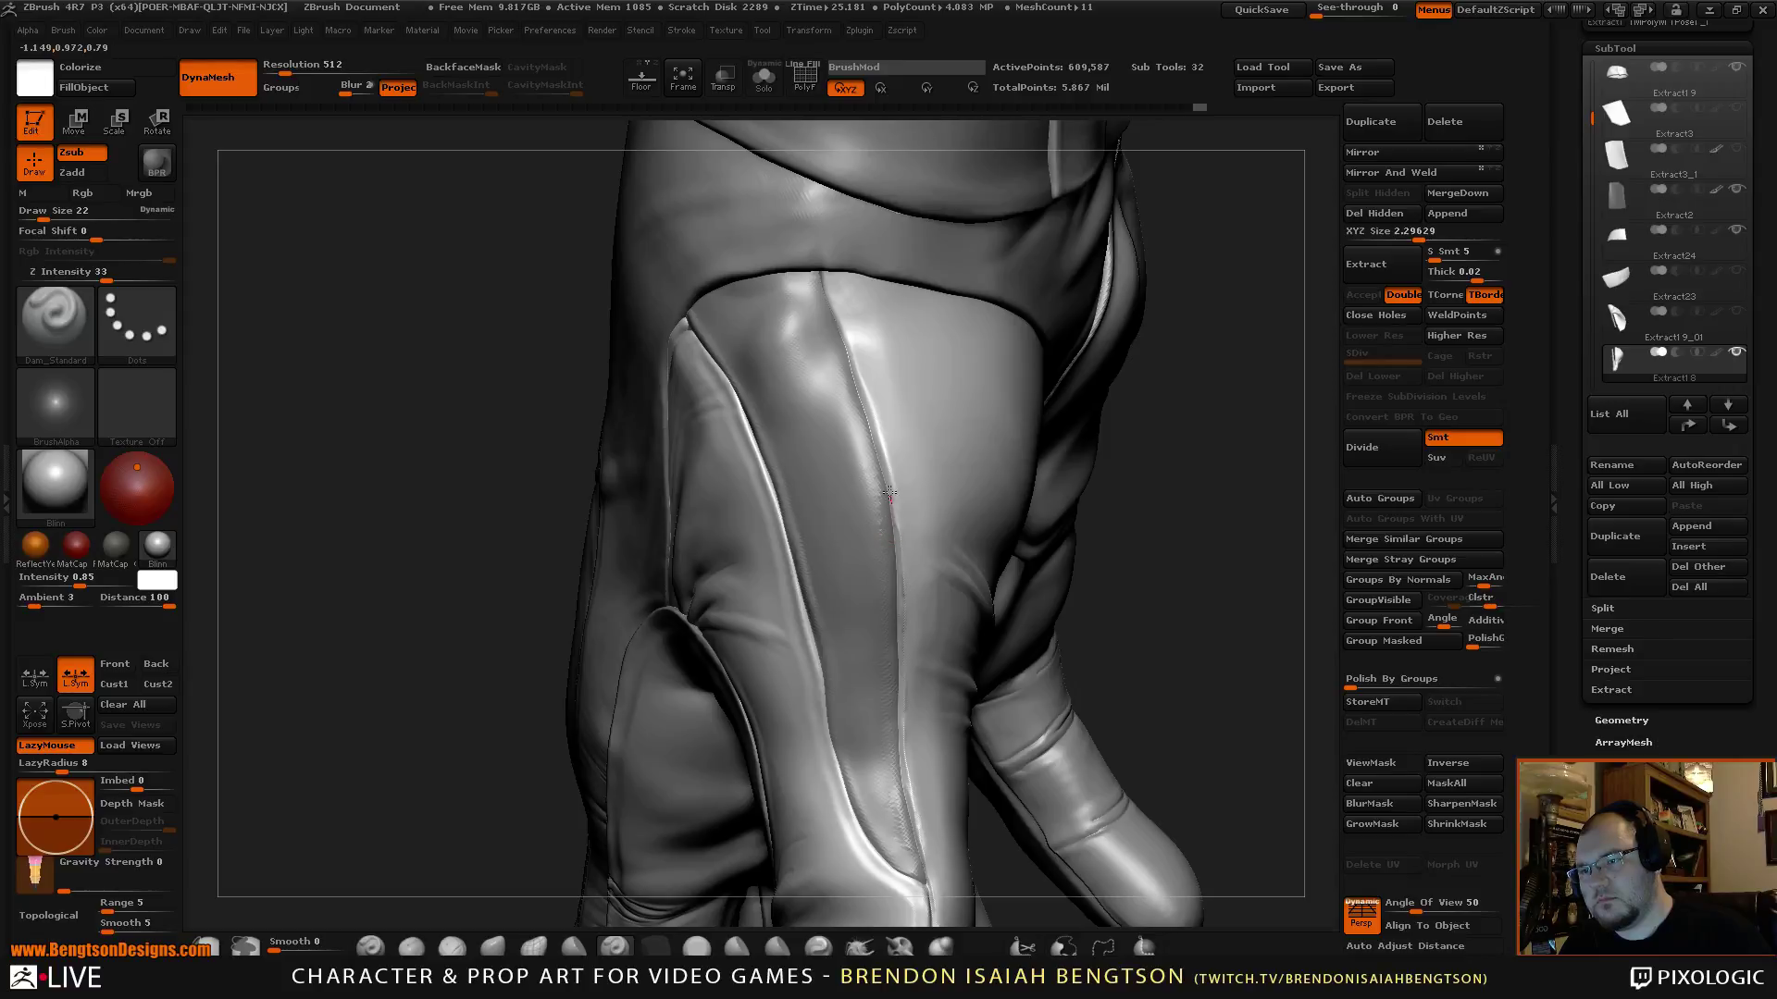
pyautogui.moveTo(862, 400); pyautogui.dragTo(842, 340)
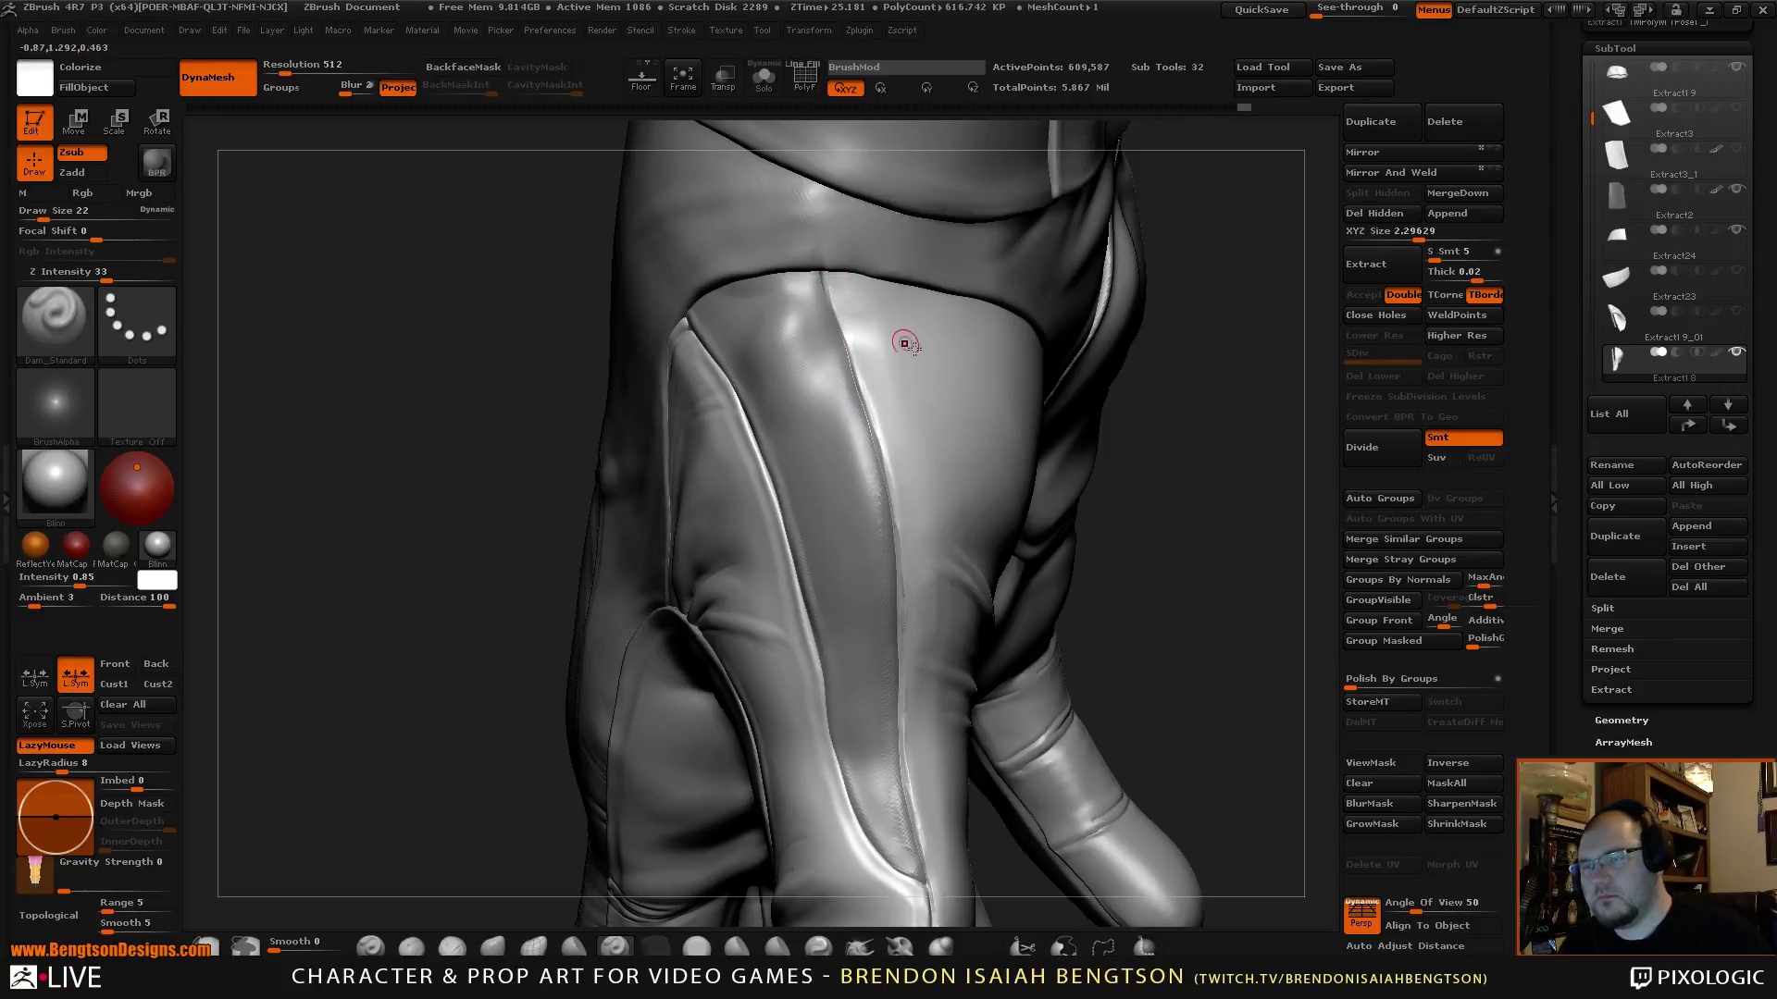
# Build up the thumb tip panel along its seam with ClayBuildup at Draw Size 22 and smooth the strokes.
pyautogui.moveTo(1183, 459); pyautogui.dragTo(1219, 470)
pyautogui.press('b')
pyautogui.press('c')
pyautogui.press('b')
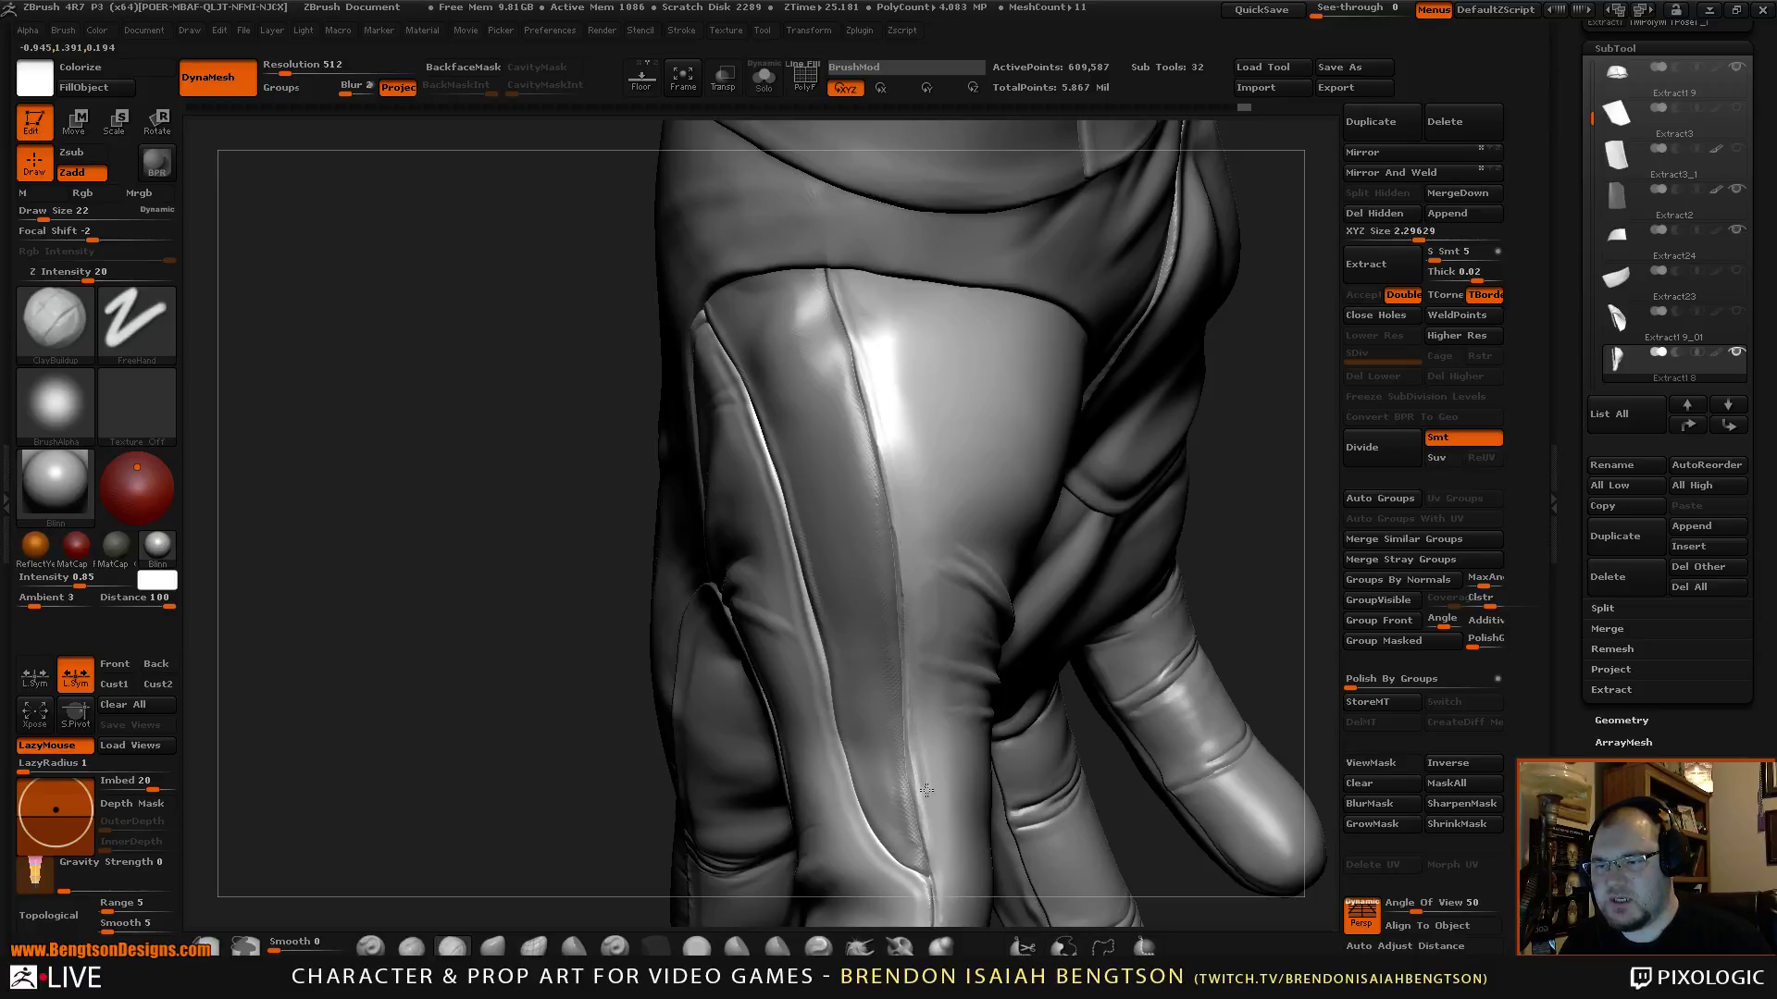
pyautogui.moveTo(1241, 524); pyautogui.dragTo(1193, 292)
pyautogui.moveTo(1210, 476); pyautogui.dragTo(1154, 394)
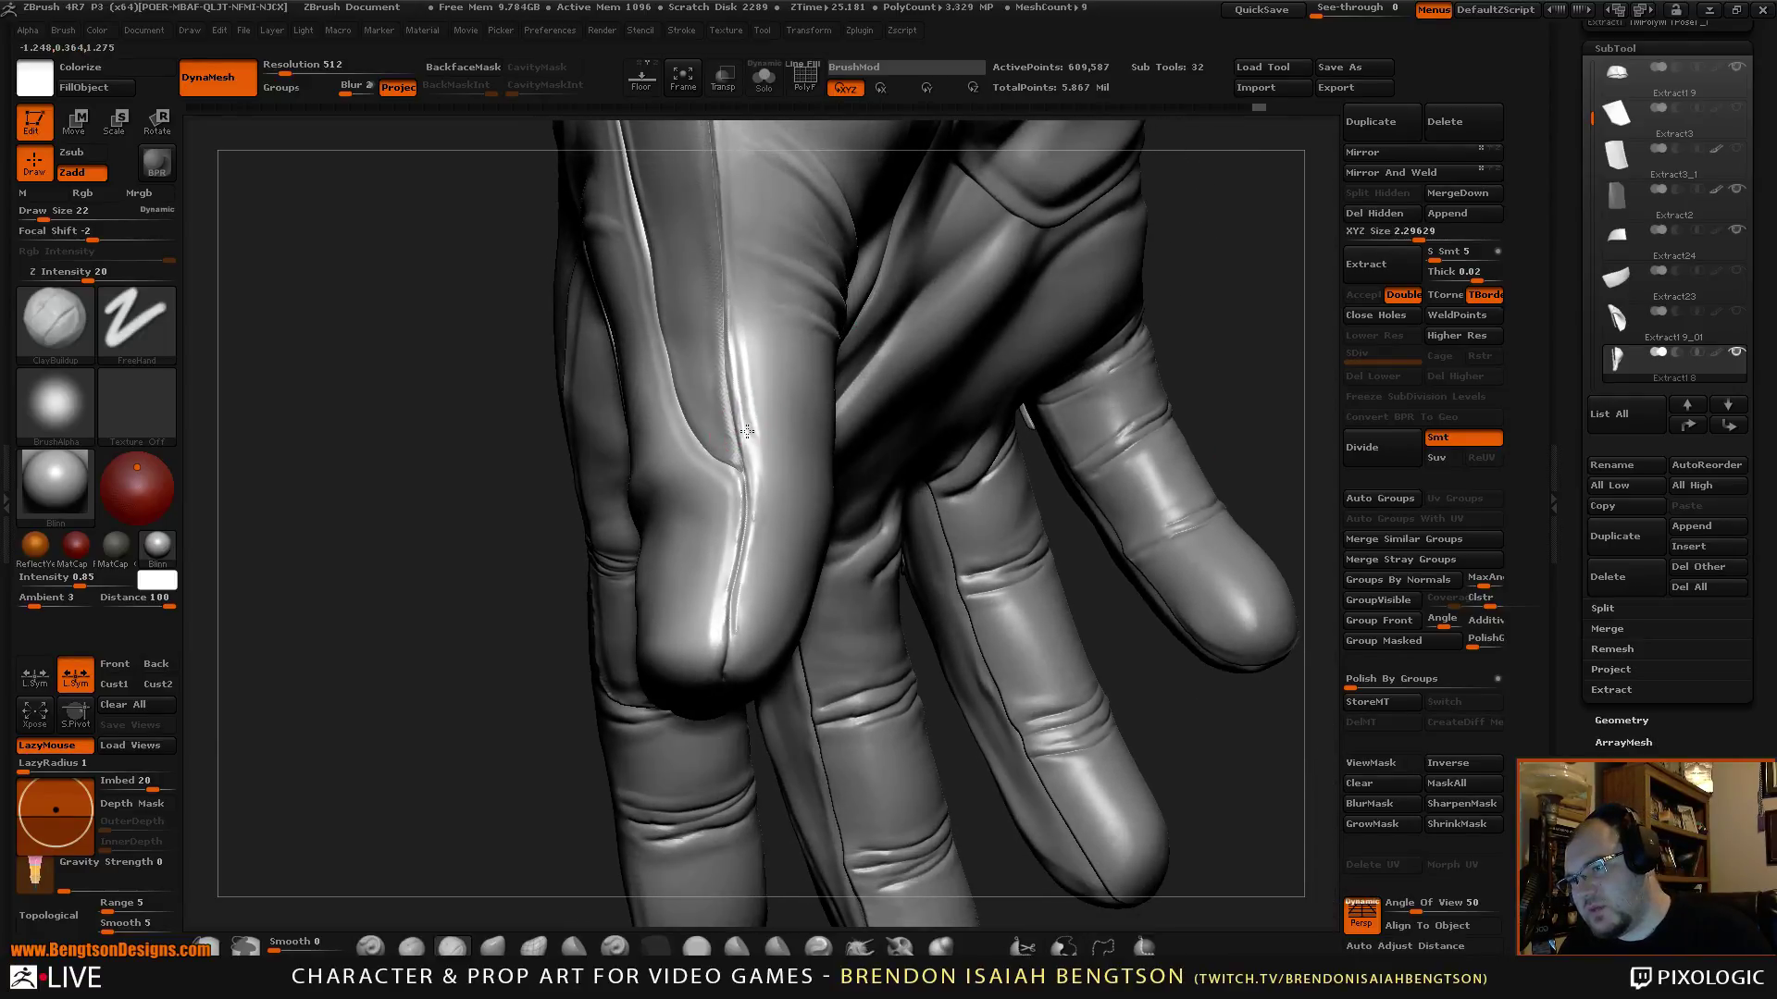
pyautogui.moveTo(750, 410); pyautogui.dragTo(751, 443)
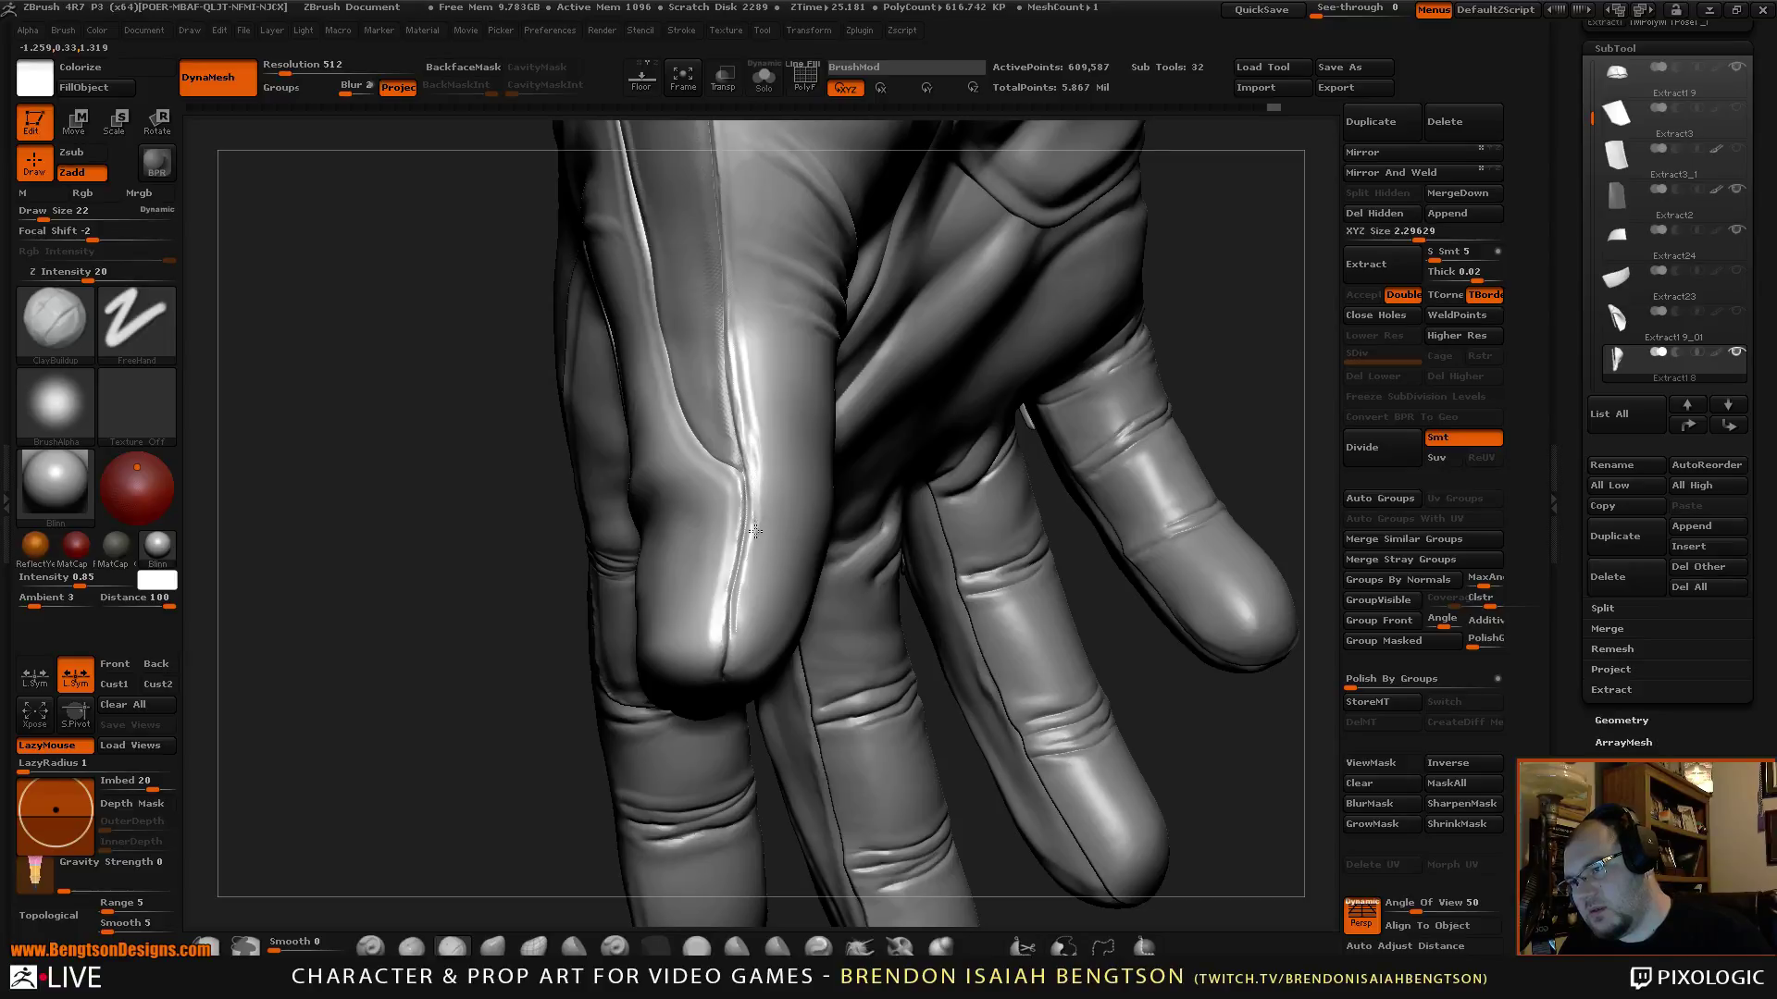
pyautogui.press('shift')
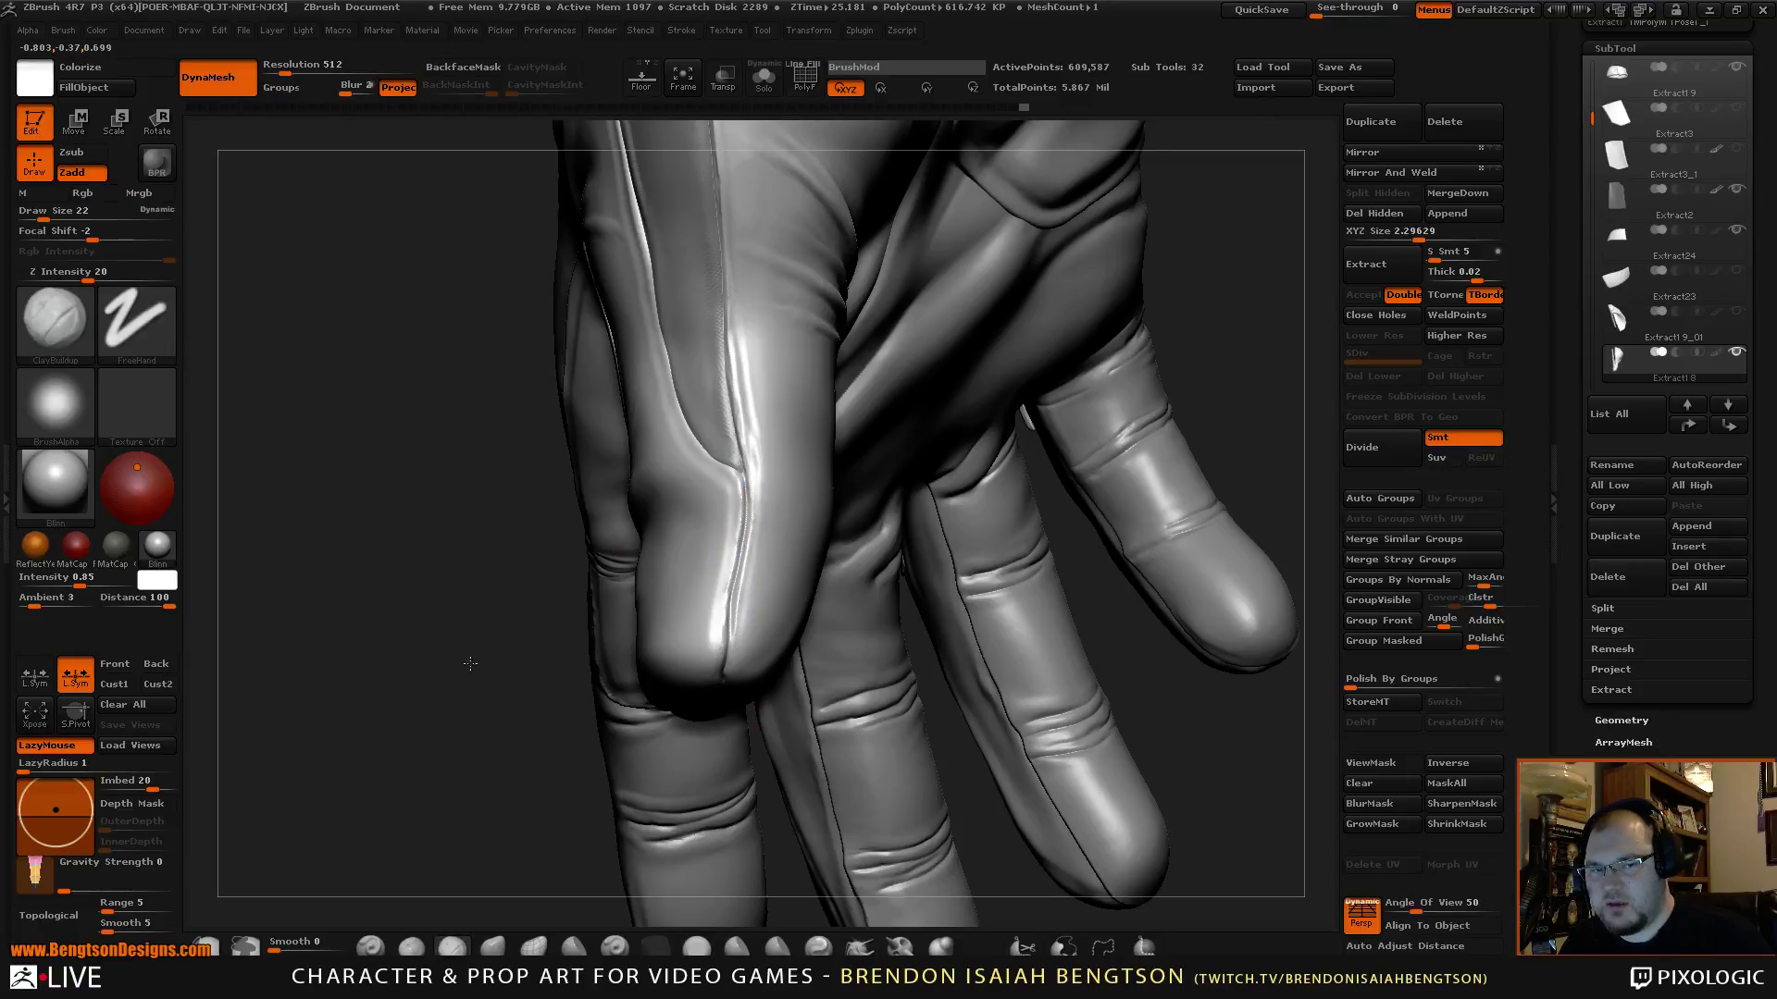
# Inflate the folds and puckers around the thumb joint and along the thumb seams with the Inflat brush at Draw Size 22.
pyautogui.moveTo(477, 622)
pyautogui.keyDown('alt'); pyautogui.mouseDown()
pyautogui.moveTo(478, 684)
pyautogui.moveTo(505, 504)
pyautogui.moveTo(543, 547)
pyautogui.moveTo(647, 487)
pyautogui.moveTo(837, 436)
pyautogui.moveTo(912, 531)
pyautogui.moveTo(999, 504)
pyautogui.mouseUp(); pyautogui.keyUp('alt')
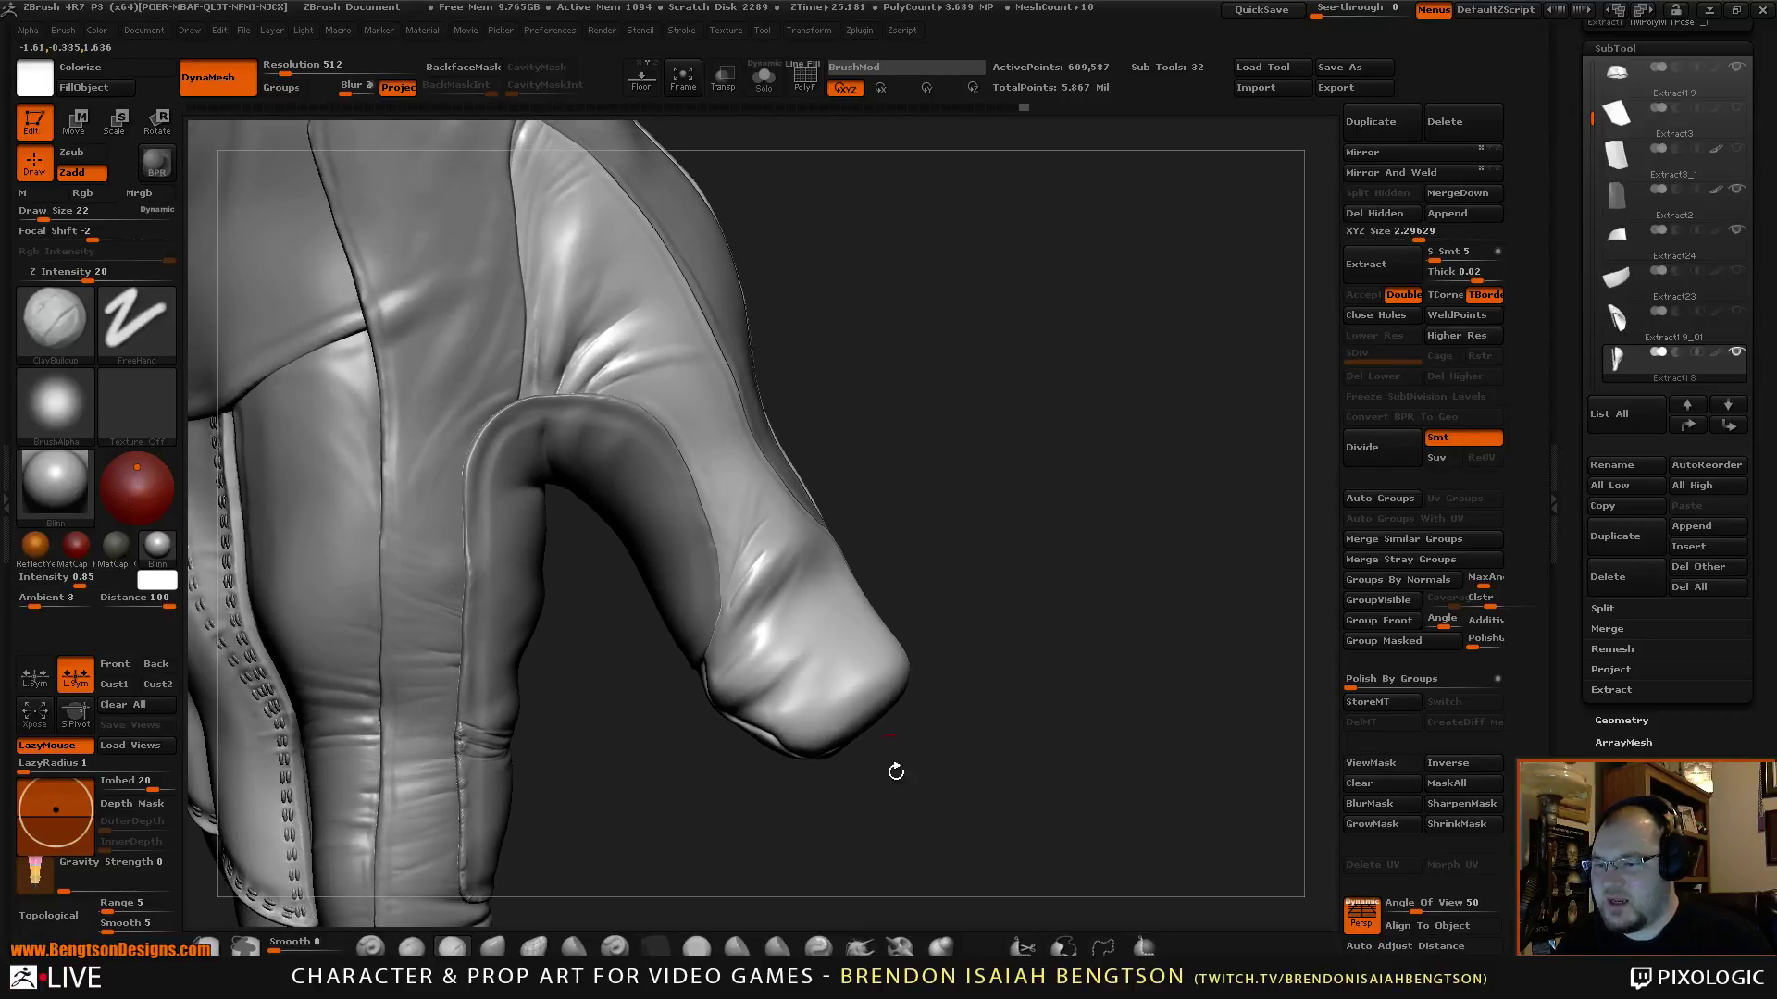
pyautogui.press('b')
pyautogui.press('i')
pyautogui.press('n')
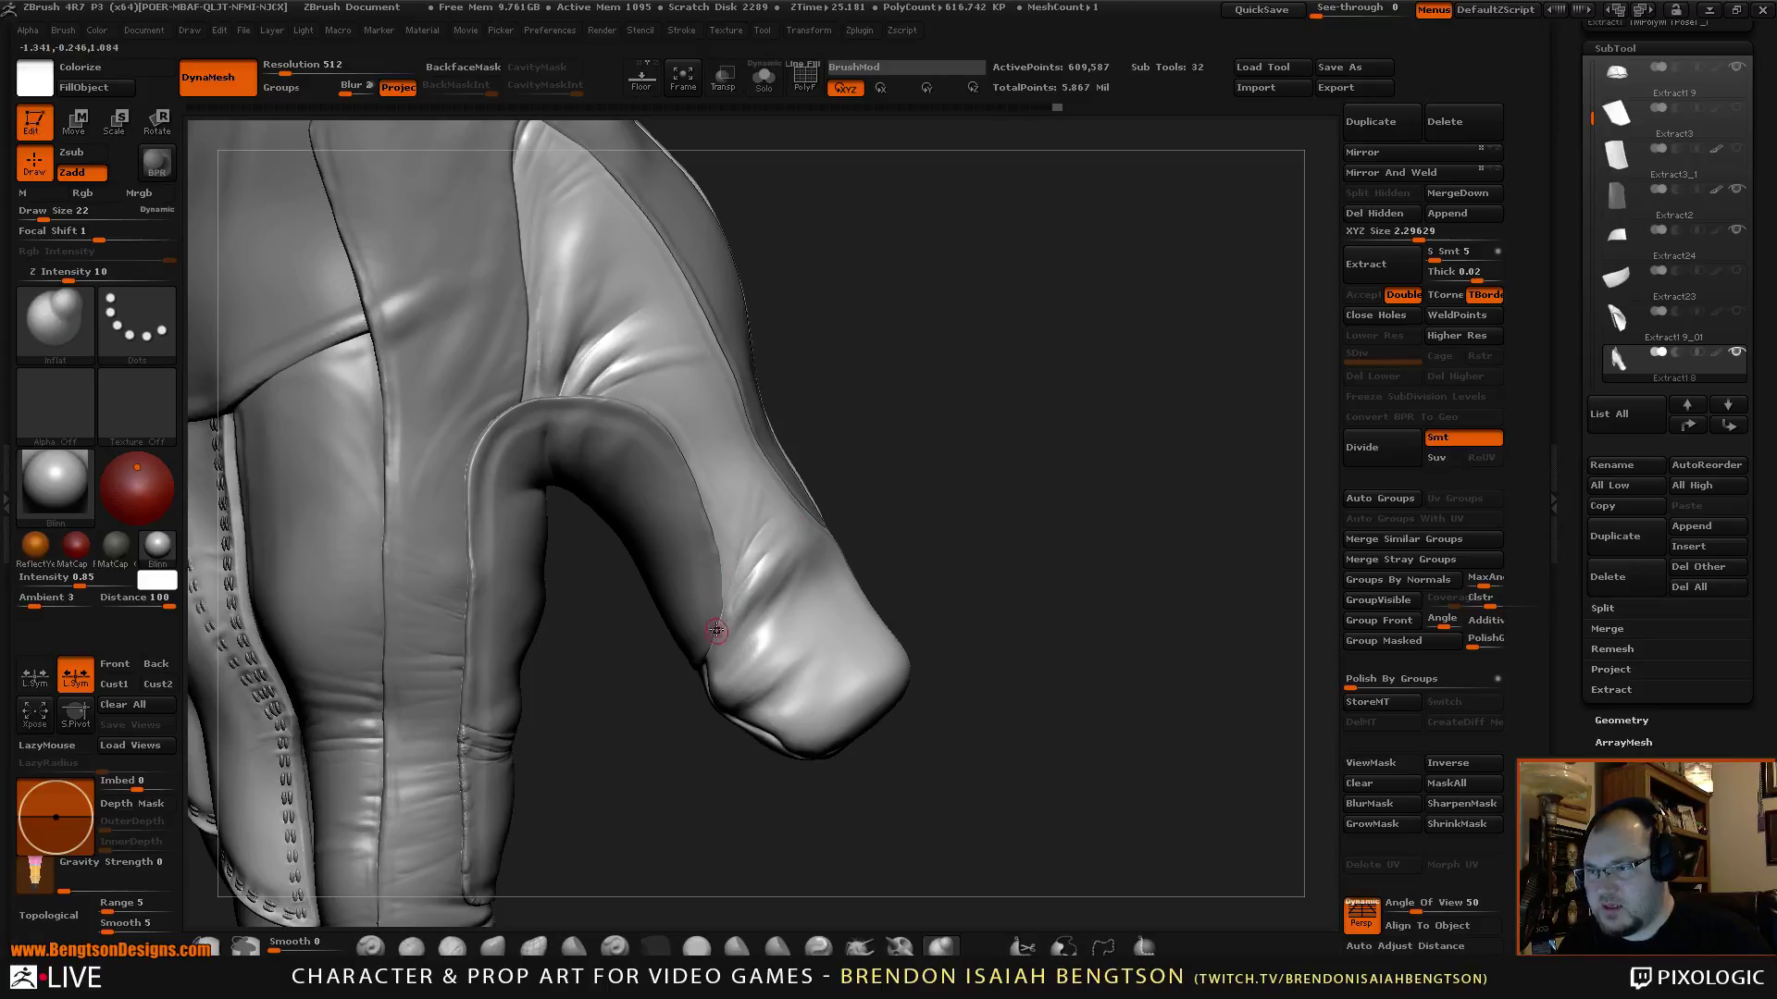
pyautogui.moveTo(867, 452)
pyautogui.mouseDown()
pyautogui.moveTo(865, 412)
pyautogui.moveTo(838, 444)
pyautogui.mouseUp()
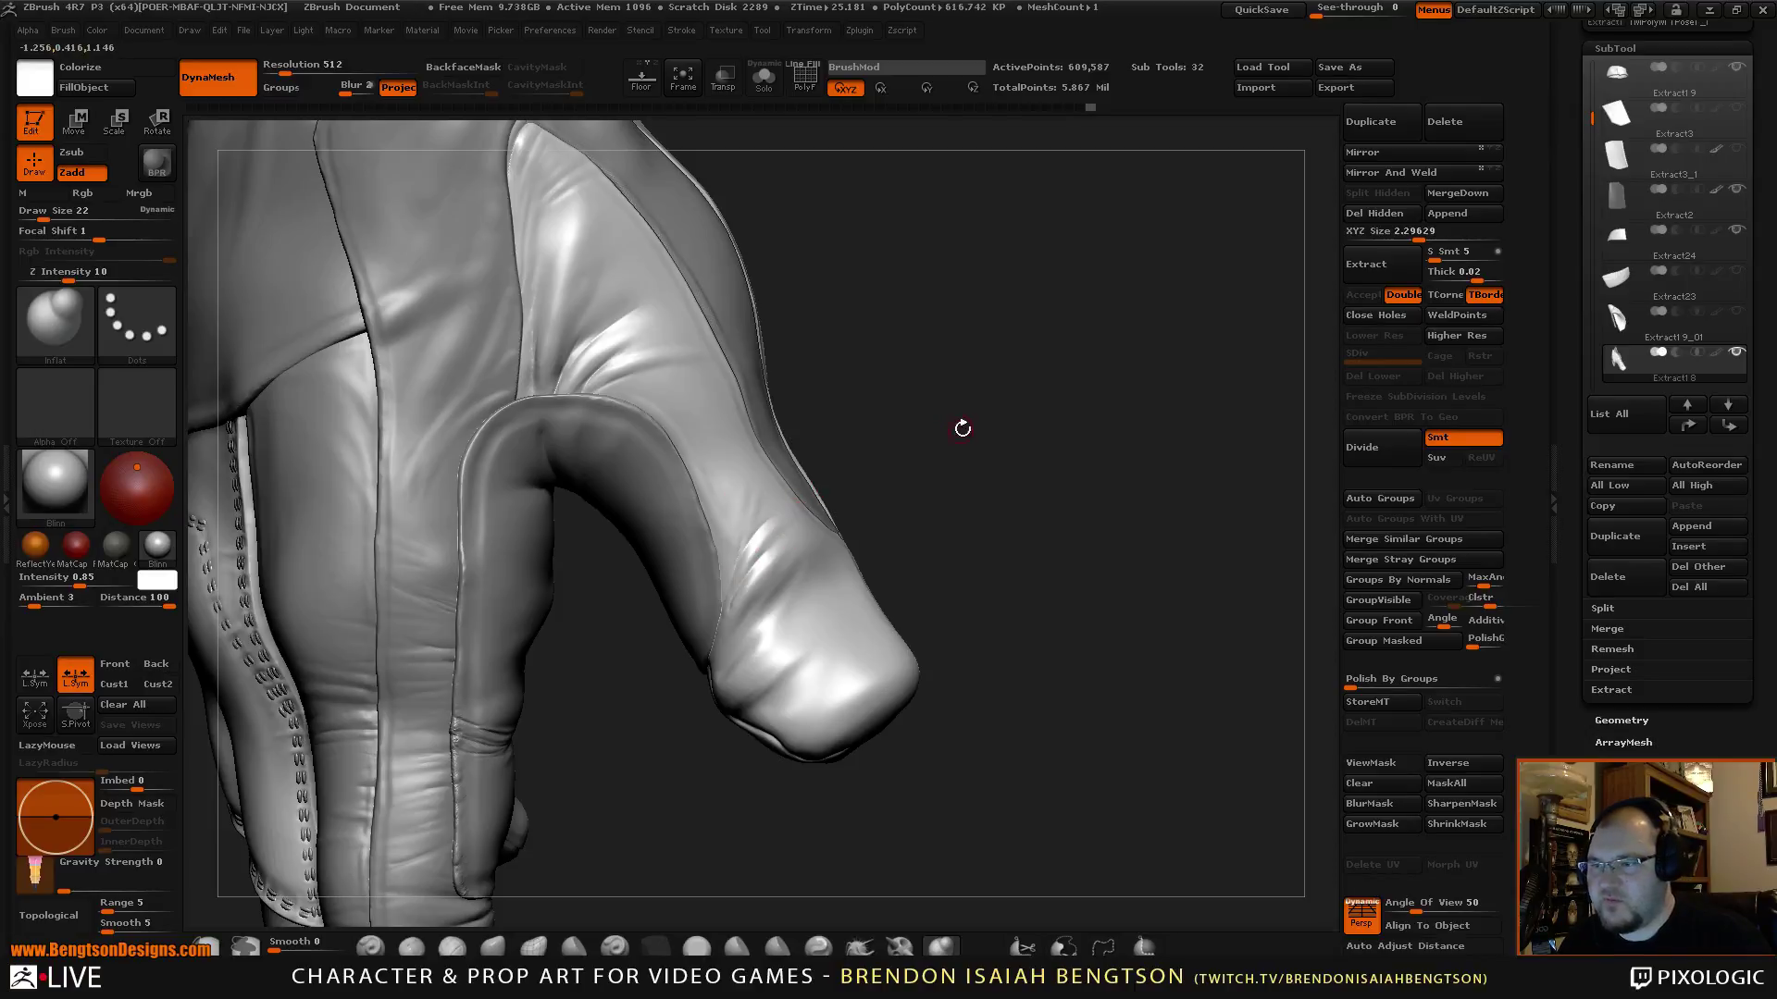
pyautogui.moveTo(963, 429)
pyautogui.mouseDown()
pyautogui.moveTo(1008, 316)
pyautogui.moveTo(992, 324)
pyautogui.moveTo(951, 407)
pyautogui.moveTo(1058, 345)
pyautogui.moveTo(899, 274)
pyautogui.moveTo(889, 334)
pyautogui.moveTo(1036, 662)
pyautogui.moveTo(963, 647)
pyautogui.moveTo(941, 387)
pyautogui.mouseUp()
pyautogui.moveTo(955, 530); pyautogui.dragTo(954, 378)
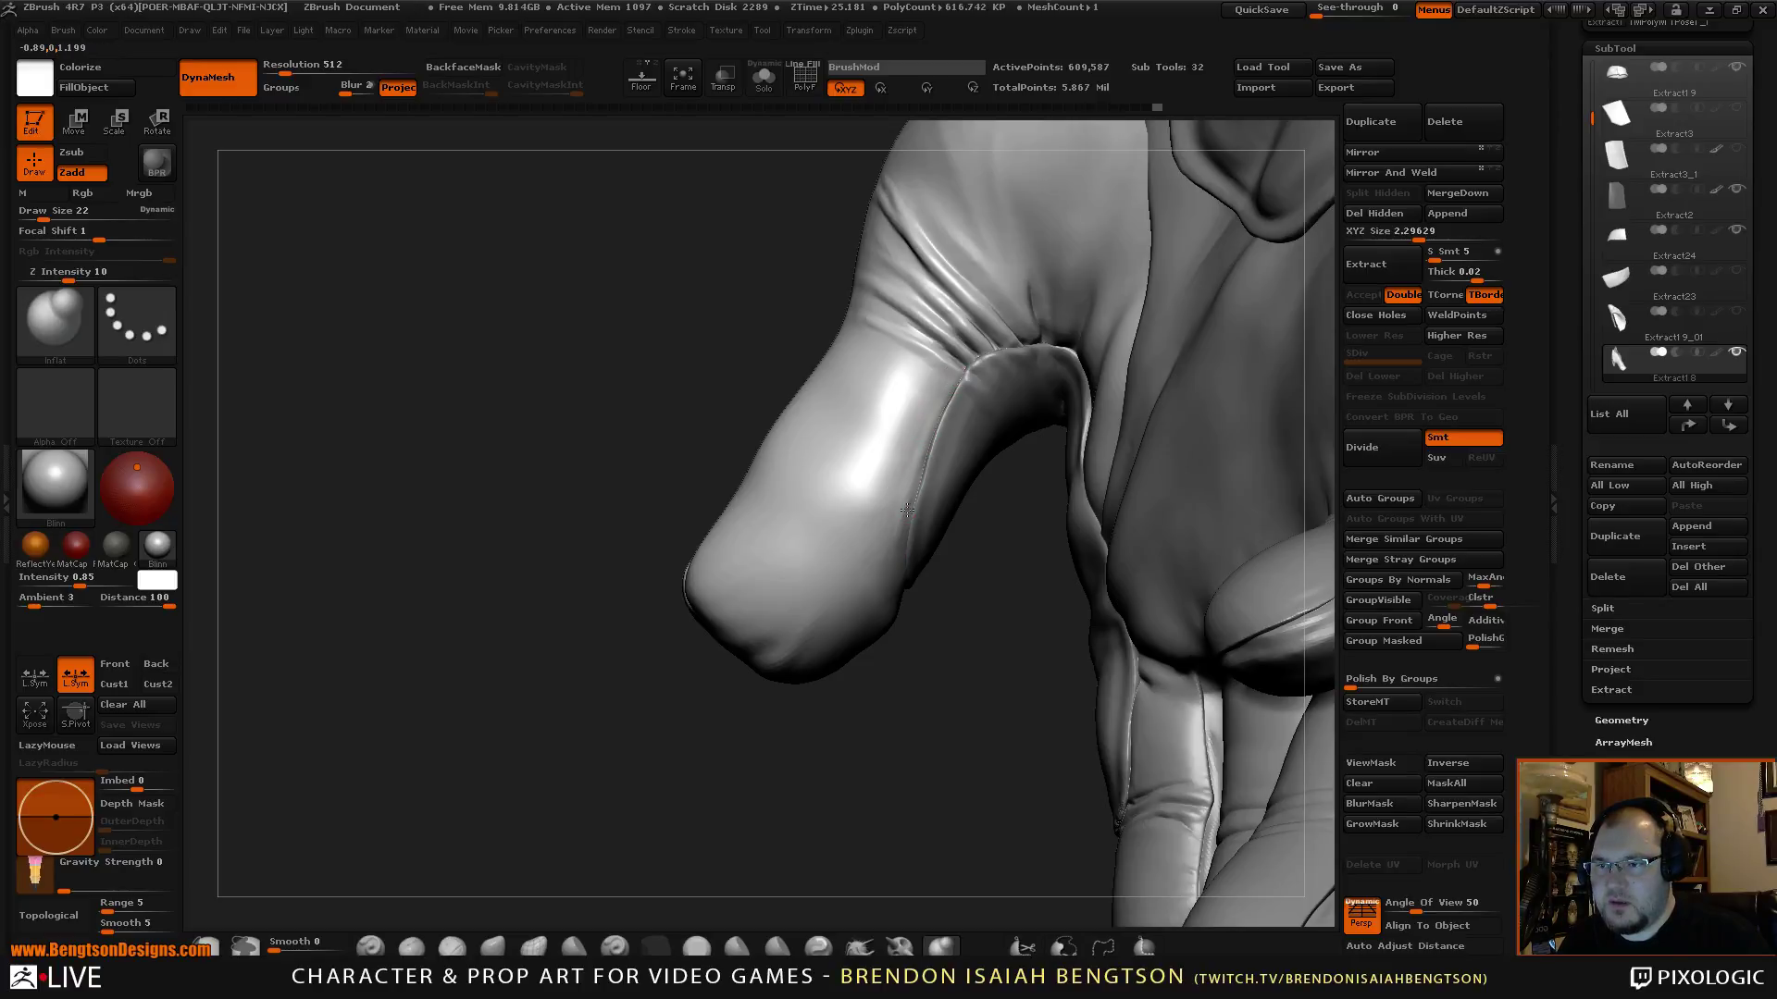
pyautogui.moveTo(935, 673)
pyautogui.mouseDown()
pyautogui.moveTo(935, 634)
pyautogui.moveTo(1099, 761)
pyautogui.moveTo(1130, 741)
pyautogui.moveTo(1133, 312)
pyautogui.moveTo(1080, 632)
pyautogui.moveTo(1077, 548)
pyautogui.moveTo(1103, 593)
pyautogui.moveTo(1082, 519)
pyautogui.moveTo(1090, 571)
pyautogui.moveTo(1065, 536)
pyautogui.moveTo(1041, 782)
pyautogui.moveTo(925, 662)
pyautogui.mouseUp()
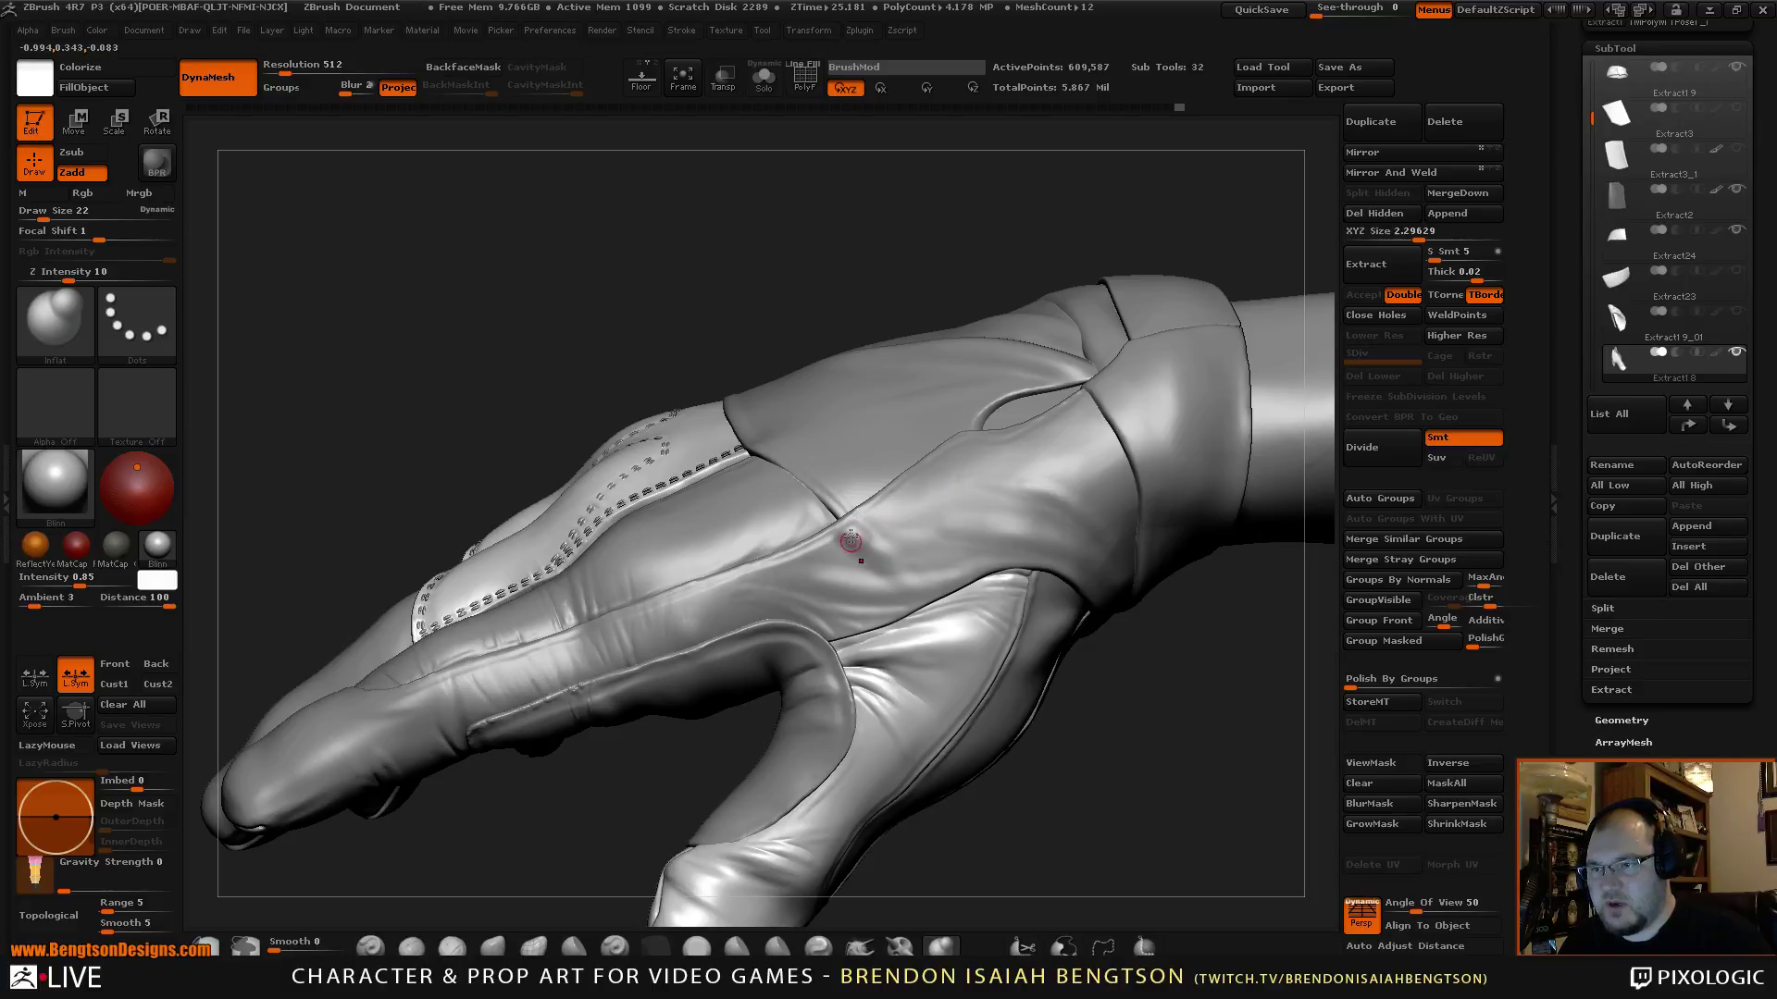
# Select the side-of-hand panel and flatten it near the index knuckle seam with TrimDynamic at Draw Size 50, smoothing the area.
pyautogui.press('b')
pyautogui.press('c')
pyautogui.press('b')
pyautogui.press('space')
pyautogui.moveTo(856, 523); pyautogui.dragTo(858, 524)
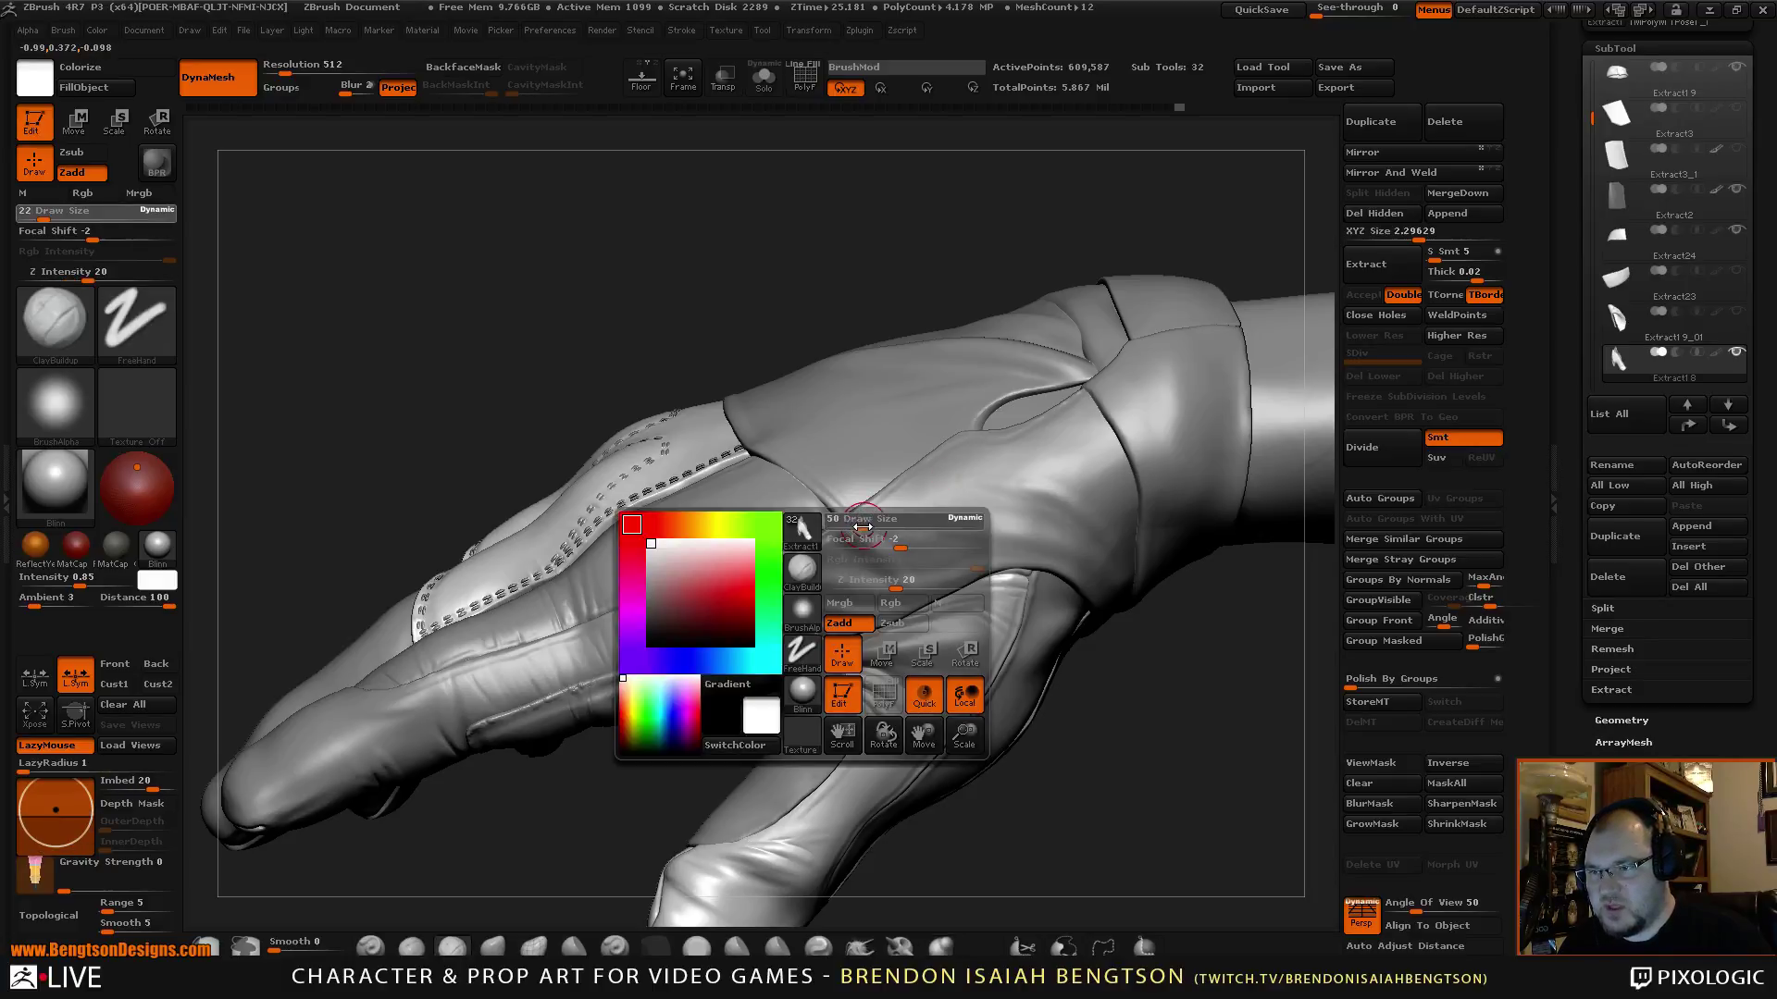
pyautogui.press('shift')
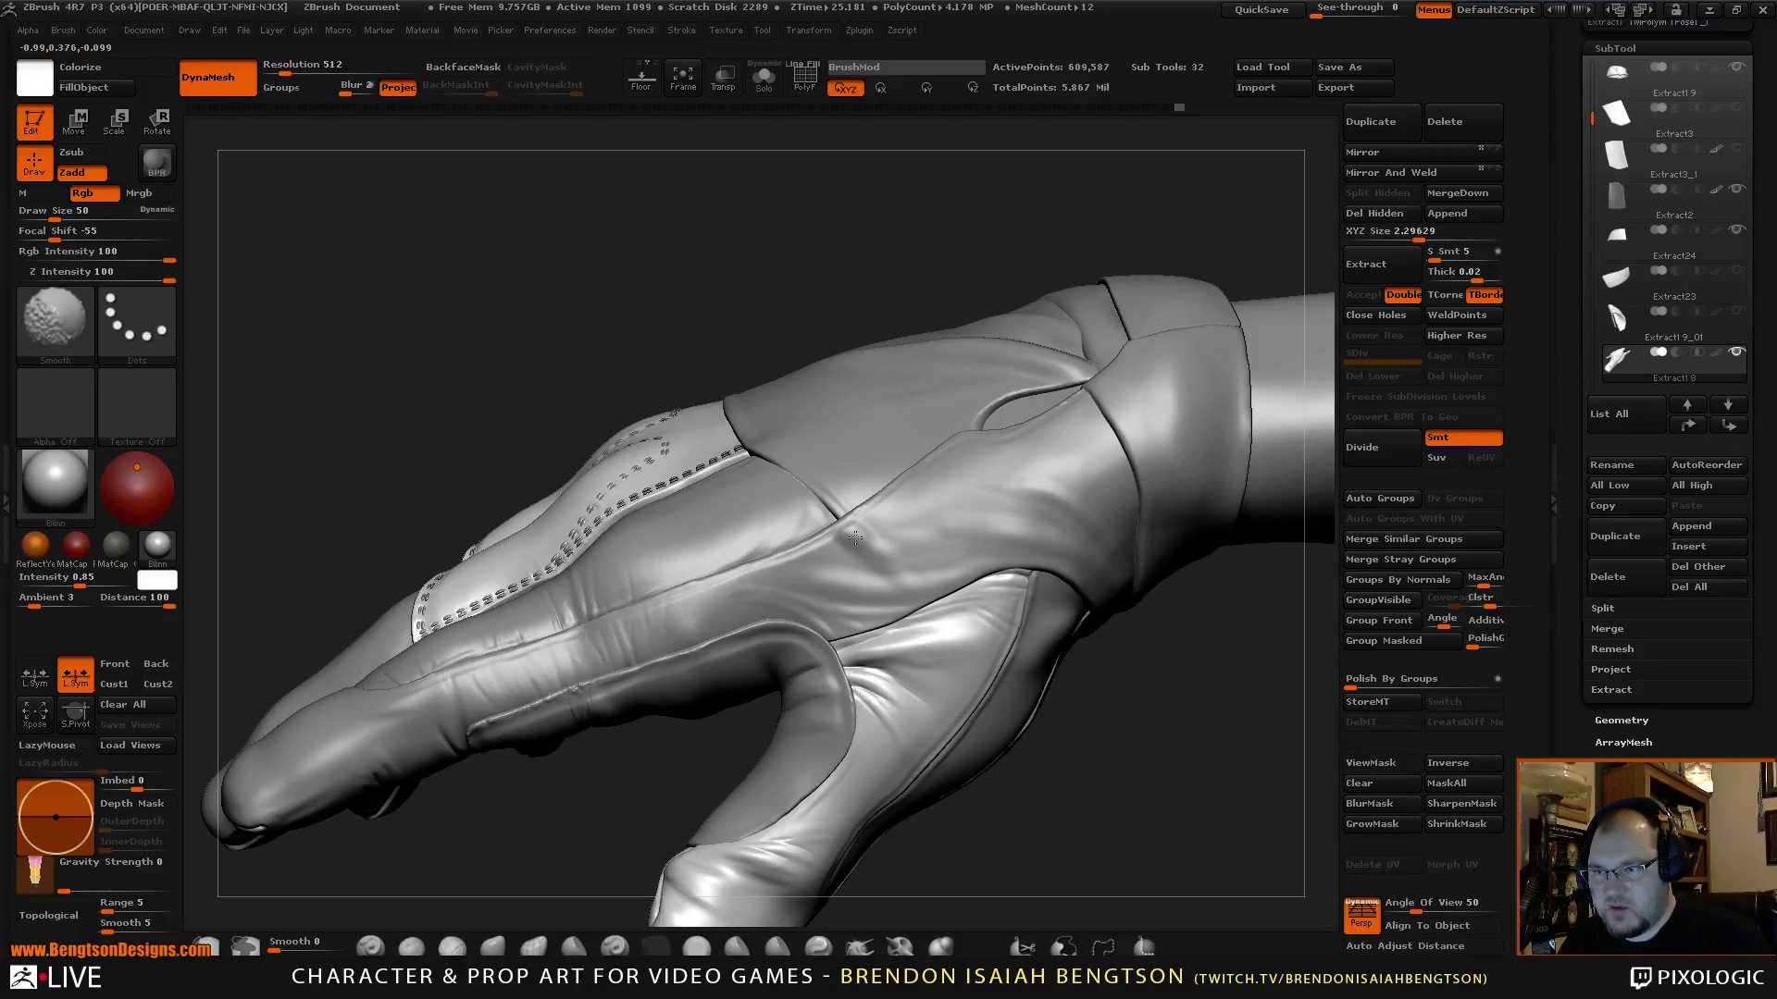
pyautogui.moveTo(837, 277); pyautogui.dragTo(840, 242)
pyautogui.click(697, 948)
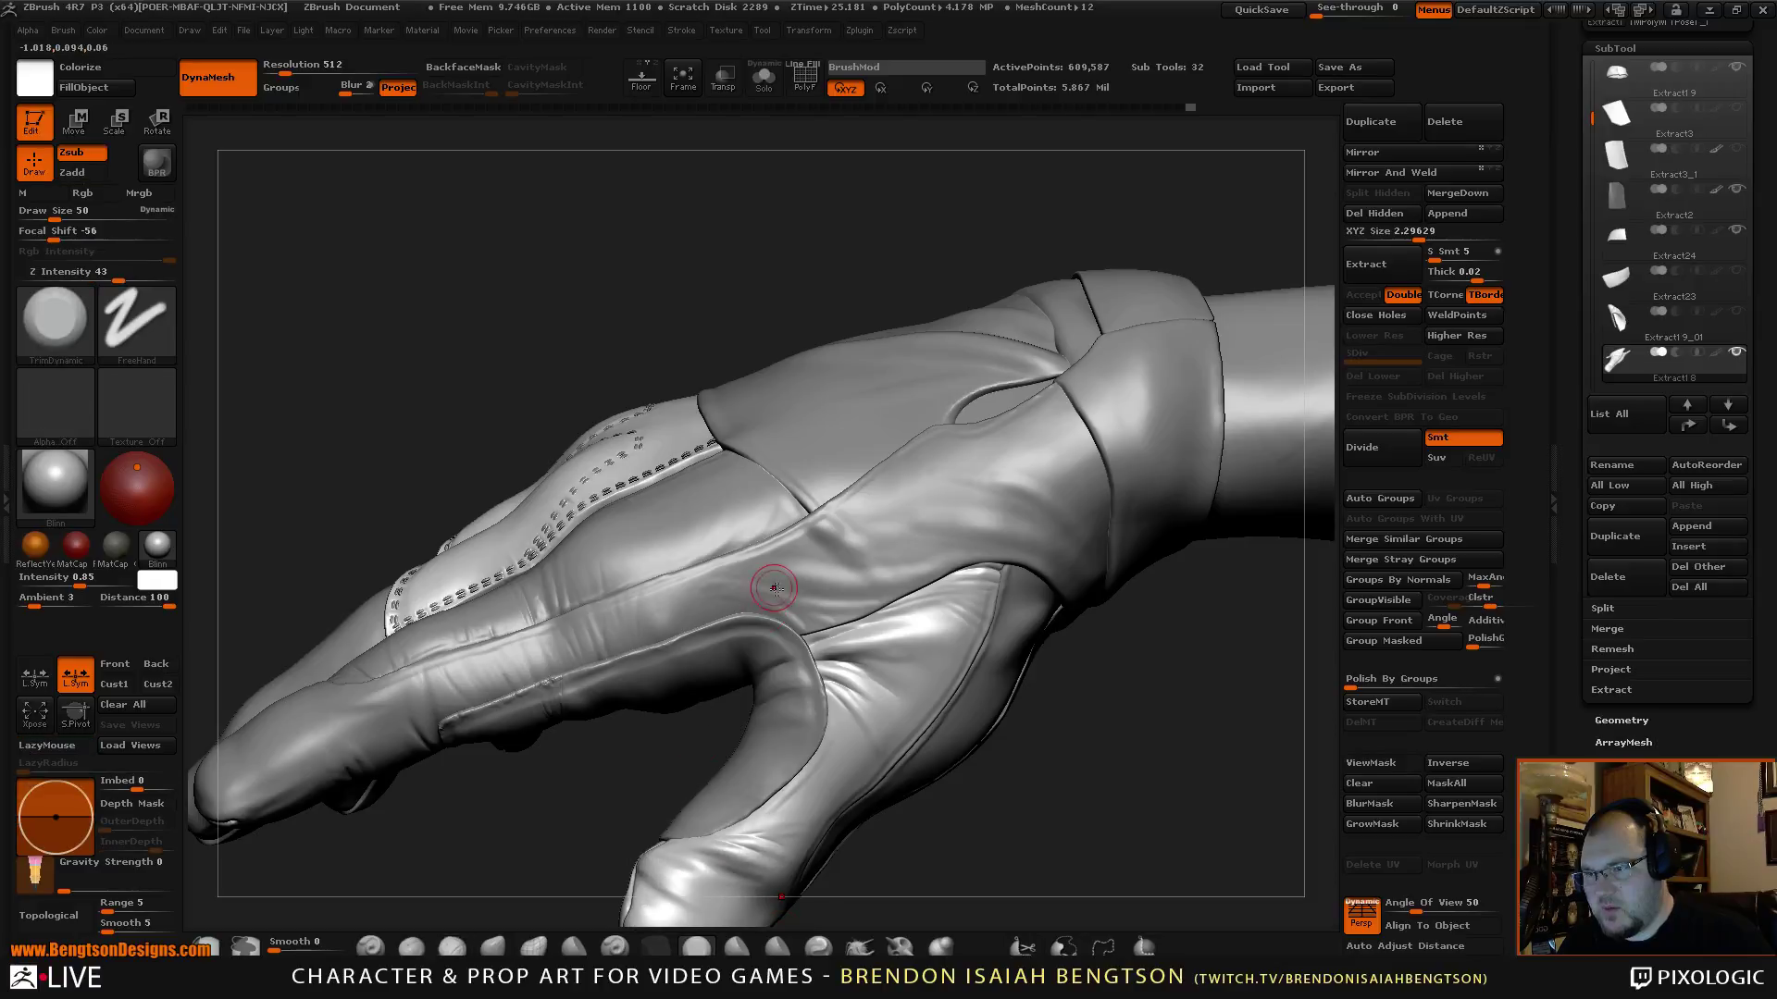
pyautogui.keyDown('alt'); pyautogui.click(831, 526); pyautogui.keyUp('alt')
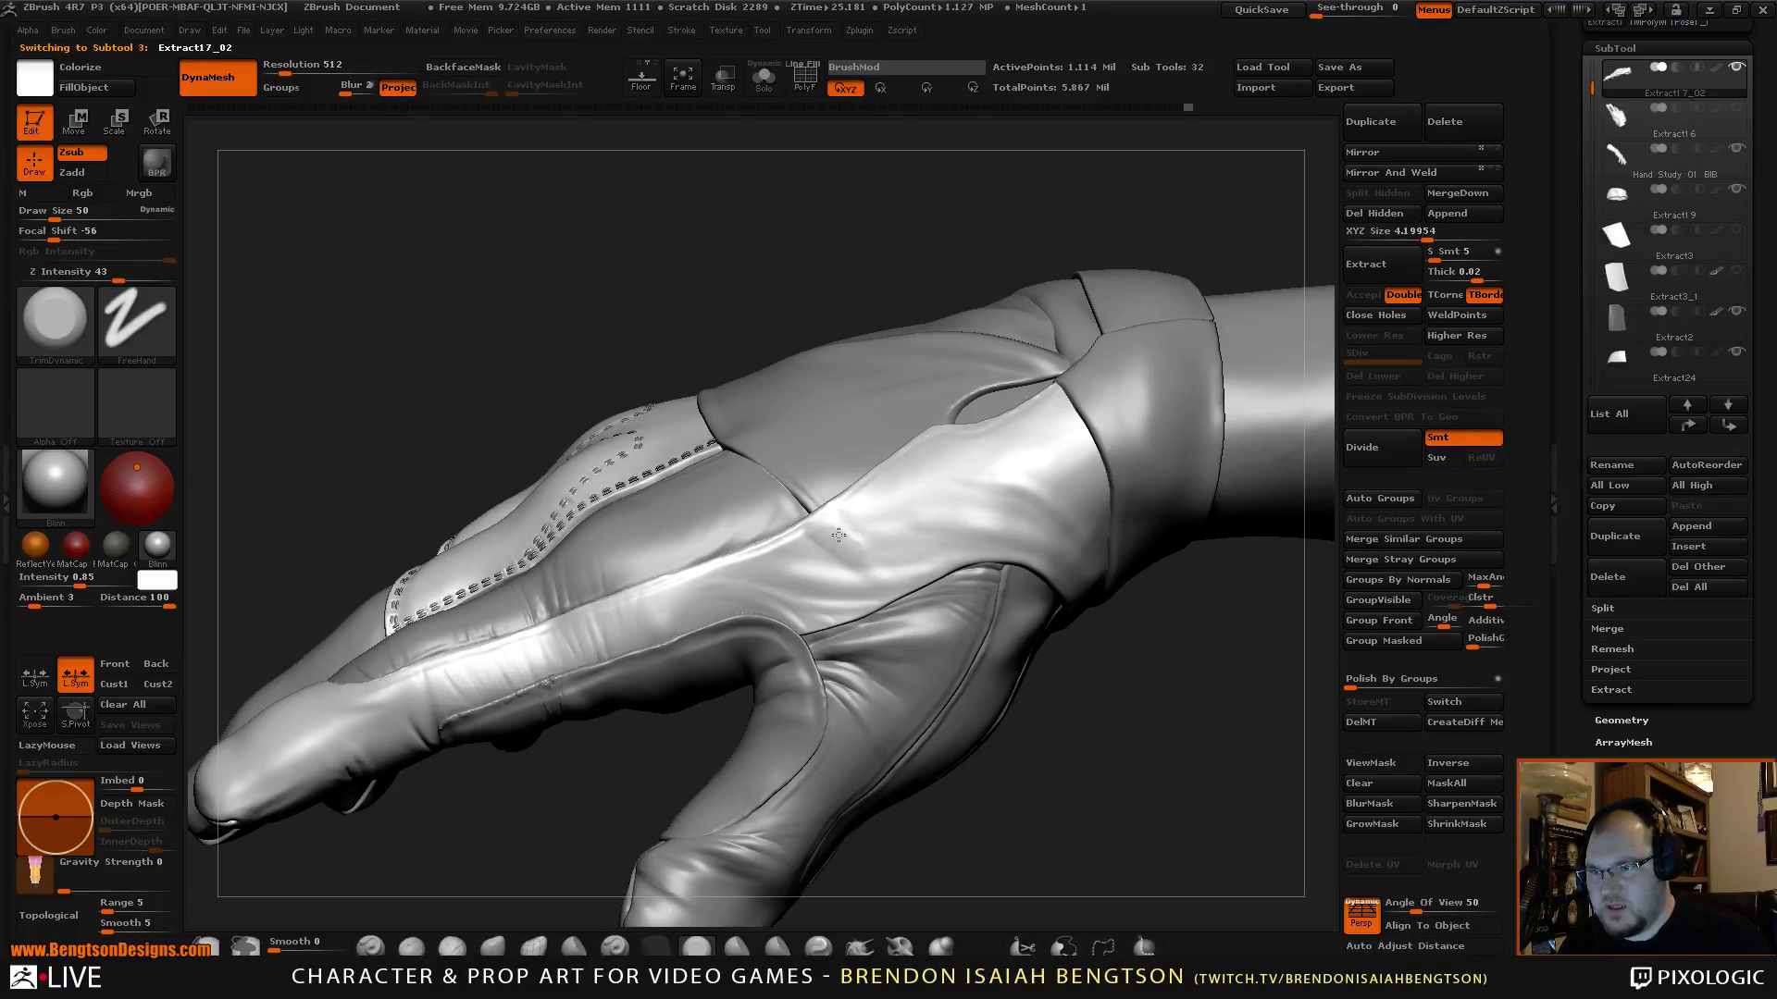
pyautogui.moveTo(838, 338); pyautogui.dragTo(823, 555)
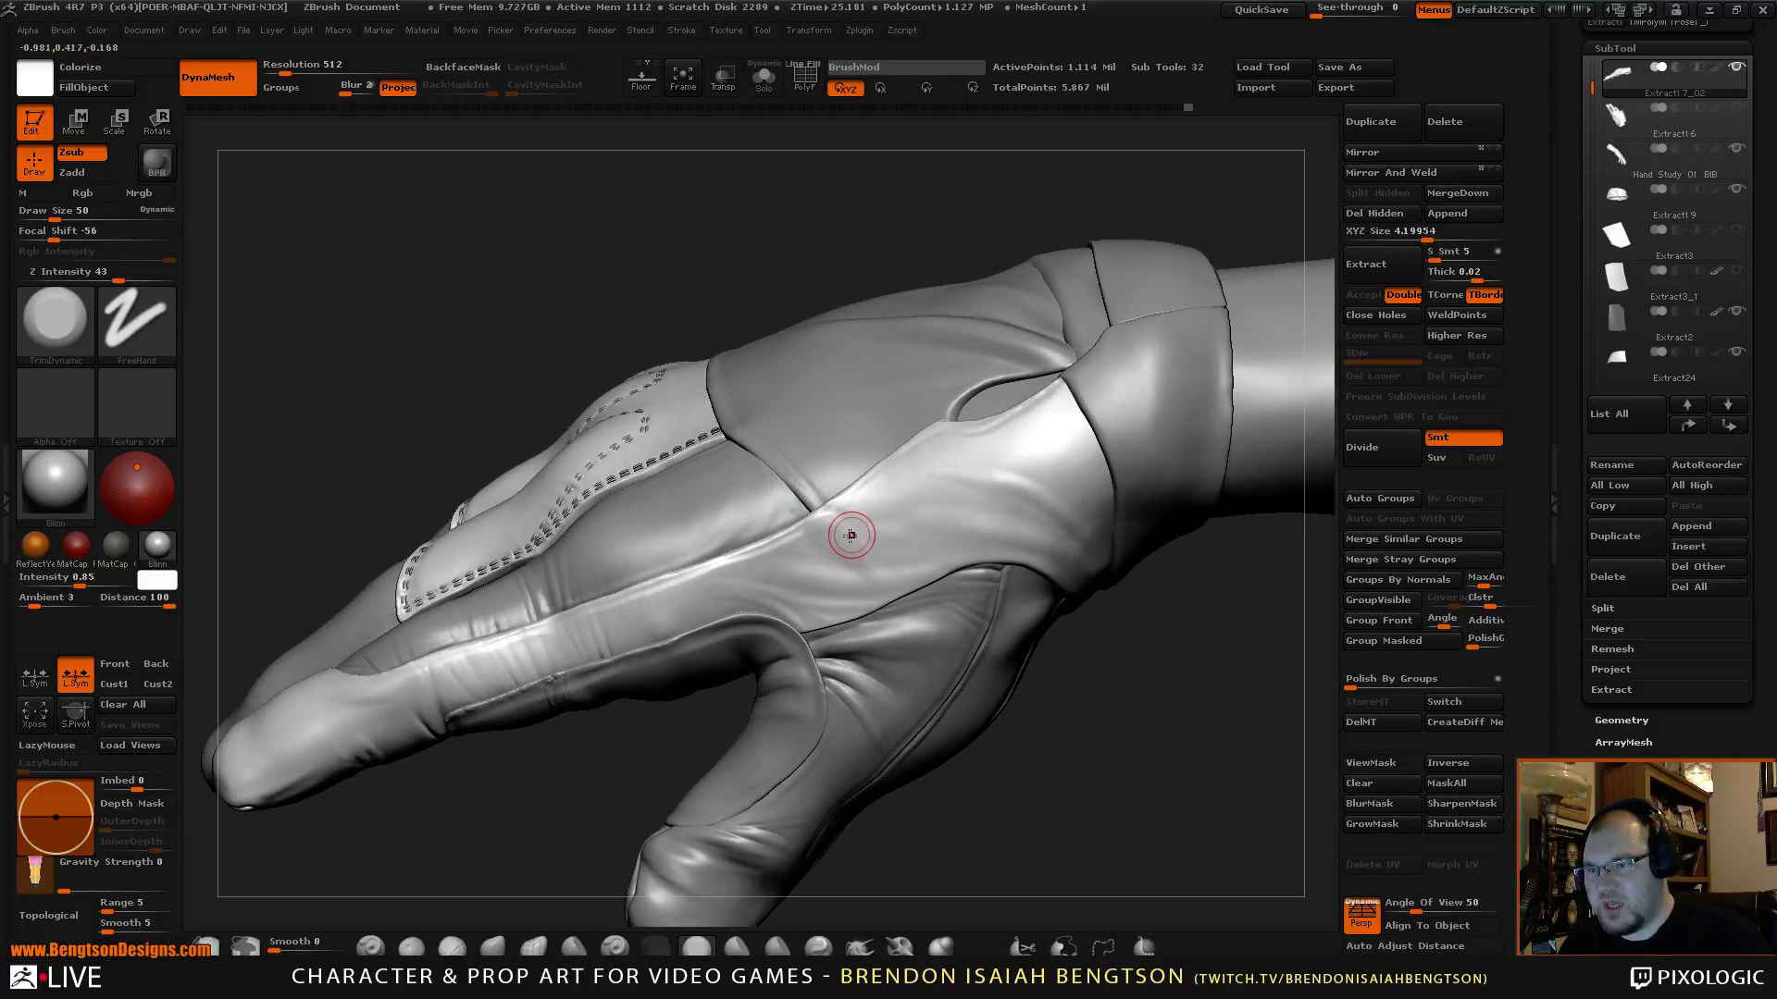
pyautogui.press('shift')
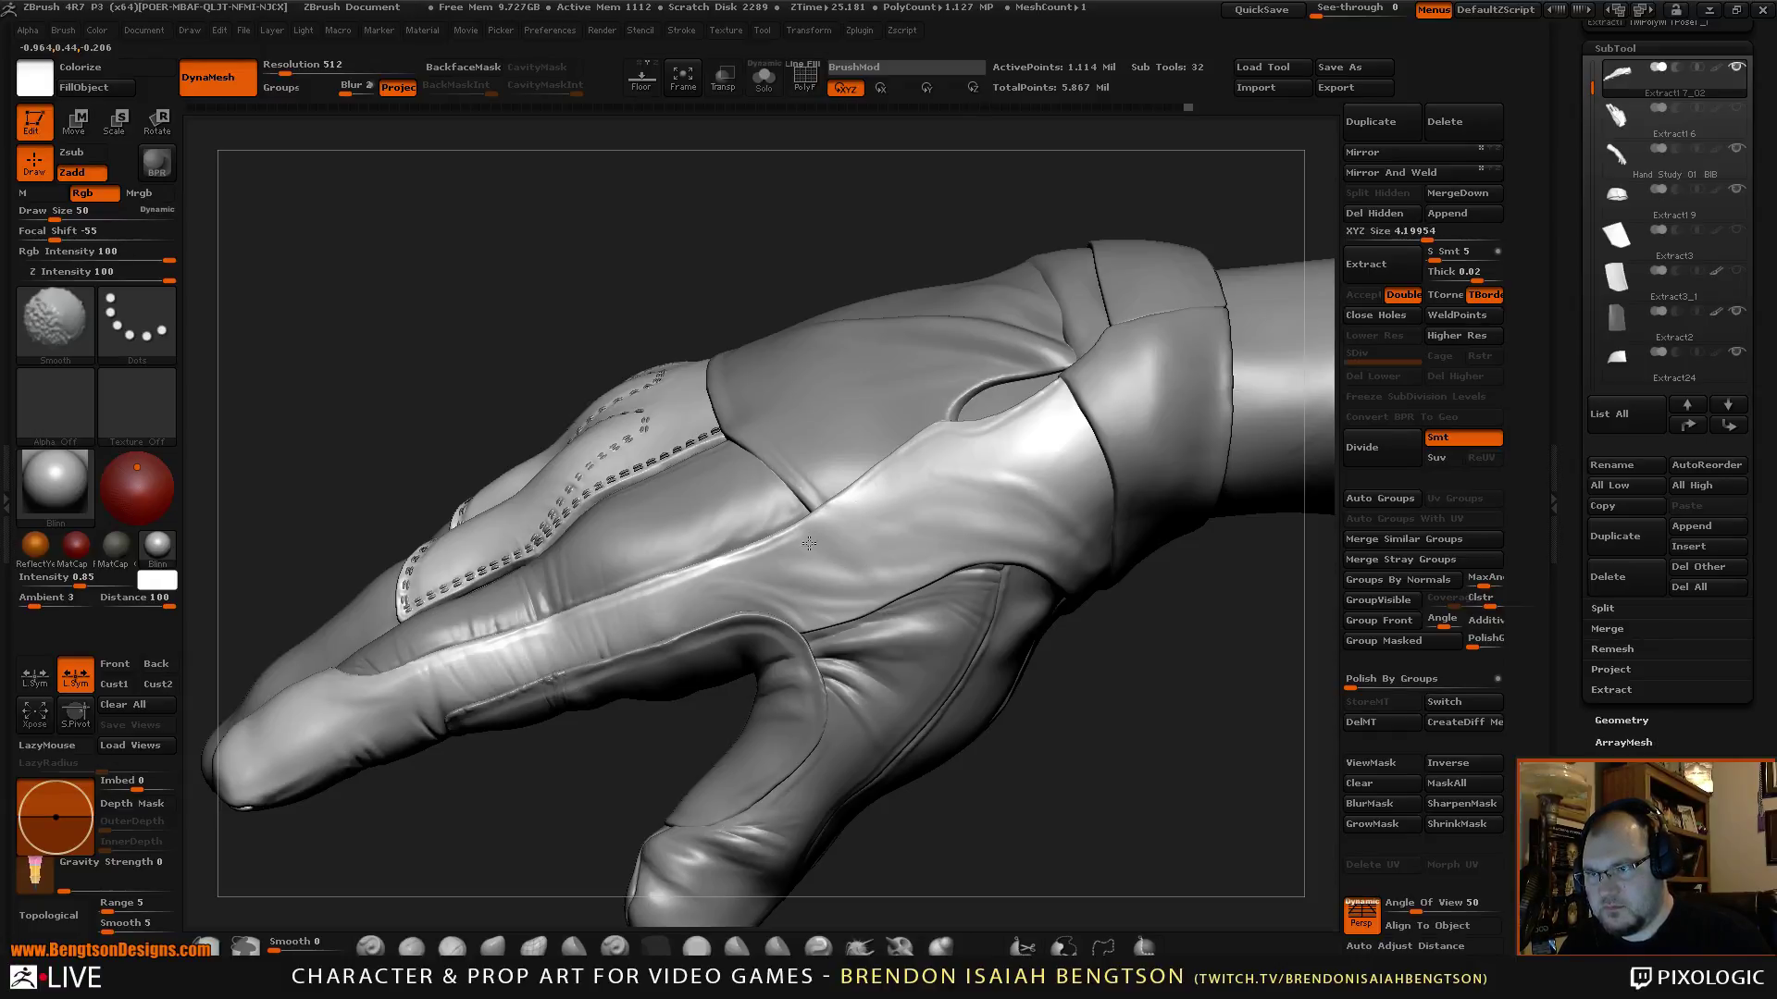
# Build up the side-of-hand panel beside the knuckle seam using ClayBuildup with a square alpha at Draw Size 50, and smooth it.
pyautogui.moveTo(1139, 782)
pyautogui.mouseDown()
pyautogui.moveTo(1166, 743)
pyautogui.moveTo(1185, 791)
pyautogui.moveTo(1235, 757)
pyautogui.moveTo(1225, 668)
pyautogui.mouseUp()
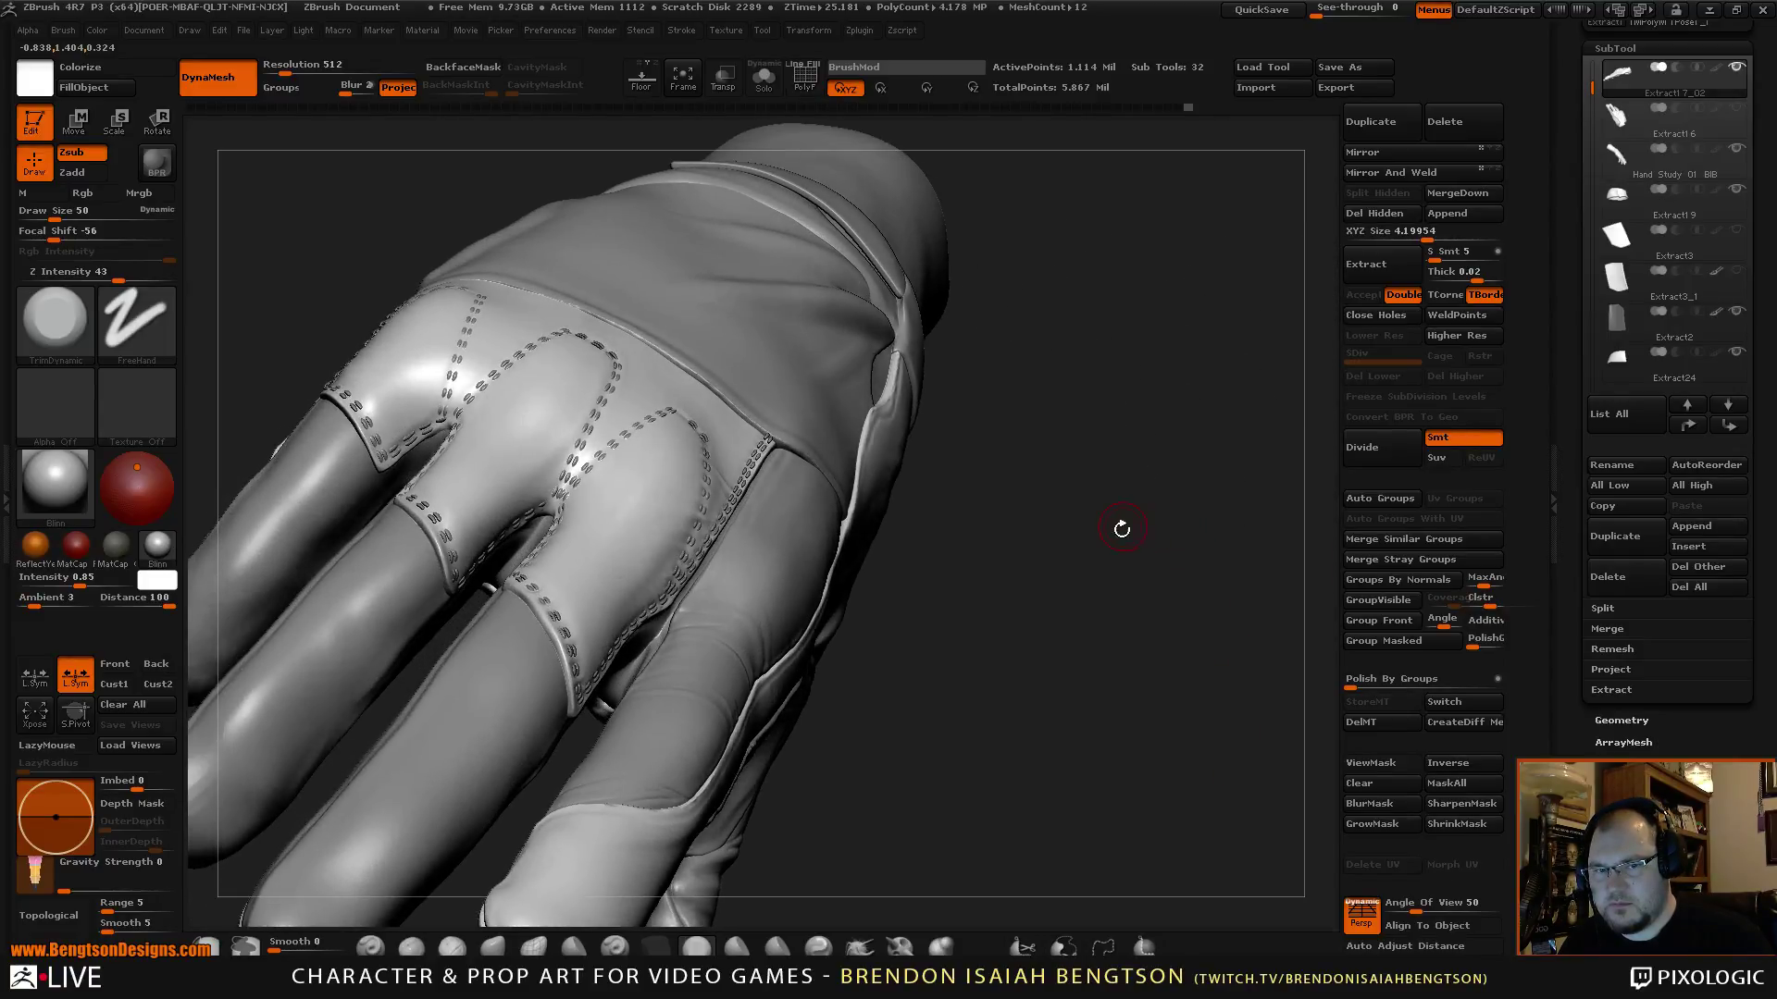
pyautogui.moveTo(1121, 528)
pyautogui.mouseDown()
pyautogui.moveTo(988, 747)
pyautogui.moveTo(1051, 781)
pyautogui.moveTo(1102, 373)
pyautogui.moveTo(1127, 382)
pyautogui.mouseUp()
pyautogui.press('b')
pyautogui.press('c')
pyautogui.press('b')
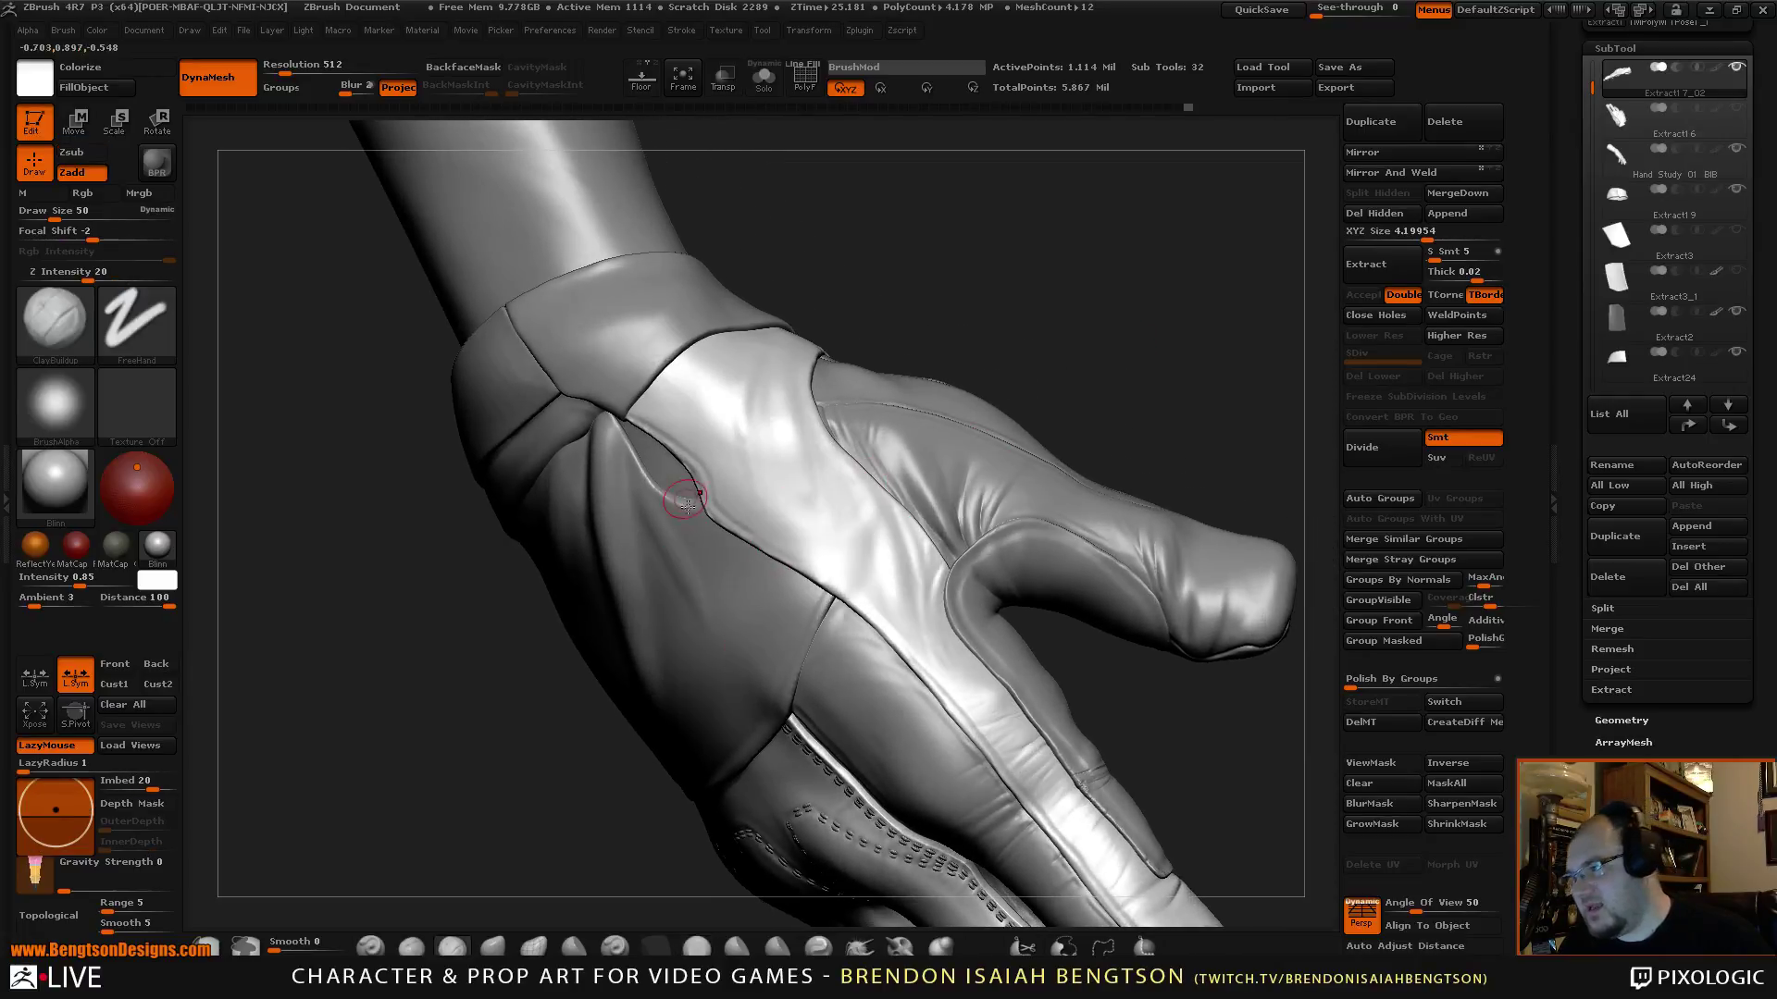
pyautogui.click(42, 409)
pyautogui.click(325, 424)
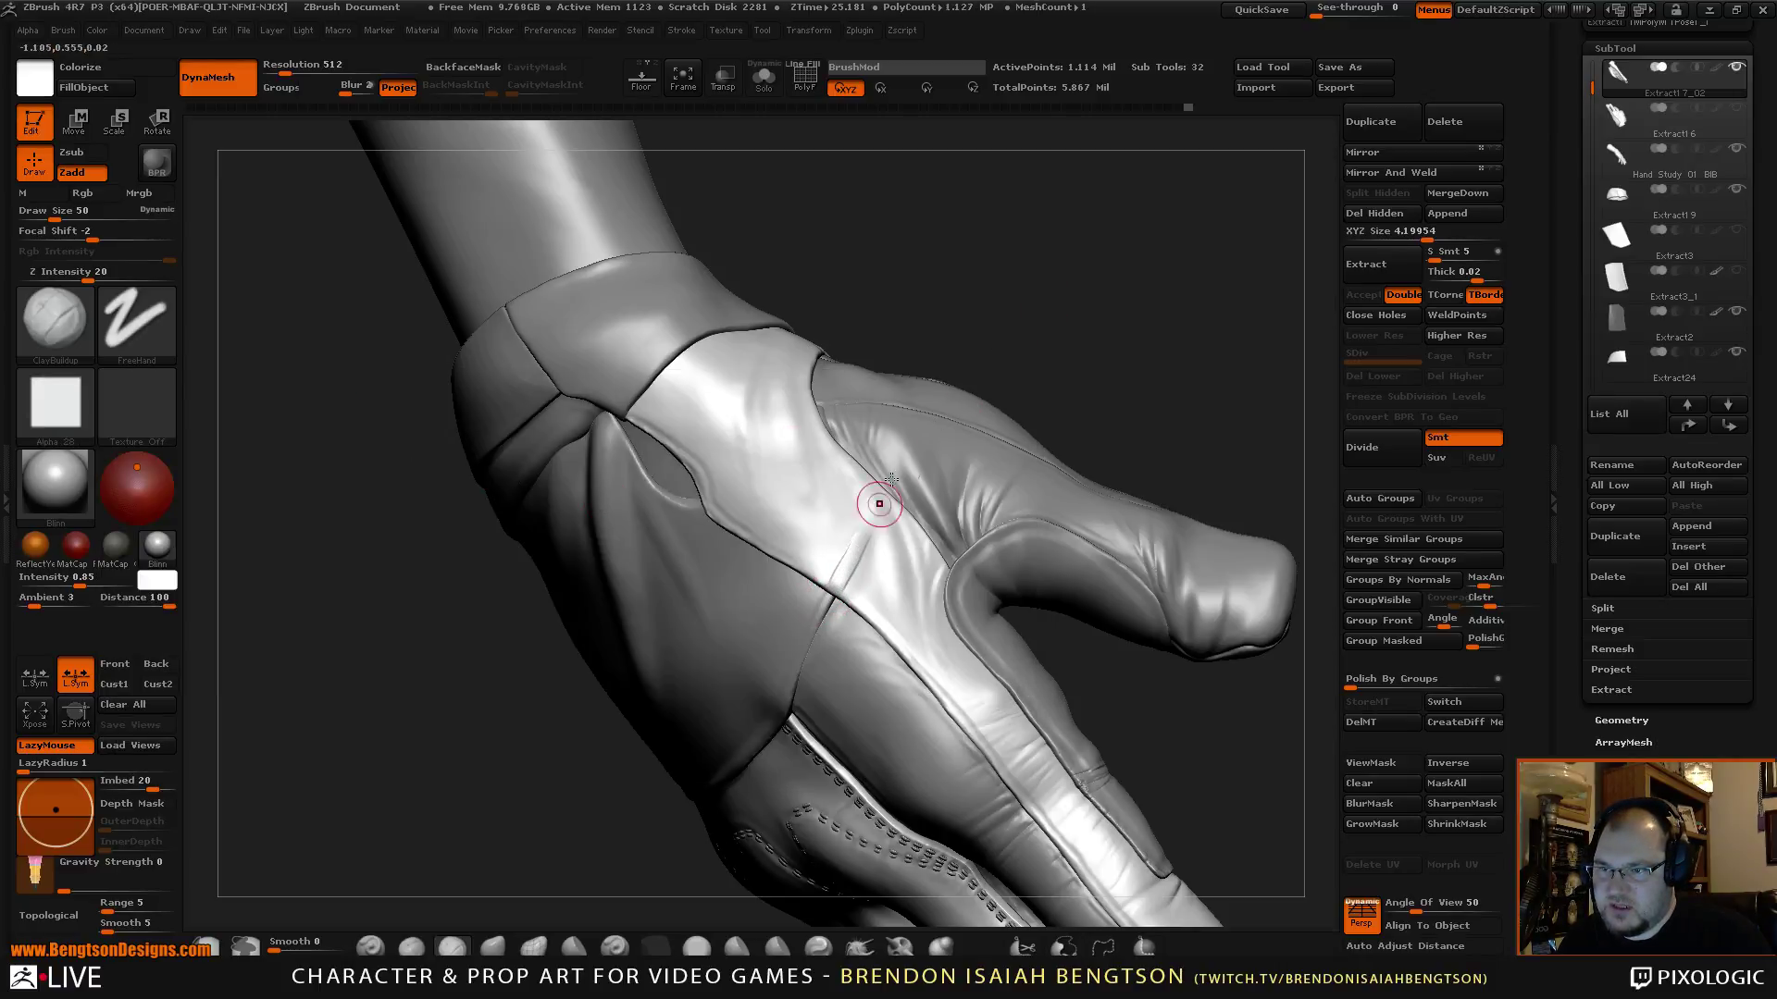
pyautogui.moveTo(1032, 325)
pyautogui.mouseDown()
pyautogui.moveTo(981, 297)
pyautogui.moveTo(1032, 321)
pyautogui.moveTo(1020, 344)
pyautogui.moveTo(1027, 329)
pyautogui.mouseUp()
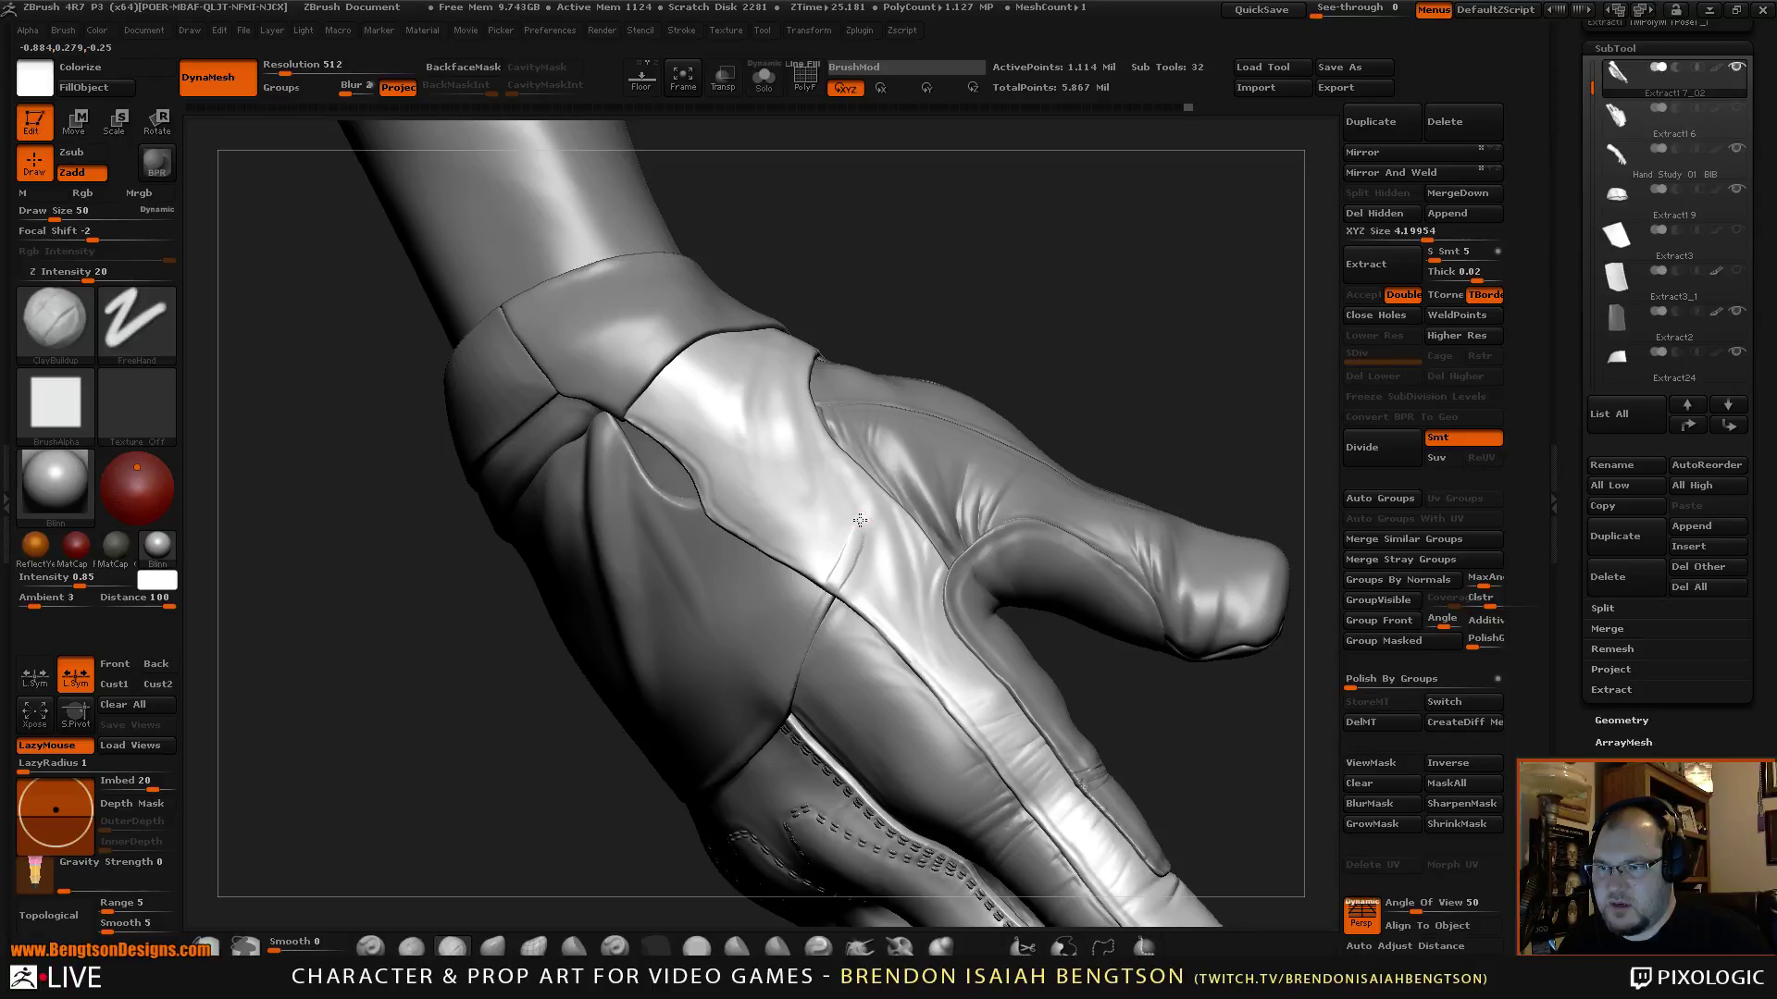
pyautogui.press('shift')
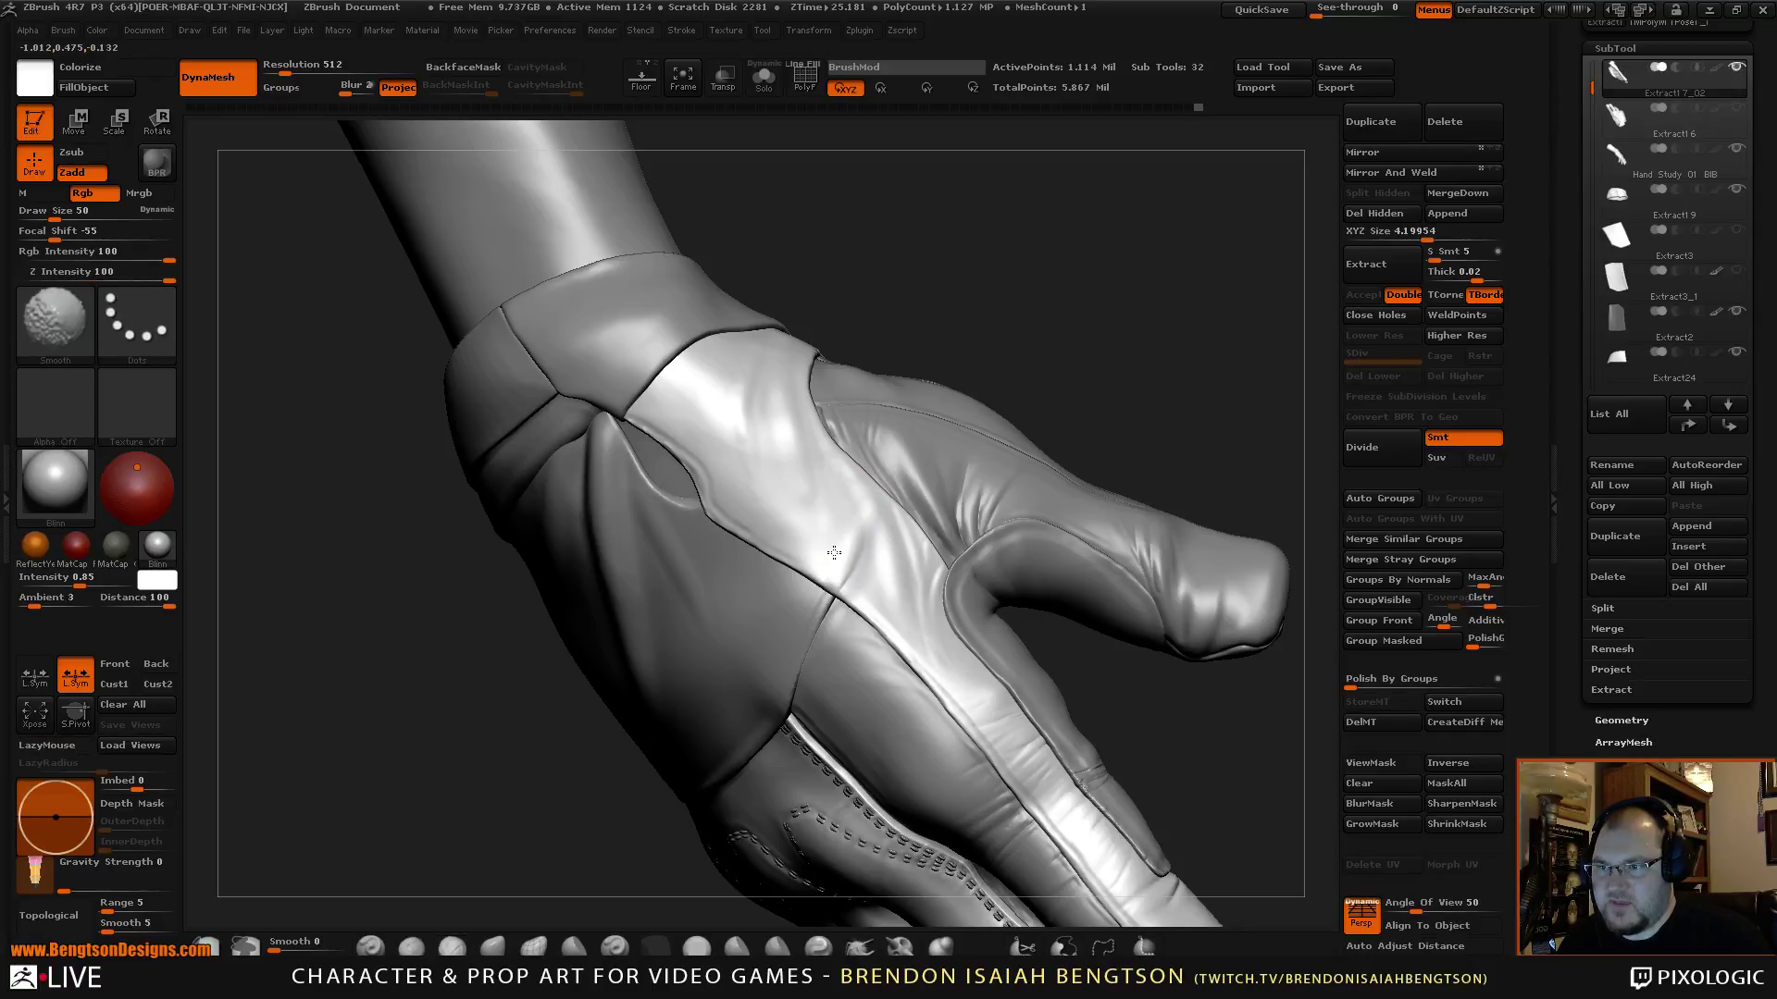
# Select the stitched knuckle panel and give ClayBuildup a soft round alpha.
pyautogui.keyDown('alt'); pyautogui.moveTo(1087, 361); pyautogui.dragTo(1092, 269); pyautogui.keyUp('alt')
pyautogui.moveTo(1045, 277)
pyautogui.mouseDown()
pyautogui.moveTo(1178, 278)
pyautogui.moveTo(1117, 533)
pyautogui.moveTo(1170, 377)
pyautogui.moveTo(1170, 454)
pyautogui.moveTo(1148, 443)
pyautogui.moveTo(1177, 439)
pyautogui.moveTo(1139, 431)
pyautogui.moveTo(1149, 685)
pyautogui.mouseUp()
pyautogui.moveTo(1154, 385); pyautogui.dragTo(1116, 414)
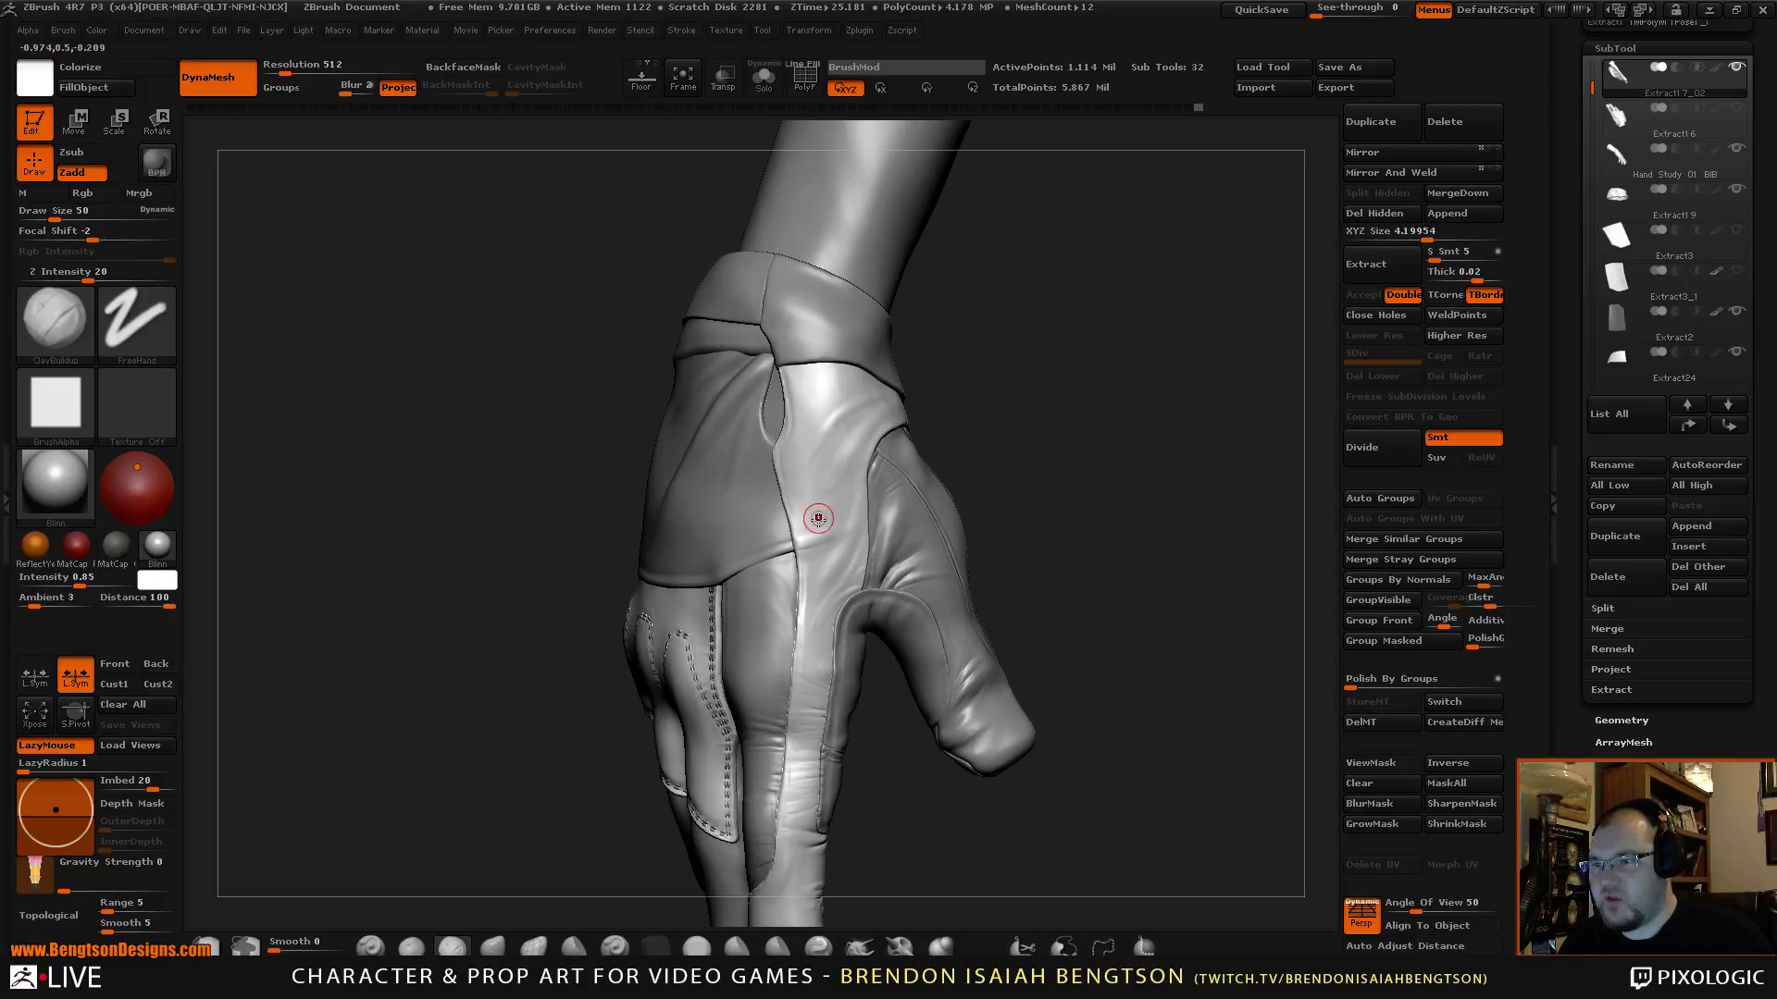
pyautogui.moveTo(838, 463); pyautogui.dragTo(816, 454)
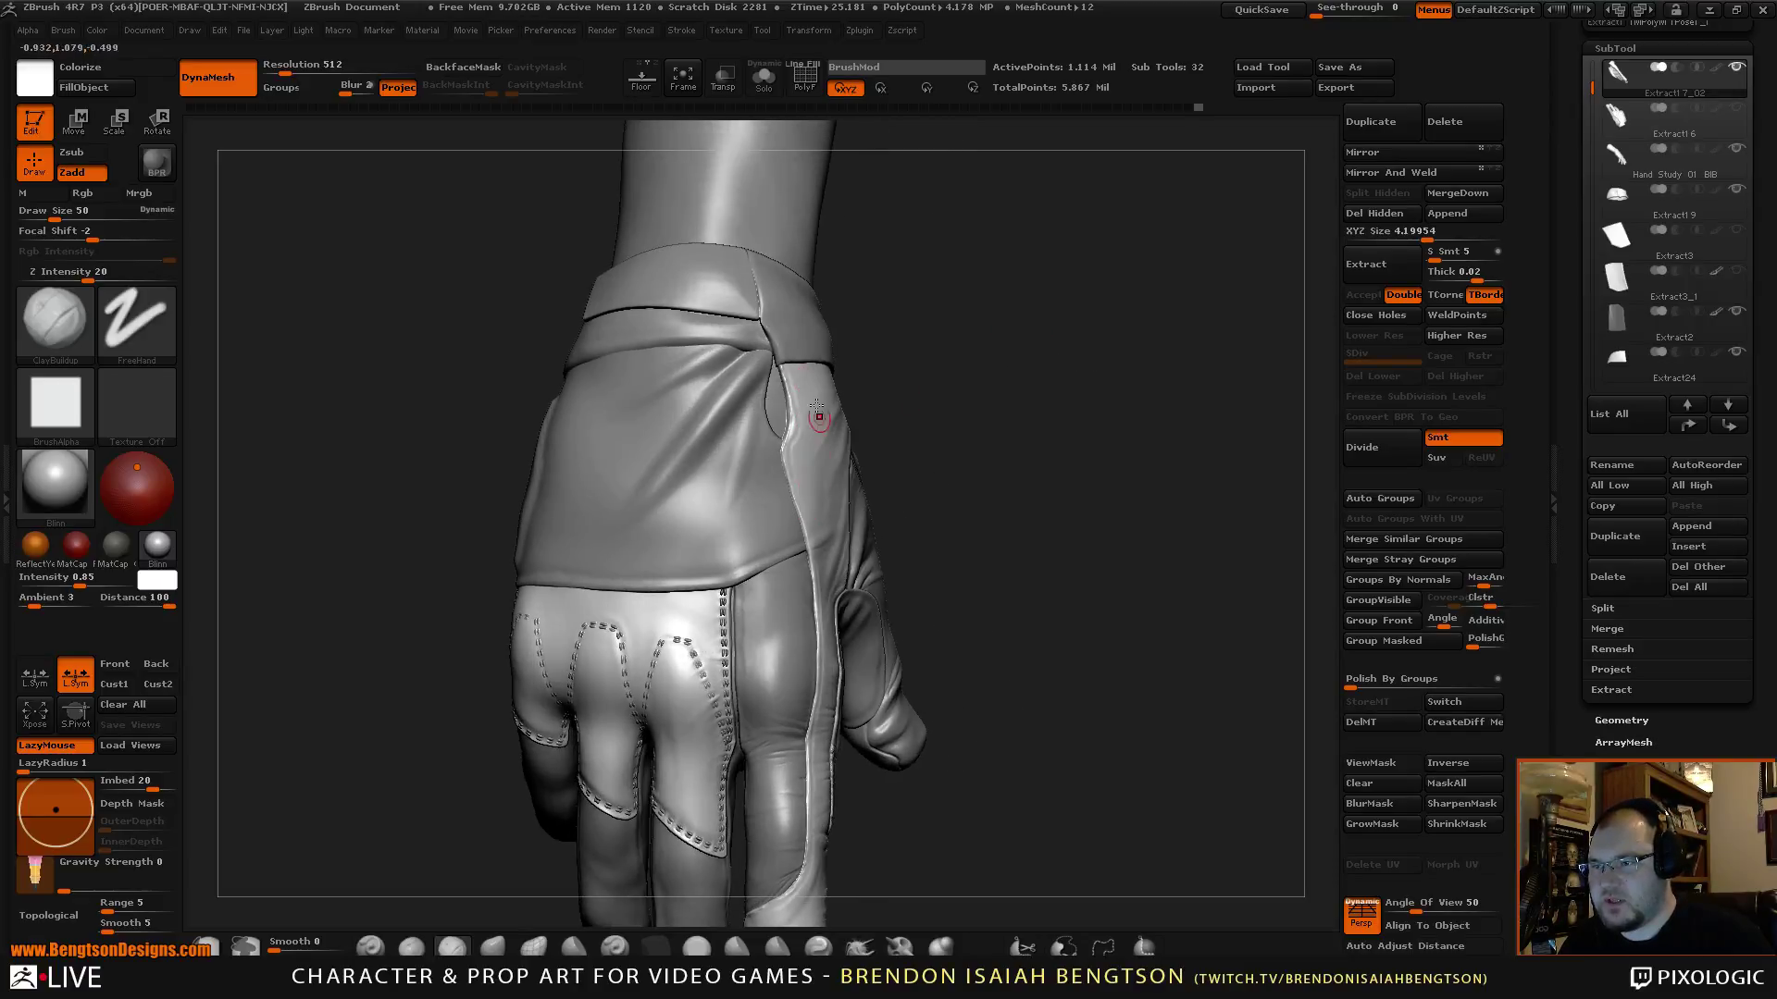
pyautogui.moveTo(1050, 440)
pyautogui.mouseDown()
pyautogui.moveTo(1027, 473)
pyautogui.moveTo(1028, 458)
pyautogui.mouseUp()
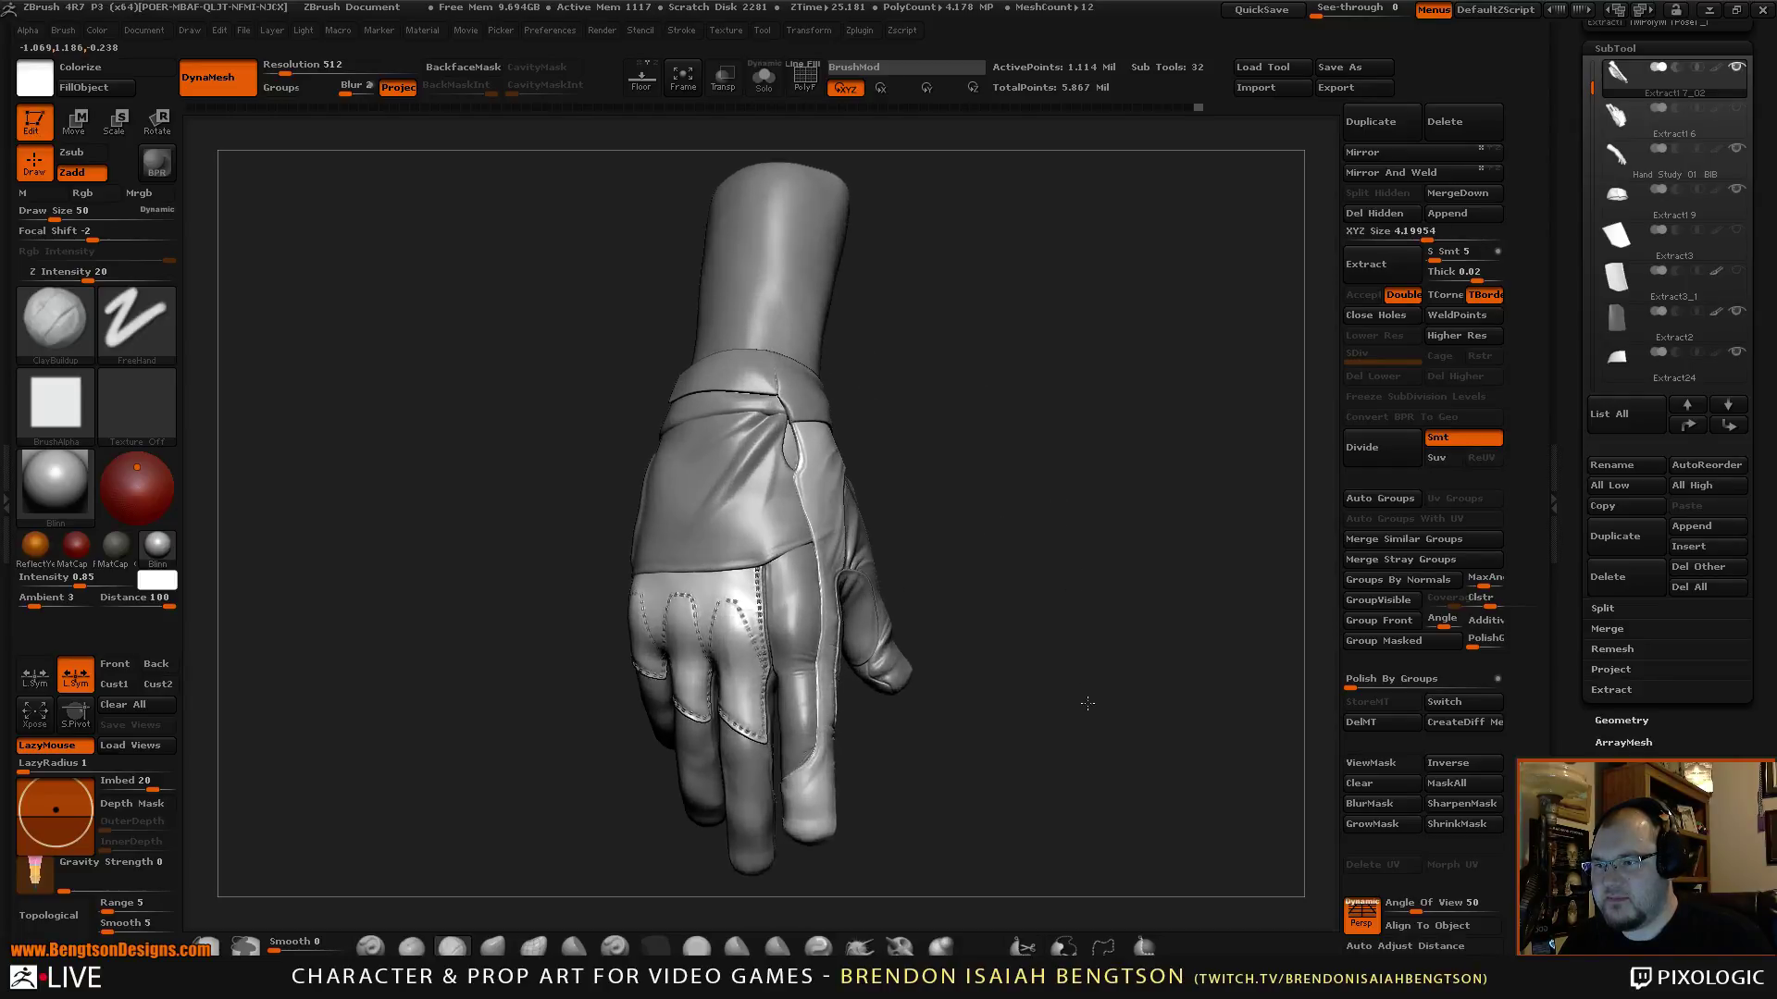
pyautogui.moveTo(1087, 703); pyautogui.dragTo(1272, 357)
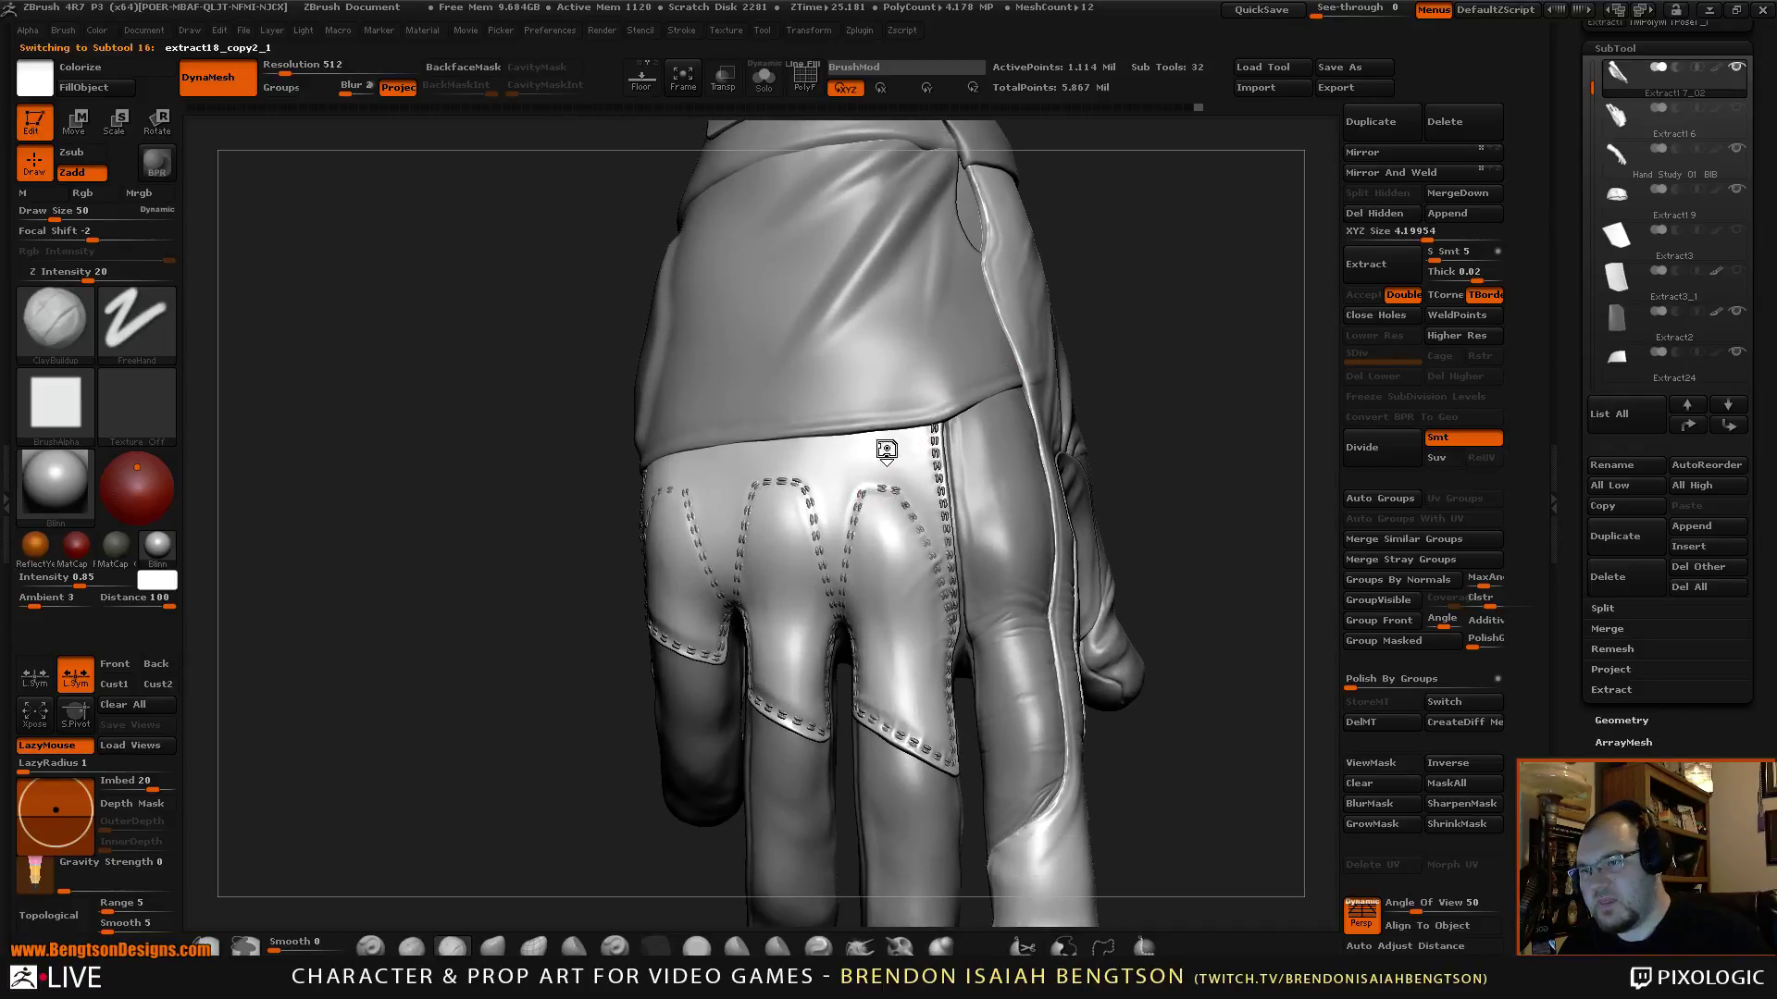
pyautogui.moveTo(1153, 268); pyautogui.dragTo(1083, 361)
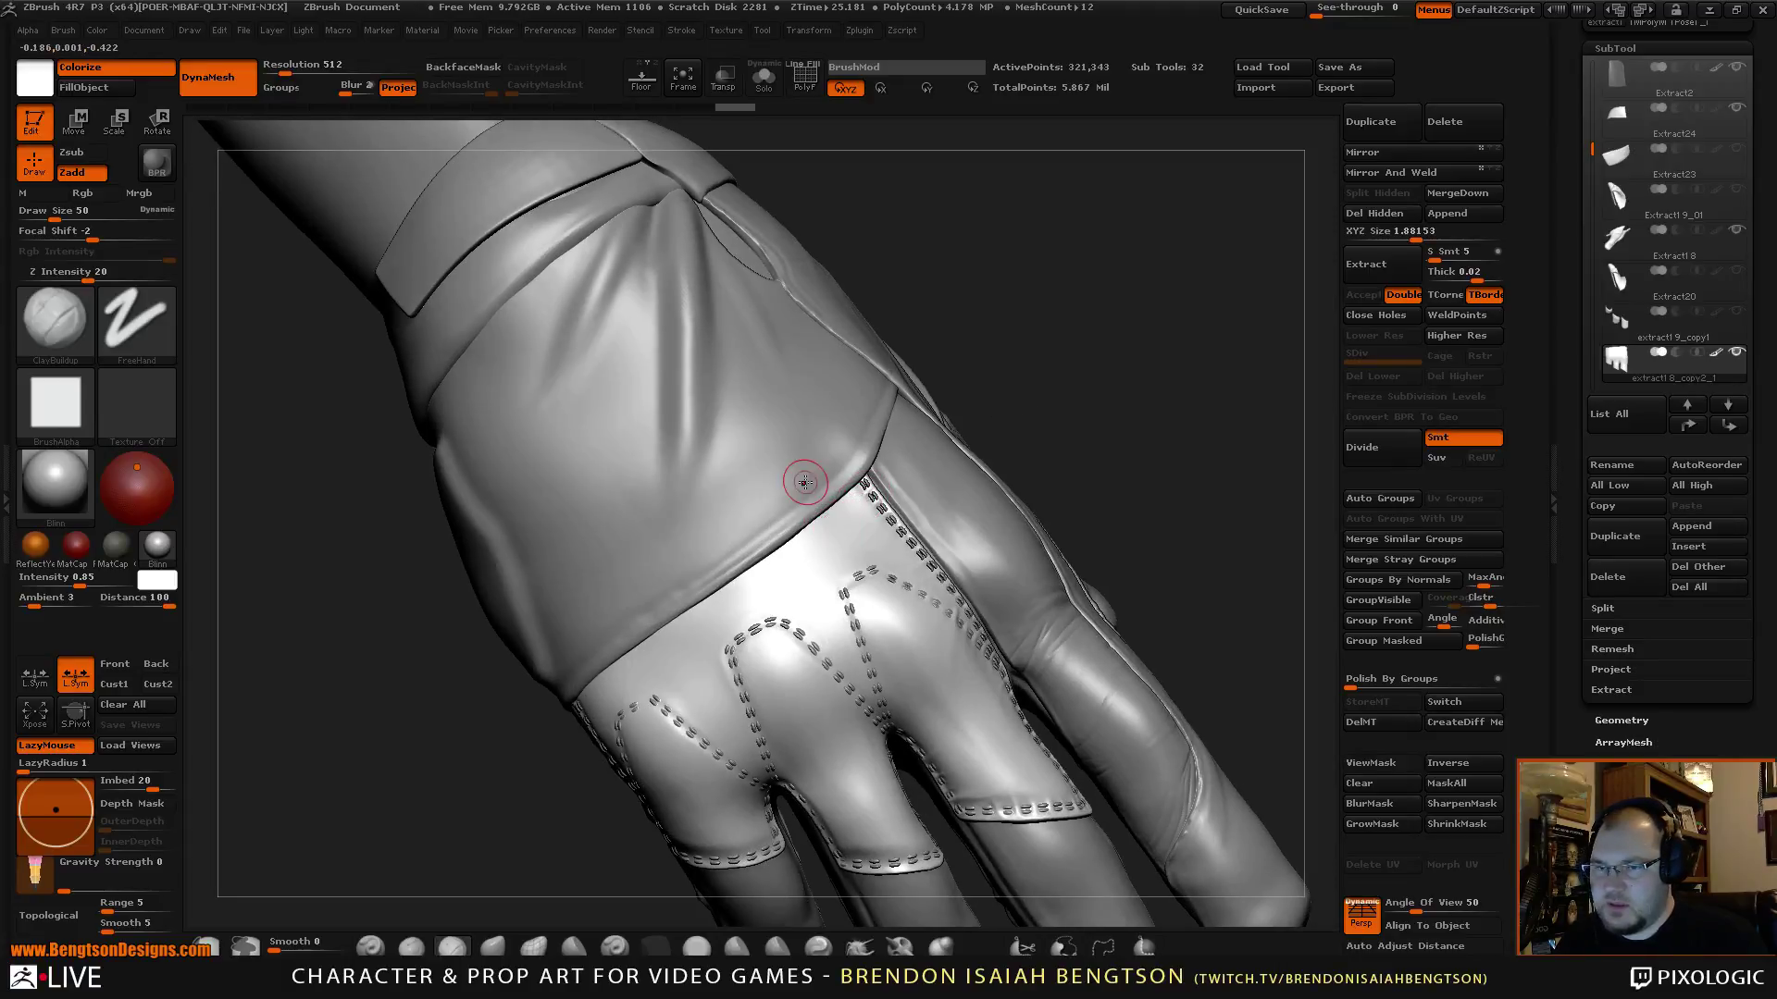
pyautogui.click(56, 402)
pyautogui.click(243, 424)
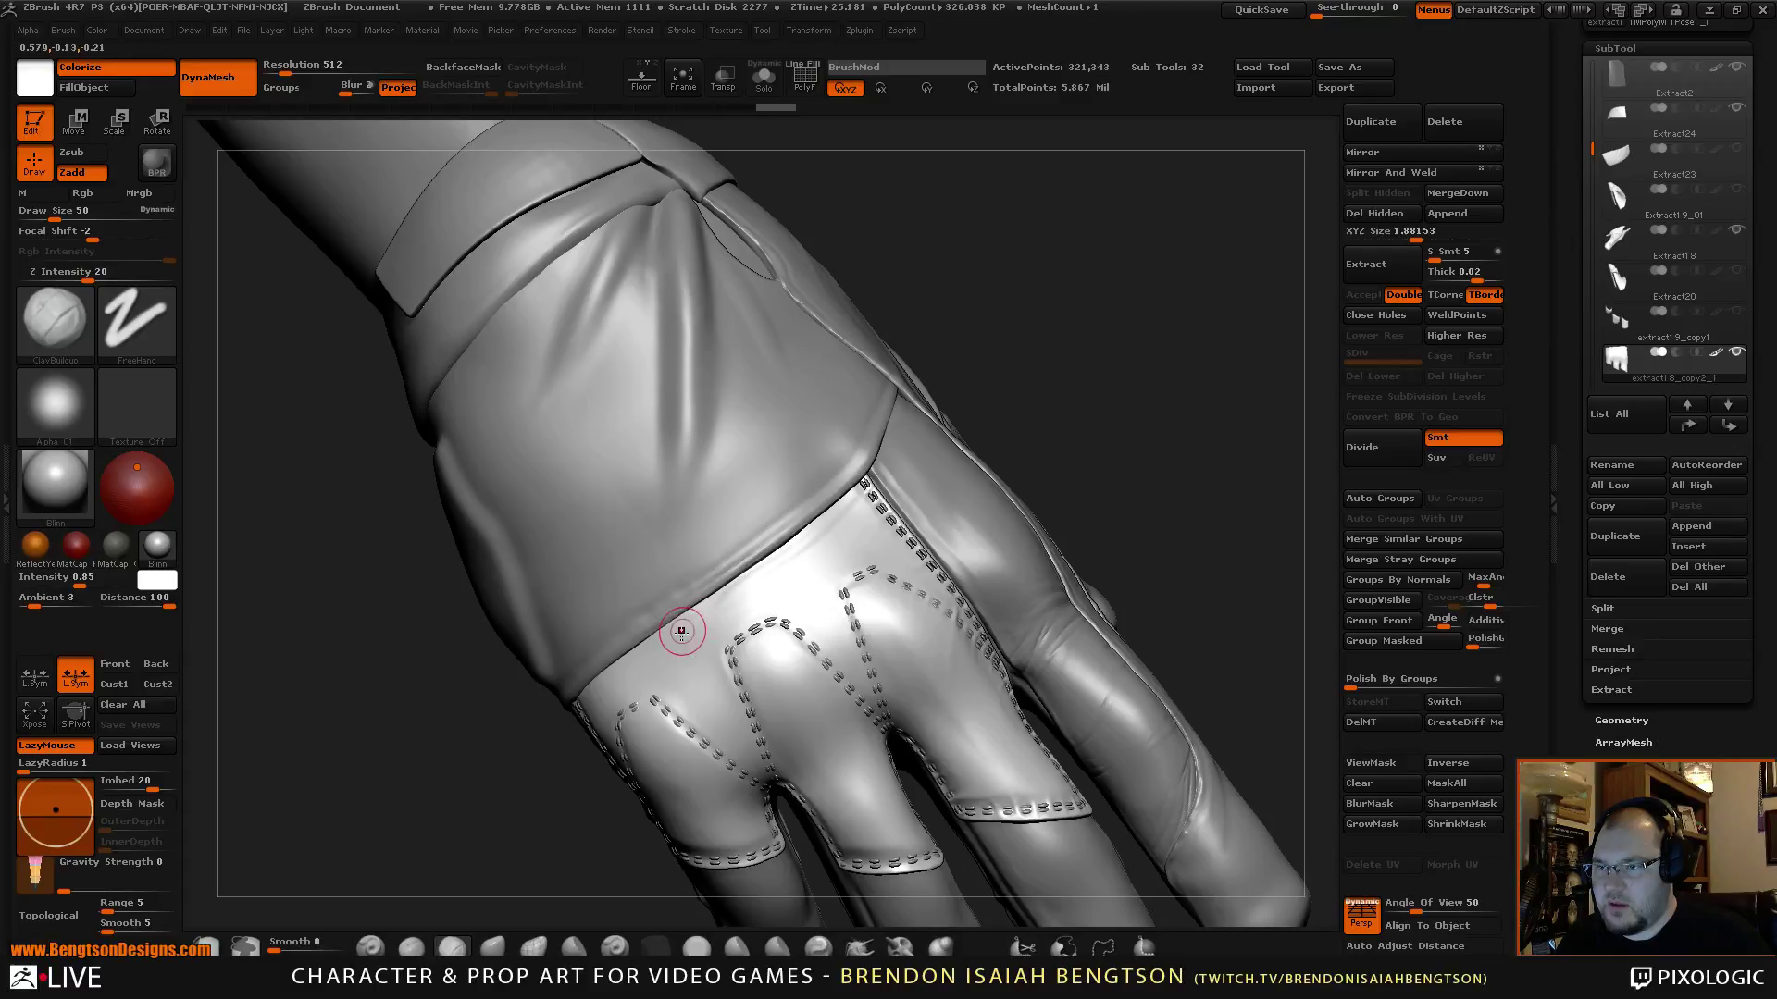
# Build up folds on the stitched knuckle panel below its wrist-side edge with ClayBuildup at Draw Size 50.
pyautogui.moveTo(1038, 364); pyautogui.dragTo(821, 504)
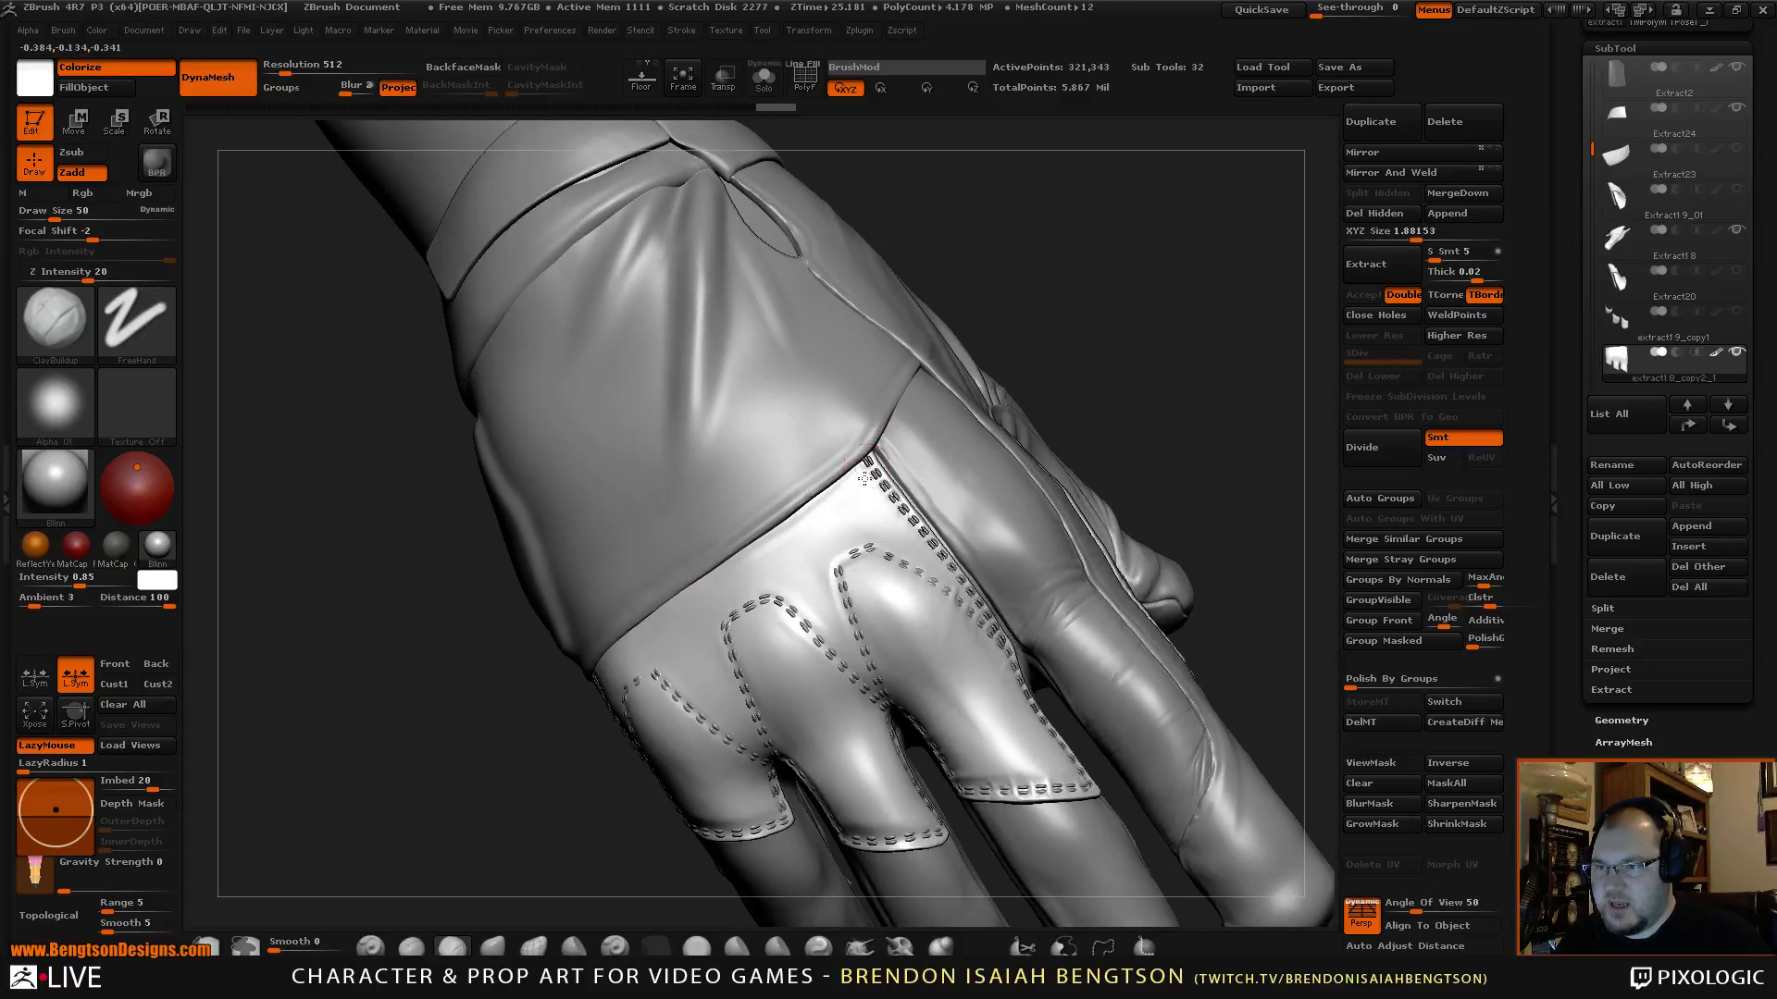
pyautogui.moveTo(752, 603); pyautogui.dragTo(749, 595)
pyautogui.moveTo(1110, 352)
pyautogui.mouseDown()
pyautogui.moveTo(1186, 286)
pyautogui.moveTo(1162, 351)
pyautogui.moveTo(1090, 318)
pyautogui.mouseUp()
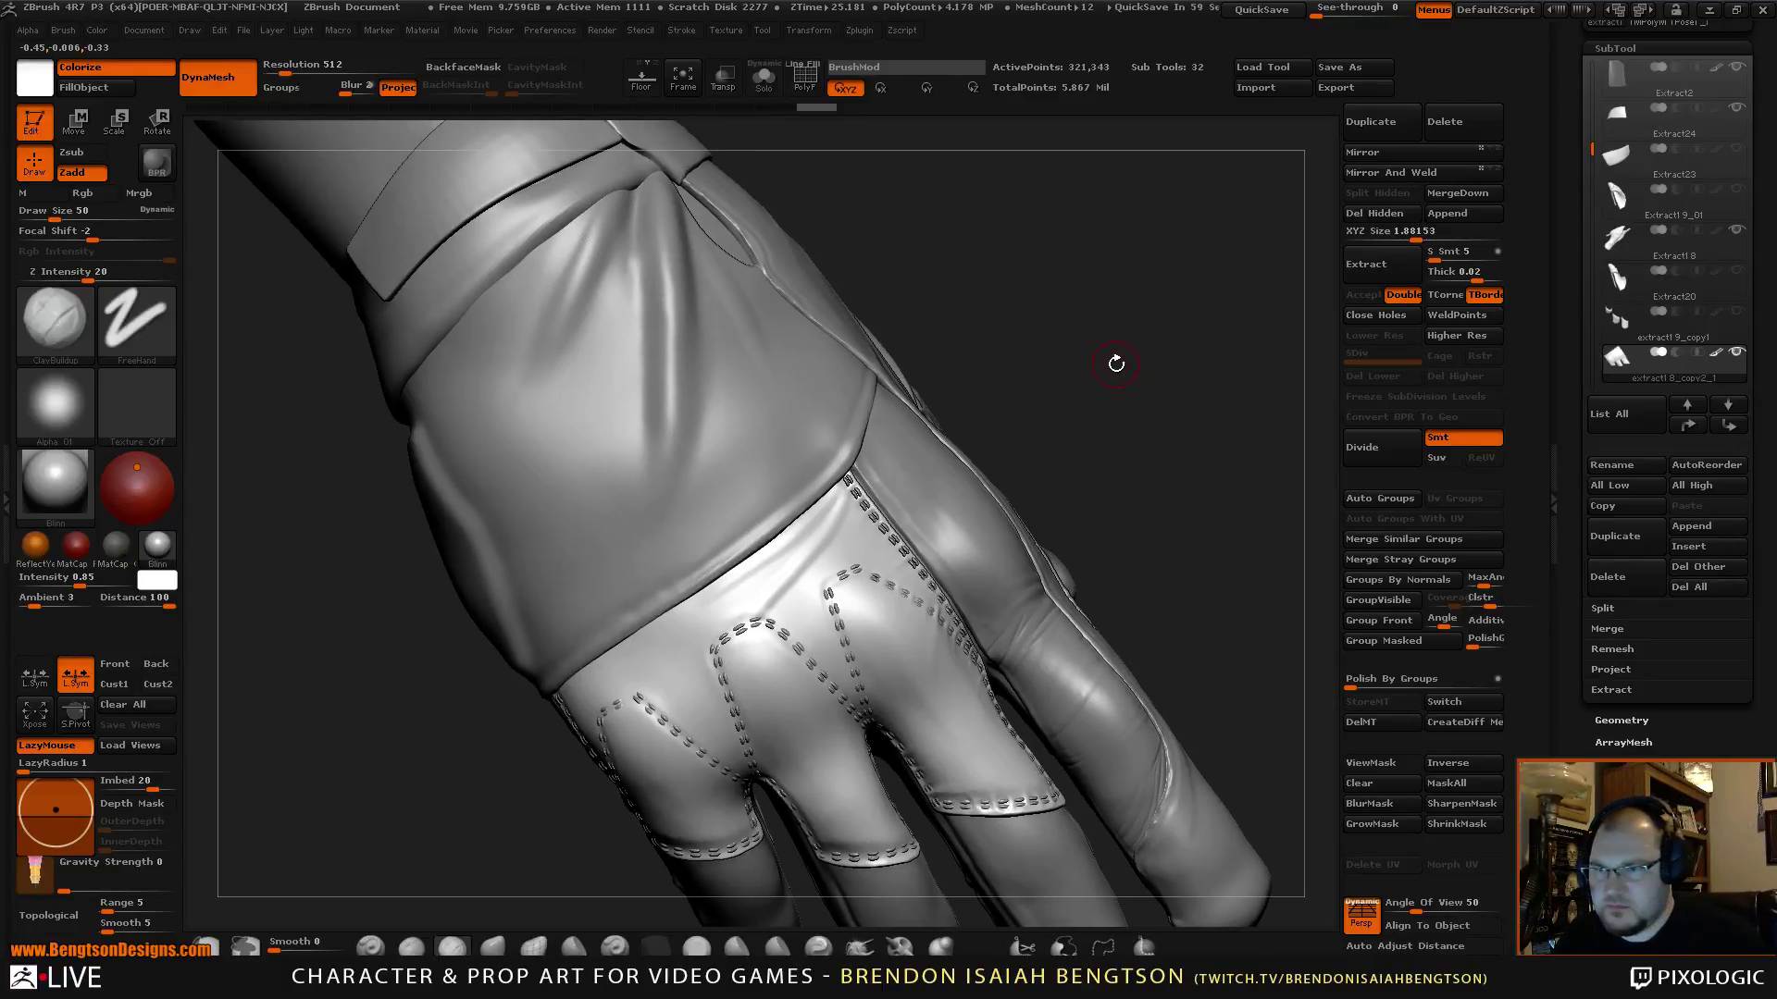
pyautogui.moveTo(1116, 362); pyautogui.dragTo(1094, 349)
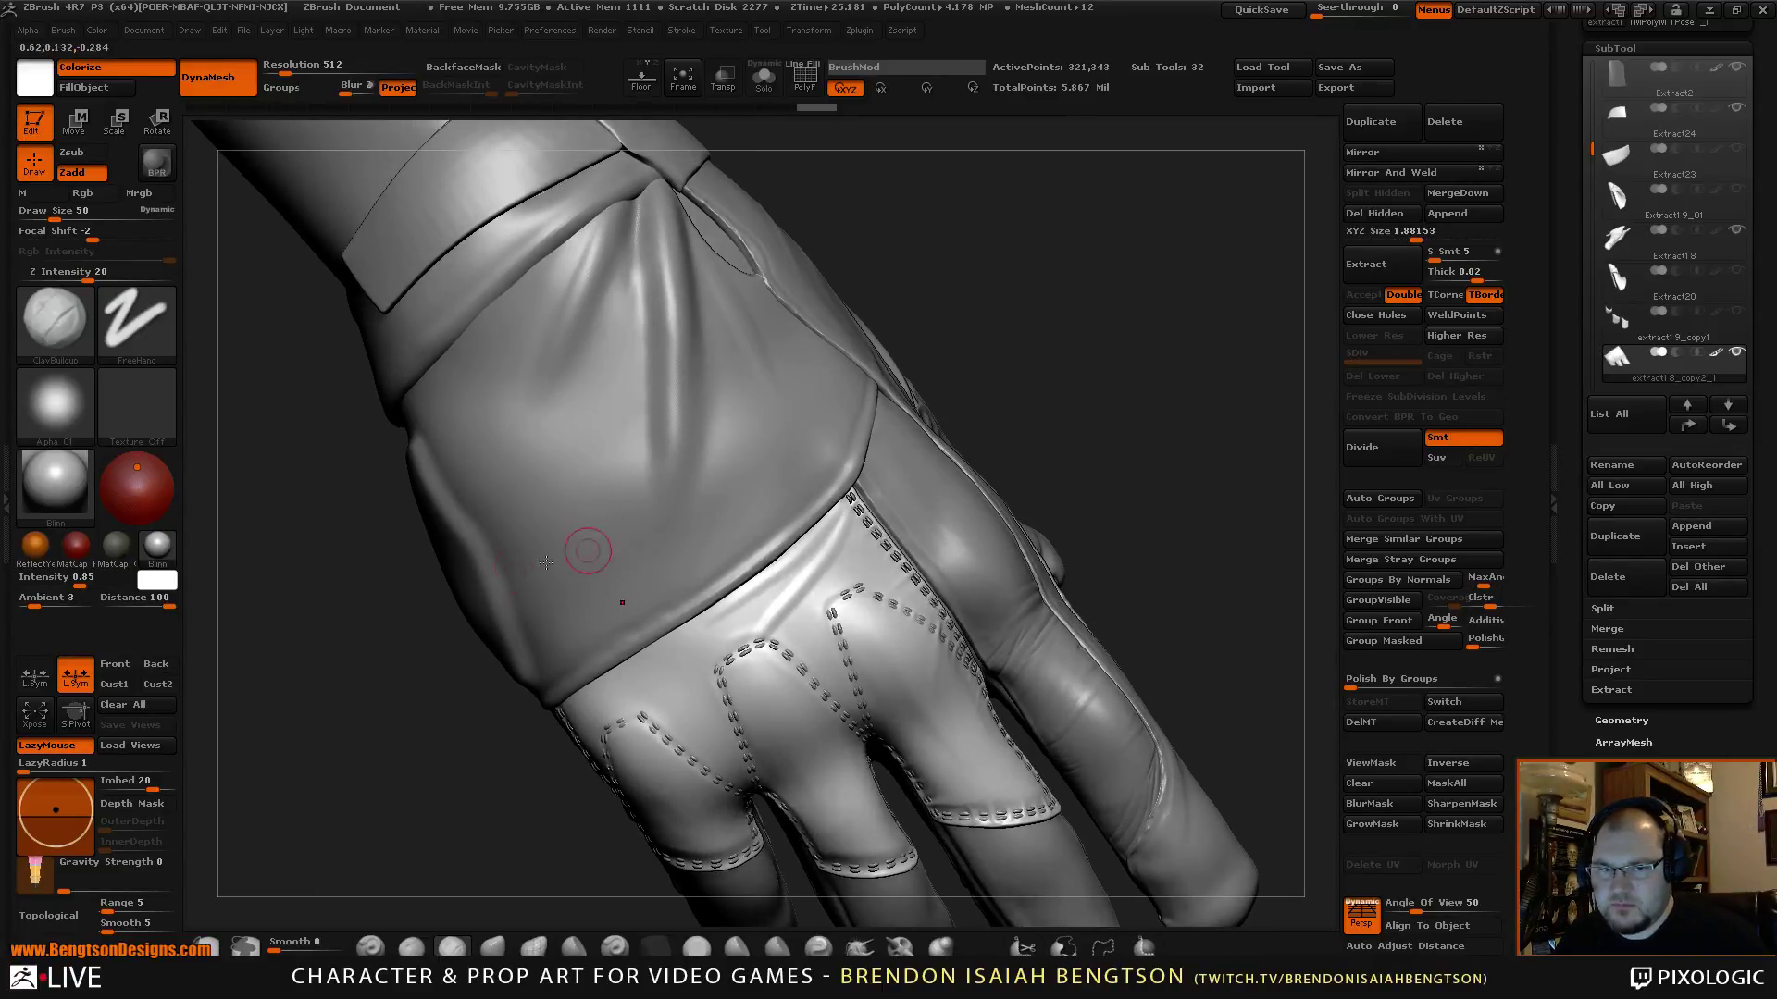
# Set LazyRadius to 8 and shape the folds at the stitched knuckle panel's corner beside the index finger with ClayBuildup at Draw Size 50.
pyautogui.click(56, 767)
pyautogui.write('8')
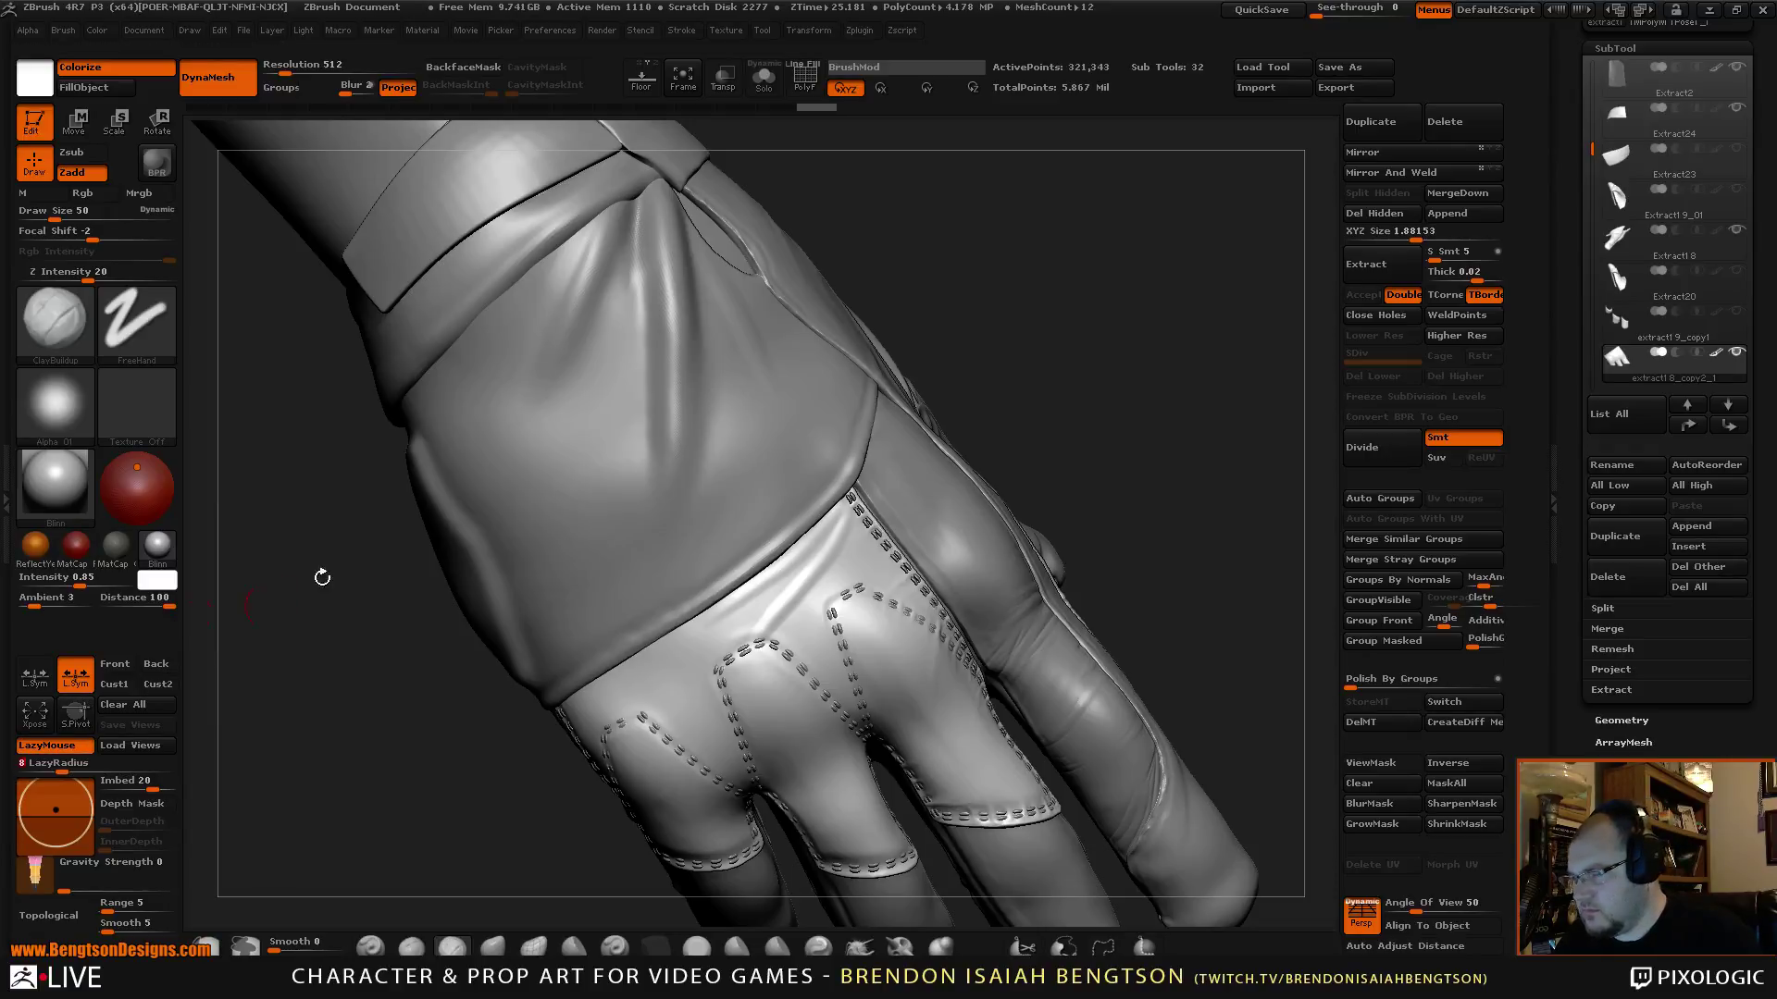
pyautogui.moveTo(1046, 368); pyautogui.dragTo(1027, 357)
pyautogui.moveTo(840, 581); pyautogui.dragTo(853, 553)
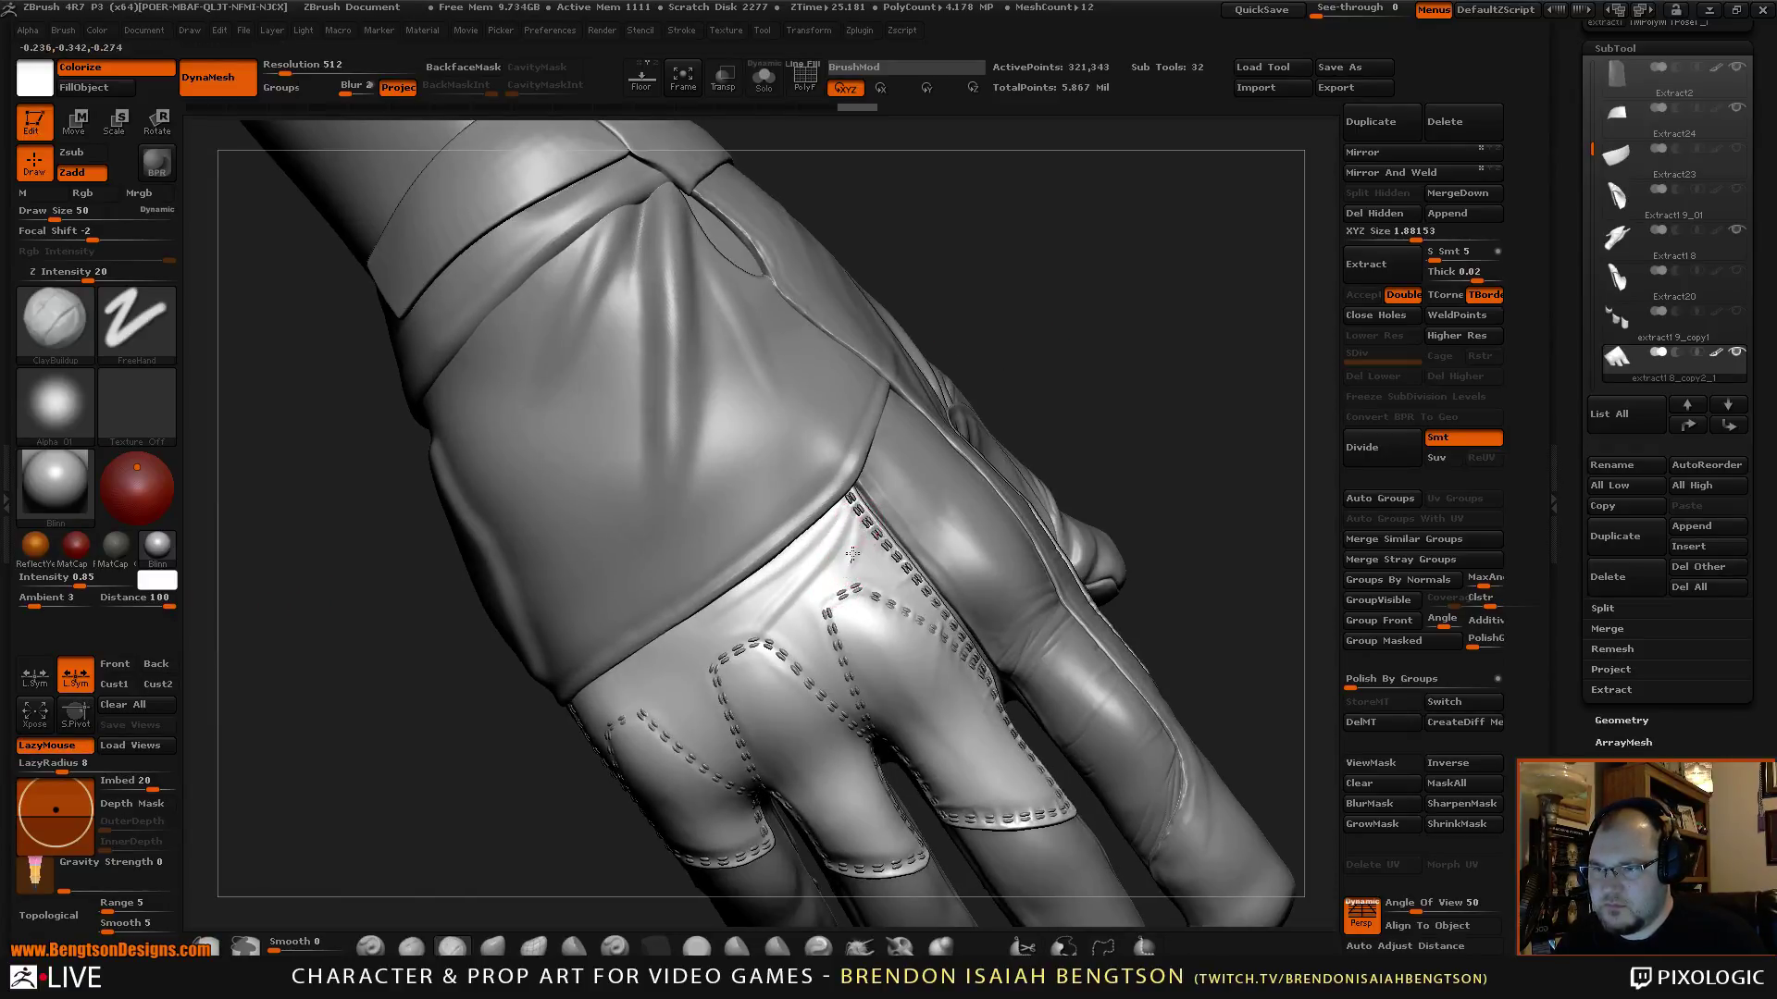
pyautogui.moveTo(1121, 363); pyautogui.dragTo(1132, 404)
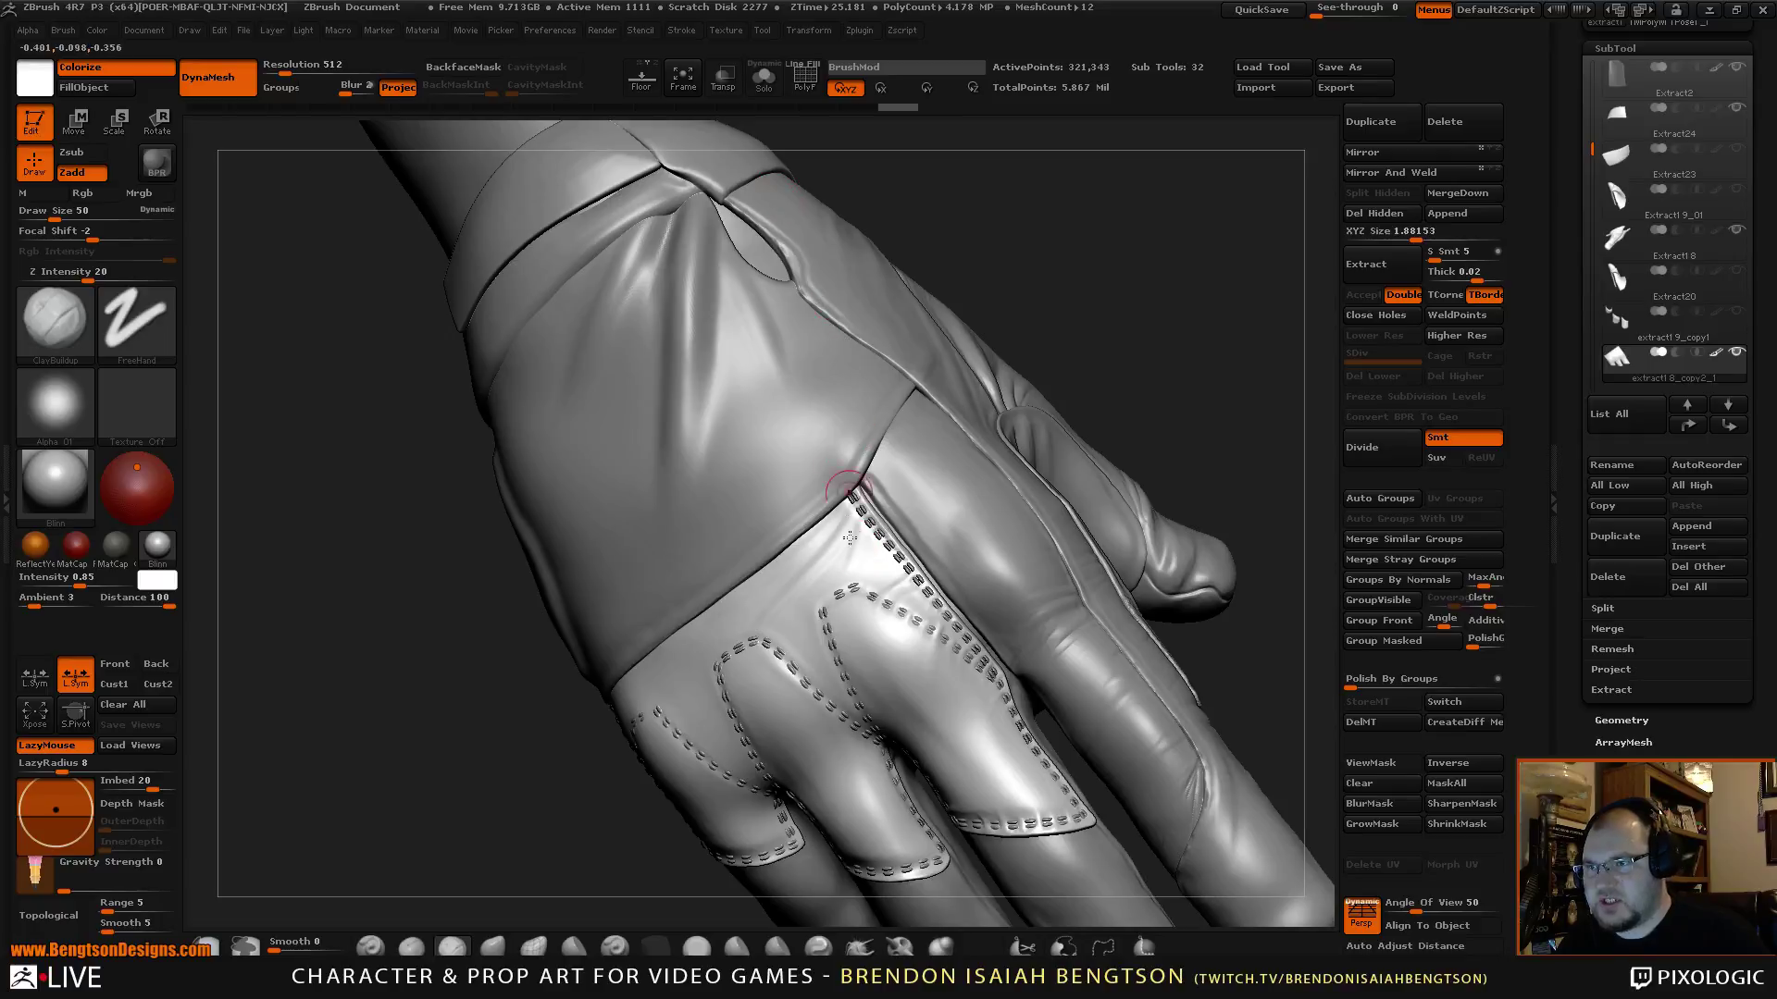
pyautogui.moveTo(1109, 261); pyautogui.dragTo(879, 553)
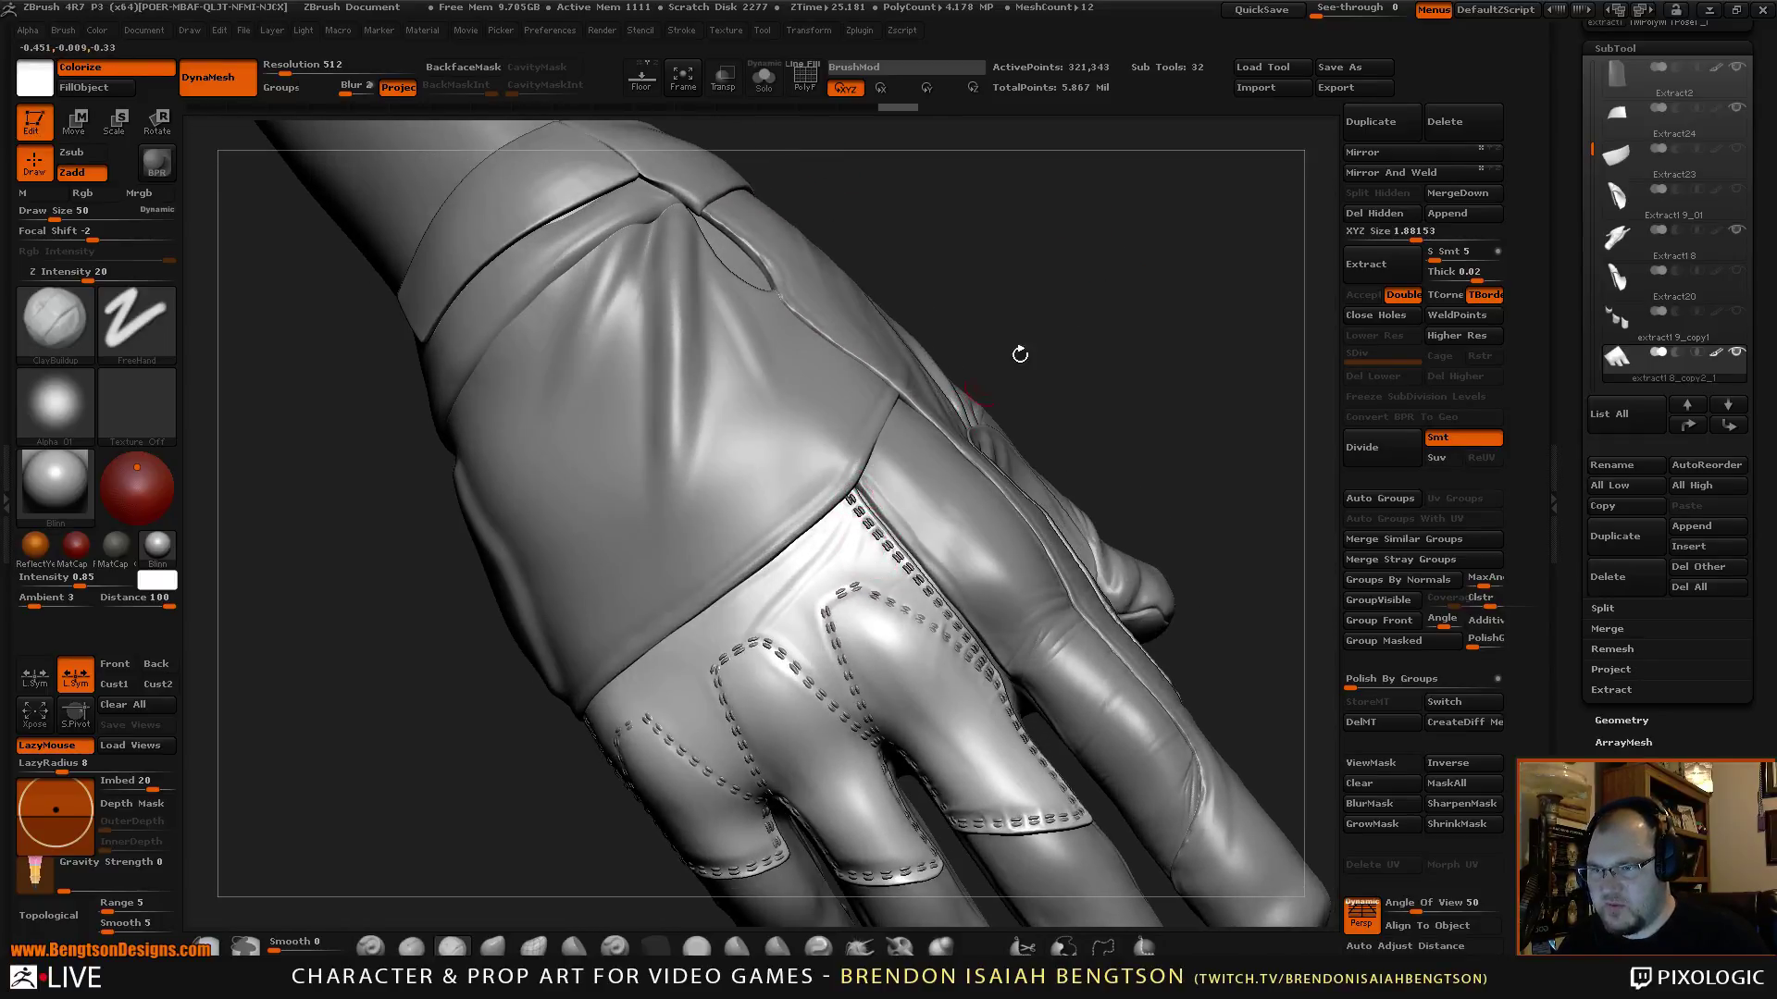
pyautogui.moveTo(1019, 349); pyautogui.dragTo(865, 543)
pyautogui.moveTo(1148, 283); pyautogui.dragTo(770, 525)
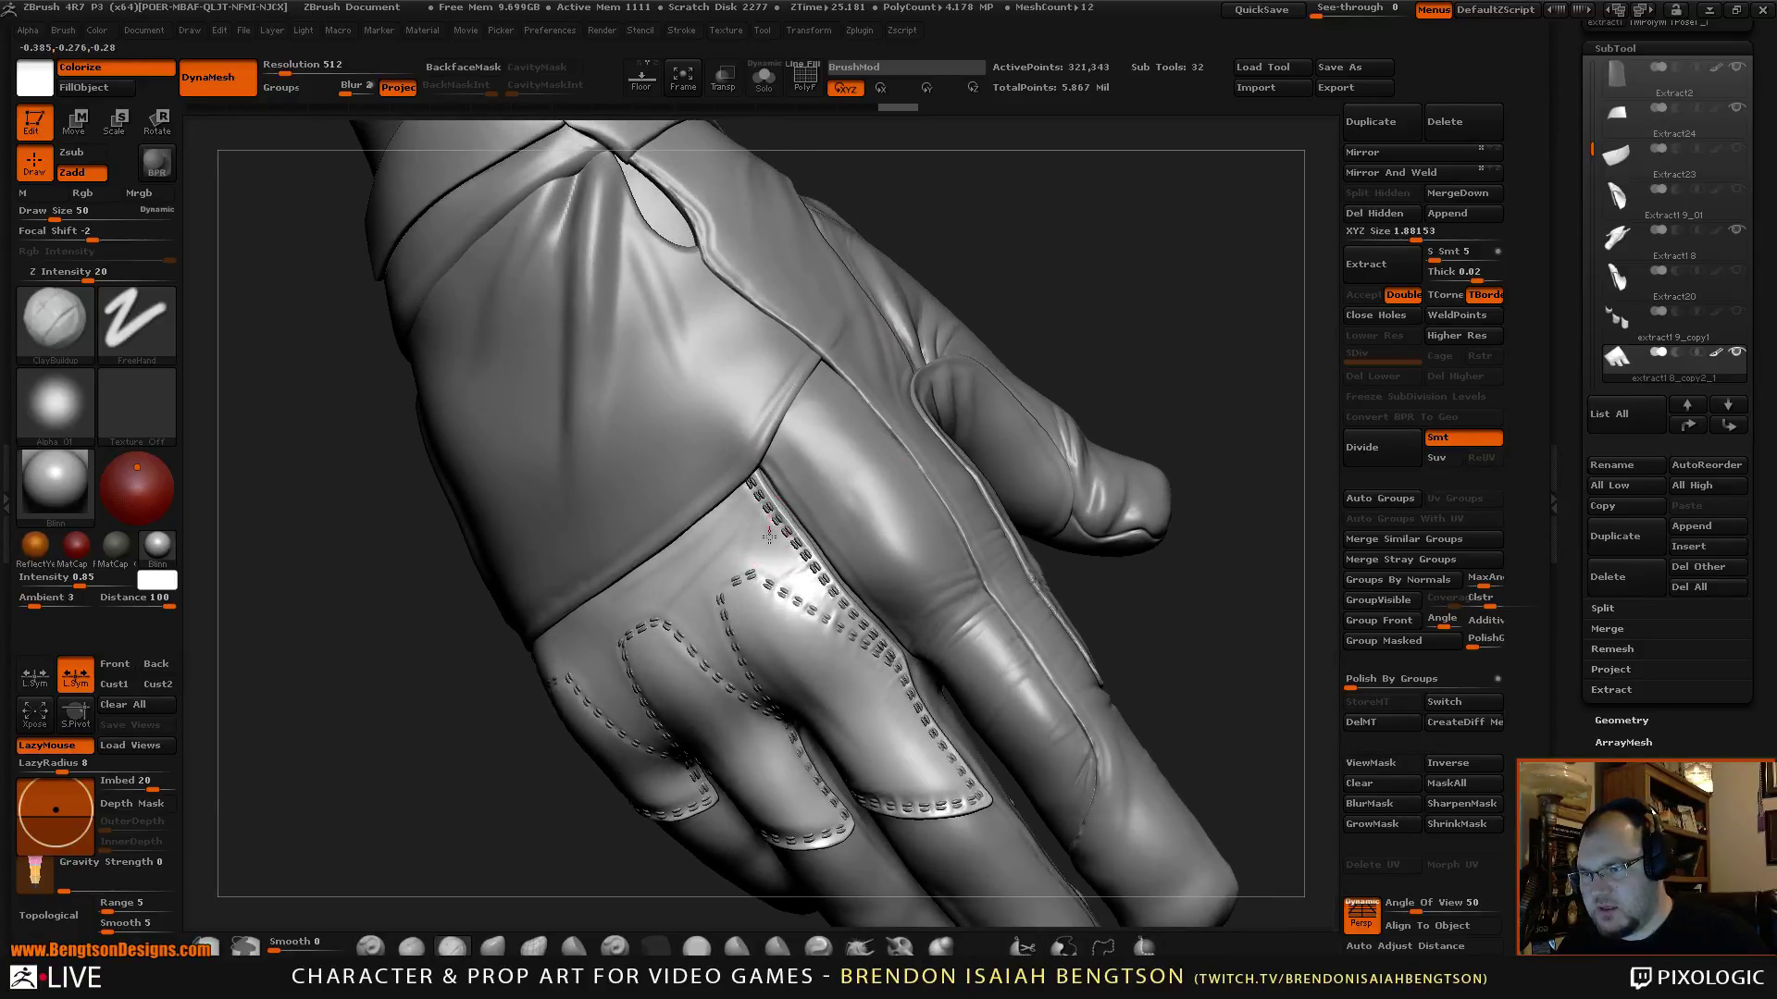
# Refine the folds running from the knuckle panel's corner toward the stitched loops with ClayBuildup at Draw Size 39.
pyautogui.press('space')
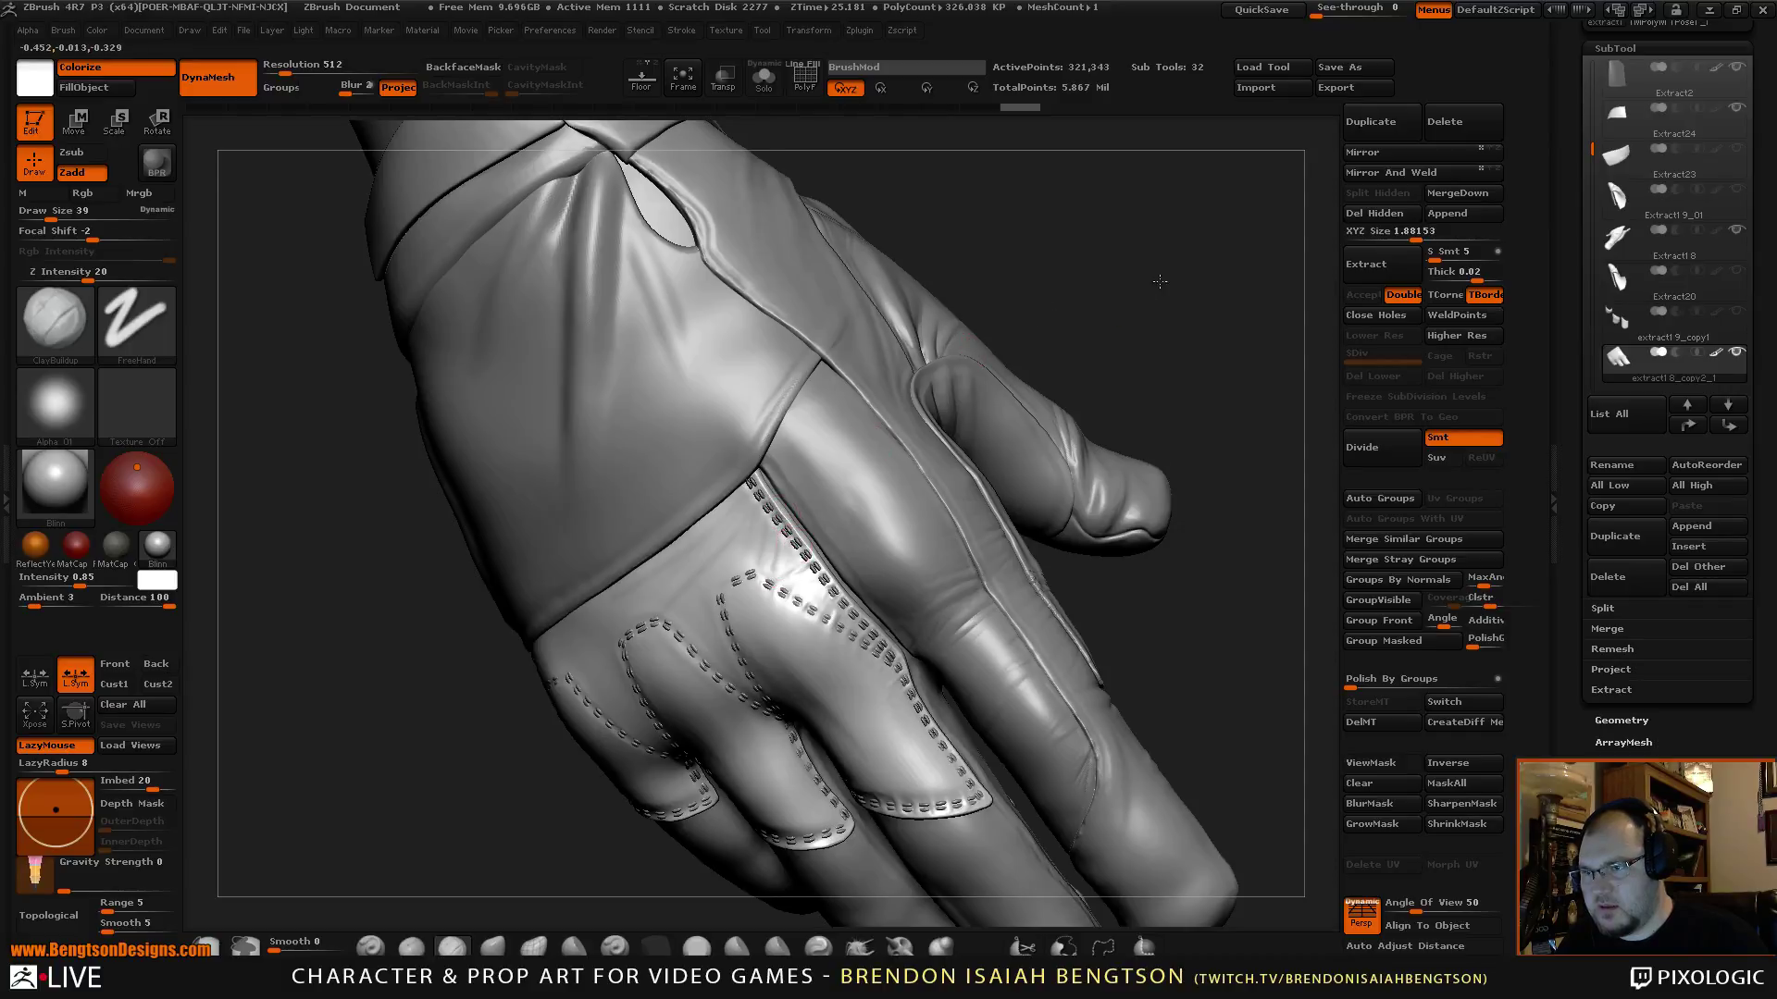
pyautogui.moveTo(1158, 278); pyautogui.dragTo(901, 455)
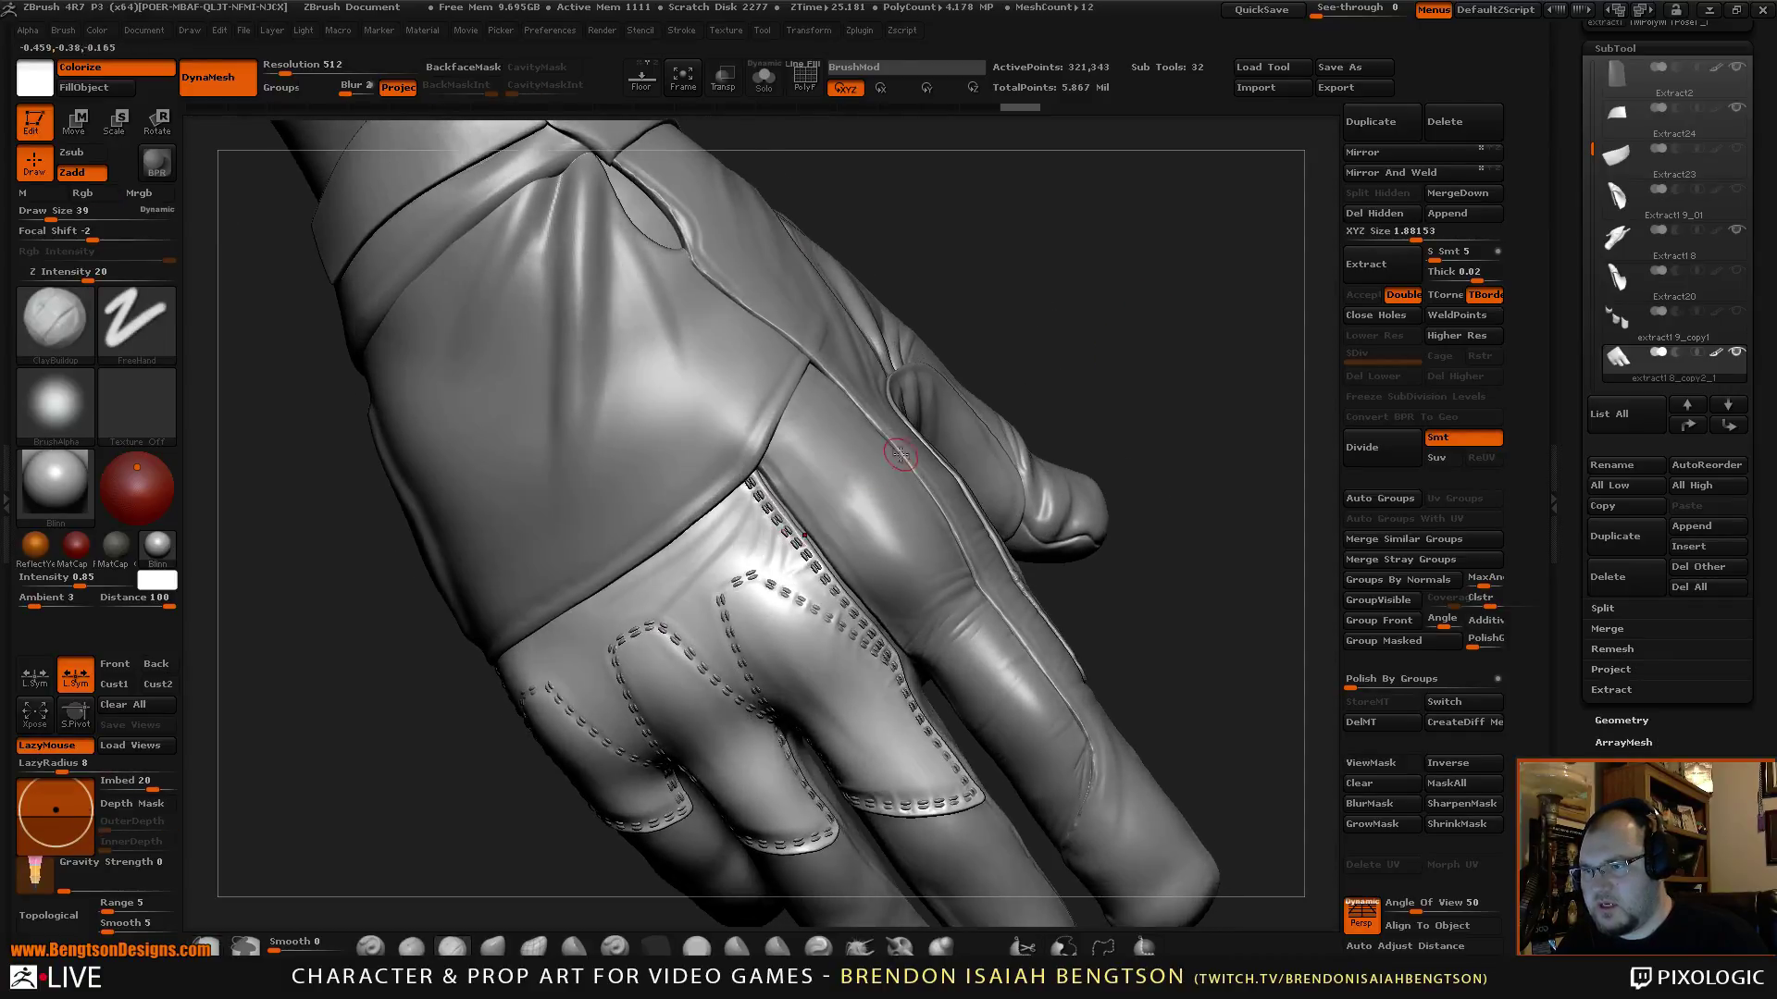
pyautogui.moveTo(1135, 309)
pyautogui.mouseDown()
pyautogui.moveTo(1057, 368)
pyautogui.moveTo(1094, 317)
pyautogui.moveTo(1124, 342)
pyautogui.moveTo(980, 335)
pyautogui.moveTo(1019, 269)
pyautogui.moveTo(812, 446)
pyautogui.mouseUp()
pyautogui.press('ctrl')
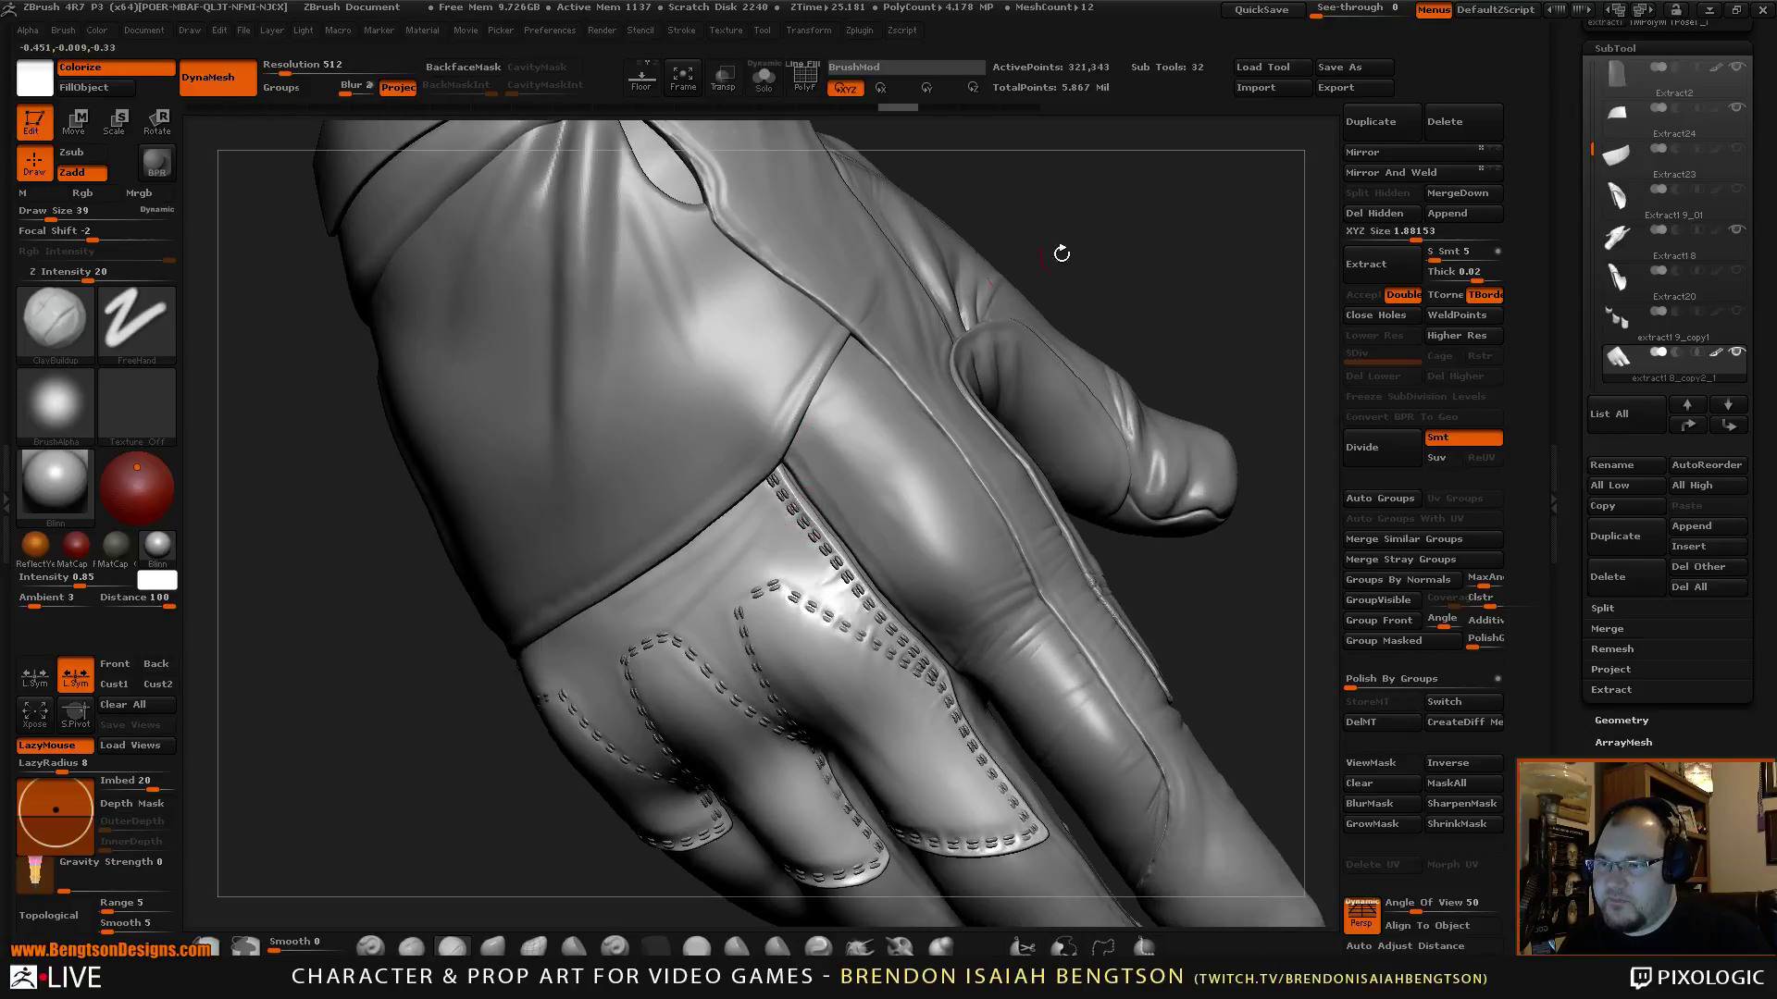
pyautogui.moveTo(1061, 254)
pyautogui.mouseDown()
pyautogui.moveTo(981, 333)
pyautogui.moveTo(1153, 237)
pyautogui.moveTo(1181, 269)
pyautogui.moveTo(1169, 64)
pyautogui.moveTo(1142, 285)
pyautogui.moveTo(1169, 432)
pyautogui.moveTo(1181, 399)
pyautogui.mouseUp()
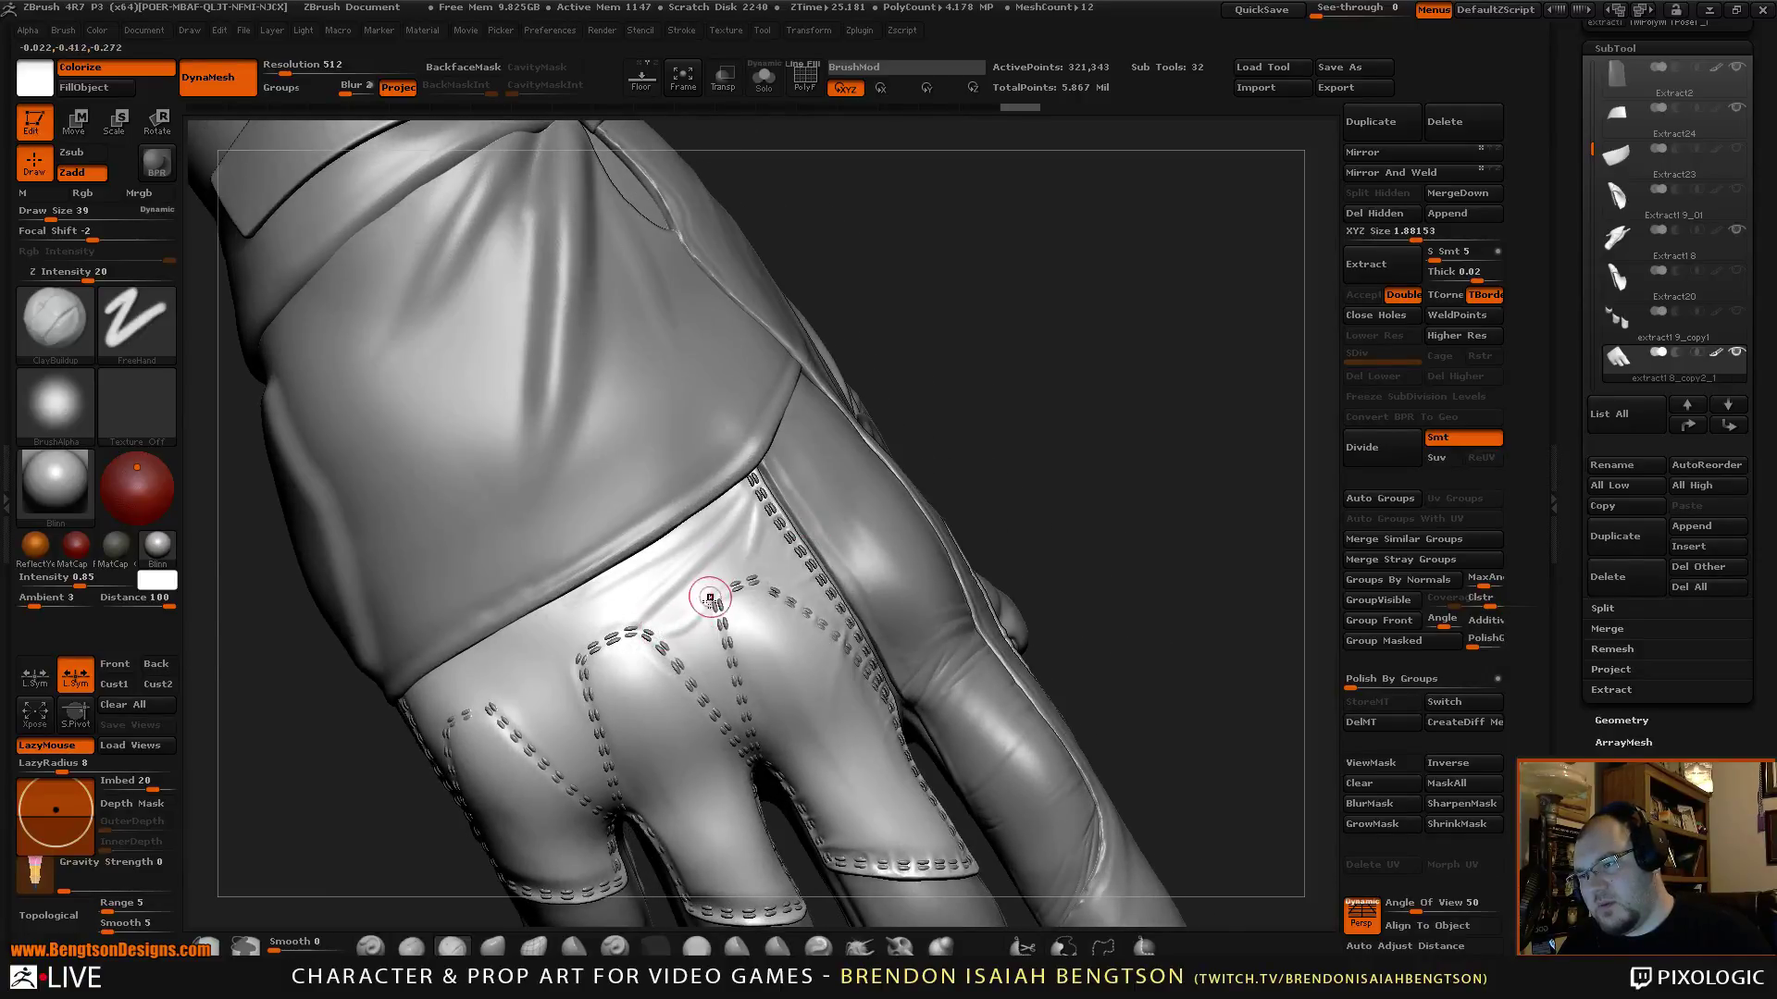
pyautogui.moveTo(937, 362); pyautogui.dragTo(751, 606)
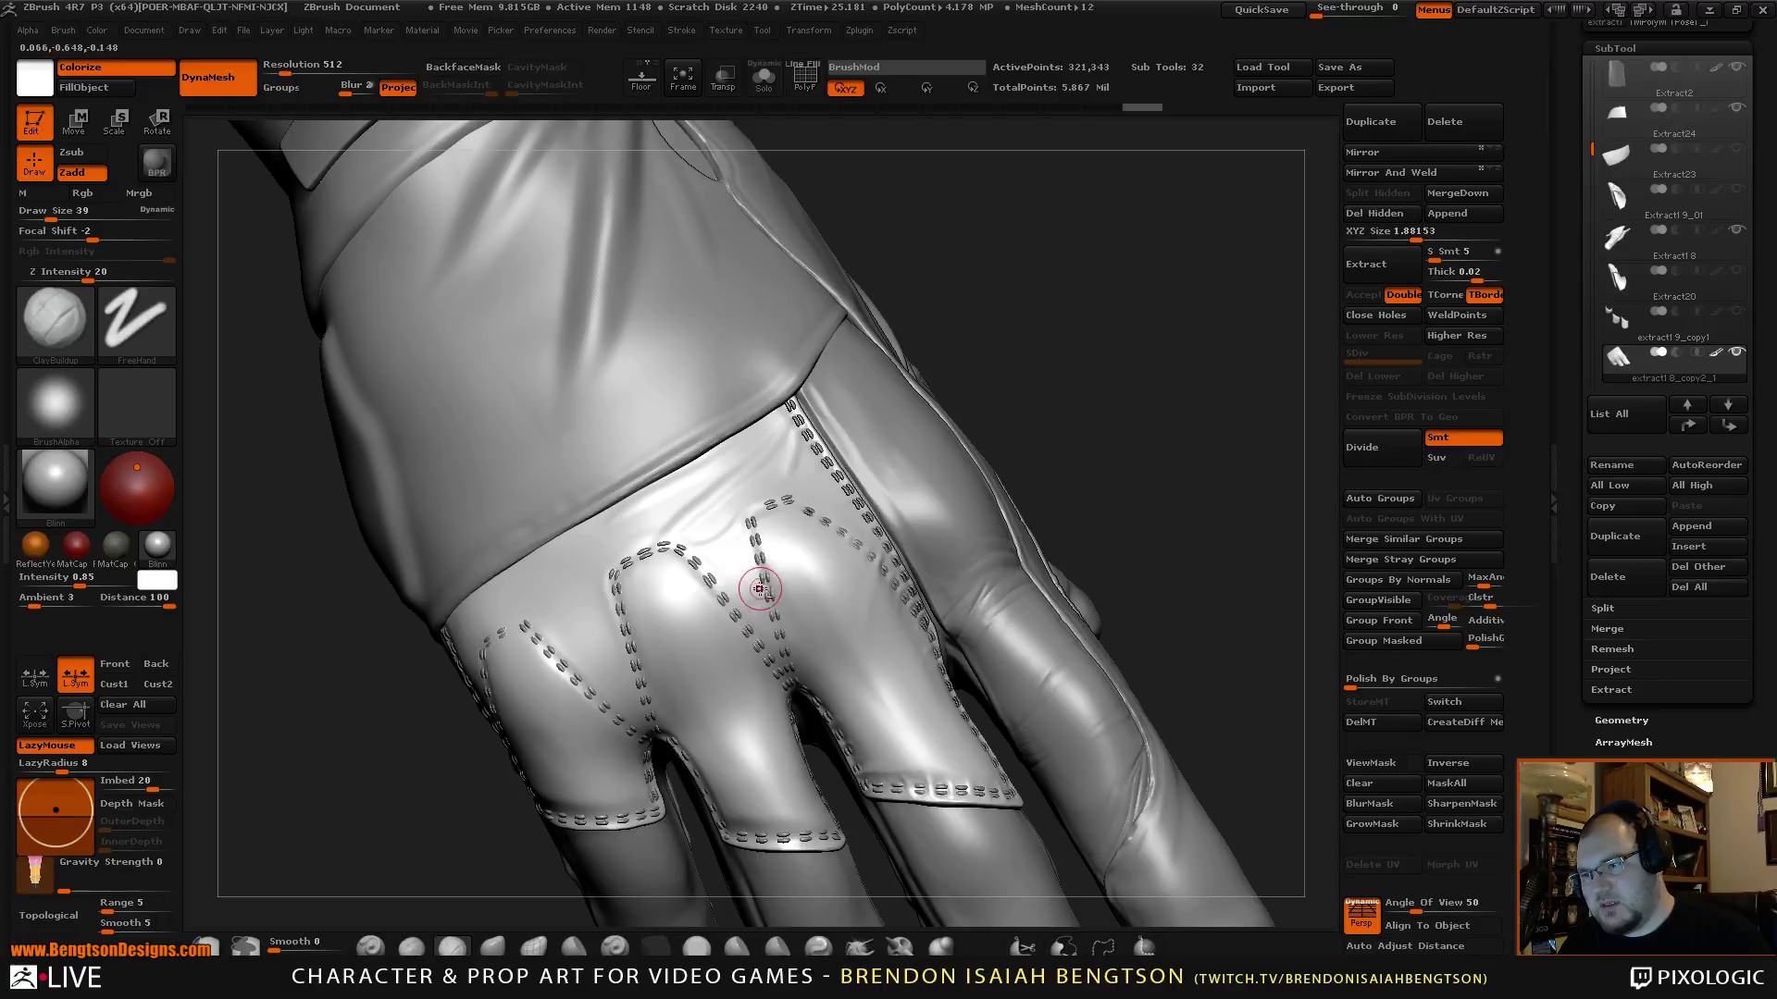
# Turn off LazyMouse and add small folds between the two stitched loops nearest the index finger with ClayBuildup at Draw Size 20, smoothing them.
pyautogui.click(47, 746)
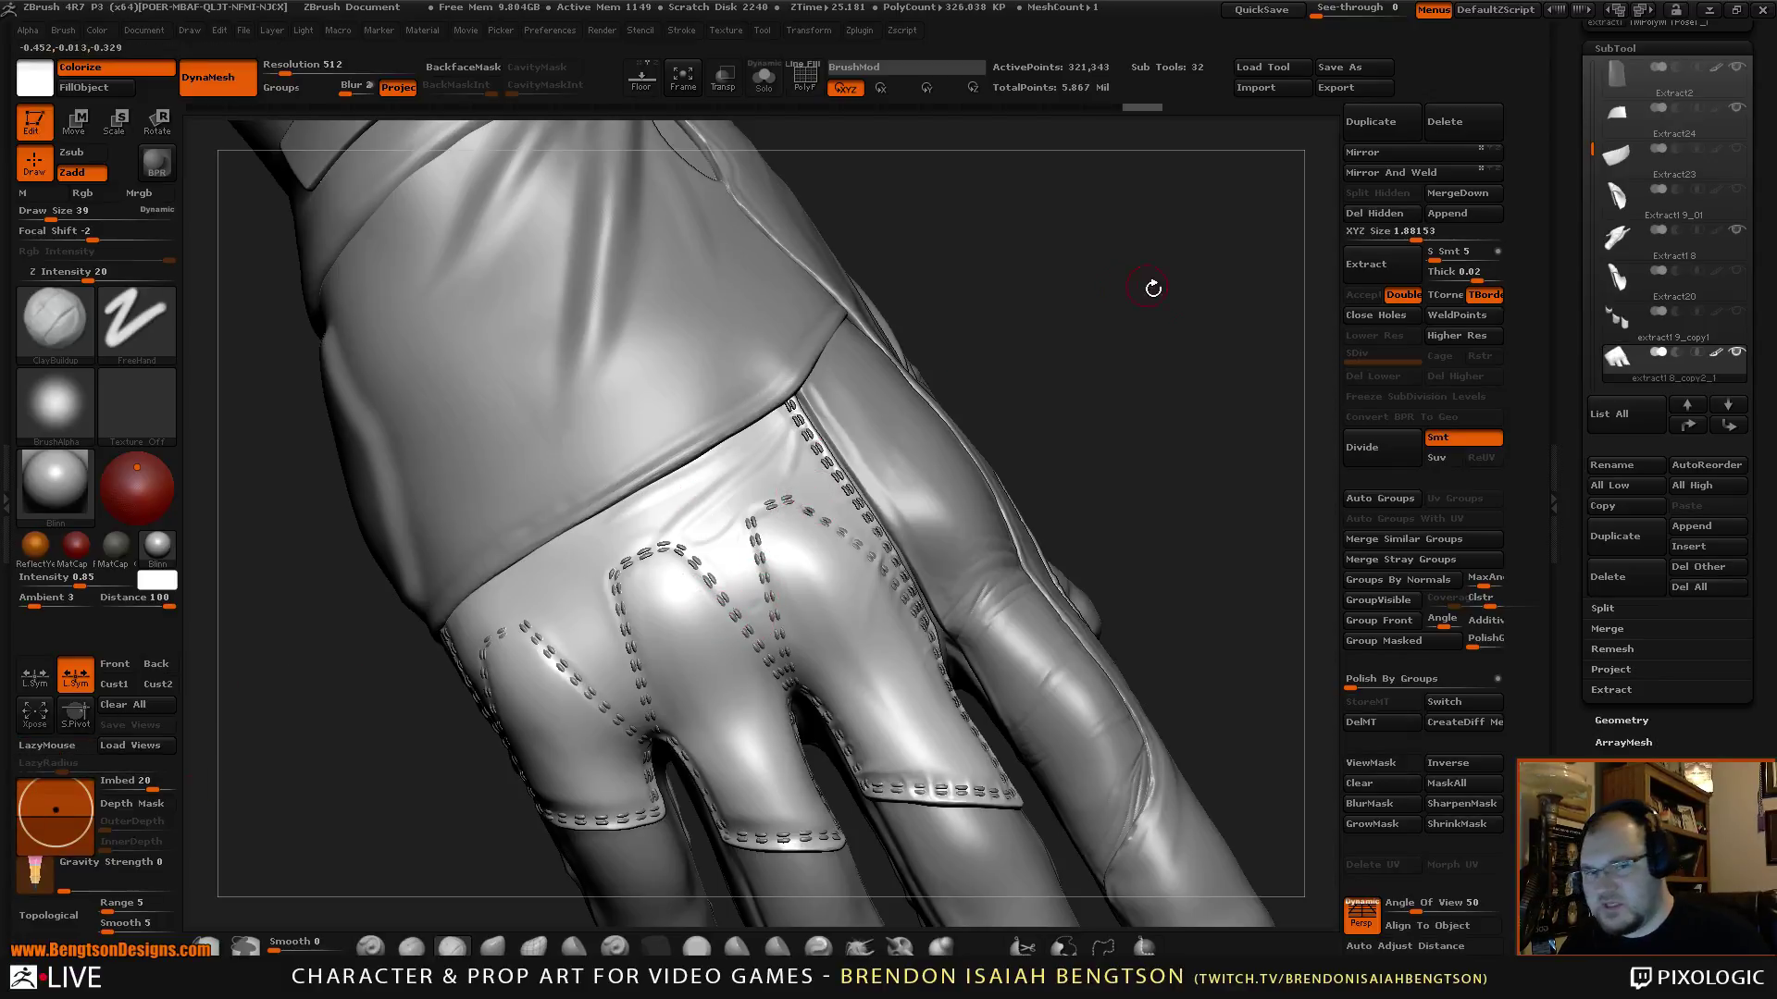
pyautogui.moveTo(1152, 288)
pyautogui.mouseDown()
pyautogui.moveTo(1180, 324)
pyautogui.moveTo(1156, 319)
pyautogui.mouseUp()
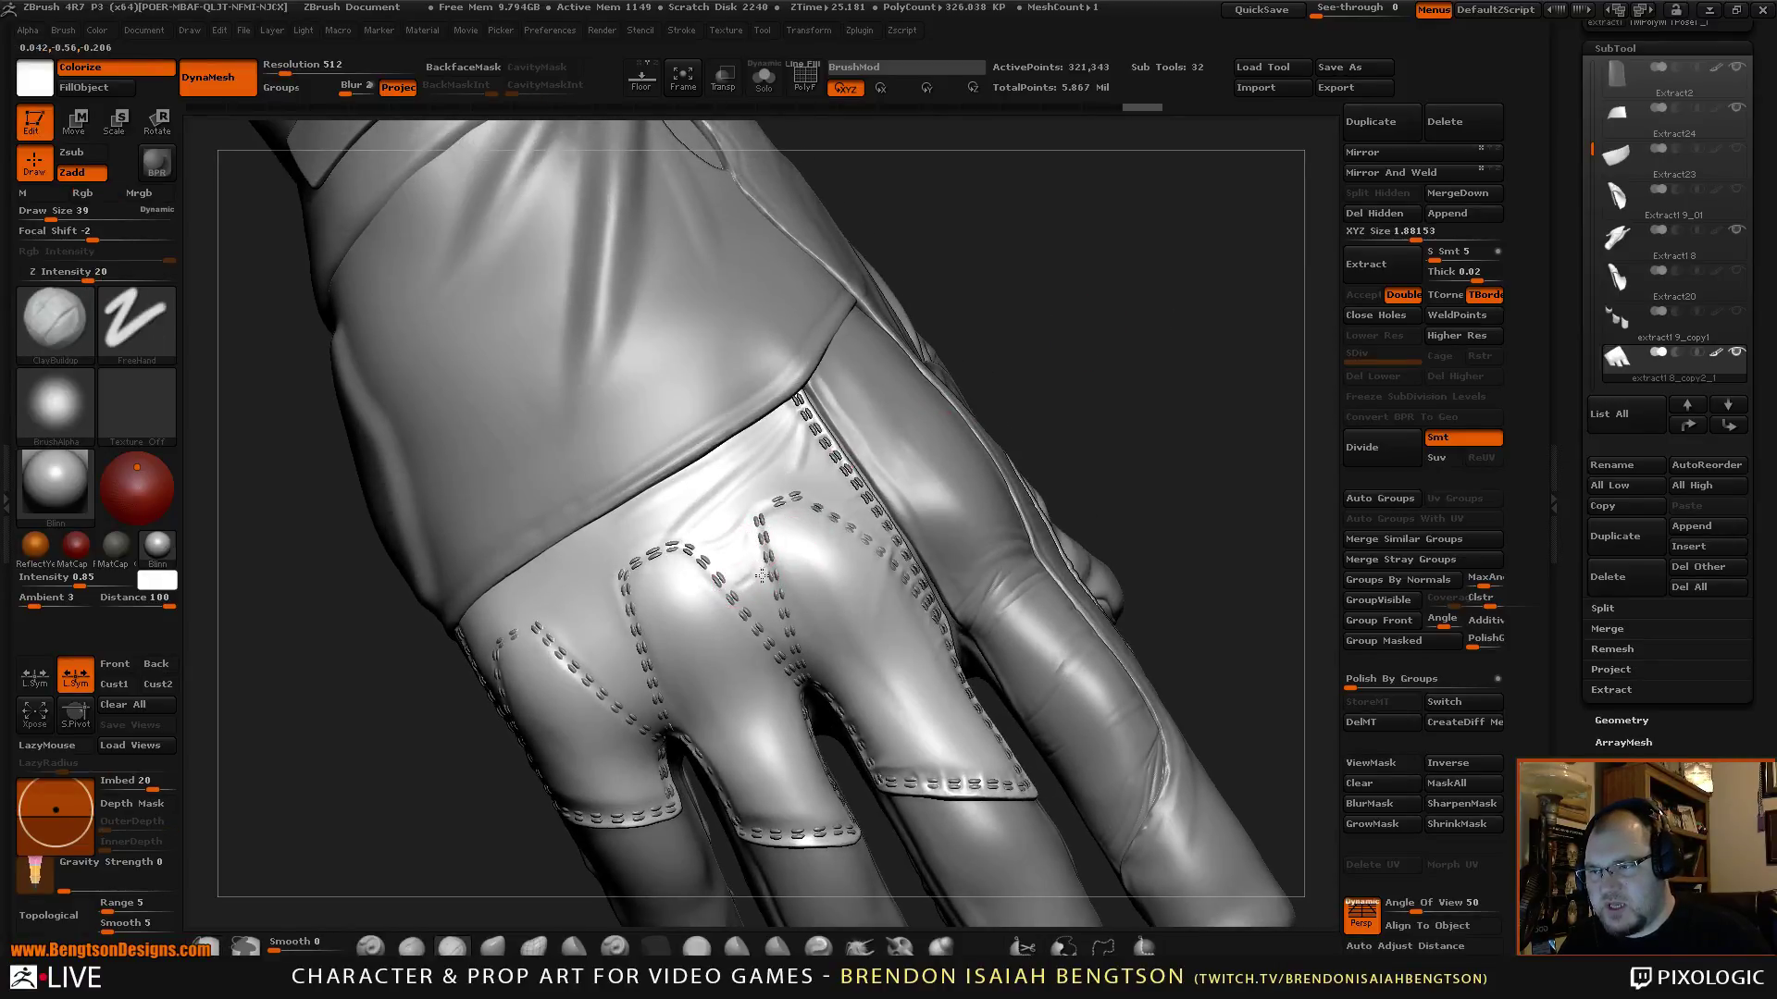
pyautogui.press('space')
pyautogui.moveTo(751, 570); pyautogui.dragTo(764, 609)
pyautogui.keyDown('alt'); pyautogui.moveTo(1191, 377); pyautogui.dragTo(753, 536); pyautogui.keyUp('alt')
pyautogui.press('space')
pyautogui.press('shift')
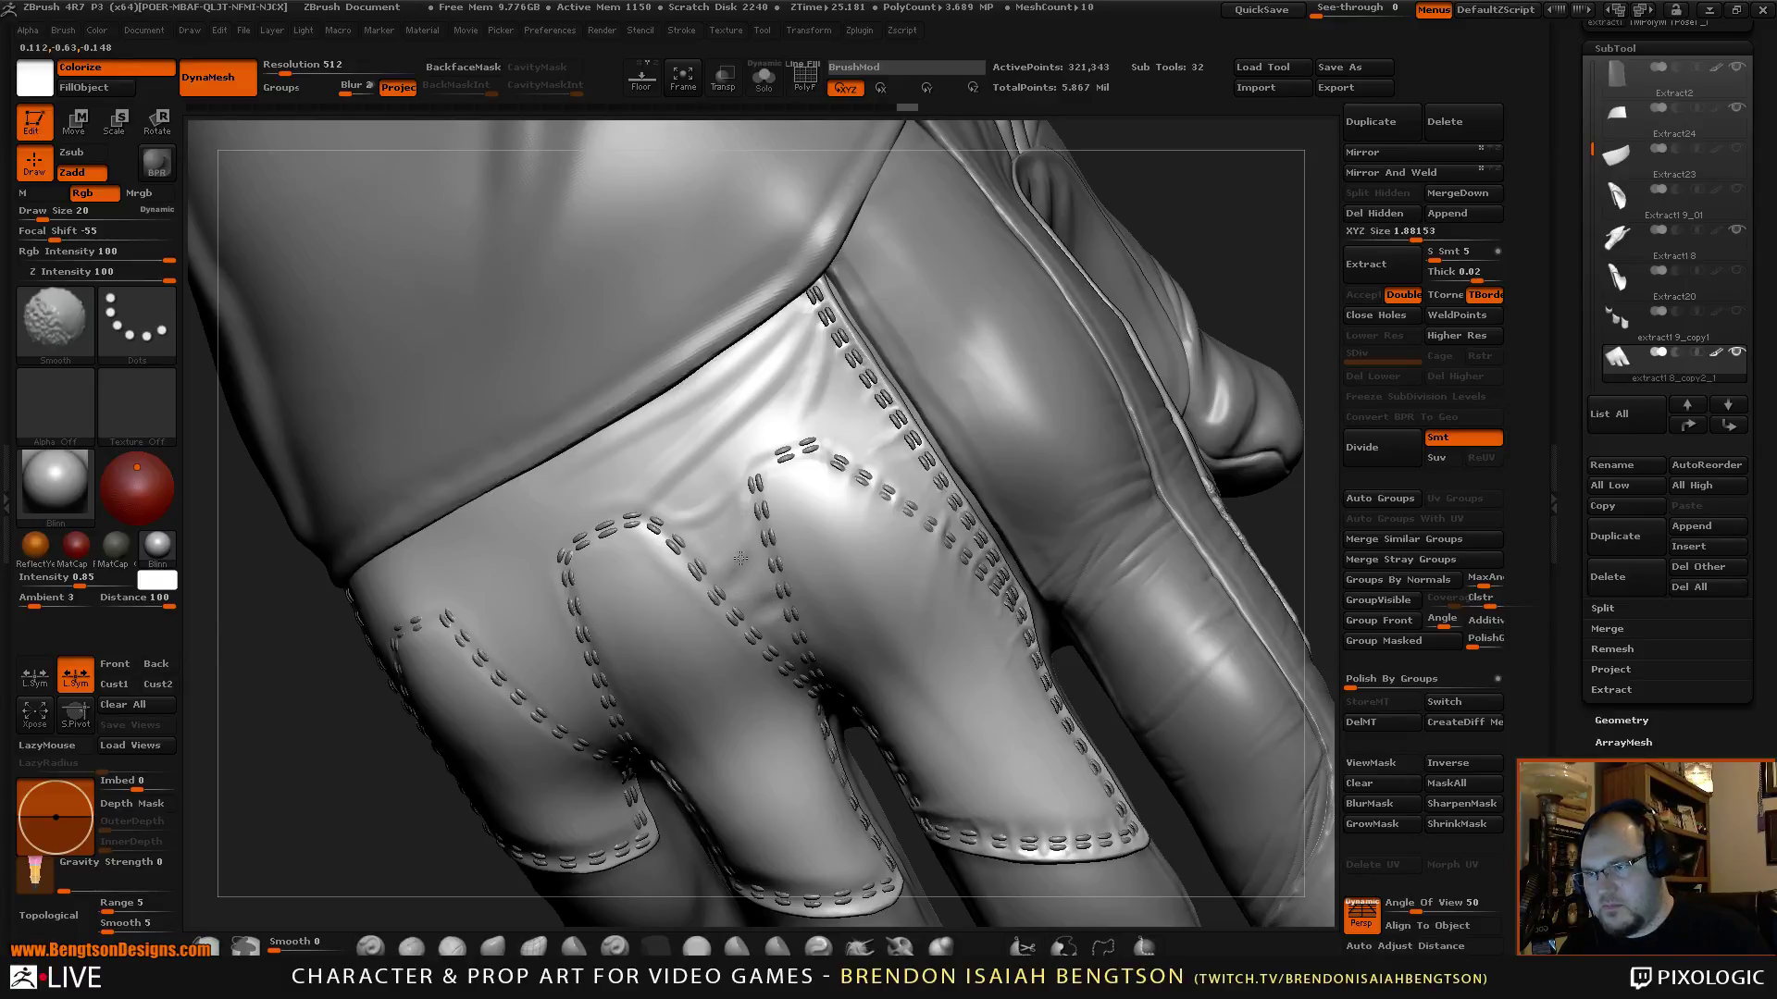
pyautogui.moveTo(1230, 238); pyautogui.dragTo(1187, 218)
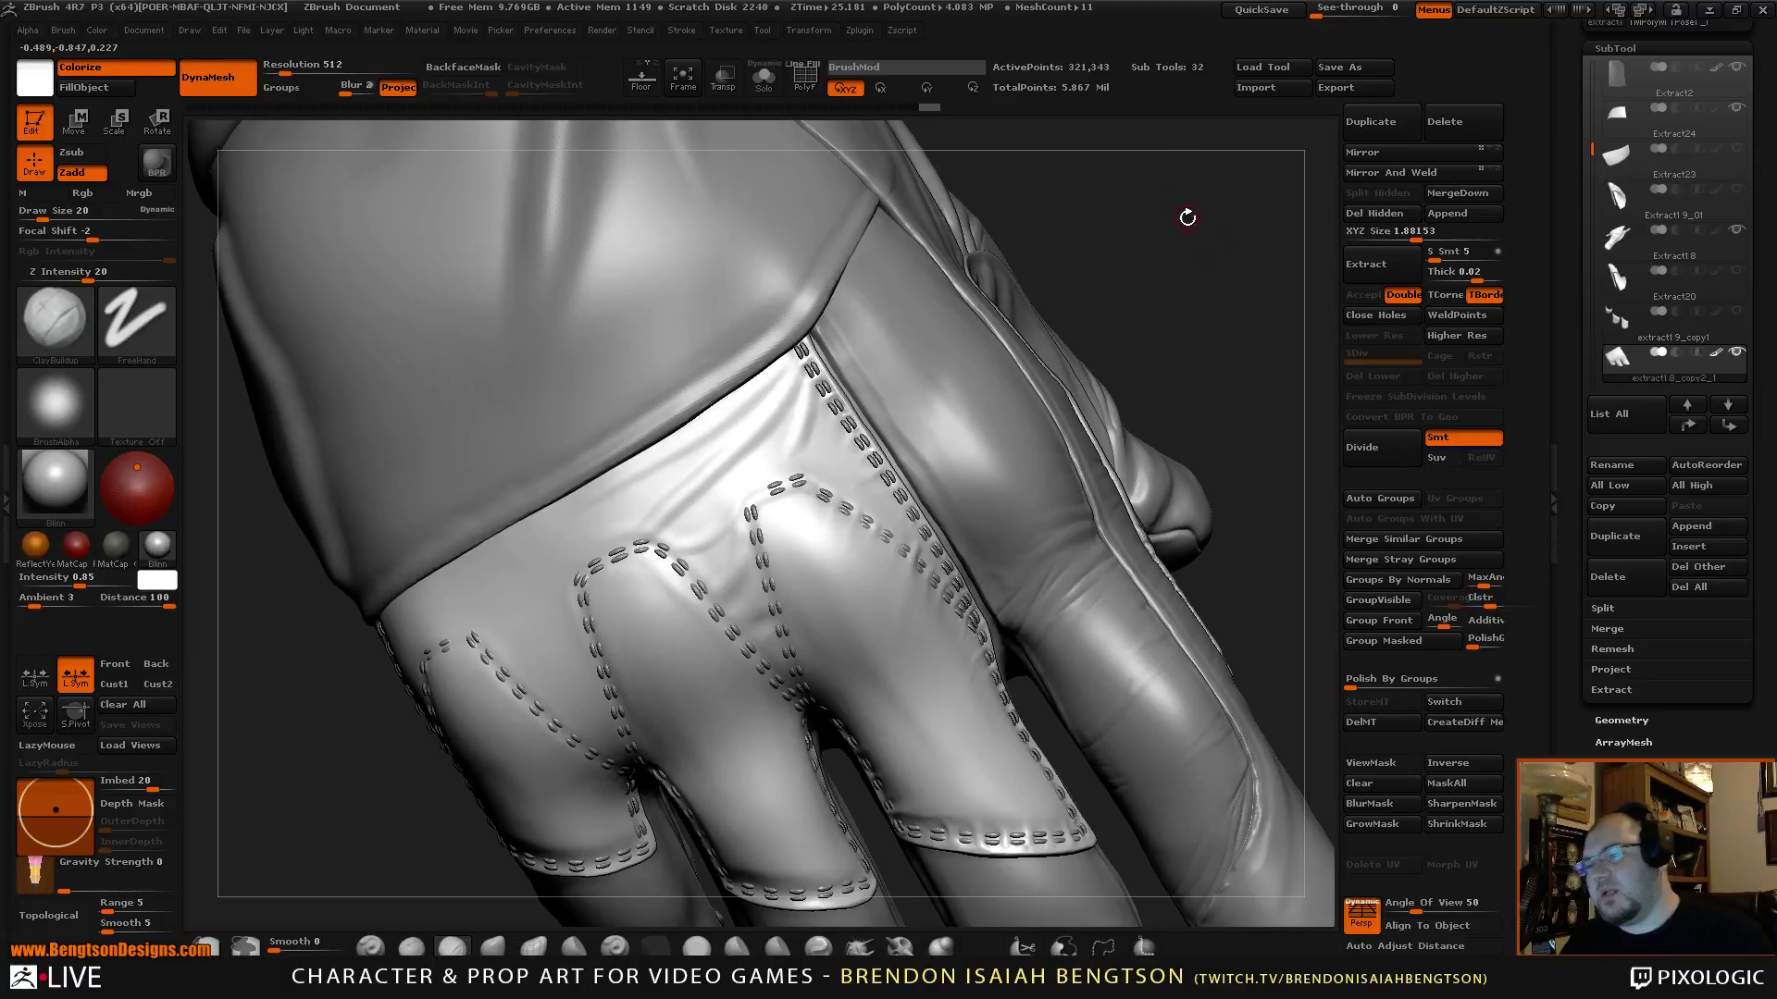
pyautogui.moveTo(1227, 296)
pyautogui.mouseDown()
pyautogui.moveTo(1208, 282)
pyautogui.moveTo(1230, 310)
pyautogui.moveTo(1213, 331)
pyautogui.mouseUp()
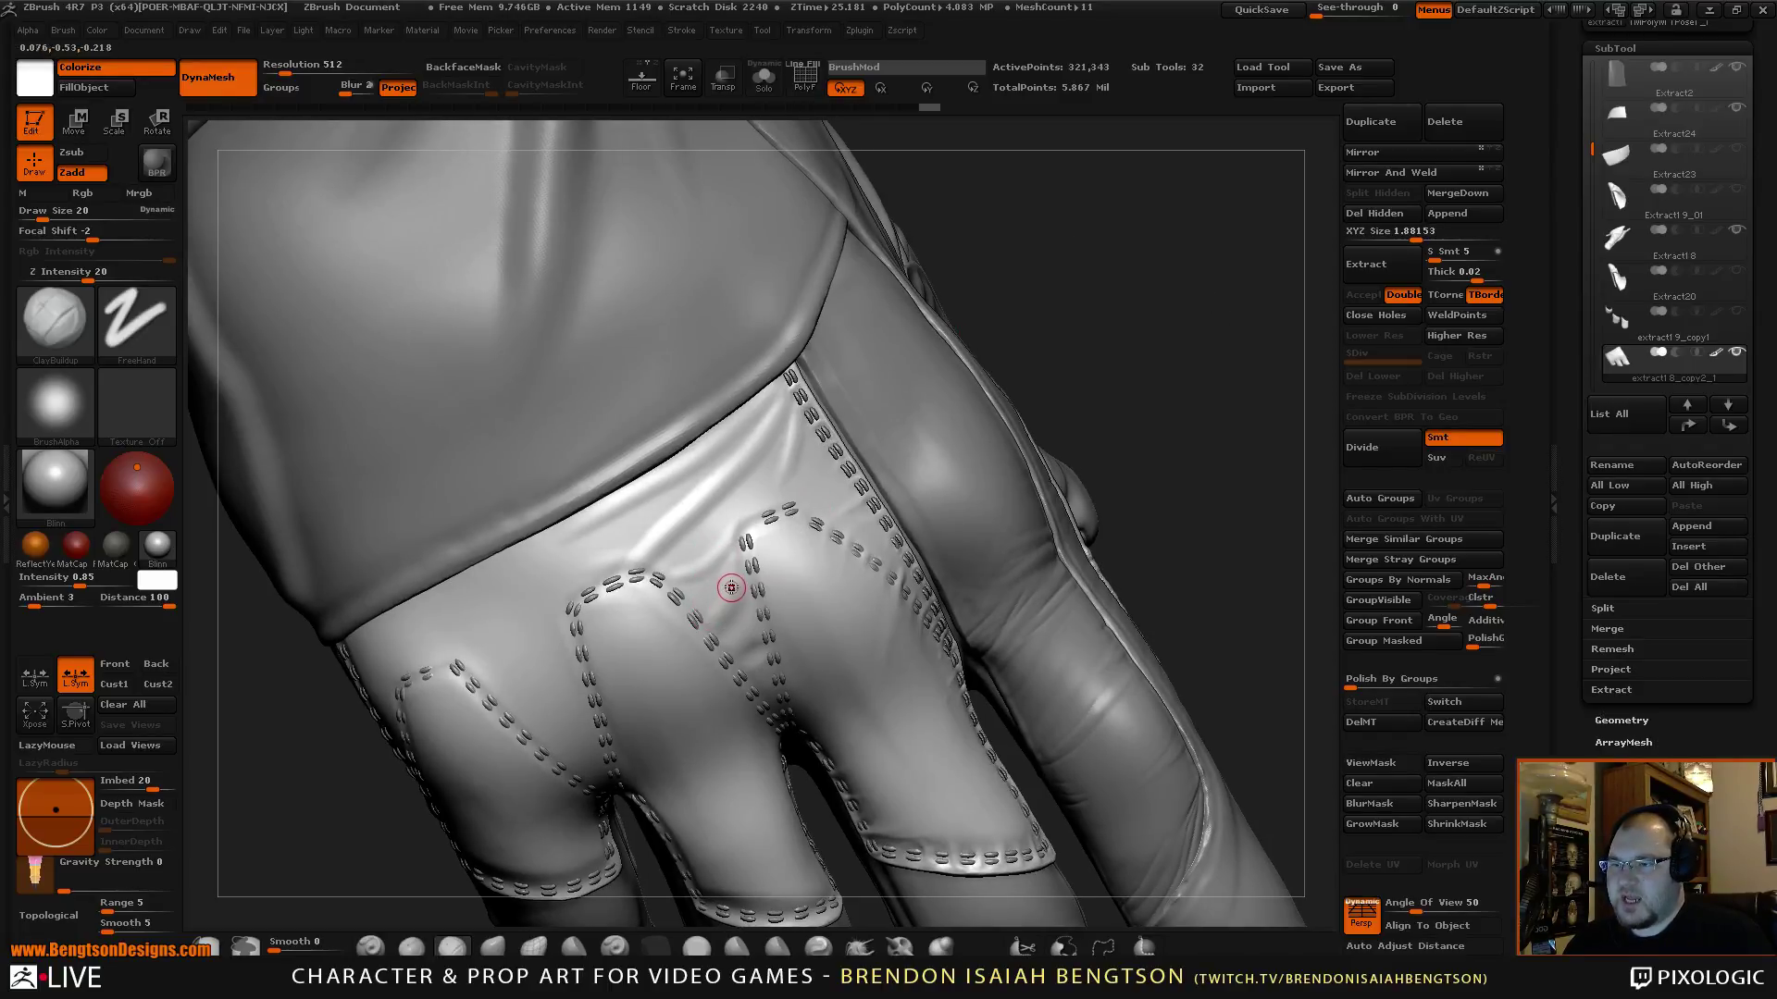
# Build folds down into the V-shaped gap between the two stitched loops with ClayBuildup at Draw Size 37, and smooth them.
pyautogui.press('space')
pyautogui.moveTo(741, 537); pyautogui.dragTo(772, 536)
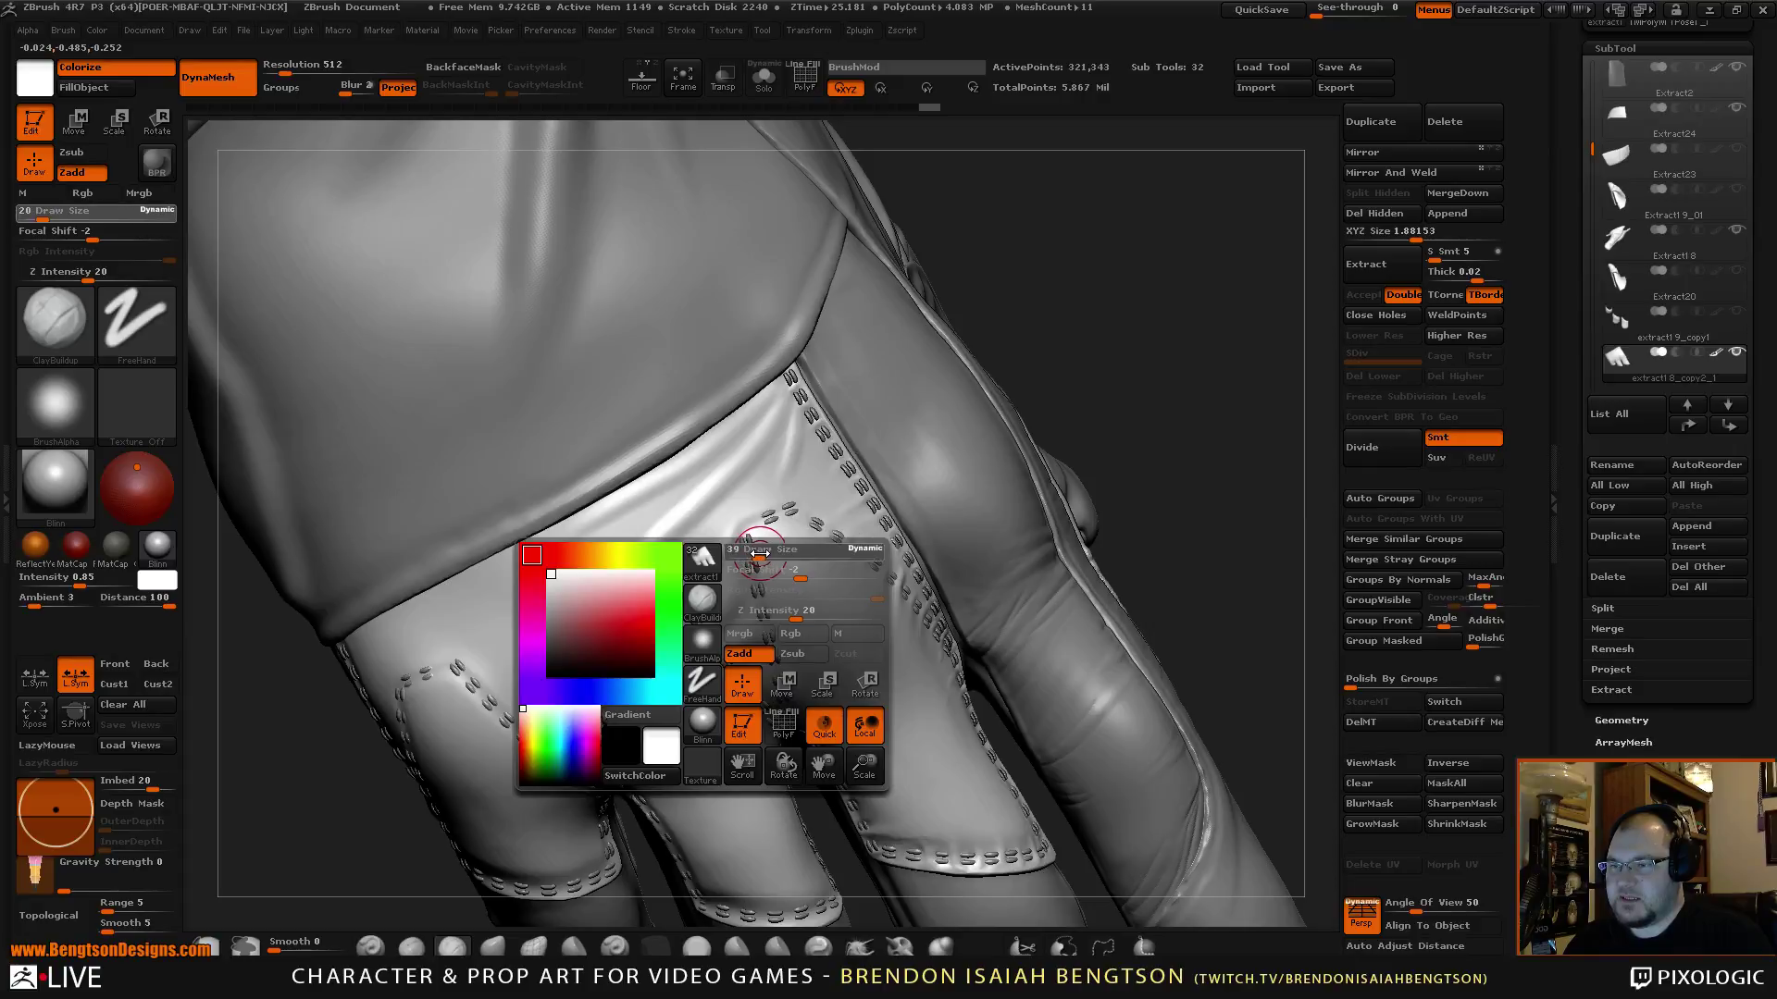
pyautogui.moveTo(1130, 310); pyautogui.dragTo(1134, 316)
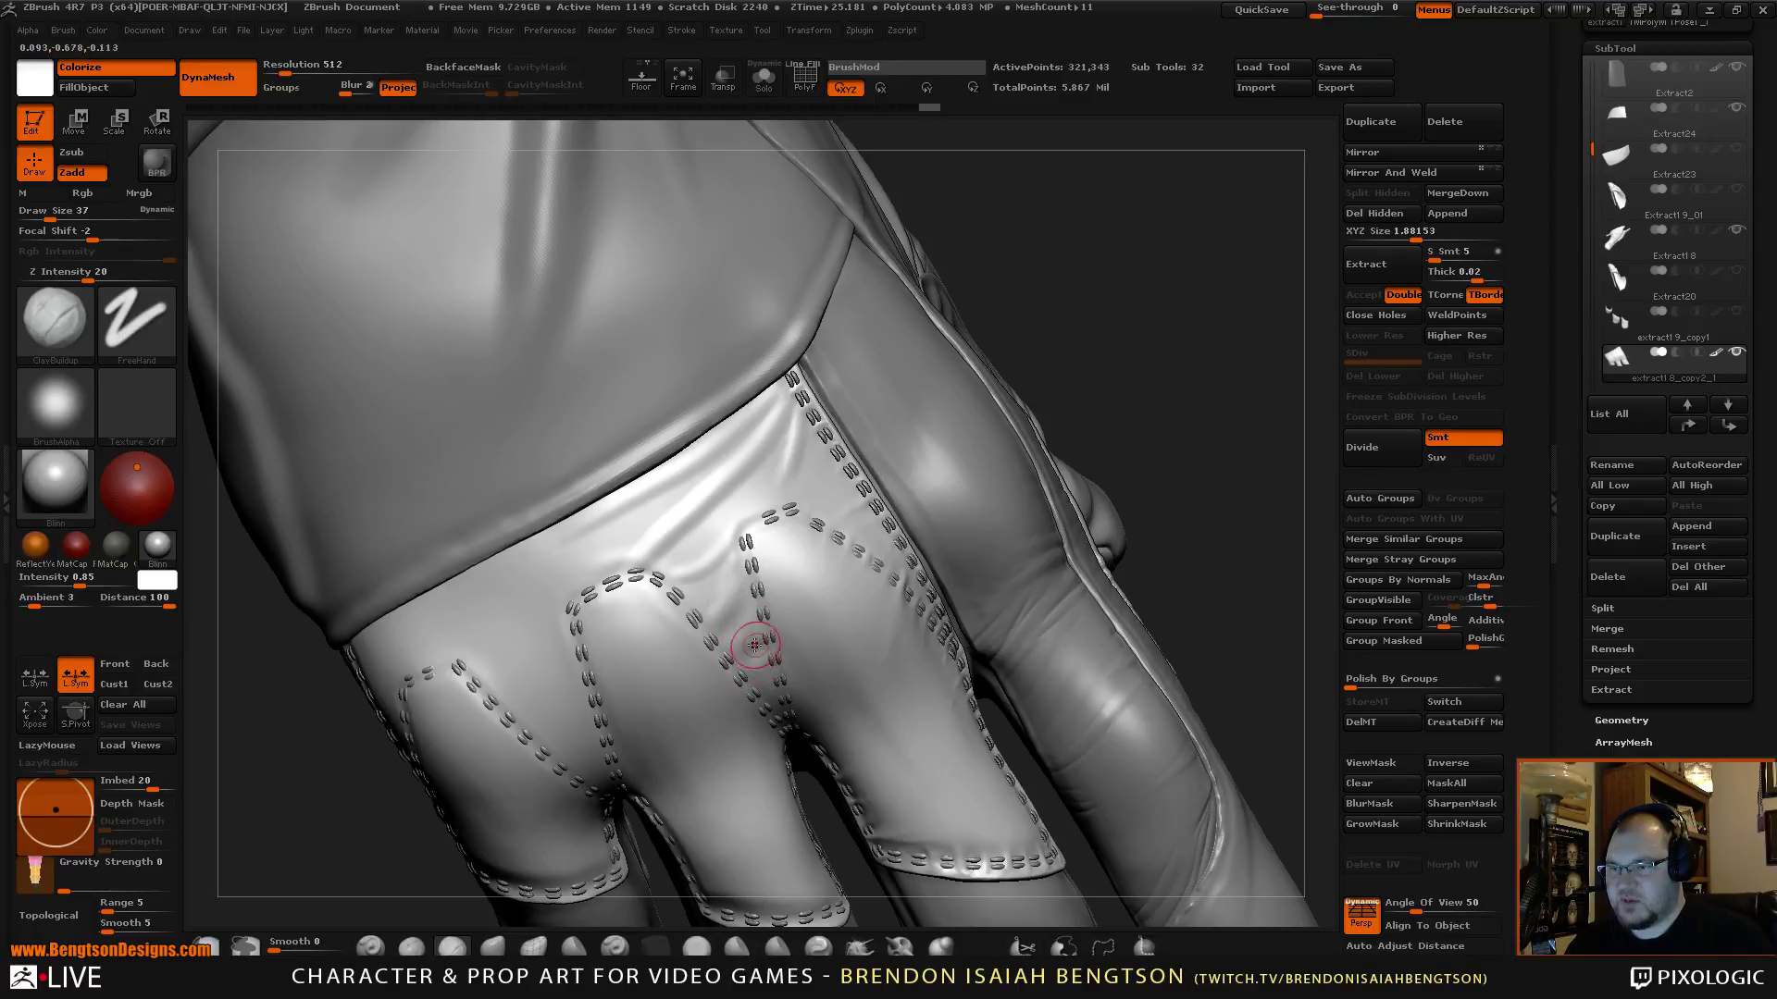
pyautogui.moveTo(1286, 333)
pyautogui.mouseDown()
pyautogui.moveTo(1296, 317)
pyautogui.moveTo(1280, 344)
pyautogui.mouseUp()
pyautogui.press('ctrl')
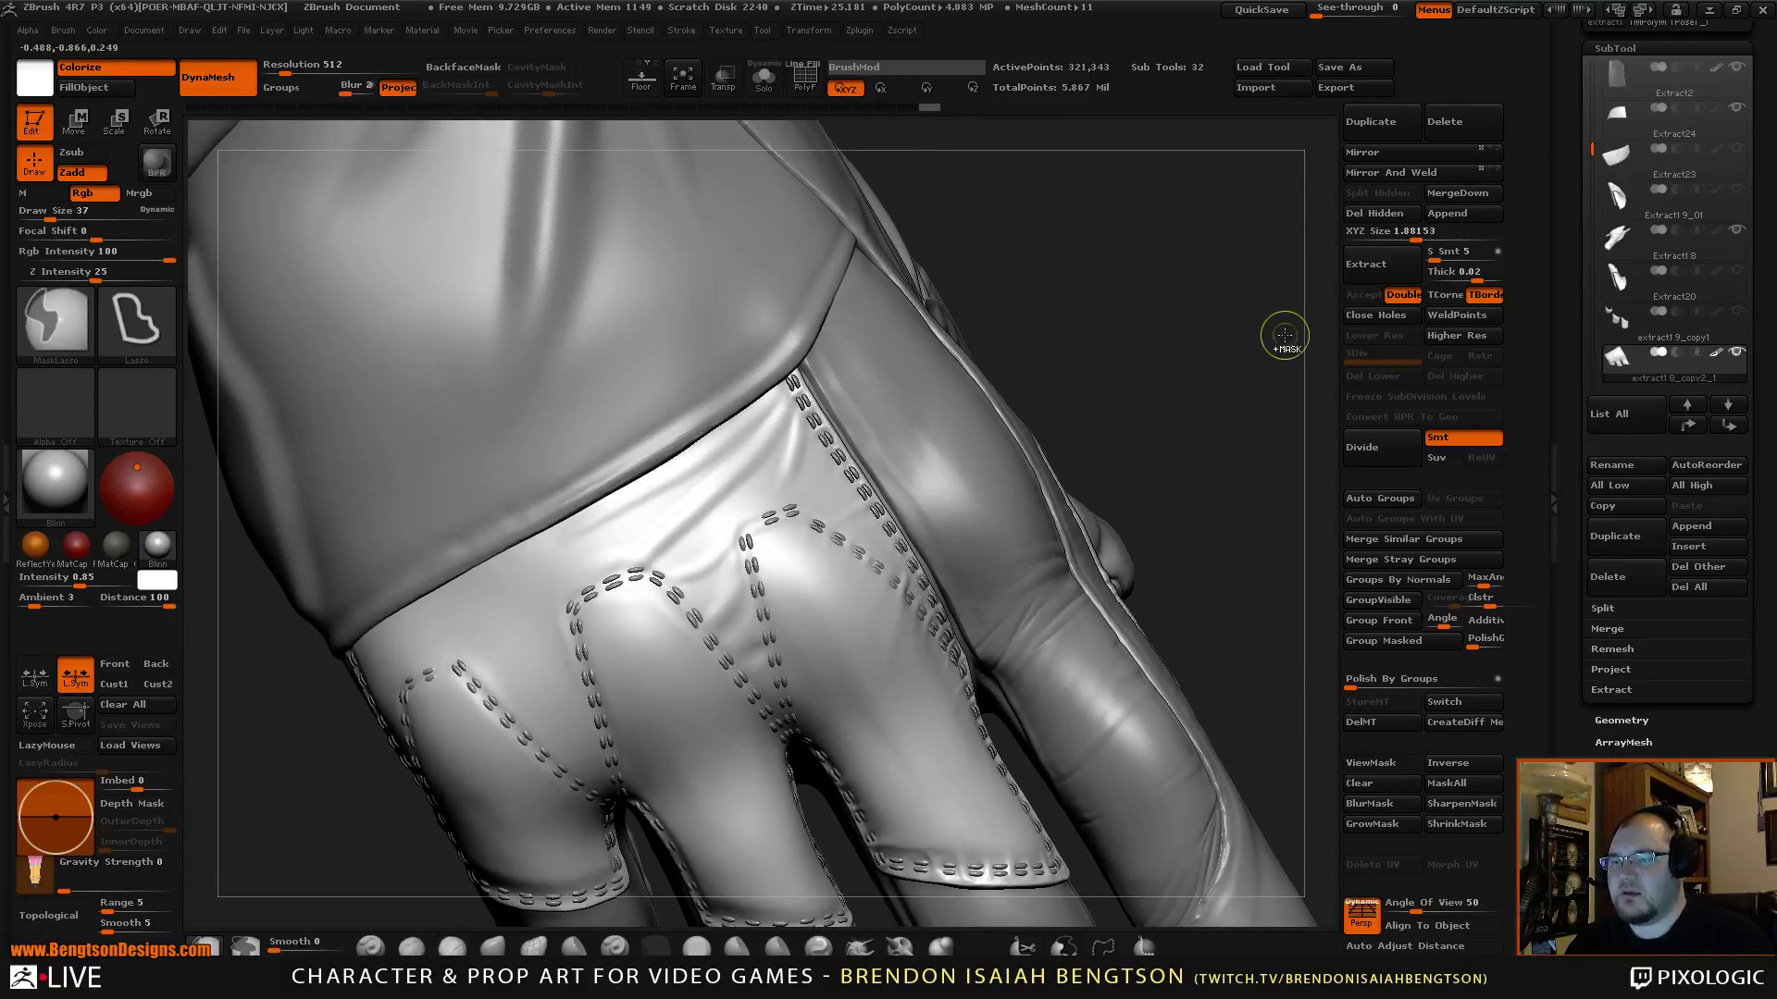
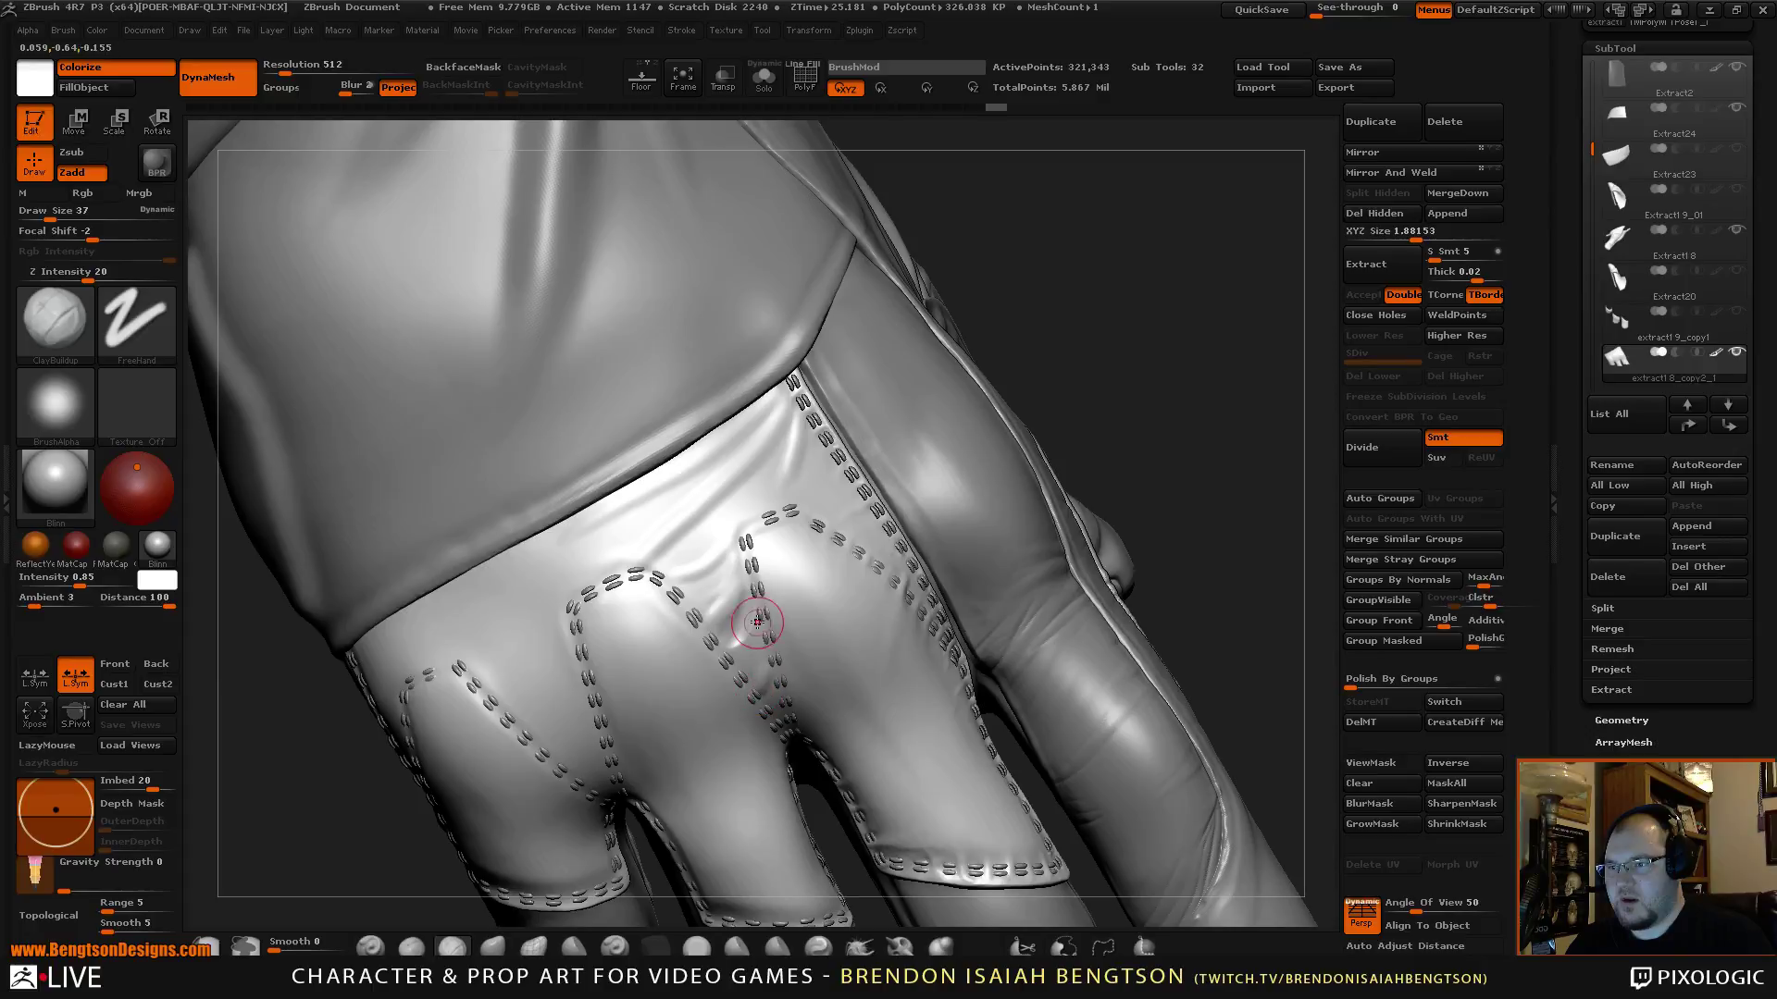
pyautogui.moveTo(757, 612); pyautogui.dragTo(770, 694)
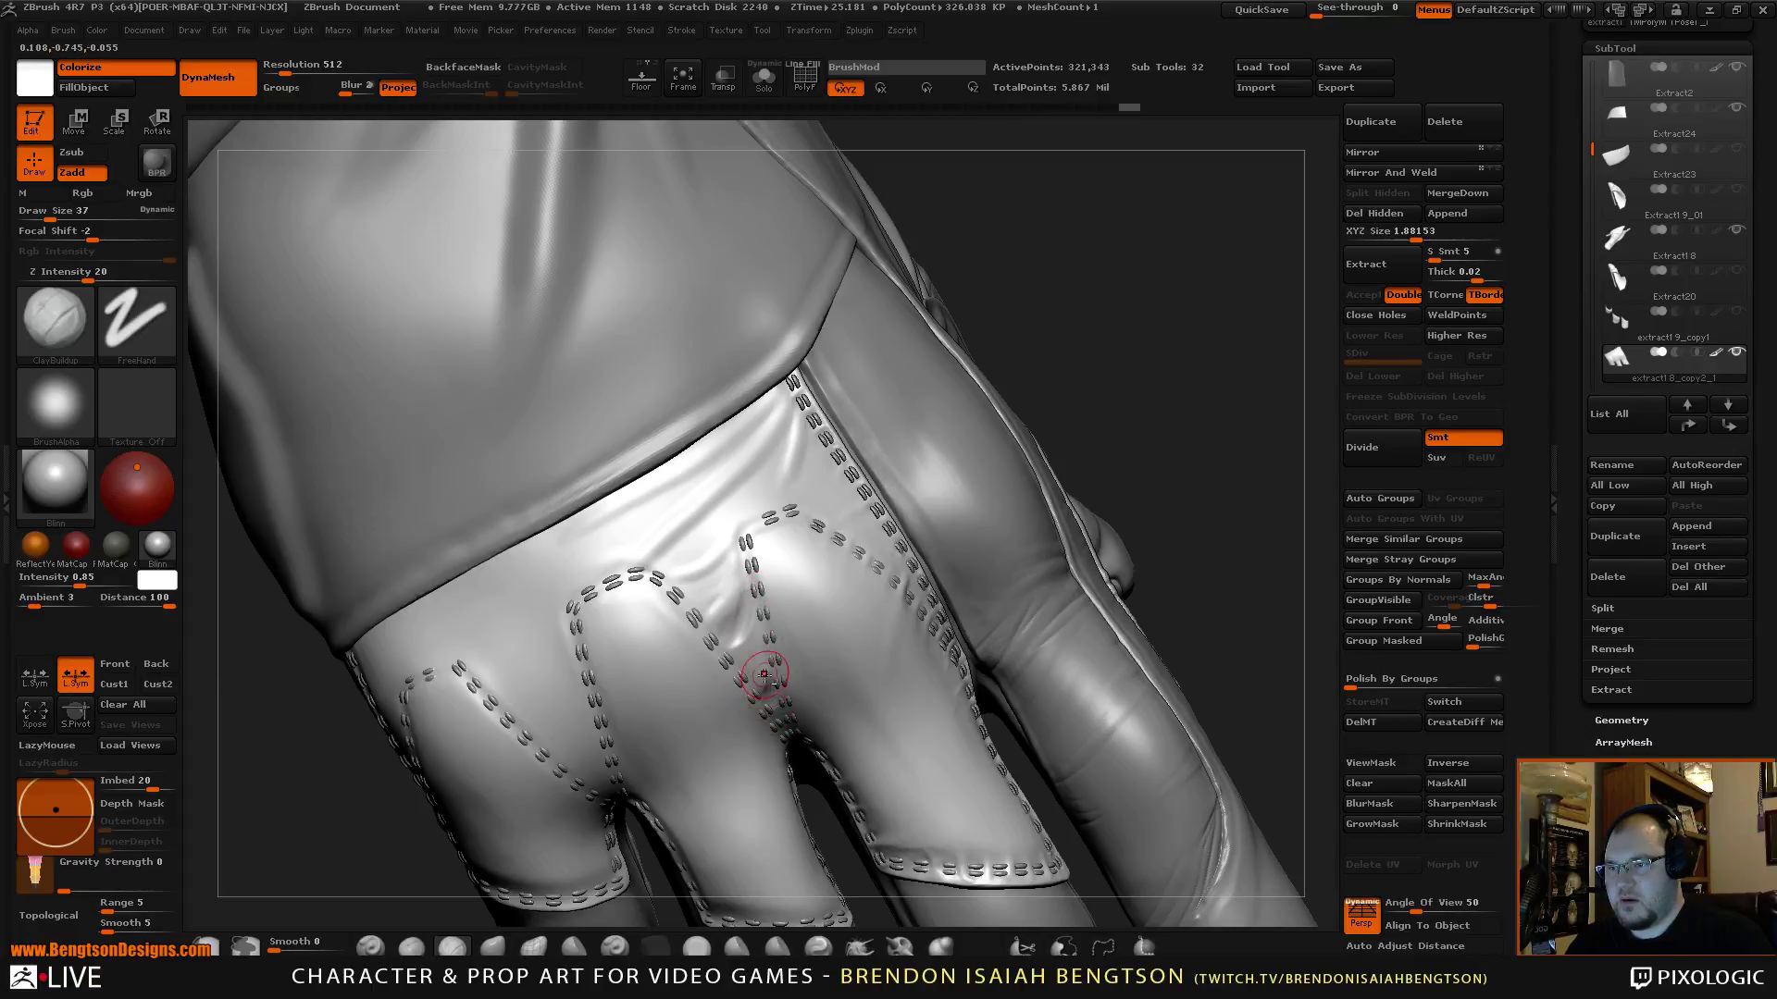
pyautogui.press('shift')
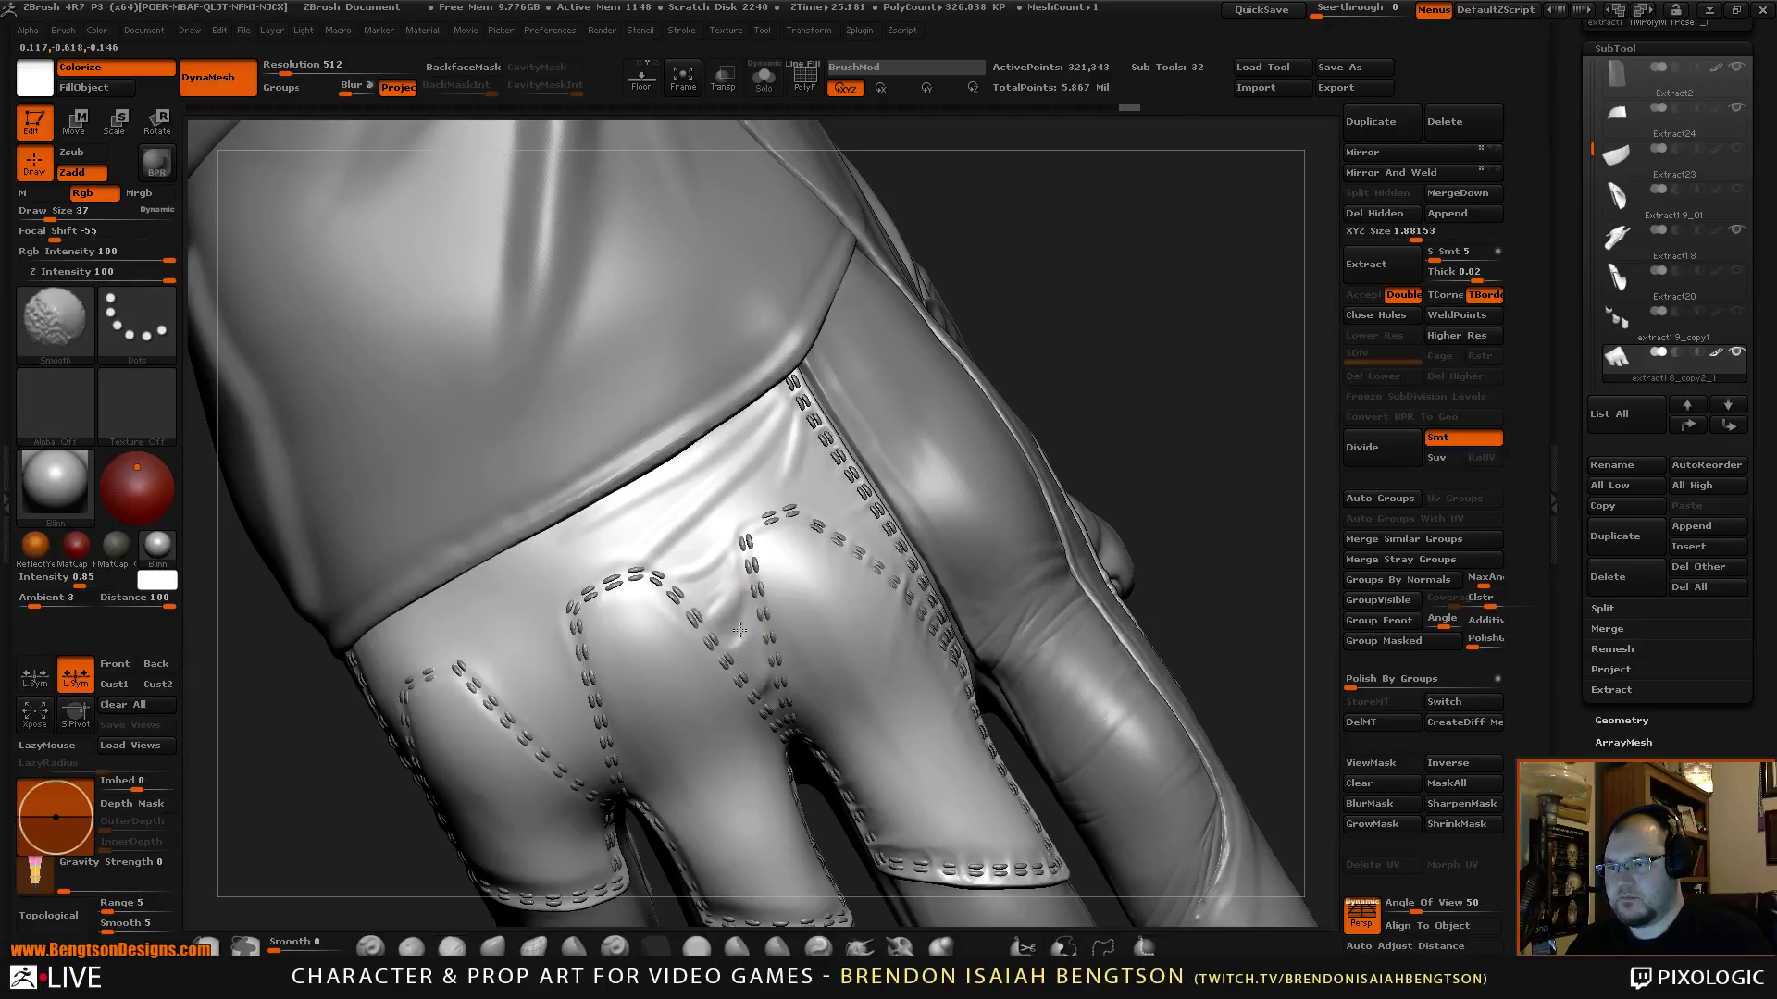
# Try broader folds above the gap between the stitched loops with ClayBuildup at Draw Size 56, undoing the strokes.
pyautogui.moveTo(1212, 416)
pyautogui.mouseDown()
pyautogui.moveTo(1145, 410)
pyautogui.moveTo(1158, 448)
pyautogui.mouseUp()
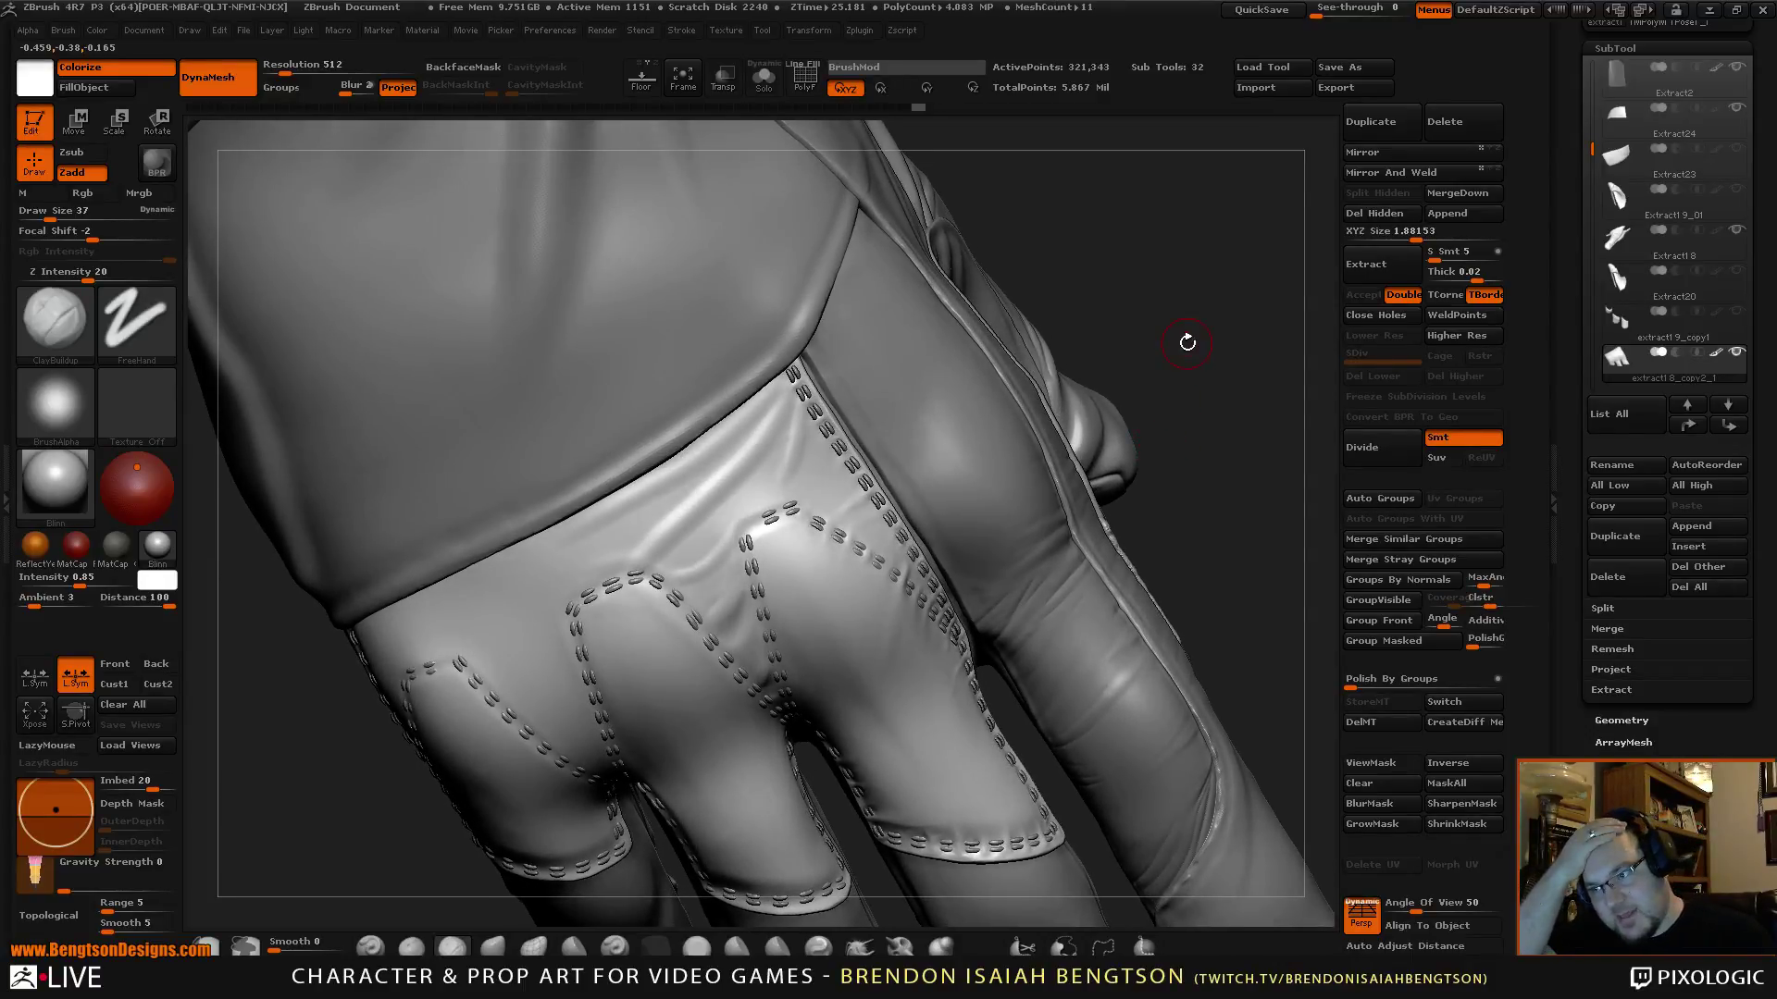
pyautogui.moveTo(1185, 342); pyautogui.dragTo(1187, 340)
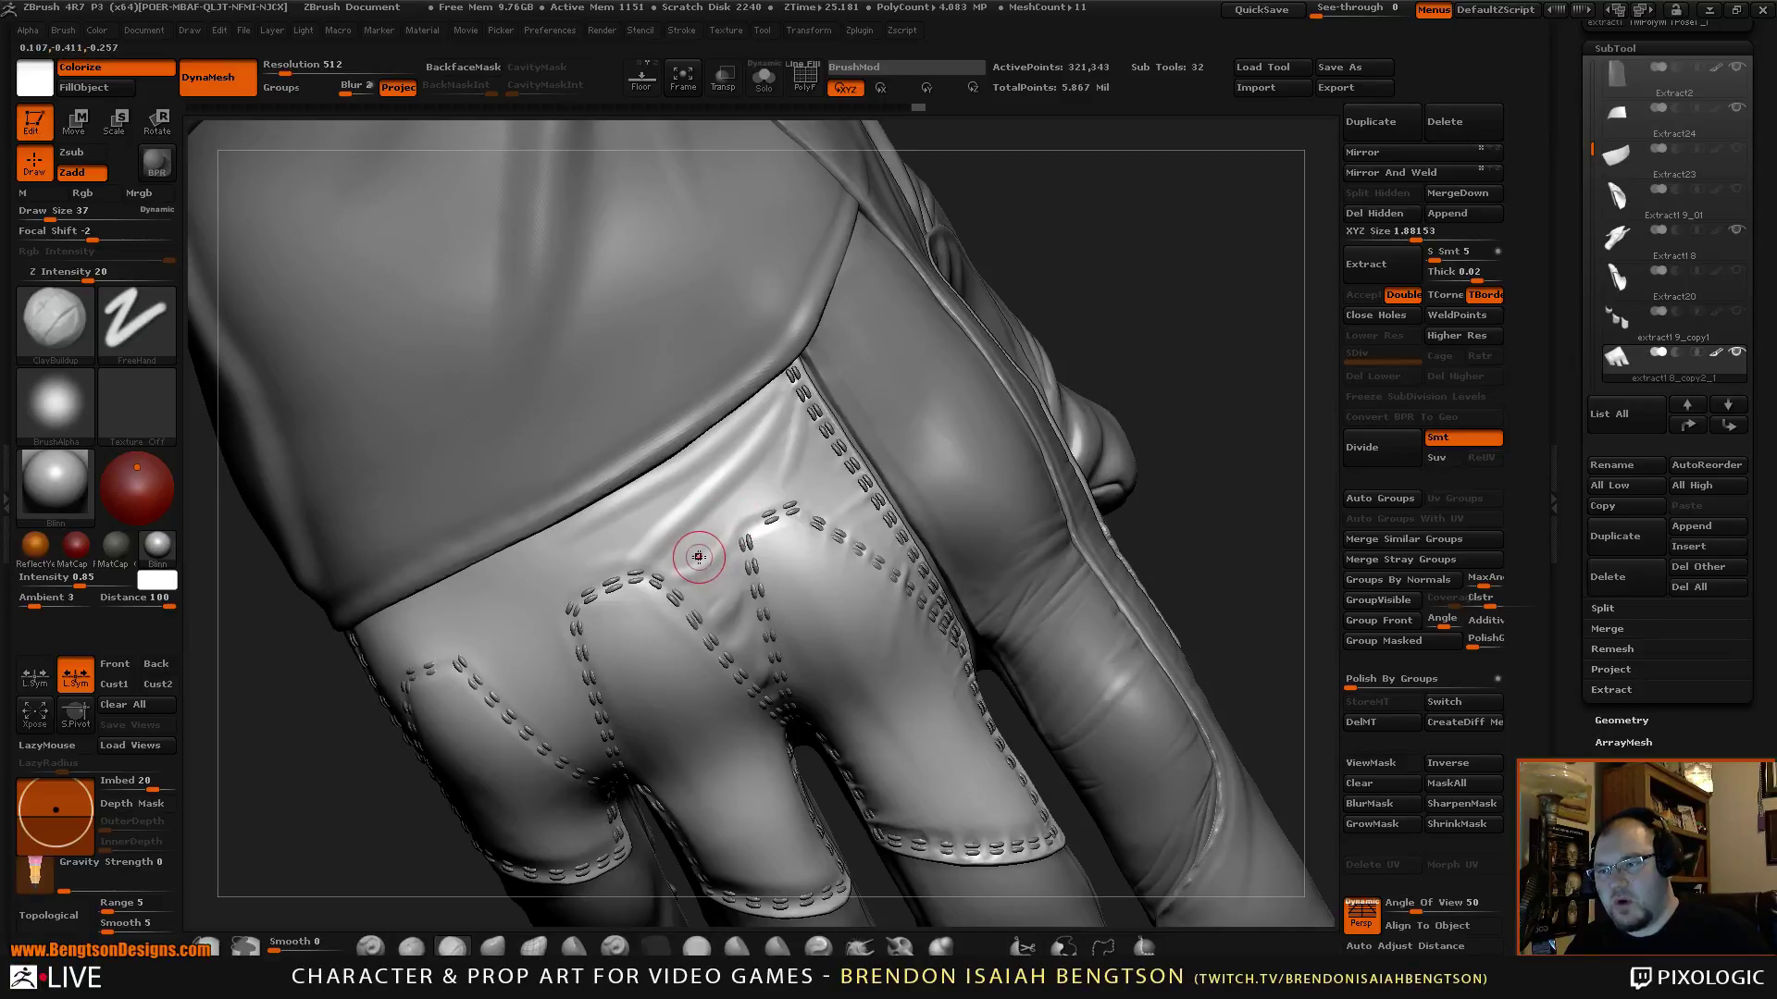
pyautogui.moveTo(697, 556)
pyautogui.mouseDown()
pyautogui.moveTo(769, 460)
pyautogui.moveTo(755, 492)
pyautogui.mouseUp()
pyautogui.press('space')
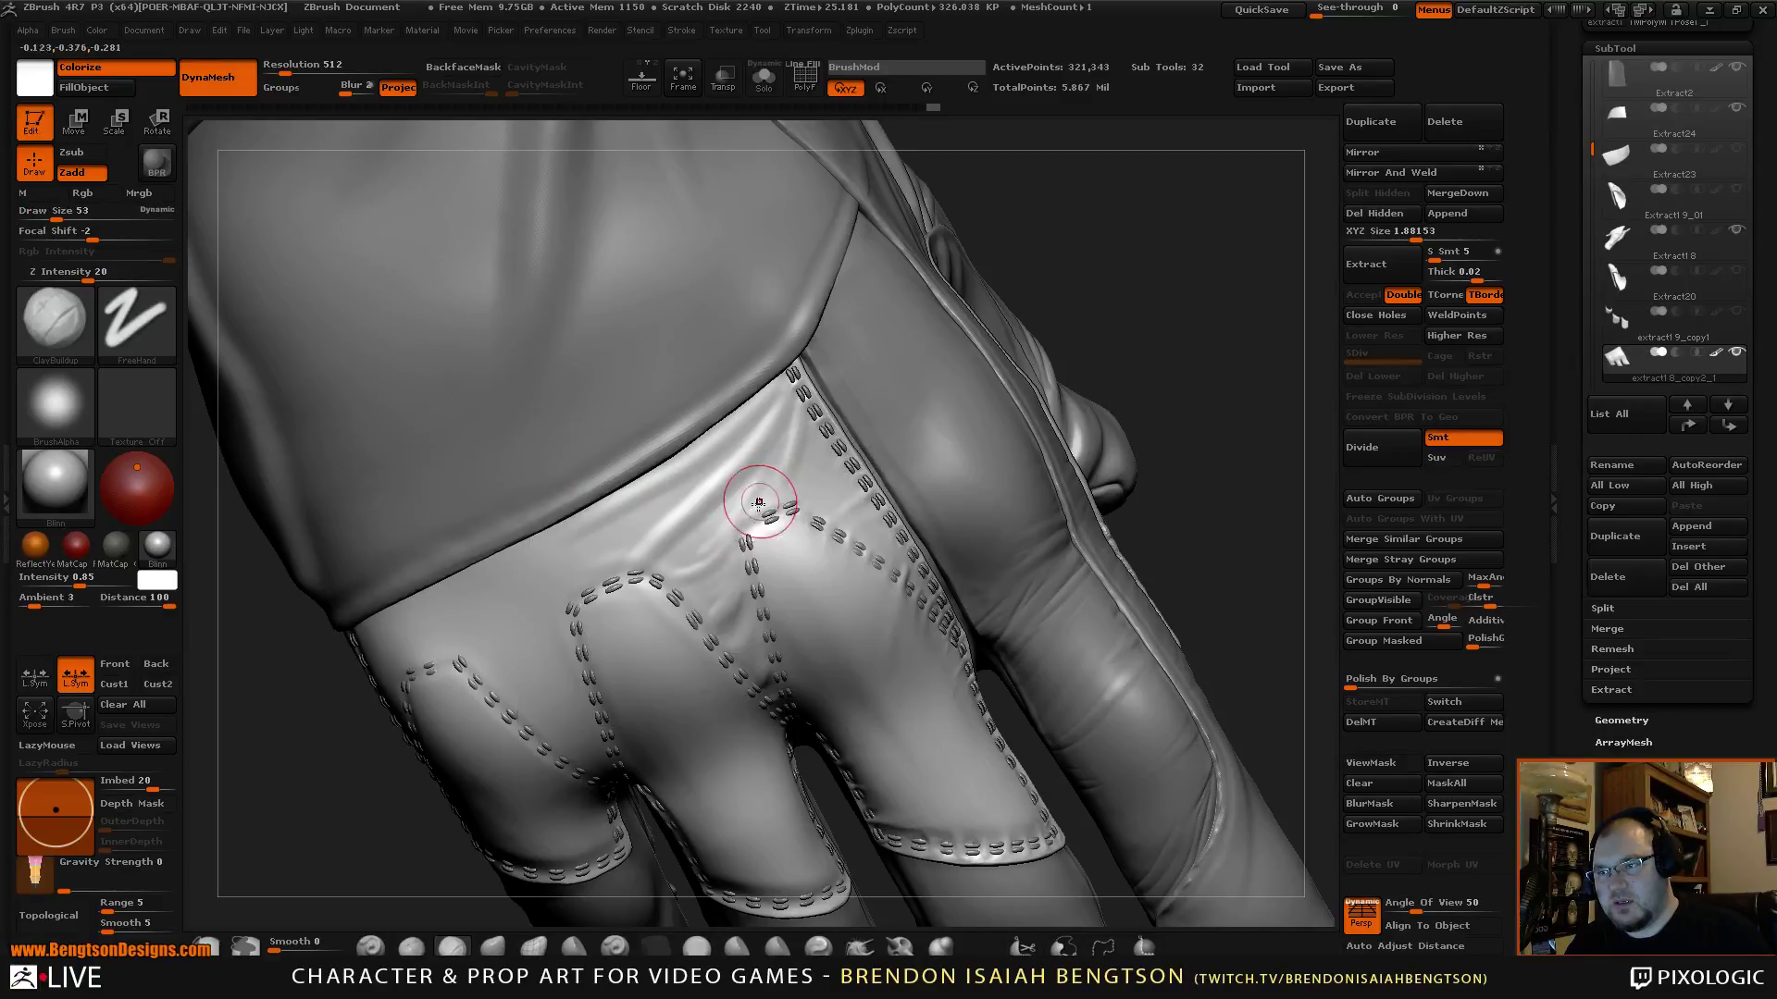
pyautogui.press('space')
pyautogui.hotkey('ctrl', 'z')
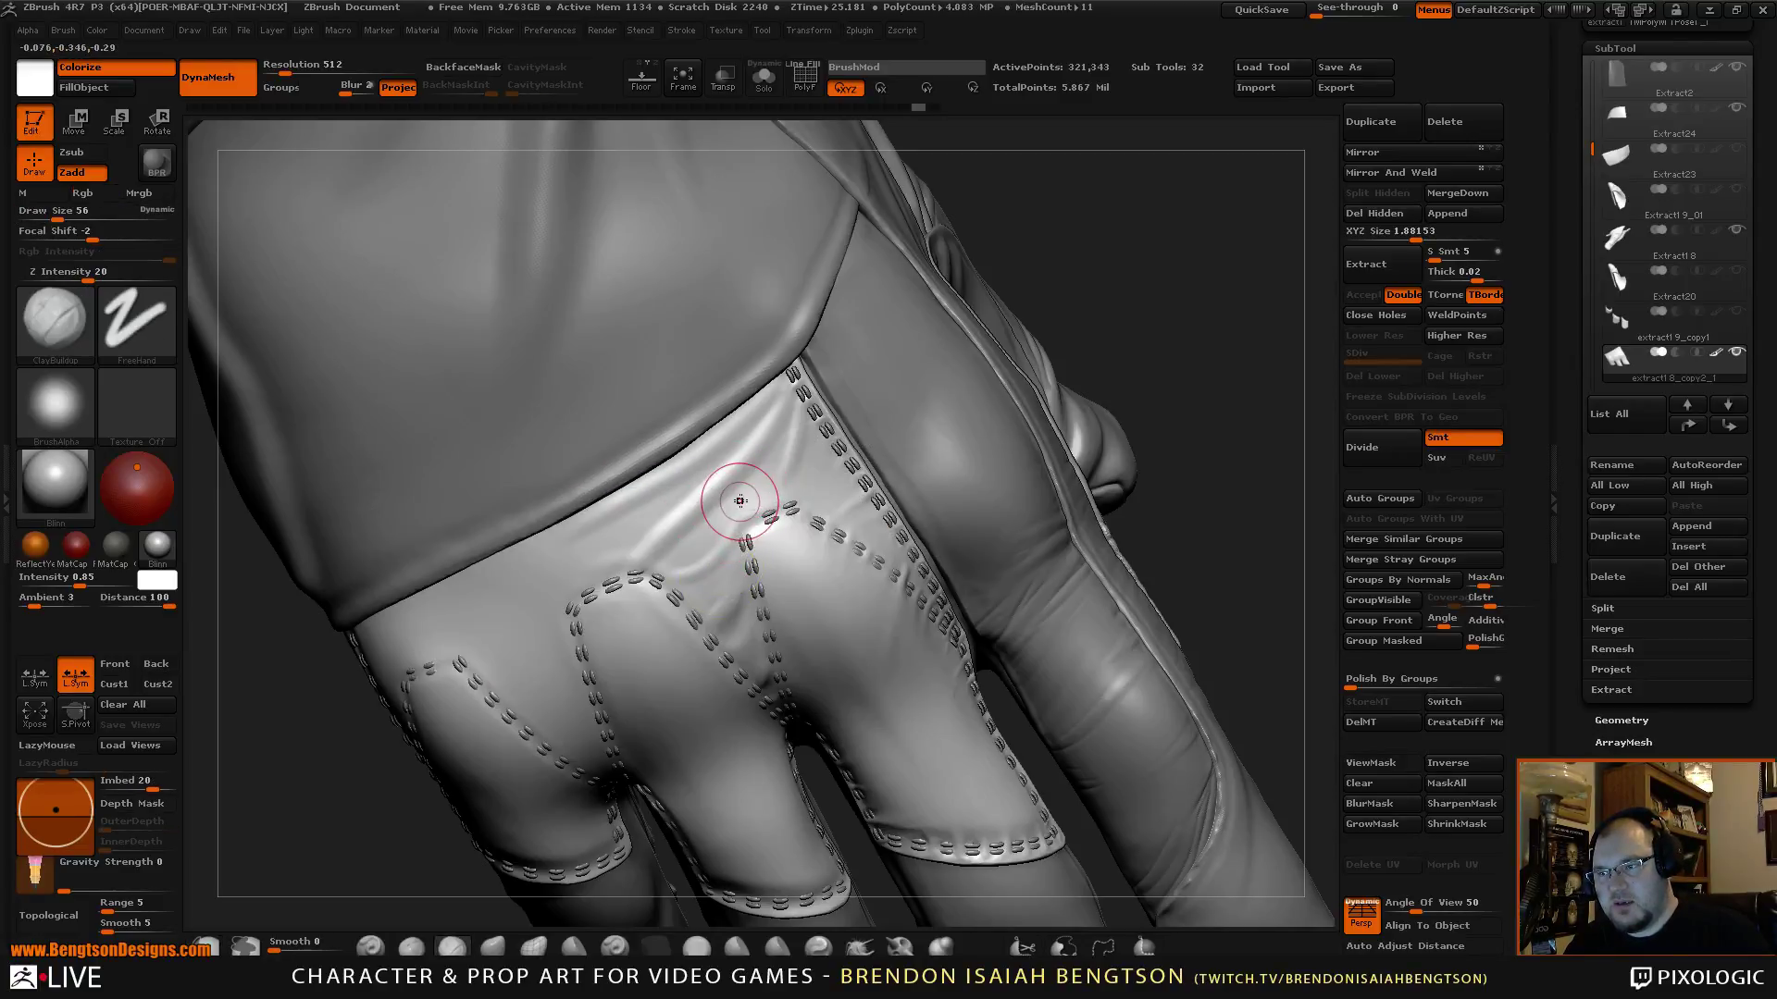
pyautogui.moveTo(679, 573)
pyautogui.mouseDown()
pyautogui.moveTo(765, 484)
pyautogui.moveTo(700, 561)
pyautogui.moveTo(732, 525)
pyautogui.mouseUp()
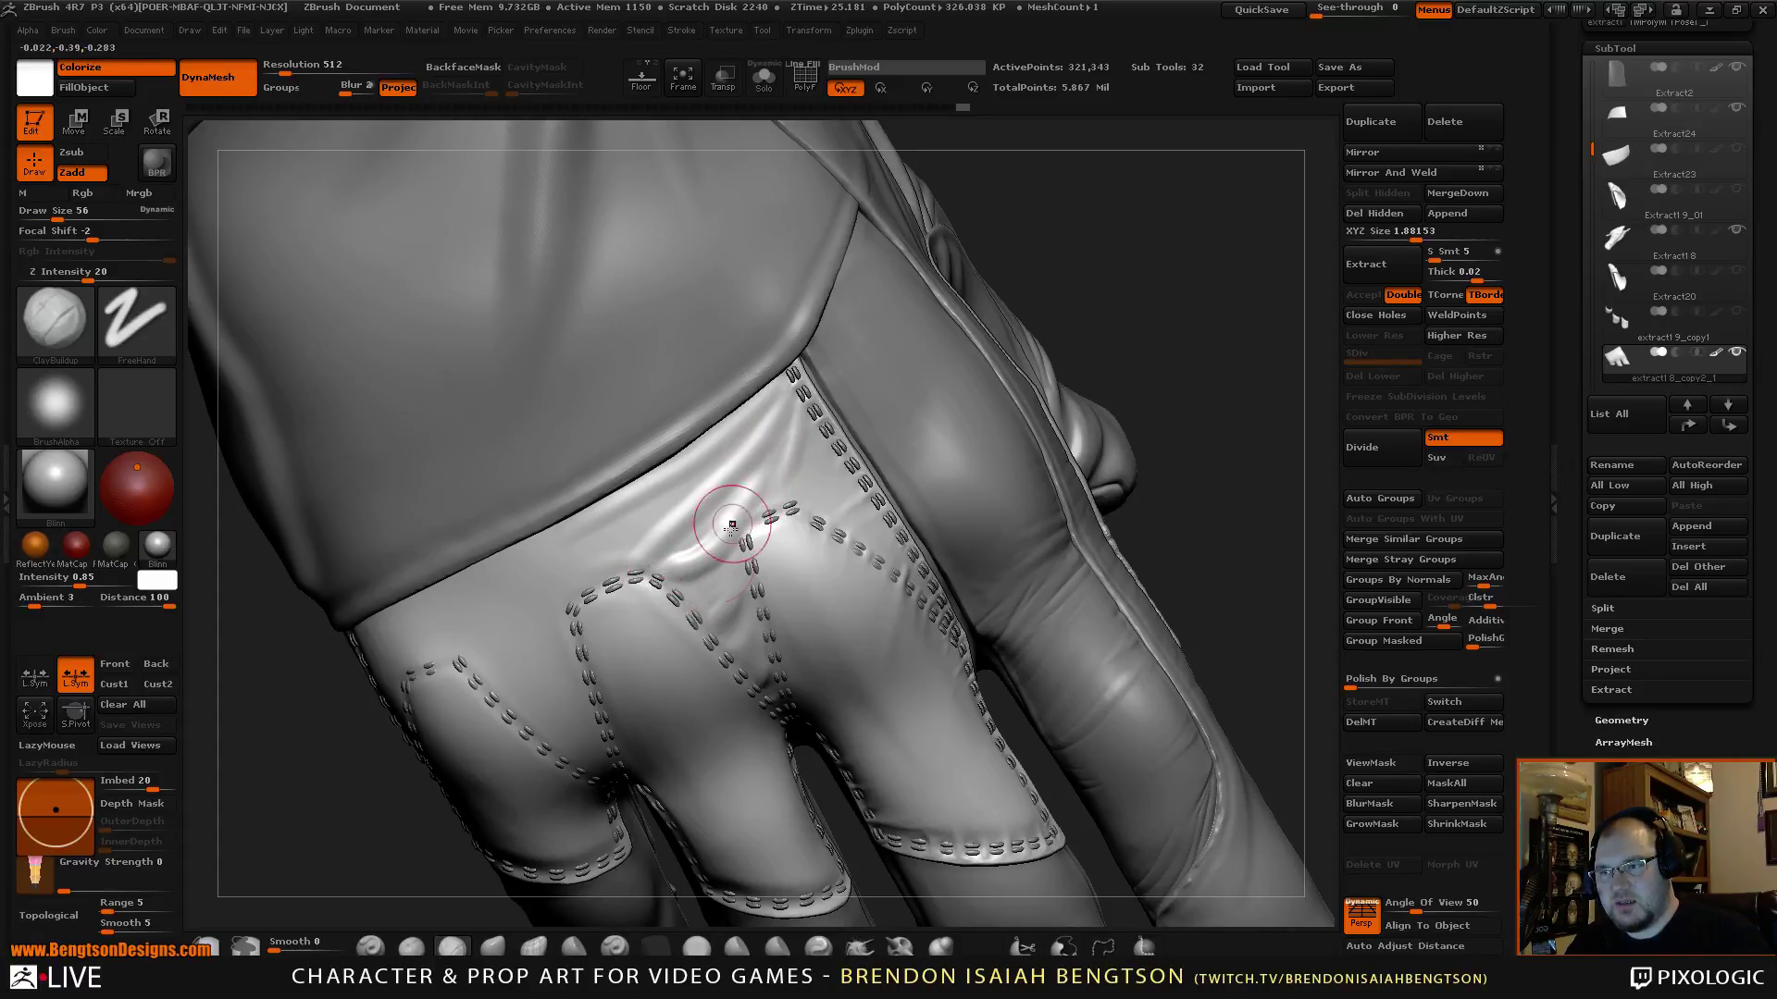
pyautogui.press('ctrl')
pyautogui.hotkey('ctrl', 'z')
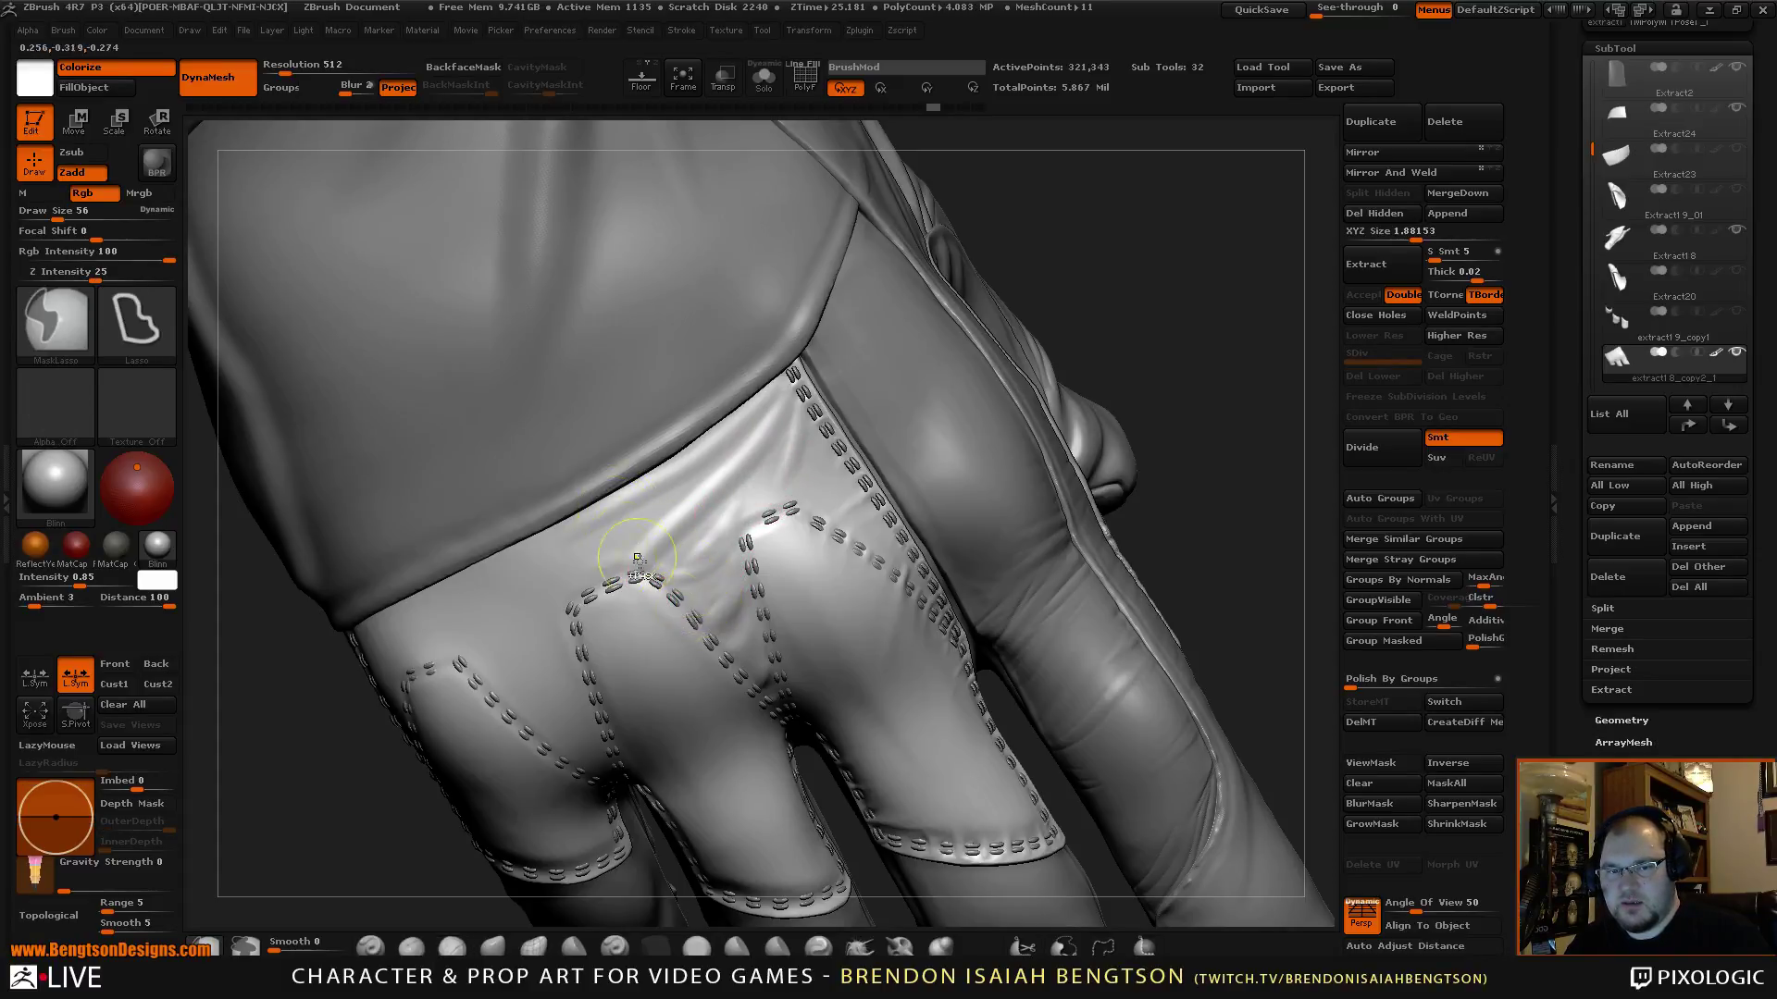
# Smooth the area above the gap between the stitched loops and build a fold toward the panel's corner at Draw Size 56.
pyautogui.press('shift')
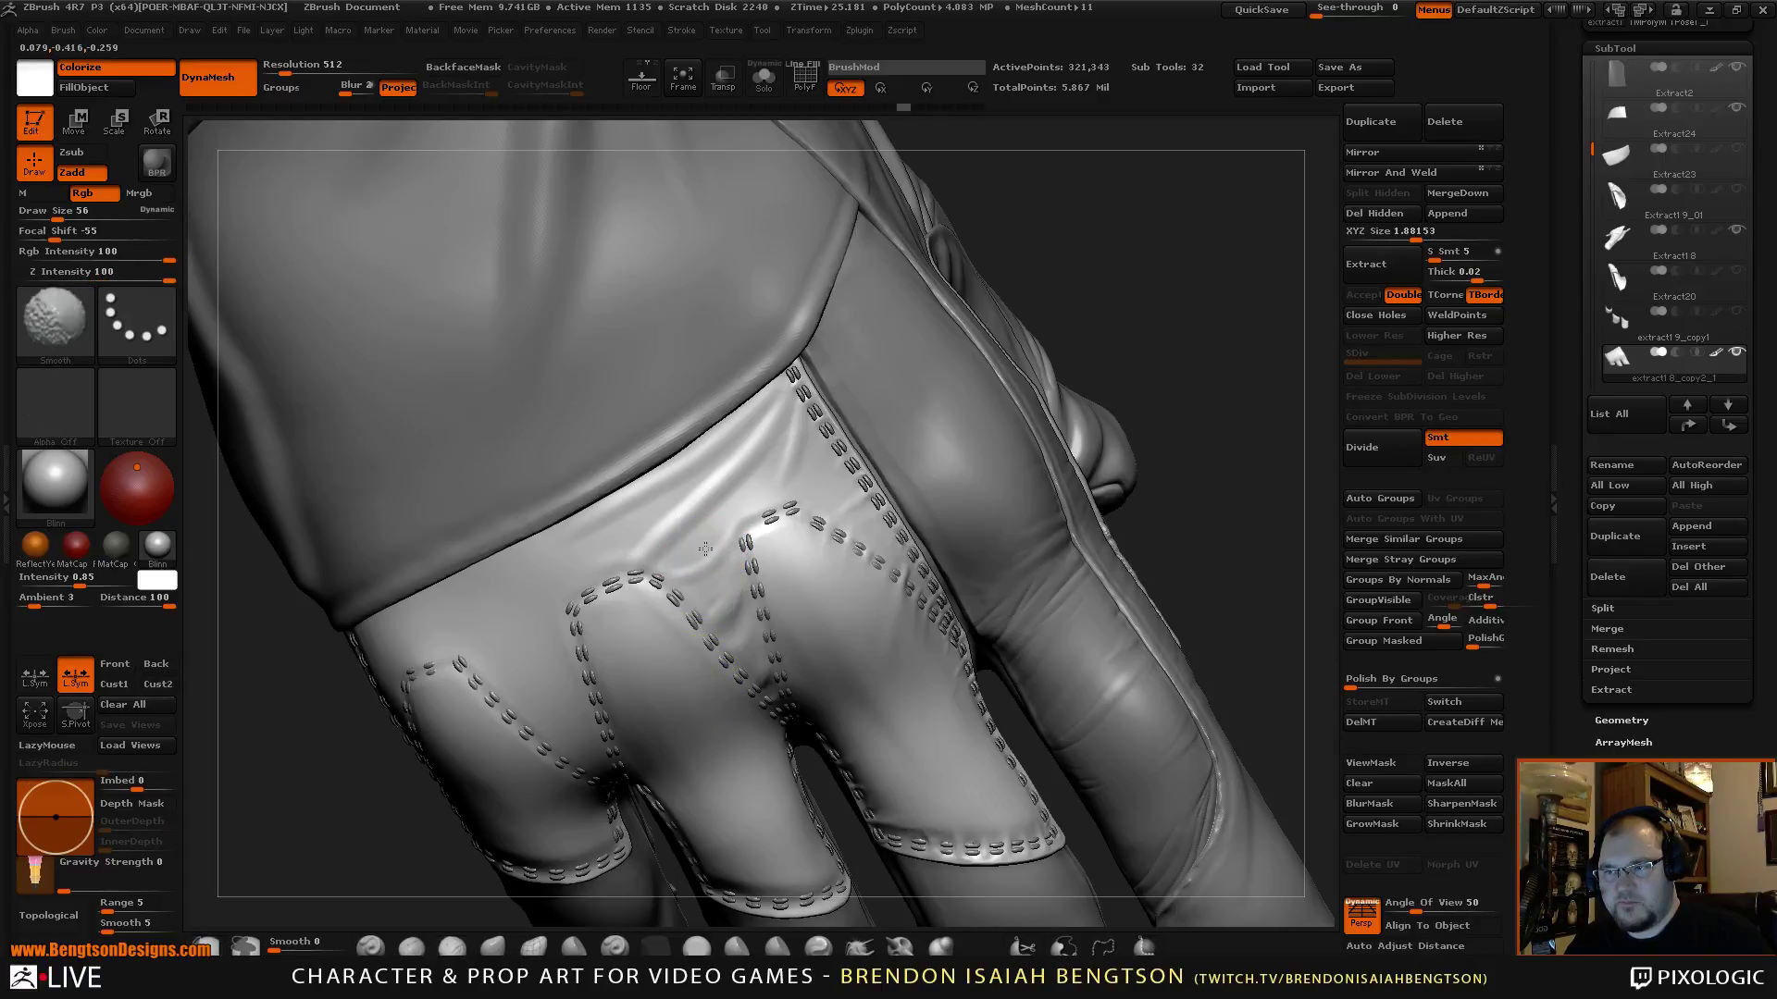
pyautogui.keyDown('shift'); pyautogui.moveTo(709, 550); pyautogui.dragTo(713, 553); pyautogui.keyUp('shift')
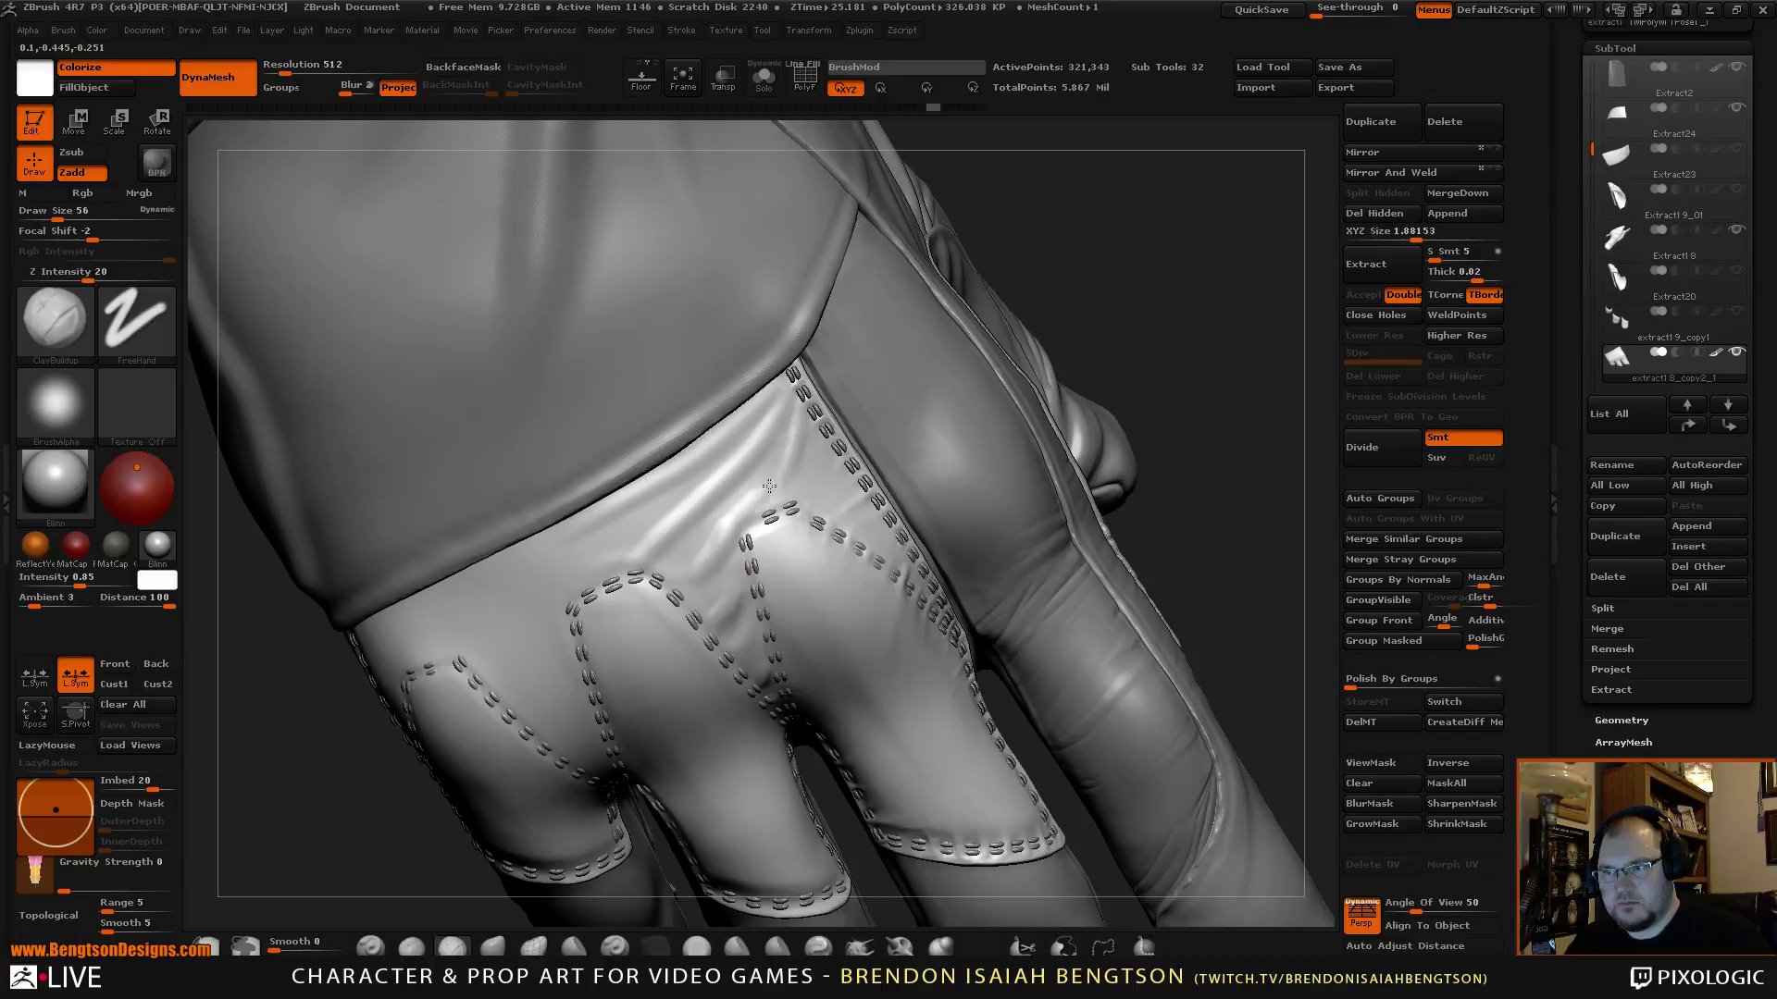
pyautogui.moveTo(769, 486); pyautogui.dragTo(780, 483)
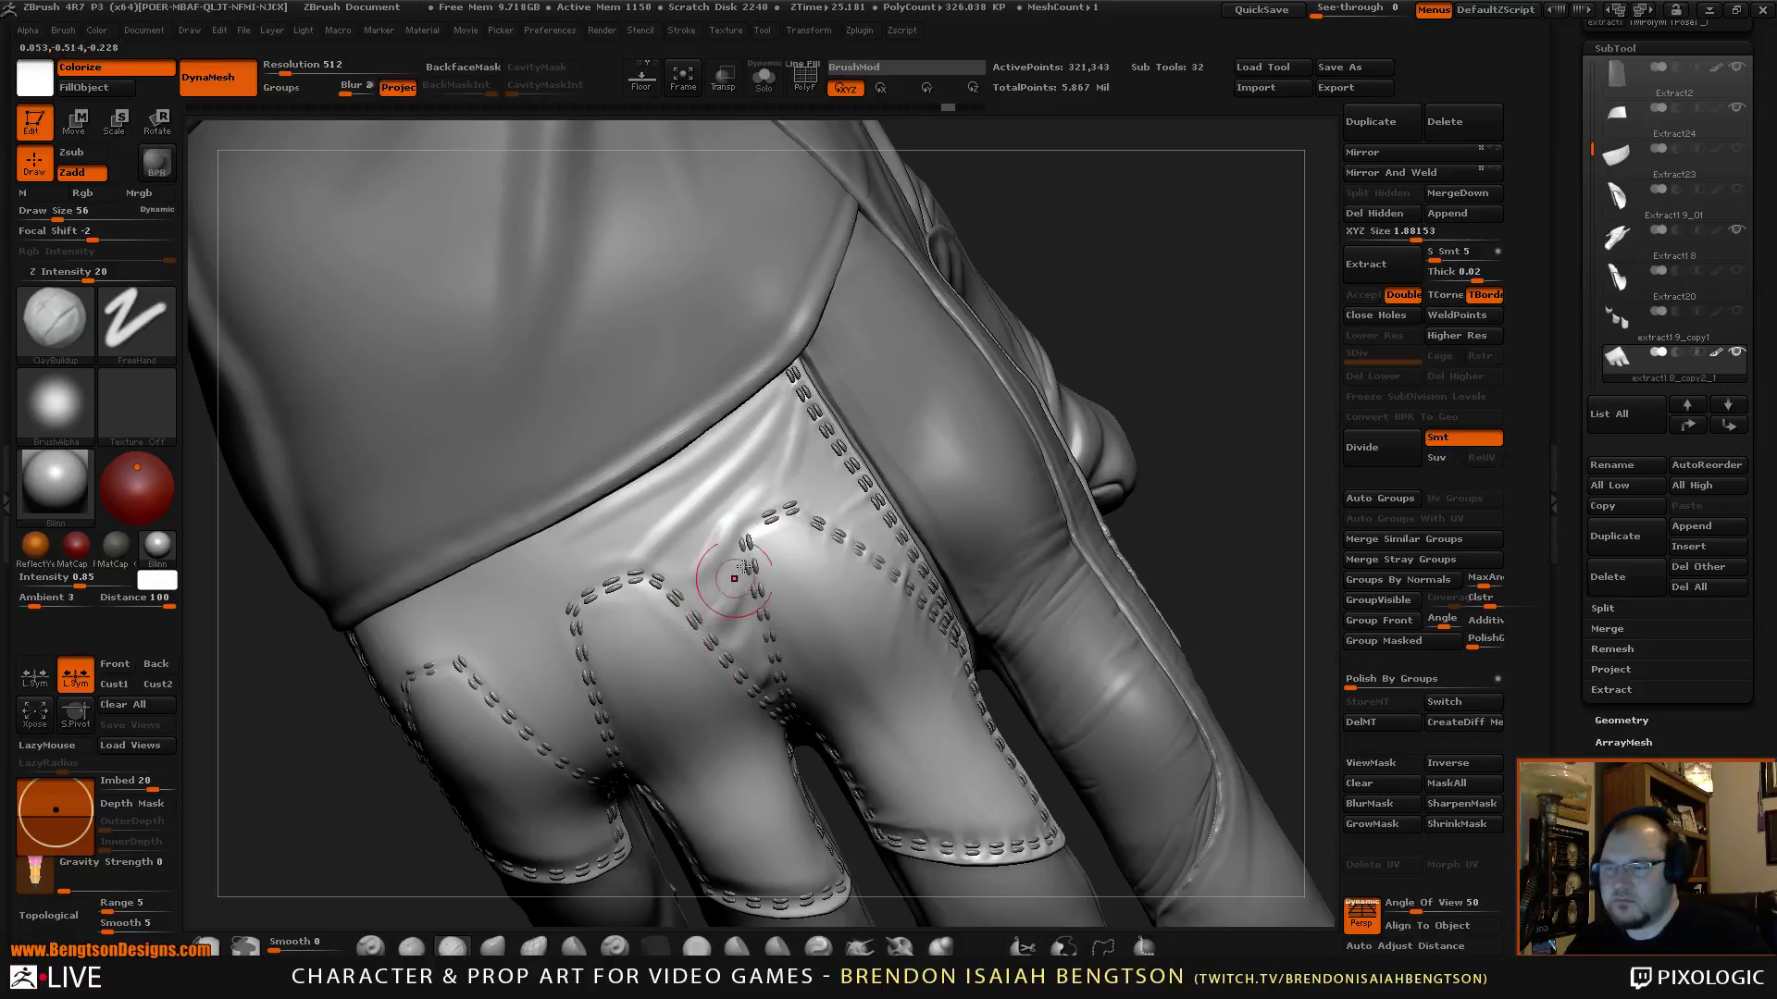
pyautogui.moveTo(1291, 314)
pyautogui.mouseDown()
pyautogui.moveTo(1275, 239)
pyautogui.moveTo(1201, 474)
pyautogui.mouseUp()
# Roll back the recent knuckle panel strokes, accept discarding the newer undo history, and rebuild folds between the stitched loops at Draw Size 56.
pyautogui.press('ctrl')
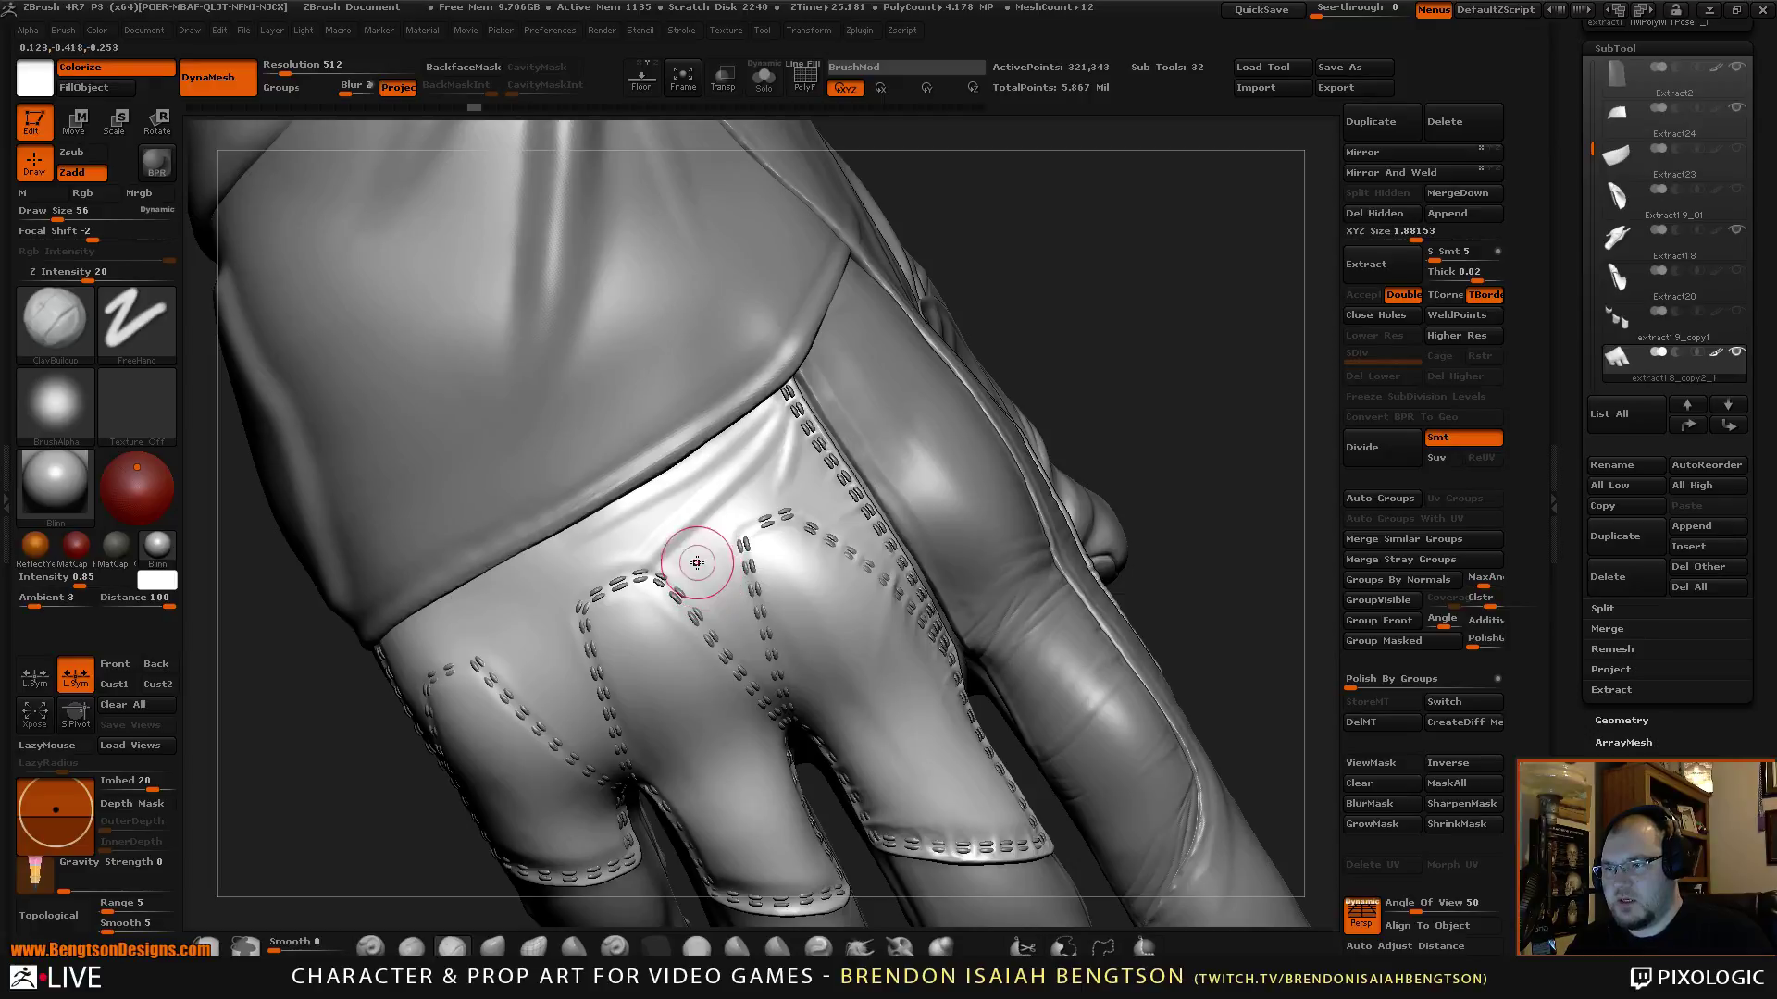
pyautogui.click(712, 626)
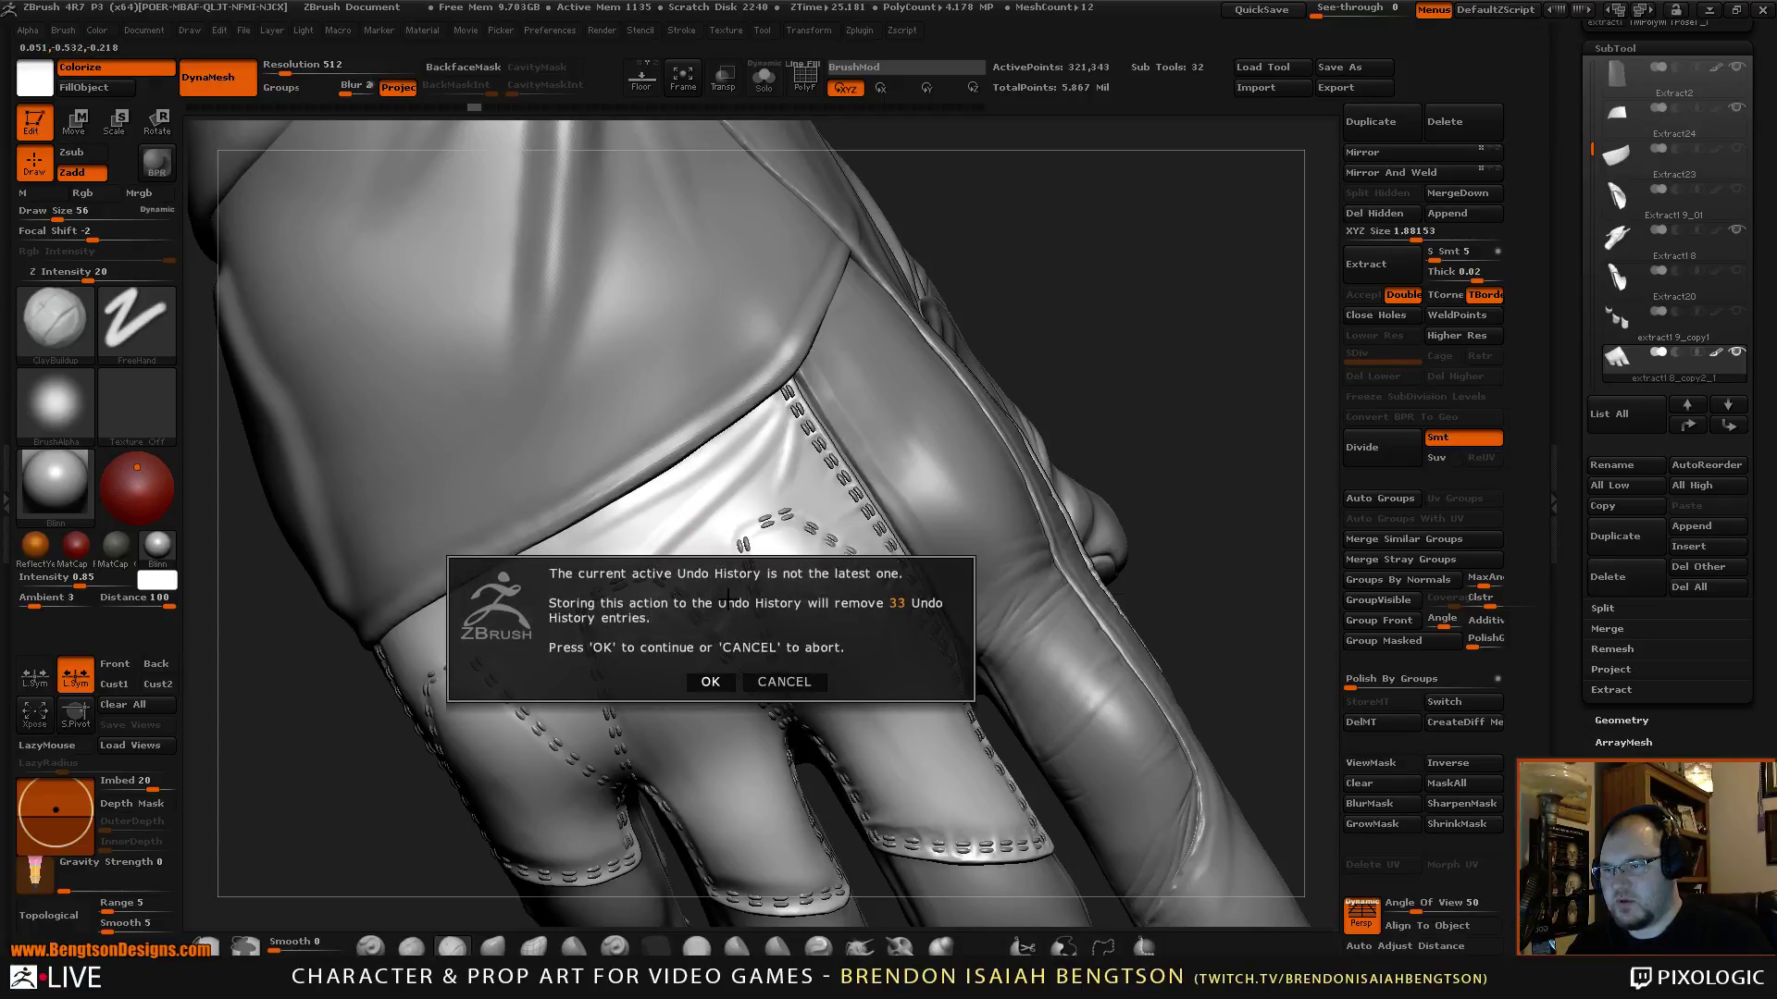
pyautogui.click(710, 682)
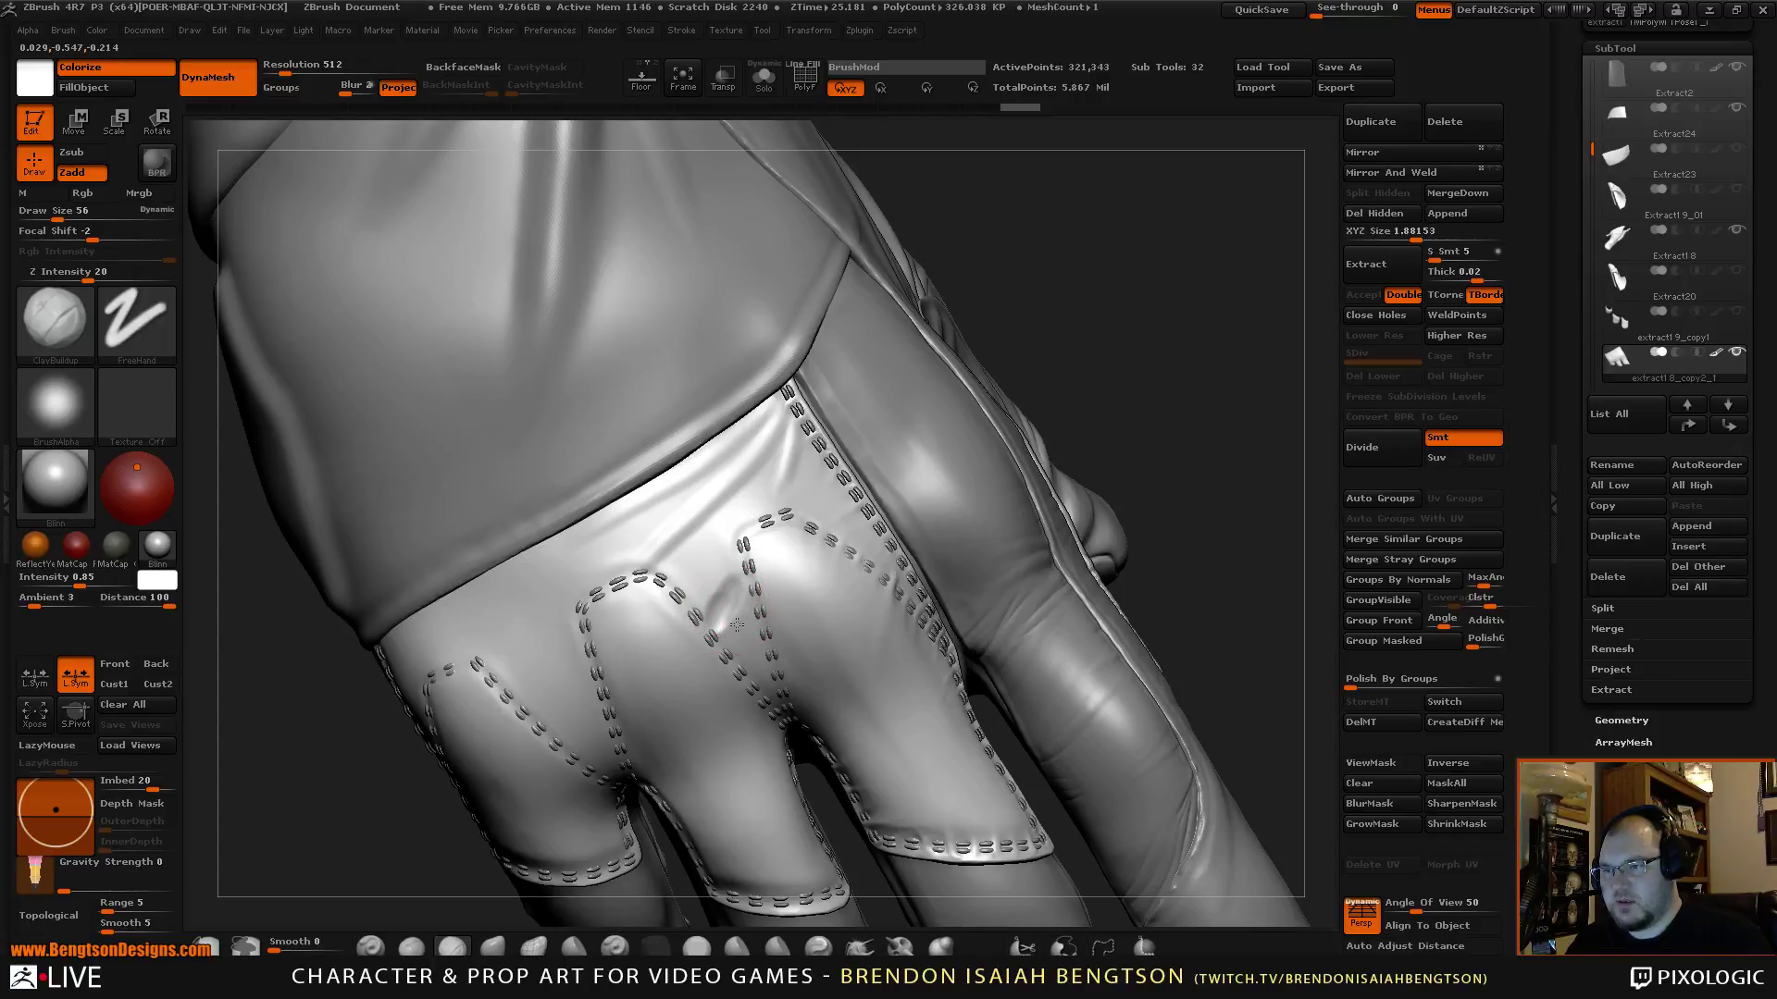
pyautogui.moveTo(740, 547); pyautogui.dragTo(704, 608)
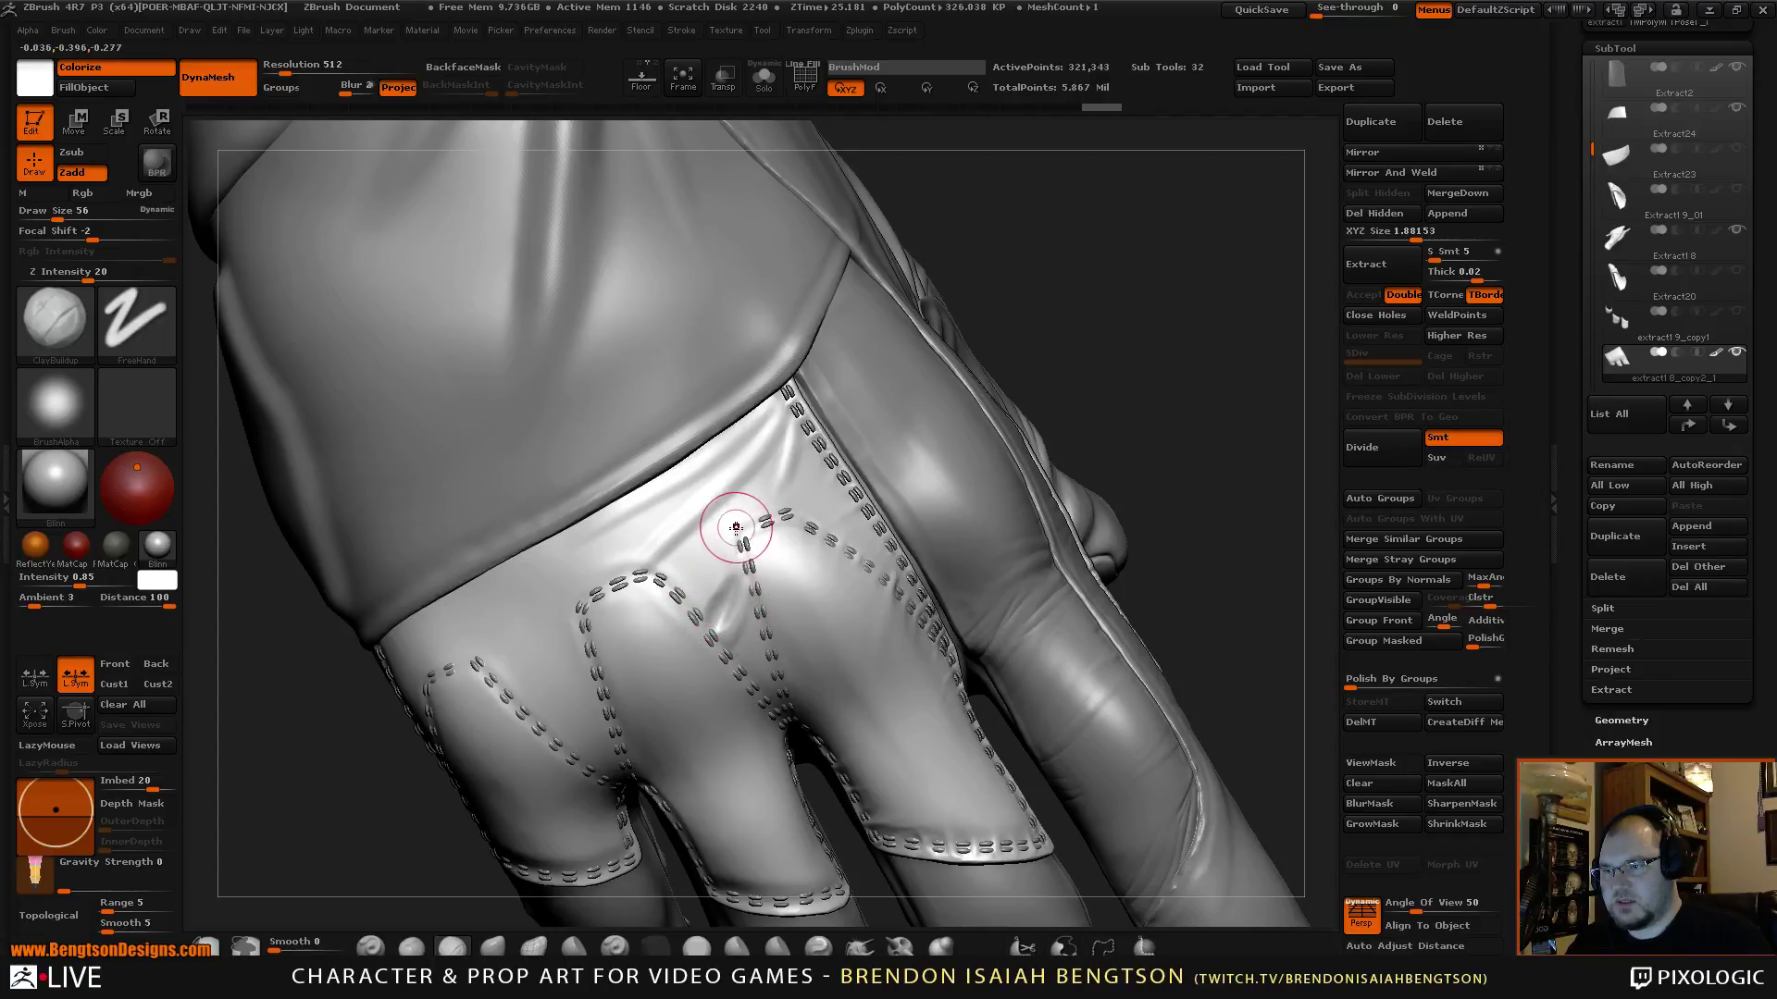
pyautogui.moveTo(737, 527)
pyautogui.mouseDown()
pyautogui.moveTo(713, 615)
pyautogui.moveTo(717, 577)
pyautogui.moveTo(734, 647)
pyautogui.mouseUp()
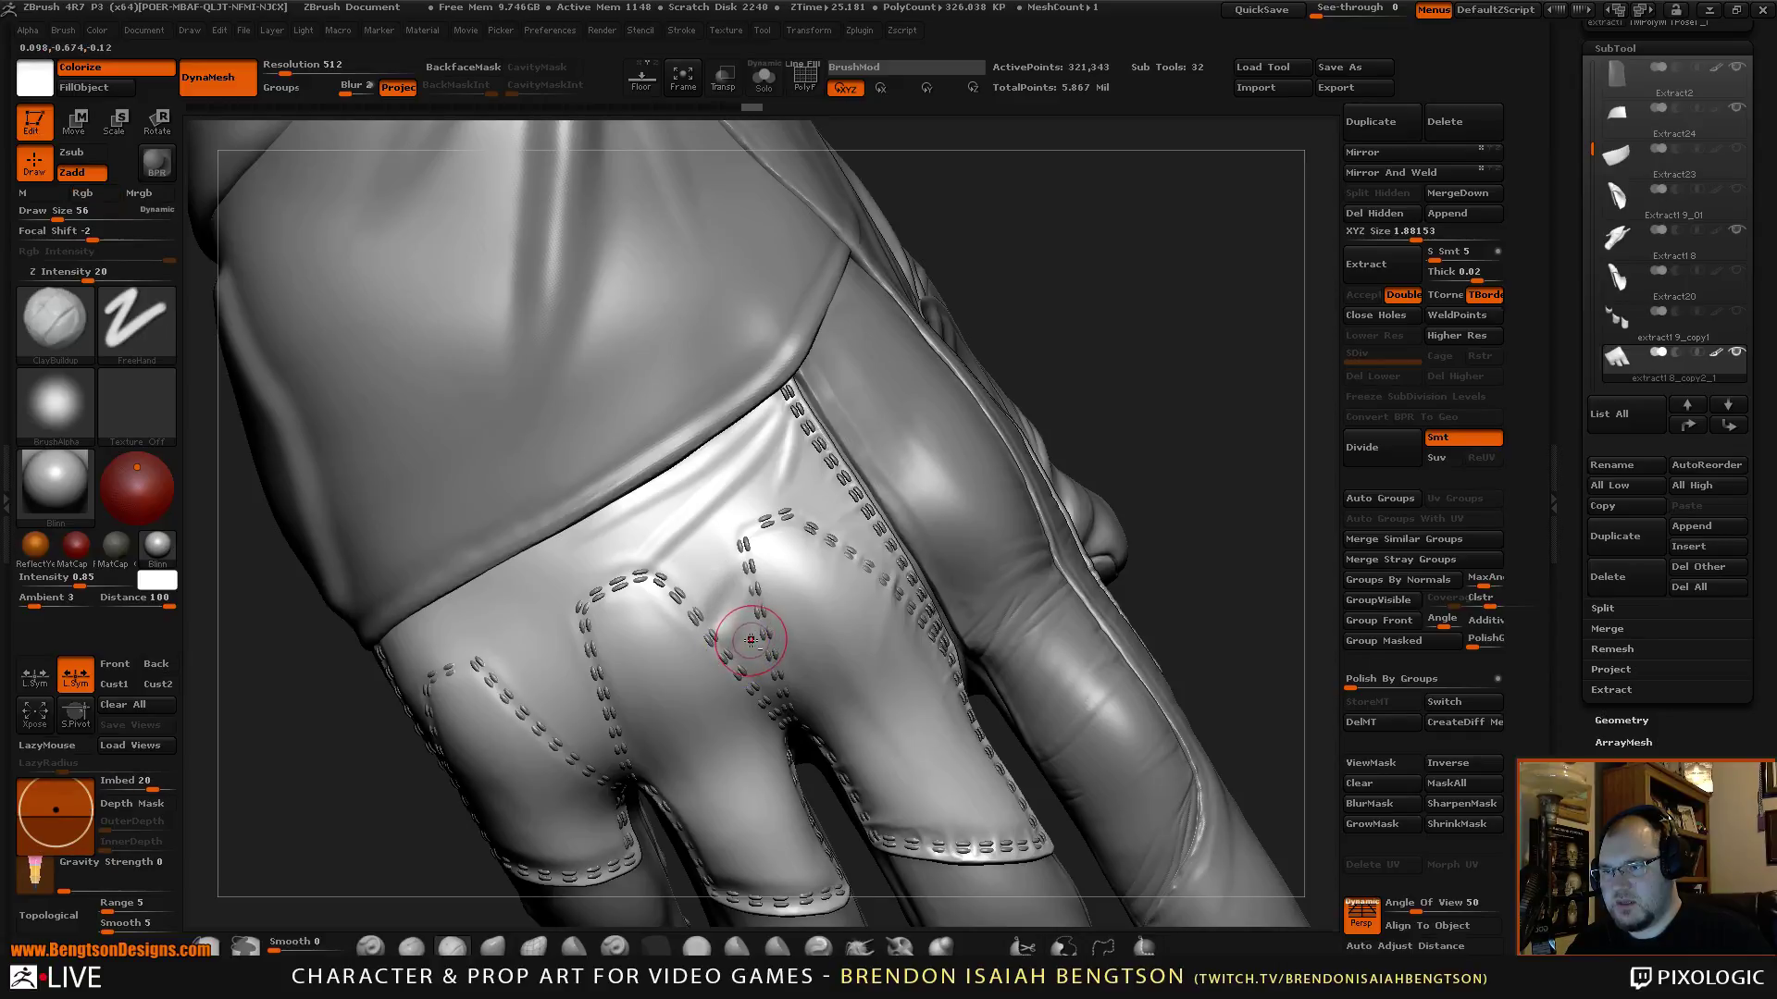
# Build small folds at the narrow lower end of the gap between the two stitched loops at Draw Size 24, and smooth them.
pyautogui.press('space')
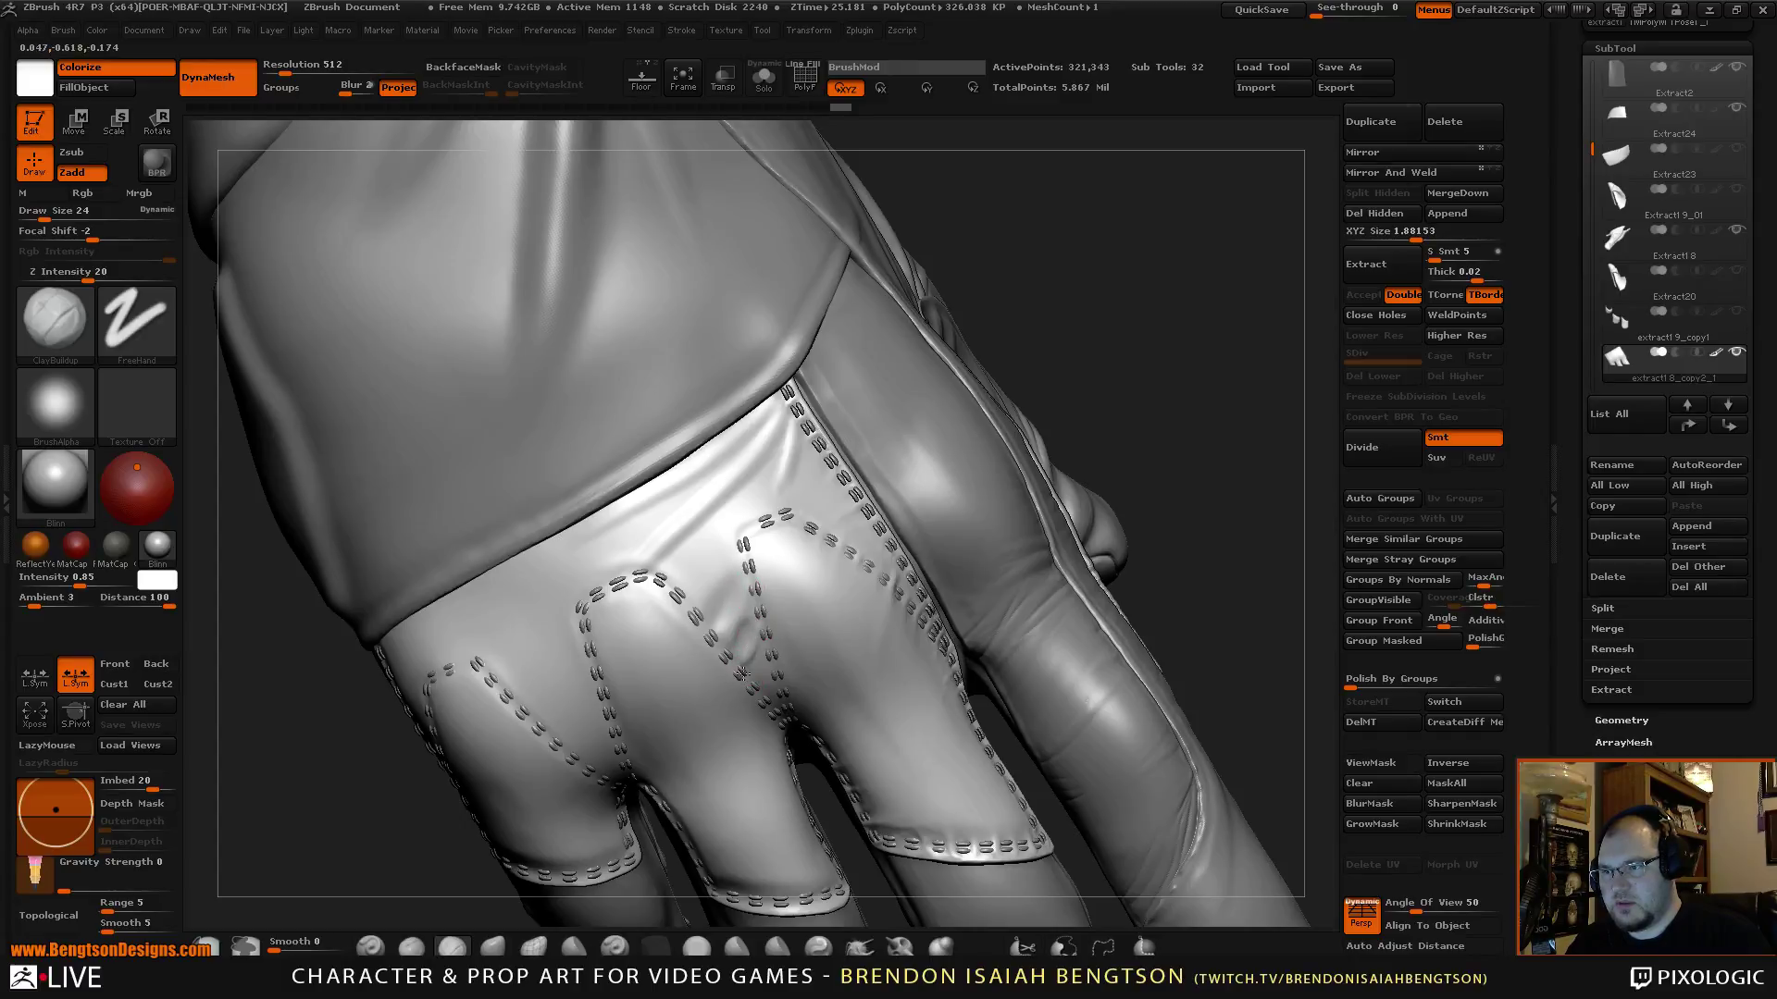
pyautogui.moveTo(746, 741)
pyautogui.keyDown('shift'); pyautogui.mouseDown()
pyautogui.moveTo(719, 706)
pyautogui.moveTo(748, 659)
pyautogui.mouseUp(); pyautogui.keyUp('shift')
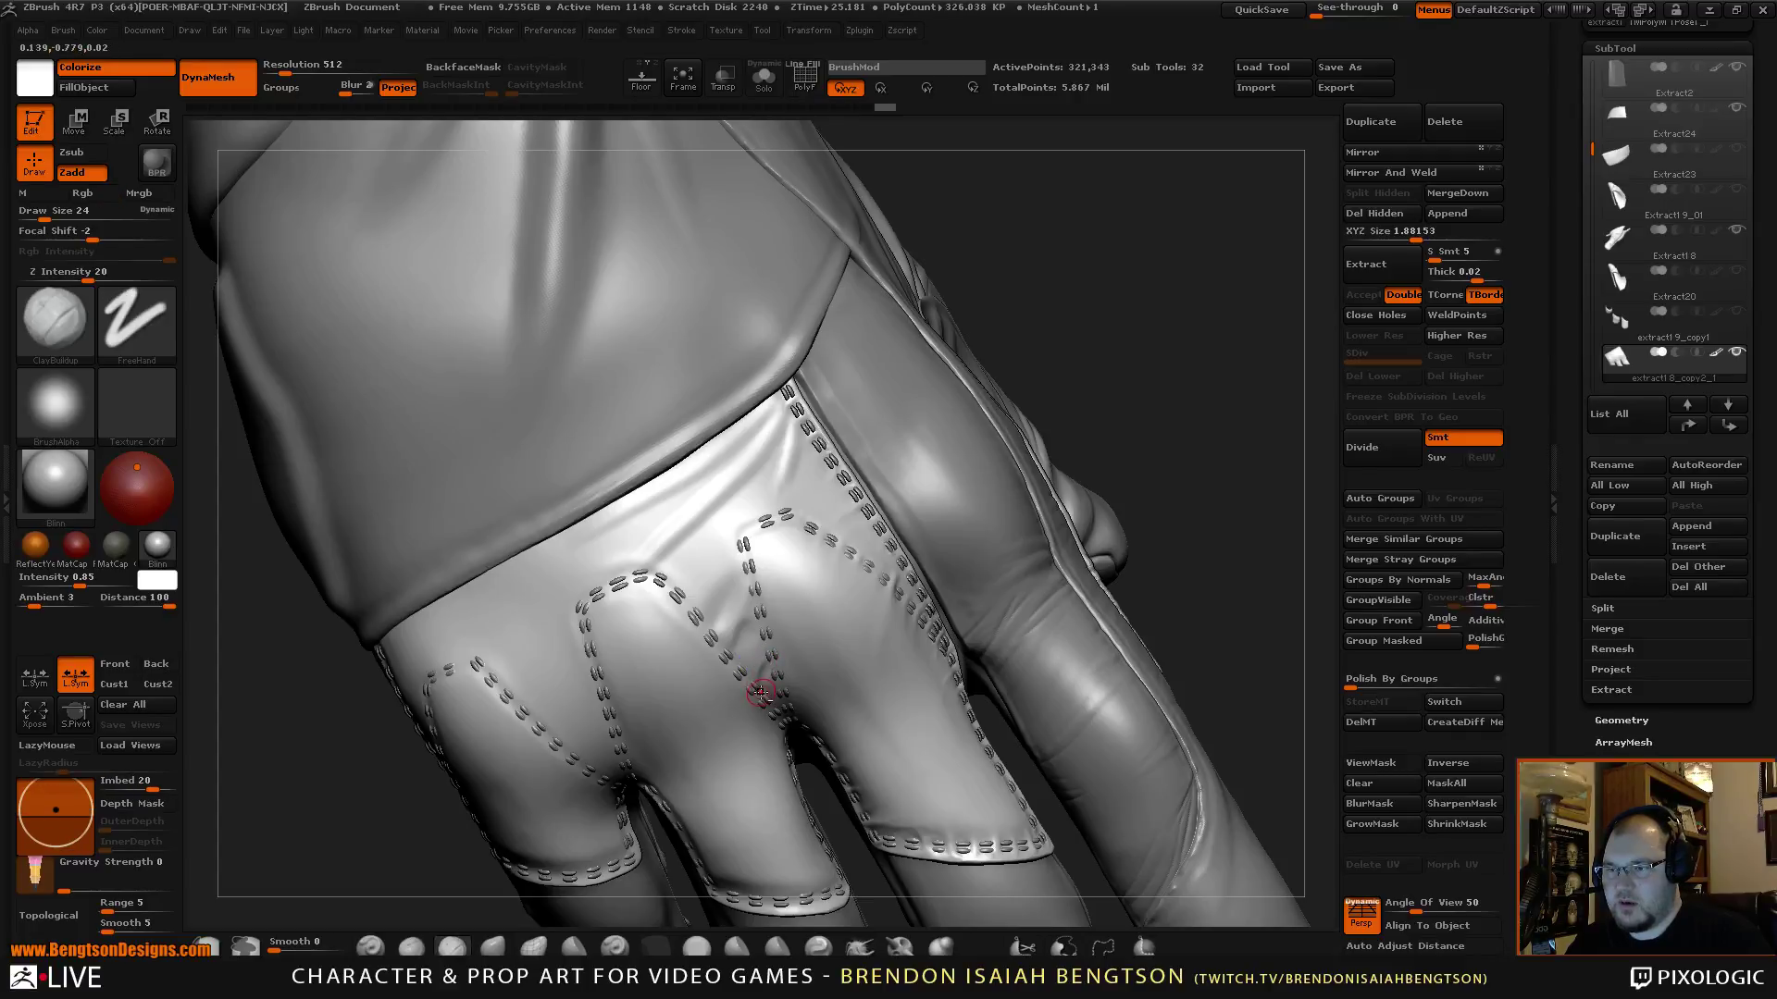
pyautogui.press('shift')
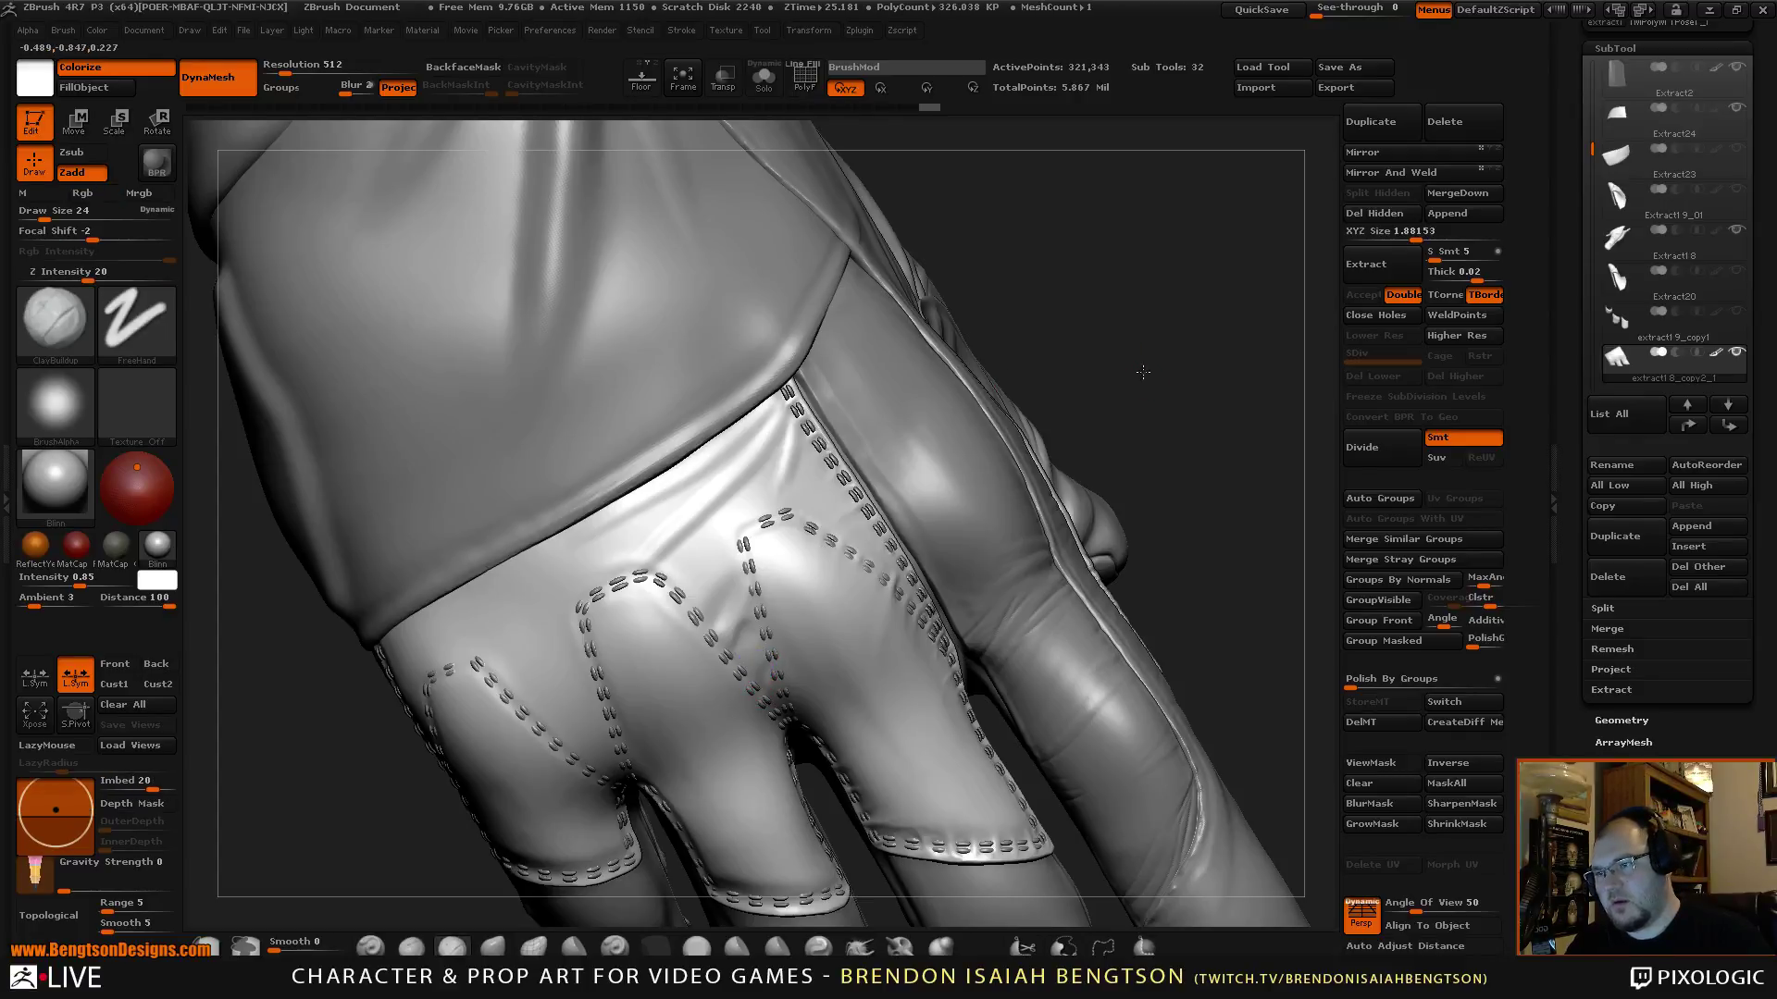
pyautogui.moveTo(1146, 373)
pyautogui.keyDown('alt'); pyautogui.mouseDown()
pyautogui.moveTo(1111, 426)
pyautogui.moveTo(1103, 326)
pyautogui.moveTo(1122, 436)
pyautogui.moveTo(1110, 321)
pyautogui.moveTo(1126, 339)
pyautogui.moveTo(1148, 317)
pyautogui.mouseUp(); pyautogui.keyUp('alt')
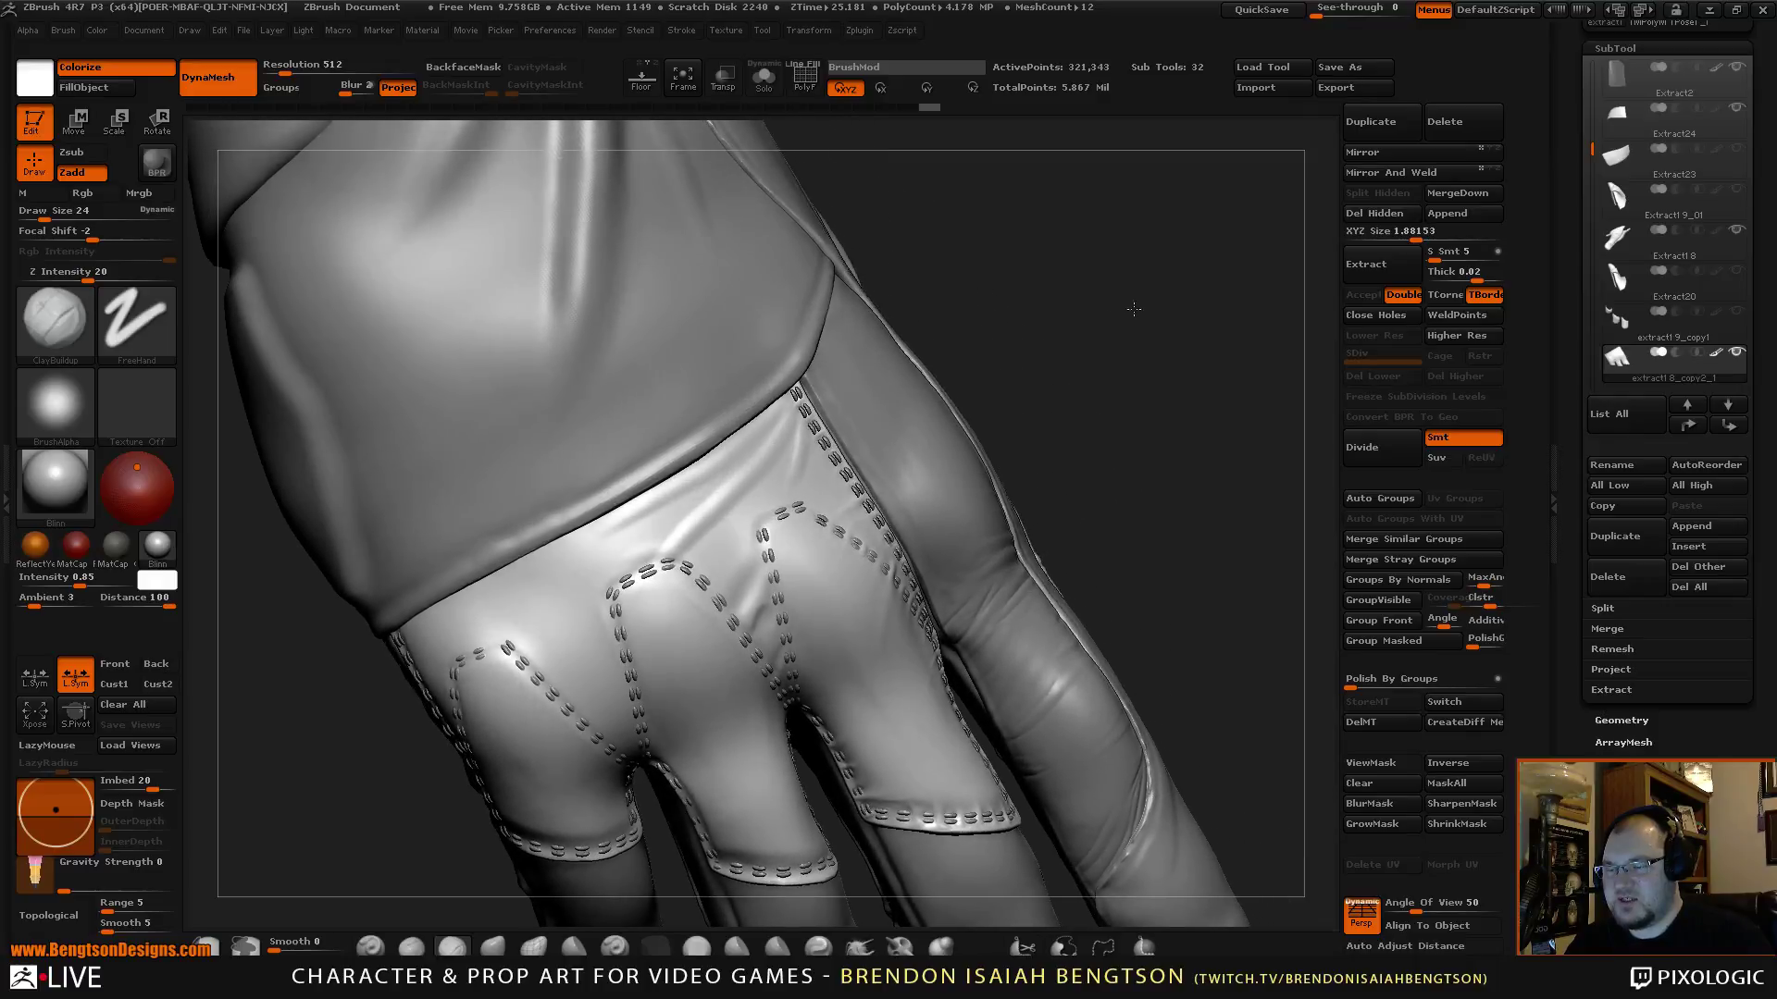
# Refine the folds inside the V-shaped gap between the middle and right stitched loops at Draw Size 37, and smooth them.
pyautogui.press('space')
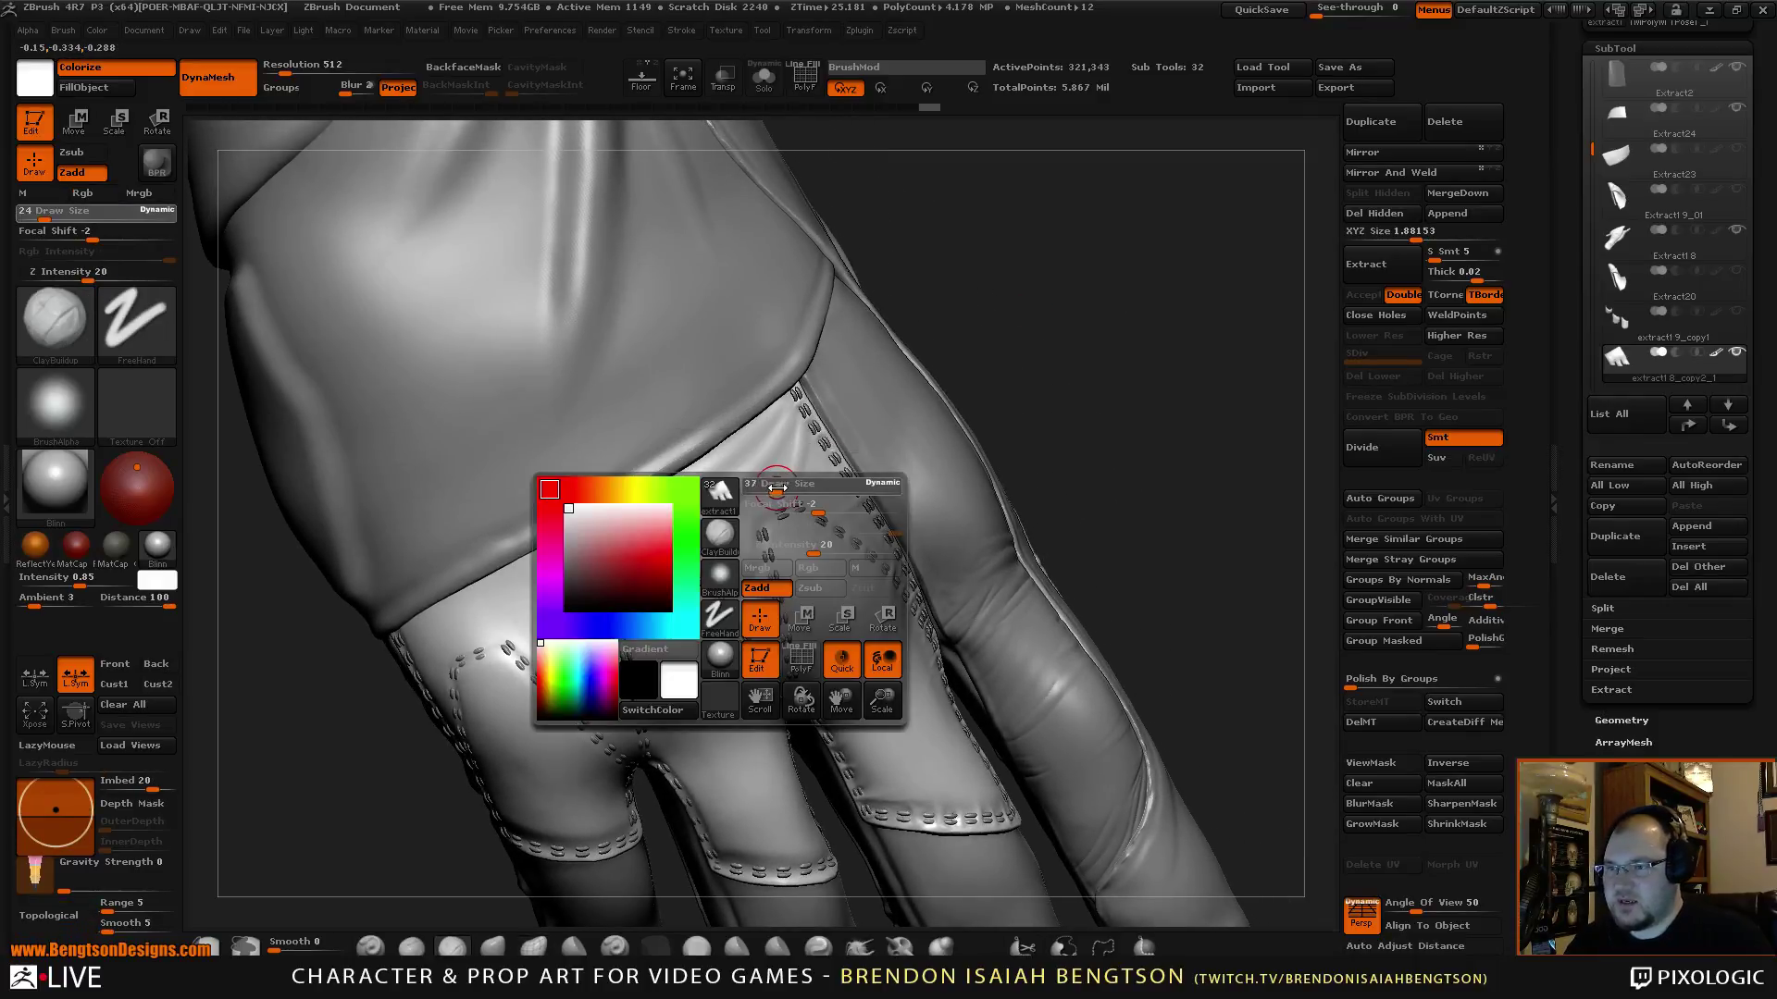
pyautogui.moveTo(771, 486); pyautogui.dragTo(783, 487)
pyautogui.moveTo(1127, 358)
pyautogui.keyDown('alt'); pyautogui.mouseDown()
pyautogui.moveTo(1145, 340)
pyautogui.moveTo(786, 490)
pyautogui.moveTo(814, 416)
pyautogui.moveTo(1117, 313)
pyautogui.moveTo(823, 537)
pyautogui.mouseUp(); pyautogui.keyUp('alt')
pyautogui.press('shift')
pyautogui.press('space')
pyautogui.scroll(-3, 823, 537)
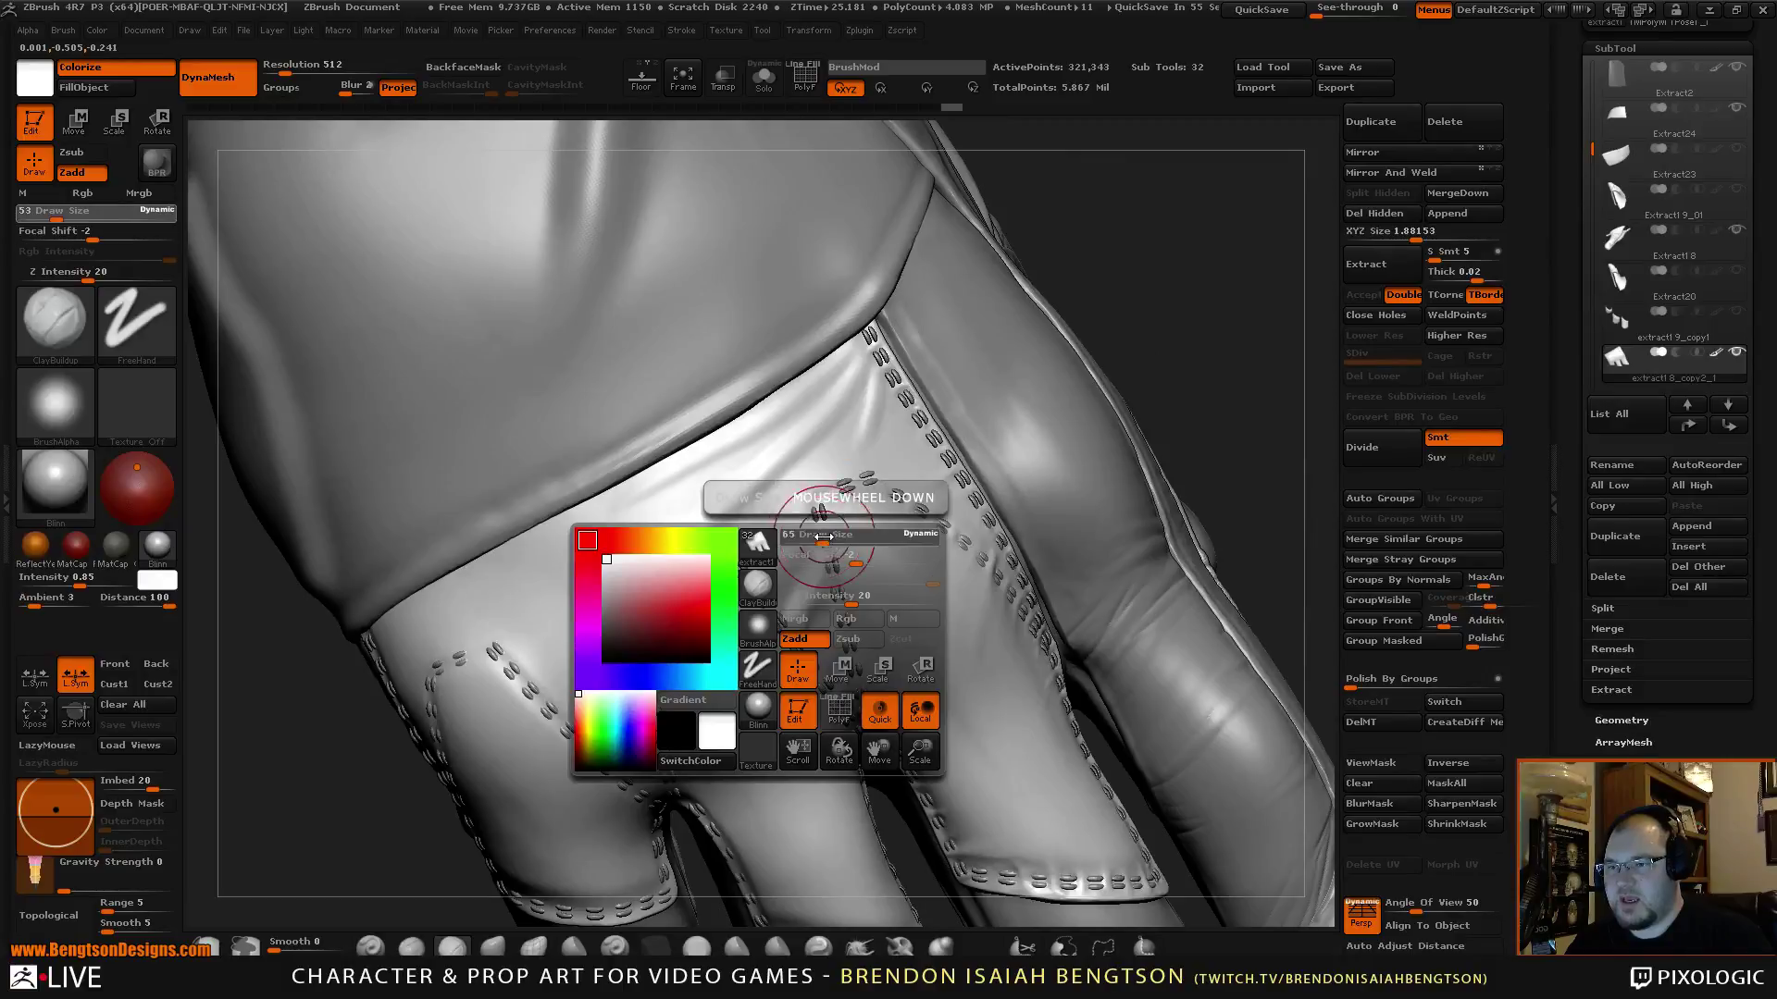
pyautogui.moveTo(984, 309); pyautogui.dragTo(944, 365)
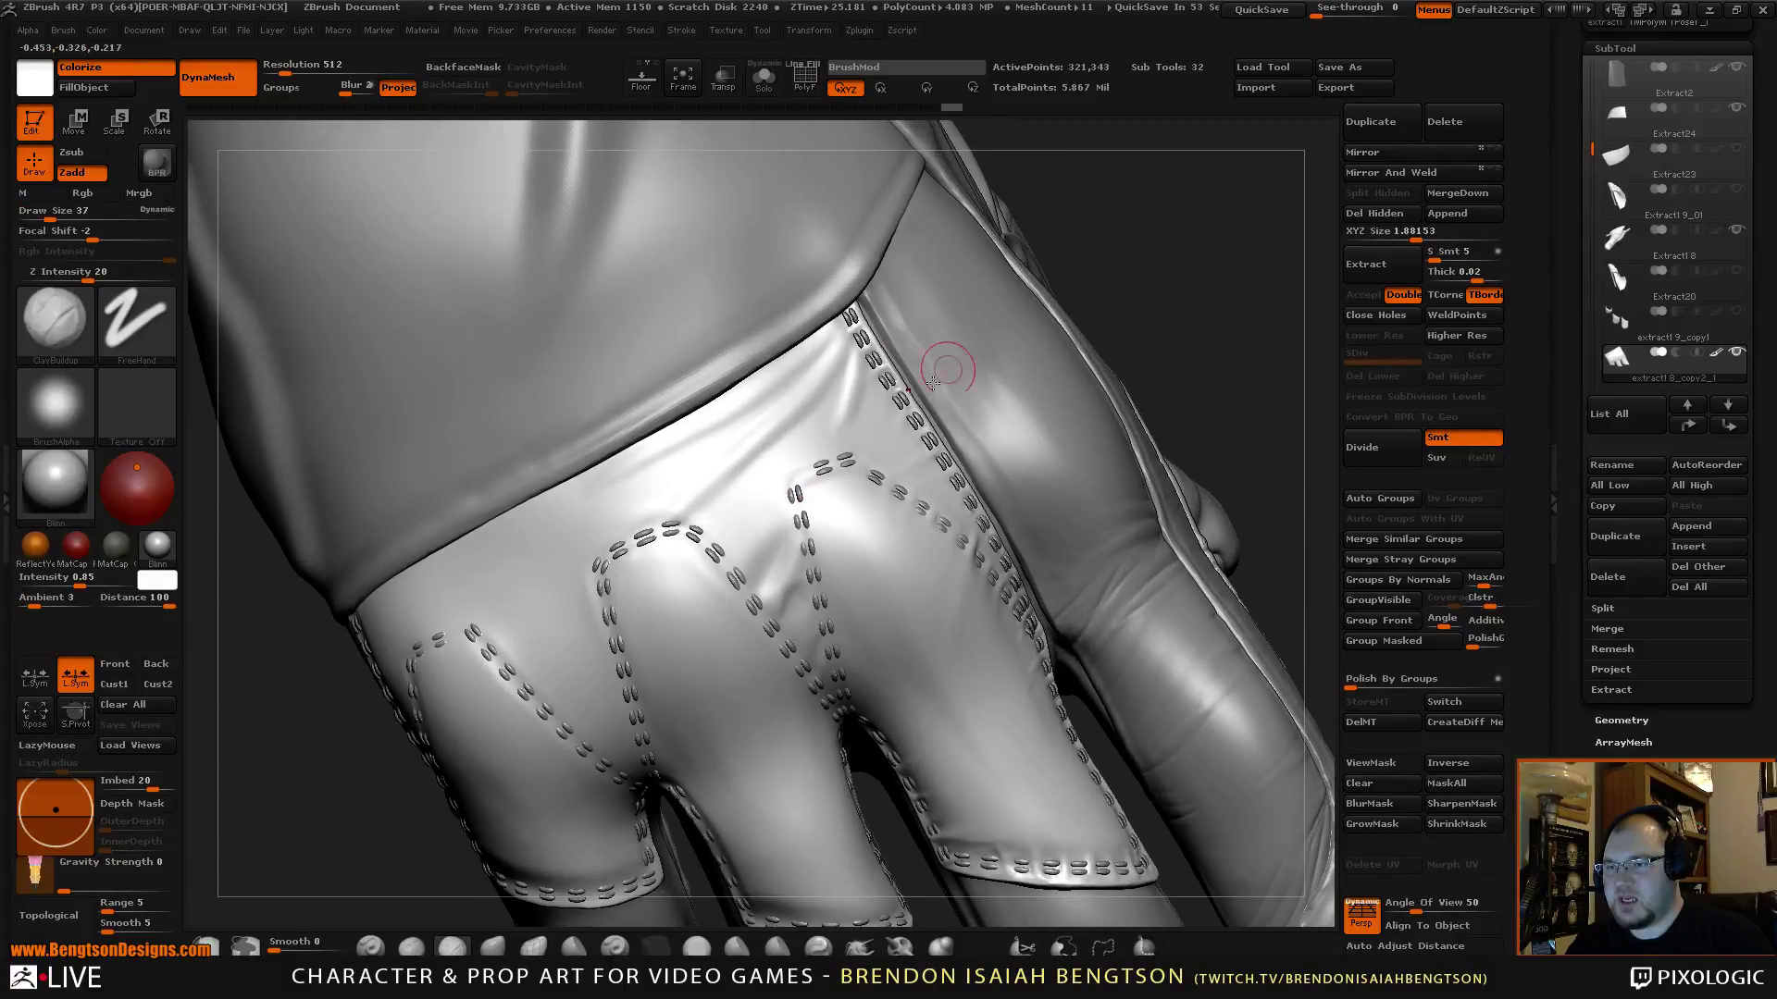
pyautogui.press('shift')
pyautogui.moveTo(791, 535); pyautogui.dragTo(779, 592)
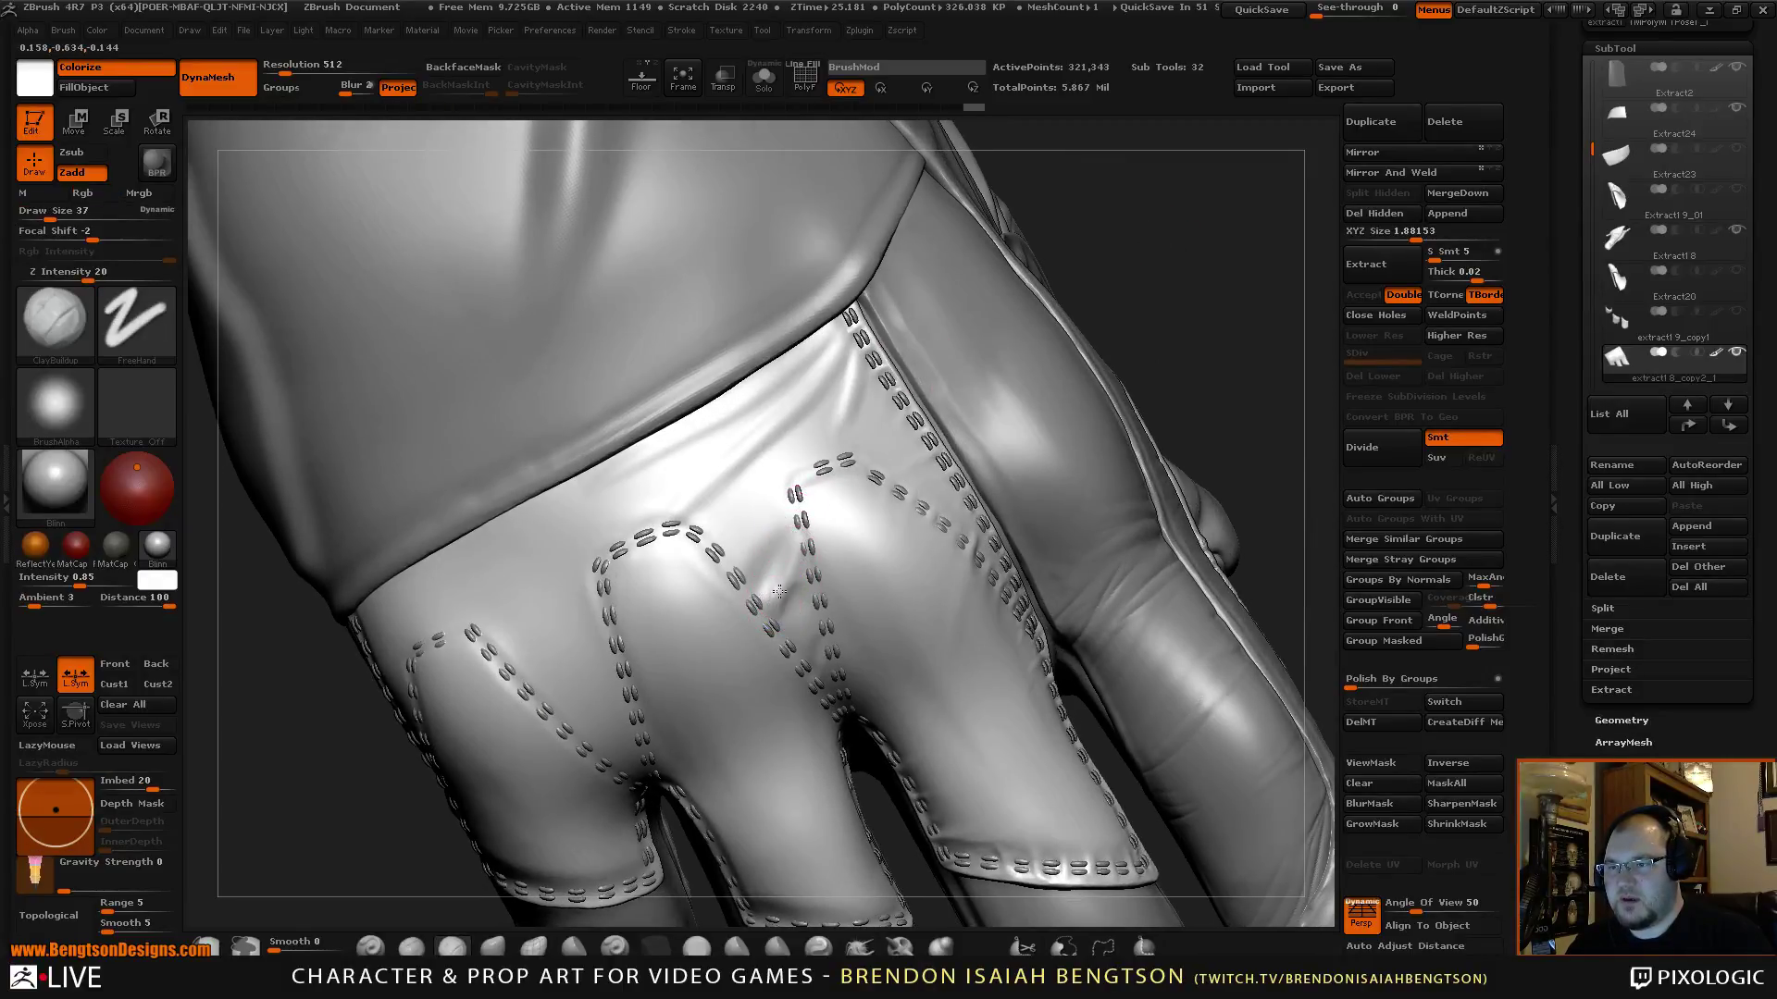
pyautogui.press('shift')
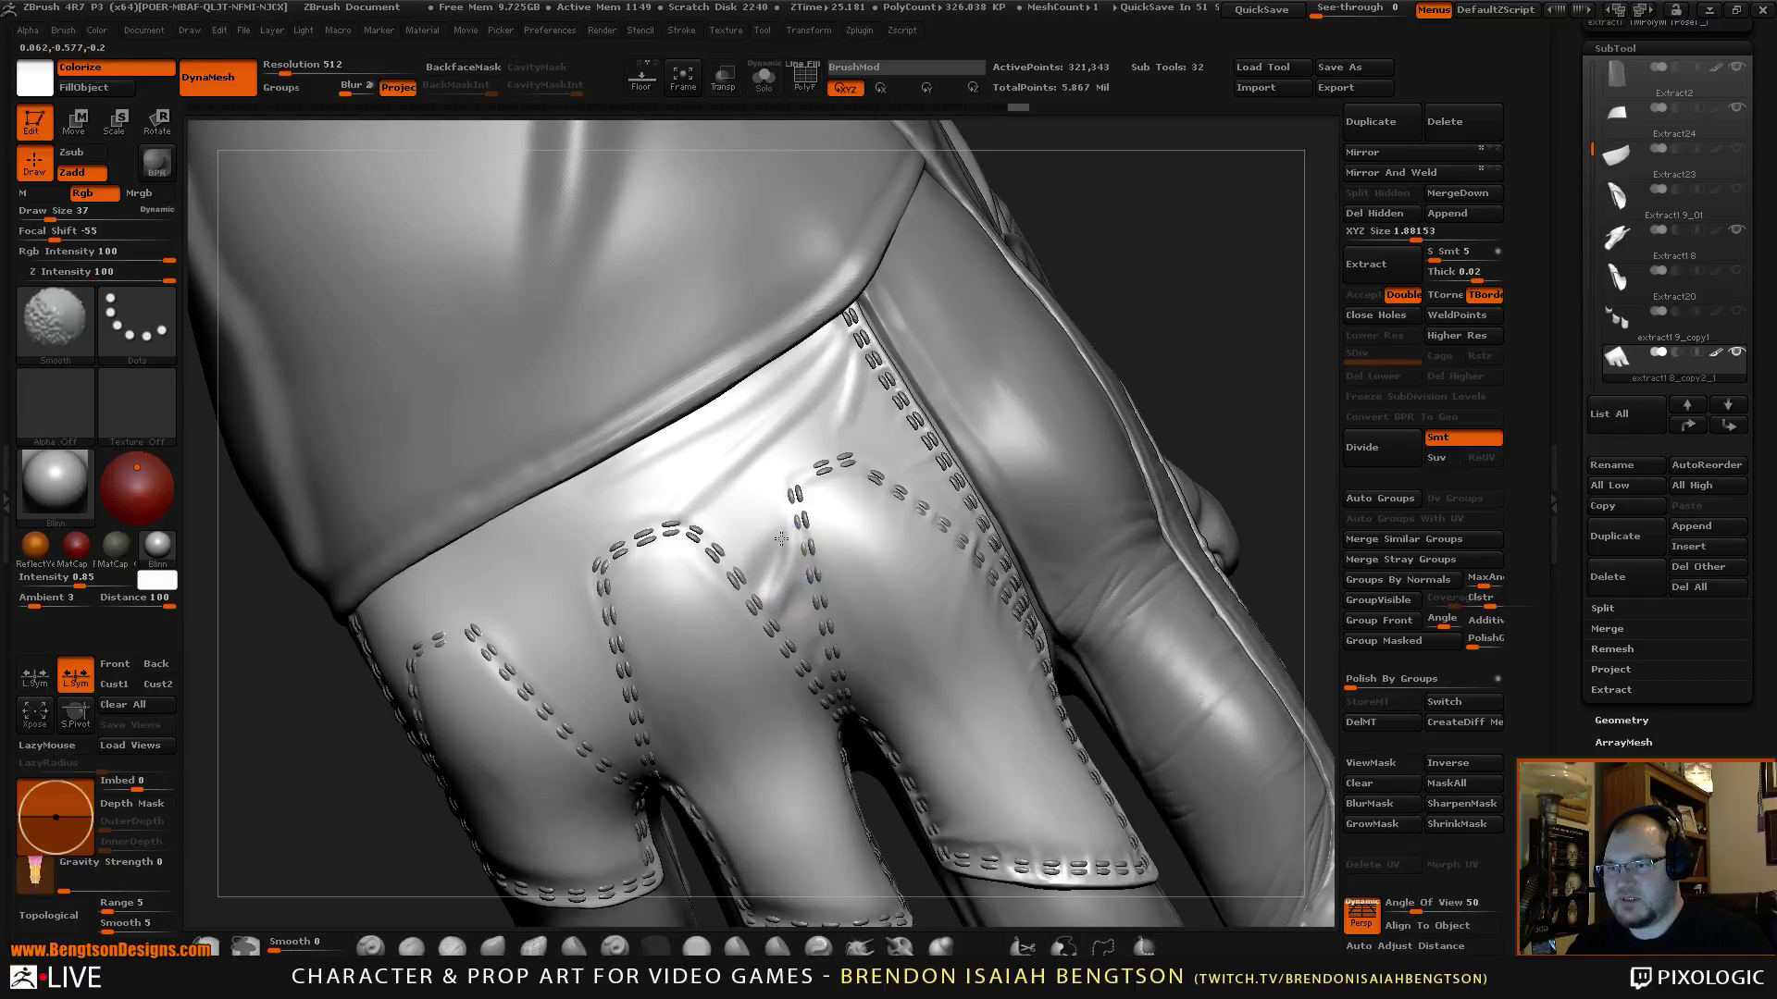
pyautogui.keyDown('shift'); pyautogui.moveTo(790, 596); pyautogui.dragTo(803, 552); pyautogui.keyUp('shift')
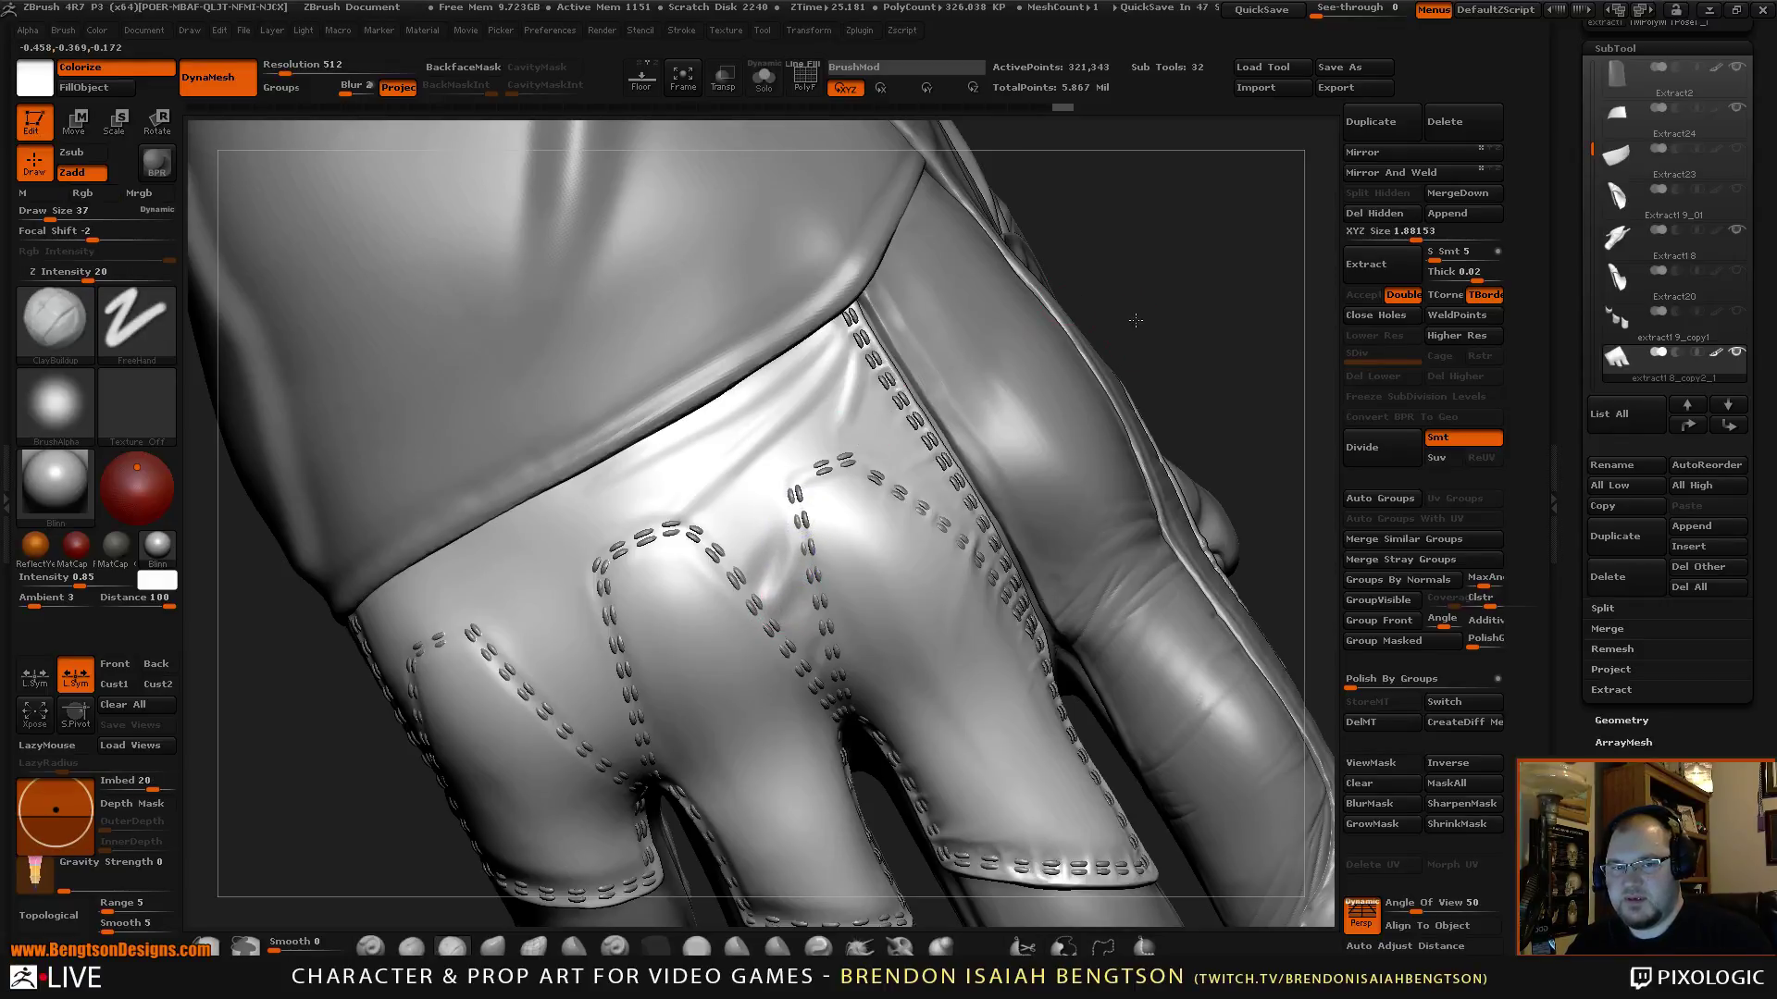
# Try a pucker between the right stitched loop and the panel's side seam with ClayBuildup at Draw Size 37.
pyautogui.moveTo(1136, 320)
pyautogui.mouseDown()
pyautogui.moveTo(1157, 296)
pyautogui.moveTo(1061, 312)
pyautogui.mouseUp()
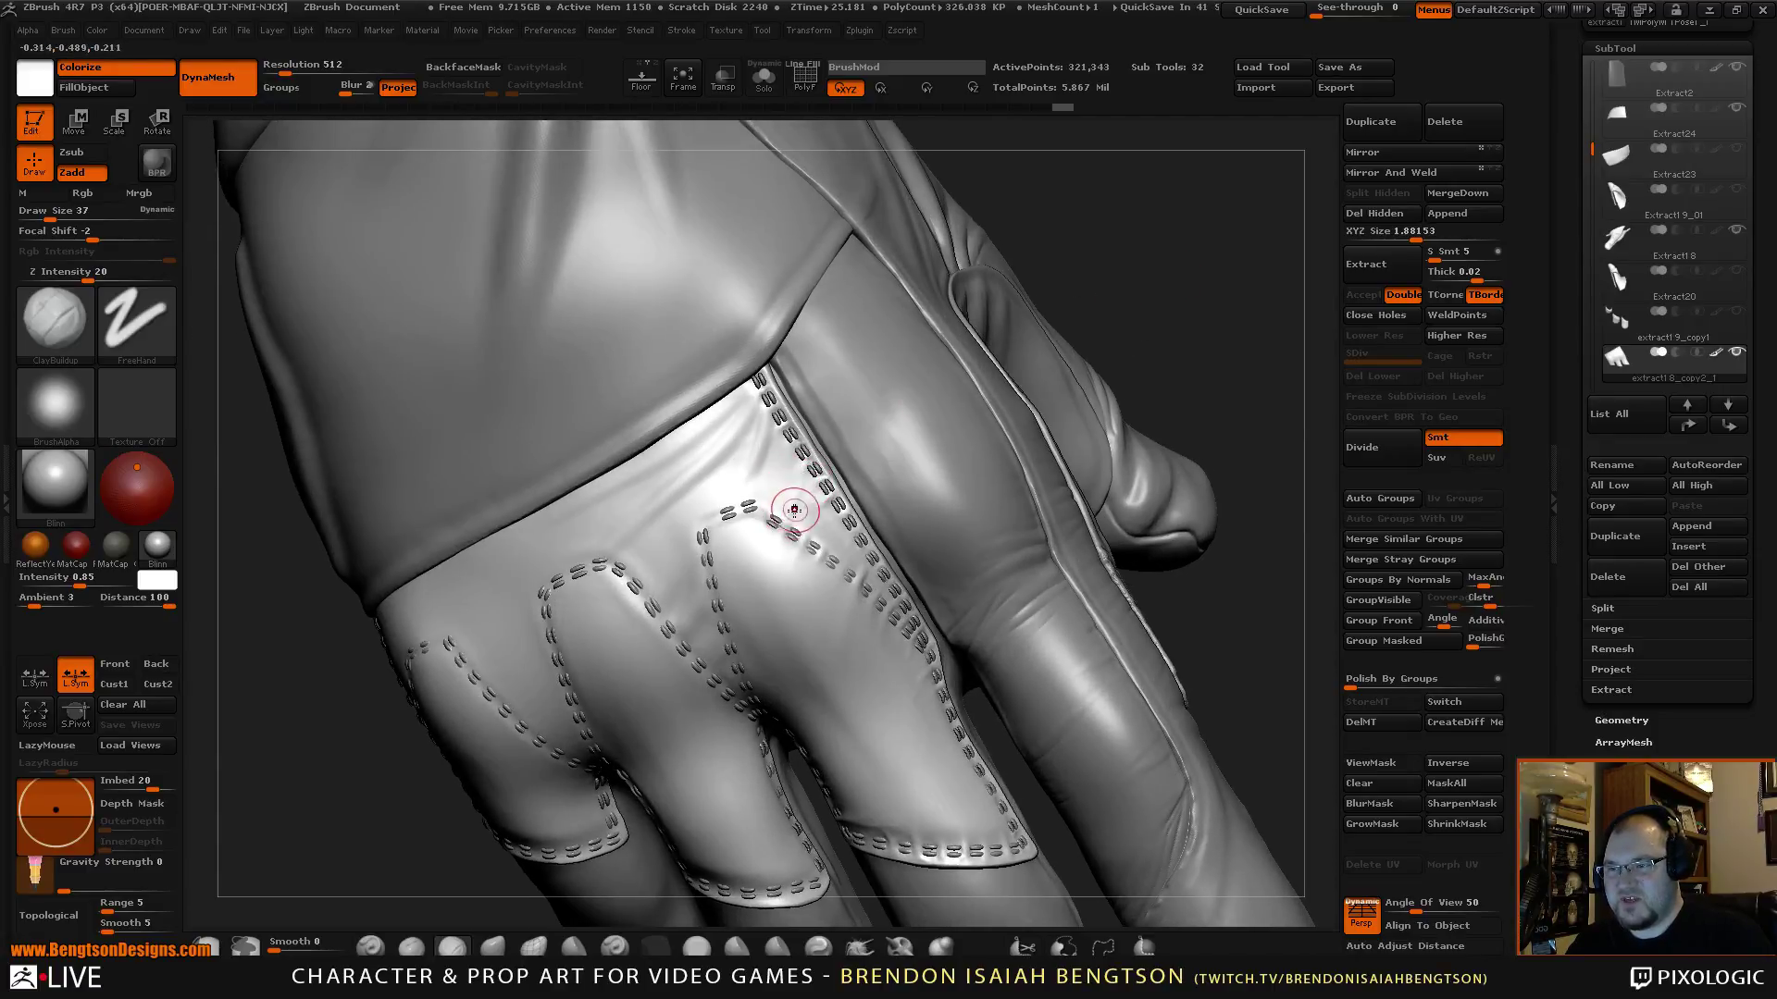
pyautogui.moveTo(1210, 254)
pyautogui.mouseDown()
pyautogui.moveTo(1178, 274)
pyautogui.moveTo(1183, 357)
pyautogui.mouseUp()
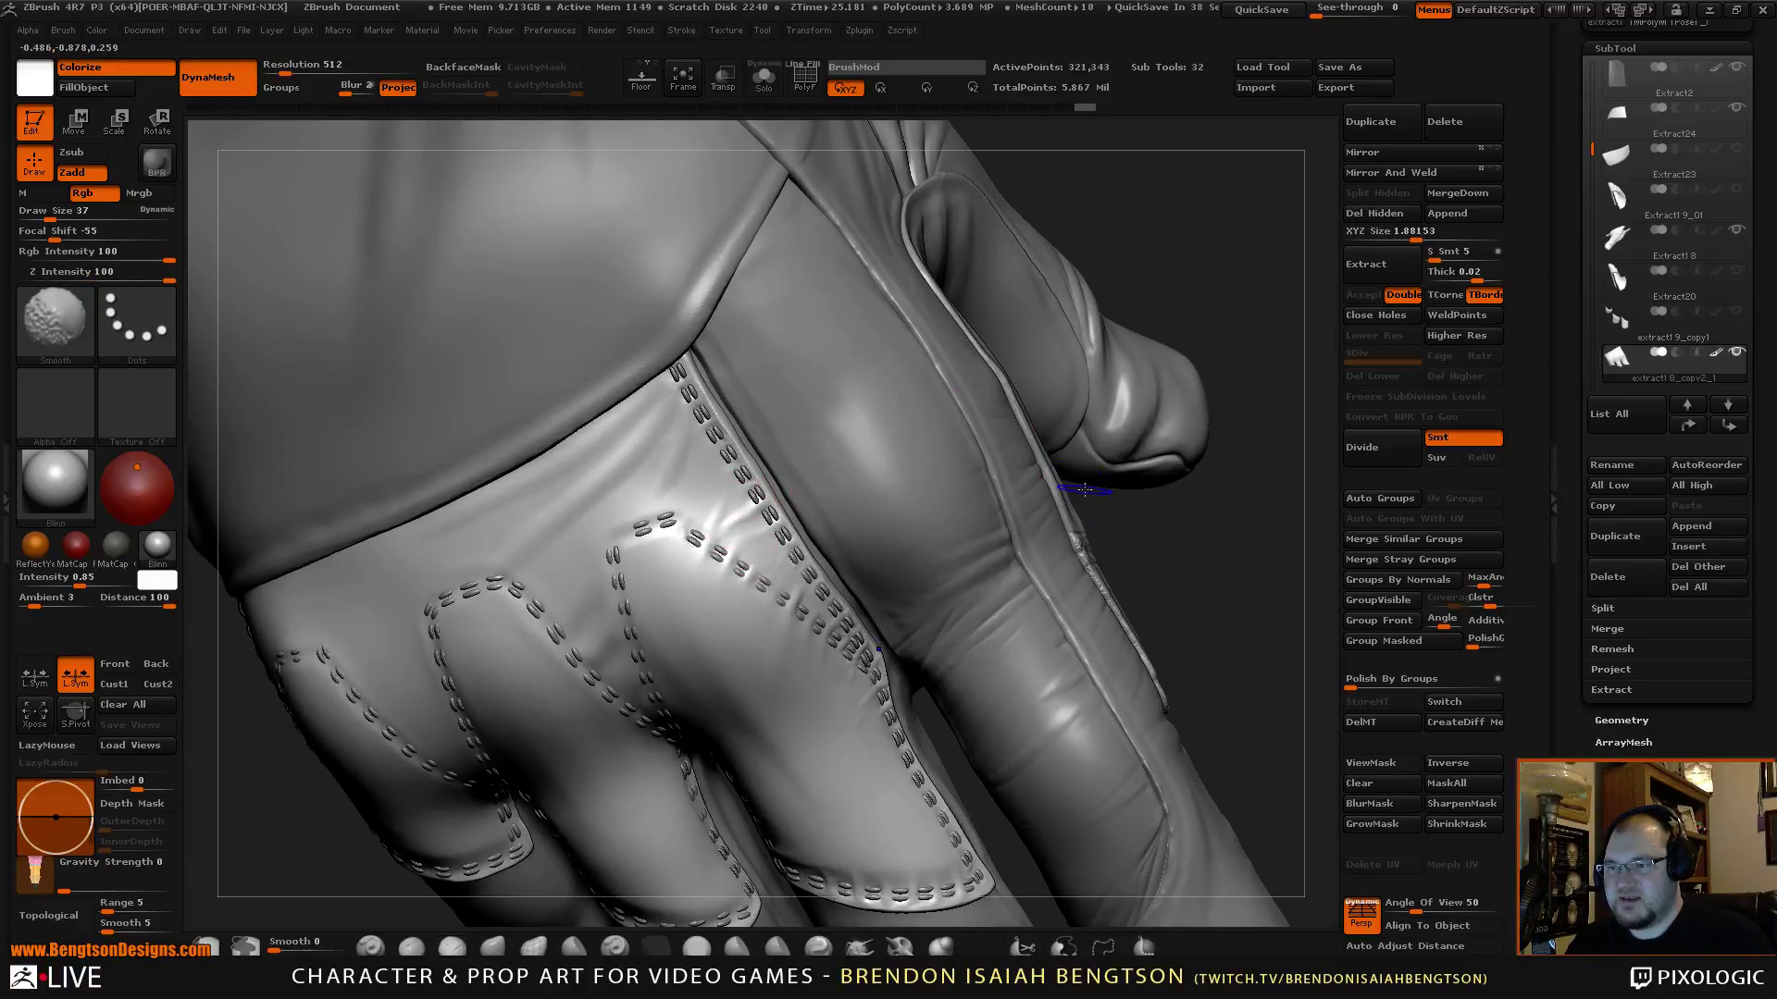
pyautogui.moveTo(1223, 536)
pyautogui.mouseDown()
pyautogui.moveTo(1156, 556)
pyautogui.moveTo(1238, 482)
pyautogui.moveTo(1209, 466)
pyautogui.mouseUp()
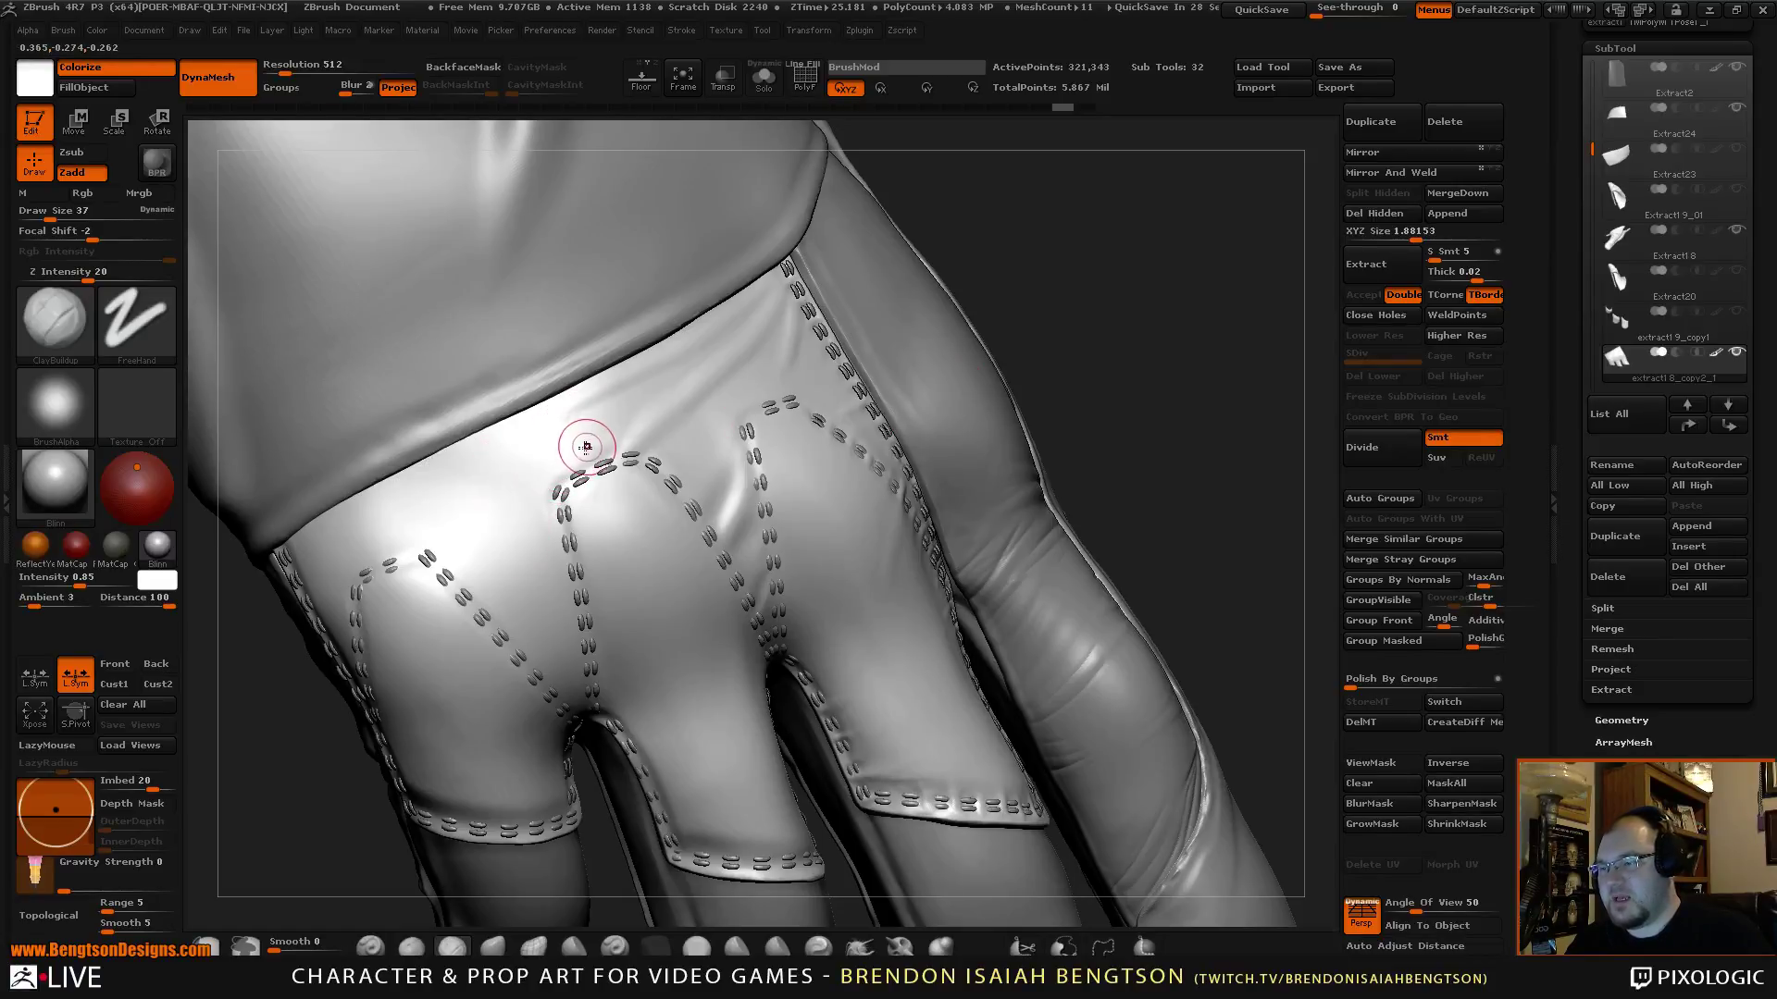
# Try a fold between the left and middle stitched loops at Draw Size 37, and undo it.
pyautogui.press('space')
pyautogui.press('ctrl')
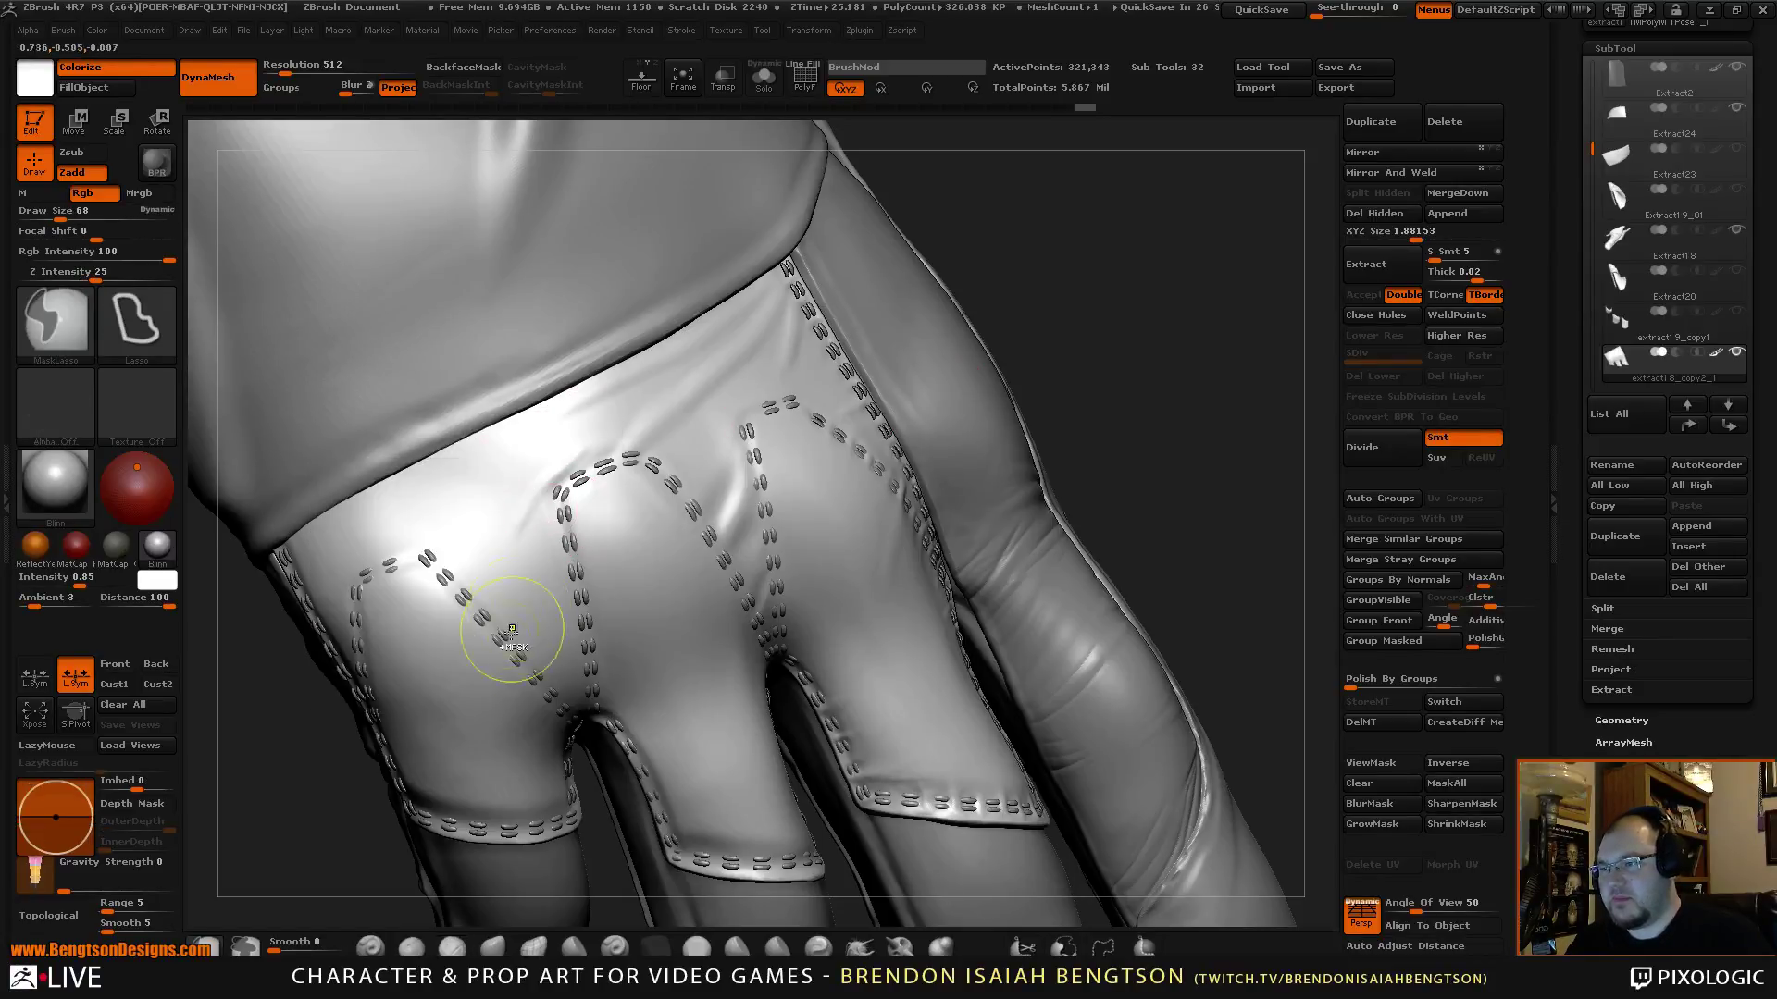
pyautogui.press('space')
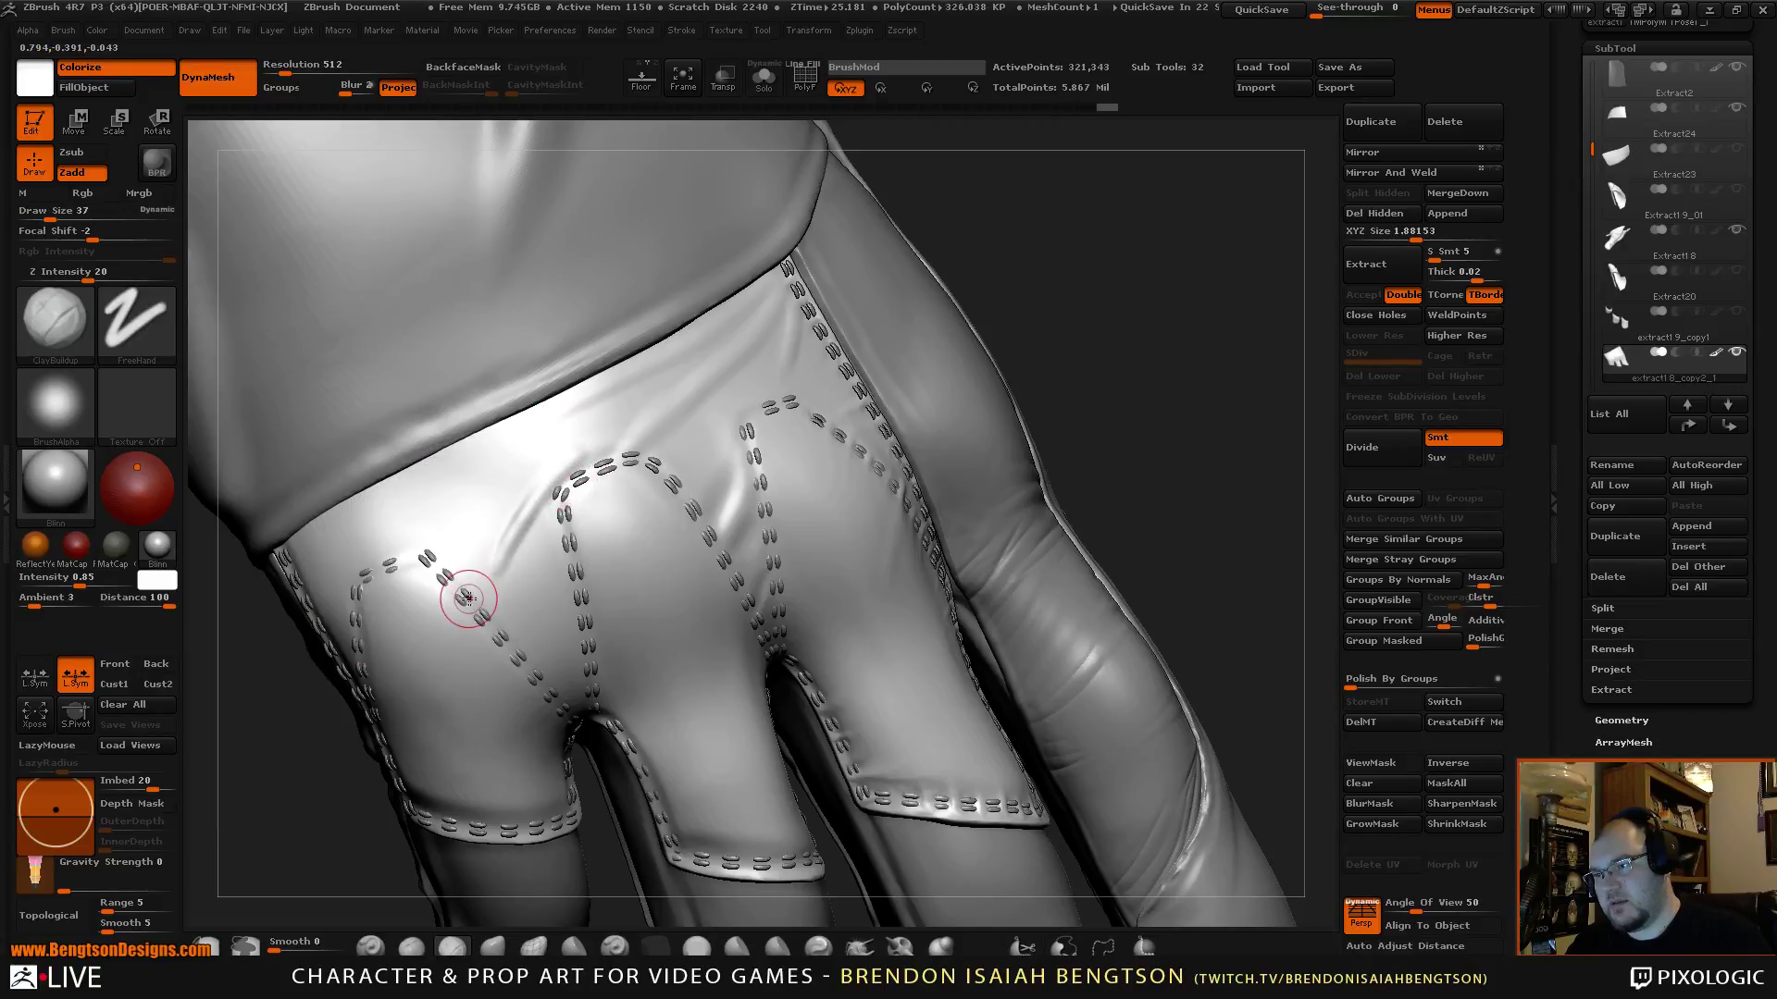
pyautogui.press('ctrl')
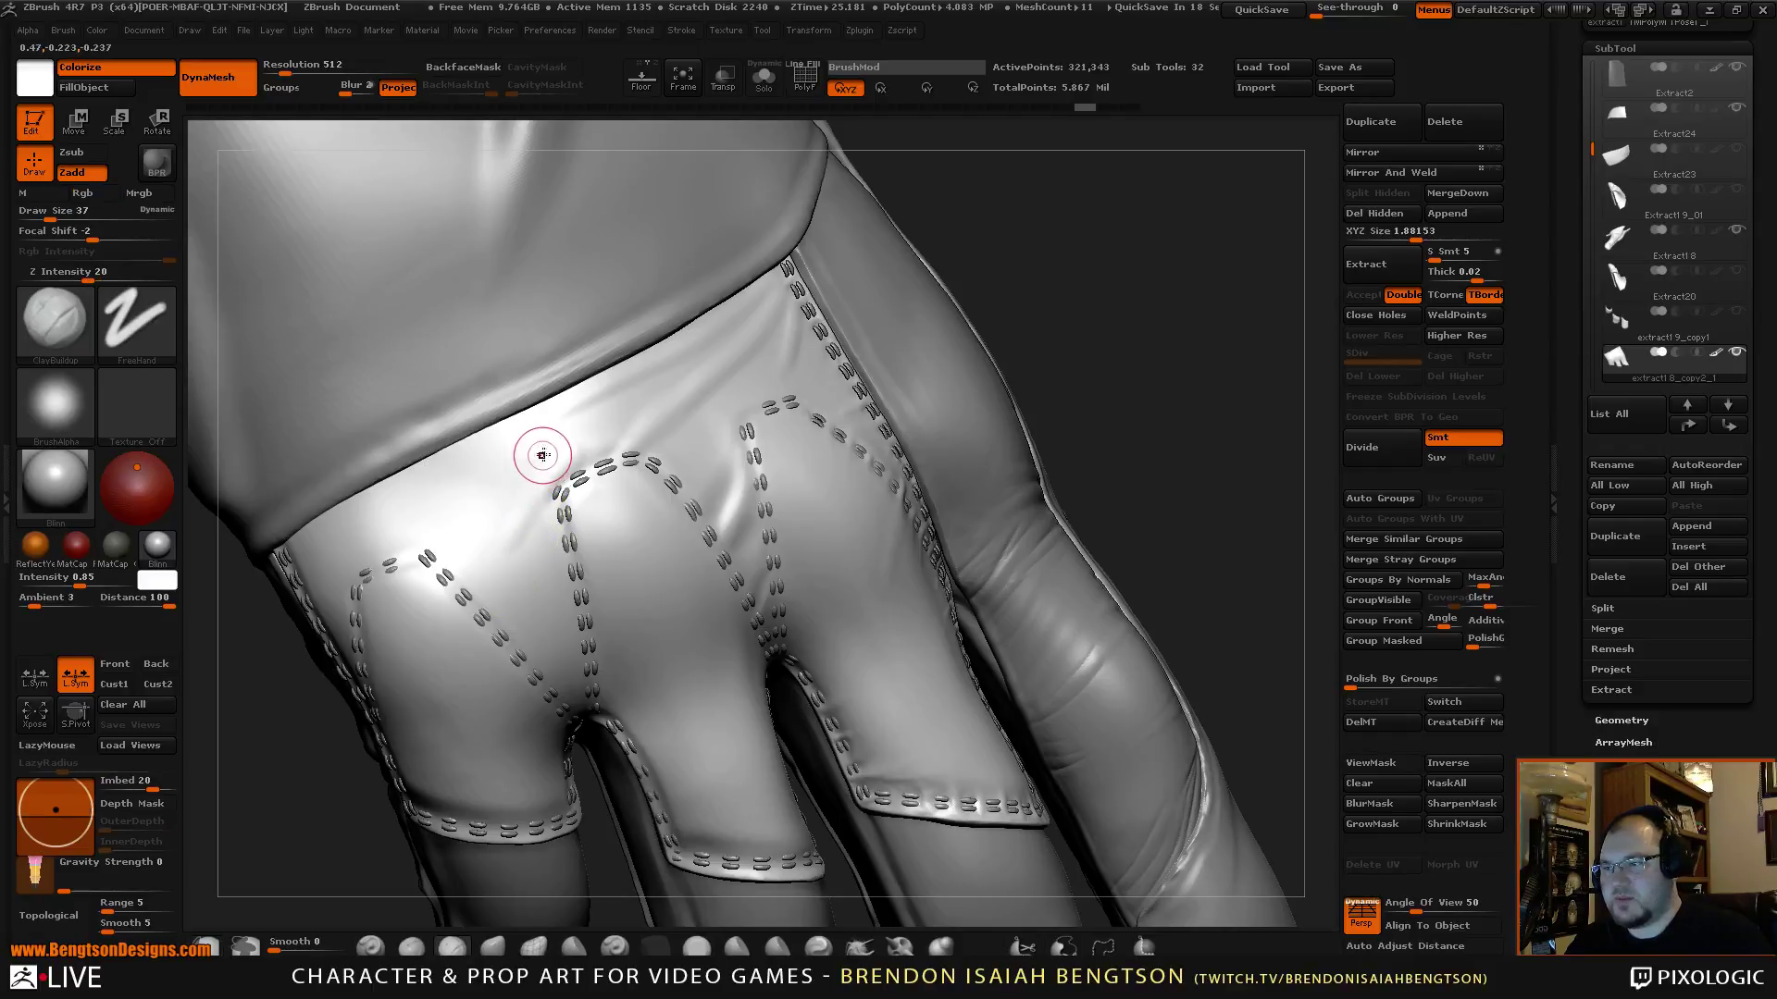
# Build folds above the middle stitched loop and down between the left and middle loops at Draw Size 56, smoothing them.
pyautogui.press('space')
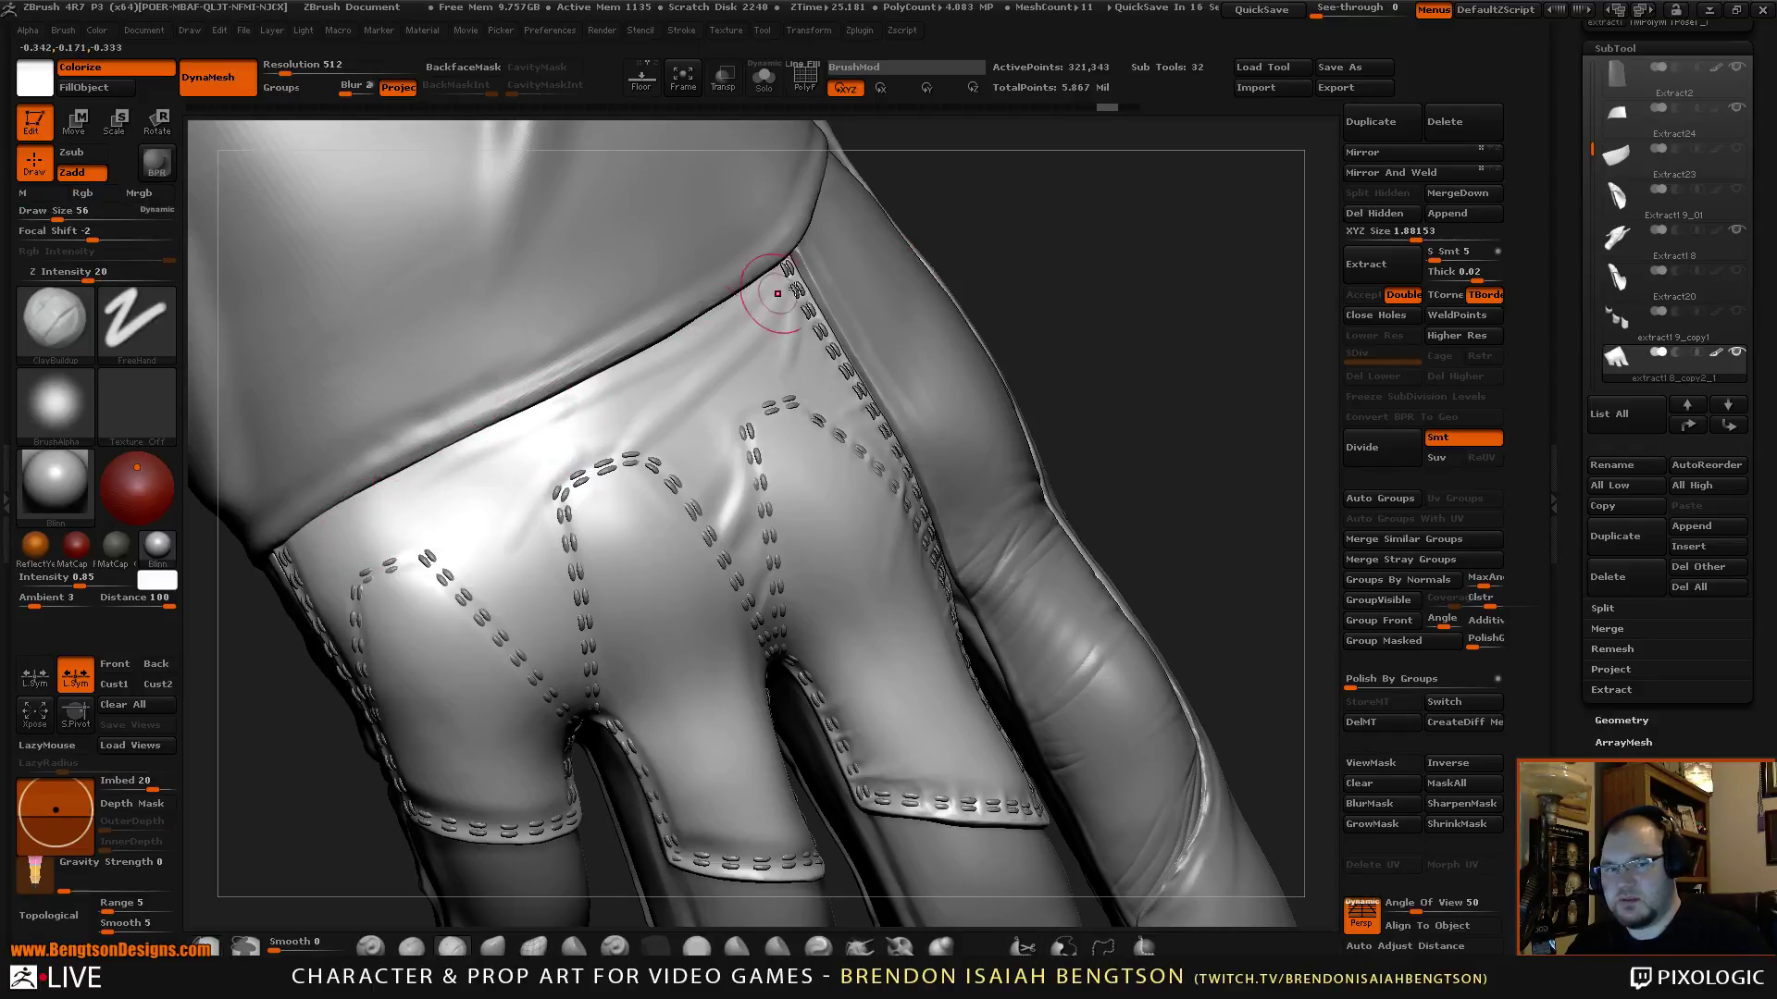
pyautogui.moveTo(934, 268)
pyautogui.mouseDown()
pyautogui.moveTo(1116, 253)
pyautogui.moveTo(926, 342)
pyautogui.mouseUp()
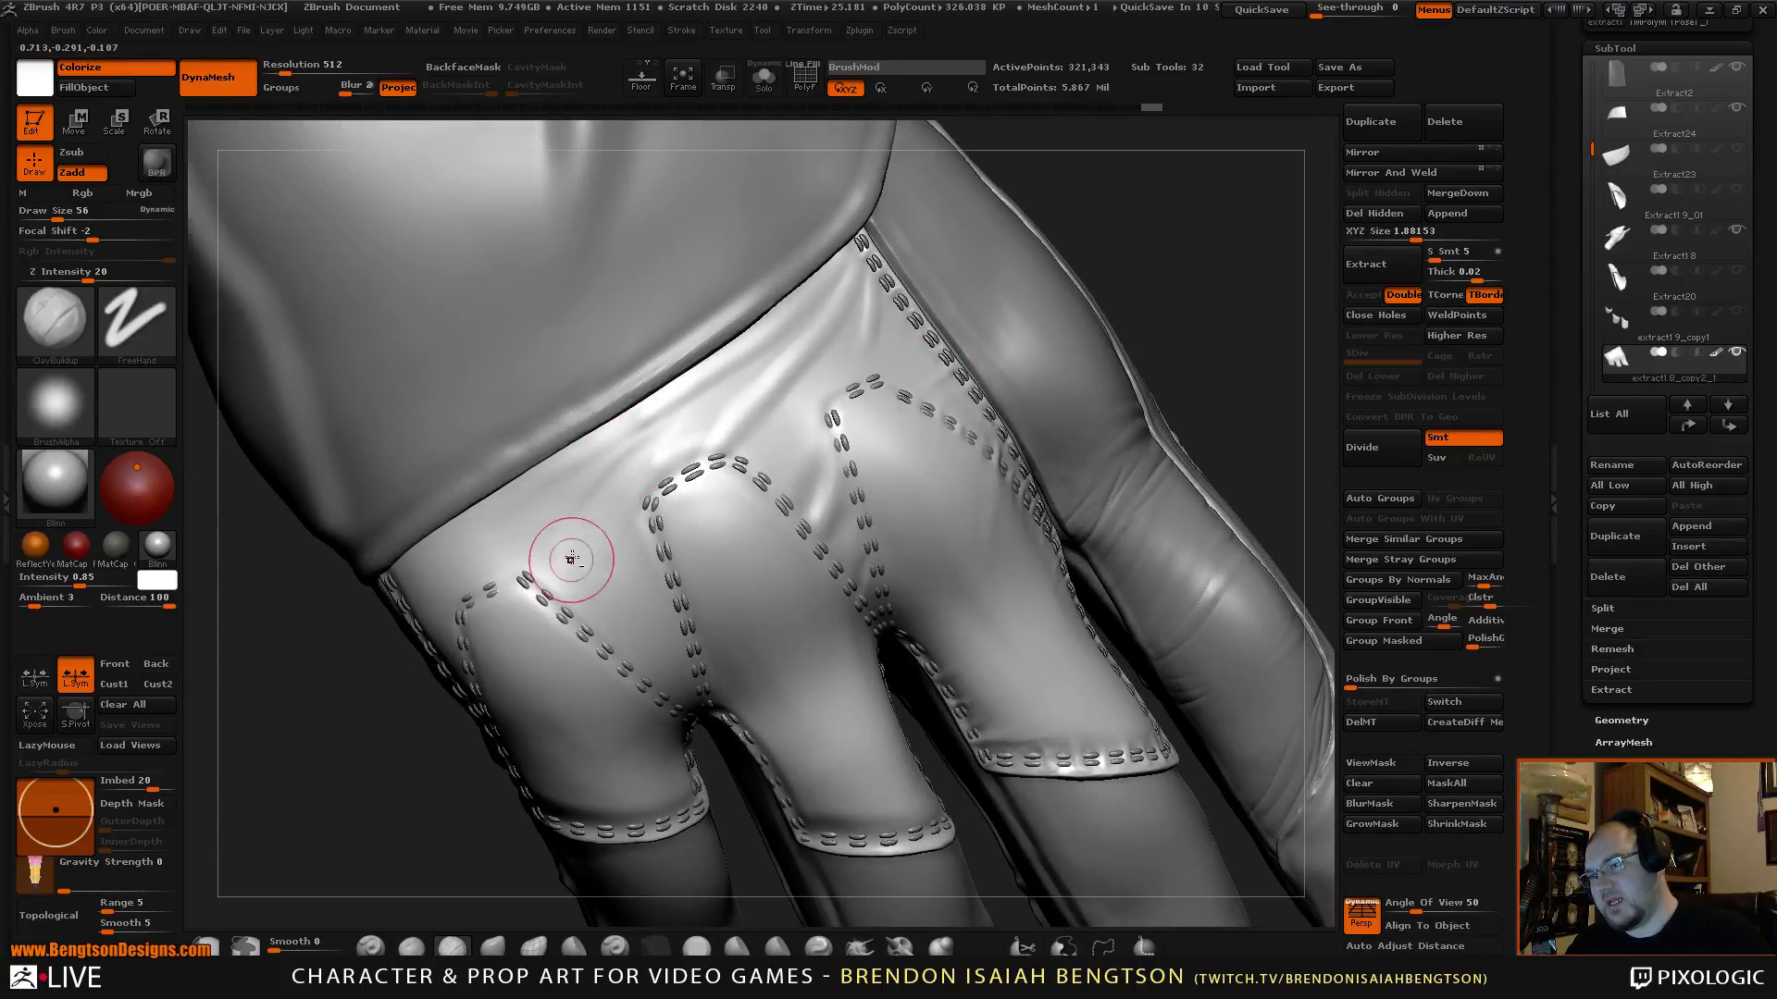
pyautogui.moveTo(1157, 278)
pyautogui.mouseDown()
pyautogui.moveTo(1160, 242)
pyautogui.moveTo(1101, 356)
pyautogui.moveTo(1166, 340)
pyautogui.moveTo(1166, 302)
pyautogui.moveTo(1194, 278)
pyautogui.mouseUp()
pyautogui.press('shift')
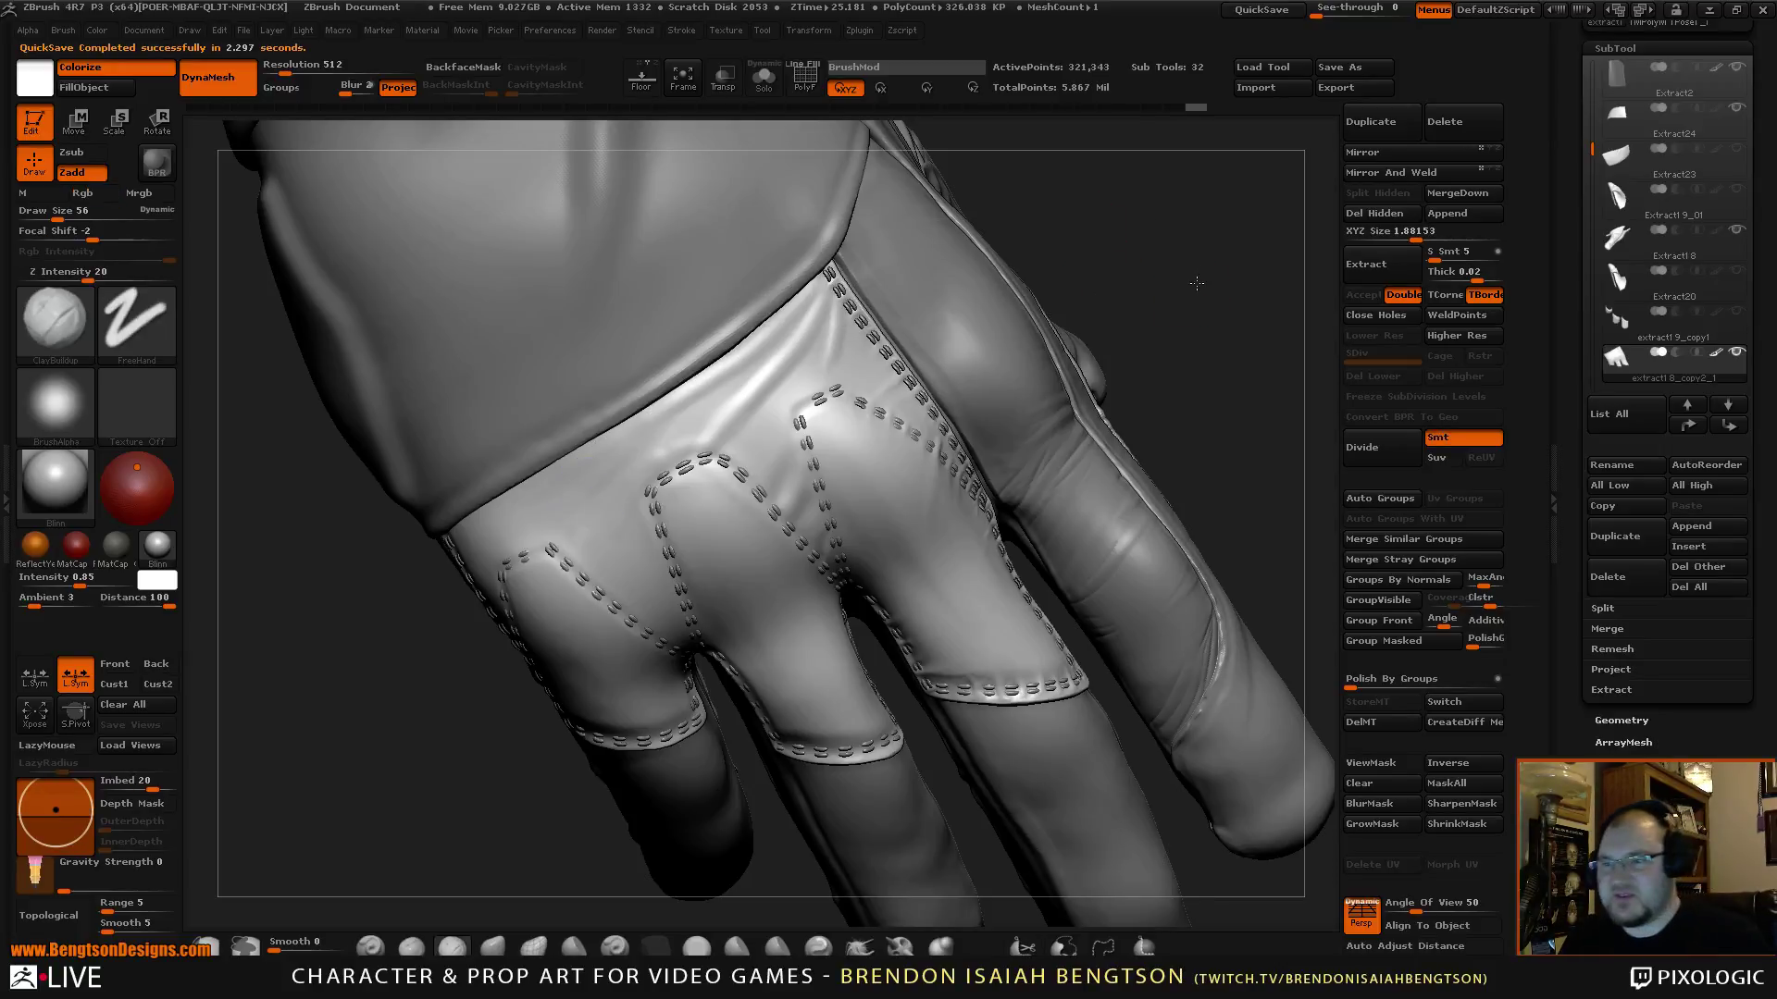
pyautogui.moveTo(1197, 283); pyautogui.dragTo(628, 558)
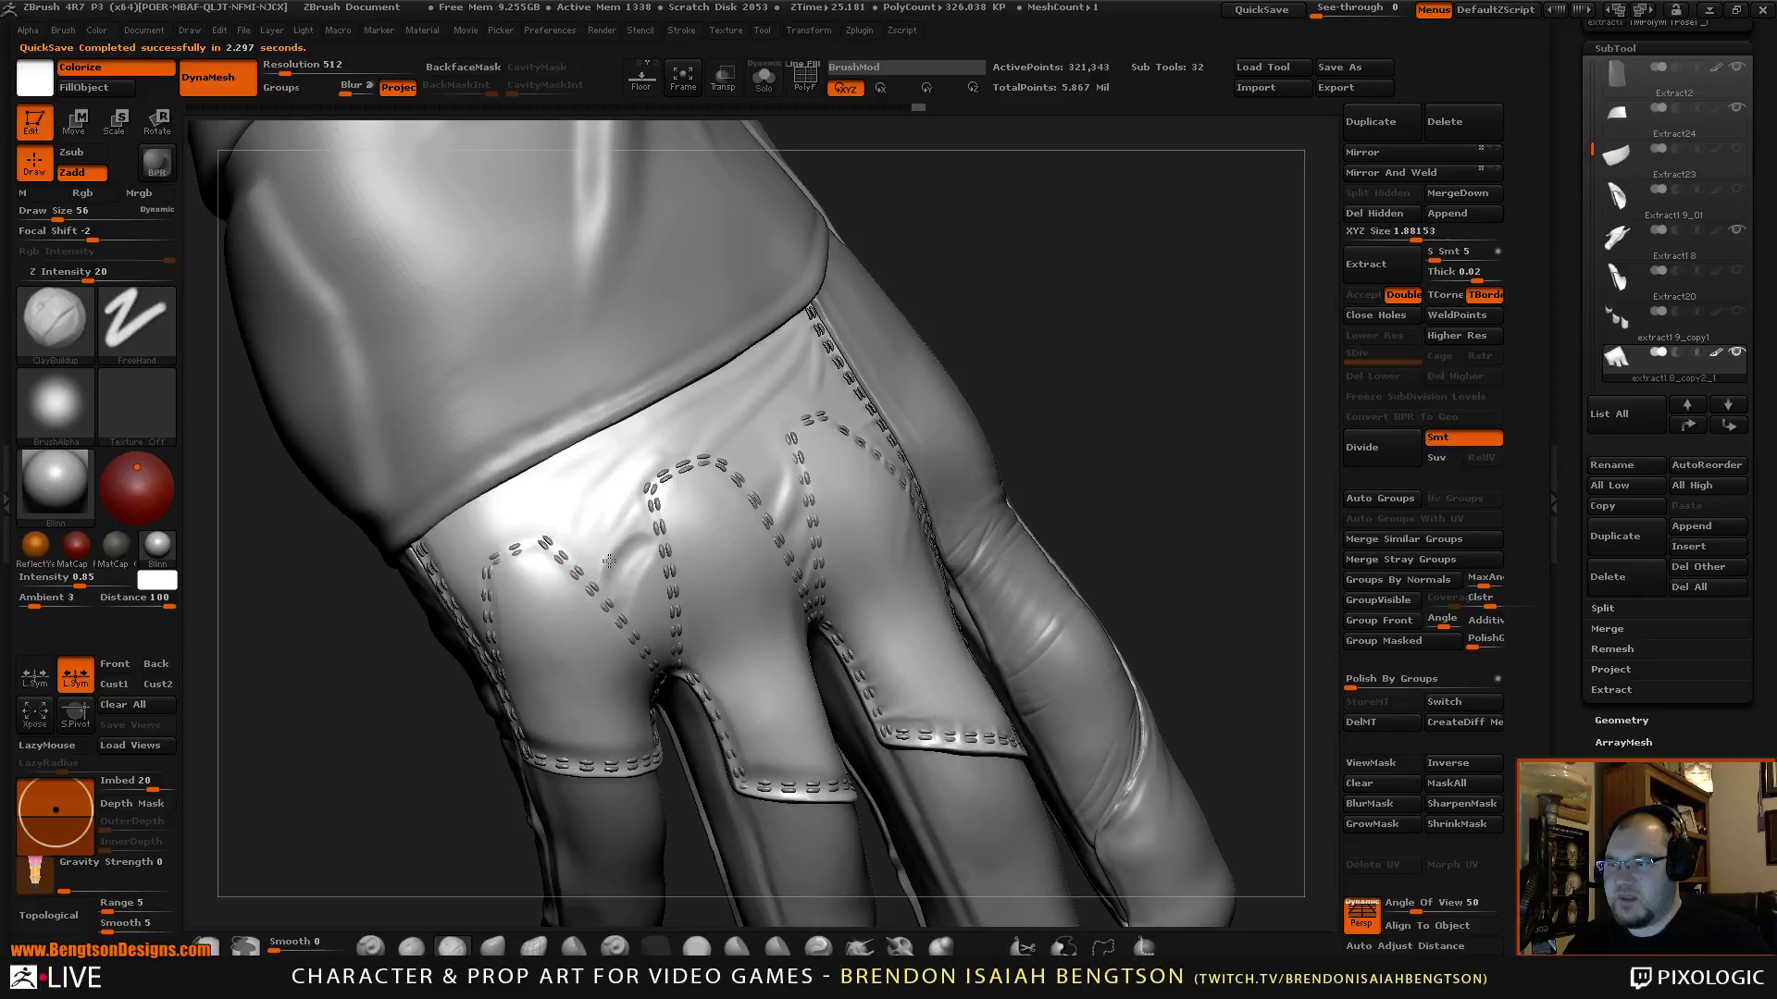
pyautogui.moveTo(1061, 339); pyautogui.dragTo(1023, 319)
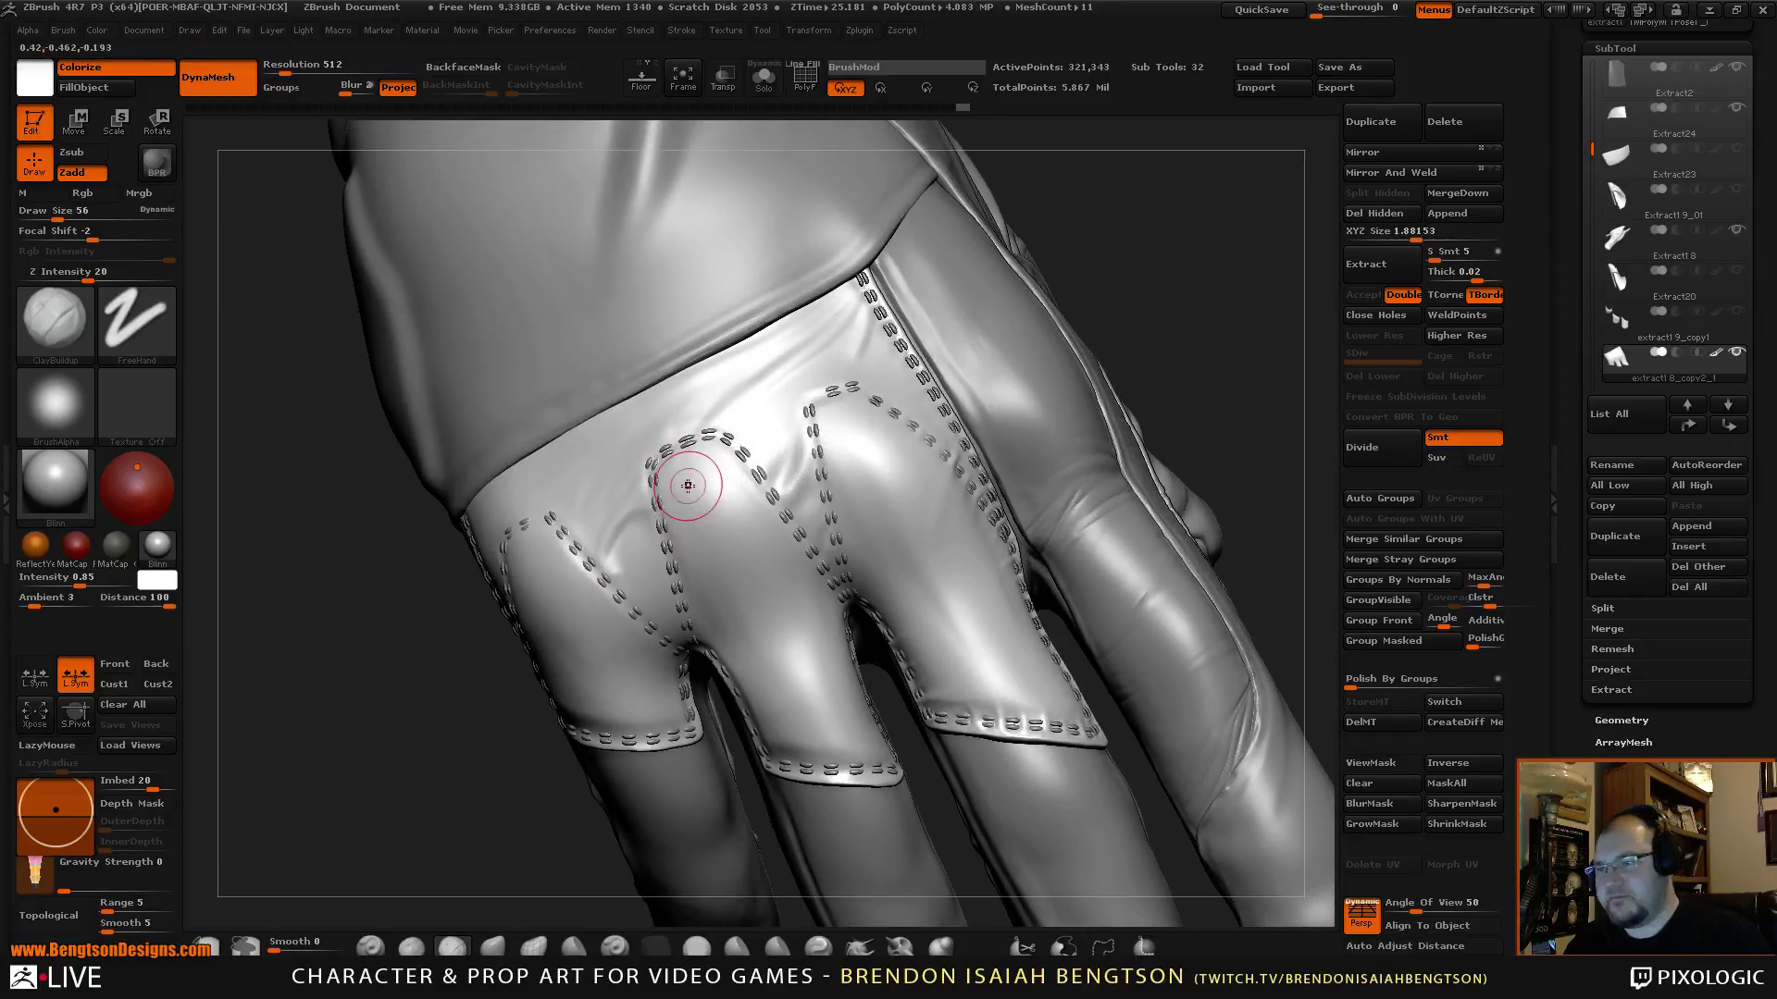
# Bulge out the knuckles inside the middle and right stitched loops with ClayBuildup at Draw Sizes 72 and 113.
pyautogui.press('space')
pyautogui.moveTo(701, 458); pyautogui.dragTo(731, 458)
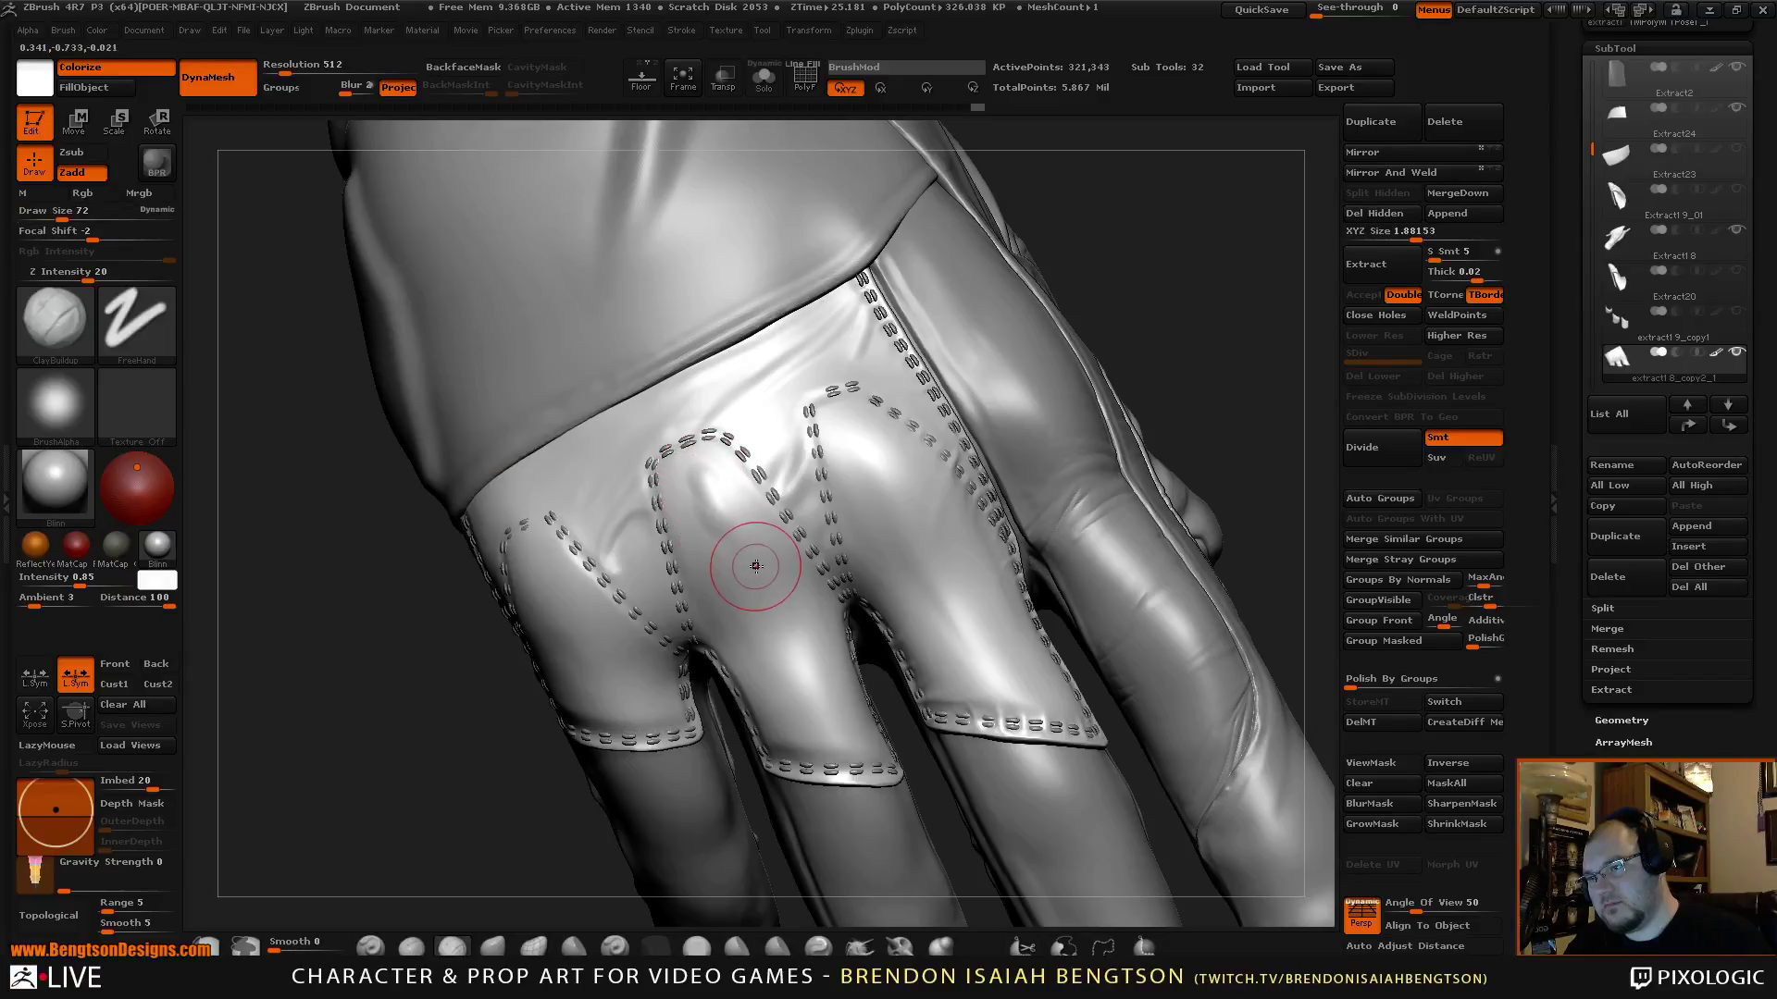
pyautogui.press('space')
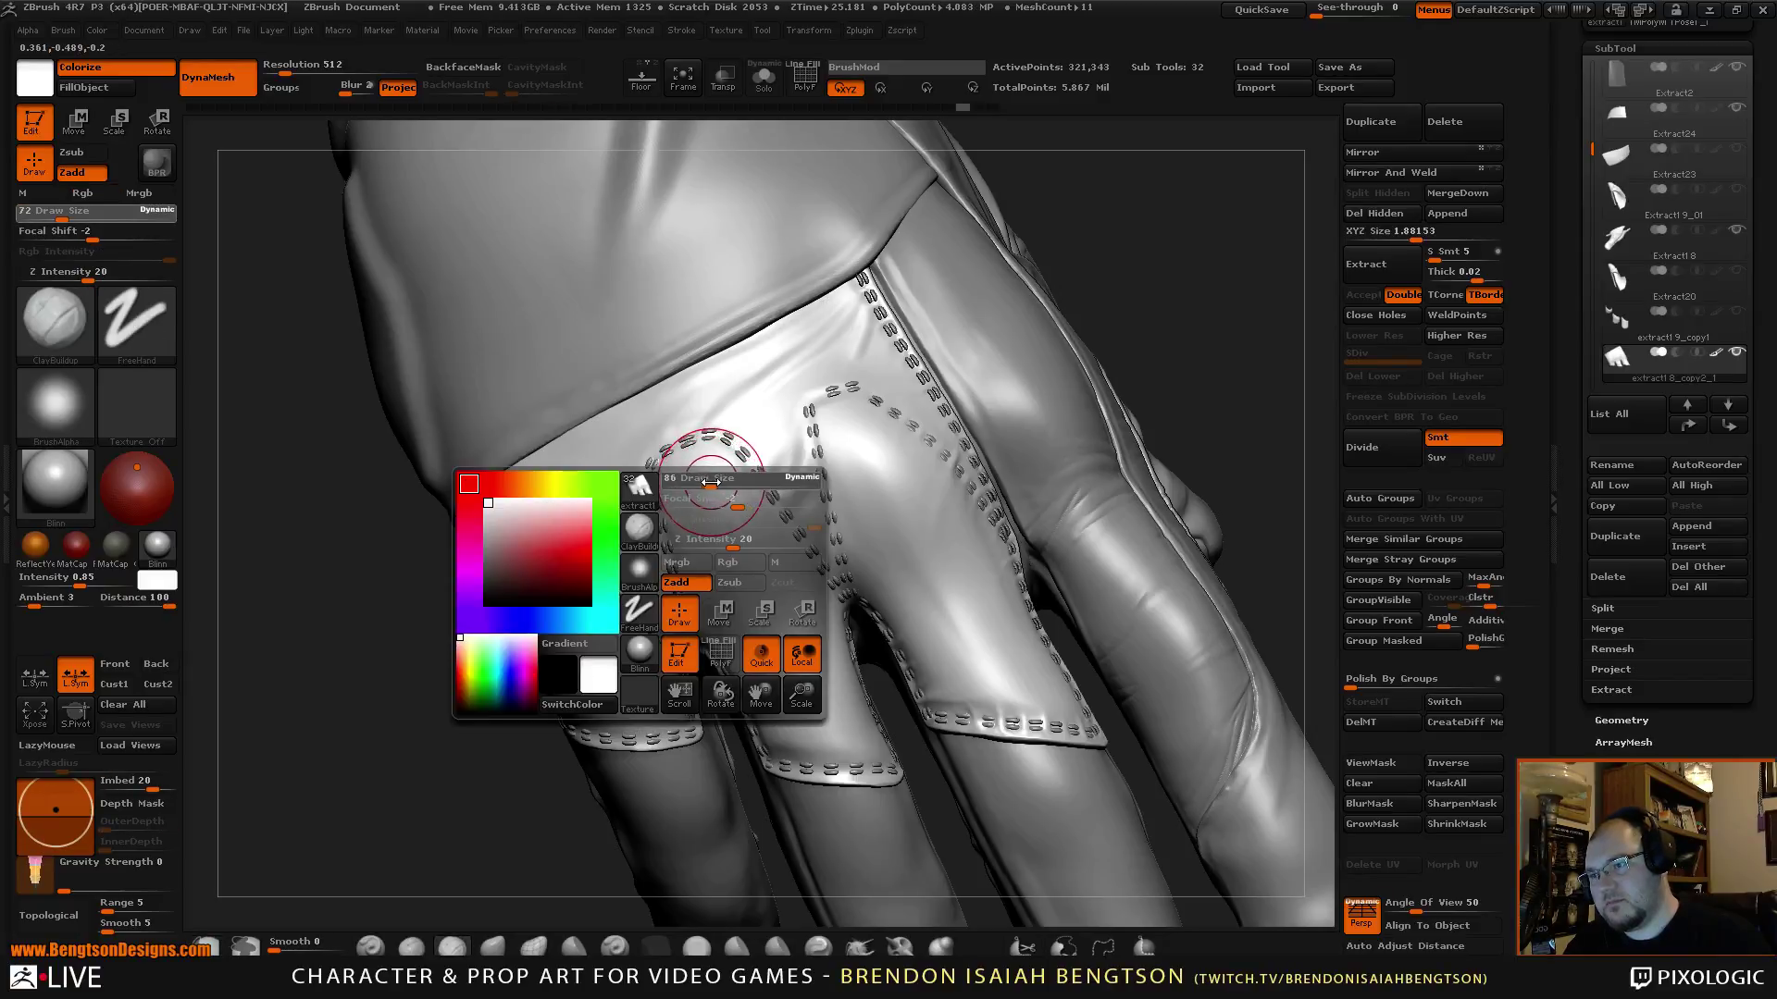
pyautogui.moveTo(703, 446); pyautogui.dragTo(743, 446)
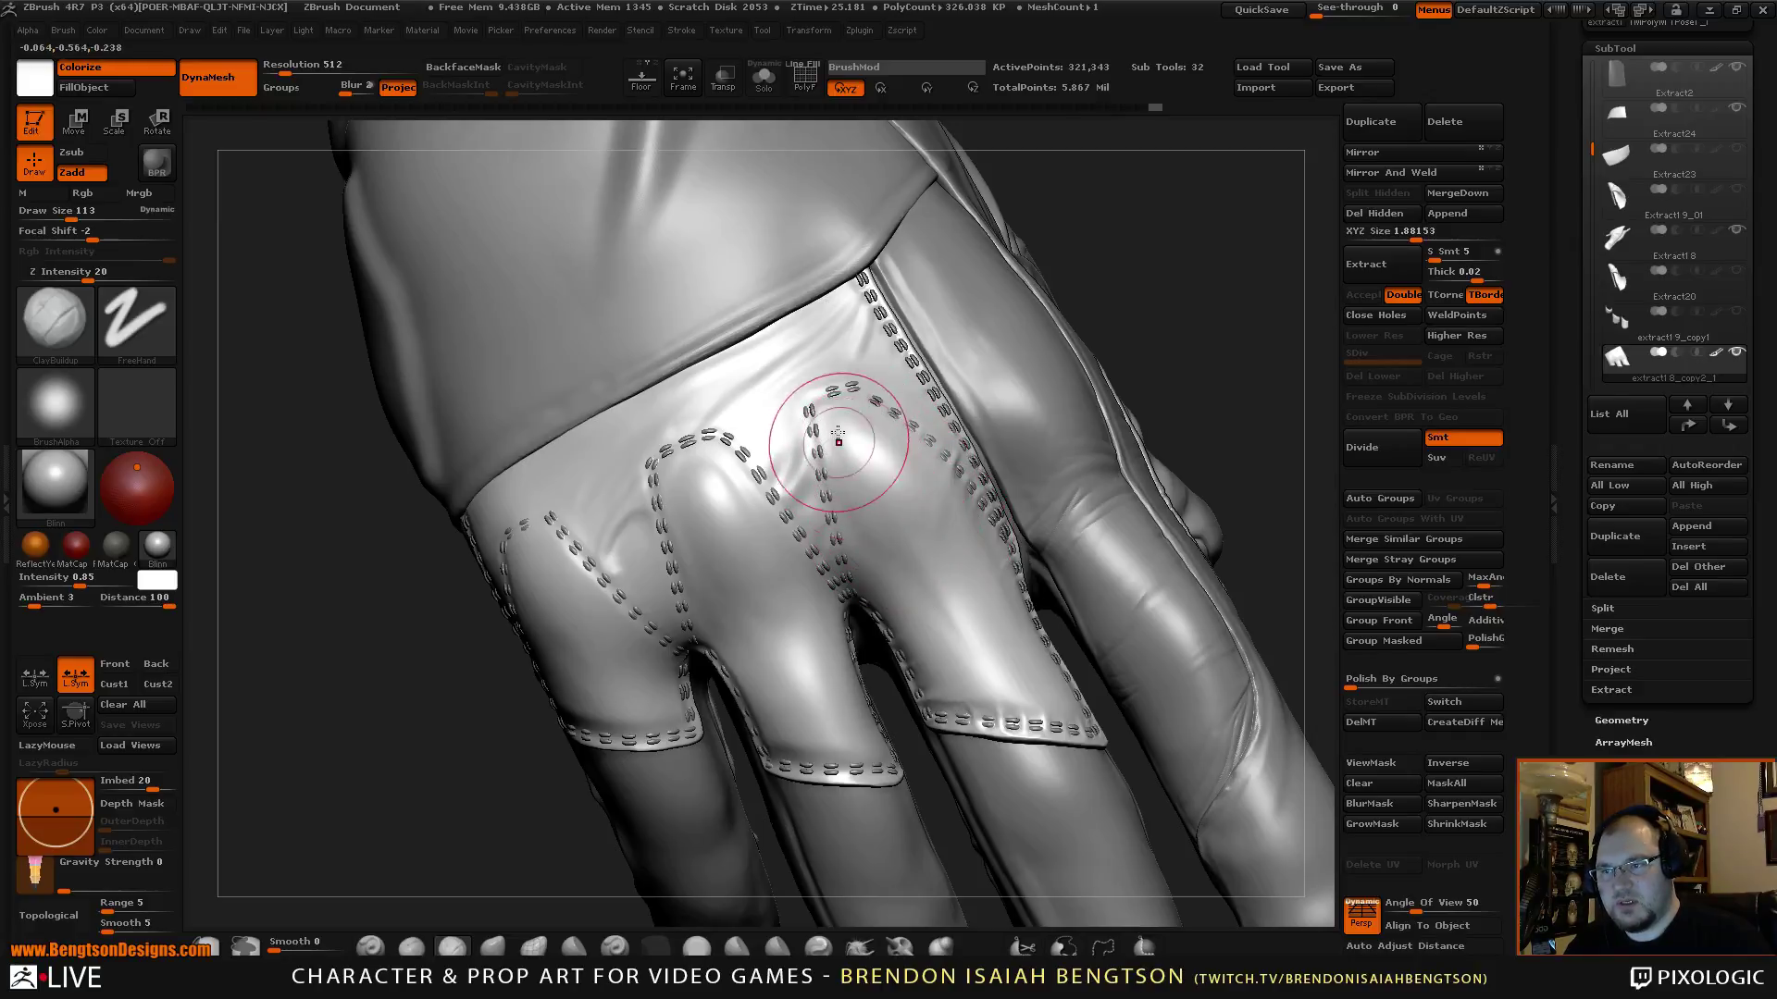
pyautogui.keyDown('alt'); pyautogui.moveTo(1182, 310); pyautogui.dragTo(1111, 262); pyautogui.keyUp('alt')
pyautogui.moveTo(1127, 385); pyautogui.dragTo(846, 458)
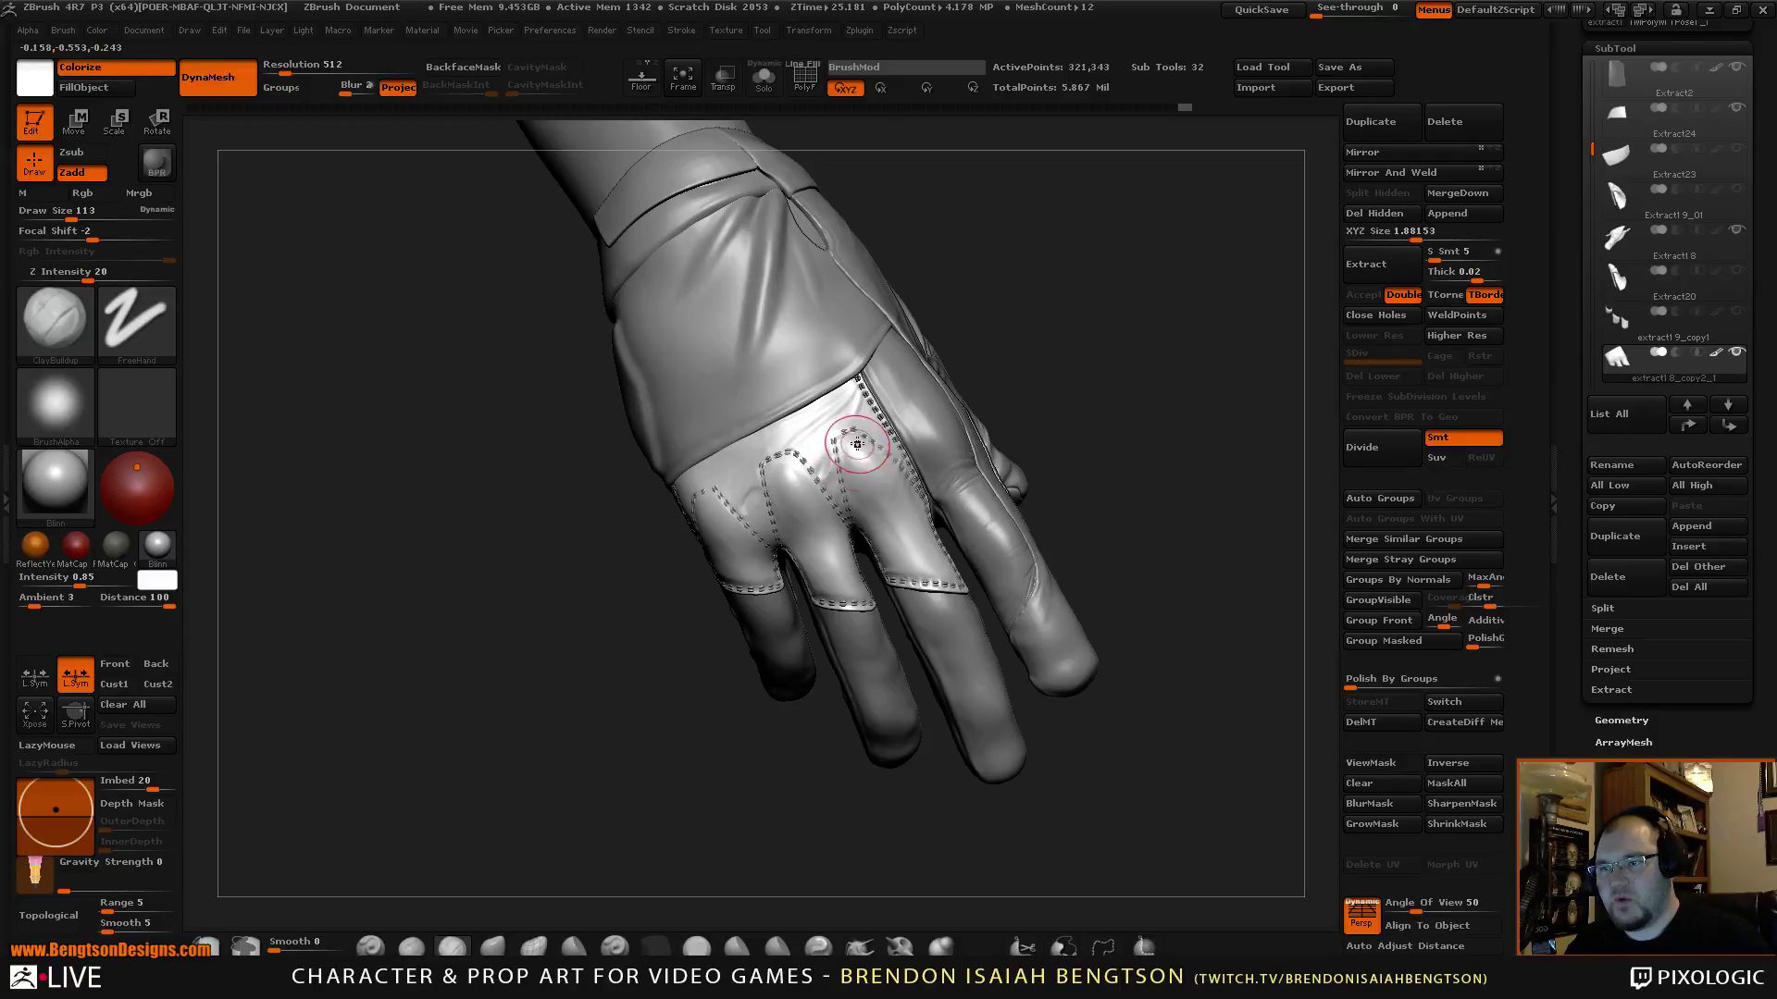
# Bulge out the knuckle inside the left stitched loop at Draw Size 145, and refine the knuckle forms at Draw Size 86.
pyautogui.moveTo(1005, 313); pyautogui.dragTo(1122, 300)
pyautogui.moveTo(795, 447); pyautogui.dragTo(707, 529)
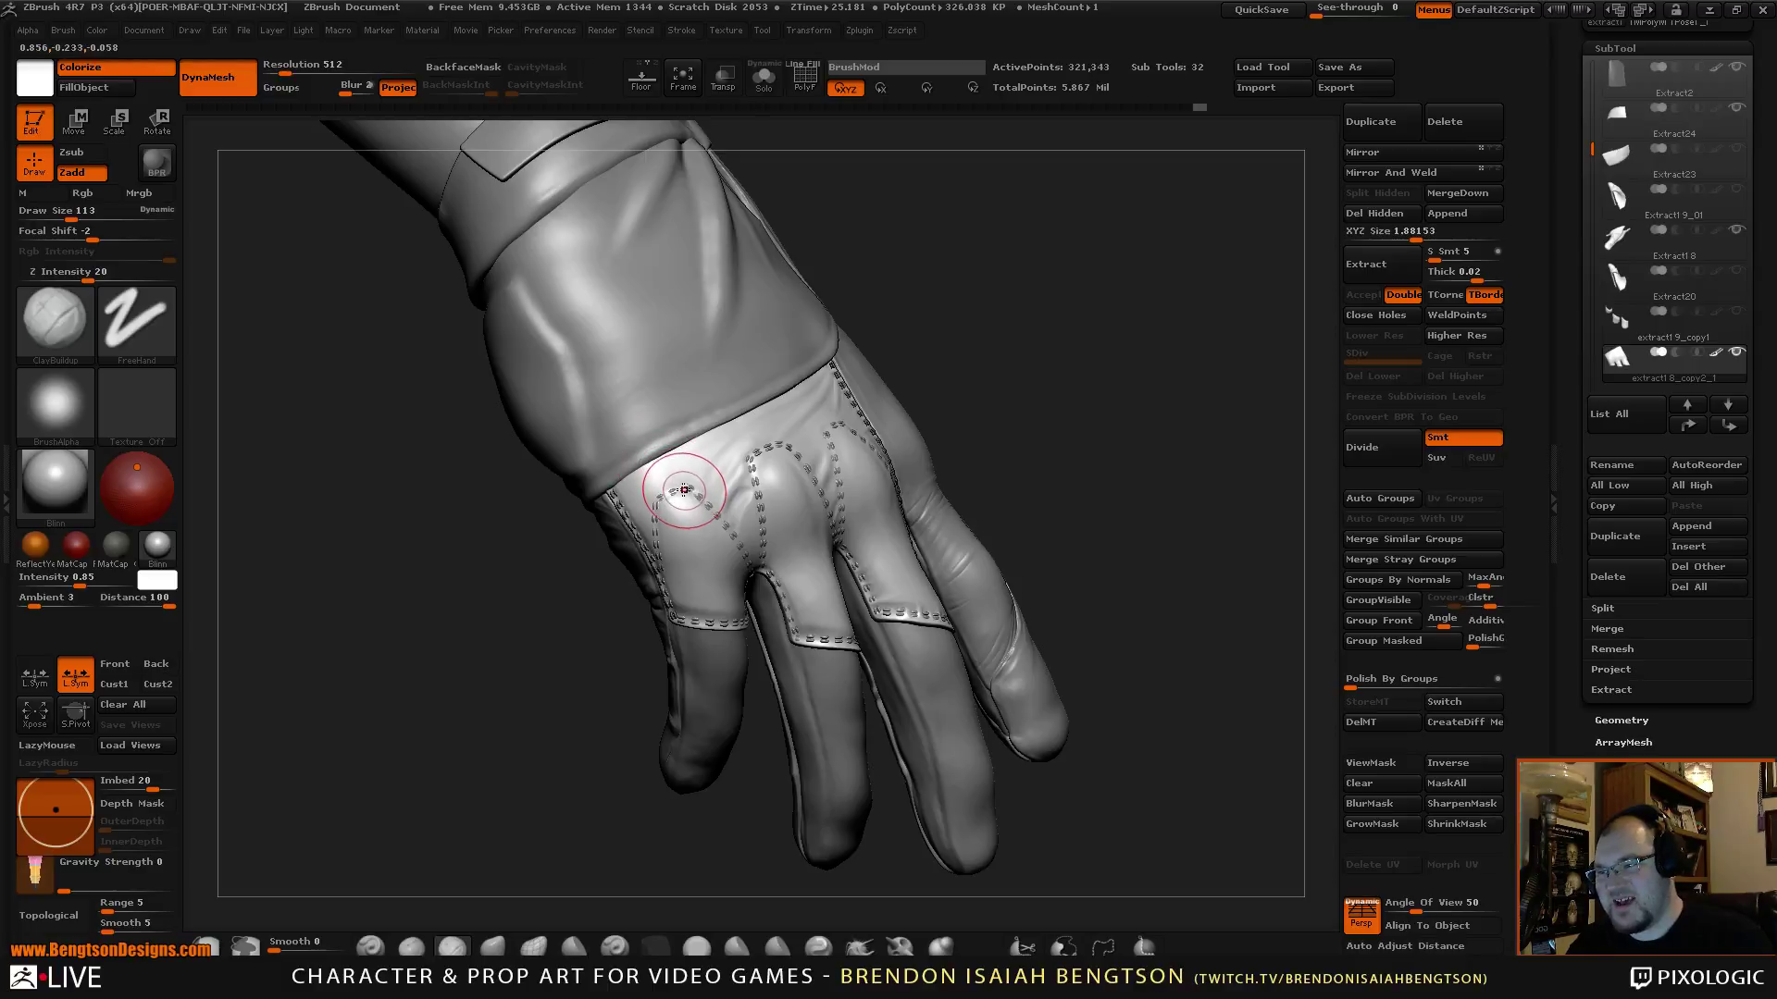
pyautogui.press('space')
pyautogui.moveTo(1022, 328)
pyautogui.mouseDown()
pyautogui.moveTo(1065, 281)
pyautogui.moveTo(1041, 306)
pyautogui.mouseUp()
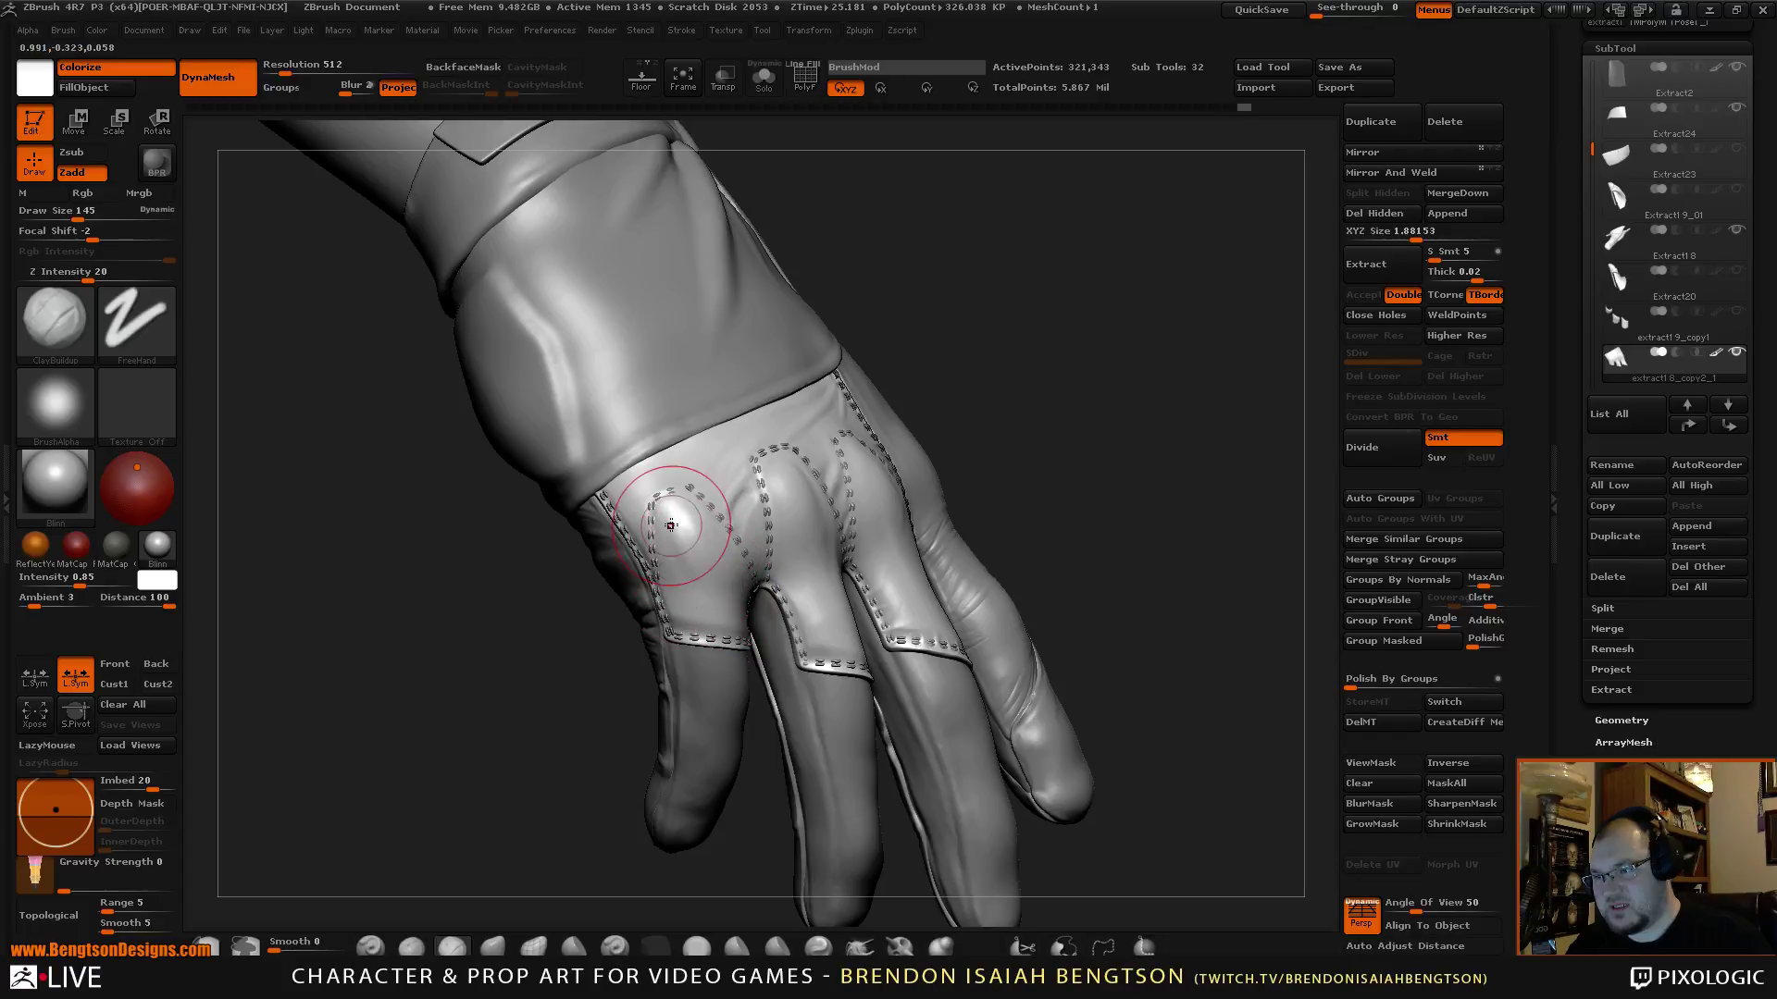
pyautogui.moveTo(878, 391); pyautogui.dragTo(792, 474)
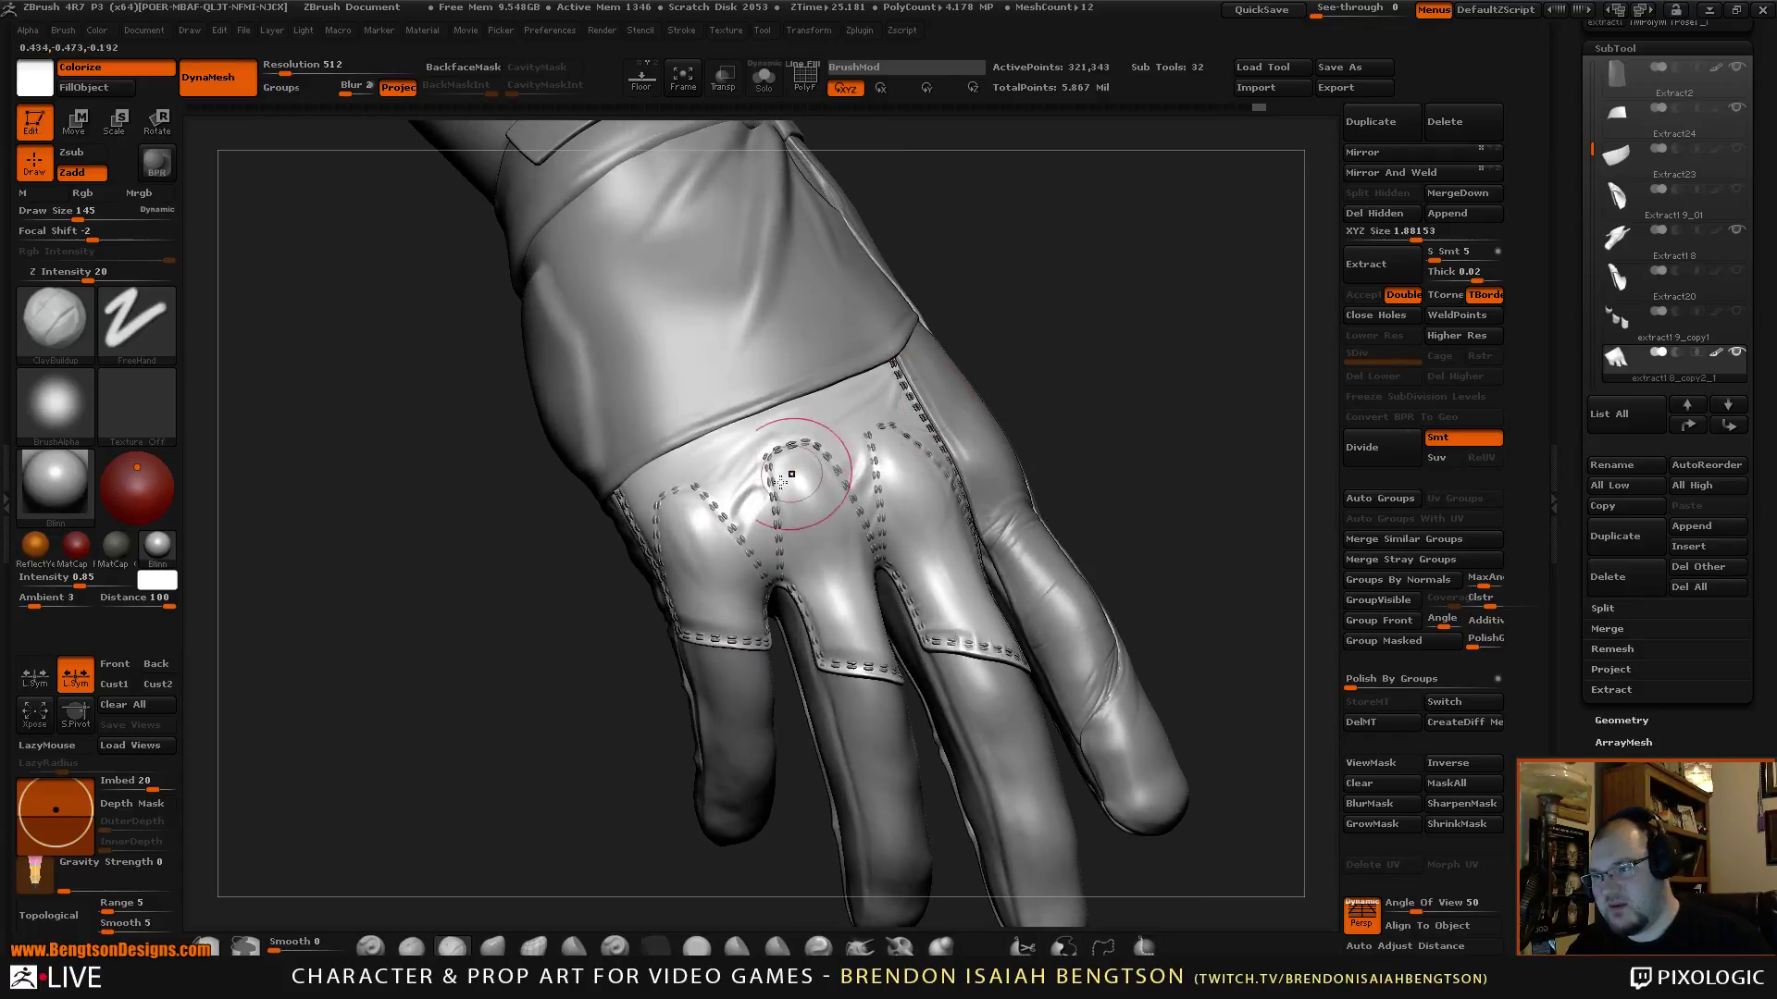
pyautogui.press('space')
pyautogui.moveTo(692, 537); pyautogui.dragTo(680, 537)
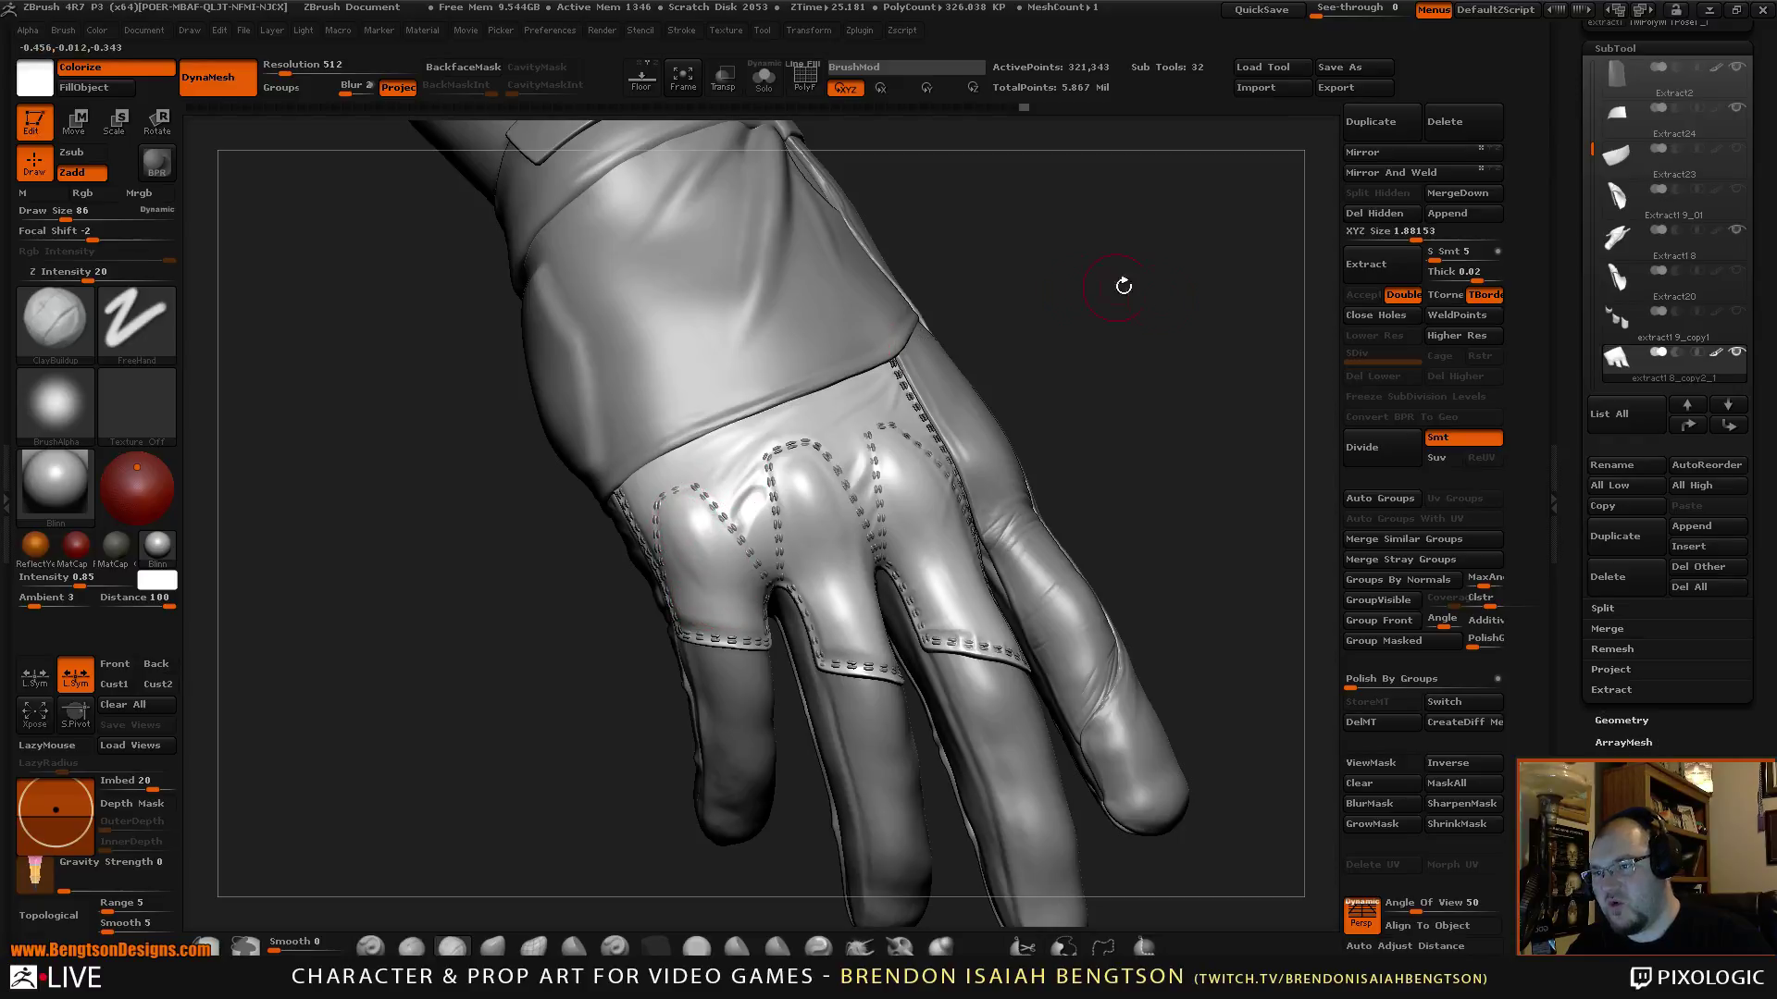
pyautogui.moveTo(1124, 286)
pyautogui.mouseDown()
pyautogui.moveTo(1174, 317)
pyautogui.moveTo(1263, 250)
pyautogui.moveTo(1154, 272)
pyautogui.moveTo(1166, 310)
pyautogui.mouseUp()
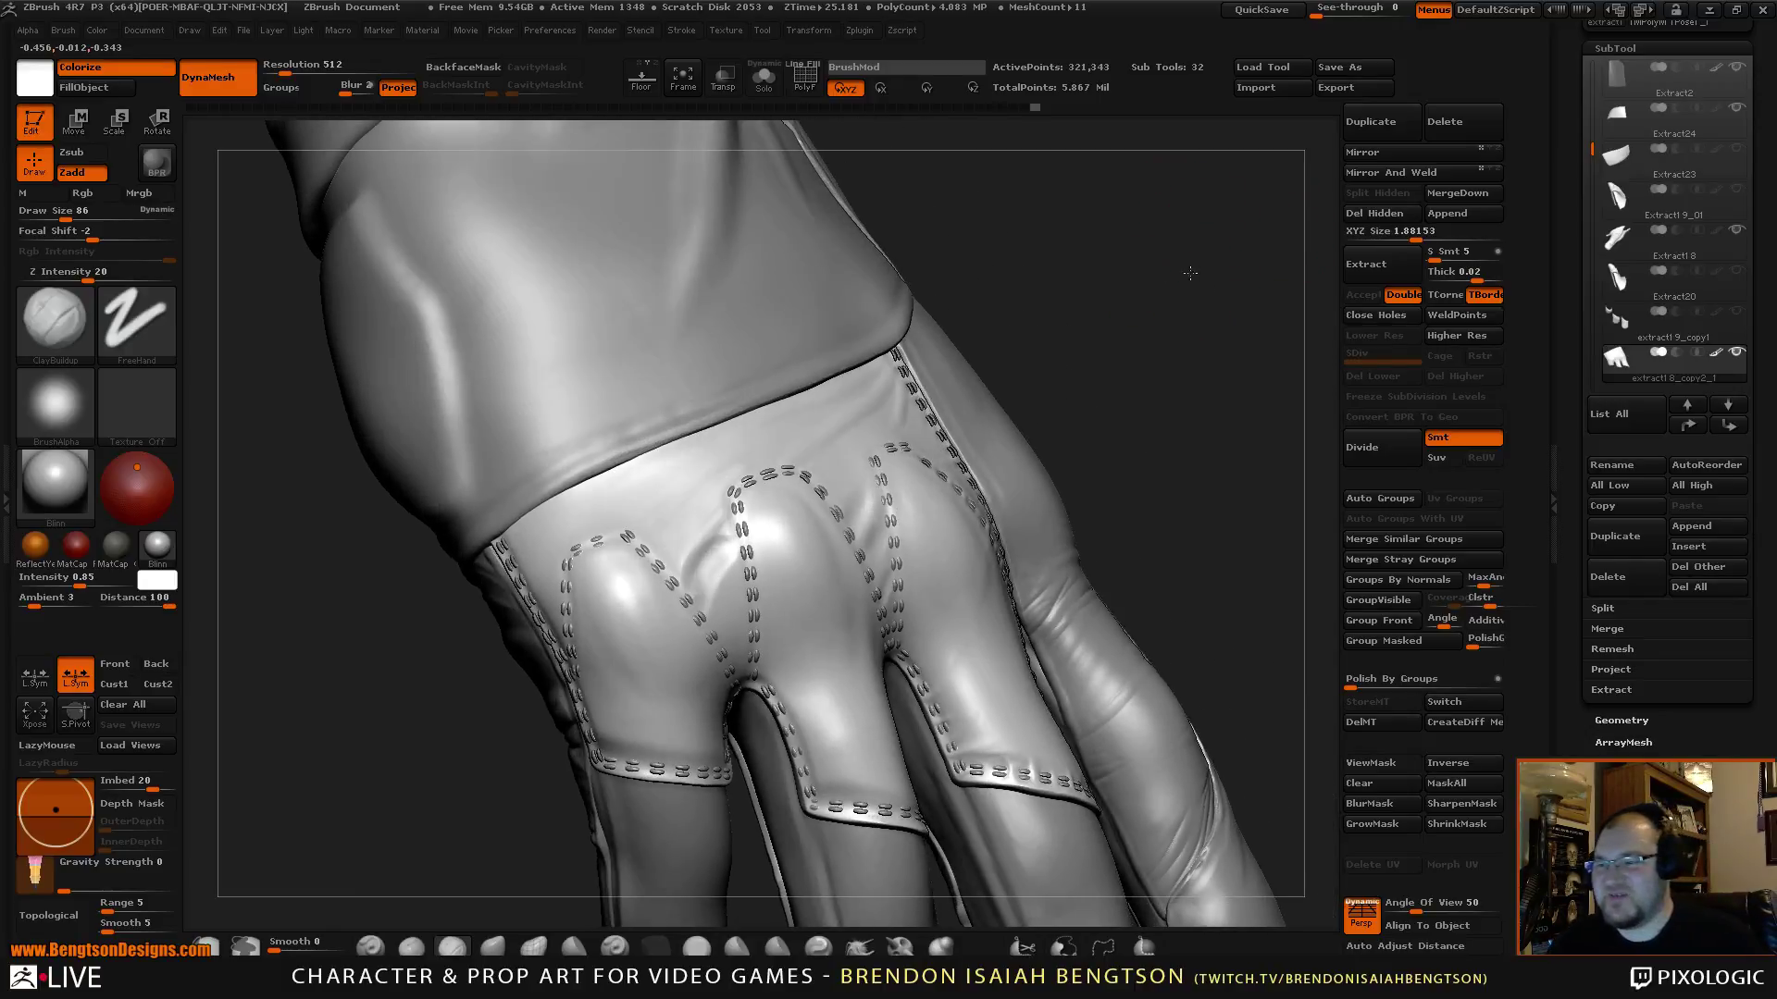
# Build tighter folds between the left and middle stitched loops with ClayBuildup at Draw Size 45, and smooth them.
pyautogui.press('space')
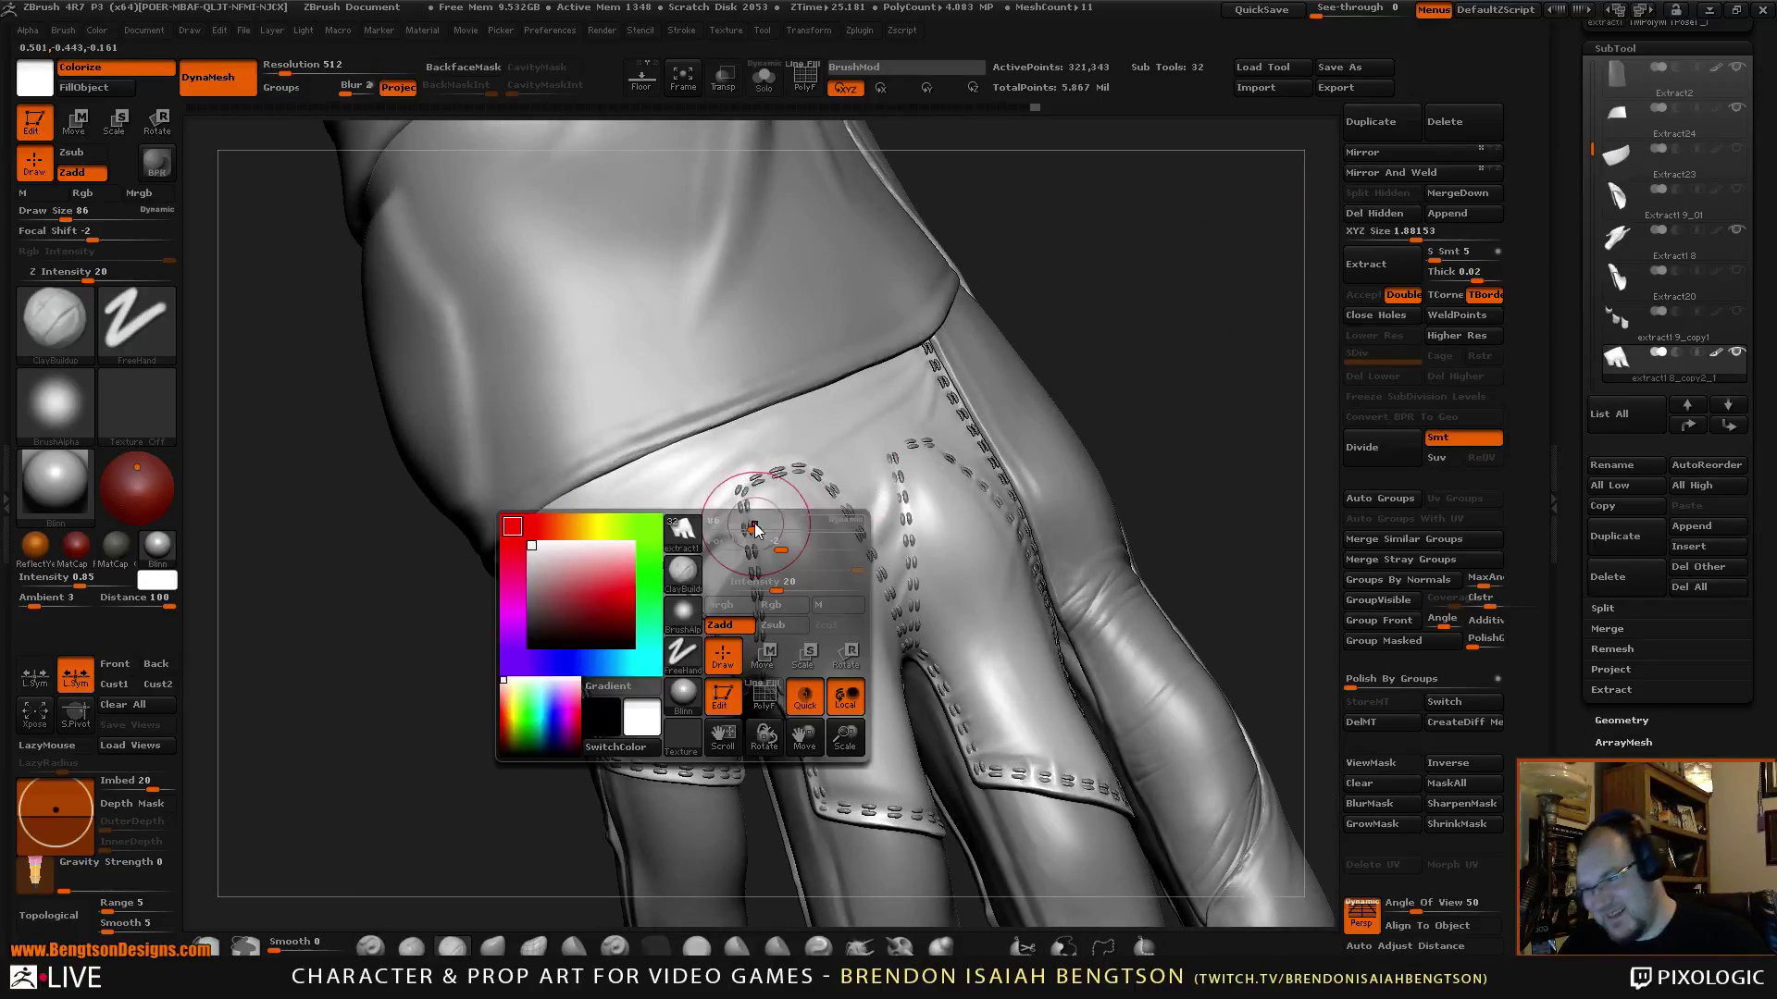
pyautogui.moveTo(785, 503); pyautogui.dragTo(737, 509)
pyautogui.moveTo(1169, 298); pyautogui.dragTo(1172, 315)
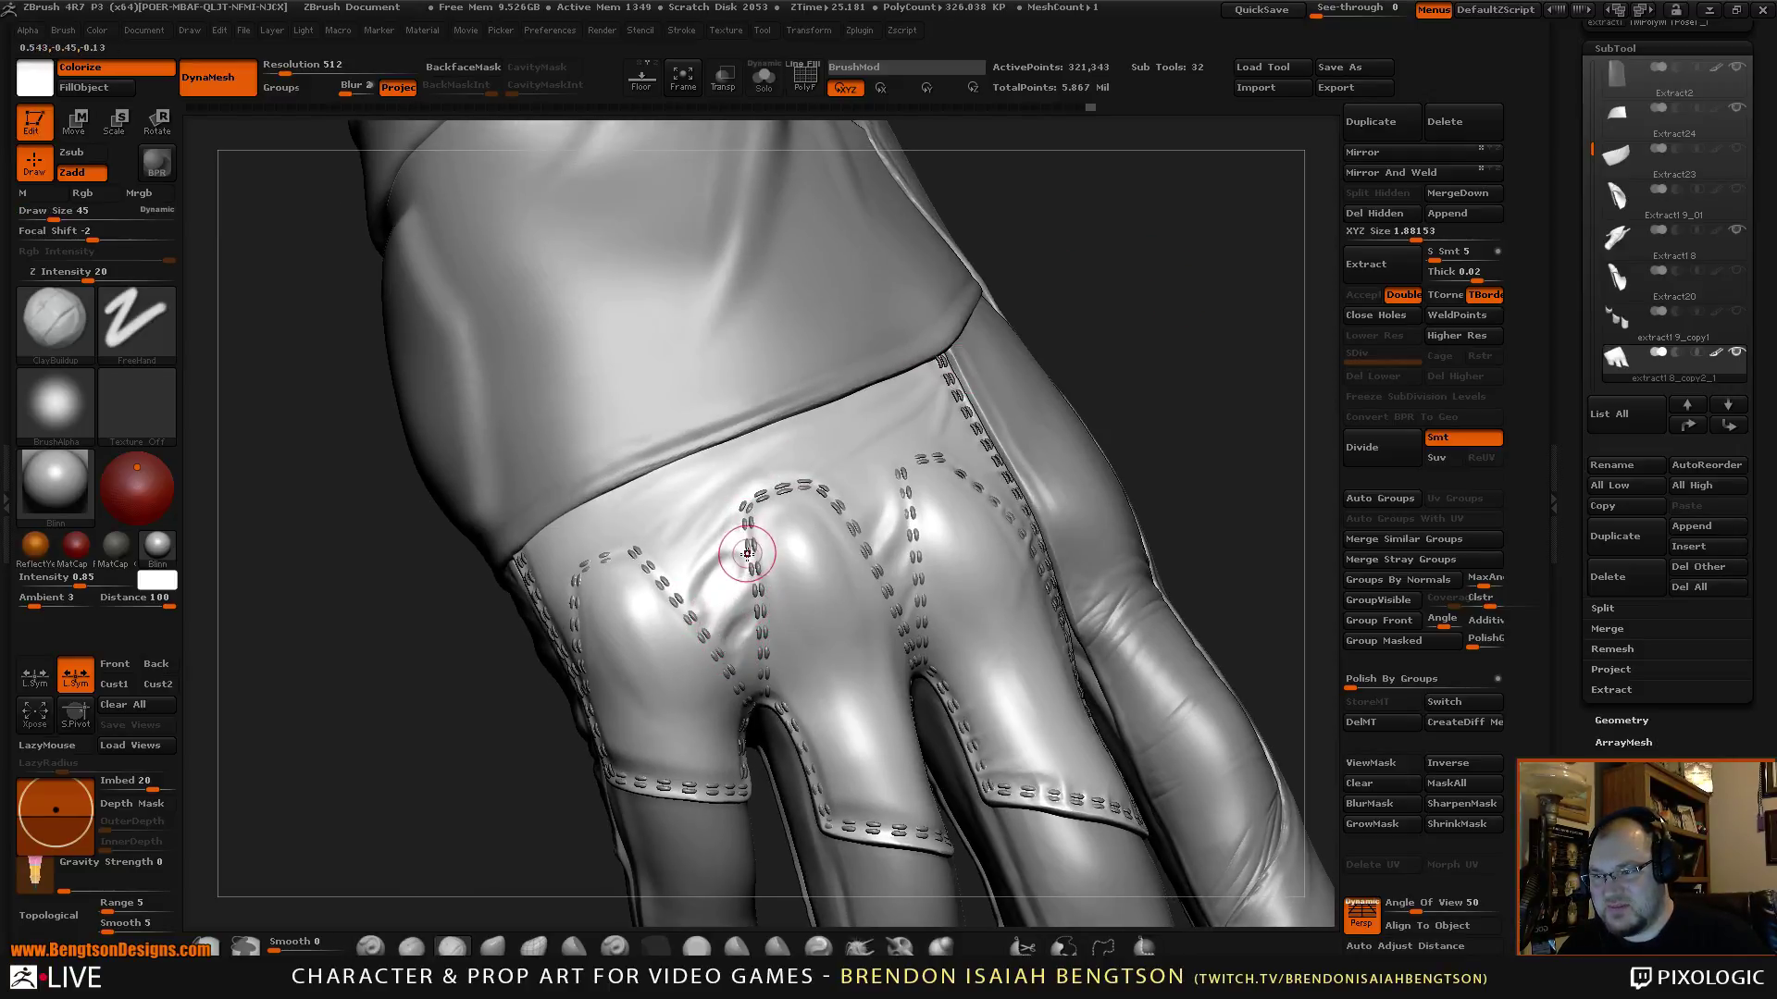
pyautogui.press('shift')
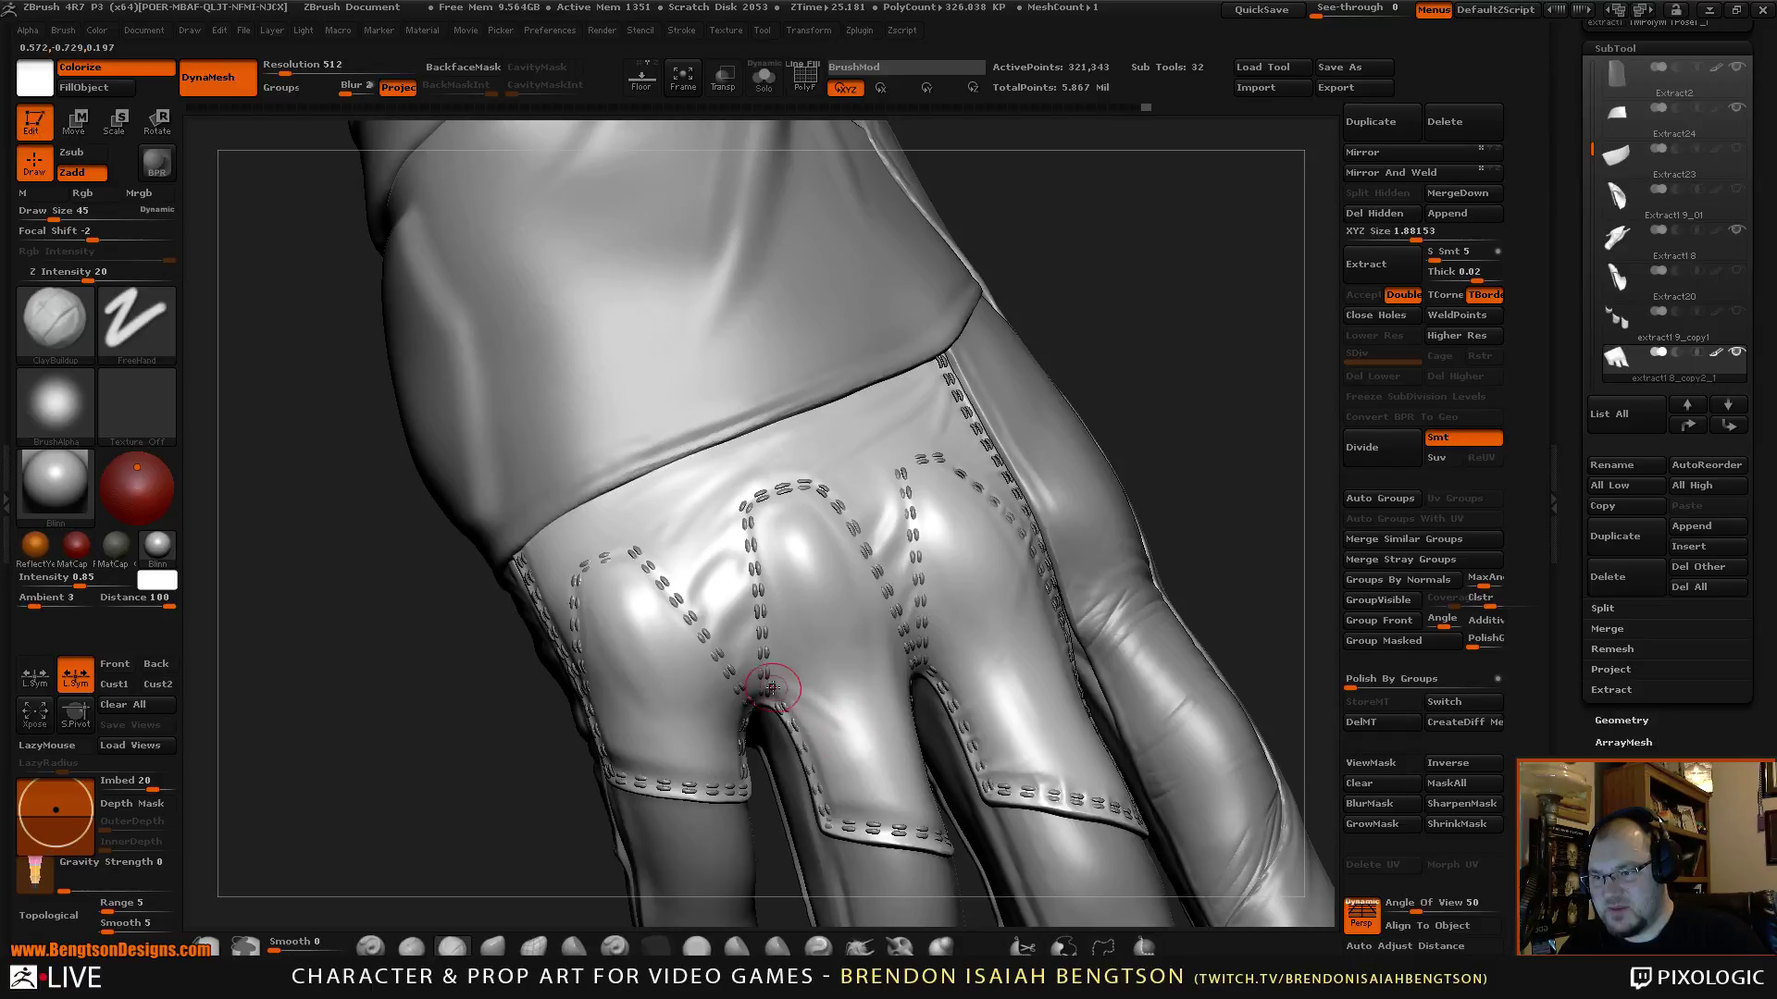
# Build small tension creases at the finger bases below the stitched loops with ClayBuildup at Draw Size 45.
pyautogui.moveTo(1235, 412)
pyautogui.keyDown('alt'); pyautogui.mouseDown()
pyautogui.moveTo(1194, 385)
pyautogui.moveTo(1143, 389)
pyautogui.moveTo(1157, 345)
pyautogui.moveTo(1106, 335)
pyautogui.mouseUp(); pyautogui.keyUp('alt')
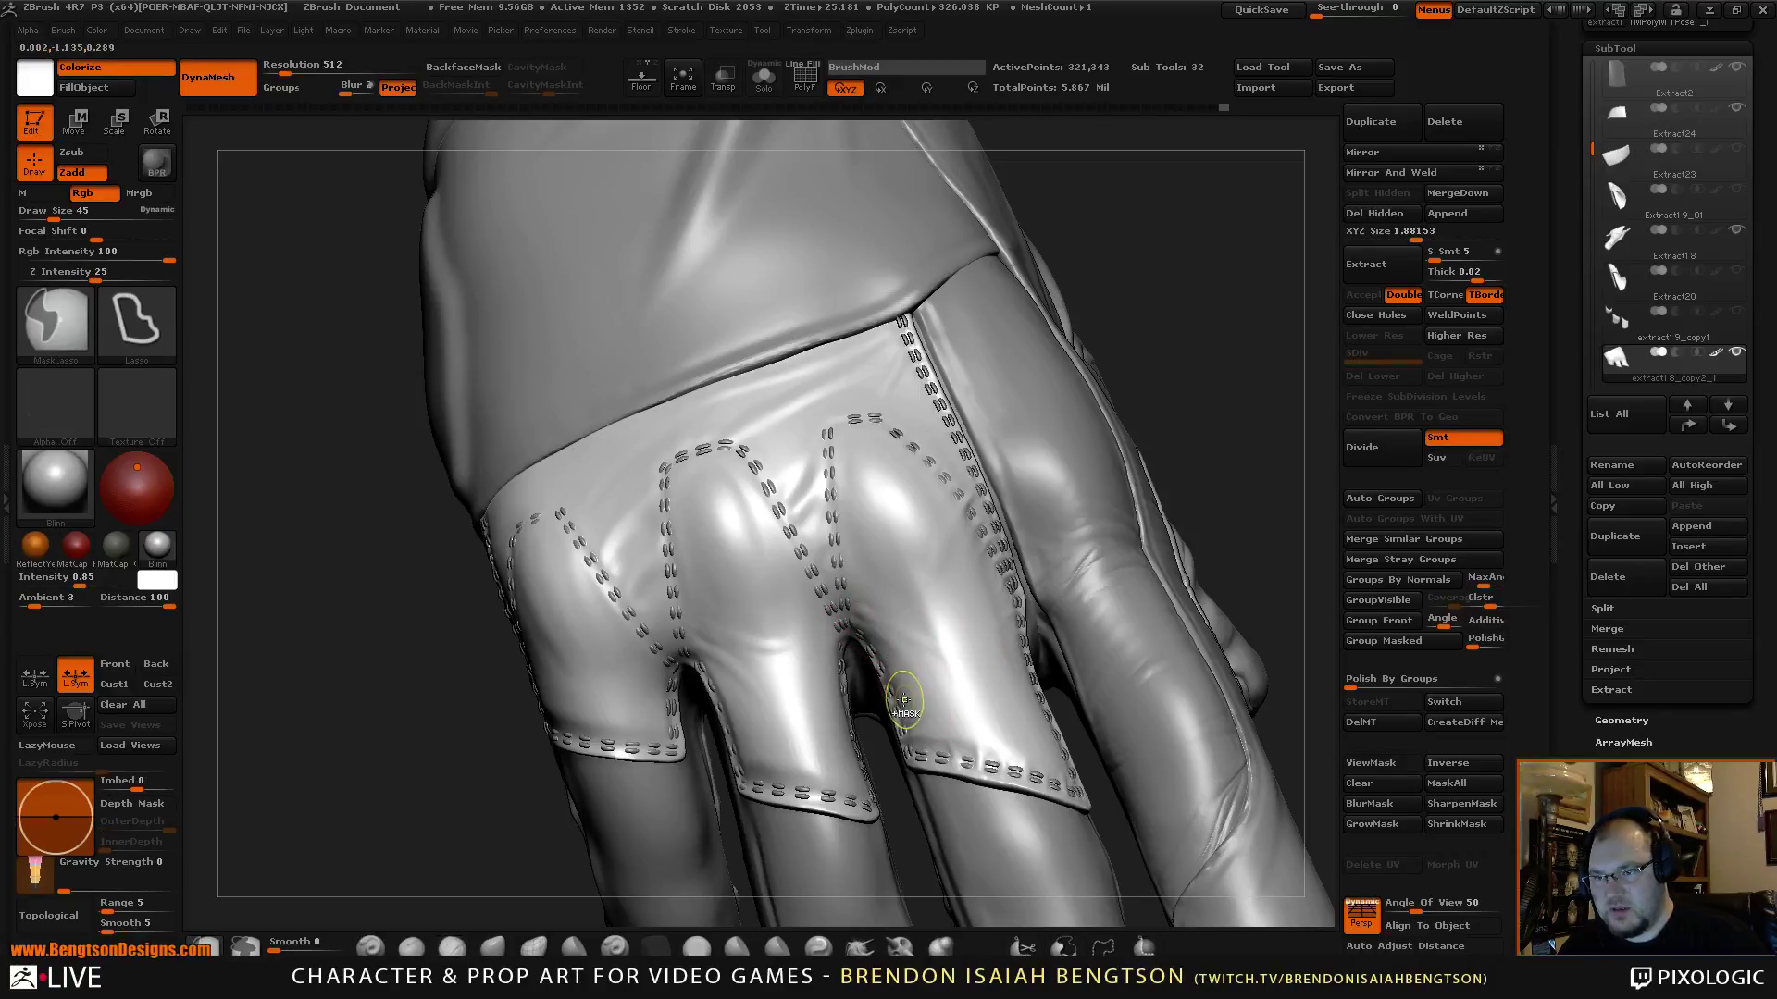
pyautogui.moveTo(1222, 219); pyautogui.dragTo(1205, 246)
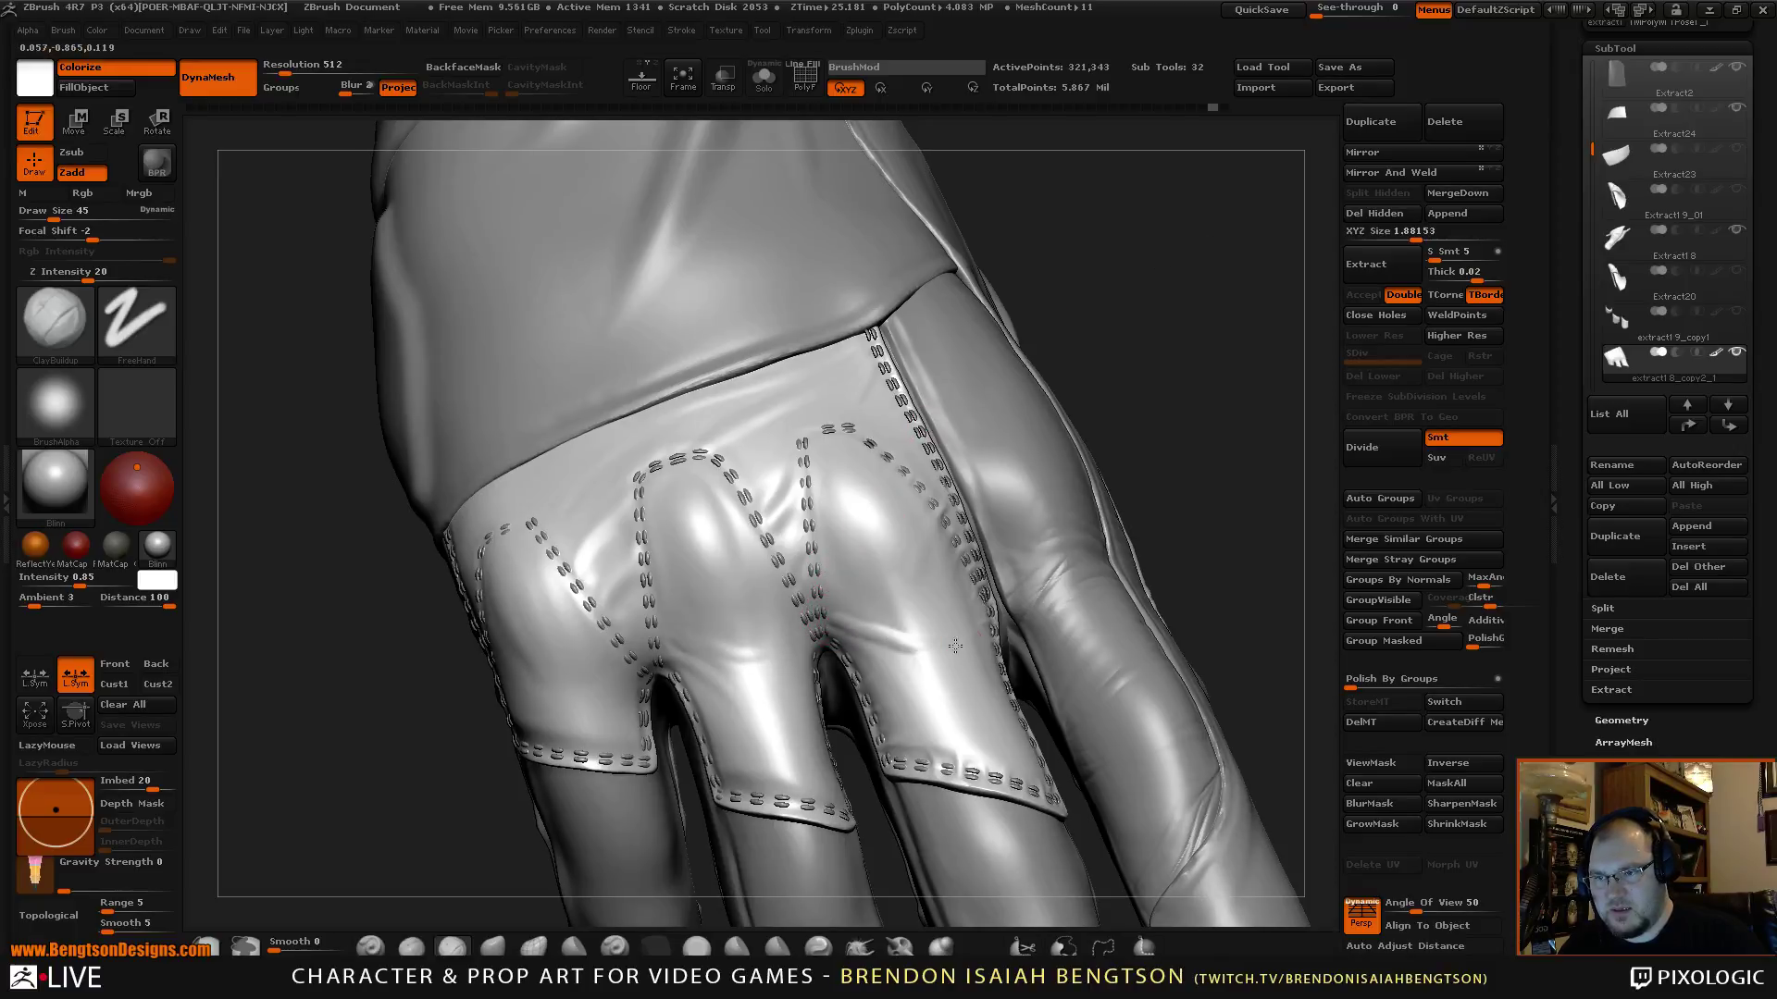
pyautogui.moveTo(915, 648); pyautogui.dragTo(926, 659)
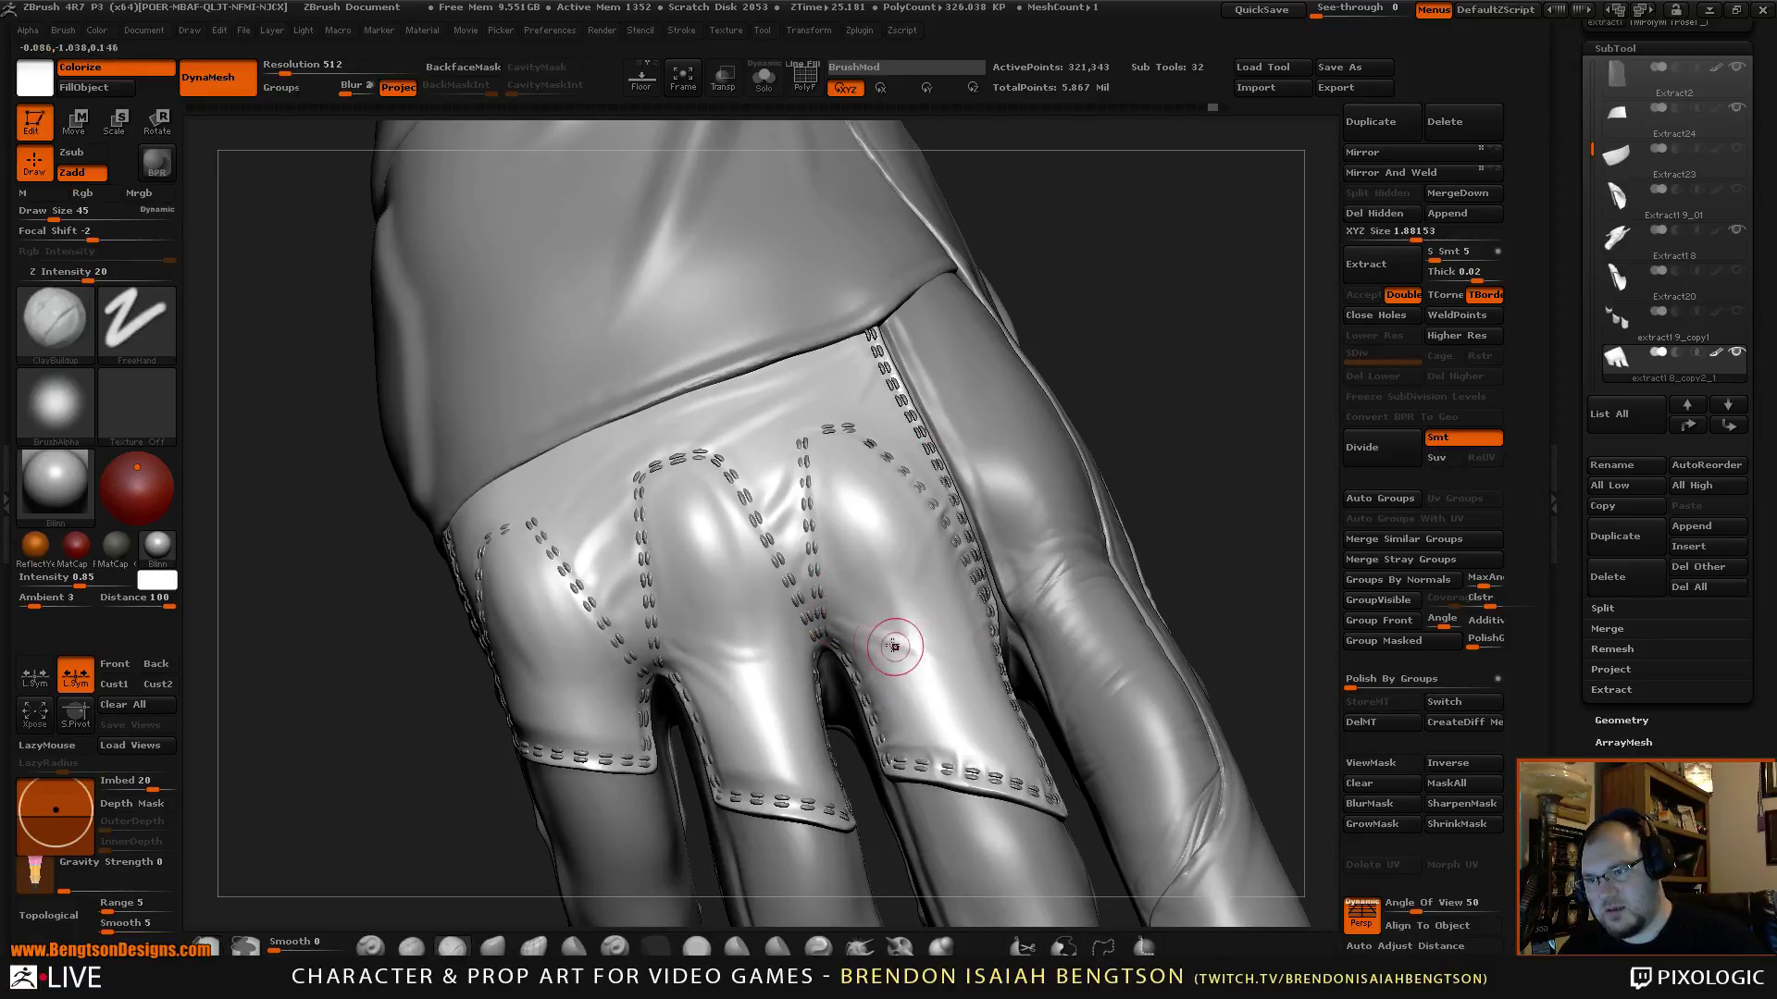
pyautogui.moveTo(1164, 396); pyautogui.dragTo(1224, 359)
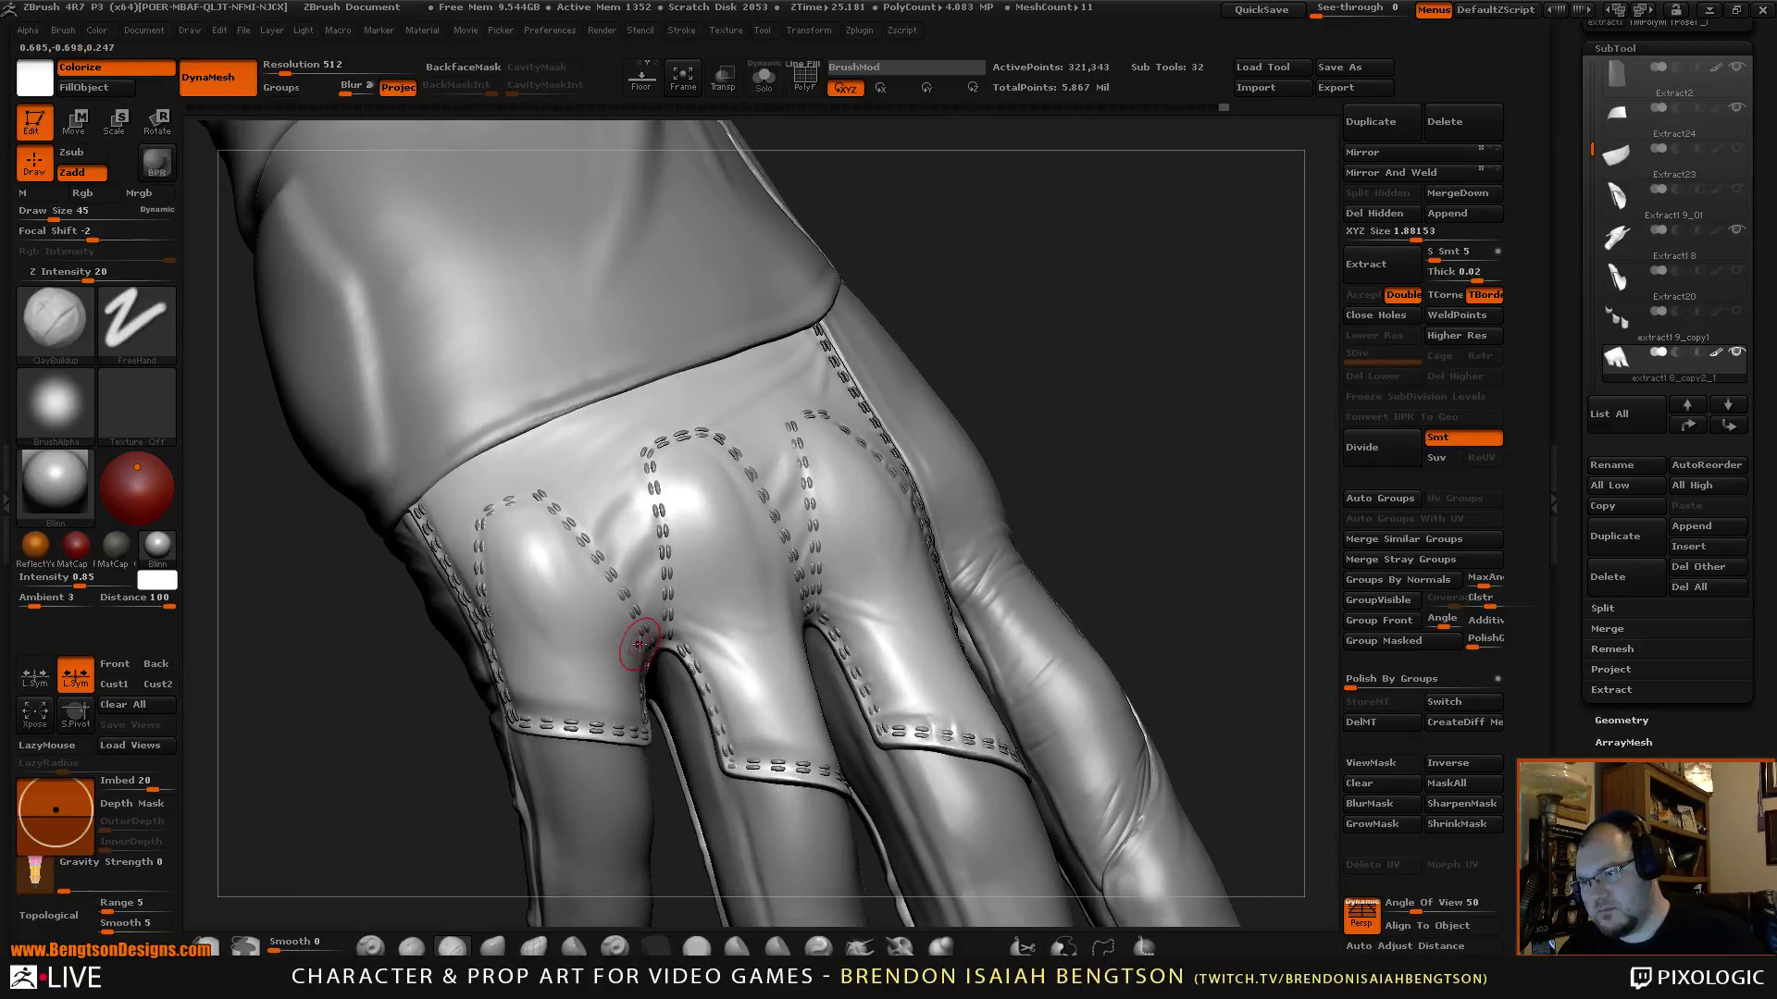
pyautogui.moveTo(640, 643); pyautogui.dragTo(601, 718)
pyautogui.moveTo(1116, 411); pyautogui.dragTo(1143, 394)
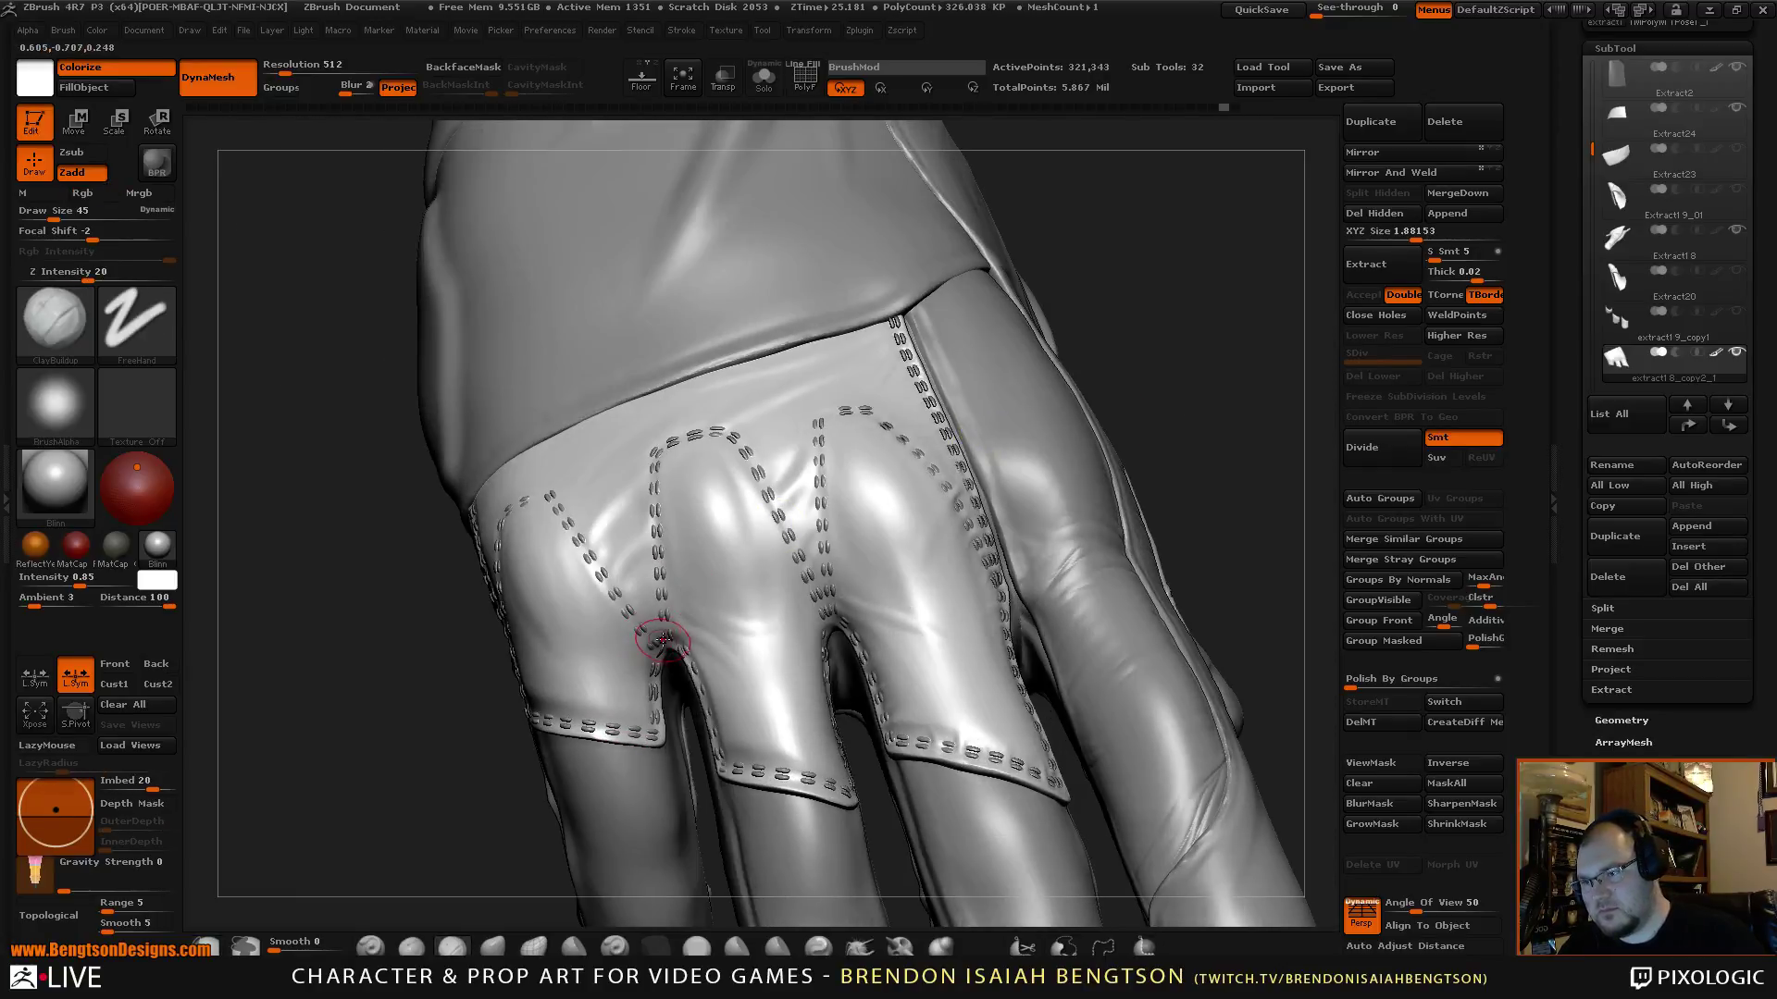
pyautogui.moveTo(649, 629); pyautogui.dragTo(654, 627)
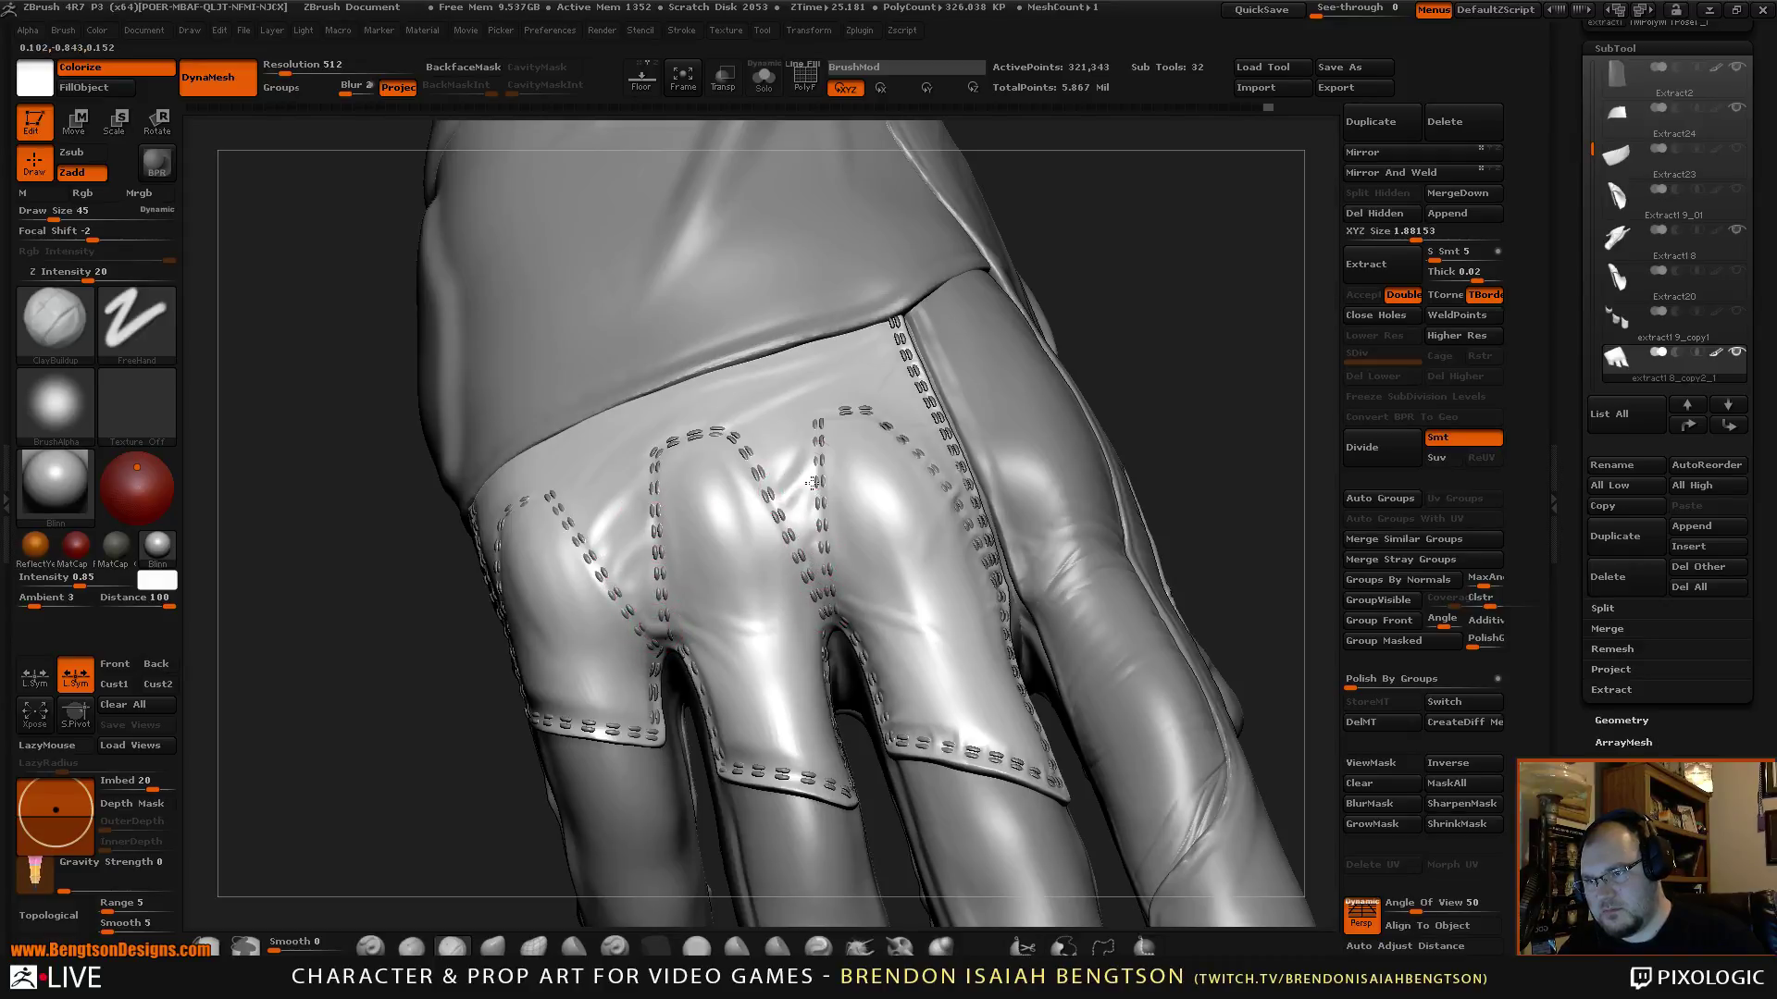
# Examine the whole glove and the knuckle panel from several angles and distances.
pyautogui.moveTo(938, 405); pyautogui.dragTo(955, 397)
pyautogui.press('f')
pyautogui.moveTo(1166, 503)
pyautogui.mouseDown()
pyautogui.moveTo(1154, 424)
pyautogui.moveTo(1161, 544)
pyautogui.moveTo(1100, 534)
pyautogui.mouseUp()
pyautogui.press('f')
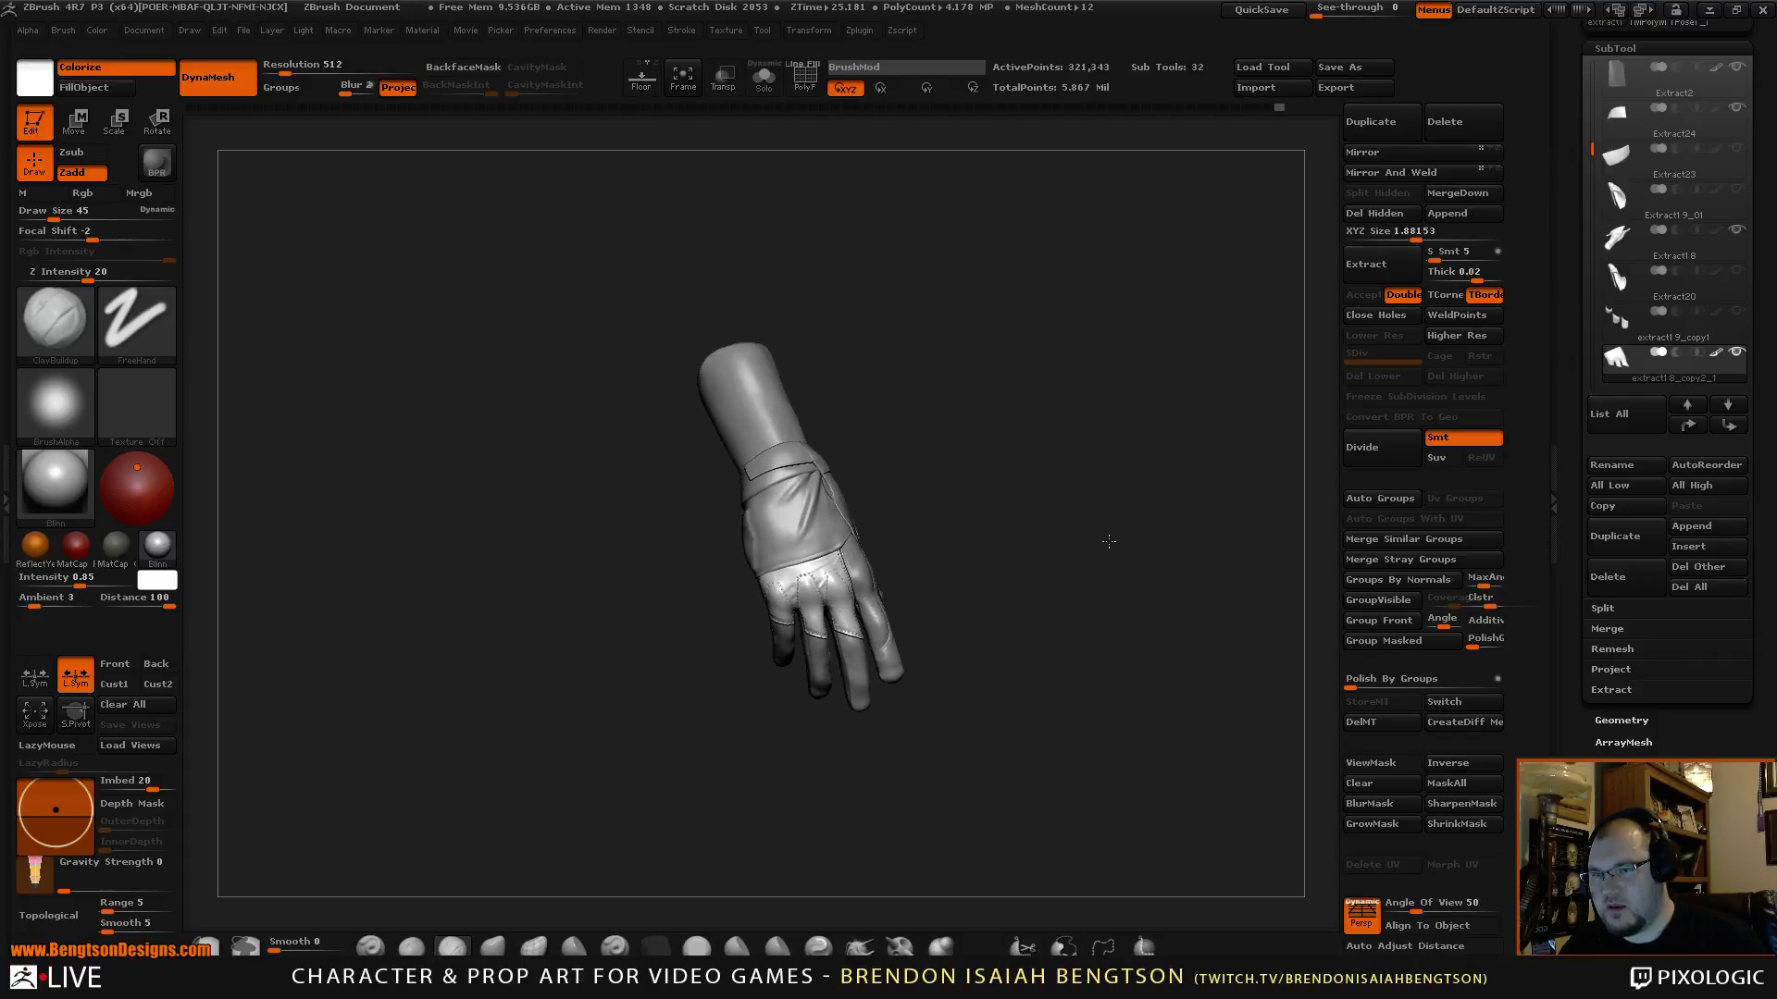
pyautogui.keyDown('alt'); pyautogui.moveTo(1128, 549); pyautogui.dragTo(1194, 458); pyautogui.keyUp('alt')
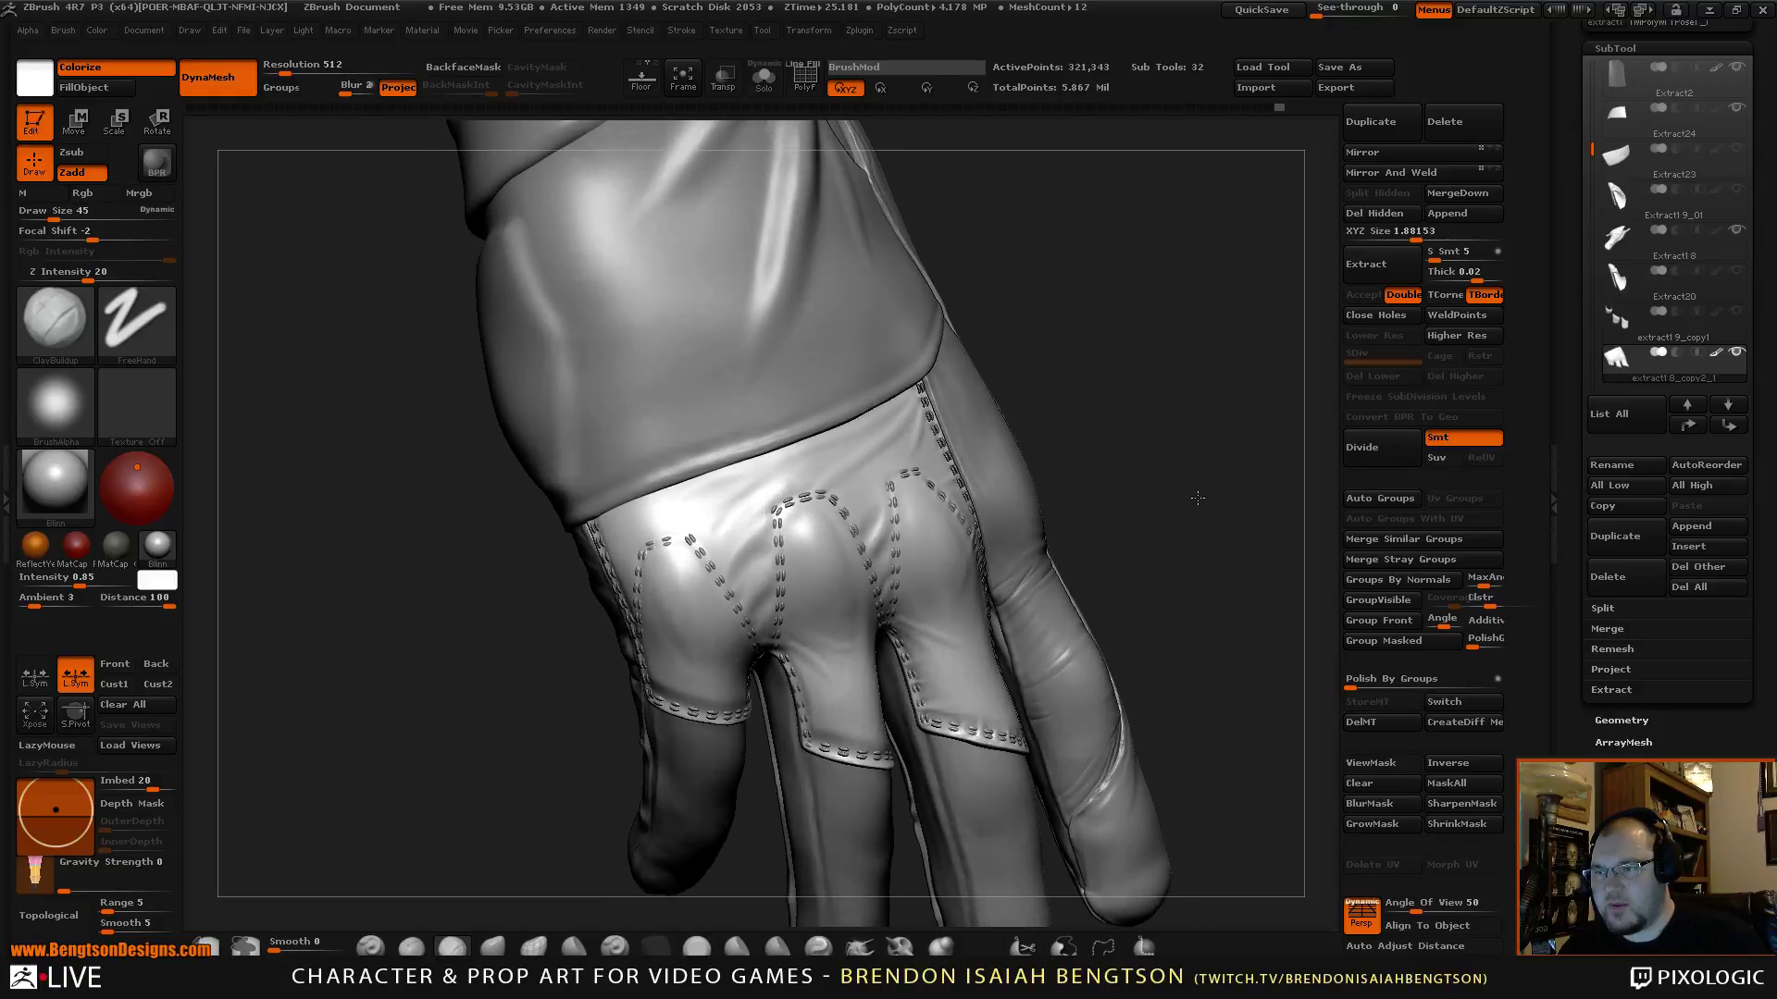
pyautogui.moveTo(1144, 366); pyautogui.dragTo(1154, 340)
pyautogui.moveTo(1157, 332); pyautogui.dragTo(1194, 231)
# Select the Hand Study 01 BIB subtool and adjust the outer edge of the finger below the left stitched loop with Move Topological at Draw Size 72.
pyautogui.keyDown('alt'); pyautogui.click(625, 647); pyautogui.keyUp('alt')
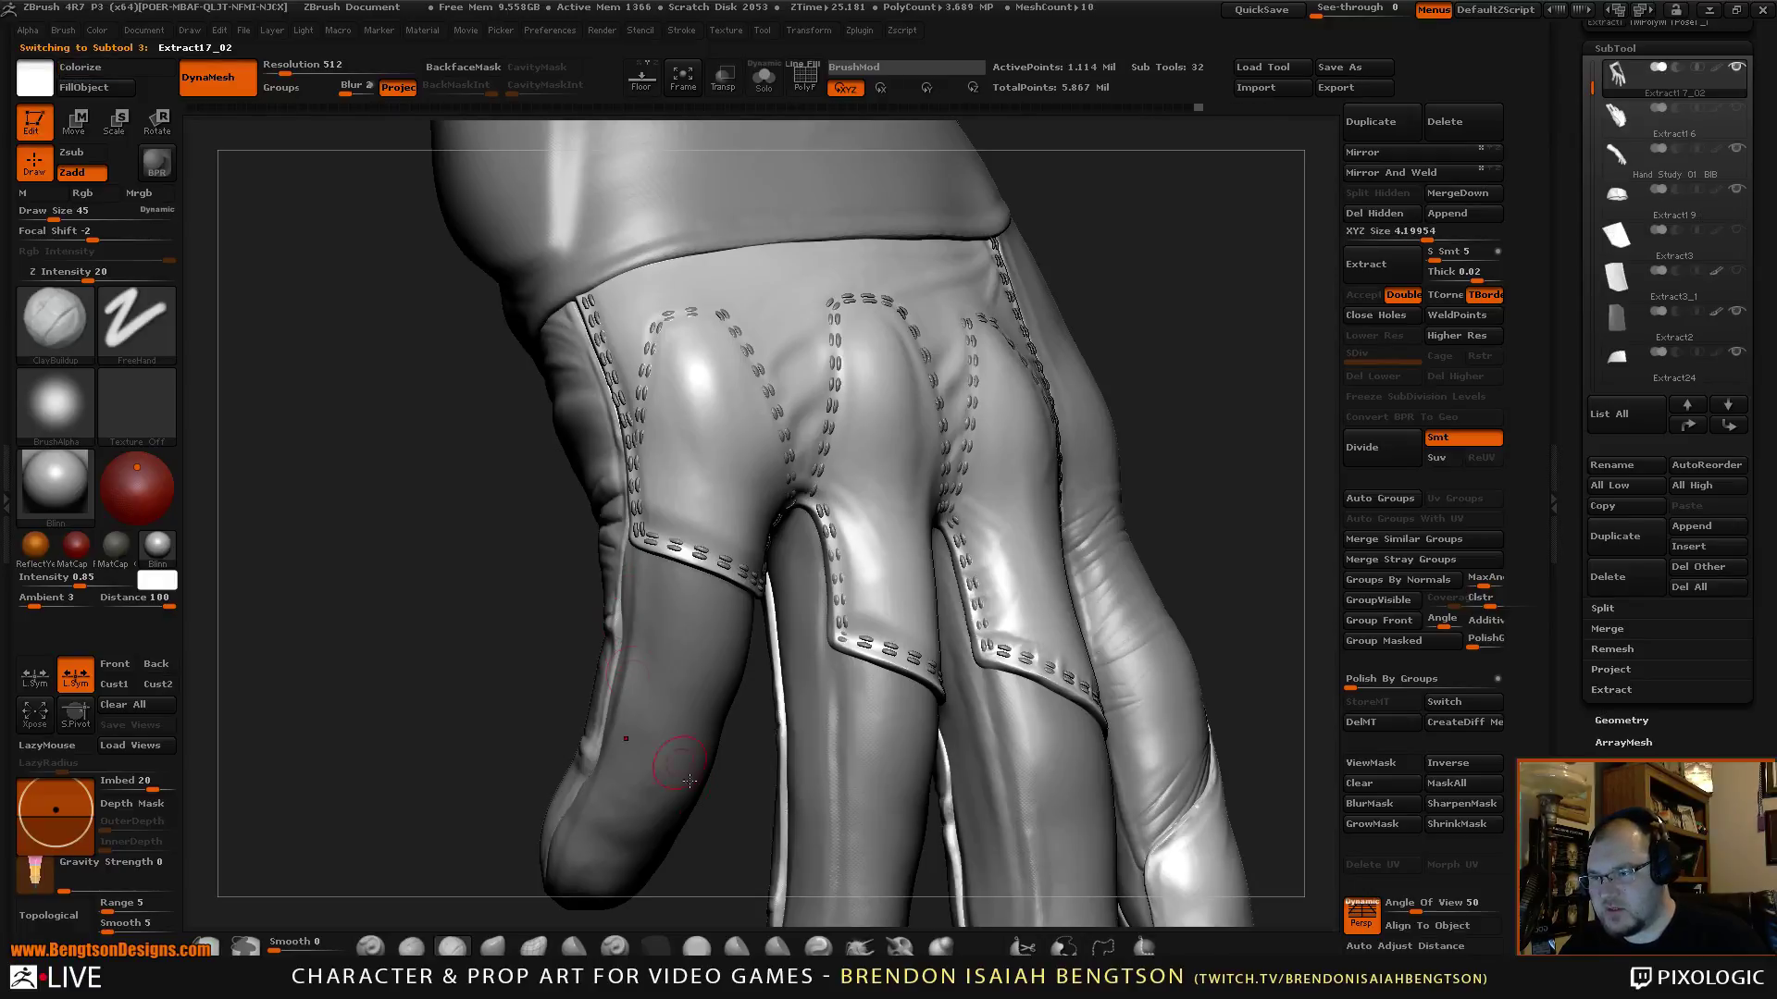
pyautogui.moveTo(733, 830); pyautogui.dragTo(643, 823)
pyautogui.press('b')
pyautogui.press('m')
pyautogui.press('t')
pyautogui.keyDown('alt'); pyautogui.click(643, 610); pyautogui.keyUp('alt')
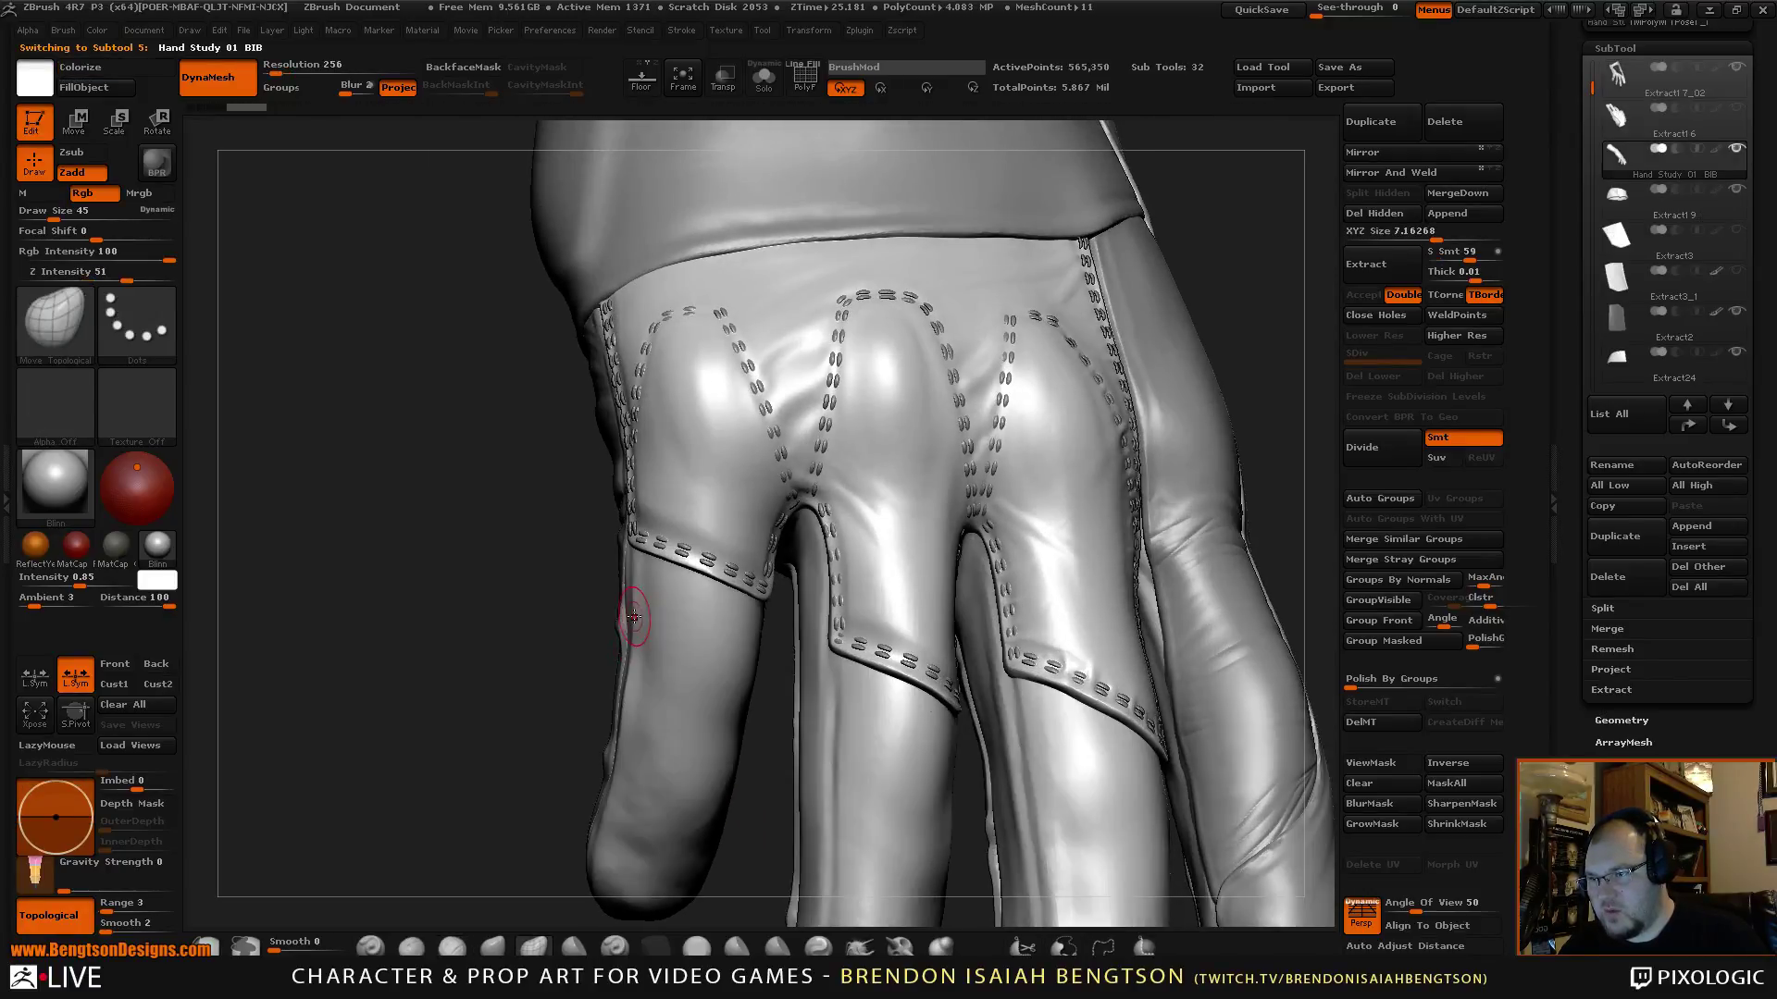
pyautogui.press('space')
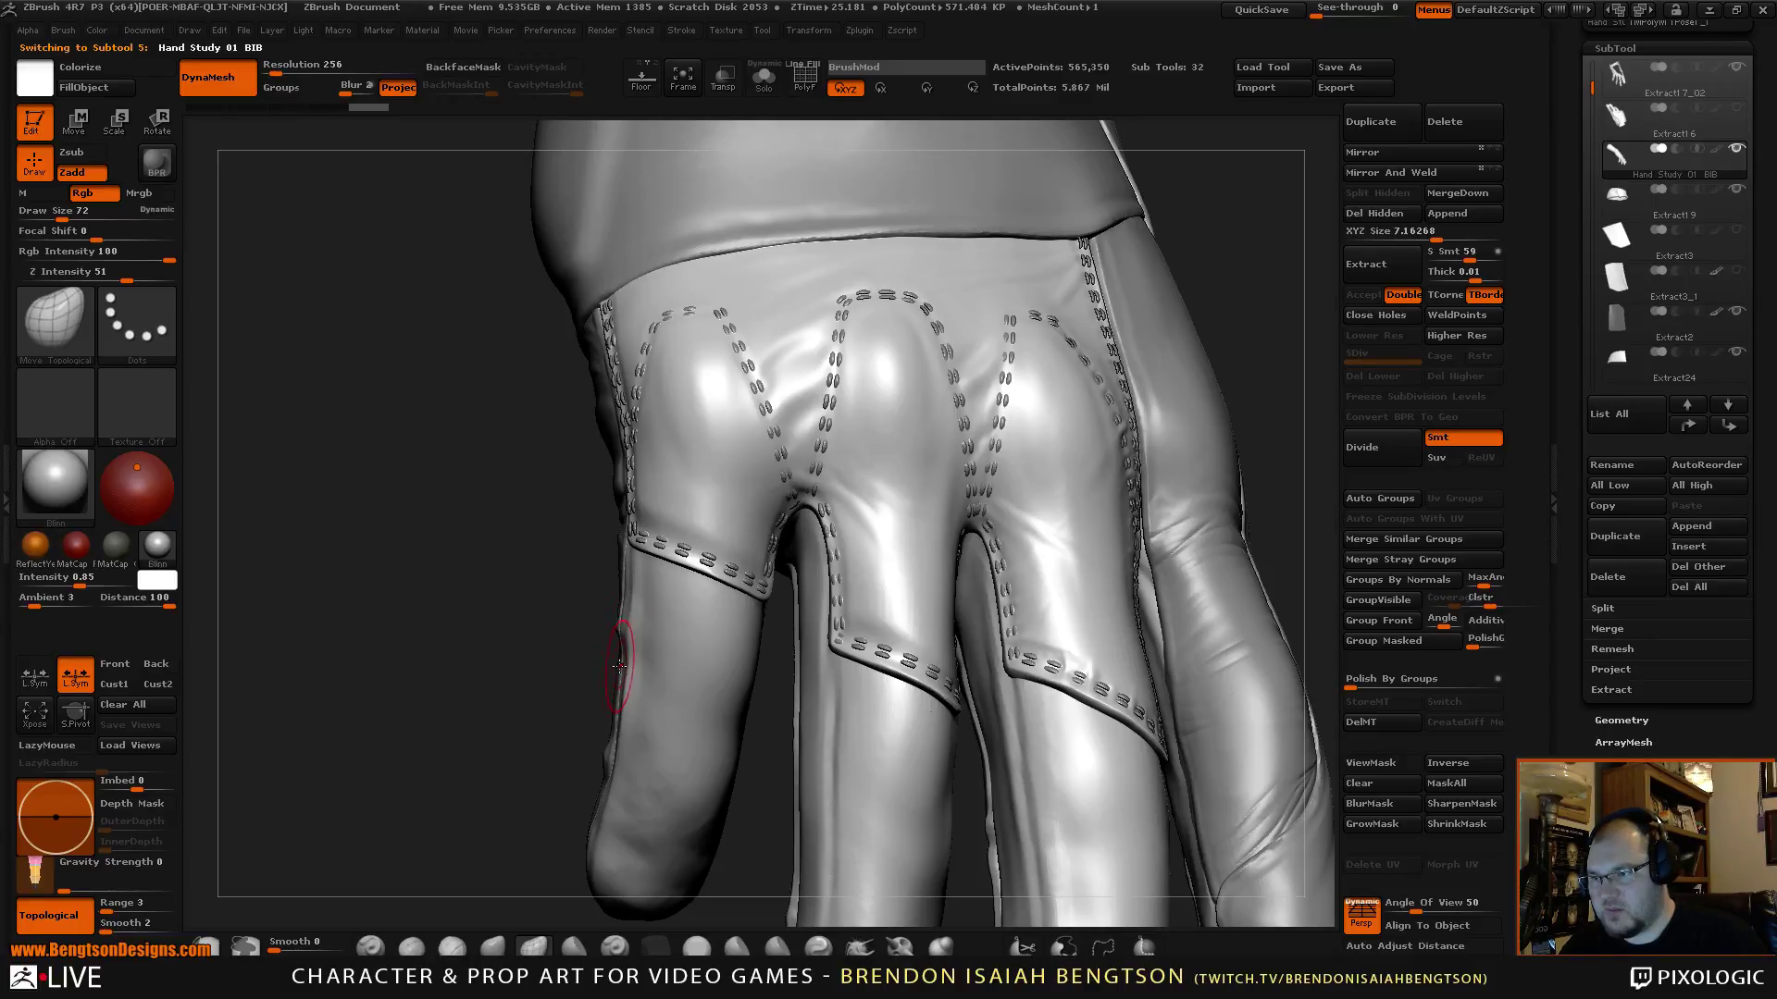
pyautogui.moveTo(619, 666); pyautogui.dragTo(531, 625)
pyautogui.moveTo(509, 558)
pyautogui.mouseDown()
pyautogui.moveTo(995, 293)
pyautogui.moveTo(1108, 441)
pyautogui.moveTo(722, 514)
pyautogui.moveTo(701, 491)
pyautogui.mouseUp()
# Switch to the ClayBuildup brush at Draw Size 50 and make the stitched knuckle panel the active subtool.
pyautogui.press('b')
pyautogui.press('c')
pyautogui.press('b')
pyautogui.press('space')
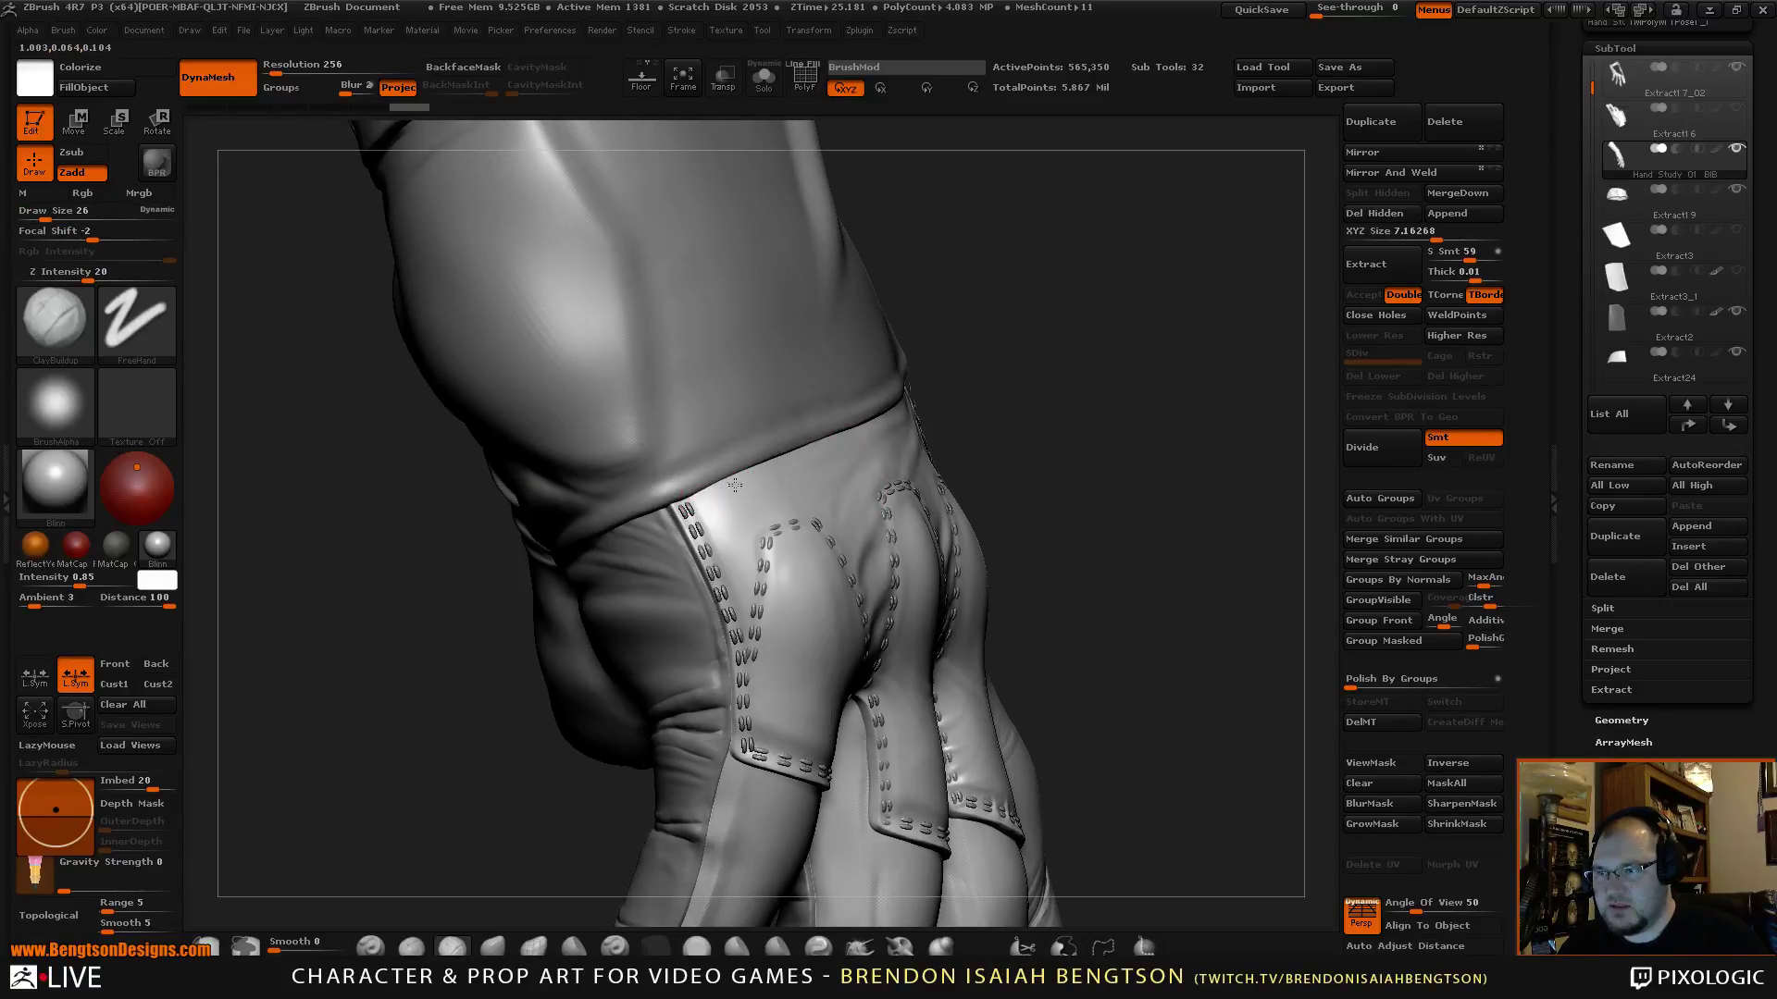
pyautogui.moveTo(1137, 353); pyautogui.dragTo(1144, 388)
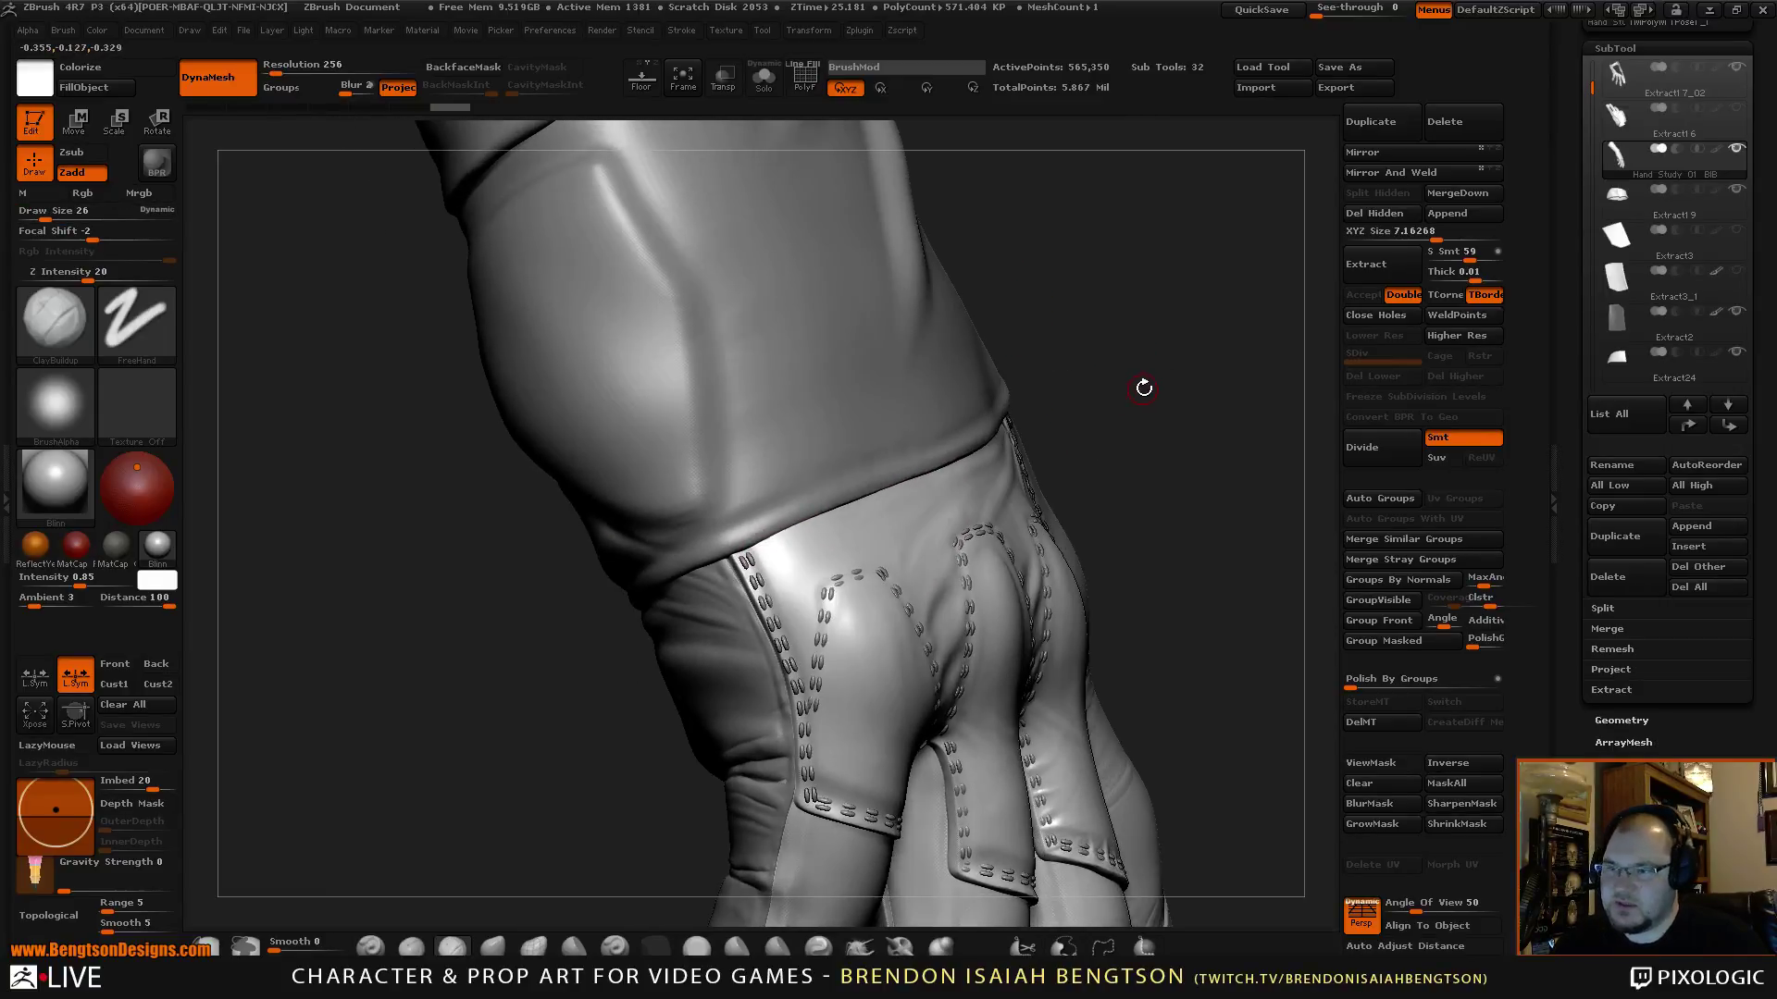
pyautogui.press('space')
pyautogui.moveTo(837, 533)
pyautogui.mouseDown()
pyautogui.moveTo(856, 541)
pyautogui.moveTo(845, 555)
pyautogui.mouseUp()
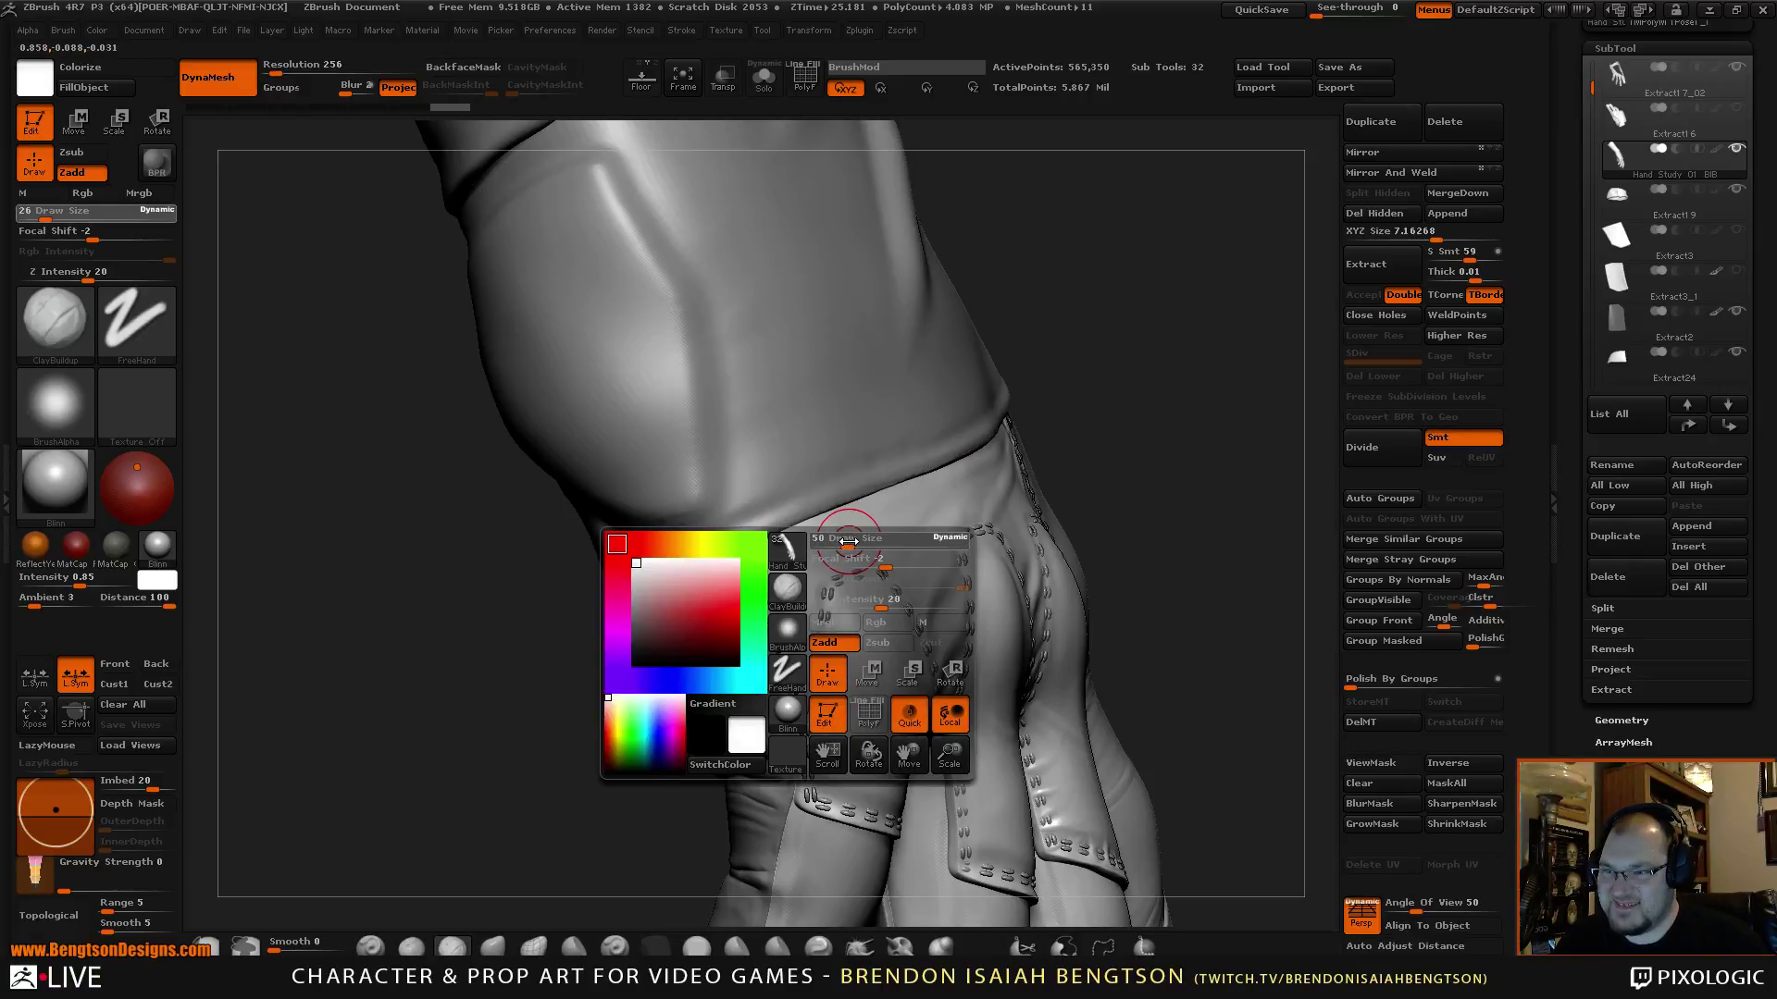
pyautogui.moveTo(1090, 362); pyautogui.dragTo(929, 421)
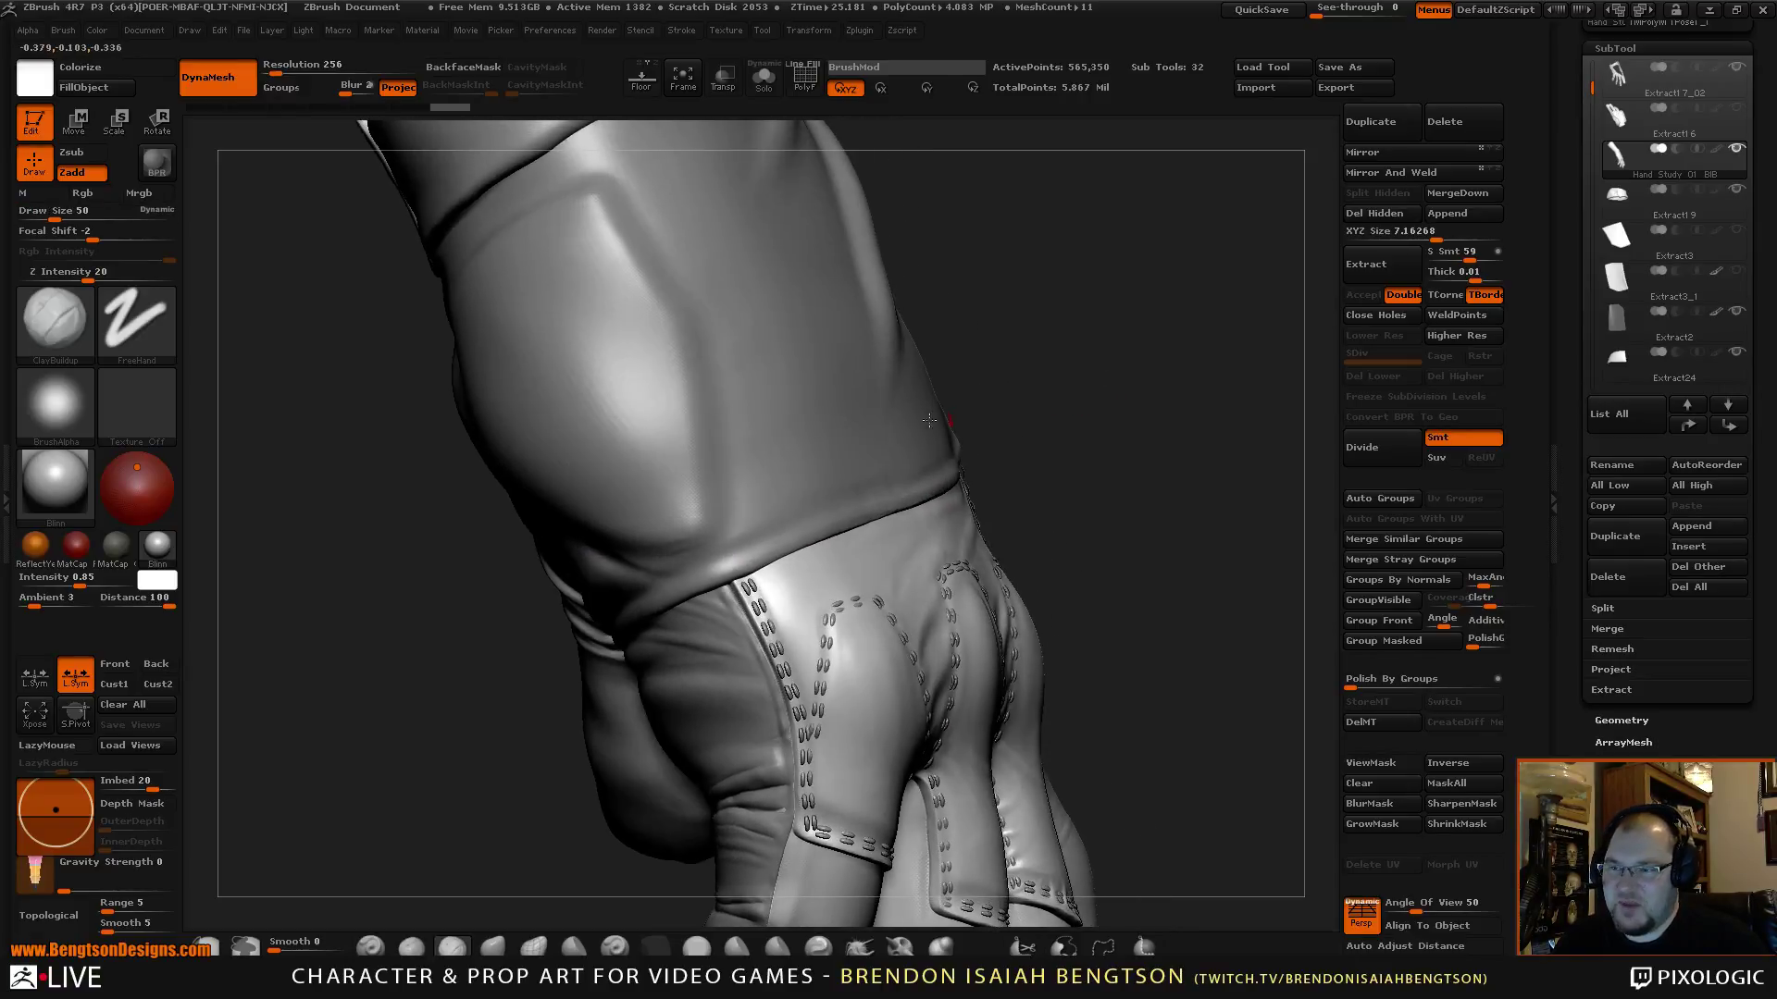
pyautogui.moveTo(1071, 435); pyautogui.dragTo(1056, 449)
pyautogui.keyDown('alt'); pyautogui.click(751, 590); pyautogui.keyUp('alt')
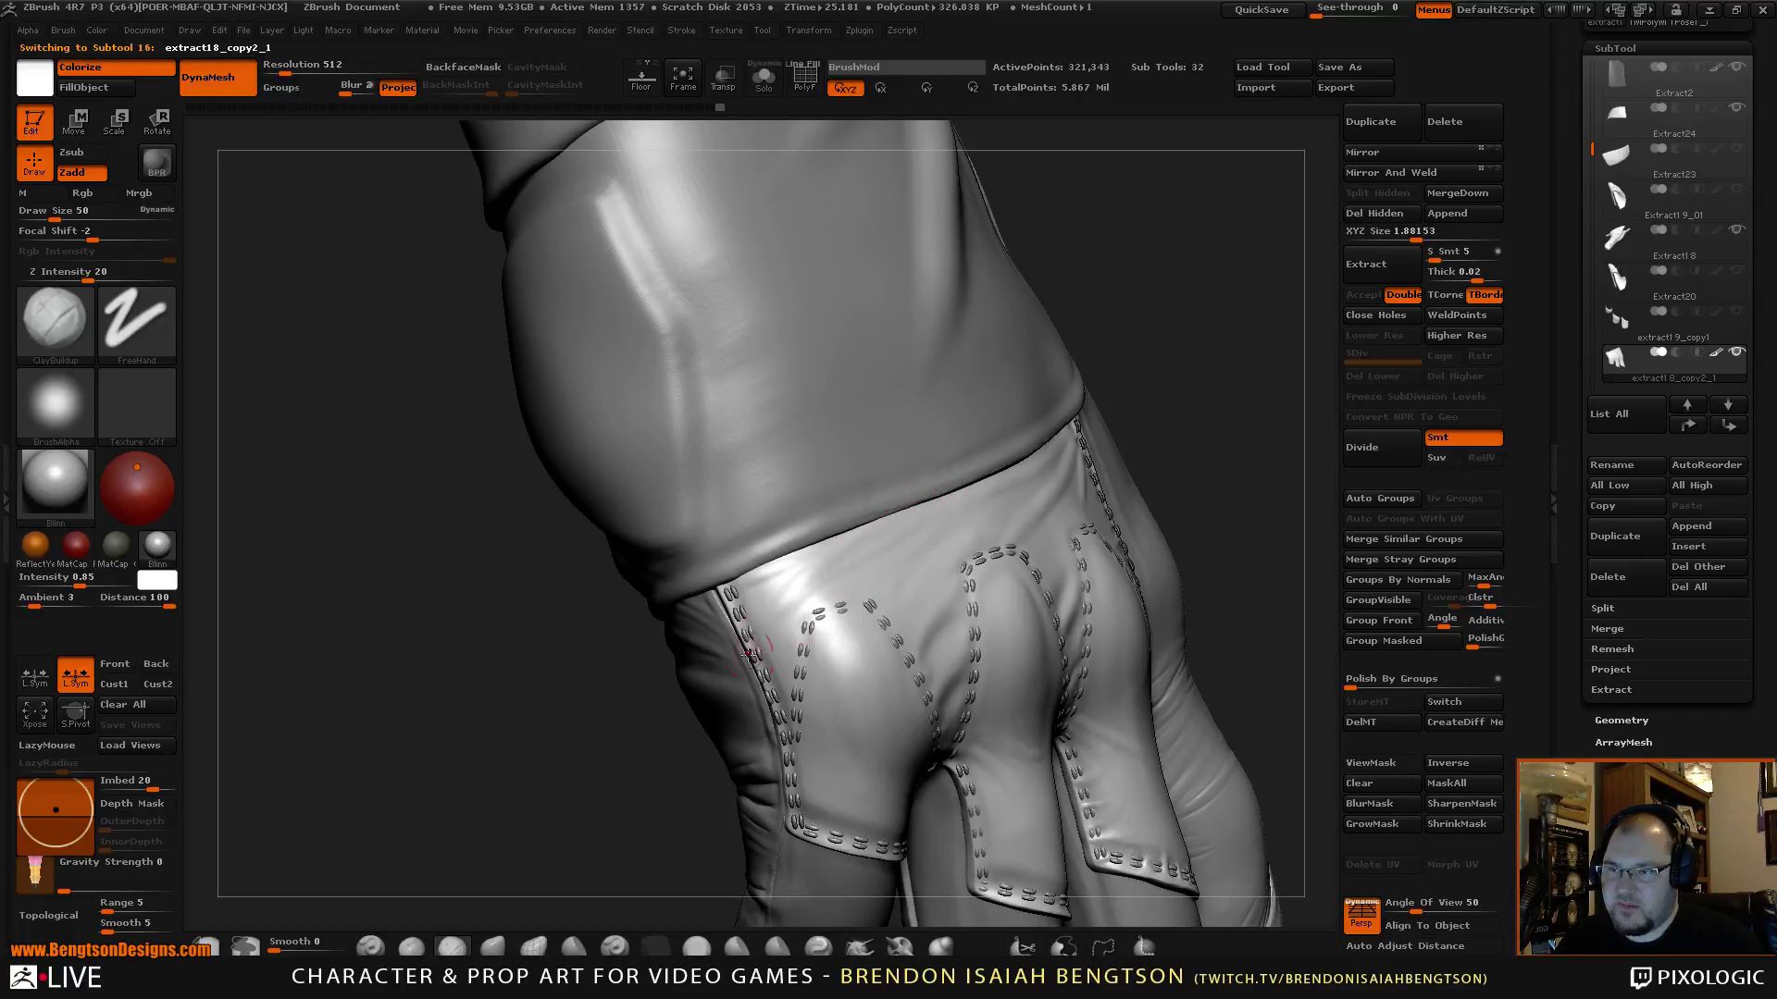
pyautogui.moveTo(1254, 363)
pyautogui.mouseDown()
pyautogui.moveTo(1293, 343)
pyautogui.moveTo(1194, 425)
pyautogui.moveTo(1205, 385)
pyautogui.mouseUp()
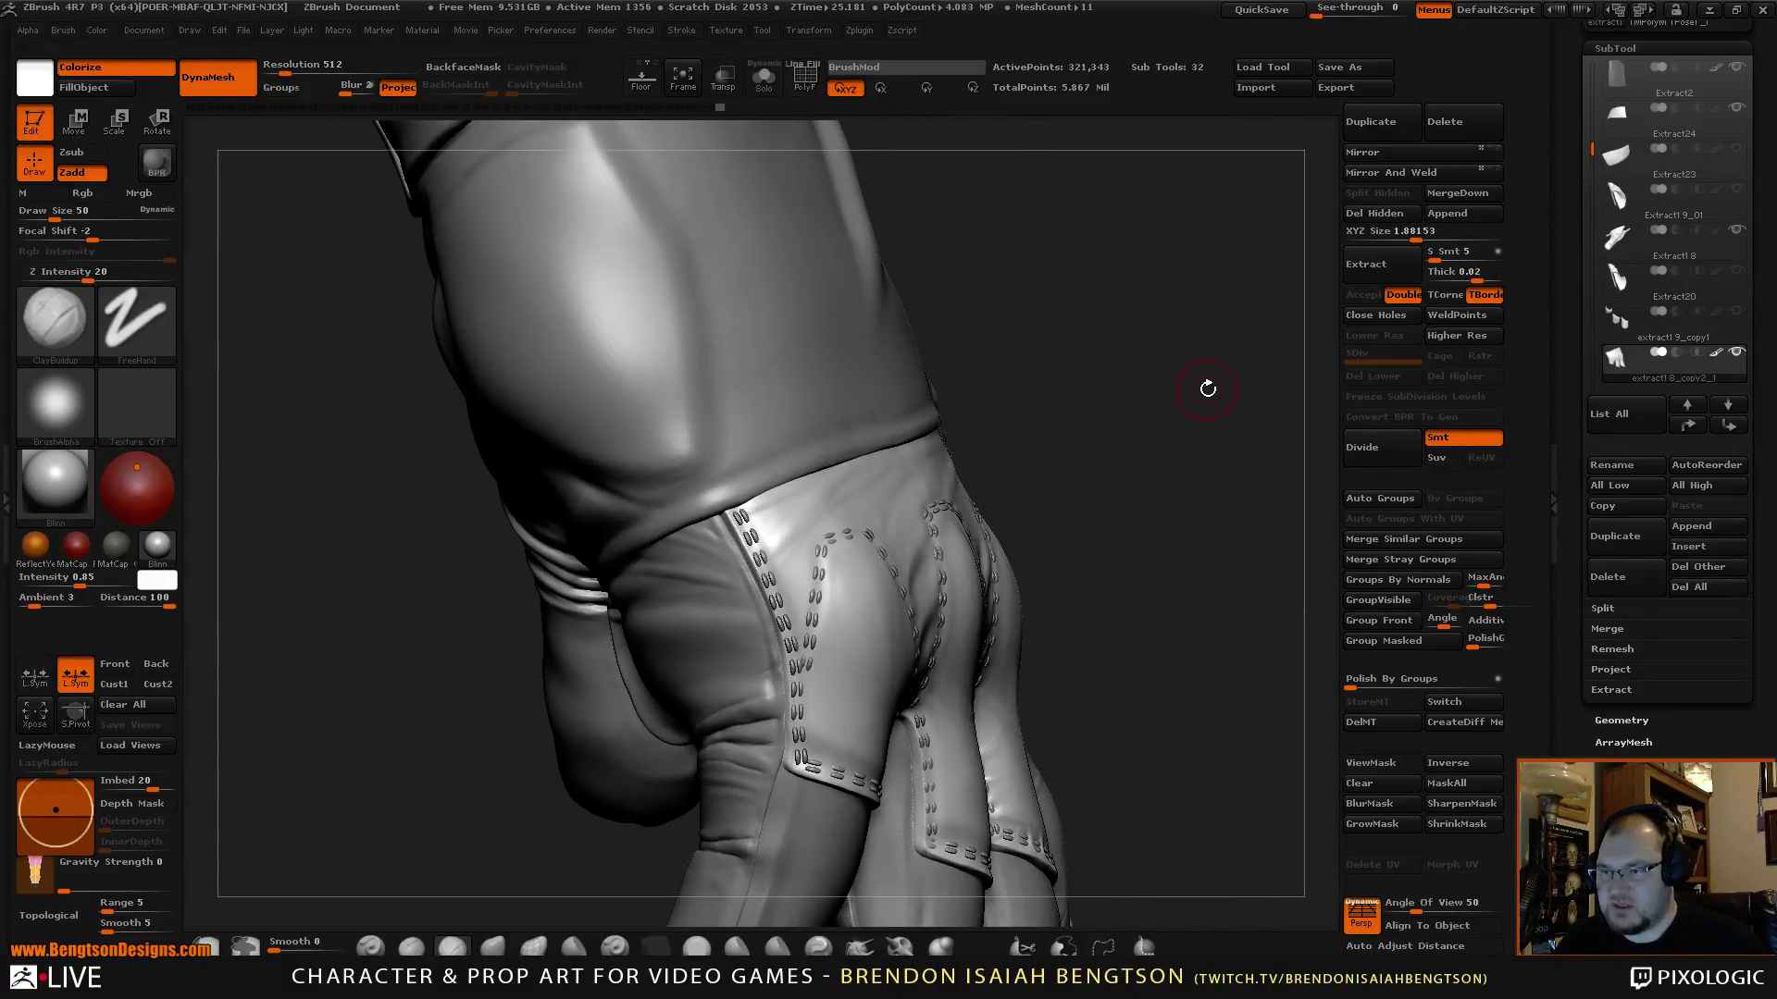
# Select the stitches subtool and nudge the stitches along the knuckle panel's side edge inward with the Move brush at Draw Size 122.
pyautogui.press('b')
pyautogui.press('m')
pyautogui.press('t')
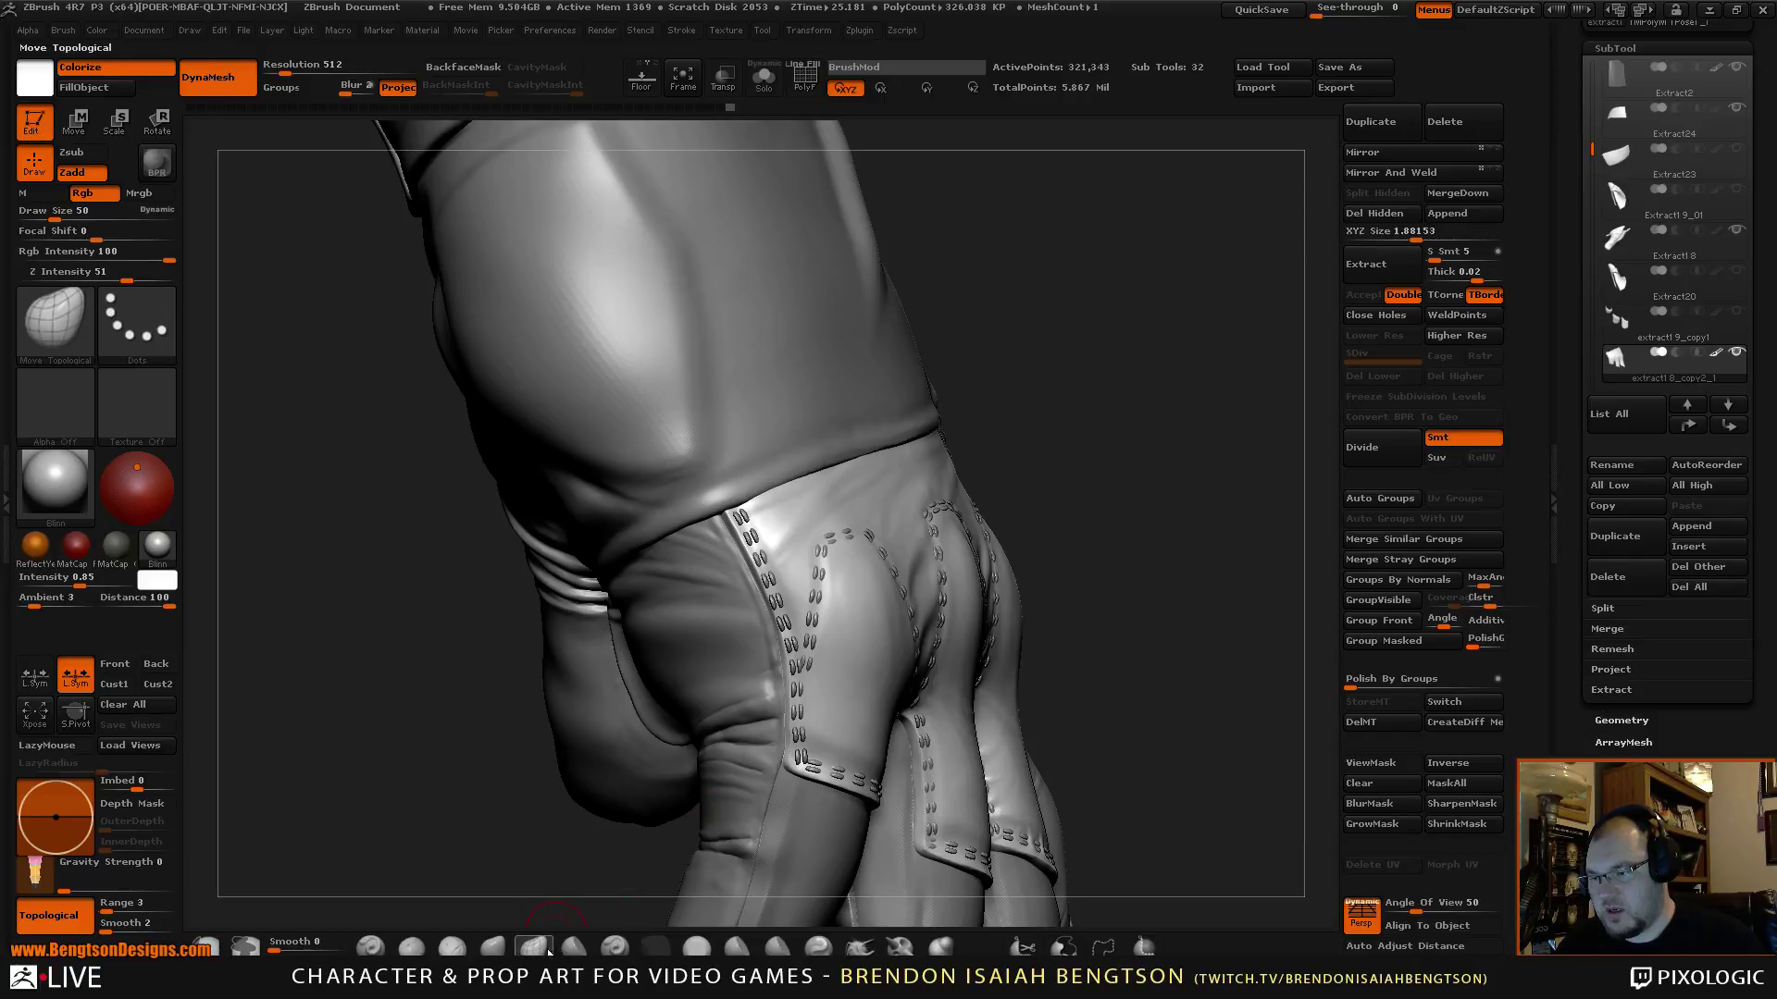
pyautogui.click(492, 946)
pyautogui.press('space')
pyautogui.moveTo(689, 587); pyautogui.dragTo(732, 589)
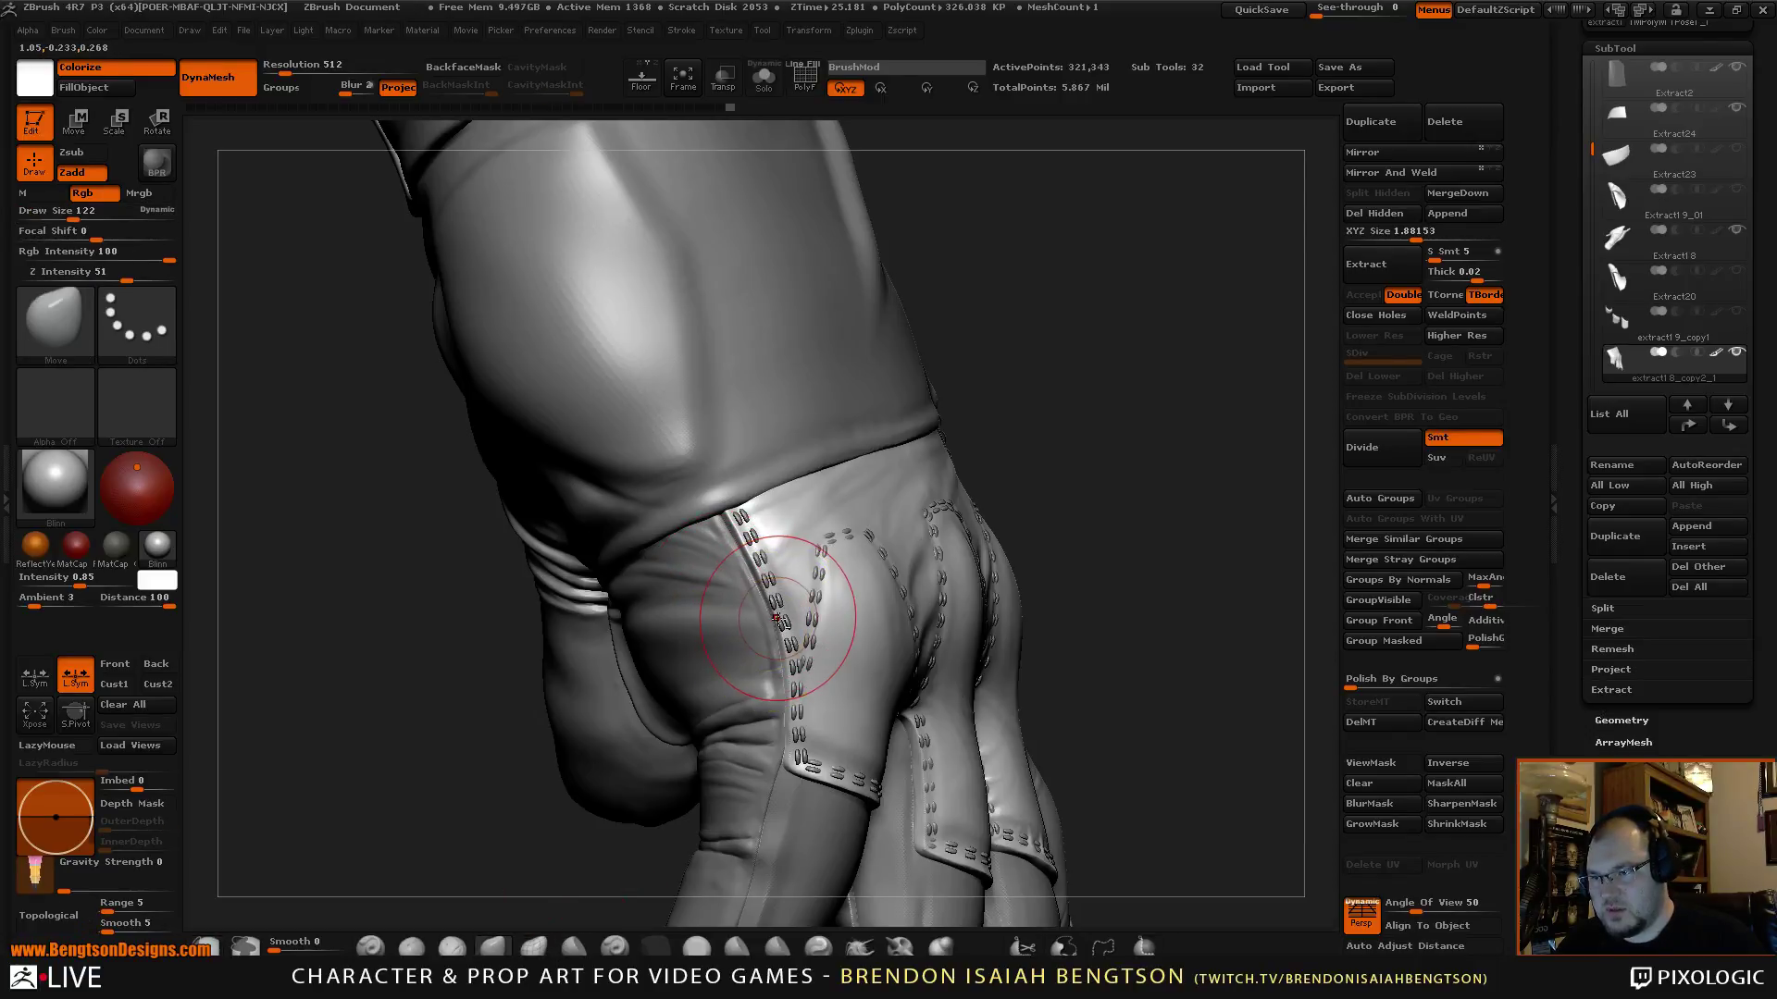
pyautogui.keyDown('alt'); pyautogui.click(780, 637); pyautogui.keyUp('alt')
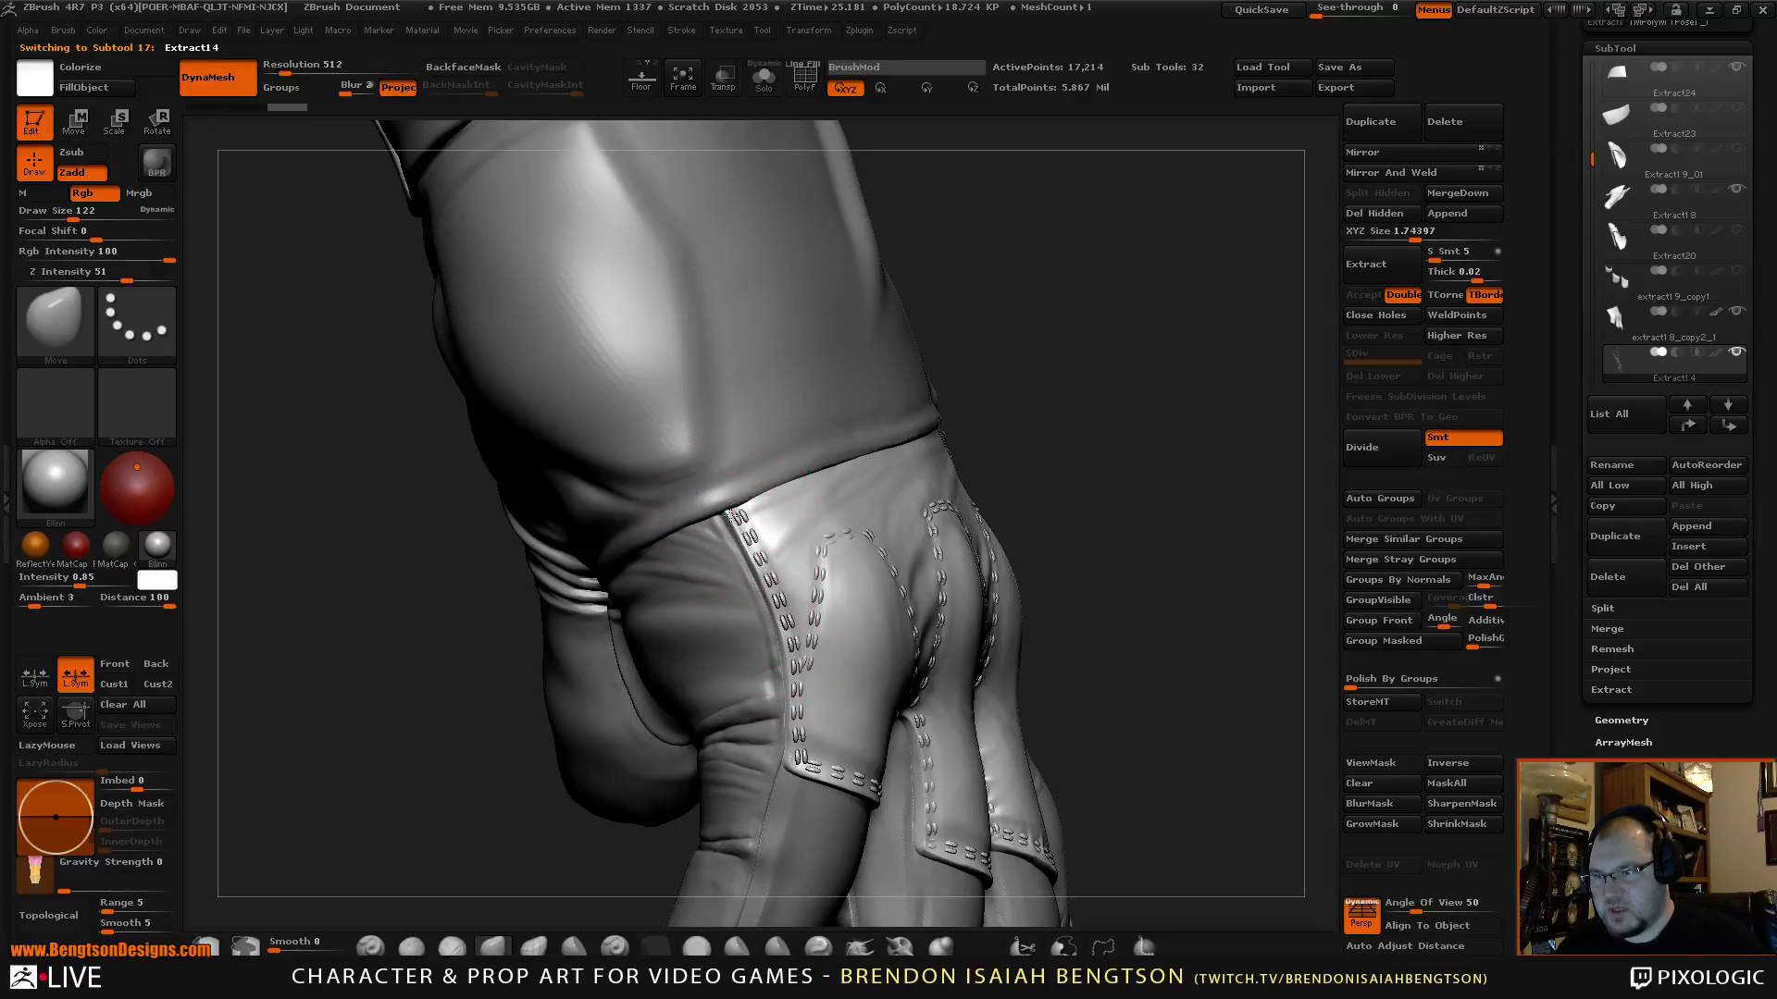
pyautogui.moveTo(1105, 424); pyautogui.dragTo(1239, 412)
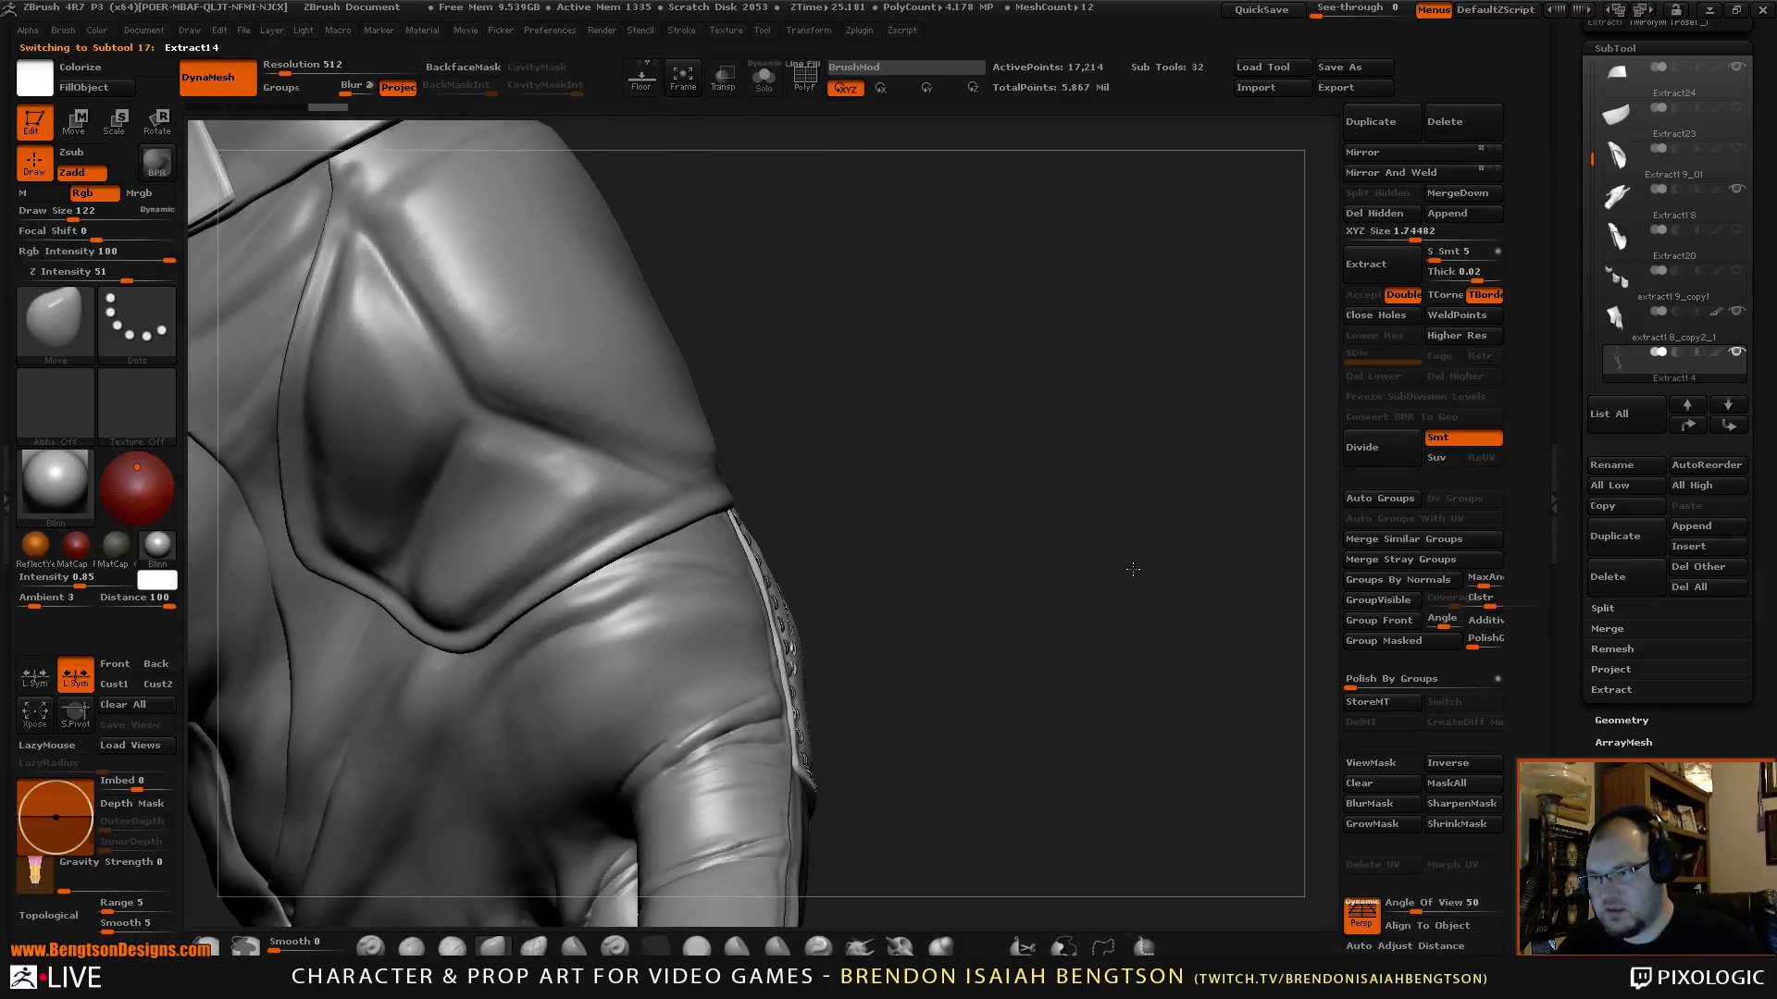
pyautogui.moveTo(1133, 570)
pyautogui.keyDown('alt'); pyautogui.mouseDown()
pyautogui.moveTo(1107, 635)
pyautogui.moveTo(1030, 670)
pyautogui.mouseUp(); pyautogui.keyUp('alt')
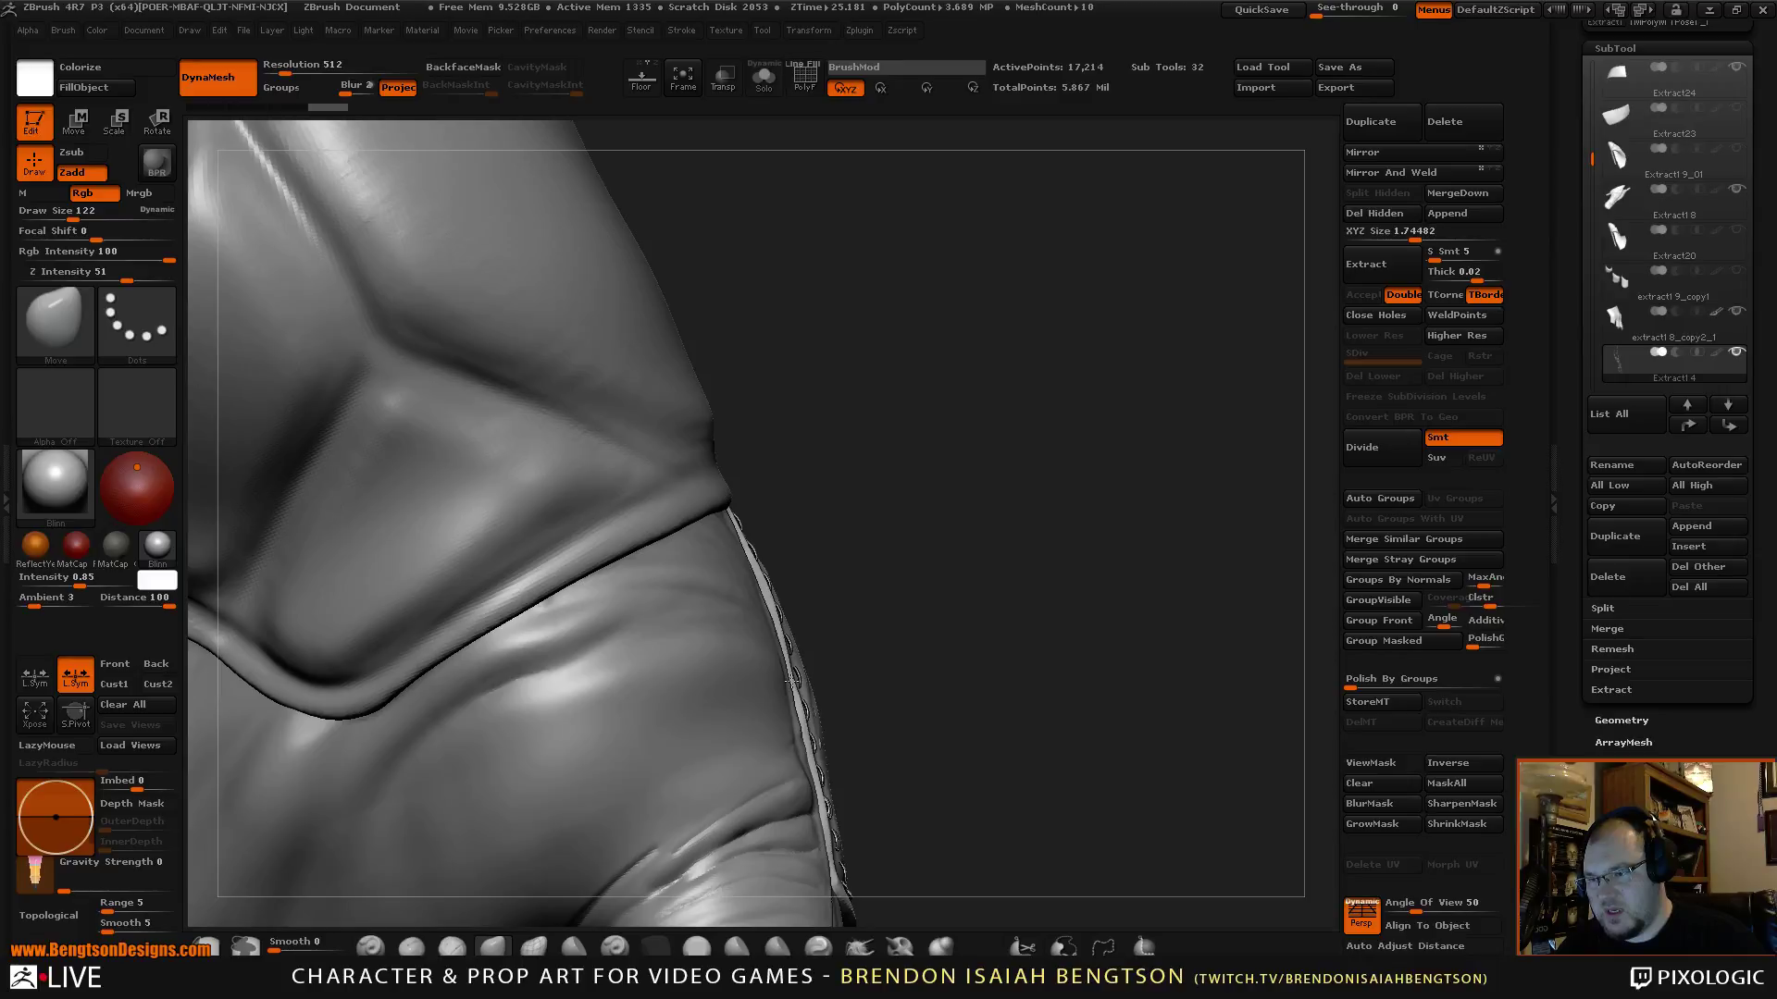
pyautogui.moveTo(796, 679); pyautogui.dragTo(787, 682)
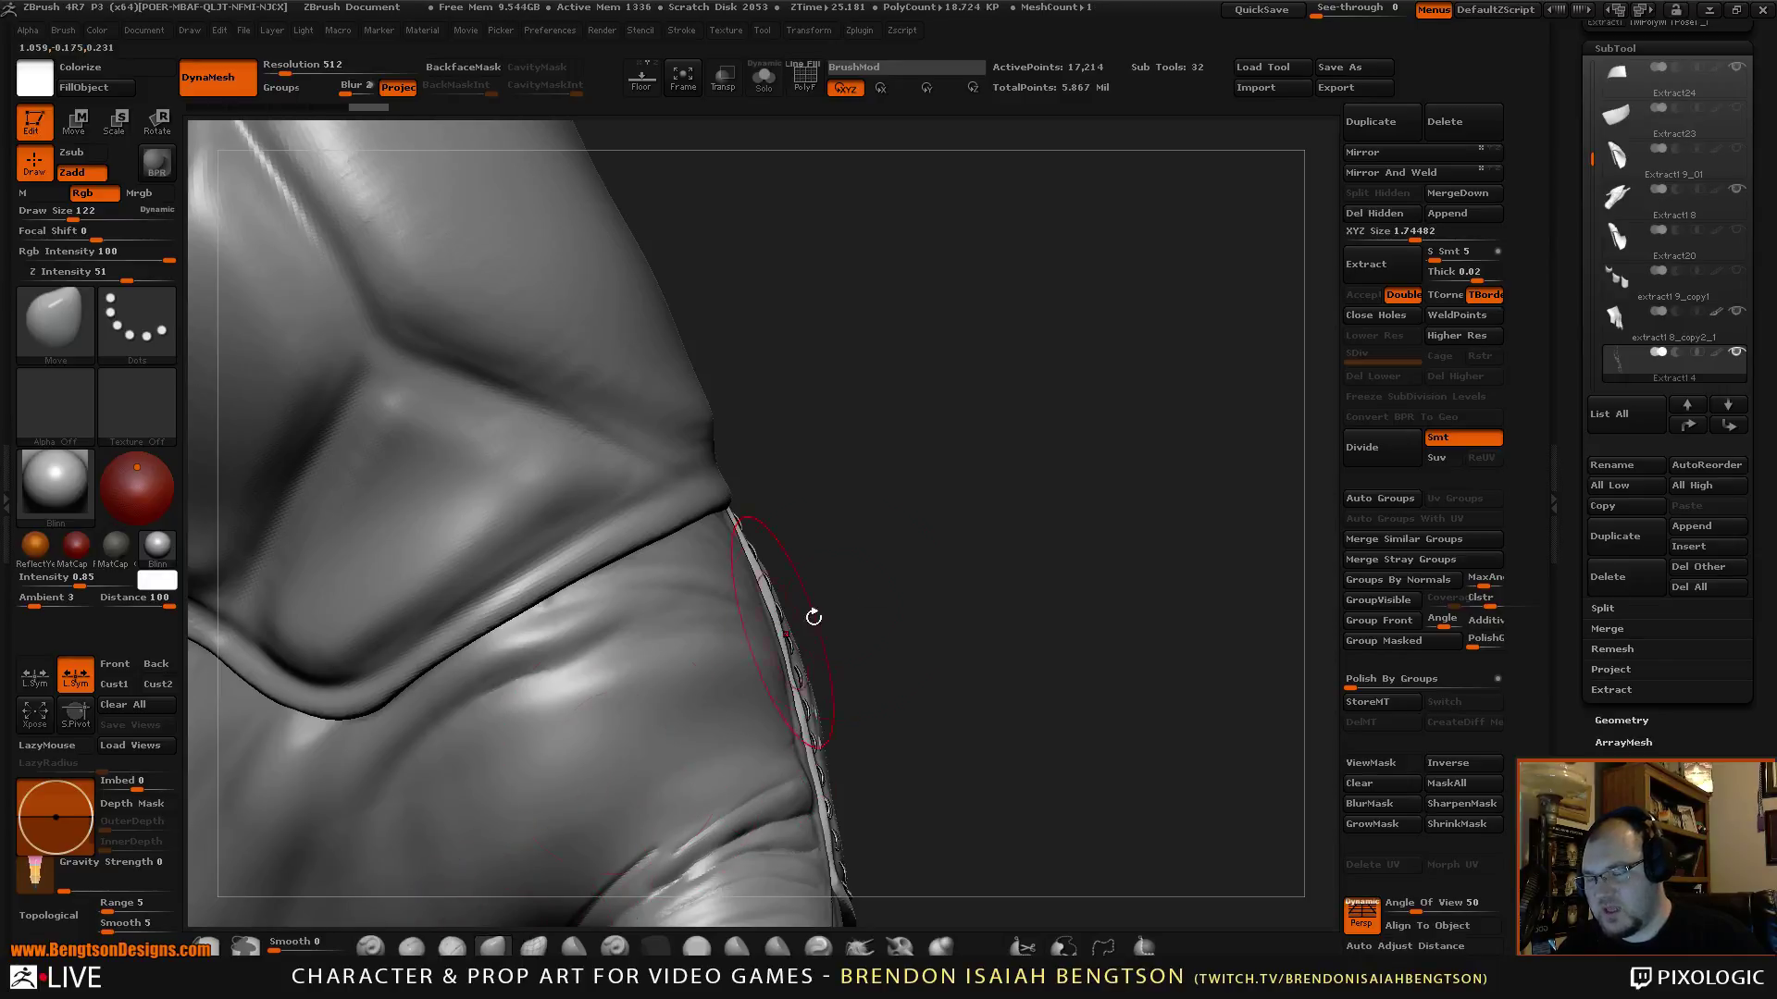
# Mask all stitches except the row along the knuckle panel's side edge, using the polygroup display to pick that row.
pyautogui.moveTo(976, 596)
pyautogui.keyDown('alt'); pyautogui.mouseDown()
pyautogui.moveTo(988, 524)
pyautogui.moveTo(952, 554)
pyautogui.moveTo(786, 492)
pyautogui.moveTo(835, 519)
pyautogui.mouseUp(); pyautogui.keyUp('alt')
pyautogui.press('space')
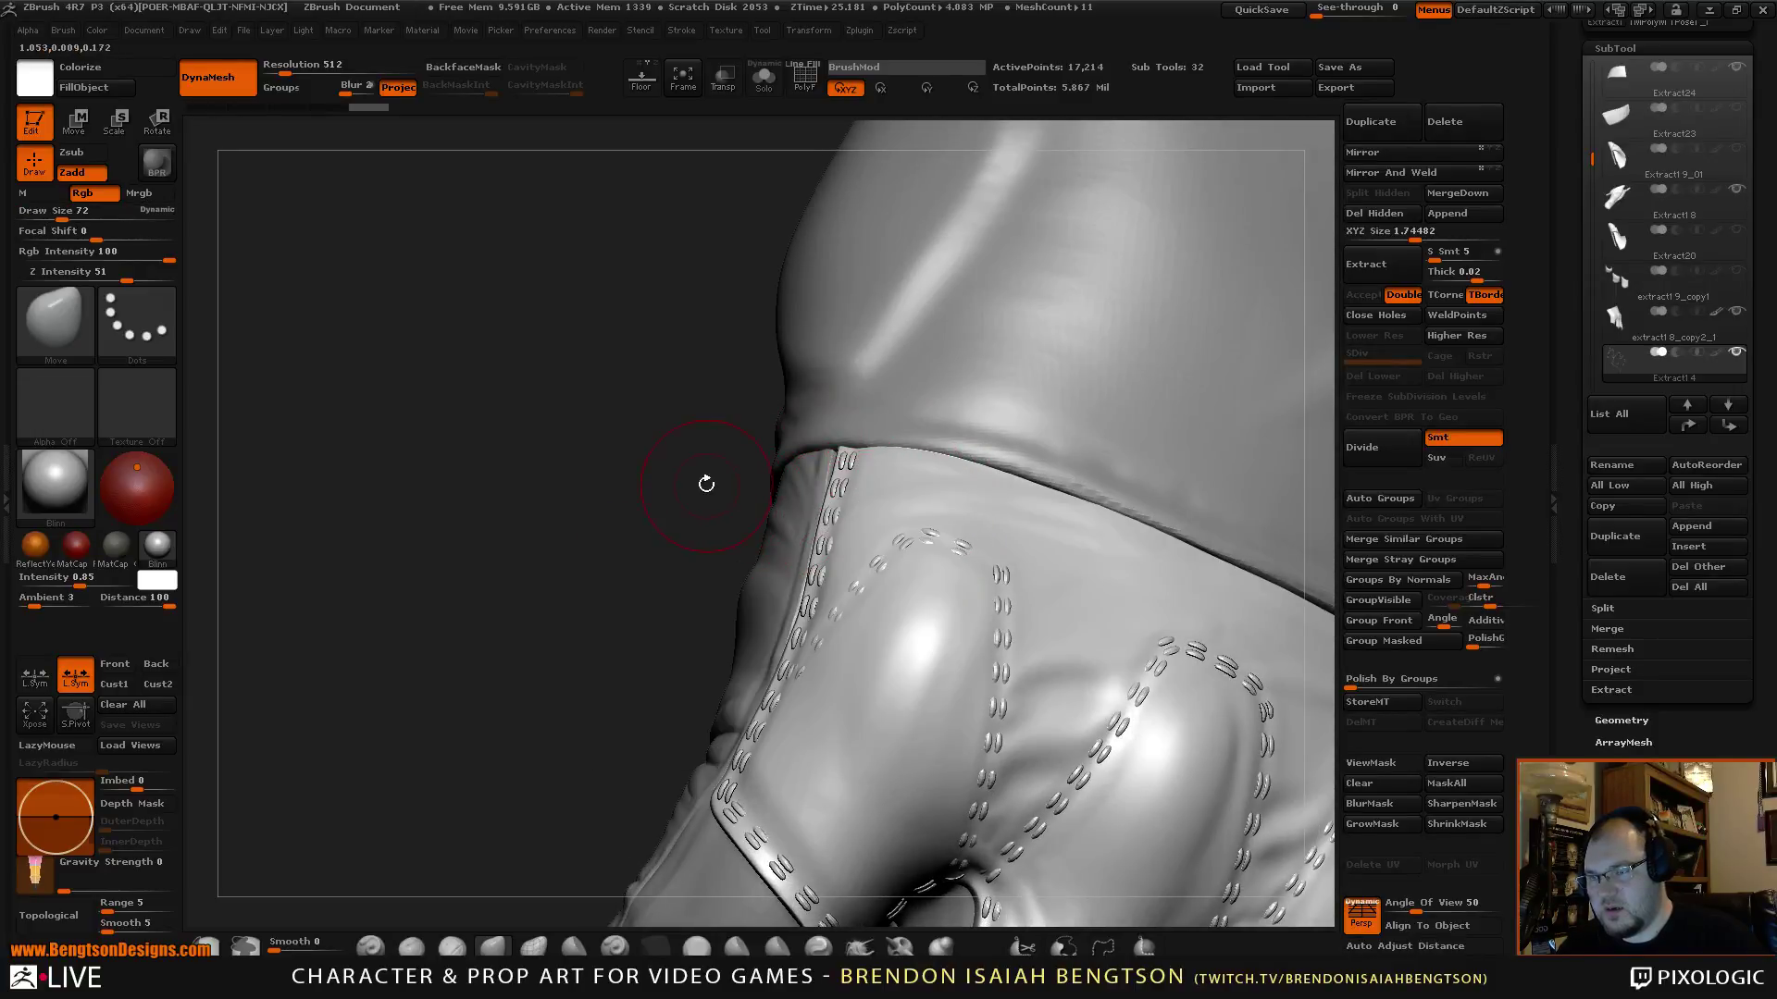
pyautogui.hotkey('shift', 'f')
pyautogui.moveTo(646, 583); pyautogui.dragTo(802, 549)
pyautogui.press('w')
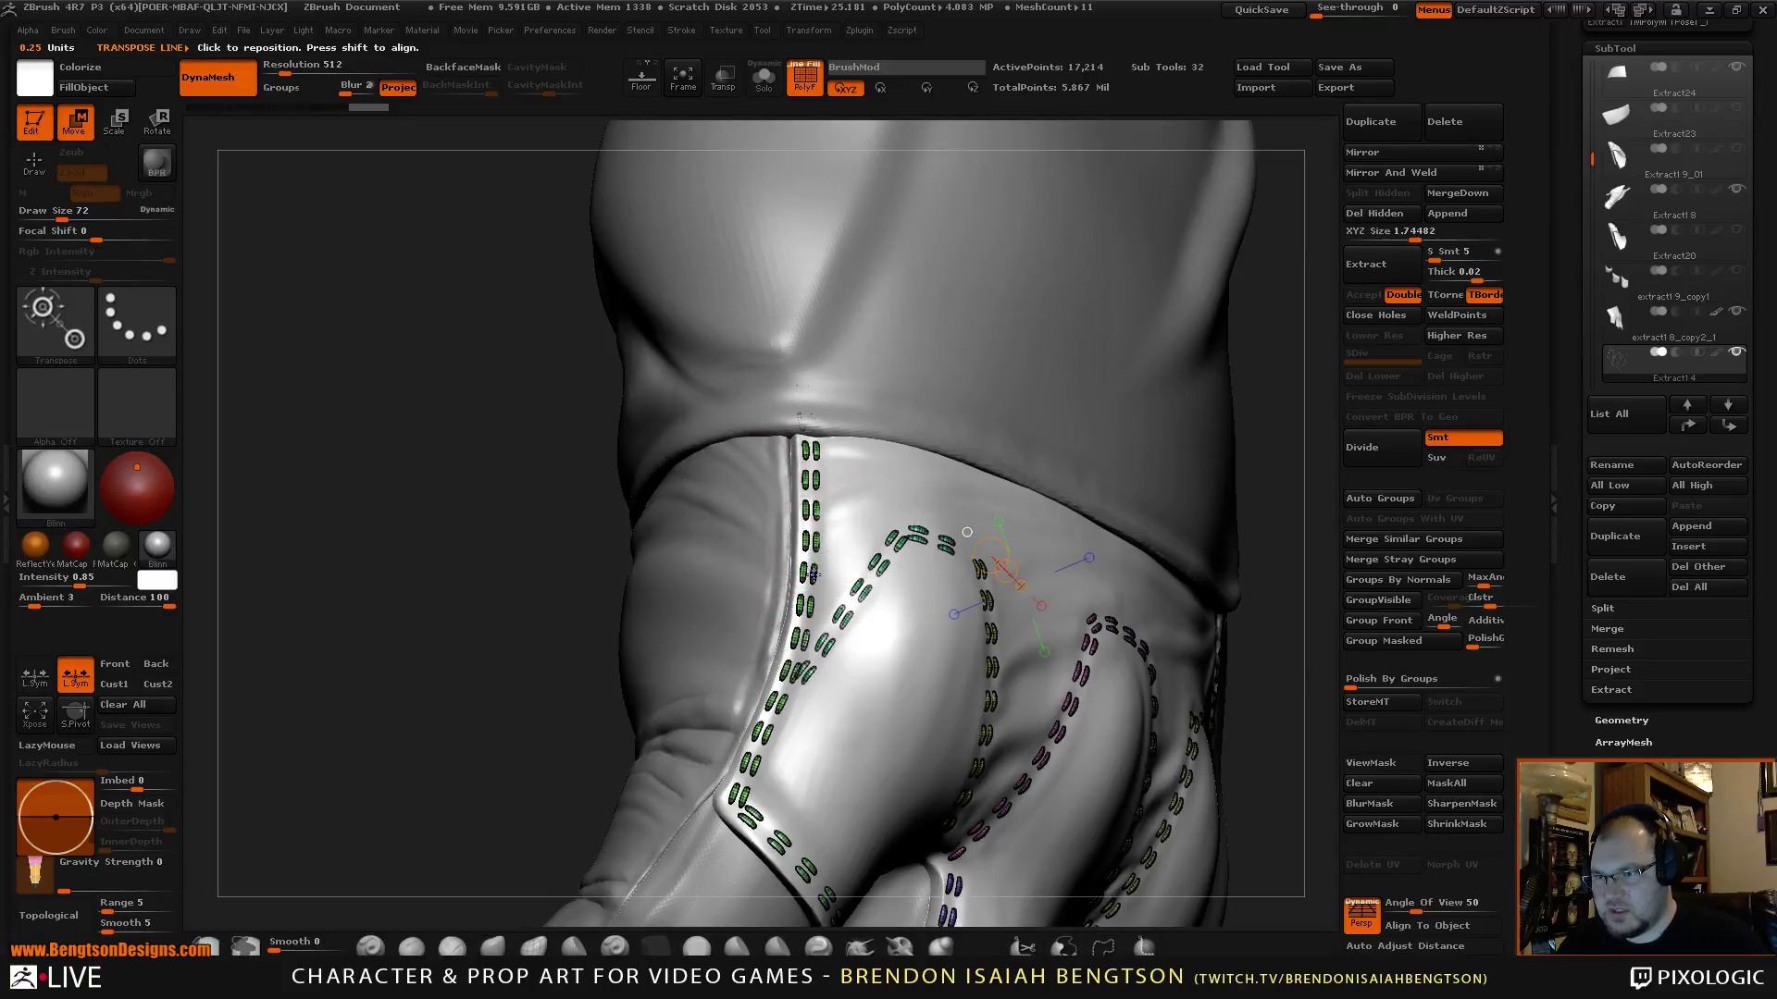
pyautogui.click(811, 575)
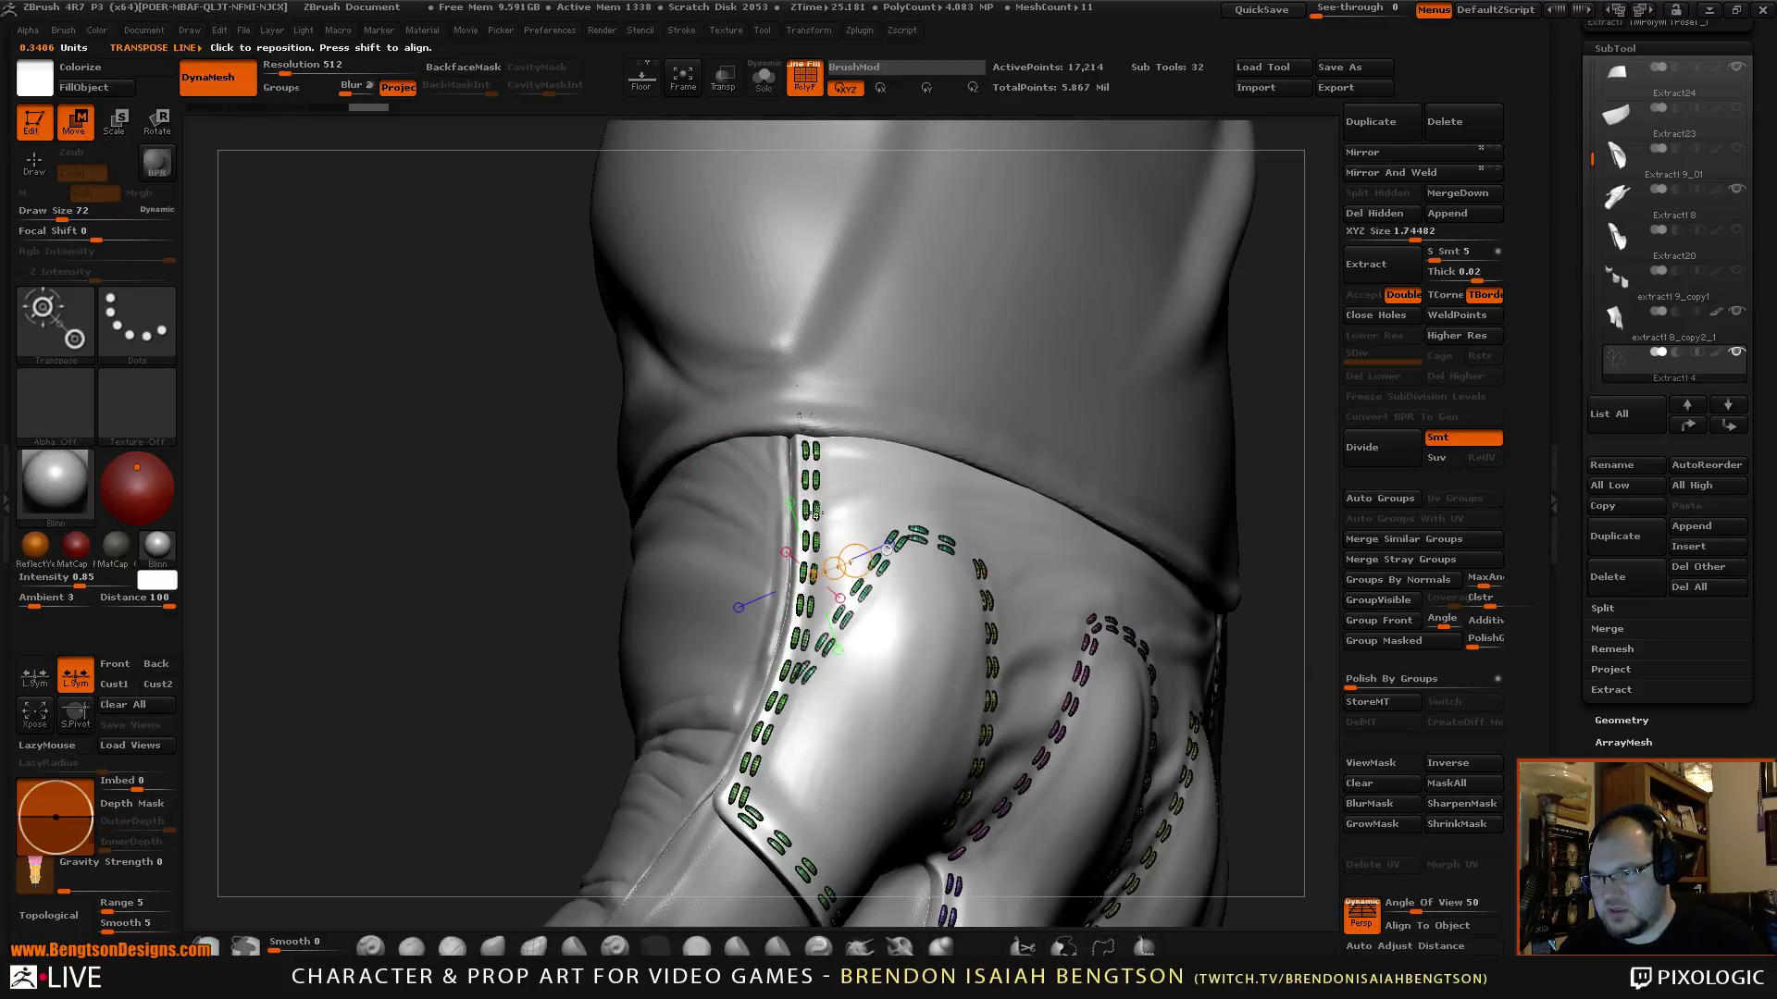
pyautogui.keyDown('ctrl'); pyautogui.click(815, 513); pyautogui.keyUp('ctrl')
pyautogui.moveTo(532, 708); pyautogui.dragTo(686, 545)
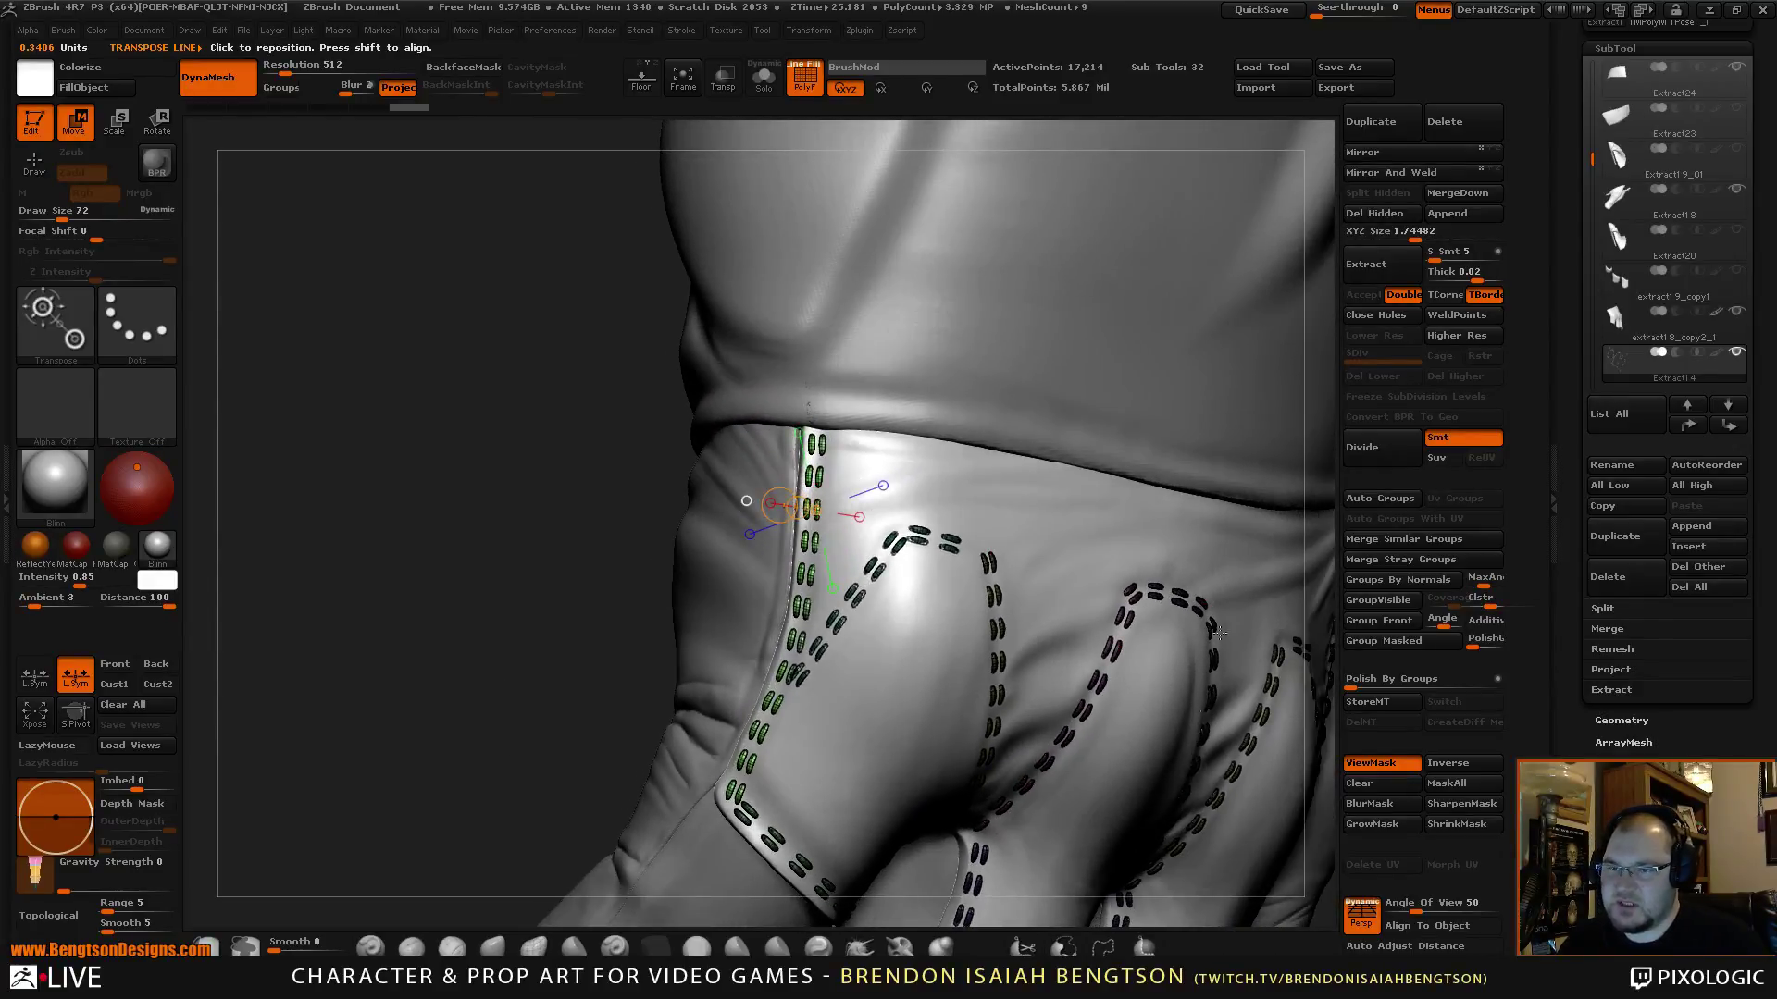
pyautogui.moveTo(815, 619); pyautogui.dragTo(489, 605)
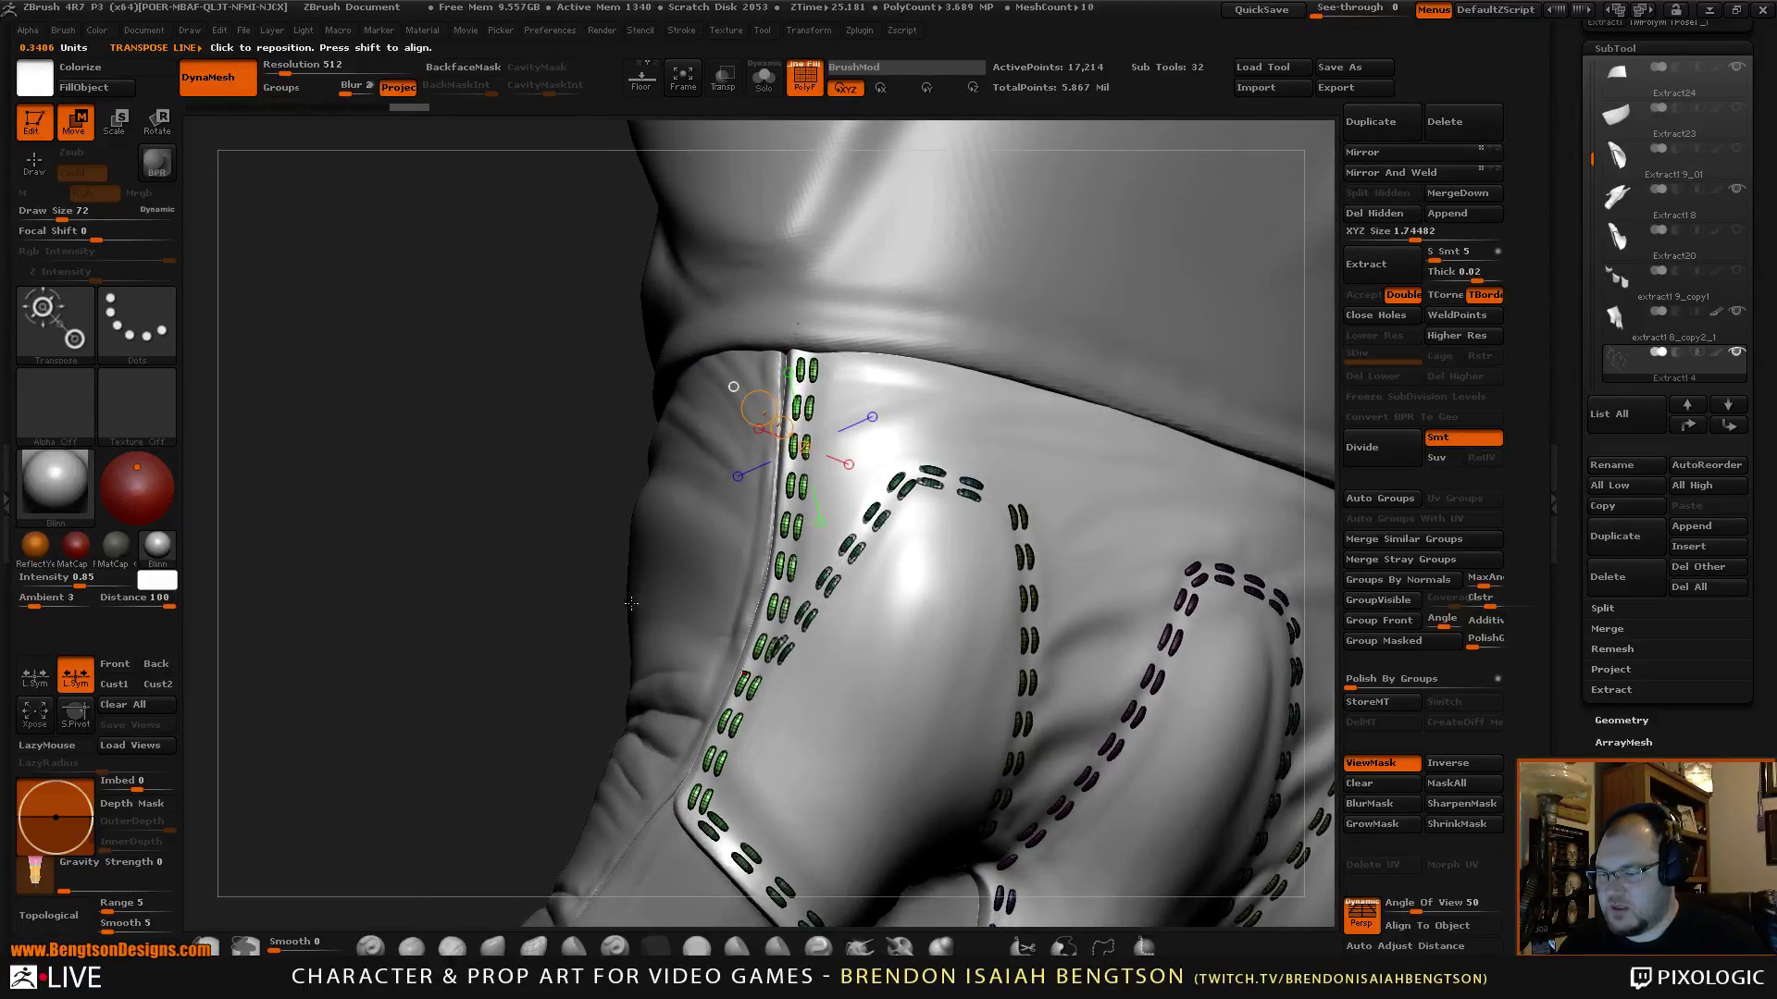
pyautogui.hotkey('shift', 'f')
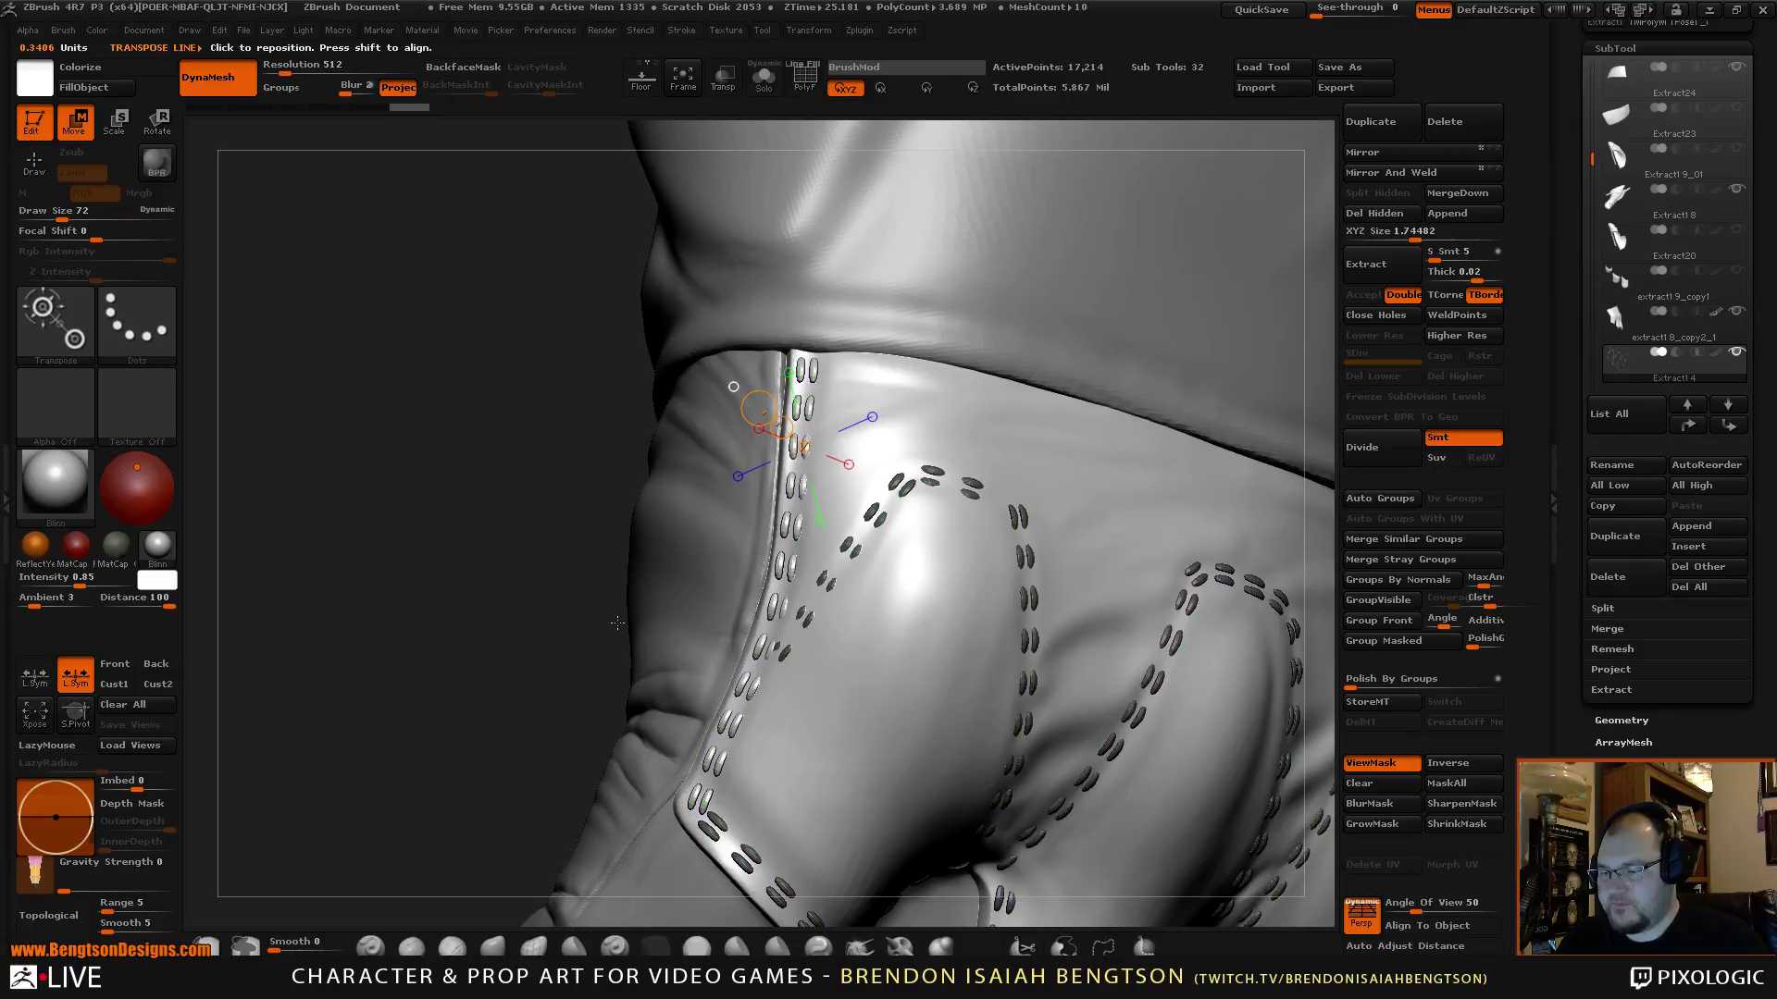
# Fit the unmasked edge stitches to the knuckle panel with the Move brush at Draw Size 113, and invert the mask.
pyautogui.press('q')
pyautogui.moveTo(533, 555)
pyautogui.mouseDown()
pyautogui.moveTo(587, 557)
pyautogui.moveTo(503, 916)
pyautogui.mouseUp()
pyautogui.press('space')
pyautogui.moveTo(875, 538); pyautogui.dragTo(886, 537)
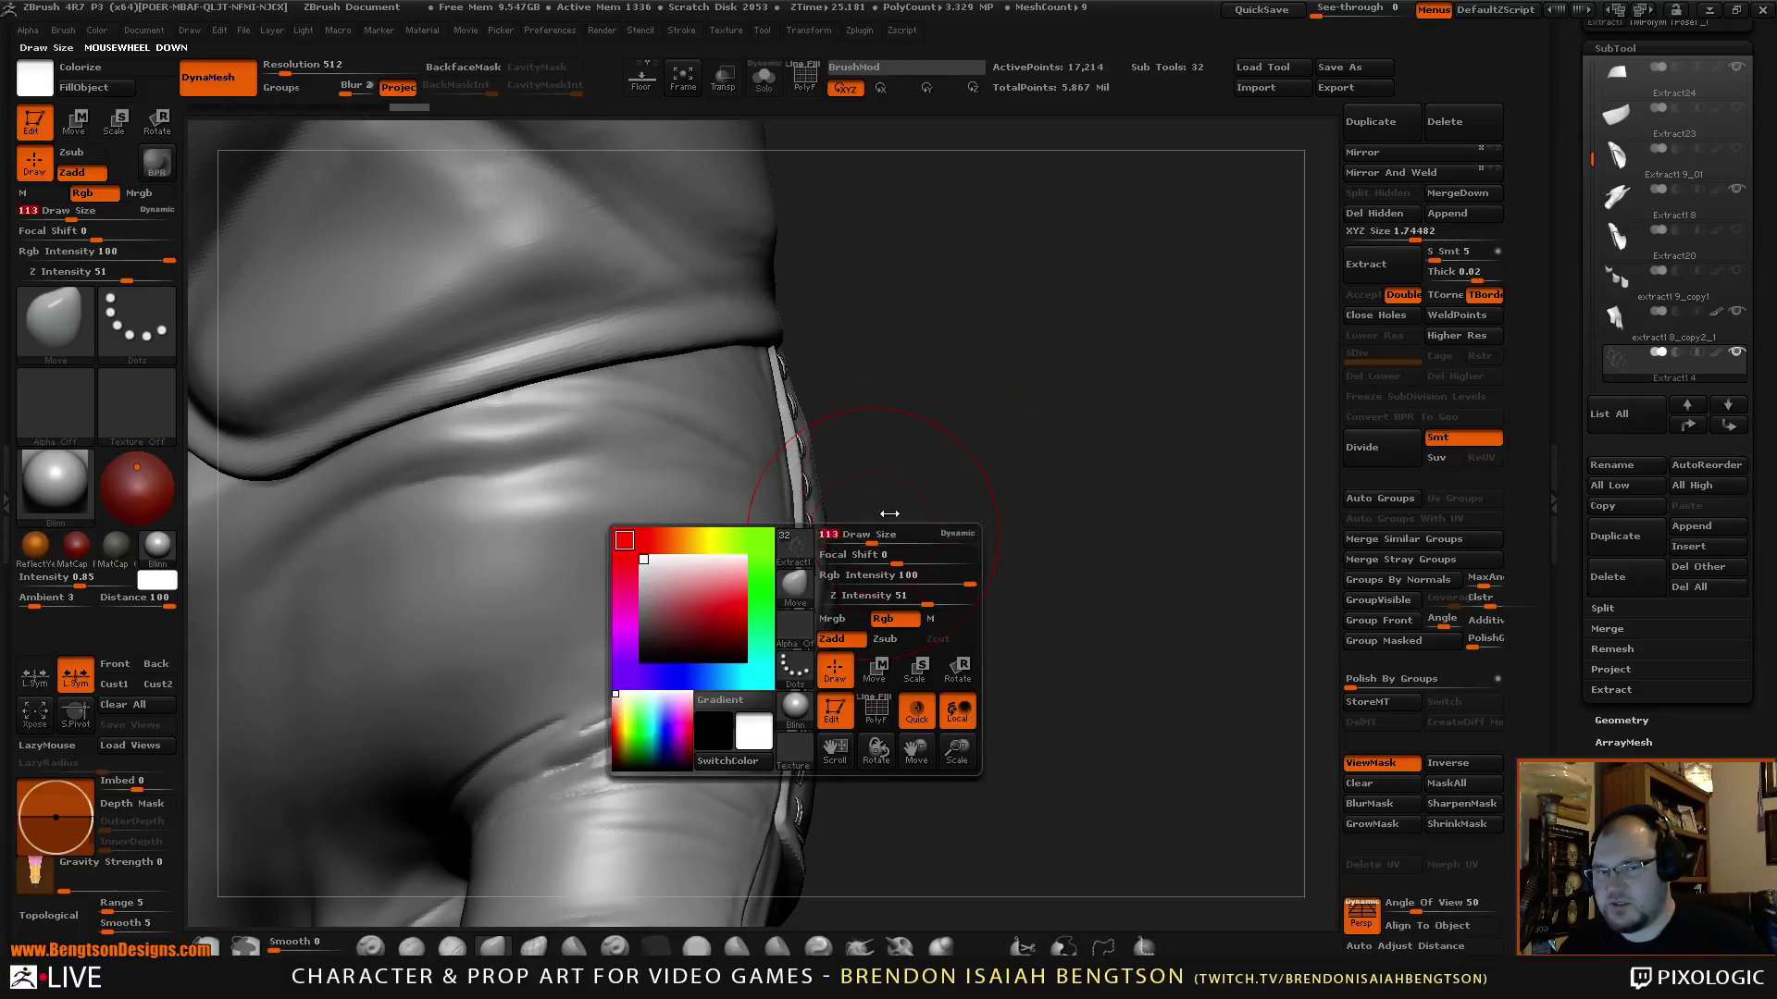
pyautogui.moveTo(979, 452)
pyautogui.mouseDown()
pyautogui.moveTo(997, 452)
pyautogui.moveTo(984, 445)
pyautogui.mouseUp()
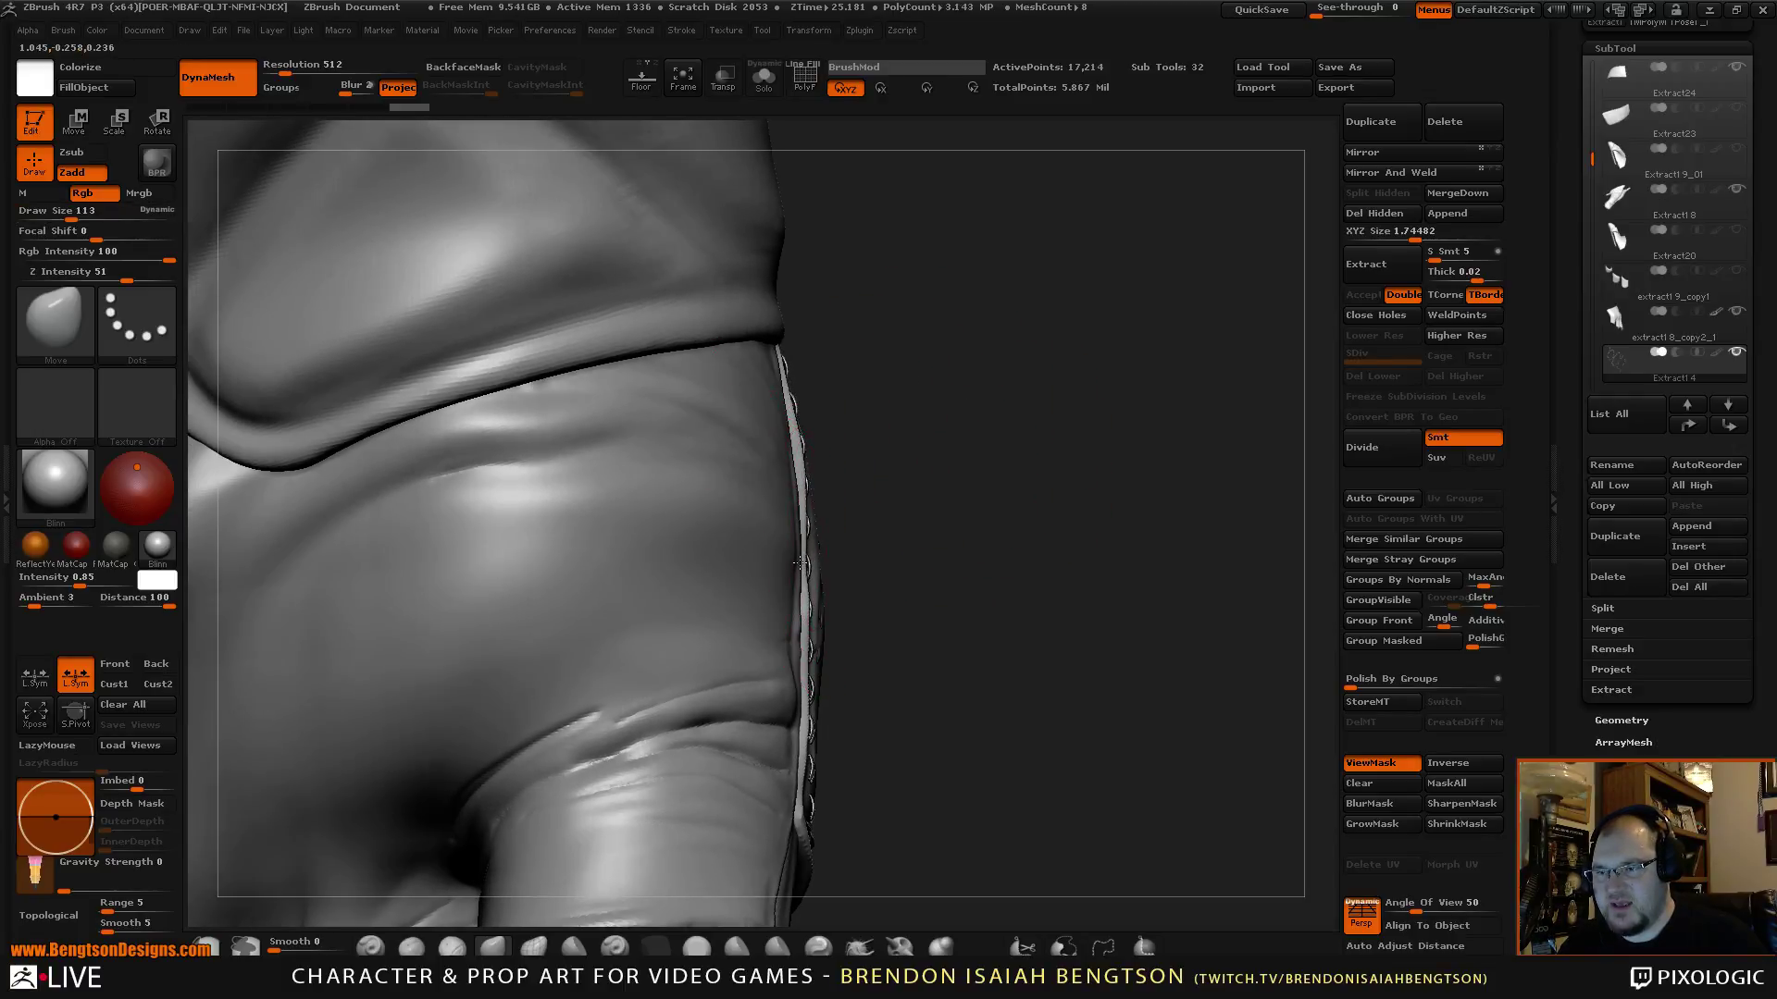
pyautogui.moveTo(1012, 496)
pyautogui.mouseDown()
pyautogui.moveTo(1003, 528)
pyautogui.moveTo(908, 500)
pyautogui.moveTo(981, 520)
pyautogui.moveTo(949, 516)
pyautogui.mouseUp()
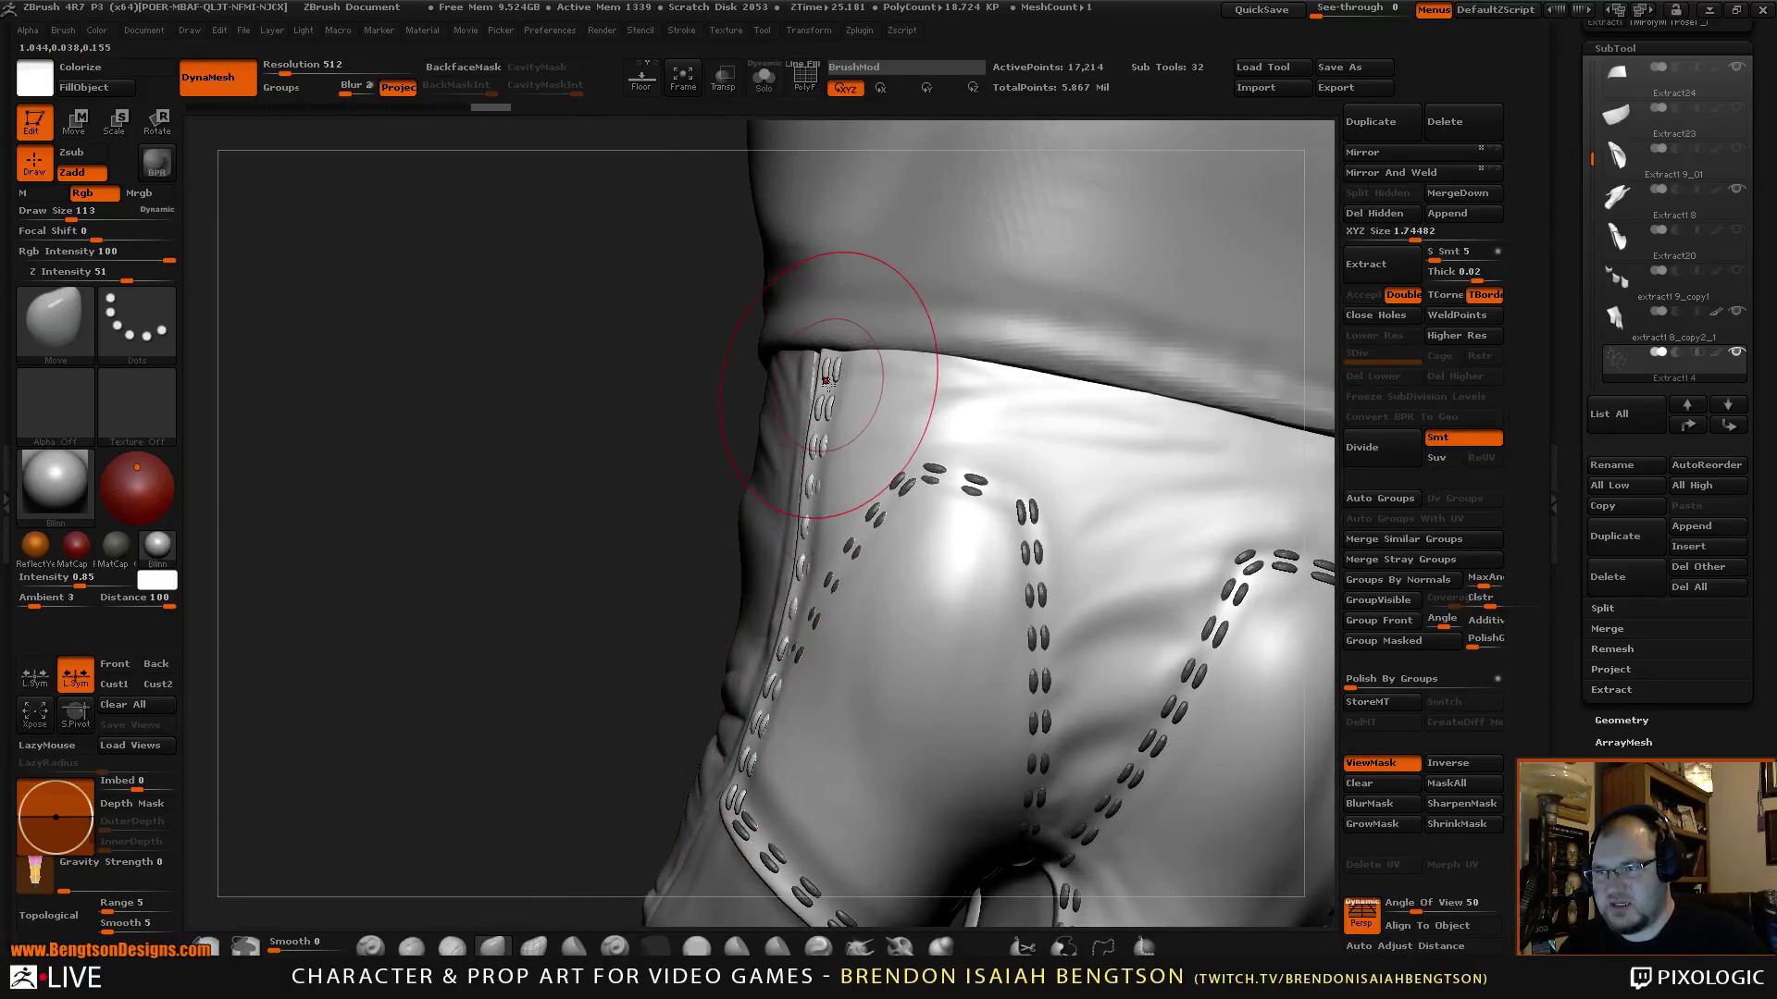
pyautogui.moveTo(821, 345); pyautogui.dragTo(827, 381)
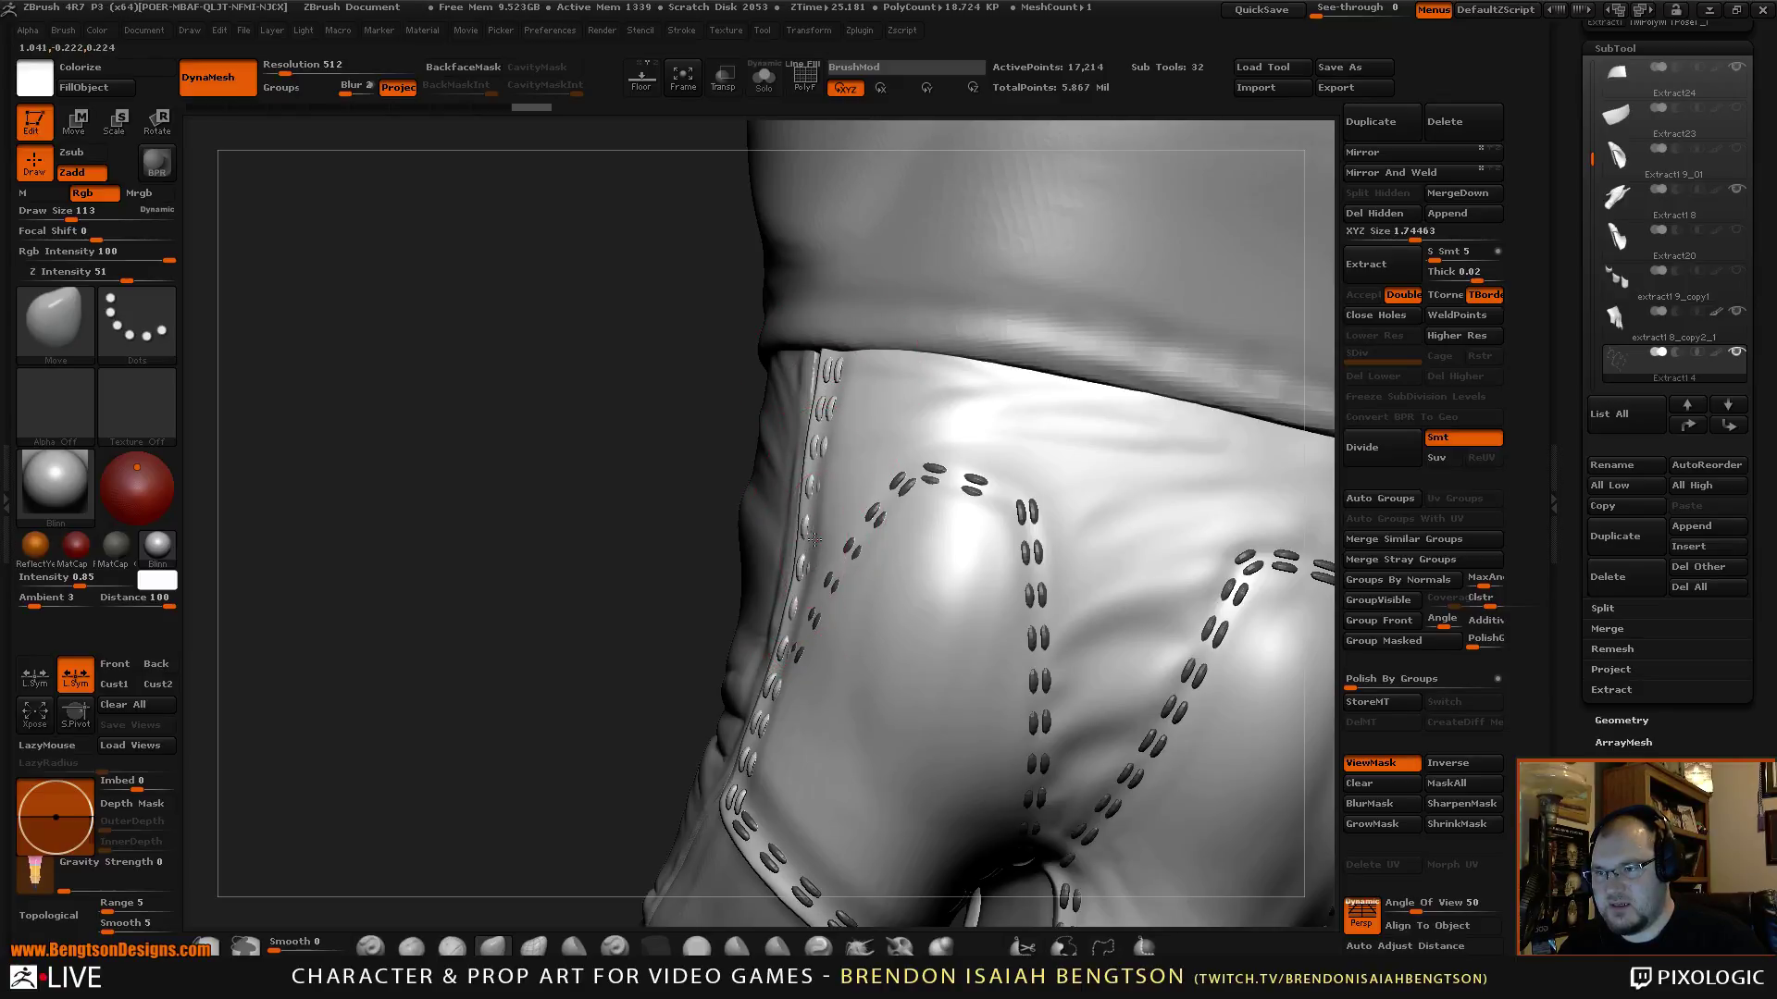
pyautogui.moveTo(796, 611); pyautogui.dragTo(796, 607)
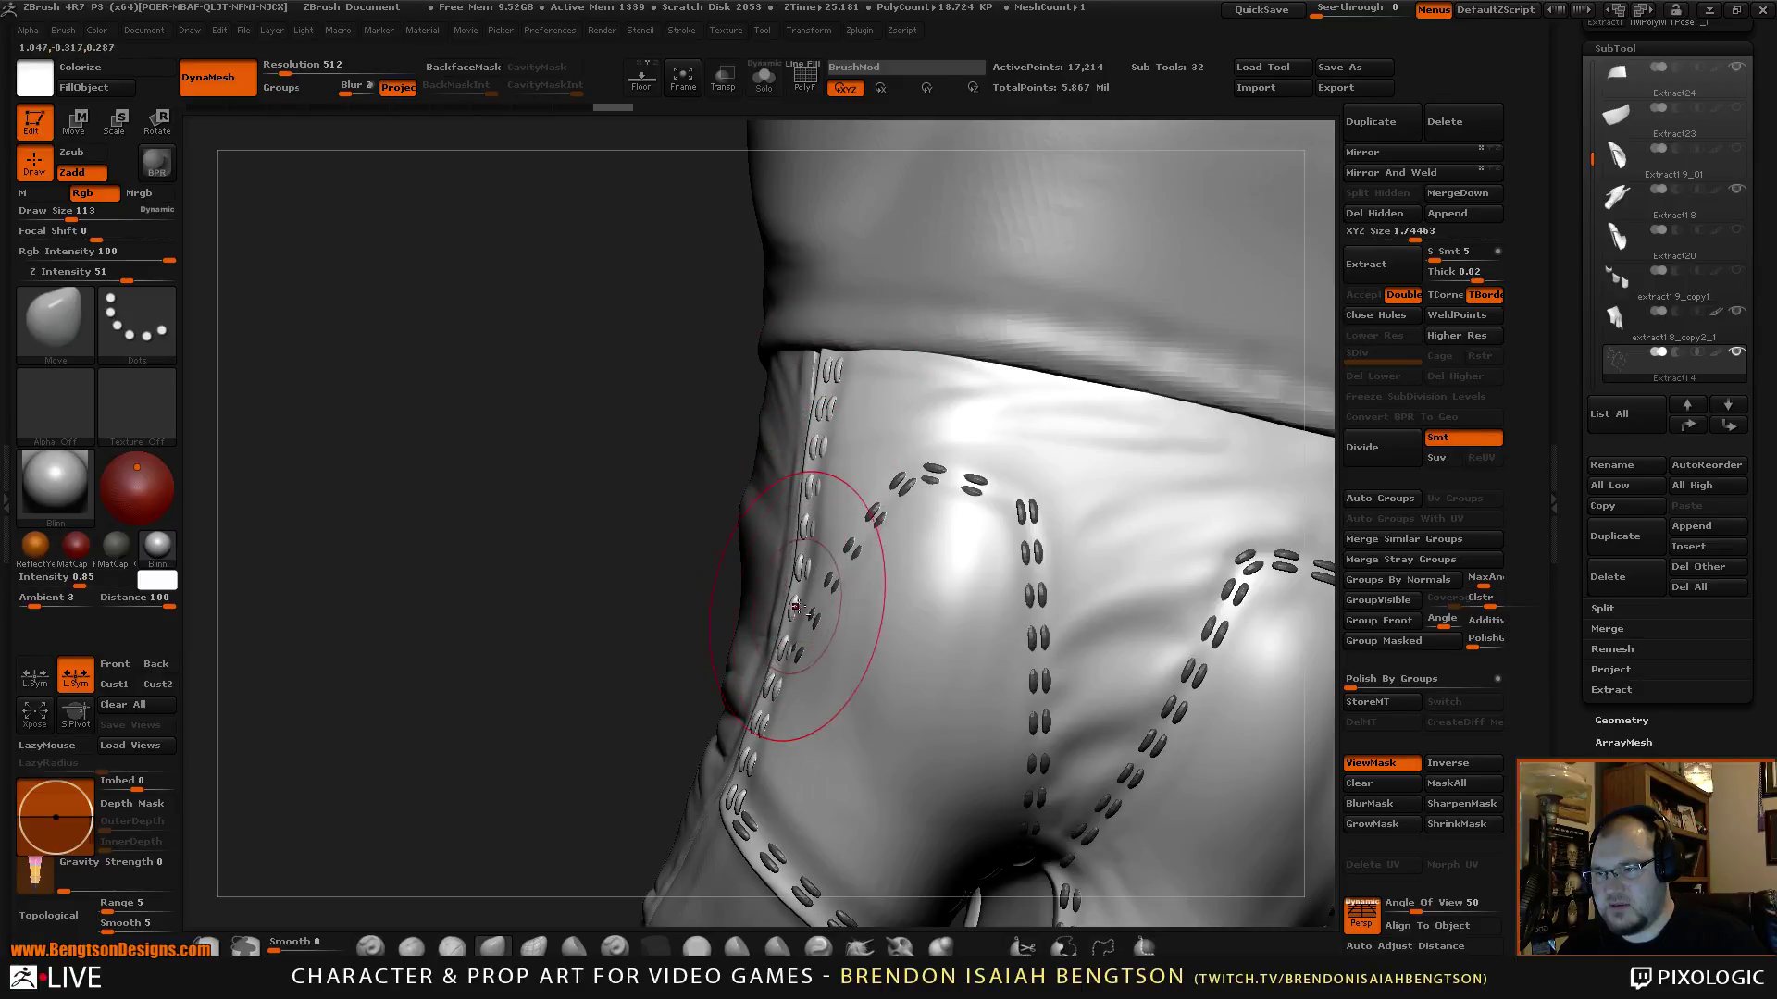
pyautogui.keyDown('ctrl'); pyautogui.click(678, 531); pyautogui.keyUp('ctrl')
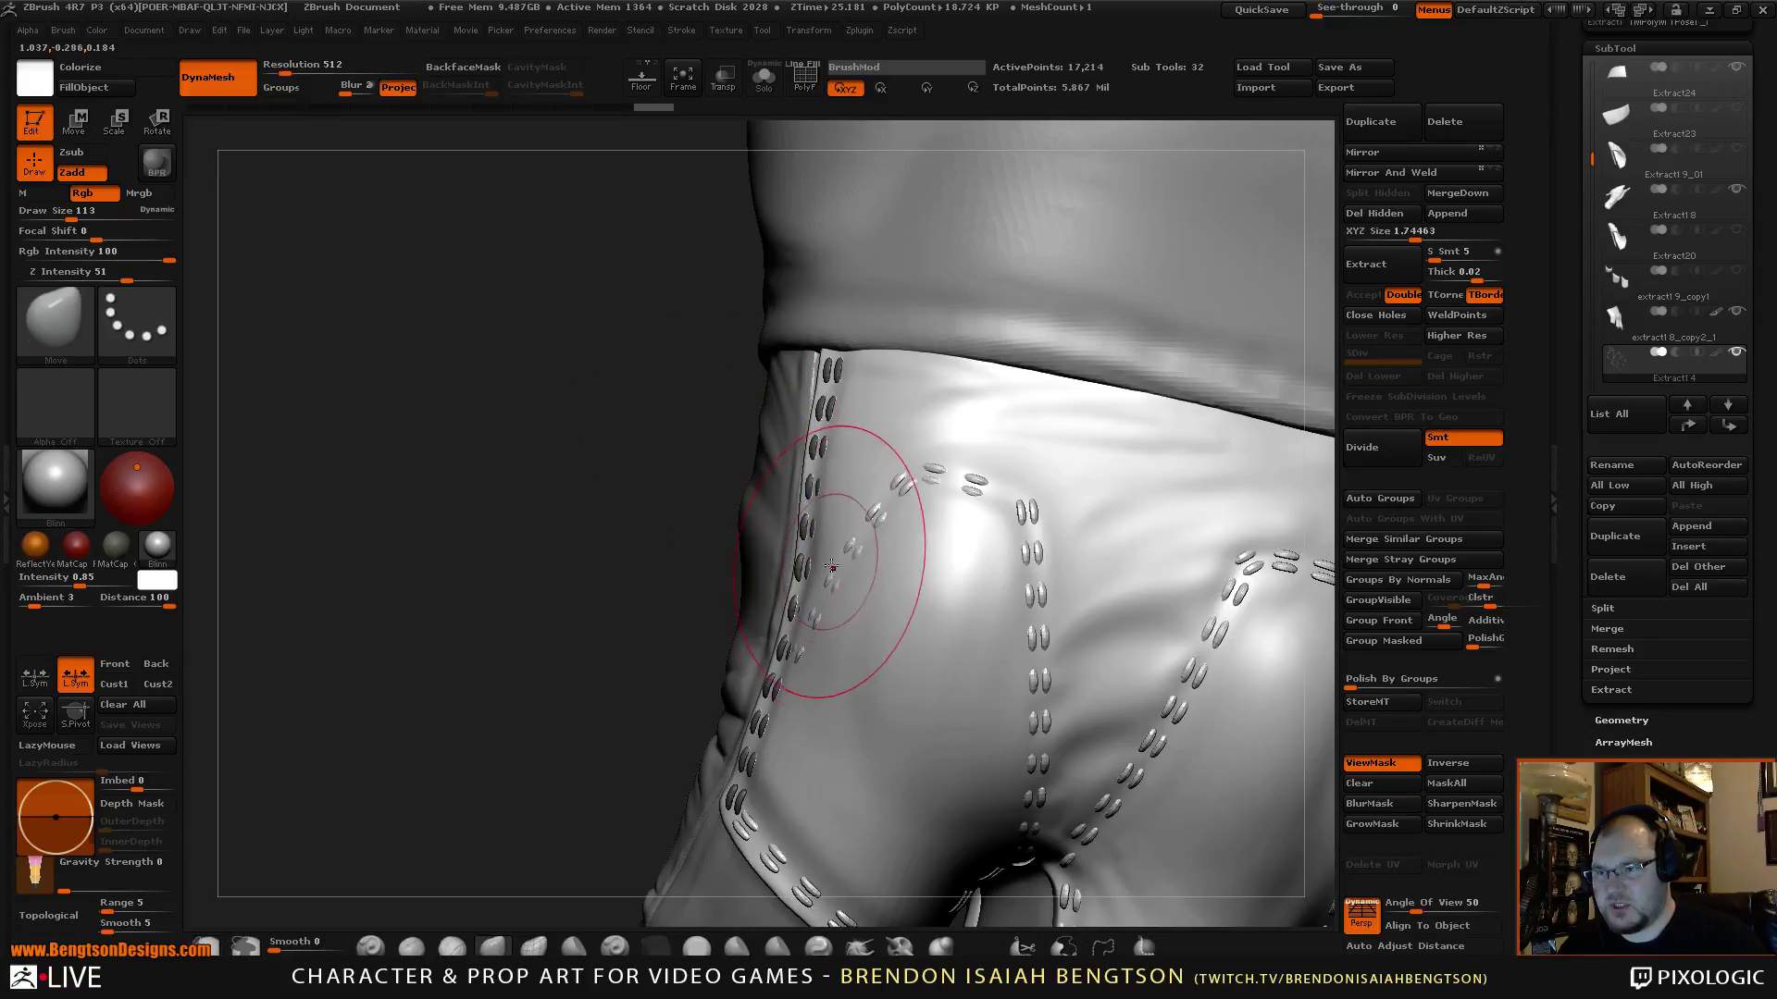
# Pull the sunken stitches along the outermost knuckle's arch up onto the panel surface with the Move brush at Draw Size 113.
pyautogui.moveTo(830, 581); pyautogui.dragTo(944, 478)
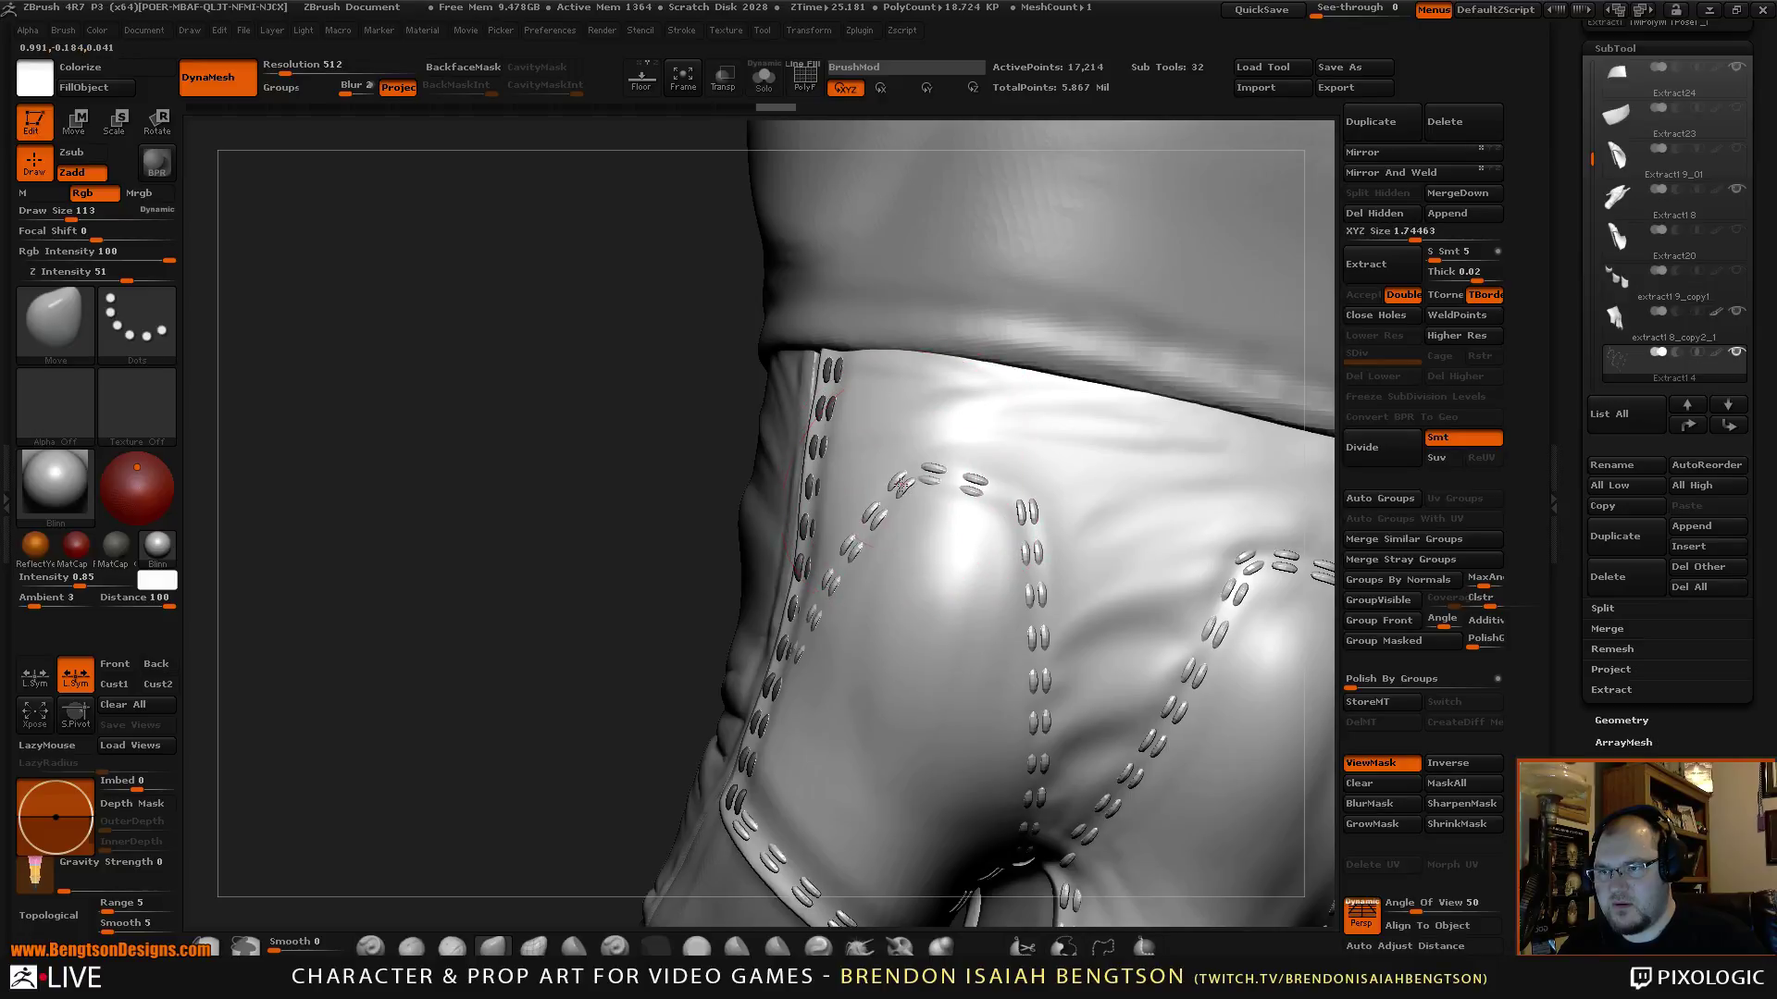
pyautogui.moveTo(812, 675)
pyautogui.mouseDown()
pyautogui.moveTo(623, 661)
pyautogui.moveTo(753, 587)
pyautogui.mouseUp()
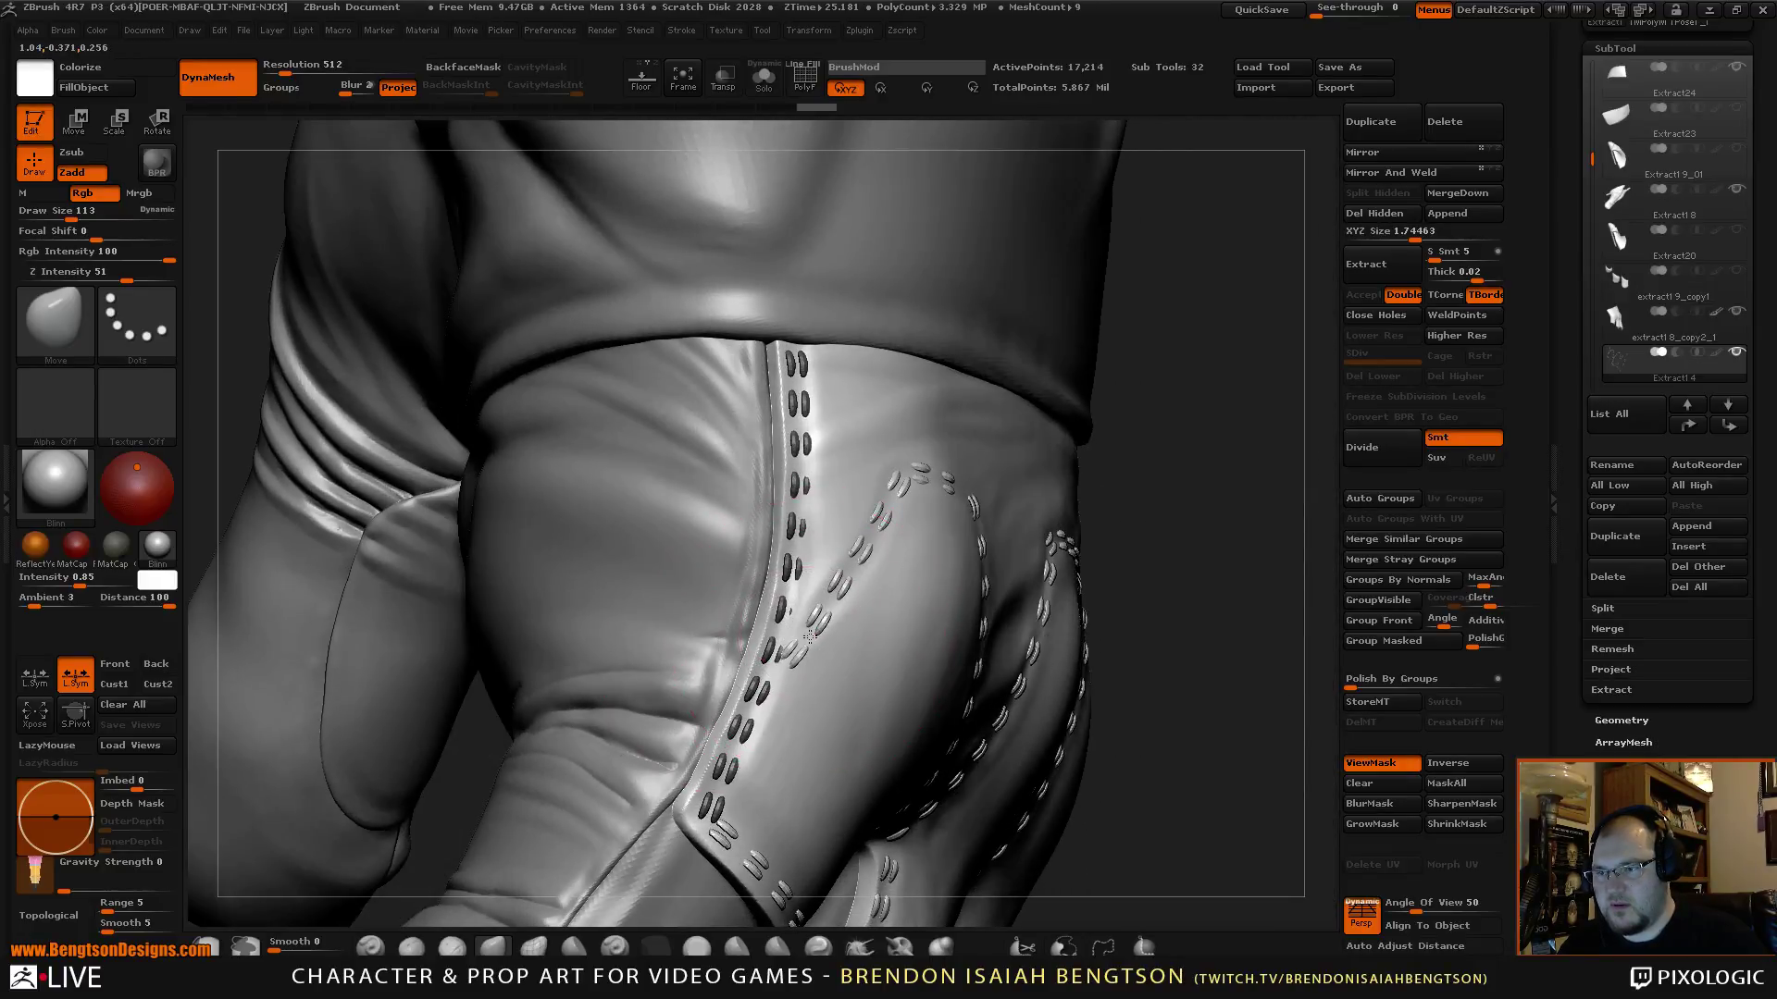
# On the stitched knuckle panel, sculpt puckers along the side seam and the adjoining side of the outermost knuckle's arch with ClayBuildup at Draw Size 24.
pyautogui.keyDown('alt'); pyautogui.click(851, 435); pyautogui.keyUp('alt')
pyautogui.press('space')
pyautogui.moveTo(852, 412); pyautogui.dragTo(826, 413)
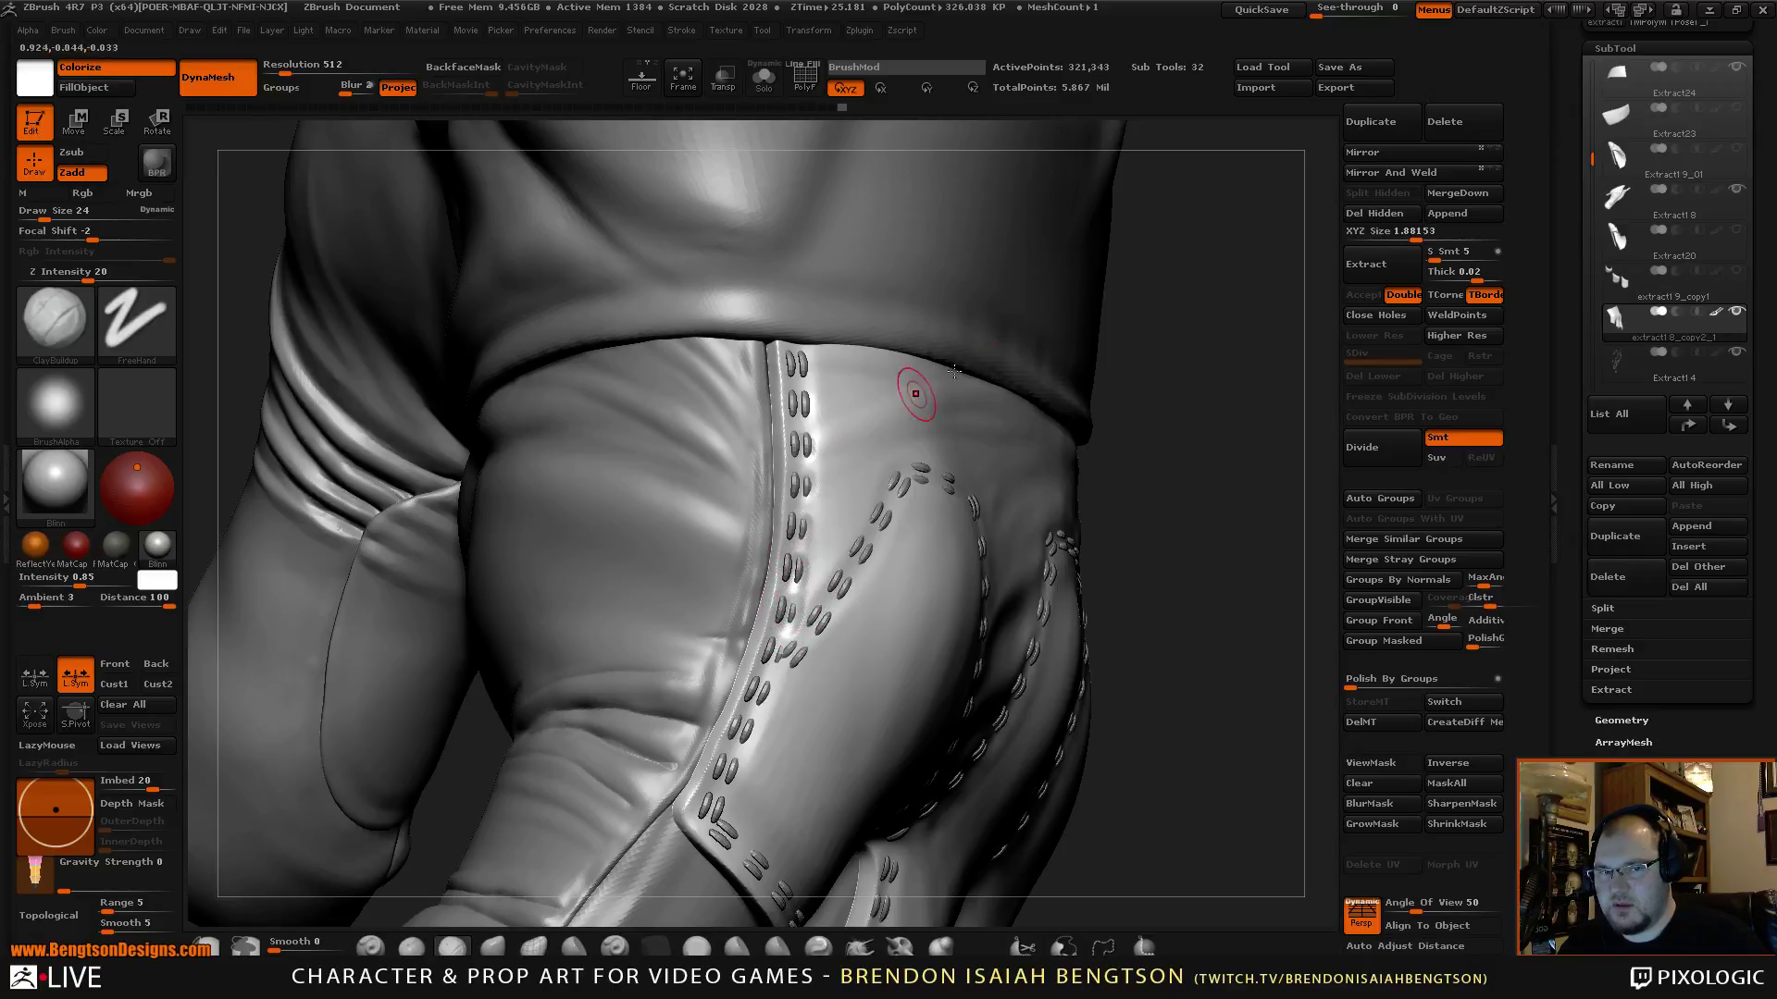
pyautogui.moveTo(1233, 500); pyautogui.dragTo(1194, 507)
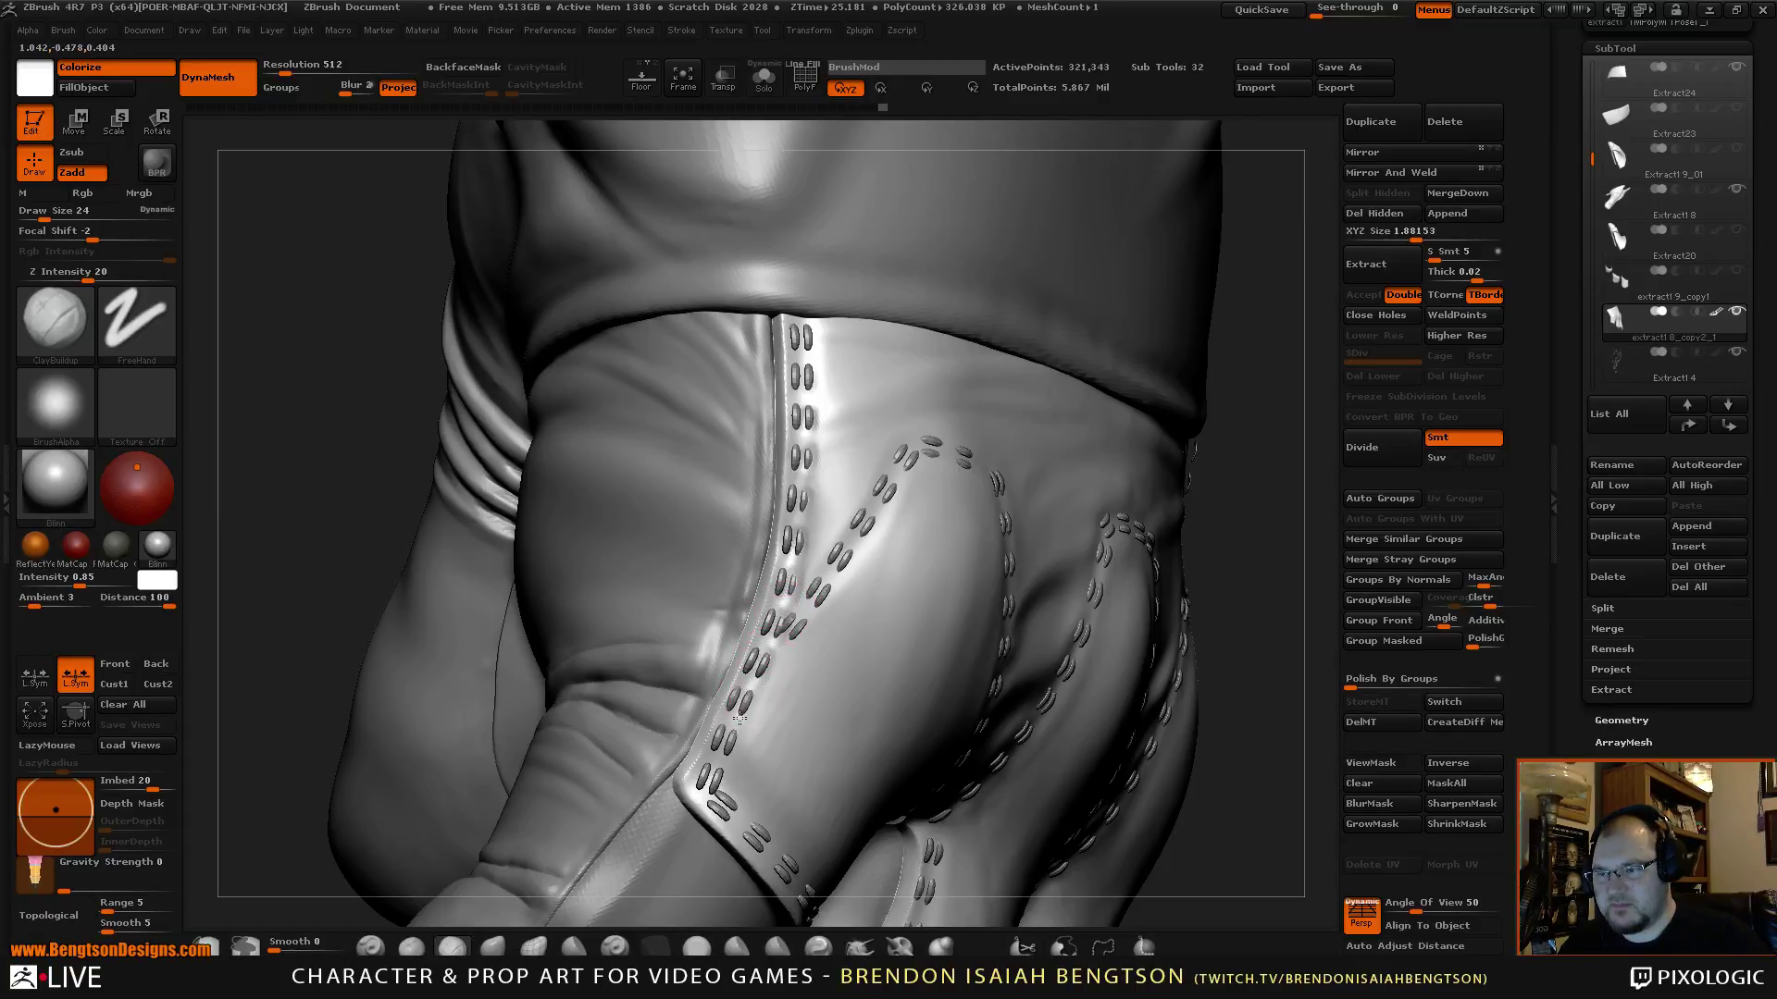
pyautogui.moveTo(740, 712); pyautogui.dragTo(722, 750)
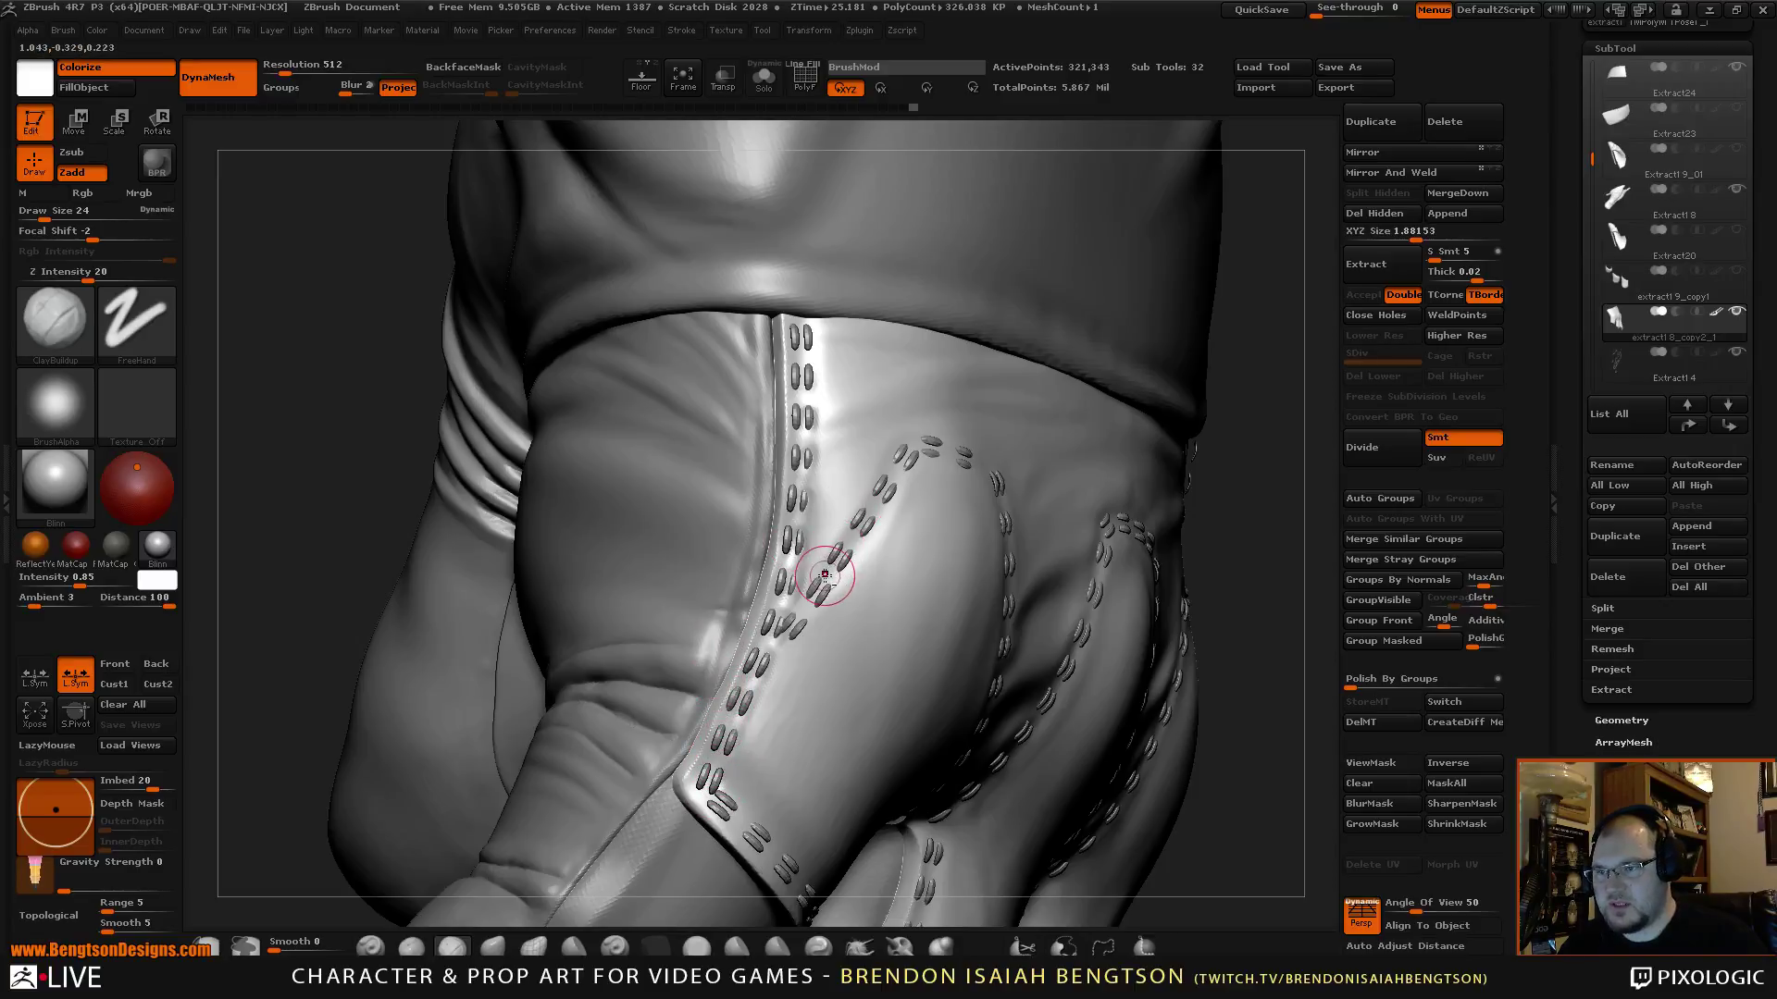
pyautogui.moveTo(852, 528)
pyautogui.mouseDown()
pyautogui.moveTo(824, 595)
pyautogui.moveTo(881, 485)
pyautogui.mouseUp()
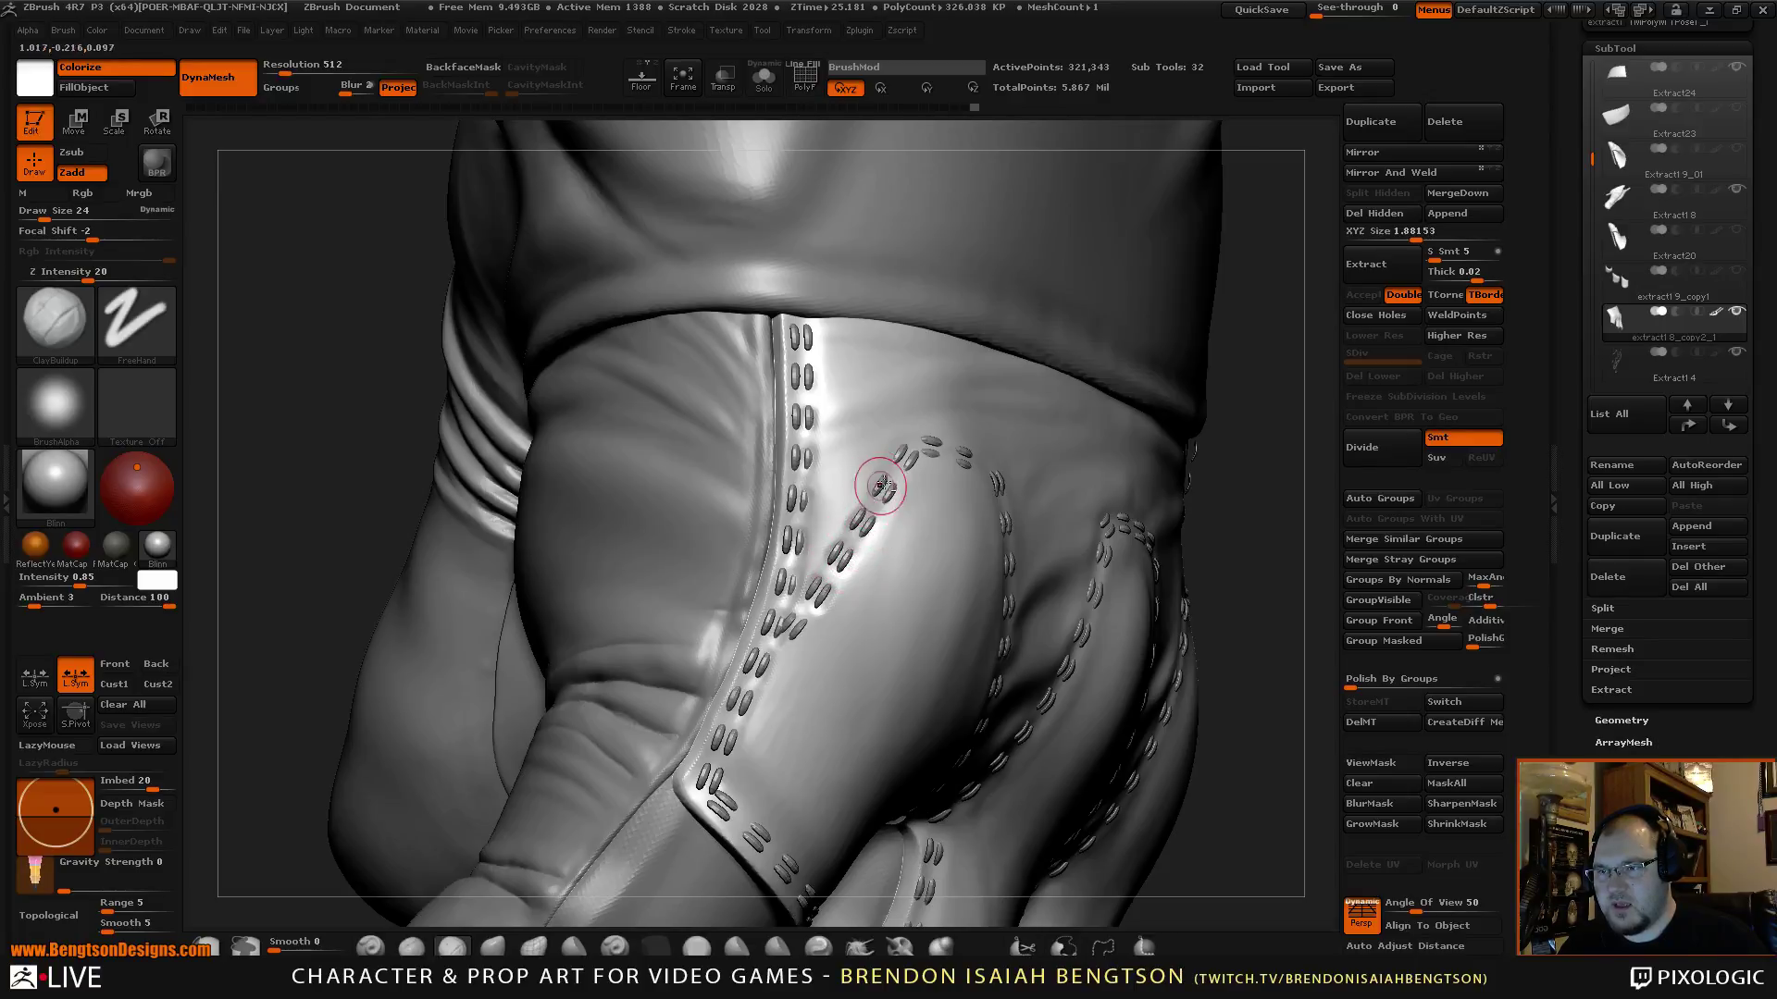
# Sculpt puckers around the stitches across the top of the outermost knuckle's arch and onto its inner side.
pyautogui.moveTo(1269, 448)
pyautogui.mouseDown()
pyautogui.moveTo(845, 475)
pyautogui.moveTo(874, 470)
pyautogui.mouseUp()
pyautogui.click(904, 448)
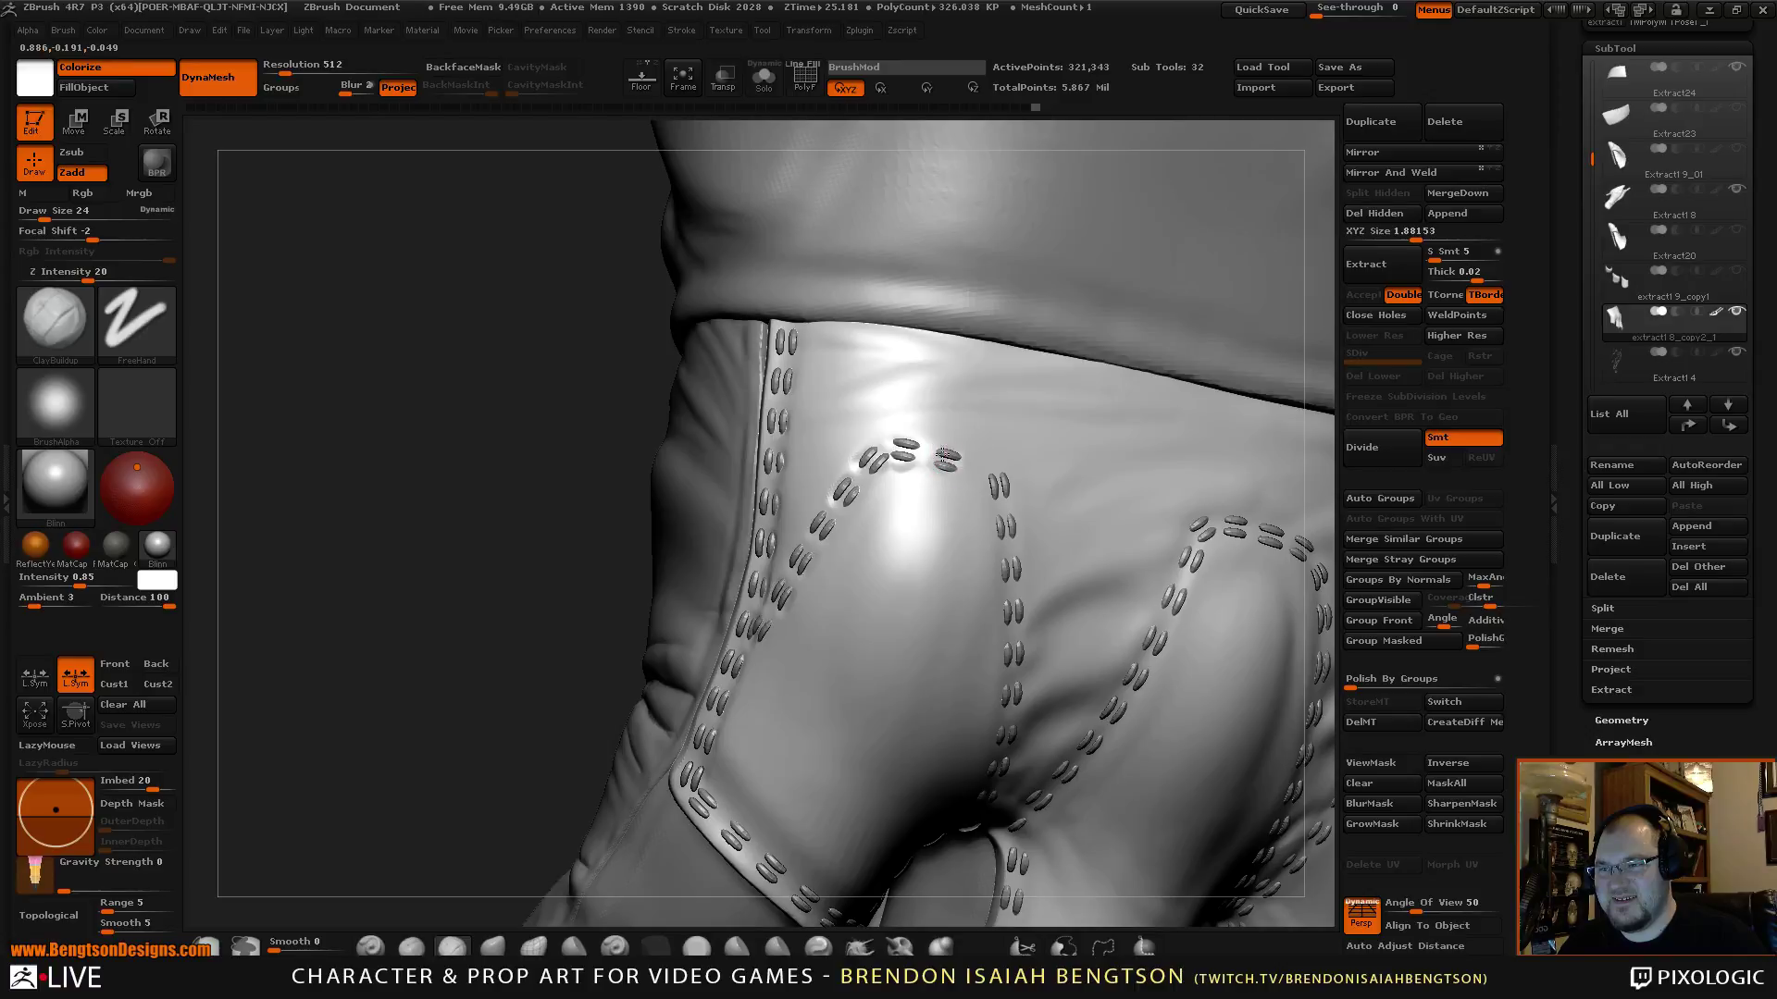
pyautogui.click(946, 456)
pyautogui.moveTo(500, 462)
pyautogui.mouseDown()
pyautogui.moveTo(469, 475)
pyautogui.moveTo(495, 508)
pyautogui.moveTo(458, 499)
pyautogui.moveTo(493, 522)
pyautogui.mouseUp()
pyautogui.moveTo(802, 522); pyautogui.dragTo(808, 515)
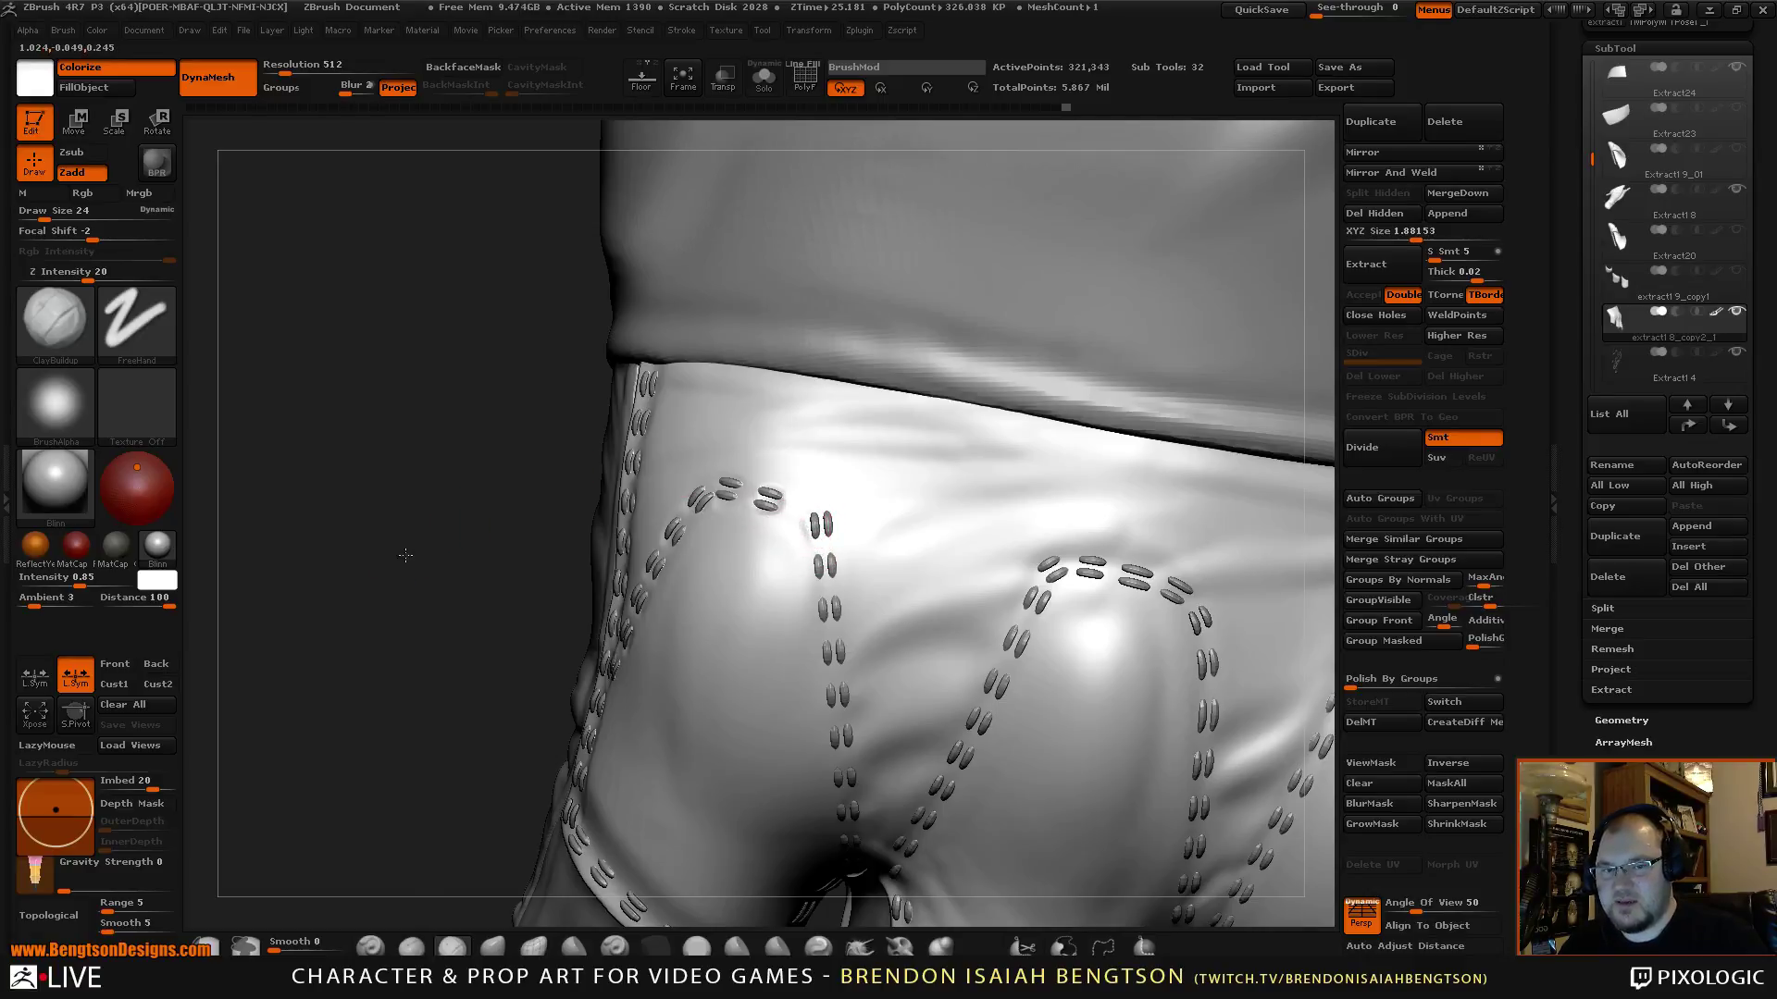
pyautogui.moveTo(405, 556); pyautogui.dragTo(418, 548)
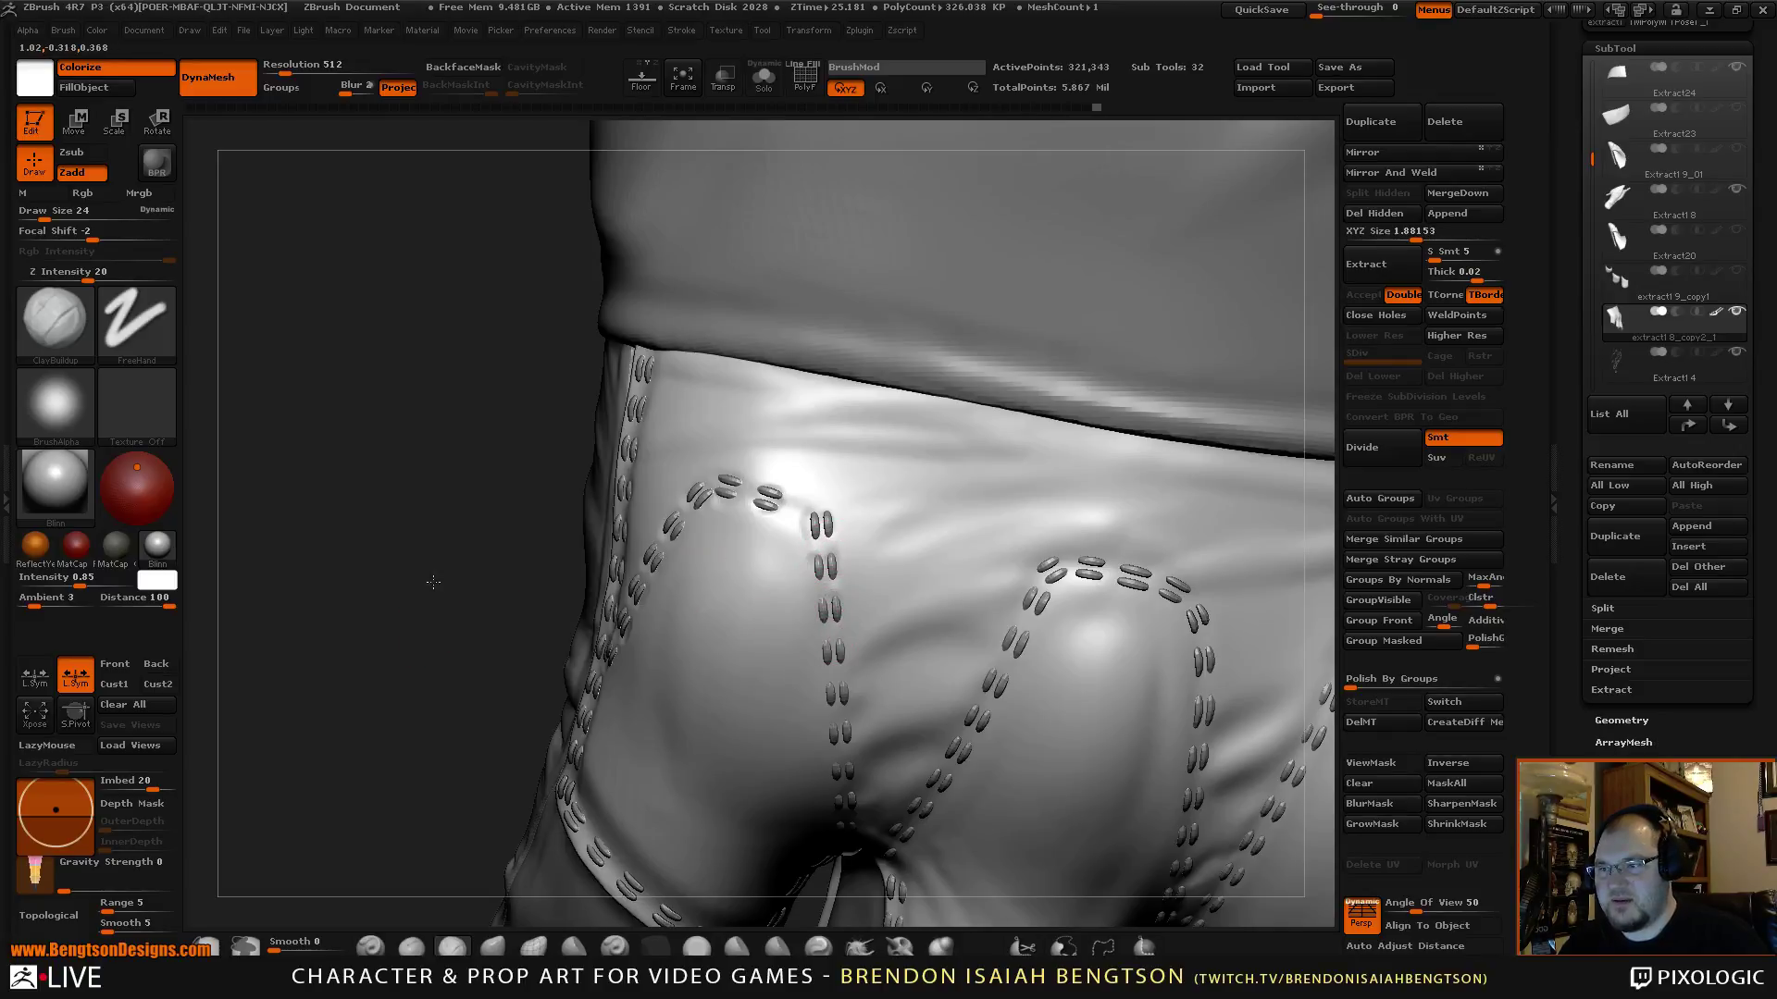
pyautogui.moveTo(433, 581); pyautogui.dragTo(482, 593)
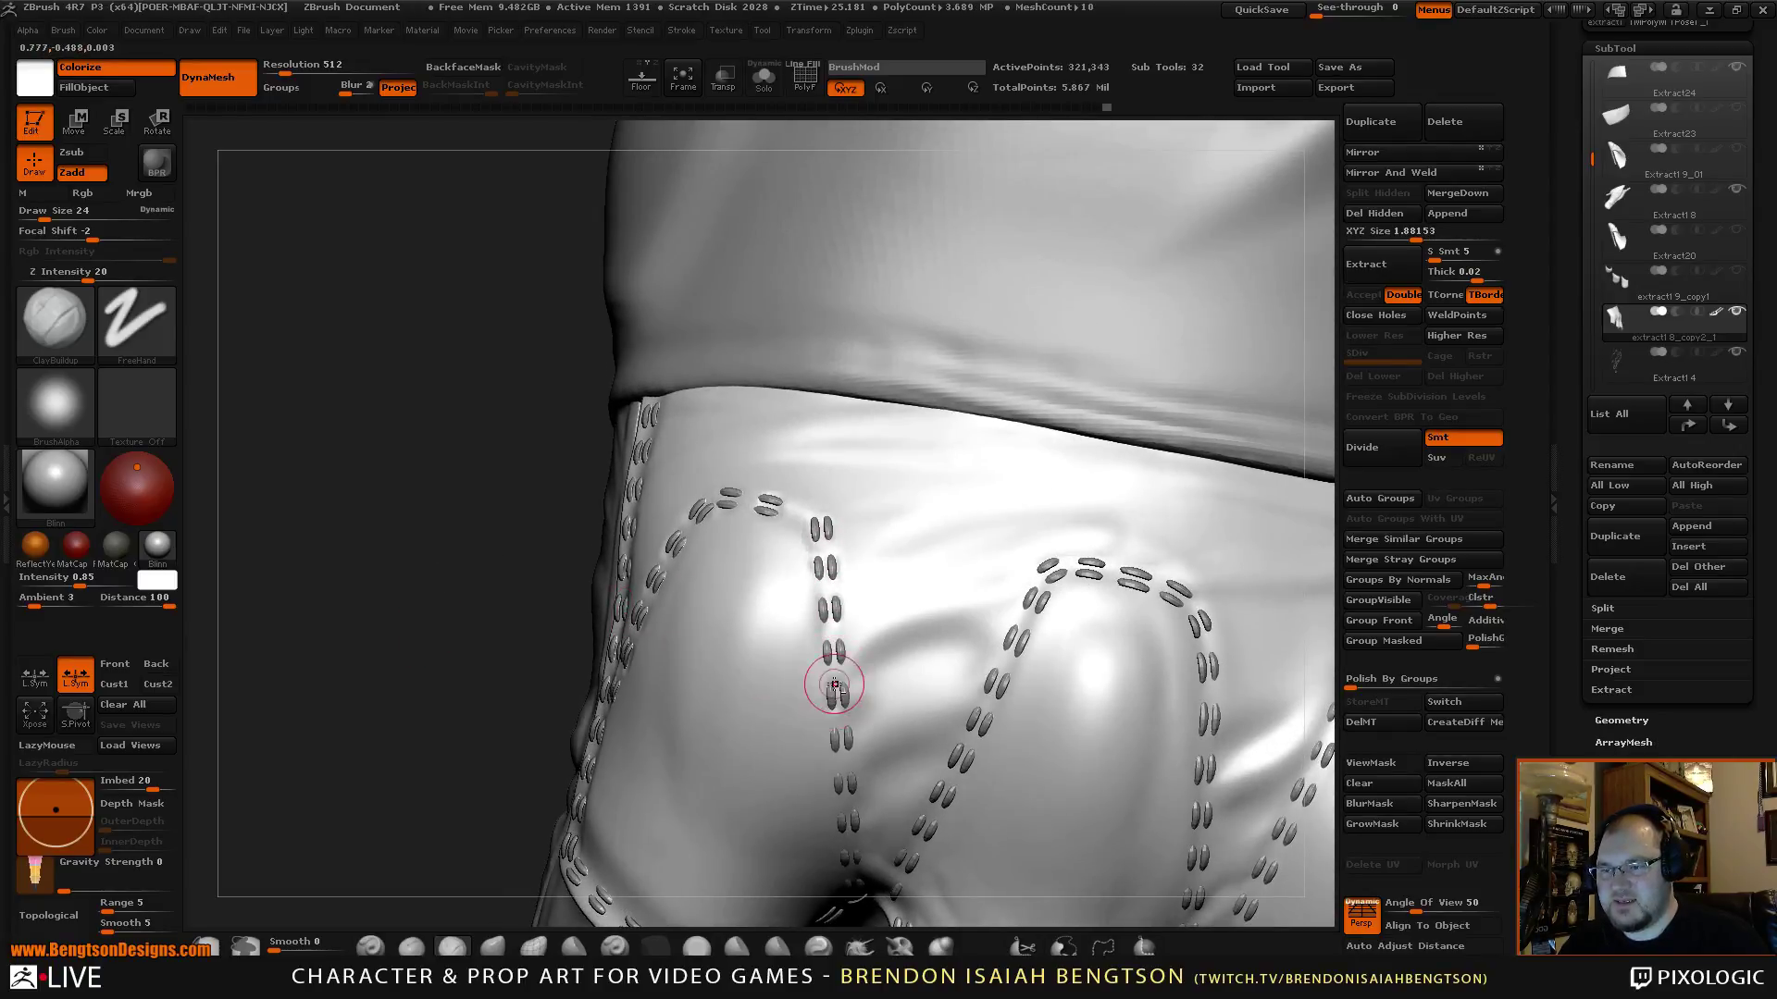
# Continue the puckering down the arch's inner stitch row to the finger gap and along the panel's side edge.
pyautogui.moveTo(595, 603); pyautogui.dragTo(468, 544)
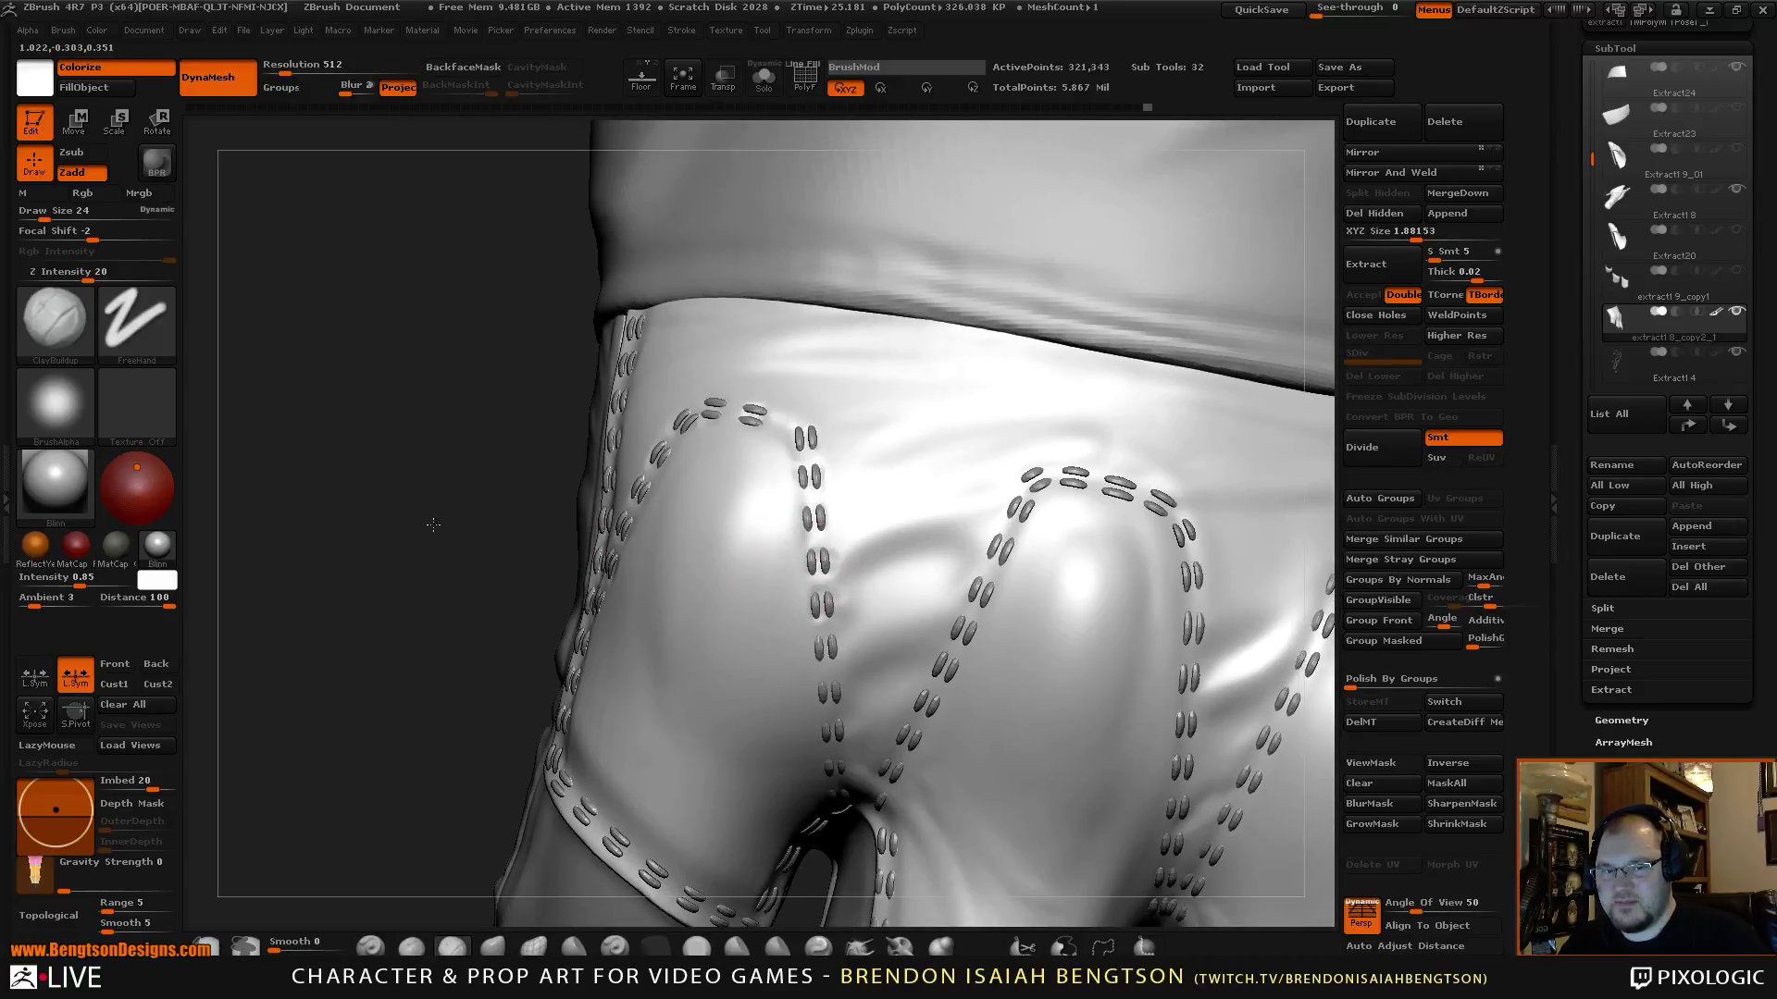
pyautogui.moveTo(453, 581)
pyautogui.mouseDown()
pyautogui.moveTo(397, 517)
pyautogui.moveTo(436, 464)
pyautogui.mouseUp()
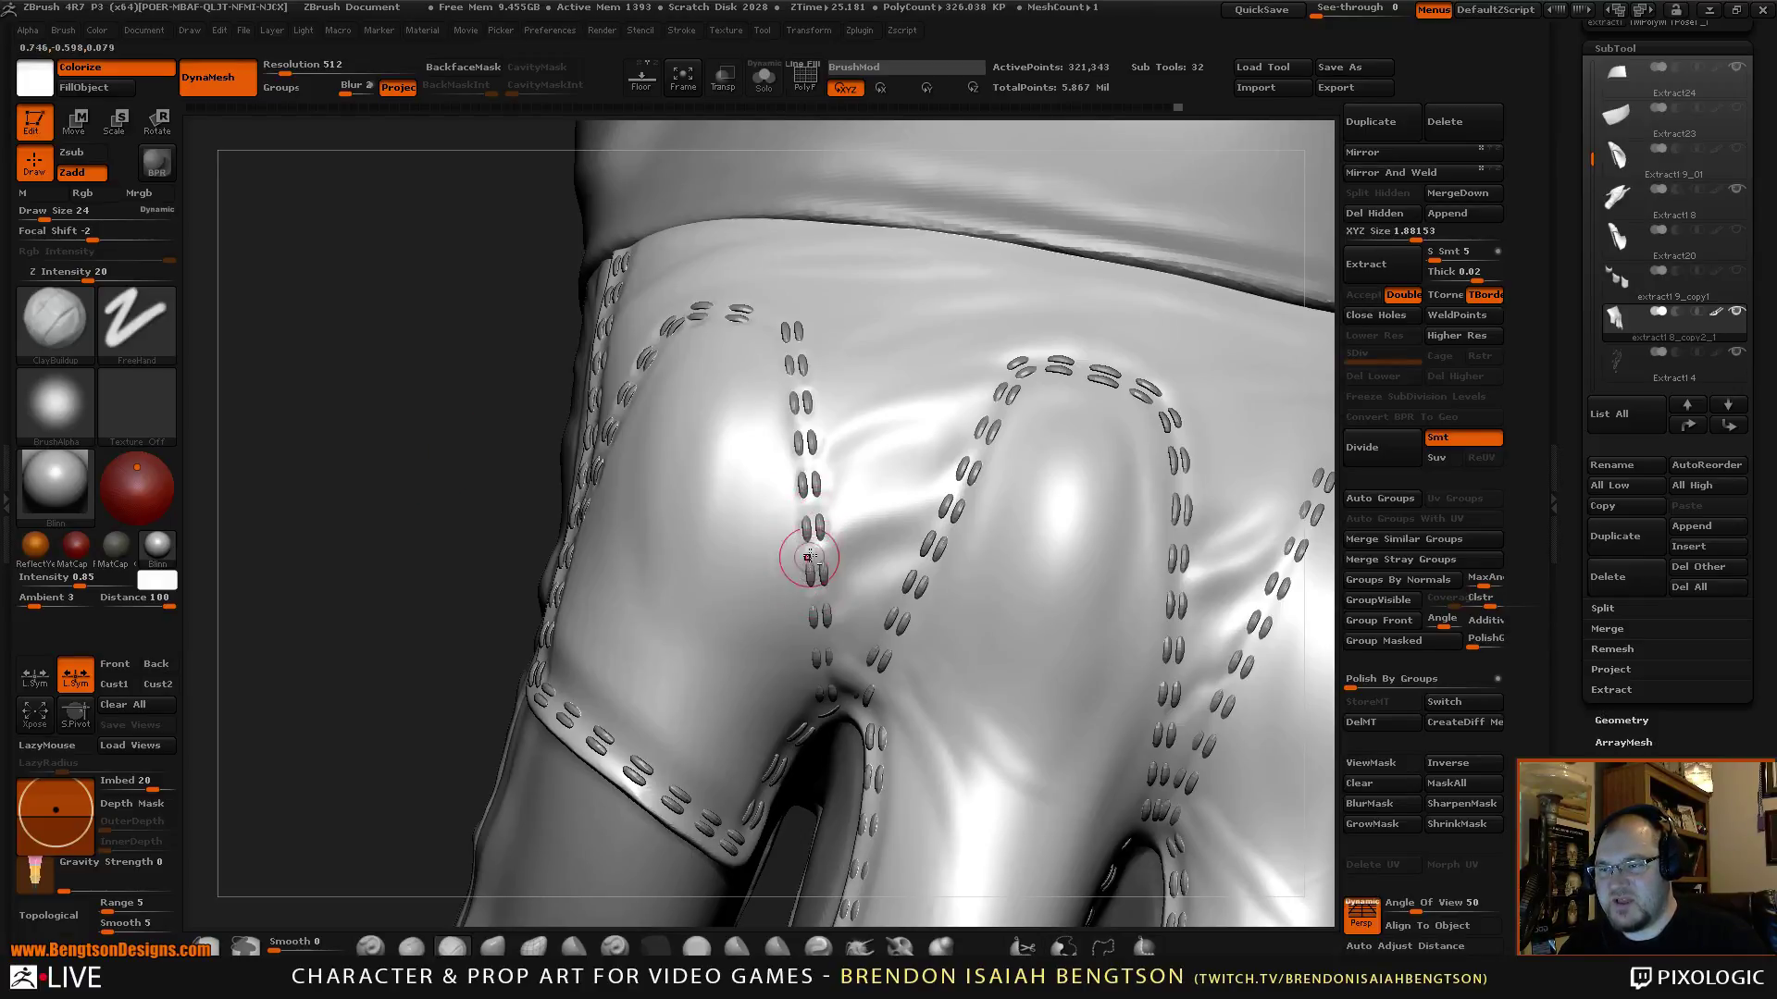
pyautogui.moveTo(416, 562); pyautogui.dragTo(409, 553)
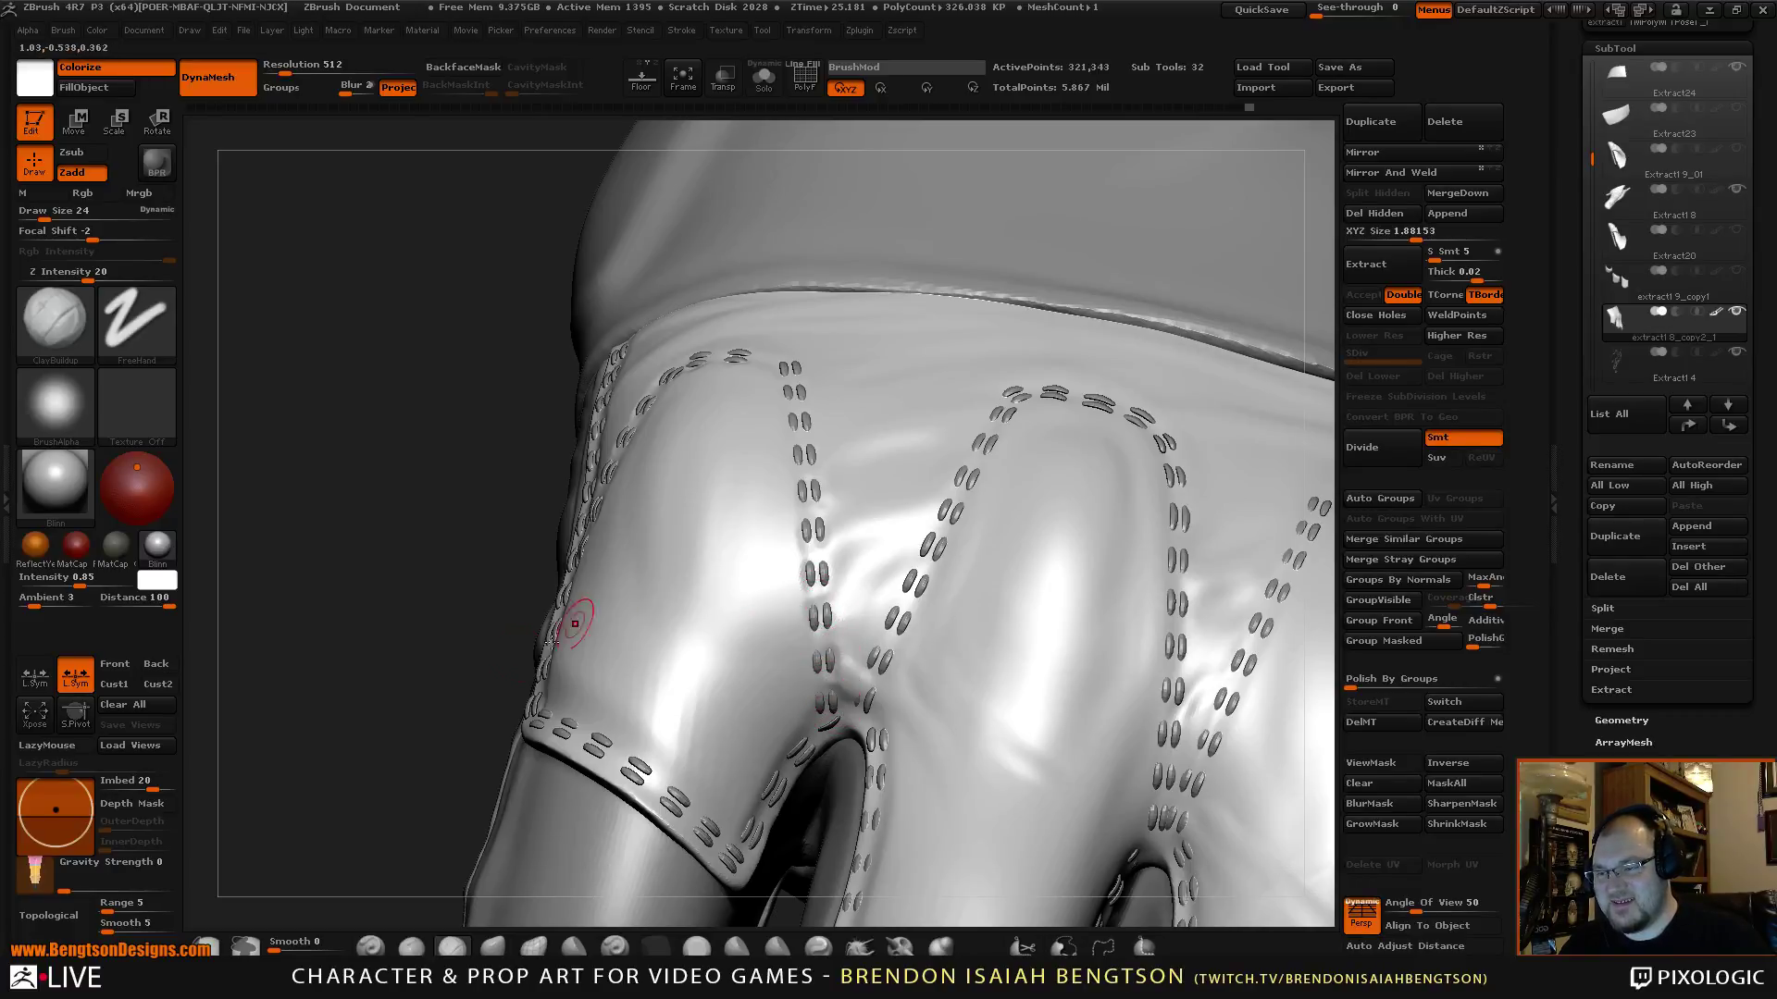
pyautogui.moveTo(334, 650); pyautogui.dragTo(472, 682)
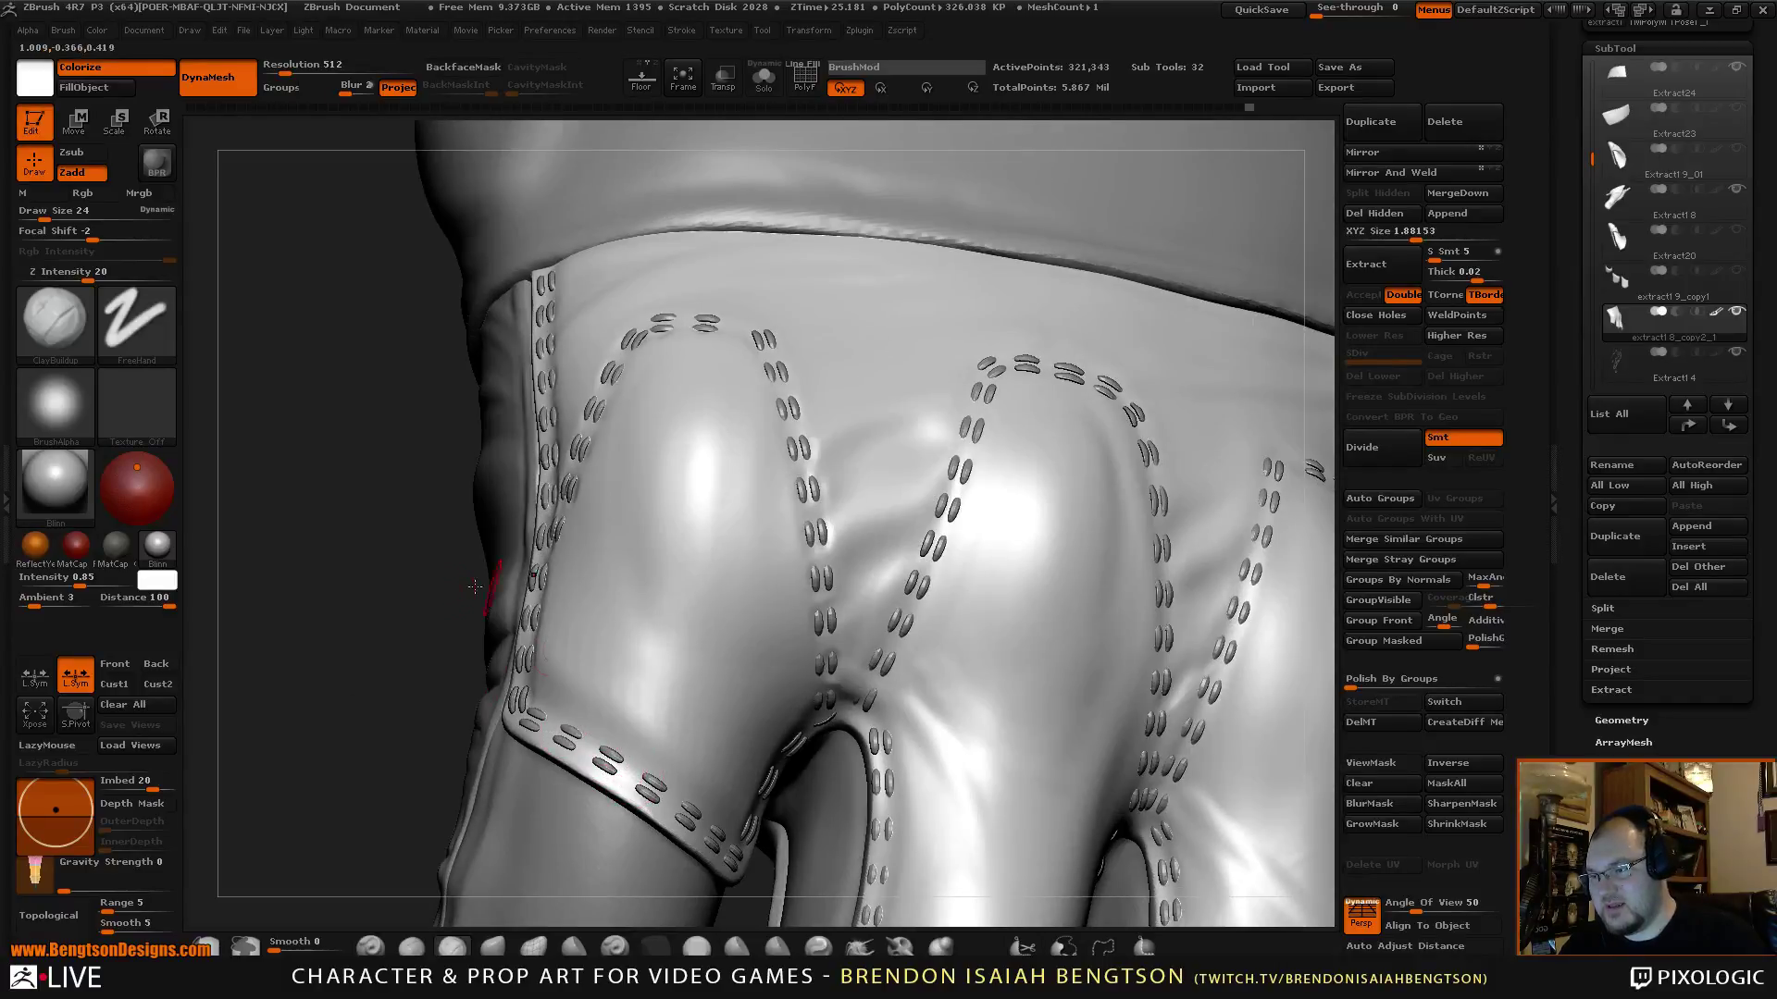
pyautogui.moveTo(475, 587); pyautogui.dragTo(421, 590)
# Fit the knuckle panel's hem around the outermost finger with the Move Topological brush at Draw Size 62.
pyautogui.moveTo(1070, 519)
pyautogui.mouseDown()
pyautogui.moveTo(1169, 345)
pyautogui.moveTo(1124, 329)
pyautogui.mouseUp()
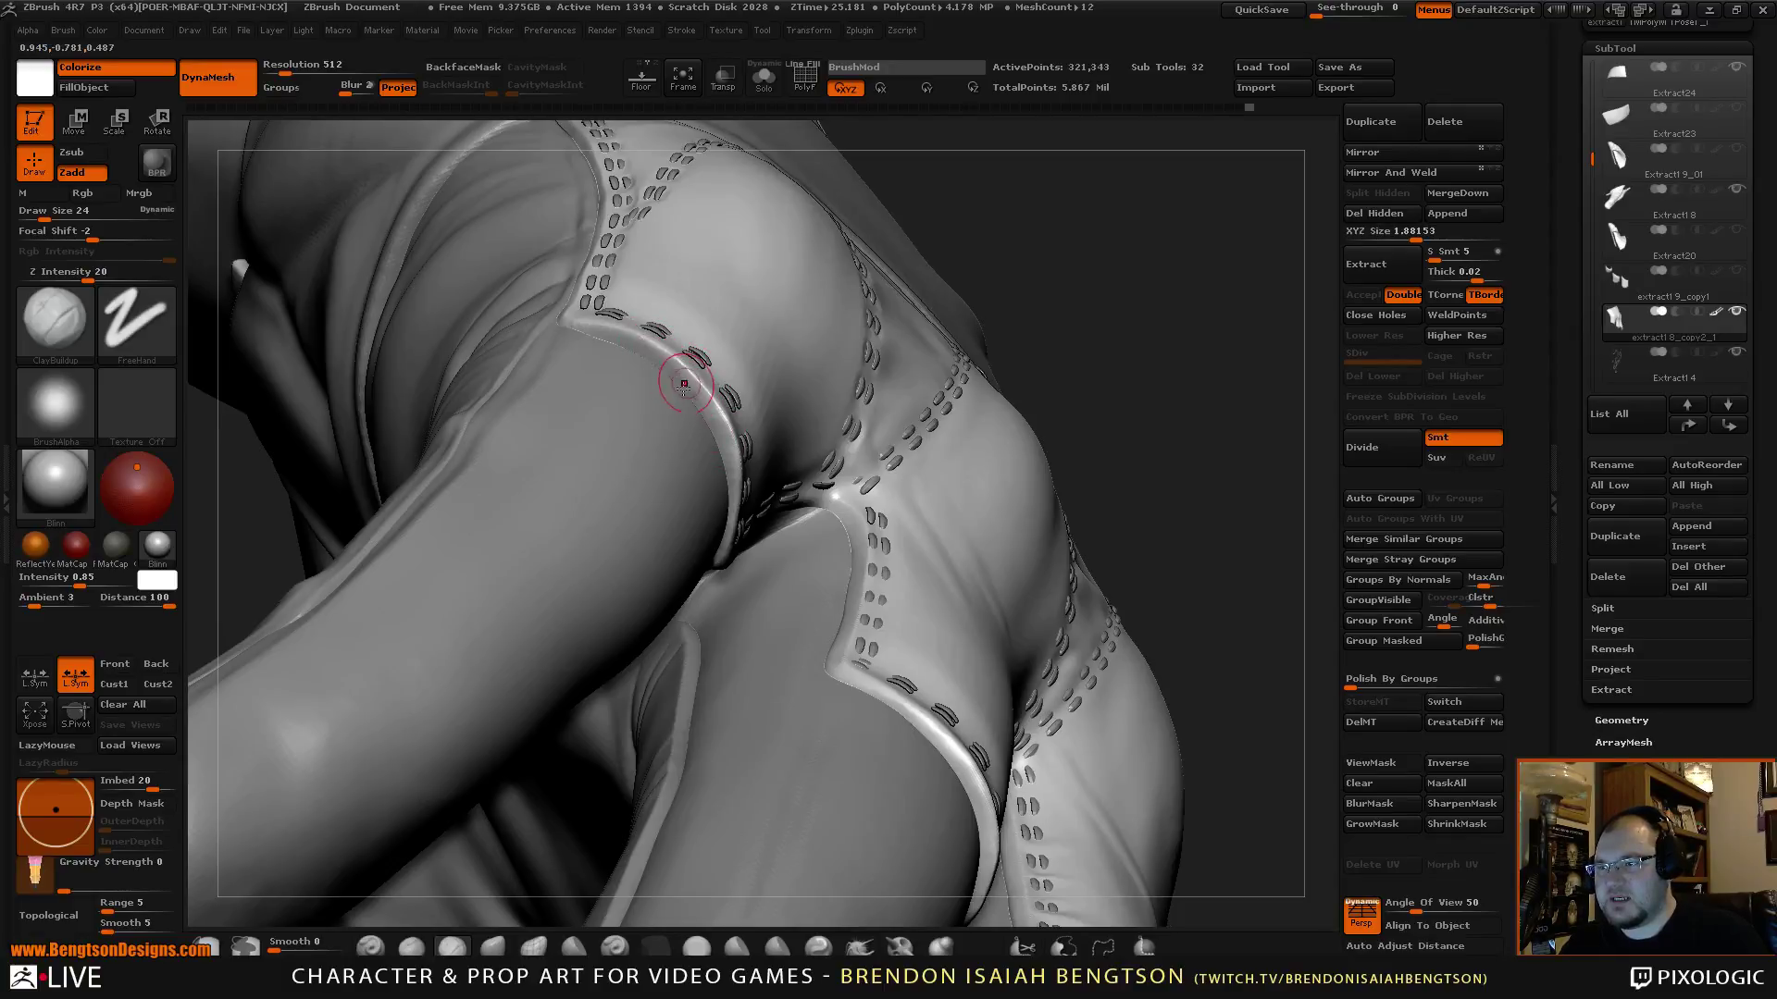
pyautogui.press('b')
pyautogui.press('m')
pyautogui.press('t')
pyautogui.press('space')
pyautogui.moveTo(701, 353); pyautogui.dragTo(716, 353)
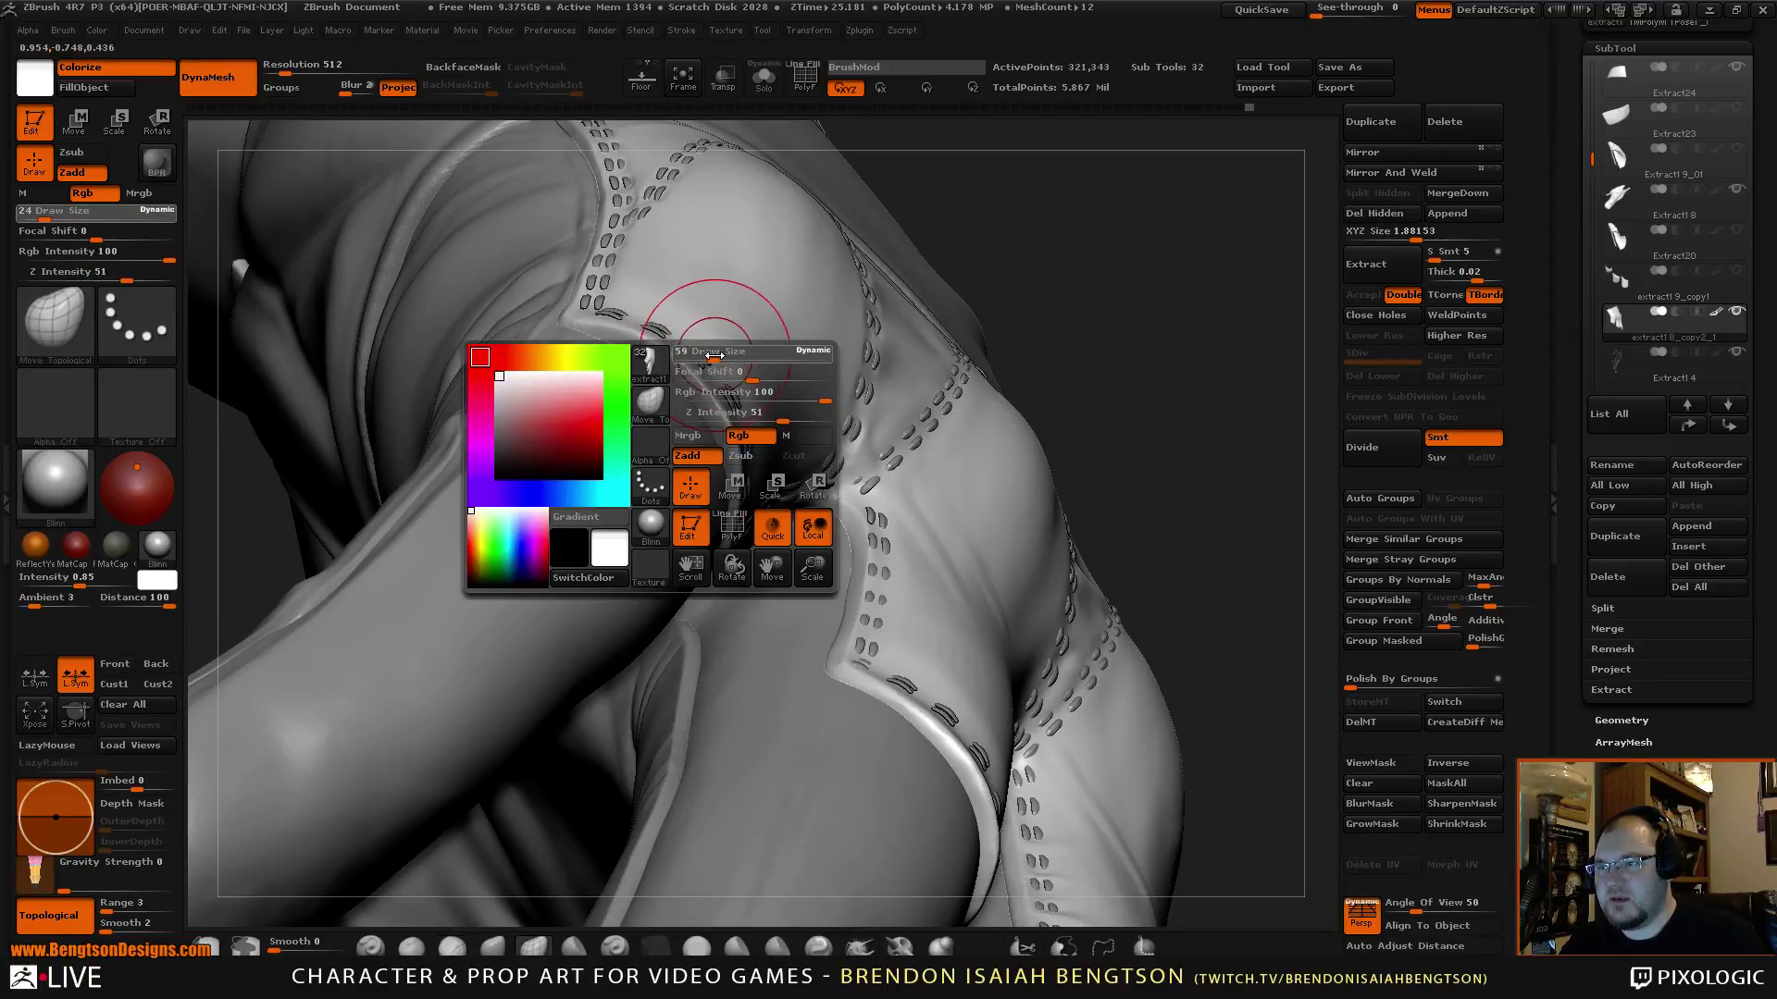
pyautogui.moveTo(758, 278); pyautogui.dragTo(722, 357, button='right')
pyautogui.moveTo(709, 364)
pyautogui.mouseDown()
pyautogui.moveTo(585, 312)
pyautogui.moveTo(741, 407)
pyautogui.moveTo(719, 447)
pyautogui.moveTo(734, 521)
pyautogui.mouseUp()
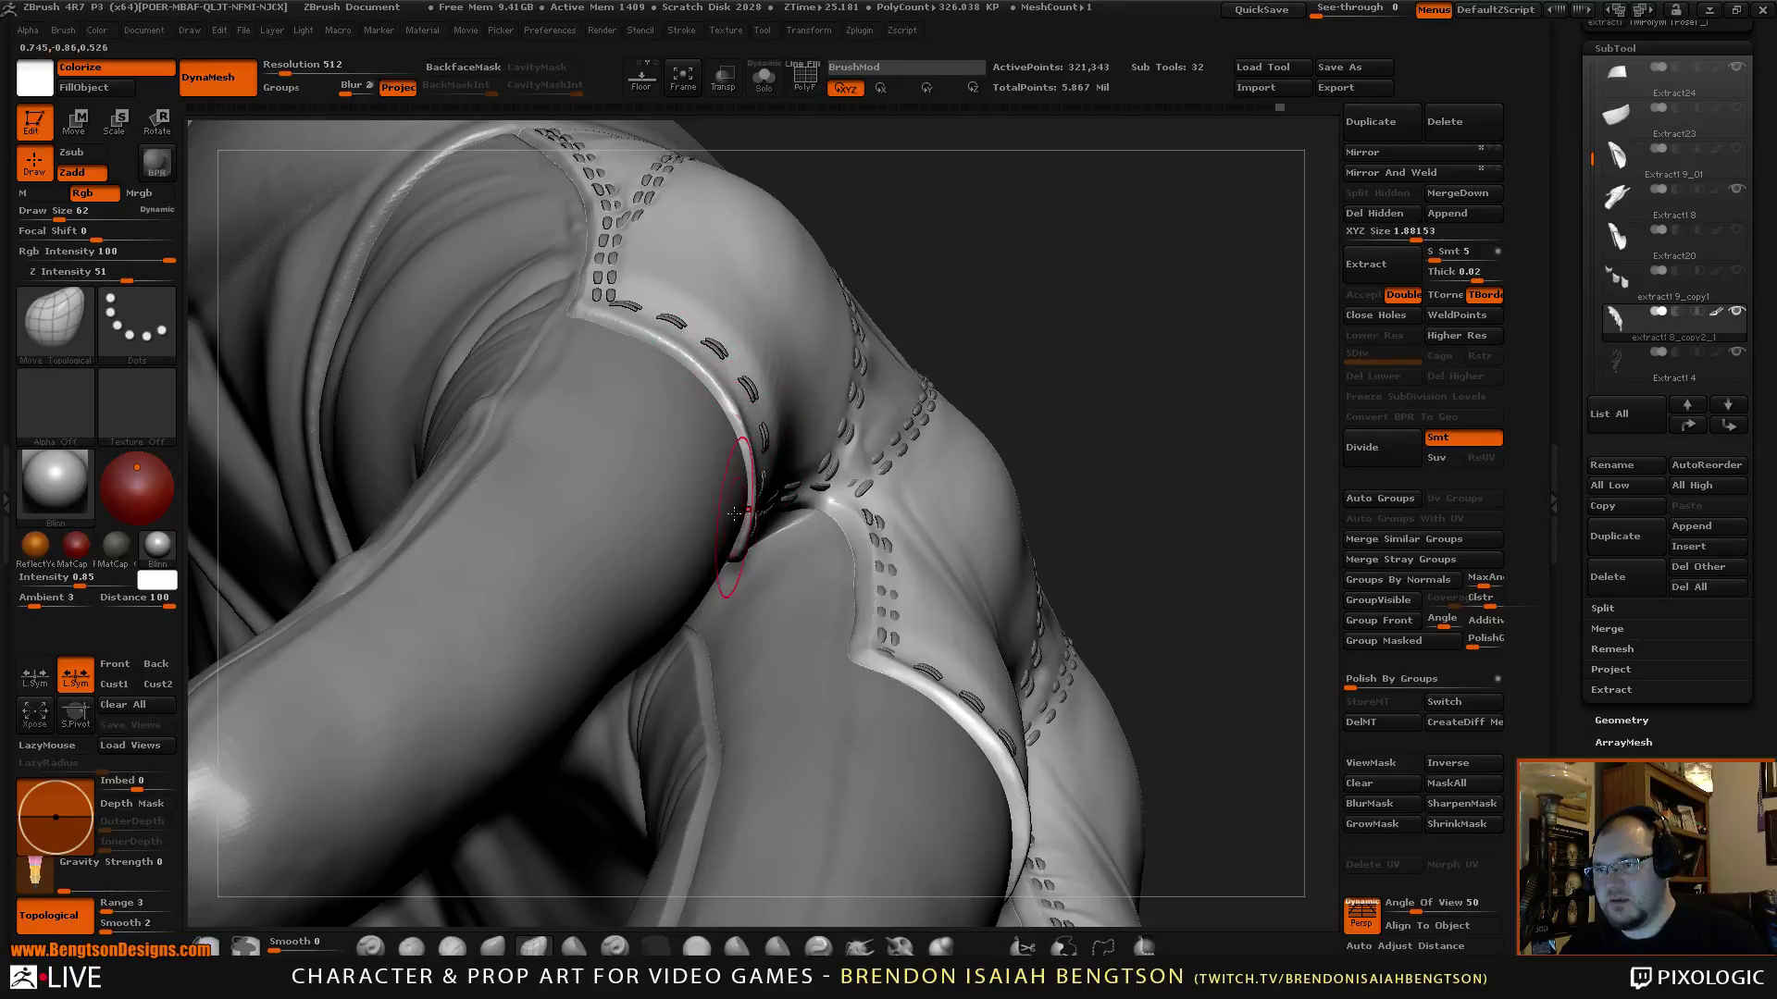
# Shape the panel's hem along the near side of the second finger with the Move Topological brush so it follows the finger.
pyautogui.moveTo(1151, 381)
pyautogui.mouseDown()
pyautogui.moveTo(1163, 261)
pyautogui.moveTo(1133, 297)
pyautogui.mouseUp()
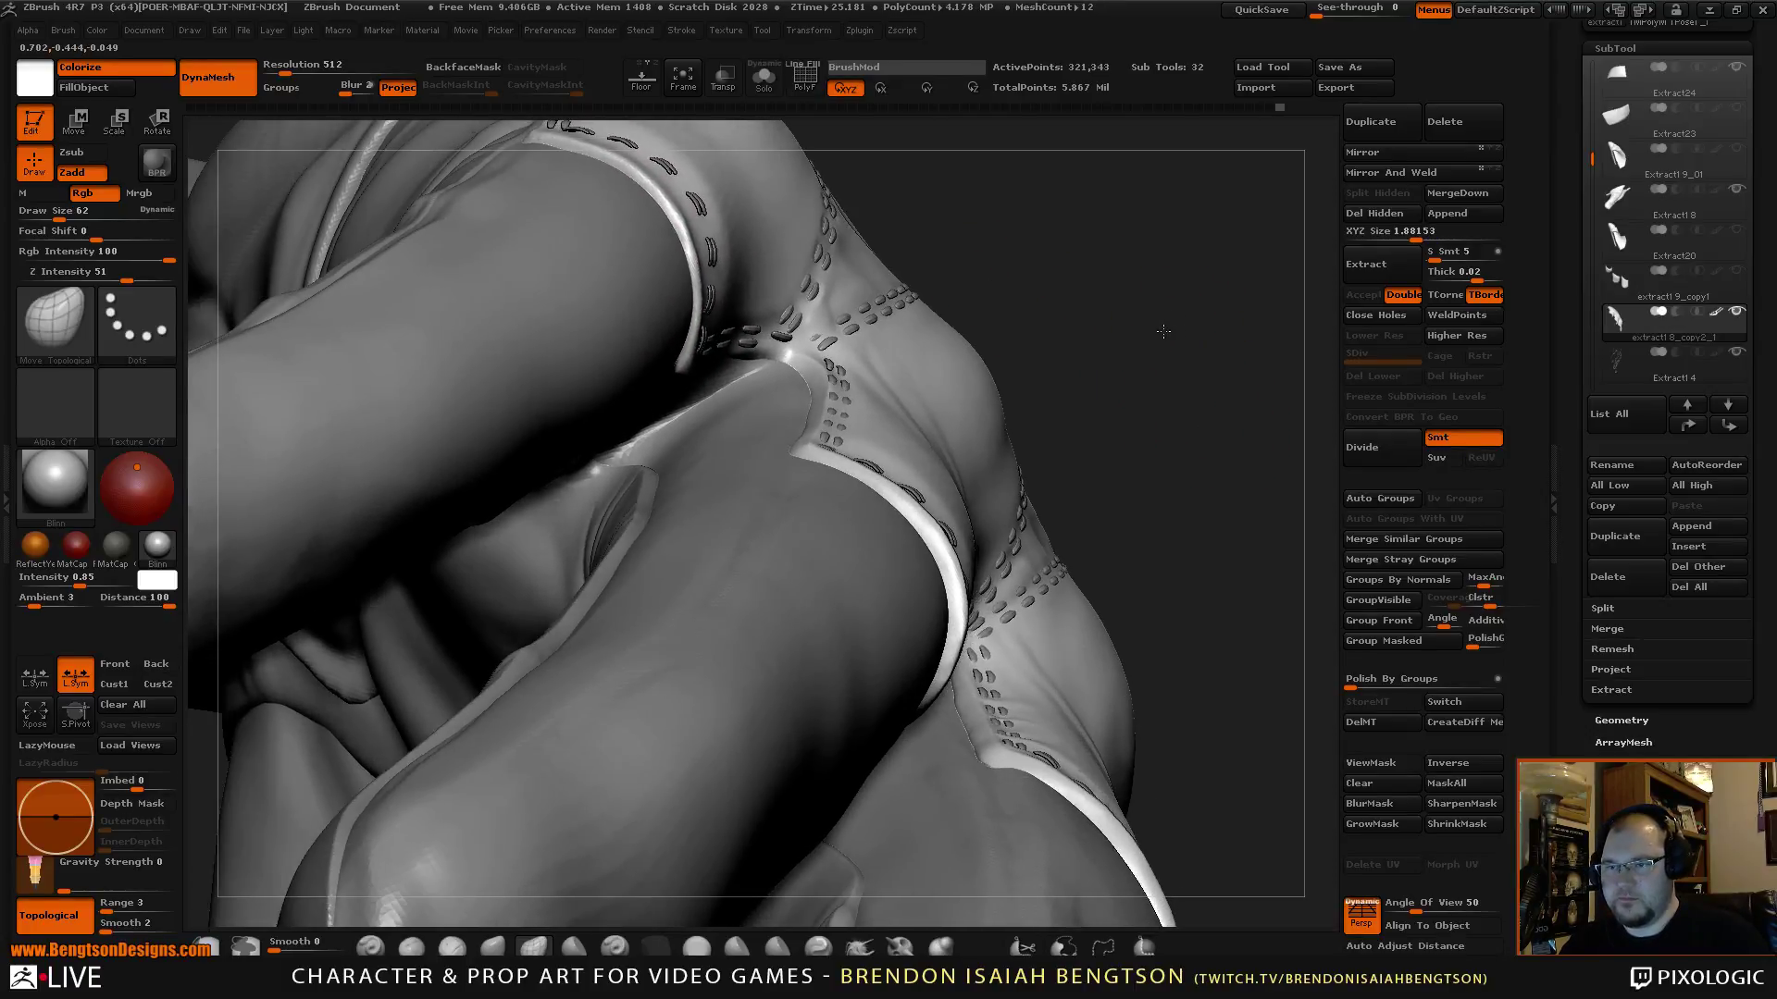
pyautogui.moveTo(897, 477)
pyautogui.mouseDown()
pyautogui.moveTo(925, 518)
pyautogui.moveTo(810, 452)
pyautogui.mouseUp()
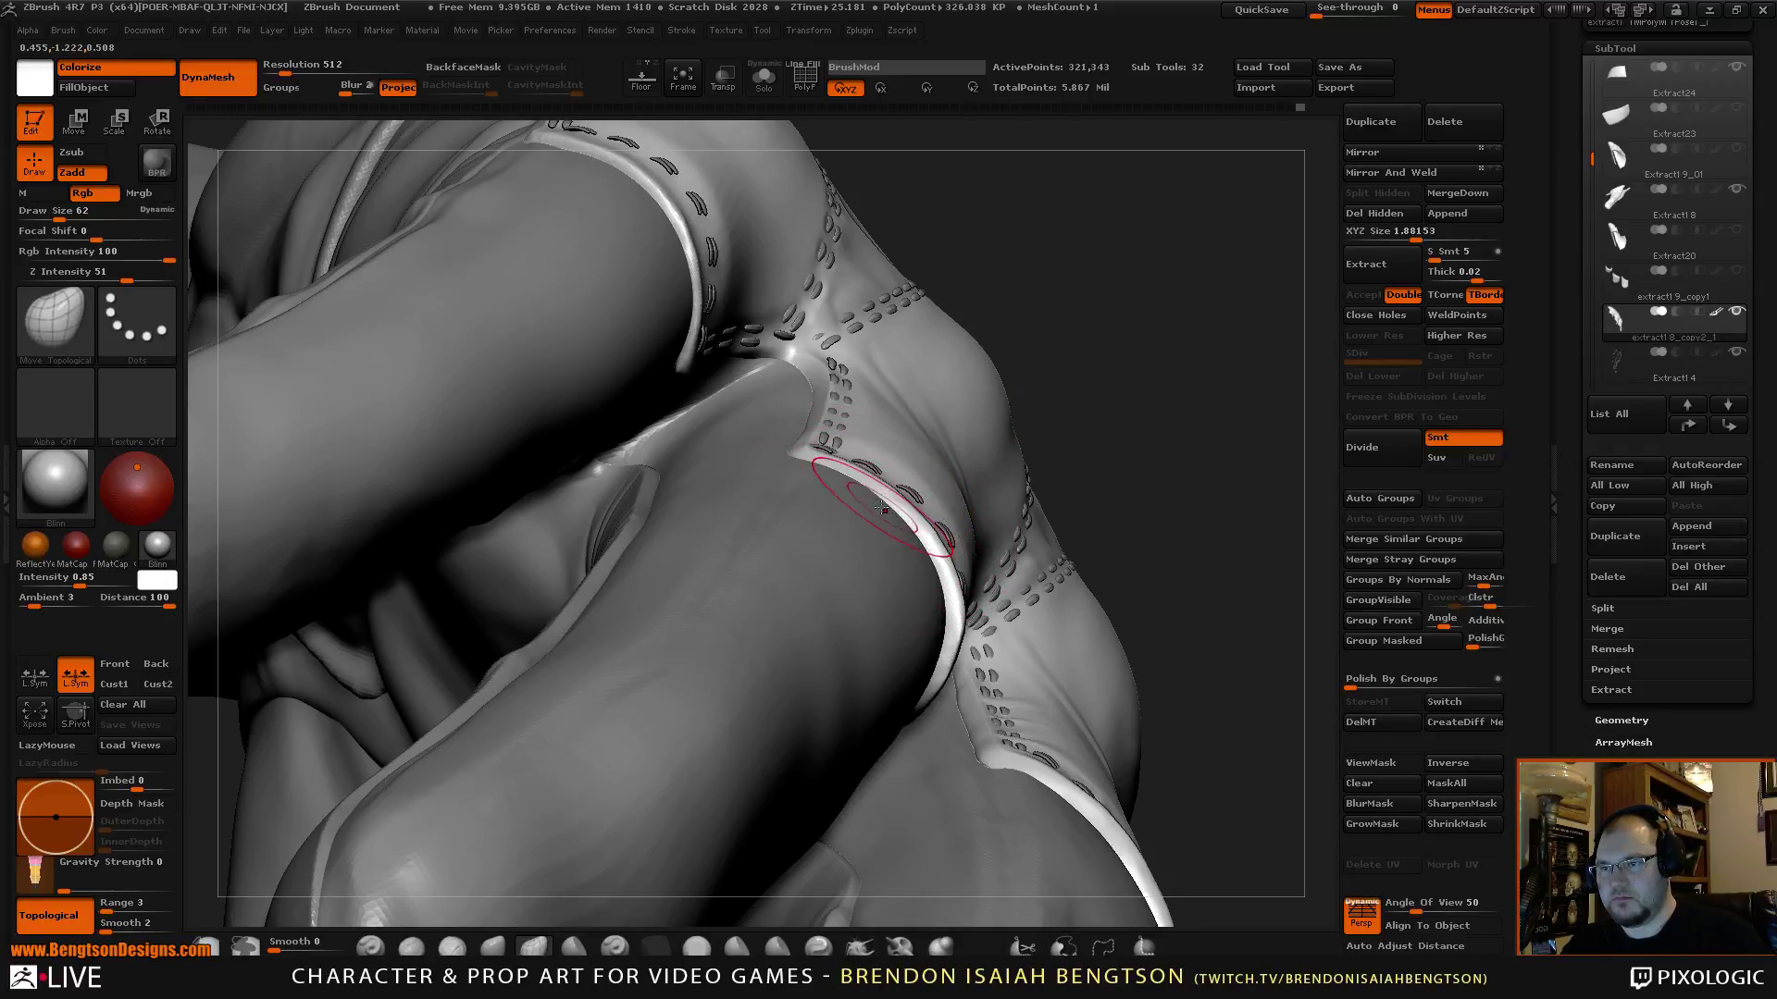
pyautogui.moveTo(1186, 547); pyautogui.dragTo(1226, 472)
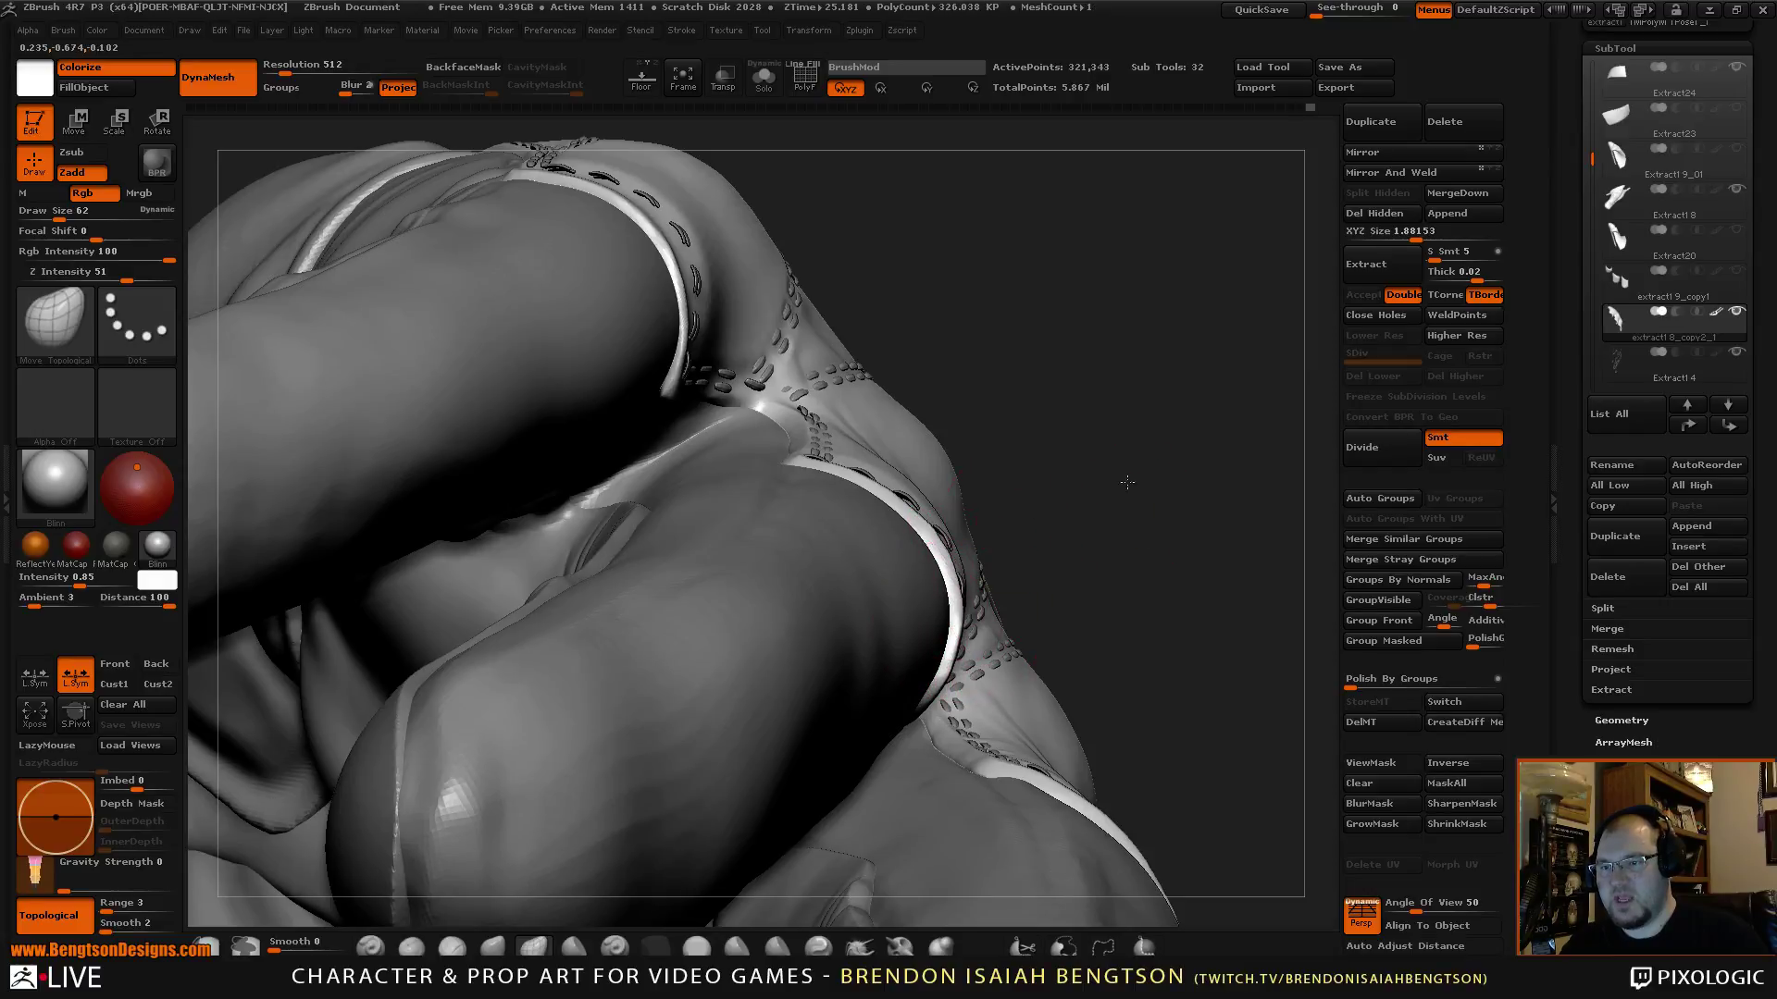
pyautogui.moveTo(1030, 509); pyautogui.dragTo(916, 516)
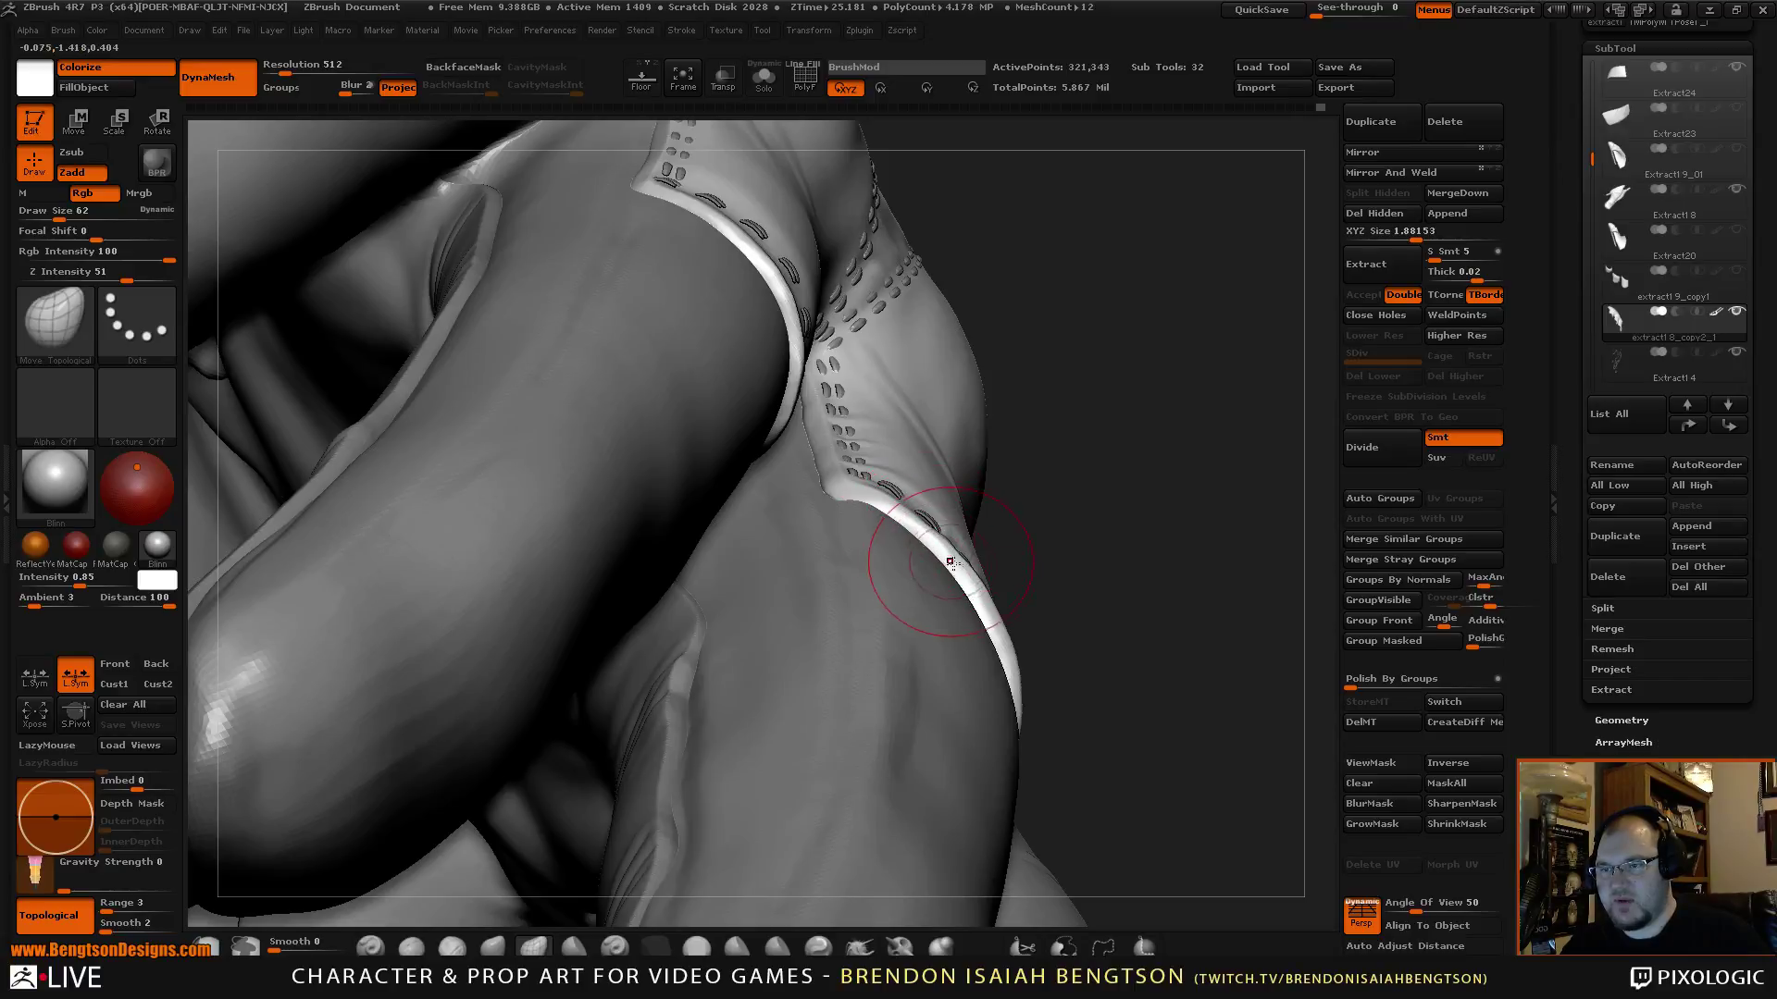
# Adjust the second finger's hem around its curve and underside with the Move Topological brush.
pyautogui.moveTo(1119, 546); pyautogui.dragTo(1133, 486)
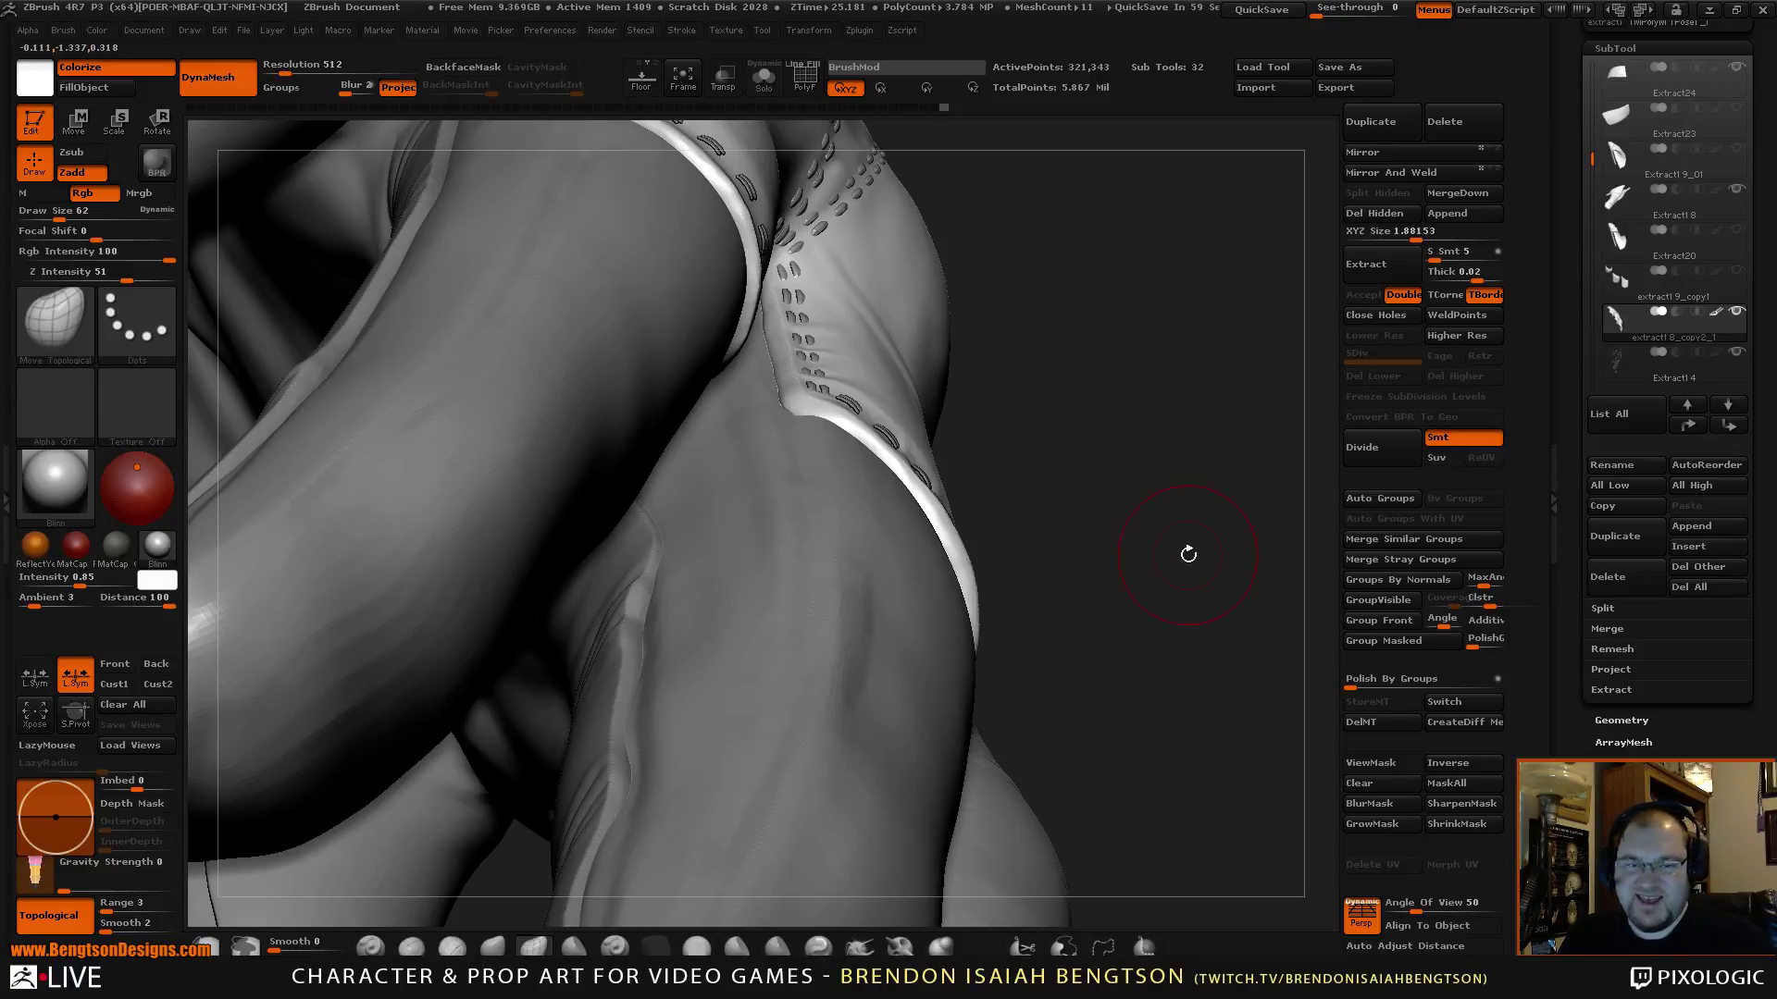
pyautogui.moveTo(1178, 539); pyautogui.dragTo(968, 623)
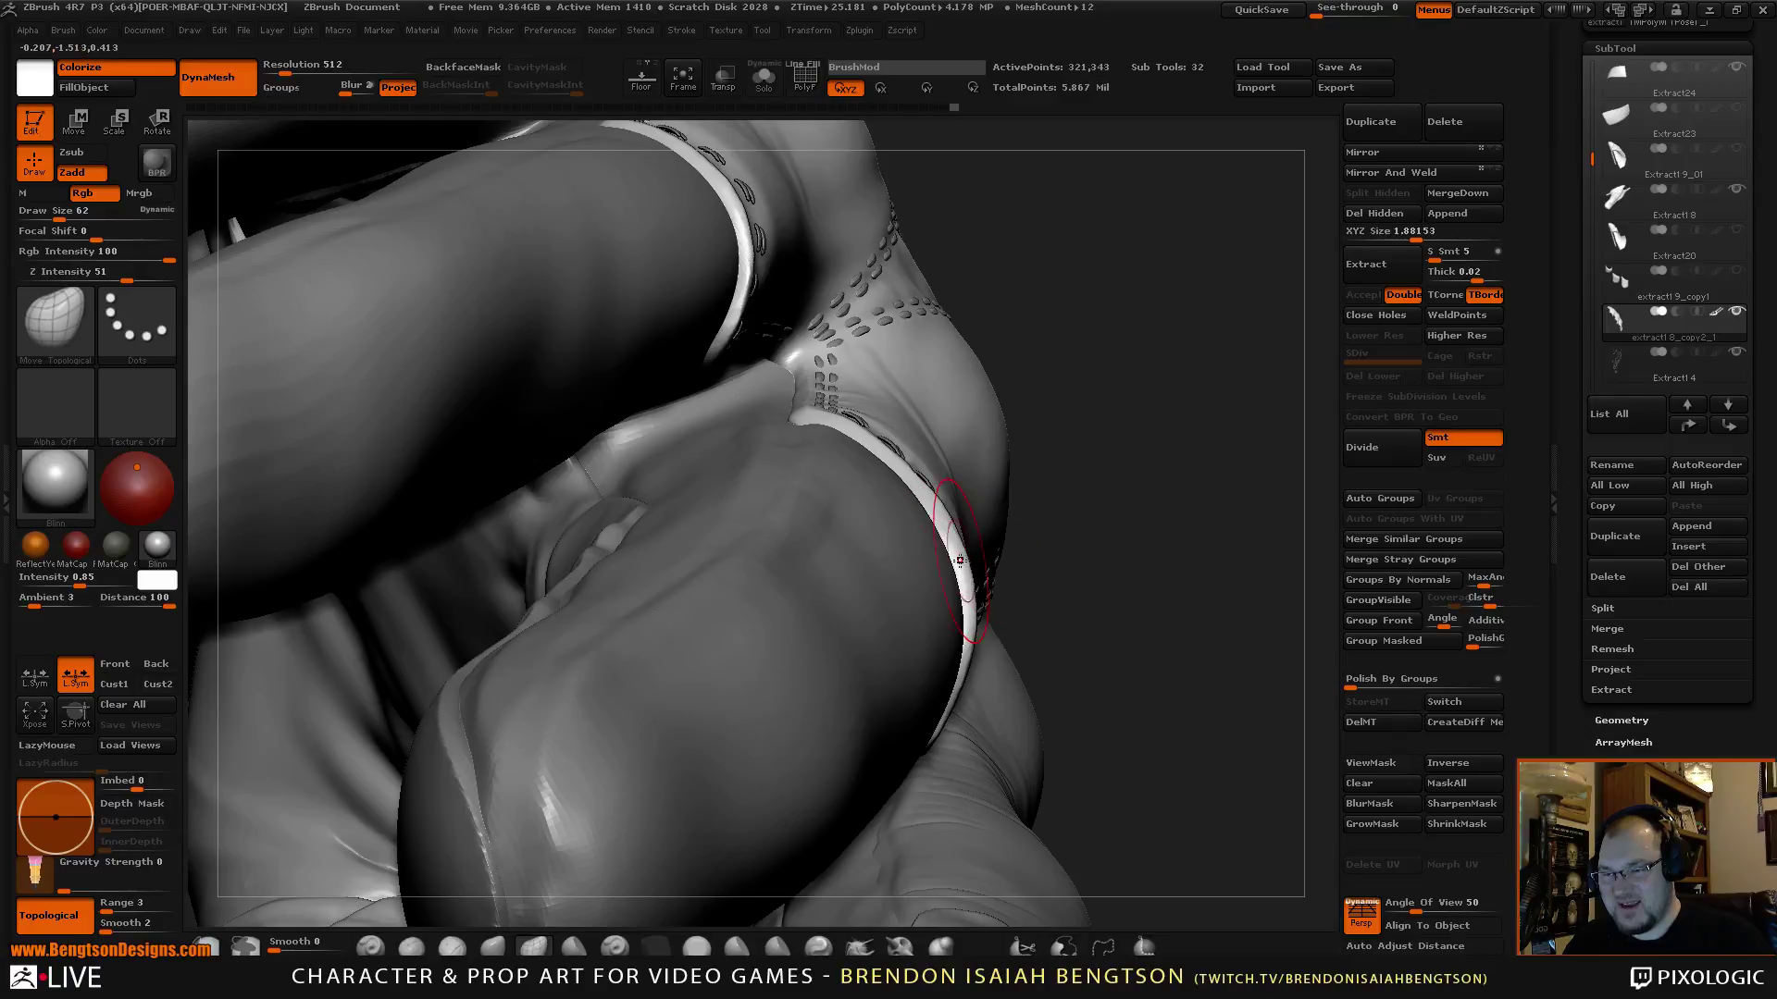
pyautogui.moveTo(1202, 512)
pyautogui.mouseDown()
pyautogui.moveTo(1226, 436)
pyautogui.moveTo(1176, 443)
pyautogui.moveTo(1110, 500)
pyautogui.moveTo(1018, 615)
pyautogui.mouseUp()
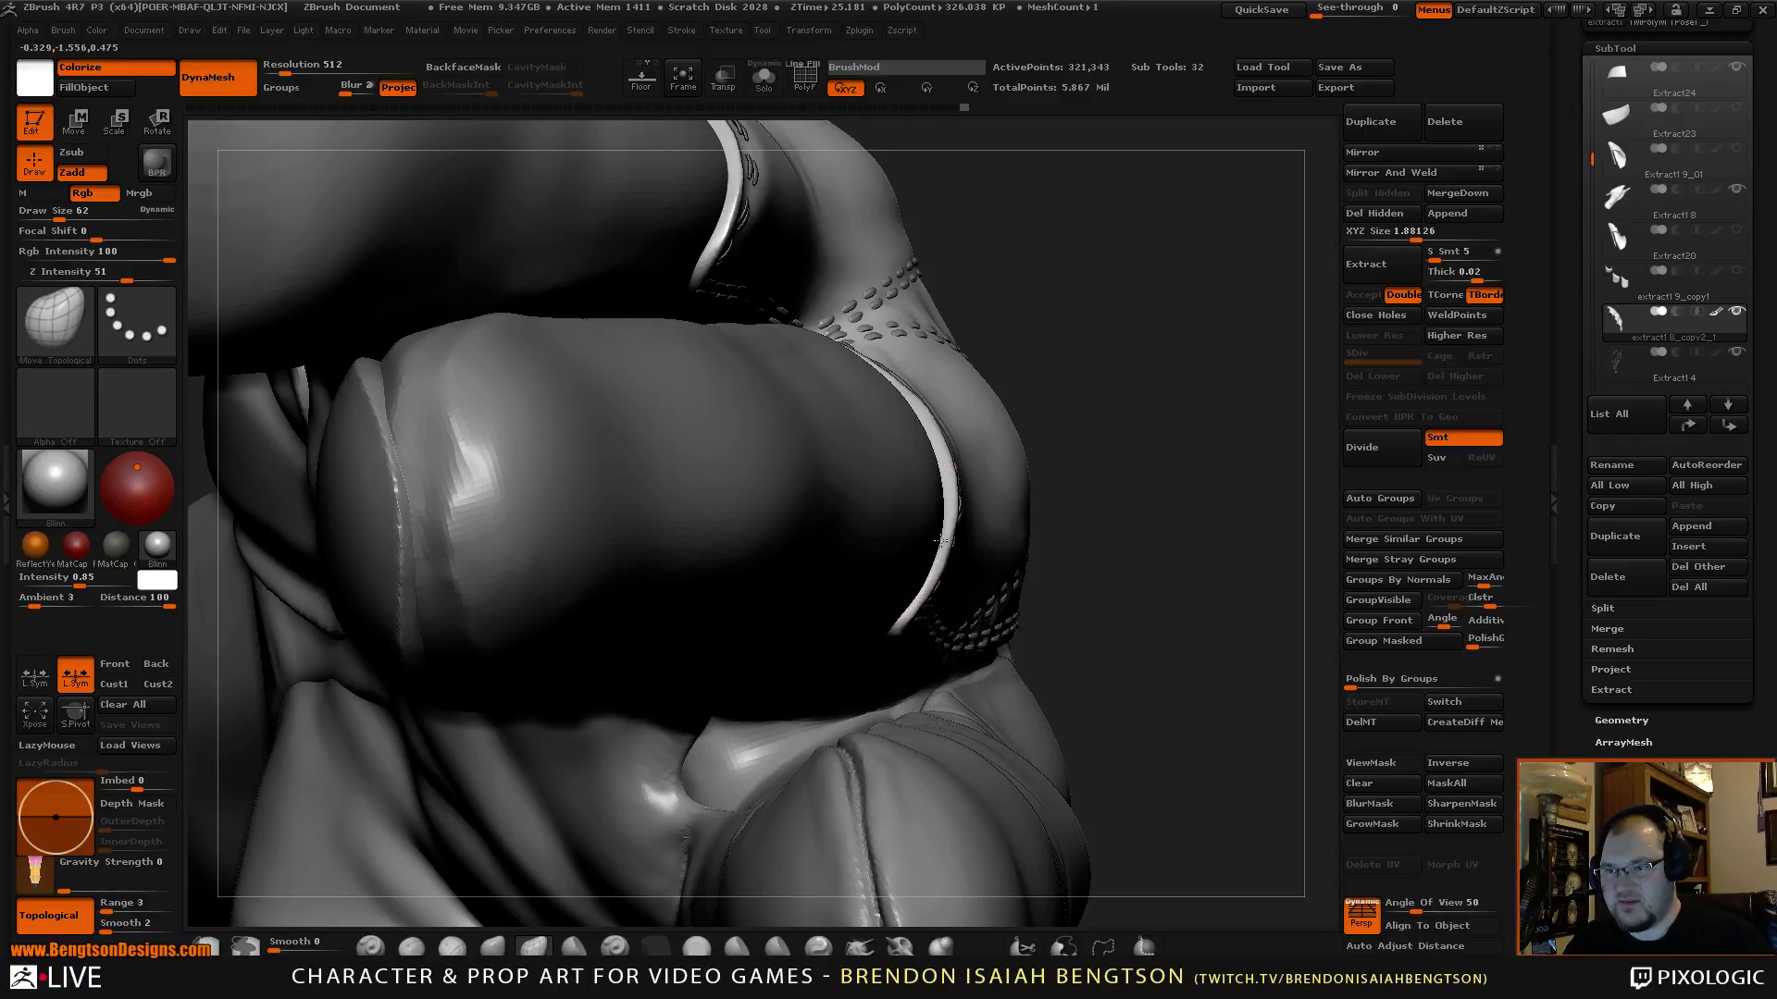
pyautogui.moveTo(950, 421); pyautogui.dragTo(935, 427)
# Make the hand subtool active and turn on the polyframe display to show its polygroups and mesh.
pyautogui.moveTo(1223, 303)
pyautogui.mouseDown()
pyautogui.moveTo(1178, 373)
pyautogui.moveTo(1163, 519)
pyautogui.moveTo(1122, 563)
pyautogui.moveTo(1157, 532)
pyautogui.moveTo(1130, 521)
pyautogui.moveTo(1263, 469)
pyautogui.moveTo(1190, 646)
pyautogui.mouseUp()
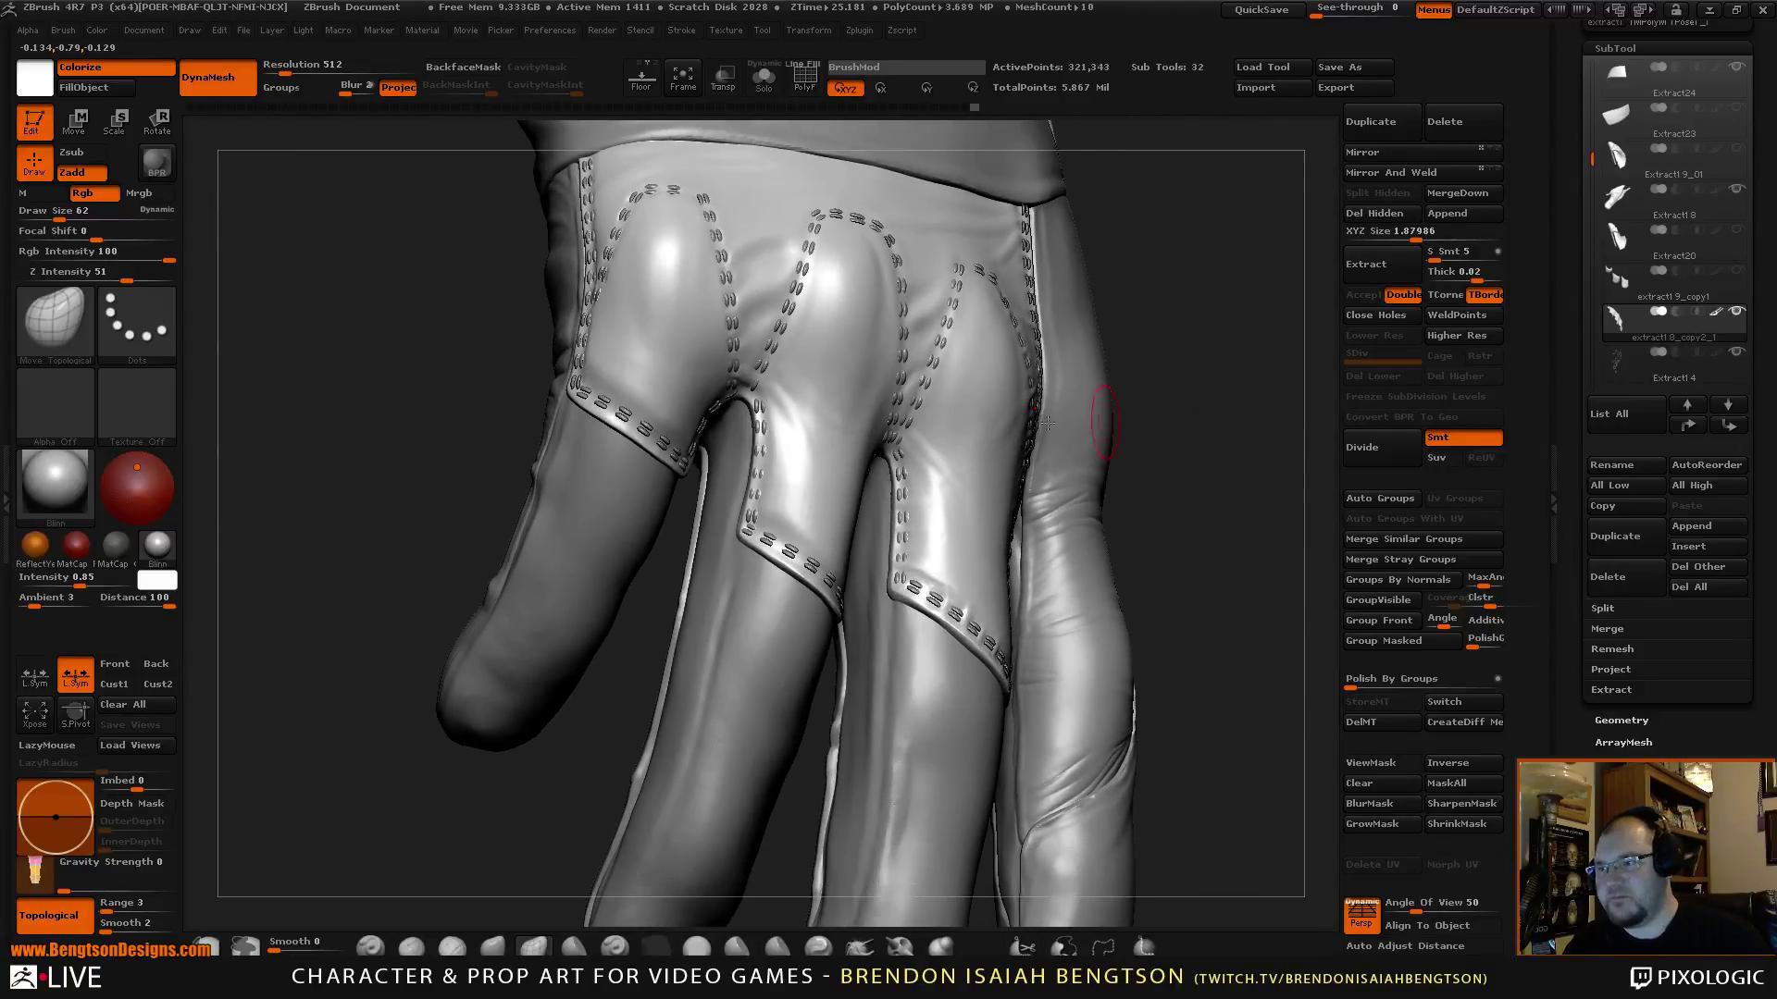
pyautogui.keyDown('alt'); pyautogui.click(597, 495); pyautogui.keyUp('alt')
pyautogui.hotkey('shift', 'f')
pyautogui.press('f')
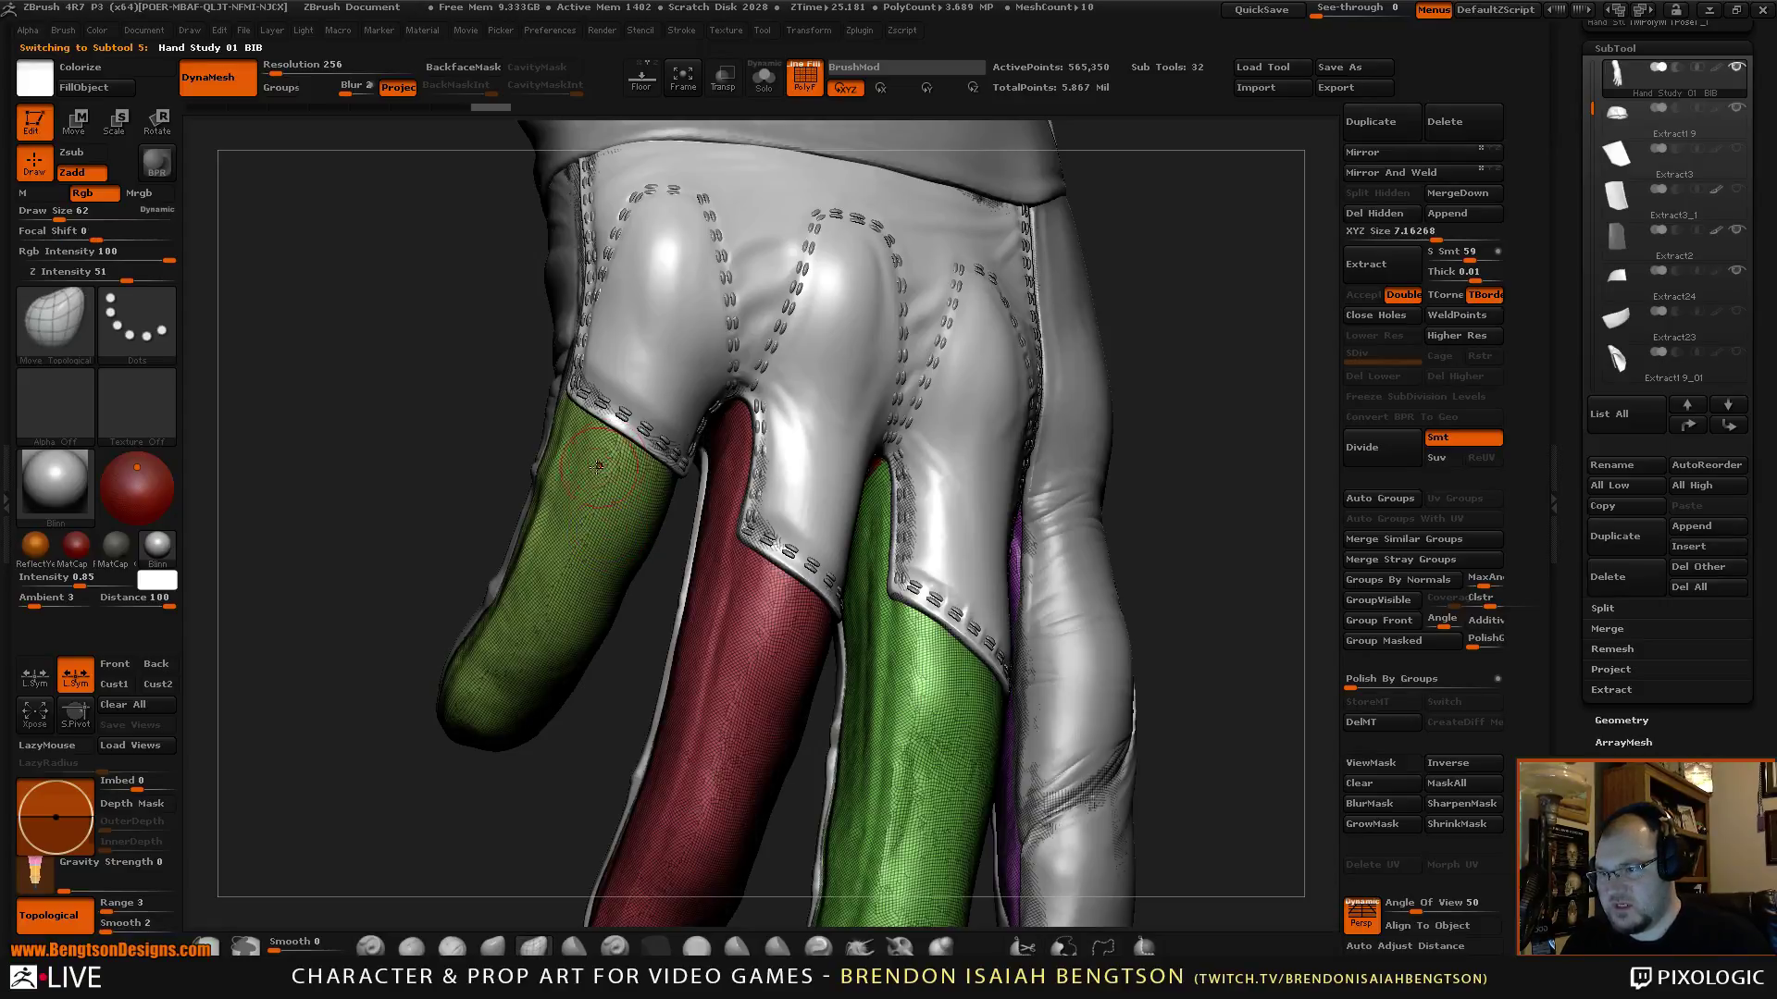
pyautogui.moveTo(413, 463)
pyautogui.mouseDown()
pyautogui.moveTo(402, 414)
pyautogui.moveTo(437, 415)
pyautogui.moveTo(417, 392)
pyautogui.mouseUp()
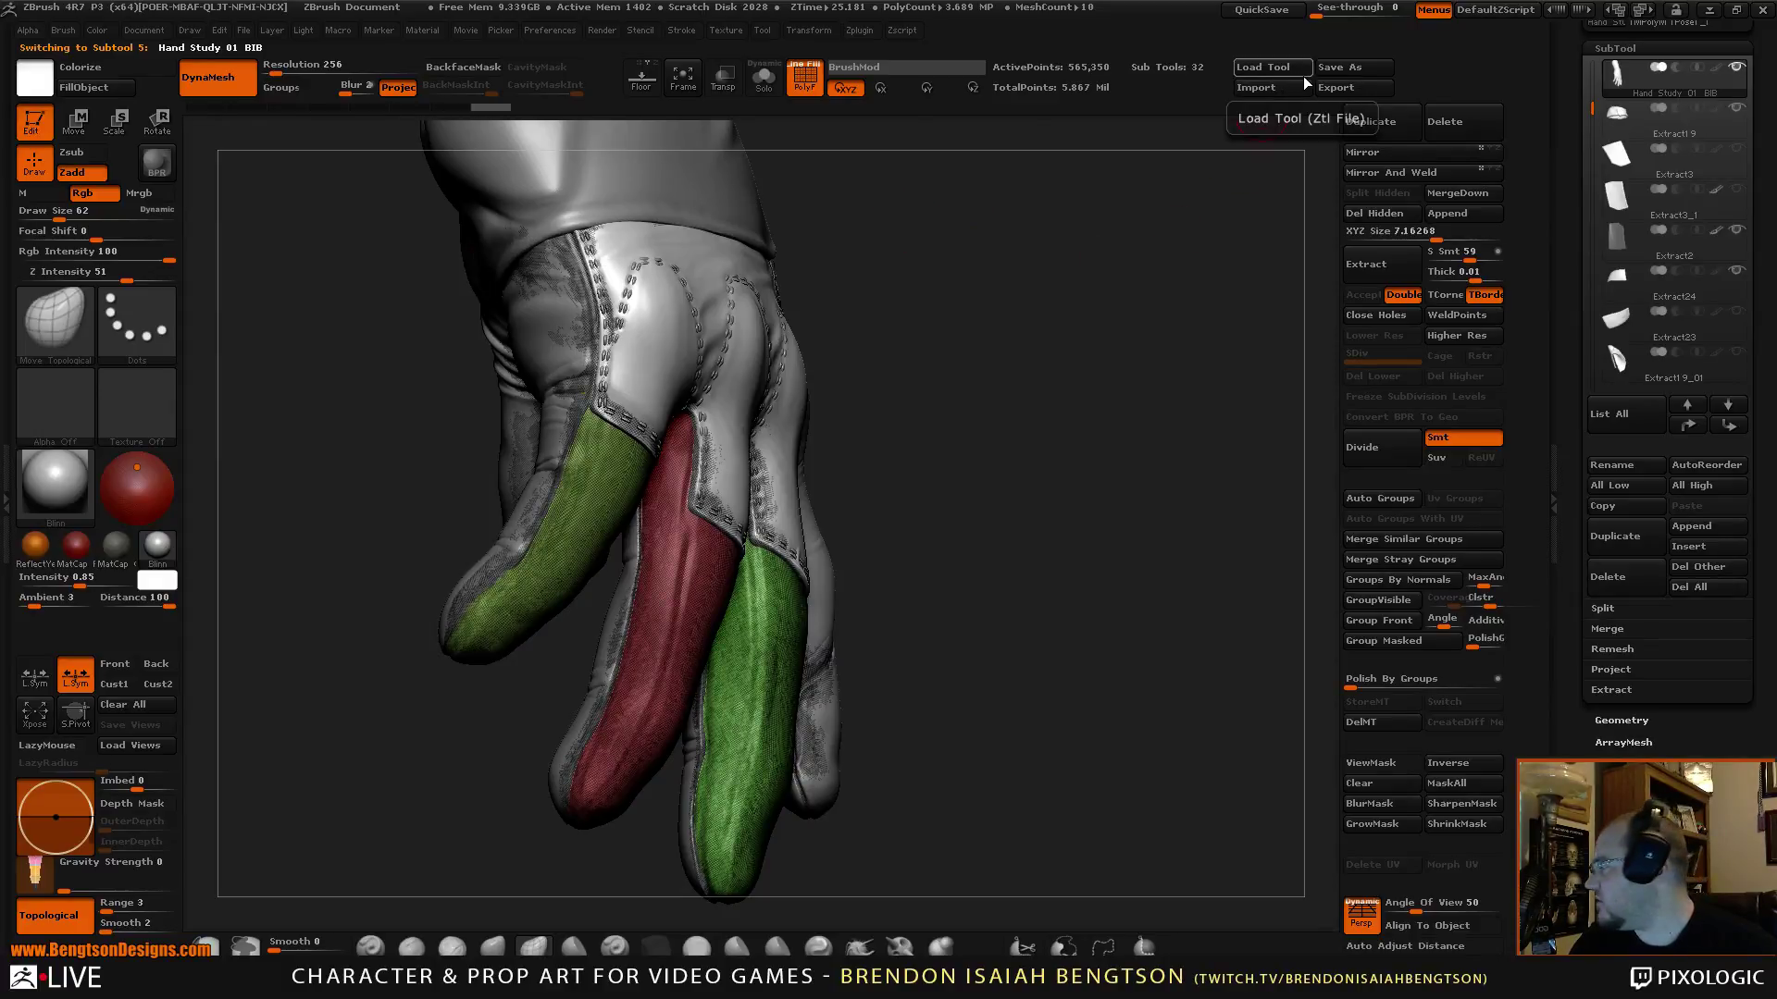
# Save the tool over glove blockout 04.ZTL in the Military Glove folder.
pyautogui.click(1355, 67)
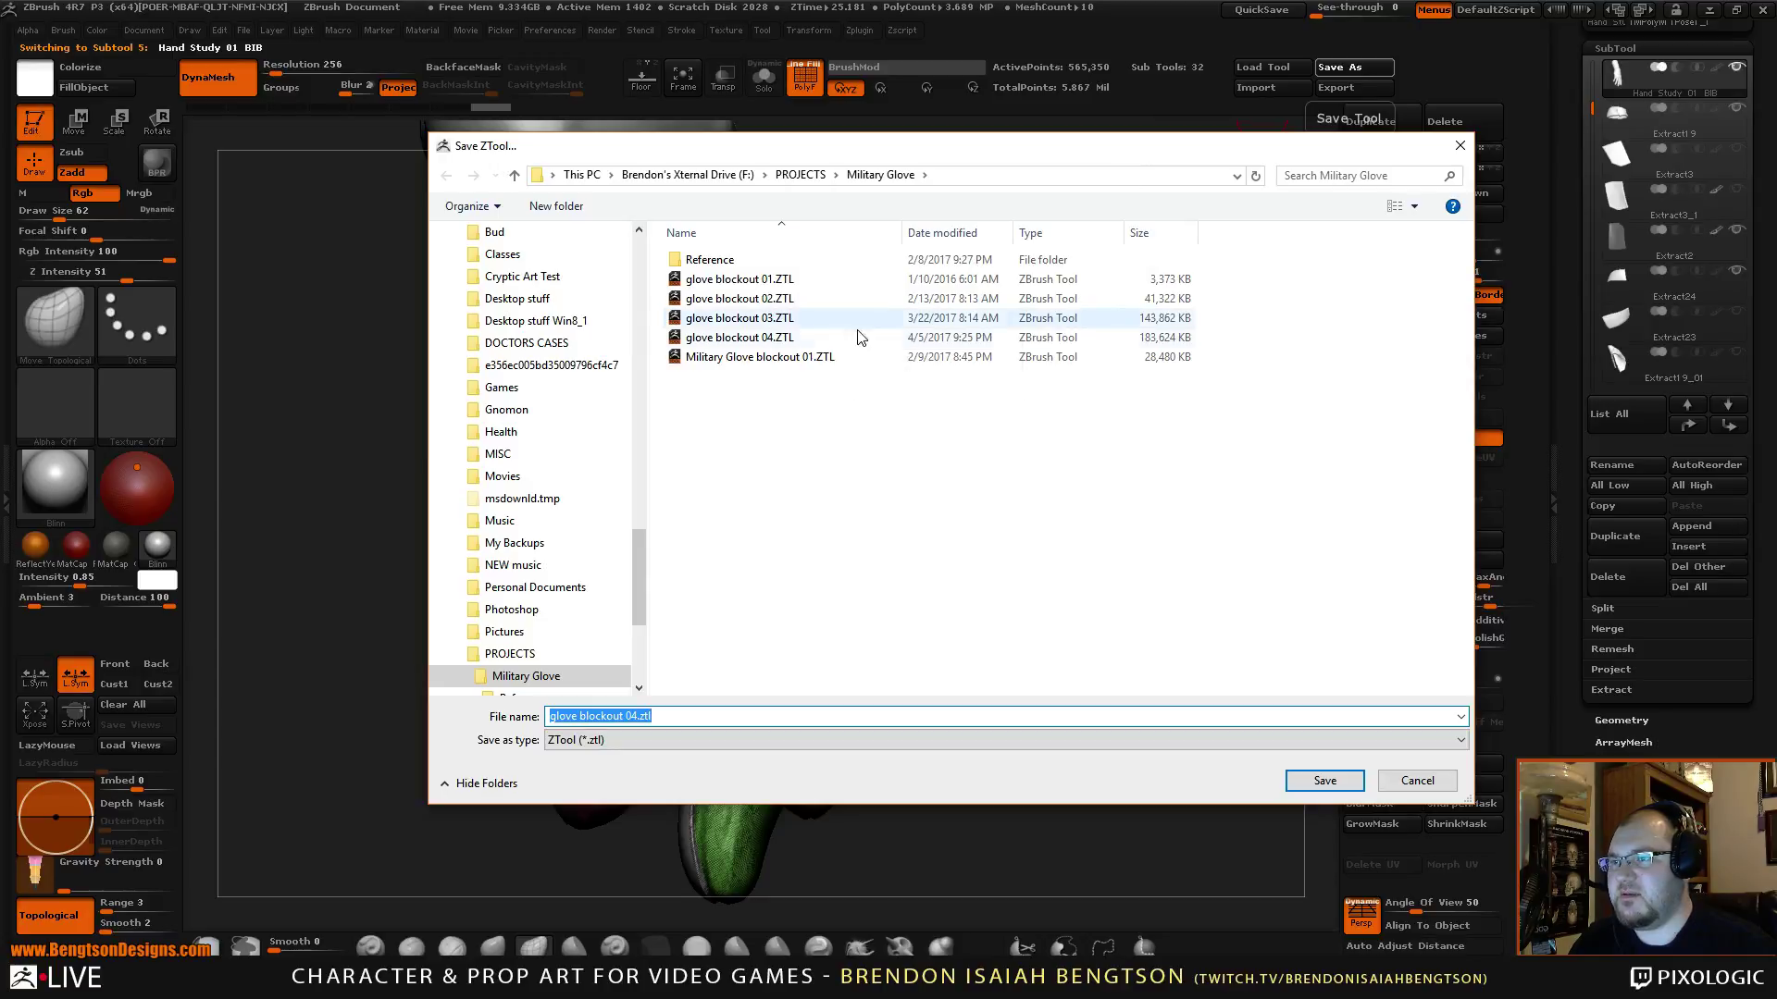
pyautogui.click(778, 339)
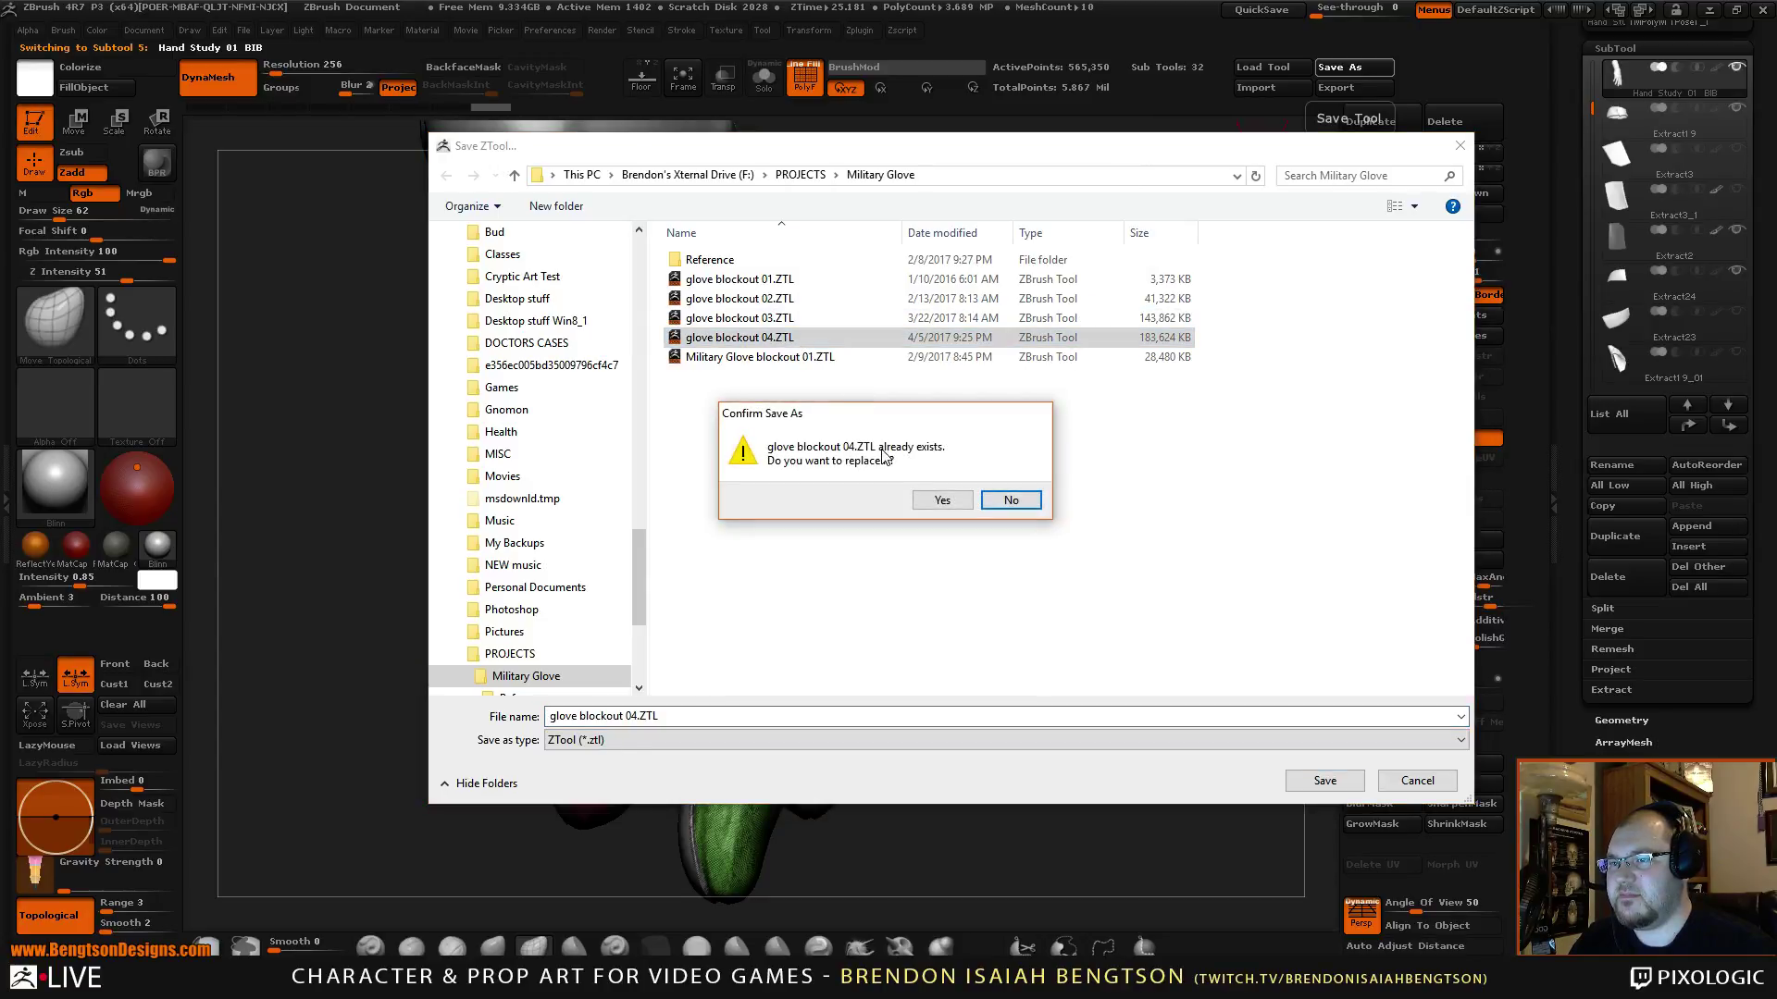
pyautogui.click(925, 497)
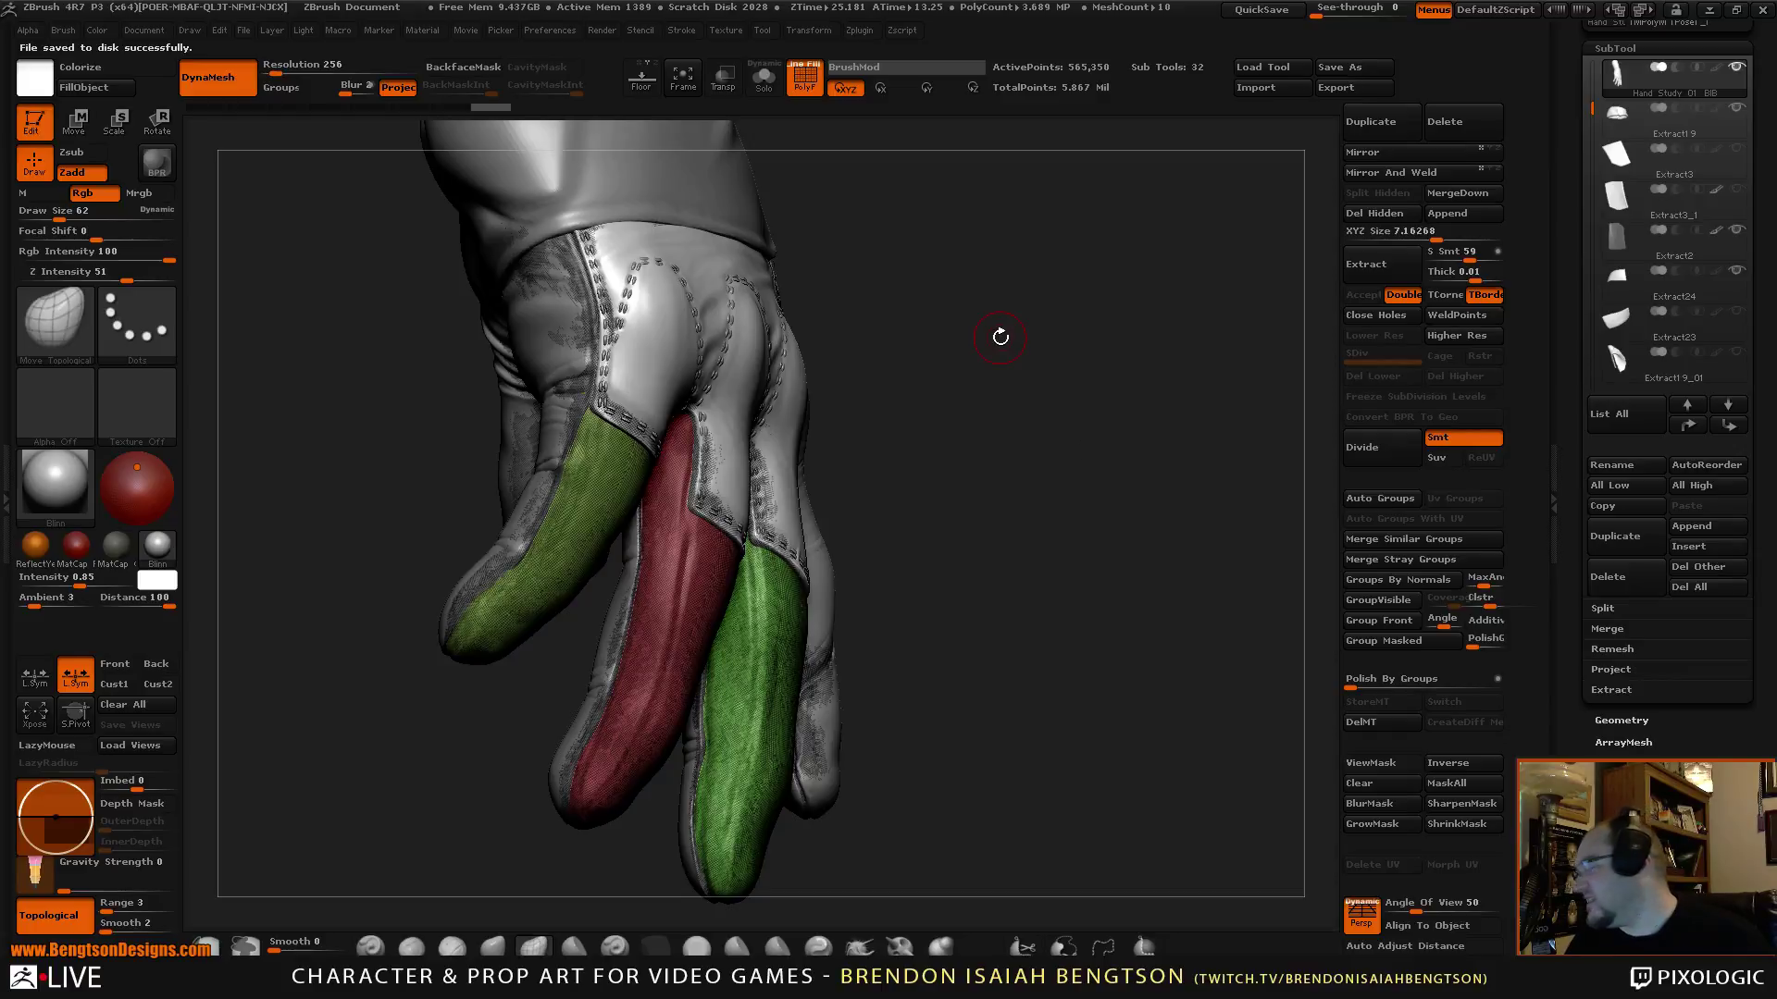
# Remesh the hand subtool with DynaMesh at resolution 512 and inspect the resulting mesh density.
pyautogui.moveTo(1116, 560); pyautogui.dragTo(1138, 480)
pyautogui.hotkey('shift', 'f')
pyautogui.hotkey('shift', 'f')
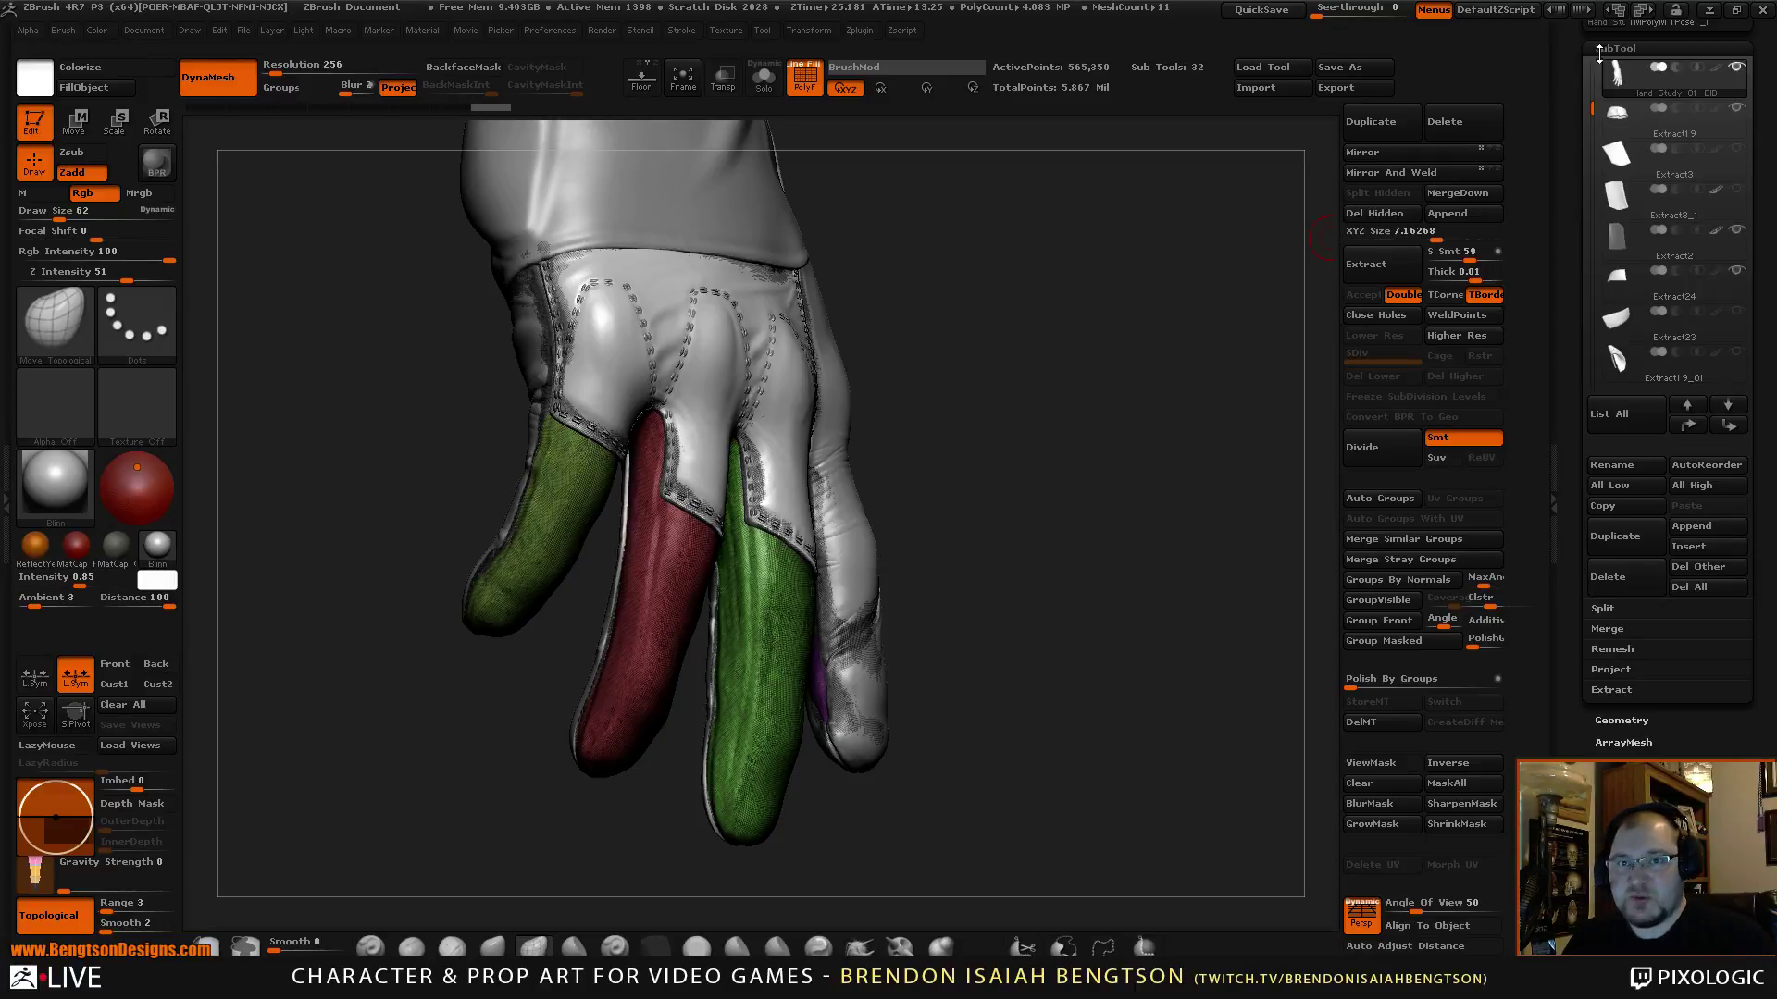
pyautogui.moveTo(1624, 78)
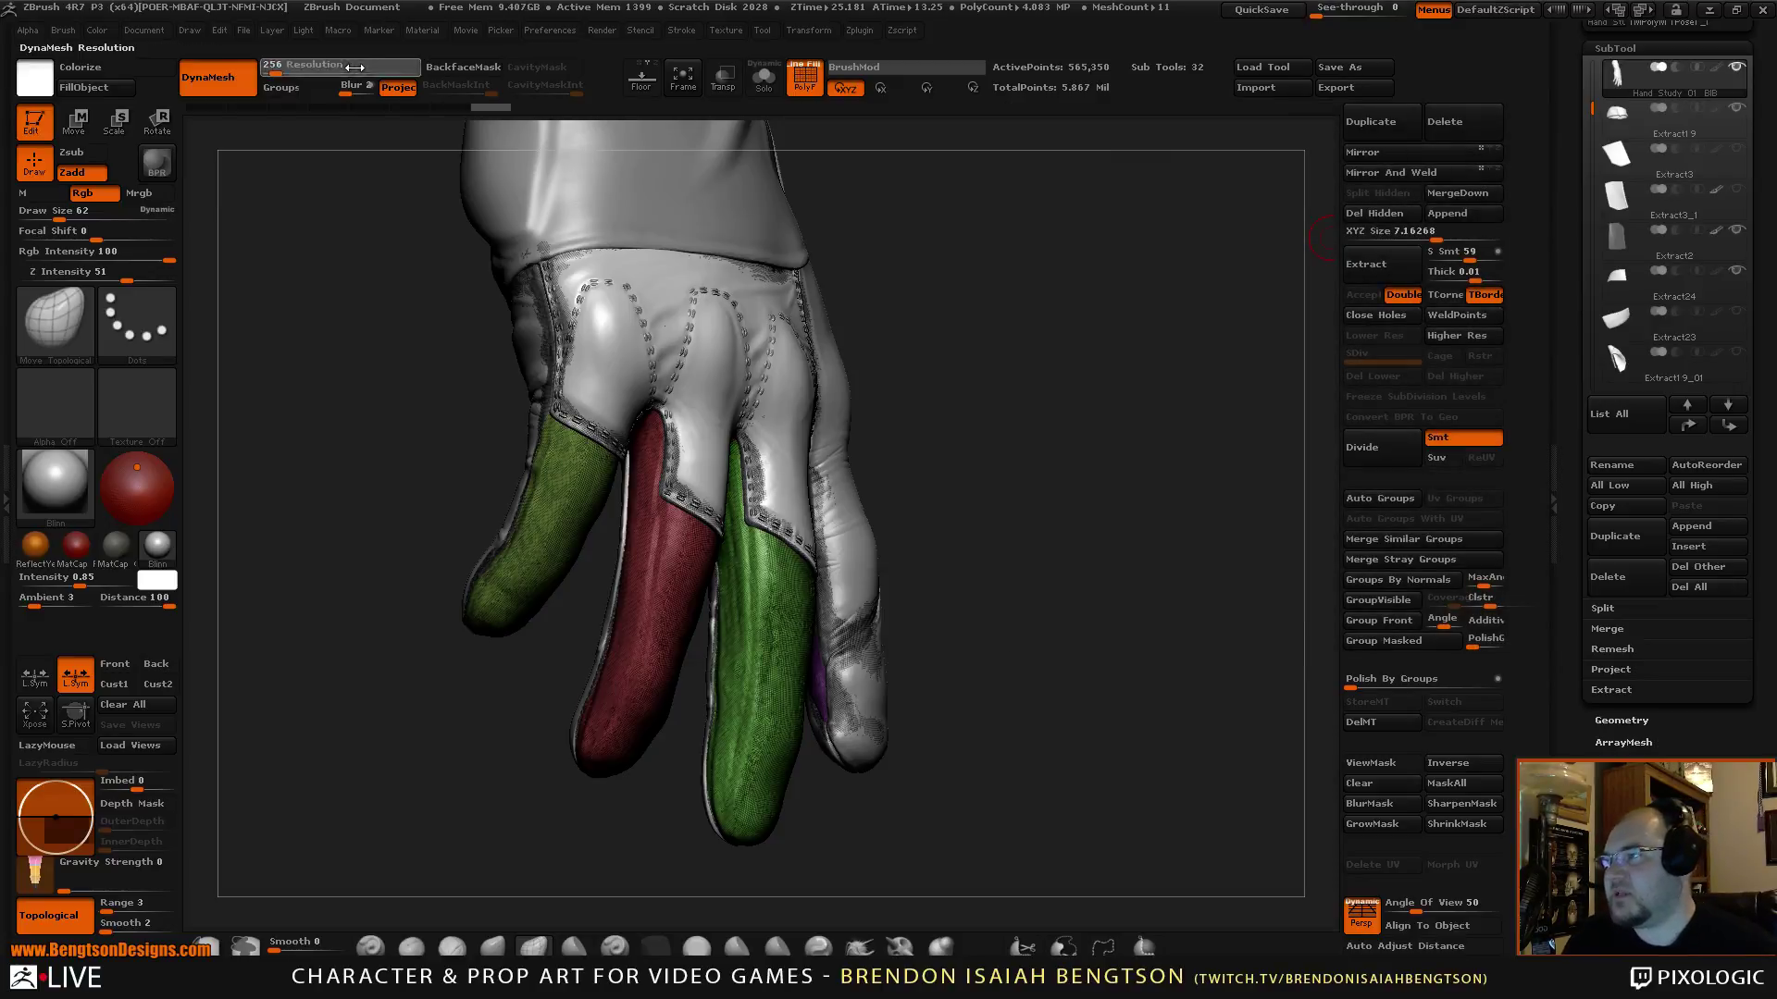
pyautogui.moveTo(354, 67); pyautogui.dragTo(364, 68)
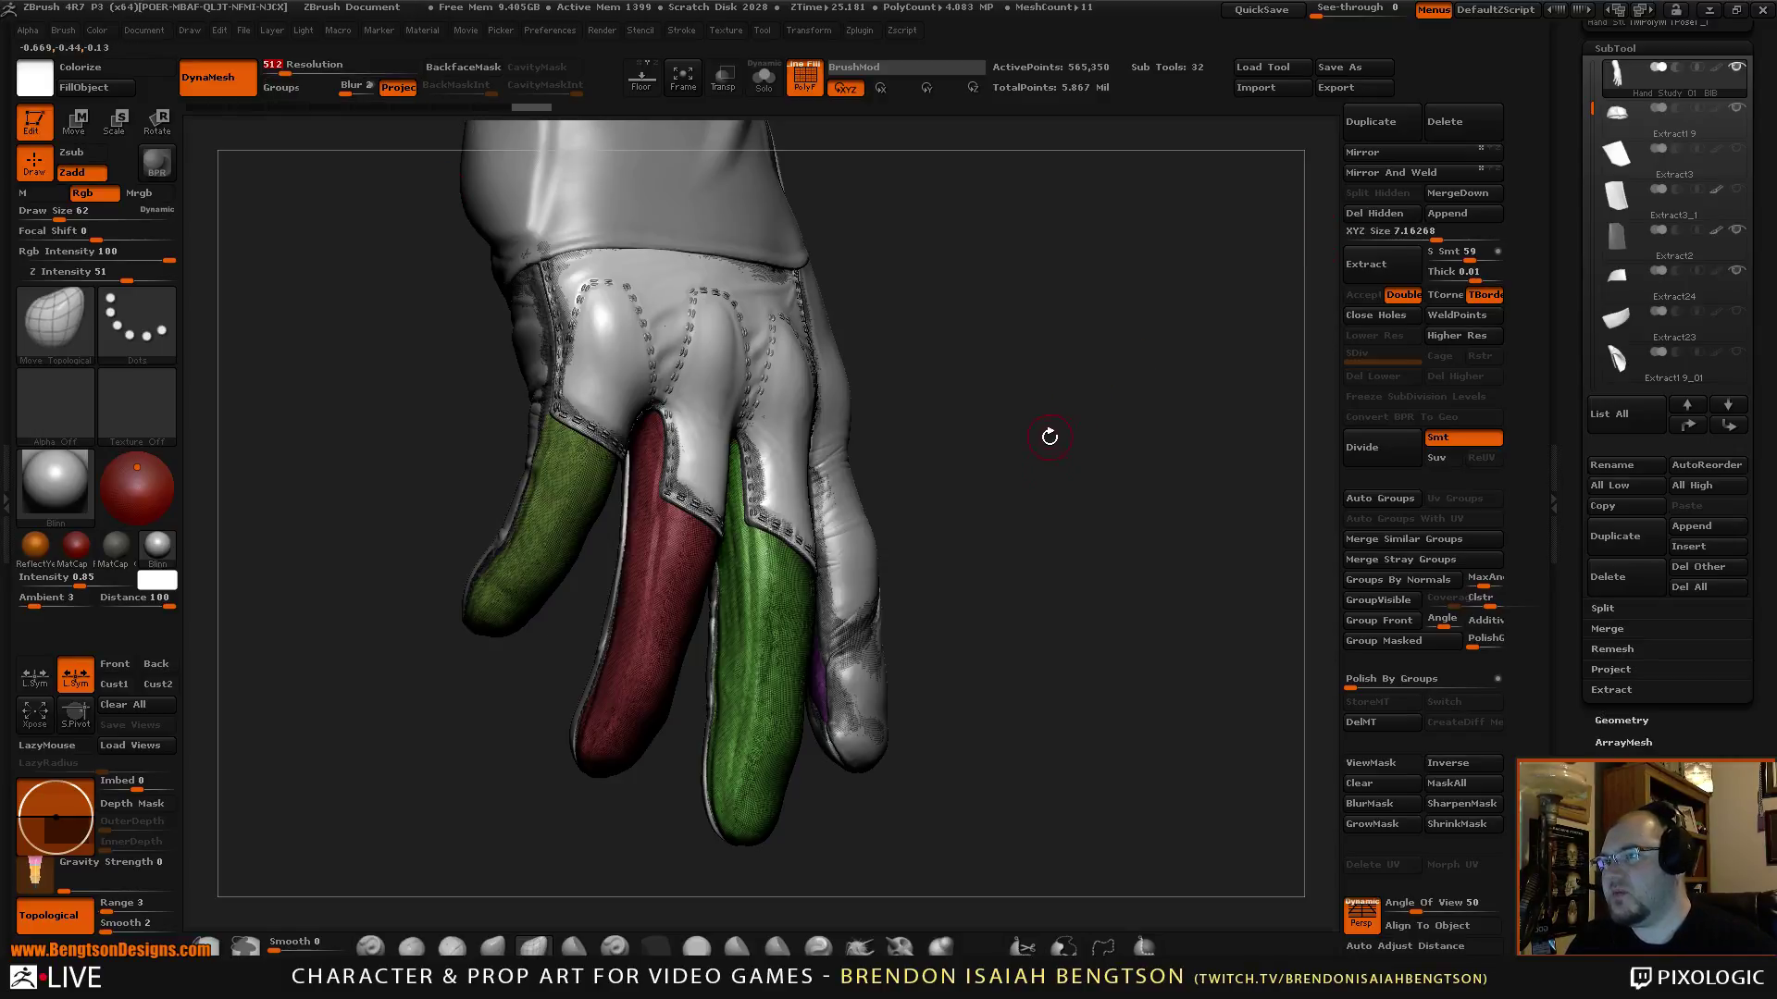
pyautogui.moveTo(1066, 507); pyautogui.dragTo(1064, 566)
pyautogui.press('ctrl')
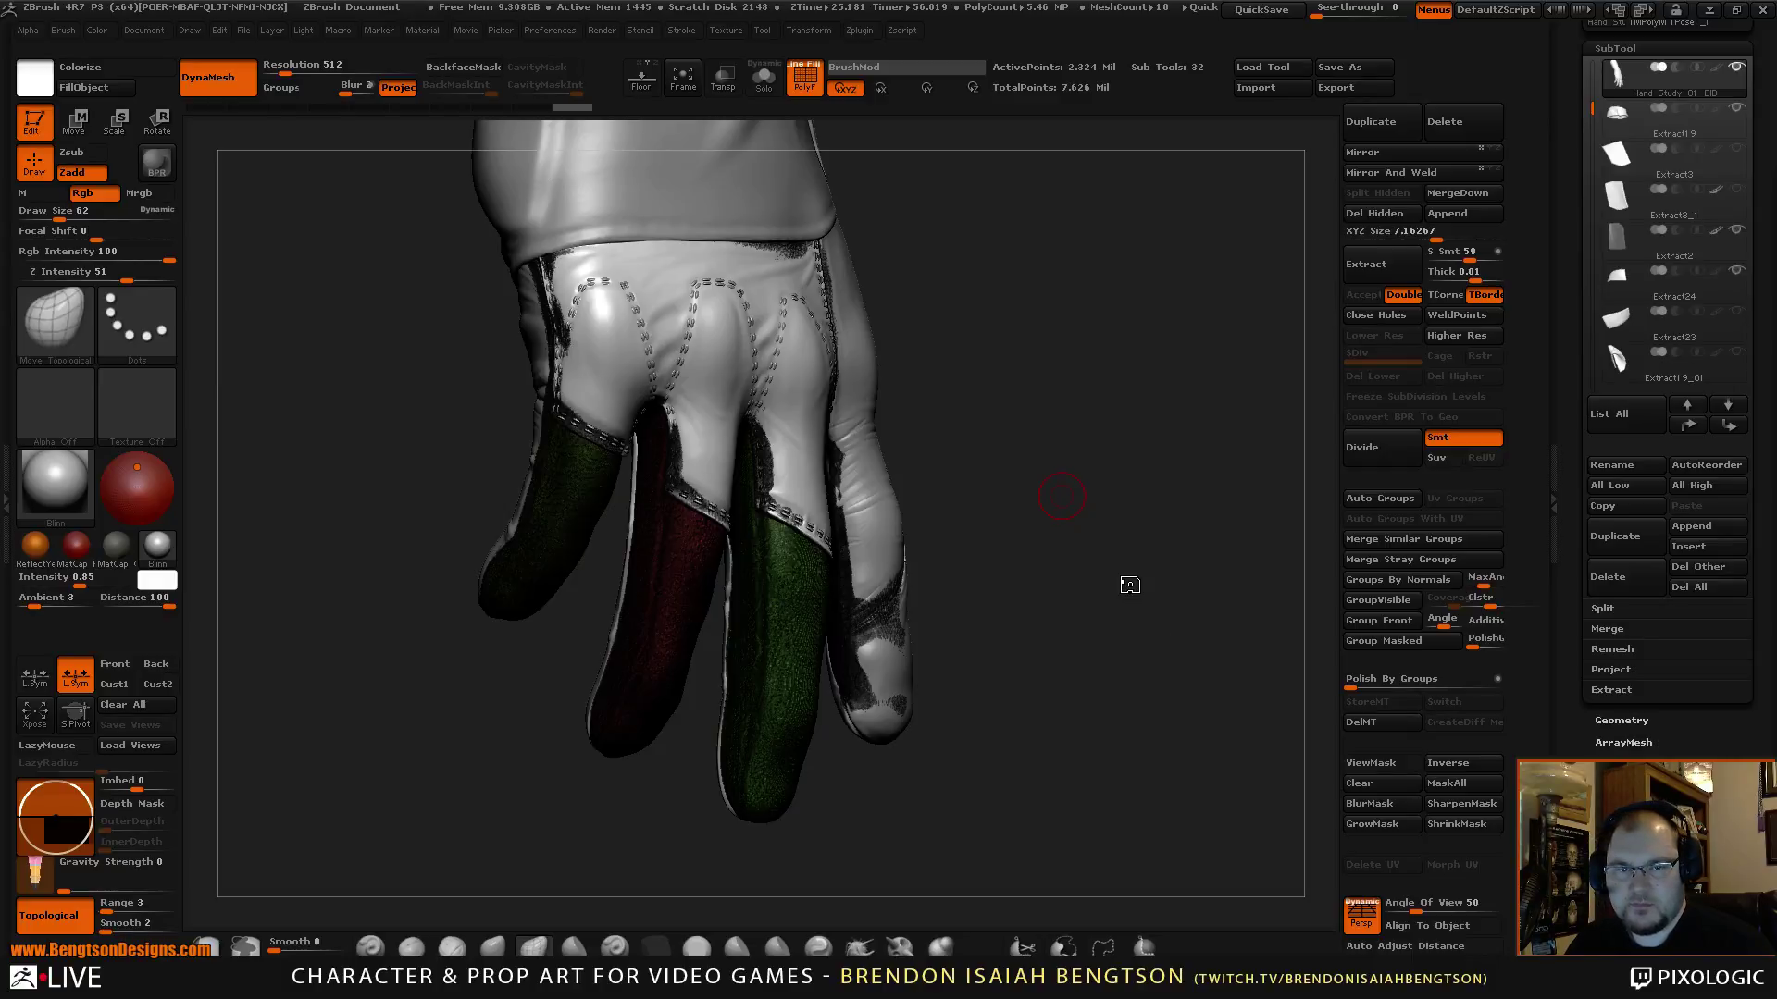
pyautogui.moveTo(1059, 547); pyautogui.dragTo(1029, 543)
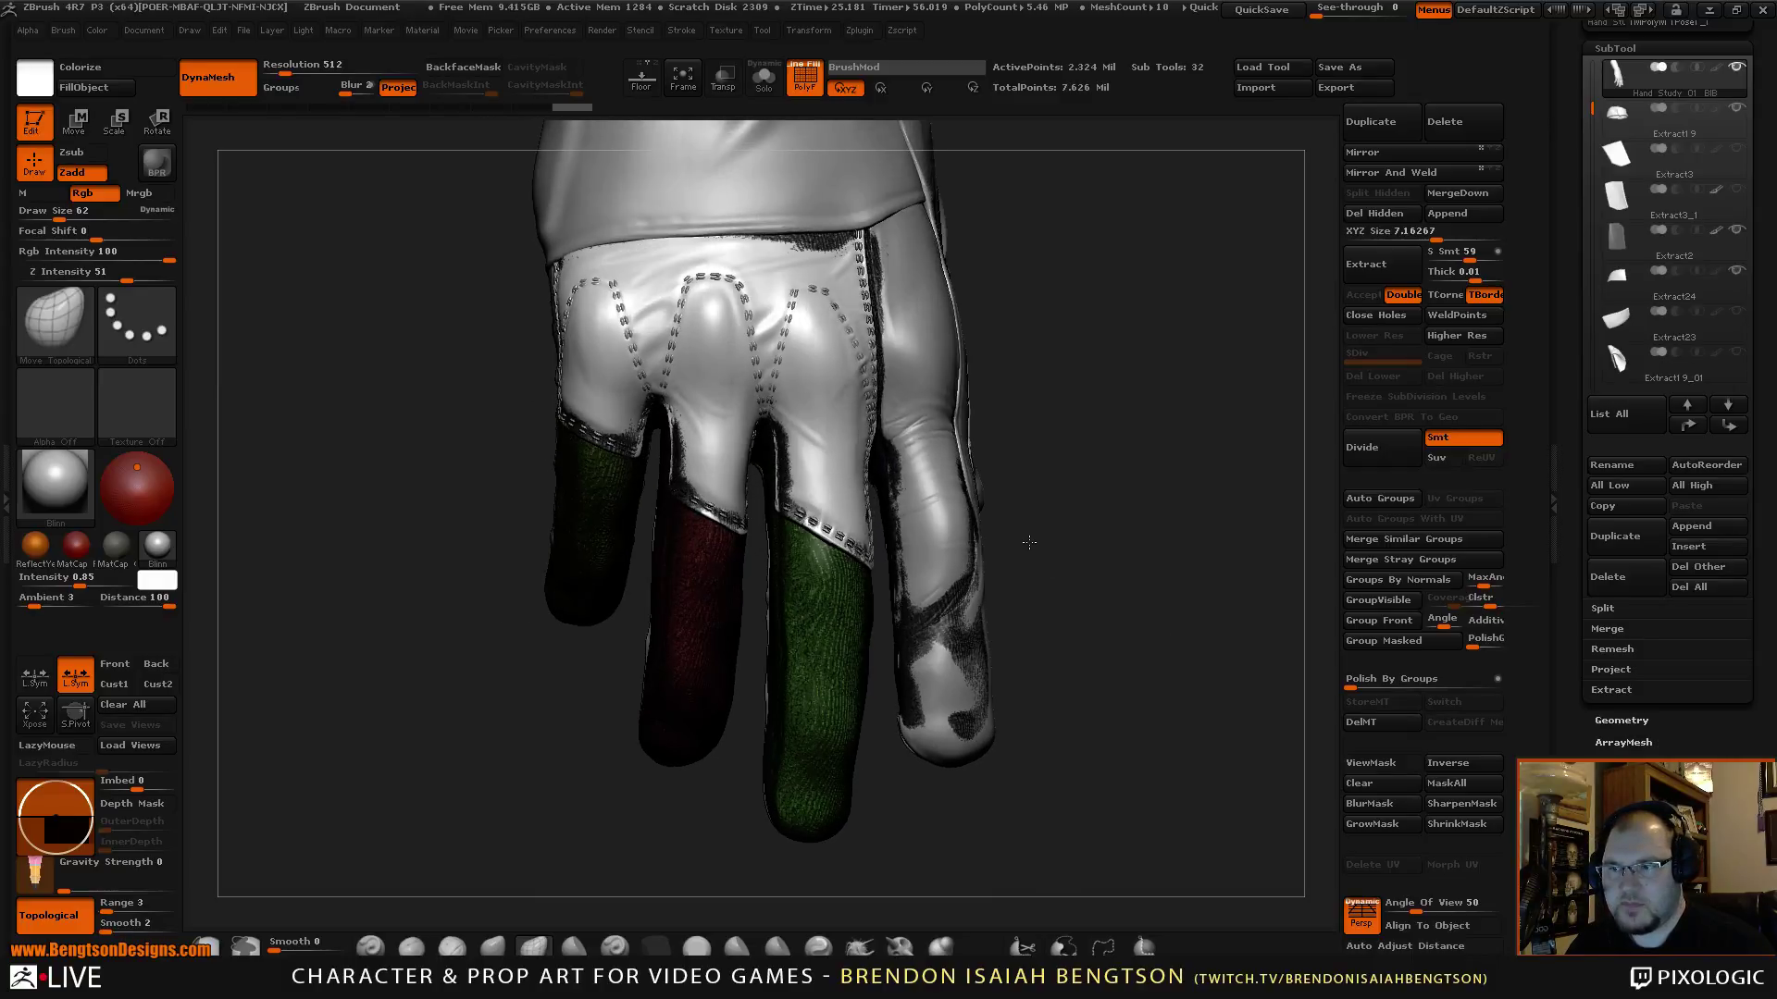
pyautogui.moveTo(1625, 78)
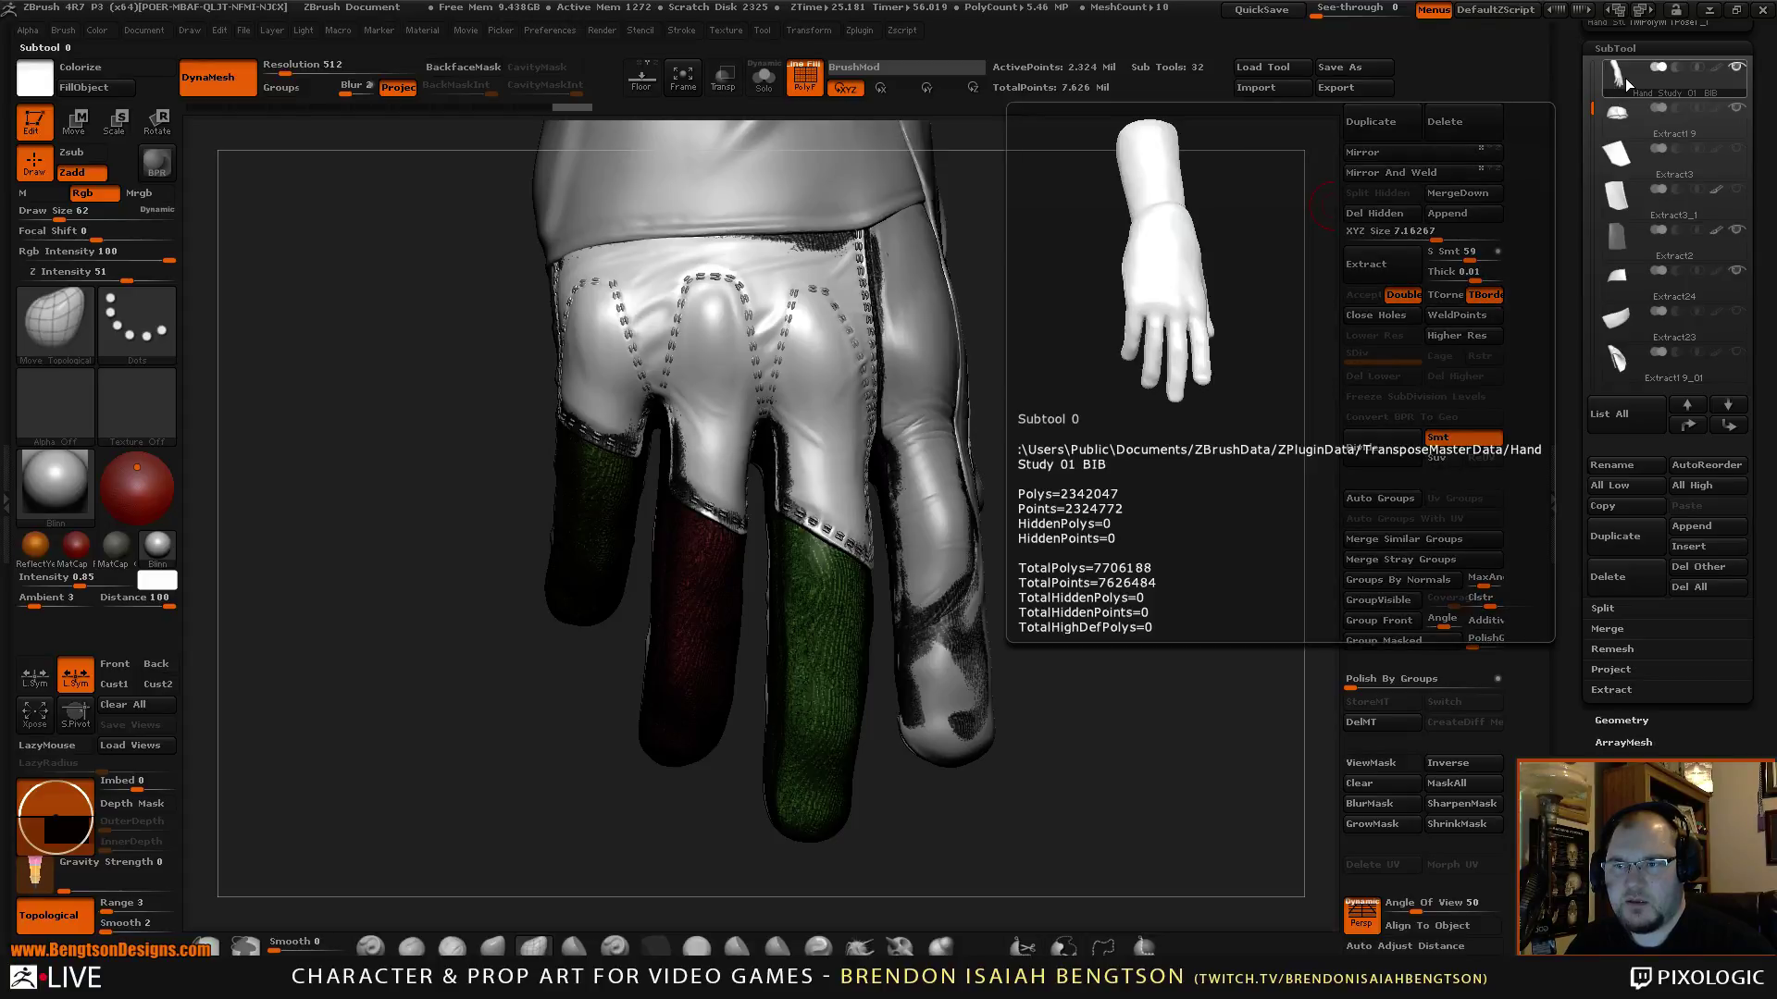